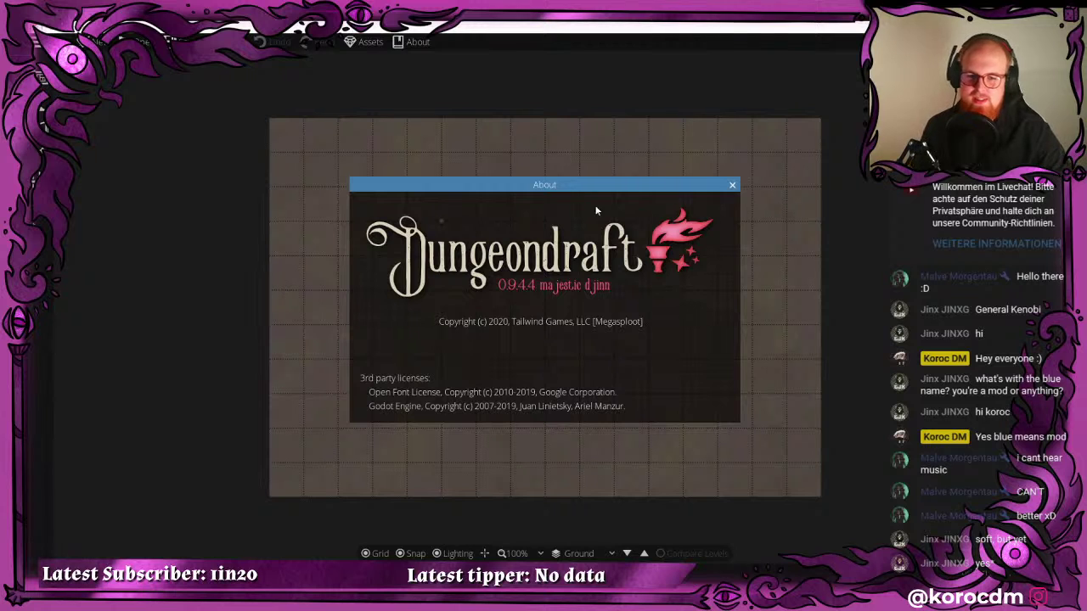
- Cover the entire map with Terrain Snow from the Settlement biome using the Terrain Brush at size 8 and intensity 4
{"action": "left_click", "coordinate": [732, 185]}
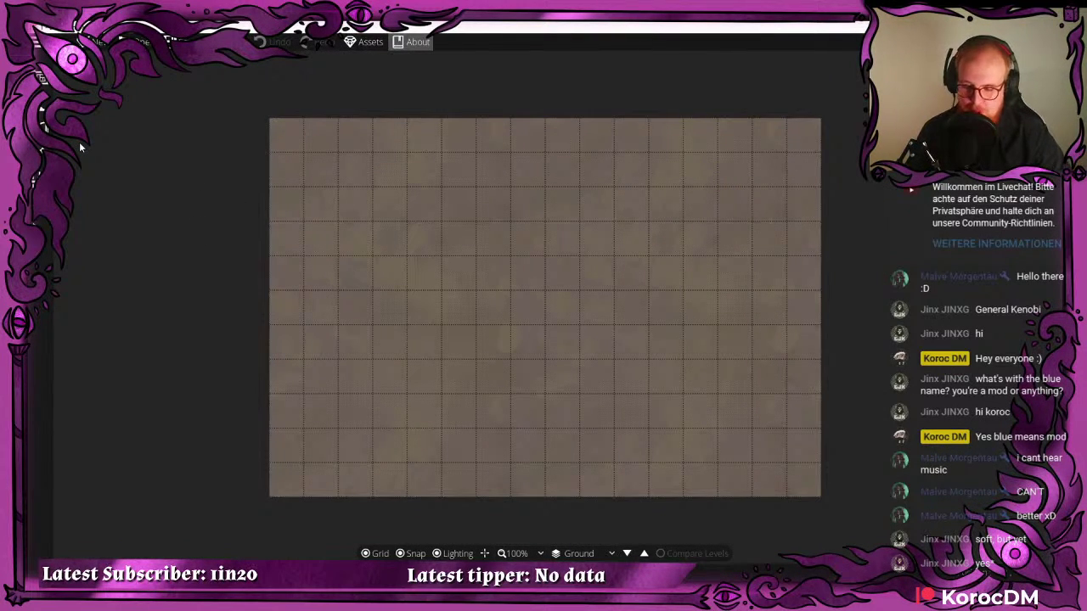
{"action": "left_click", "coordinate": [41, 80]}
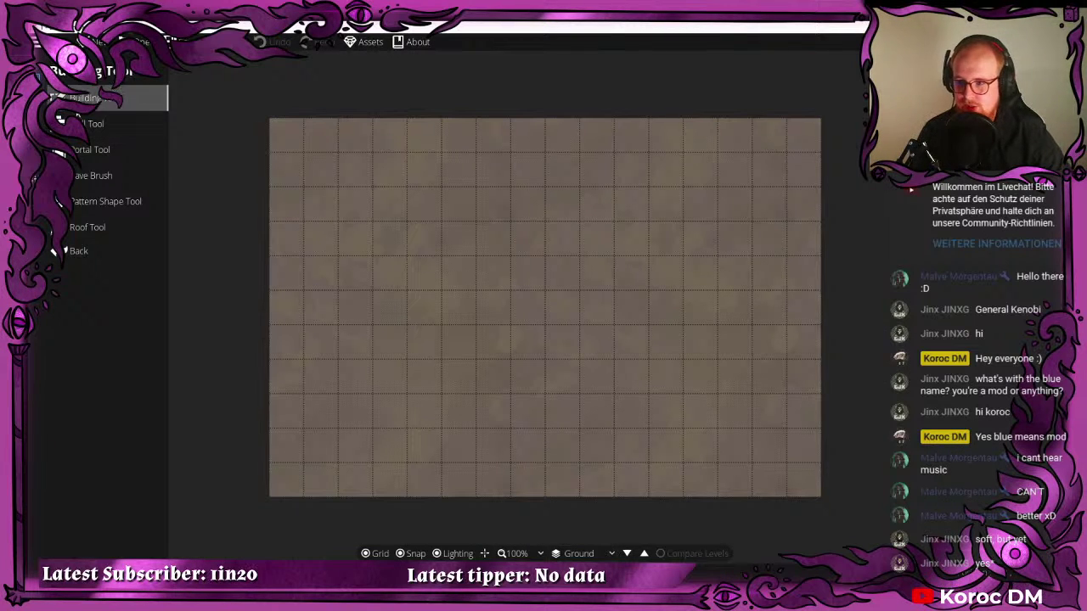
{"action": "left_click", "coordinate": [38, 110]}
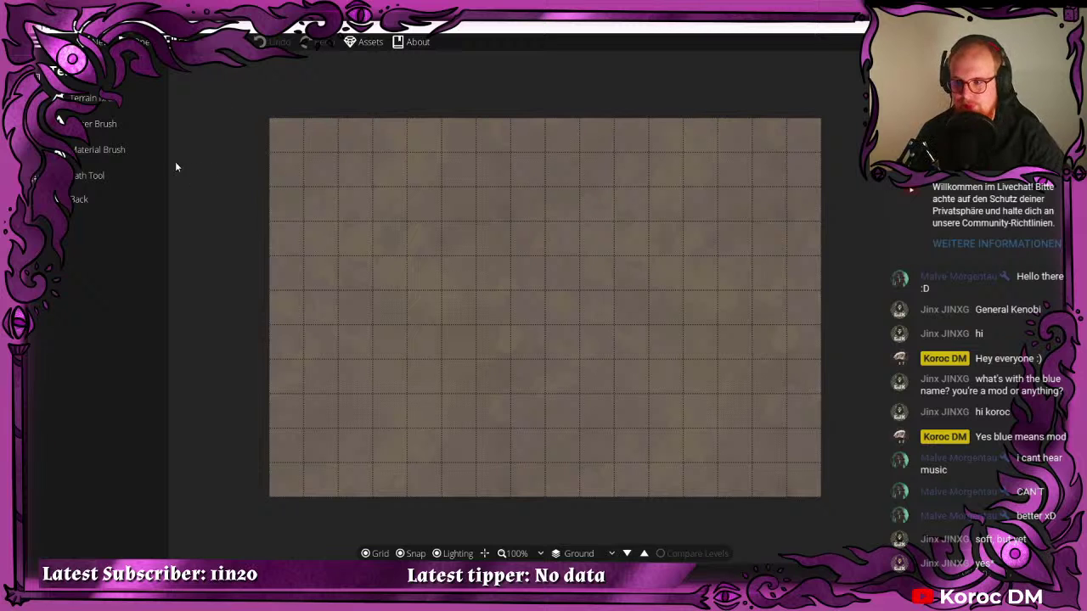
{"action": "left_click", "coordinate": [93, 98]}
{"action": "left_click", "coordinate": [101, 360]}
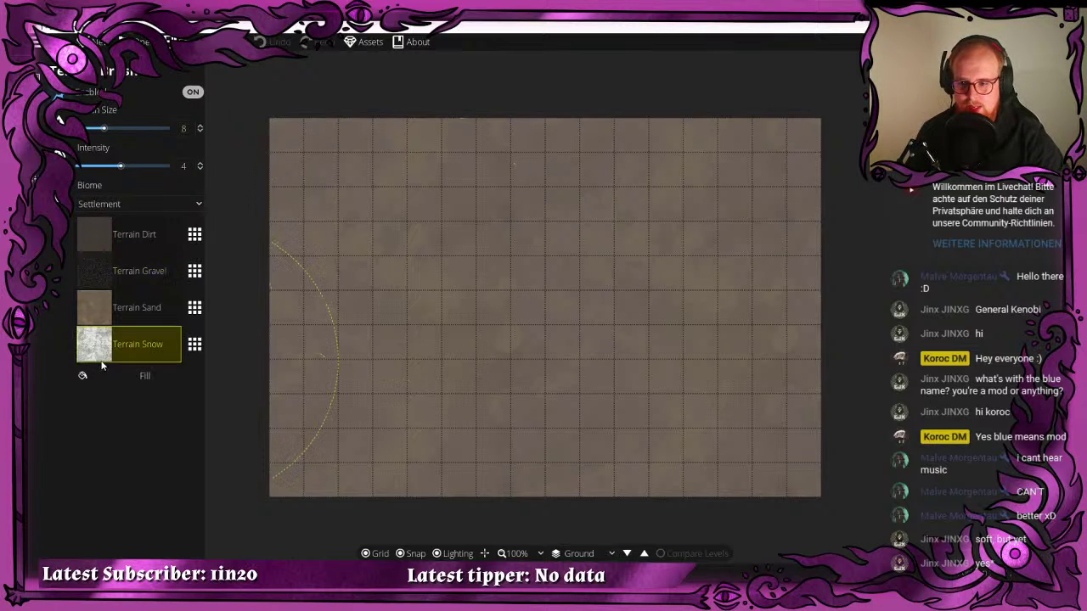
{"action": "mouse_move", "coordinate": [393, 236]}
{"action": "left_mouse_down"}
{"action": "mouse_move", "coordinate": [406, 200]}
{"action": "mouse_move", "coordinate": [394, 133]}
{"action": "mouse_move", "coordinate": [244, 114]}
{"action": "mouse_move", "coordinate": [205, 130]}
{"action": "mouse_move", "coordinate": [390, 283]}
{"action": "mouse_move", "coordinate": [440, 411]}
{"action": "mouse_move", "coordinate": [490, 375]}
{"action": "mouse_move", "coordinate": [578, 402]}
{"action": "mouse_move", "coordinate": [361, 366]}
{"action": "mouse_move", "coordinate": [180, 293]}
{"action": "mouse_move", "coordinate": [175, 338]}
{"action": "mouse_move", "coordinate": [237, 488]}
{"action": "mouse_move", "coordinate": [835, 441]}
{"action": "mouse_move", "coordinate": [892, 409]}
{"action": "mouse_move", "coordinate": [766, 430]}
{"action": "mouse_move", "coordinate": [732, 501]}
{"action": "mouse_move", "coordinate": [860, 447]}
{"action": "mouse_move", "coordinate": [824, 335]}
{"action": "mouse_move", "coordinate": [780, 318]}
{"action": "mouse_move", "coordinate": [815, 257]}
{"action": "mouse_move", "coordinate": [807, 166]}
{"action": "mouse_move", "coordinate": [753, 72]}
{"action": "mouse_move", "coordinate": [825, 57]}
{"action": "mouse_move", "coordinate": [808, 106]}
{"action": "mouse_move", "coordinate": [760, 120]}
{"action": "mouse_move", "coordinate": [768, 324]}
{"action": "mouse_move", "coordinate": [604, 329]}
{"action": "mouse_move", "coordinate": [649, 190]}
{"action": "left_mouse_up"}
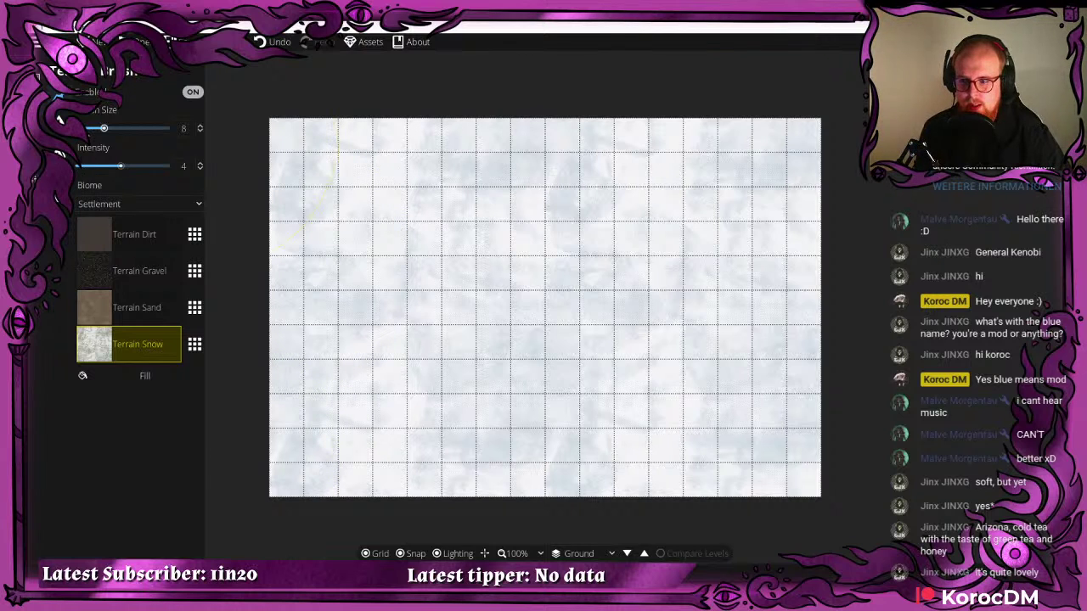
- Paint a teal lake across the map's upper-left area with the Water Brush at the medium brush size
{"action": "left_click", "coordinate": [60, 118]}
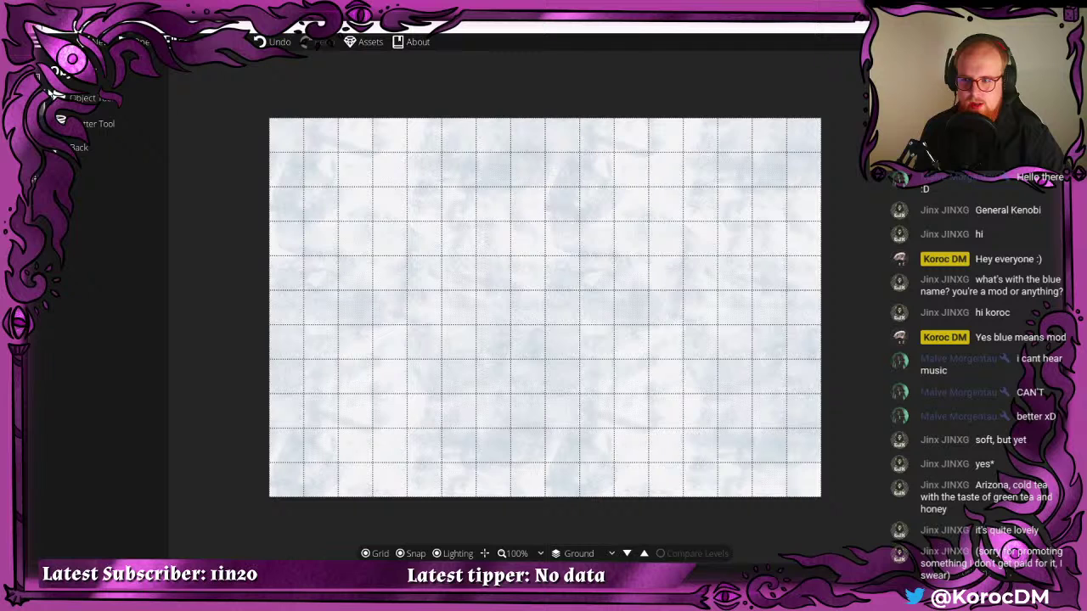
{"action": "left_click", "coordinate": [39, 76]}
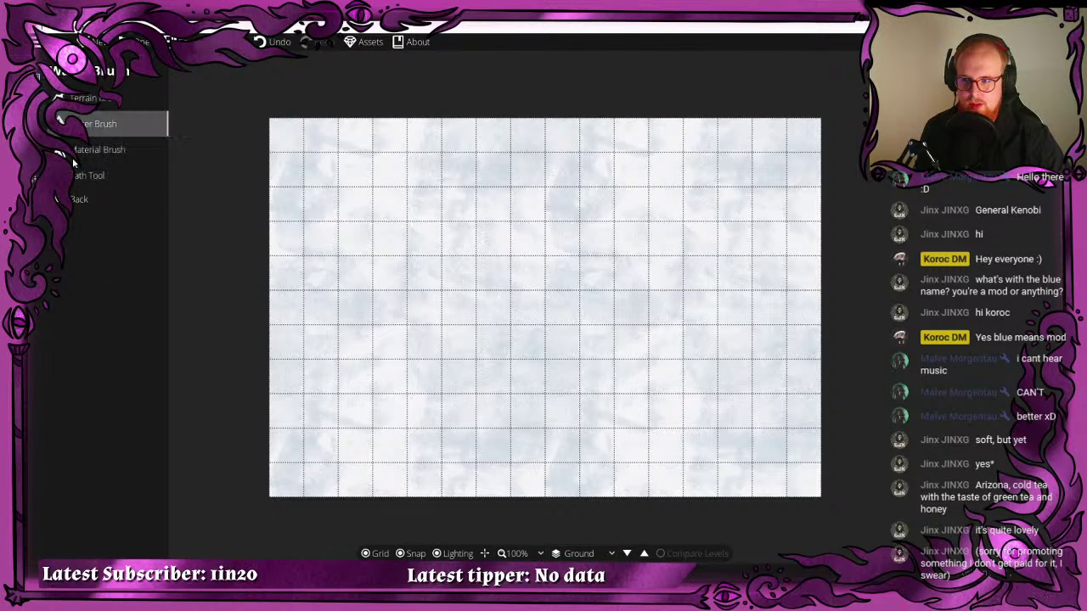
{"action": "left_click", "coordinate": [119, 174]}
{"action": "left_click", "coordinate": [138, 114]}
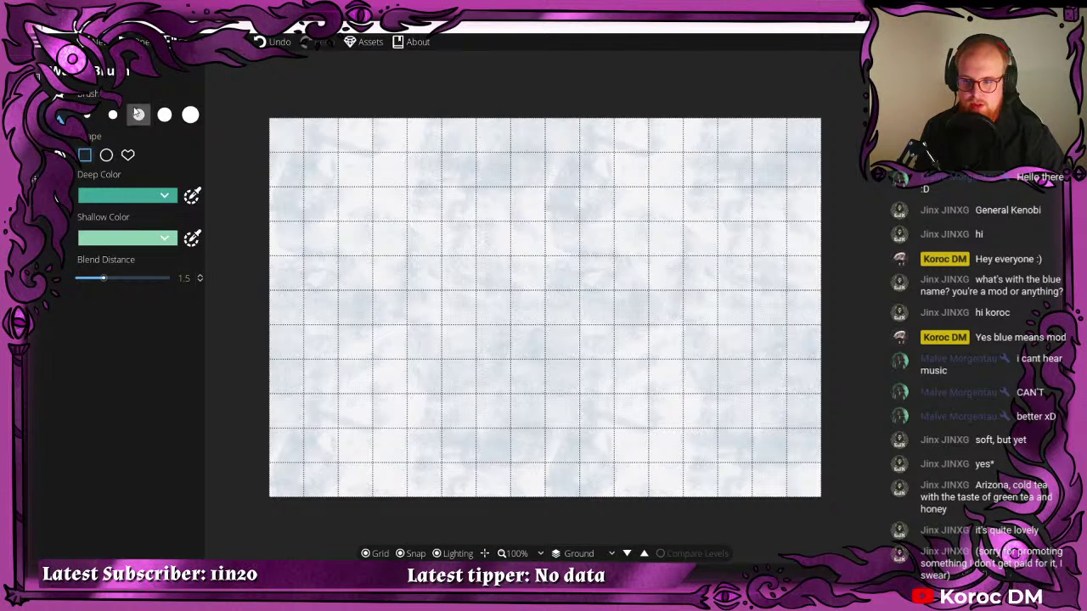
{"action": "mouse_move", "coordinate": [364, 268]}
{"action": "left_mouse_down"}
{"action": "mouse_move", "coordinate": [359, 202]}
{"action": "mouse_move", "coordinate": [349, 185]}
{"action": "mouse_move", "coordinate": [412, 167]}
{"action": "mouse_move", "coordinate": [426, 201]}
{"action": "mouse_move", "coordinate": [491, 181]}
{"action": "left_mouse_up"}
{"action": "mouse_move", "coordinate": [478, 167]}
{"action": "left_mouse_down"}
{"action": "mouse_move", "coordinate": [516, 164]}
{"action": "mouse_move", "coordinate": [454, 201]}
{"action": "mouse_move", "coordinate": [439, 160]}
{"action": "mouse_move", "coordinate": [334, 172]}
{"action": "mouse_move", "coordinate": [325, 273]}
{"action": "left_mouse_up"}
{"action": "mouse_move", "coordinate": [328, 219]}
{"action": "left_mouse_down"}
{"action": "mouse_move", "coordinate": [364, 247]}
{"action": "mouse_move", "coordinate": [337, 206]}
{"action": "mouse_move", "coordinate": [304, 241]}
{"action": "mouse_move", "coordinate": [409, 143]}
{"action": "mouse_move", "coordinate": [463, 135]}
{"action": "left_mouse_up"}
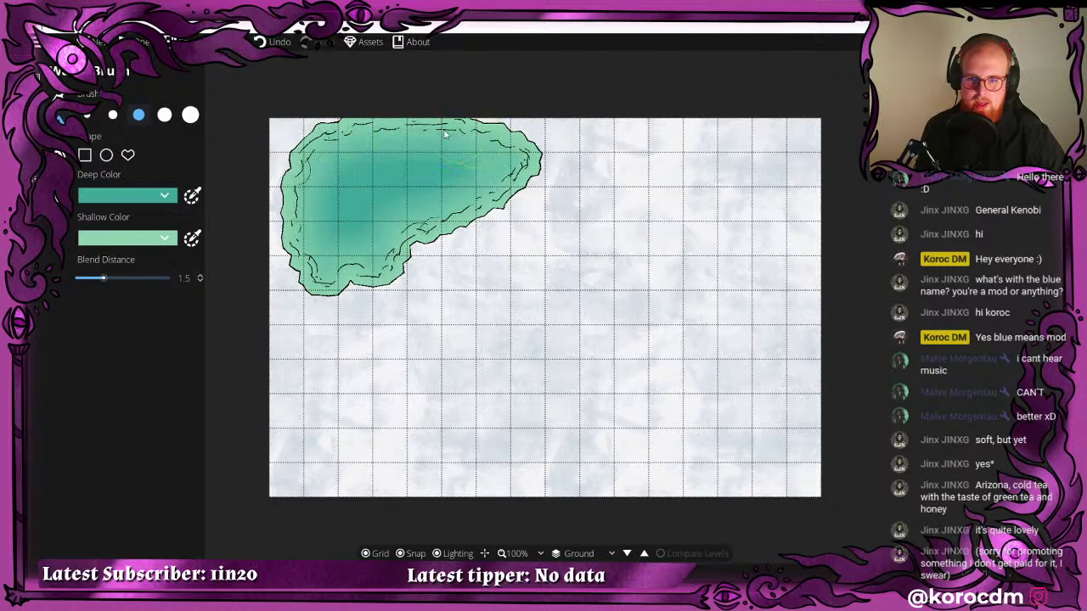
- Reshape the lake's shoreline by trimming its upper and left edges and filling out the banks with water
{"action": "mouse_move", "coordinate": [531, 108]}
{"action": "left_mouse_down"}
{"action": "mouse_move", "coordinate": [429, 104]}
{"action": "mouse_move", "coordinate": [330, 123]}
{"action": "mouse_move", "coordinate": [262, 155]}
{"action": "left_mouse_up"}
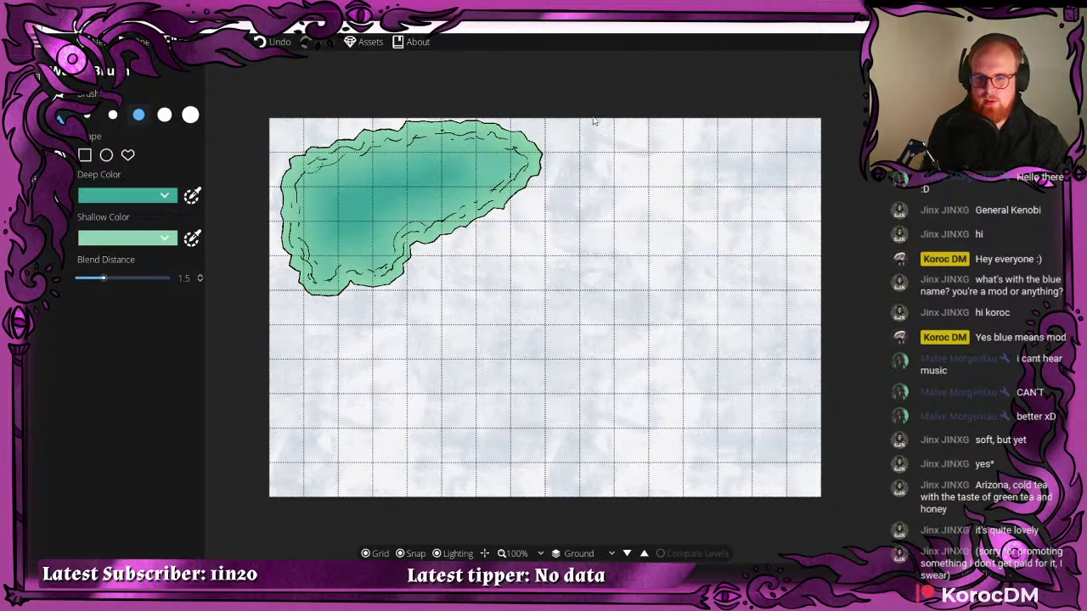
{"action": "left_click_drag", "start_coordinate": [571, 134], "coordinate": [435, 120]}
{"action": "mouse_move", "coordinate": [516, 132]}
{"action": "left_mouse_down"}
{"action": "mouse_move", "coordinate": [364, 128]}
{"action": "mouse_move", "coordinate": [272, 205]}
{"action": "mouse_move", "coordinate": [277, 253]}
{"action": "left_mouse_up"}
{"action": "mouse_move", "coordinate": [364, 242]}
{"action": "left_mouse_down"}
{"action": "mouse_move", "coordinate": [461, 200]}
{"action": "mouse_move", "coordinate": [421, 182]}
{"action": "left_mouse_up"}
{"action": "left_click_drag", "start_coordinate": [406, 246], "coordinate": [365, 242]}
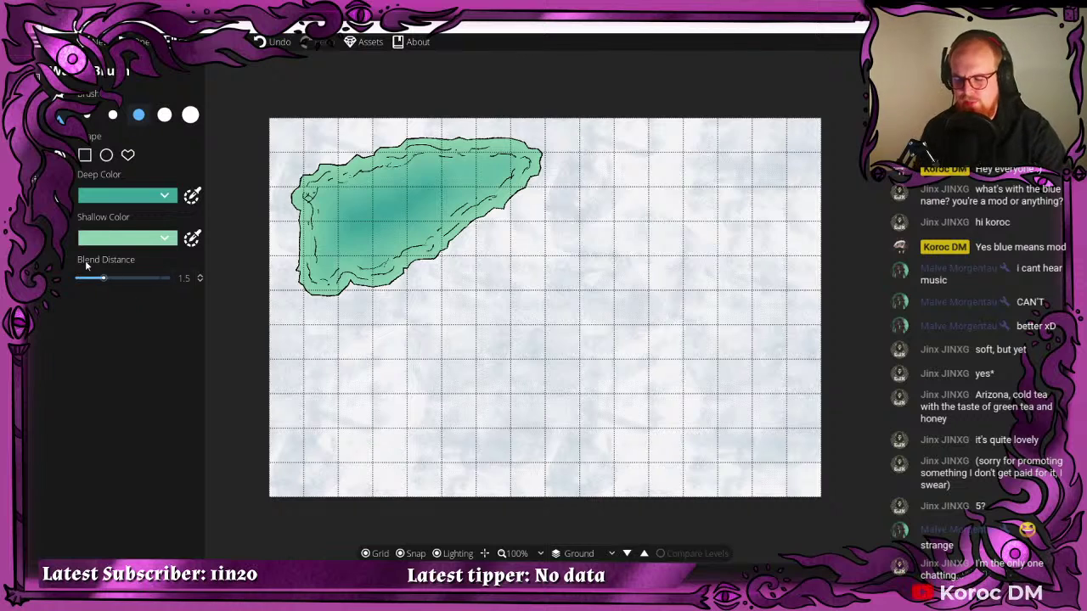
{"action": "mouse_move", "coordinate": [423, 157]}
{"action": "left_mouse_down"}
{"action": "mouse_move", "coordinate": [393, 180]}
{"action": "mouse_move", "coordinate": [343, 182]}
{"action": "mouse_move", "coordinate": [318, 208]}
{"action": "mouse_move", "coordinate": [316, 252]}
{"action": "mouse_move", "coordinate": [308, 223]}
{"action": "mouse_move", "coordinate": [373, 165]}
{"action": "left_mouse_up"}
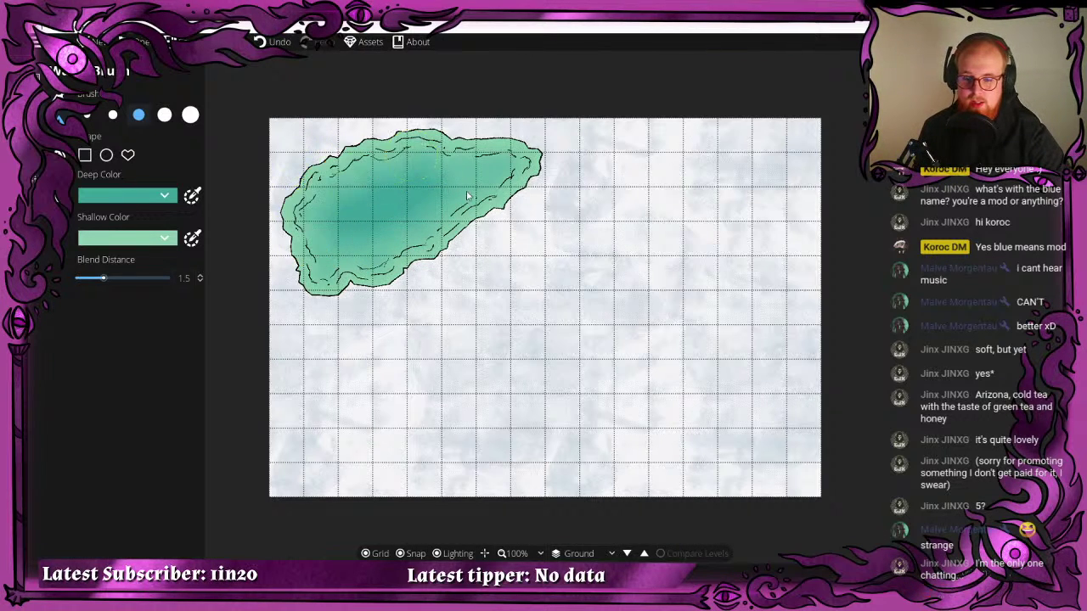
{"action": "mouse_move", "coordinate": [488, 174]}
{"action": "left_mouse_down"}
{"action": "mouse_move", "coordinate": [398, 176]}
{"action": "mouse_move", "coordinate": [412, 162]}
{"action": "mouse_move", "coordinate": [470, 159]}
{"action": "mouse_move", "coordinate": [445, 151]}
{"action": "mouse_move", "coordinate": [438, 157]}
{"action": "mouse_move", "coordinate": [501, 183]}
{"action": "left_mouse_up"}
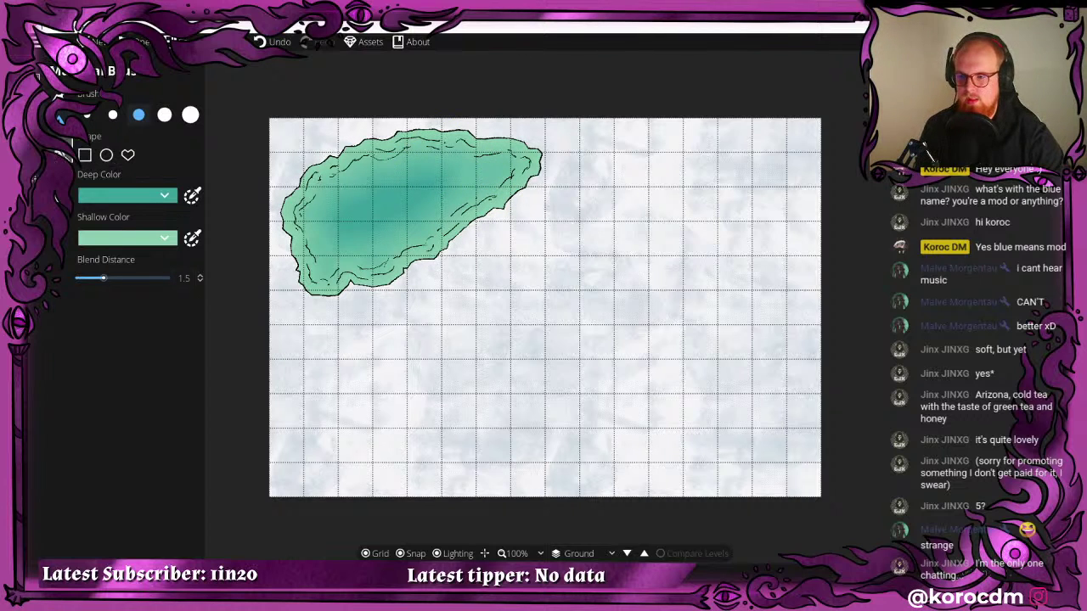
- Try painting the blue material beside the lake's upper-left shore with the Material Brush, and undo the stroke
{"action": "left_click", "coordinate": [60, 154]}
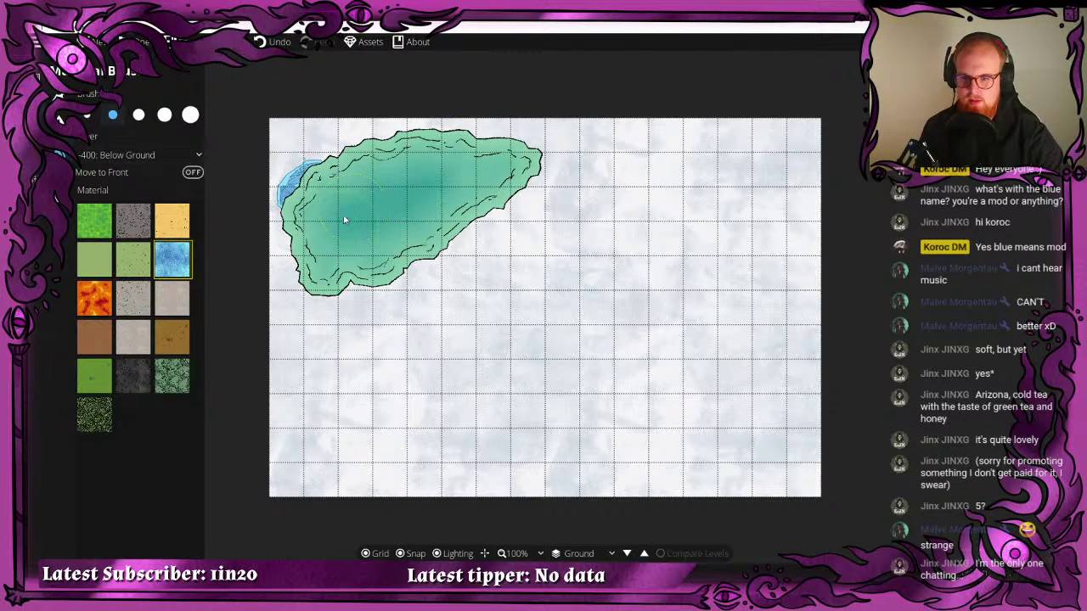
{"action": "key", "text": "ctrl+z"}
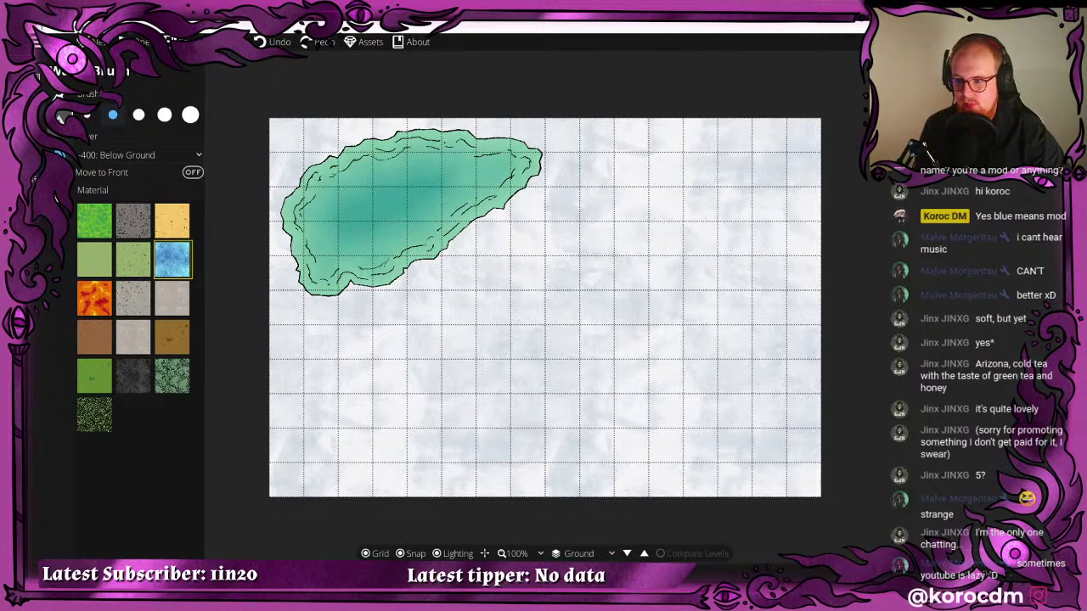
{"action": "left_click", "coordinate": [40, 150]}
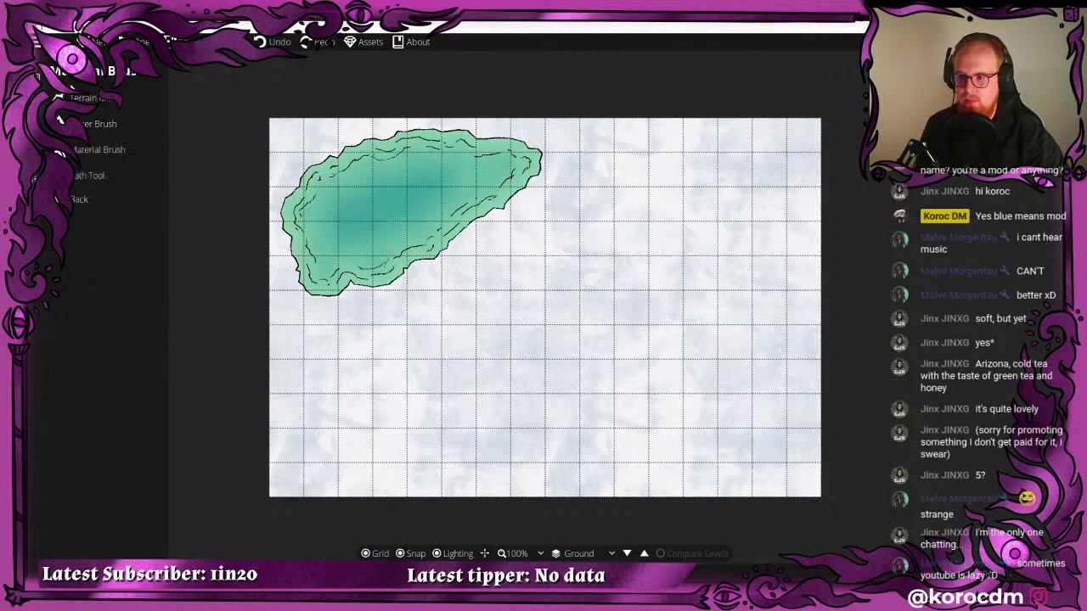
- Place a bare, leafless tree on the lake's lower-right shore with the Object Tool, at rotation 0 and scale 1.1
{"action": "left_click", "coordinate": [94, 97]}
{"action": "left_click", "coordinate": [41, 175]}
{"action": "left_click", "coordinate": [92, 98]}
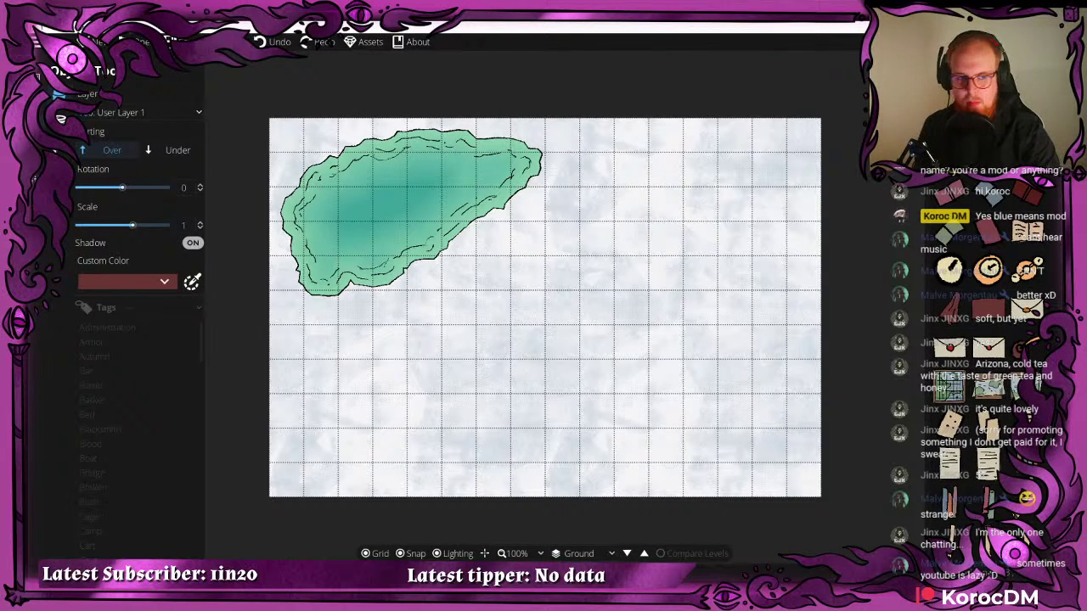
{"action": "scroll", "coordinate": [988, 339], "scroll_direction": "down", "scroll_amount": 5}
{"action": "scroll", "coordinate": [978, 342], "scroll_direction": "down", "scroll_amount": 5}
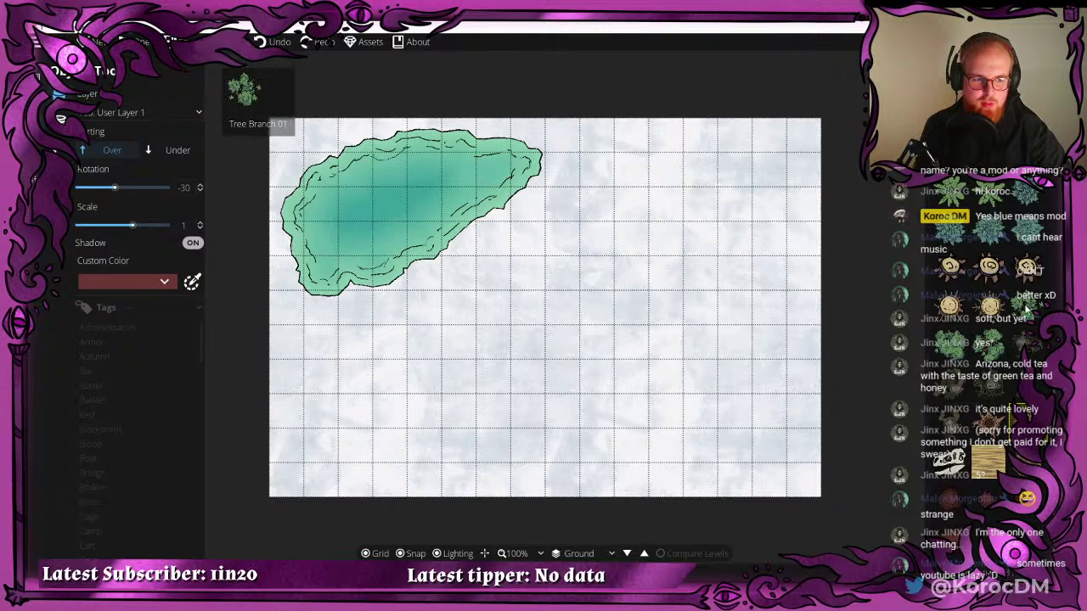
{"action": "scroll", "coordinate": [976, 343], "scroll_direction": "up", "scroll_amount": 3}
{"action": "left_click", "coordinate": [989, 354]}
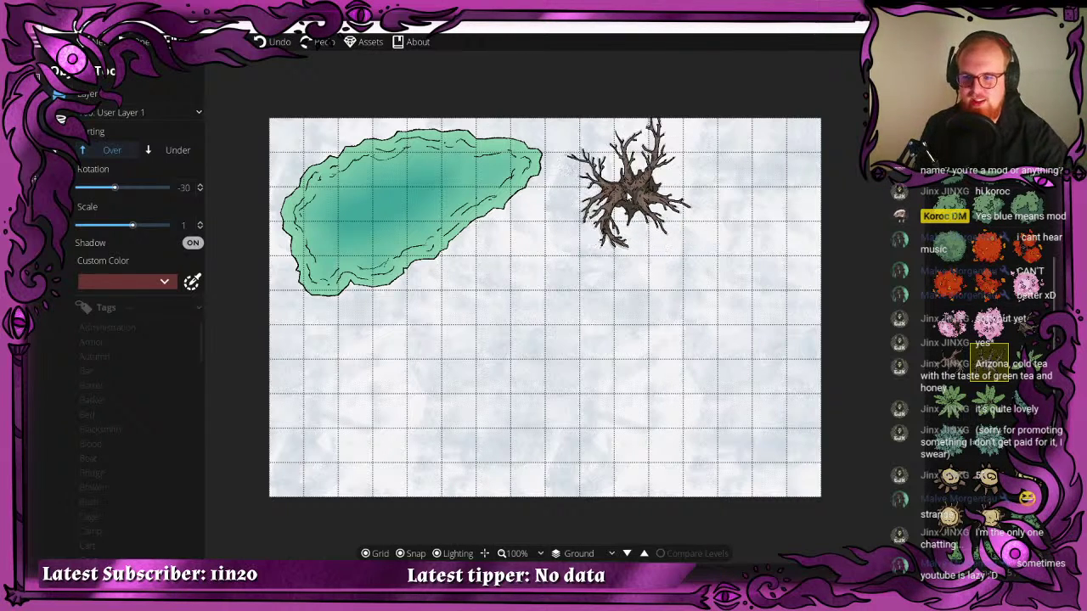
{"action": "scroll", "coordinate": [541, 284], "scroll_direction": "up", "scroll_amount": 3}
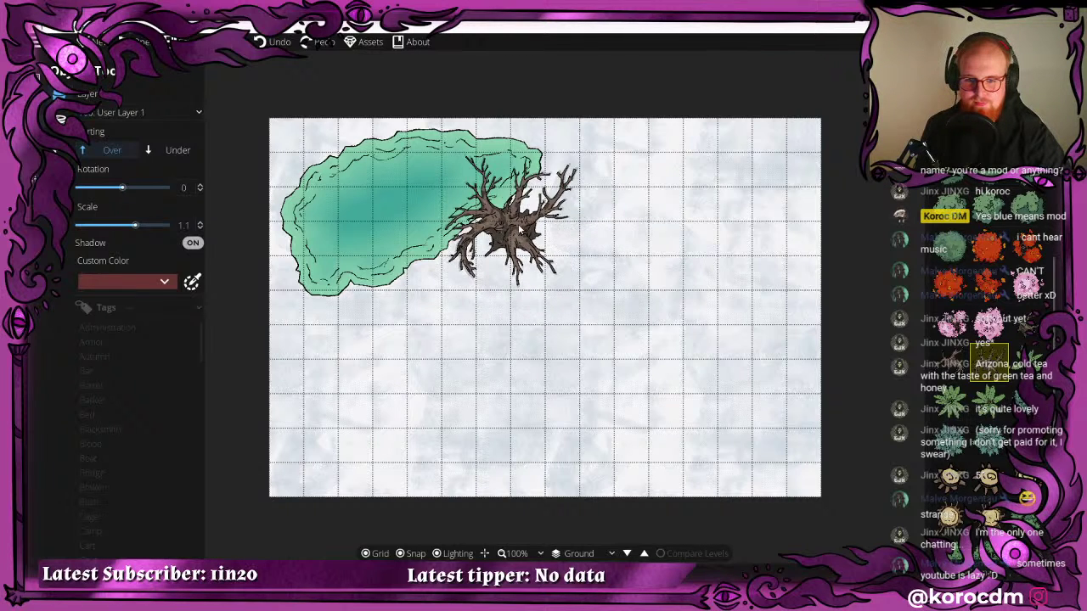
{"action": "left_click", "coordinate": [517, 242]}
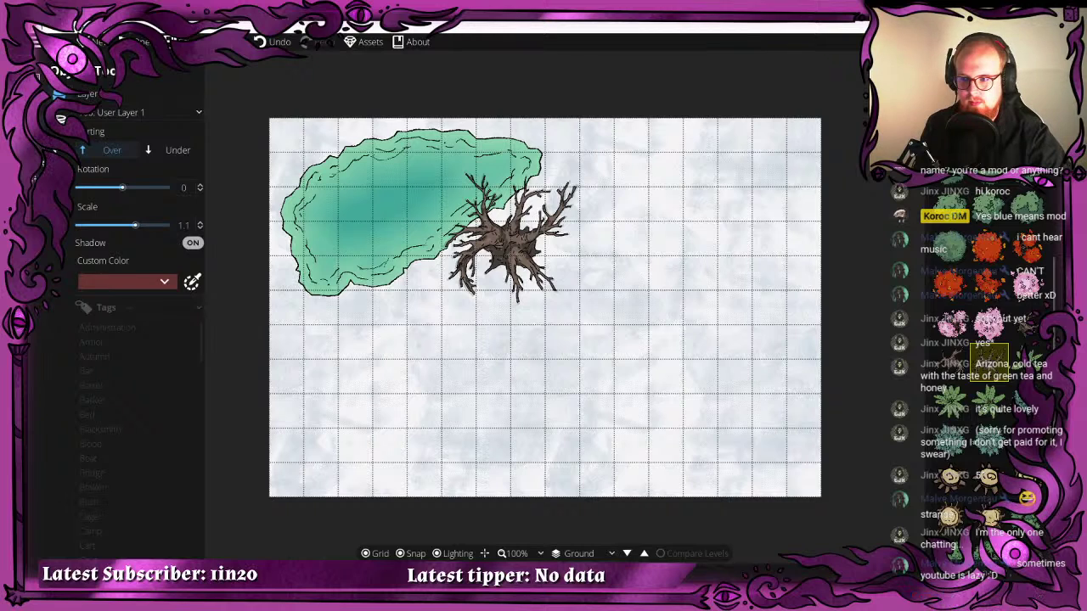
- Find an elongated grey rock in the Object Tool's library and set its scale to 1.3
{"action": "left_click", "coordinate": [100, 72]}
{"action": "left_click", "coordinate": [39, 78]}
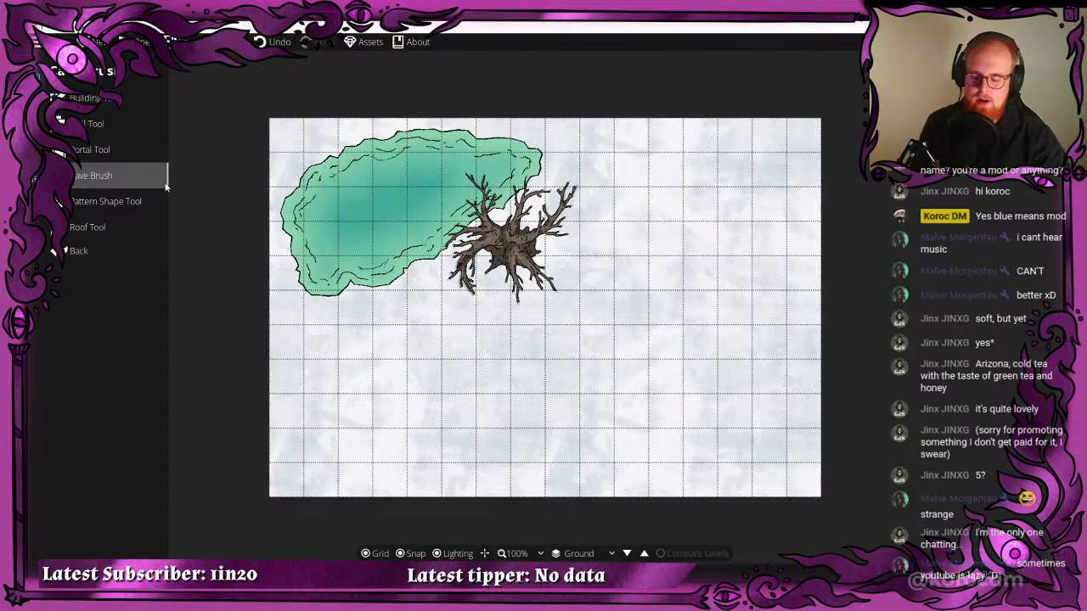
{"action": "left_click", "coordinate": [39, 128]}
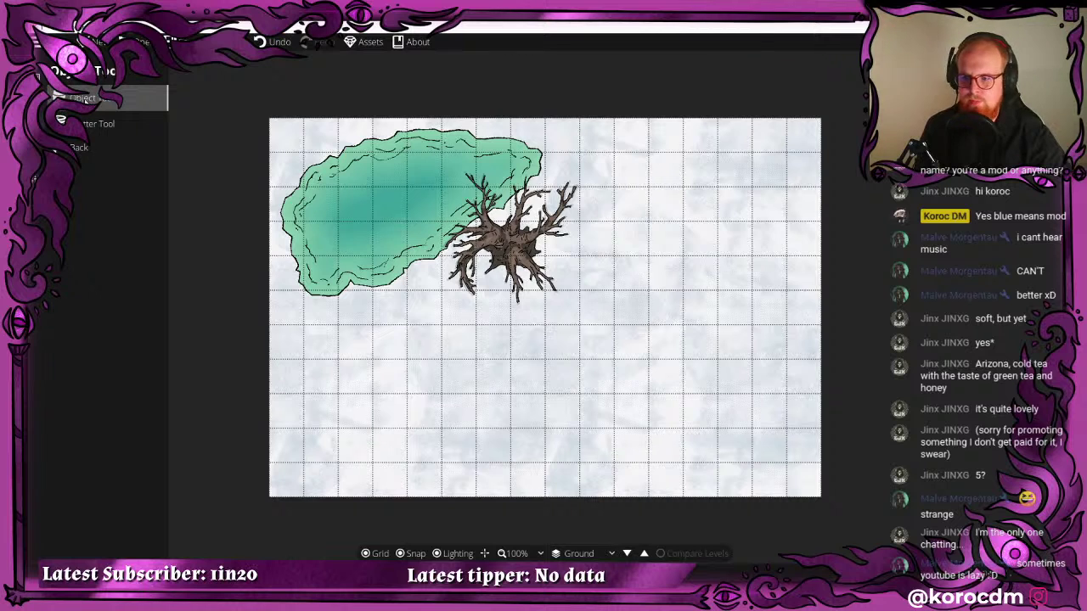
{"action": "left_click", "coordinate": [85, 123]}
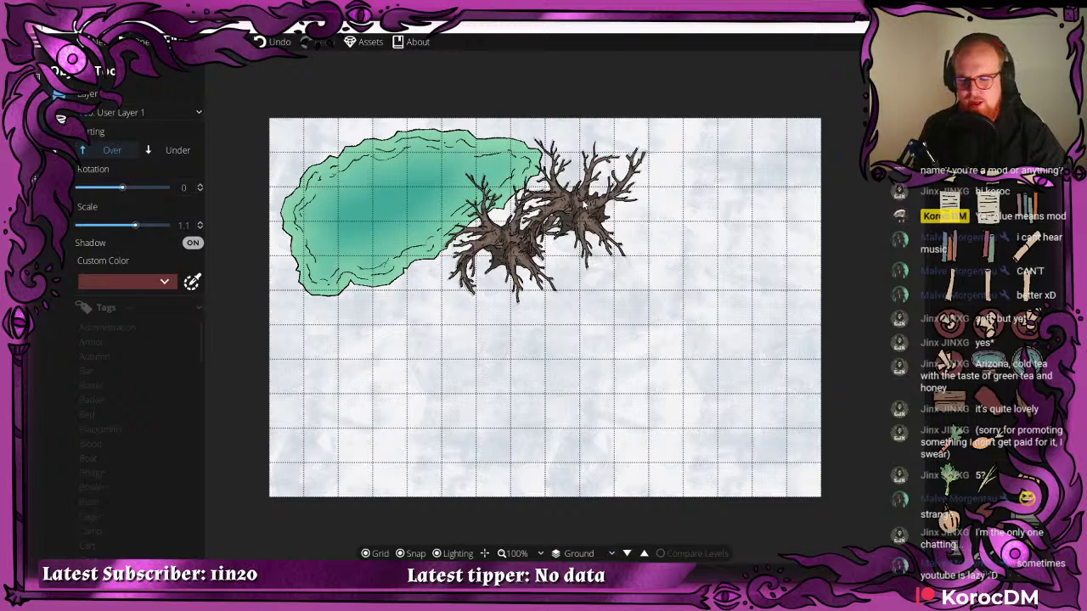
{"action": "left_click", "coordinate": [631, 240]}
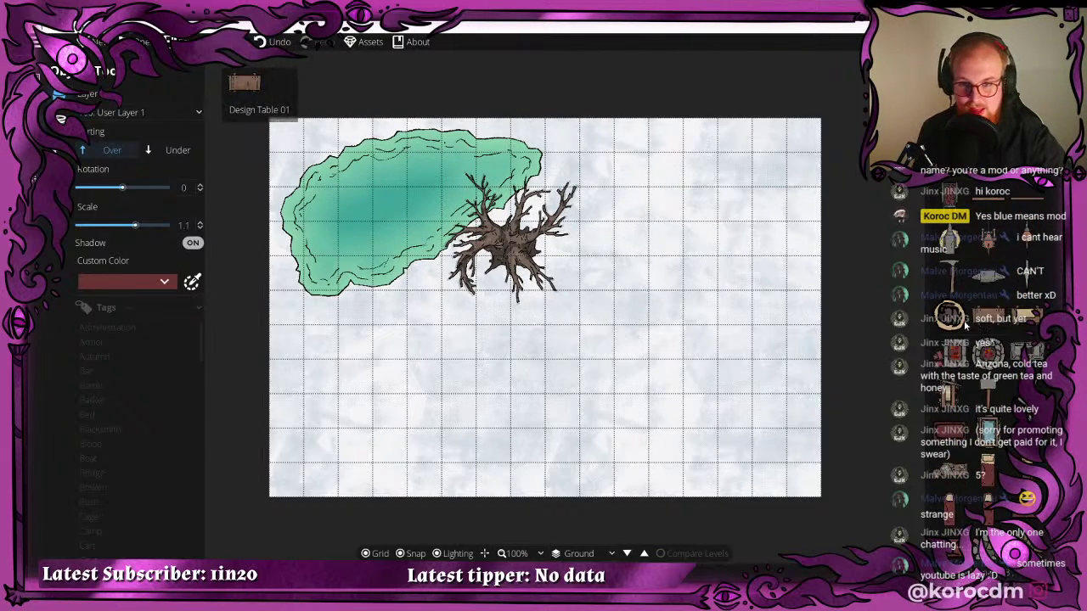
{"action": "scroll", "coordinate": [976, 317], "scroll_direction": "down", "scroll_amount": 3}
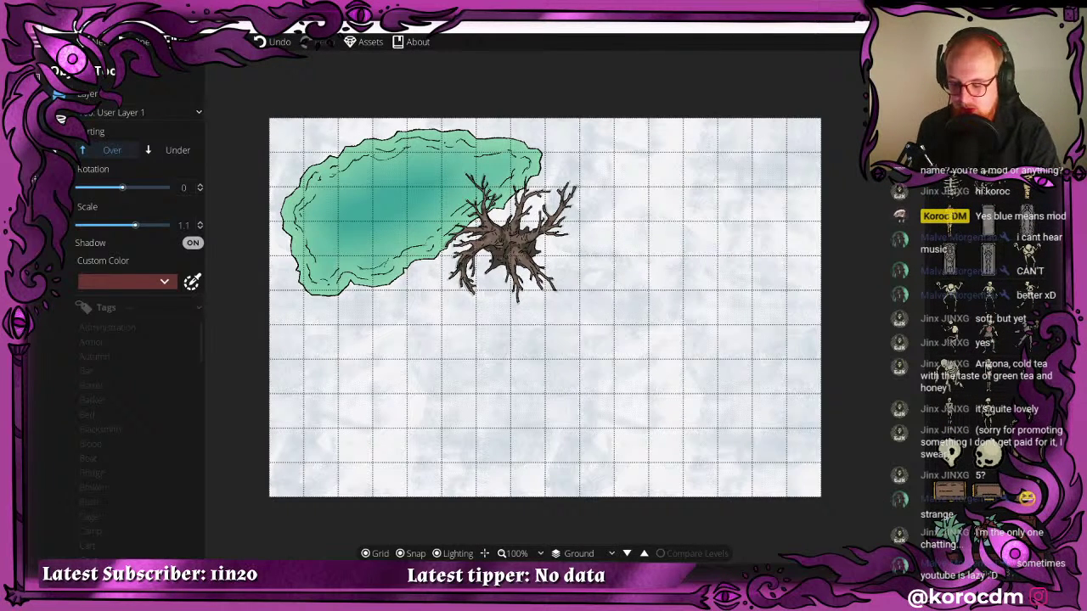
{"action": "key", "text": "Return"}
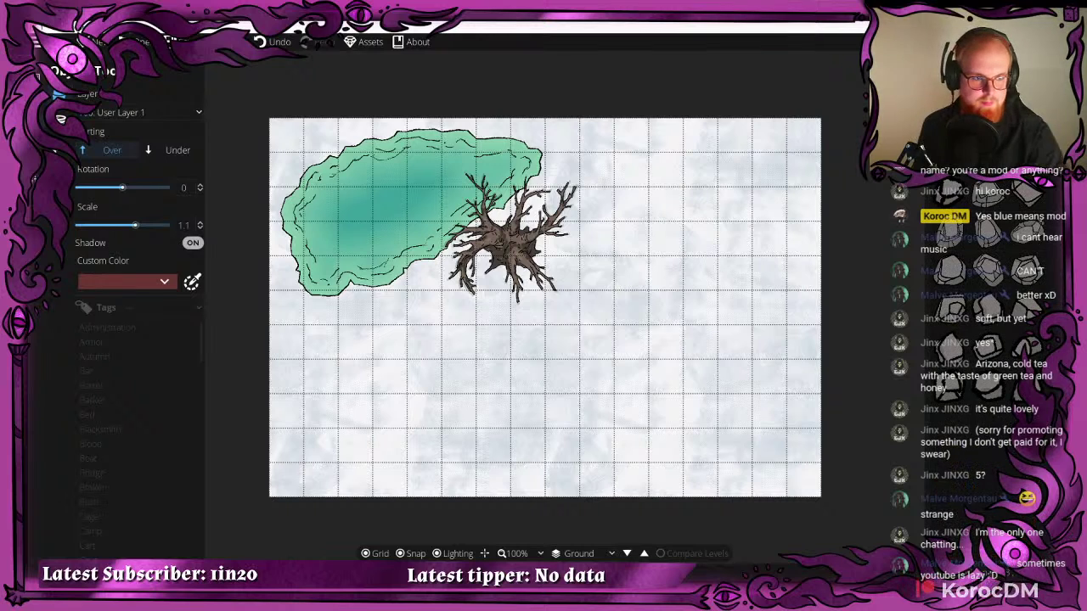
{"action": "left_click", "coordinate": [988, 191]}
{"action": "scroll", "coordinate": [424, 310], "scroll_direction": "up", "scroll_amount": 2}
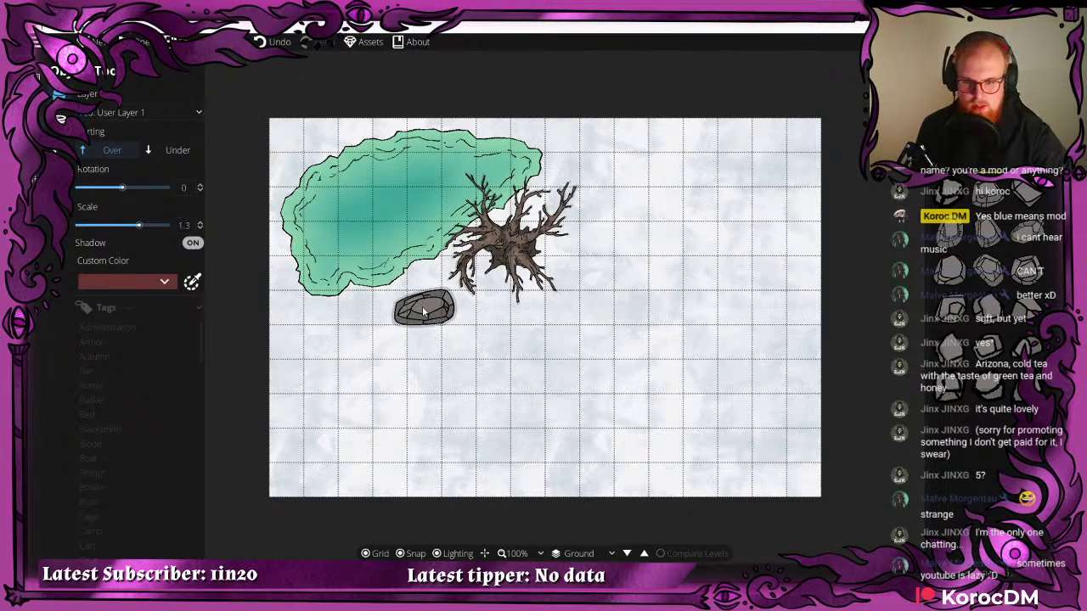
- Turn off the rock's shadow and place it in the snow below the lake, at rotation -120 and scale 1.3
{"action": "scroll", "coordinate": [389, 316], "scroll_direction": "up", "scroll_amount": 5}
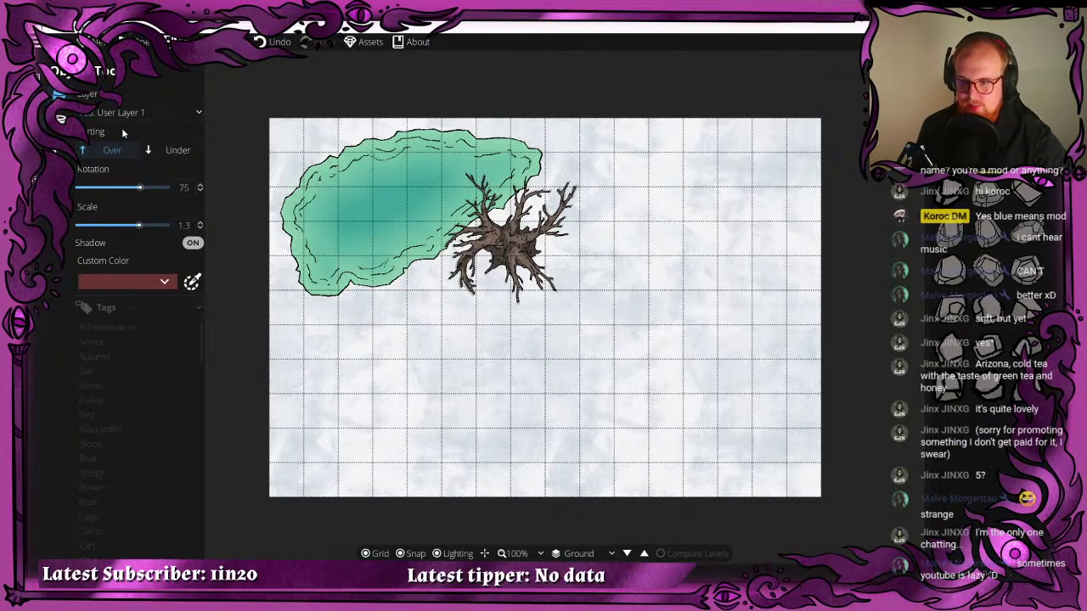
{"action": "left_click", "coordinate": [193, 243]}
{"action": "scroll", "coordinate": [547, 326], "scroll_direction": "down", "scroll_amount": 6}
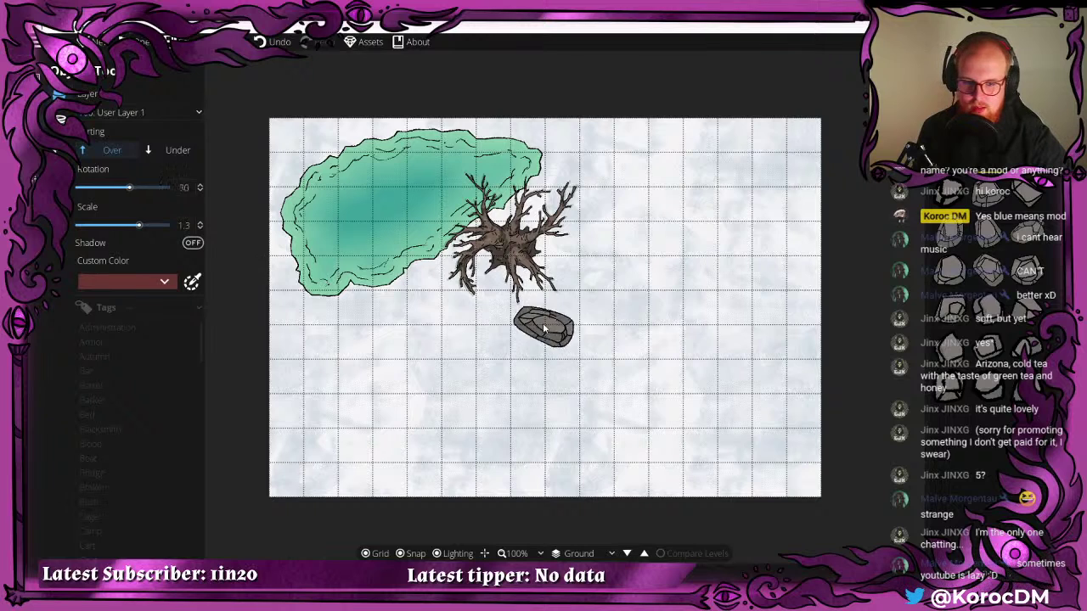
{"action": "scroll", "coordinate": [704, 246], "scroll_direction": "down", "scroll_amount": 10}
{"action": "scroll", "coordinate": [688, 213], "scroll_direction": "up", "scroll_amount": 3}
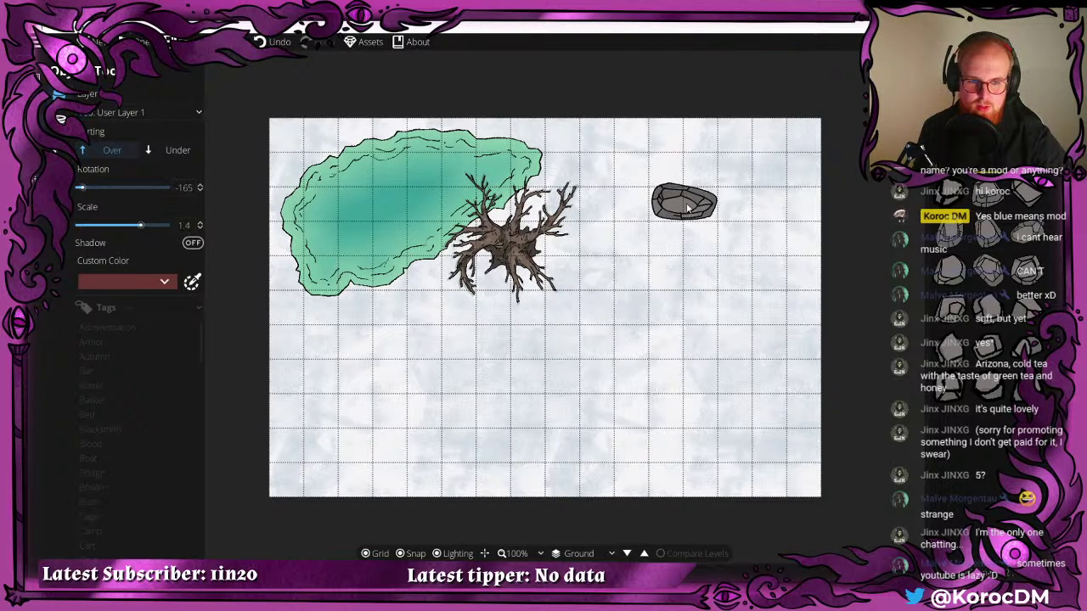
{"action": "scroll", "coordinate": [679, 202], "scroll_direction": "down", "scroll_amount": 3}
{"action": "scroll", "coordinate": [654, 188], "scroll_direction": "up", "scroll_amount": 4}
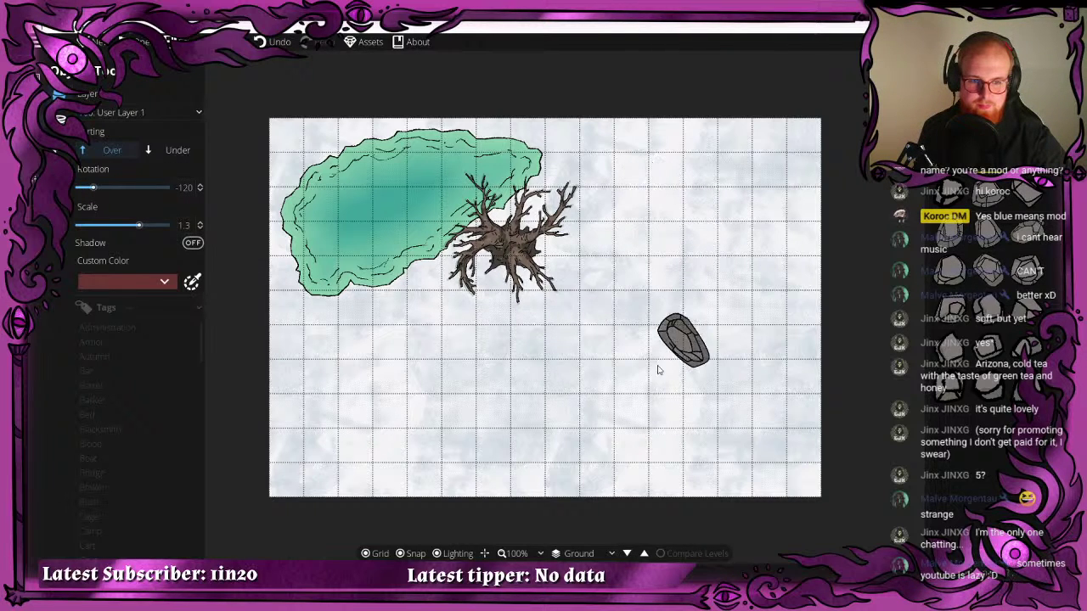
{"action": "scroll", "coordinate": [357, 392], "scroll_direction": "up", "scroll_amount": 1}
{"action": "scroll", "coordinate": [372, 357], "scroll_direction": "down", "scroll_amount": 4}
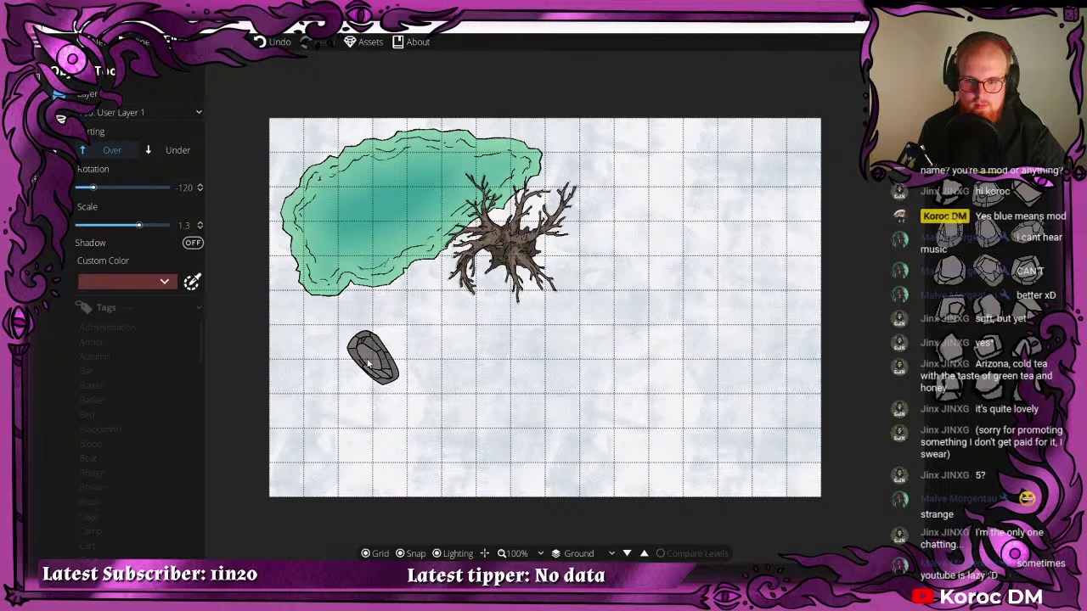
{"action": "left_click", "coordinate": [370, 360]}
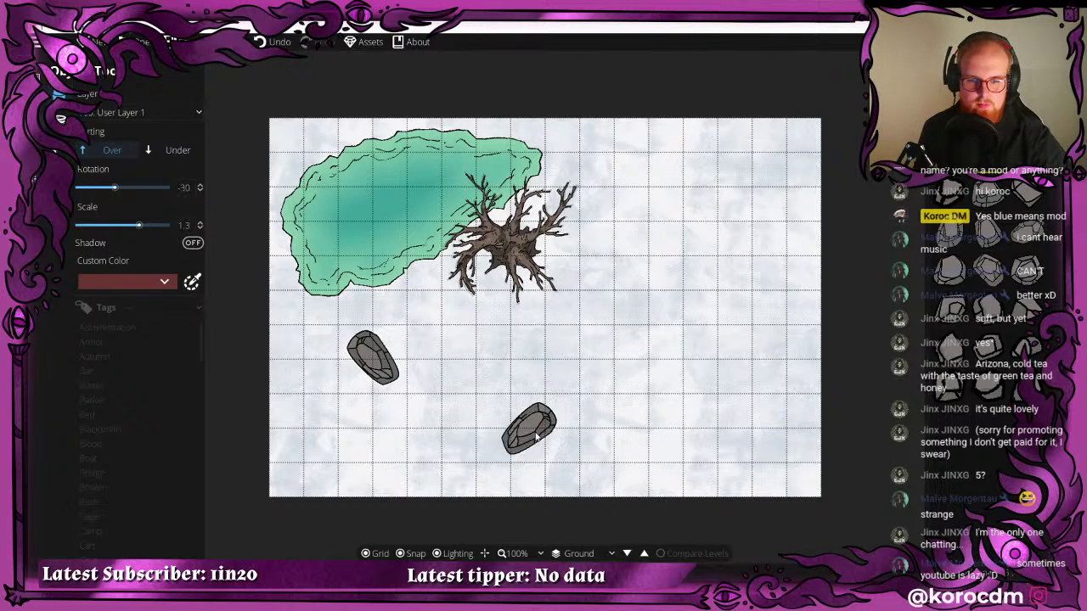
- Place a second elongated grey rock near the map's bottom edge, at rotation 0 and scale 1.3
{"action": "scroll", "coordinate": [442, 448], "scroll_direction": "up", "scroll_amount": 2}
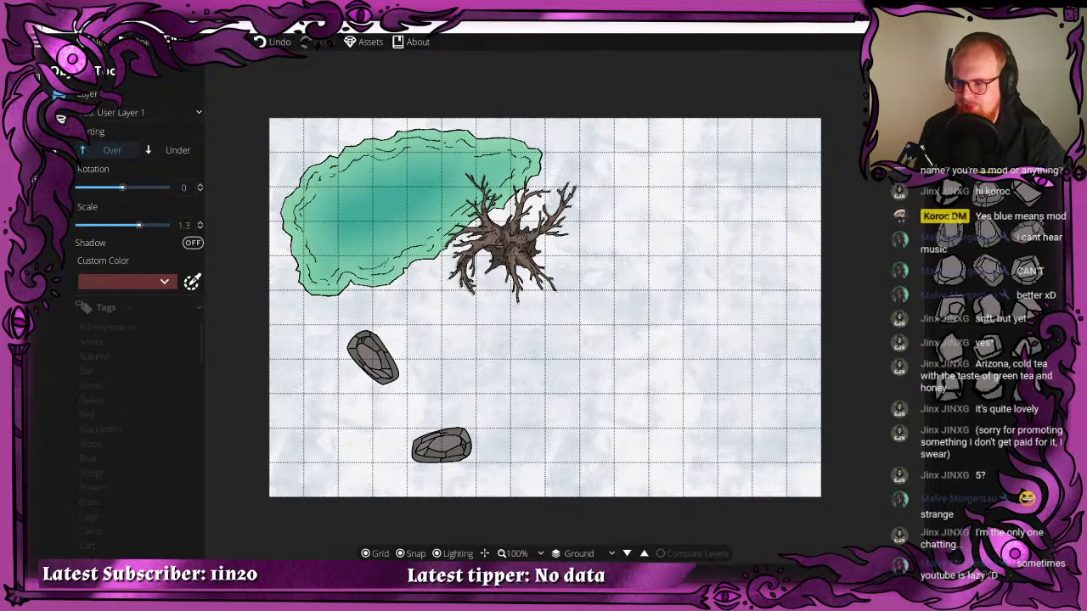
- Choose the grey rocky cliff path from the Path Tool's library
{"action": "left_click", "coordinate": [36, 110]}
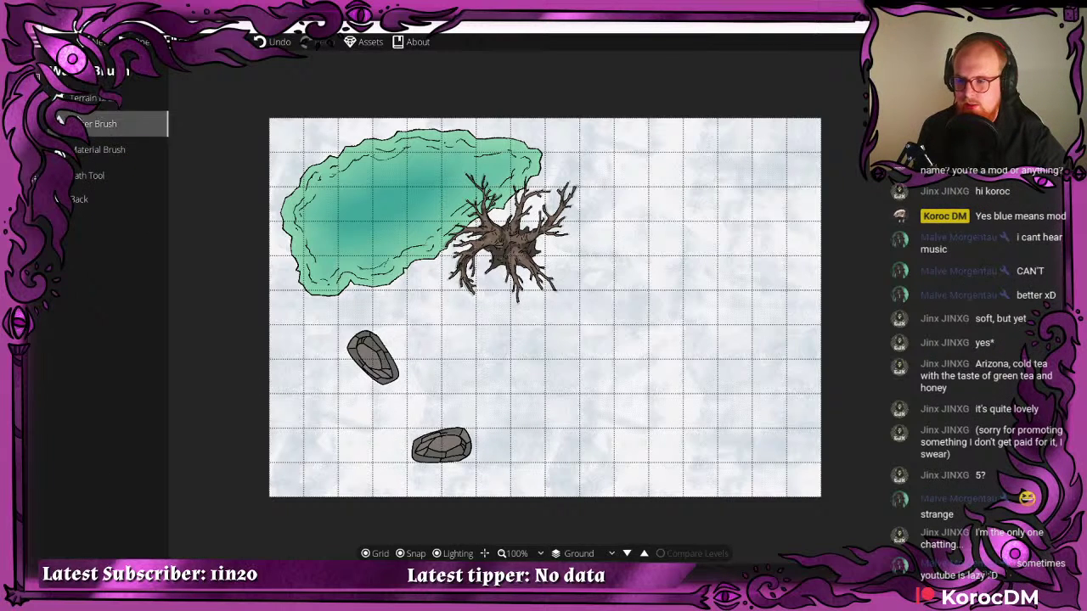
{"action": "left_click", "coordinate": [102, 123]}
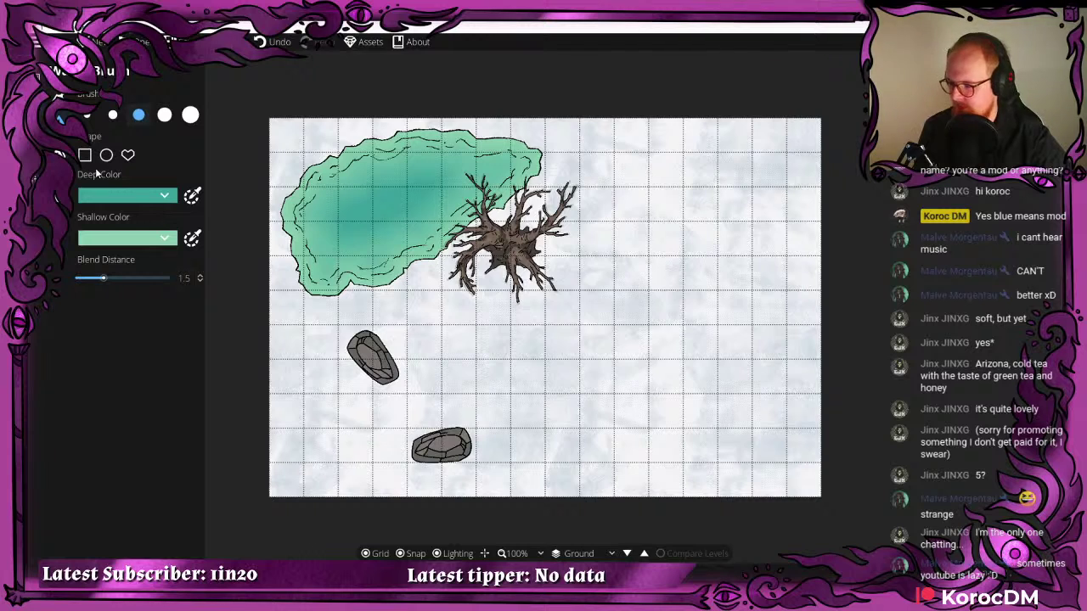
{"action": "left_click", "coordinate": [36, 144]}
{"action": "left_click", "coordinate": [61, 155]}
{"action": "scroll", "coordinate": [136, 390], "scroll_direction": "down", "scroll_amount": 1}
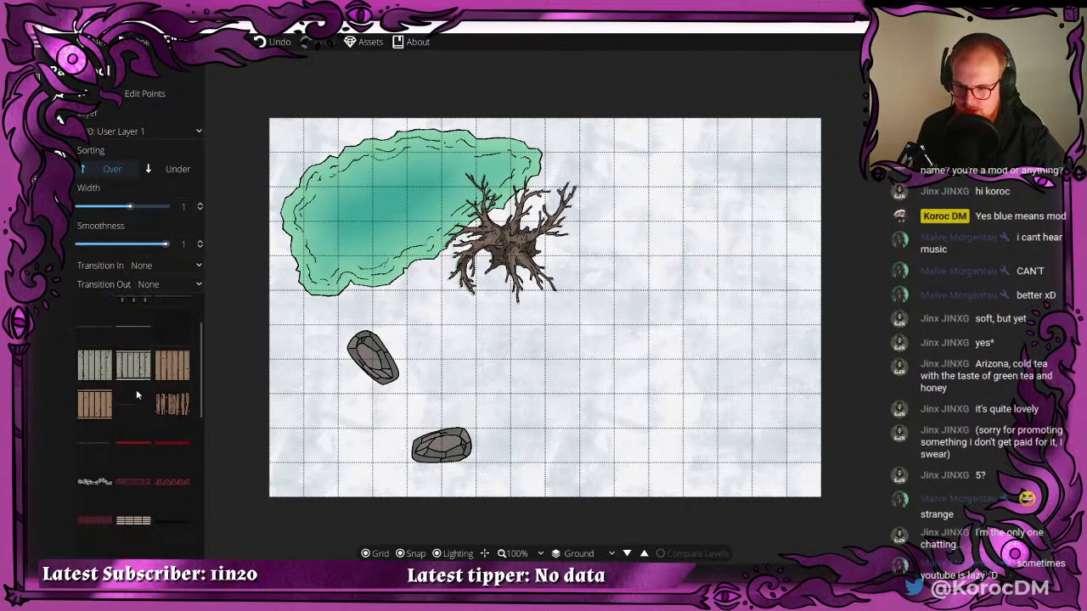
{"action": "scroll", "coordinate": [136, 389], "scroll_direction": "down", "scroll_amount": 5}
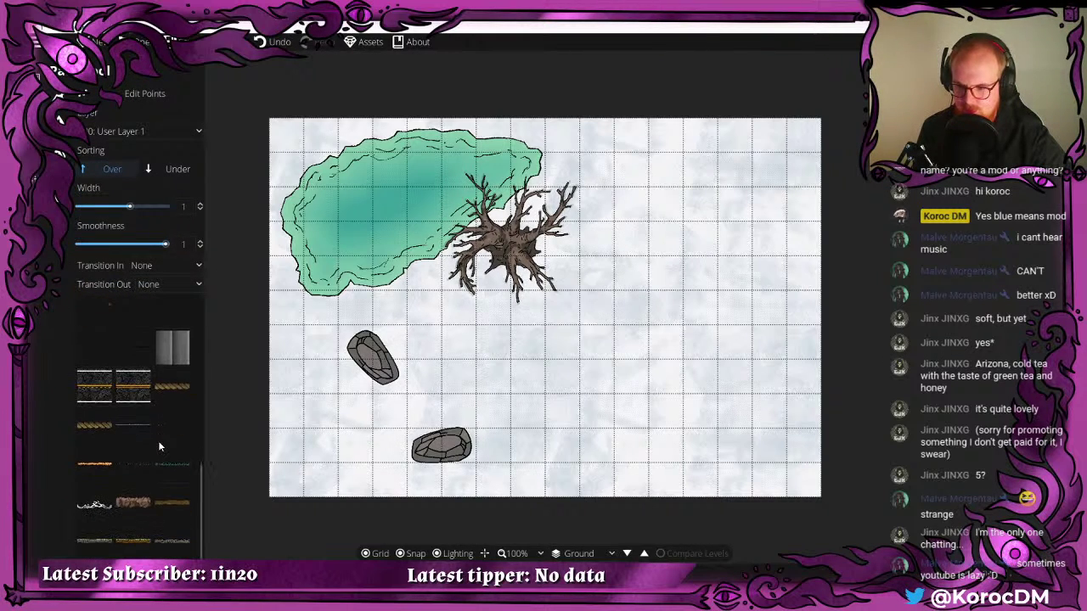
{"action": "left_click", "coordinate": [167, 549]}
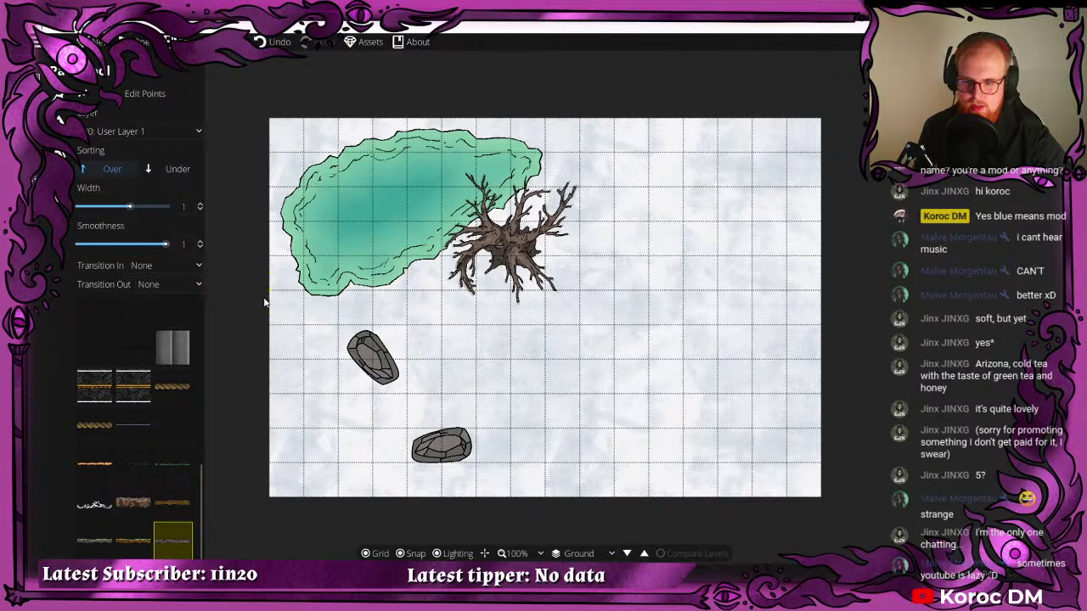
- Try drawing the rocky path from the map's left edge through the snow below the lake, and undo both attempts
{"action": "left_click_drag", "start_coordinate": [269, 293], "coordinate": [322, 376]}
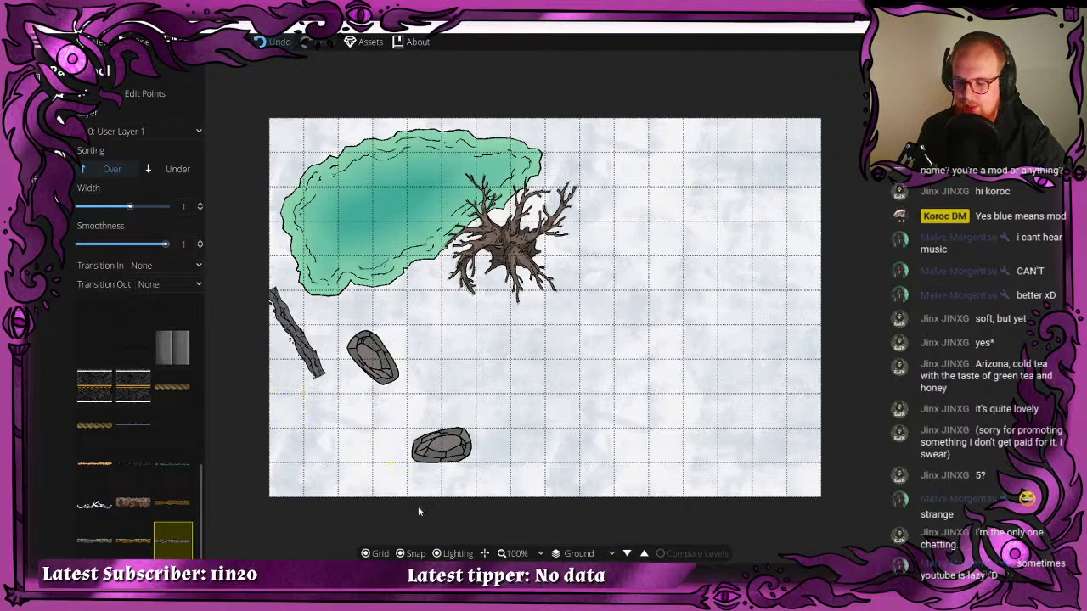
{"action": "key", "text": "ctrl+z"}
{"action": "mouse_move", "coordinate": [270, 293]}
{"action": "left_mouse_down"}
{"action": "mouse_move", "coordinate": [344, 427]}
{"action": "mouse_move", "coordinate": [355, 405]}
{"action": "mouse_move", "coordinate": [378, 447]}
{"action": "mouse_move", "coordinate": [372, 468]}
{"action": "mouse_move", "coordinate": [434, 502]}
{"action": "mouse_move", "coordinate": [548, 466]}
{"action": "mouse_move", "coordinate": [565, 400]}
{"action": "mouse_move", "coordinate": [636, 394]}
{"action": "mouse_move", "coordinate": [740, 452]}
{"action": "mouse_move", "coordinate": [795, 448]}
{"action": "left_mouse_up"}
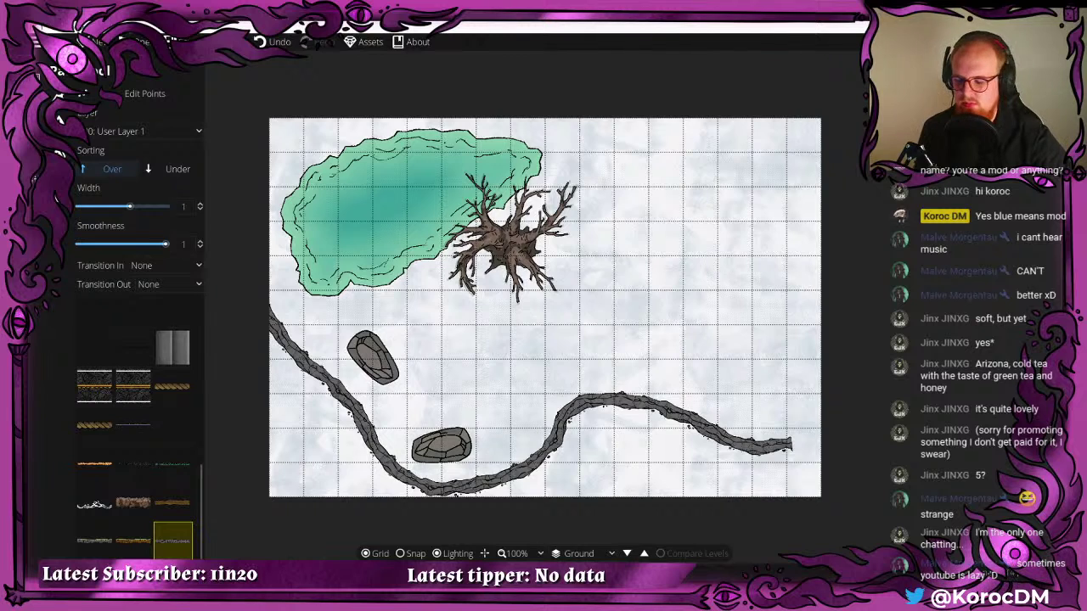
{"action": "key", "text": "ctrl+z"}
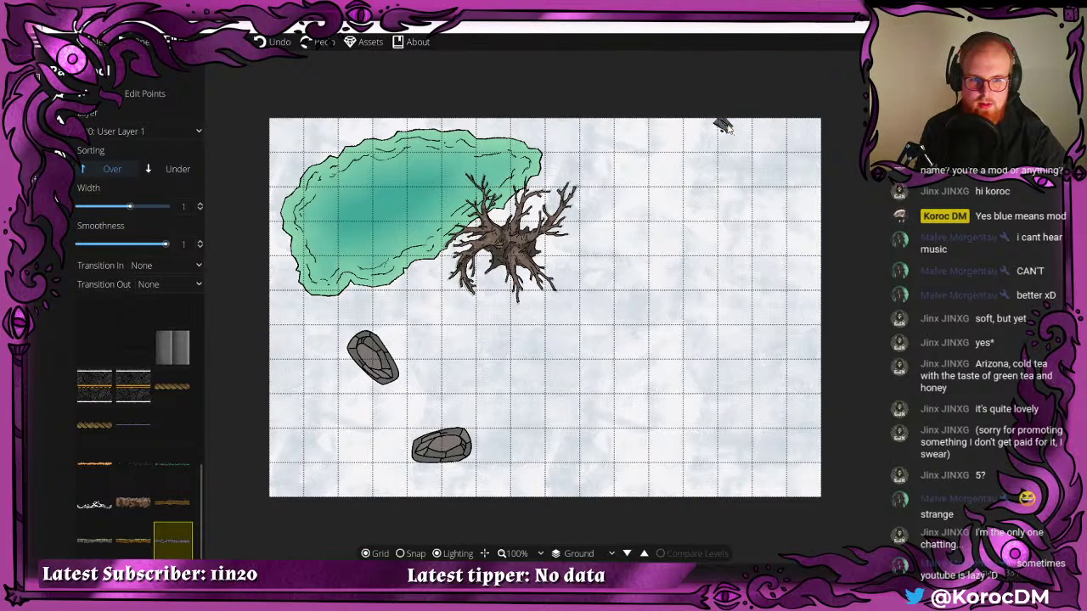
- Draw a winding rocky path at width 1 from the bottom edge to the upper right edge of the map
{"action": "mouse_move", "coordinate": [739, 518]}
{"action": "left_mouse_down"}
{"action": "mouse_move", "coordinate": [805, 435]}
{"action": "mouse_move", "coordinate": [745, 450]}
{"action": "mouse_move", "coordinate": [768, 389]}
{"action": "mouse_move", "coordinate": [708, 357]}
{"action": "mouse_move", "coordinate": [807, 147]}
{"action": "mouse_move", "coordinate": [832, 142]}
{"action": "left_mouse_up"}
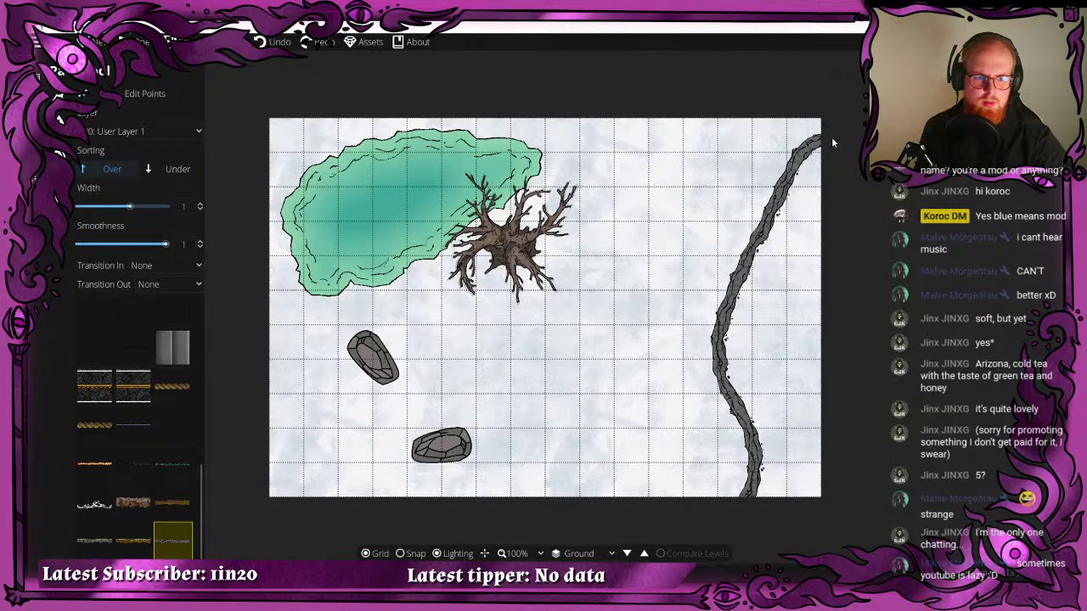
{"action": "left_click_drag", "start_coordinate": [778, 427], "coordinate": [743, 408]}
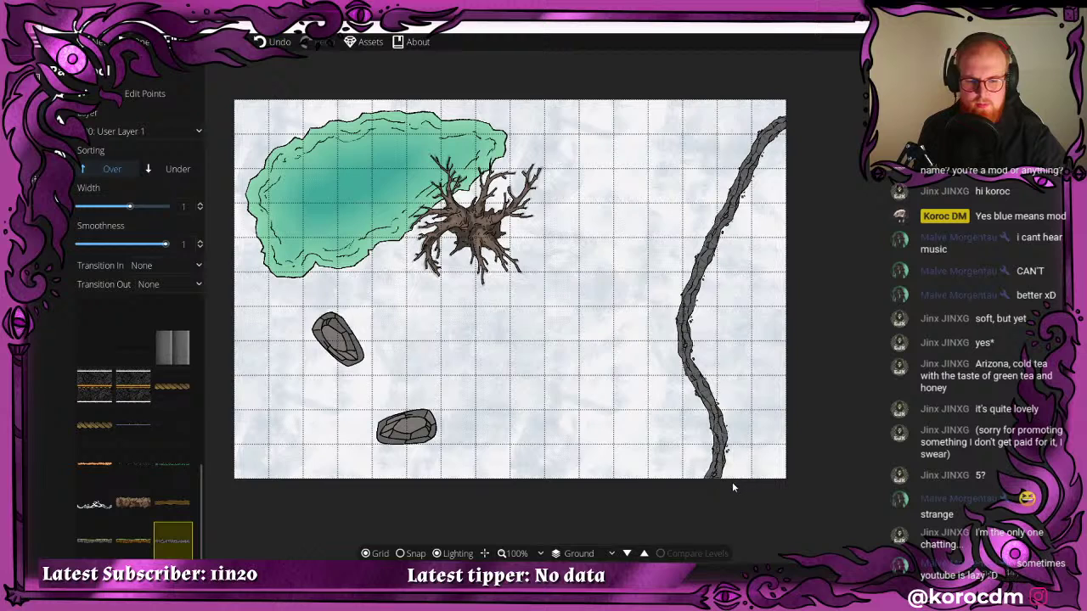
- Draw a second, narrower rocky path at width 0.7 just right of the first, undoing the initial attempt at width 1
{"action": "left_click_drag", "start_coordinate": [739, 478], "coordinate": [749, 430]}
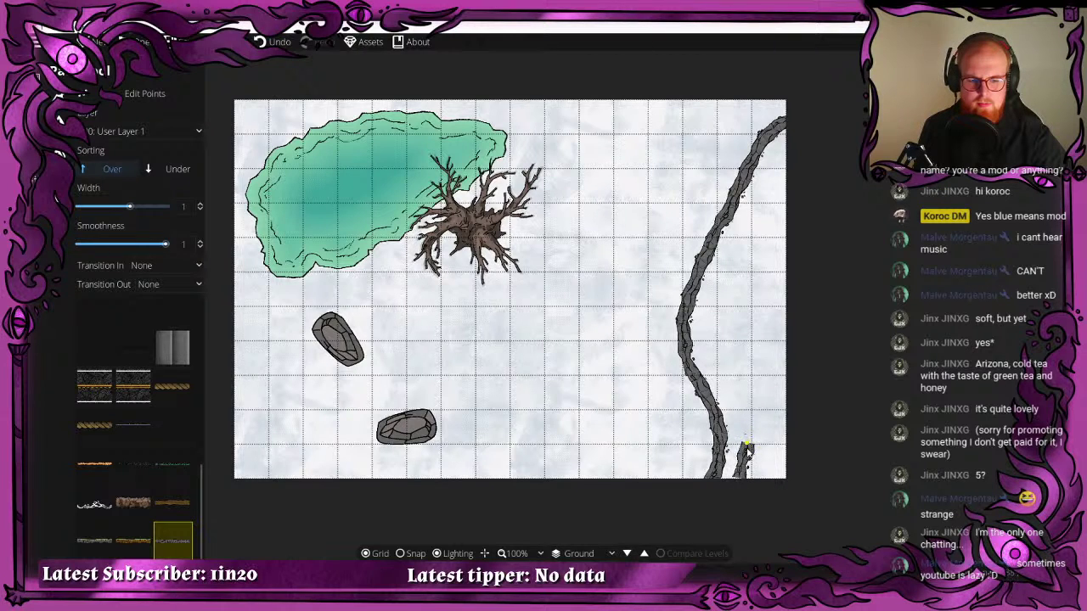
{"action": "key", "text": "ctrl+z"}
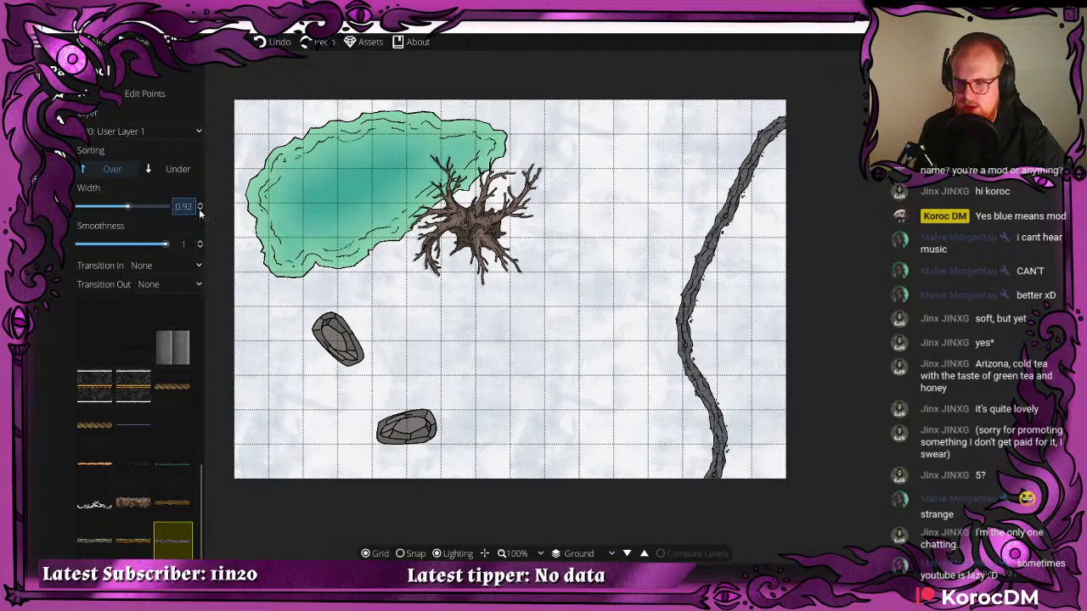
{"action": "left_click_drag", "start_coordinate": [183, 207], "coordinate": [192, 208]}
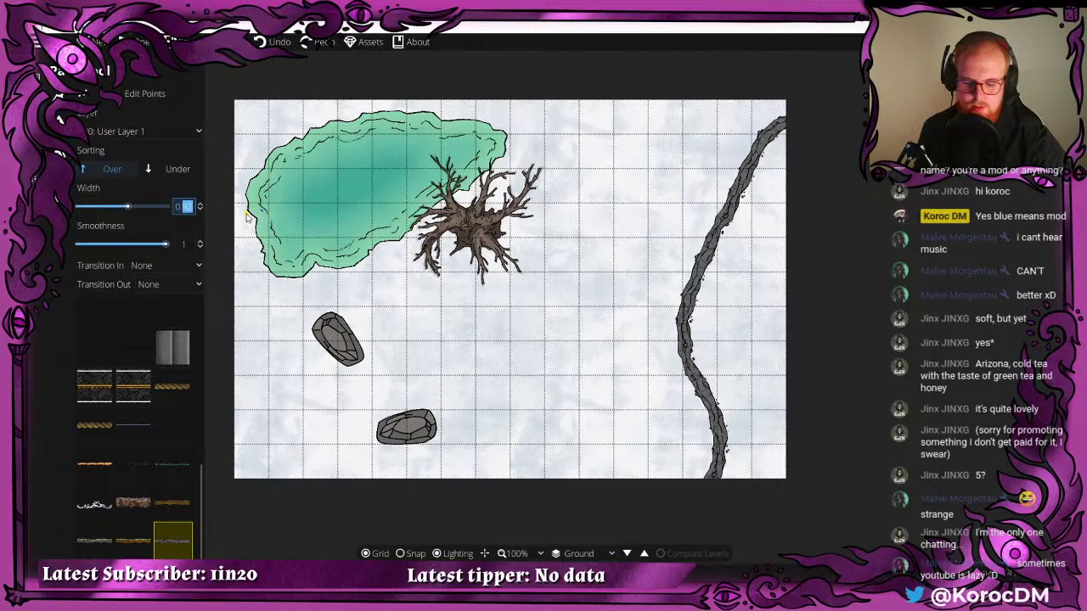
{"action": "key", "text": "Return"}
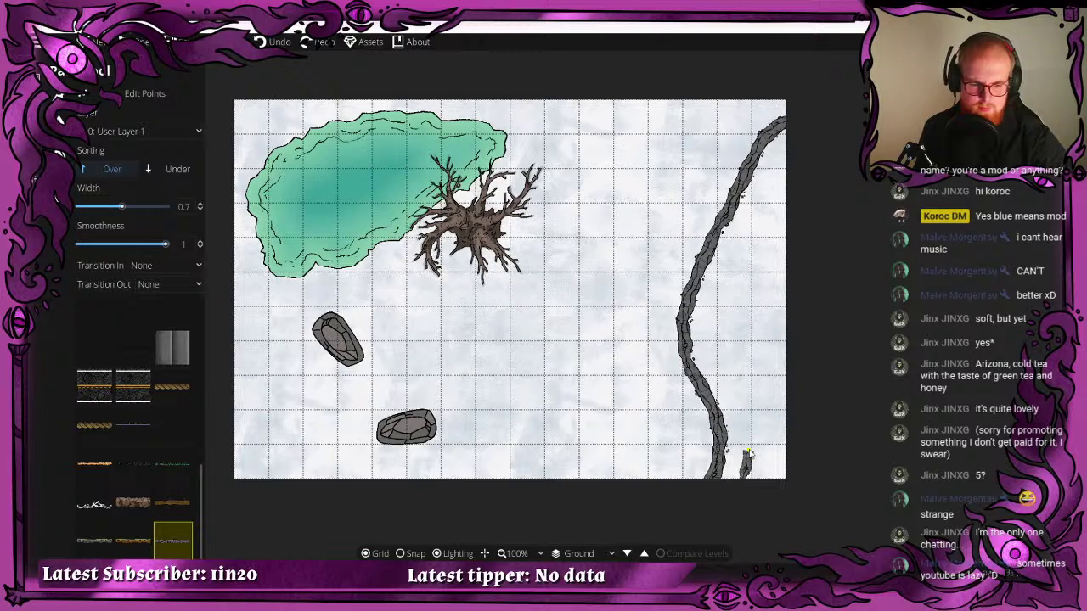
{"action": "left_click", "coordinate": [741, 485]}
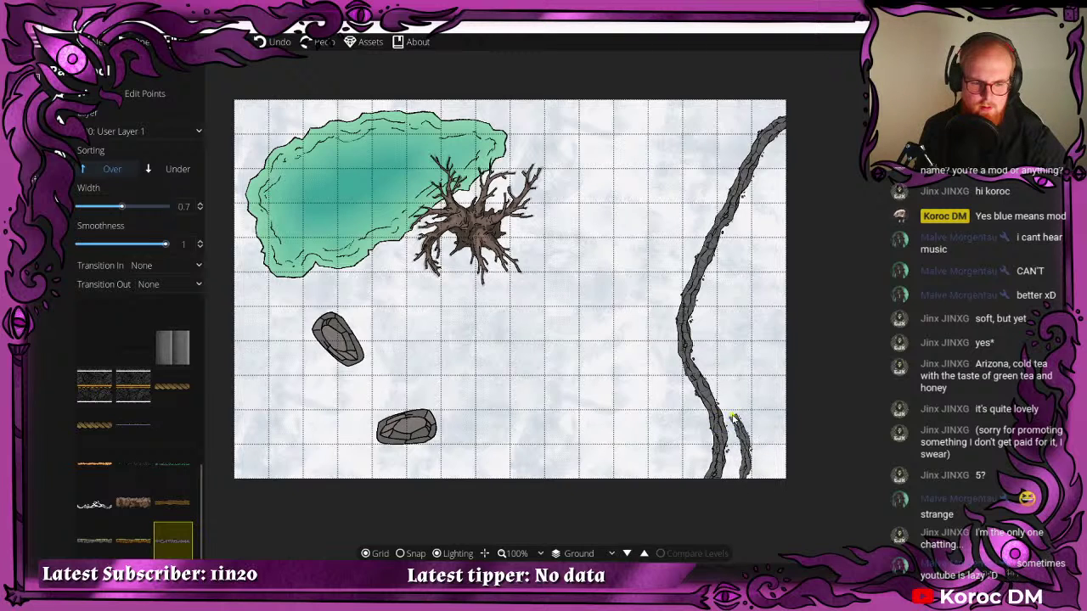
{"action": "left_click", "coordinate": [741, 306]}
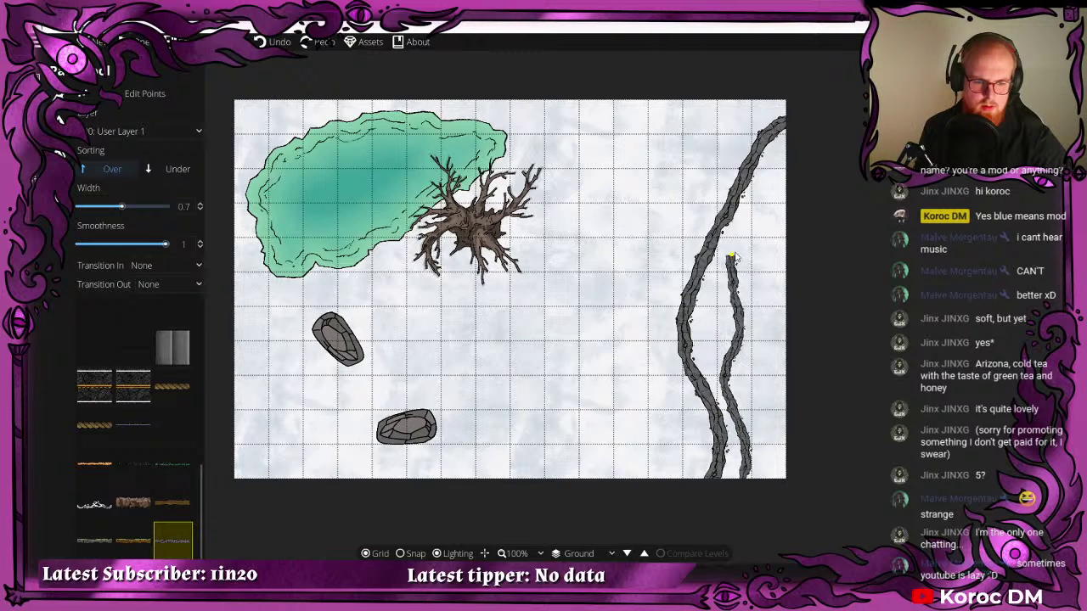
{"action": "left_click", "coordinate": [761, 214]}
{"action": "left_click", "coordinate": [792, 141]}
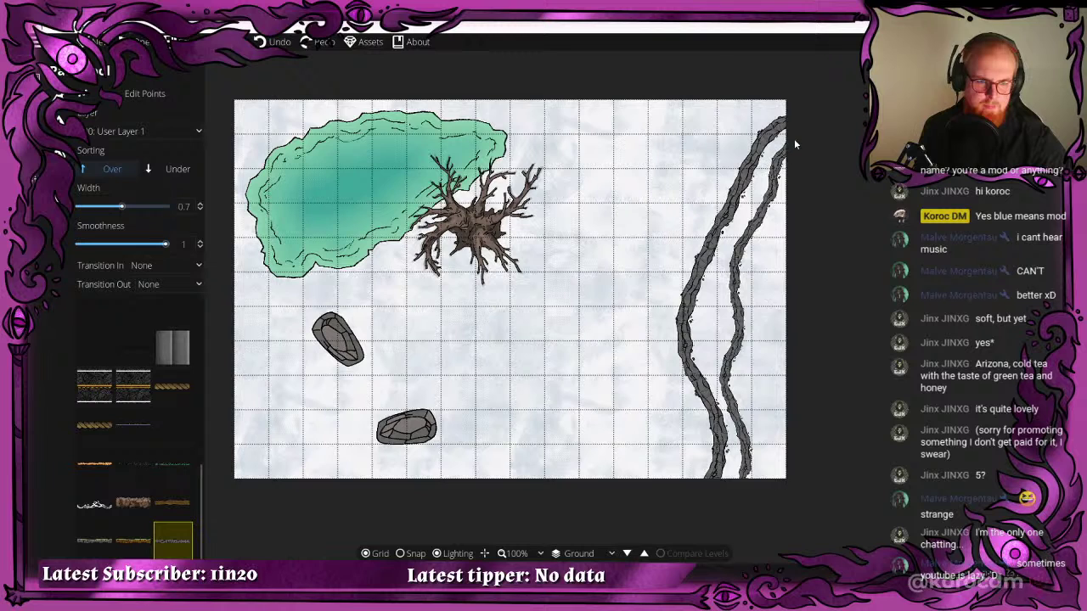
{"action": "right_click", "coordinate": [794, 138]}
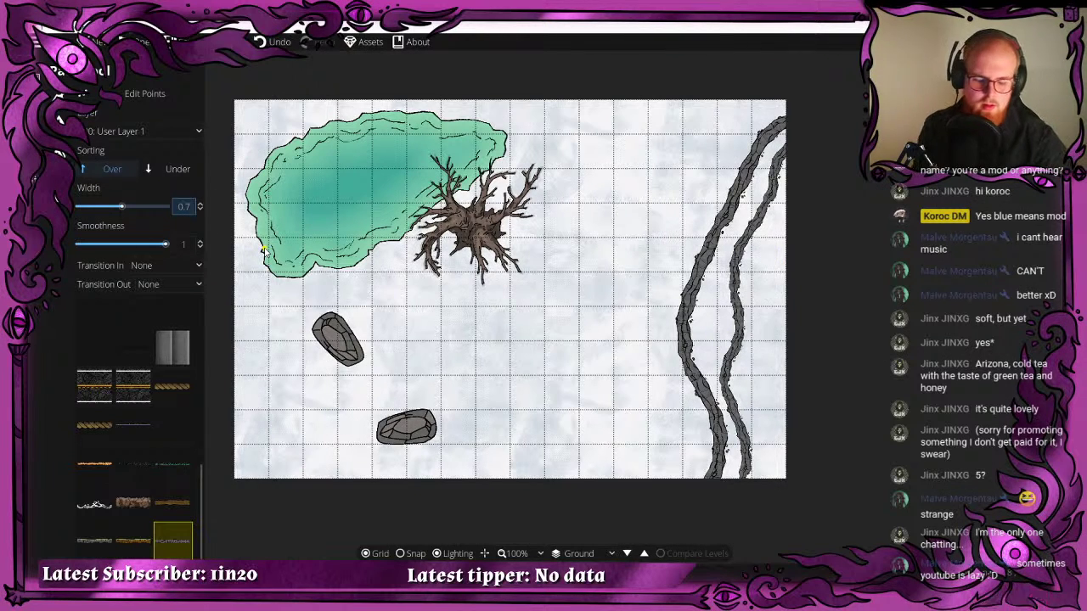
- Set the path width to 0.5 and draw a third rocky path between the second one and the map's right edge
{"action": "type", "text": ".5"}
{"action": "key", "text": "Return"}
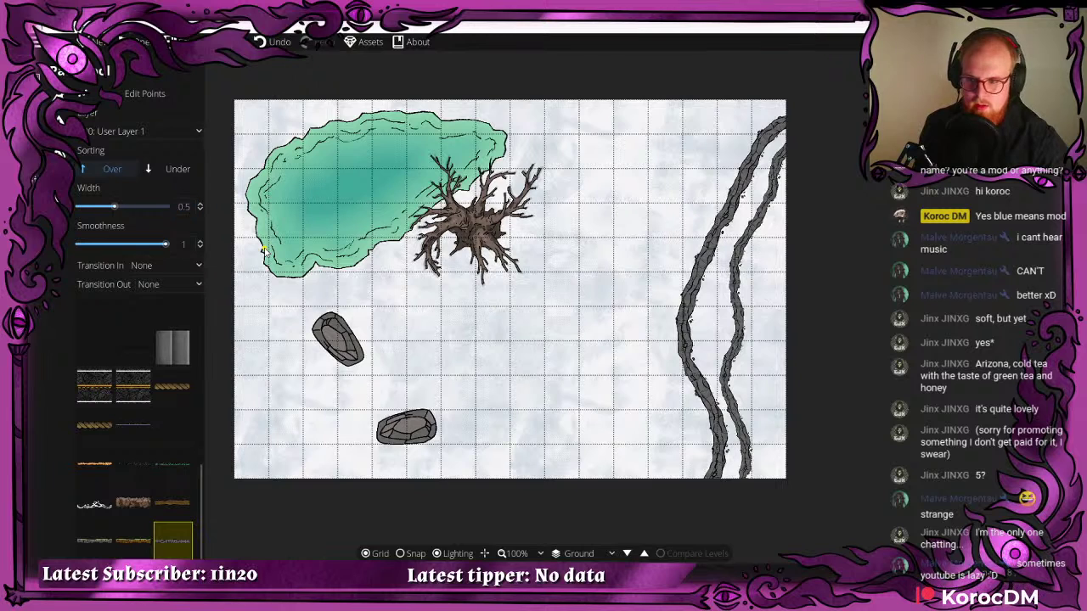
{"action": "left_click", "coordinate": [759, 480]}
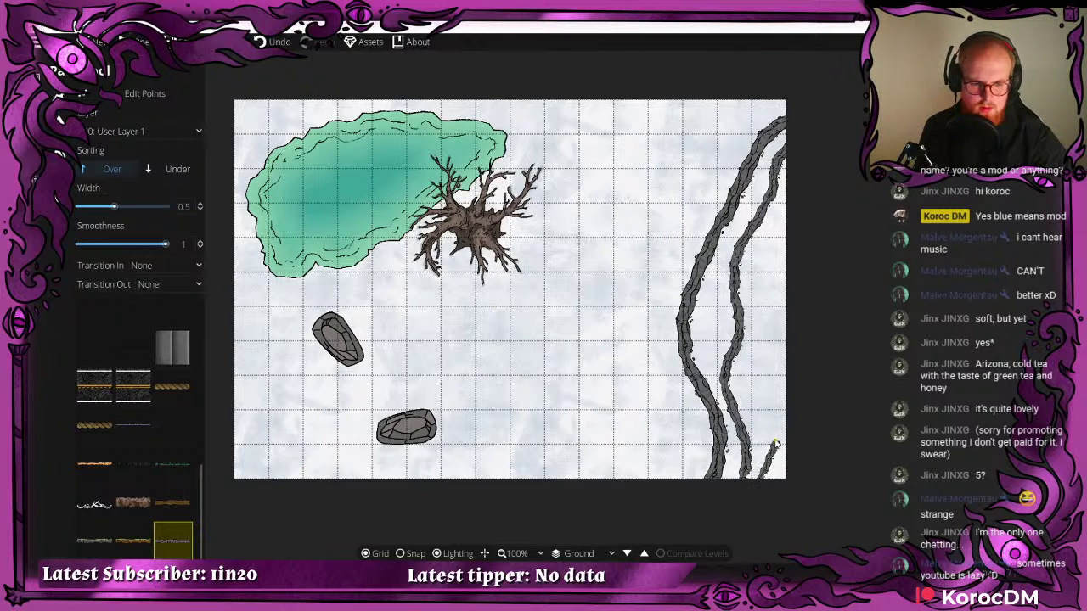
{"action": "mouse_move", "coordinate": [762, 395]}
{"action": "left_mouse_down"}
{"action": "mouse_move", "coordinate": [771, 344]}
{"action": "mouse_move", "coordinate": [758, 295]}
{"action": "mouse_move", "coordinate": [795, 207]}
{"action": "left_mouse_up"}
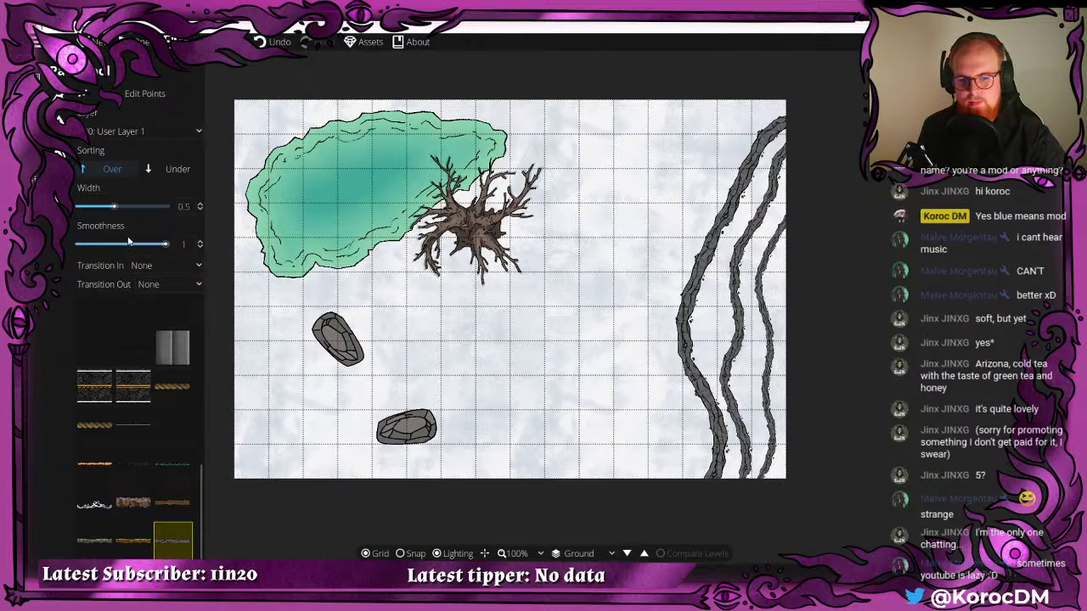
- Set the Water Brush's deep color to blue and its shallow color to light blue
{"action": "left_click", "coordinate": [106, 195]}
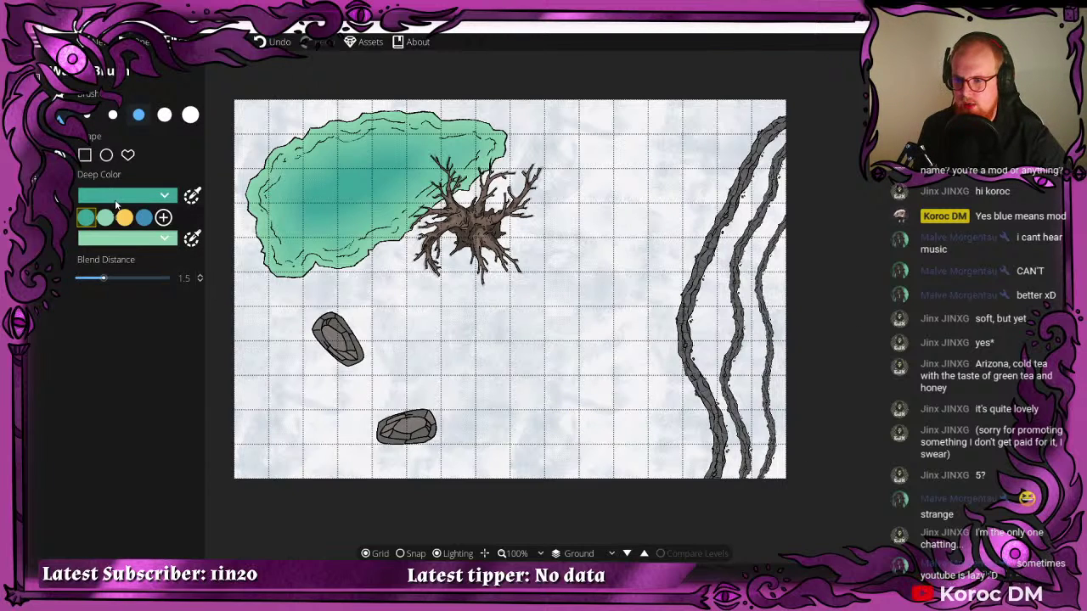
{"action": "left_click", "coordinate": [104, 219]}
{"action": "left_click", "coordinate": [123, 196]}
{"action": "left_click", "coordinate": [139, 217]}
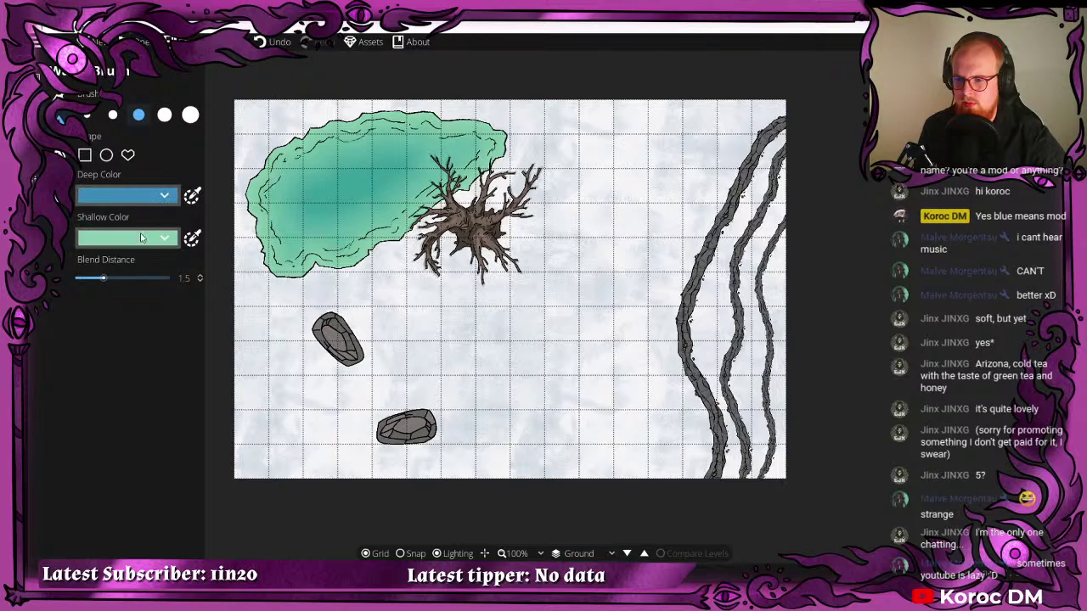
{"action": "left_click", "coordinate": [141, 237]}
{"action": "left_click", "coordinate": [143, 262]}
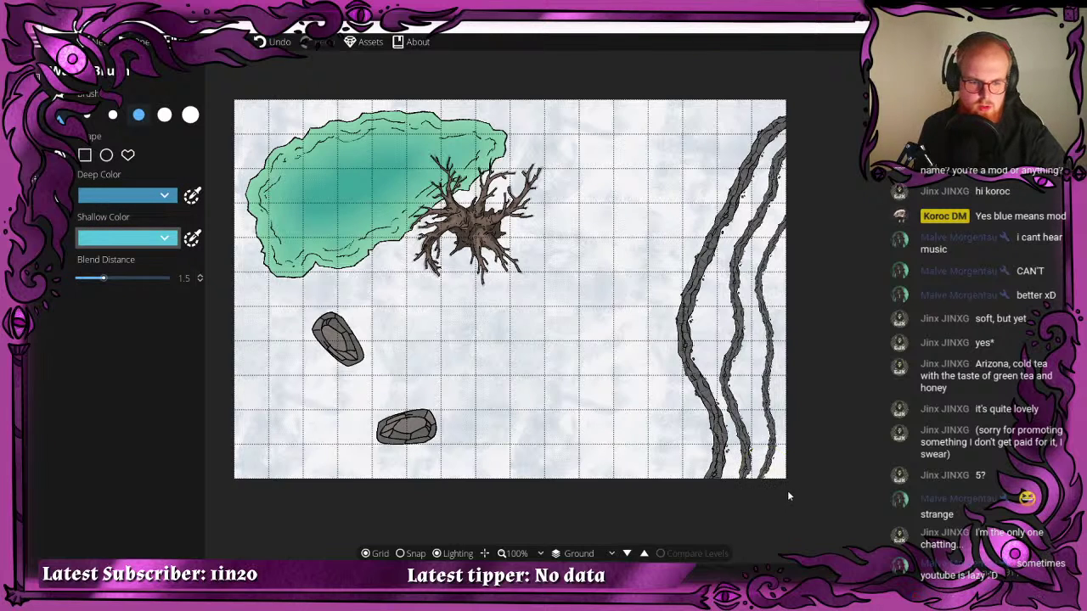
- Paint blue water between the narrowest rocky path and the map's right edge
{"action": "mouse_move", "coordinate": [798, 477]}
{"action": "left_mouse_down"}
{"action": "mouse_move", "coordinate": [805, 461]}
{"action": "mouse_move", "coordinate": [782, 480]}
{"action": "mouse_move", "coordinate": [795, 407]}
{"action": "left_mouse_up"}
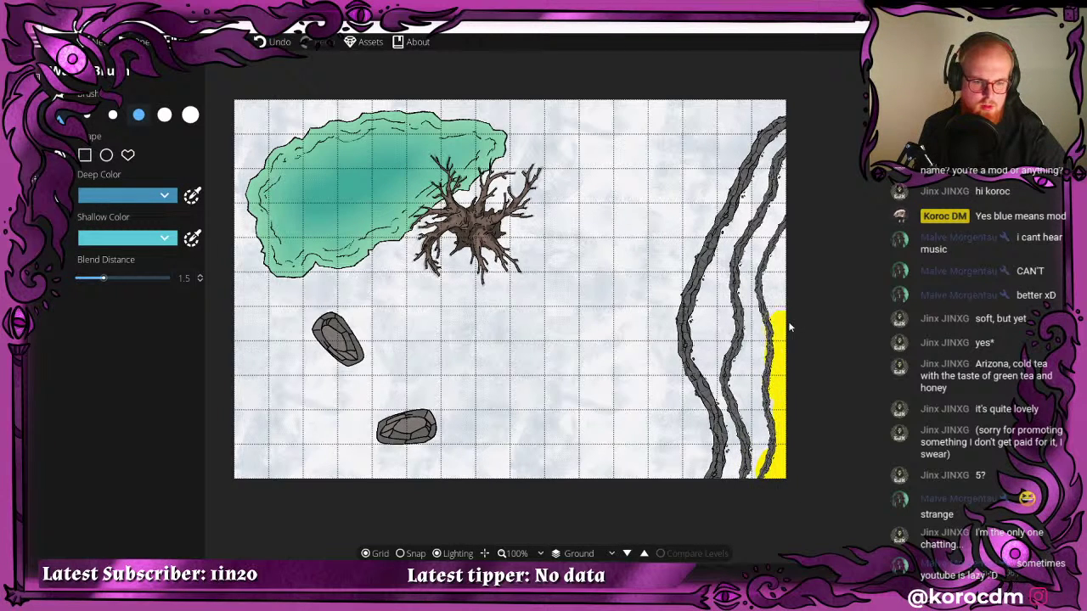
{"action": "mouse_move", "coordinate": [788, 327]}
{"action": "left_mouse_down"}
{"action": "mouse_move", "coordinate": [781, 275]}
{"action": "mouse_move", "coordinate": [801, 241]}
{"action": "left_mouse_up"}
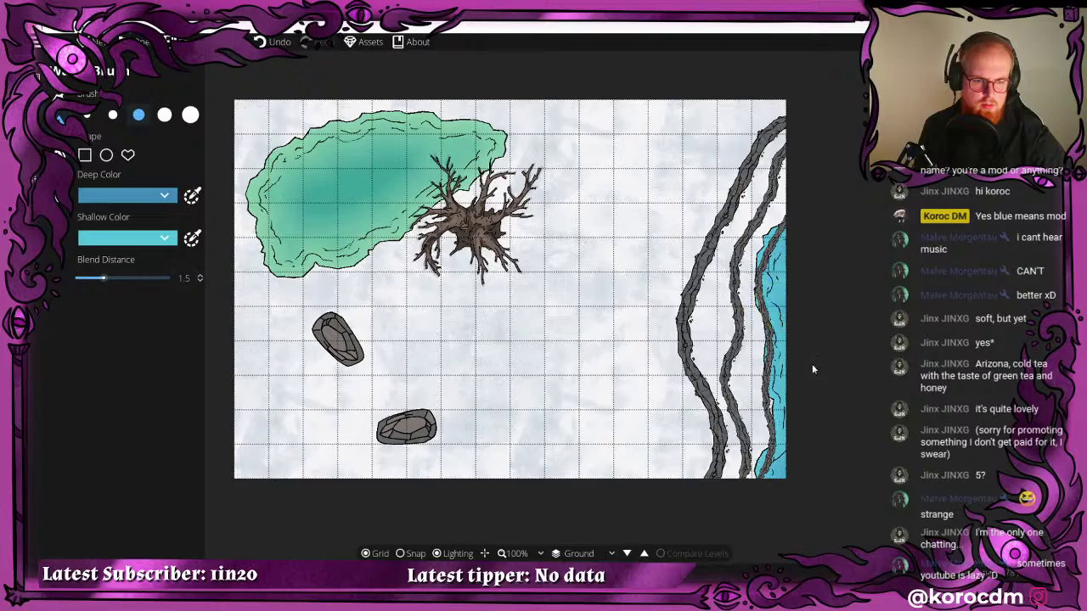
{"action": "left_click_drag", "start_coordinate": [812, 369], "coordinate": [808, 420]}
- Erase the water spilling over the left side of the narrowest path's middle section, using a smaller Water Brush
{"action": "scroll", "coordinate": [784, 391], "scroll_direction": "up", "scroll_amount": 6}
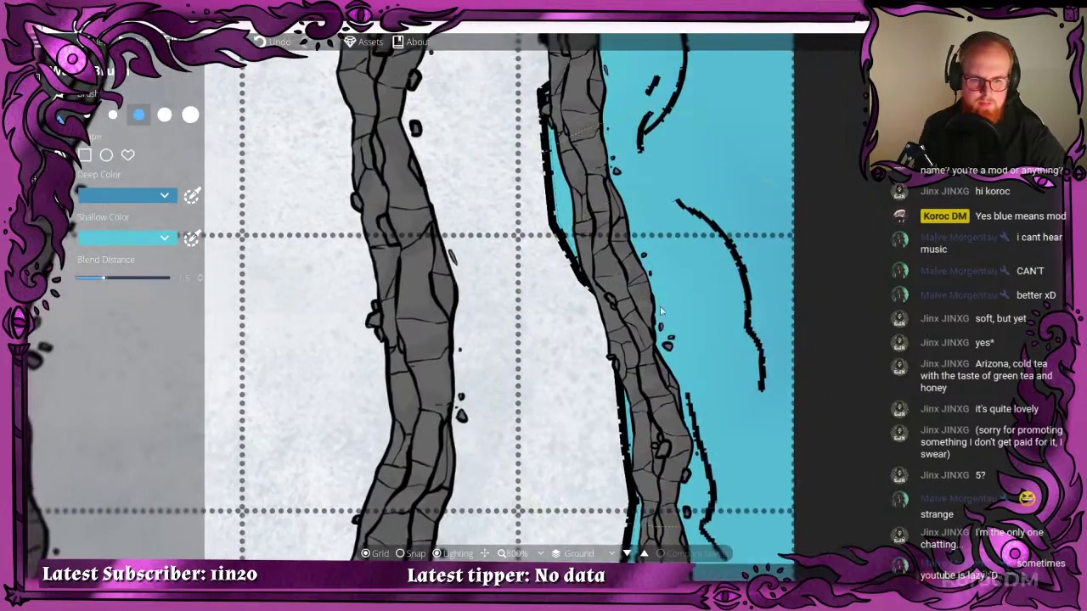
{"action": "scroll", "coordinate": [660, 311], "scroll_direction": "down", "scroll_amount": 2}
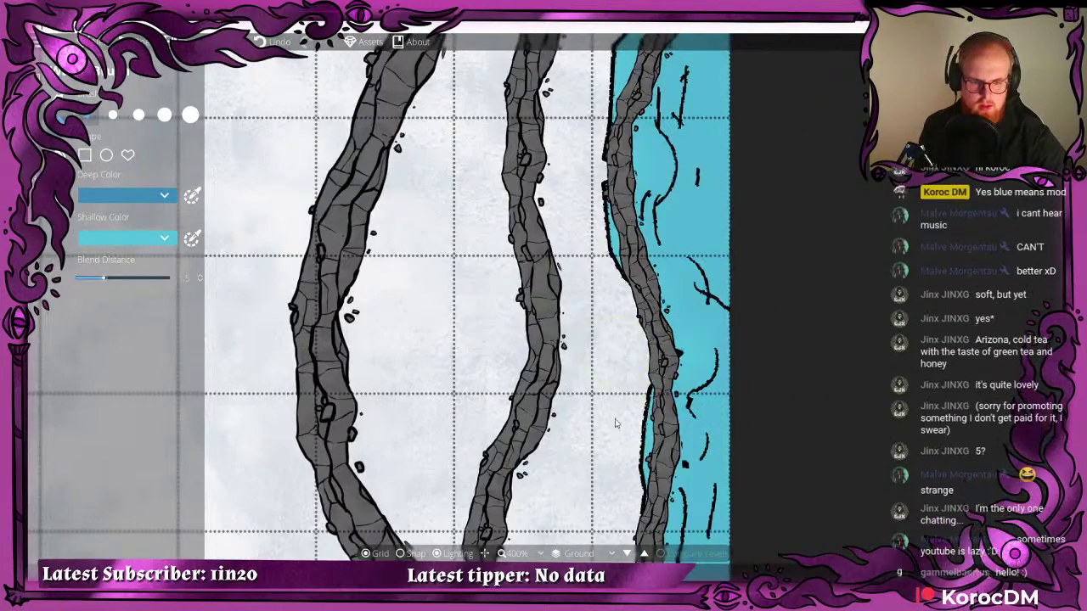
{"action": "right_click", "coordinate": [617, 423]}
{"action": "right_click", "coordinate": [613, 395]}
{"action": "right_click", "coordinate": [616, 469]}
{"action": "right_click", "coordinate": [615, 498]}
{"action": "left_click_drag", "start_coordinate": [630, 421], "coordinate": [654, 273]}
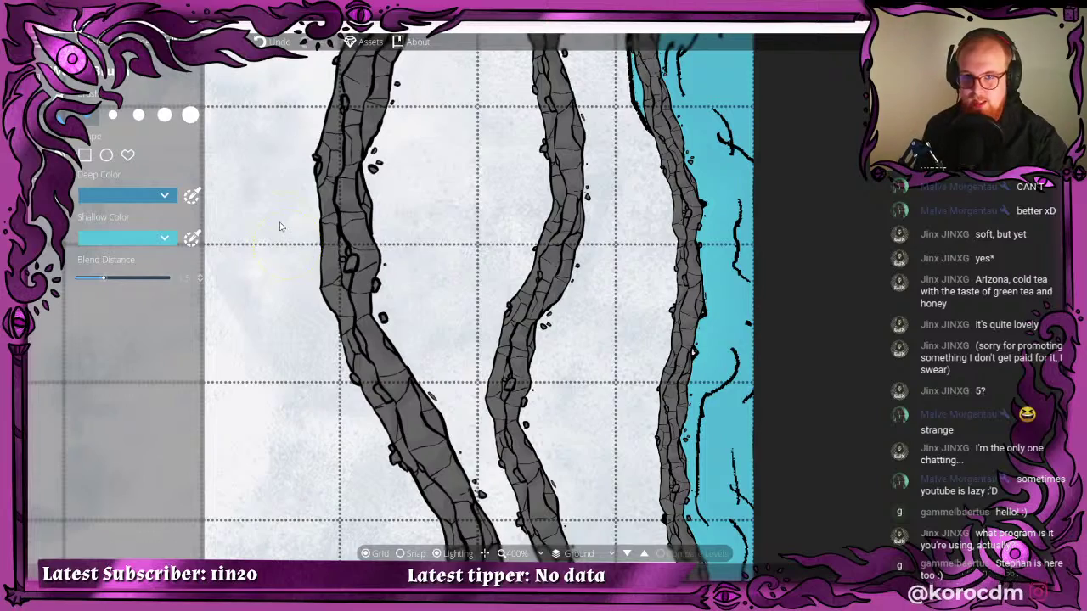
- Touch up the water along the narrowest path and the map's right edge, working down to the bottom of the map
{"action": "left_click", "coordinate": [728, 382]}
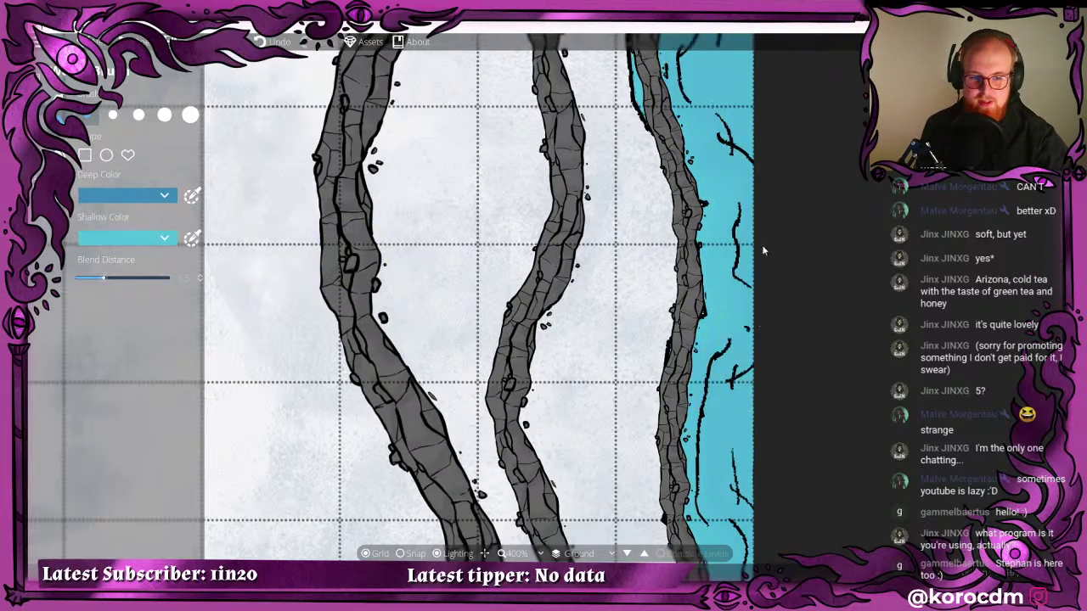
{"action": "left_click_drag", "start_coordinate": [761, 249], "coordinate": [741, 456]}
{"action": "mouse_move", "coordinate": [674, 218]}
{"action": "left_mouse_down"}
{"action": "mouse_move", "coordinate": [671, 465]}
{"action": "mouse_move", "coordinate": [619, 297]}
{"action": "mouse_move", "coordinate": [589, 374]}
{"action": "mouse_move", "coordinate": [655, 165]}
{"action": "mouse_move", "coordinate": [677, 311]}
{"action": "mouse_move", "coordinate": [697, 320]}
{"action": "left_mouse_up"}
{"action": "mouse_move", "coordinate": [763, 287]}
{"action": "left_mouse_down"}
{"action": "mouse_move", "coordinate": [739, 197]}
{"action": "mouse_move", "coordinate": [769, 147]}
{"action": "left_mouse_up"}
{"action": "left_click_drag", "start_coordinate": [740, 181], "coordinate": [763, 120]}
{"action": "left_click_drag", "start_coordinate": [672, 283], "coordinate": [669, 207]}
{"action": "mouse_move", "coordinate": [629, 374]}
{"action": "left_mouse_down"}
{"action": "mouse_move", "coordinate": [575, 233]}
{"action": "mouse_move", "coordinate": [567, 89]}
{"action": "left_mouse_up"}
{"action": "mouse_move", "coordinate": [645, 490]}
{"action": "left_mouse_down"}
{"action": "mouse_move", "coordinate": [572, 184]}
{"action": "mouse_move", "coordinate": [515, 343]}
{"action": "left_mouse_up"}
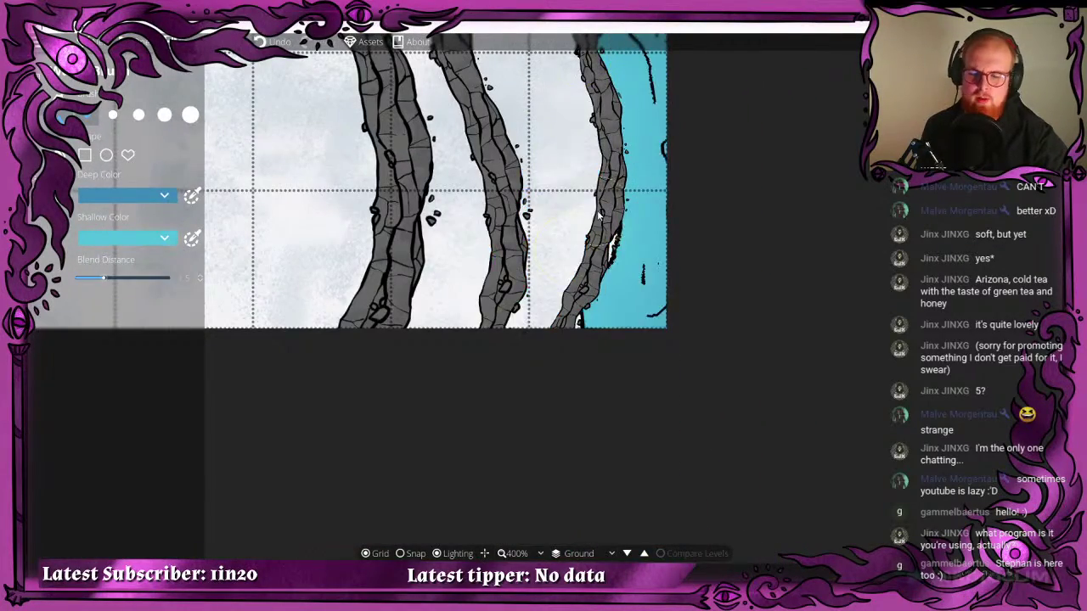
- Fill the water gaps at the narrowest path's lower end and erase the water left of its upper bend
{"action": "left_click_drag", "start_coordinate": [600, 213], "coordinate": [598, 349]}
{"action": "left_click_drag", "start_coordinate": [656, 383], "coordinate": [637, 454]}
{"action": "left_click_drag", "start_coordinate": [643, 276], "coordinate": [644, 473]}
{"action": "left_click_drag", "start_coordinate": [548, 290], "coordinate": [546, 170]}
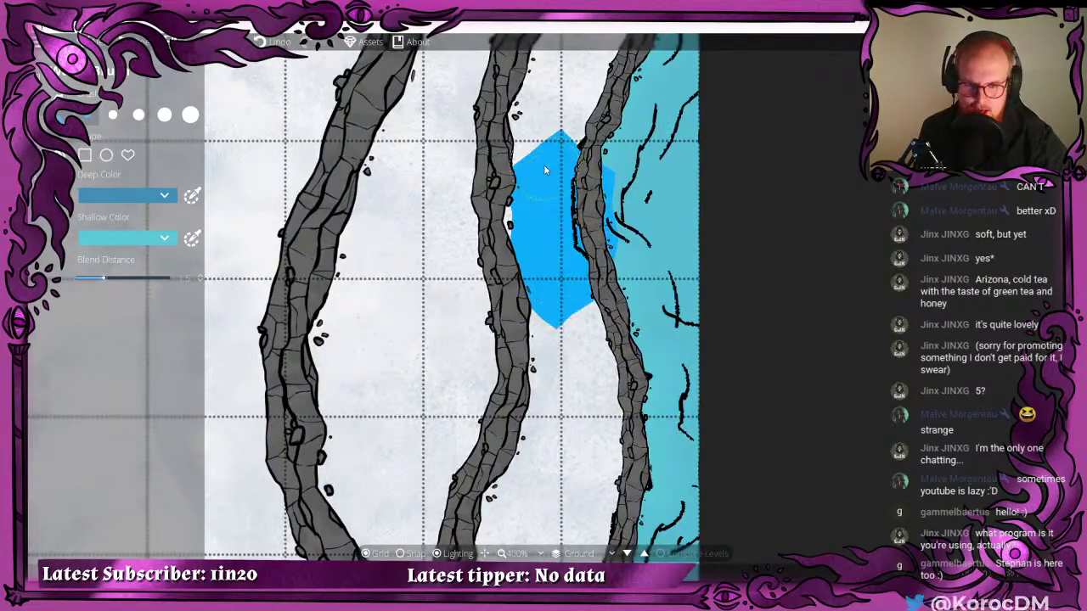
{"action": "mouse_move", "coordinate": [658, 182]}
{"action": "left_mouse_down"}
{"action": "mouse_move", "coordinate": [655, 170]}
{"action": "mouse_move", "coordinate": [639, 251]}
{"action": "left_mouse_up"}
{"action": "scroll", "coordinate": [653, 358], "scroll_direction": "down", "scroll_amount": 4}
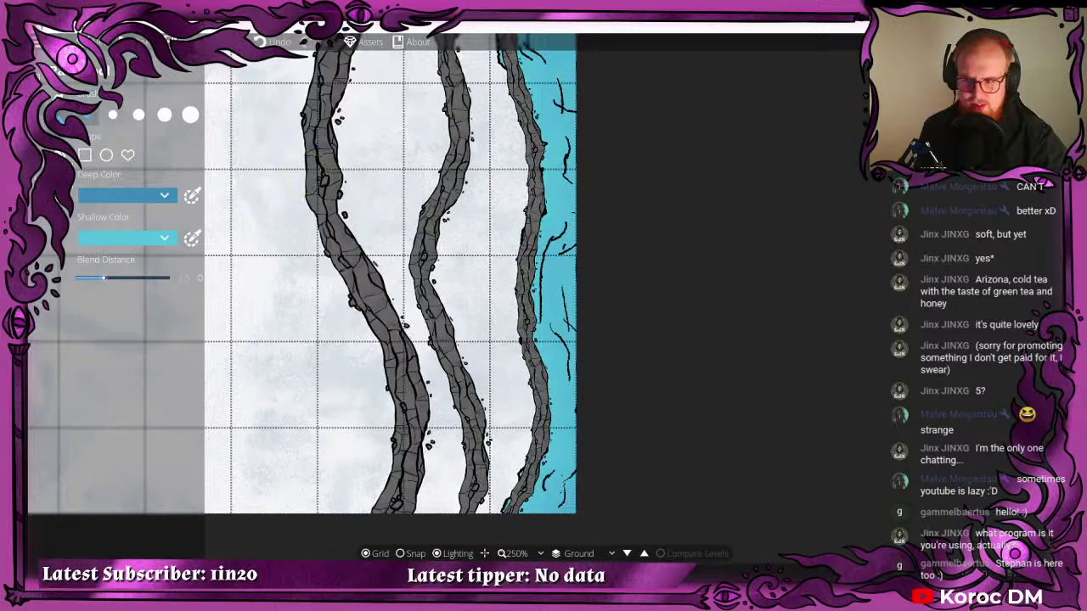
{"action": "mouse_move", "coordinate": [68, 152]}
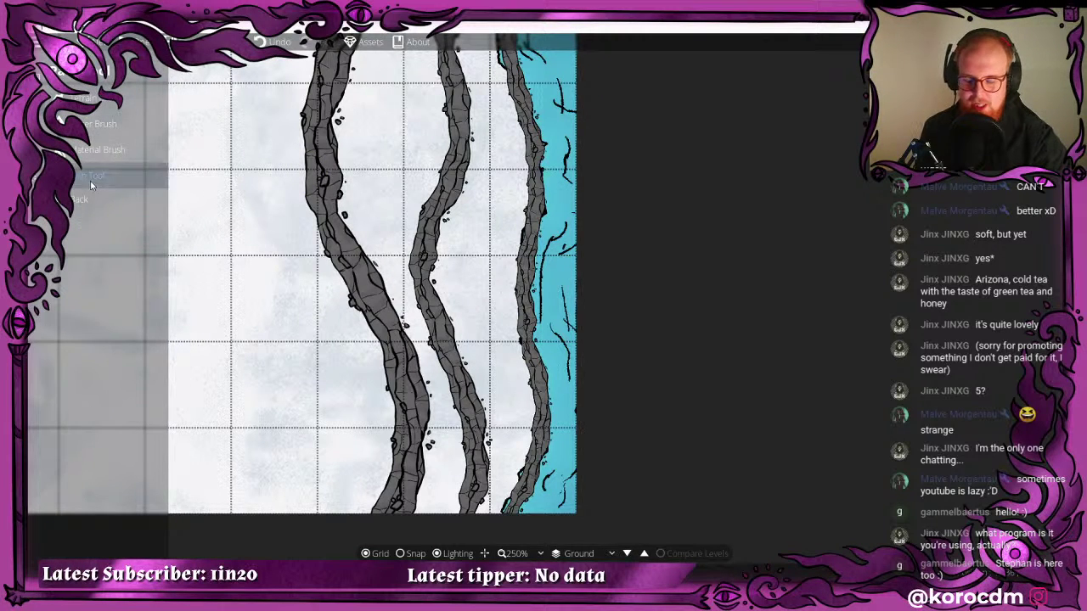
- Move an edit point near the narrowest rocky path's lower end slightly outward toward the blue water using the Path Tool
{"action": "left_click", "coordinate": [93, 176]}
{"action": "scroll", "coordinate": [537, 399], "scroll_direction": "up", "scroll_amount": 4}
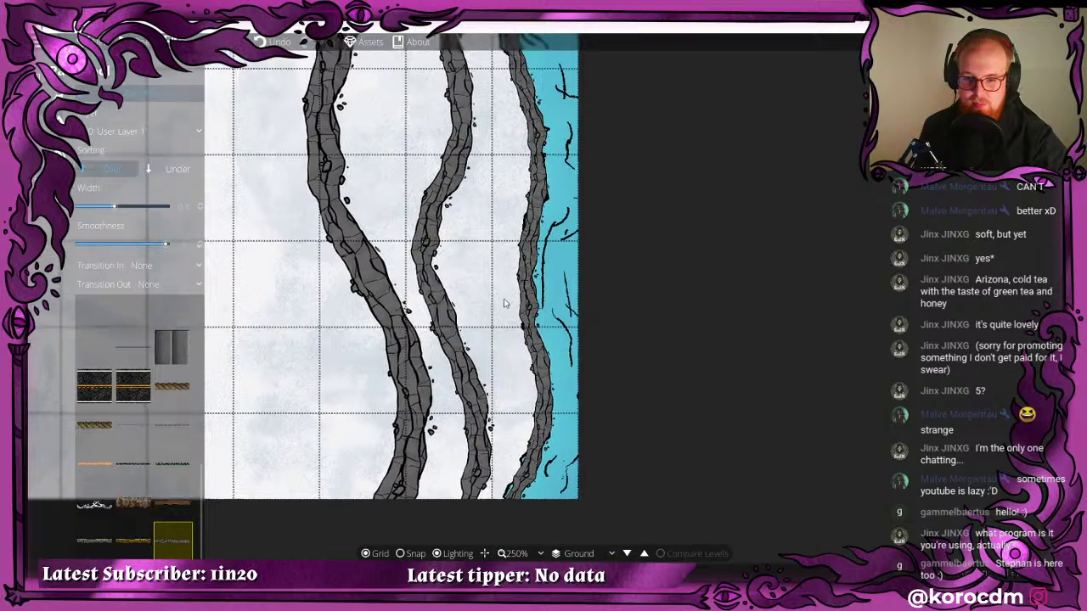
{"action": "scroll", "coordinate": [536, 399], "scroll_direction": "up", "scroll_amount": 1}
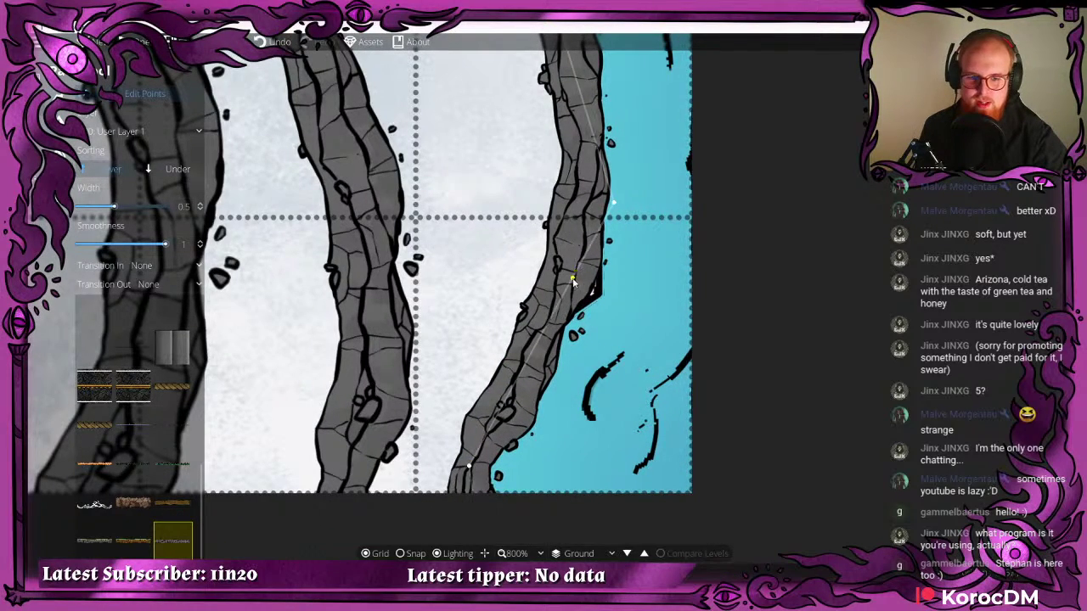
{"action": "left_click_drag", "start_coordinate": [572, 281], "coordinate": [584, 294]}
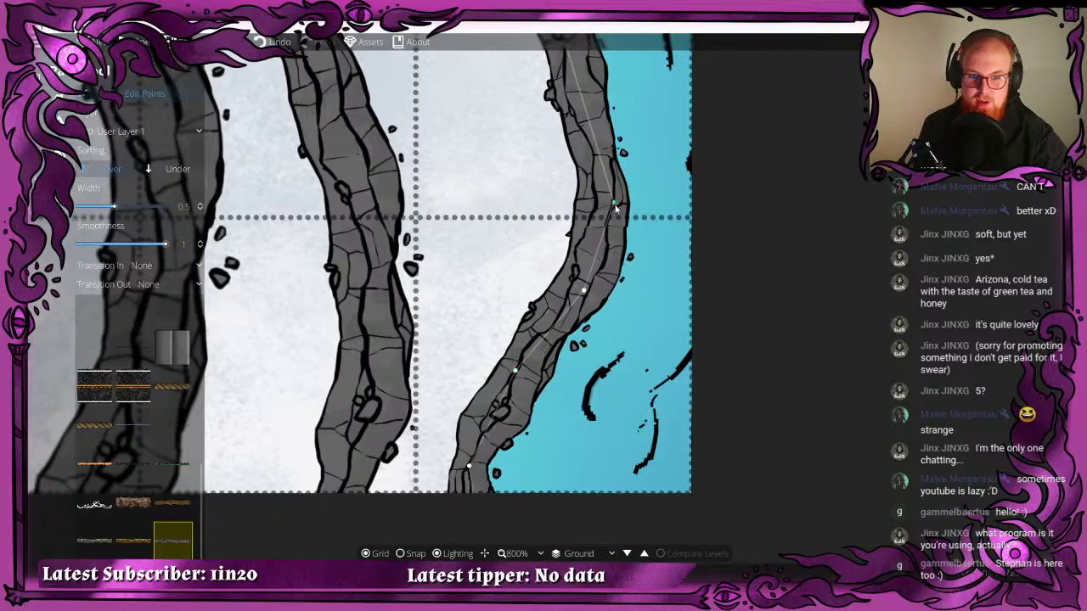
{"action": "left_click_drag", "start_coordinate": [549, 110], "coordinate": [532, 382]}
{"action": "left_click_drag", "start_coordinate": [532, 235], "coordinate": [538, 353]}
{"action": "left_click_drag", "start_coordinate": [508, 164], "coordinate": [507, 308]}
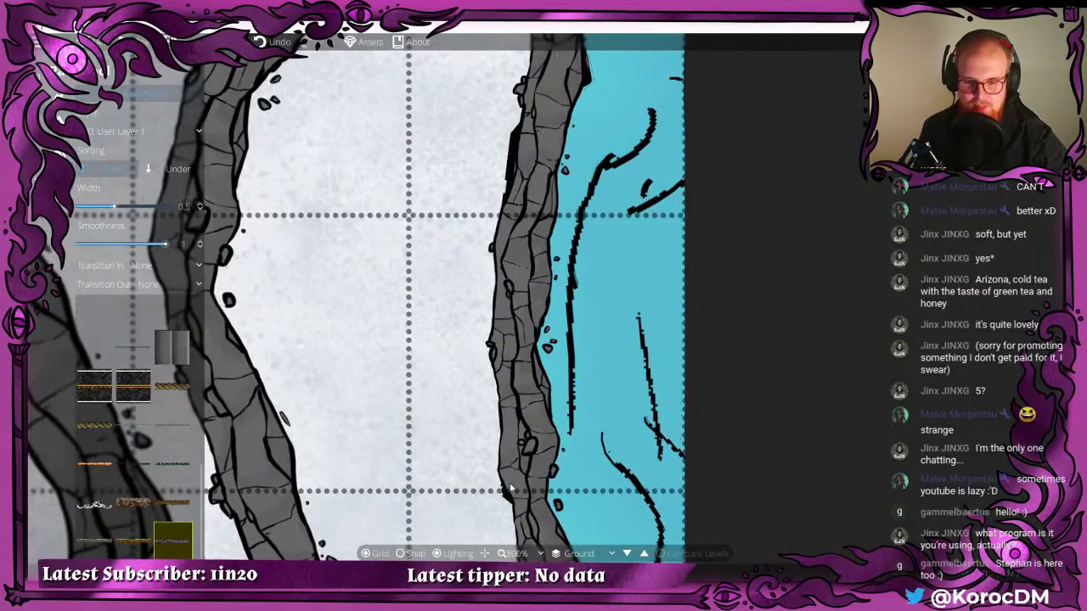
- Move the edit point at the narrowest path's middle outward bend toward the map's right edge, over the water border
{"action": "left_click_drag", "start_coordinate": [513, 485], "coordinate": [632, 127]}
{"action": "left_click_drag", "start_coordinate": [716, 209], "coordinate": [678, 582]}
{"action": "left_click_drag", "start_coordinate": [652, 163], "coordinate": [573, 350]}
{"action": "left_click_drag", "start_coordinate": [500, 229], "coordinate": [528, 298]}
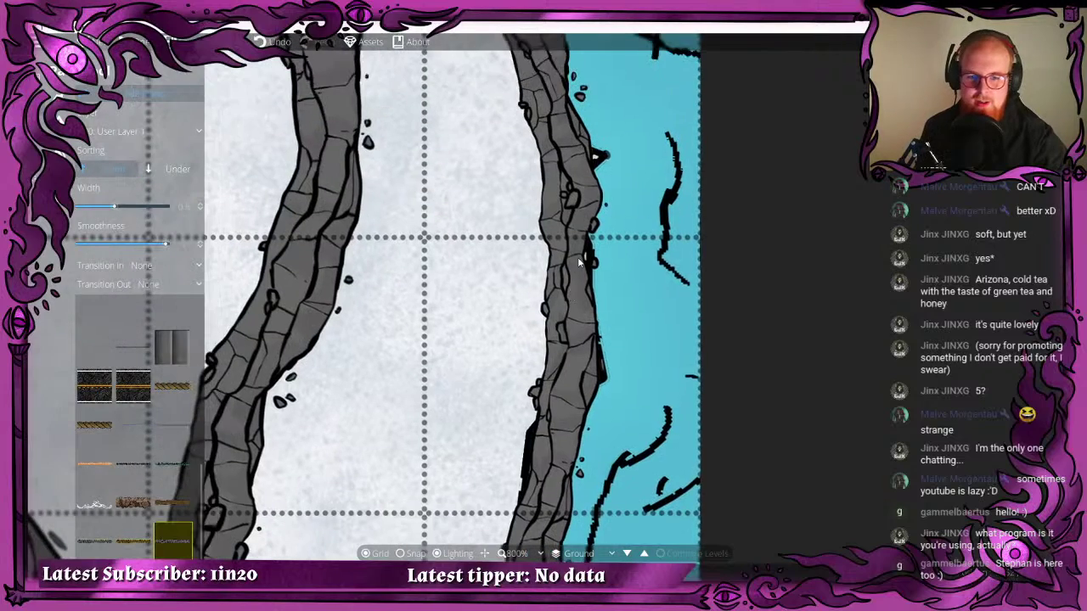
{"action": "left_click", "coordinate": [587, 267]}
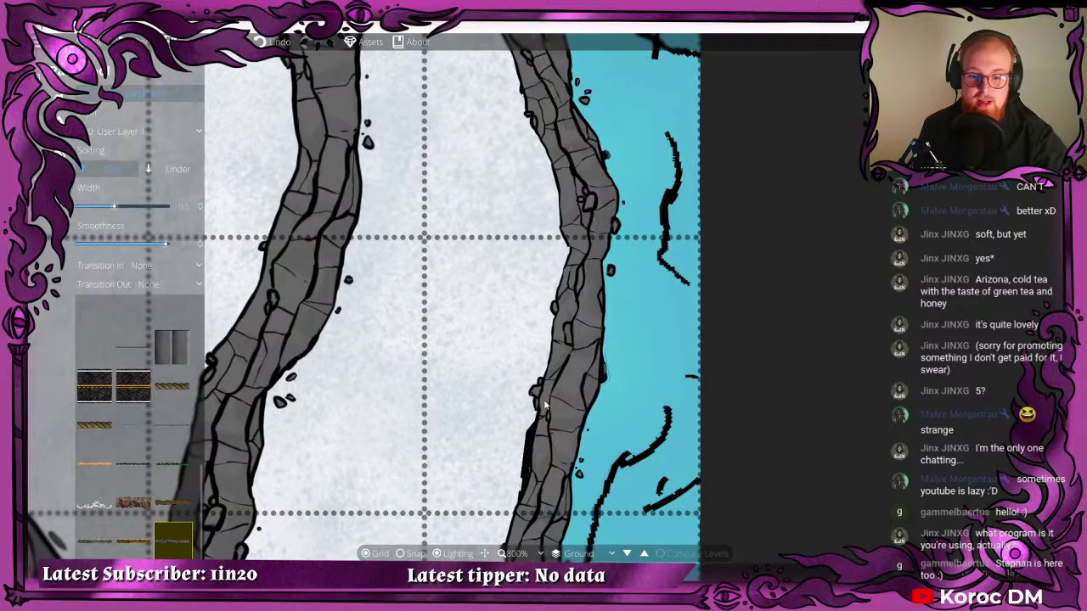
{"action": "left_click_drag", "start_coordinate": [589, 270], "coordinate": [578, 201]}
- Shift edit points along the narrowest path's upper section slightly left to cover the water's edge
{"action": "scroll", "coordinate": [577, 186], "scroll_direction": "down", "scroll_amount": 5}
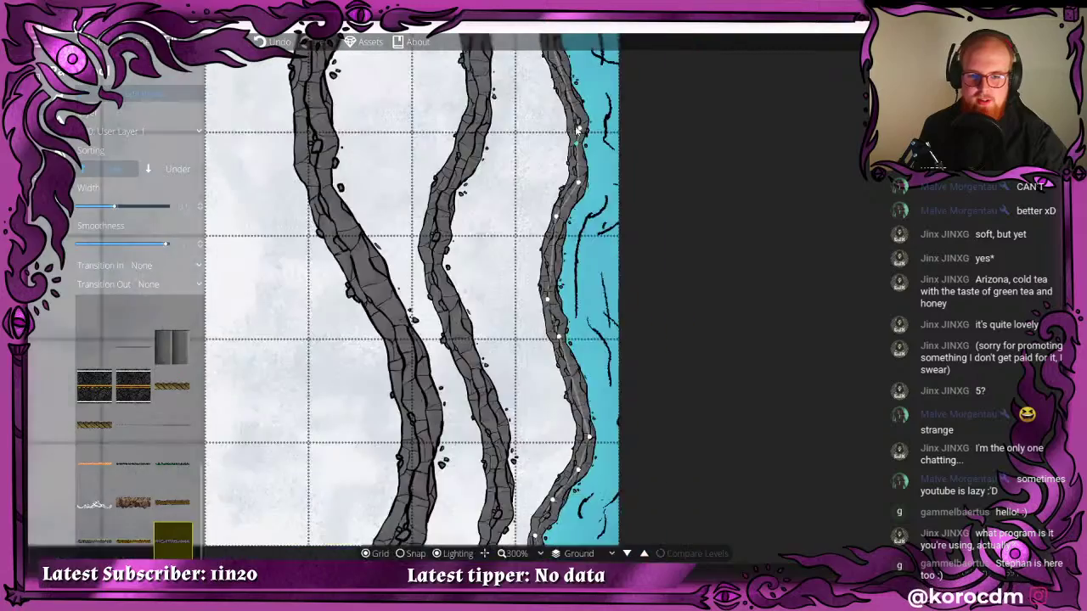
{"action": "left_click_drag", "start_coordinate": [567, 81], "coordinate": [562, 309]}
{"action": "scroll", "coordinate": [531, 244], "scroll_direction": "up", "scroll_amount": 3}
{"action": "left_click_drag", "start_coordinate": [532, 262], "coordinate": [556, 362]}
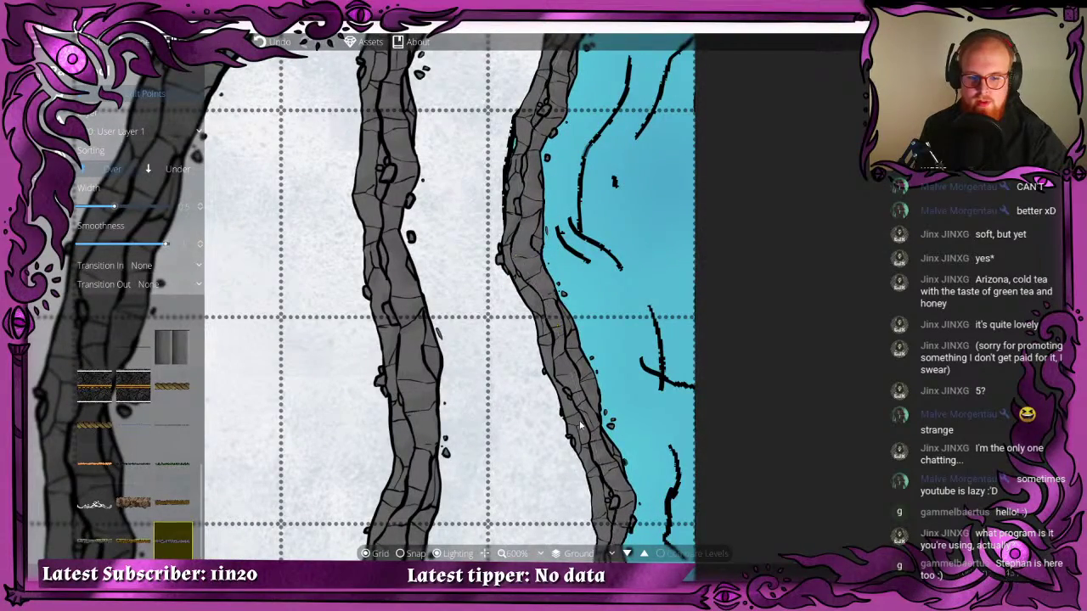
{"action": "left_click_drag", "start_coordinate": [581, 425], "coordinate": [572, 429]}
{"action": "left_click_drag", "start_coordinate": [529, 200], "coordinate": [564, 355]}
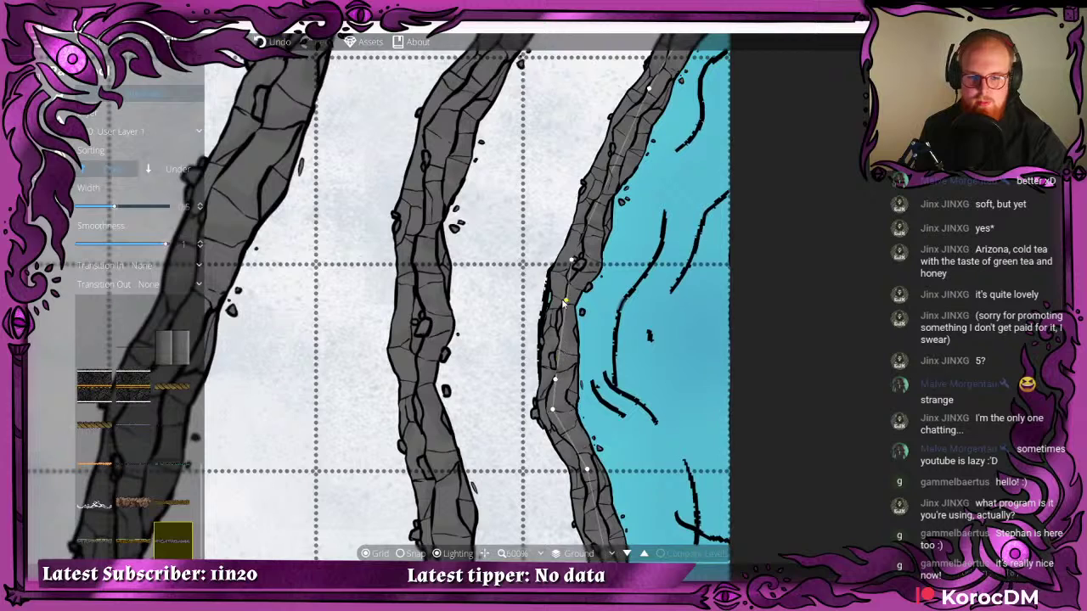
{"action": "left_click_drag", "start_coordinate": [564, 301], "coordinate": [555, 299]}
{"action": "left_click_drag", "start_coordinate": [668, 137], "coordinate": [566, 364]}
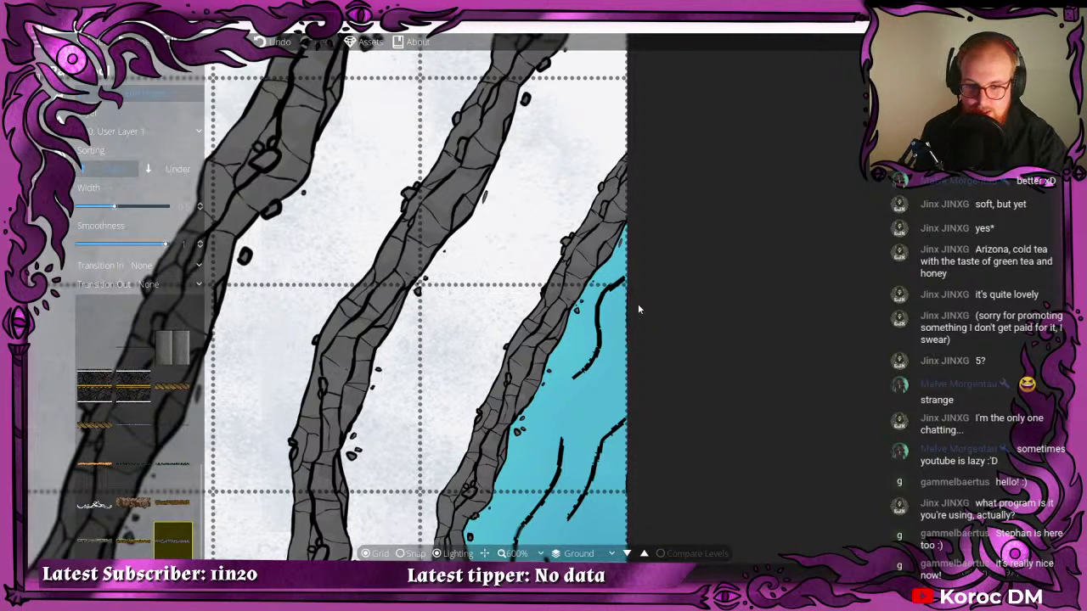
{"action": "scroll", "coordinate": [607, 308], "scroll_direction": "down", "scroll_amount": 3}
{"action": "left_click_drag", "start_coordinate": [623, 382], "coordinate": [562, 112]}
{"action": "left_click_drag", "start_coordinate": [575, 315], "coordinate": [622, 350]}
{"action": "scroll", "coordinate": [595, 167], "scroll_direction": "down", "scroll_amount": 1}
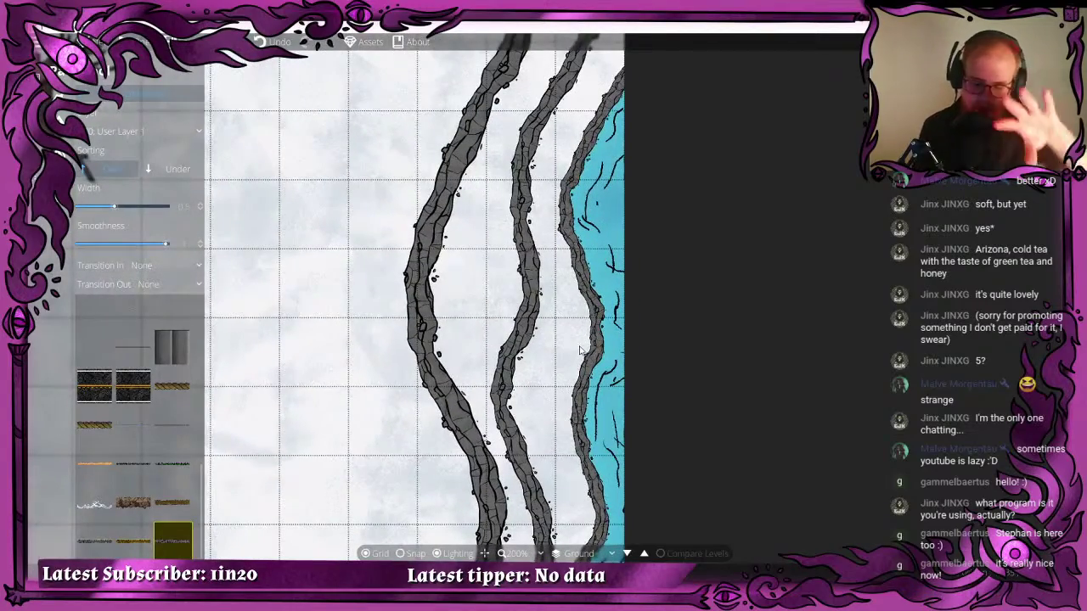
{"action": "scroll", "coordinate": [509, 308], "scroll_direction": "down", "scroll_amount": 4}
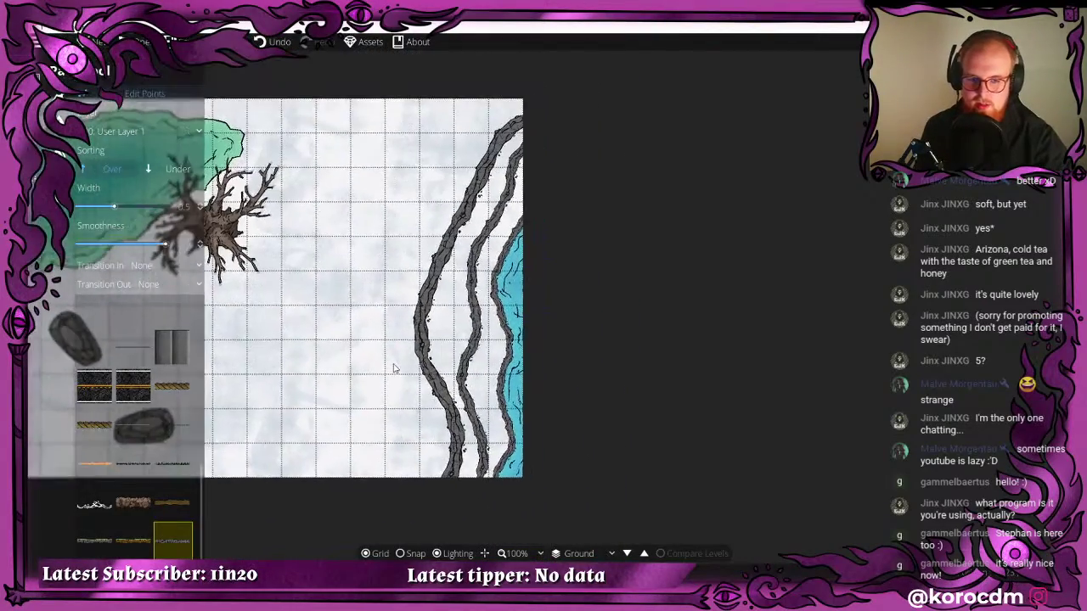
{"action": "left_click_drag", "start_coordinate": [393, 368], "coordinate": [663, 346]}
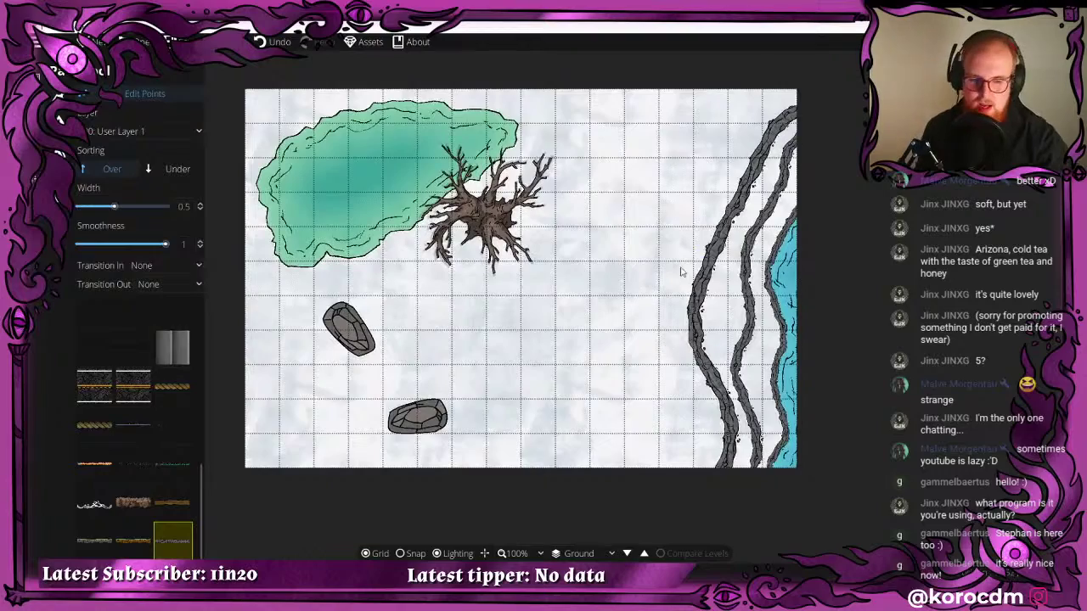
{"action": "left_click_drag", "start_coordinate": [680, 271], "coordinate": [545, 217]}
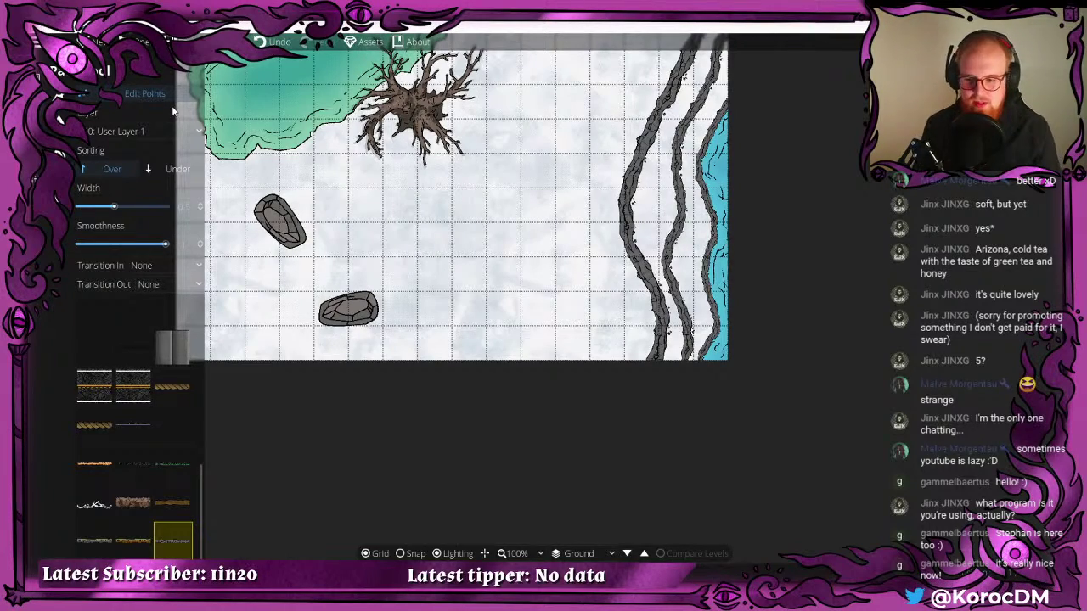
{"action": "left_click_drag", "start_coordinate": [385, 247], "coordinate": [498, 415]}
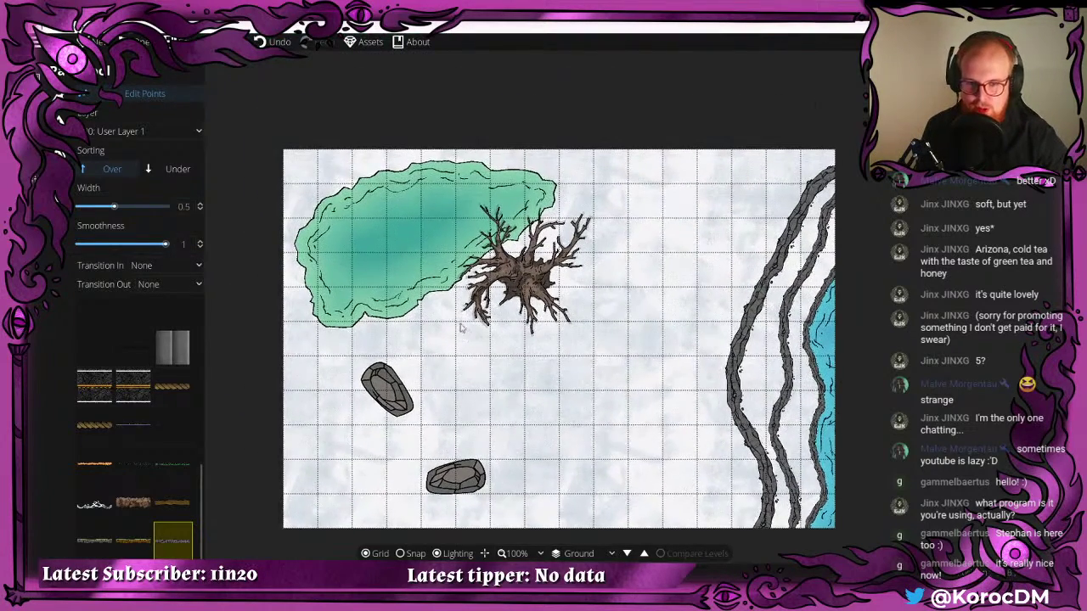
{"action": "left_click_drag", "start_coordinate": [459, 324], "coordinate": [484, 234]}
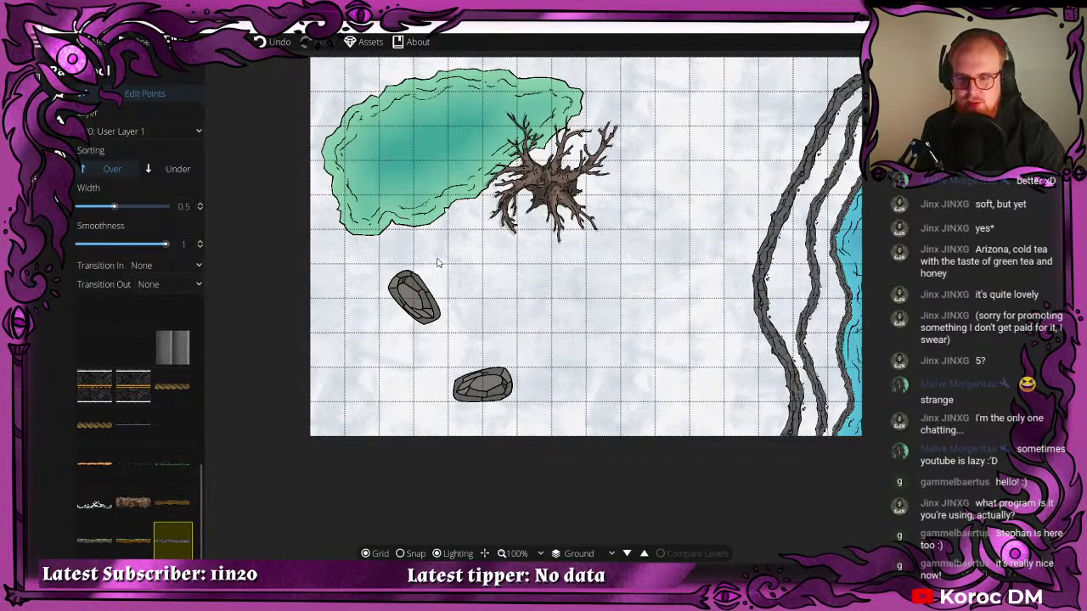
{"action": "left_click_drag", "start_coordinate": [564, 192], "coordinate": [521, 253]}
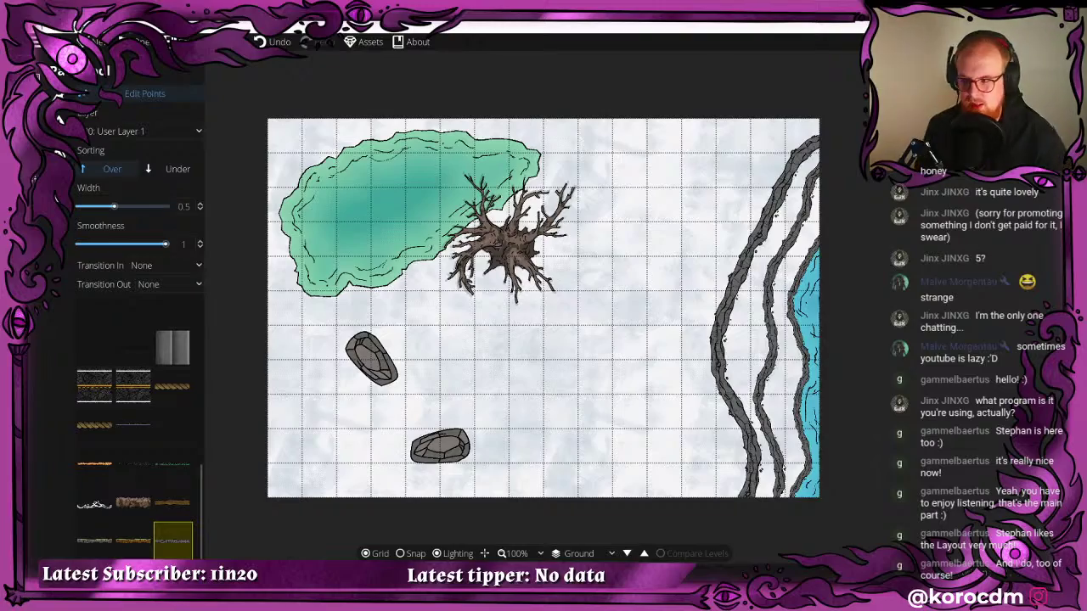
{"action": "left_click_drag", "start_coordinate": [451, 379], "coordinate": [536, 373]}
{"action": "left_click_drag", "start_coordinate": [642, 332], "coordinate": [567, 300]}
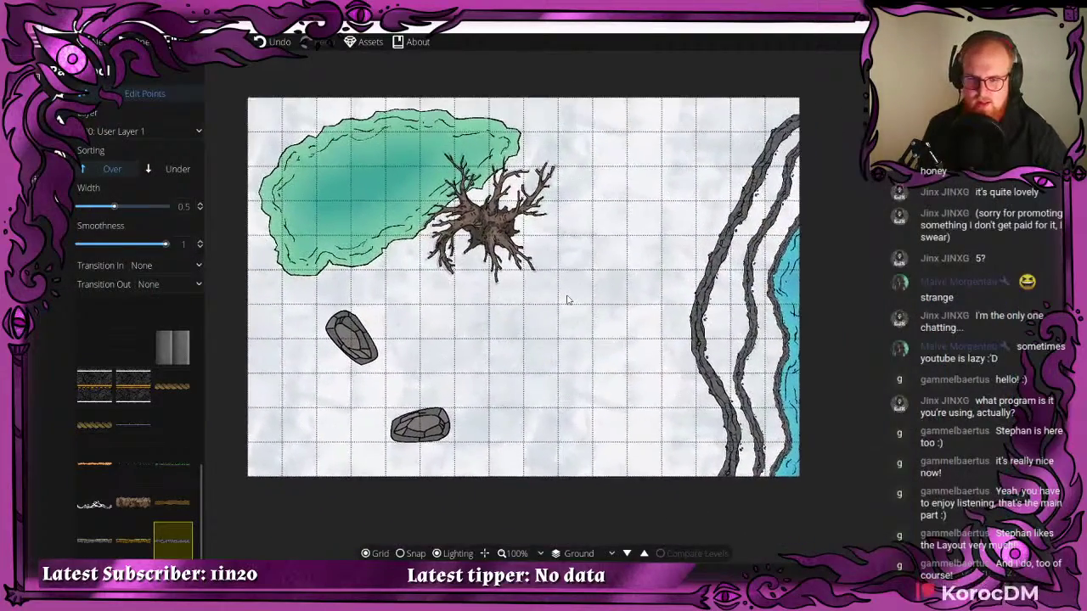
{"action": "scroll", "coordinate": [567, 300], "scroll_direction": "up", "scroll_amount": 2}
{"action": "scroll", "coordinate": [569, 307], "scroll_direction": "down", "scroll_amount": 2}
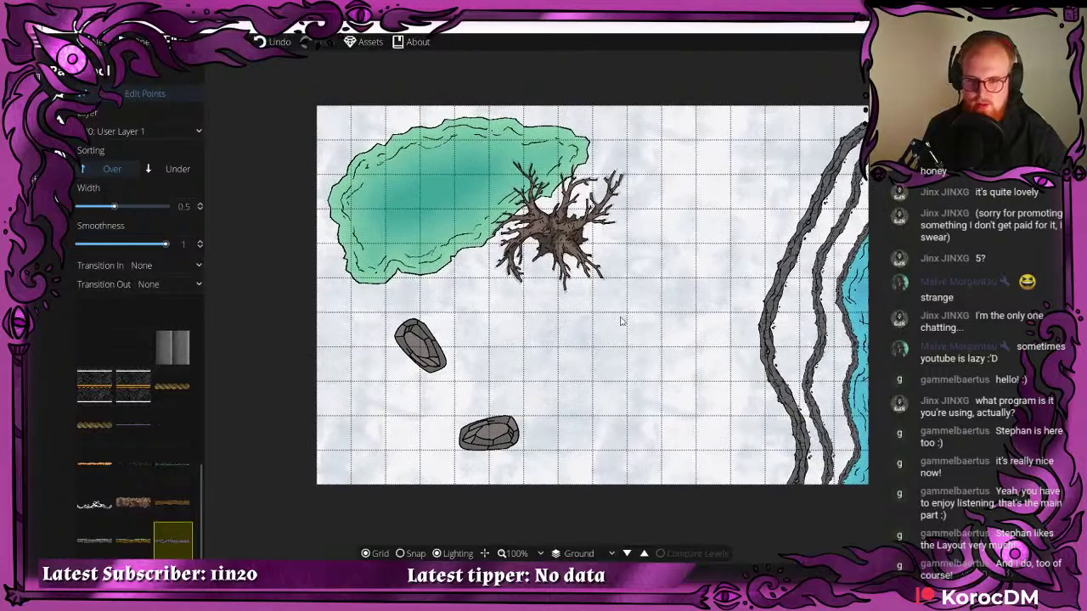
{"action": "left_click_drag", "start_coordinate": [439, 278], "coordinate": [390, 281]}
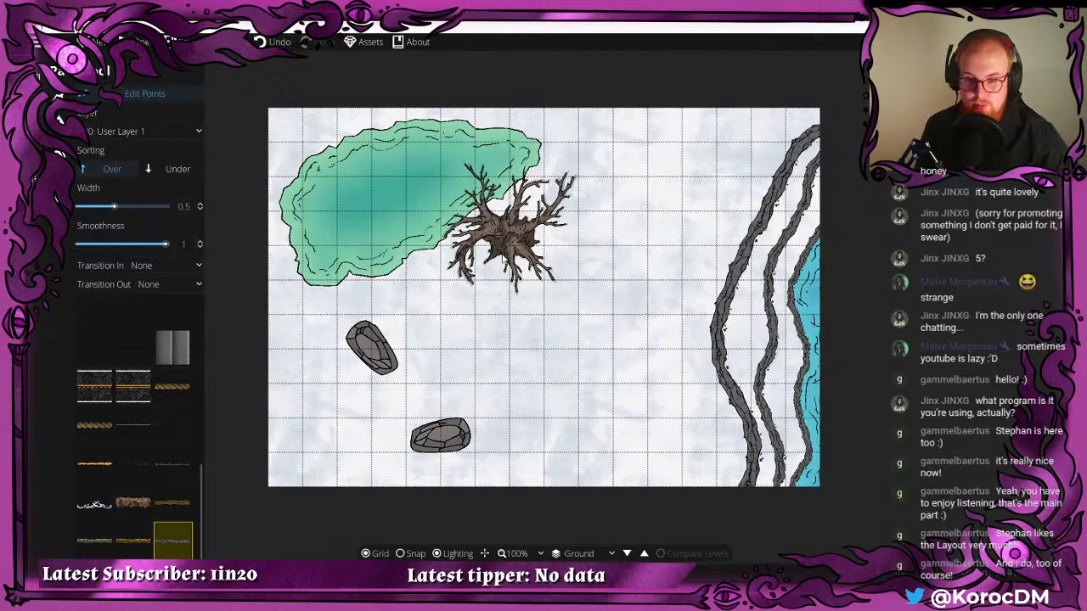
{"action": "left_click_drag", "start_coordinate": [548, 406], "coordinate": [484, 395]}
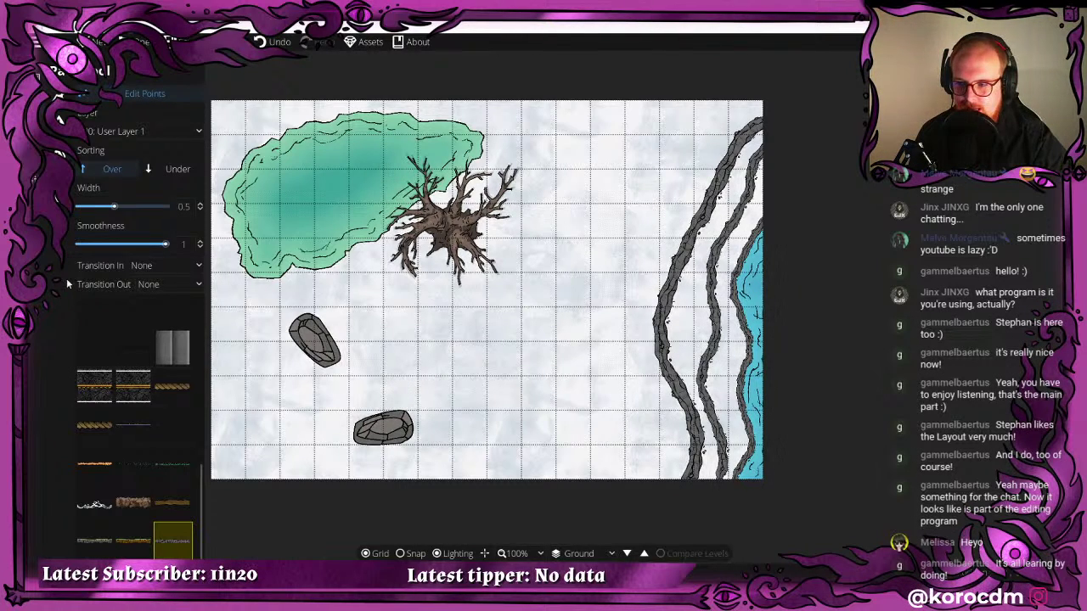
{"action": "left_click_drag", "start_coordinate": [370, 253], "coordinate": [365, 290]}
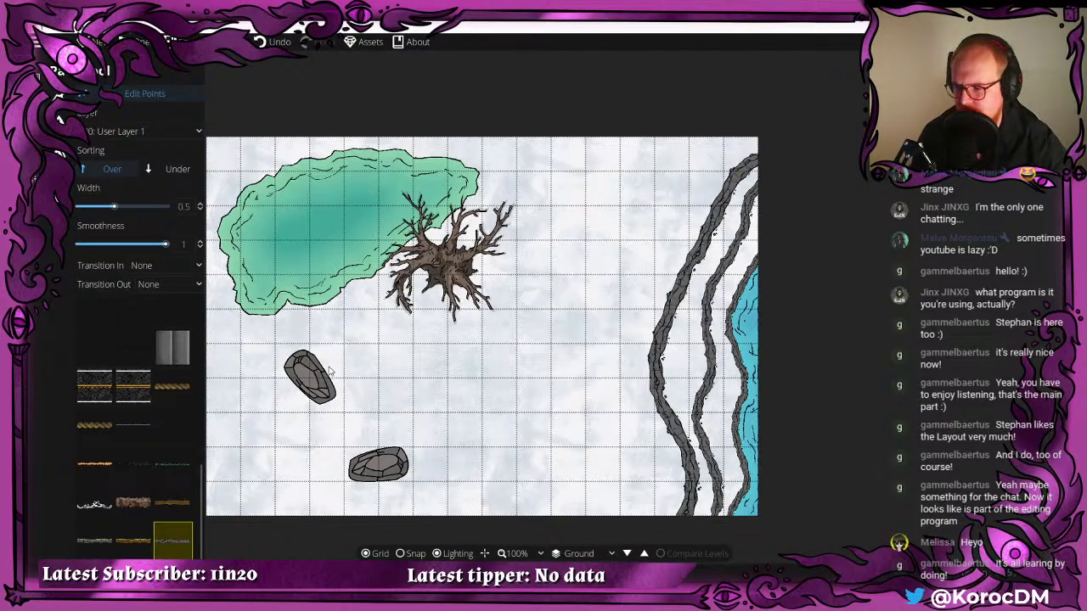
{"action": "left_click_drag", "start_coordinate": [397, 335], "coordinate": [444, 323]}
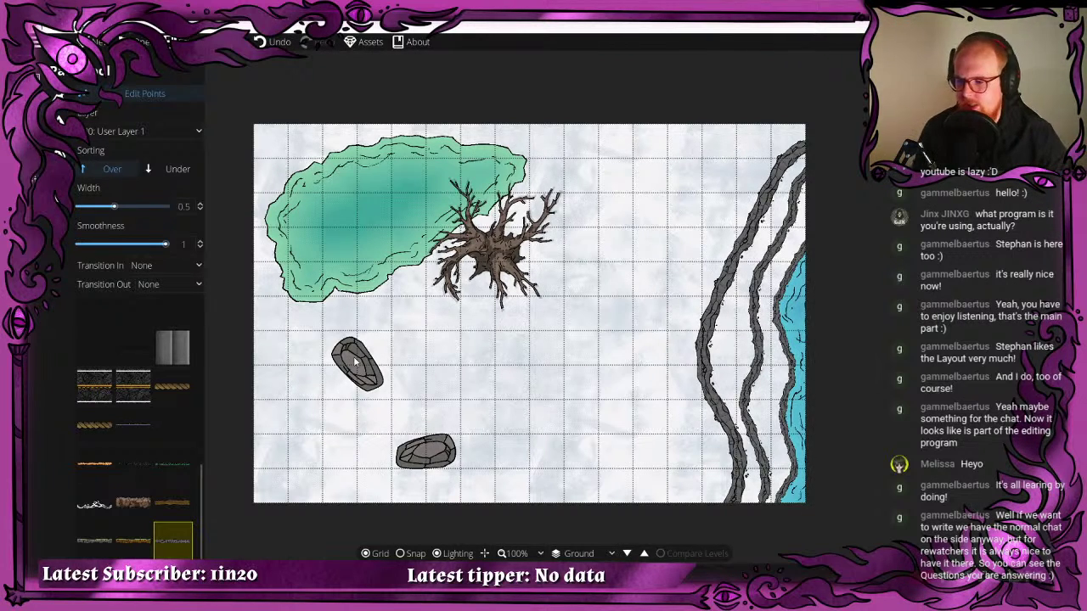
{"action": "left_click_drag", "start_coordinate": [509, 332], "coordinate": [536, 325]}
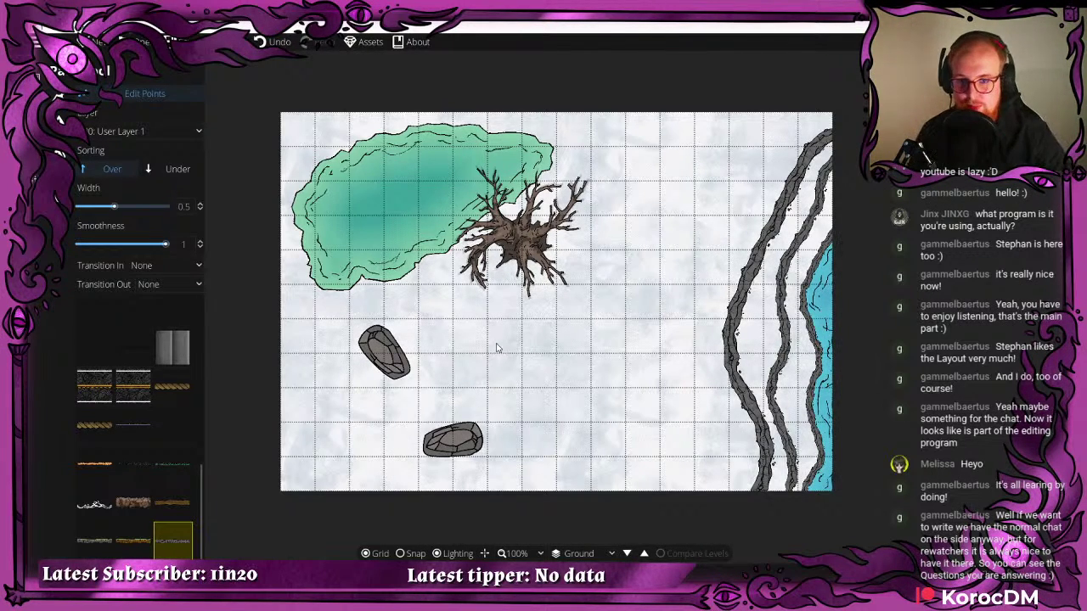
{"action": "left_click_drag", "start_coordinate": [489, 344], "coordinate": [536, 373]}
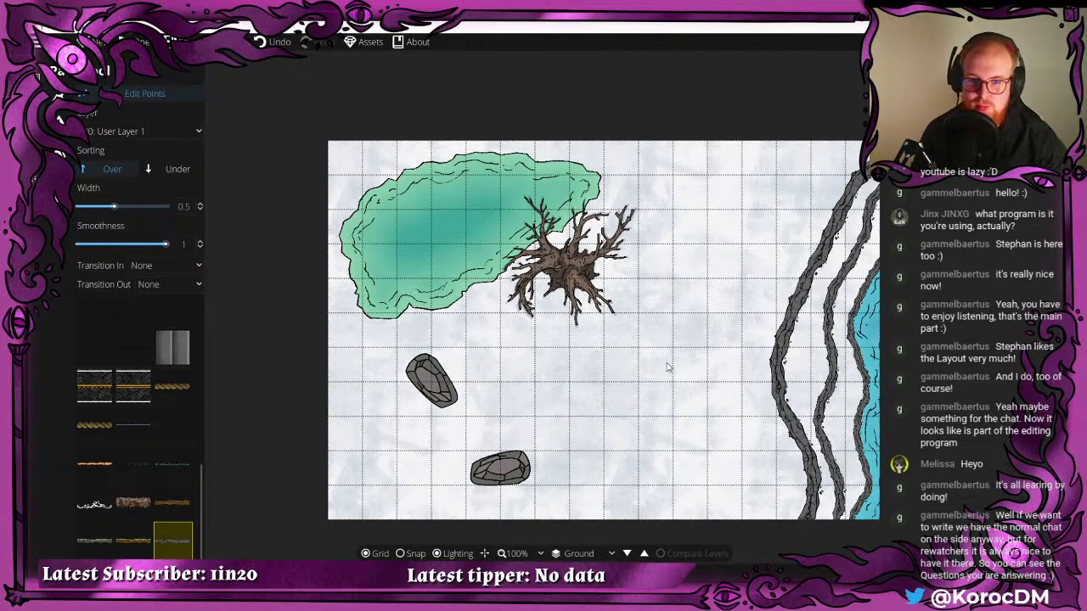
{"action": "left_click_drag", "start_coordinate": [666, 367], "coordinate": [535, 280]}
{"action": "left_click_drag", "start_coordinate": [645, 267], "coordinate": [703, 286]}
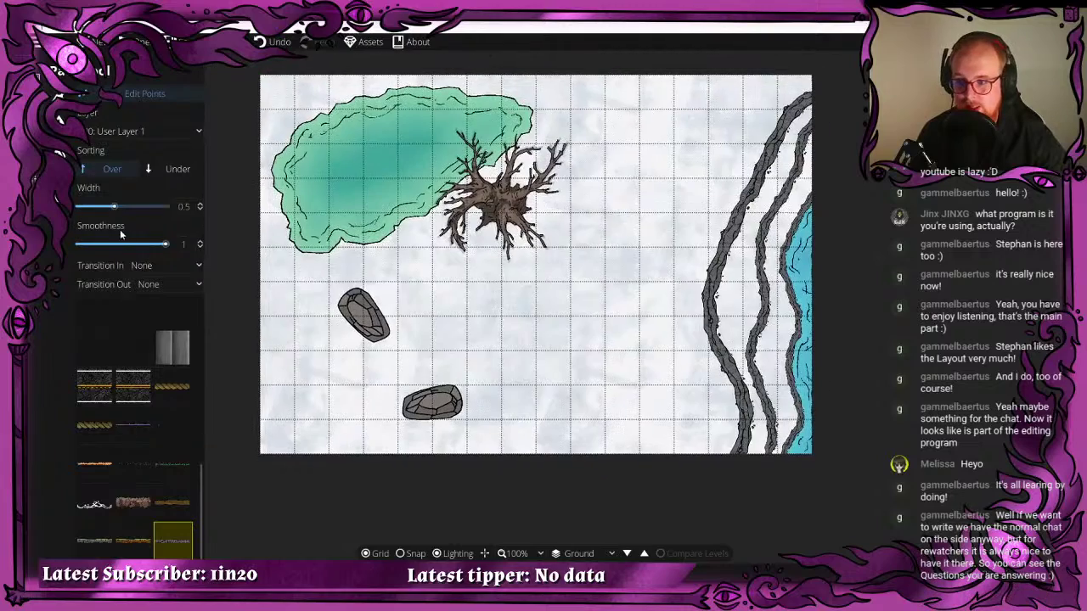
{"action": "left_click_drag", "start_coordinate": [399, 225], "coordinate": [382, 219]}
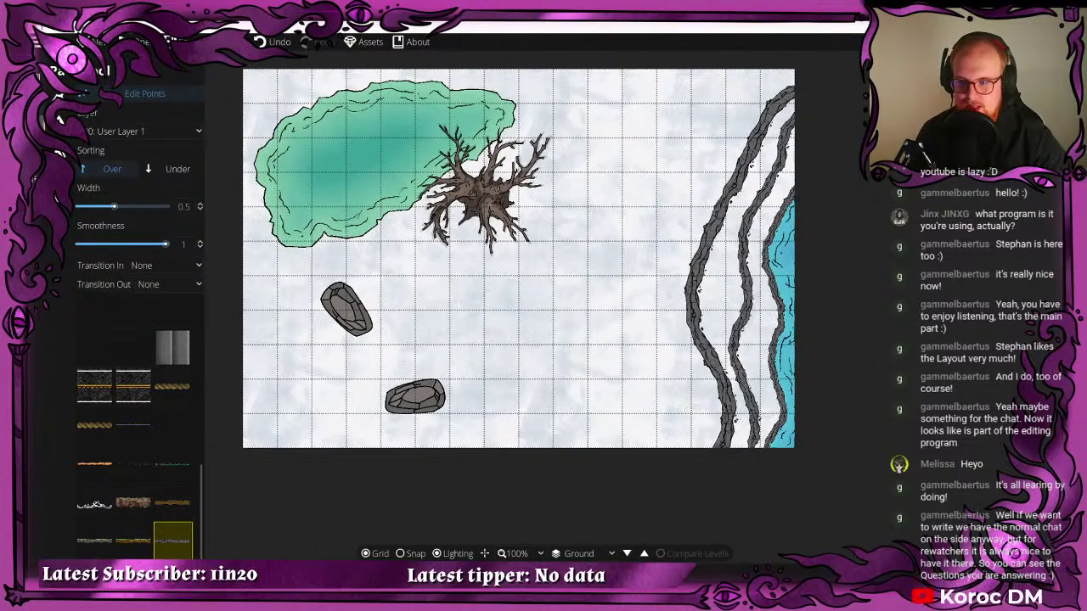
- Preview the ruined round altar with the Object Tool at scale 1.8, trying different rotations and positions on the snow
{"action": "left_click", "coordinate": [36, 127]}
{"action": "left_click", "coordinate": [92, 98]}
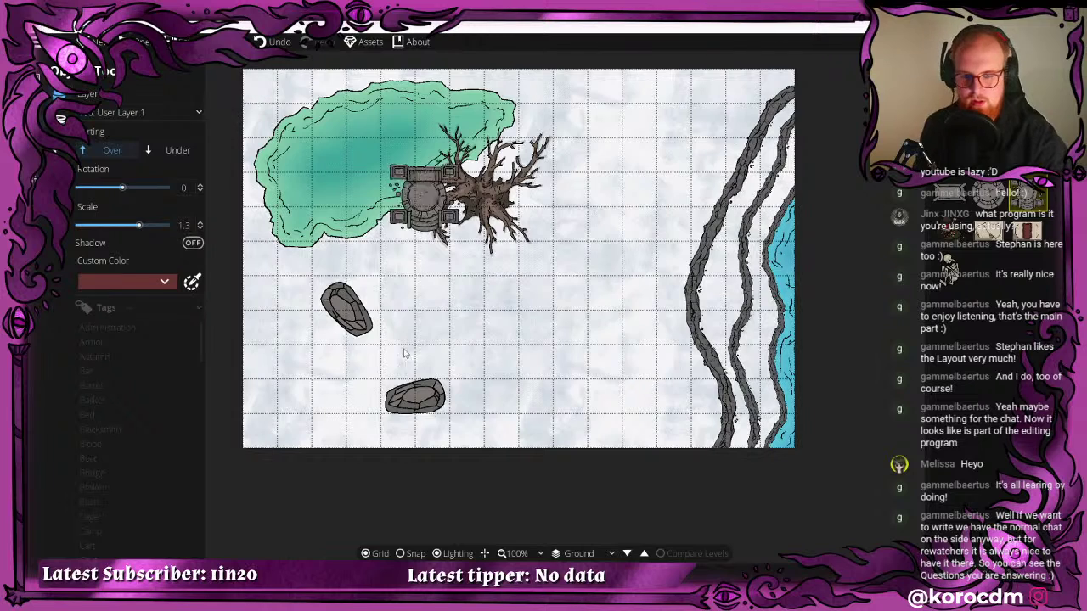
{"action": "scroll", "coordinate": [577, 294], "scroll_direction": "up", "scroll_amount": 5}
{"action": "scroll", "coordinate": [531, 370], "scroll_direction": "up", "scroll_amount": 5}
{"action": "scroll", "coordinate": [624, 388], "scroll_direction": "up", "scroll_amount": 2}
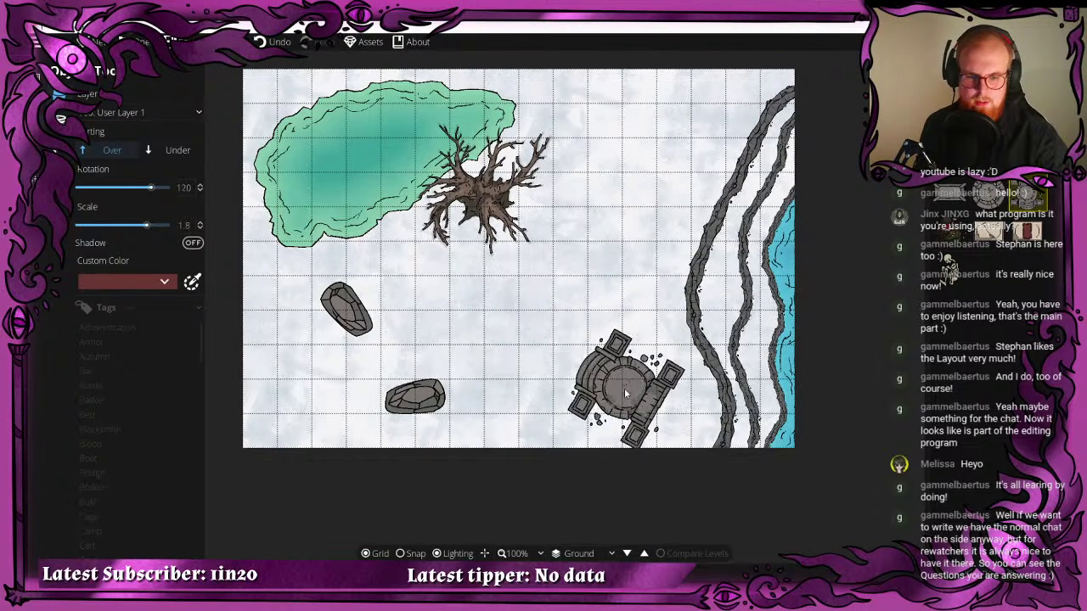
{"action": "scroll", "coordinate": [647, 392], "scroll_direction": "down", "scroll_amount": 2}
{"action": "scroll", "coordinate": [650, 392], "scroll_direction": "up", "scroll_amount": 1}
{"action": "scroll", "coordinate": [601, 163], "scroll_direction": "down", "scroll_amount": 6}
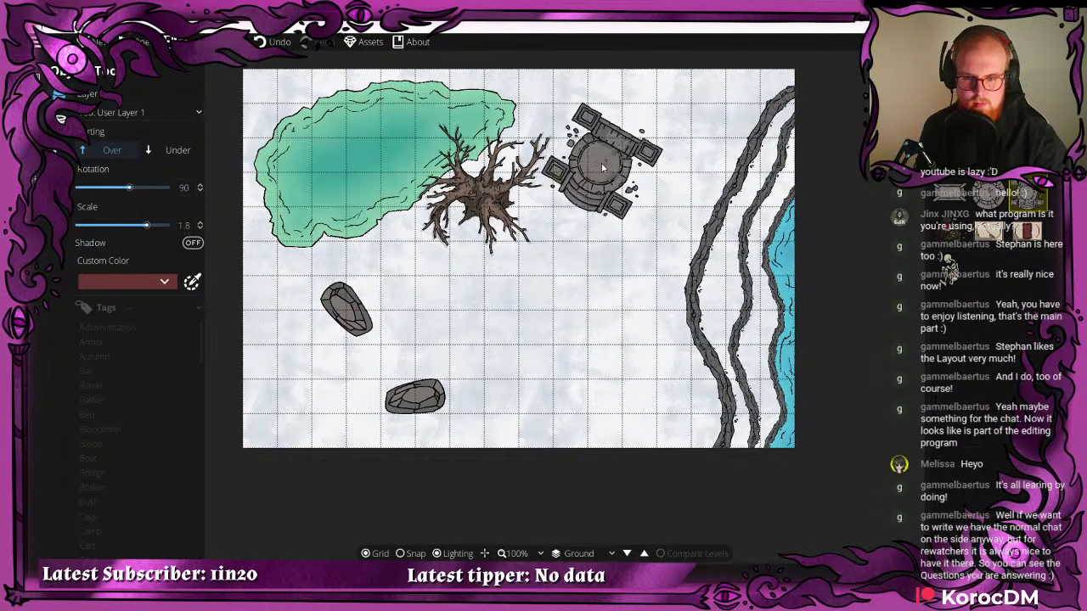
{"action": "left_click", "coordinate": [988, 194]}
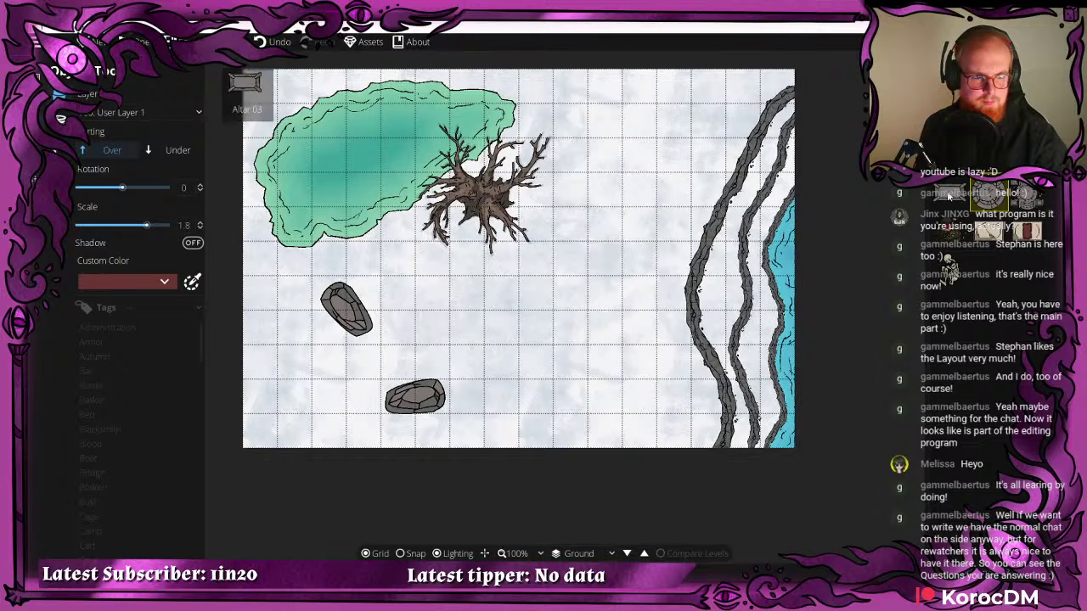
{"action": "left_click", "coordinate": [950, 197]}
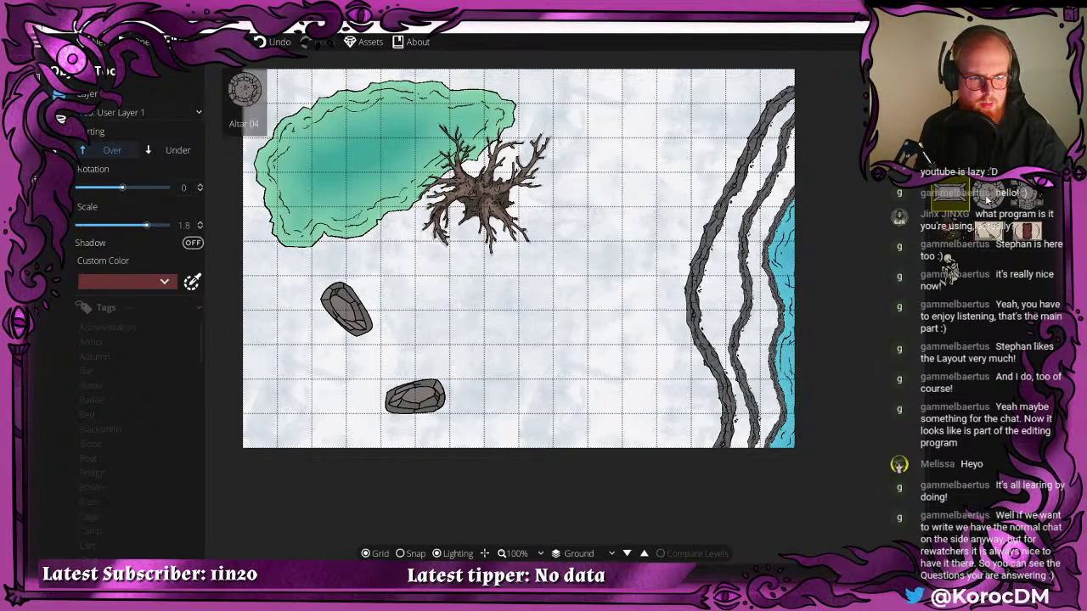
{"action": "left_click", "coordinate": [988, 194]}
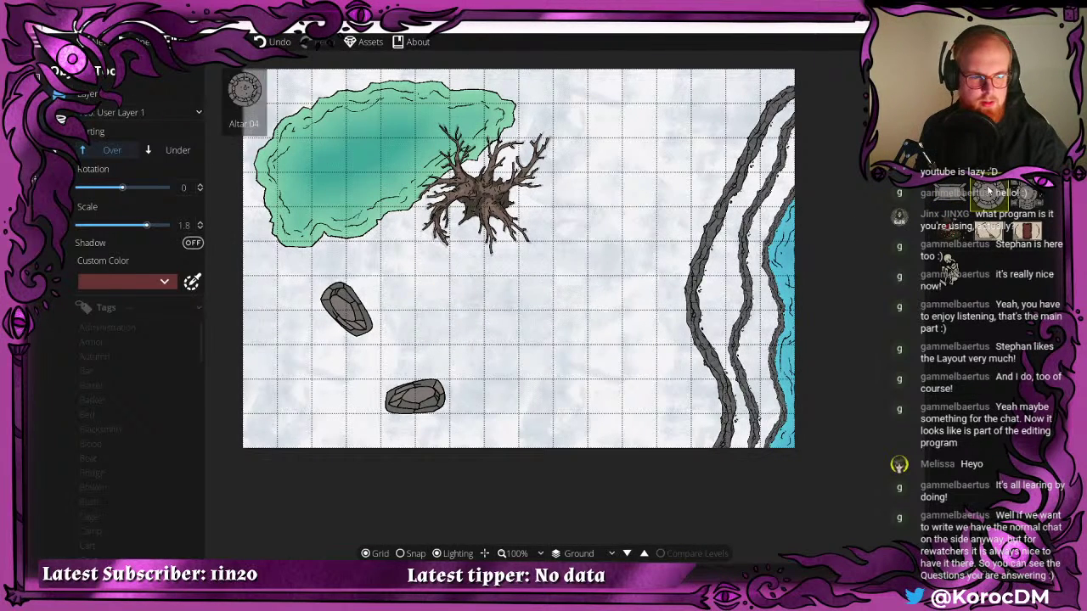
{"action": "left_click", "coordinate": [988, 195]}
{"action": "scroll", "coordinate": [449, 309], "scroll_direction": "up", "scroll_amount": 3}
{"action": "left_click_drag", "start_coordinate": [438, 309], "coordinate": [468, 318]}
{"action": "scroll", "coordinate": [522, 309], "scroll_direction": "down", "scroll_amount": 3}
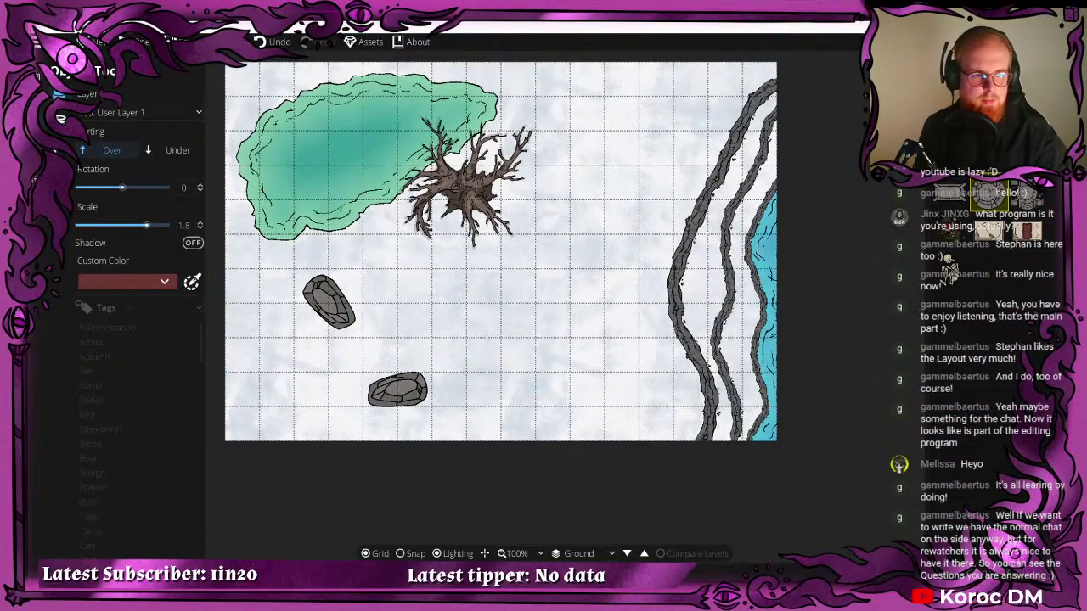
- Place the lit campfire with cooking pots at scale 0.9 on the snow between the two rocks using the Object Tool
{"action": "scroll", "coordinate": [977, 266], "scroll_direction": "down", "scroll_amount": 3}
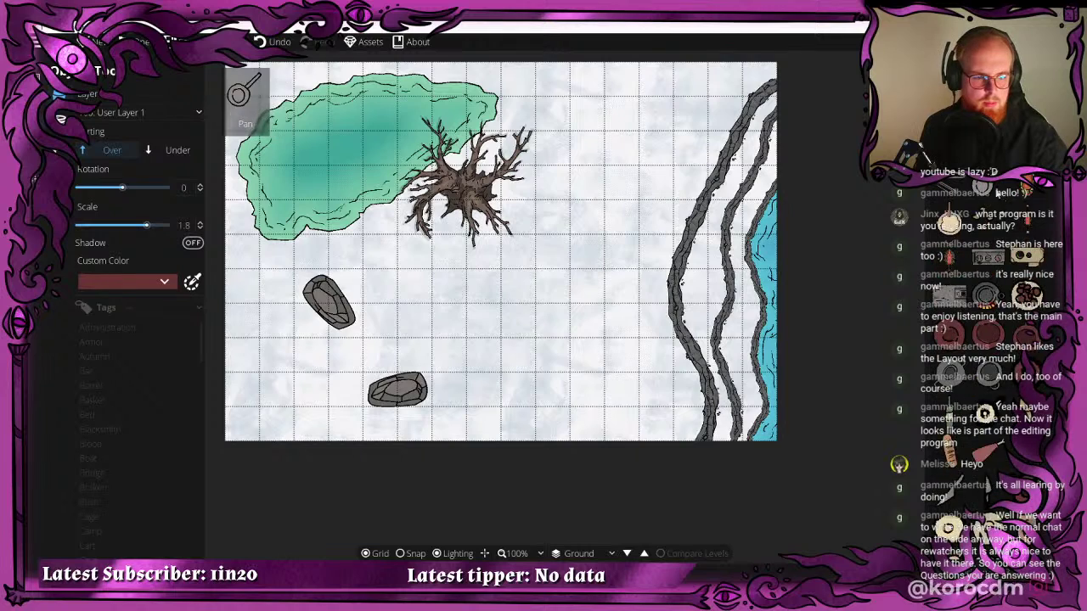
{"action": "scroll", "coordinate": [997, 193], "scroll_direction": "down", "scroll_amount": 6}
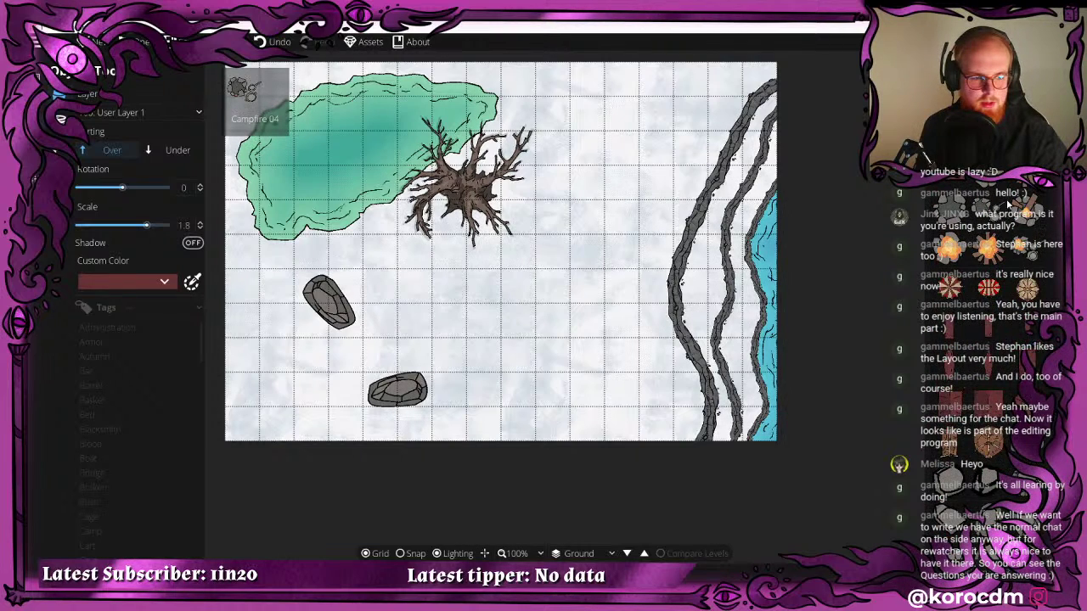
{"action": "left_click", "coordinate": [1034, 258]}
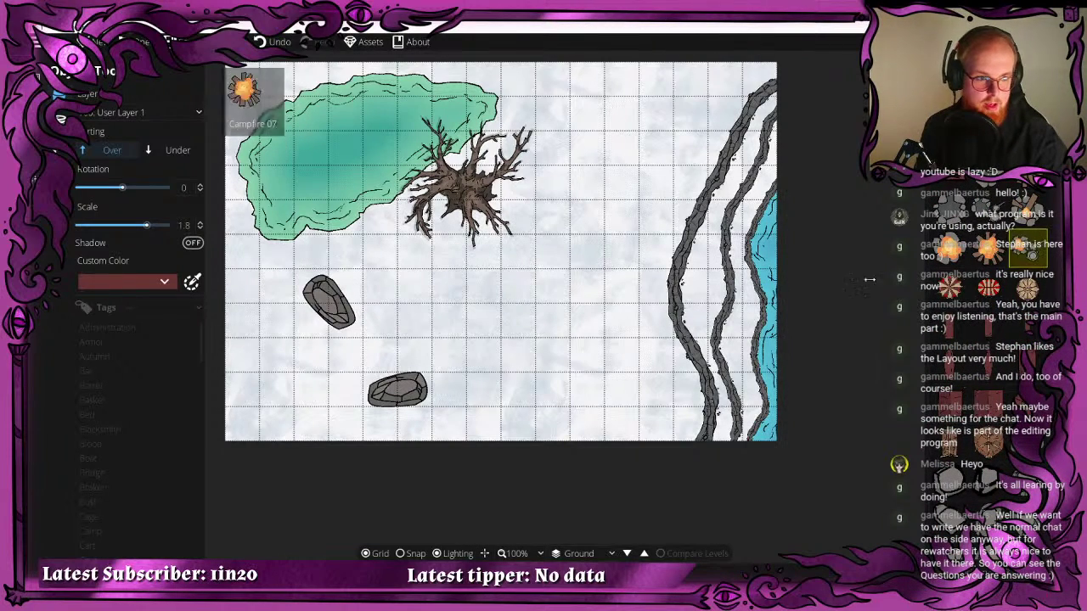
{"action": "scroll", "coordinate": [435, 316], "scroll_direction": "down", "scroll_amount": 10}
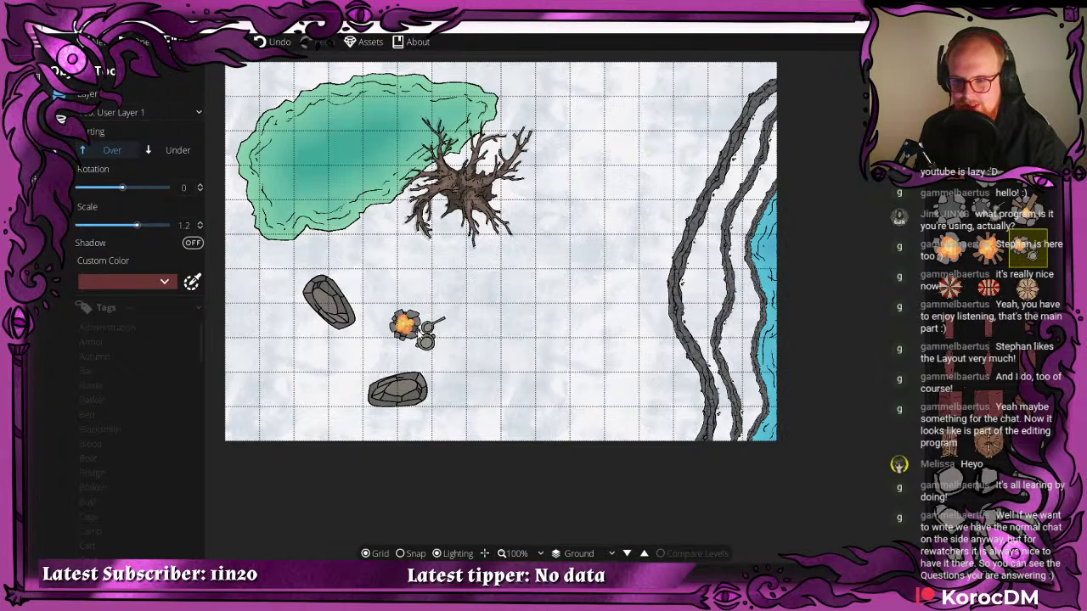
{"action": "scroll", "coordinate": [413, 321], "scroll_direction": "down", "scroll_amount": 1}
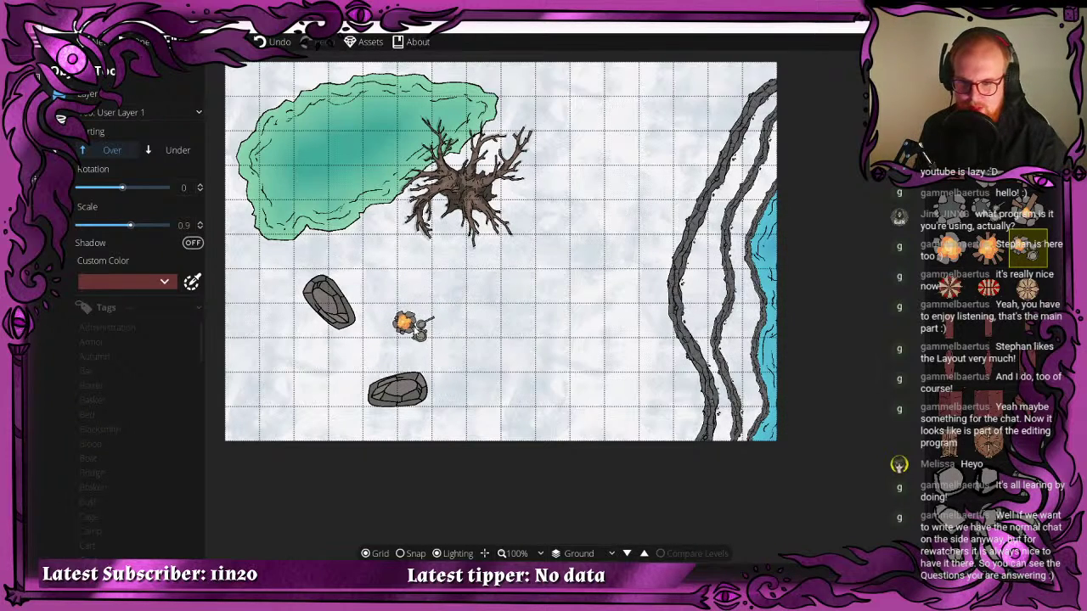
{"action": "left_click", "coordinate": [404, 325]}
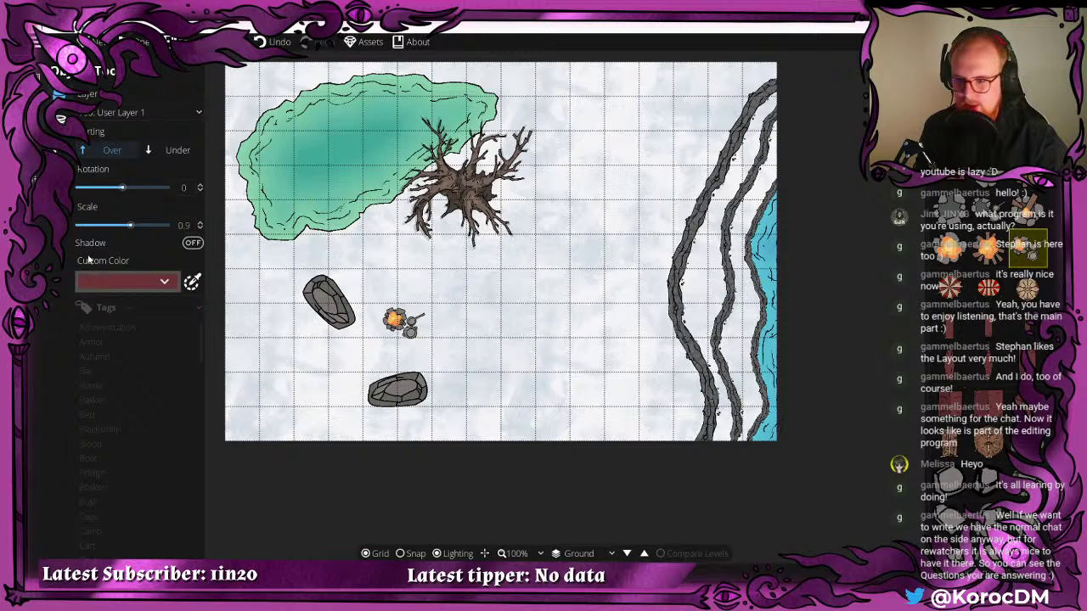
- Try spreading the two rocks outward with the Select Tool and moving the campfire down toward the map's lower edge
{"action": "left_click", "coordinate": [37, 222]}
{"action": "left_click_drag", "start_coordinate": [333, 313], "coordinate": [301, 363]}
{"action": "left_click", "coordinate": [398, 390]}
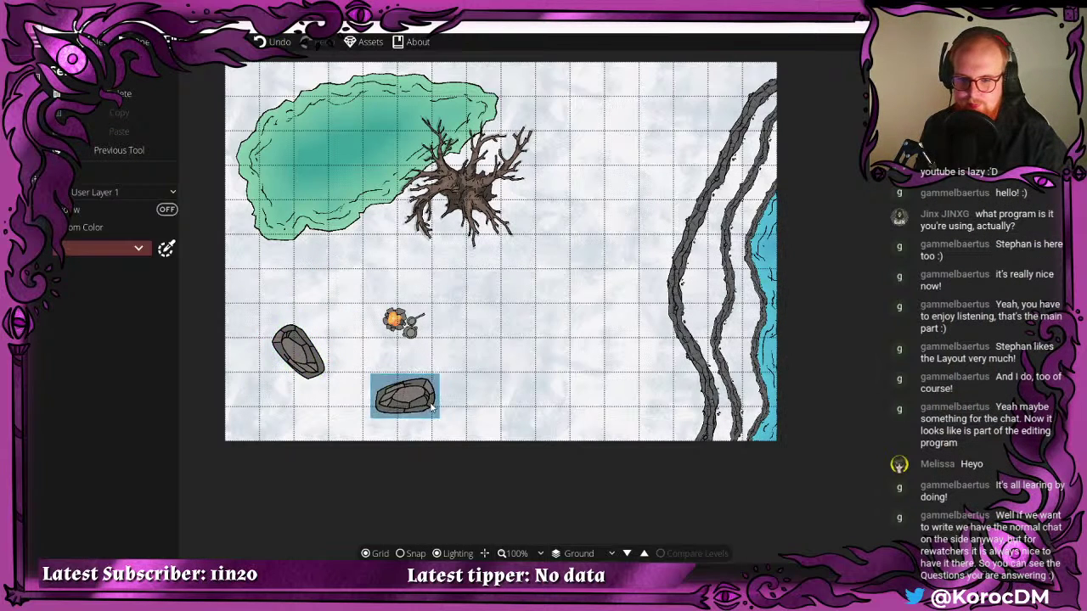
{"action": "left_click_drag", "start_coordinate": [397, 390], "coordinate": [426, 415]}
{"action": "left_click", "coordinate": [405, 328]}
{"action": "left_click_drag", "start_coordinate": [405, 329], "coordinate": [387, 361]}
{"action": "left_click_drag", "start_coordinate": [302, 364], "coordinate": [312, 384]}
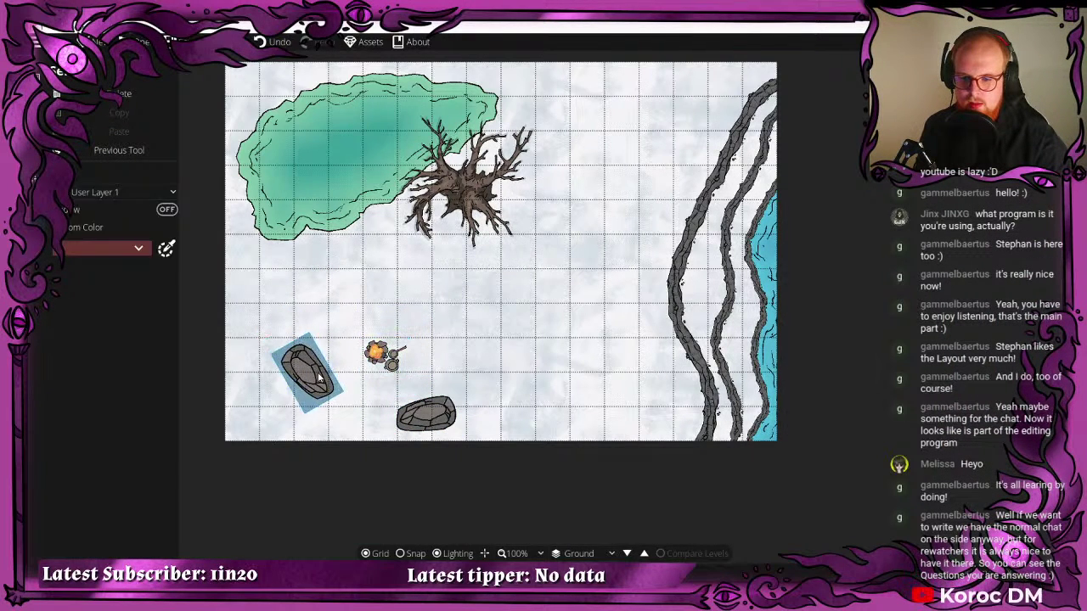
- Try grouping the two rocks near the map's lower-left corner, away from the campfire
{"action": "left_click_drag", "start_coordinate": [444, 421], "coordinate": [419, 414]}
{"action": "left_click_drag", "start_coordinate": [300, 393], "coordinate": [249, 396]}
{"action": "left_click_drag", "start_coordinate": [400, 421], "coordinate": [310, 430]}
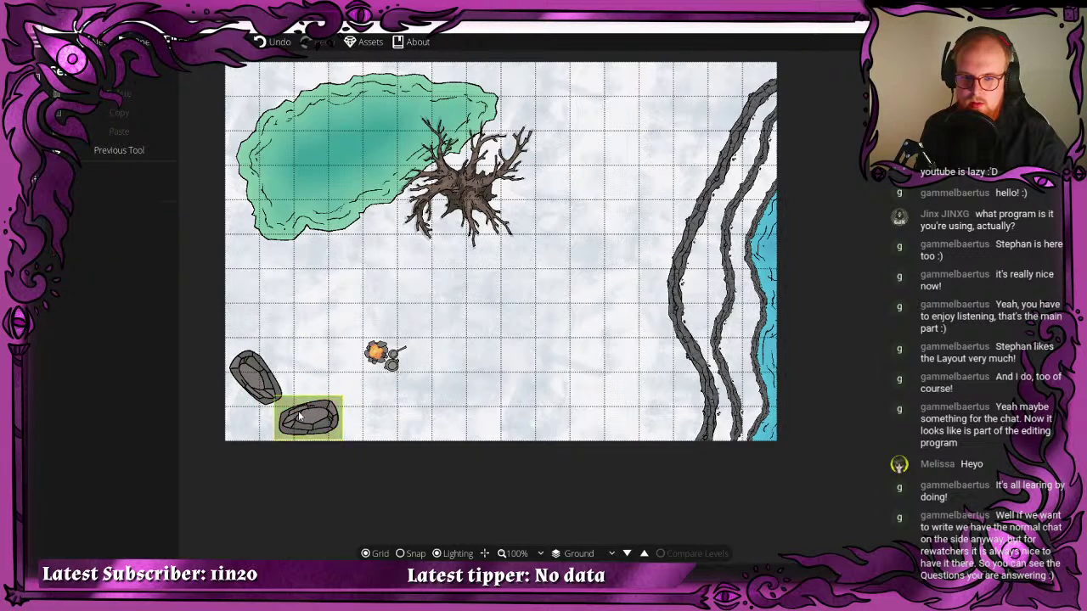
{"action": "left_click_drag", "start_coordinate": [265, 386], "coordinate": [303, 317]}
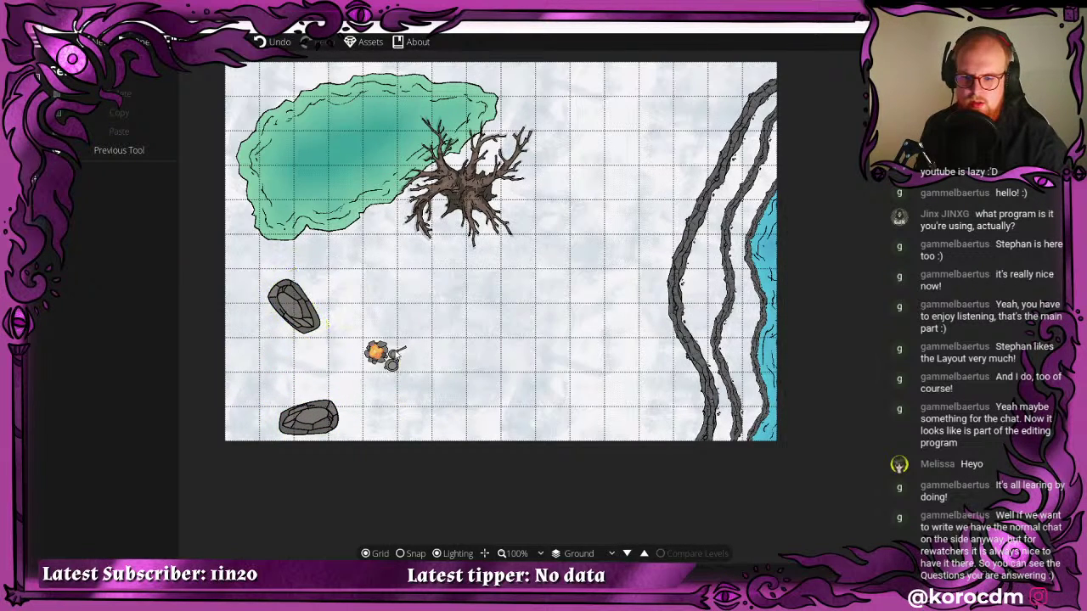
- Move the campfire up below the bare tree and position one rock to its left and the other below it
{"action": "left_click_drag", "start_coordinate": [405, 301], "coordinate": [404, 304]}
{"action": "left_click_drag", "start_coordinate": [387, 353], "coordinate": [422, 283]}
{"action": "left_click_drag", "start_coordinate": [300, 328], "coordinate": [333, 338]}
{"action": "left_click_drag", "start_coordinate": [308, 416], "coordinate": [428, 354]}
{"action": "left_click", "coordinate": [330, 316]}
{"action": "left_click_drag", "start_coordinate": [330, 316], "coordinate": [311, 321]}
{"action": "left_click_drag", "start_coordinate": [427, 356], "coordinate": [436, 371]}
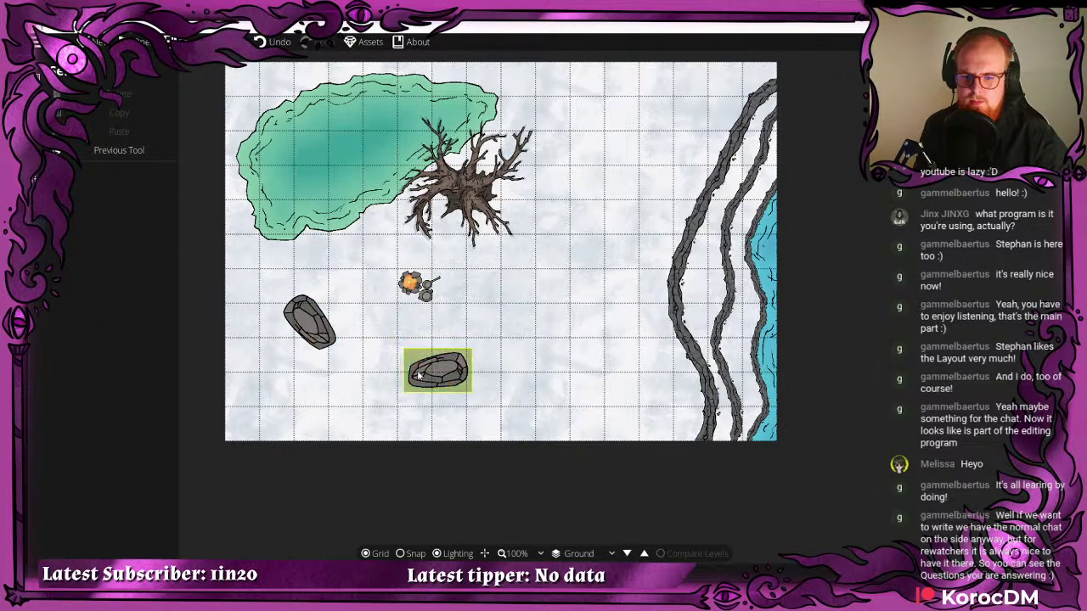
{"action": "left_click_drag", "start_coordinate": [313, 320], "coordinate": [334, 297]}
- Paint a roundish patch of Terrain Dirt around the campfire with the Terrain Brush at size 3 and intensity 4
{"action": "left_click", "coordinate": [43, 88]}
{"action": "left_click", "coordinate": [95, 123]}
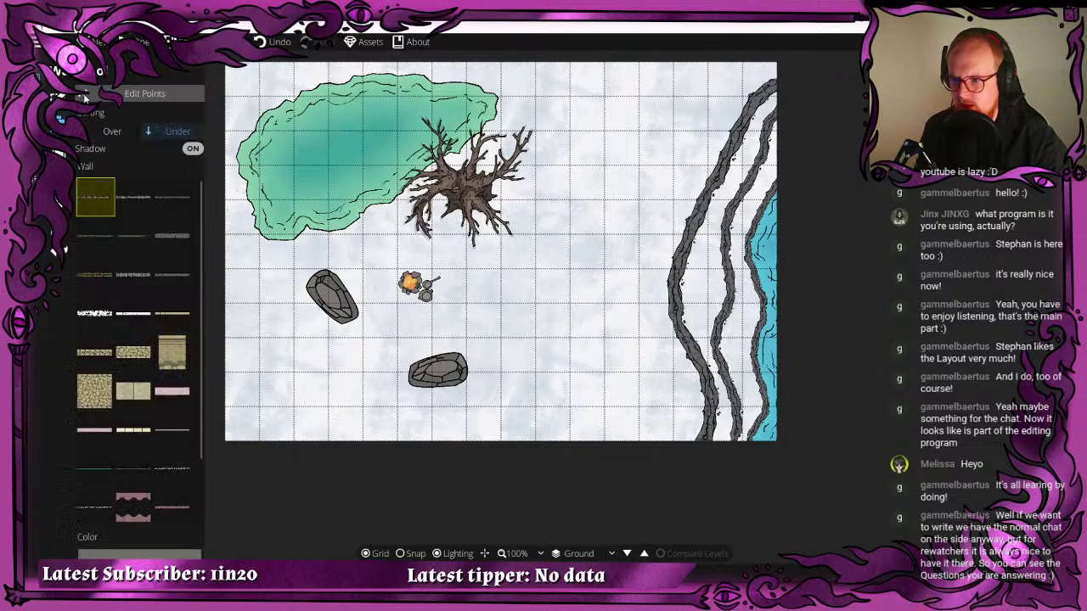
{"action": "left_click", "coordinate": [42, 123]}
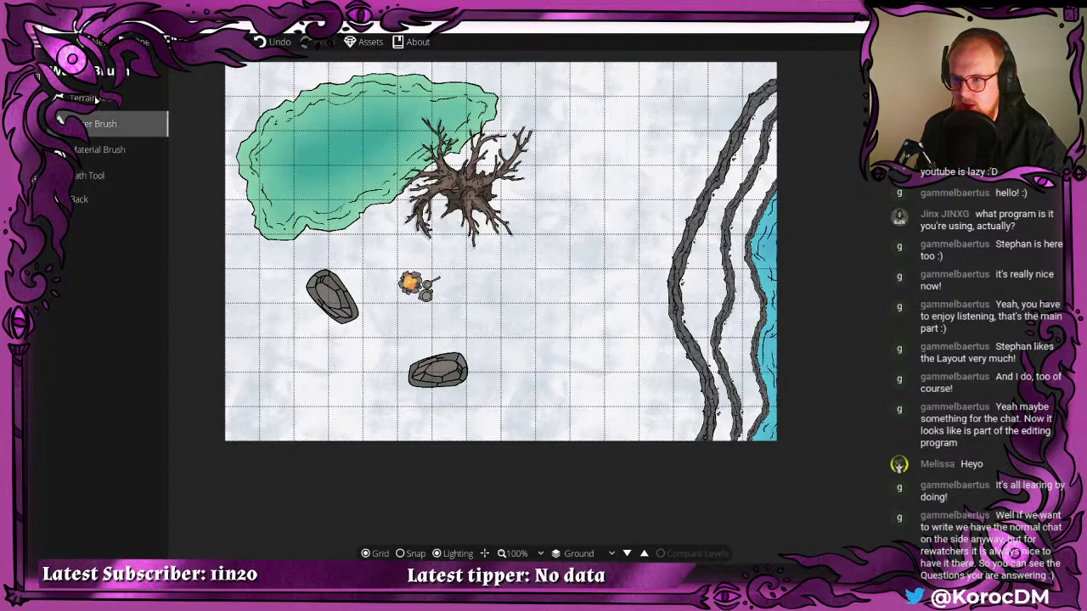
{"action": "left_click", "coordinate": [115, 123]}
{"action": "left_click", "coordinate": [100, 238]}
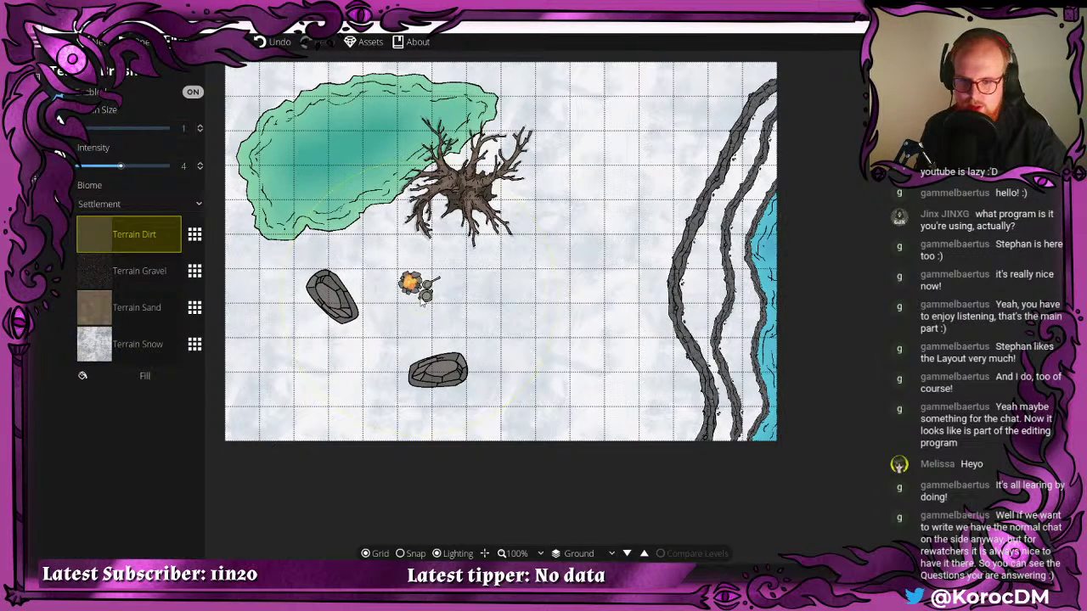
{"action": "mouse_move", "coordinate": [413, 283]}
{"action": "left_mouse_down"}
{"action": "mouse_move", "coordinate": [439, 291]}
{"action": "mouse_move", "coordinate": [428, 308]}
{"action": "mouse_move", "coordinate": [383, 316]}
{"action": "mouse_move", "coordinate": [364, 307]}
{"action": "mouse_move", "coordinate": [351, 268]}
{"action": "mouse_move", "coordinate": [392, 235]}
{"action": "mouse_move", "coordinate": [425, 239]}
{"action": "mouse_move", "coordinate": [406, 345]}
{"action": "mouse_move", "coordinate": [369, 321]}
{"action": "mouse_move", "coordinate": [362, 330]}
{"action": "mouse_move", "coordinate": [464, 338]}
{"action": "mouse_move", "coordinate": [492, 279]}
{"action": "mouse_move", "coordinate": [466, 250]}
{"action": "mouse_move", "coordinate": [472, 309]}
{"action": "mouse_move", "coordinate": [460, 239]}
{"action": "mouse_move", "coordinate": [444, 325]}
{"action": "mouse_move", "coordinate": [493, 337]}
{"action": "mouse_move", "coordinate": [501, 259]}
{"action": "mouse_move", "coordinate": [466, 356]}
{"action": "mouse_move", "coordinate": [476, 354]}
{"action": "mouse_move", "coordinate": [360, 313]}
{"action": "left_mouse_up"}
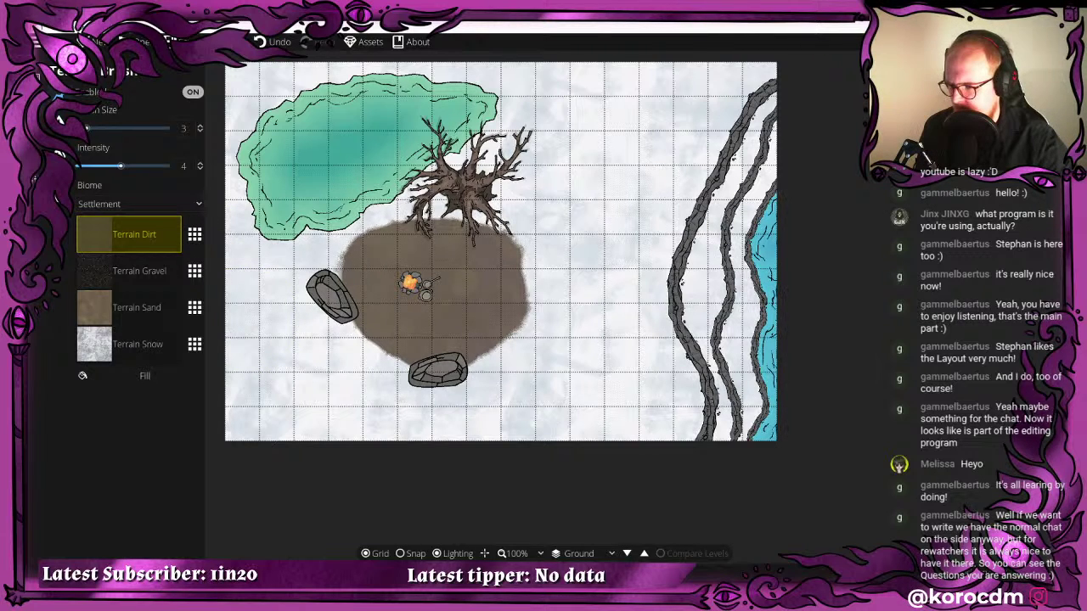
- Place a dark red rectangular tent under the tree's branches at the dirt patch's upper-right edge, with scale 1.5, rotation 60 and sorting Under
{"action": "left_click", "coordinate": [61, 117]}
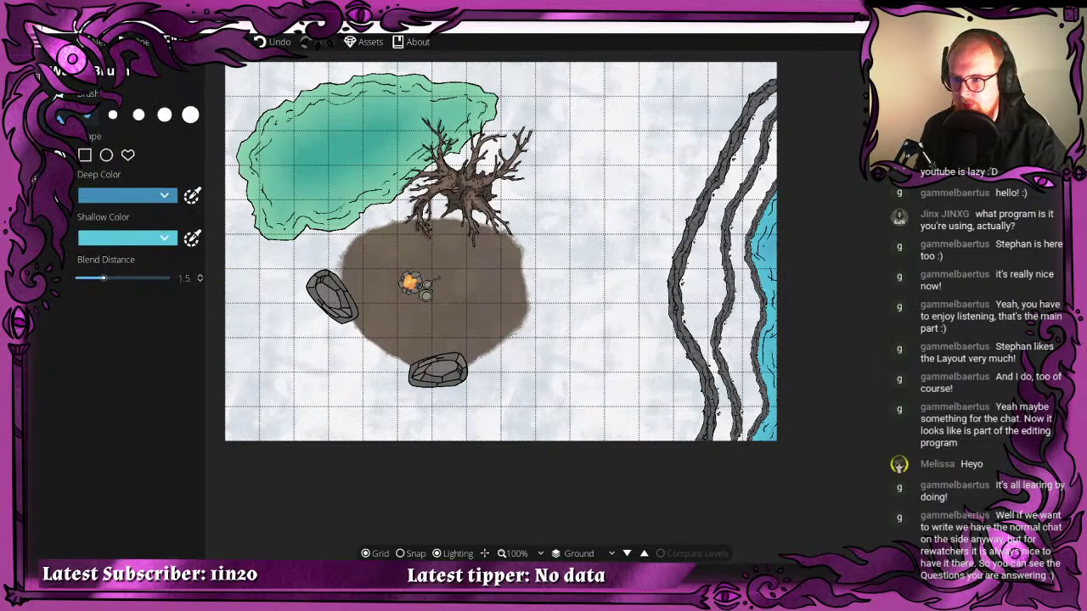
{"action": "left_click", "coordinate": [40, 128]}
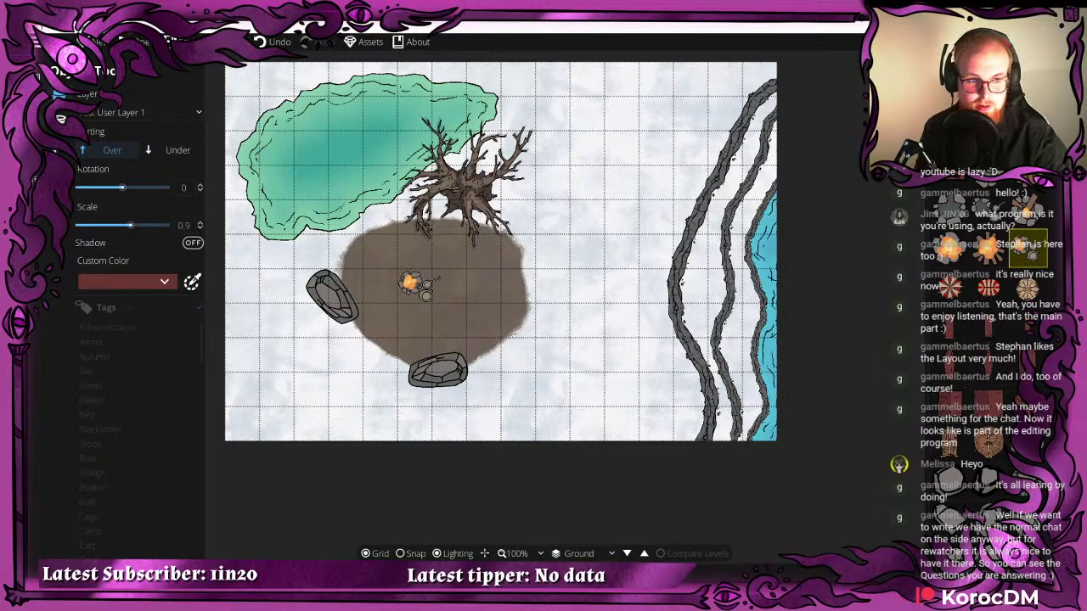
{"action": "scroll", "coordinate": [1007, 254], "scroll_direction": "down", "scroll_amount": 3}
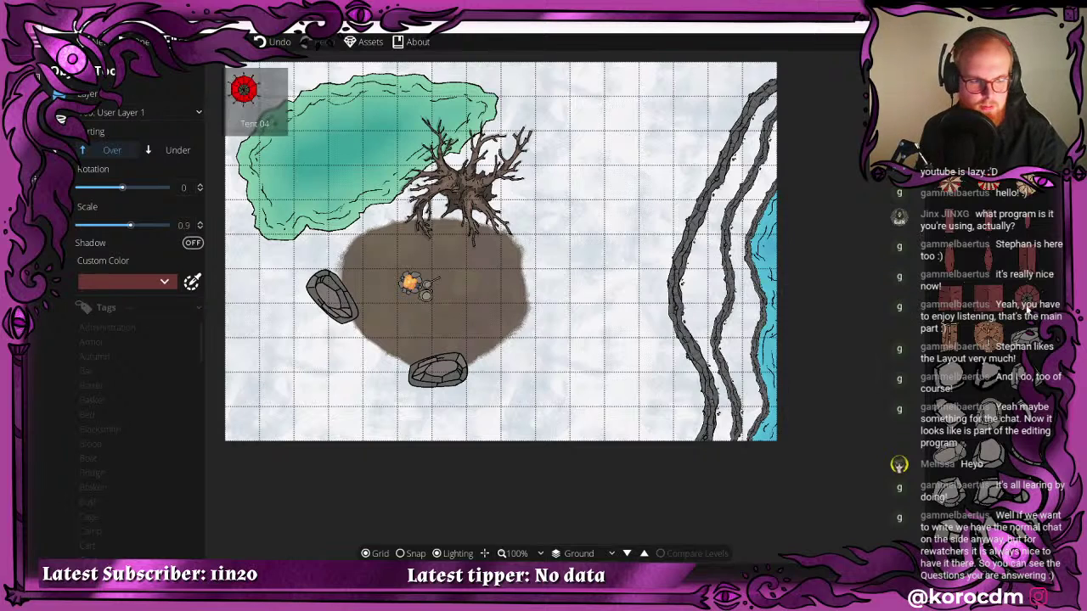
{"action": "left_click", "coordinate": [1027, 259]}
{"action": "scroll", "coordinate": [476, 287], "scroll_direction": "up", "scroll_amount": 4}
{"action": "scroll", "coordinate": [494, 283], "scroll_direction": "up", "scroll_amount": 6}
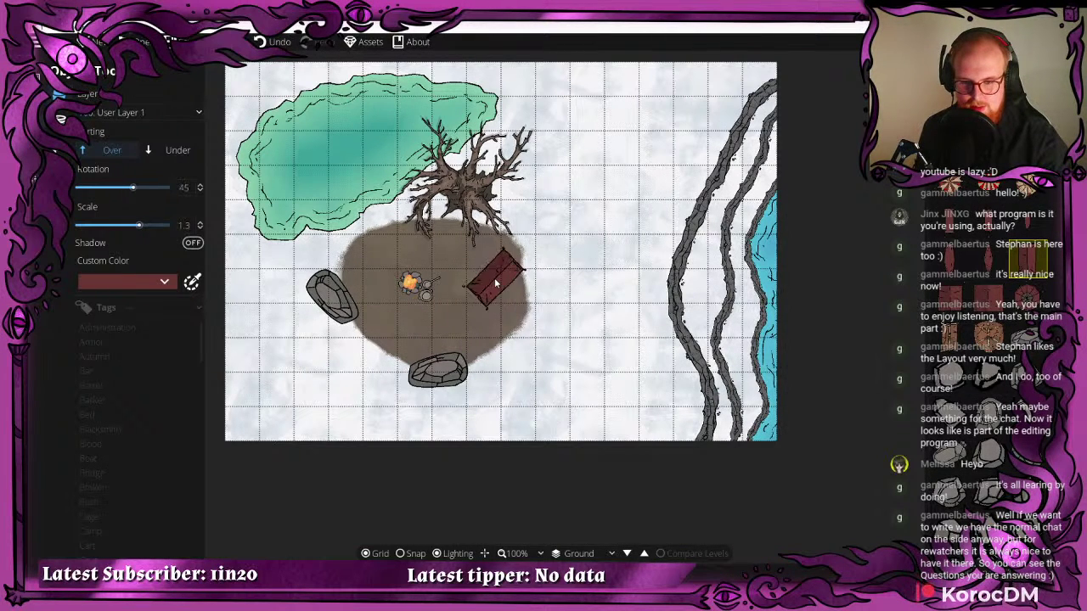
{"action": "scroll", "coordinate": [494, 265], "scroll_direction": "down", "scroll_amount": 2}
{"action": "scroll", "coordinate": [497, 259], "scroll_direction": "up", "scroll_amount": 3}
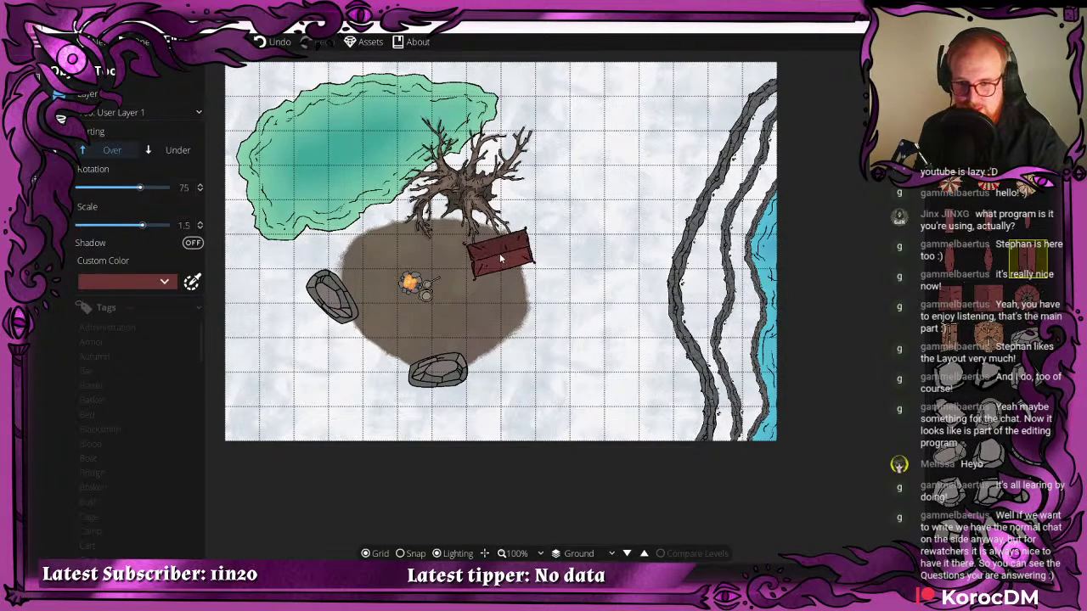
{"action": "left_click", "coordinate": [149, 149]}
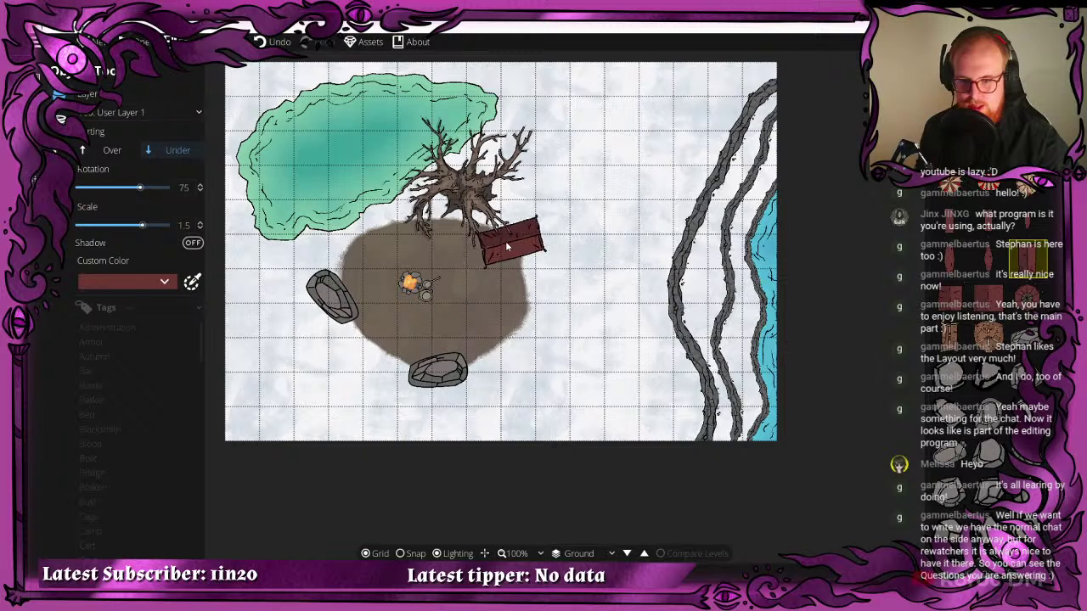
{"action": "scroll", "coordinate": [500, 246], "scroll_direction": "down", "scroll_amount": 1}
{"action": "left_click", "coordinate": [500, 248]}
- Place a second red tent rotated 135 degrees at the dirt patch's lower-right edge, beside the lower rock
{"action": "scroll", "coordinate": [493, 339], "scroll_direction": "up", "scroll_amount": 3}
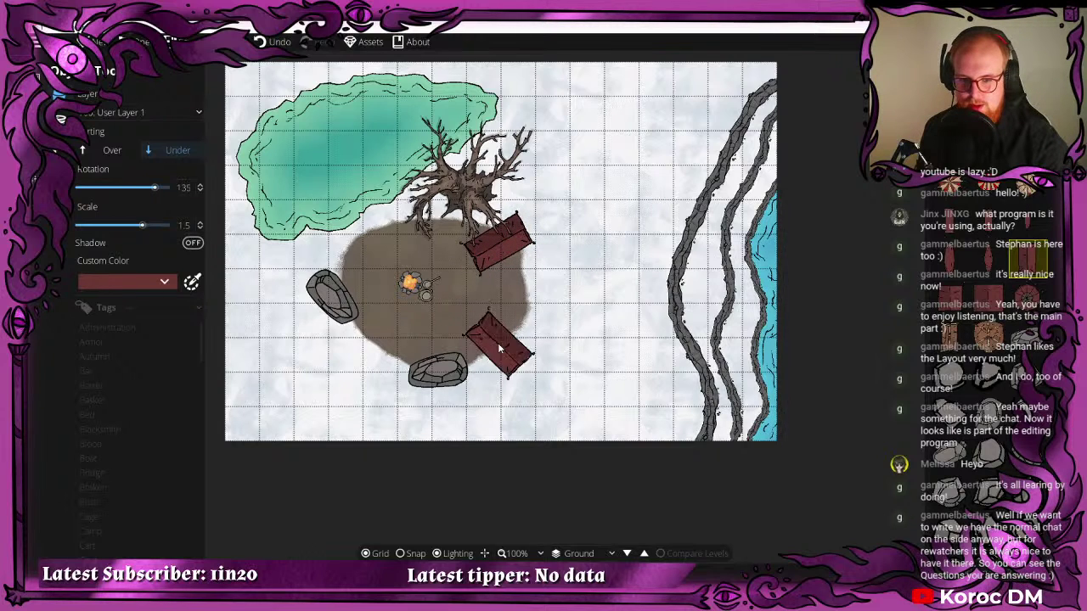
{"action": "scroll", "coordinate": [365, 264], "scroll_direction": "up", "scroll_amount": 3}
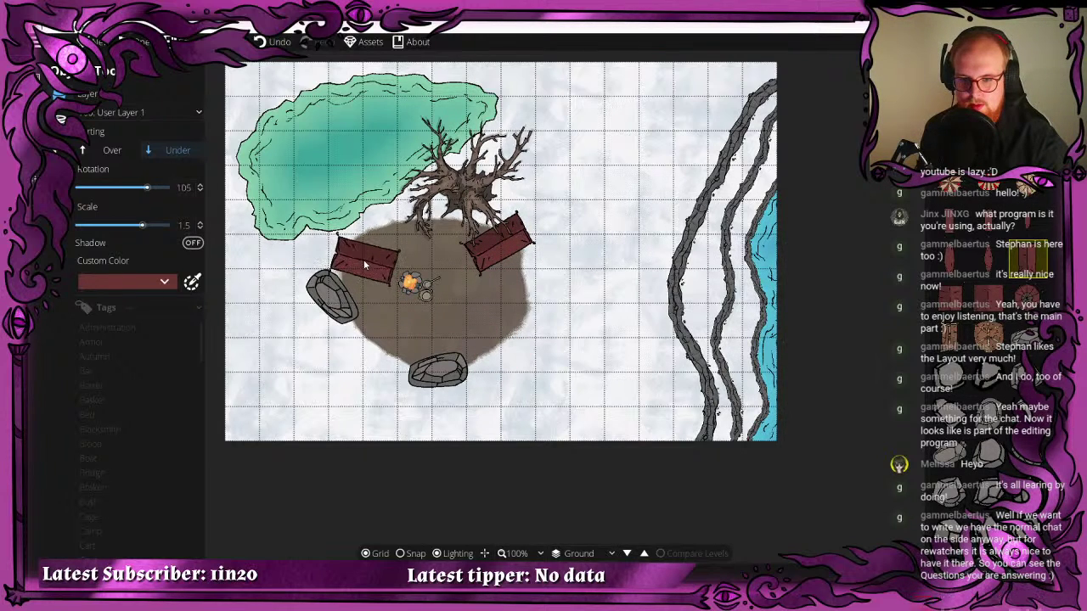
{"action": "scroll", "coordinate": [391, 349], "scroll_direction": "down", "scroll_amount": 2}
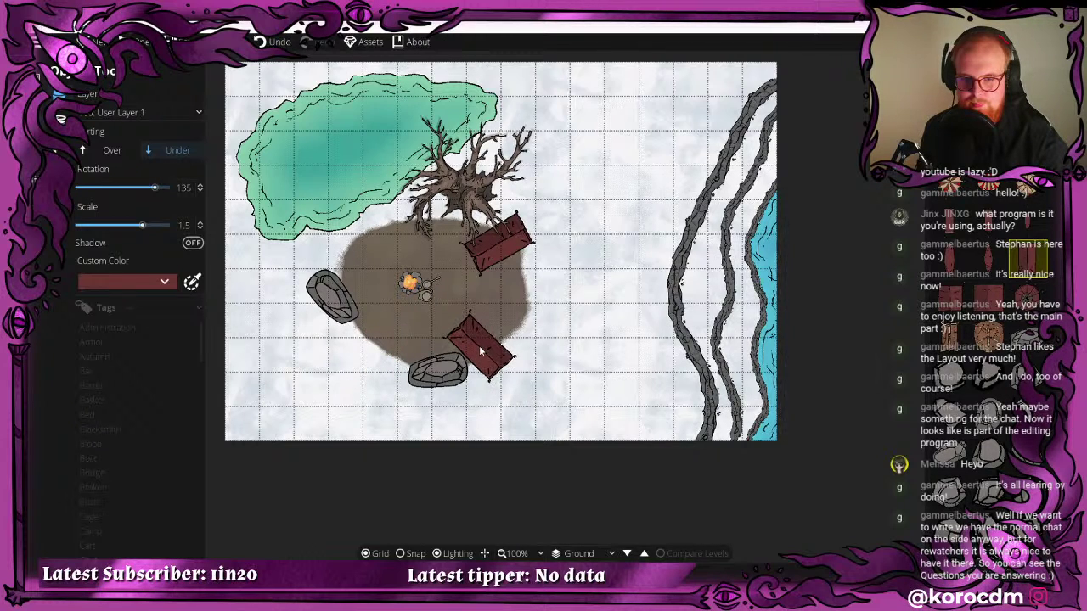
{"action": "left_click", "coordinate": [480, 350]}
- Try a third red tent between the lake and the left rock, testing rotations of 75, 60 and 45 degrees
{"action": "scroll", "coordinate": [374, 348], "scroll_direction": "down", "scroll_amount": 6}
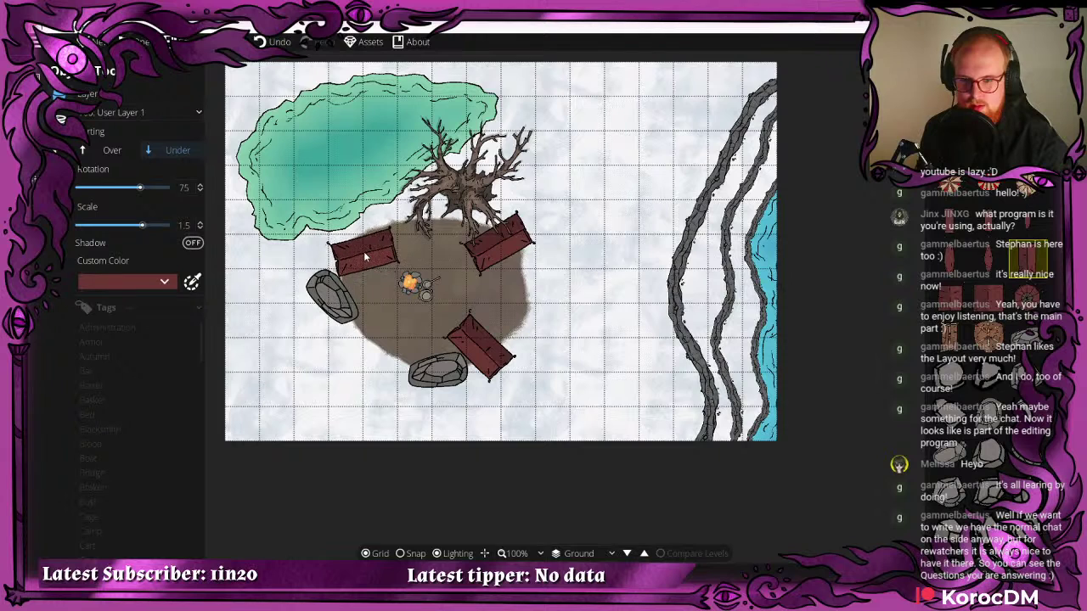
{"action": "scroll", "coordinate": [367, 255], "scroll_direction": "up", "scroll_amount": 1}
{"action": "scroll", "coordinate": [361, 259], "scroll_direction": "up", "scroll_amount": 4}
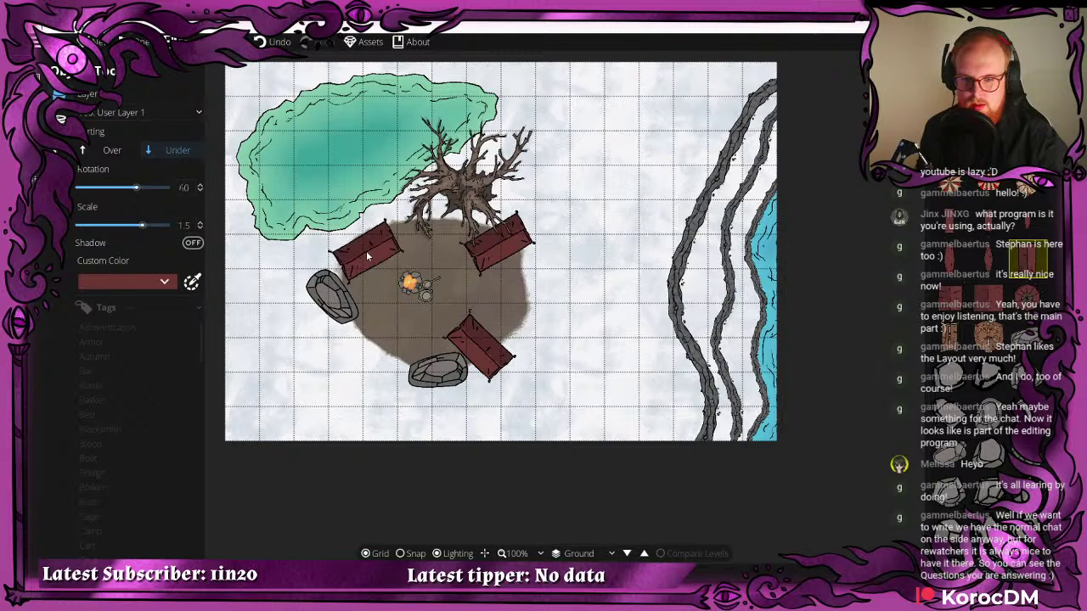
{"action": "scroll", "coordinate": [349, 267], "scroll_direction": "down", "scroll_amount": 5}
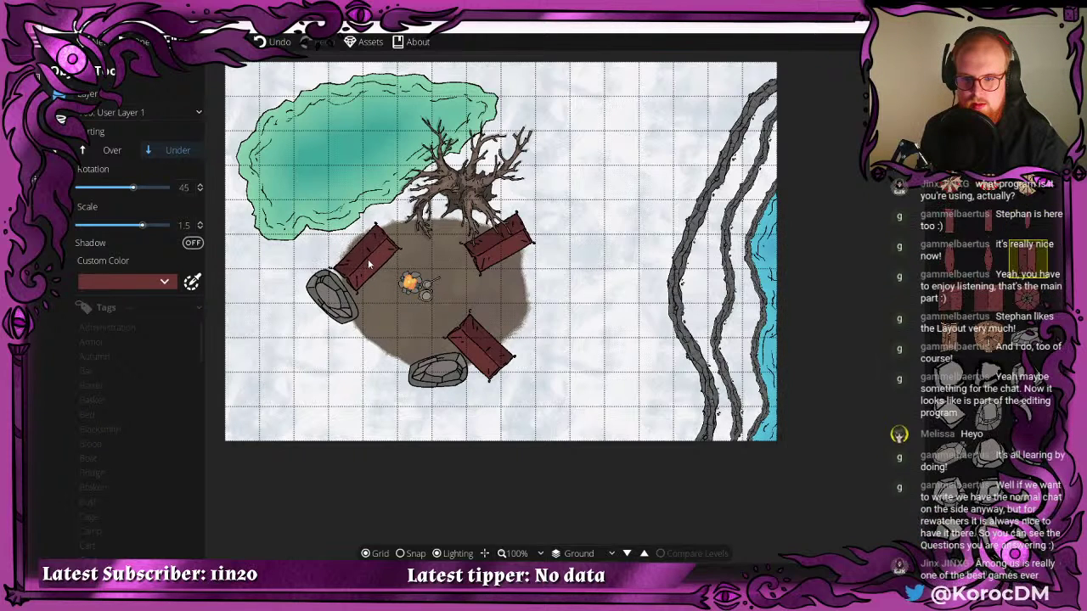
{"action": "left_click_drag", "start_coordinate": [367, 264], "coordinate": [447, 361]}
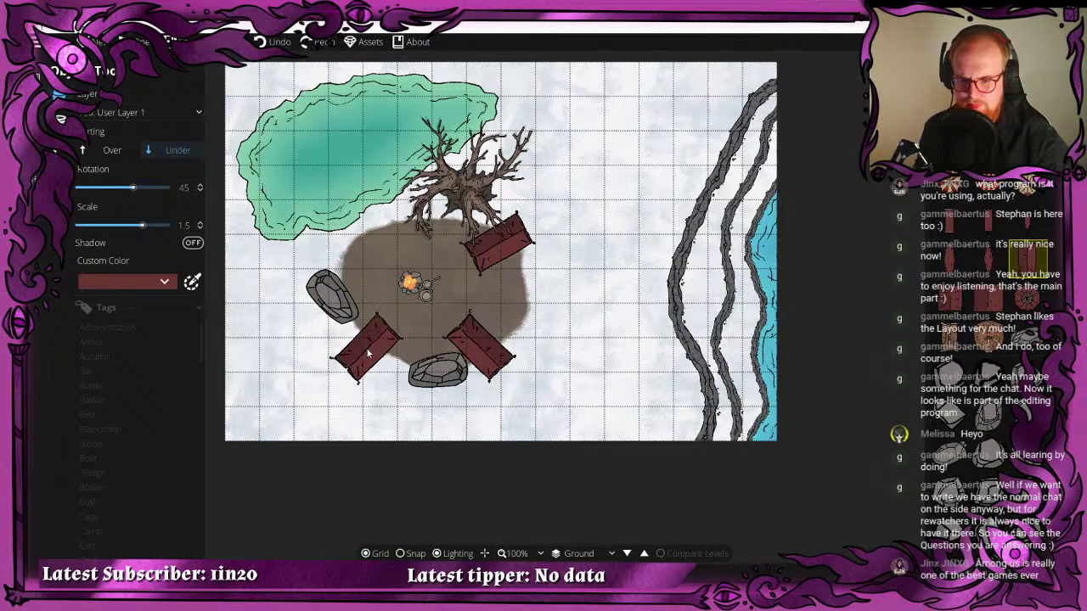
- Place a third red tent rotated 30 degrees at the dirt patch's lower-left edge, between the two rocks
{"action": "scroll", "coordinate": [367, 354], "scroll_direction": "down", "scroll_amount": 1}
{"action": "mouse_move", "coordinate": [382, 355]}
{"action": "left_mouse_down"}
{"action": "mouse_move", "coordinate": [337, 263]}
{"action": "mouse_move", "coordinate": [377, 291]}
{"action": "mouse_move", "coordinate": [359, 349]}
{"action": "mouse_move", "coordinate": [379, 365]}
{"action": "left_mouse_up"}
{"action": "scroll", "coordinate": [337, 263], "scroll_direction": "up", "scroll_amount": 5}
{"action": "scroll", "coordinate": [364, 350], "scroll_direction": "down", "scroll_amount": 5}
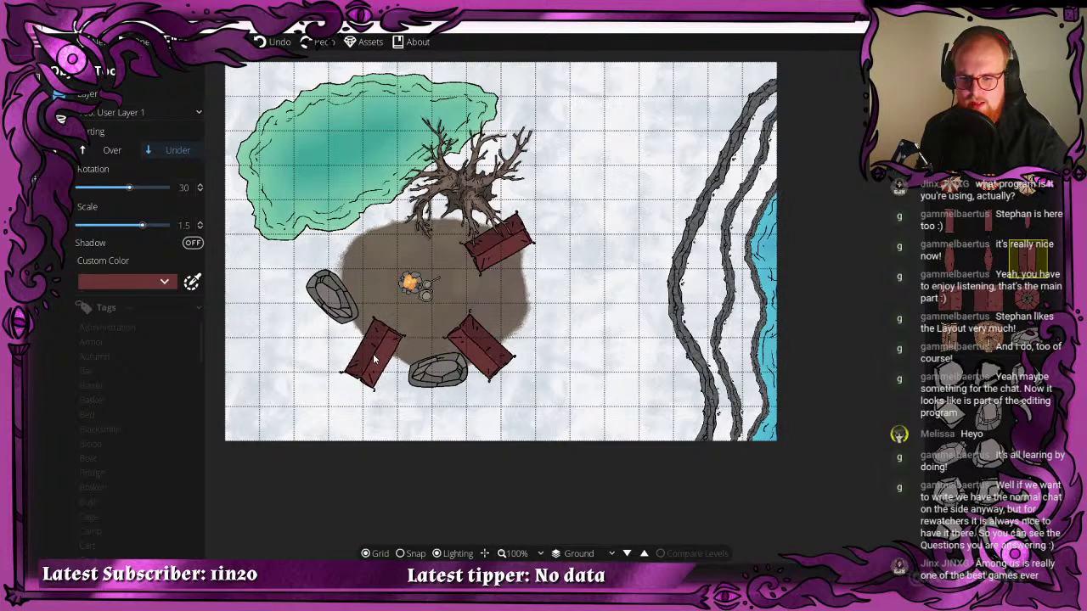
{"action": "left_click", "coordinate": [374, 356]}
- Nudge the left rock slightly down and the lower rock slightly left with the Select Tool to even out the camp's spacing
{"action": "left_click_drag", "start_coordinate": [571, 307], "coordinate": [560, 277]}
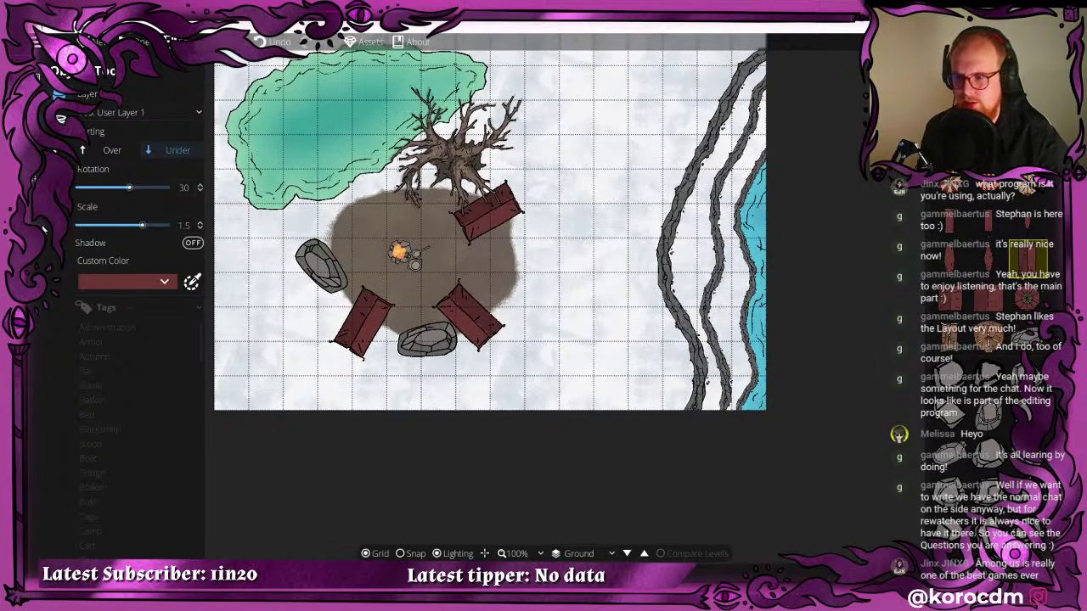
{"action": "left_click", "coordinate": [43, 228]}
{"action": "left_click_drag", "start_coordinate": [343, 290], "coordinate": [348, 300]}
{"action": "left_click_drag", "start_coordinate": [426, 356], "coordinate": [415, 351]}
{"action": "left_click", "coordinate": [533, 298]}
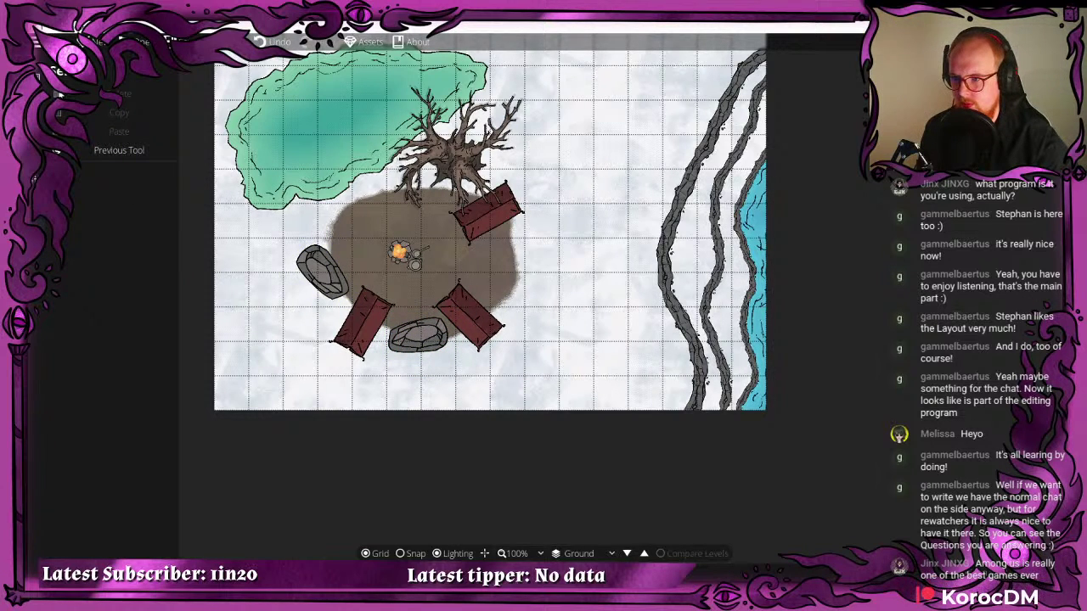
- Paint Terrain Dirt under and around the outer edges of the three red tents, extending the camp's dirt patch
{"action": "left_click", "coordinate": [40, 79]}
{"action": "left_click", "coordinate": [40, 111]}
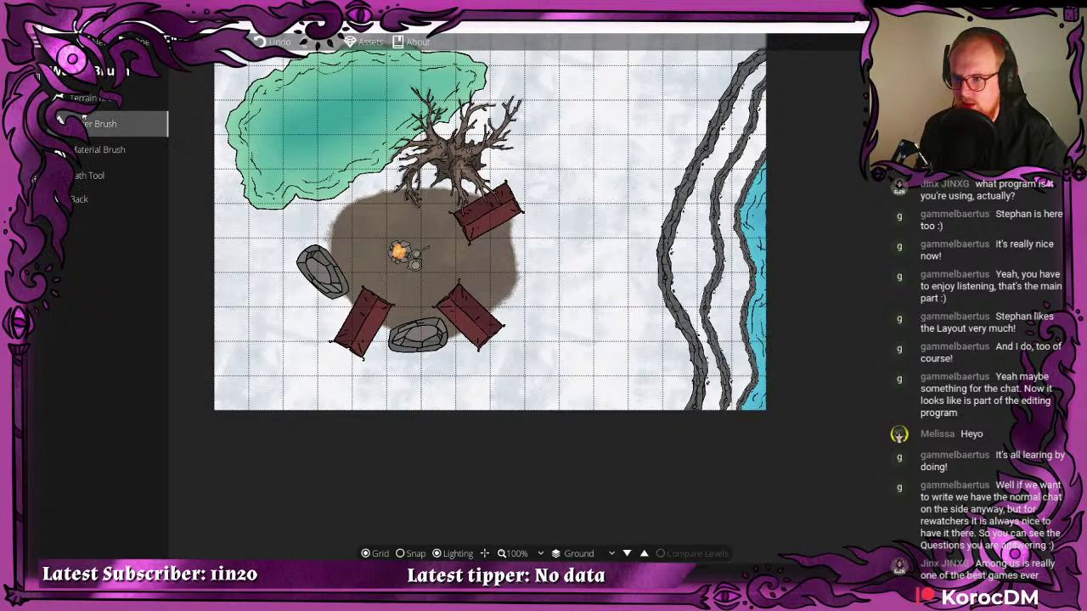
{"action": "left_click", "coordinate": [115, 100]}
{"action": "scroll", "coordinate": [371, 355], "scroll_direction": "up", "scroll_amount": 2}
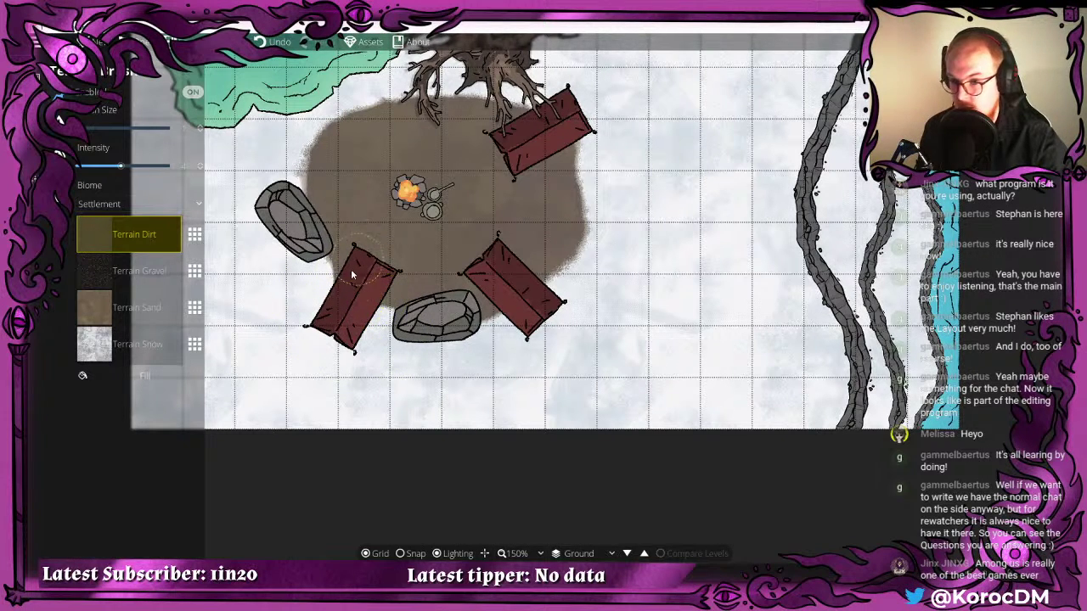
{"action": "mouse_move", "coordinate": [319, 294]}
{"action": "left_mouse_down"}
{"action": "mouse_move", "coordinate": [284, 342]}
{"action": "mouse_move", "coordinate": [336, 310]}
{"action": "mouse_move", "coordinate": [360, 311]}
{"action": "mouse_move", "coordinate": [326, 321]}
{"action": "mouse_move", "coordinate": [352, 340]}
{"action": "mouse_move", "coordinate": [345, 322]}
{"action": "mouse_move", "coordinate": [321, 333]}
{"action": "mouse_move", "coordinate": [328, 342]}
{"action": "mouse_move", "coordinate": [305, 342]}
{"action": "mouse_move", "coordinate": [362, 329]}
{"action": "mouse_move", "coordinate": [351, 370]}
{"action": "mouse_move", "coordinate": [326, 364]}
{"action": "mouse_move", "coordinate": [362, 367]}
{"action": "mouse_move", "coordinate": [466, 278]}
{"action": "mouse_move", "coordinate": [538, 347]}
{"action": "mouse_move", "coordinate": [519, 318]}
{"action": "mouse_move", "coordinate": [554, 284]}
{"action": "mouse_move", "coordinate": [565, 310]}
{"action": "mouse_move", "coordinate": [544, 155]}
{"action": "mouse_move", "coordinate": [593, 140]}
{"action": "mouse_move", "coordinate": [560, 147]}
{"action": "mouse_move", "coordinate": [541, 107]}
{"action": "mouse_move", "coordinate": [487, 85]}
{"action": "mouse_move", "coordinate": [557, 74]}
{"action": "mouse_move", "coordinate": [583, 100]}
{"action": "mouse_move", "coordinate": [563, 90]}
{"action": "mouse_move", "coordinate": [582, 158]}
{"action": "left_mouse_up"}
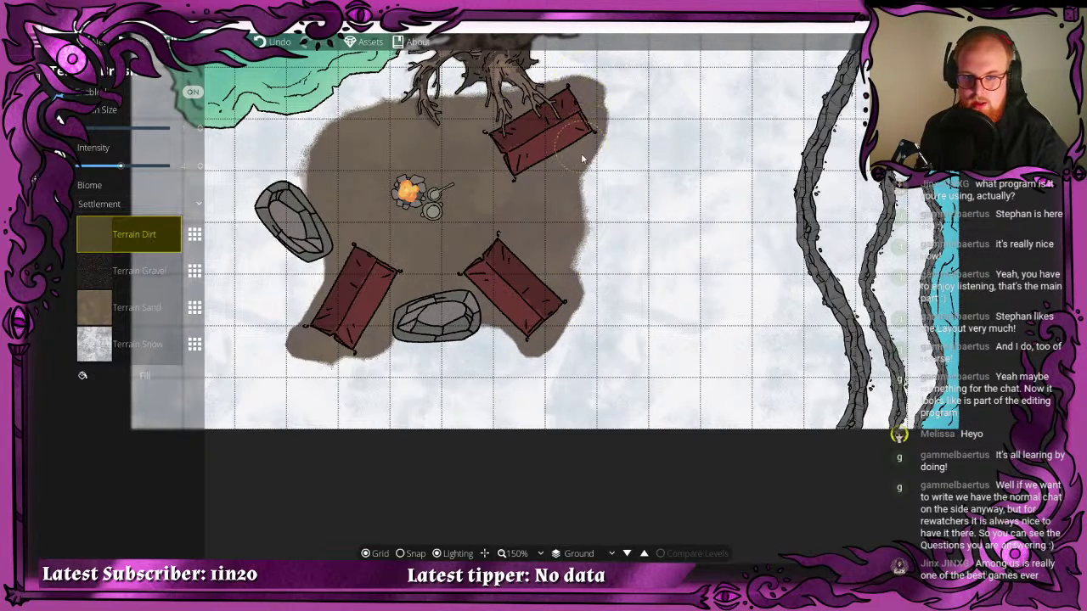
- Trim the new dirt with Terrain Snow along the outer edges of the three tents
{"action": "left_click", "coordinate": [111, 344]}
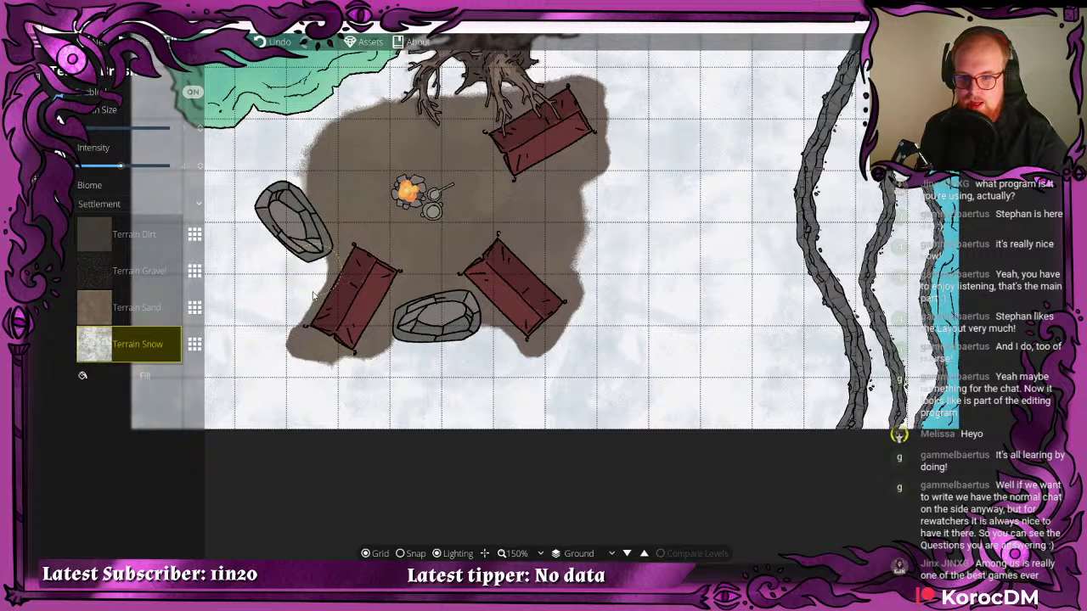
{"action": "mouse_move", "coordinate": [312, 295]}
{"action": "left_mouse_down"}
{"action": "mouse_move", "coordinate": [287, 344]}
{"action": "mouse_move", "coordinate": [277, 332]}
{"action": "mouse_move", "coordinate": [325, 363]}
{"action": "mouse_move", "coordinate": [378, 369]}
{"action": "mouse_move", "coordinate": [416, 339]}
{"action": "mouse_move", "coordinate": [419, 313]}
{"action": "left_mouse_up"}
{"action": "mouse_move", "coordinate": [311, 373]}
{"action": "left_mouse_down"}
{"action": "mouse_move", "coordinate": [315, 342]}
{"action": "mouse_move", "coordinate": [489, 389]}
{"action": "mouse_move", "coordinate": [591, 343]}
{"action": "mouse_move", "coordinate": [588, 323]}
{"action": "mouse_move", "coordinate": [480, 380]}
{"action": "mouse_move", "coordinate": [486, 343]}
{"action": "mouse_move", "coordinate": [445, 340]}
{"action": "mouse_move", "coordinate": [513, 358]}
{"action": "mouse_move", "coordinate": [595, 320]}
{"action": "mouse_move", "coordinate": [580, 319]}
{"action": "mouse_move", "coordinate": [568, 252]}
{"action": "mouse_move", "coordinate": [604, 80]}
{"action": "mouse_move", "coordinate": [617, 111]}
{"action": "mouse_move", "coordinate": [597, 168]}
{"action": "left_mouse_up"}
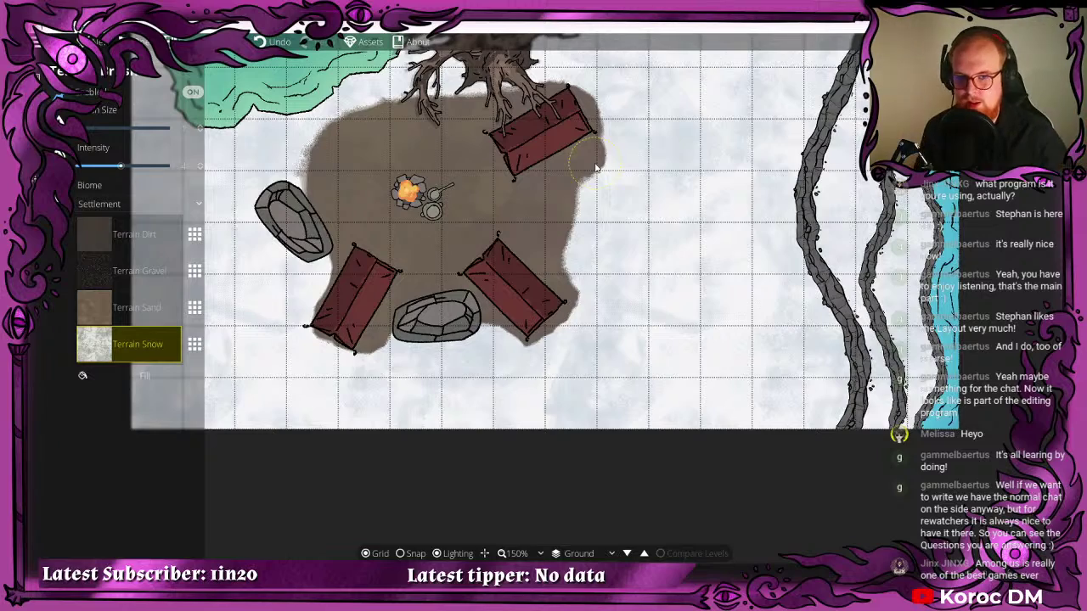
{"action": "mouse_move", "coordinate": [592, 74]}
{"action": "left_mouse_down"}
{"action": "mouse_move", "coordinate": [450, 106]}
{"action": "mouse_move", "coordinate": [356, 110]}
{"action": "mouse_move", "coordinate": [306, 170]}
{"action": "mouse_move", "coordinate": [259, 175]}
{"action": "left_mouse_up"}
{"action": "left_click_drag", "start_coordinate": [308, 227], "coordinate": [360, 346]}
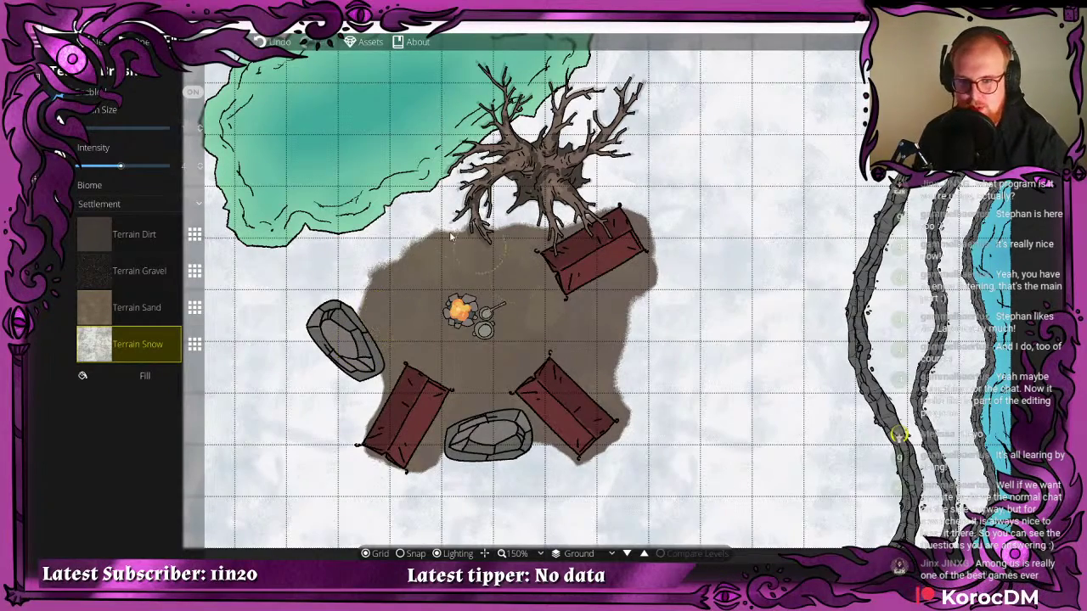
- Cover the remaining dirt outside the upper-right, lower-right and lower-left tents with Terrain Snow
{"action": "mouse_move", "coordinate": [433, 241]}
{"action": "left_mouse_down"}
{"action": "mouse_move", "coordinate": [461, 184]}
{"action": "mouse_move", "coordinate": [477, 177]}
{"action": "left_mouse_up"}
{"action": "left_click_drag", "start_coordinate": [415, 206], "coordinate": [409, 263]}
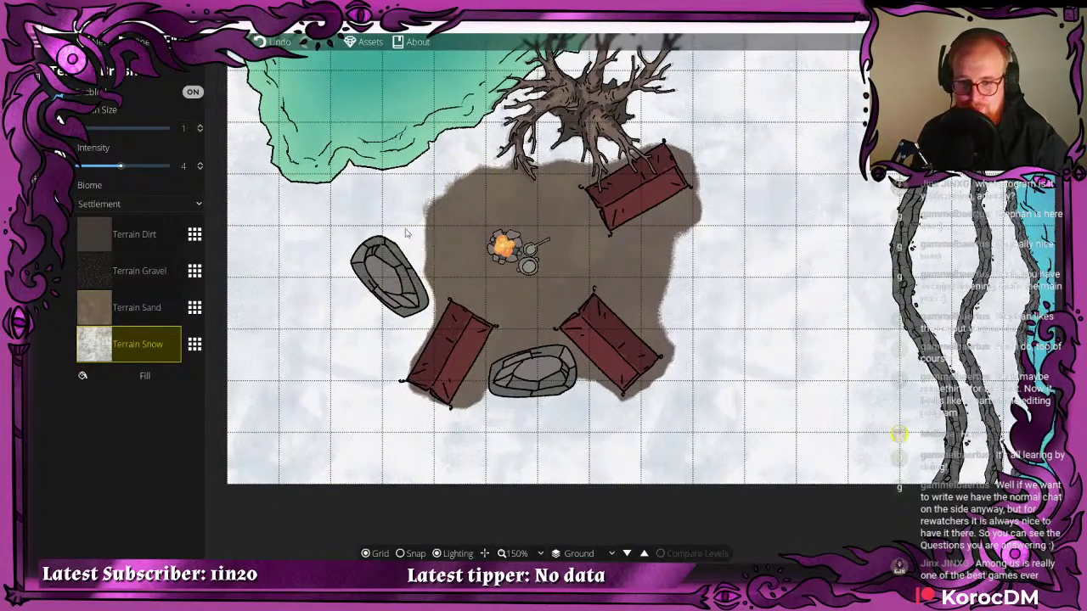
{"action": "left_click_drag", "start_coordinate": [703, 146], "coordinate": [701, 181]}
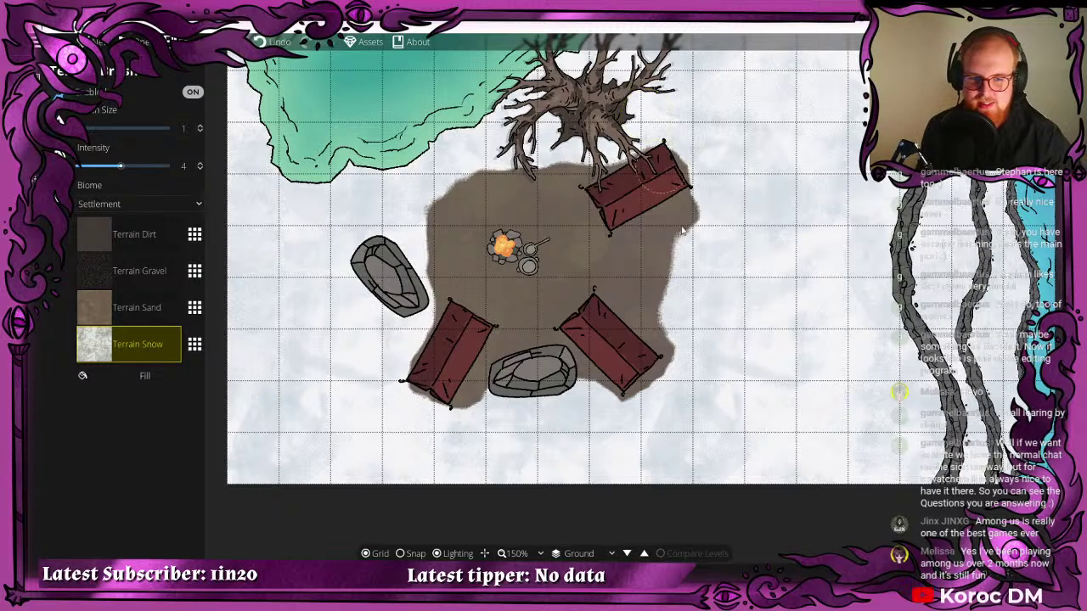
{"action": "mouse_move", "coordinate": [684, 230]}
{"action": "left_mouse_down"}
{"action": "mouse_move", "coordinate": [687, 150]}
{"action": "mouse_move", "coordinate": [654, 125]}
{"action": "mouse_move", "coordinate": [681, 156]}
{"action": "mouse_move", "coordinate": [684, 197]}
{"action": "mouse_move", "coordinate": [652, 178]}
{"action": "mouse_move", "coordinate": [642, 191]}
{"action": "mouse_move", "coordinate": [665, 161]}
{"action": "mouse_move", "coordinate": [730, 187]}
{"action": "mouse_move", "coordinate": [685, 339]}
{"action": "mouse_move", "coordinate": [601, 383]}
{"action": "mouse_move", "coordinate": [617, 371]}
{"action": "mouse_move", "coordinate": [657, 382]}
{"action": "mouse_move", "coordinate": [612, 394]}
{"action": "mouse_move", "coordinate": [622, 366]}
{"action": "mouse_move", "coordinate": [669, 335]}
{"action": "mouse_move", "coordinate": [599, 380]}
{"action": "mouse_move", "coordinate": [645, 358]}
{"action": "left_mouse_up"}
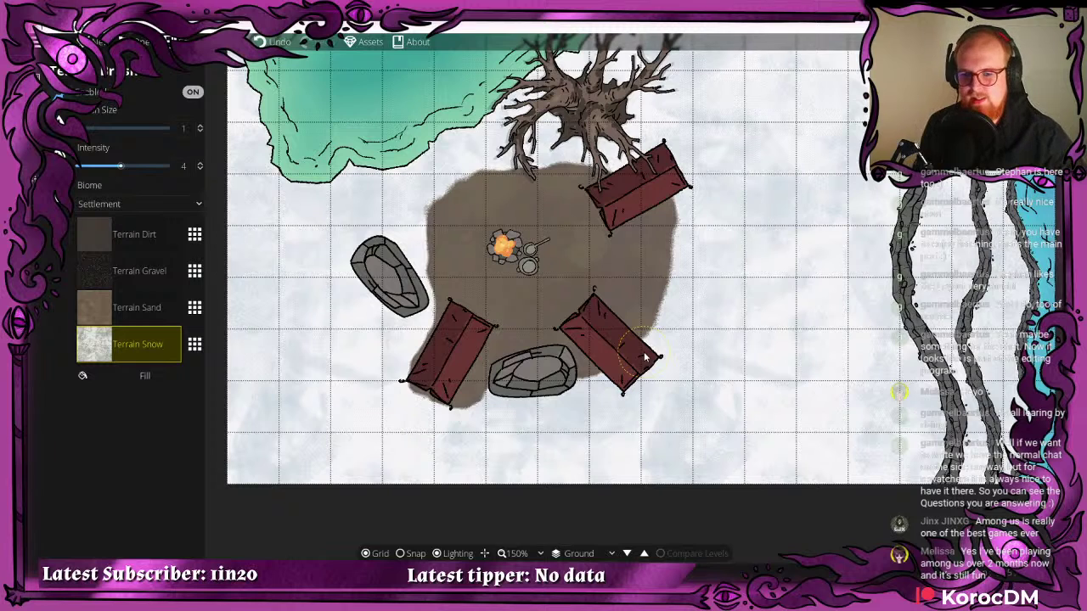
{"action": "mouse_move", "coordinate": [450, 402]}
{"action": "left_mouse_down"}
{"action": "mouse_move", "coordinate": [422, 363]}
{"action": "mouse_move", "coordinate": [480, 413]}
{"action": "mouse_move", "coordinate": [413, 384]}
{"action": "mouse_move", "coordinate": [465, 378]}
{"action": "left_mouse_up"}
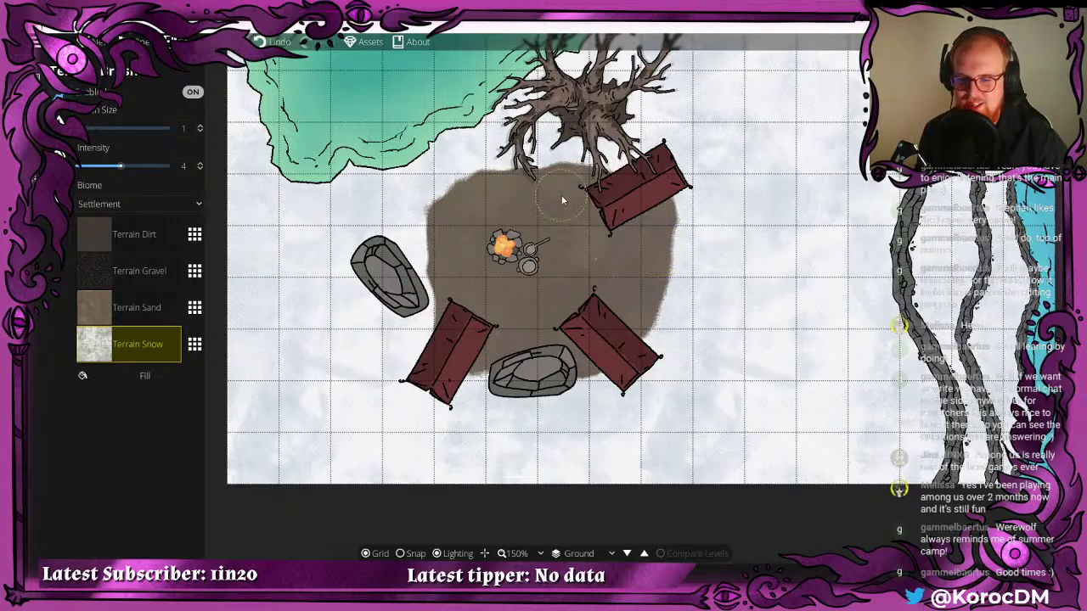
- Round off the dirt patch's upper-left edge between the lake and the campfire with Terrain Snow
{"action": "mouse_move", "coordinate": [385, 194]}
{"action": "left_mouse_down"}
{"action": "mouse_move", "coordinate": [460, 225]}
{"action": "mouse_move", "coordinate": [378, 209]}
{"action": "left_mouse_up"}
{"action": "left_click_drag", "start_coordinate": [493, 214], "coordinate": [399, 294]}
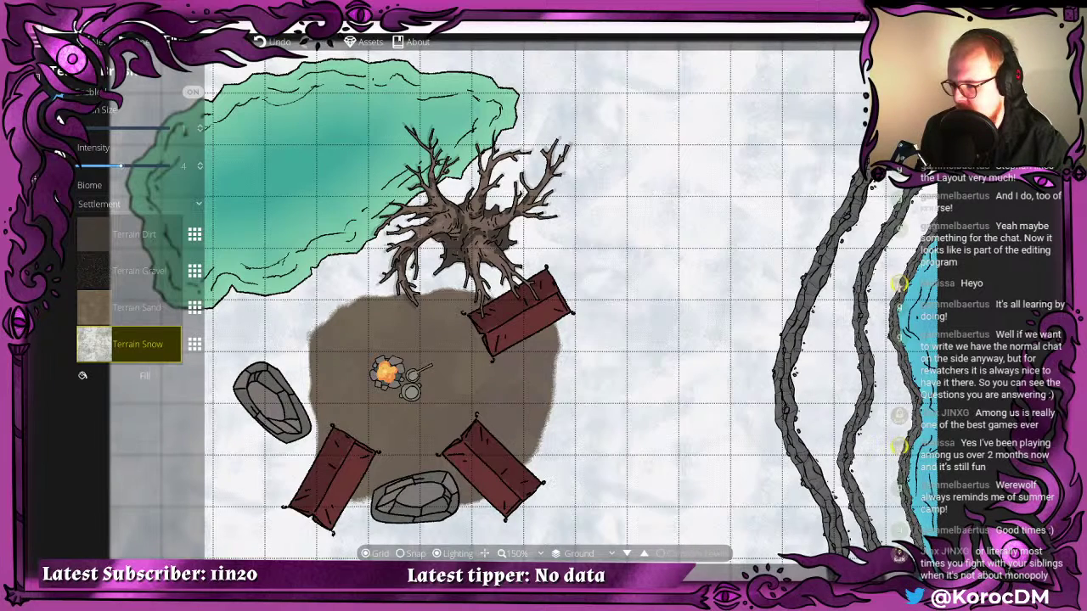
{"action": "left_click_drag", "start_coordinate": [338, 333], "coordinate": [511, 298]}
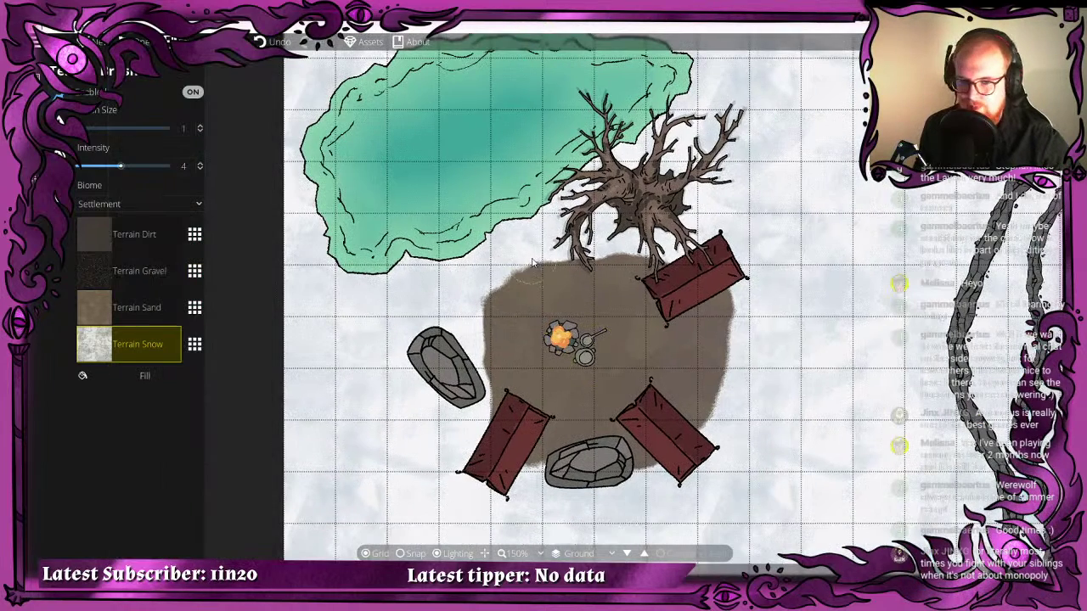
{"action": "mouse_move", "coordinate": [540, 261]}
{"action": "left_mouse_down"}
{"action": "mouse_move", "coordinate": [492, 322]}
{"action": "mouse_move", "coordinate": [557, 249]}
{"action": "left_mouse_up"}
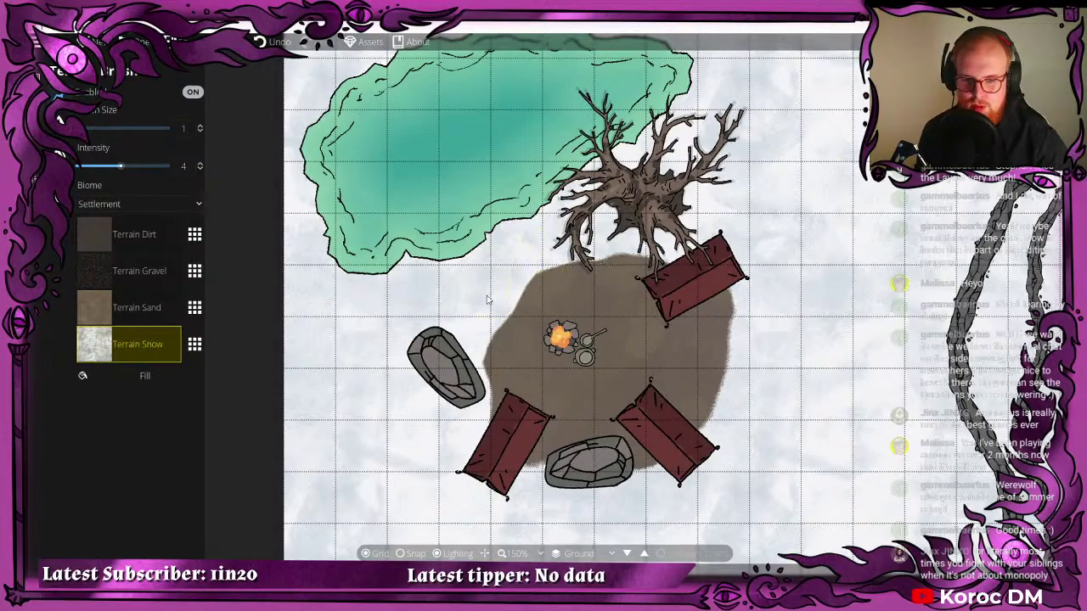
{"action": "left_click_drag", "start_coordinate": [487, 299], "coordinate": [282, 311]}
{"action": "left_click_drag", "start_coordinate": [359, 300], "coordinate": [421, 280]}
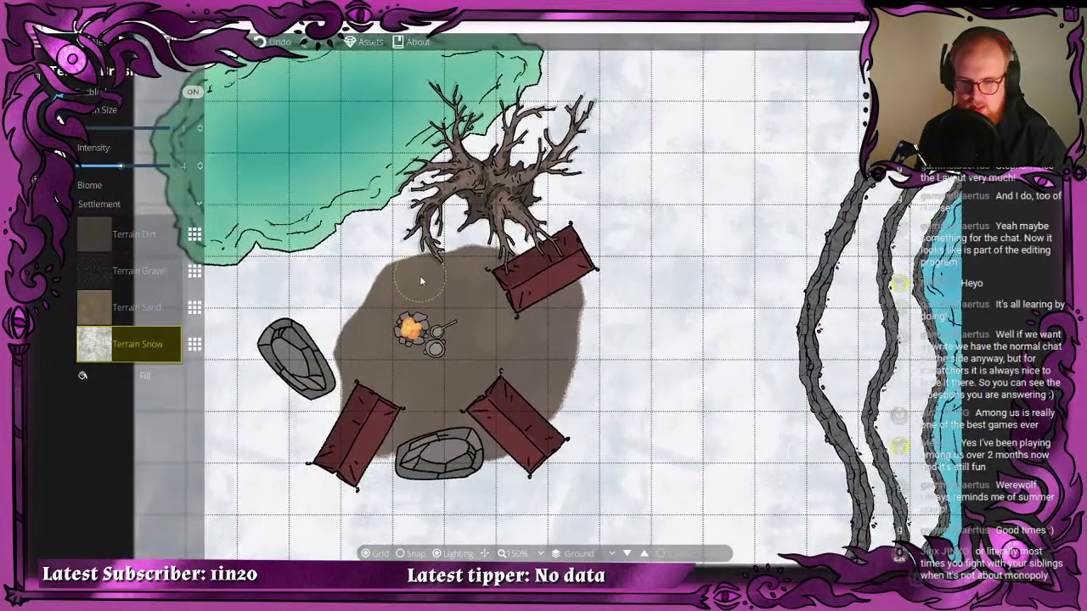
- Paint Terrain Snow around the lower rock so the dirt patch curves inward between the two lower tents
{"action": "left_click_drag", "start_coordinate": [578, 339], "coordinate": [647, 231]}
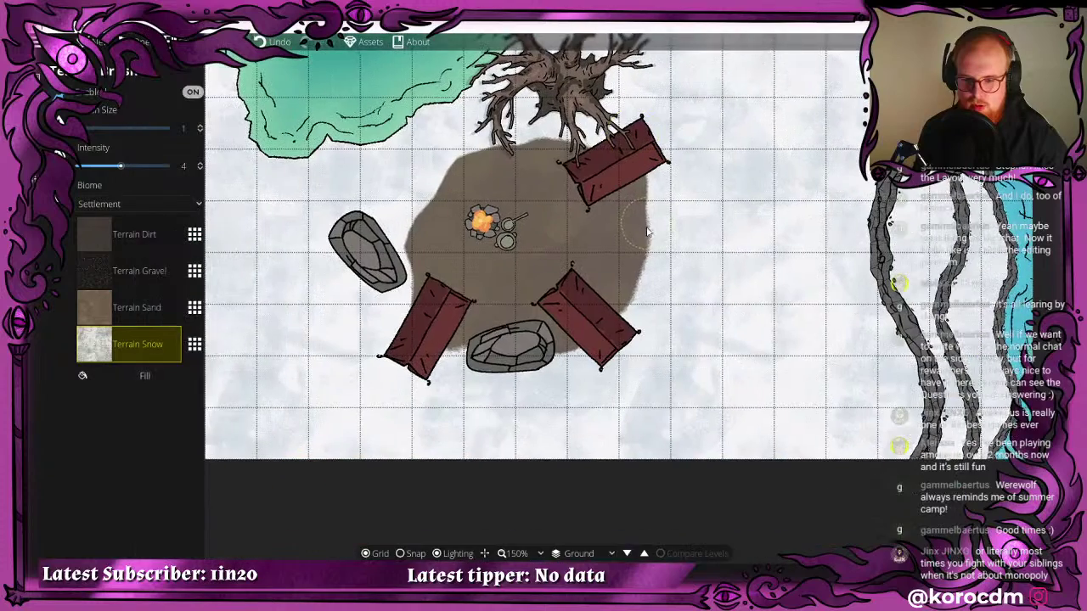
{"action": "mouse_move", "coordinate": [398, 353]}
{"action": "left_mouse_down"}
{"action": "mouse_move", "coordinate": [464, 371]}
{"action": "mouse_move", "coordinate": [447, 343]}
{"action": "mouse_move", "coordinate": [560, 356]}
{"action": "mouse_move", "coordinate": [511, 348]}
{"action": "mouse_move", "coordinate": [516, 334]}
{"action": "mouse_move", "coordinate": [490, 343]}
{"action": "mouse_move", "coordinate": [522, 354]}
{"action": "mouse_move", "coordinate": [530, 318]}
{"action": "mouse_move", "coordinate": [534, 334]}
{"action": "mouse_move", "coordinate": [547, 324]}
{"action": "mouse_move", "coordinate": [492, 335]}
{"action": "mouse_move", "coordinate": [505, 331]}
{"action": "mouse_move", "coordinate": [482, 351]}
{"action": "left_mouse_up"}
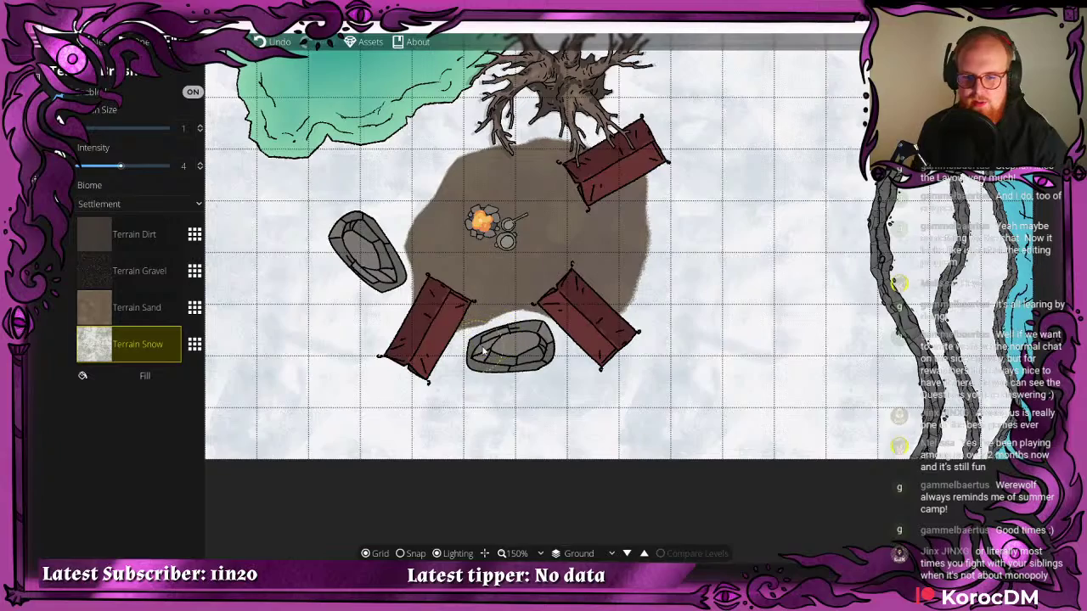
{"action": "left_click_drag", "start_coordinate": [415, 298], "coordinate": [338, 356]}
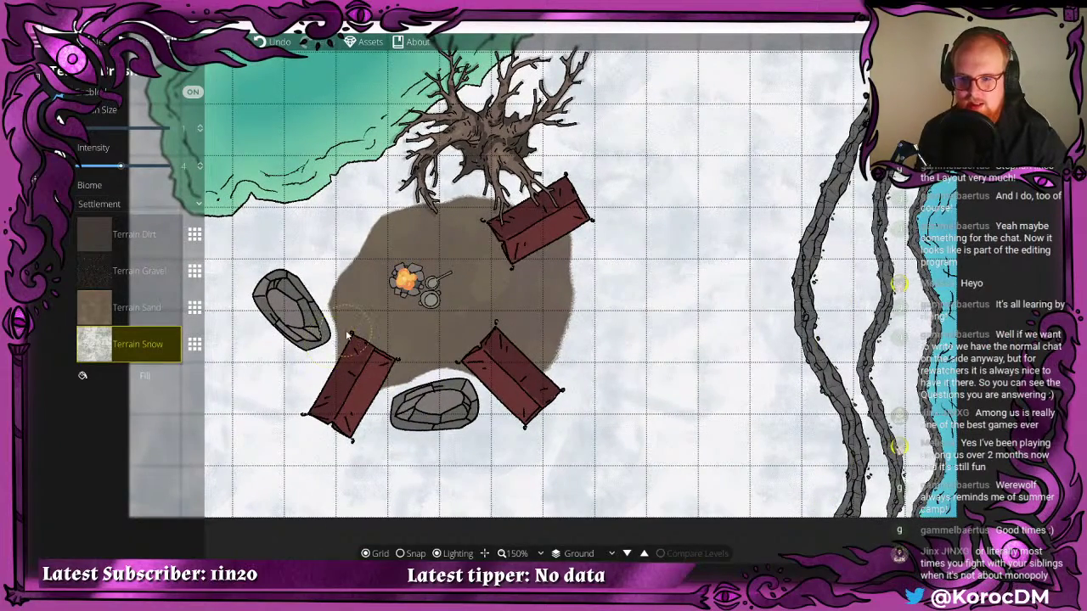
{"action": "scroll", "coordinate": [467, 314], "scroll_direction": "down", "scroll_amount": 4}
{"action": "scroll", "coordinate": [522, 384], "scroll_direction": "up", "scroll_amount": 4}
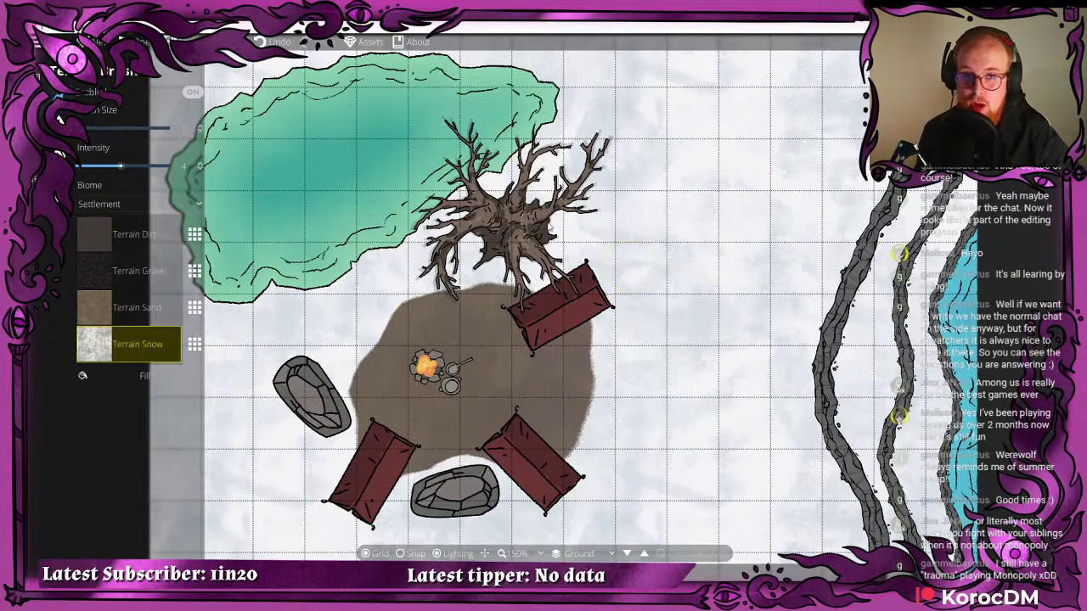
{"action": "left_click_drag", "start_coordinate": [552, 228], "coordinate": [631, 280]}
{"action": "left_click_drag", "start_coordinate": [708, 264], "coordinate": [657, 205]}
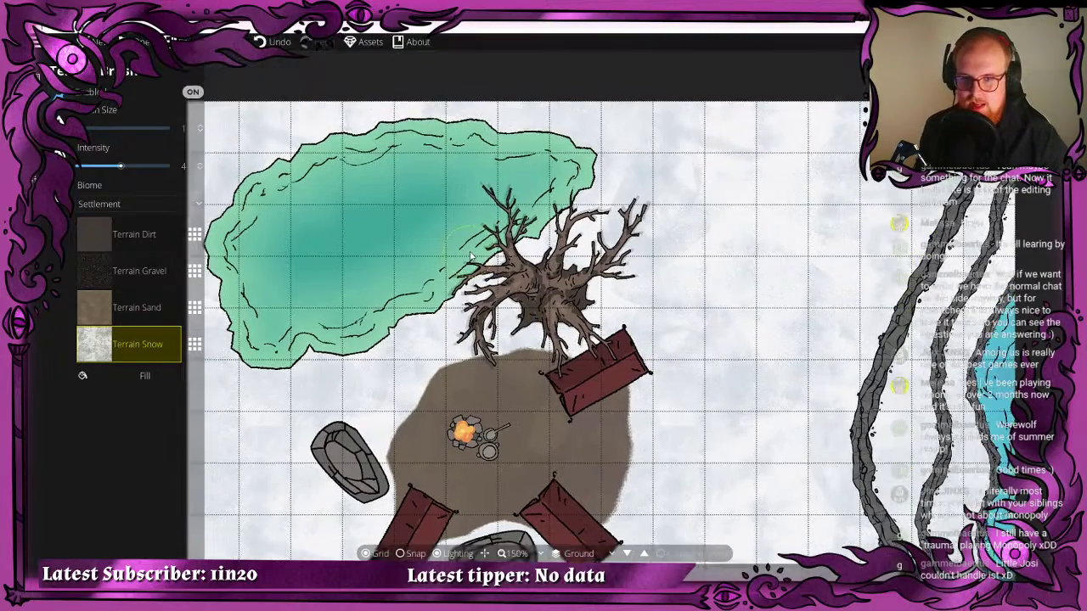
{"action": "left_click_drag", "start_coordinate": [436, 230], "coordinate": [484, 164]}
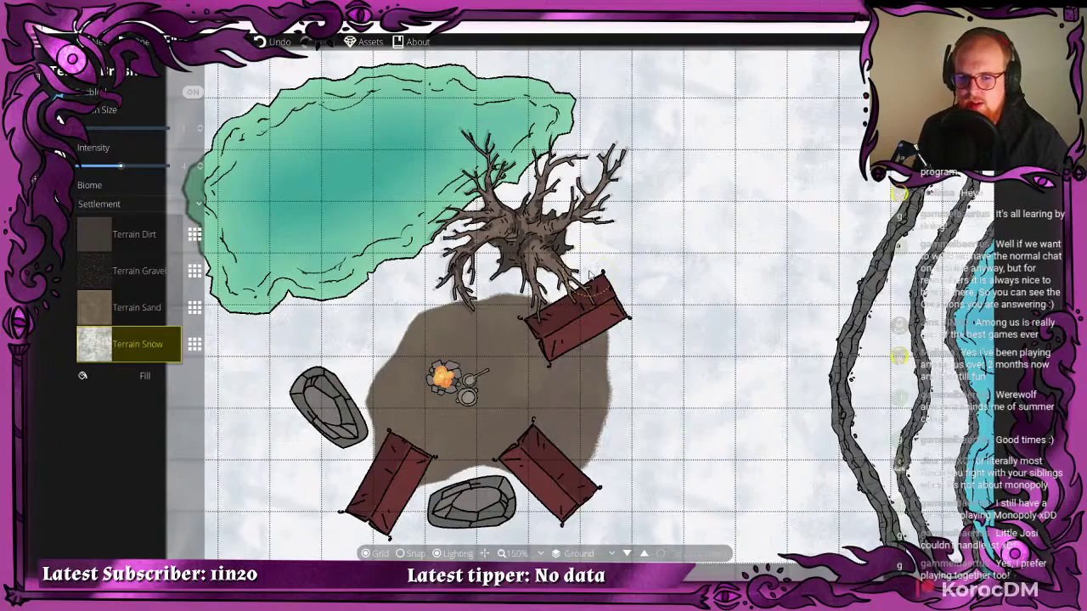
{"action": "left_click_drag", "start_coordinate": [596, 287], "coordinate": [639, 197]}
{"action": "left_click_drag", "start_coordinate": [654, 317], "coordinate": [533, 328]}
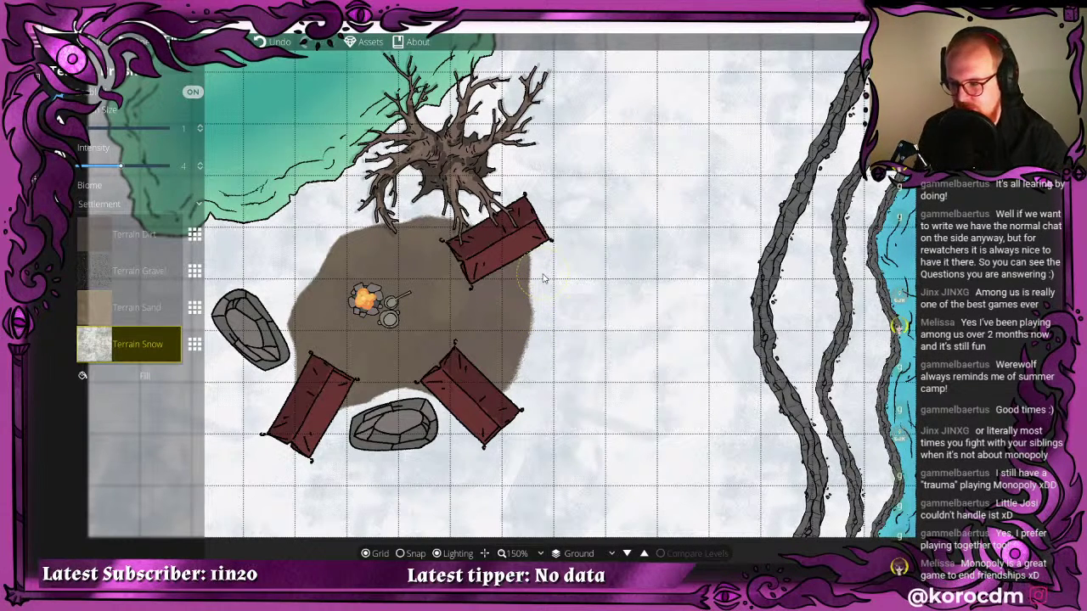
{"action": "scroll", "coordinate": [538, 172], "scroll_direction": "down", "scroll_amount": 3}
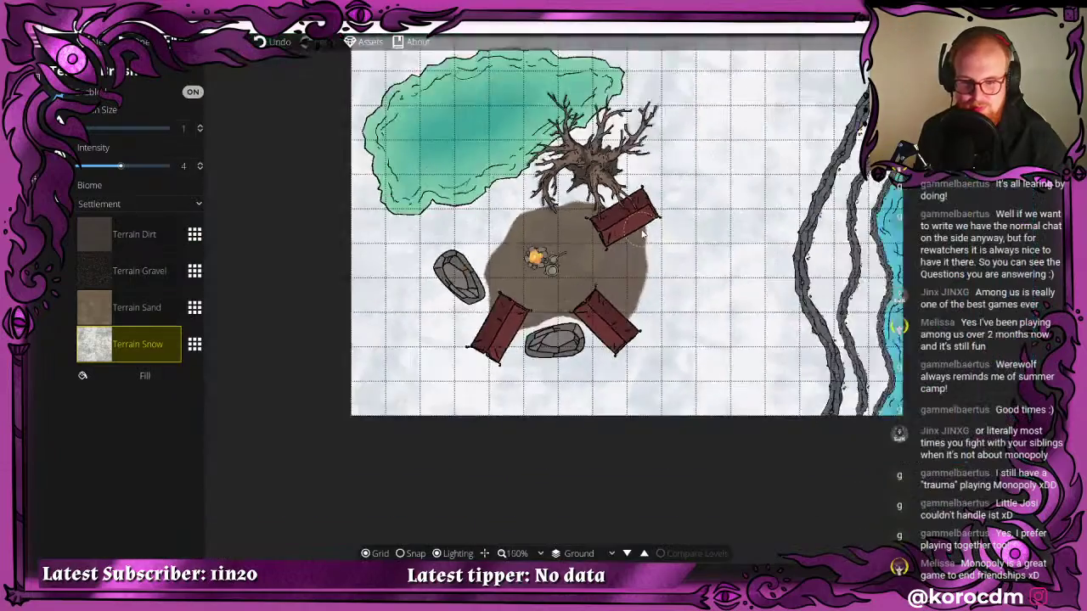
{"action": "scroll", "coordinate": [528, 211], "scroll_direction": "up", "scroll_amount": 2}
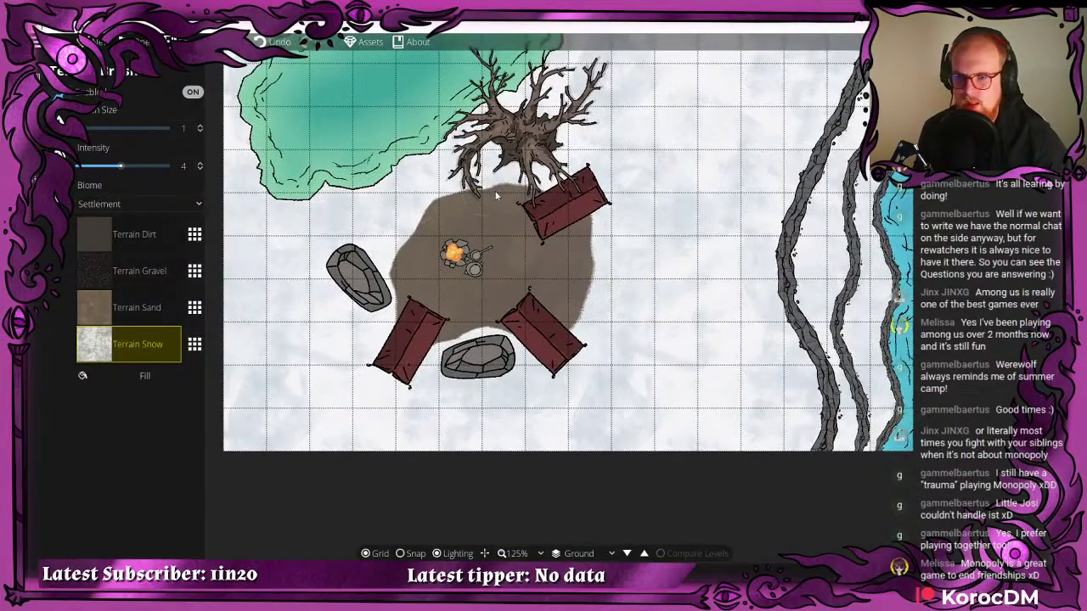
{"action": "left_click_drag", "start_coordinate": [497, 188], "coordinate": [485, 322]}
{"action": "scroll", "coordinate": [423, 283], "scroll_direction": "down", "scroll_amount": 1}
- Try small Terrain Dirt dabs leading from the dirt patch's right edge toward the cliffs and cover them again with Terrain Snow
{"action": "left_click", "coordinate": [101, 234]}
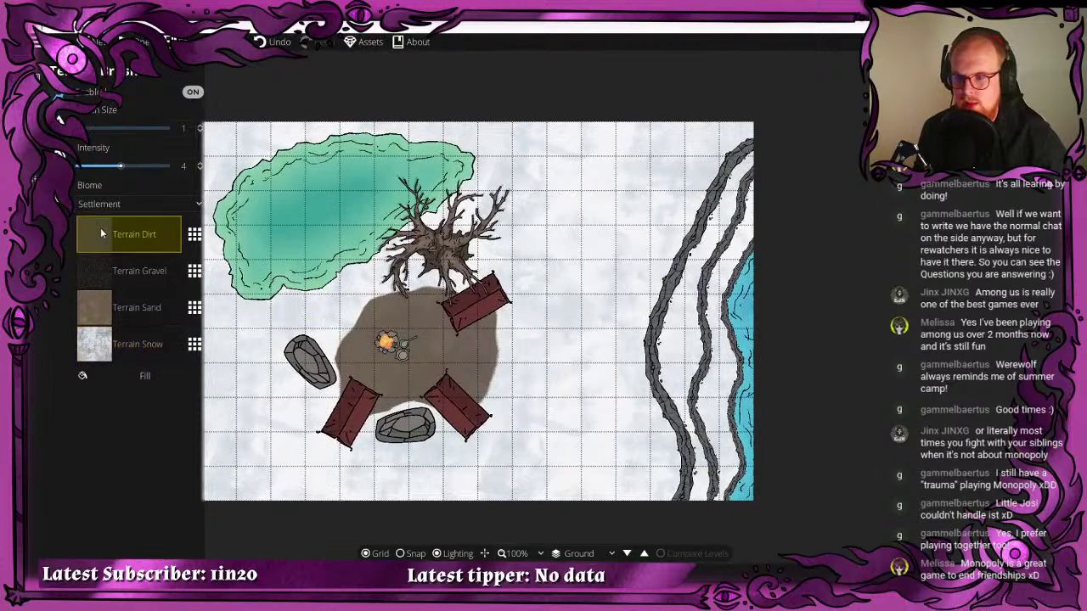
{"action": "left_click", "coordinate": [505, 351]}
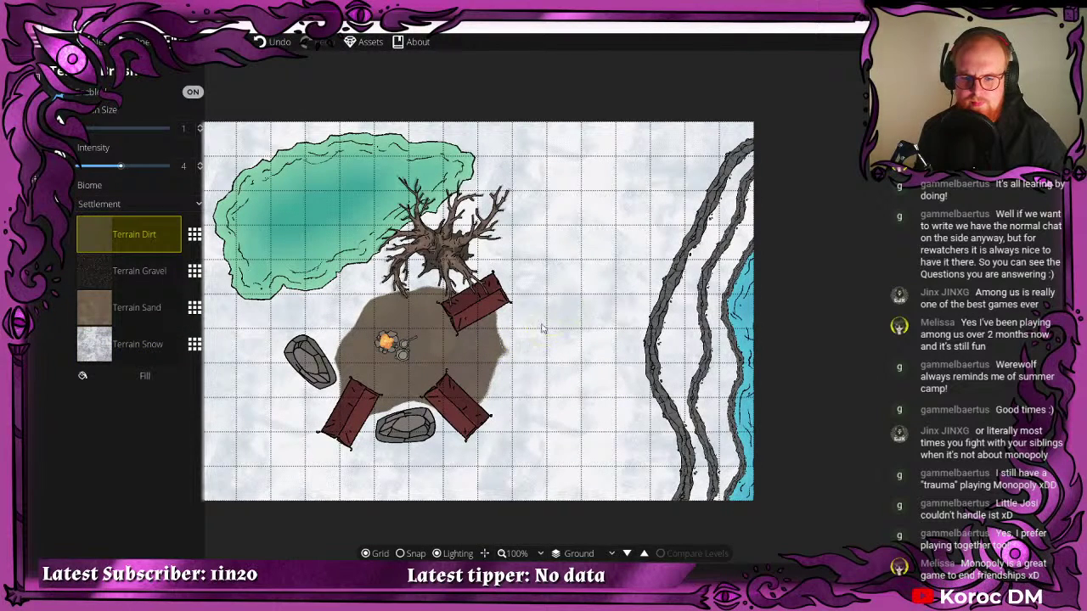
{"action": "left_click_drag", "start_coordinate": [526, 341], "coordinate": [552, 324]}
{"action": "left_click", "coordinate": [571, 299]}
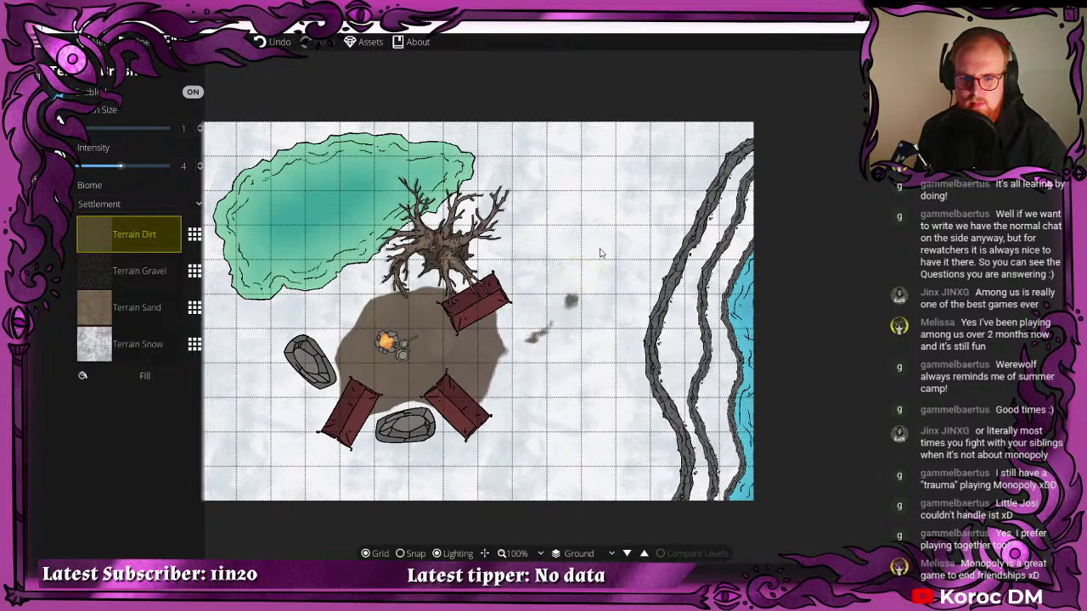
{"action": "left_click", "coordinate": [106, 344]}
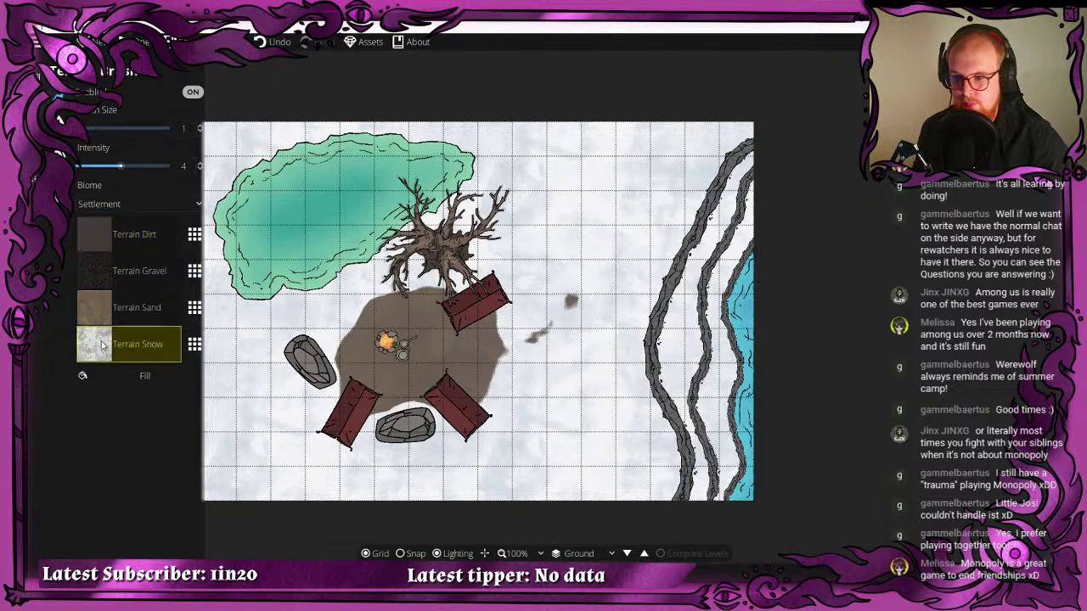
{"action": "left_click_drag", "start_coordinate": [586, 303], "coordinate": [568, 296]}
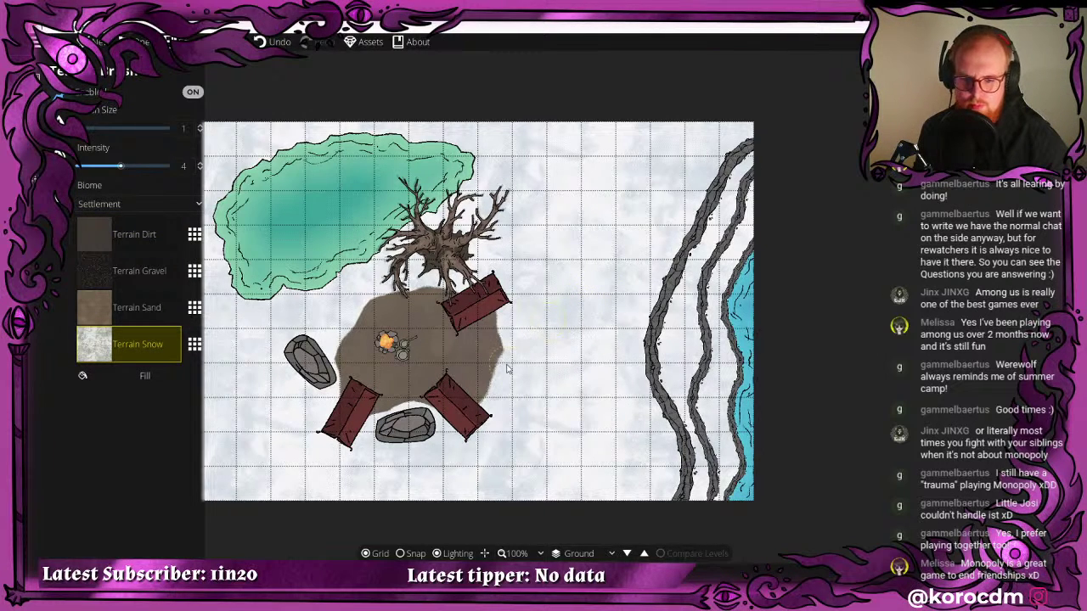
- Draw a straight footprint trail of width 0.5 with the Path Tool on the snow between the tree and the cliffs
{"action": "left_click", "coordinate": [58, 155]}
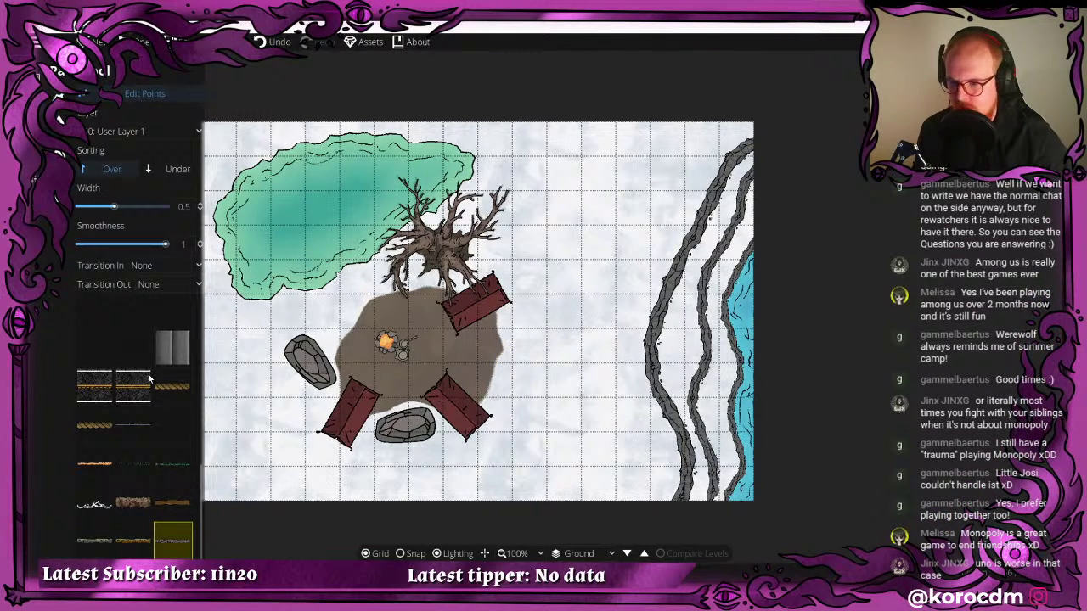
{"action": "left_click", "coordinate": [102, 314]}
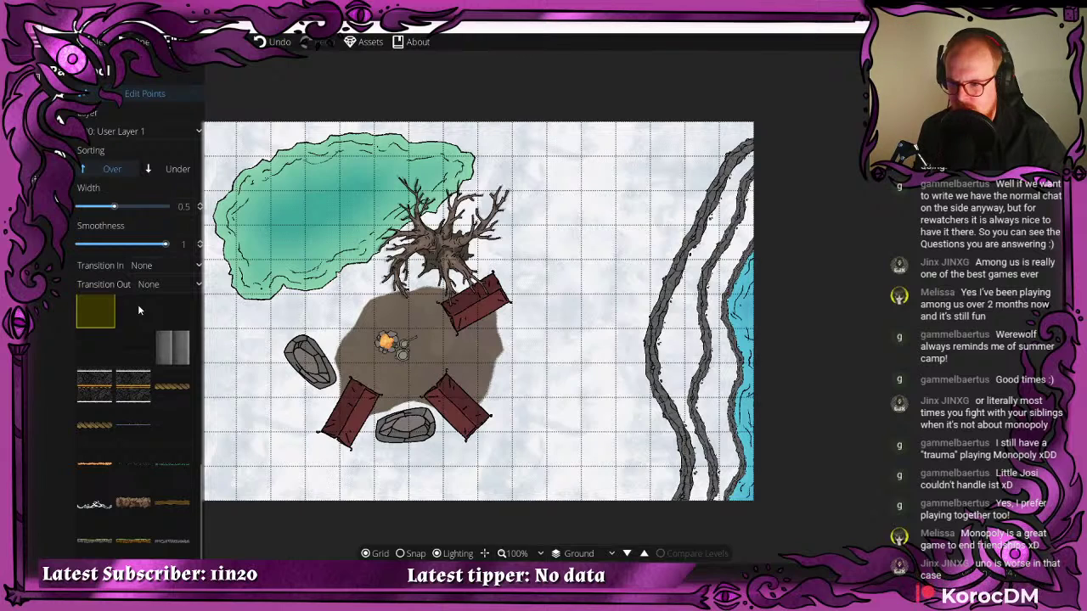
{"action": "left_click", "coordinate": [138, 310]}
{"action": "scroll", "coordinate": [606, 219], "scroll_direction": "up", "scroll_amount": 1}
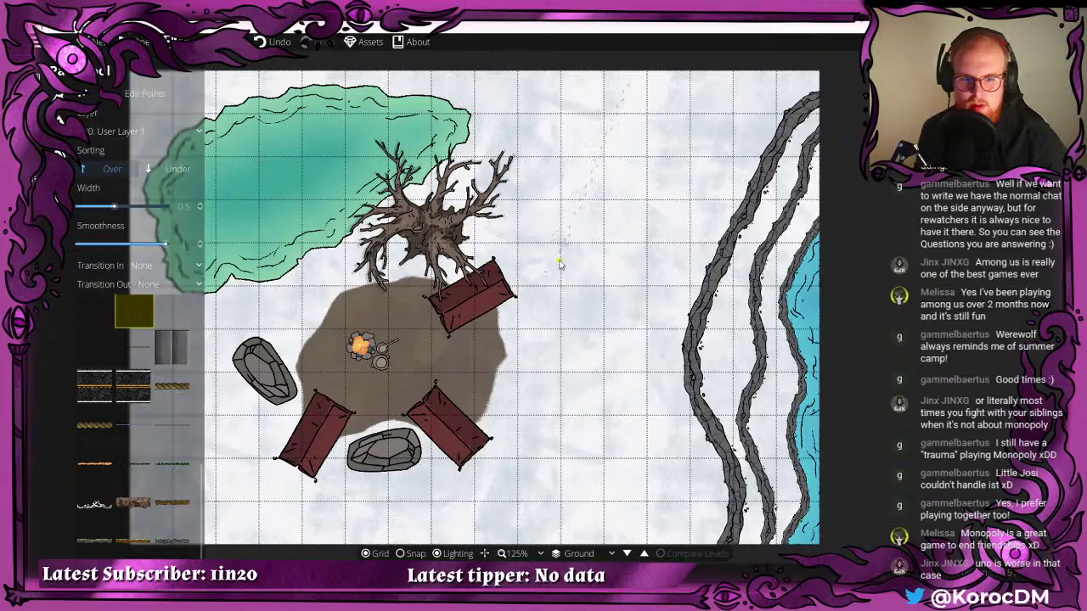
{"action": "scroll", "coordinate": [559, 265], "scroll_direction": "up", "scroll_amount": 5}
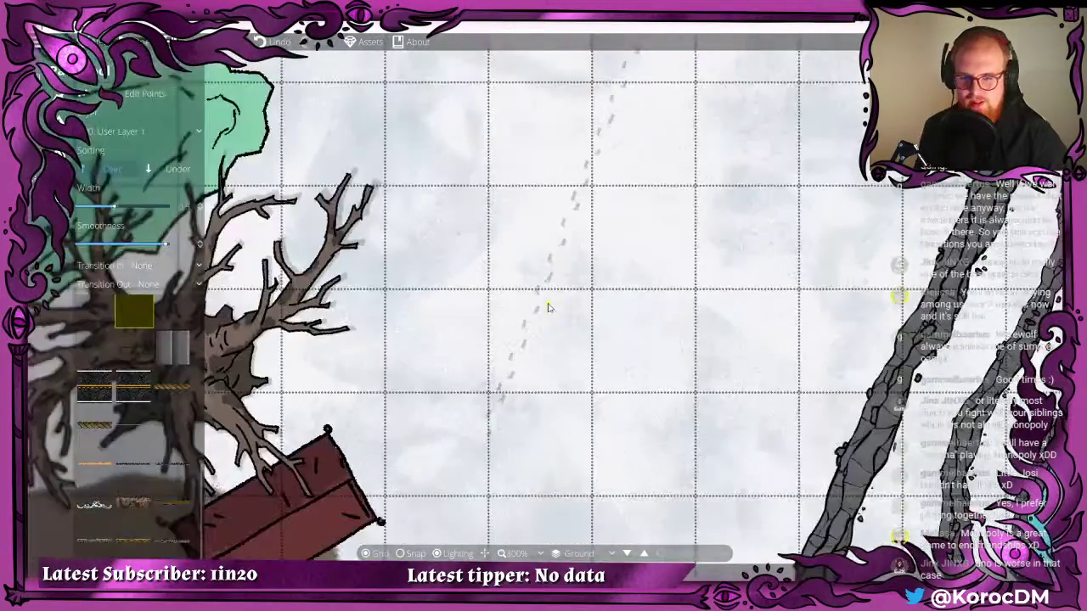
{"action": "left_click_drag", "start_coordinate": [548, 307], "coordinate": [487, 260]}
- Draw three more short trails in different track styles between the first footprint trail and the cliffs
{"action": "left_click", "coordinate": [165, 314]}
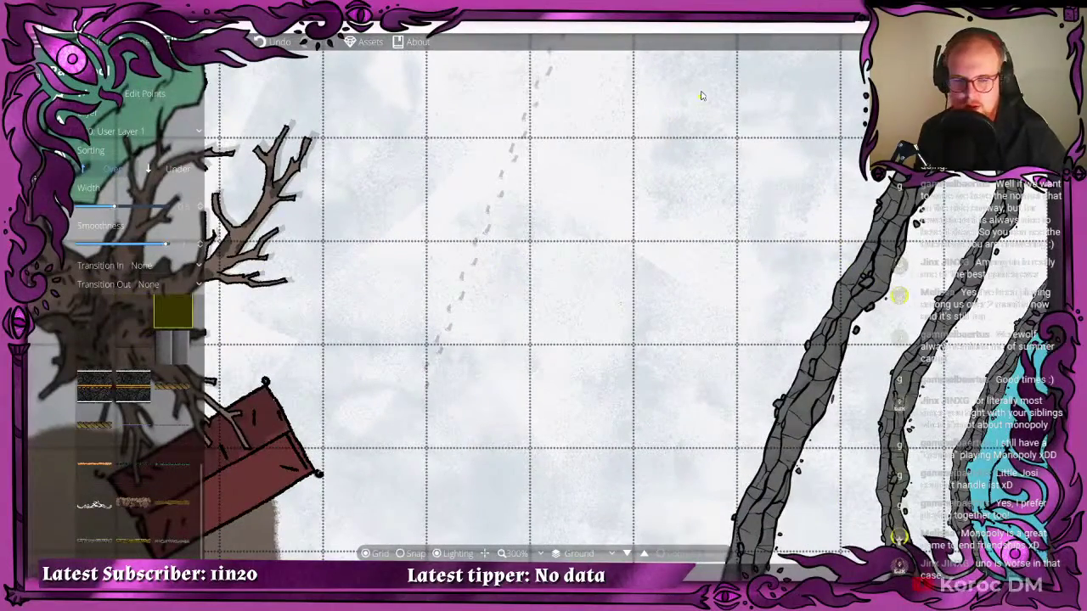
{"action": "left_click", "coordinate": [701, 91]}
{"action": "left_click", "coordinate": [550, 314]}
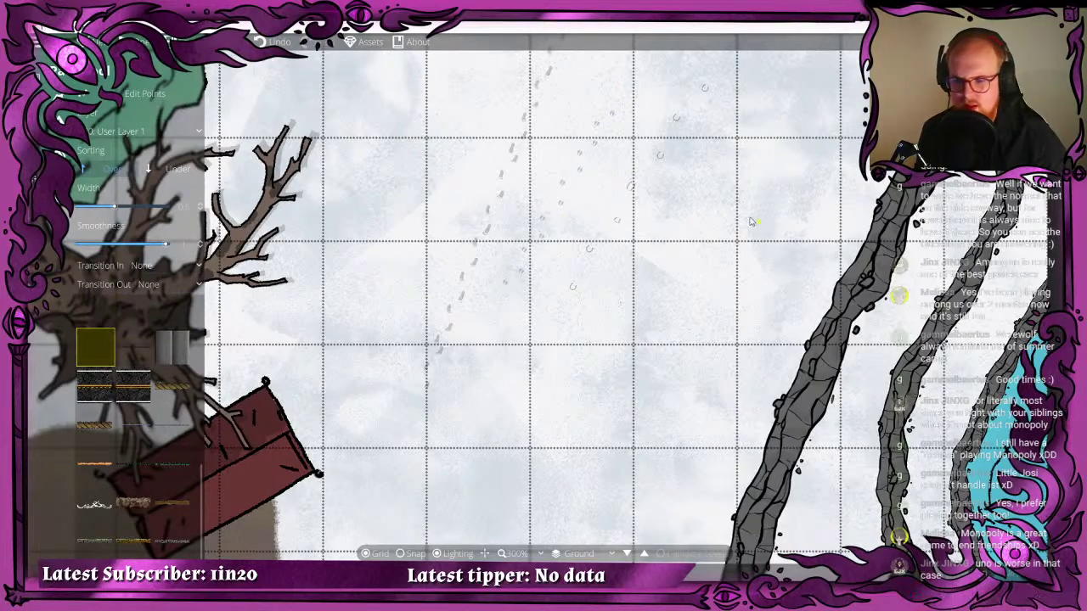
{"action": "scroll", "coordinate": [700, 280], "scroll_direction": "up", "scroll_amount": 5}
{"action": "scroll", "coordinate": [662, 266], "scroll_direction": "down", "scroll_amount": 6}
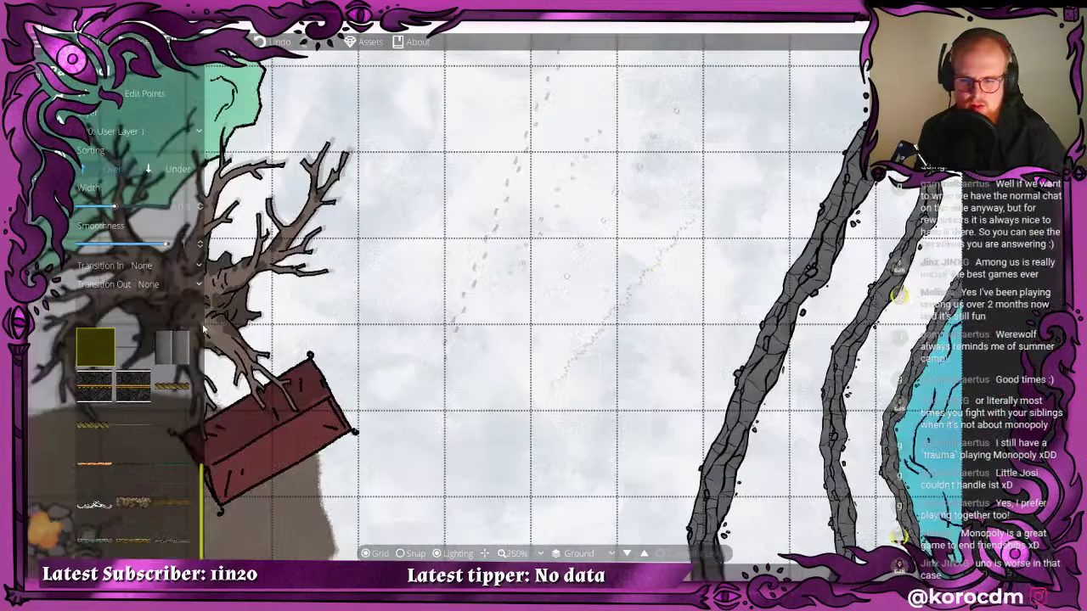
- Draw one more short trail with the shoeprint track style beside the other samples, and undo all the test trails
{"action": "scroll", "coordinate": [139, 346], "scroll_direction": "up", "scroll_amount": 3}
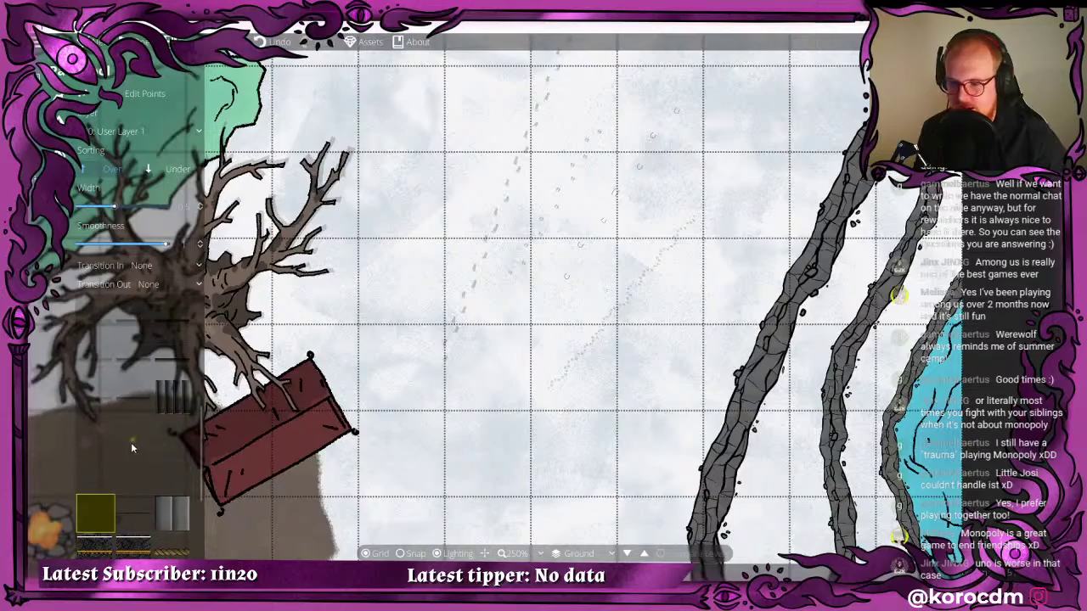
{"action": "scroll", "coordinate": [591, 230], "scroll_direction": "up", "scroll_amount": 3}
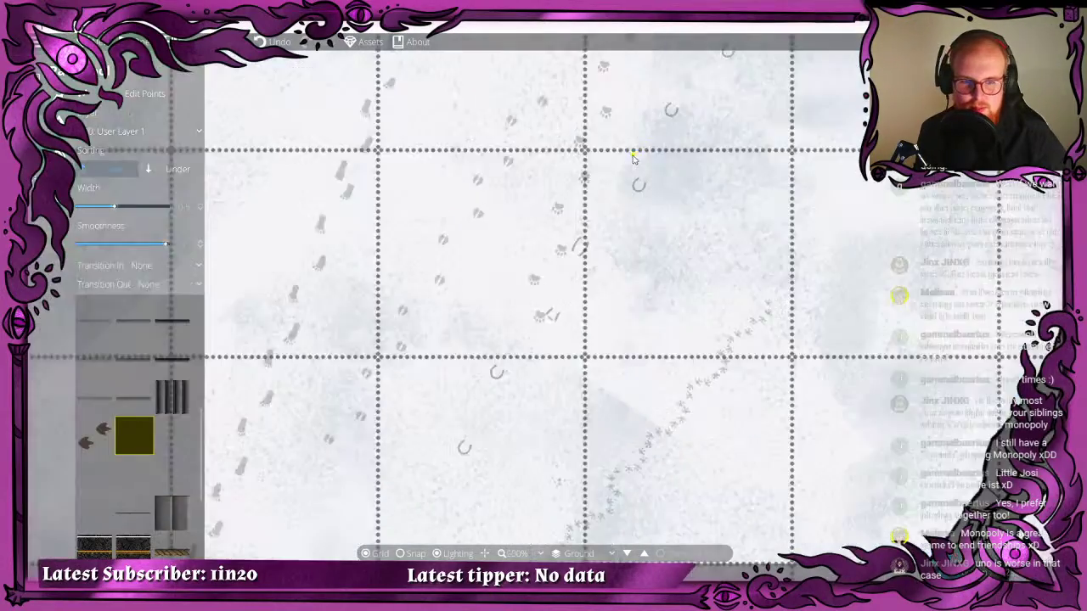
{"action": "scroll", "coordinate": [591, 229], "scroll_direction": "down", "scroll_amount": 2}
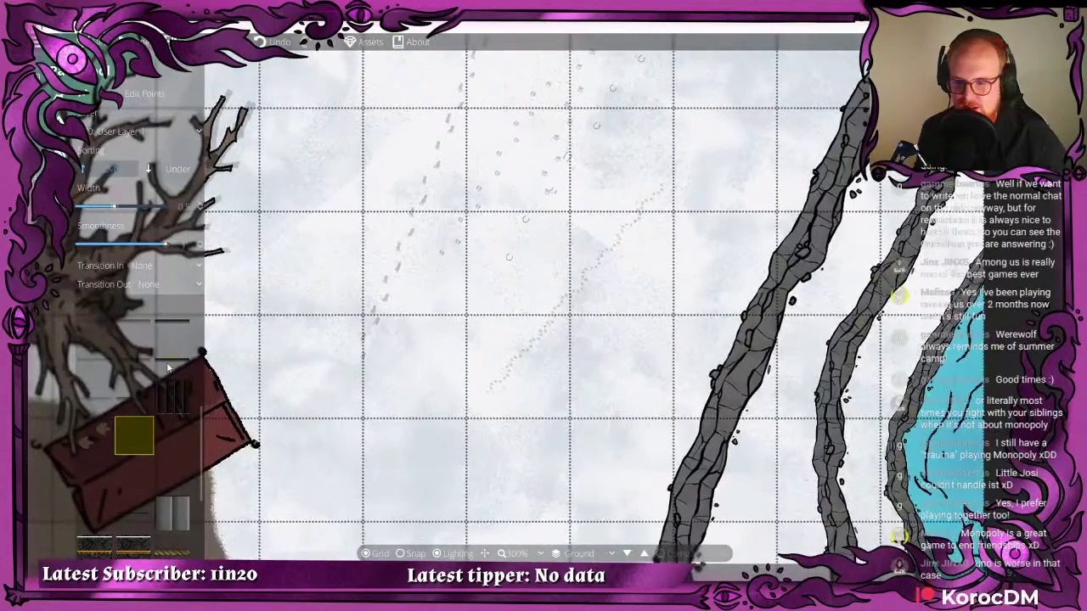
{"action": "left_click", "coordinate": [181, 433]}
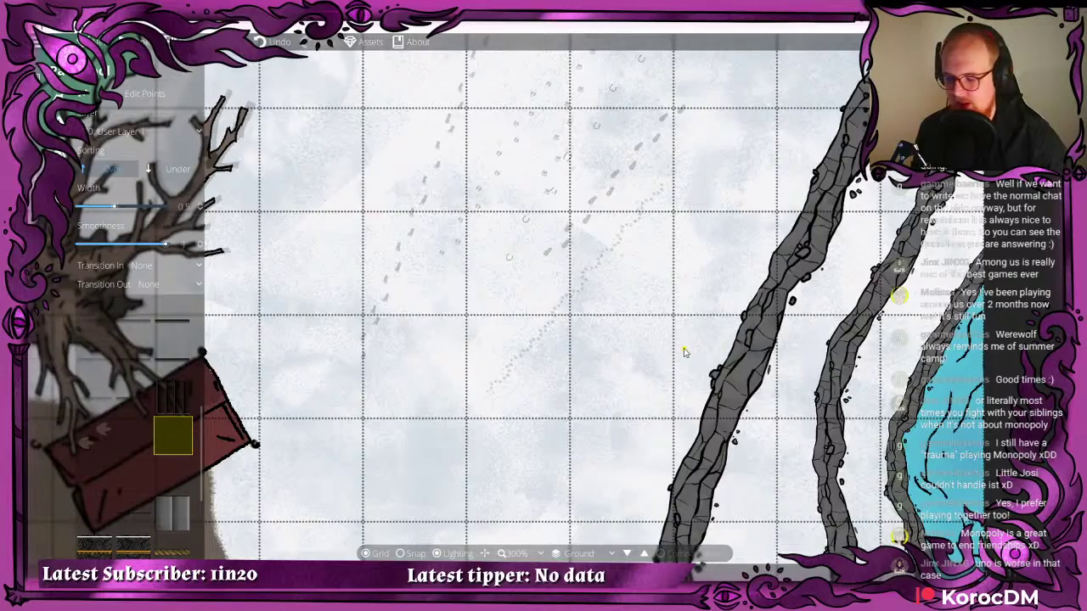
{"action": "key", "text": "ctrl+z"}
{"action": "key", "text": "ctrl+z"}
{"action": "key", "text": "ctrl+z"}
{"action": "left_click_drag", "start_coordinate": [486, 385], "coordinate": [668, 181]}
{"action": "scroll", "coordinate": [619, 196], "scroll_direction": "down", "scroll_amount": 1}
{"action": "left_click_drag", "start_coordinate": [592, 216], "coordinate": [558, 302]}
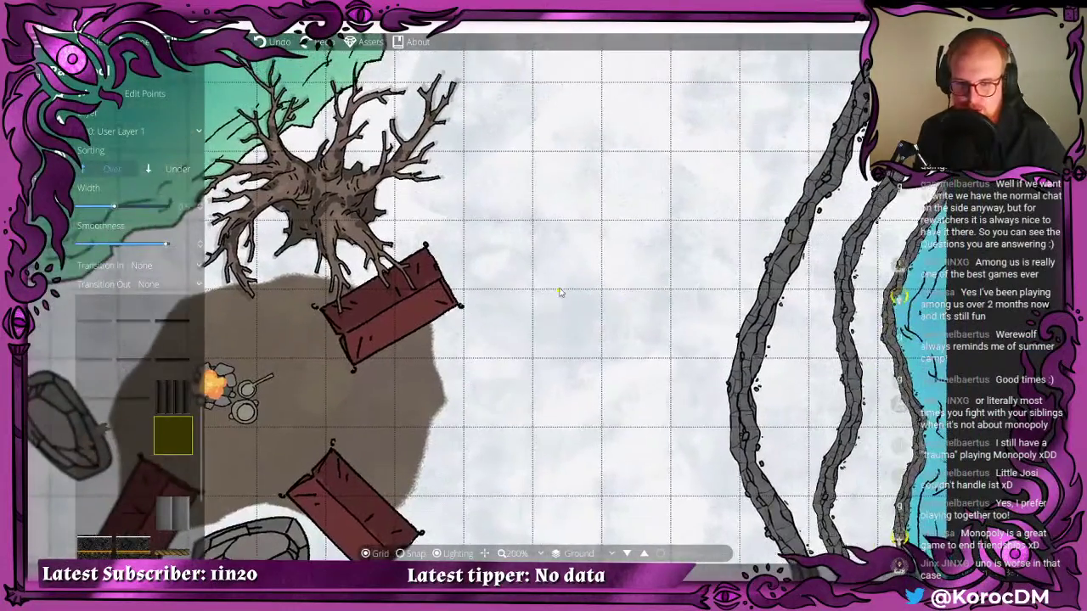
- Draw a footprint trail of width 0.5 curving from the map's upper edge to the dirt patch beside the tent under the tree
{"action": "scroll", "coordinate": [560, 289], "scroll_direction": "down", "scroll_amount": 1}
{"action": "scroll", "coordinate": [618, 259], "scroll_direction": "down", "scroll_amount": 1}
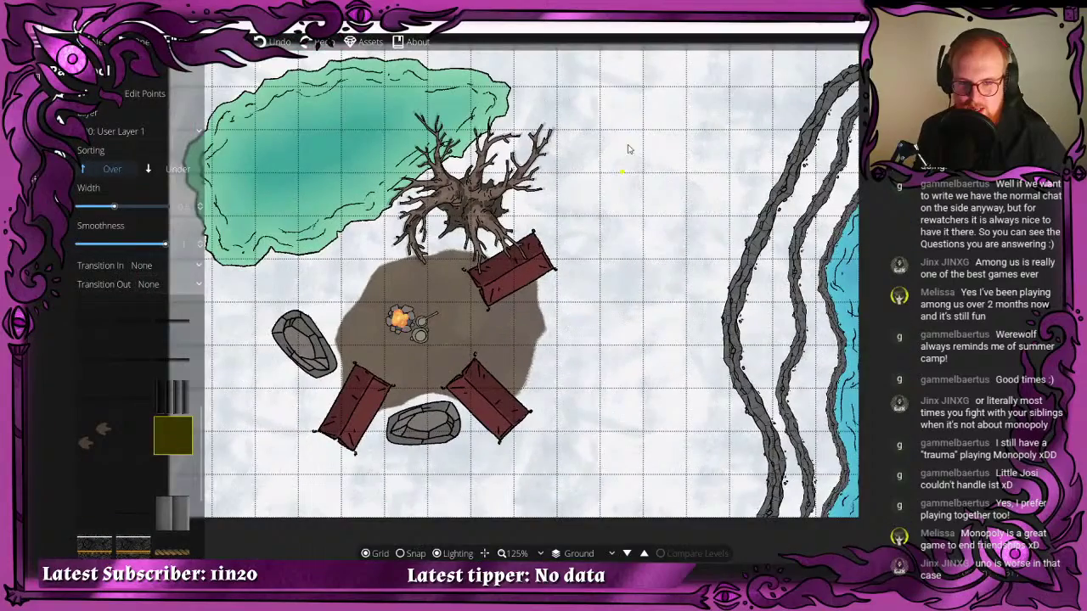
{"action": "left_click_drag", "start_coordinate": [657, 50], "coordinate": [605, 108]}
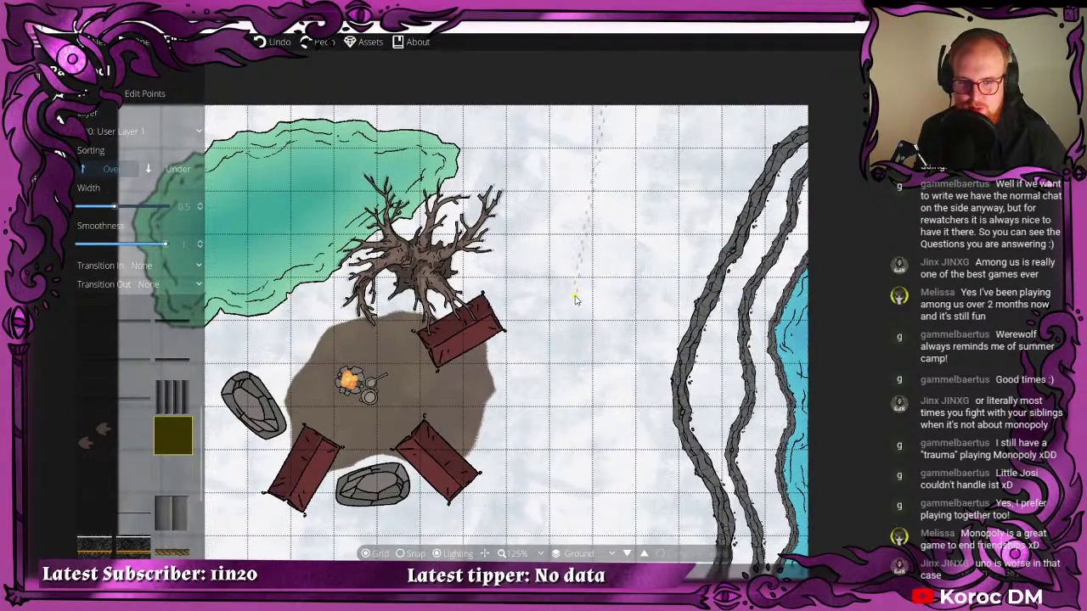
{"action": "left_click_drag", "start_coordinate": [533, 337], "coordinate": [561, 236]}
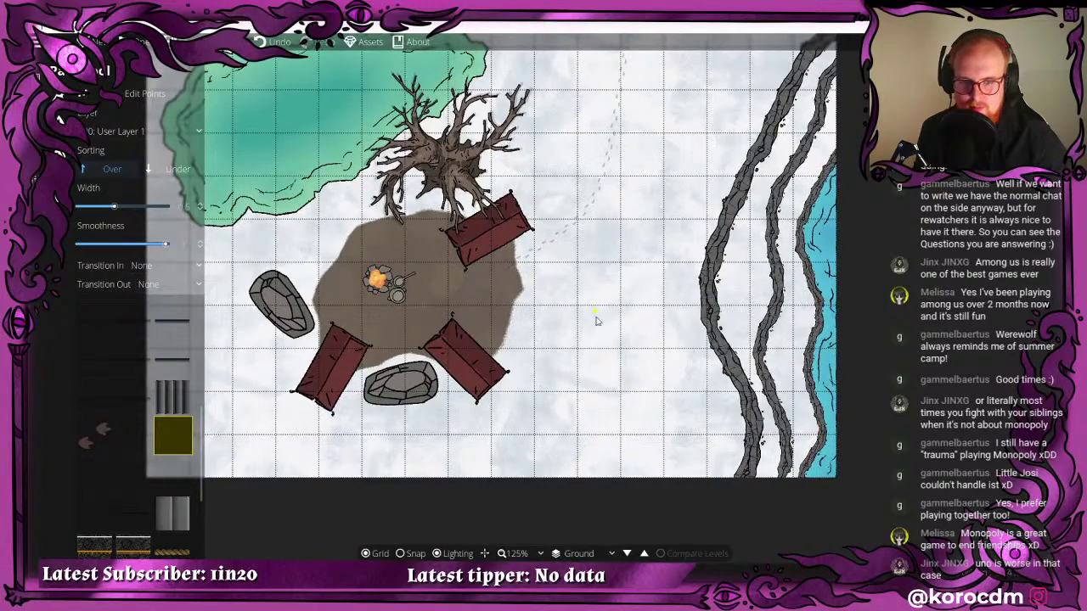
- Set the path width to 1 and draw a second trail from the upper edge, bending near the cliffs, to the dirt patch
{"action": "scroll", "coordinate": [567, 212], "scroll_direction": "up", "scroll_amount": 3}
{"action": "scroll", "coordinate": [556, 235], "scroll_direction": "down", "scroll_amount": 2}
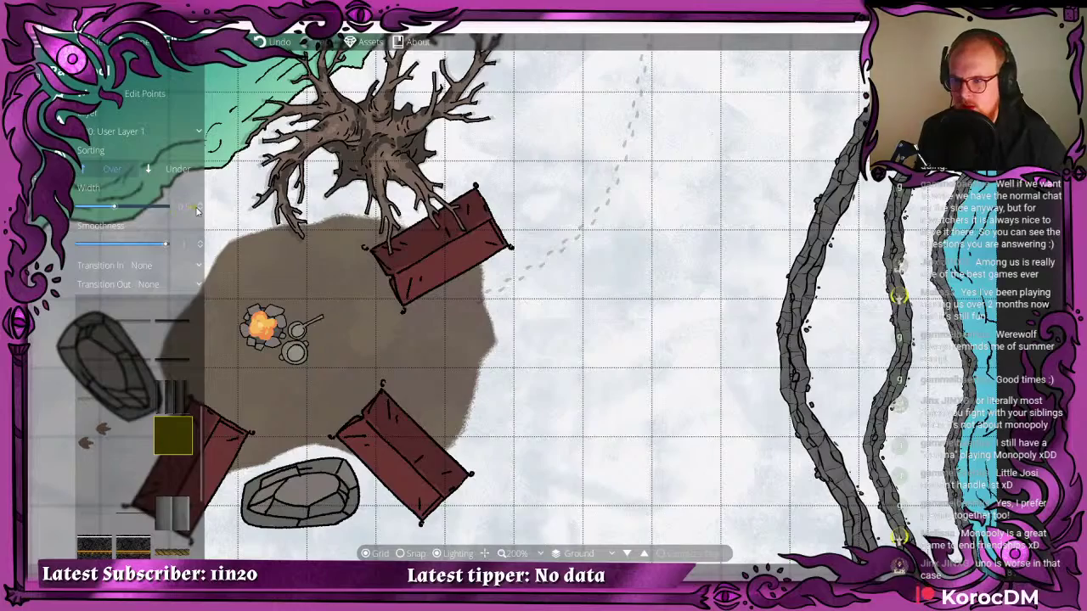
{"action": "left_click_drag", "start_coordinate": [195, 210], "coordinate": [169, 211]}
{"action": "type", "text": "1"}
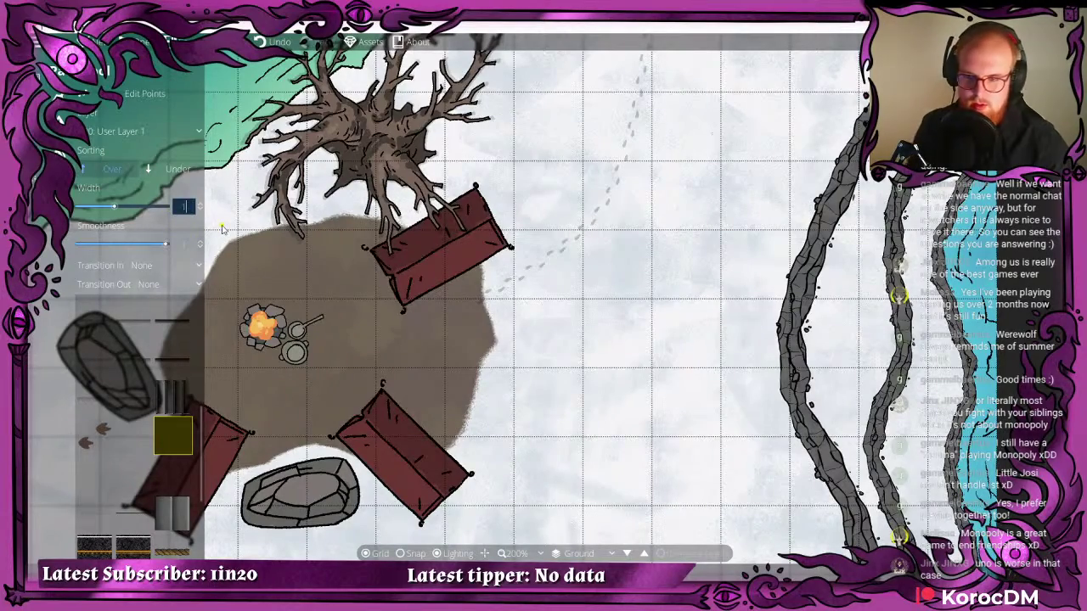
{"action": "key", "text": "Return"}
{"action": "scroll", "coordinate": [626, 219], "scroll_direction": "down", "scroll_amount": 2}
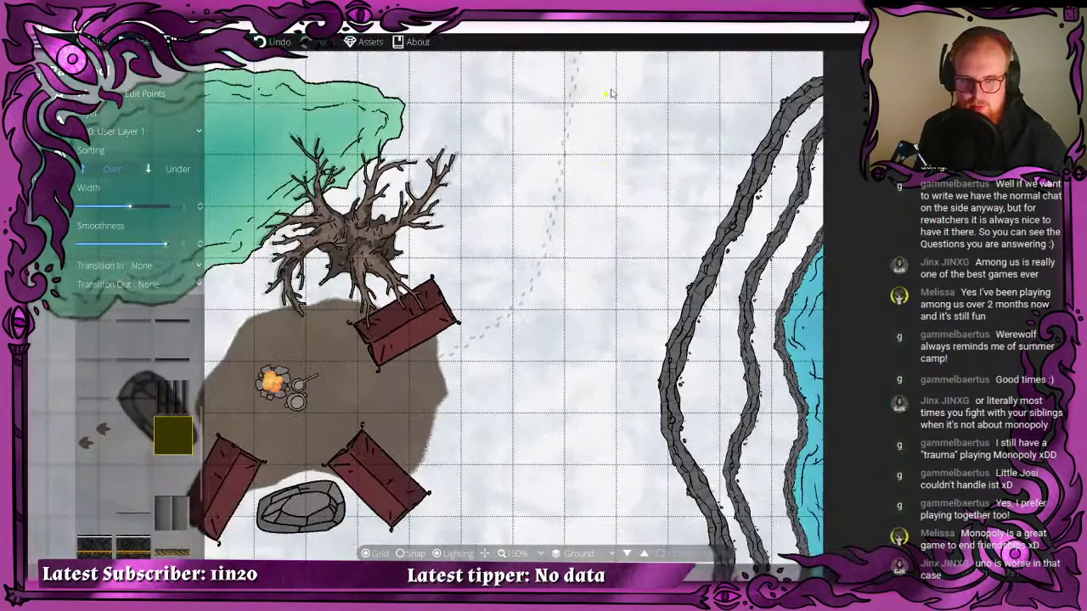
{"action": "mouse_move", "coordinate": [603, 78]}
{"action": "left_mouse_down"}
{"action": "mouse_move", "coordinate": [656, 331]}
{"action": "mouse_move", "coordinate": [679, 189]}
{"action": "mouse_move", "coordinate": [677, 214]}
{"action": "left_mouse_up"}
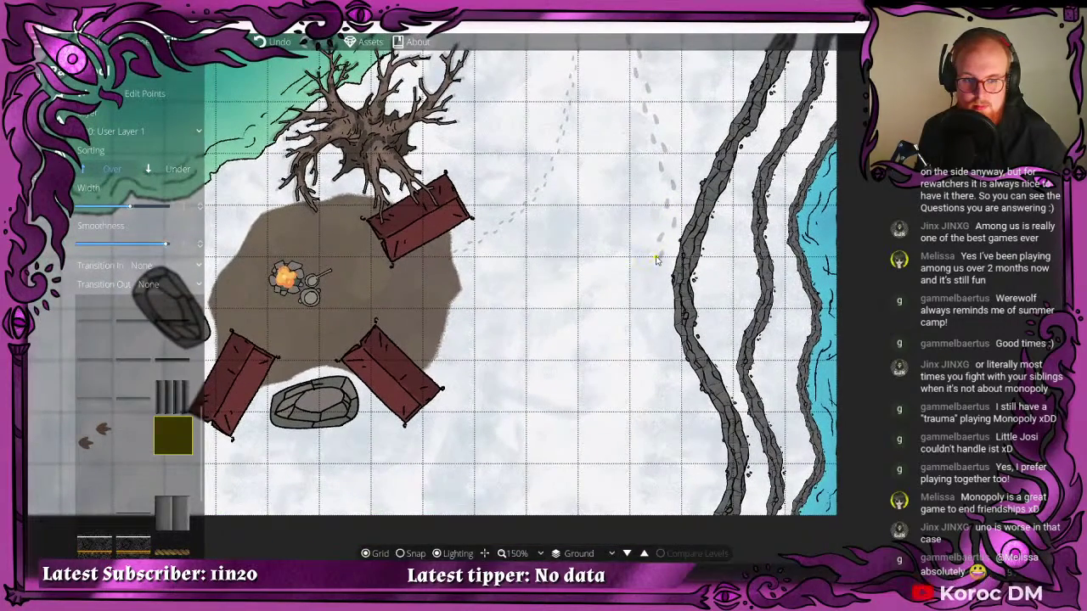
{"action": "mouse_move", "coordinate": [649, 248]}
{"action": "left_mouse_down"}
{"action": "mouse_move", "coordinate": [494, 314]}
{"action": "mouse_move", "coordinate": [443, 306]}
{"action": "left_mouse_up"}
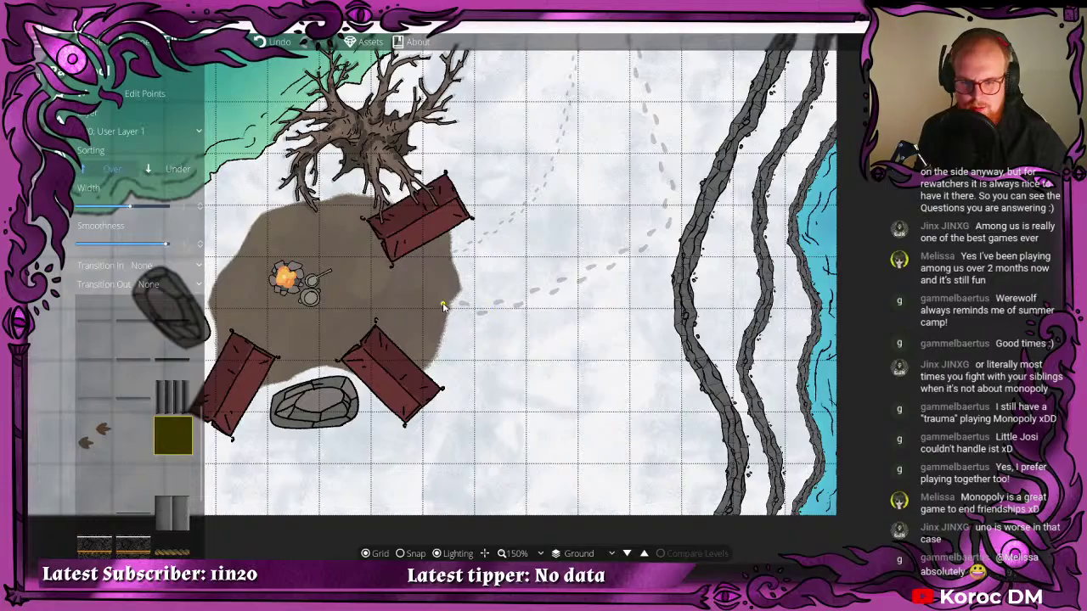
- Draw a third width 1 footprint trail from the upper edge between the other two trails to the dirt patch, undoing a start nearer the tree
{"action": "left_click_drag", "start_coordinate": [402, 412], "coordinate": [380, 552]}
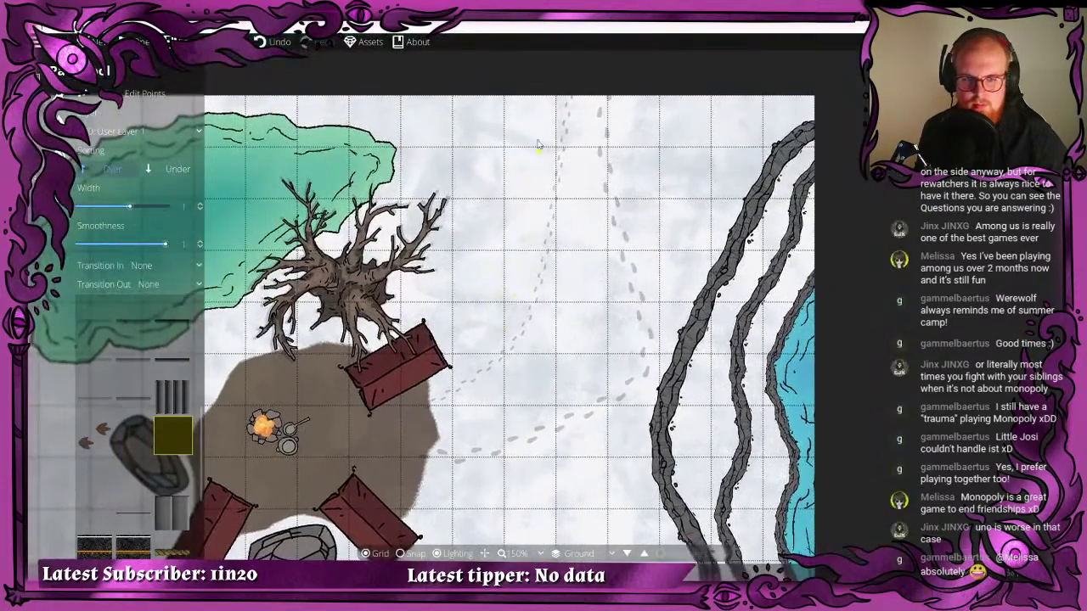
{"action": "left_click", "coordinate": [533, 97]}
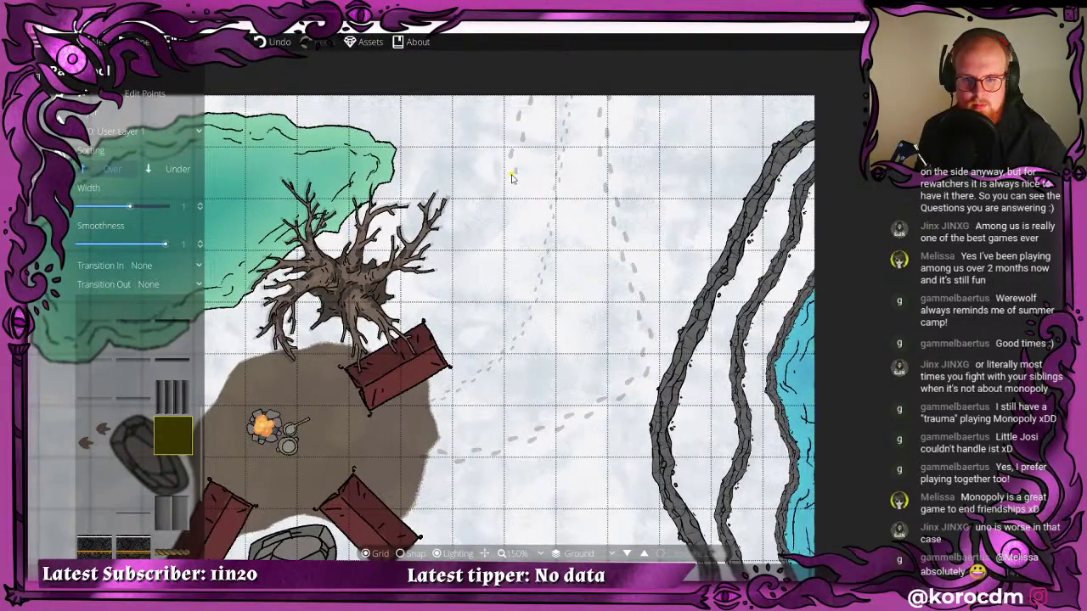
{"action": "key", "text": "ctrl+z"}
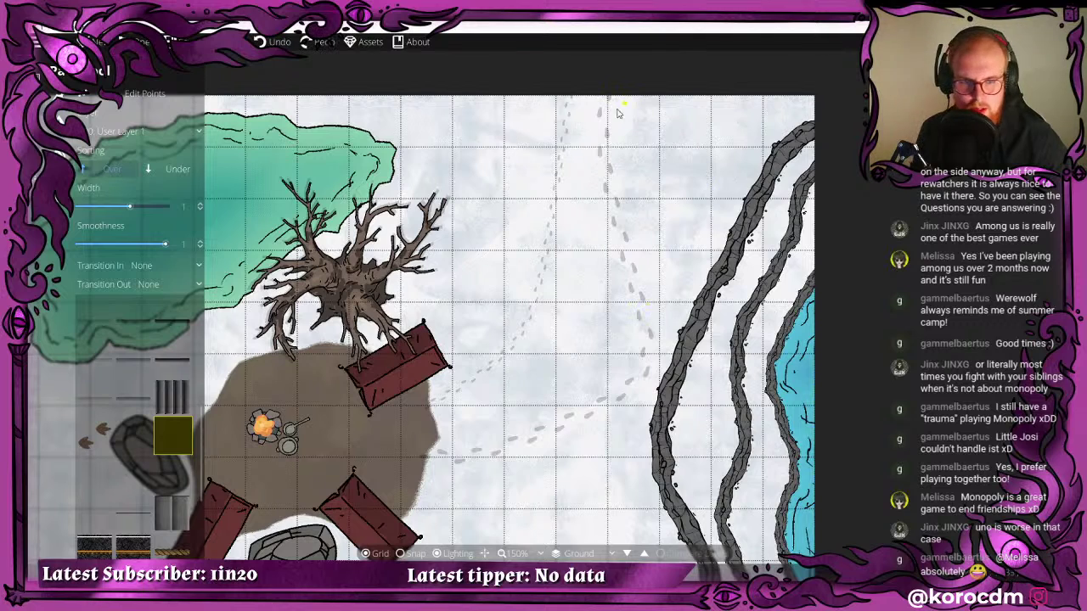
{"action": "mouse_move", "coordinate": [585, 102]}
{"action": "left_mouse_down"}
{"action": "mouse_move", "coordinate": [572, 355]}
{"action": "mouse_move", "coordinate": [495, 408]}
{"action": "mouse_move", "coordinate": [448, 423]}
{"action": "left_mouse_up"}
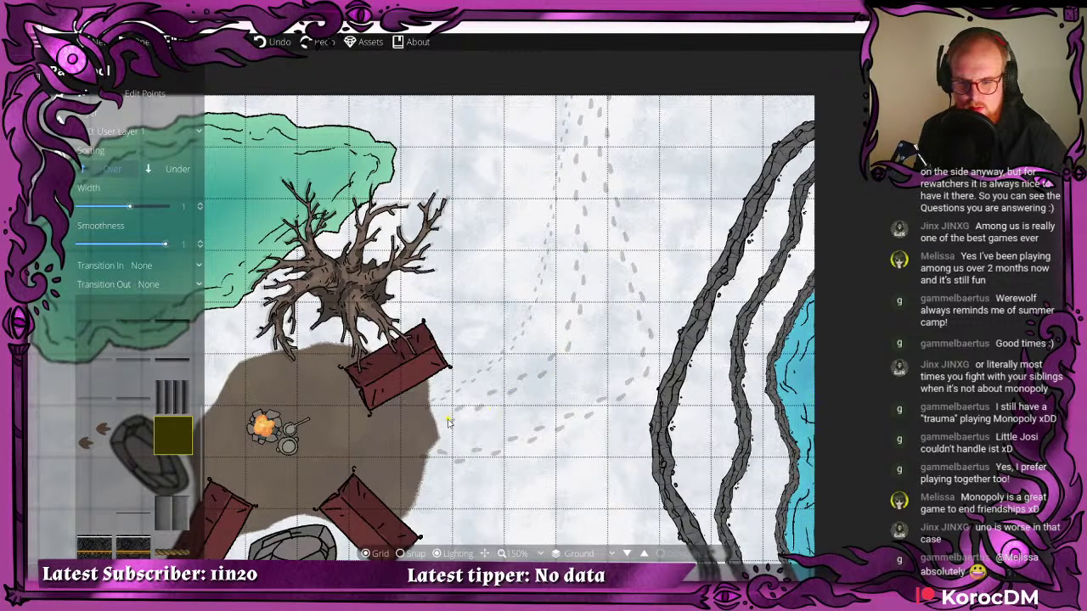
- Look over the whole map, checking the campsite, the lake, the snow and the footprint trails
{"action": "left_click_drag", "start_coordinate": [327, 439], "coordinate": [518, 213]}
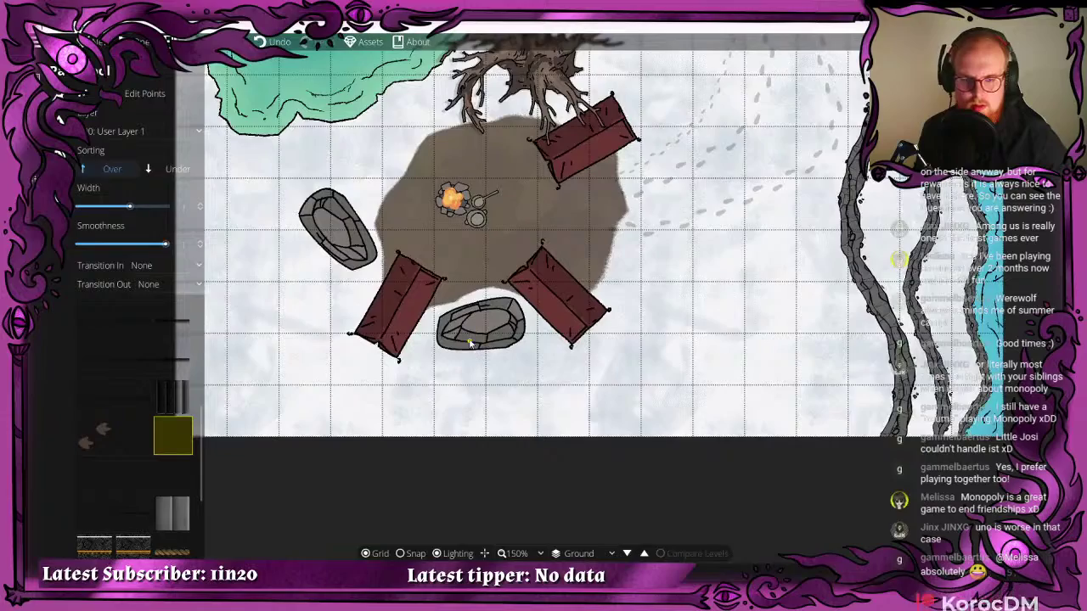
{"action": "left_click_drag", "start_coordinate": [436, 339], "coordinate": [277, 390]}
{"action": "scroll", "coordinate": [513, 270], "scroll_direction": "down", "scroll_amount": 1}
{"action": "scroll", "coordinate": [514, 270], "scroll_direction": "down", "scroll_amount": 1}
{"action": "left_click_drag", "start_coordinate": [540, 301], "coordinate": [562, 360]}
{"action": "scroll", "coordinate": [562, 360], "scroll_direction": "up", "scroll_amount": 1}
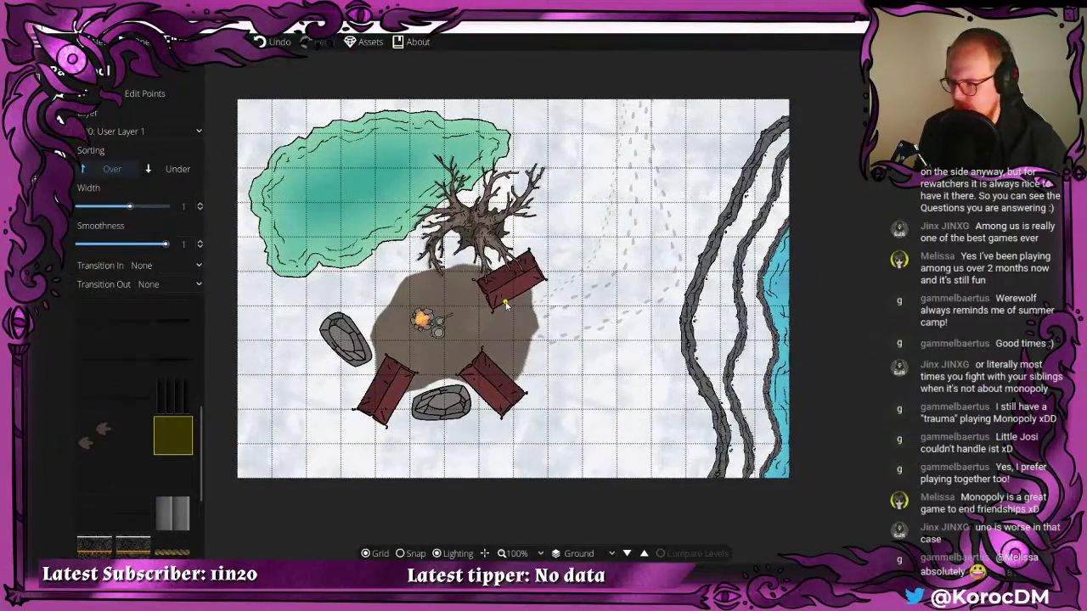
{"action": "scroll", "coordinate": [705, 129], "scroll_direction": "down", "scroll_amount": 3}
{"action": "scroll", "coordinate": [705, 129], "scroll_direction": "right", "scroll_amount": 1}
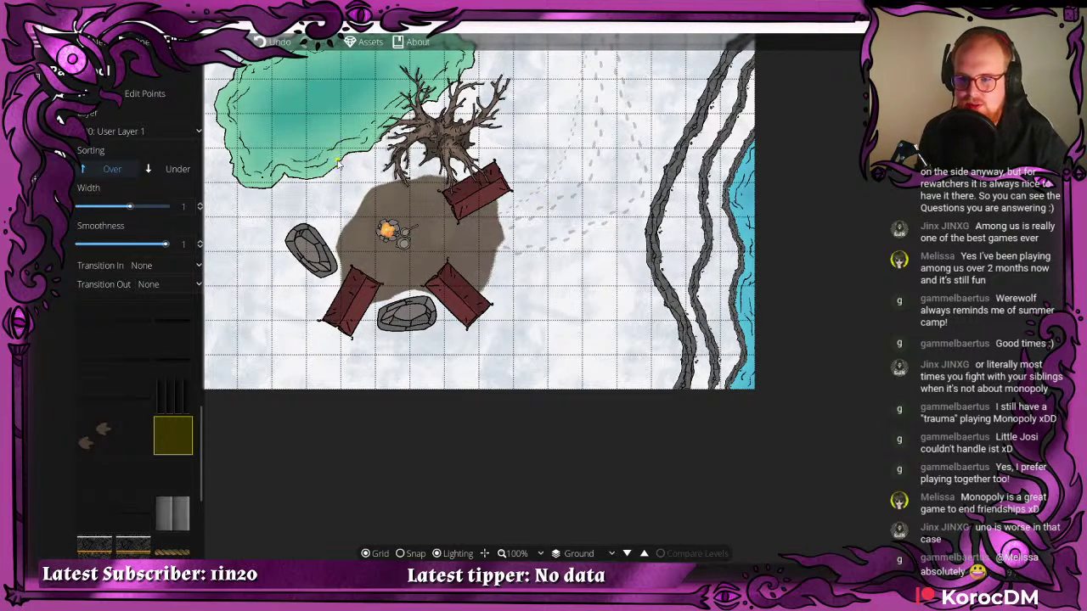
{"action": "left_click_drag", "start_coordinate": [314, 199], "coordinate": [434, 237]}
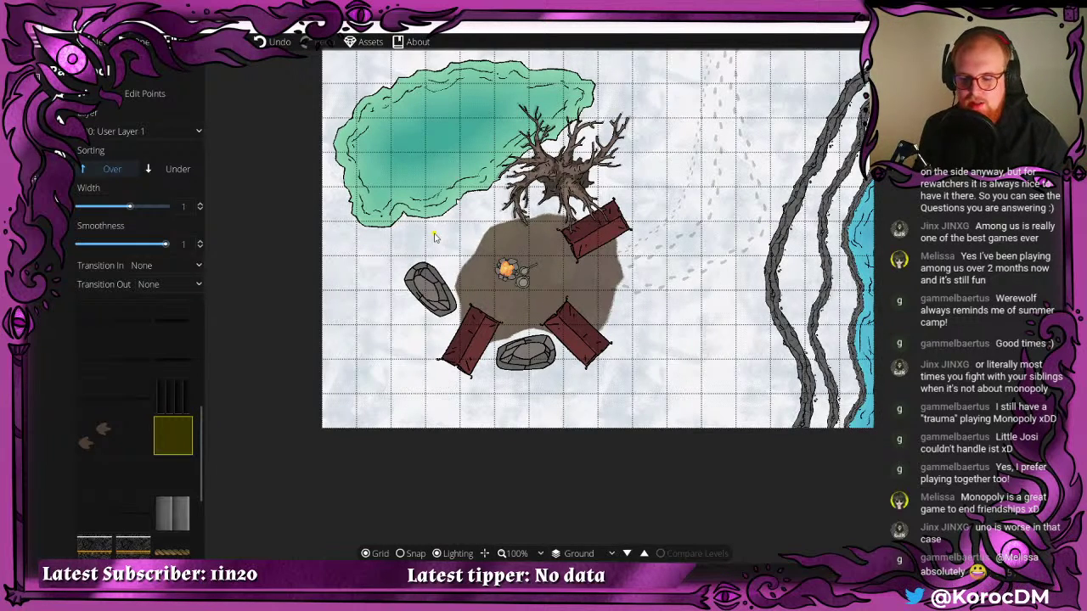
{"action": "left_click_drag", "start_coordinate": [445, 239], "coordinate": [284, 286]}
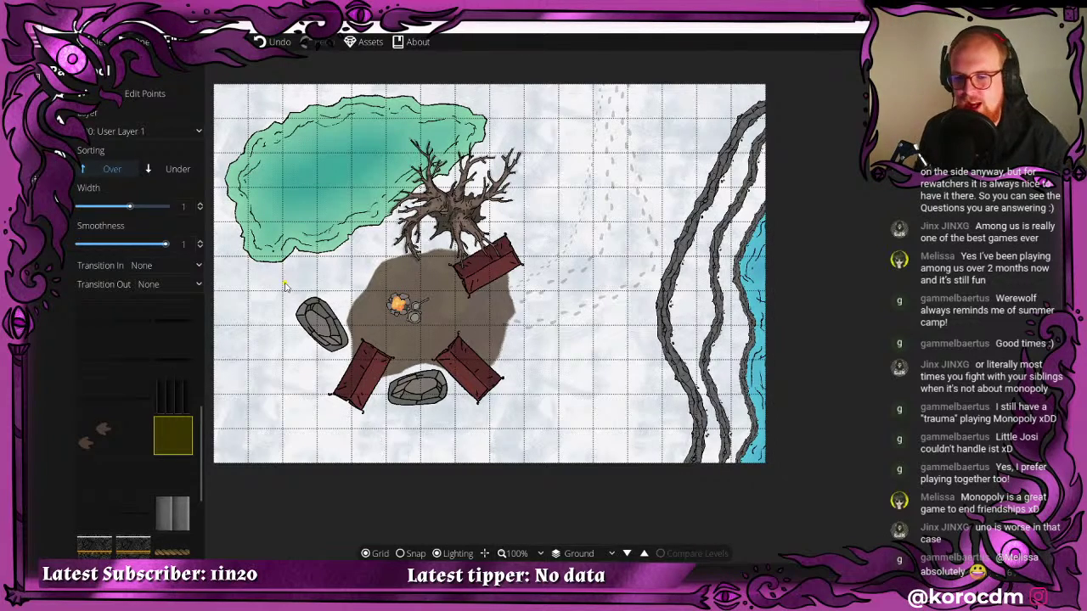
{"action": "left_click_drag", "start_coordinate": [358, 237], "coordinate": [463, 156]}
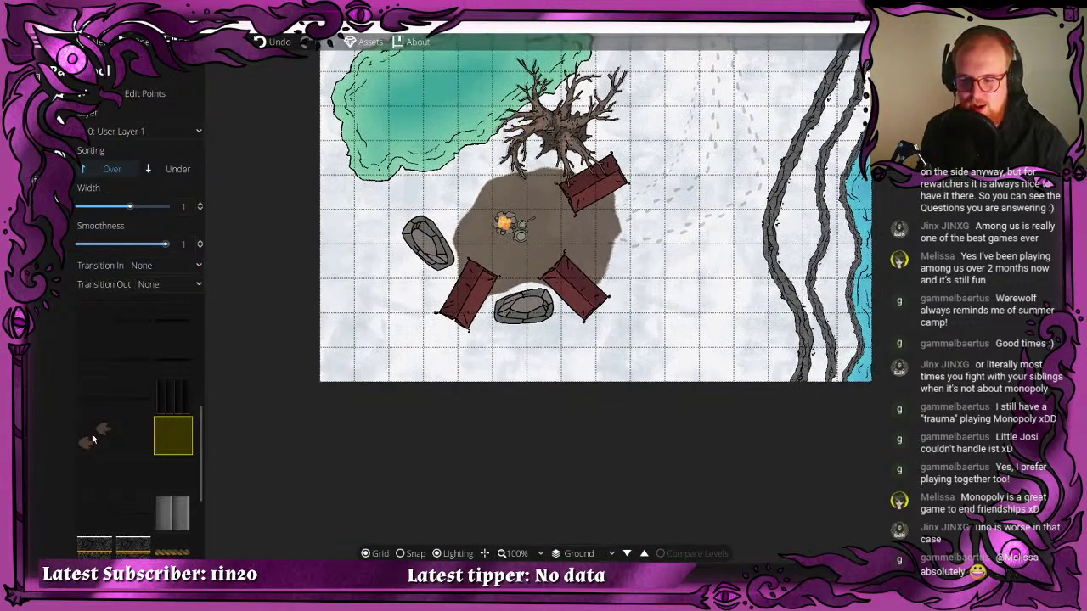
- Choose the white water-foam path style for the blue water beside the lowest cliff
{"action": "scroll", "coordinate": [109, 412], "scroll_direction": "down", "scroll_amount": 5}
{"action": "left_click_drag", "start_coordinate": [356, 277], "coordinate": [447, 203]}
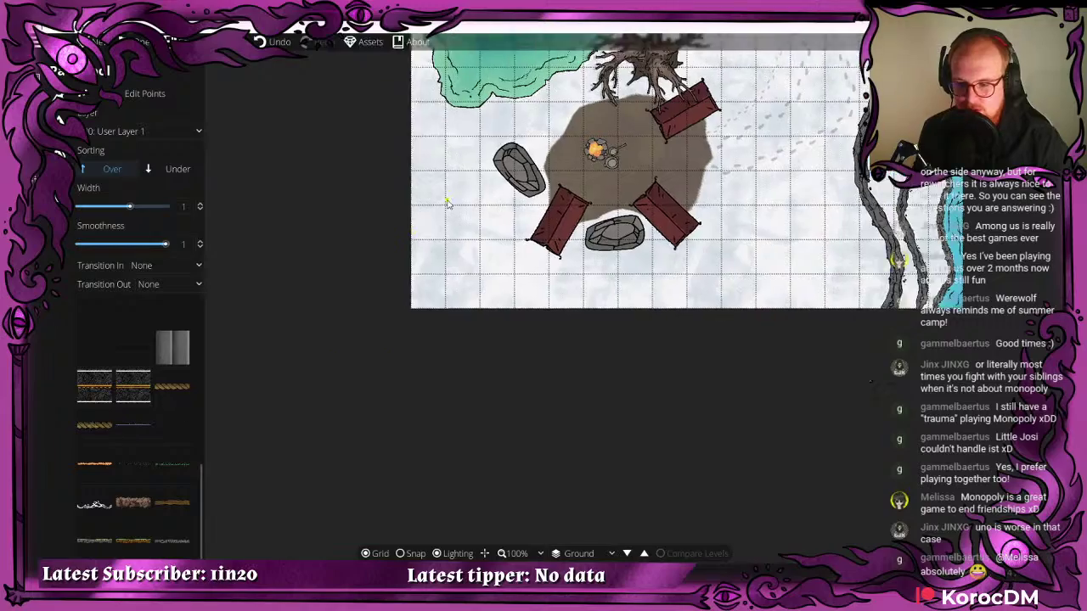
{"action": "left_click_drag", "start_coordinate": [543, 185], "coordinate": [357, 253]}
{"action": "left_click_drag", "start_coordinate": [523, 210], "coordinate": [285, 272]}
{"action": "scroll", "coordinate": [561, 275], "scroll_direction": "up", "scroll_amount": 3}
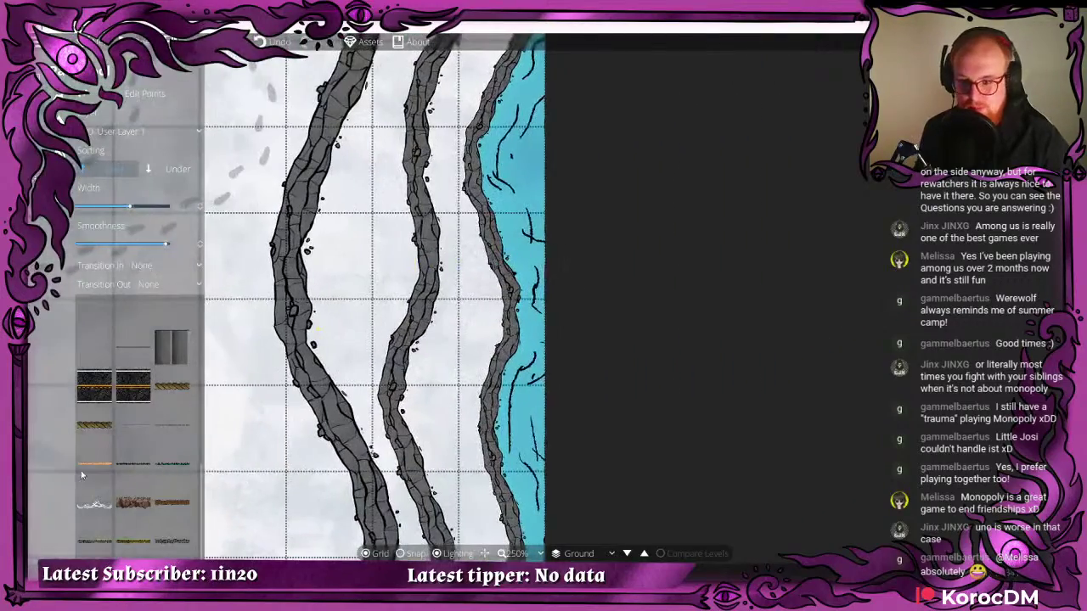
{"action": "left_click", "coordinate": [105, 497]}
{"action": "left_click_drag", "start_coordinate": [545, 136], "coordinate": [547, 223]}
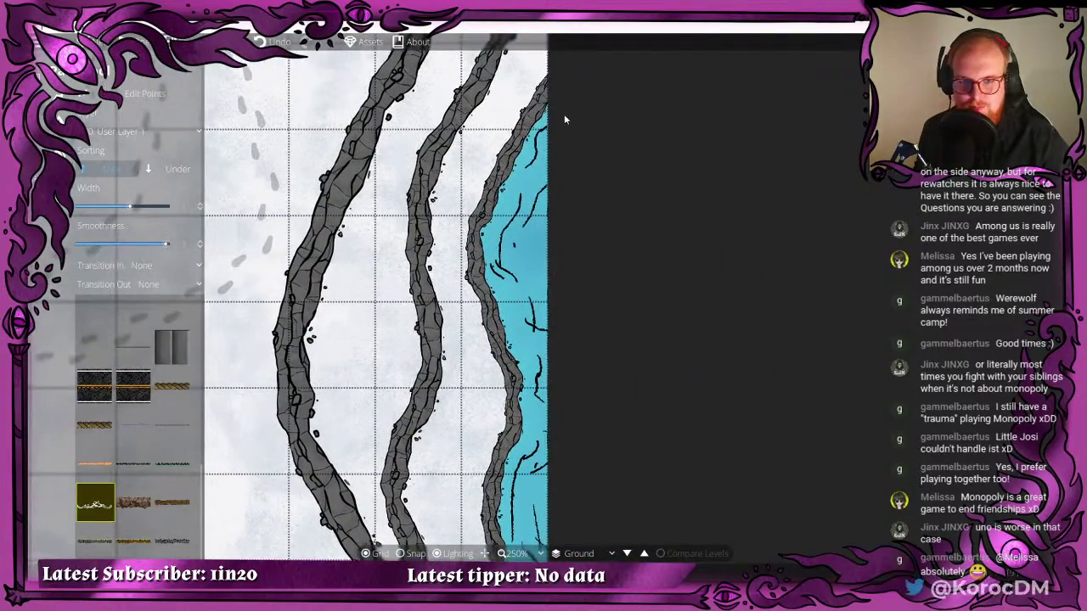
- Try the foam path at width 1 at the upper end of the blue water and undo it
{"action": "left_click", "coordinate": [543, 111]}
{"action": "left_click", "coordinate": [526, 174]}
{"action": "key", "text": "ctrl+z"}
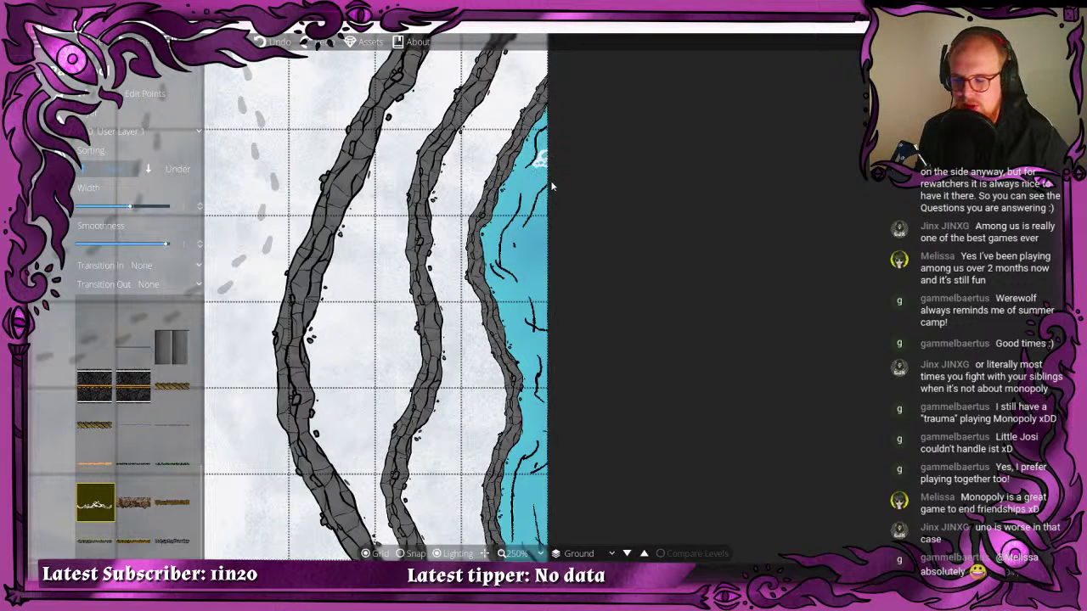
{"action": "key", "text": "ctrl+z"}
{"action": "key", "text": "ctrl+z"}
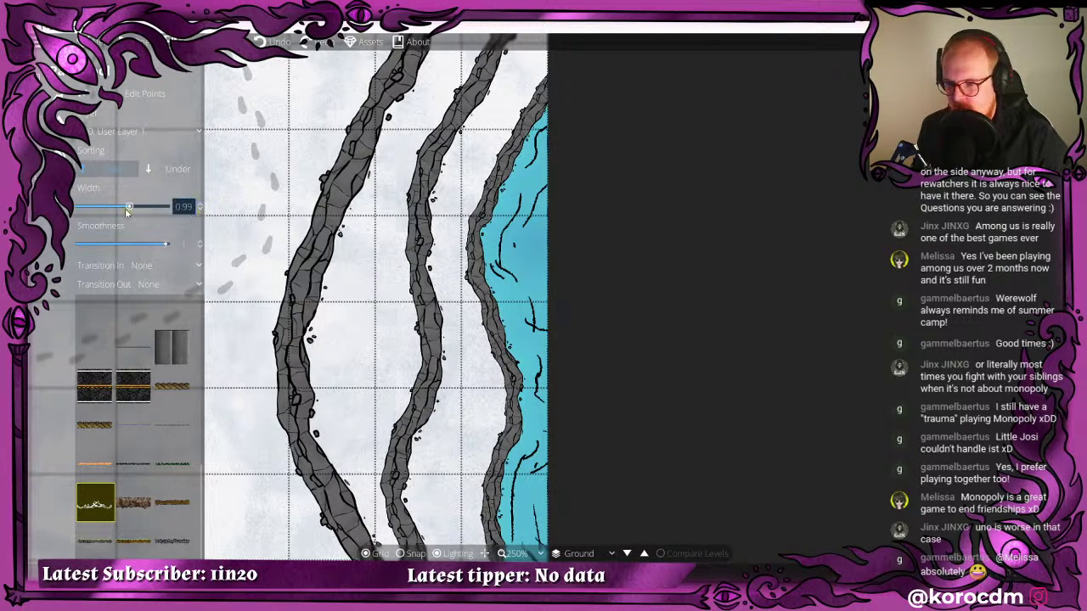
- Set the path width to 0.5 and draw foam along the blue water's shoreline beside the cliff, down to the map's lower edge
{"action": "type", "text": "0"}
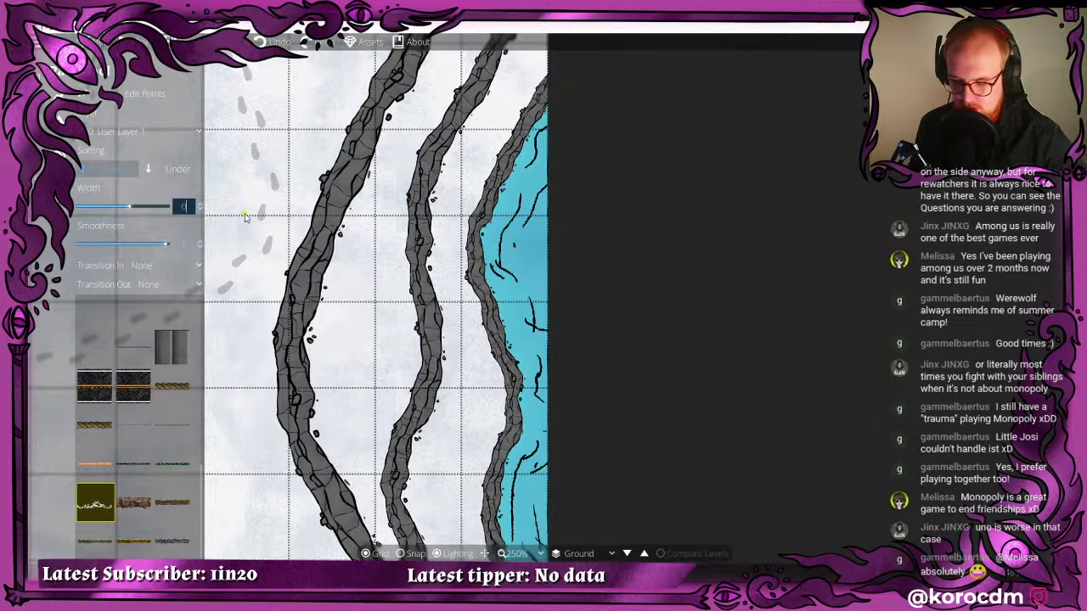
{"action": "type", "text": ".5"}
{"action": "key", "text": "Return"}
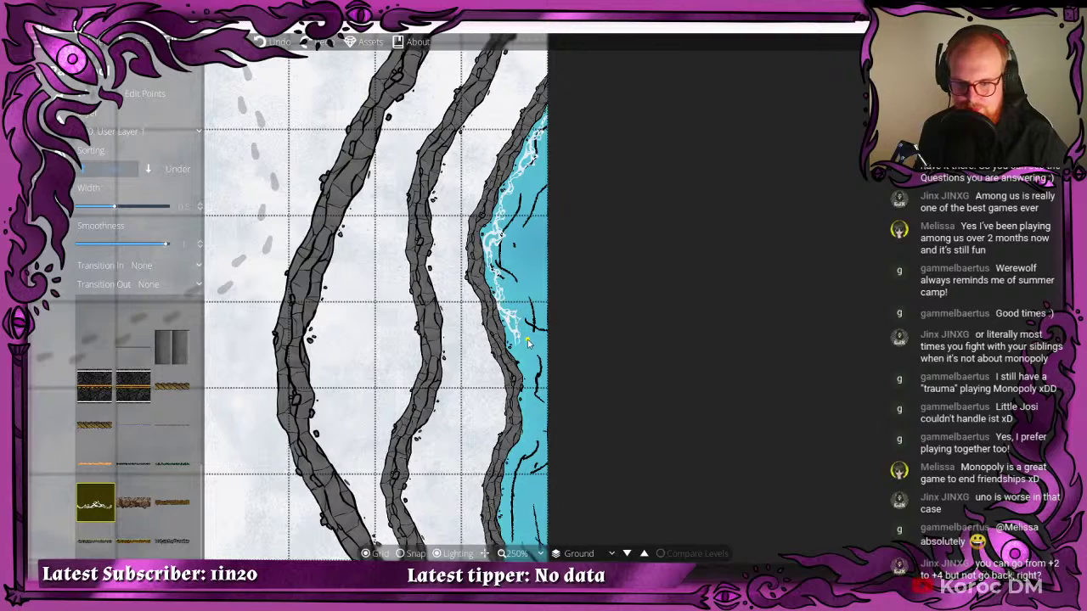
{"action": "left_click_drag", "start_coordinate": [509, 338], "coordinate": [522, 214]}
{"action": "mouse_move", "coordinate": [558, 283]}
{"action": "left_mouse_down"}
{"action": "mouse_move", "coordinate": [549, 244]}
{"action": "mouse_move", "coordinate": [529, 327]}
{"action": "mouse_move", "coordinate": [546, 357]}
{"action": "mouse_move", "coordinate": [559, 246]}
{"action": "left_mouse_up"}
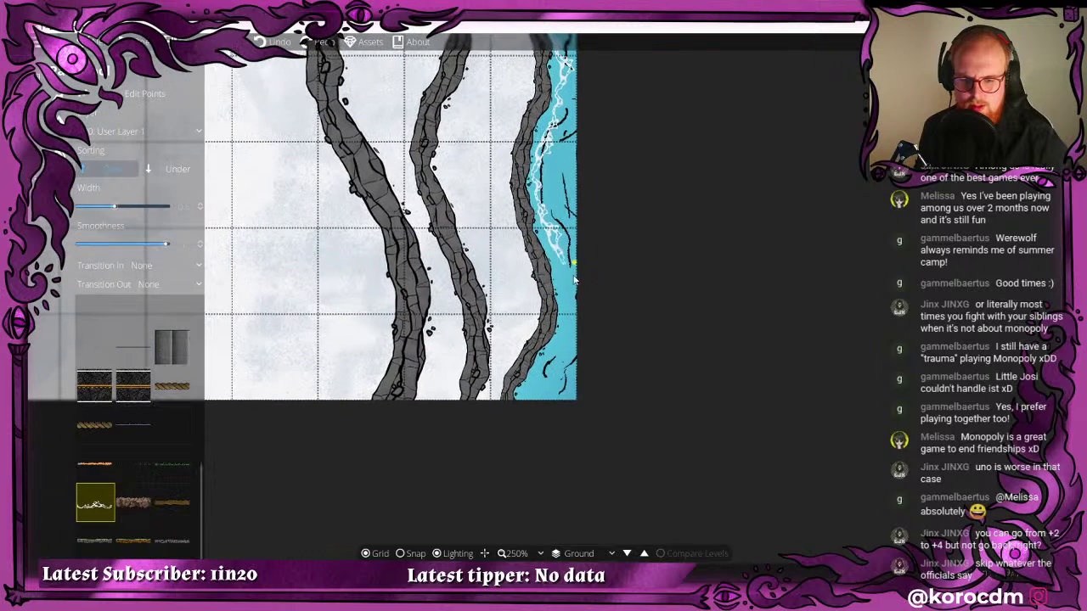
{"action": "mouse_move", "coordinate": [575, 307]}
{"action": "left_mouse_down"}
{"action": "mouse_move", "coordinate": [571, 275]}
{"action": "mouse_move", "coordinate": [562, 365]}
{"action": "mouse_move", "coordinate": [529, 407]}
{"action": "left_mouse_up"}
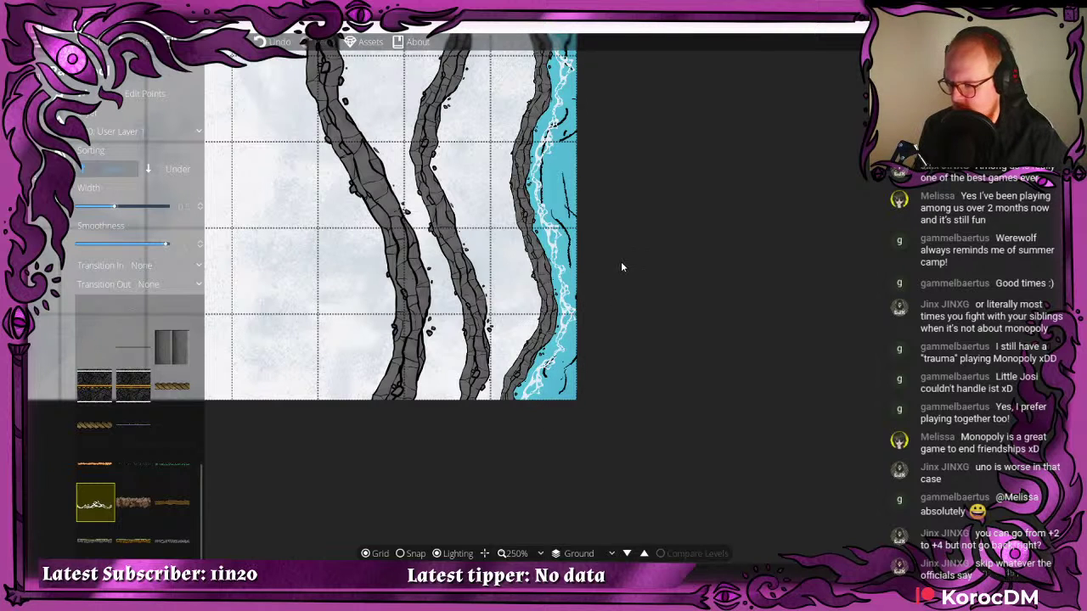
- Turn on point editing and reposition the foam path's points along the lower stretch of the blue water's shoreline
{"action": "scroll", "coordinate": [516, 223], "scroll_direction": "up", "scroll_amount": 5}
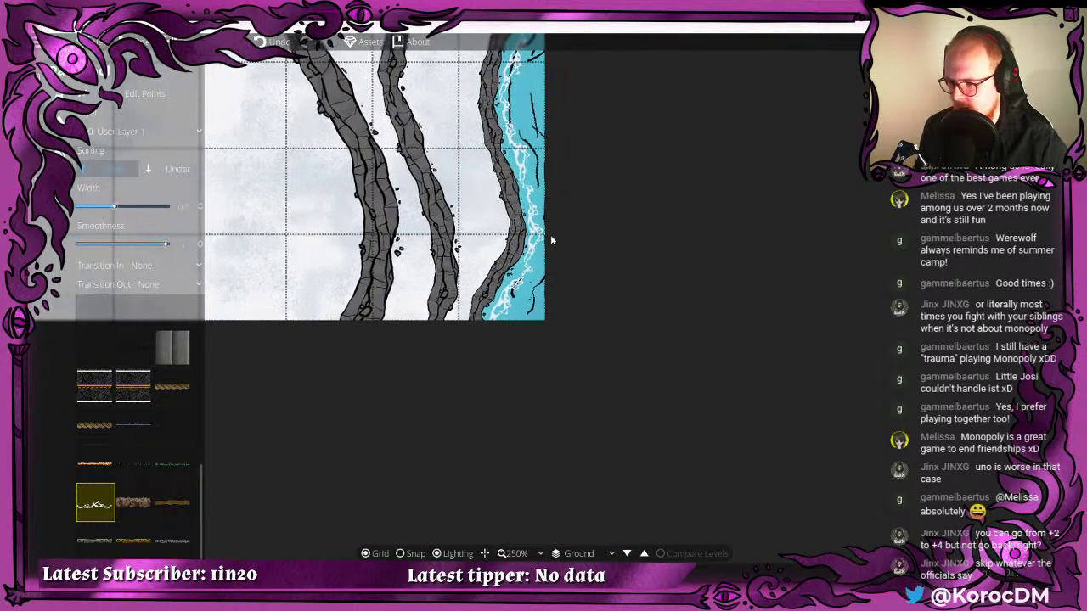
{"action": "left_click_drag", "start_coordinate": [440, 291], "coordinate": [437, 211]}
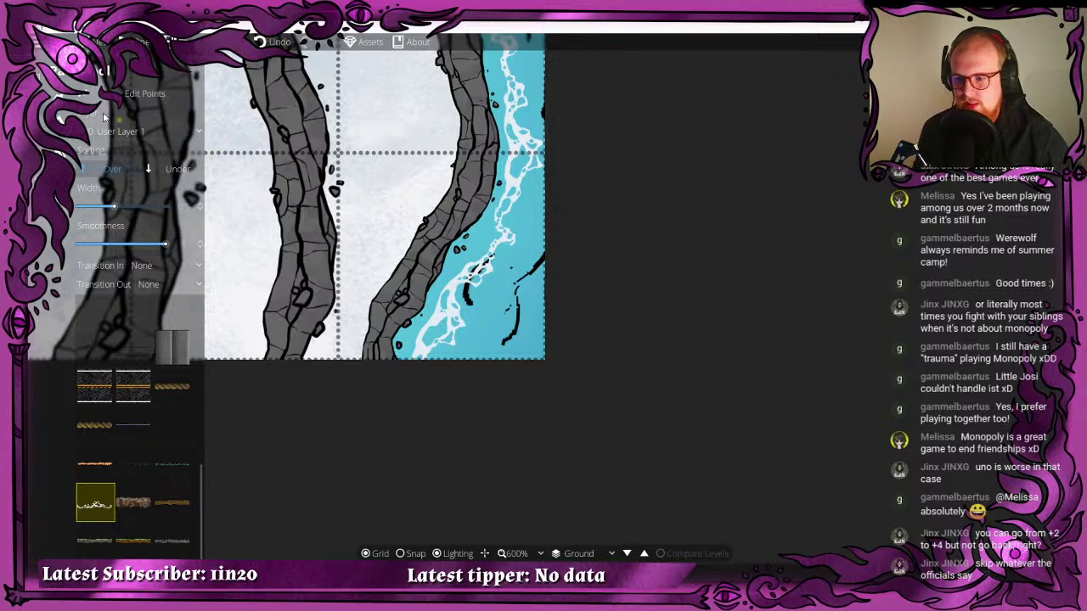
{"action": "left_click", "coordinate": [128, 93]}
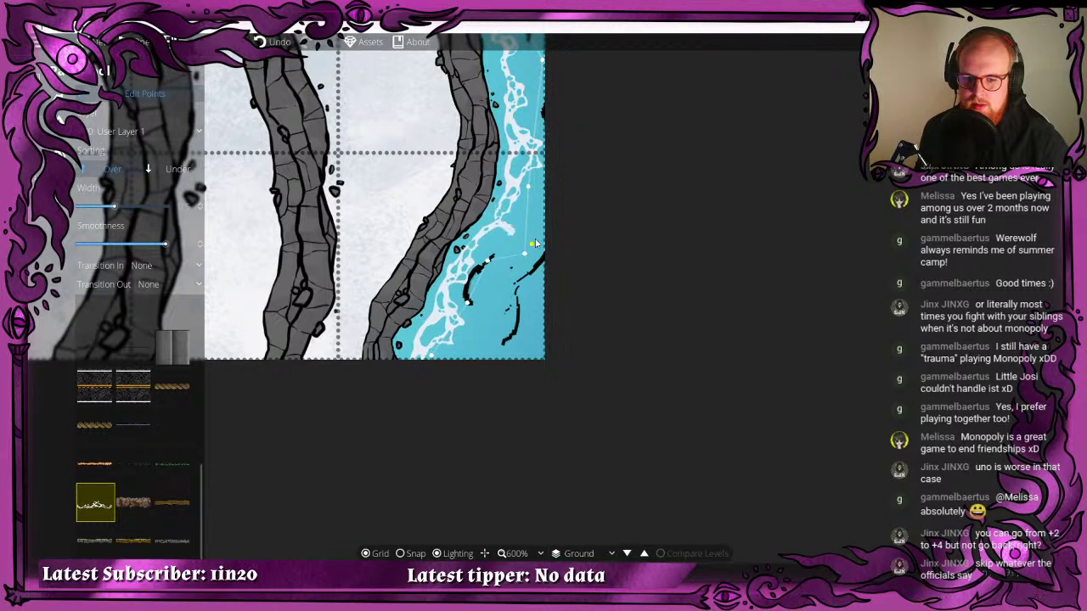
{"action": "left_click_drag", "start_coordinate": [548, 246], "coordinate": [566, 324]}
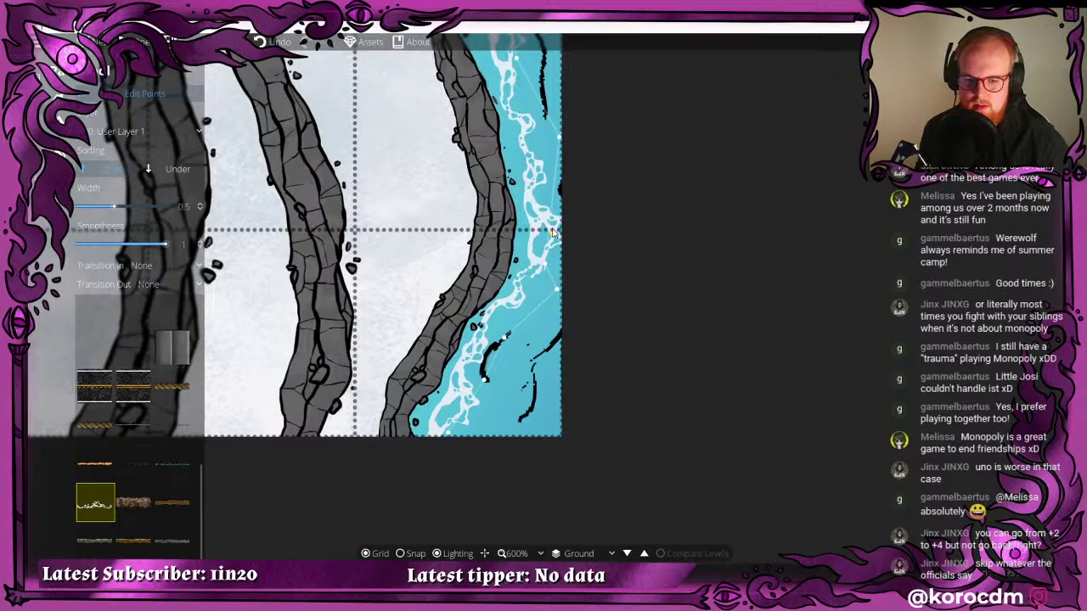
{"action": "left_click_drag", "start_coordinate": [555, 193], "coordinate": [560, 361]}
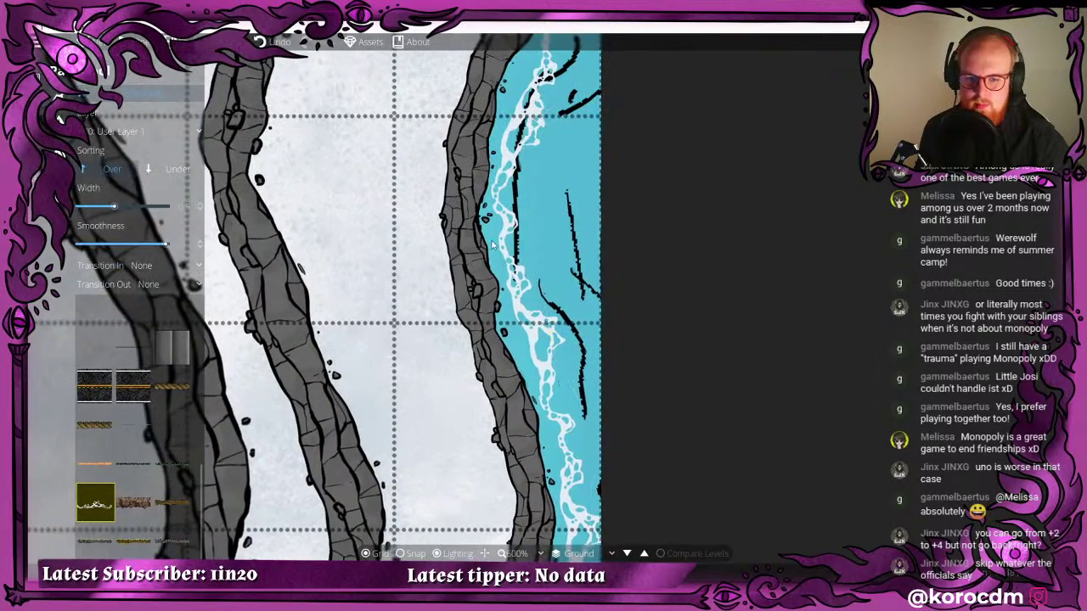
{"action": "left_click_drag", "start_coordinate": [545, 125], "coordinate": [519, 246]}
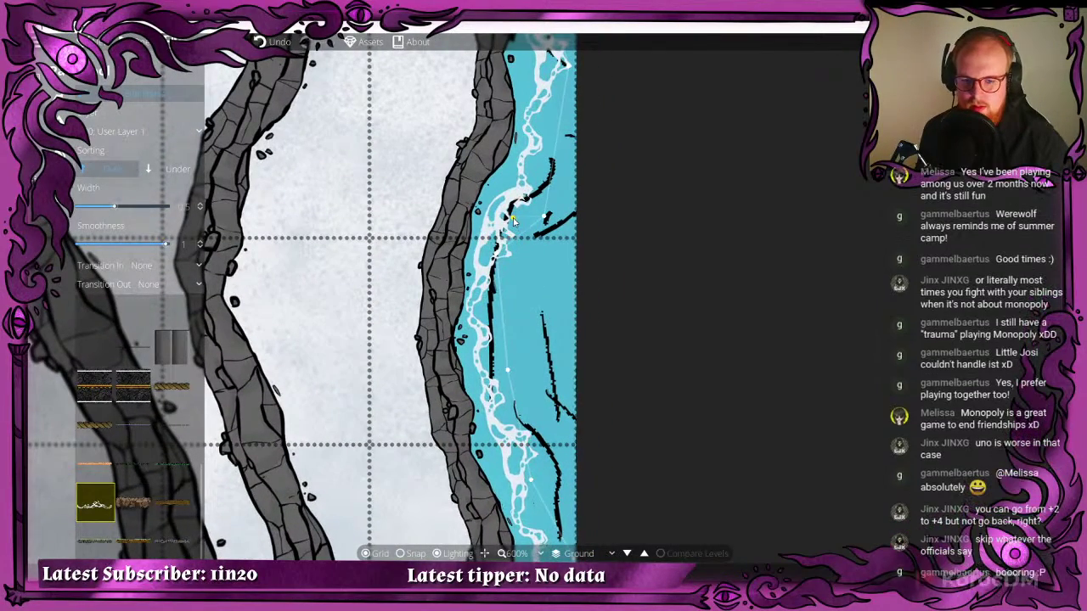
{"action": "left_click_drag", "start_coordinate": [553, 182], "coordinate": [557, 158]}
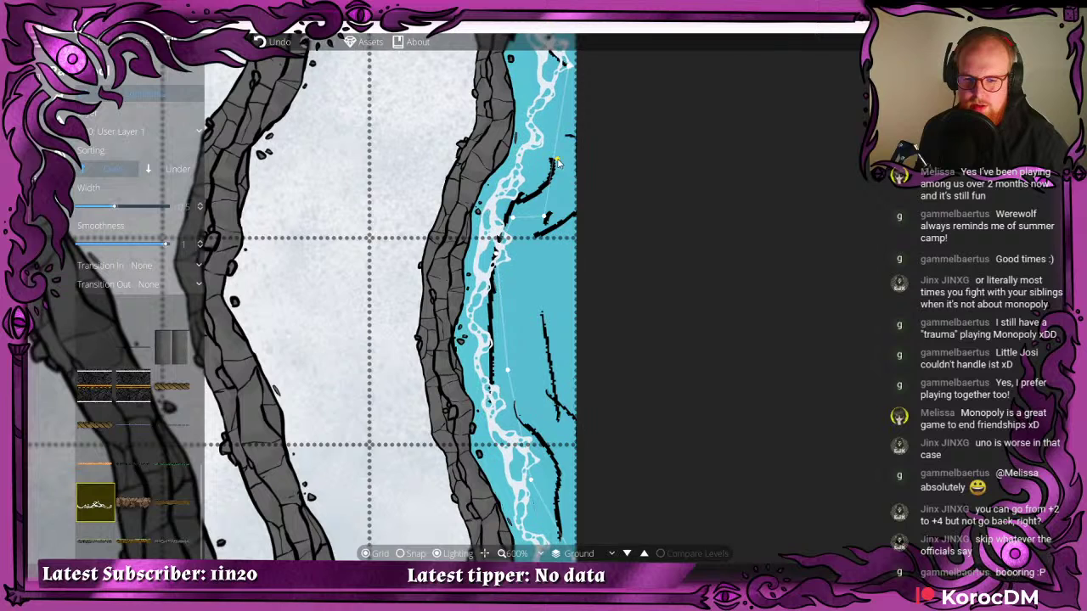
- Move the foam path's points away from the cliff edge along the middle and upper stretches of the blue water
{"action": "left_click_drag", "start_coordinate": [567, 63], "coordinate": [552, 306]}
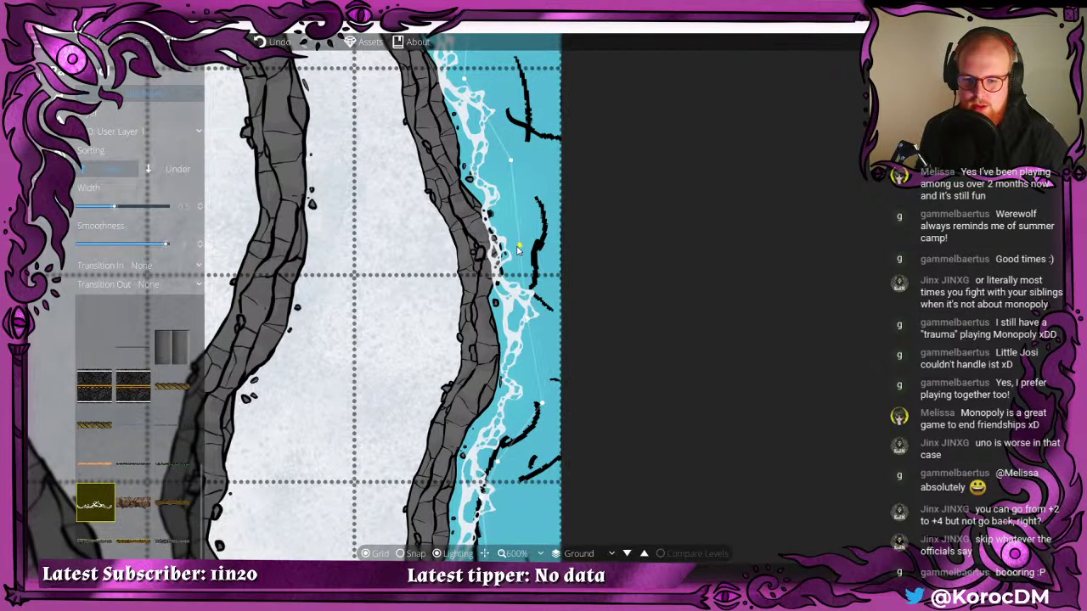
{"action": "left_click_drag", "start_coordinate": [519, 253], "coordinate": [552, 254]}
{"action": "mouse_move", "coordinate": [553, 297]}
{"action": "left_mouse_down"}
{"action": "mouse_move", "coordinate": [584, 401]}
{"action": "mouse_move", "coordinate": [557, 307]}
{"action": "left_mouse_up"}
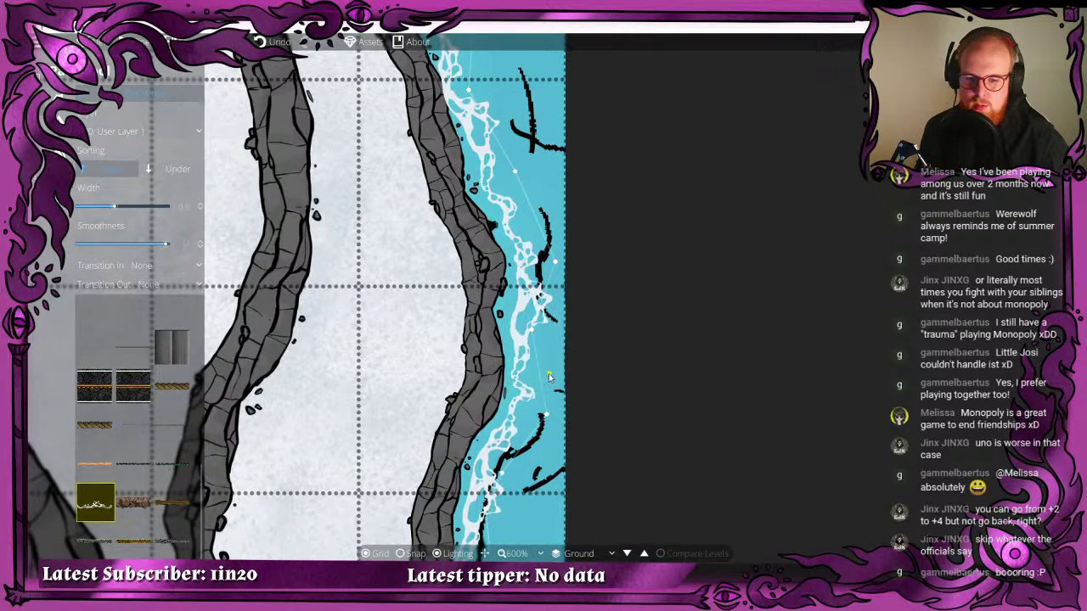
{"action": "left_click_drag", "start_coordinate": [512, 235], "coordinate": [550, 297]}
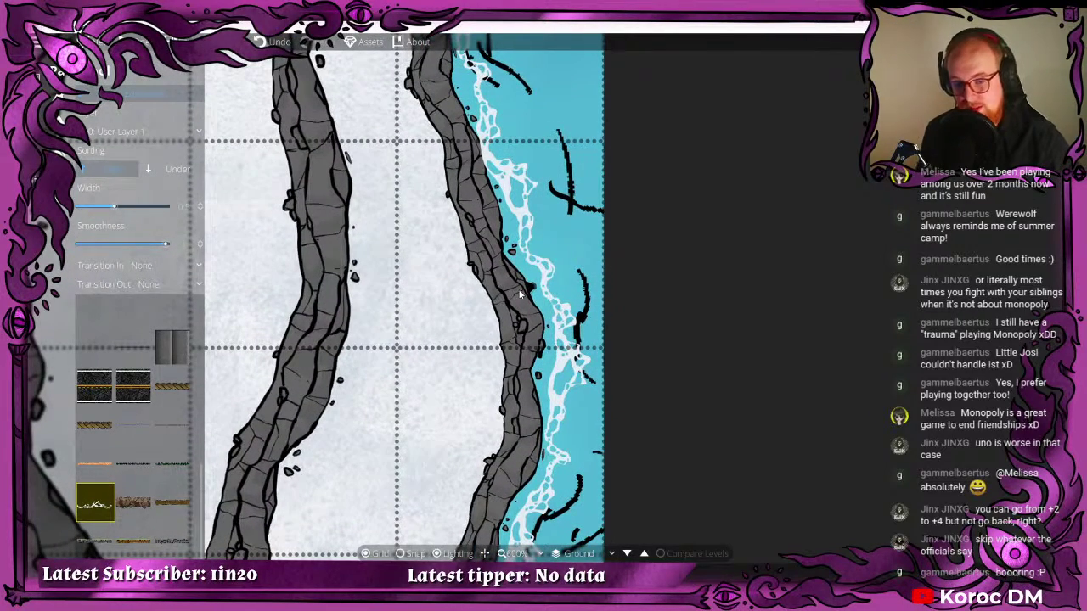
{"action": "left_click_drag", "start_coordinate": [404, 204], "coordinate": [408, 366]}
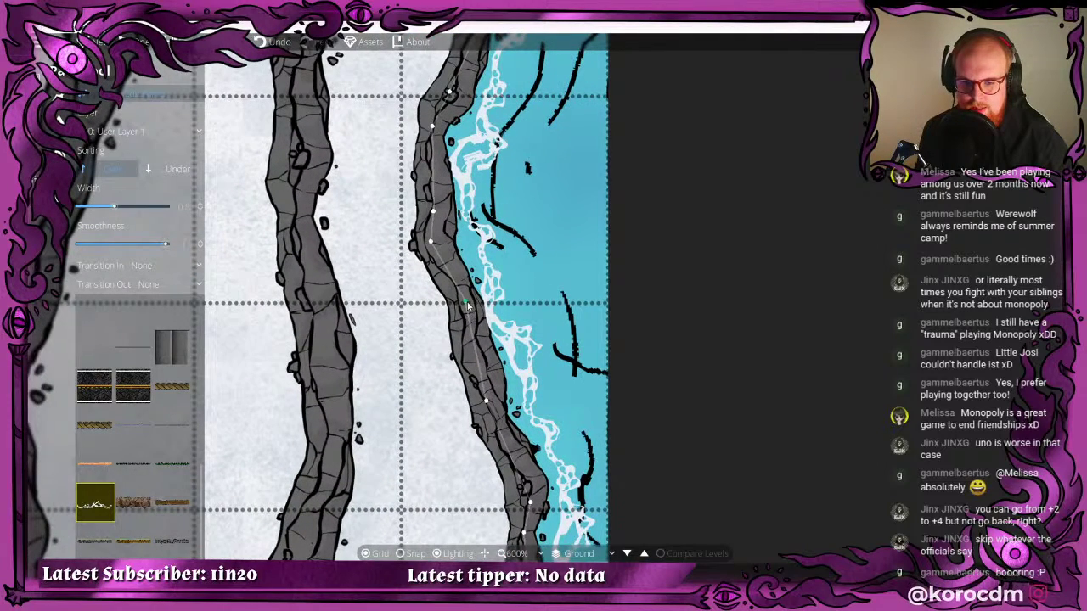
{"action": "left_click_drag", "start_coordinate": [467, 312], "coordinate": [521, 307]}
{"action": "left_click_drag", "start_coordinate": [514, 239], "coordinate": [512, 244]}
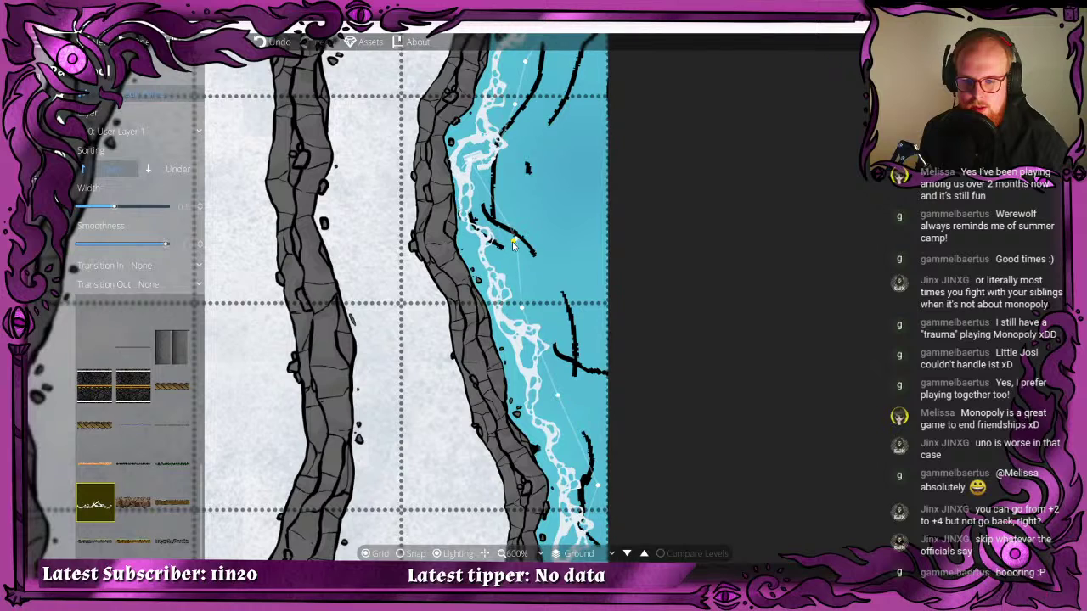
{"action": "left_click_drag", "start_coordinate": [495, 165], "coordinate": [540, 427]}
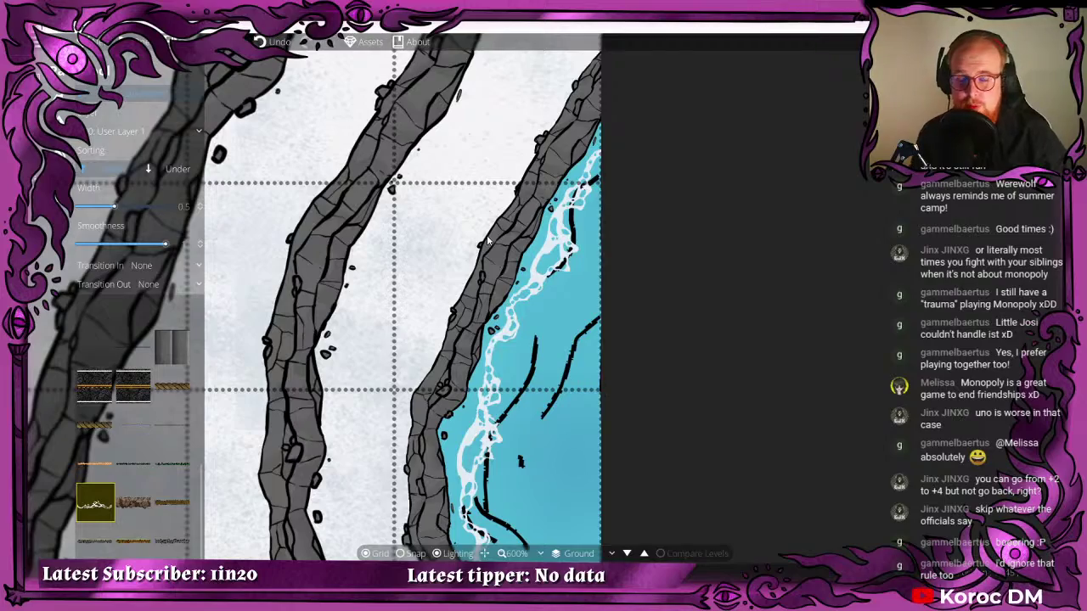
- Look over the reshaped foam, the cliffs and the whole campsite map
{"action": "scroll", "coordinate": [728, 205], "scroll_direction": "down", "scroll_amount": 5}
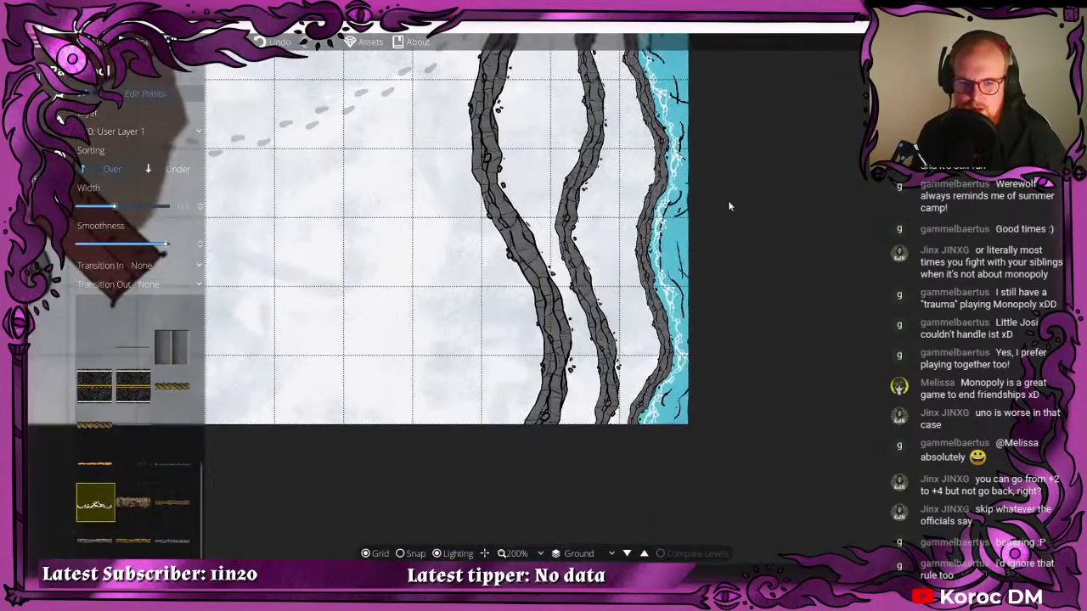
{"action": "left_click_drag", "start_coordinate": [709, 334], "coordinate": [591, 508]}
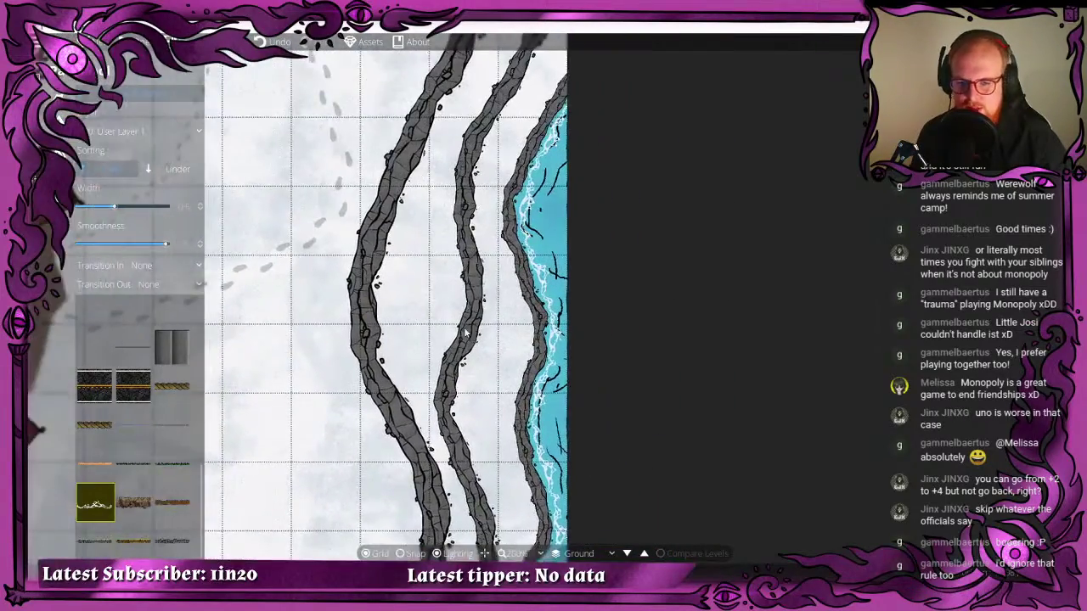
{"action": "left_click_drag", "start_coordinate": [463, 327], "coordinate": [650, 134]}
{"action": "left_click_drag", "start_coordinate": [362, 165], "coordinate": [566, 328]}
{"action": "scroll", "coordinate": [566, 331], "scroll_direction": "down", "scroll_amount": 3}
{"action": "left_click_drag", "start_coordinate": [472, 290], "coordinate": [410, 414]}
{"action": "left_click_drag", "start_coordinate": [511, 436], "coordinate": [571, 392]}
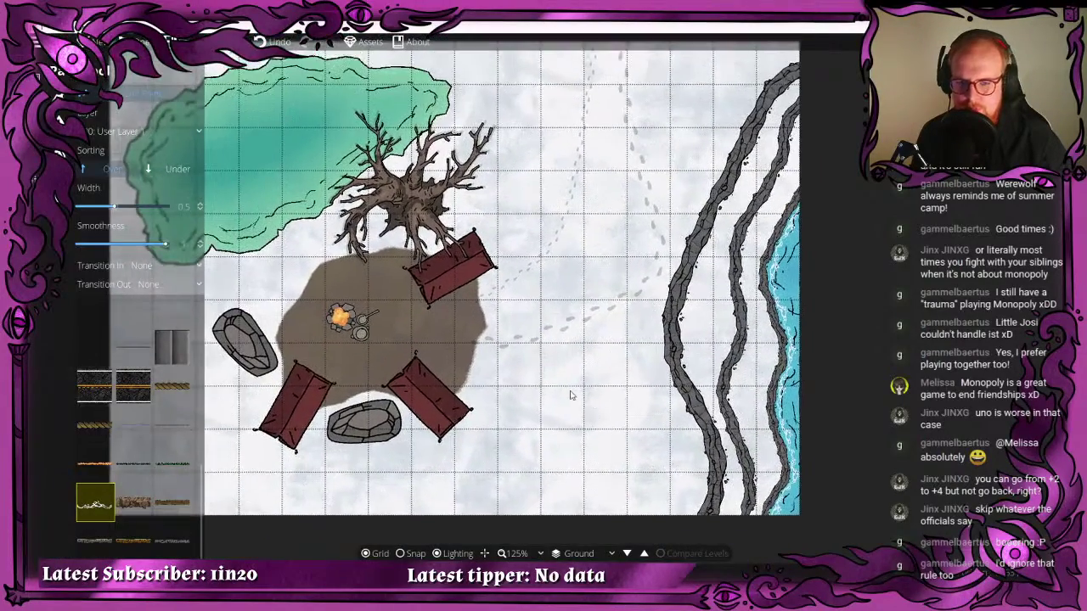
- Try a small footprint path at width 0.5 between the two existing trails near the map's upper edge and undo it
{"action": "scroll", "coordinate": [127, 377], "scroll_direction": "up", "scroll_amount": 3}
{"action": "left_click", "coordinate": [135, 365]}
{"action": "left_click_drag", "start_coordinate": [607, 56], "coordinate": [613, 99]}
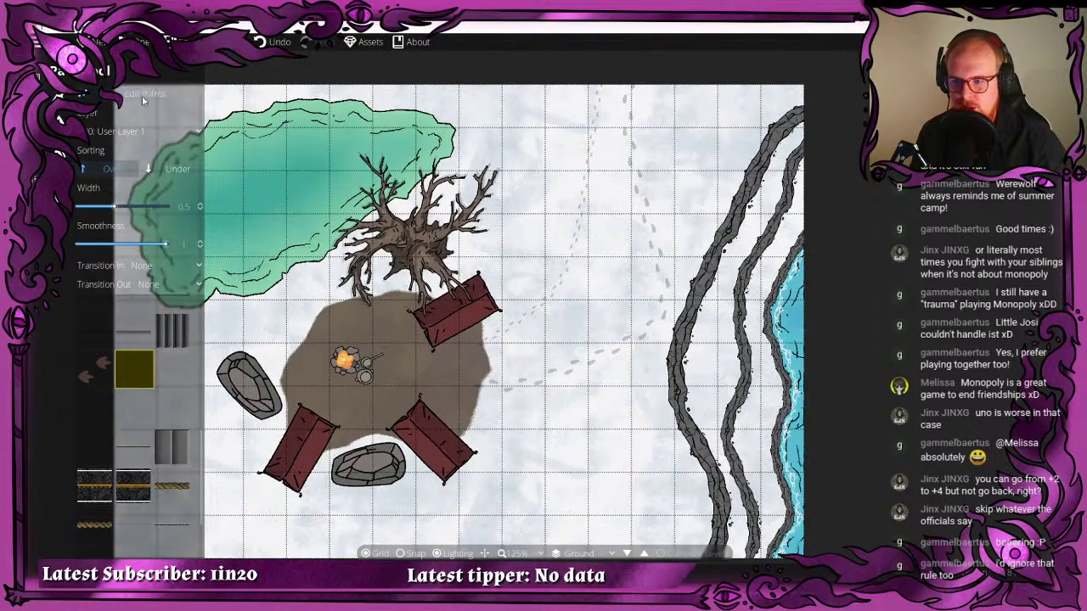
{"action": "scroll", "coordinate": [610, 166], "scroll_direction": "up", "scroll_amount": 5}
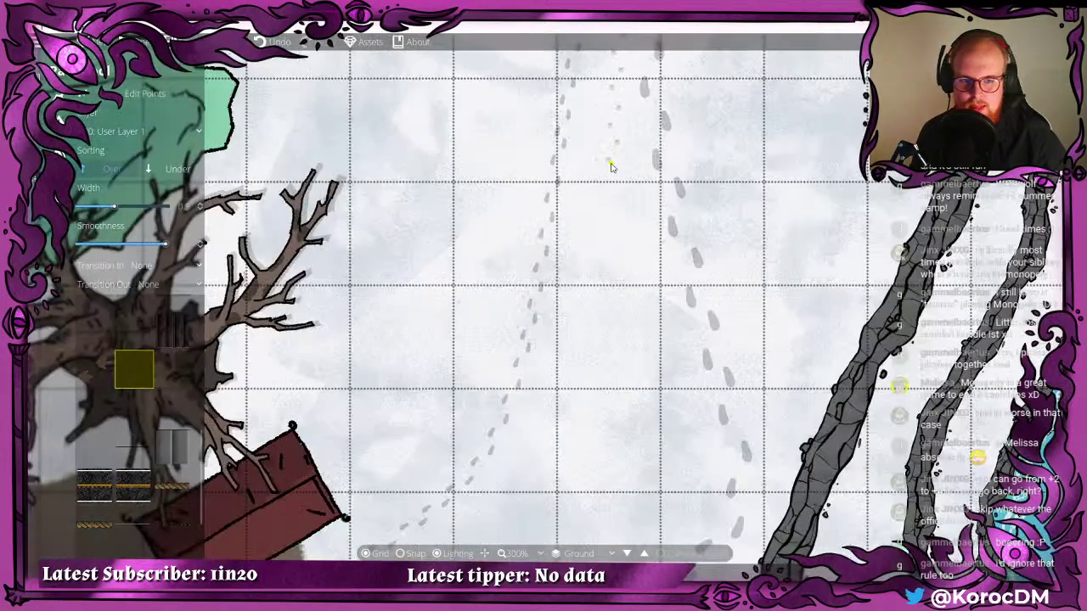
{"action": "key", "text": "ctrl+z"}
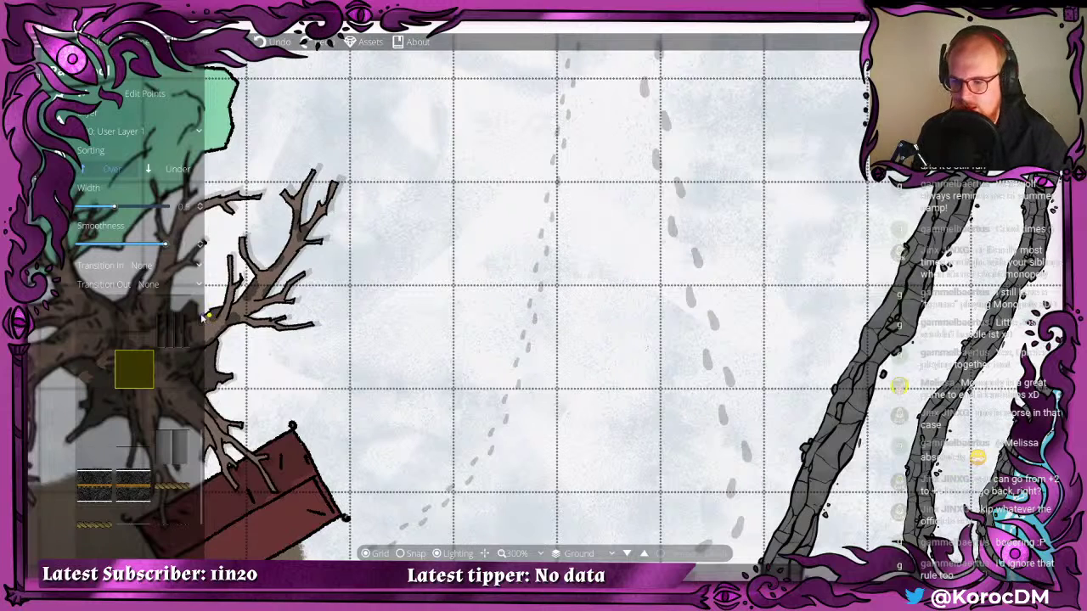
- Choose another footprint path style, set its width to 1 and draw a trail between the existing ones from the map's upper edge to the campsite
{"action": "left_click", "coordinate": [173, 369]}
{"action": "left_click_drag", "start_coordinate": [663, 76], "coordinate": [588, 256]}
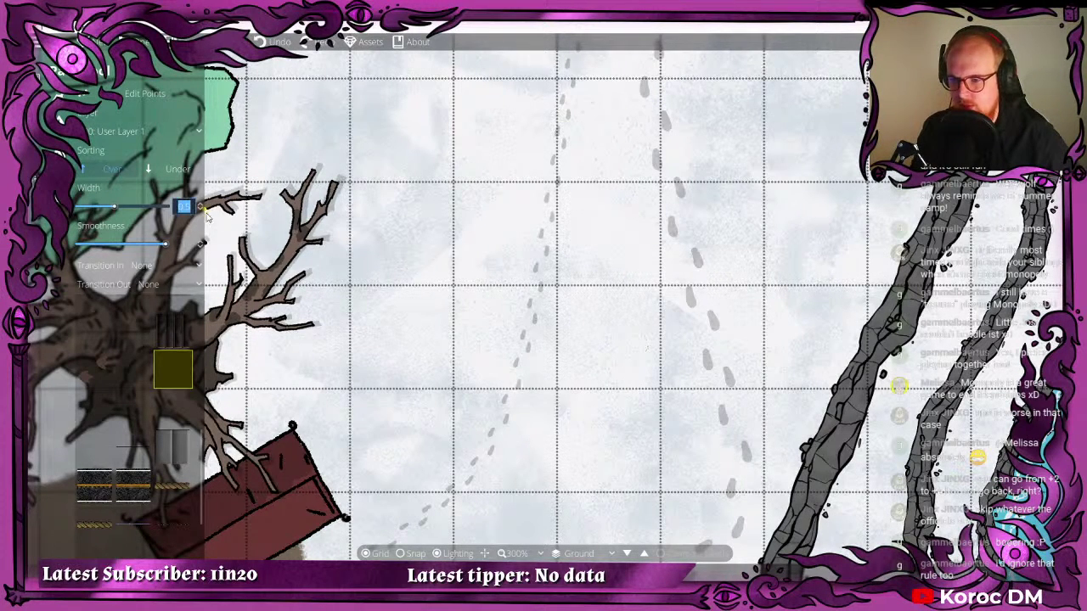
{"action": "key", "text": "Return"}
{"action": "scroll", "coordinate": [616, 66], "scroll_direction": "down", "scroll_amount": 7}
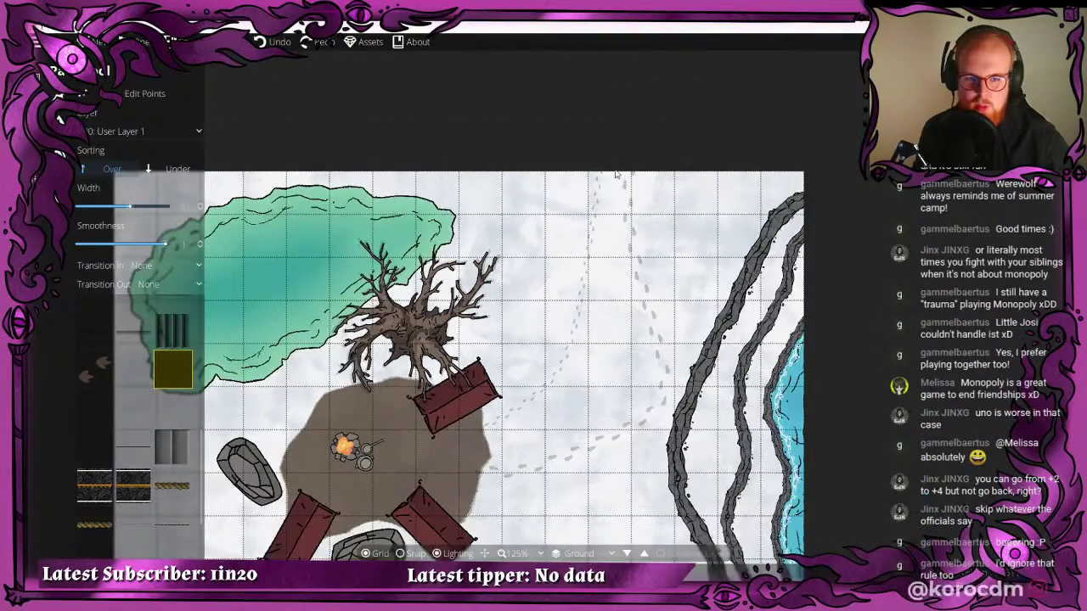
{"action": "left_click", "coordinate": [616, 174]}
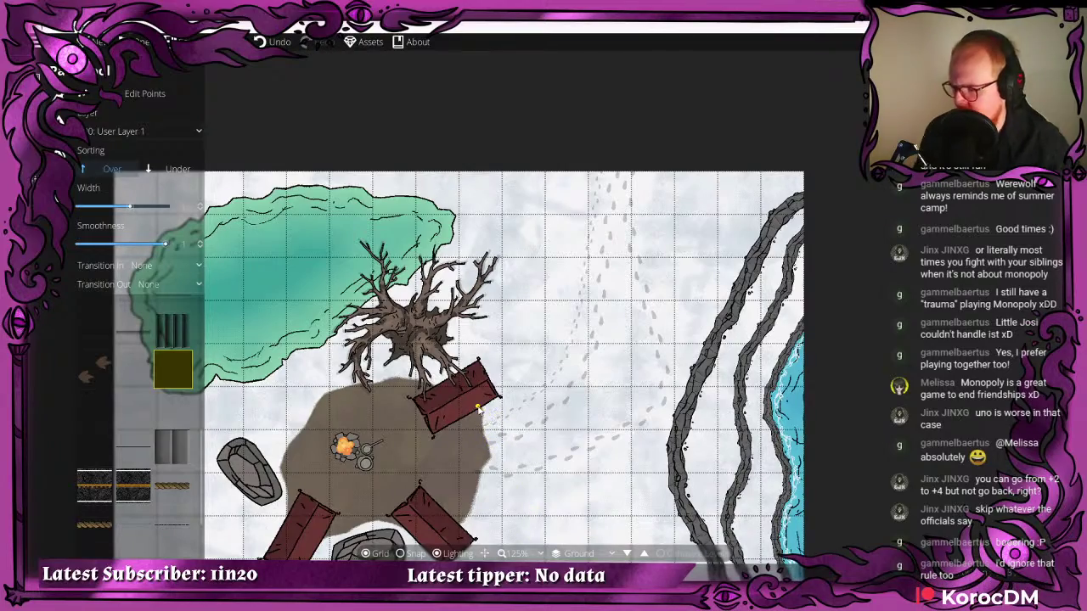
- Edit the footprint trails' end points so the tracks stop at the edge of the campsite's dirt patch
{"action": "left_click_drag", "start_coordinate": [431, 306], "coordinate": [557, 200]}
{"action": "scroll", "coordinate": [540, 241], "scroll_direction": "up", "scroll_amount": 3}
{"action": "left_click_drag", "start_coordinate": [662, 280], "coordinate": [571, 26]}
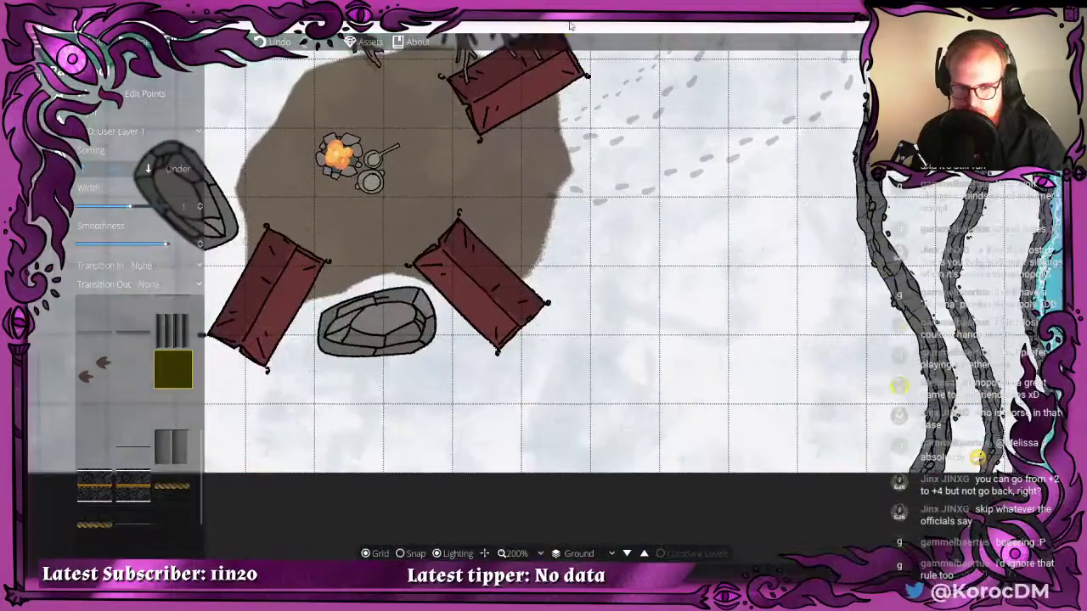
{"action": "left_click_drag", "start_coordinate": [485, 176], "coordinate": [405, 194]}
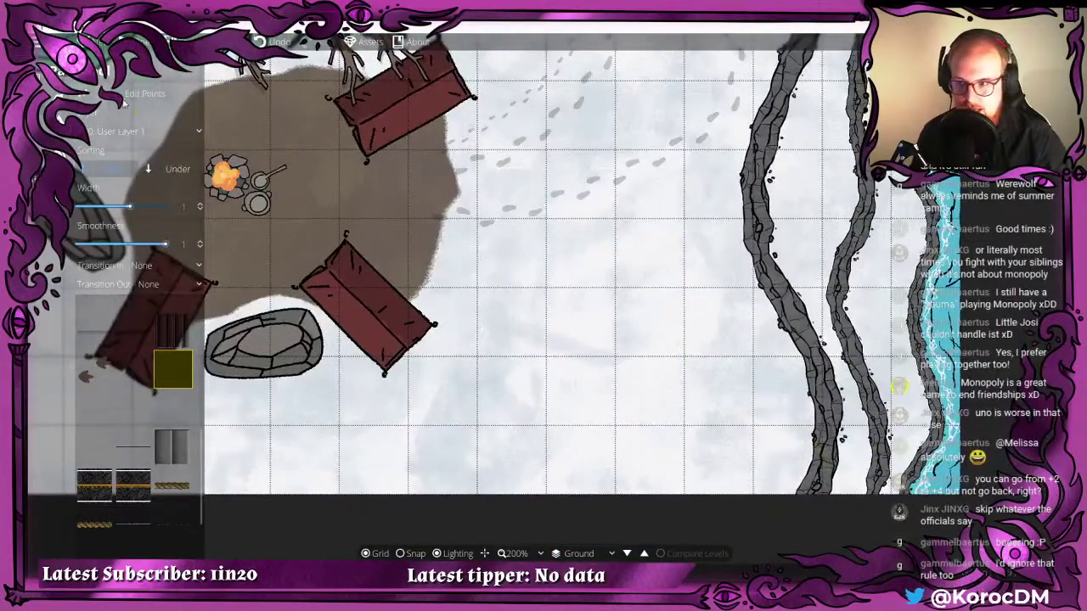
{"action": "scroll", "coordinate": [431, 224], "scroll_direction": "up", "scroll_amount": 3}
{"action": "left_click", "coordinate": [426, 216]}
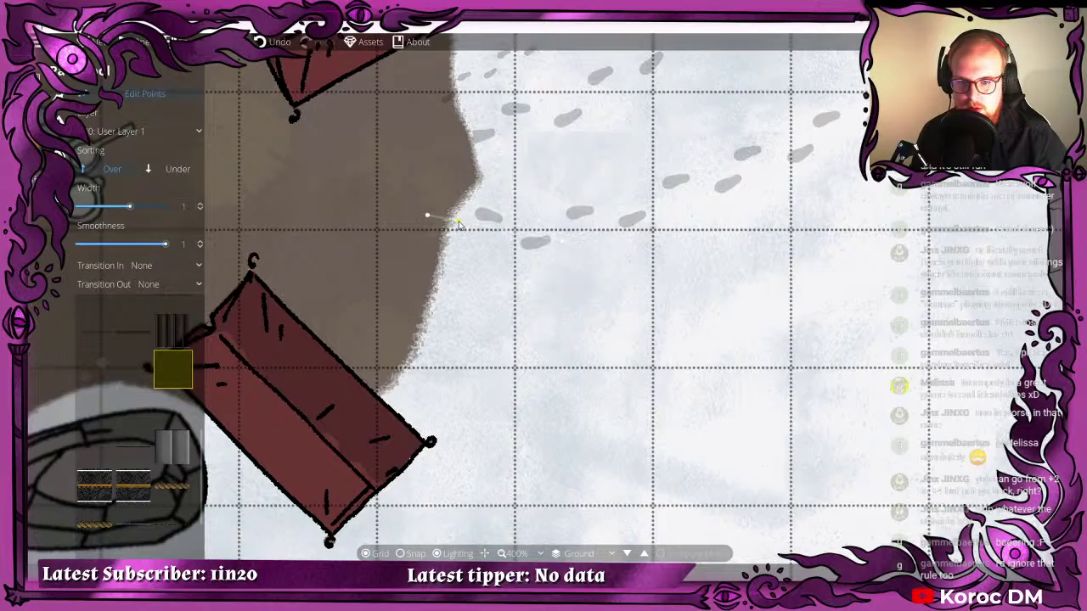
{"action": "right_click", "coordinate": [459, 222]}
{"action": "left_click_drag", "start_coordinate": [459, 221], "coordinate": [473, 279]}
{"action": "left_click", "coordinate": [495, 261]}
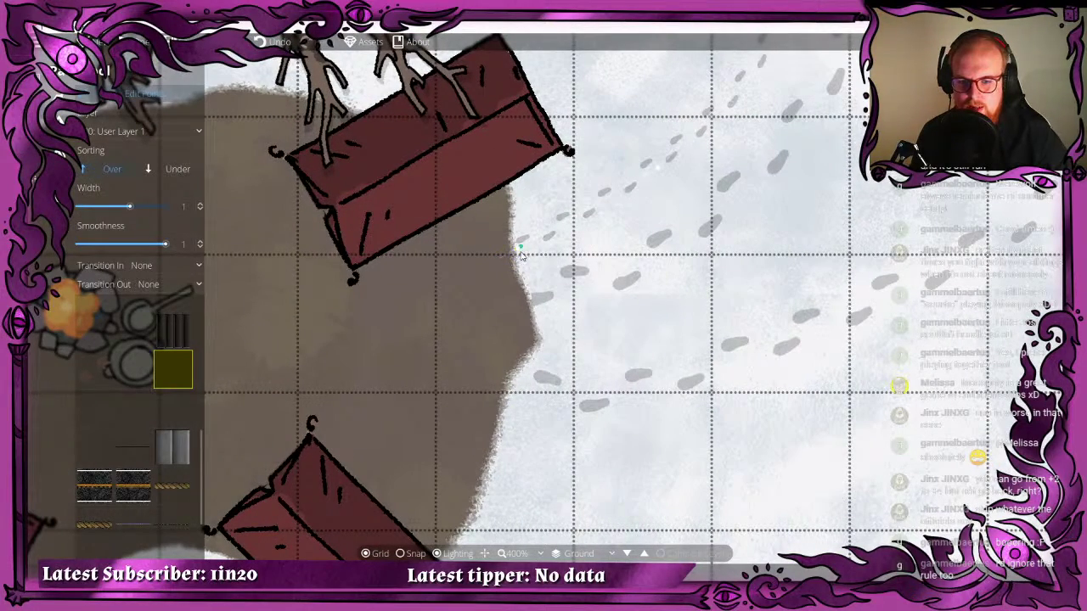
- Look over the whole map, checking the three footprint trails, the campsite, the lake and the cliffs
{"action": "scroll", "coordinate": [494, 274], "scroll_direction": "down", "scroll_amount": 5}
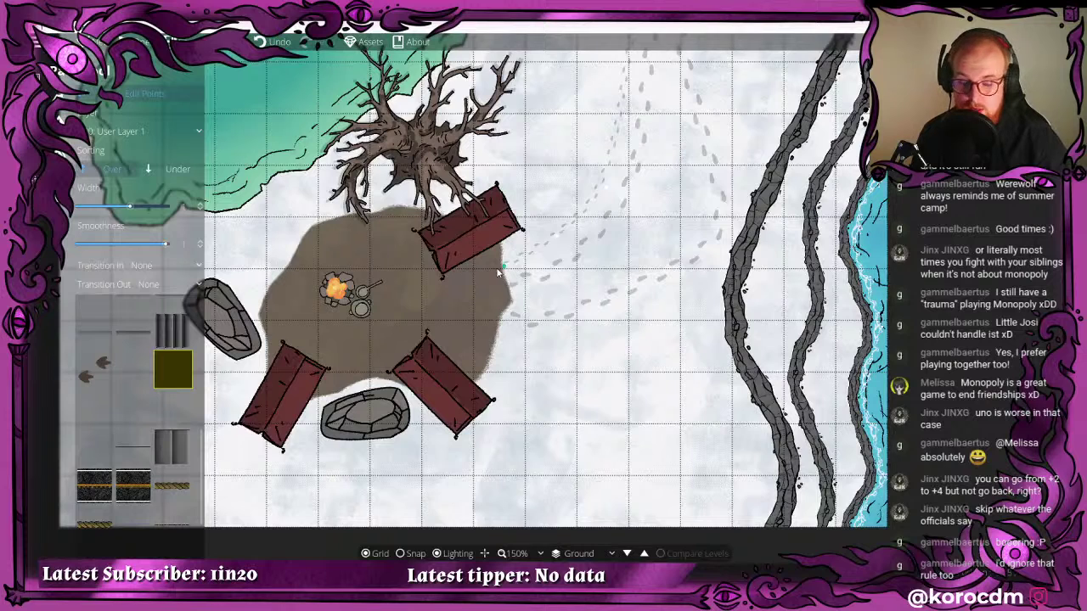
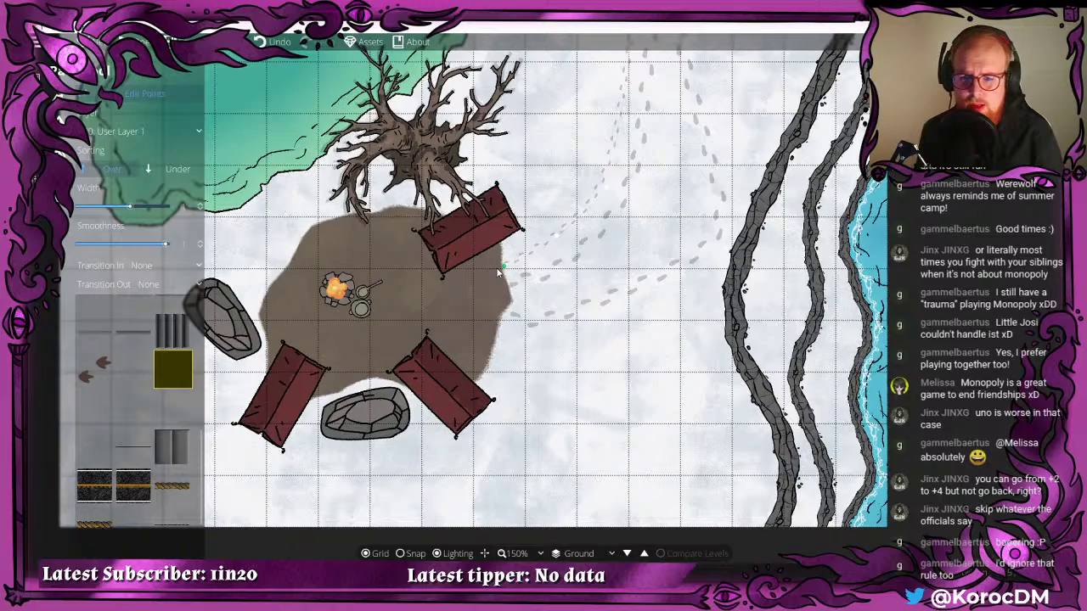
{"action": "scroll", "coordinate": [498, 272], "scroll_direction": "down", "scroll_amount": 1}
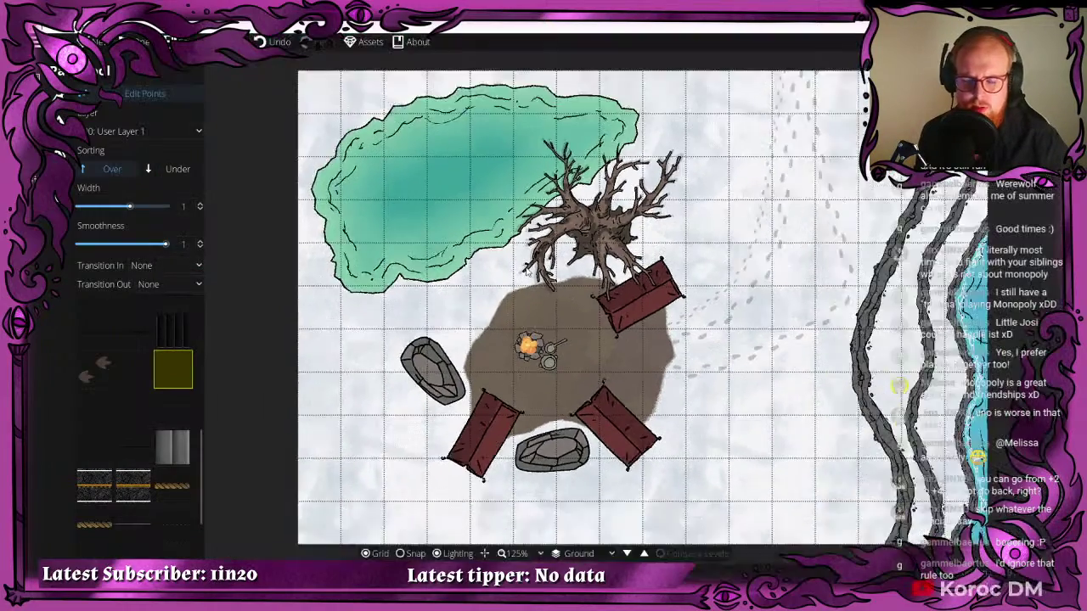
{"action": "scroll", "coordinate": [528, 272], "scroll_direction": "down", "scroll_amount": 1}
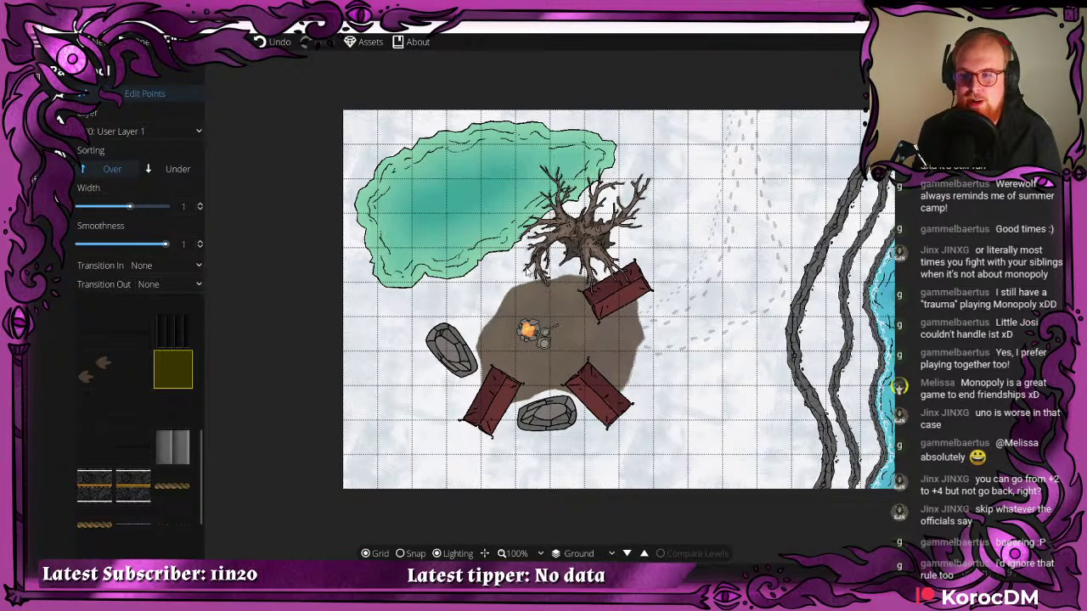
{"action": "left_click_drag", "start_coordinate": [470, 239], "coordinate": [343, 154]}
{"action": "scroll", "coordinate": [442, 155], "scroll_direction": "down", "scroll_amount": 1}
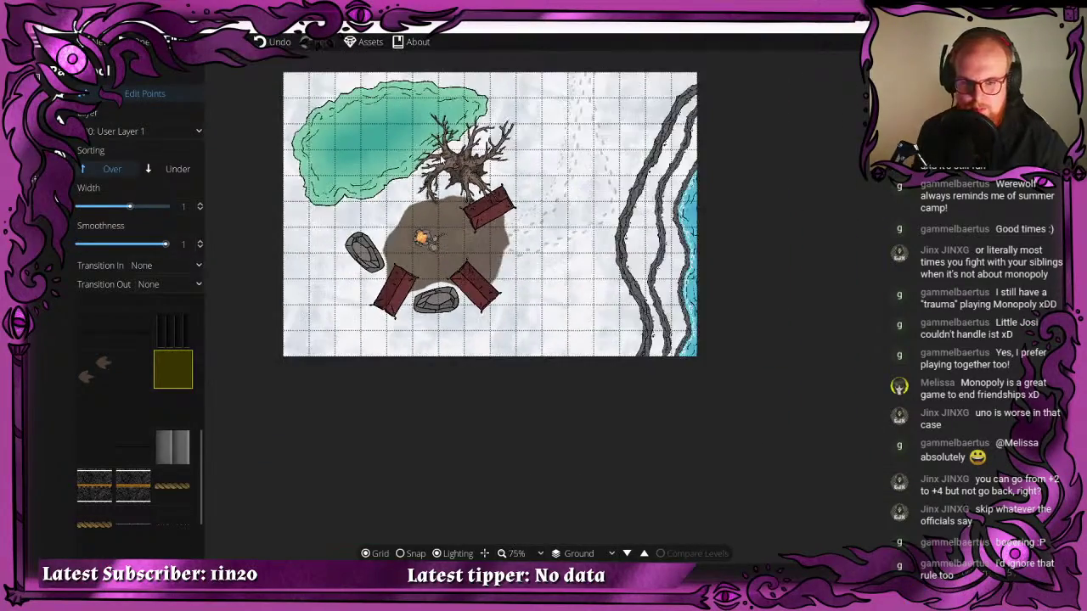
{"action": "mouse_move", "coordinate": [514, 179]}
{"action": "left_mouse_down"}
{"action": "mouse_move", "coordinate": [468, 176]}
{"action": "mouse_move", "coordinate": [475, 231]}
{"action": "mouse_move", "coordinate": [527, 165]}
{"action": "left_mouse_up"}
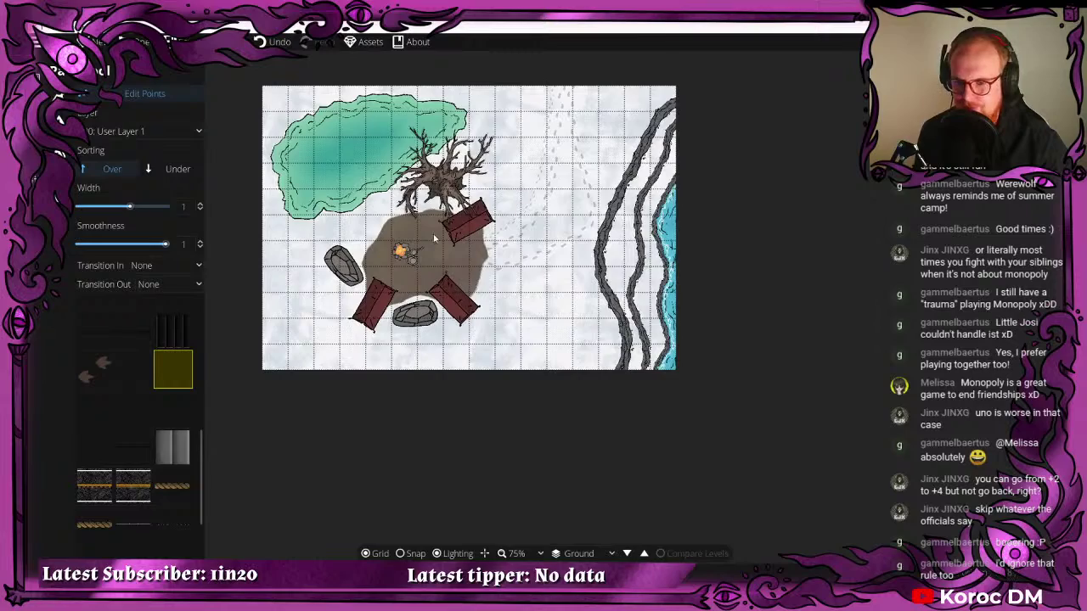
{"action": "left_click_drag", "start_coordinate": [397, 182], "coordinate": [440, 88]}
- Try painting grey stone material over the map's lower-left corner with the Material Brush and undo it
{"action": "key", "text": "w"}
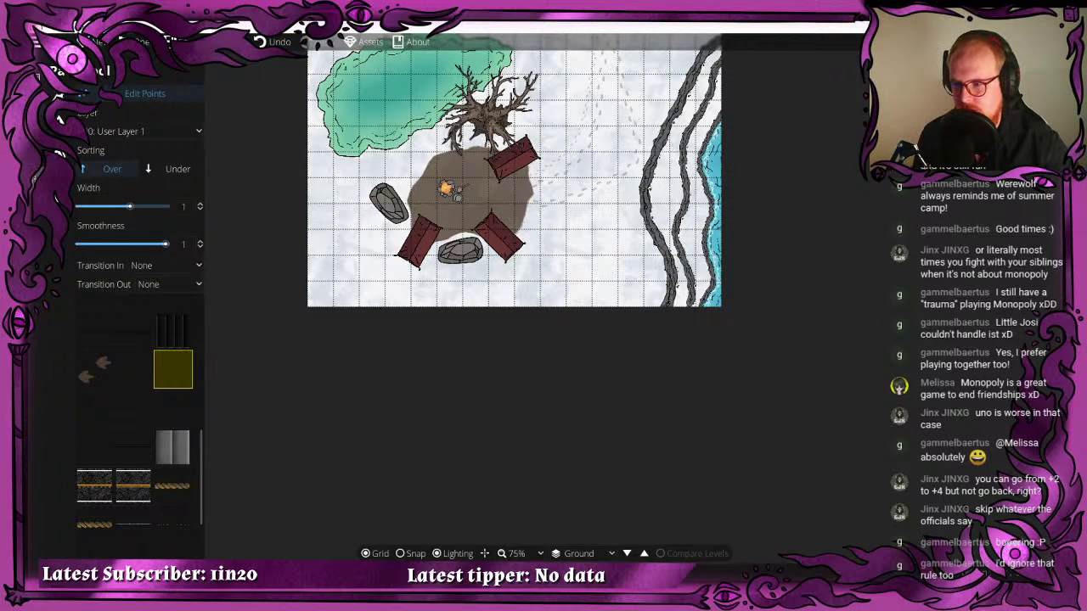
{"action": "left_click", "coordinate": [60, 154]}
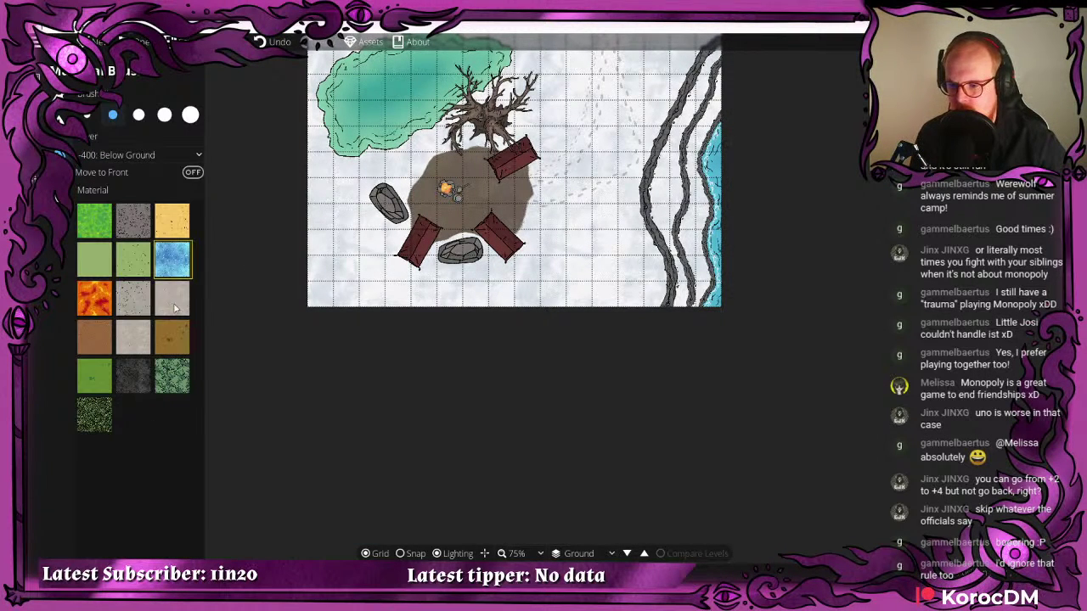
{"action": "left_click", "coordinate": [144, 299]}
{"action": "left_click", "coordinate": [303, 246]}
{"action": "mouse_move", "coordinate": [337, 327]}
{"action": "left_mouse_down"}
{"action": "mouse_move", "coordinate": [373, 344]}
{"action": "mouse_move", "coordinate": [320, 261]}
{"action": "mouse_move", "coordinate": [417, 334]}
{"action": "mouse_move", "coordinate": [530, 377]}
{"action": "left_mouse_up"}
{"action": "key", "text": "ctrl+z"}
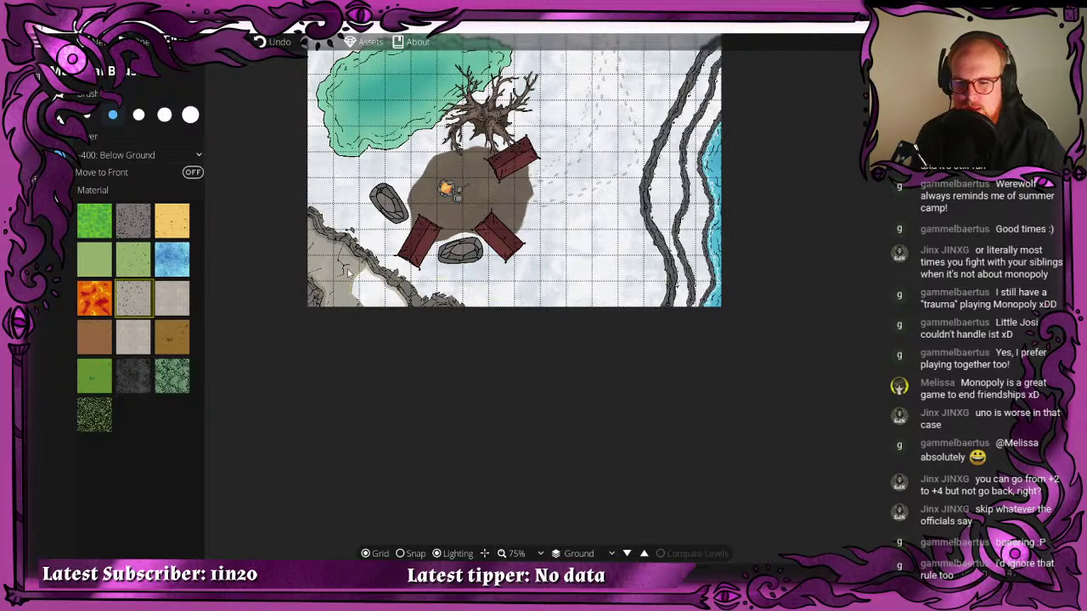
{"action": "key", "text": "ctrl+z"}
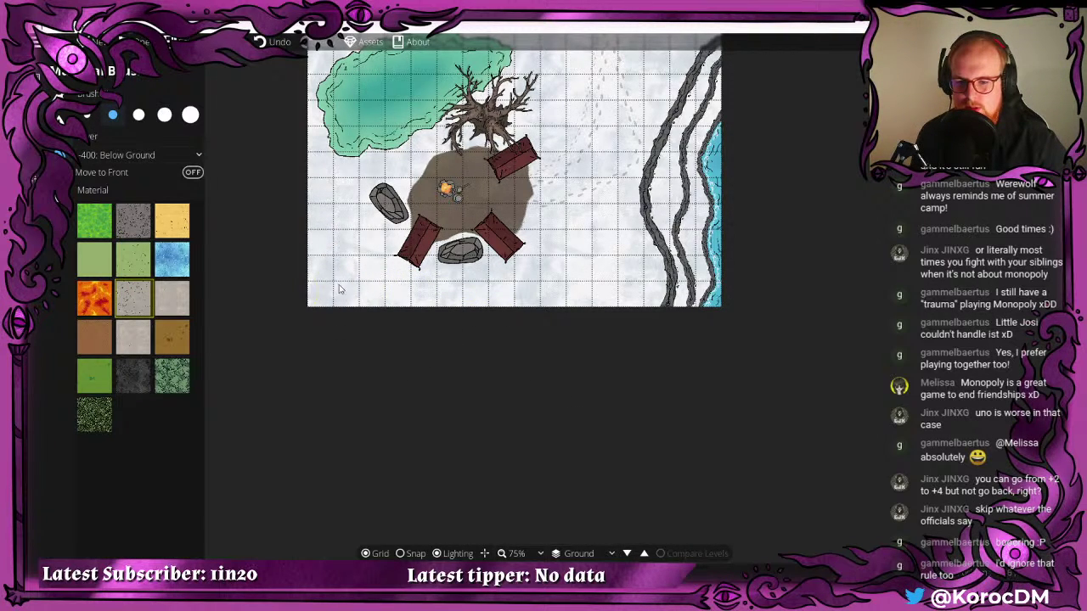
- Rotate the boulder on the lake side of the campsite so it stands more upright beside the dirt patch
{"action": "left_click", "coordinate": [36, 200]}
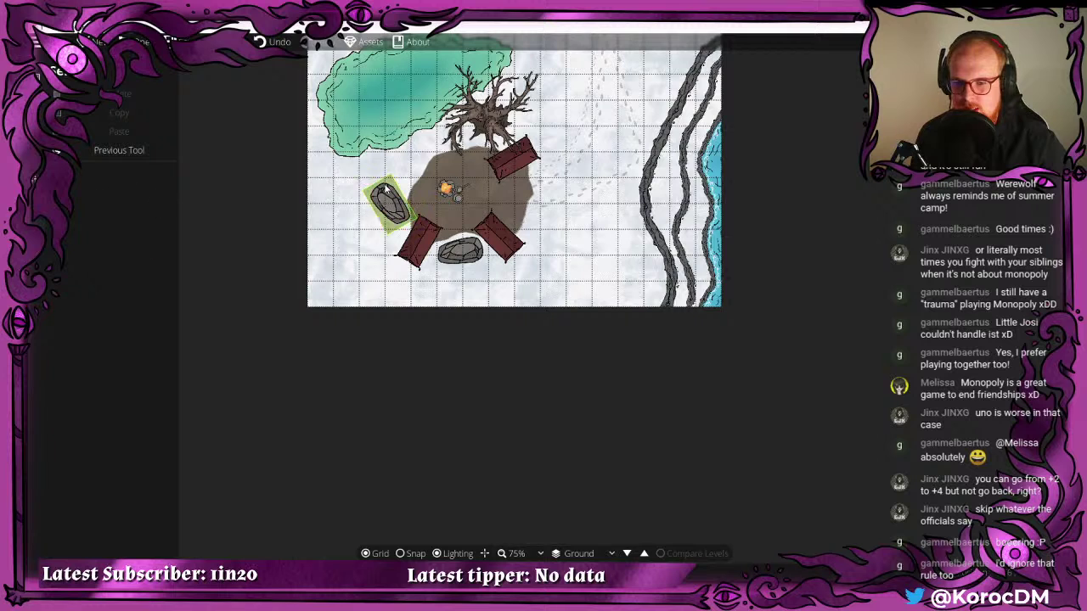
{"action": "left_click", "coordinate": [384, 188]}
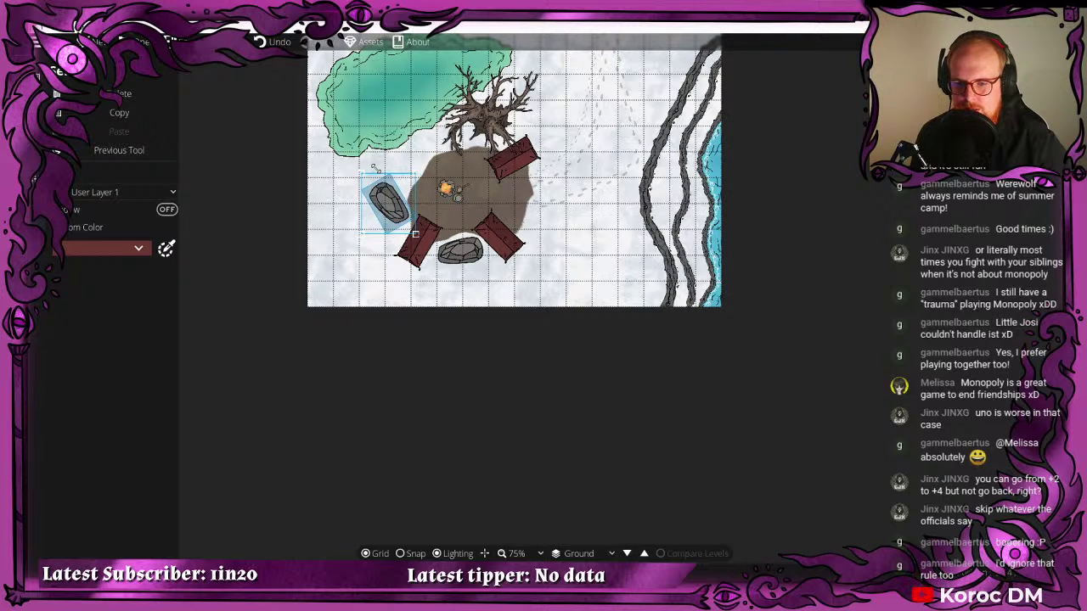
{"action": "left_click_drag", "start_coordinate": [409, 159], "coordinate": [380, 201]}
{"action": "left_click", "coordinate": [537, 300]}
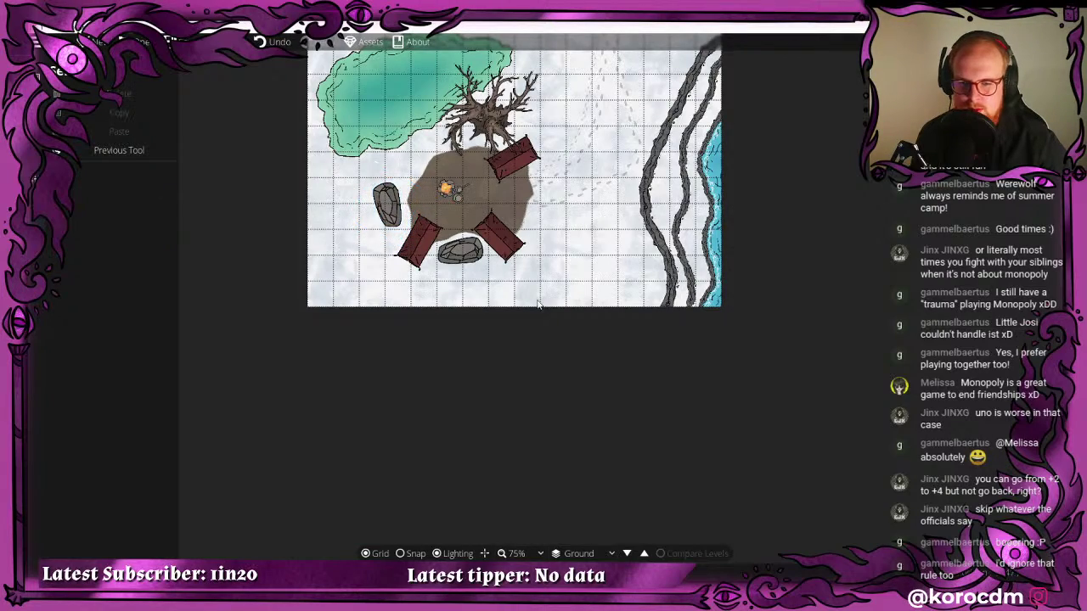
{"action": "mouse_move", "coordinate": [459, 272]}
{"action": "left_mouse_down"}
{"action": "mouse_move", "coordinate": [446, 250]}
{"action": "mouse_move", "coordinate": [446, 272]}
{"action": "left_mouse_up"}
- Place a teddy bear object with scale 0.9, rotated to -120, at the entrance of the tent beside the bare tree
{"action": "scroll", "coordinate": [485, 176], "scroll_direction": "up", "scroll_amount": 2}
{"action": "left_click_drag", "start_coordinate": [374, 199], "coordinate": [475, 213]}
{"action": "left_click", "coordinate": [110, 149]}
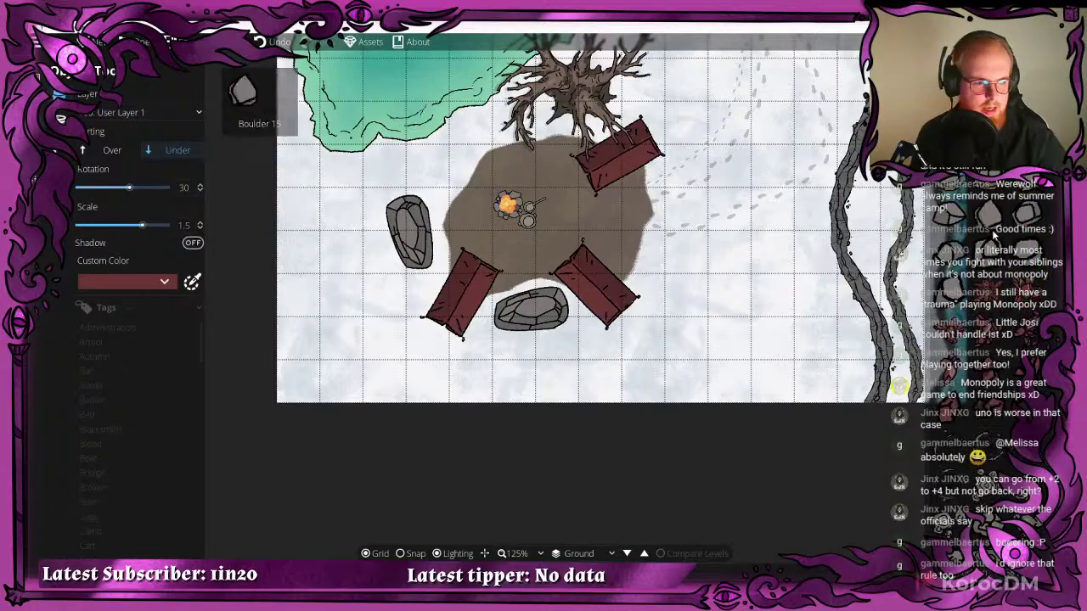
{"action": "scroll", "coordinate": [1019, 221], "scroll_direction": "down", "scroll_amount": 6}
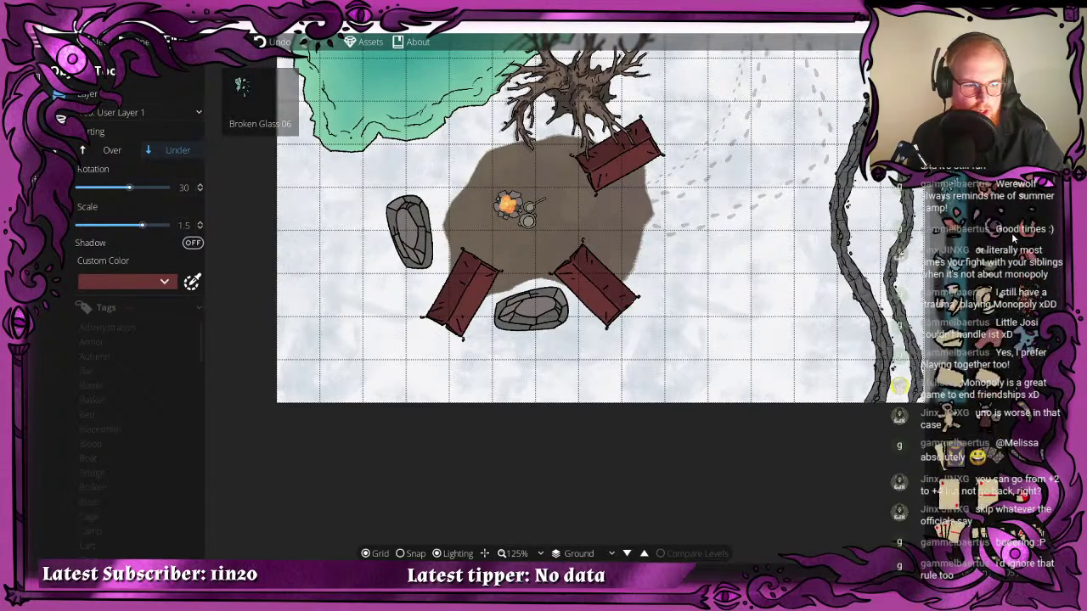
{"action": "scroll", "coordinate": [1006, 243], "scroll_direction": "down", "scroll_amount": 3}
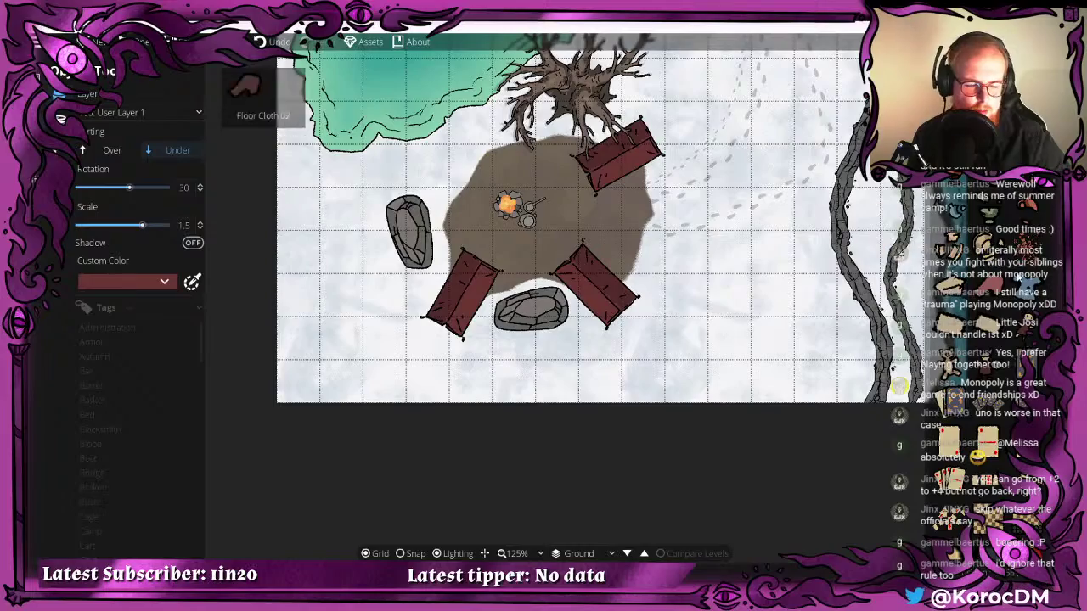
{"action": "scroll", "coordinate": [984, 255], "scroll_direction": "down", "scroll_amount": 3}
{"action": "scroll", "coordinate": [582, 175], "scroll_direction": "down", "scroll_amount": 4}
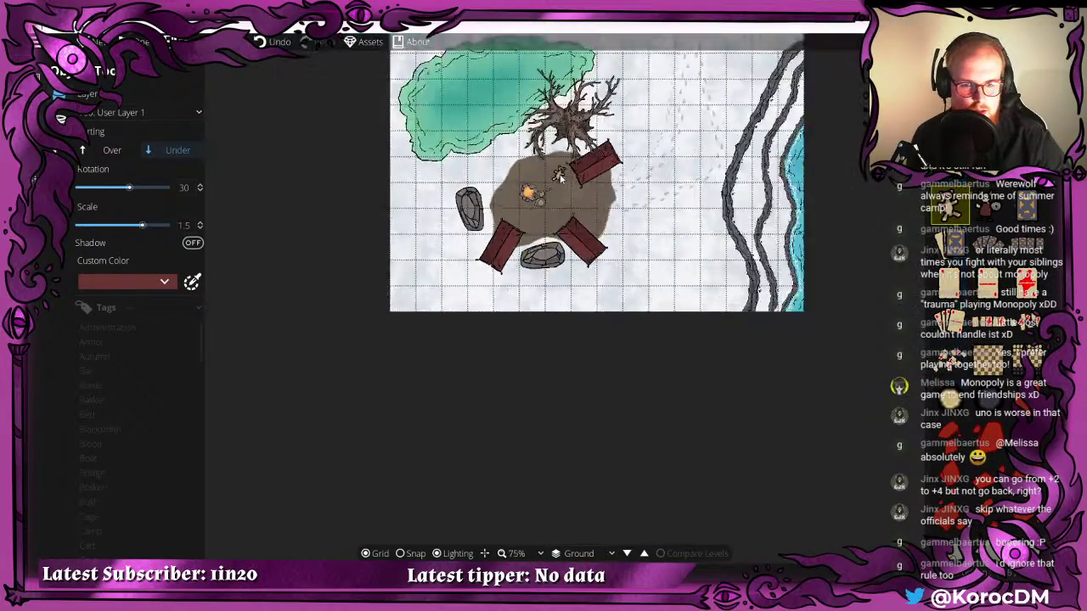
{"action": "scroll", "coordinate": [698, 249], "scroll_direction": "up", "scroll_amount": 6}
{"action": "scroll", "coordinate": [614, 244], "scroll_direction": "down", "scroll_amount": 10}
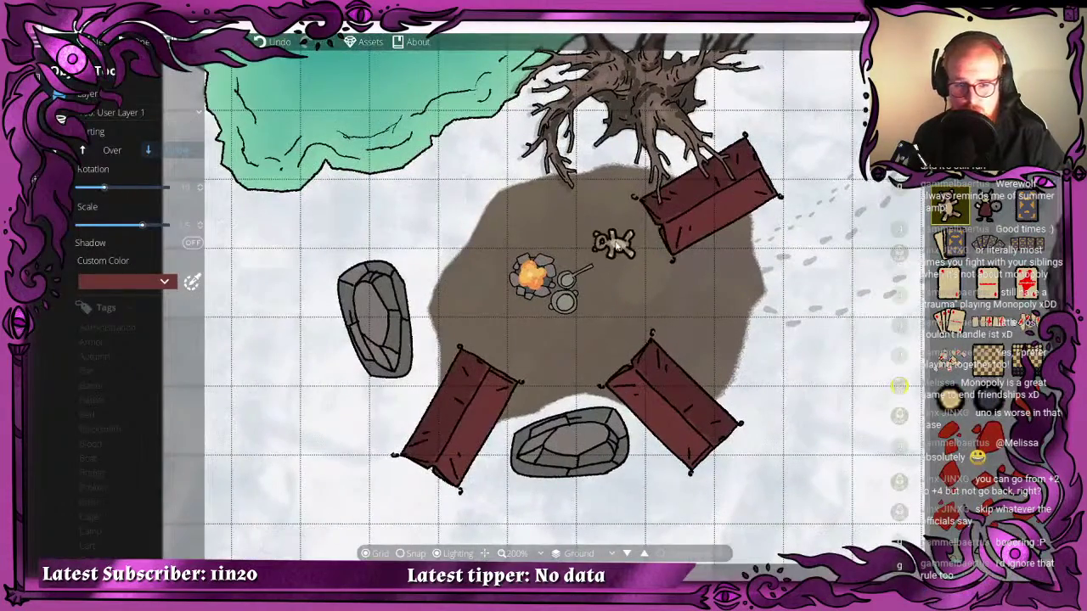
{"action": "scroll", "coordinate": [631, 234], "scroll_direction": "down", "scroll_amount": 2}
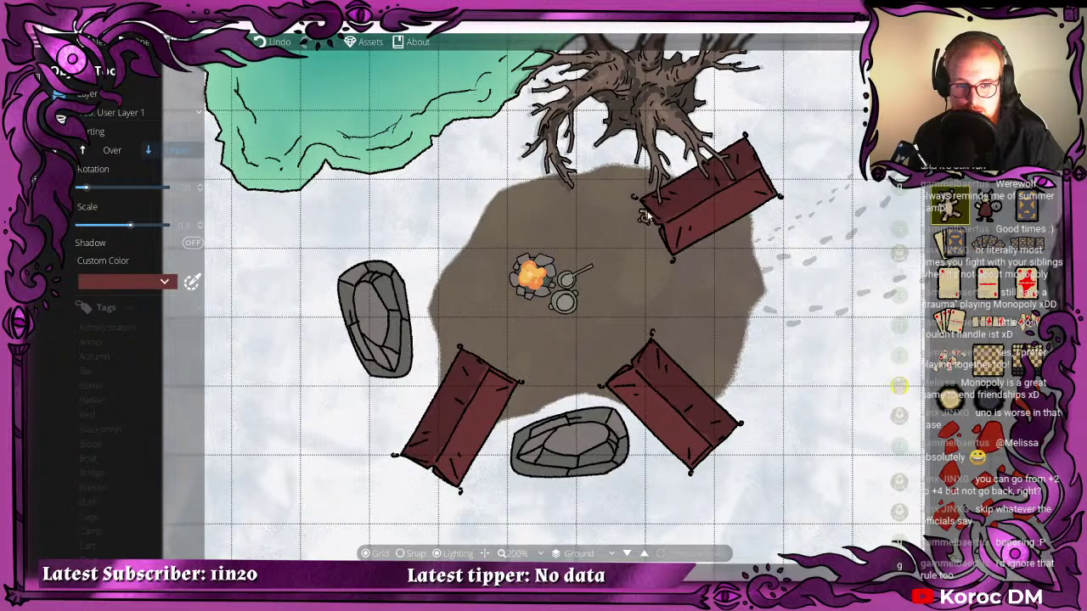
{"action": "left_click", "coordinate": [647, 219]}
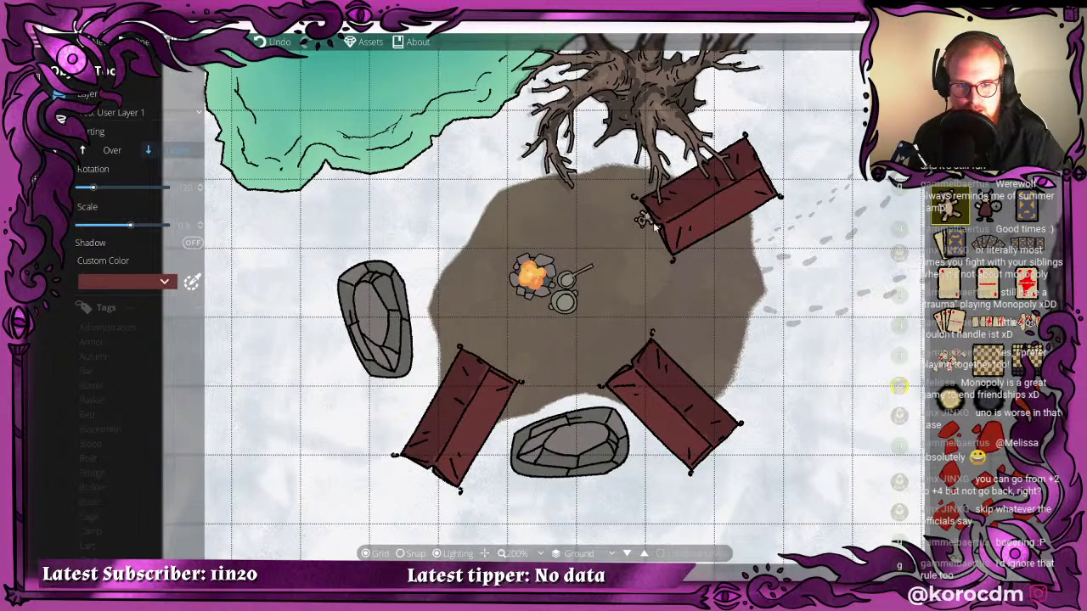
- Place a drowned body object with scale 0.5 in the water at the map's lower-right corner
{"action": "left_click_drag", "start_coordinate": [842, 343], "coordinate": [682, 267]}
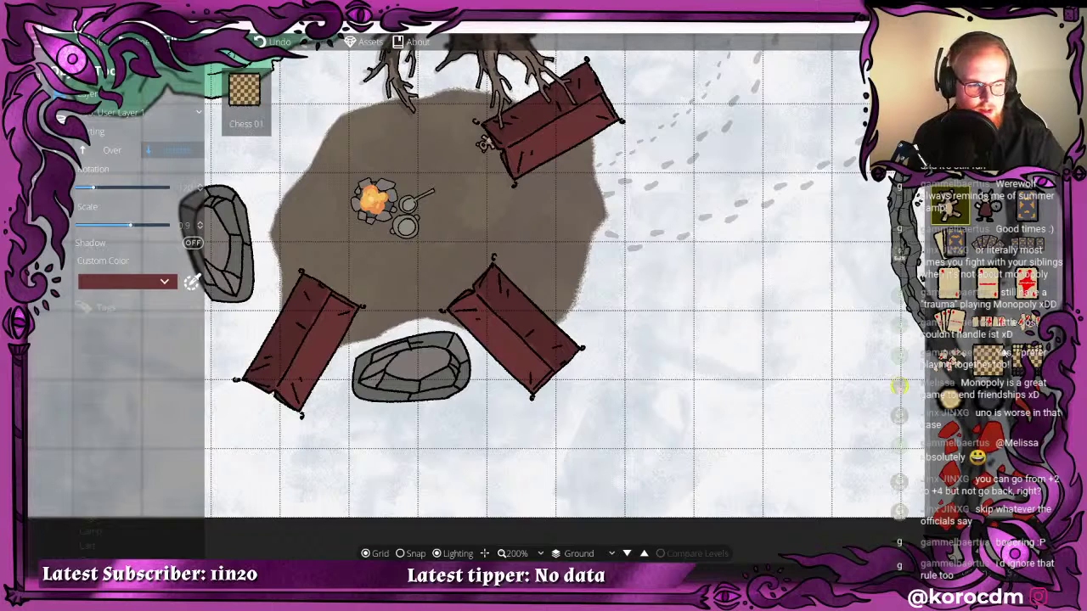
{"action": "scroll", "coordinate": [1017, 255], "scroll_direction": "down", "scroll_amount": 2}
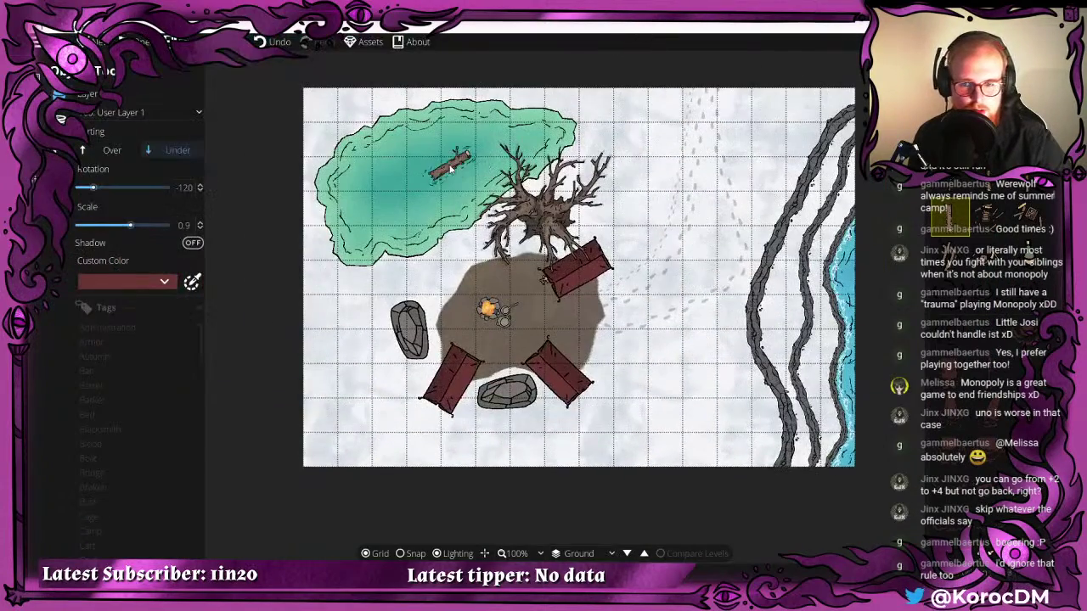
{"action": "left_click_drag", "start_coordinate": [817, 243], "coordinate": [636, 159]}
{"action": "scroll", "coordinate": [674, 182], "scroll_direction": "down", "scroll_amount": 1}
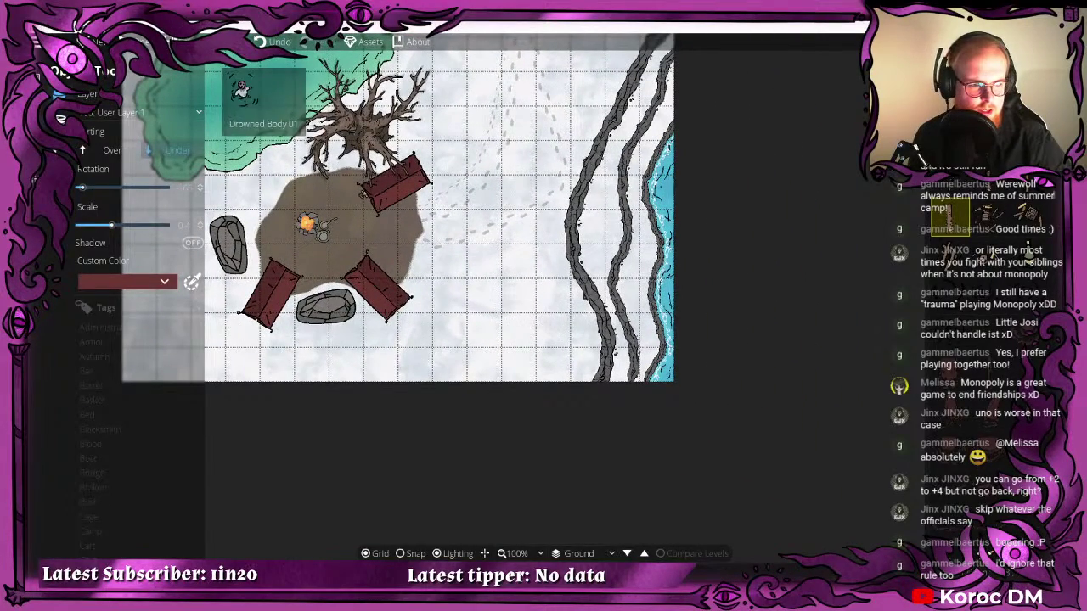
{"action": "scroll", "coordinate": [664, 383], "scroll_direction": "up", "scroll_amount": 5}
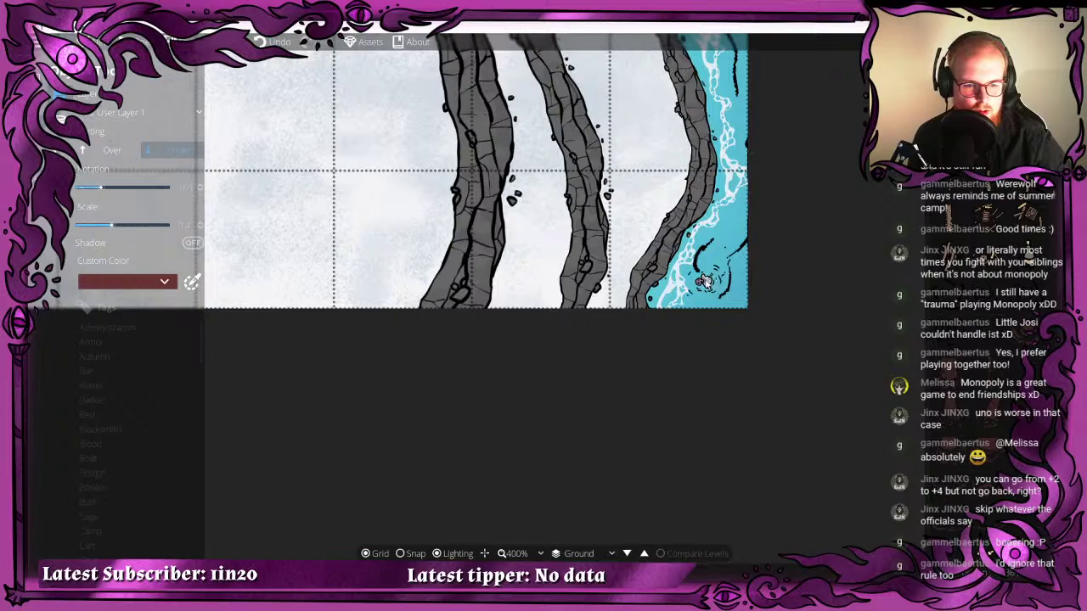
{"action": "scroll", "coordinate": [713, 281], "scroll_direction": "up", "scroll_amount": 6}
{"action": "scroll", "coordinate": [728, 281], "scroll_direction": "down", "scroll_amount": 3}
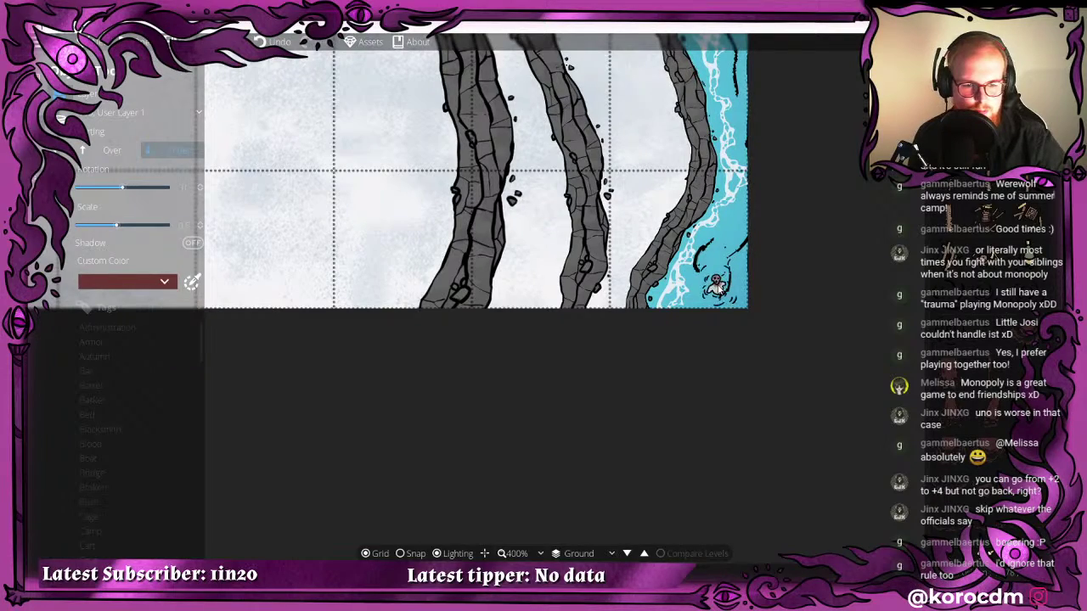
{"action": "scroll", "coordinate": [716, 286], "scroll_direction": "down", "scroll_amount": 6}
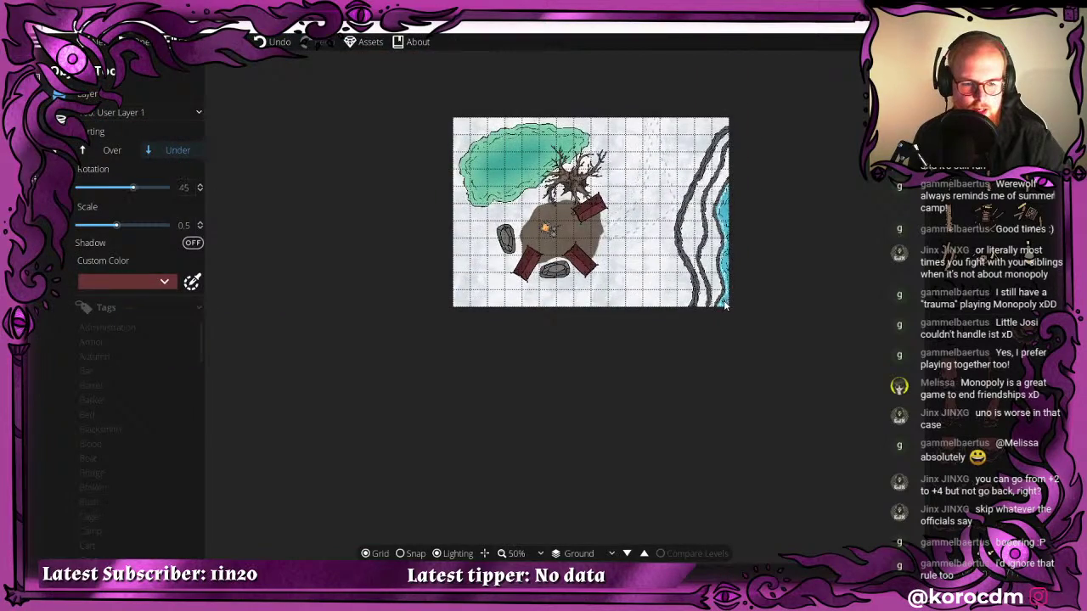
- Pick a lute object from the object library, enlarge it and try it beside the campfire
{"action": "scroll", "coordinate": [726, 305], "scroll_direction": "up", "scroll_amount": 4}
{"action": "left_click_drag", "start_coordinate": [402, 211], "coordinate": [905, 434]}
{"action": "scroll", "coordinate": [515, 171], "scroll_direction": "down", "scroll_amount": 2}
{"action": "left_click_drag", "start_coordinate": [534, 130], "coordinate": [281, 176]}
{"action": "scroll", "coordinate": [1019, 303], "scroll_direction": "down", "scroll_amount": 5}
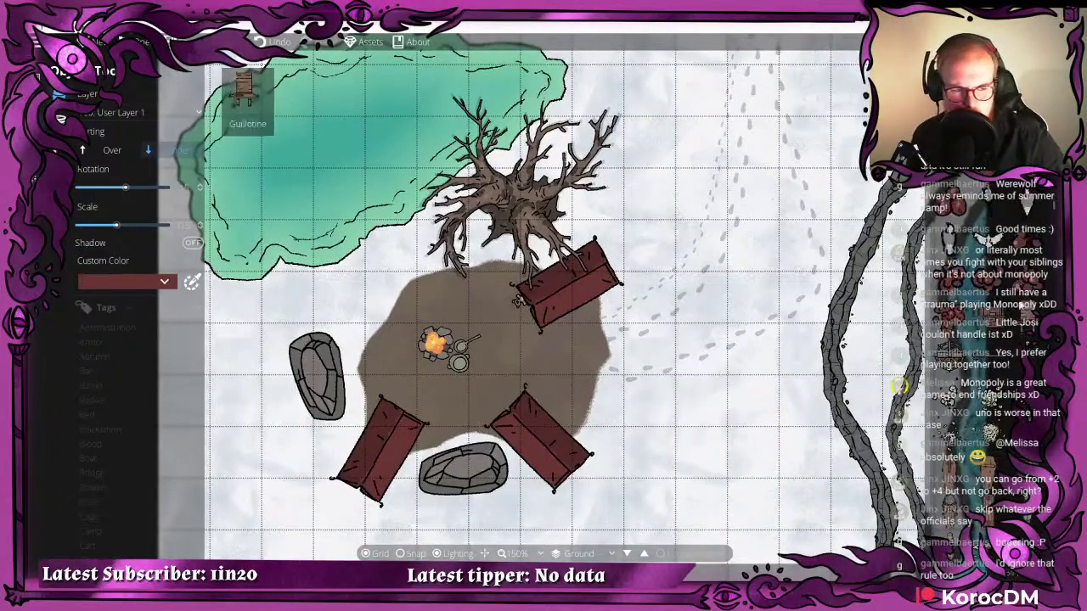
{"action": "scroll", "coordinate": [1020, 303], "scroll_direction": "down", "scroll_amount": 4}
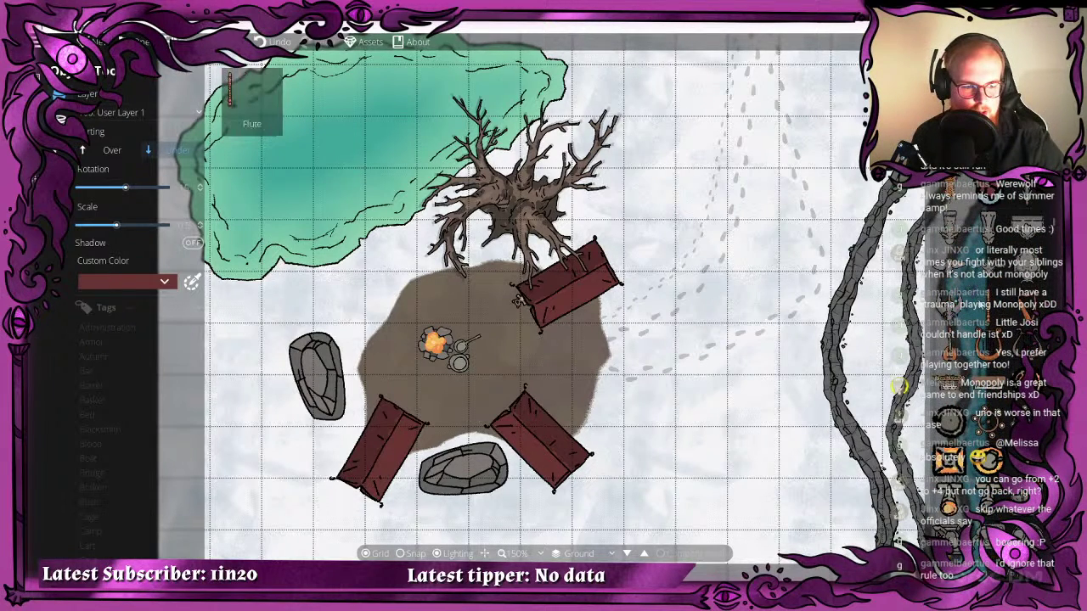
{"action": "left_click", "coordinate": [960, 363]}
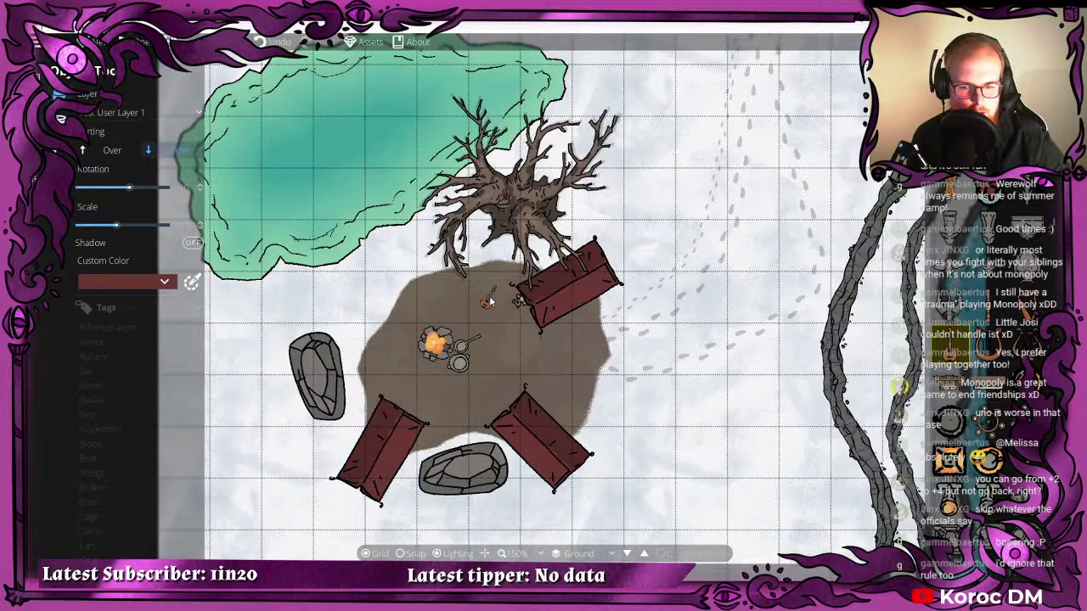
{"action": "scroll", "coordinate": [488, 301], "scroll_direction": "up", "scroll_amount": 4}
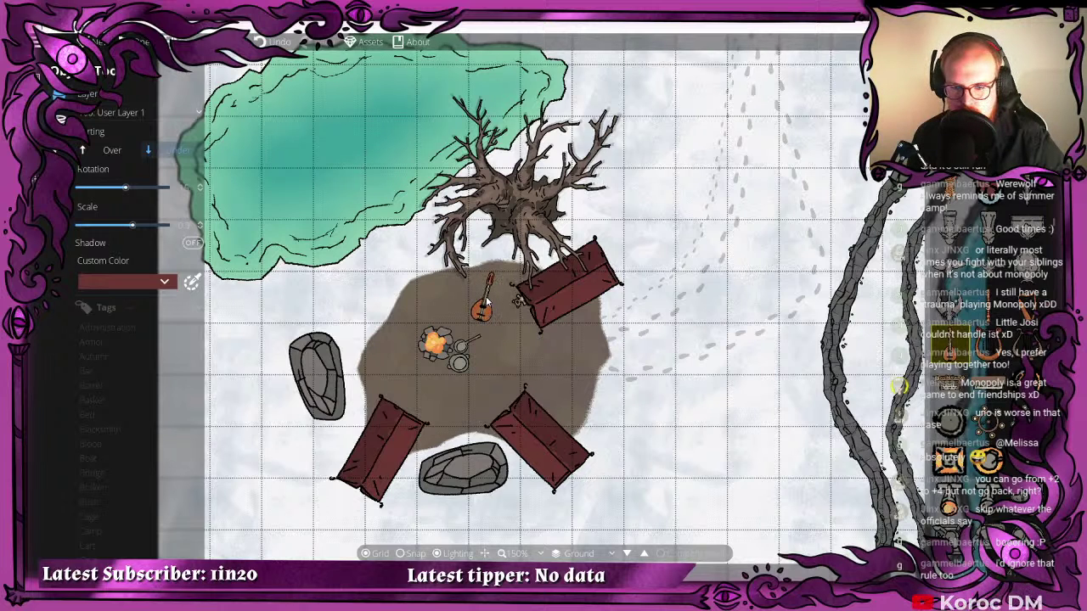
{"action": "left_click_drag", "start_coordinate": [488, 302], "coordinate": [427, 378]}
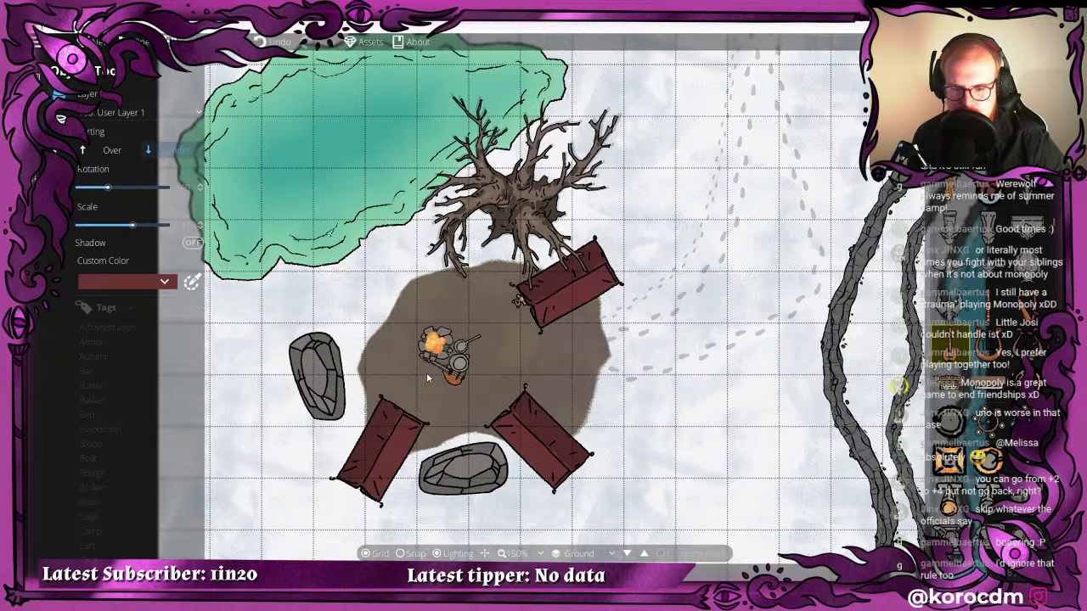
- Try the lute sorted over and under the other objects near the two lower tents, and discard it
{"action": "left_click", "coordinate": [111, 149]}
{"action": "left_click_drag", "start_coordinate": [323, 376], "coordinate": [397, 386]}
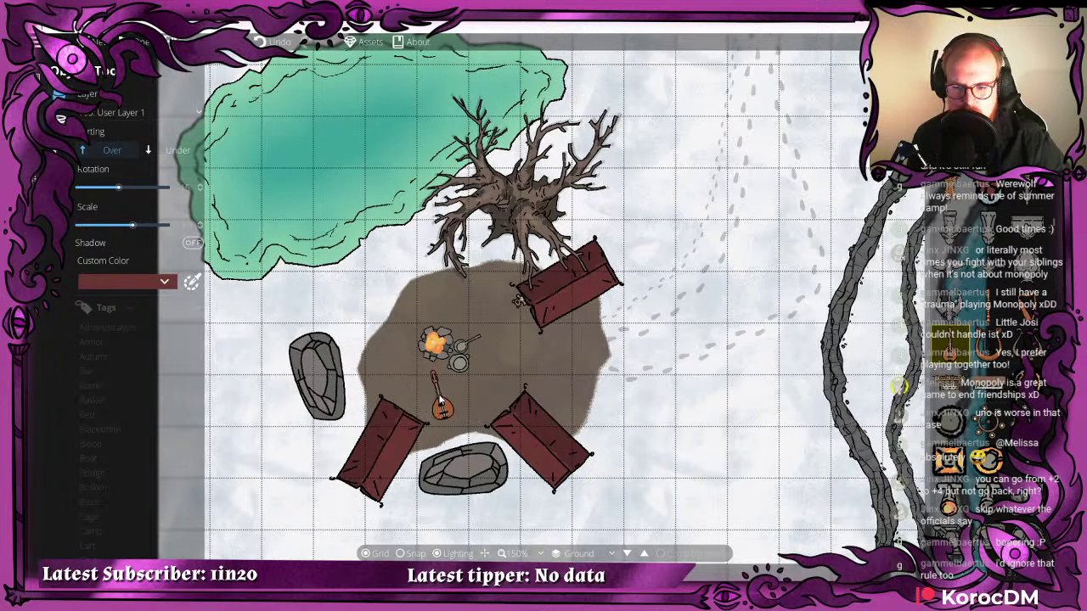
{"action": "scroll", "coordinate": [992, 344], "scroll_direction": "down", "scroll_amount": 4}
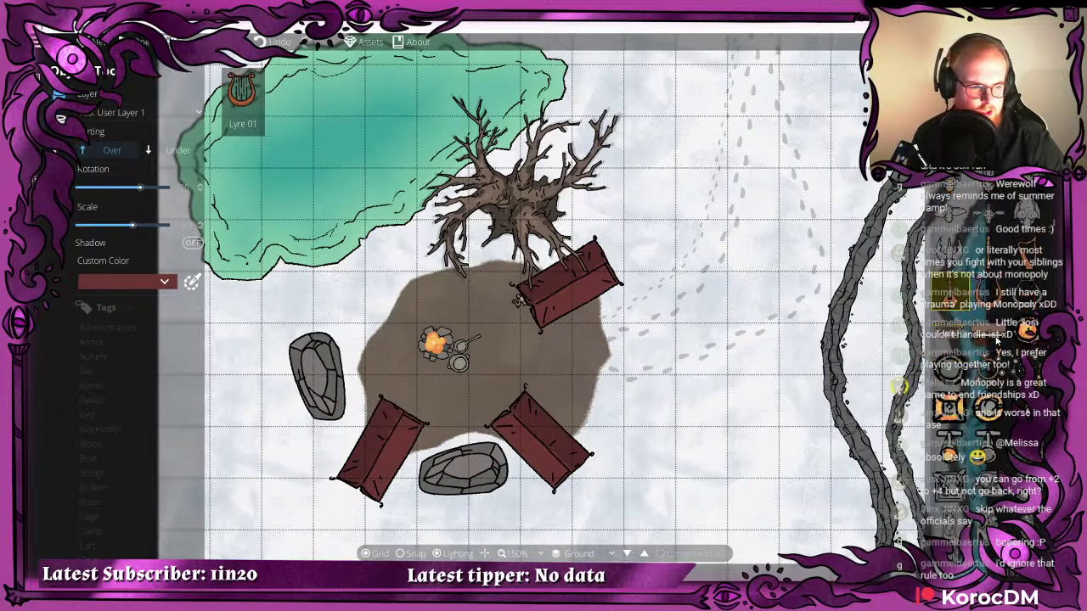
{"action": "left_click_drag", "start_coordinate": [255, 355], "coordinate": [393, 411]}
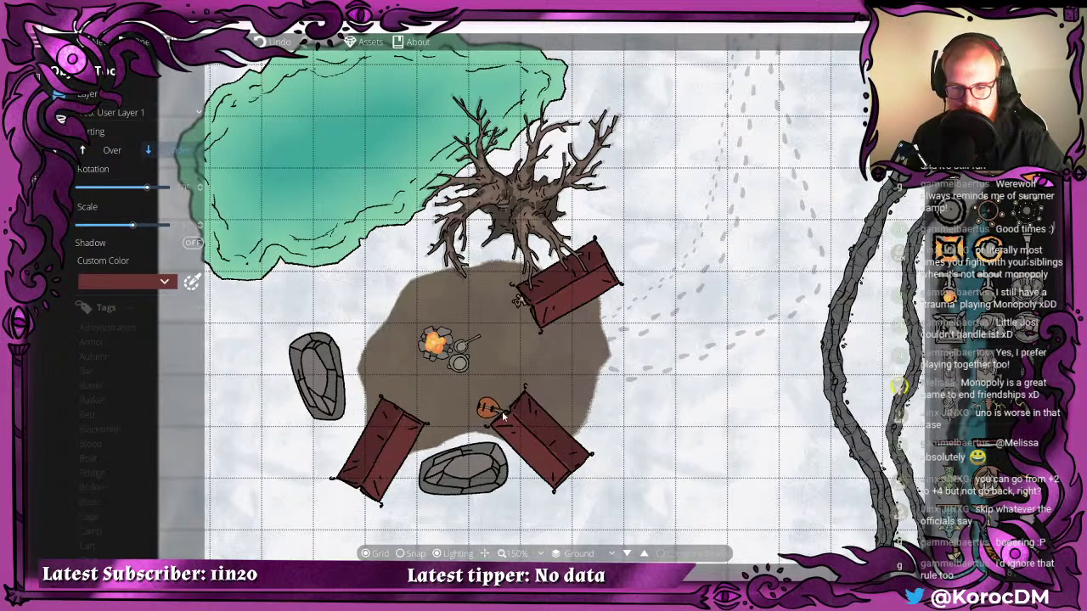
{"action": "left_click_drag", "start_coordinate": [472, 412], "coordinate": [431, 416]}
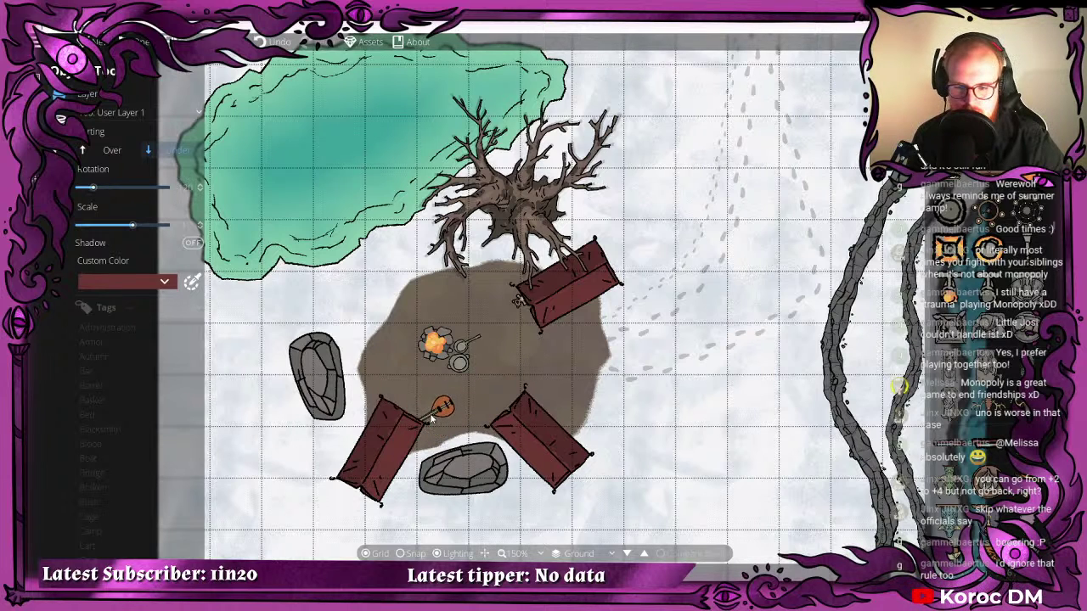
{"action": "key", "text": "Delete"}
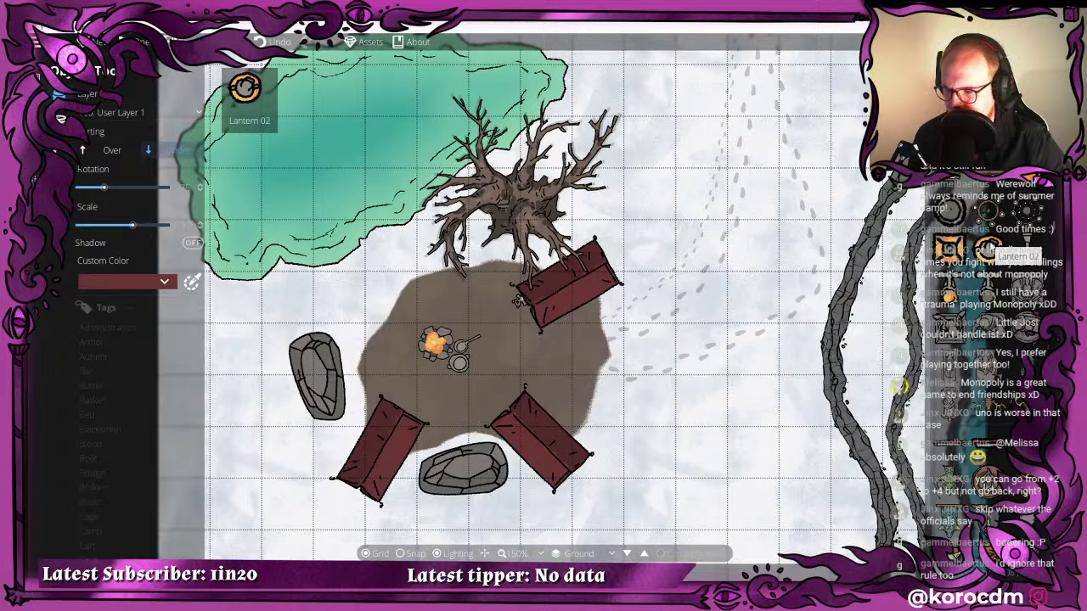
- Look through the object library past lanterns, burned wood and smoke, and pick a snow patch object
{"action": "left_click", "coordinate": [990, 249]}
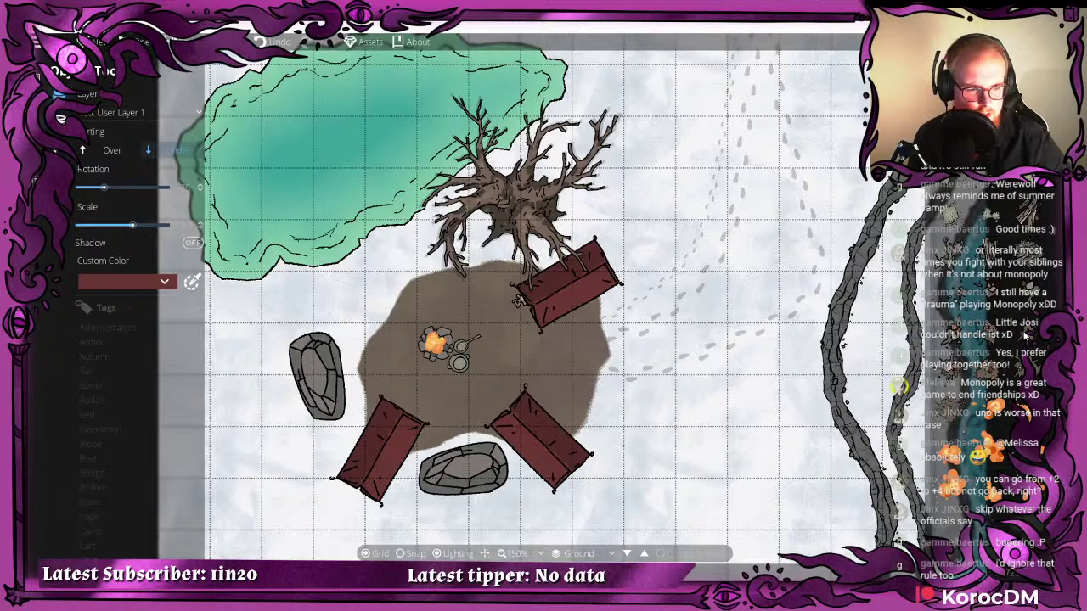
{"action": "mouse_move", "coordinate": [985, 291]}
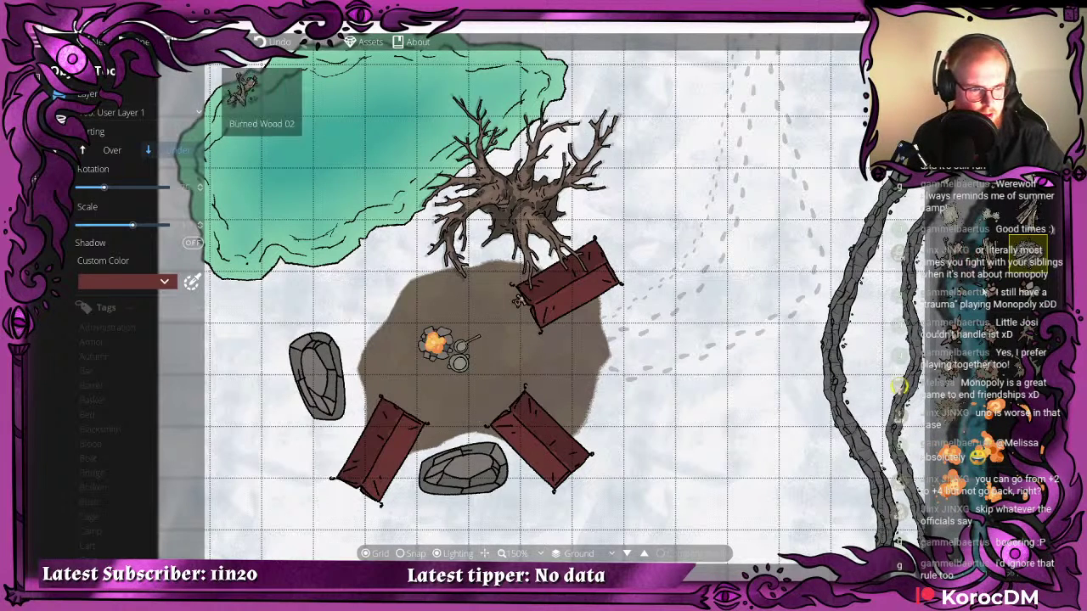
{"action": "scroll", "coordinate": [983, 291], "scroll_direction": "down", "scroll_amount": 3}
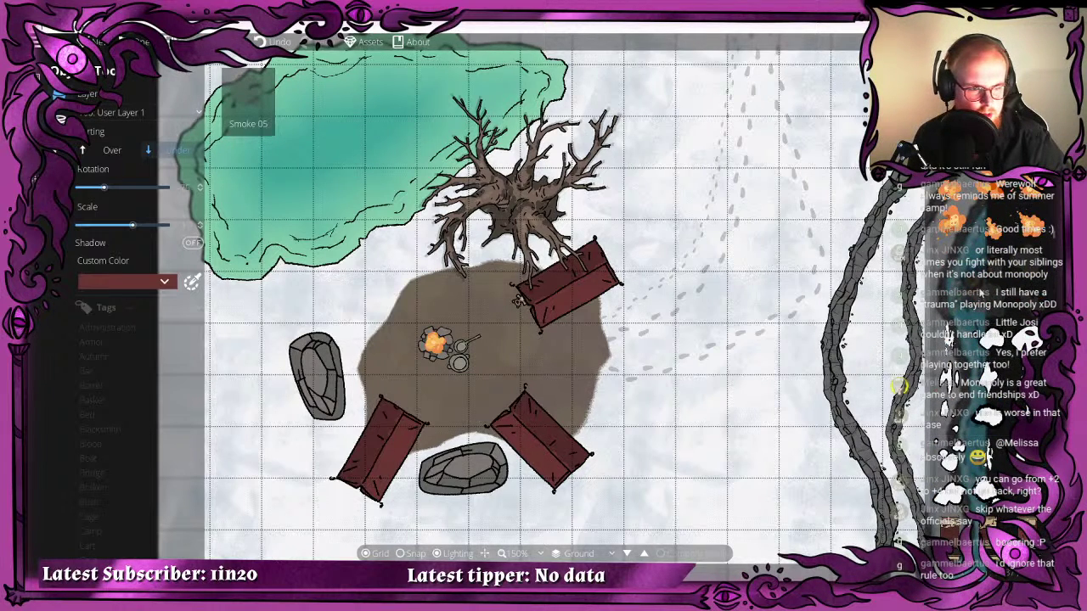
{"action": "scroll", "coordinate": [982, 291], "scroll_direction": "down", "scroll_amount": 5}
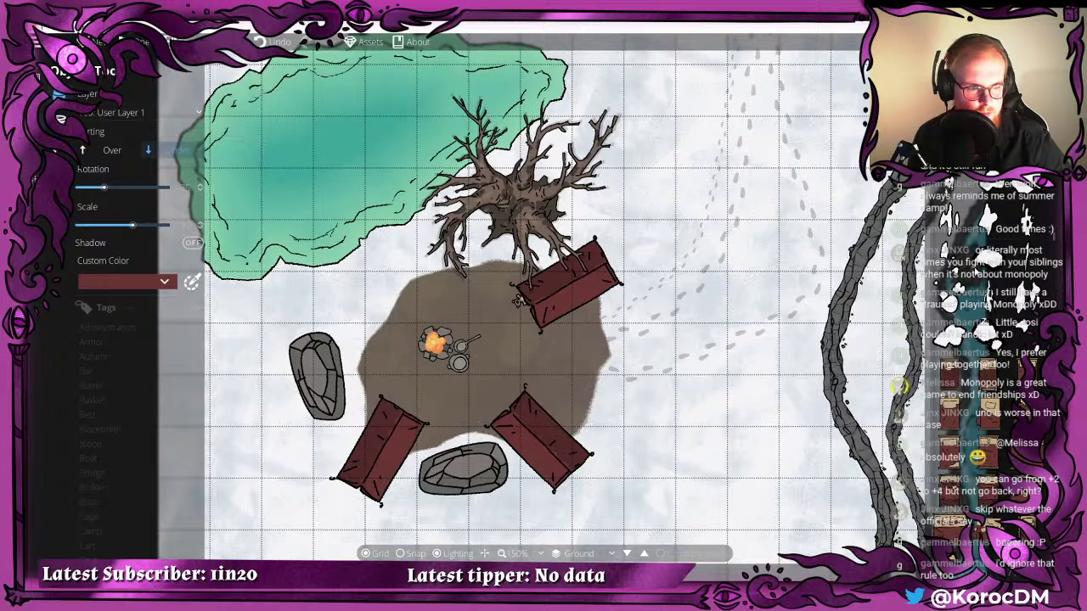
{"action": "left_click", "coordinate": [951, 186]}
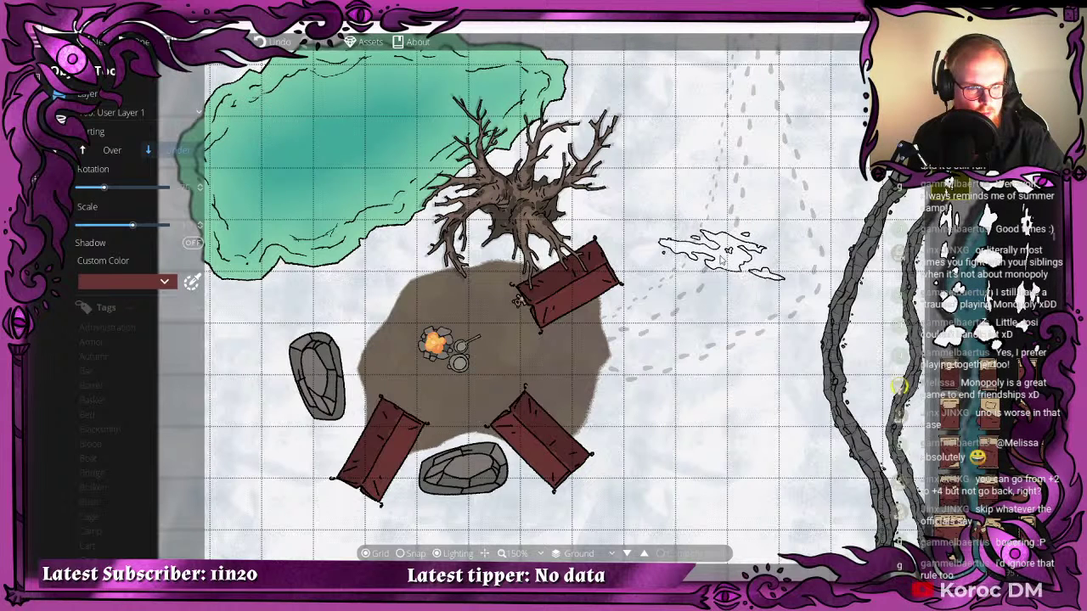
- Try the snow patch at scale 0.7 and different rotations on the dirt beside the tent near the bare tree
{"action": "scroll", "coordinate": [718, 263], "scroll_direction": "down", "scroll_amount": 3}
{"action": "scroll", "coordinate": [571, 343], "scroll_direction": "up", "scroll_amount": 3}
{"action": "scroll", "coordinate": [569, 343], "scroll_direction": "down", "scroll_amount": 8}
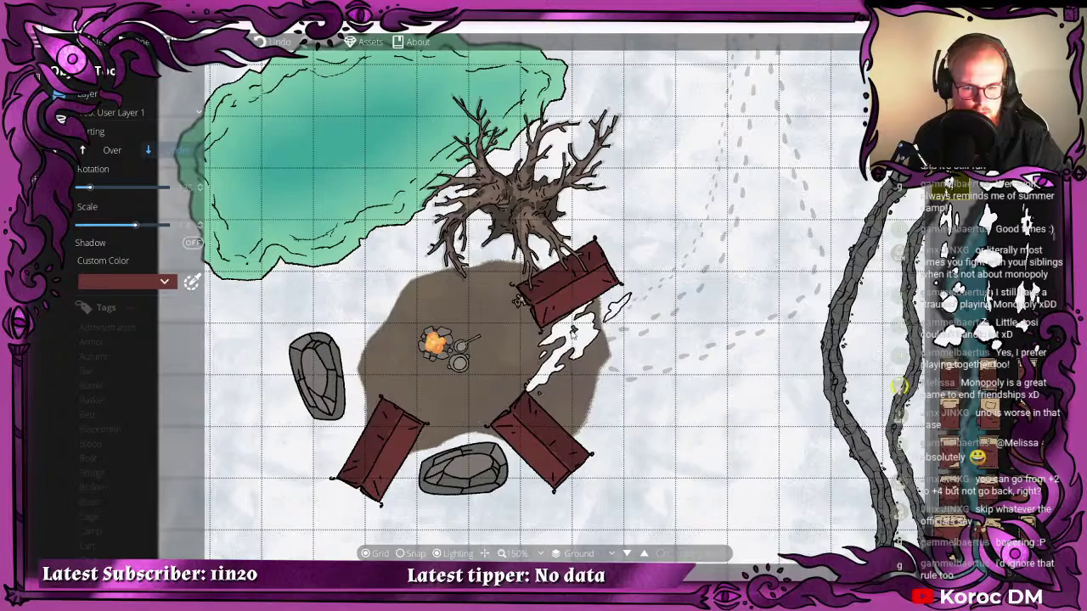
{"action": "scroll", "coordinate": [570, 332], "scroll_direction": "up", "scroll_amount": 5}
{"action": "scroll", "coordinate": [570, 332], "scroll_direction": "up", "scroll_amount": 5}
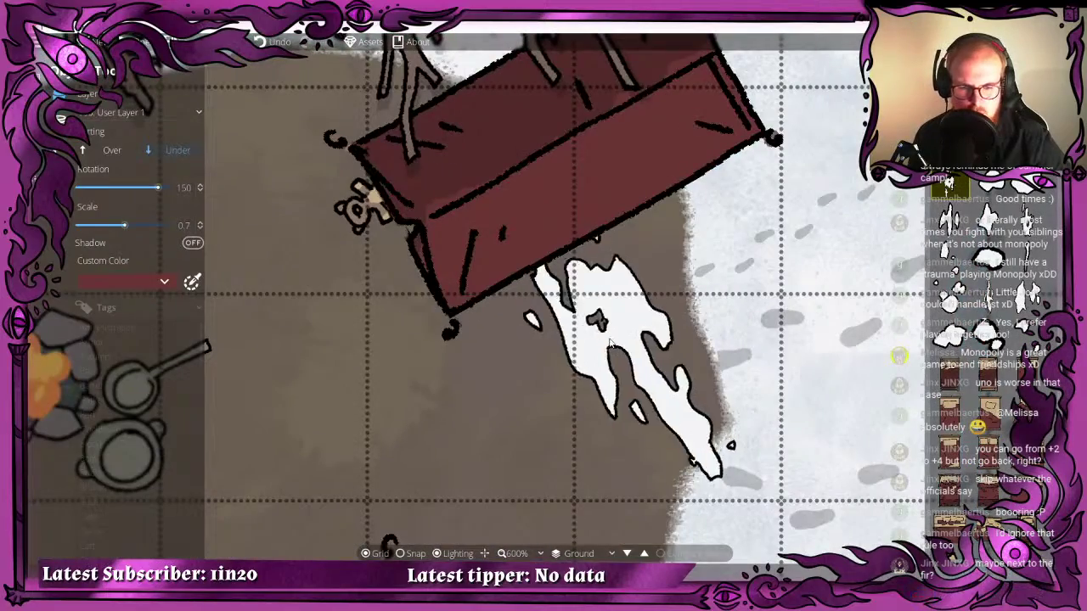
{"action": "scroll", "coordinate": [629, 361], "scroll_direction": "down", "scroll_amount": 17}
{"action": "scroll", "coordinate": [638, 313], "scroll_direction": "down", "scroll_amount": 4, "text": "shift"}
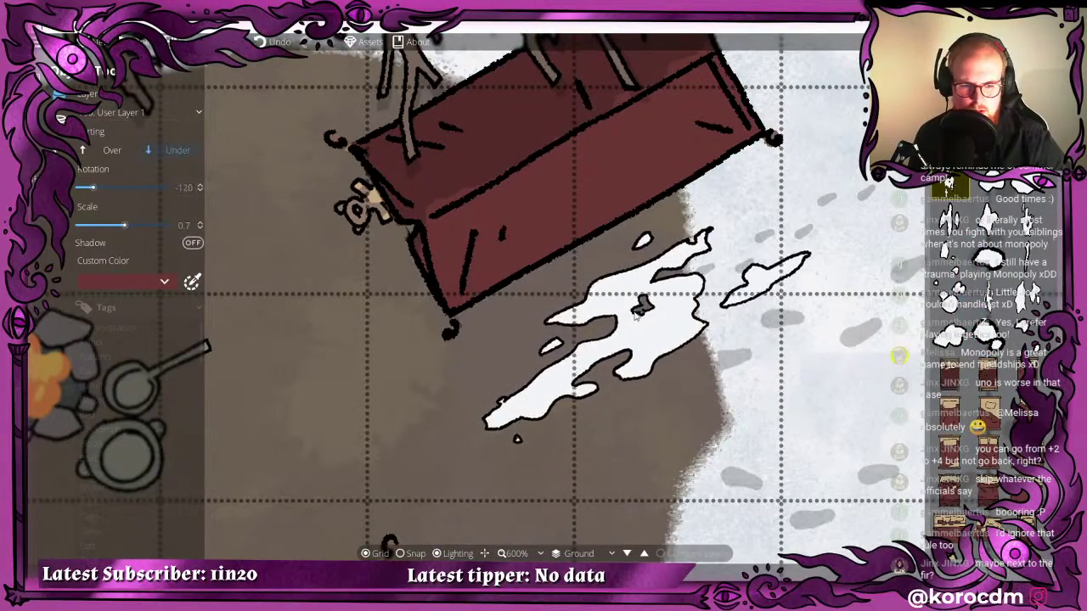
- Try several snow patches in different shapes and smaller scales along the eastern edge of the campsite's dirt
{"action": "scroll", "coordinate": [618, 310], "scroll_direction": "down", "scroll_amount": 5}
{"action": "scroll", "coordinate": [500, 294], "scroll_direction": "down", "scroll_amount": 2, "text": "alt"}
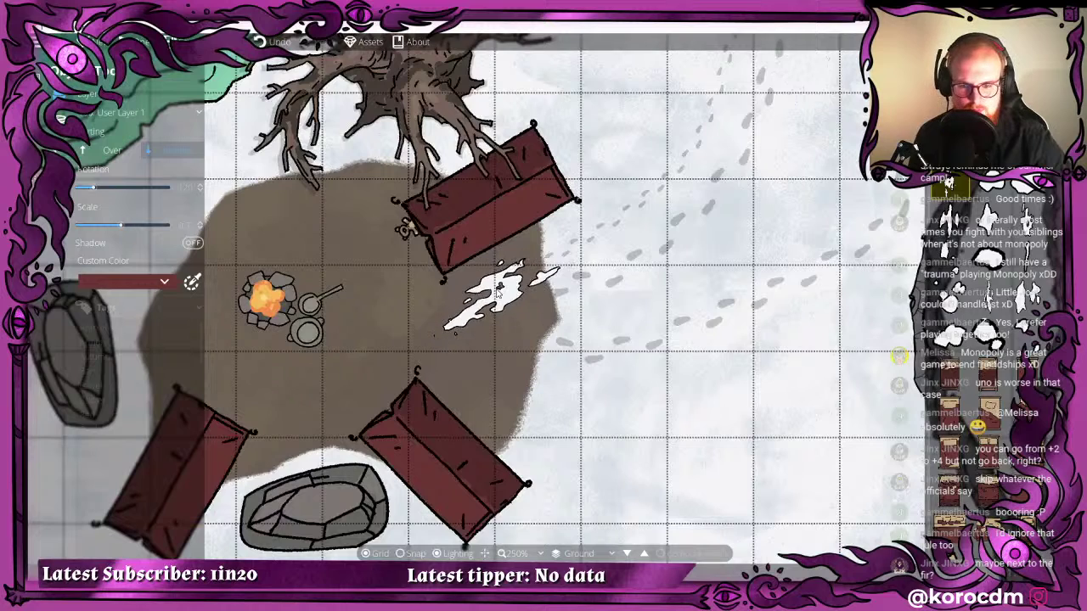
{"action": "scroll", "coordinate": [520, 305], "scroll_direction": "up", "scroll_amount": 2}
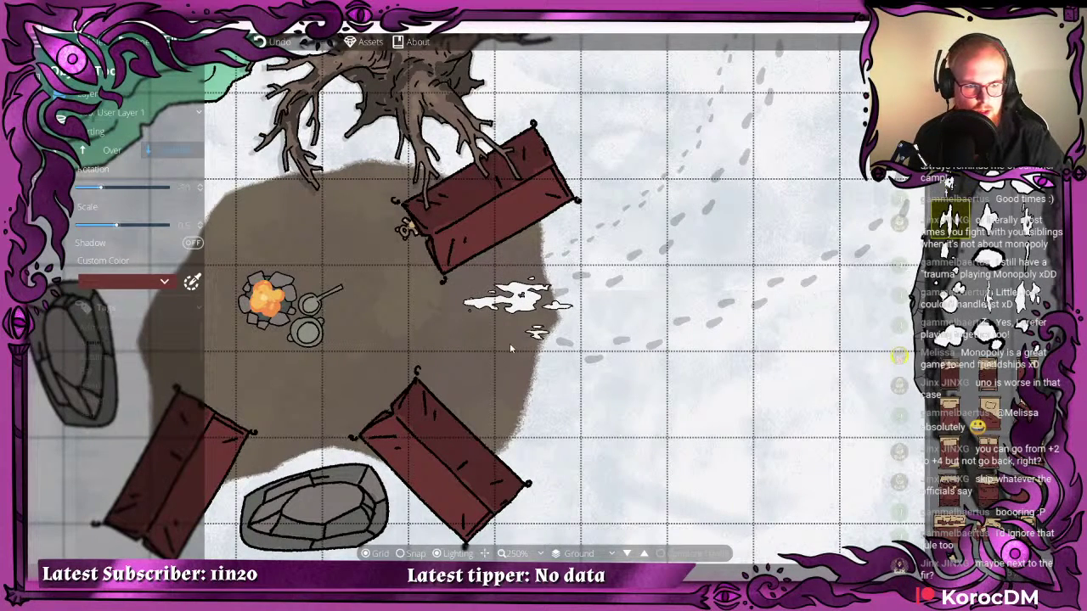
{"action": "left_click", "coordinate": [519, 297]}
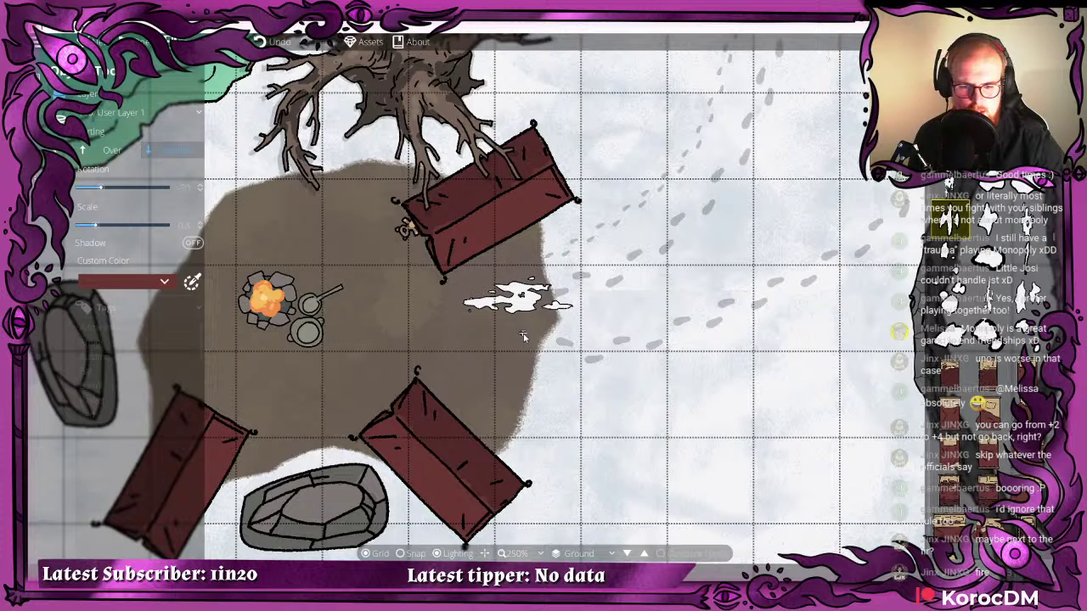
{"action": "scroll", "coordinate": [524, 336], "scroll_direction": "up", "scroll_amount": 3, "text": "ctrl"}
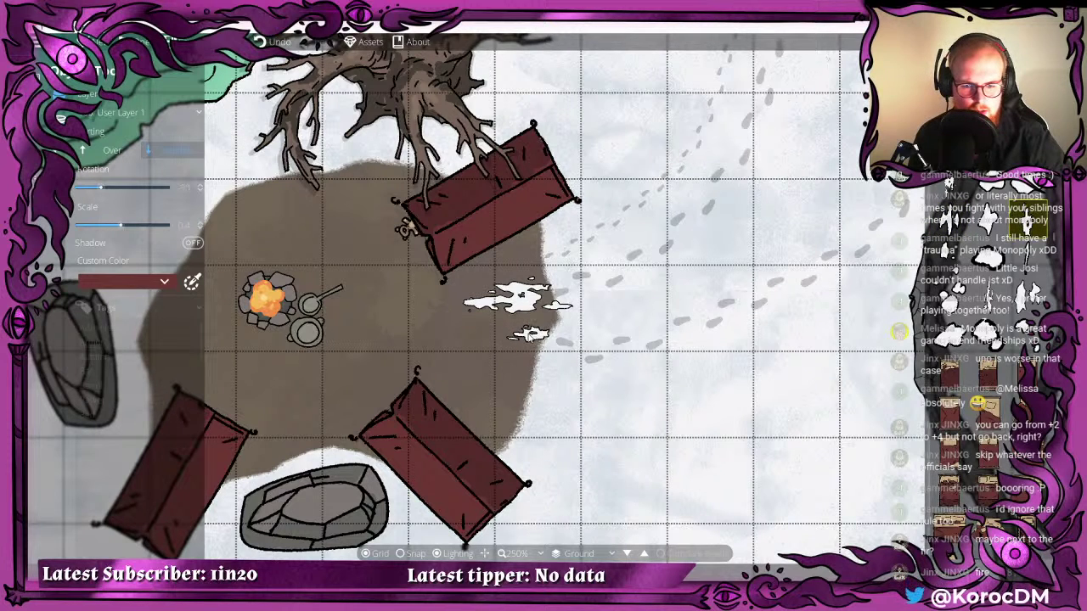
{"action": "scroll", "coordinate": [523, 336], "scroll_direction": "up", "scroll_amount": 1, "text": "ctrl"}
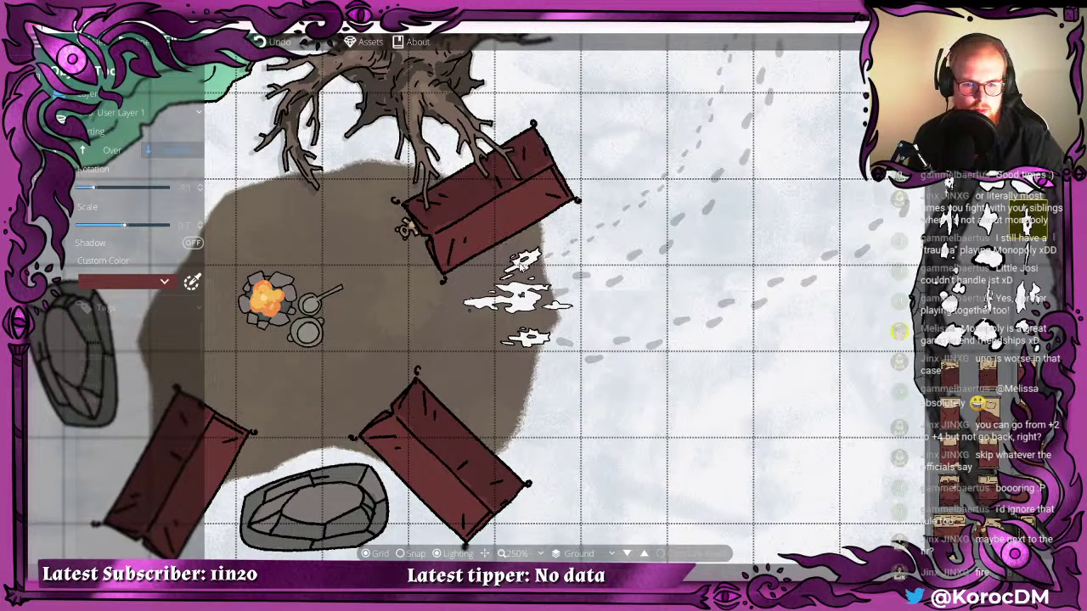
{"action": "left_click", "coordinate": [523, 336]}
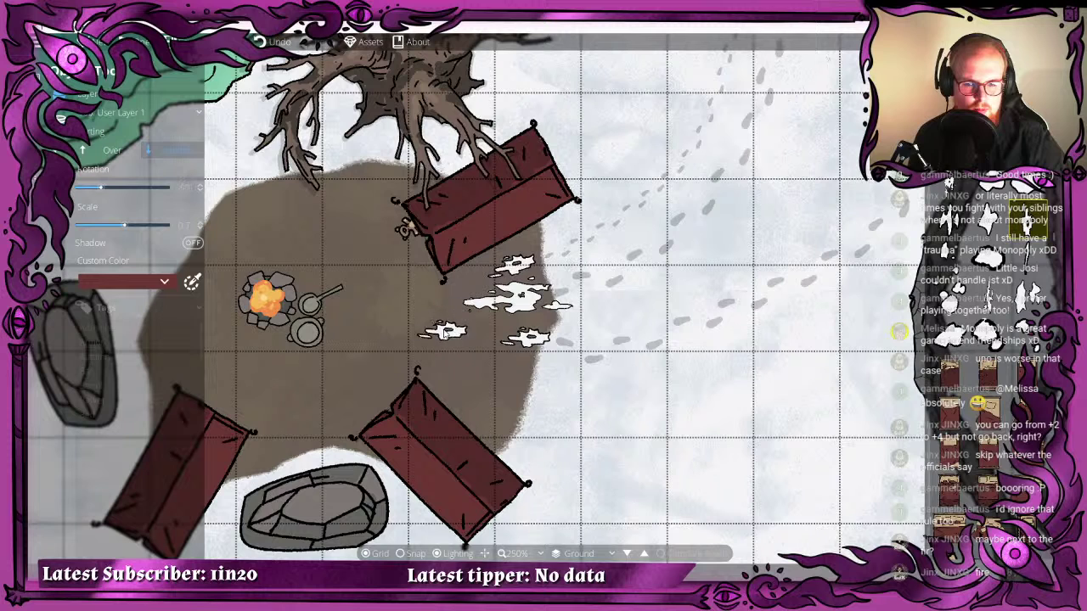
- Try further snow patches on the dirt east of the campfire, and discard all snow patches placed there
{"action": "left_click", "coordinate": [950, 219]}
{"action": "scroll", "coordinate": [489, 331], "scroll_direction": "down", "scroll_amount": 1}
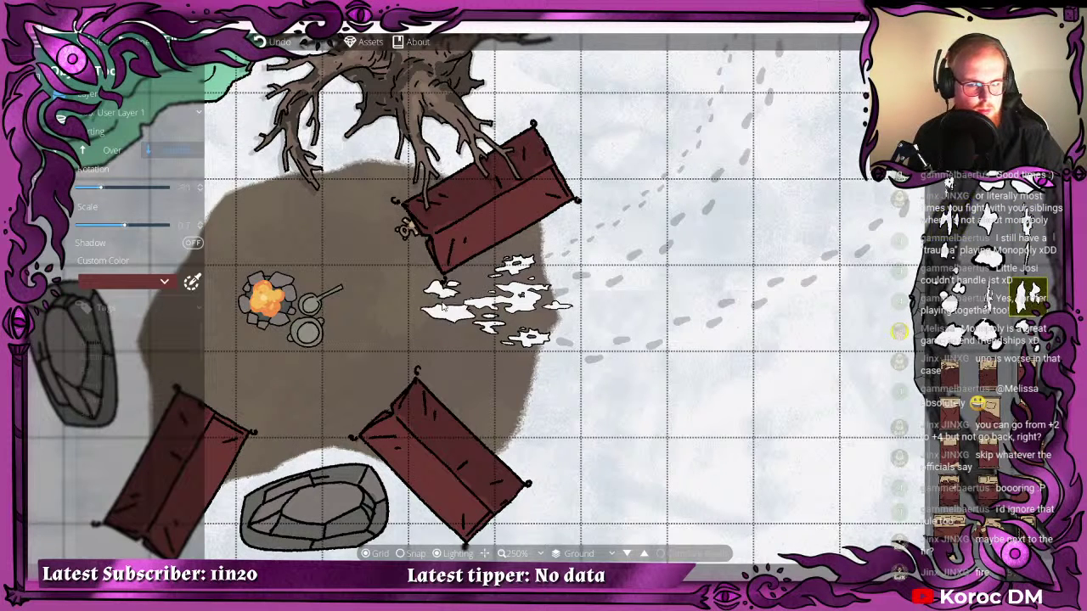
{"action": "left_click", "coordinate": [461, 340]}
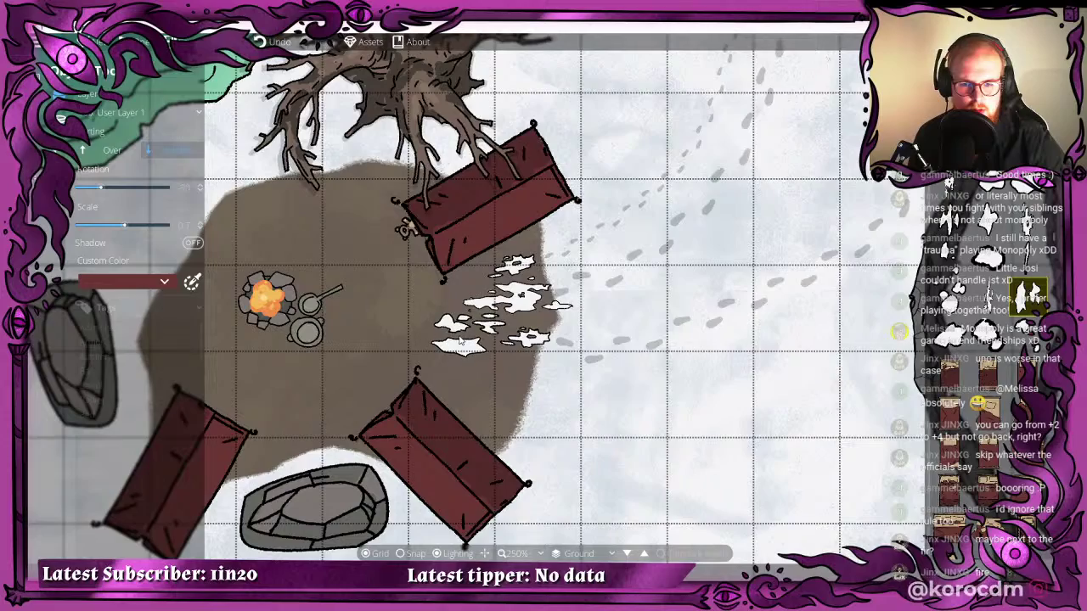
{"action": "scroll", "coordinate": [318, 420], "scroll_direction": "down", "scroll_amount": 3}
{"action": "left_click_drag", "start_coordinate": [510, 450], "coordinate": [782, 364]}
{"action": "left_click_drag", "start_coordinate": [756, 299], "coordinate": [520, 365]}
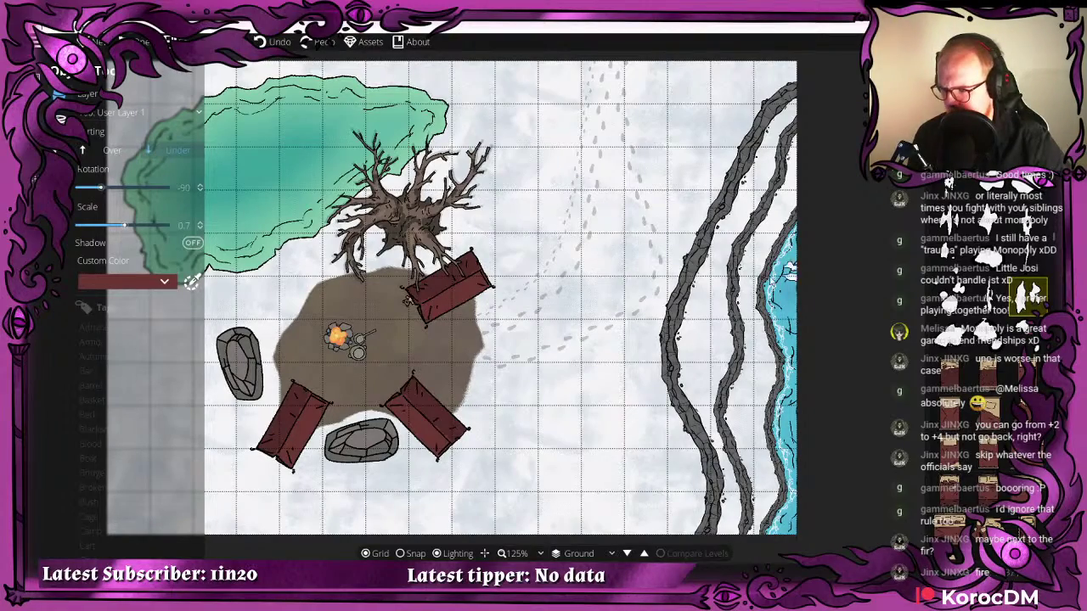
- Place a lute object with scale 0.9, rotated to -90, on the dirt just north of the campfire
{"action": "left_click_drag", "start_coordinate": [368, 276], "coordinate": [450, 240]}
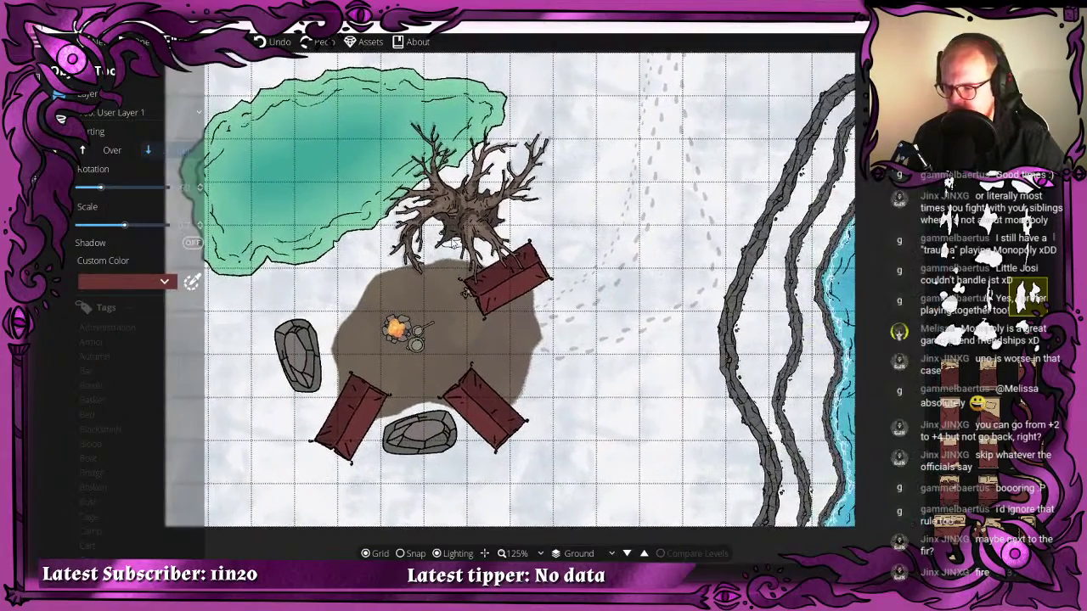
{"action": "scroll", "coordinate": [450, 239], "scroll_direction": "up", "scroll_amount": 3}
{"action": "left_click_drag", "start_coordinate": [499, 360], "coordinate": [503, 207]}
{"action": "scroll", "coordinate": [999, 278], "scroll_direction": "down", "scroll_amount": 8}
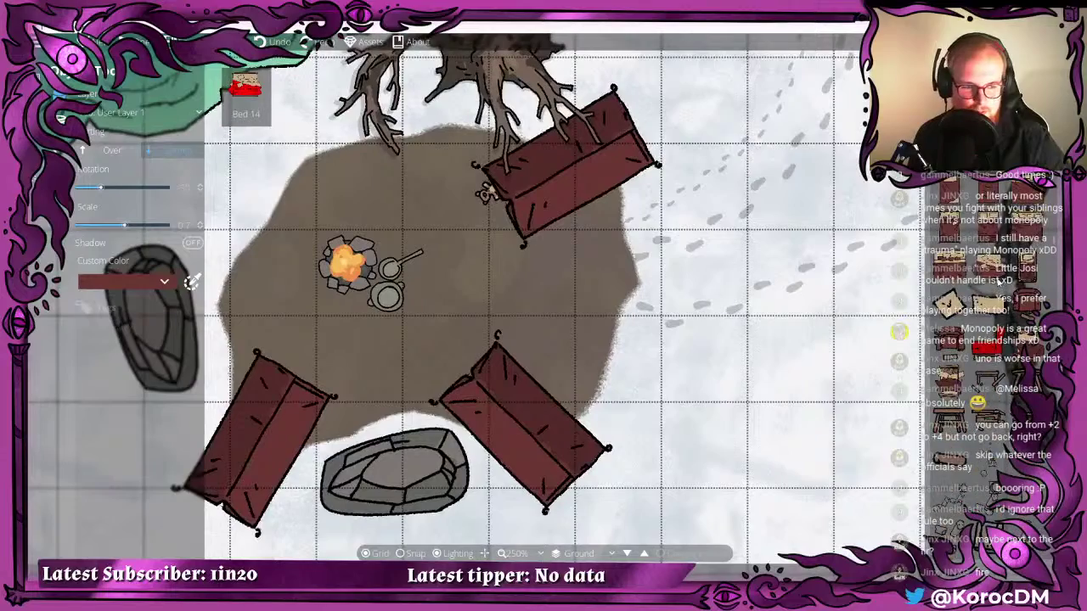
{"action": "scroll", "coordinate": [993, 280], "scroll_direction": "down", "scroll_amount": 10}
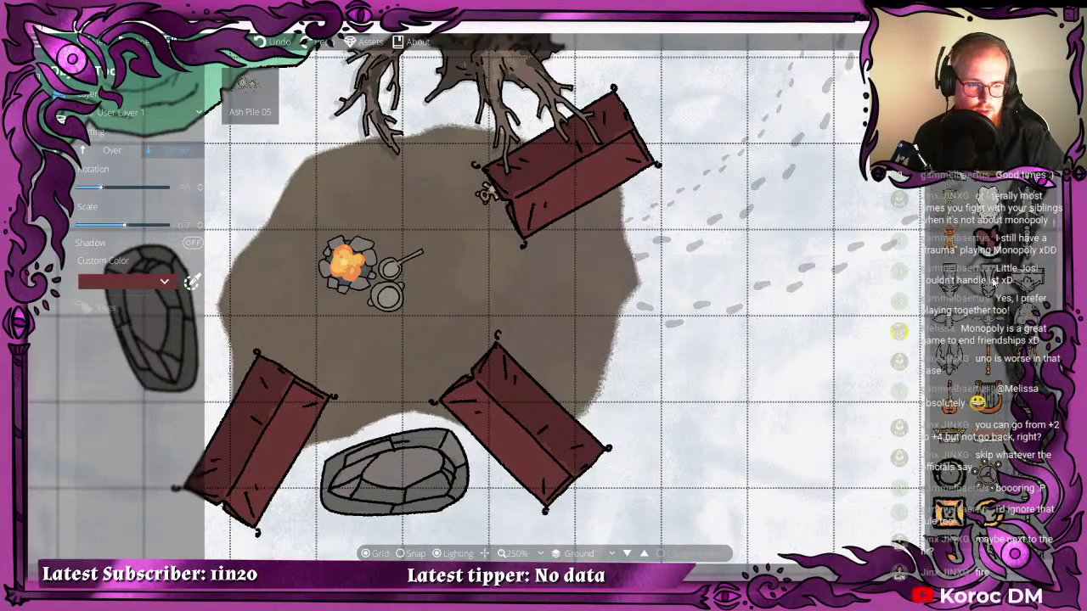
{"action": "left_click", "coordinate": [967, 416]}
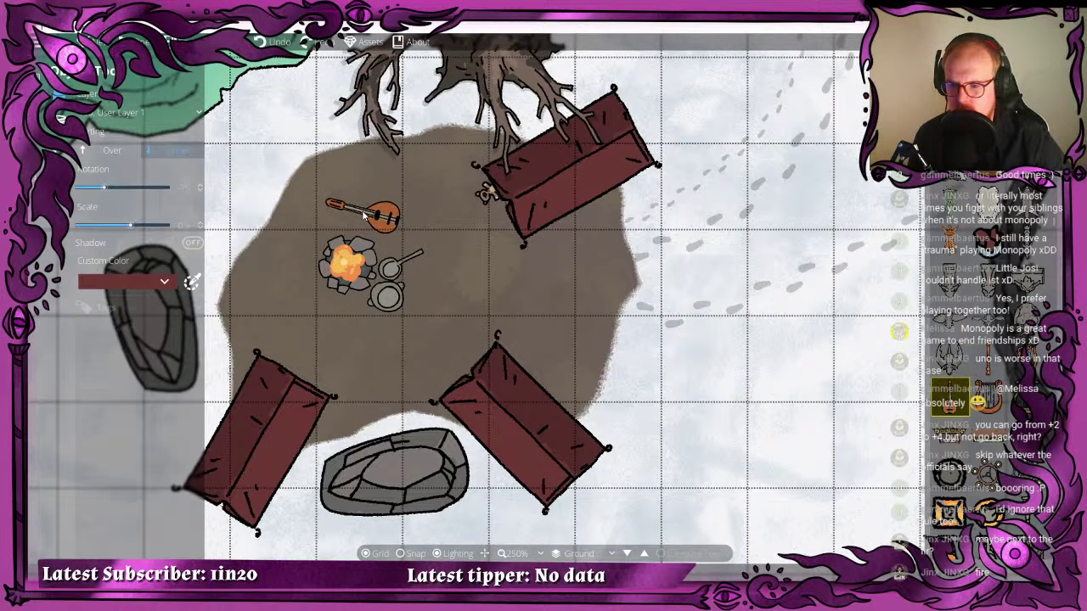
{"action": "scroll", "coordinate": [352, 209], "scroll_direction": "down", "scroll_amount": 1}
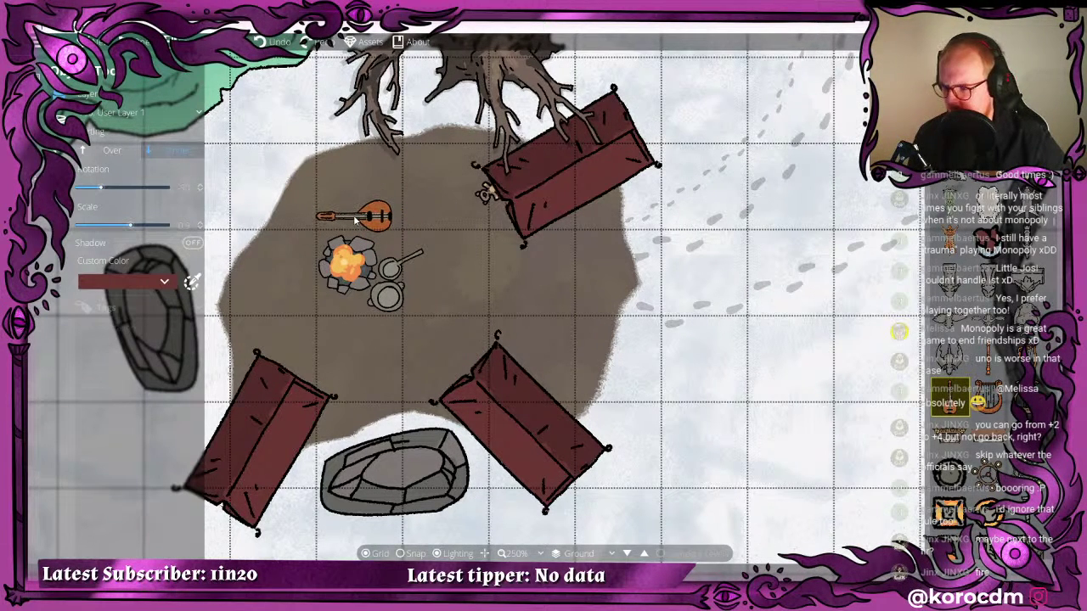
{"action": "left_click", "coordinate": [355, 219]}
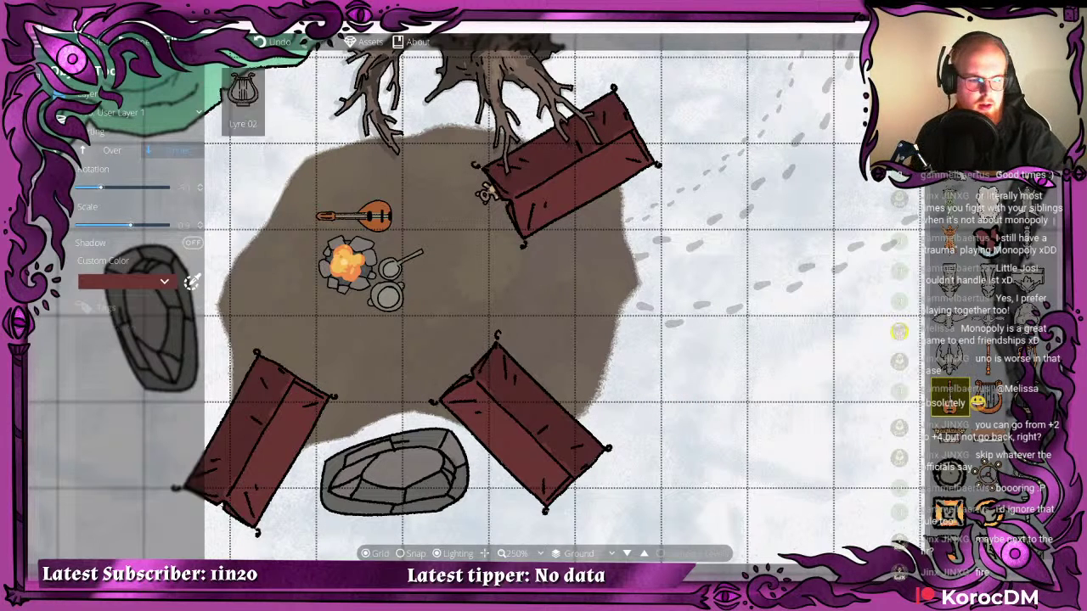
- Pick a snow patch object from the object library and try it rotated to -120 near the cliffs
{"action": "scroll", "coordinate": [1007, 409], "scroll_direction": "down", "scroll_amount": 5}
{"action": "scroll", "coordinate": [1000, 382], "scroll_direction": "down", "scroll_amount": 8}
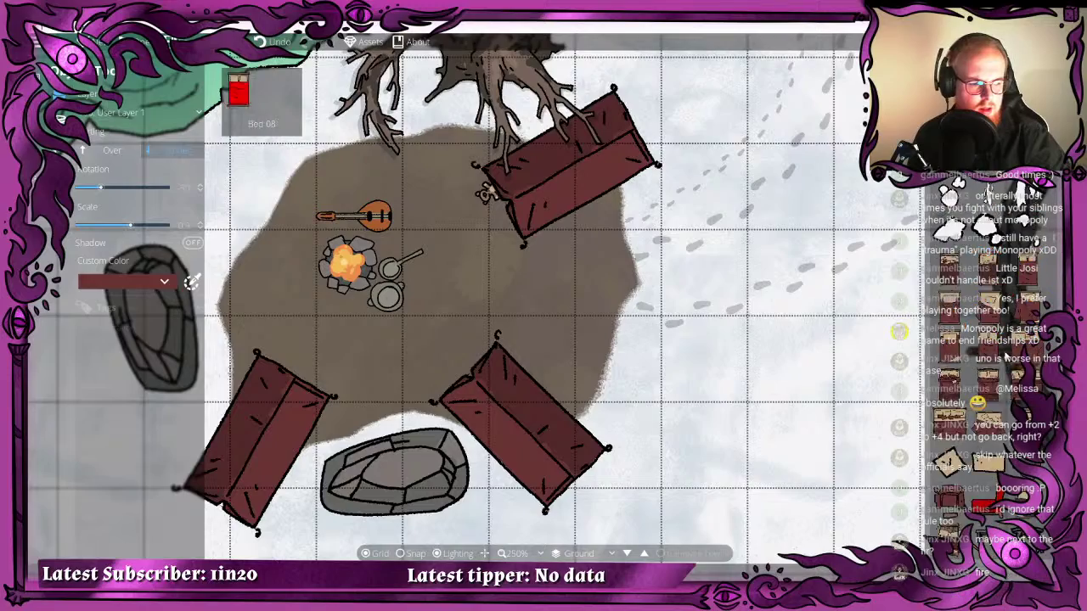
{"action": "scroll", "coordinate": [412, 292], "scroll_direction": "down", "scroll_amount": 5}
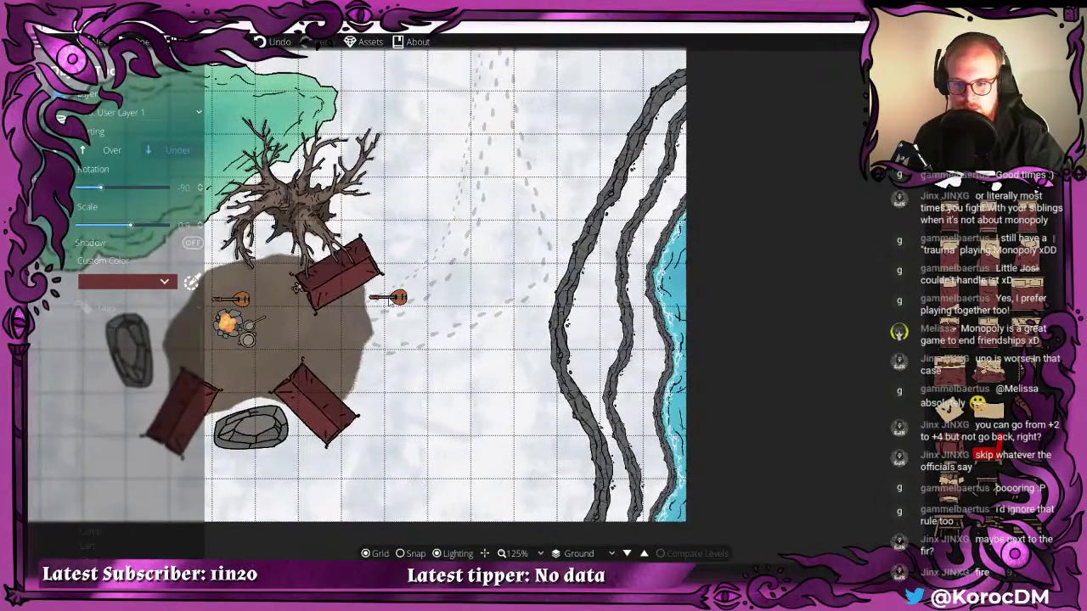
{"action": "left_click", "coordinate": [987, 211]}
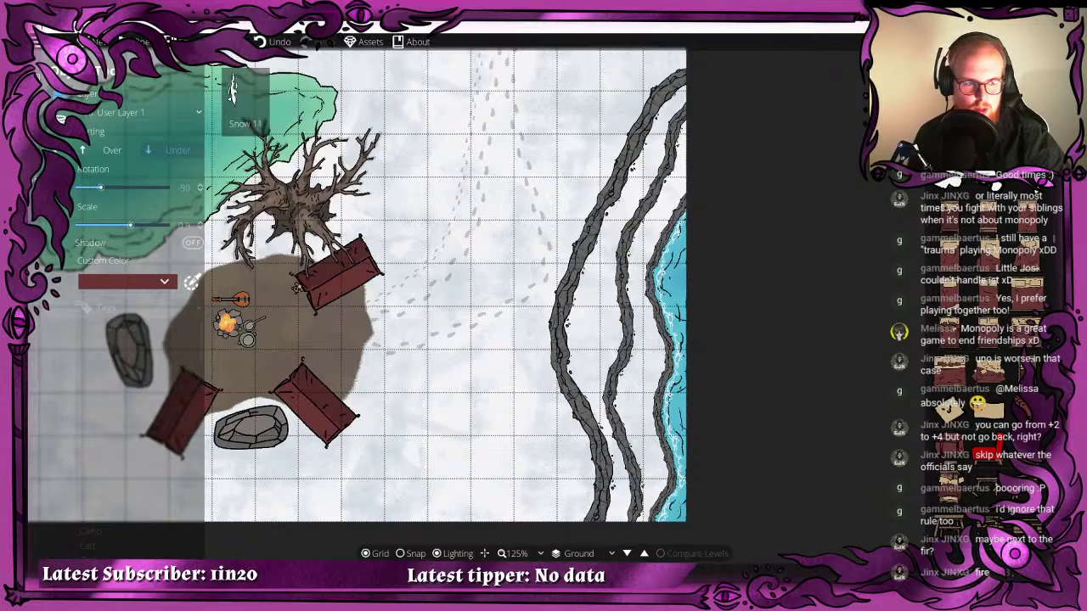
{"action": "left_click_drag", "start_coordinate": [405, 298], "coordinate": [522, 343]}
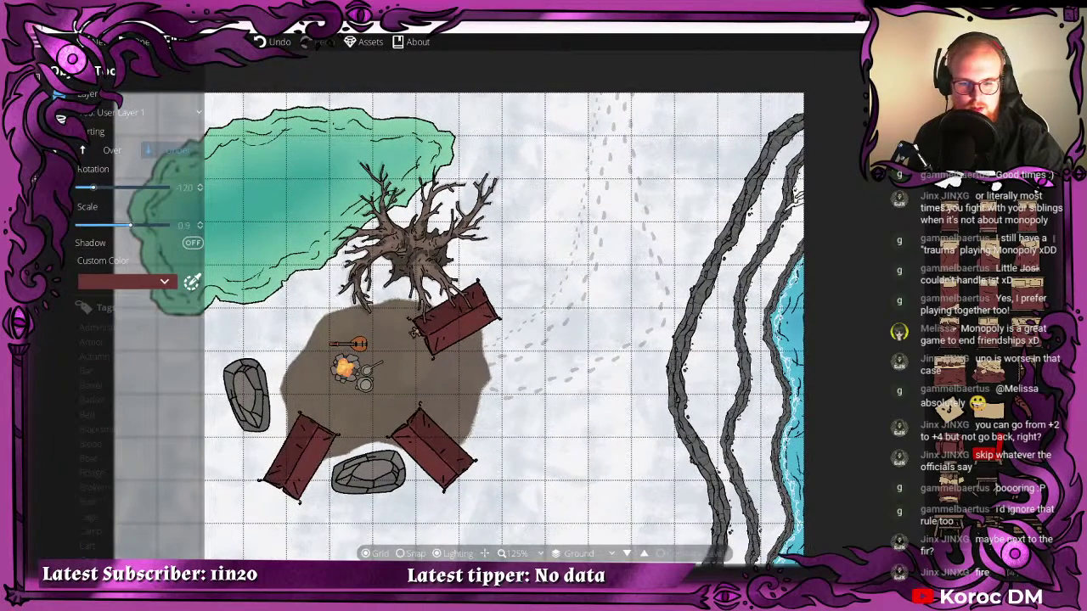
- Browse the object library, from the snow patches through furniture and graves, for another decoration for the snowy campsite
{"action": "scroll", "coordinate": [996, 204], "scroll_direction": "up", "scroll_amount": 2}
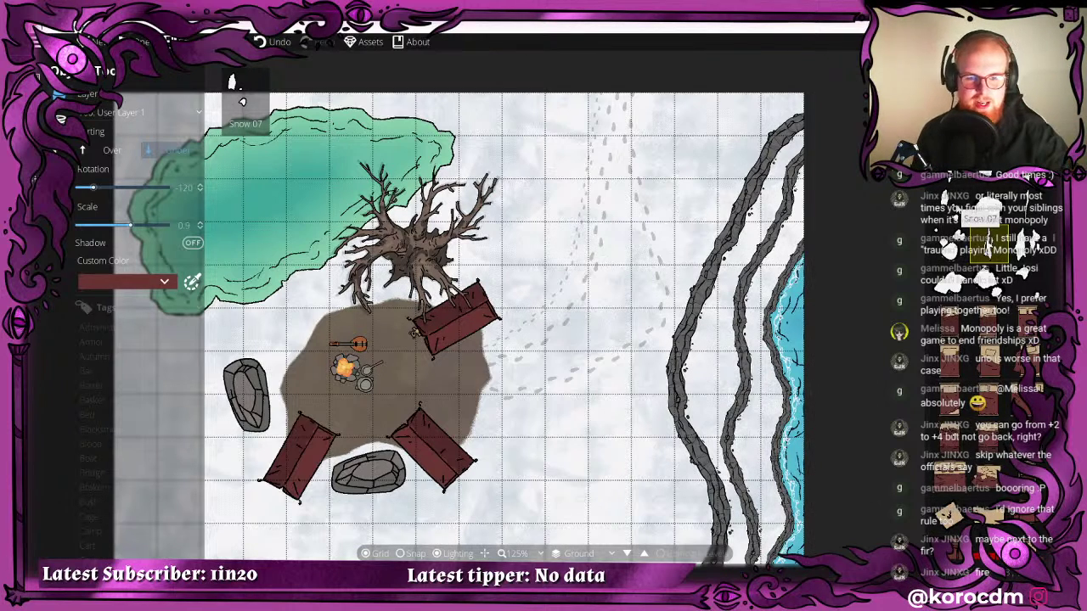
{"action": "scroll", "coordinate": [1023, 316], "scroll_direction": "down", "scroll_amount": 8}
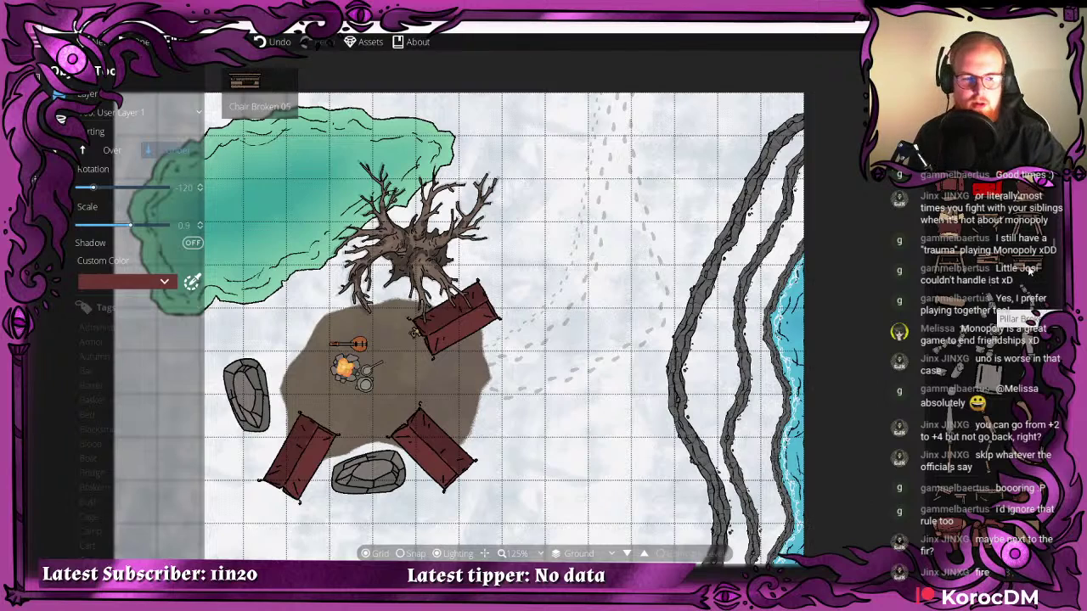
{"action": "scroll", "coordinate": [1026, 271], "scroll_direction": "down", "scroll_amount": 3}
{"action": "scroll", "coordinate": [1026, 270], "scroll_direction": "down", "scroll_amount": 3}
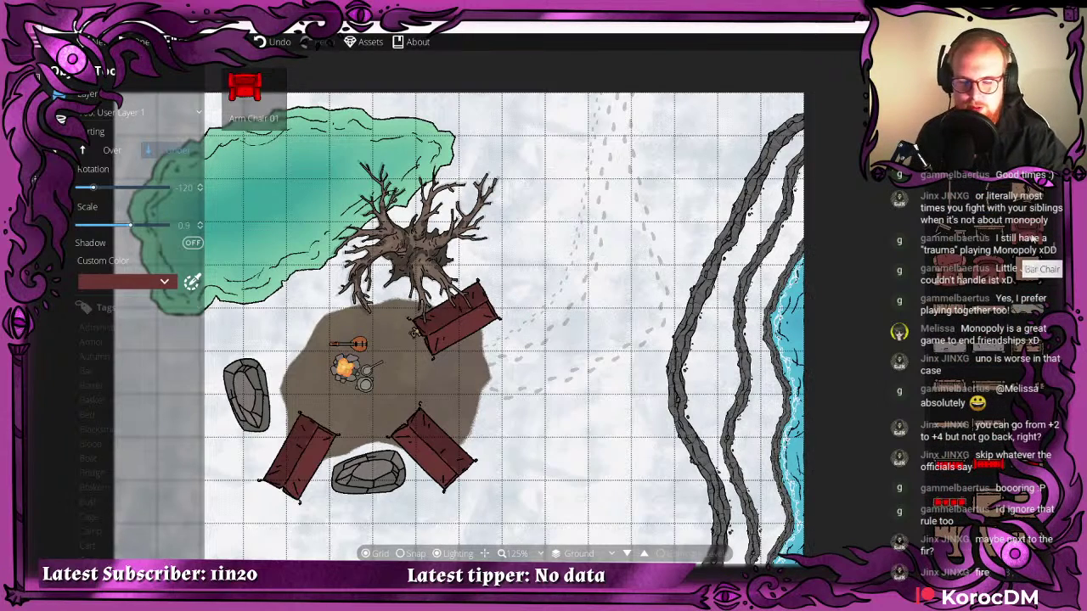
{"action": "scroll", "coordinate": [1025, 233], "scroll_direction": "down", "scroll_amount": 3}
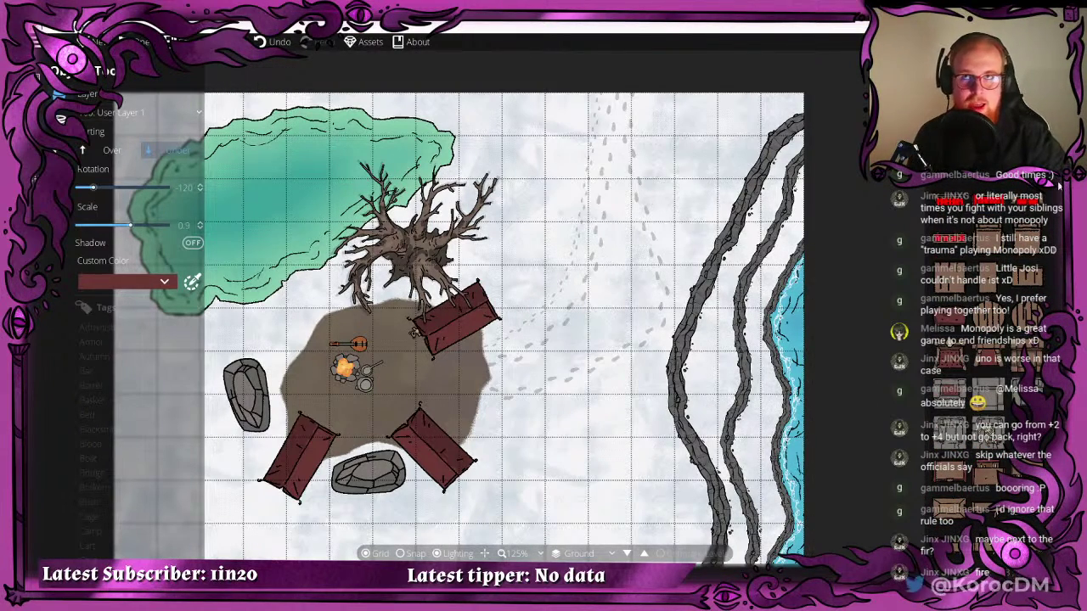
{"action": "scroll", "coordinate": [1058, 185], "scroll_direction": "down", "scroll_amount": 3}
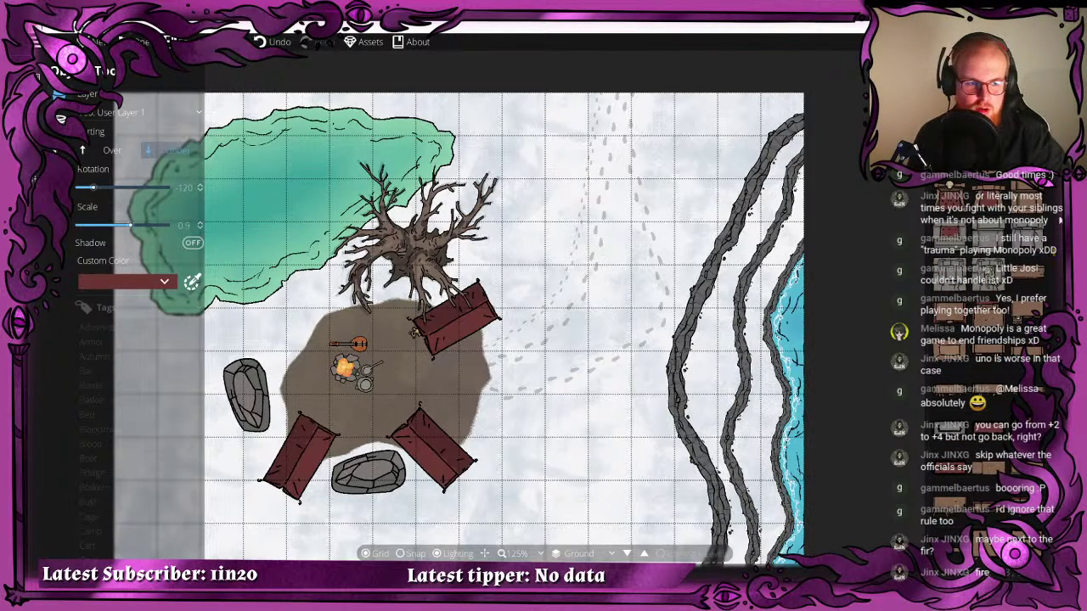
{"action": "scroll", "coordinate": [1002, 225], "scroll_direction": "down", "scroll_amount": 3}
{"action": "scroll", "coordinate": [998, 231], "scroll_direction": "down", "scroll_amount": 2}
{"action": "scroll", "coordinate": [976, 232], "scroll_direction": "up", "scroll_amount": 2}
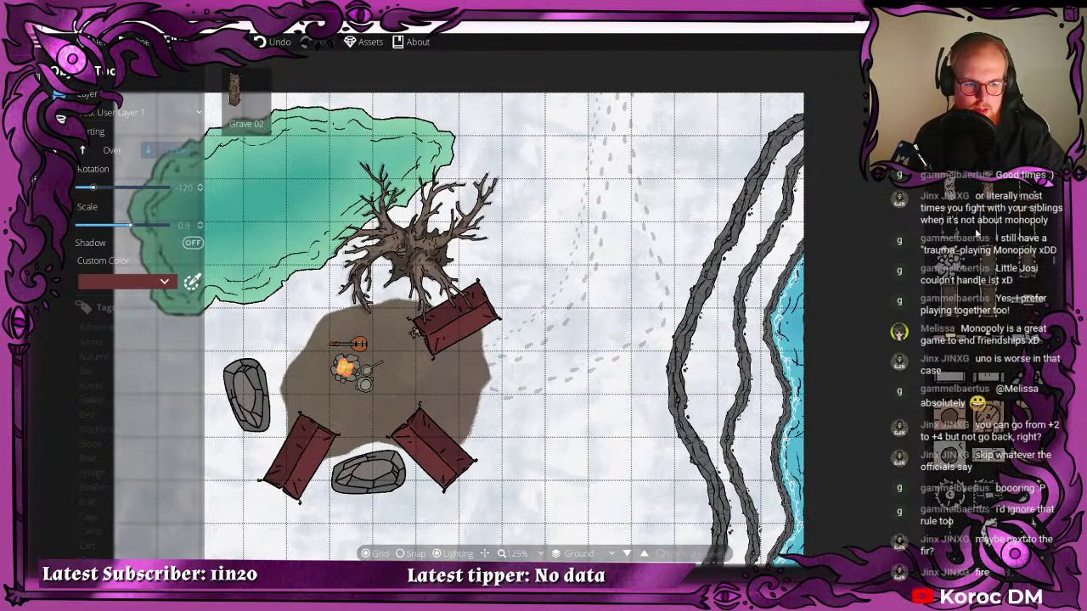
{"action": "scroll", "coordinate": [964, 251], "scroll_direction": "down", "scroll_amount": 3}
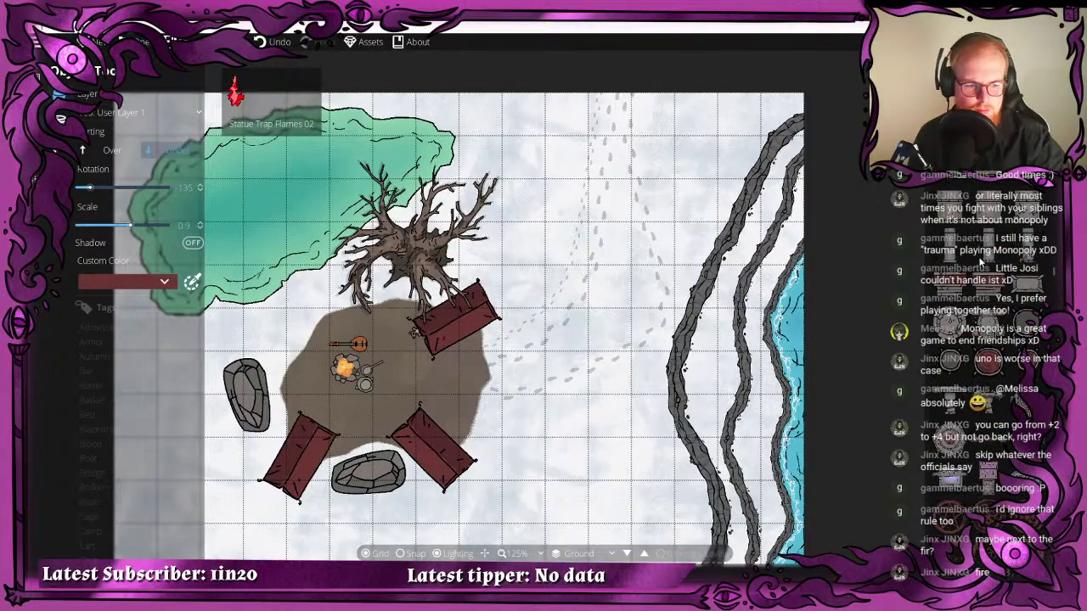
- Try the glowing purple stone object in different rotations on the snow beside the bare tree and over the lake
{"action": "left_click", "coordinate": [246, 88]}
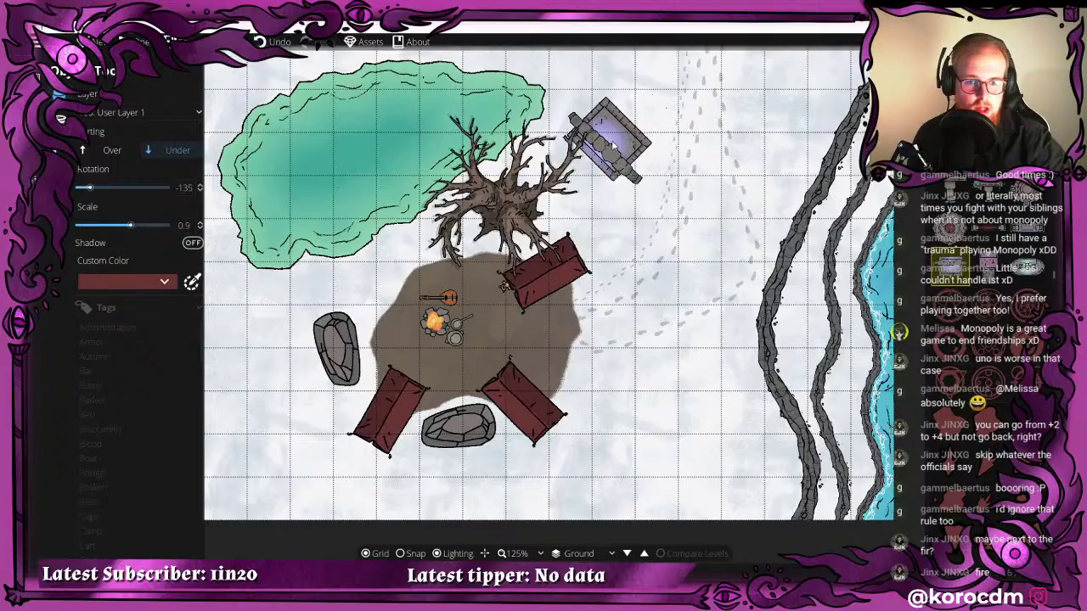
{"action": "left_click_drag", "start_coordinate": [557, 202], "coordinate": [577, 115]}
{"action": "scroll", "coordinate": [344, 202], "scroll_direction": "up", "scroll_amount": 5}
{"action": "left_click_drag", "start_coordinate": [325, 158], "coordinate": [344, 307]}
{"action": "scroll", "coordinate": [404, 221], "scroll_direction": "up", "scroll_amount": 3}
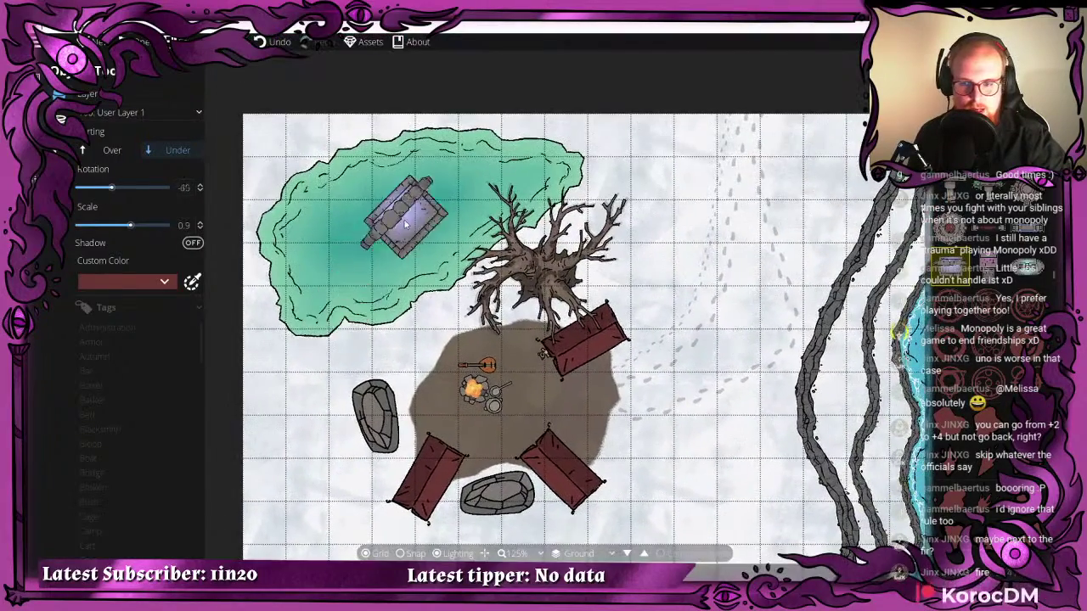
{"action": "left_click_drag", "start_coordinate": [398, 220], "coordinate": [387, 156]}
- Browse the object library past stains, cannons, ladders and road signs to the plant objects and pick a small grass tuft
{"action": "scroll", "coordinate": [1000, 367], "scroll_direction": "down", "scroll_amount": 2}
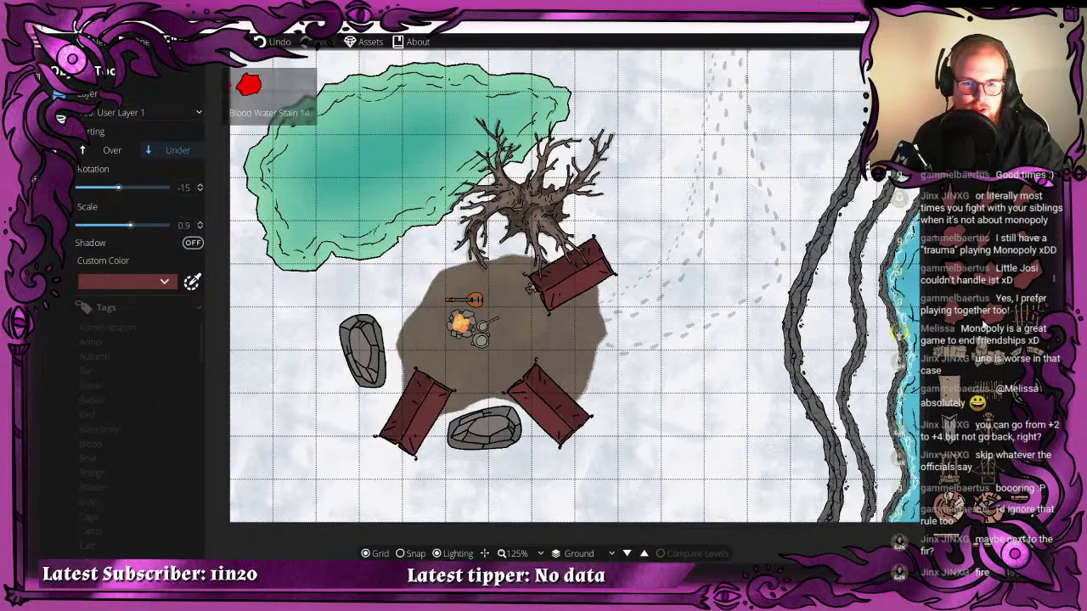
{"action": "scroll", "coordinate": [994, 335], "scroll_direction": "down", "scroll_amount": 2}
{"action": "scroll", "coordinate": [998, 341], "scroll_direction": "down", "scroll_amount": 4}
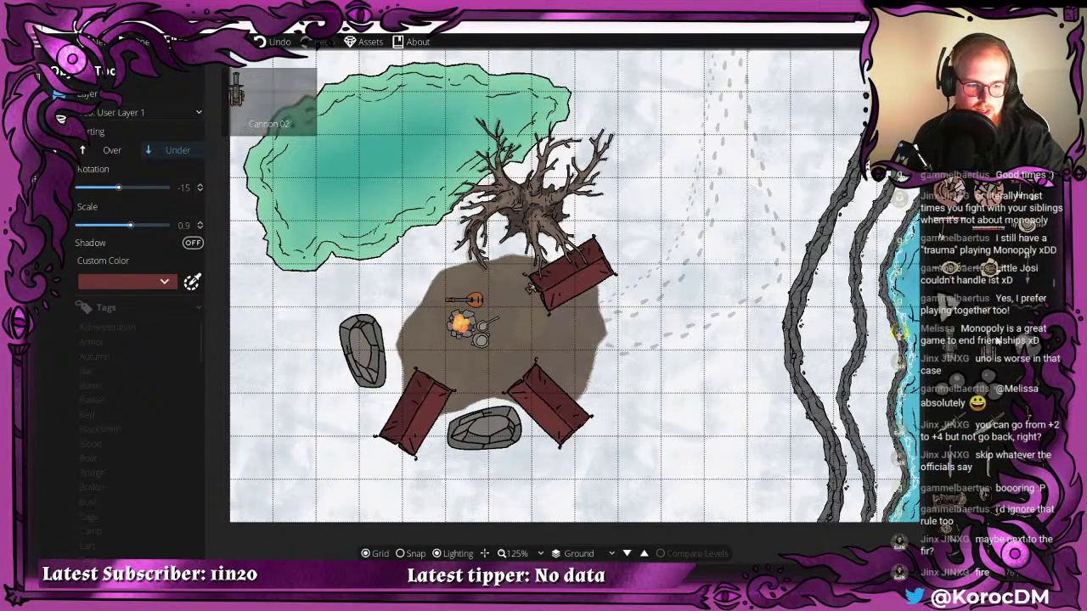
{"action": "scroll", "coordinate": [999, 340], "scroll_direction": "down", "scroll_amount": 4}
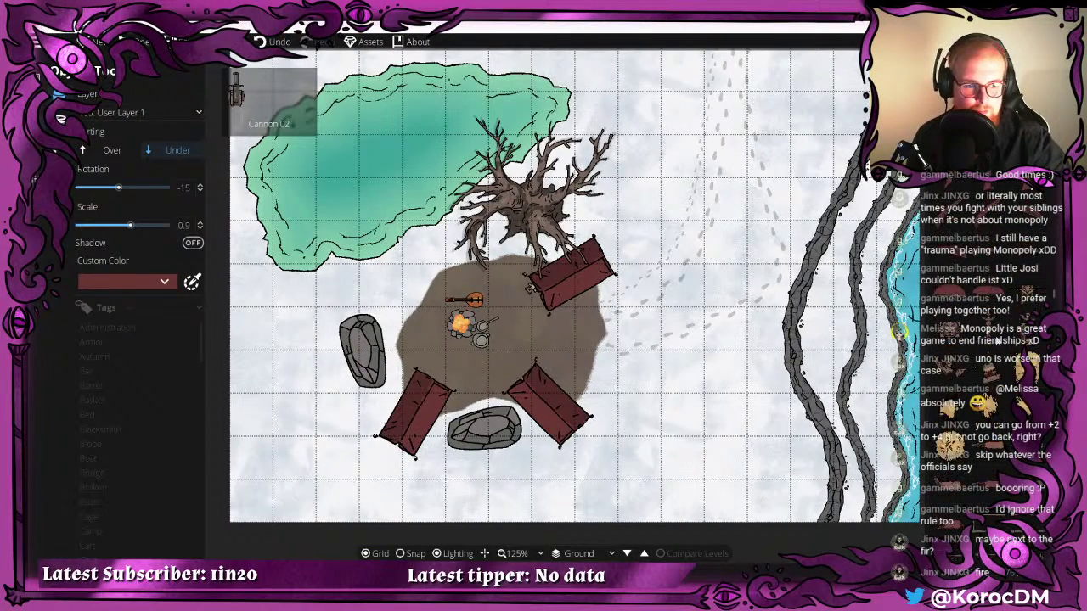
{"action": "left_click_drag", "start_coordinate": [665, 300], "coordinate": [593, 303]}
{"action": "scroll", "coordinate": [593, 303], "scroll_direction": "down", "scroll_amount": 2}
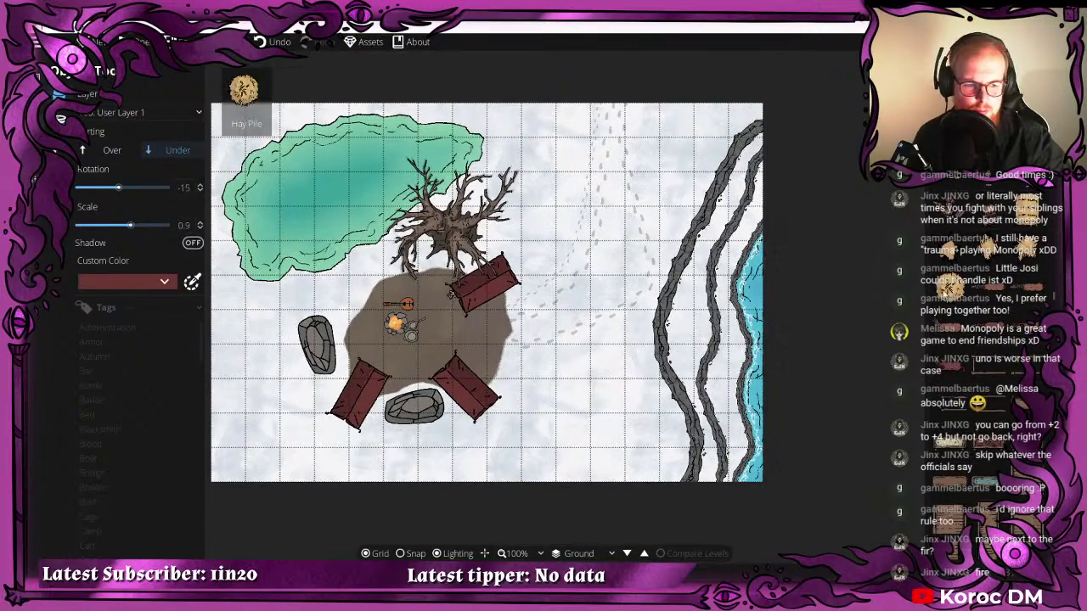
{"action": "scroll", "coordinate": [975, 340], "scroll_direction": "down", "scroll_amount": 4}
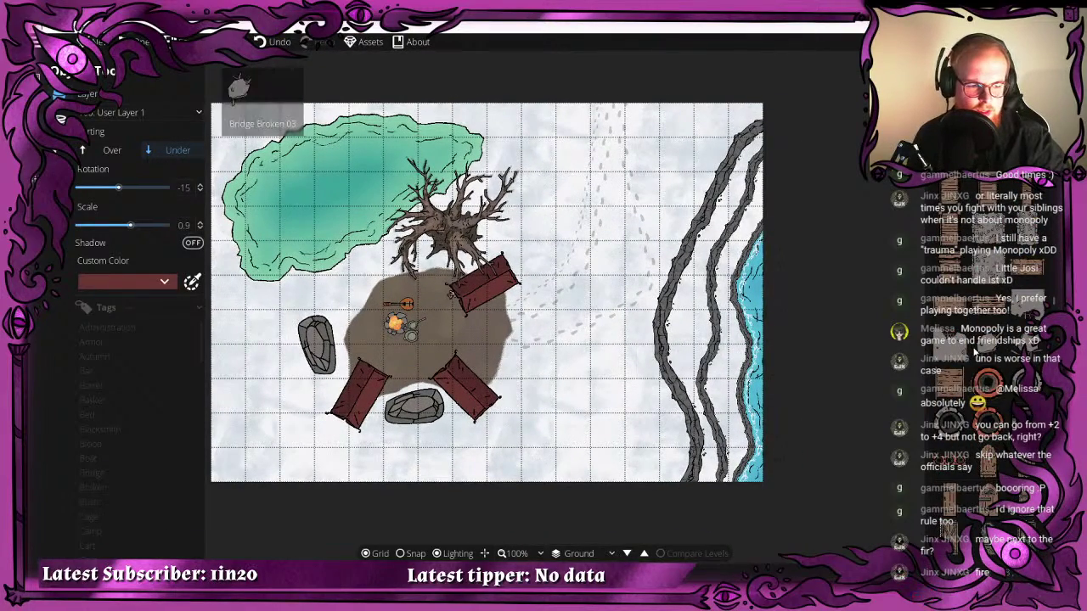
{"action": "scroll", "coordinate": [968, 348], "scroll_direction": "down", "scroll_amount": 3}
{"action": "scroll", "coordinate": [962, 374], "scroll_direction": "down", "scroll_amount": 5}
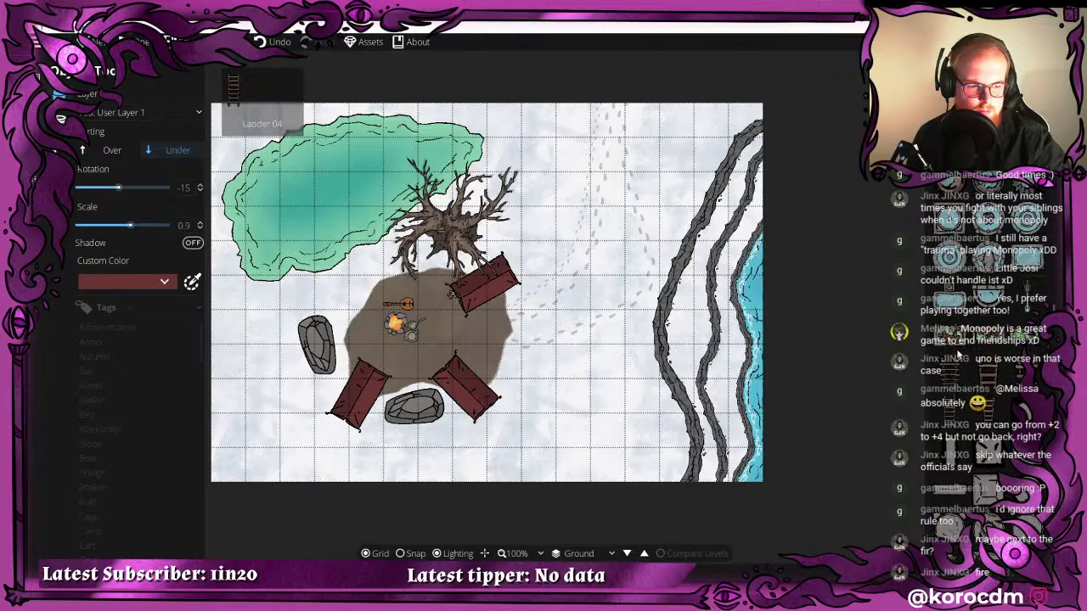
{"action": "scroll", "coordinate": [965, 389], "scroll_direction": "down", "scroll_amount": 5}
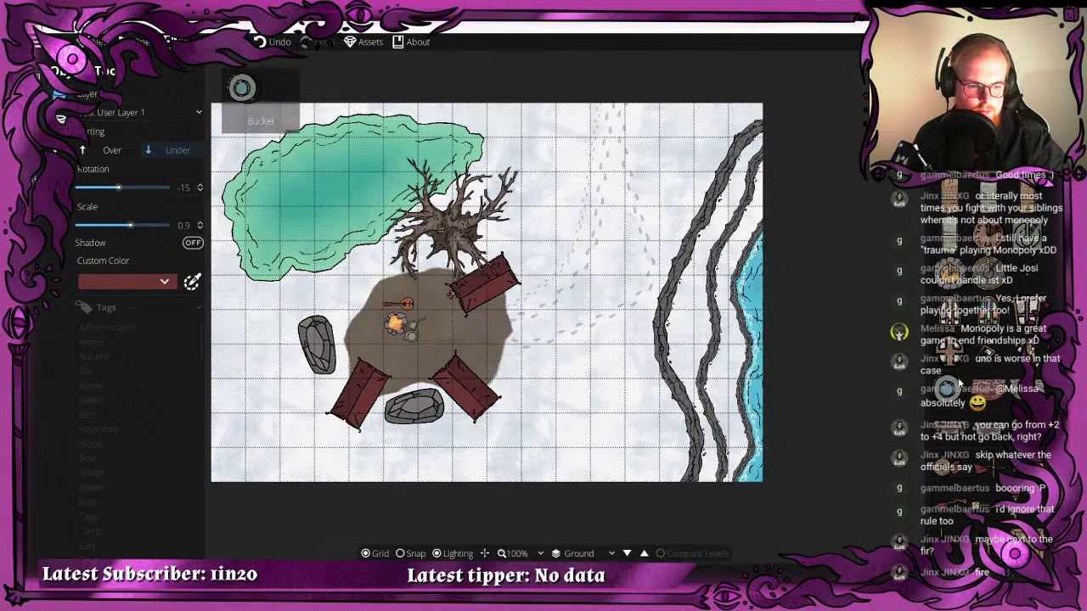
{"action": "scroll", "coordinate": [964, 374], "scroll_direction": "down", "scroll_amount": 5}
{"action": "scroll", "coordinate": [960, 394], "scroll_direction": "down", "scroll_amount": 5}
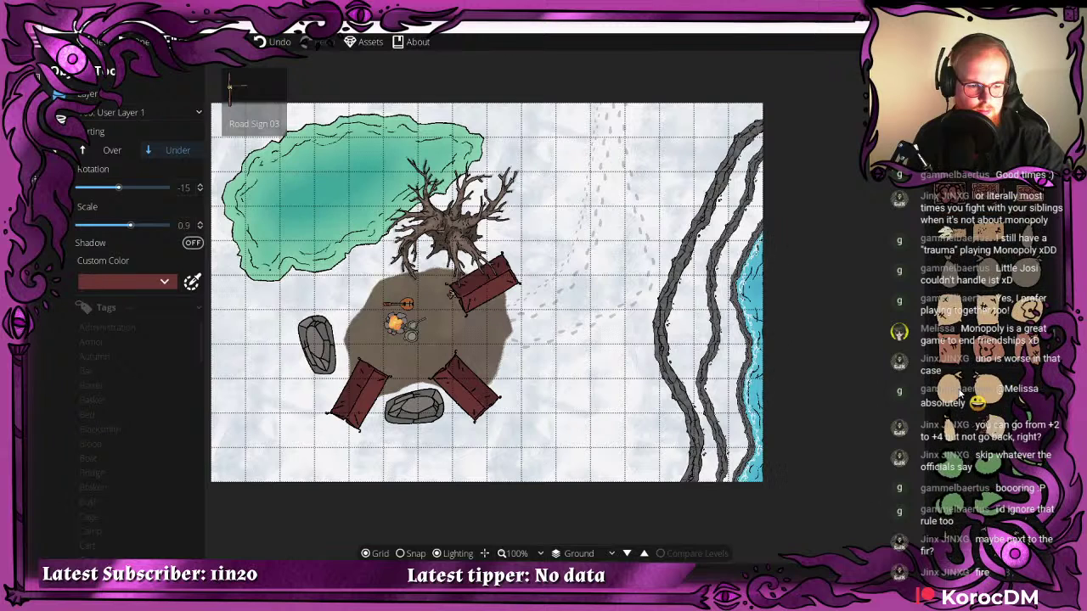
{"action": "scroll", "coordinate": [968, 373], "scroll_direction": "down", "scroll_amount": 4}
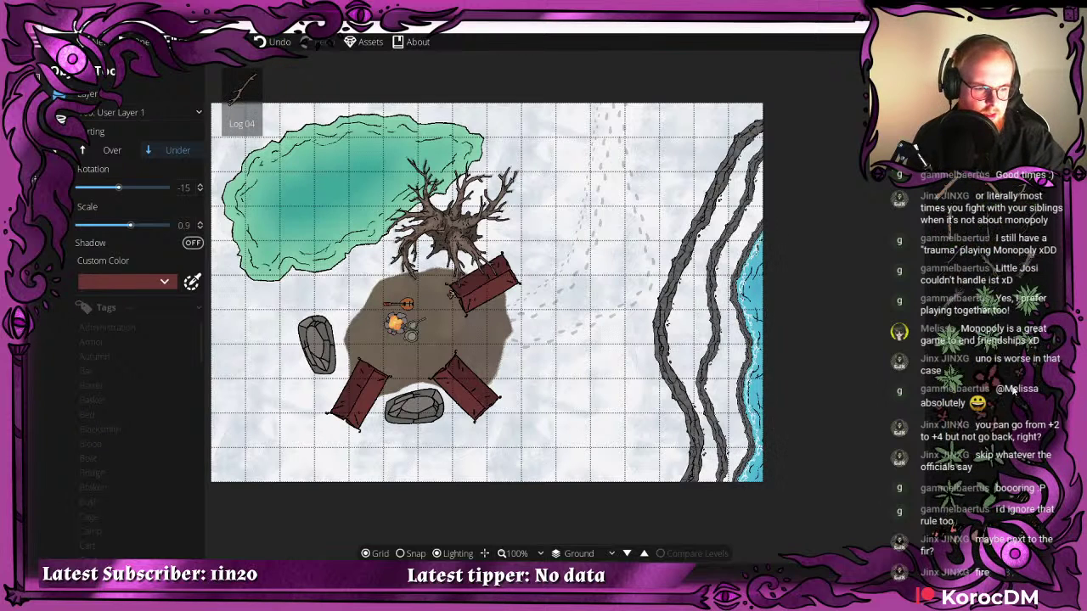
{"action": "scroll", "coordinate": [968, 374], "scroll_direction": "down", "scroll_amount": 3}
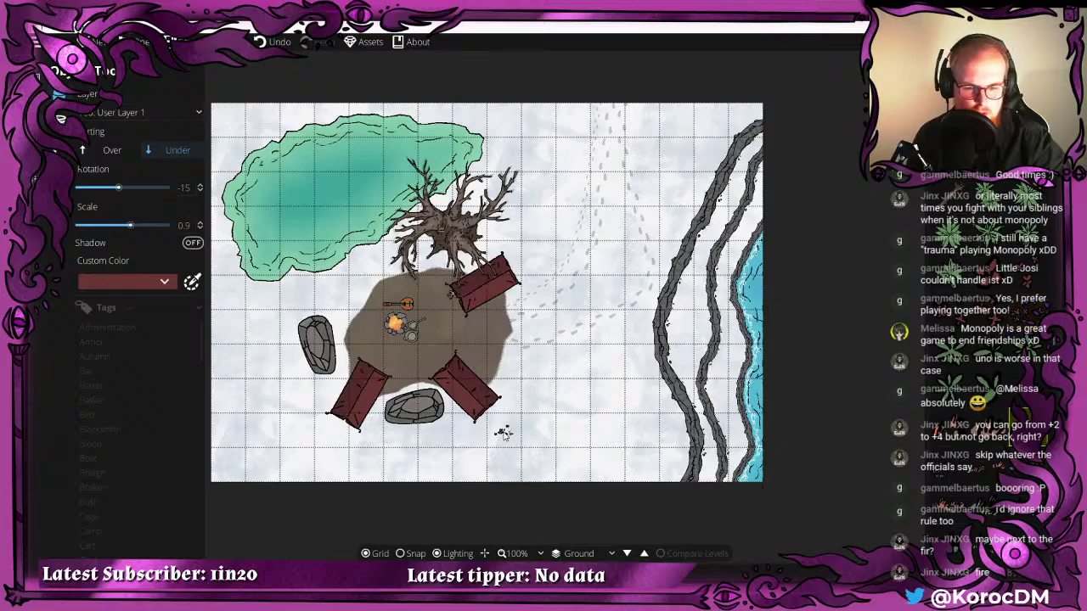
- Try small grass tufts, rotated to -15 with scale 0.9, on the snow around the western boulder
{"action": "scroll", "coordinate": [502, 431], "scroll_direction": "up", "scroll_amount": 5}
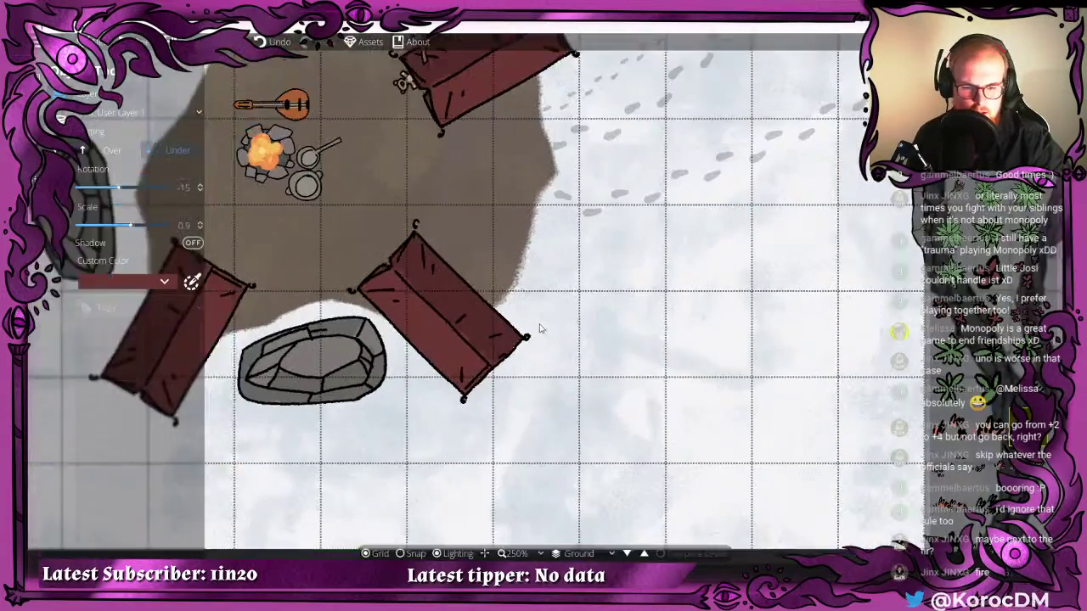
{"action": "scroll", "coordinate": [540, 329], "scroll_direction": "down", "scroll_amount": 1}
{"action": "left_click_drag", "start_coordinate": [250, 106], "coordinate": [558, 128]}
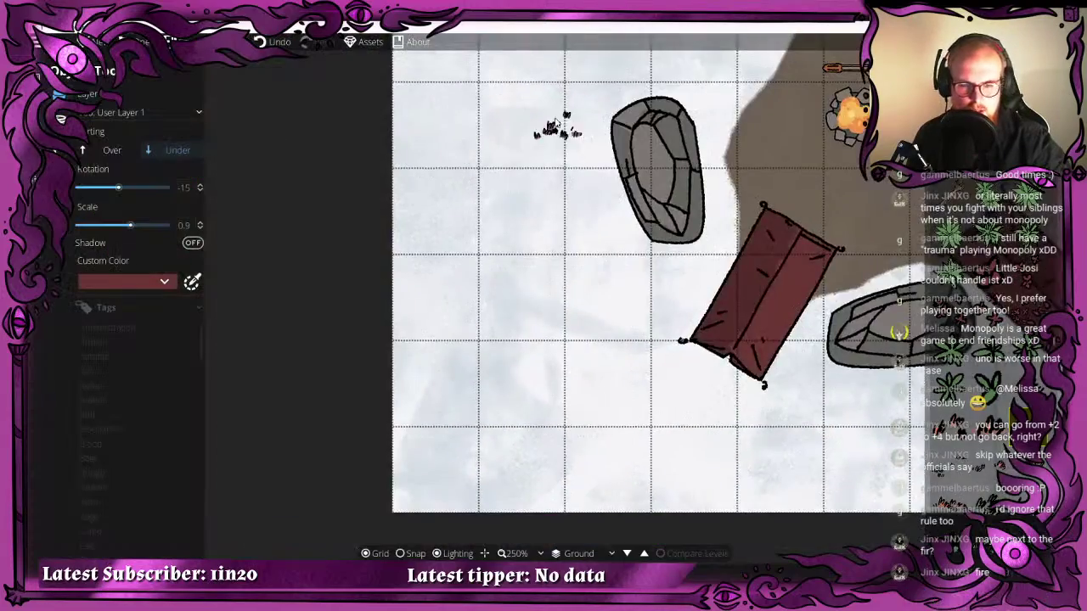
{"action": "left_click_drag", "start_coordinate": [482, 63], "coordinate": [399, 195]}
{"action": "left_click", "coordinate": [433, 246]}
{"action": "left_click_drag", "start_coordinate": [409, 276], "coordinate": [437, 345]}
- Try further grass tufts along the footprint trails between the bare tree and the cliffs, and discard the ones placed there
{"action": "left_click_drag", "start_coordinate": [730, 145], "coordinate": [191, 452]}
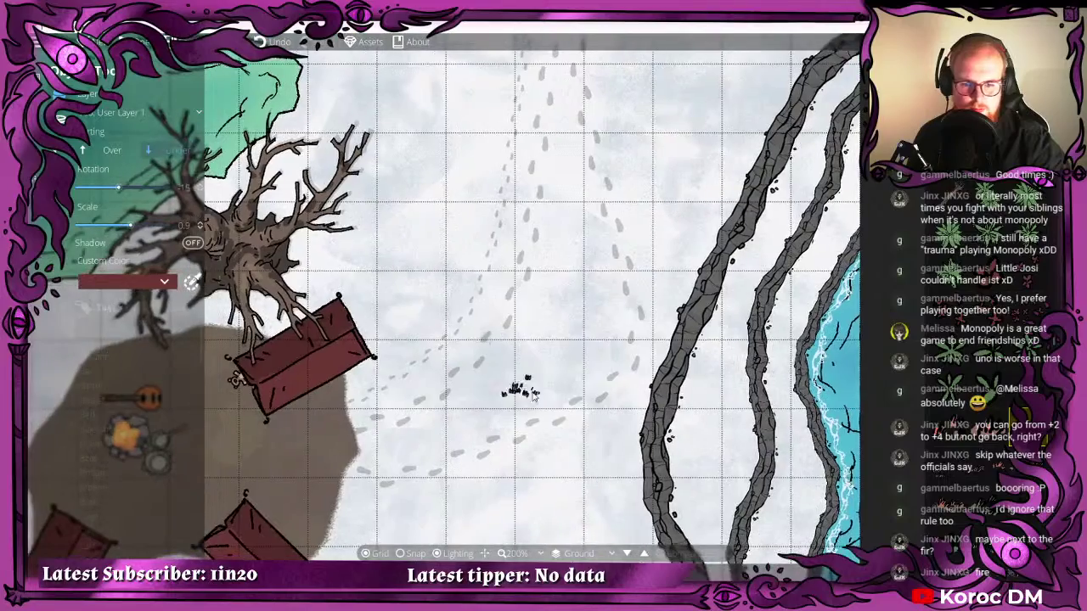
{"action": "left_click", "coordinate": [458, 161]}
{"action": "left_click", "coordinate": [652, 84]}
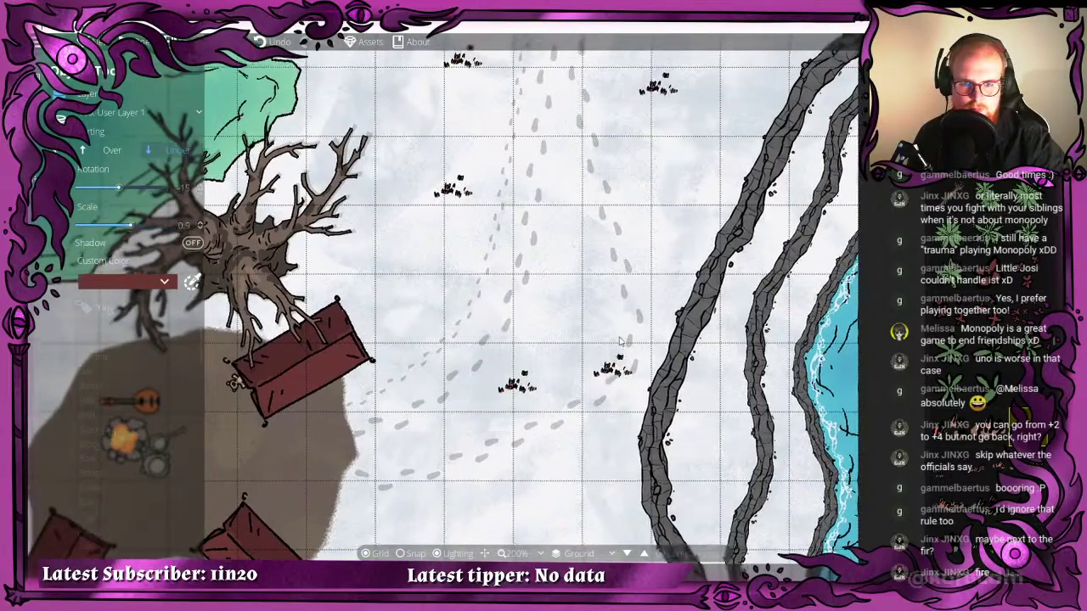
{"action": "scroll", "coordinate": [510, 382], "scroll_direction": "down", "scroll_amount": 3}
{"action": "left_click_drag", "start_coordinate": [475, 433], "coordinate": [557, 303]}
{"action": "scroll", "coordinate": [620, 238], "scroll_direction": "down", "scroll_amount": 2}
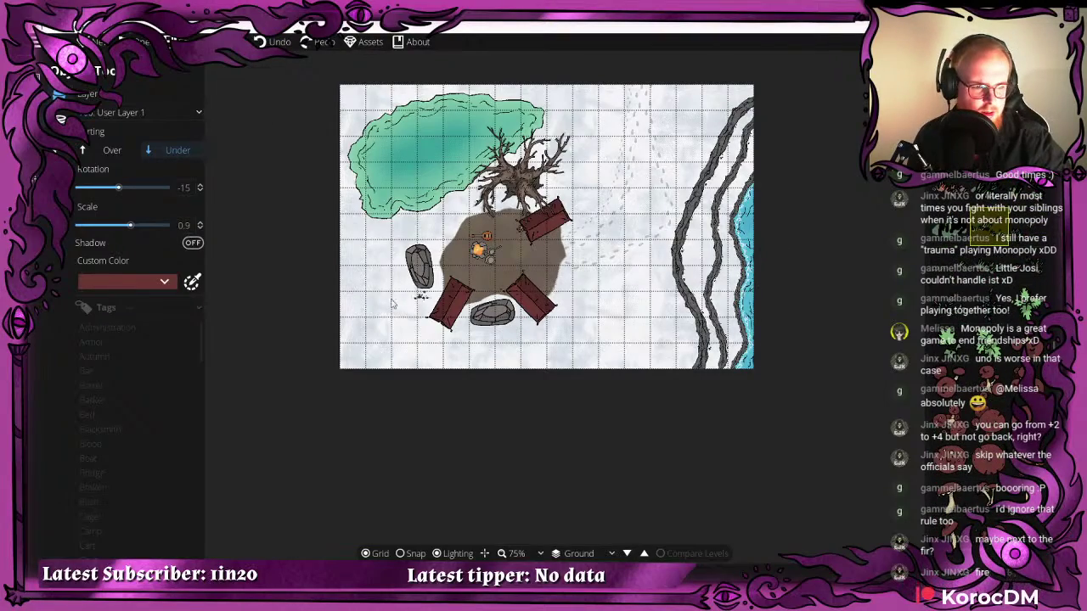
- Try scattering differently shaped grass tufts over the campsite's dirt, around the campfire, the lute and the three tents
{"action": "scroll", "coordinate": [365, 296], "scroll_direction": "up", "scroll_amount": 6}
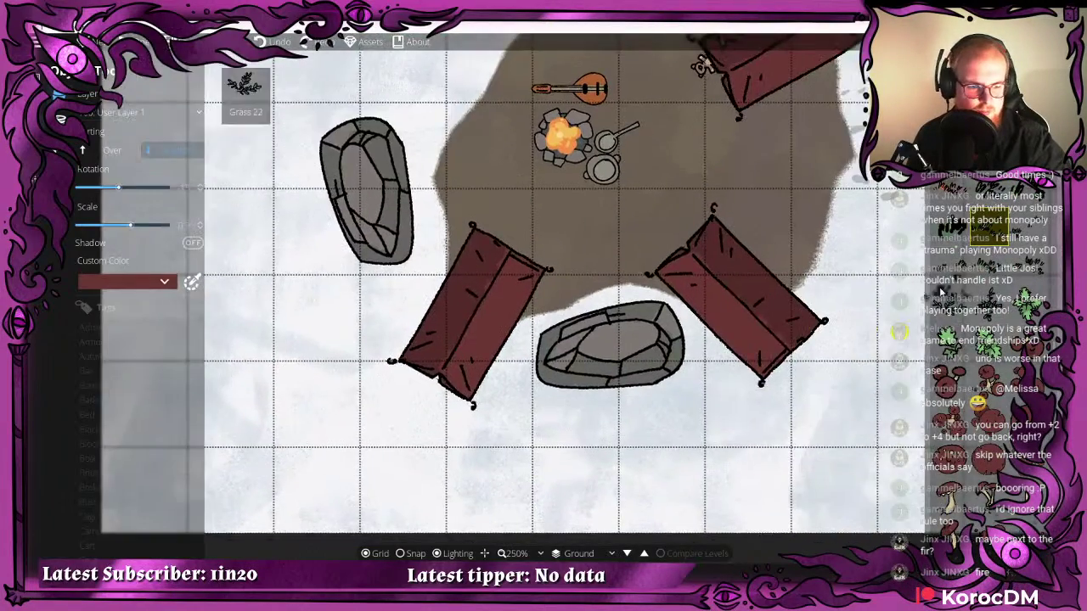
{"action": "scroll", "coordinate": [667, 304], "scroll_direction": "down", "scroll_amount": 2}
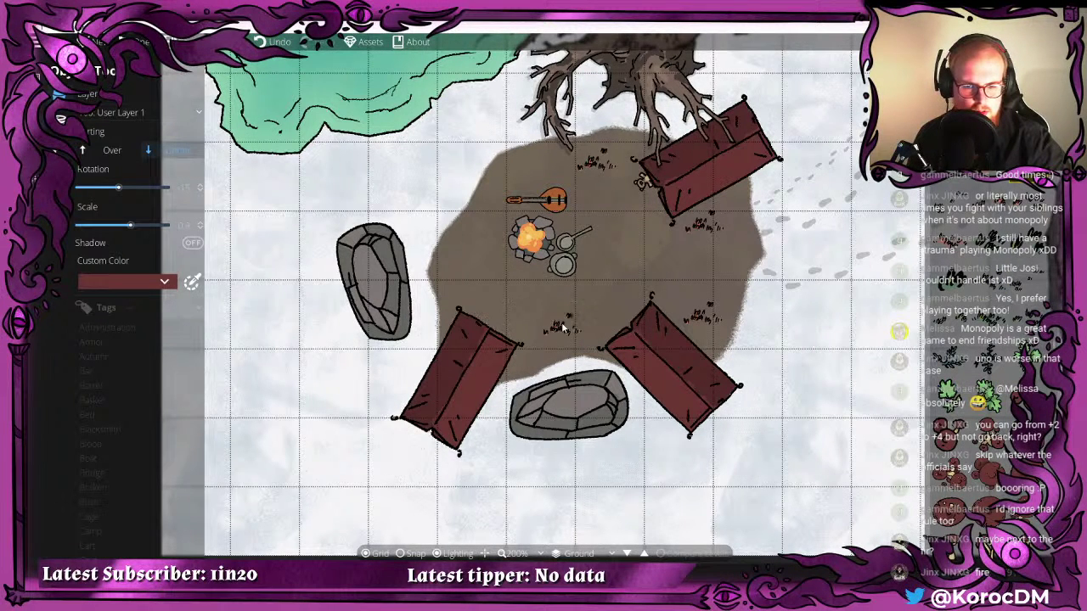
{"action": "key", "text": "Right"}
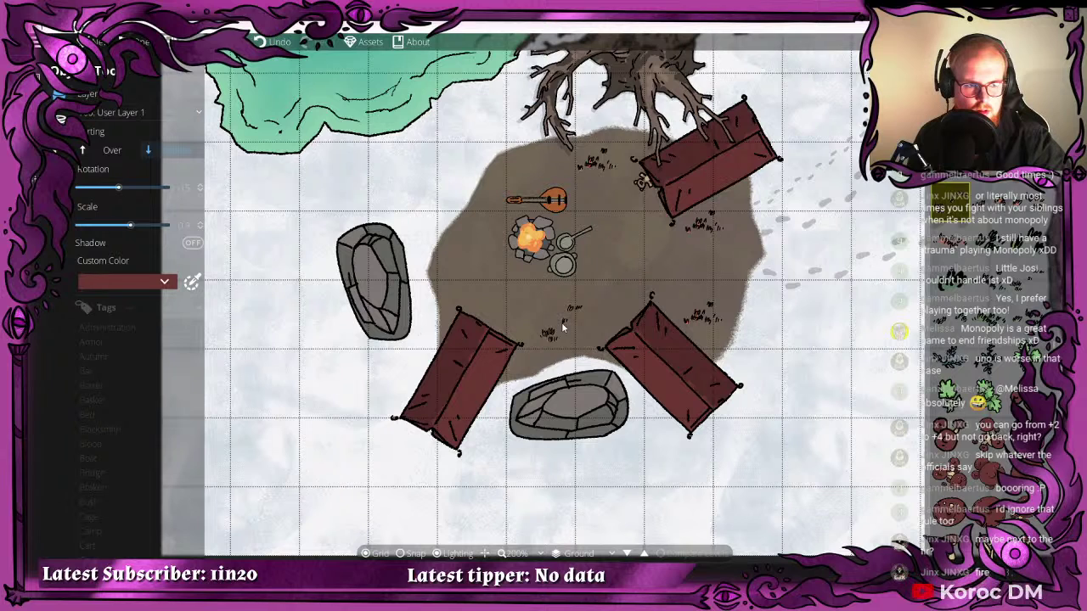
{"action": "left_click", "coordinate": [544, 345]}
{"action": "left_click_drag", "start_coordinate": [507, 258], "coordinate": [490, 201]}
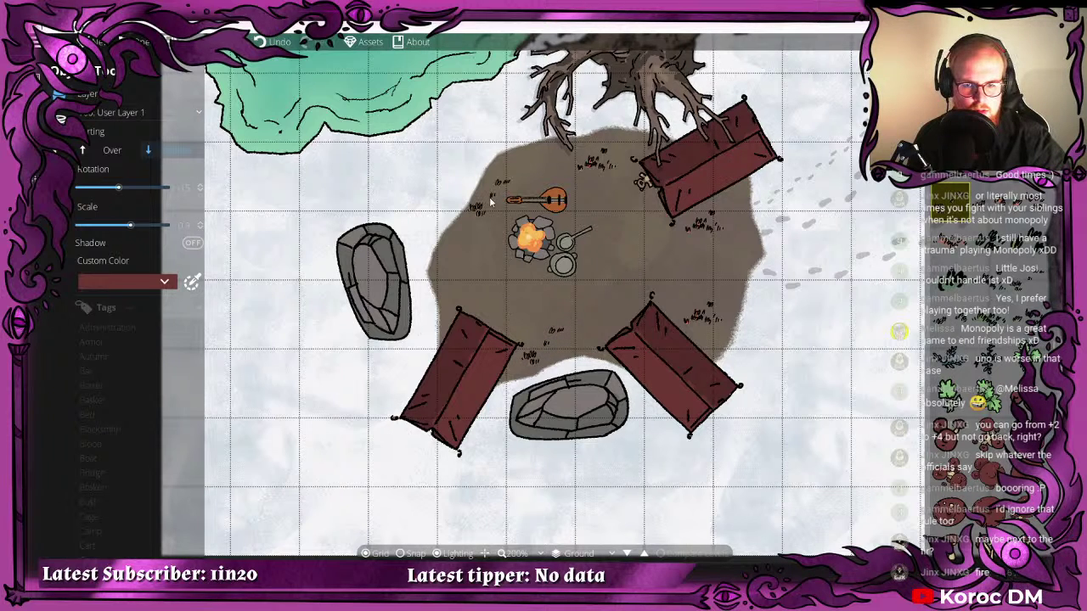
{"action": "left_click", "coordinate": [476, 299]}
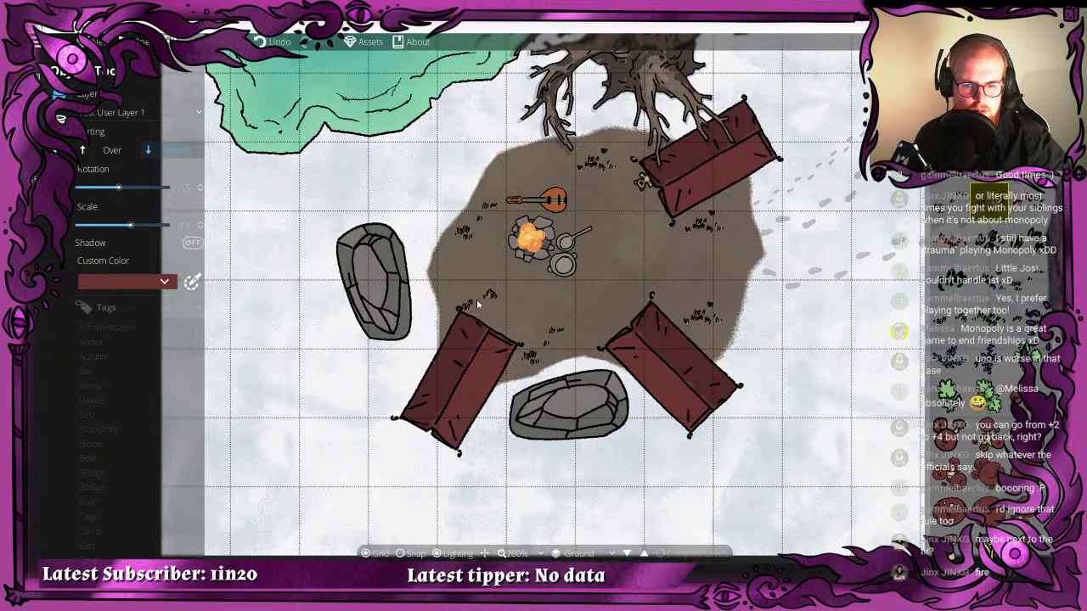
{"action": "left_click", "coordinate": [458, 310]}
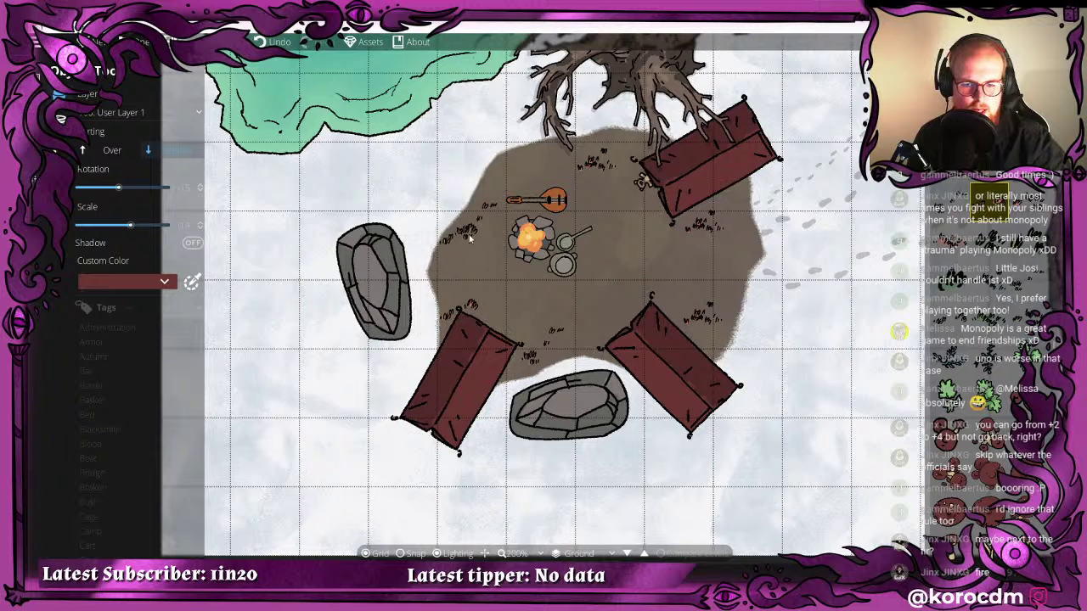
{"action": "left_click_drag", "start_coordinate": [478, 271], "coordinate": [460, 271]}
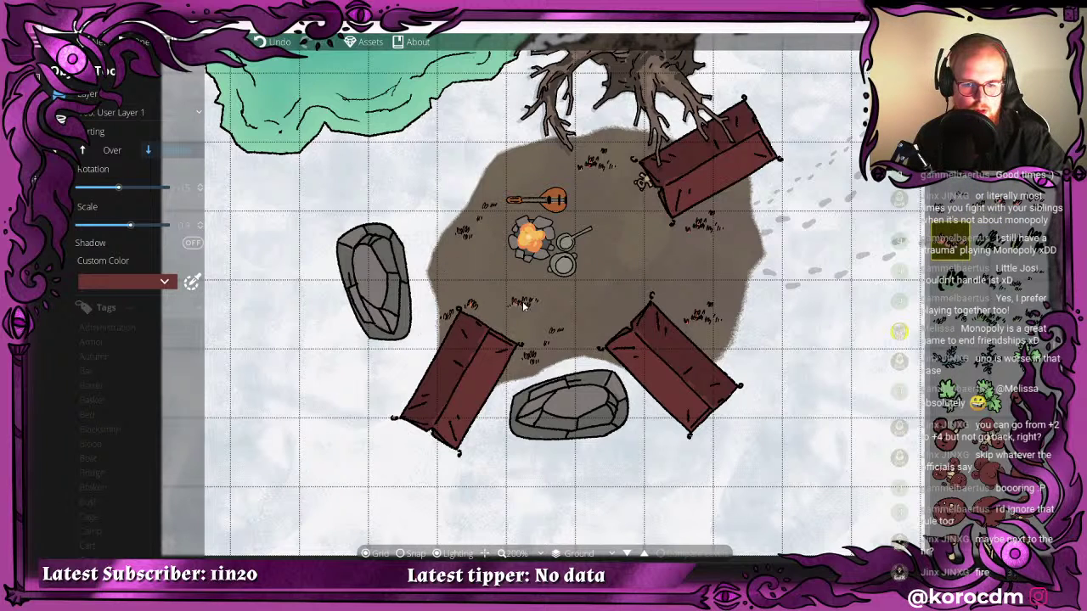
{"action": "left_click", "coordinate": [524, 304]}
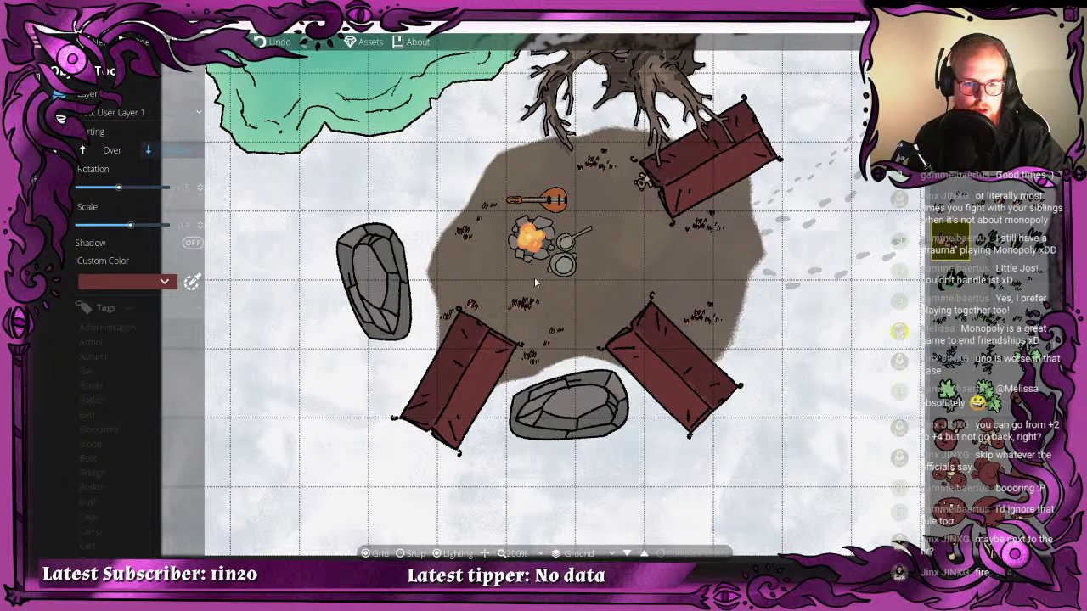
{"action": "left_click", "coordinate": [597, 331]}
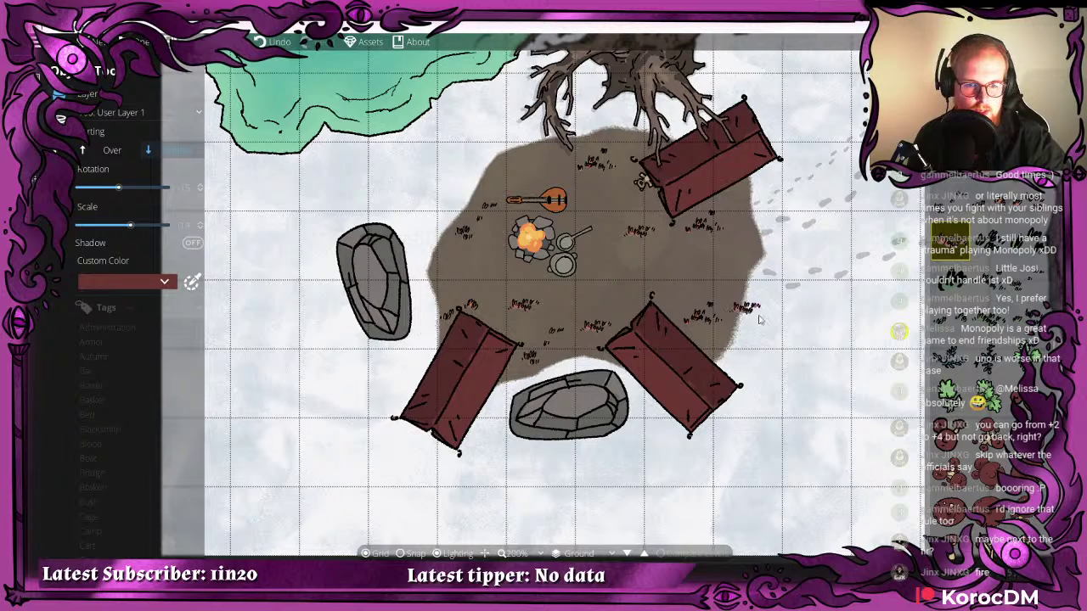
- Look through the plant objects, including Magic Mushrooms, Bush Green Simple and Tendrils, for something that suits the snowy map
{"action": "scroll", "coordinate": [720, 262], "scroll_direction": "down", "scroll_amount": 3}
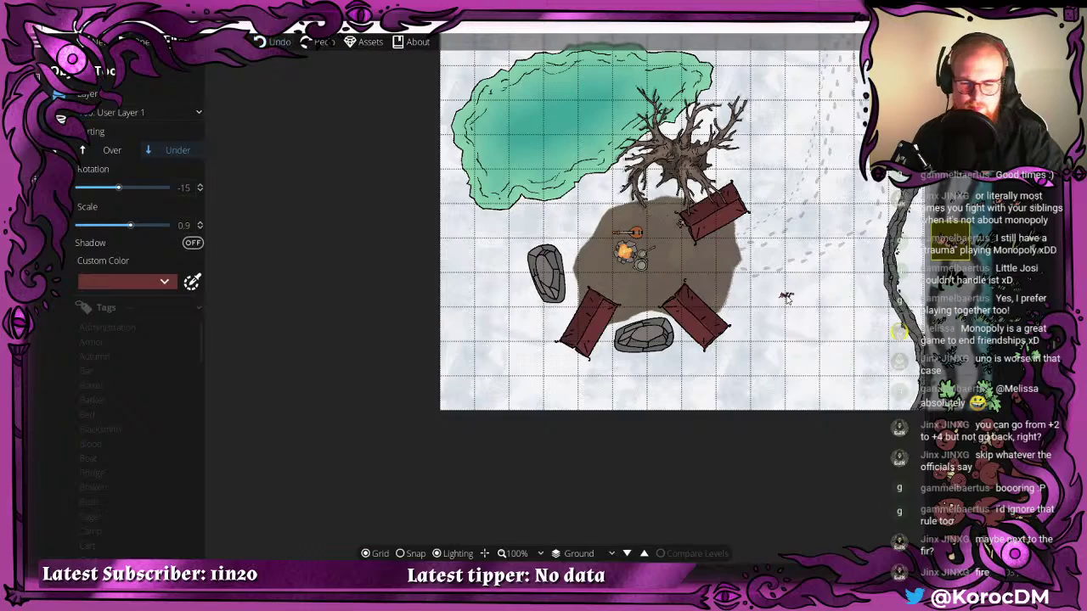
{"action": "left_click_drag", "start_coordinate": [772, 241], "coordinate": [712, 224]}
{"action": "scroll", "coordinate": [1016, 314], "scroll_direction": "down", "scroll_amount": 2}
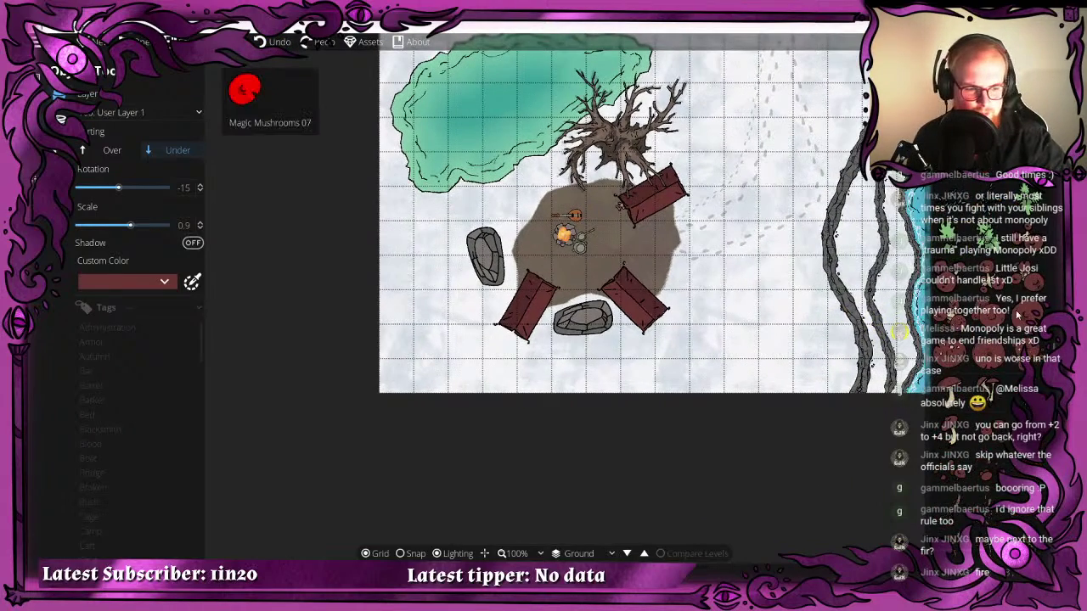
{"action": "scroll", "coordinate": [1006, 287], "scroll_direction": "down", "scroll_amount": 1}
{"action": "left_click", "coordinate": [989, 263]}
{"action": "left_click_drag", "start_coordinate": [551, 108], "coordinate": [572, 259]}
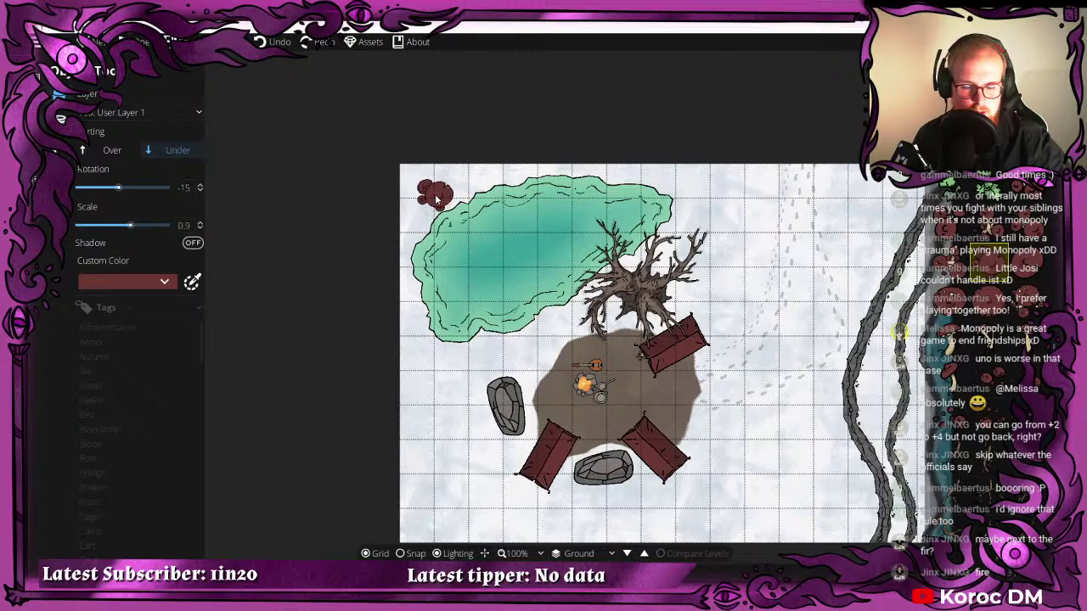
{"action": "left_click_drag", "start_coordinate": [453, 202], "coordinate": [418, 154]}
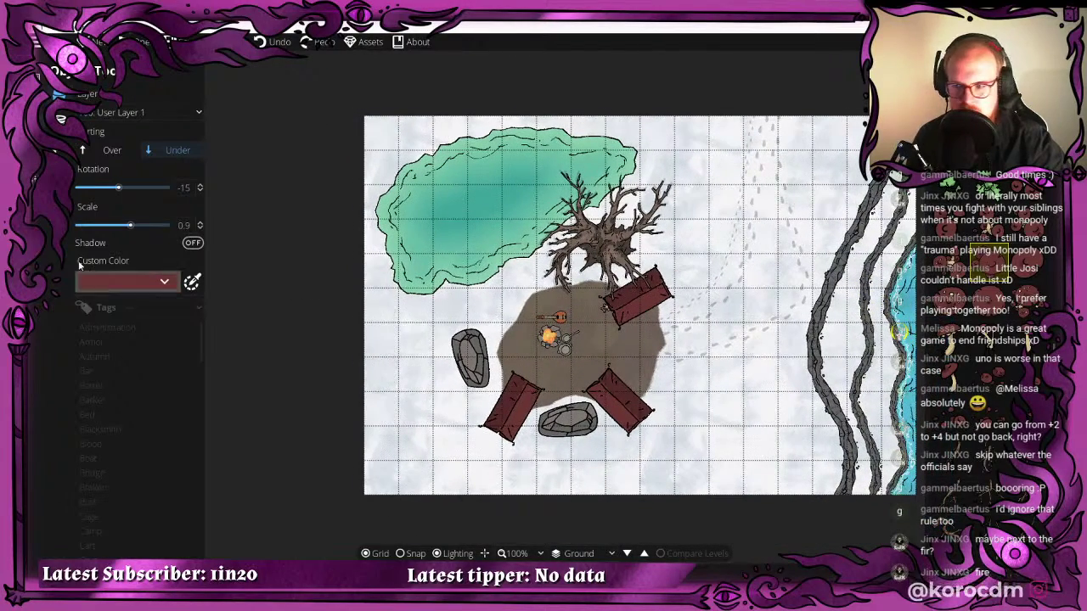
{"action": "scroll", "coordinate": [978, 346], "scroll_direction": "up", "scroll_amount": 4}
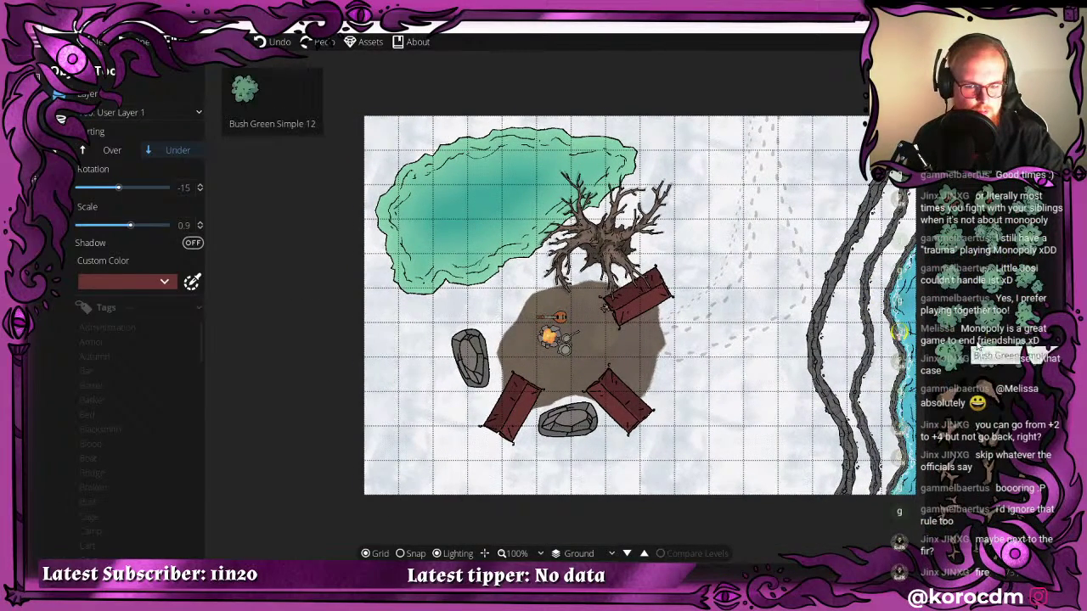
{"action": "scroll", "coordinate": [977, 347], "scroll_direction": "down", "scroll_amount": 6}
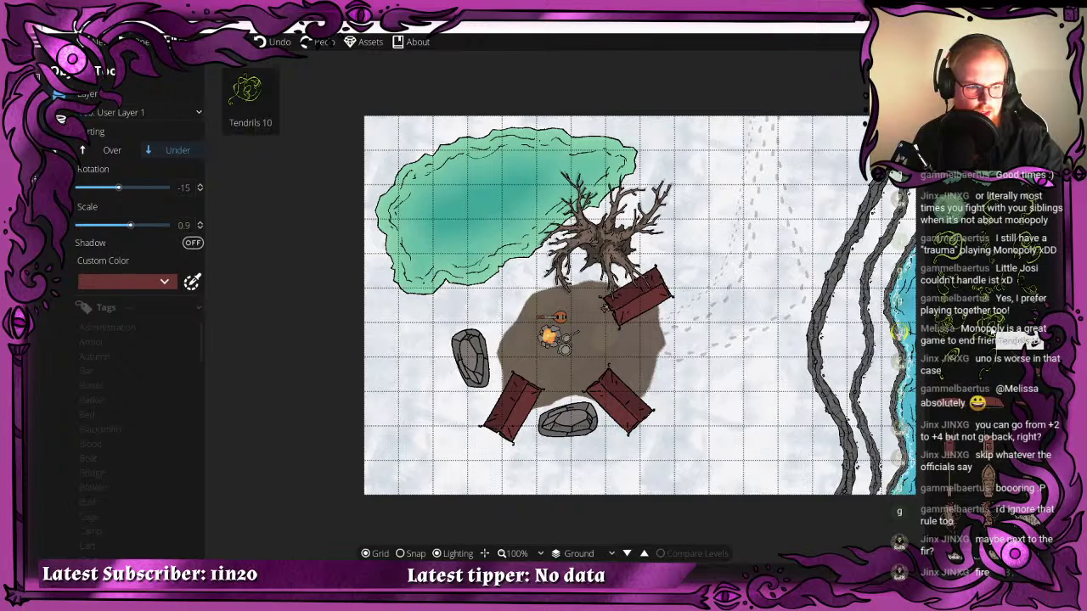
{"action": "scroll", "coordinate": [977, 347], "scroll_direction": "down", "scroll_amount": 1}
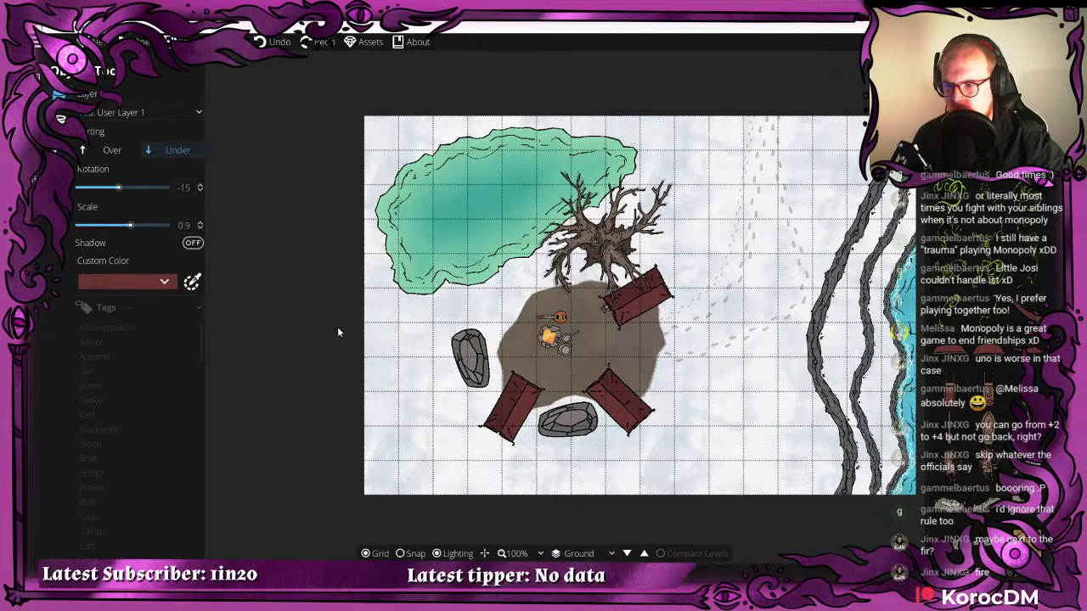
- Try drawing a curved brown earth path of width 1 across the lake, and undo it
{"action": "left_click", "coordinate": [41, 119]}
{"action": "left_click", "coordinate": [95, 173]}
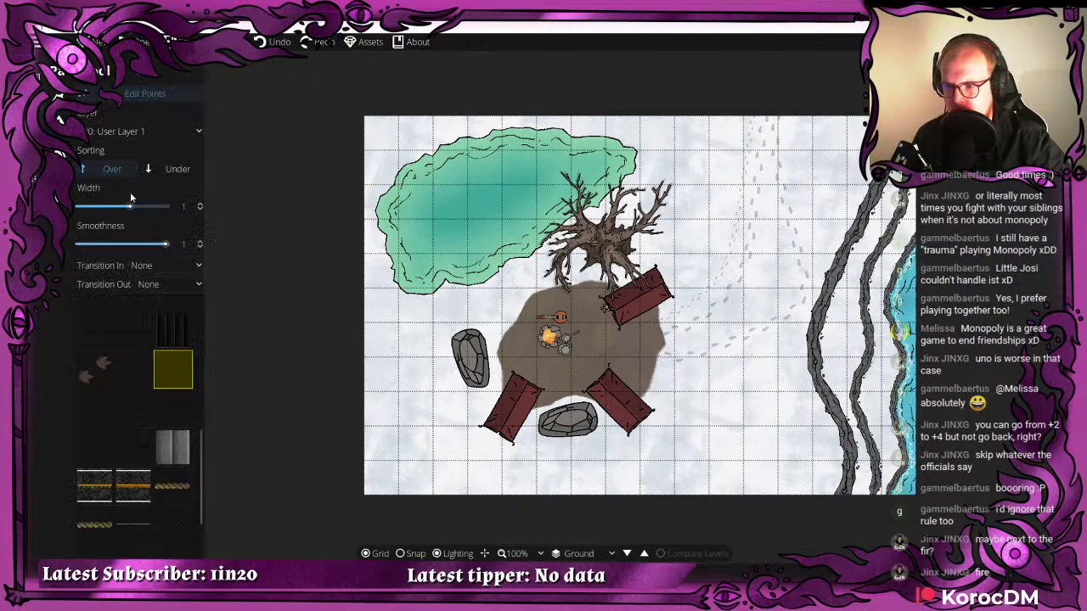
{"action": "scroll", "coordinate": [159, 339], "scroll_direction": "down", "scroll_amount": 2}
{"action": "scroll", "coordinate": [163, 348], "scroll_direction": "down", "scroll_amount": 1}
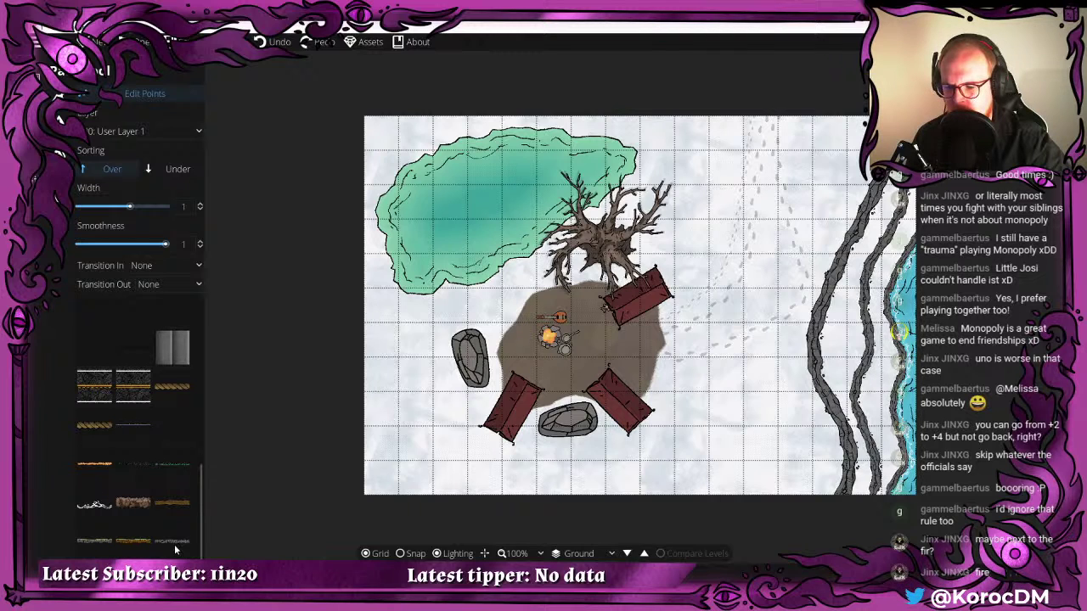
{"action": "scroll", "coordinate": [431, 236], "scroll_direction": "up", "scroll_amount": 2}
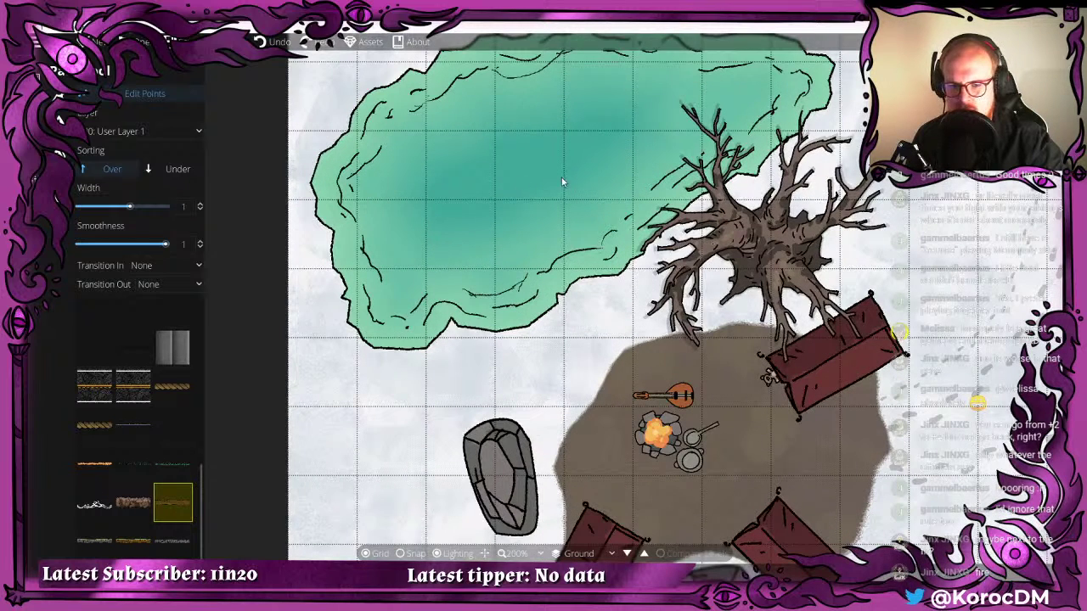
{"action": "left_click", "coordinate": [357, 276]}
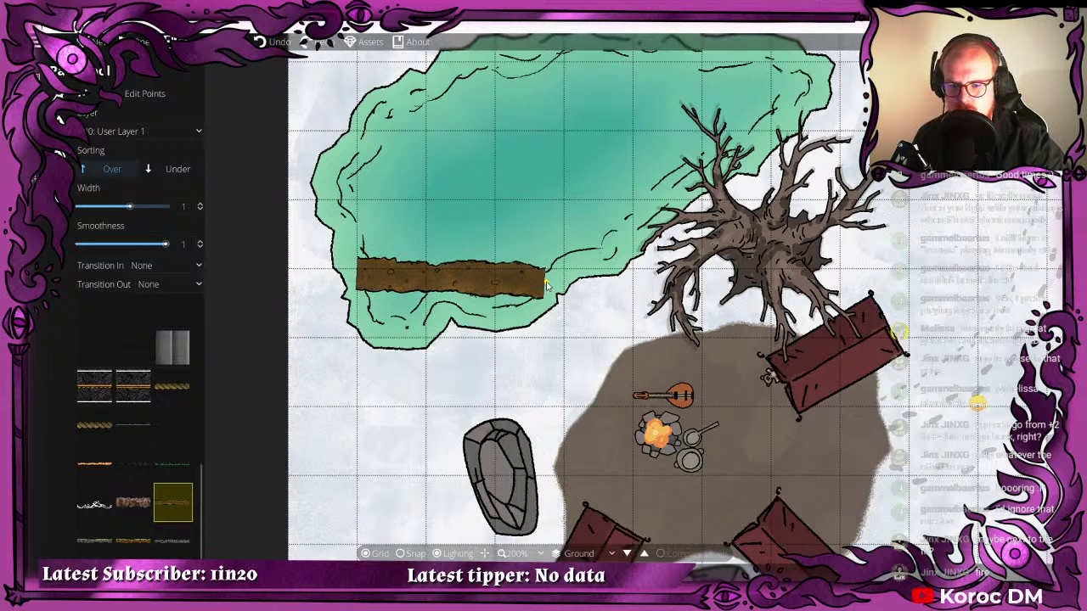
{"action": "left_click", "coordinate": [543, 270]}
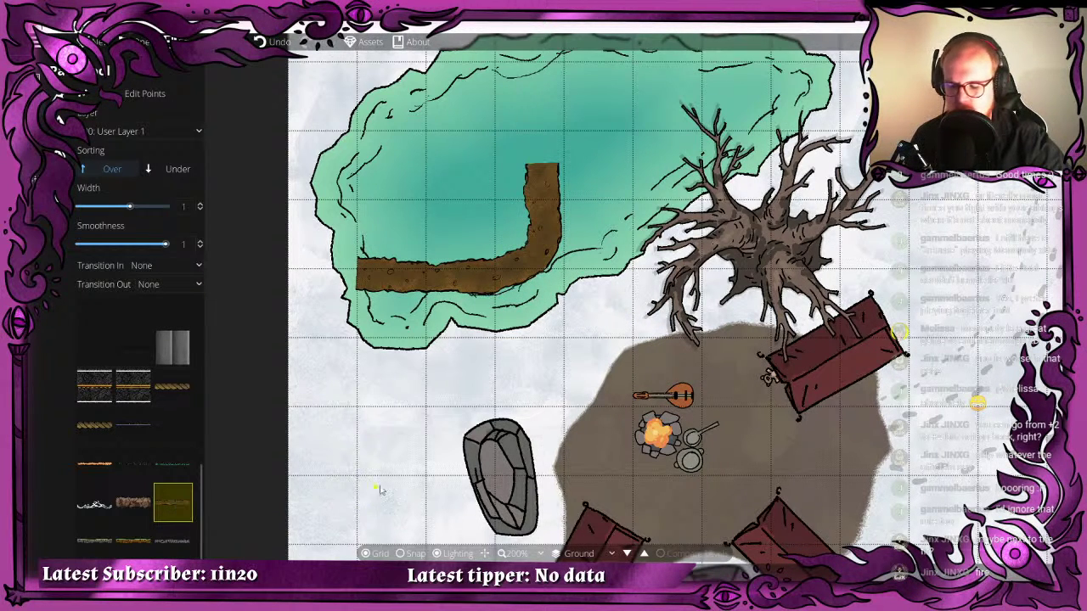
{"action": "key", "text": "ctrl+z"}
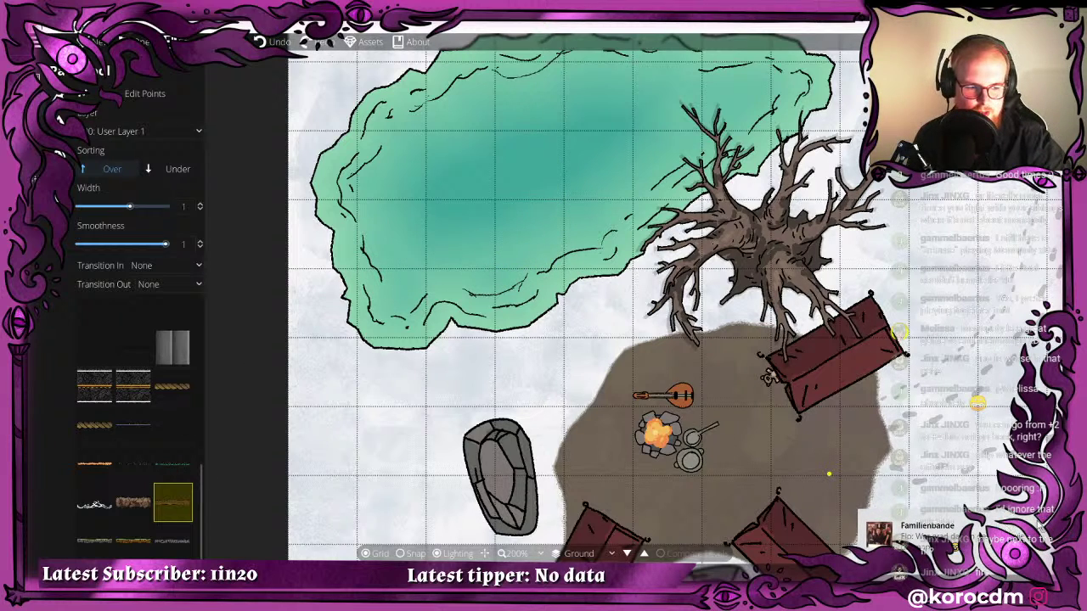
{"action": "key", "text": "alt+Tab"}
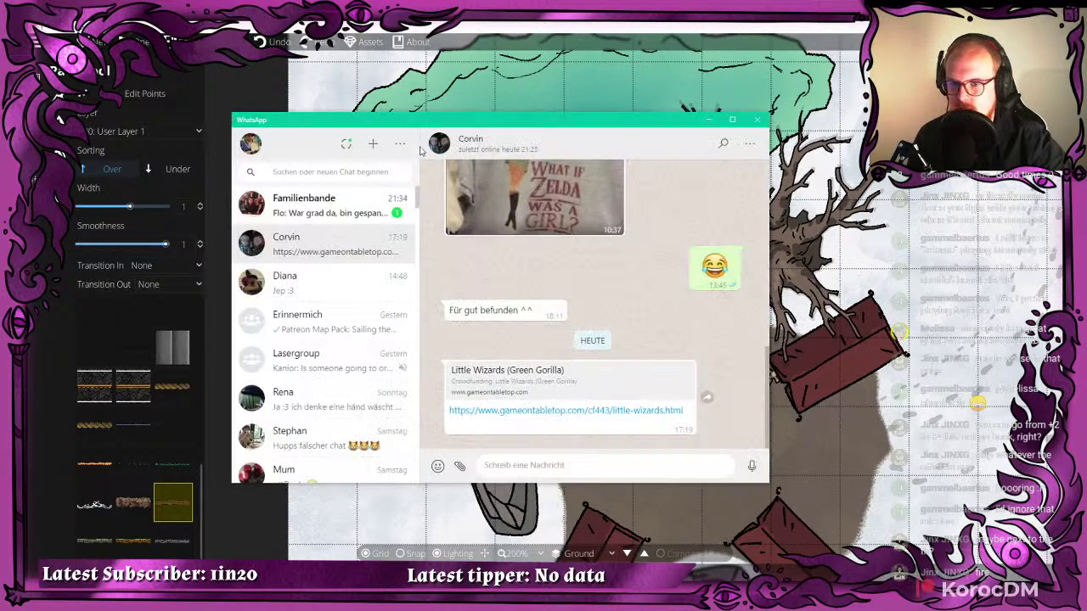
{"action": "key", "text": "alt+Tab"}
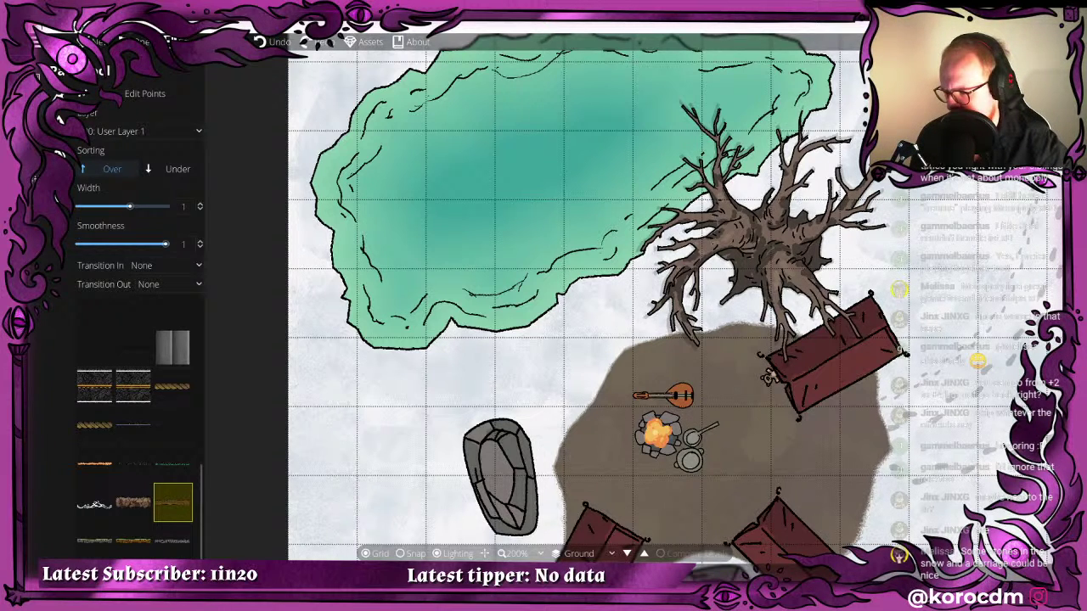
- Browse the path styles from the beginning and select a different one to try on the snow
{"action": "scroll", "coordinate": [422, 240], "scroll_direction": "down", "scroll_amount": 5}
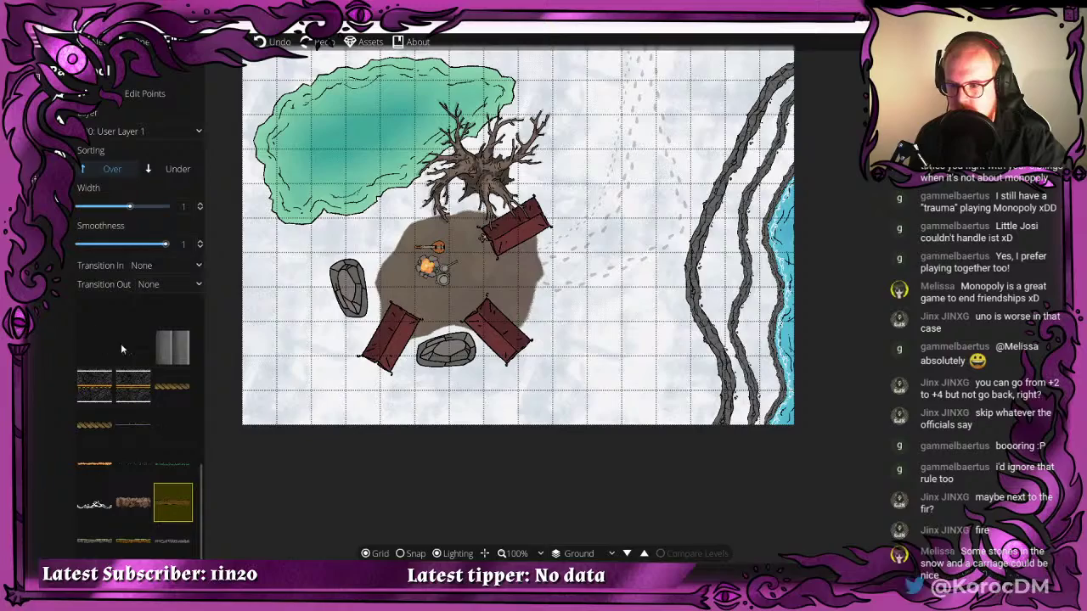
{"action": "scroll", "coordinate": [121, 343], "scroll_direction": "up", "scroll_amount": 10}
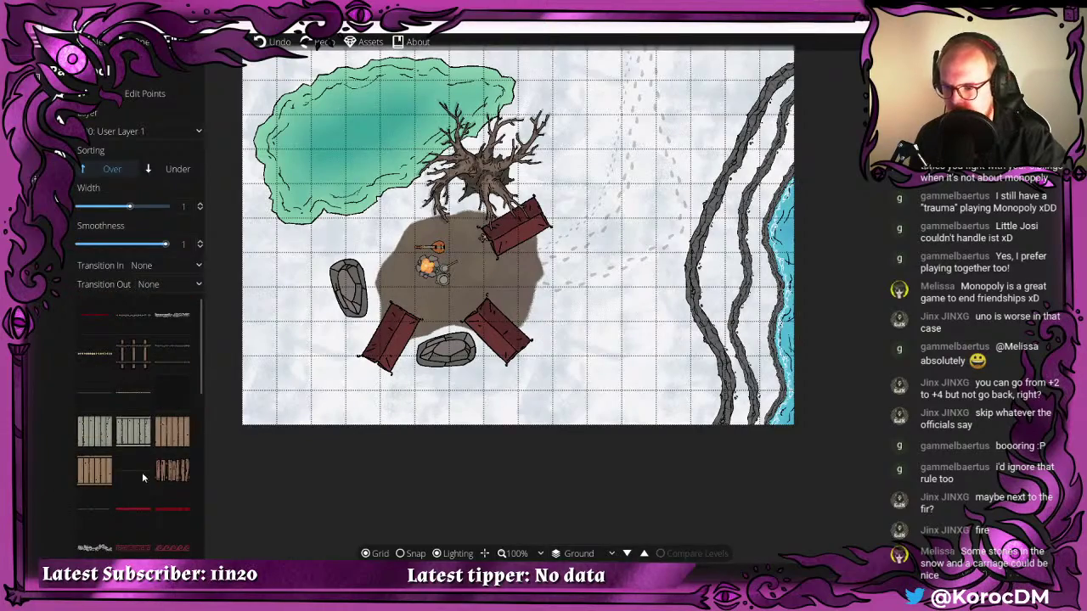
{"action": "left_click", "coordinate": [143, 476]}
{"action": "left_click_drag", "start_coordinate": [368, 246], "coordinate": [308, 353]}
{"action": "scroll", "coordinate": [470, 245], "scroll_direction": "up", "scroll_amount": 5}
{"action": "left_click_drag", "start_coordinate": [469, 263], "coordinate": [501, 207]}
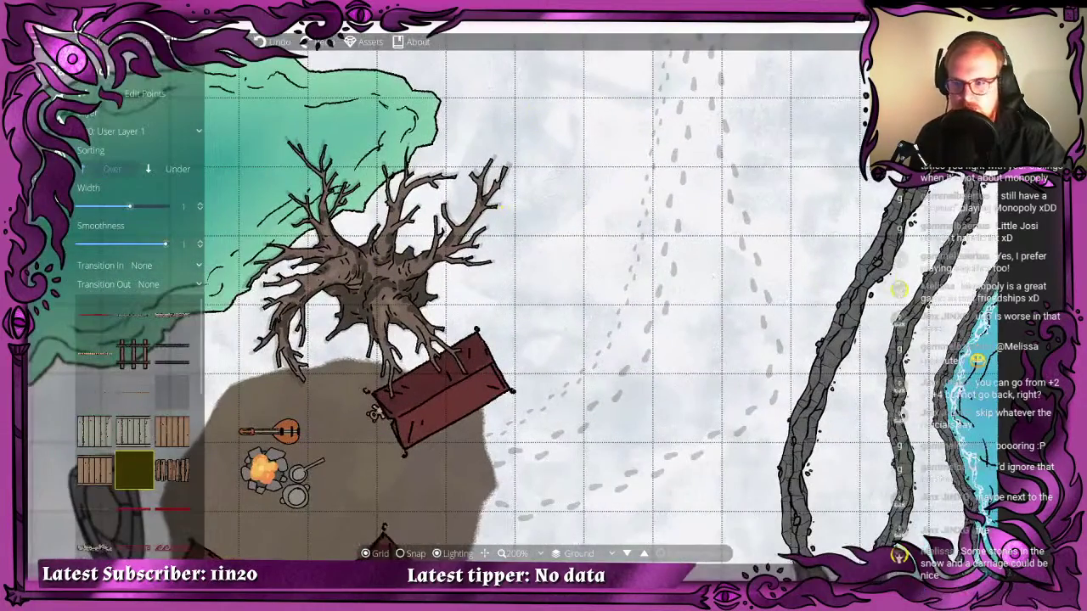
- Switch from paths to placing objects and pick the wooden cart at scale 0.9
{"action": "left_click", "coordinate": [44, 124]}
{"action": "scroll", "coordinate": [410, 168], "scroll_direction": "down", "scroll_amount": 4}
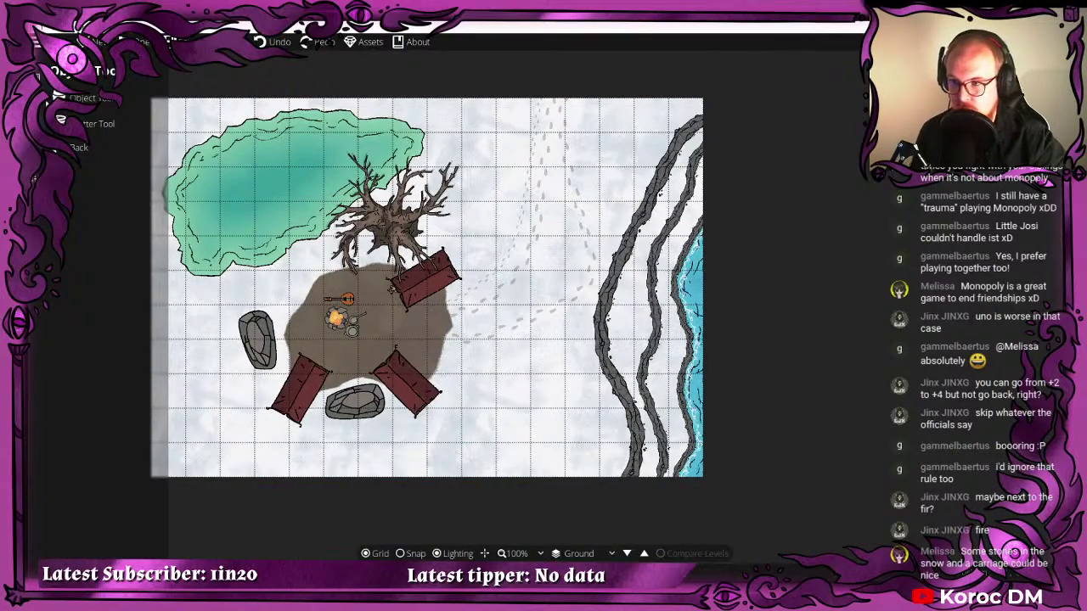
{"action": "left_click", "coordinate": [91, 98]}
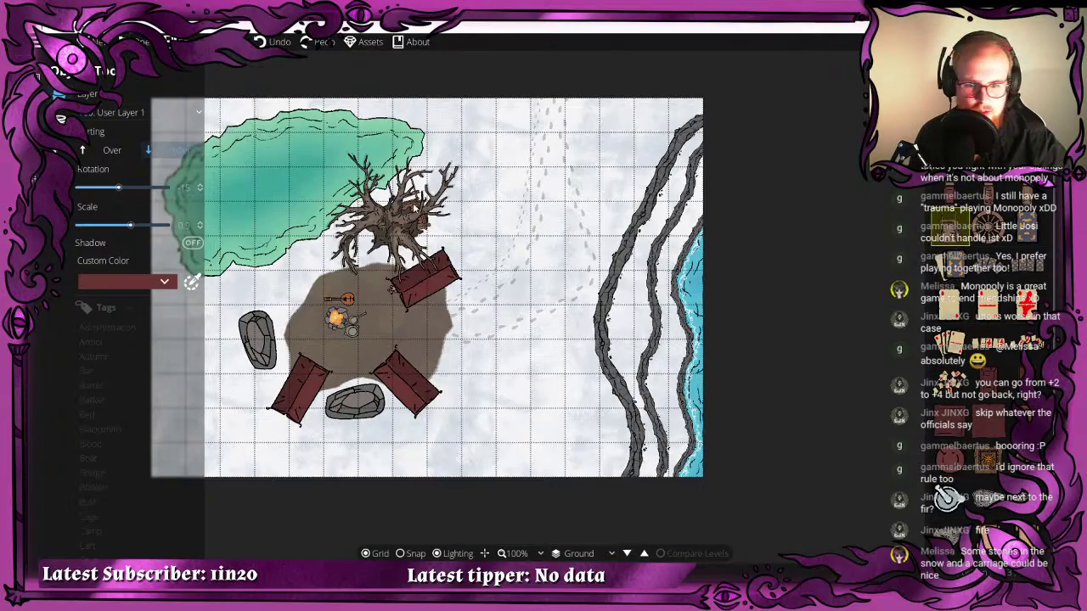
{"action": "scroll", "coordinate": [477, 195], "scroll_direction": "up", "scroll_amount": 5}
- Try the wooden cart at several rotations beside the bare tree, partly beneath its branches
{"action": "scroll", "coordinate": [477, 194], "scroll_direction": "down", "scroll_amount": 7}
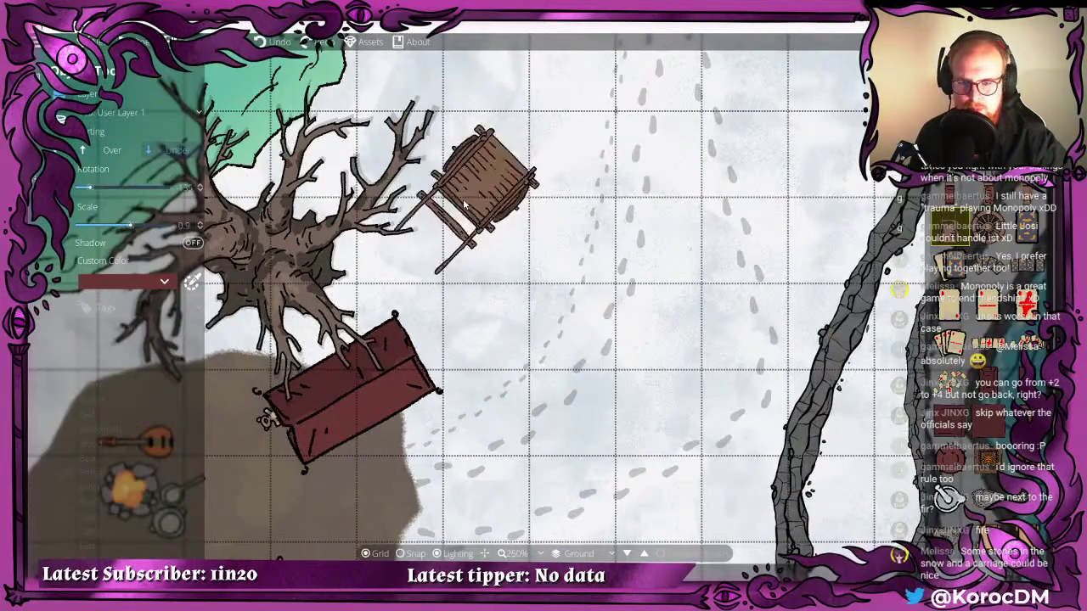
{"action": "scroll", "coordinate": [430, 244], "scroll_direction": "up", "scroll_amount": 2}
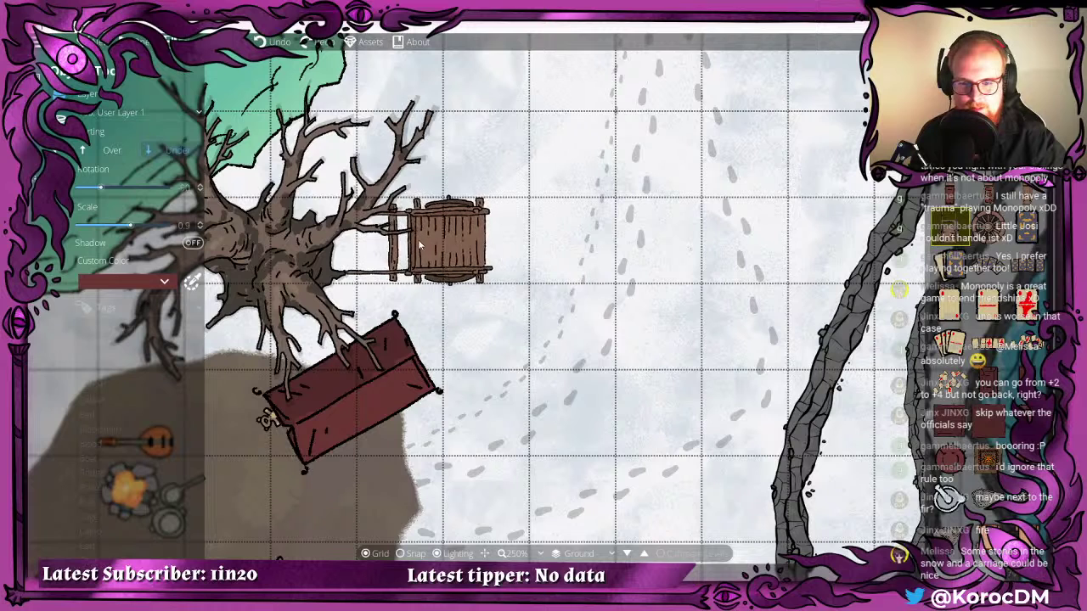
{"action": "scroll", "coordinate": [412, 245], "scroll_direction": "down", "scroll_amount": 1}
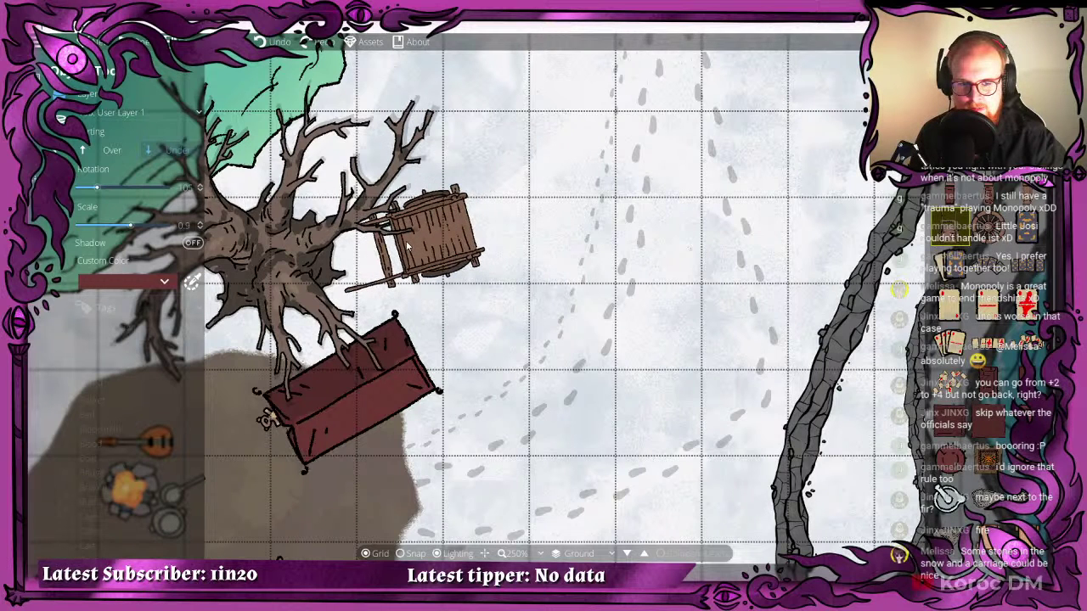
{"action": "scroll", "coordinate": [406, 246], "scroll_direction": "down", "scroll_amount": 1}
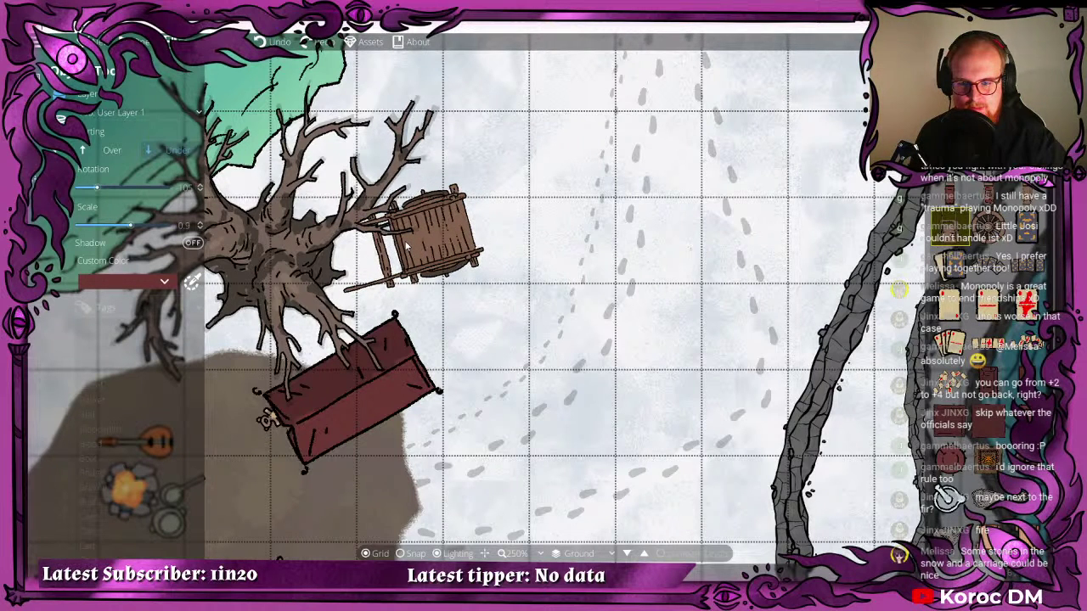
{"action": "scroll", "coordinate": [406, 246], "scroll_direction": "down", "scroll_amount": 3}
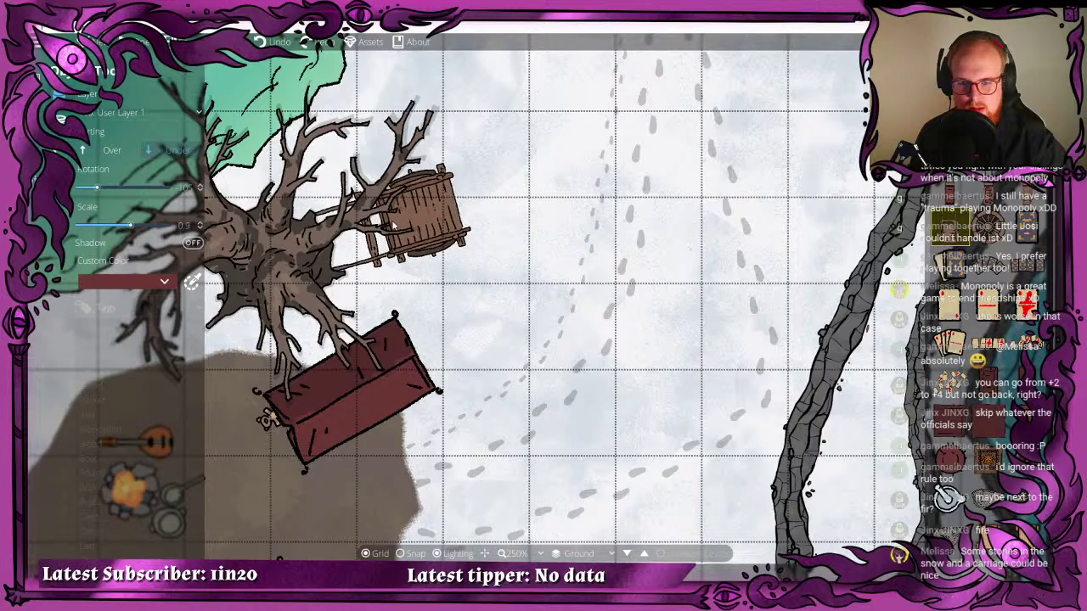
{"action": "scroll", "coordinate": [392, 225], "scroll_direction": "down", "scroll_amount": 4}
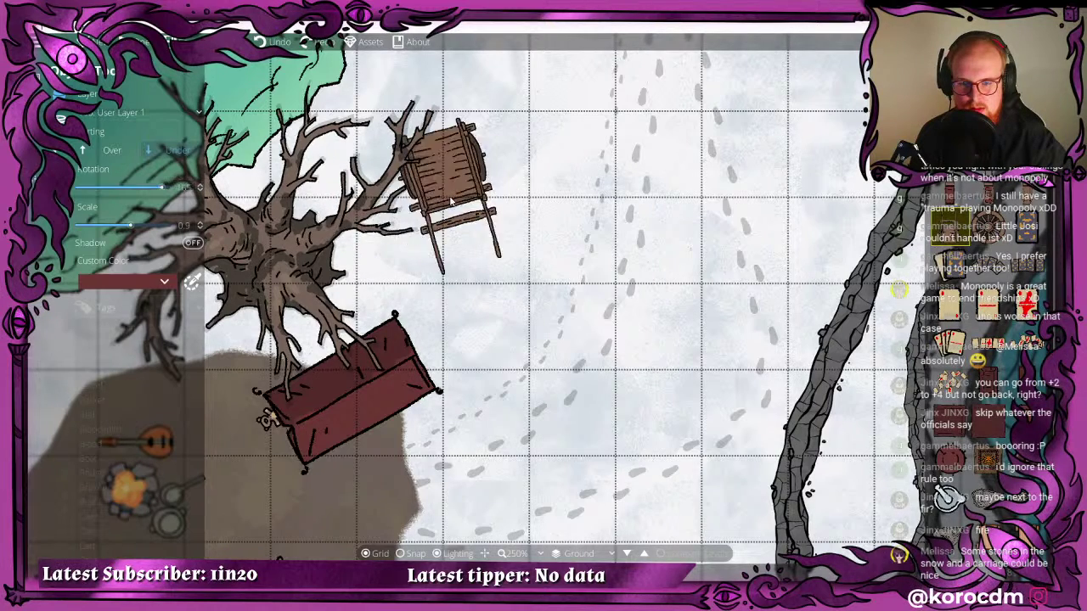
{"action": "scroll", "coordinate": [464, 237], "scroll_direction": "down", "scroll_amount": 4}
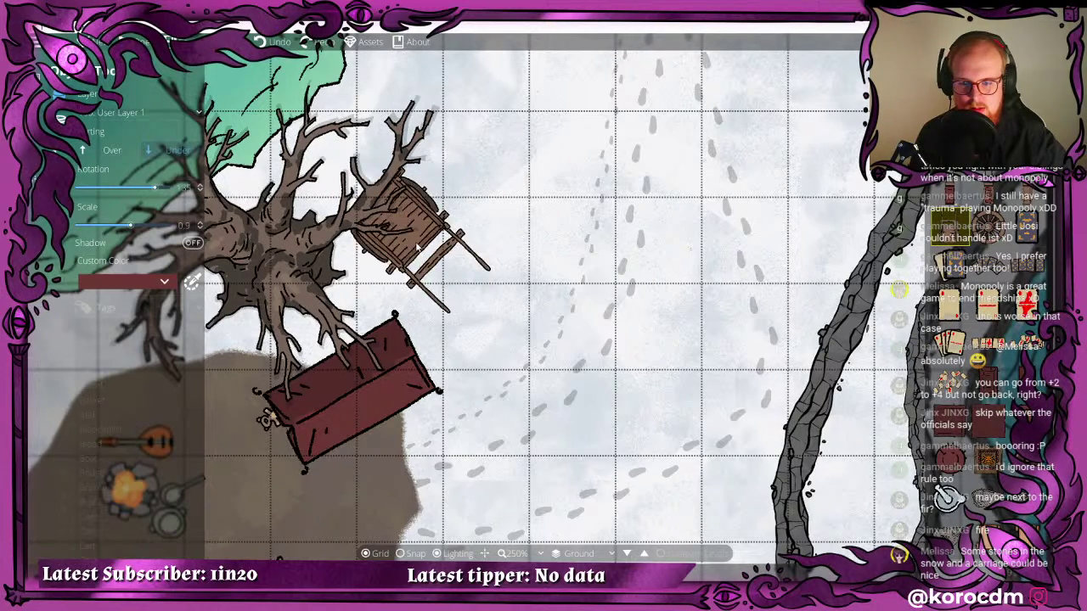
{"action": "scroll", "coordinate": [454, 255], "scroll_direction": "down", "scroll_amount": 1}
- Rotate the wooden cart to -150 and position it on the snow just east of the campsite's southeastern tent
{"action": "left_click_drag", "start_coordinate": [452, 253], "coordinate": [420, 36]}
{"action": "scroll", "coordinate": [543, 280], "scroll_direction": "up", "scroll_amount": 3}
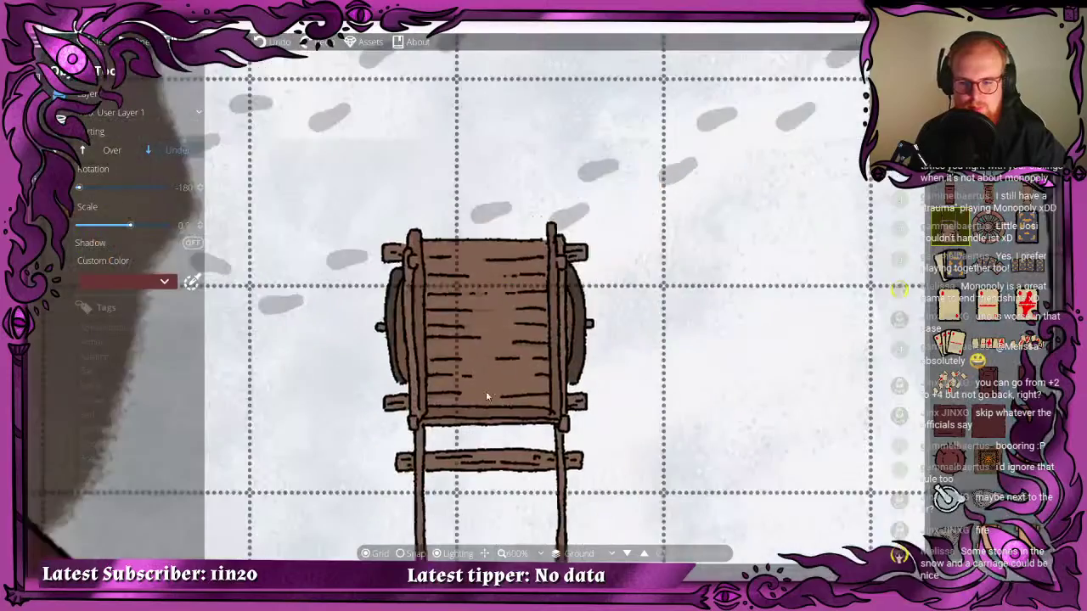
{"action": "scroll", "coordinate": [485, 356], "scroll_direction": "up", "scroll_amount": 2}
{"action": "scroll", "coordinate": [484, 311], "scroll_direction": "down", "scroll_amount": 1}
{"action": "scroll", "coordinate": [479, 318], "scroll_direction": "down", "scroll_amount": 2}
{"action": "left_click_drag", "start_coordinate": [479, 317], "coordinate": [744, 325]}
{"action": "scroll", "coordinate": [738, 356], "scroll_direction": "down", "scroll_amount": 5}
{"action": "left_click_drag", "start_coordinate": [620, 414], "coordinate": [433, 364]}
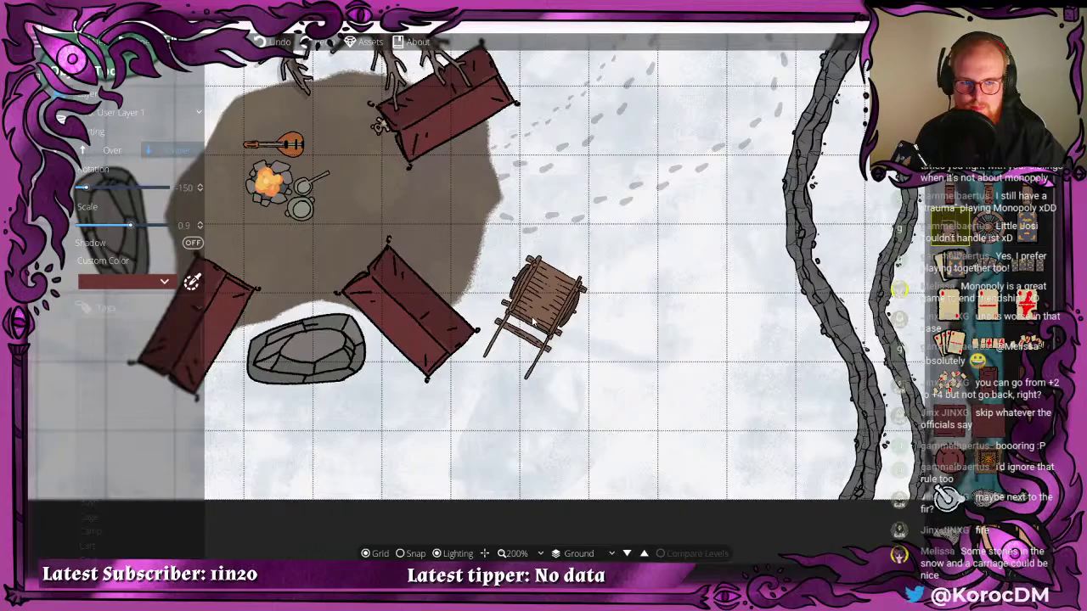
- Place the wooden cart on the snow just east of the south-east tent, rotated to -150
{"action": "scroll", "coordinate": [531, 319], "scroll_direction": "up", "scroll_amount": 2}
{"action": "left_click_drag", "start_coordinate": [524, 320], "coordinate": [816, 445]}
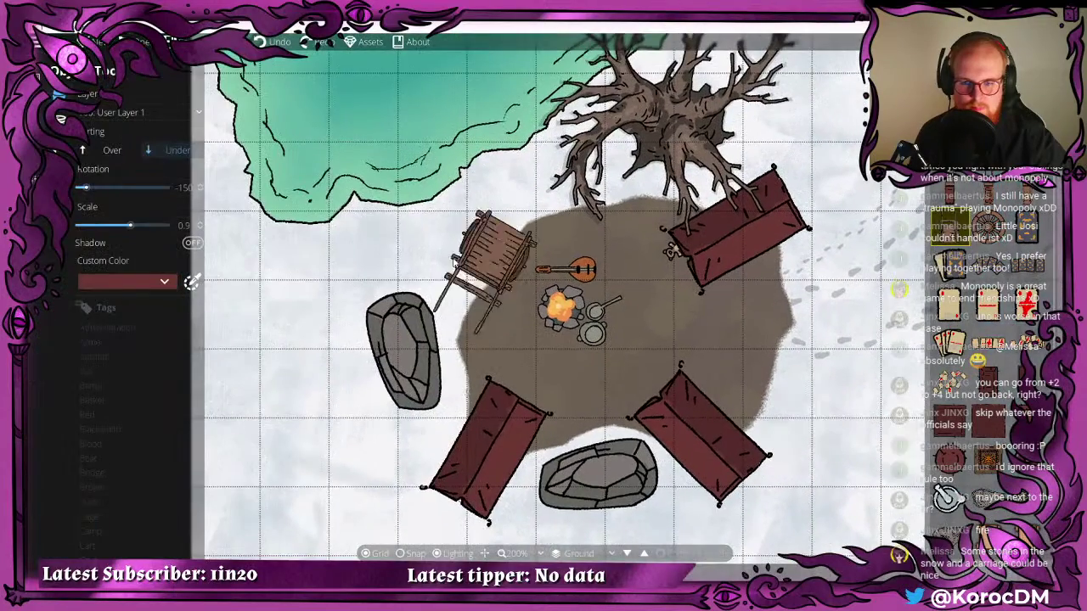
{"action": "scroll", "coordinate": [450, 266], "scroll_direction": "down", "scroll_amount": 4}
{"action": "scroll", "coordinate": [425, 259], "scroll_direction": "down", "scroll_amount": 4}
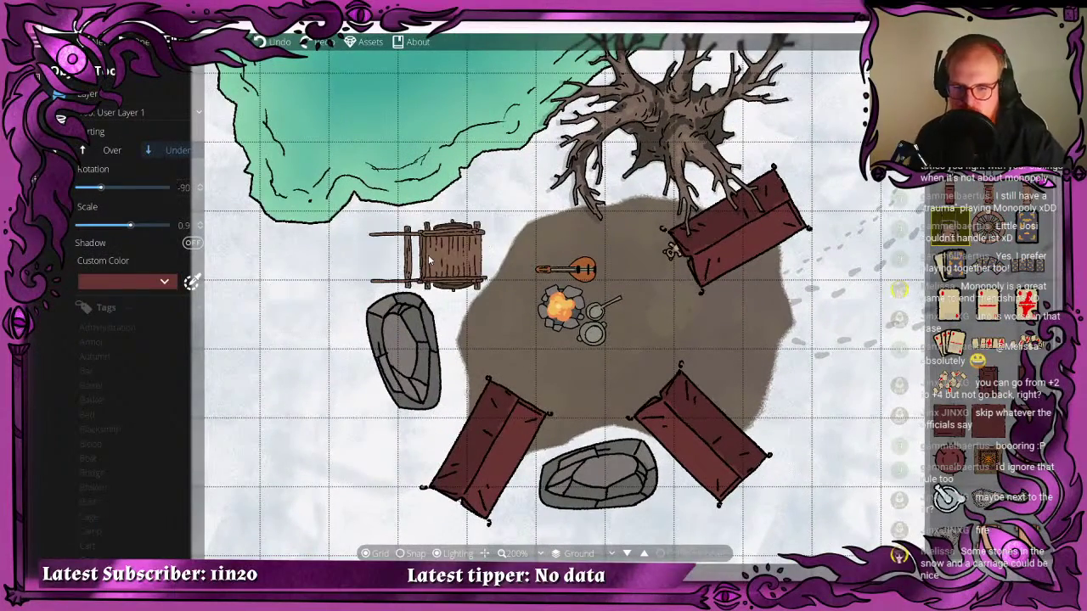
{"action": "left_click_drag", "start_coordinate": [691, 222], "coordinate": [420, 239]}
{"action": "scroll", "coordinate": [420, 240], "scroll_direction": "down", "scroll_amount": 2}
{"action": "left_click_drag", "start_coordinate": [495, 217], "coordinate": [531, 212]}
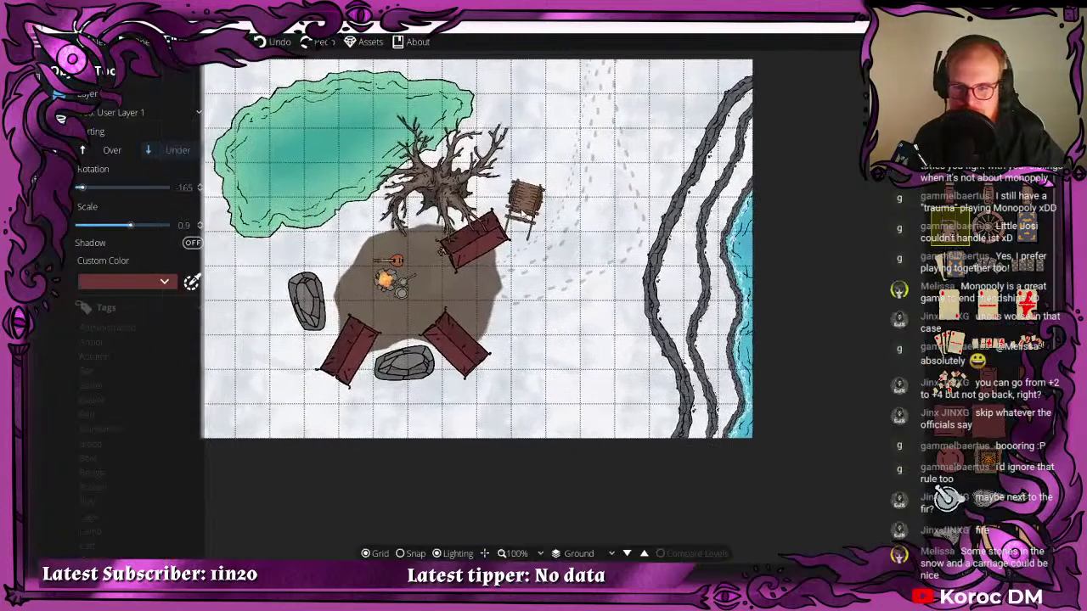
{"action": "scroll", "coordinate": [509, 187], "scroll_direction": "down", "scroll_amount": 1}
{"action": "scroll", "coordinate": [500, 180], "scroll_direction": "up", "scroll_amount": 1}
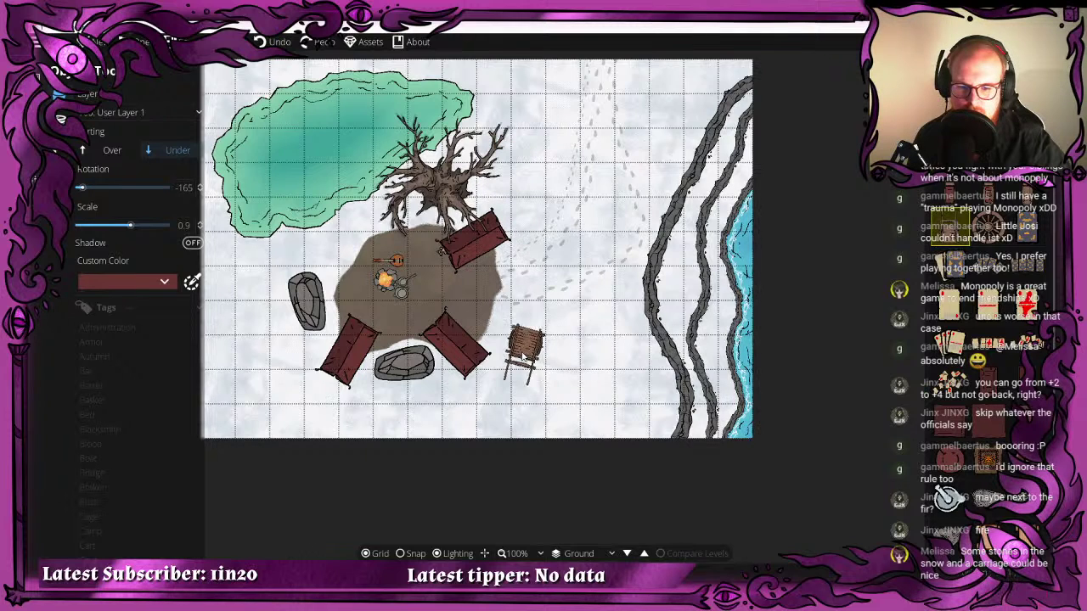
{"action": "scroll", "coordinate": [517, 344], "scroll_direction": "up", "scroll_amount": 1}
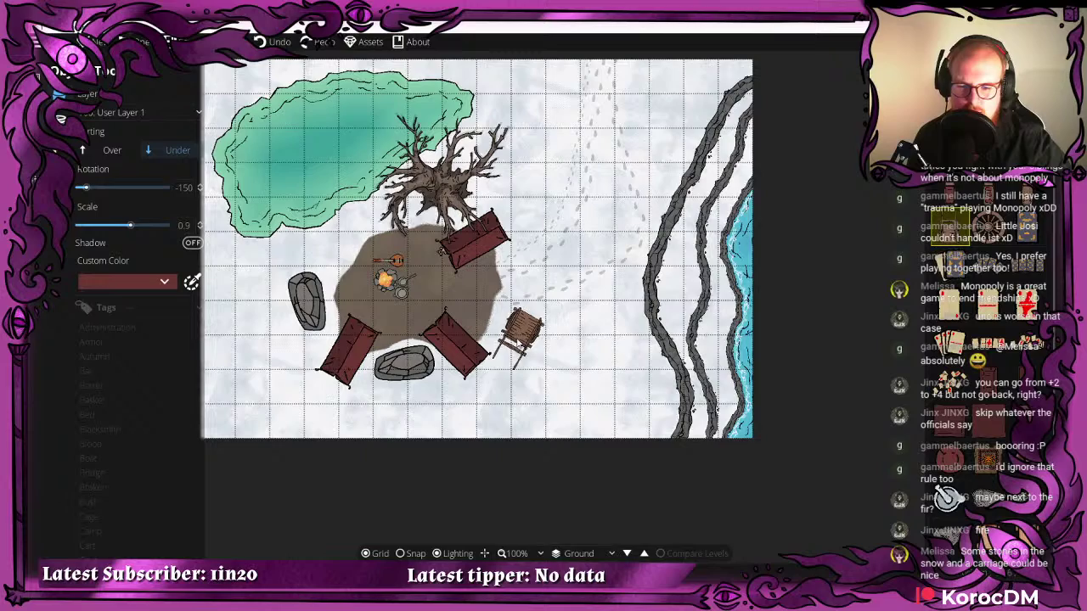
{"action": "left_click", "coordinate": [518, 343]}
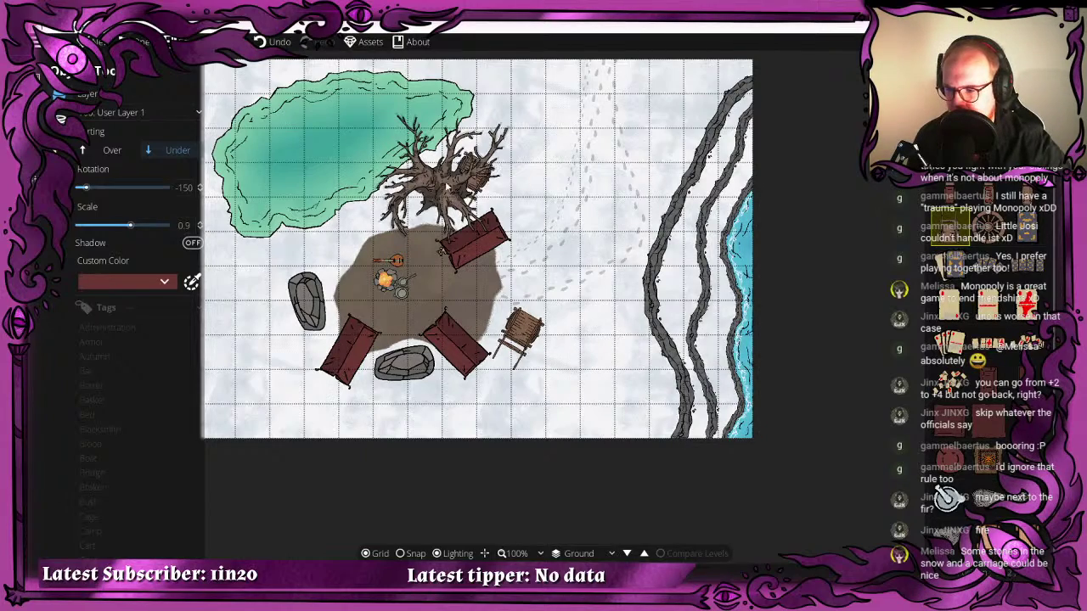
{"action": "left_click_drag", "start_coordinate": [475, 202], "coordinate": [337, 172]}
{"action": "left_click_drag", "start_coordinate": [345, 174], "coordinate": [362, 176]}
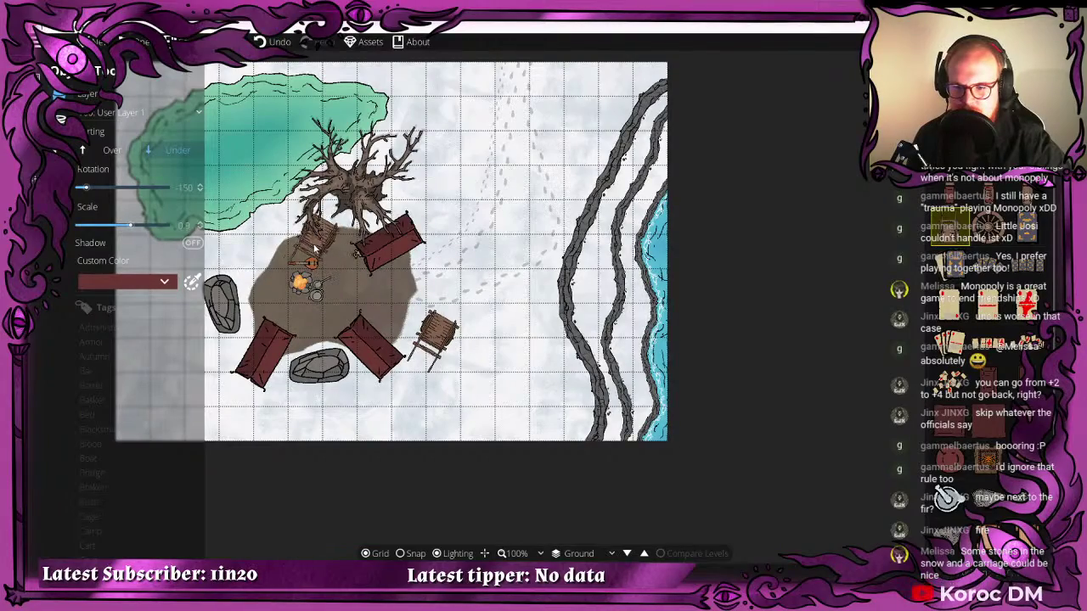
{"action": "left_click_drag", "start_coordinate": [313, 252], "coordinate": [401, 248]}
{"action": "scroll", "coordinate": [523, 325], "scroll_direction": "up", "scroll_amount": 1}
{"action": "left_click_drag", "start_coordinate": [513, 304], "coordinate": [572, 262]}
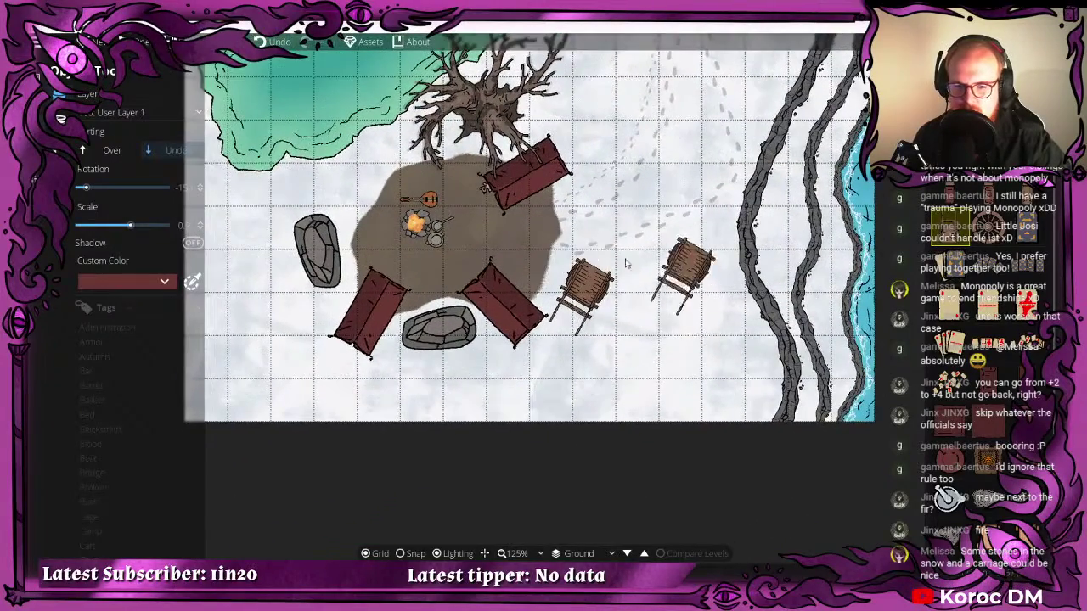
{"action": "left_click_drag", "start_coordinate": [455, 270], "coordinate": [458, 308]}
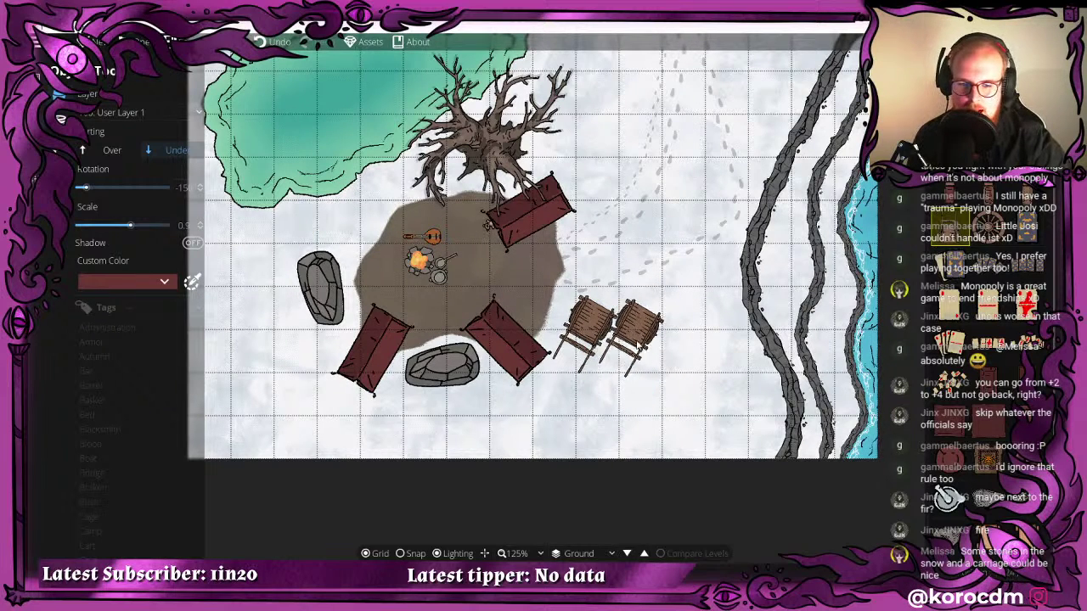
{"action": "scroll", "coordinate": [615, 350], "scroll_direction": "up", "scroll_amount": 1}
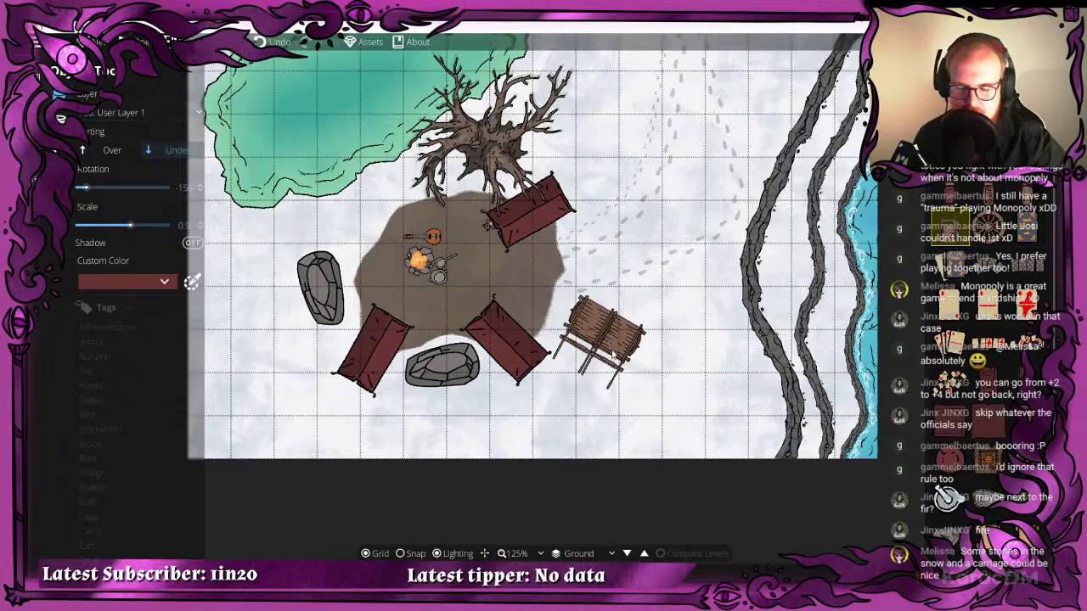
{"action": "left_click_drag", "start_coordinate": [568, 334], "coordinate": [453, 363]}
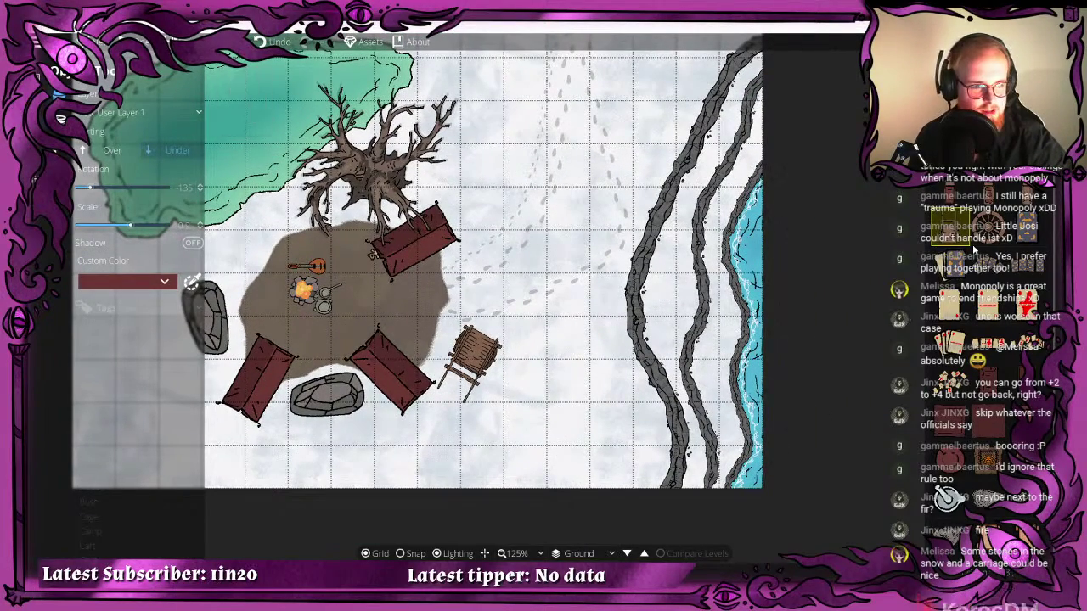
{"action": "scroll", "coordinate": [974, 246], "scroll_direction": "up", "scroll_amount": 1}
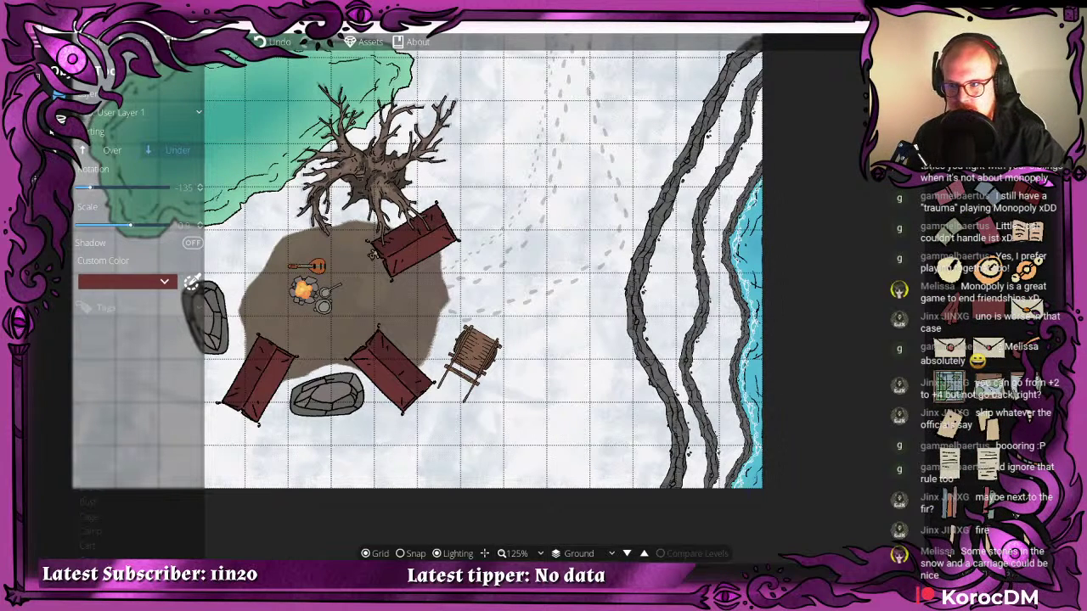
- Switch to the Path Tool and delete the footprint trails in the snow north-east of the camp
{"action": "left_click", "coordinate": [41, 108]}
{"action": "left_click", "coordinate": [103, 100]}
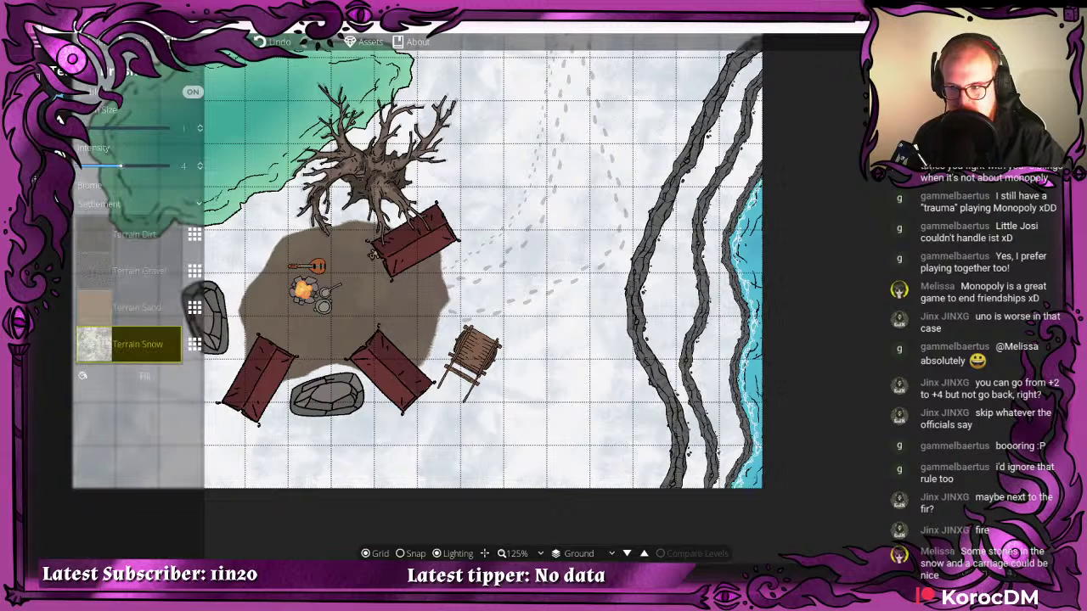
{"action": "mouse_move", "coordinate": [61, 123]}
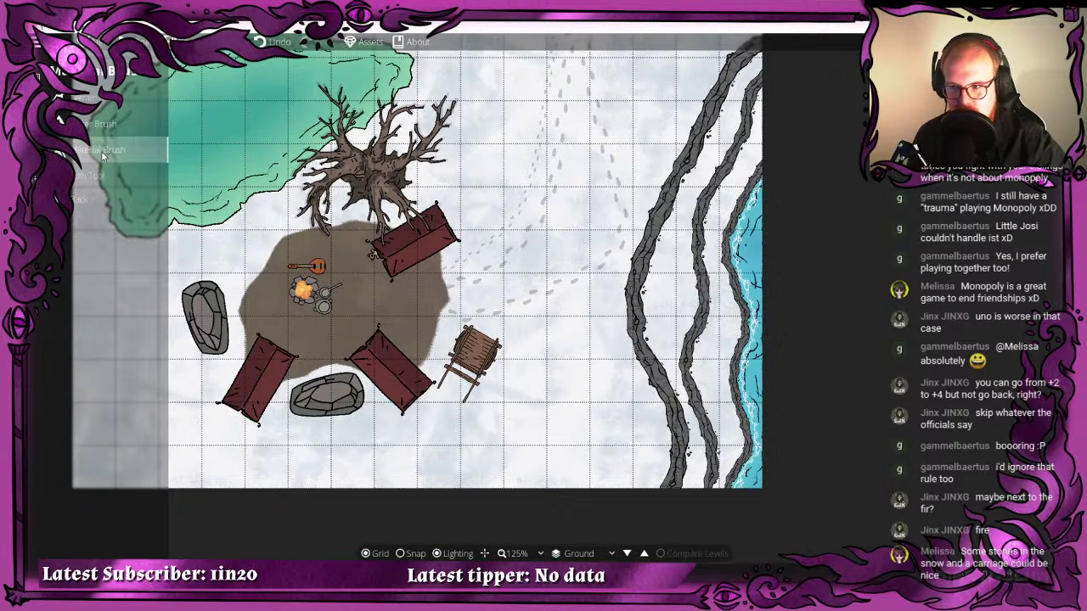
{"action": "left_click", "coordinate": [94, 150]}
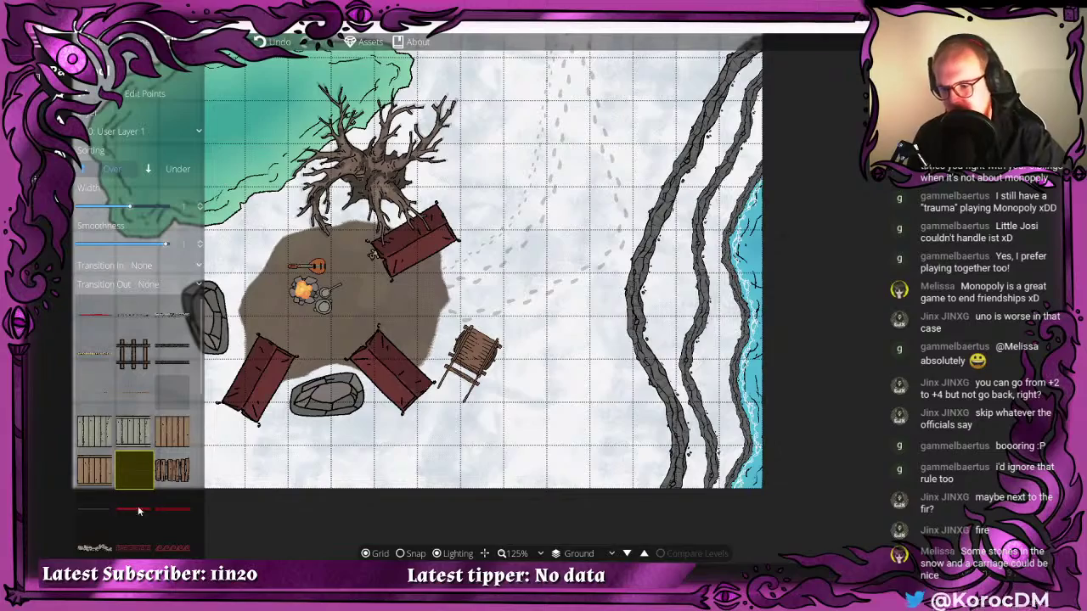
{"action": "scroll", "coordinate": [507, 321], "scroll_direction": "up", "scroll_amount": 5}
{"action": "scroll", "coordinate": [507, 321], "scroll_direction": "down", "scroll_amount": 5}
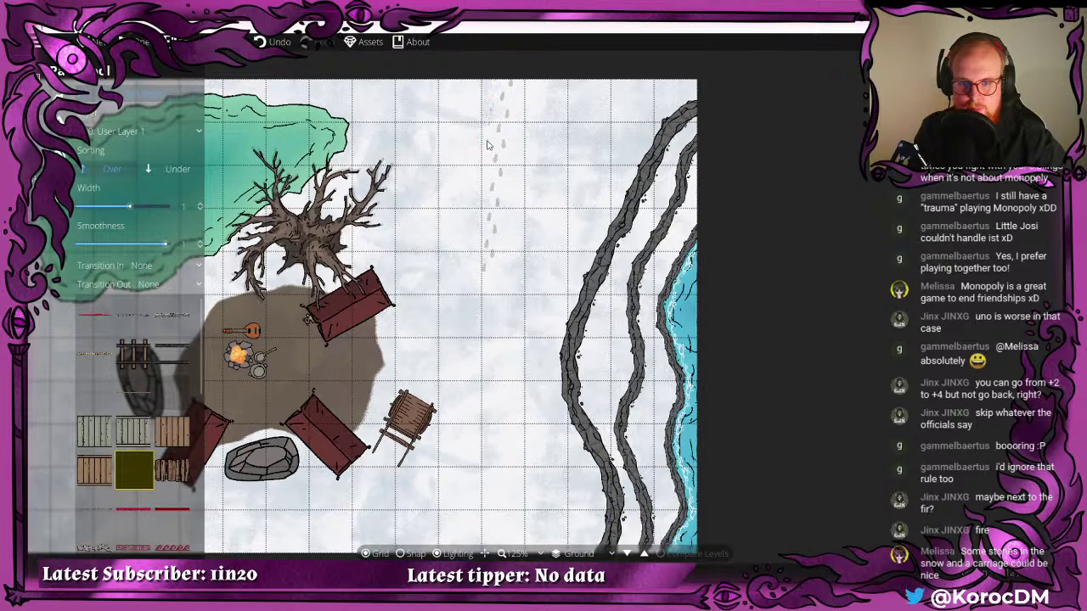
{"action": "right_click", "coordinate": [487, 278]}
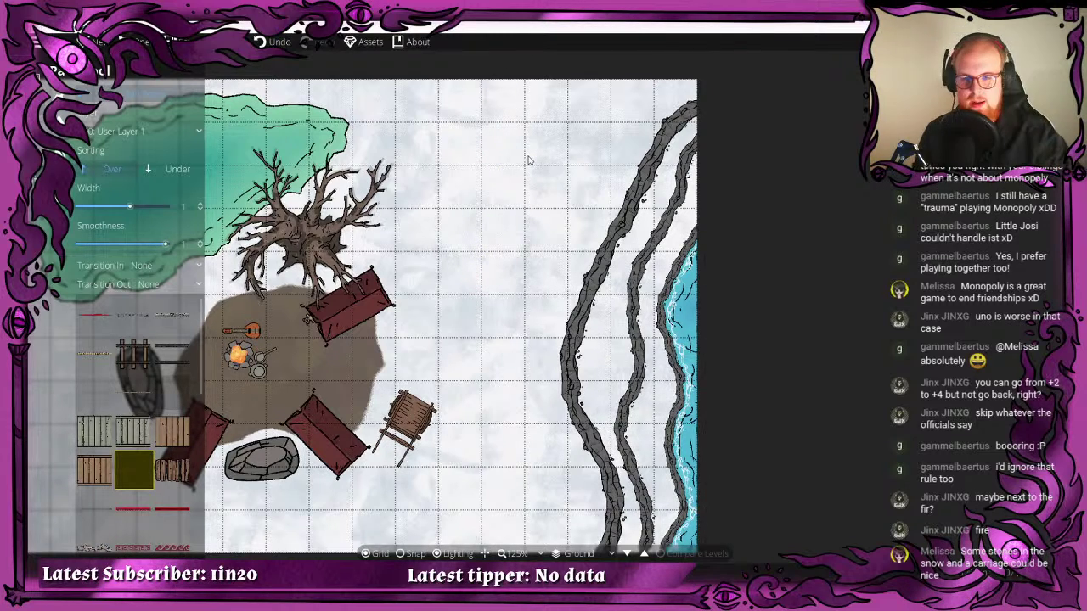
- Draw a curved wheel-track path from the cart's western wheel north to the upper edge of the map
{"action": "scroll", "coordinate": [466, 277], "scroll_direction": "up", "scroll_amount": 4}
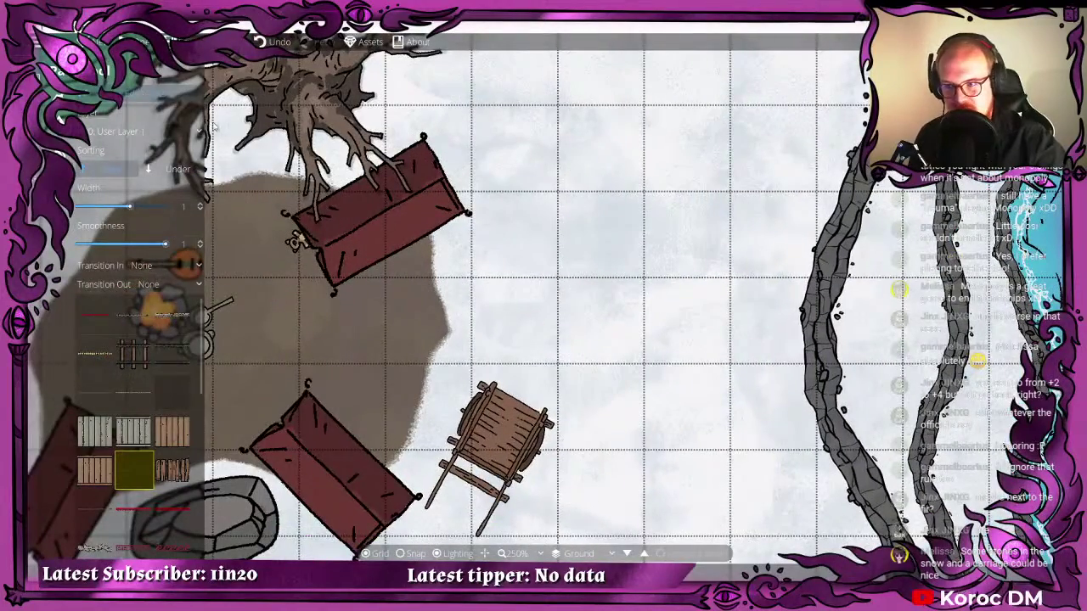
{"action": "left_click", "coordinate": [494, 388]}
{"action": "left_click_drag", "start_coordinate": [541, 309], "coordinate": [519, 373]}
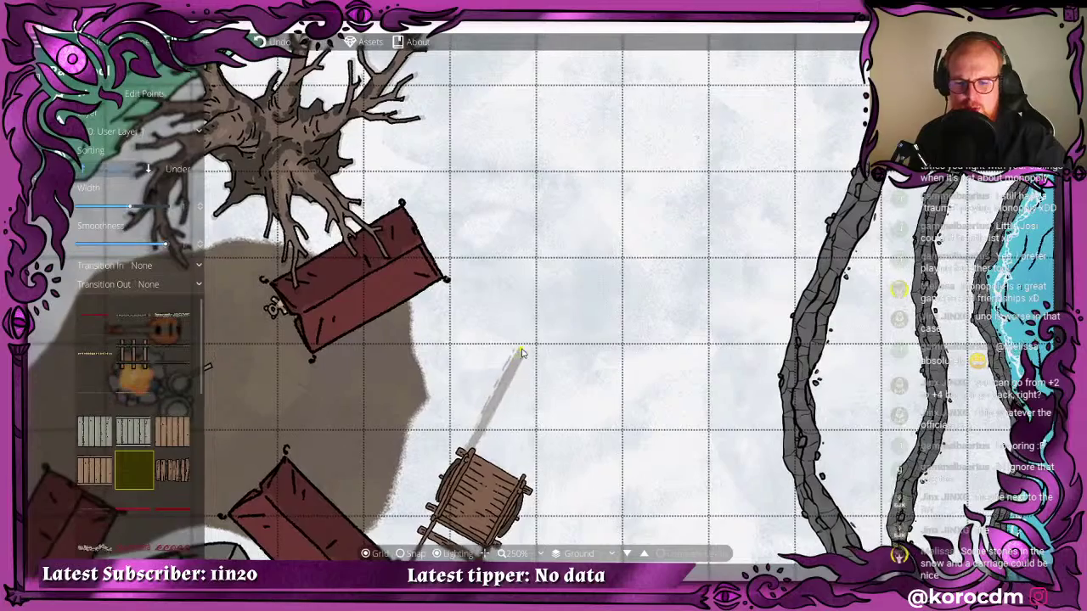
{"action": "left_click", "coordinate": [524, 351]}
{"action": "left_click_drag", "start_coordinate": [546, 248], "coordinate": [533, 329]}
{"action": "left_click", "coordinate": [533, 329]}
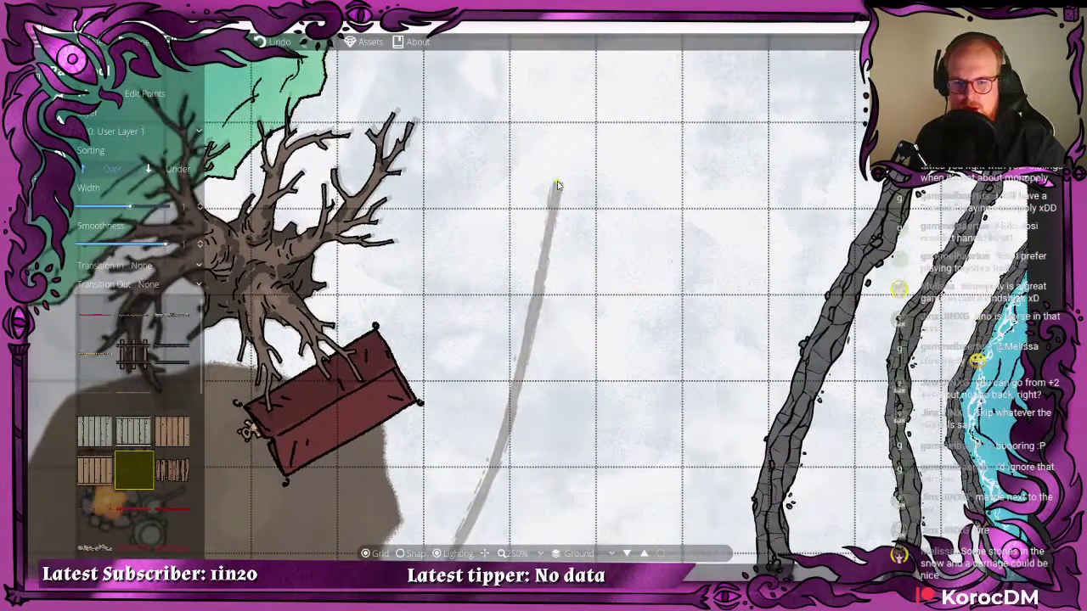
{"action": "key", "text": "w"}
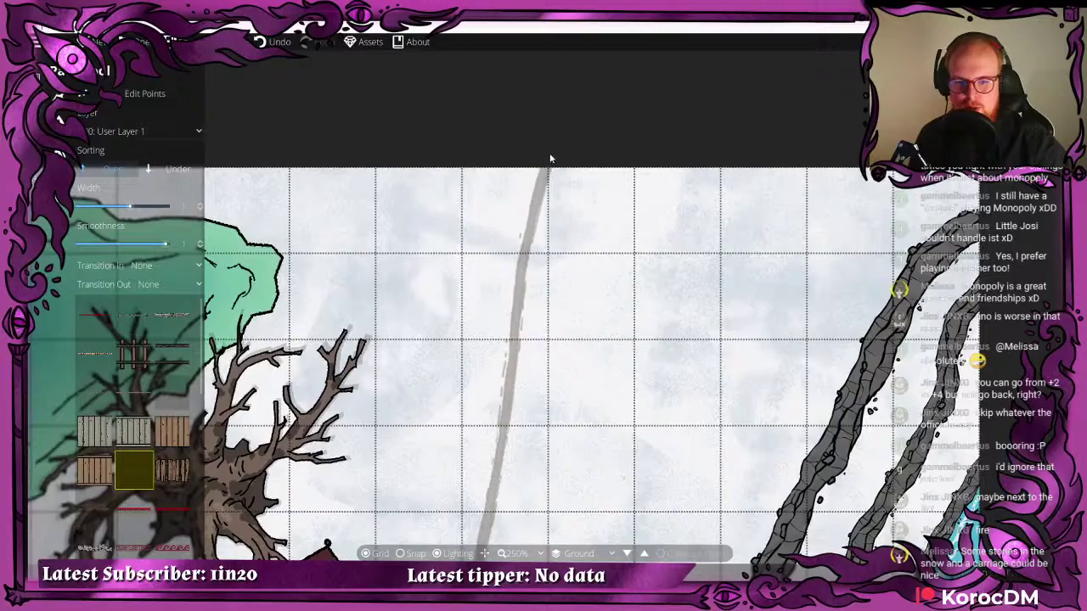
- Draw a second, parallel wheel-track path from the cart's eastern wheel north to the map's upper edge
{"action": "key", "text": "s"}
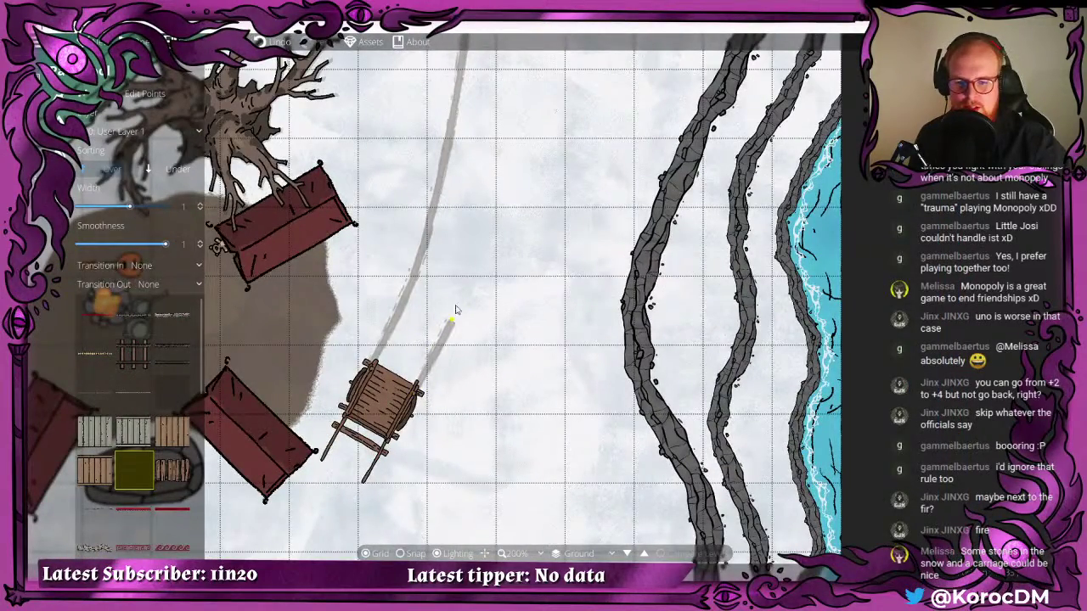
{"action": "key", "text": "w"}
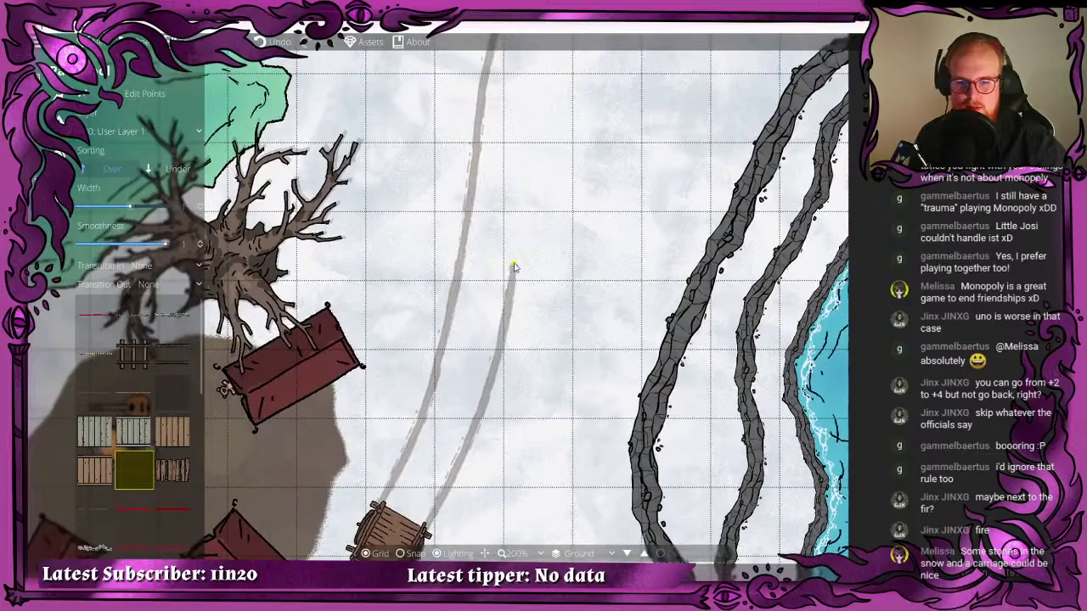
{"action": "left_click_drag", "start_coordinate": [515, 252], "coordinate": [531, 281]}
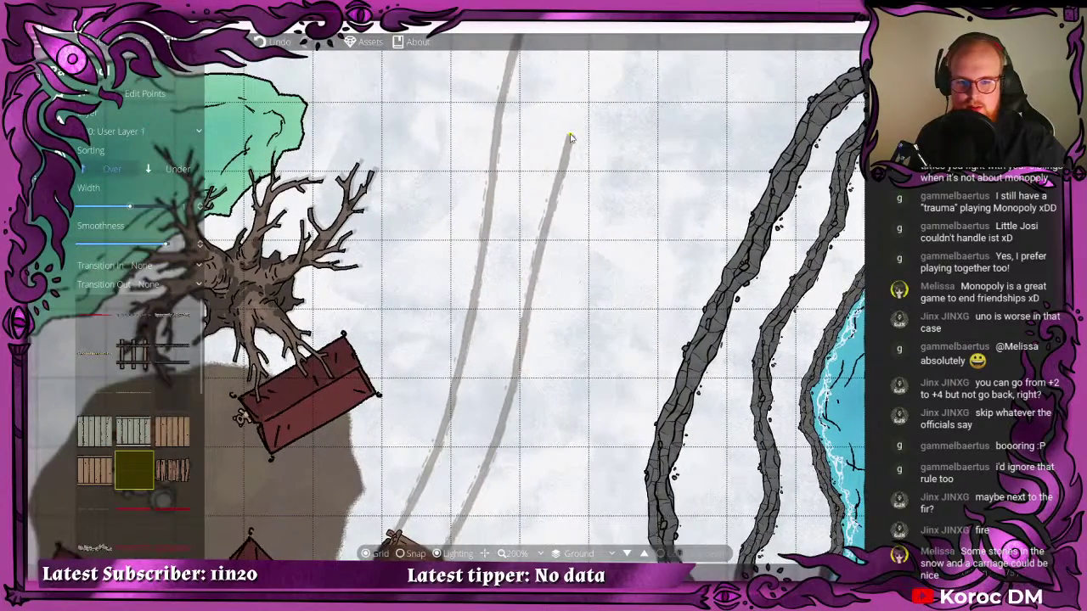
{"action": "key", "text": "w"}
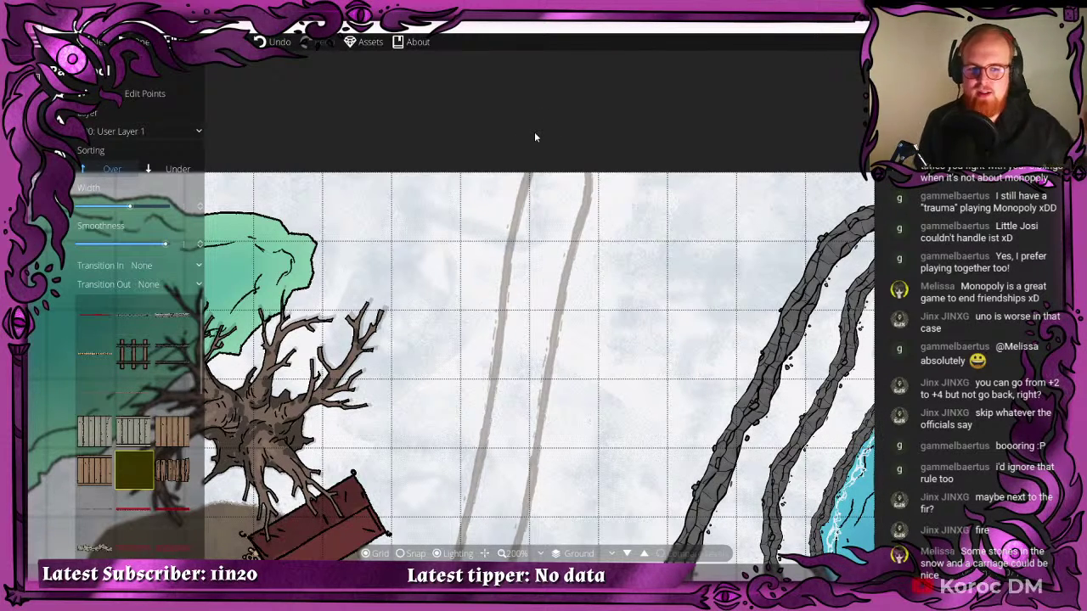
{"action": "left_click_drag", "start_coordinate": [481, 262], "coordinate": [518, 191]}
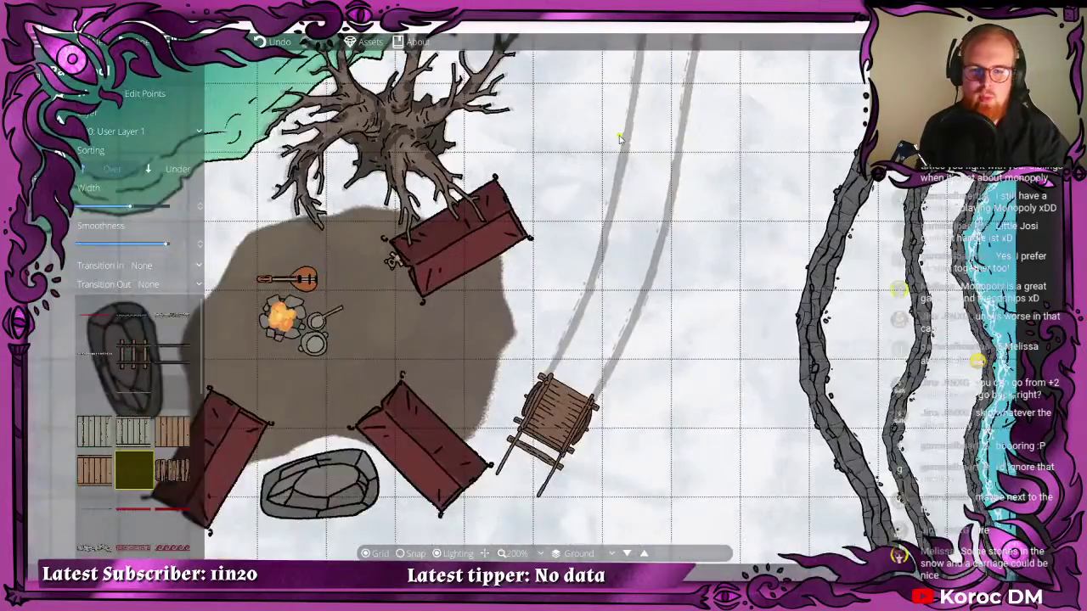
{"action": "scroll", "coordinate": [619, 137], "scroll_direction": "down", "scroll_amount": 2}
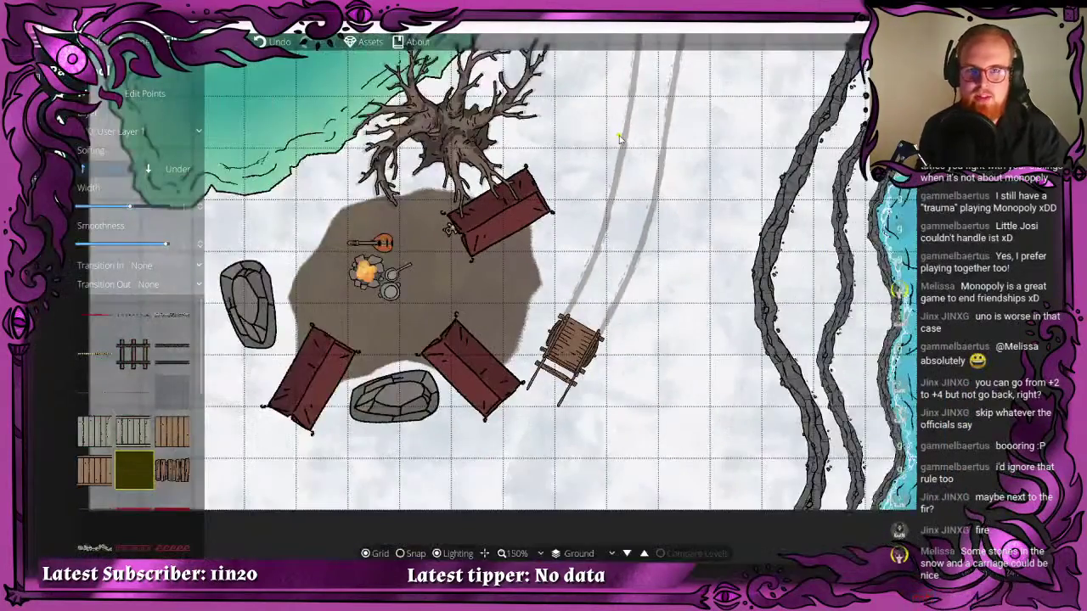
{"action": "left_click_drag", "start_coordinate": [699, 138], "coordinate": [600, 236]}
{"action": "left_click_drag", "start_coordinate": [539, 253], "coordinate": [608, 182]}
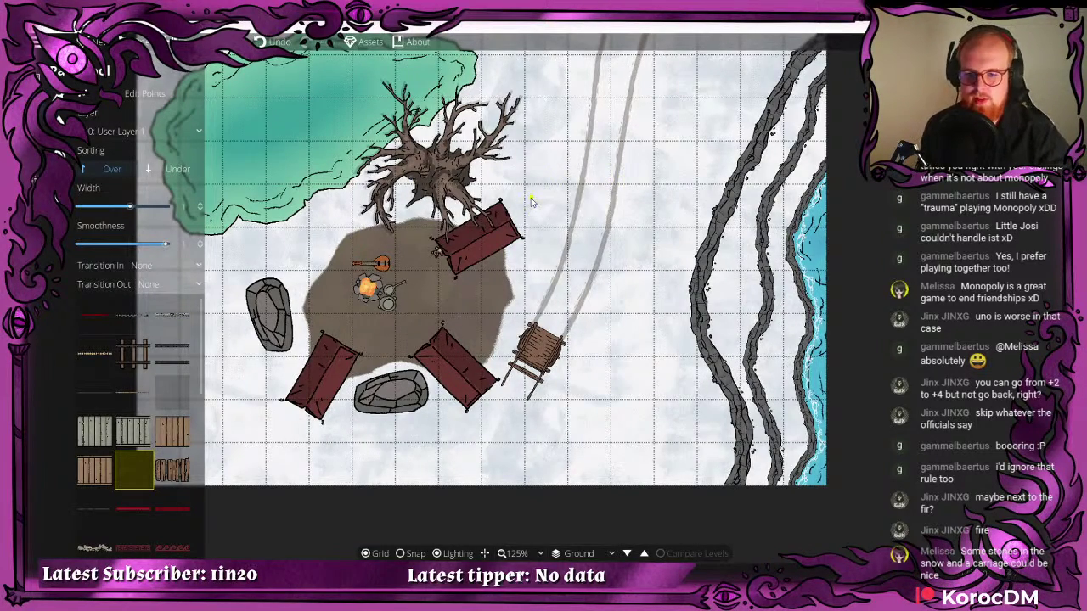
{"action": "left_click_drag", "start_coordinate": [531, 201], "coordinate": [689, 172]}
{"action": "left_click_drag", "start_coordinate": [534, 192], "coordinate": [378, 195]}
- Select the north-east tent and move it slightly east, away from the dead tree's roots
{"action": "right_click", "coordinate": [449, 188]}
{"action": "scroll", "coordinate": [382, 228], "scroll_direction": "up", "scroll_amount": 3}
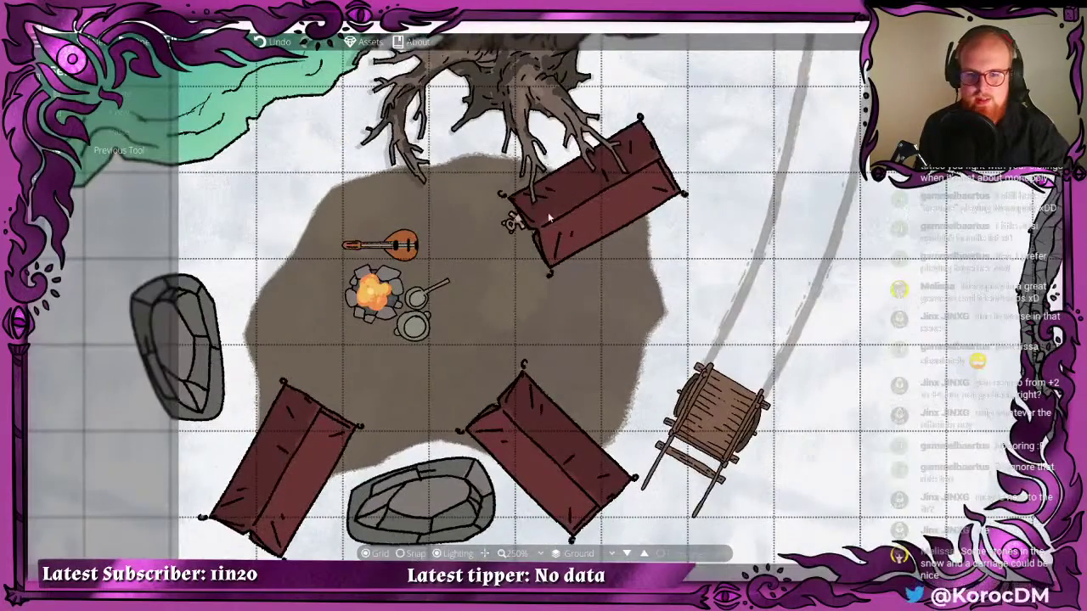
{"action": "left_click", "coordinate": [568, 226]}
{"action": "left_click_drag", "start_coordinate": [567, 225], "coordinate": [601, 246]}
{"action": "scroll", "coordinate": [497, 170], "scroll_direction": "down", "scroll_amount": 3}
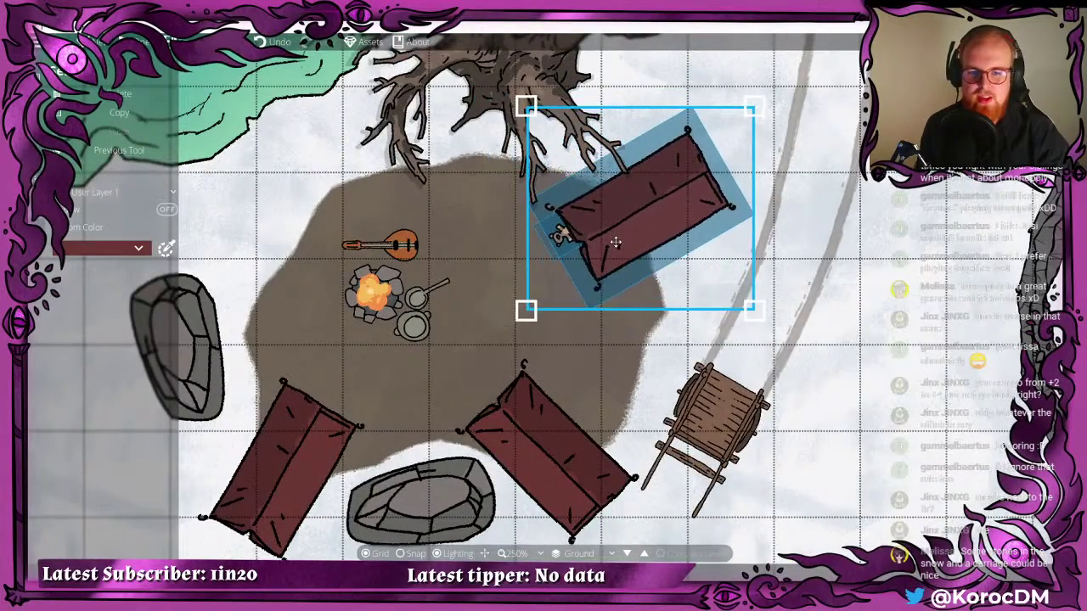
{"action": "scroll", "coordinate": [473, 252], "scroll_direction": "up", "scroll_amount": 2}
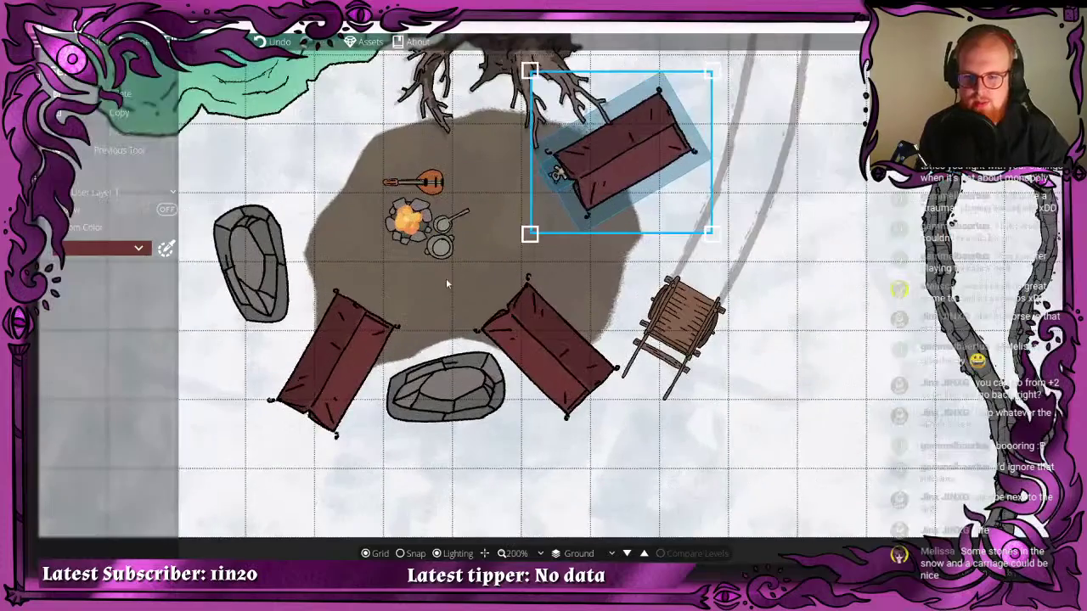
- Move the campfire, cookware and lute together slightly south-east, closer to the centre of the dirt patch
{"action": "left_click", "coordinate": [447, 284]}
{"action": "left_click", "coordinate": [435, 251]}
{"action": "left_click_drag", "start_coordinate": [436, 253], "coordinate": [451, 276]}
{"action": "left_click", "coordinate": [551, 241]}
{"action": "scroll", "coordinate": [541, 236], "scroll_direction": "down", "scroll_amount": 3}
{"action": "left_click_drag", "start_coordinate": [536, 234], "coordinate": [520, 292]}
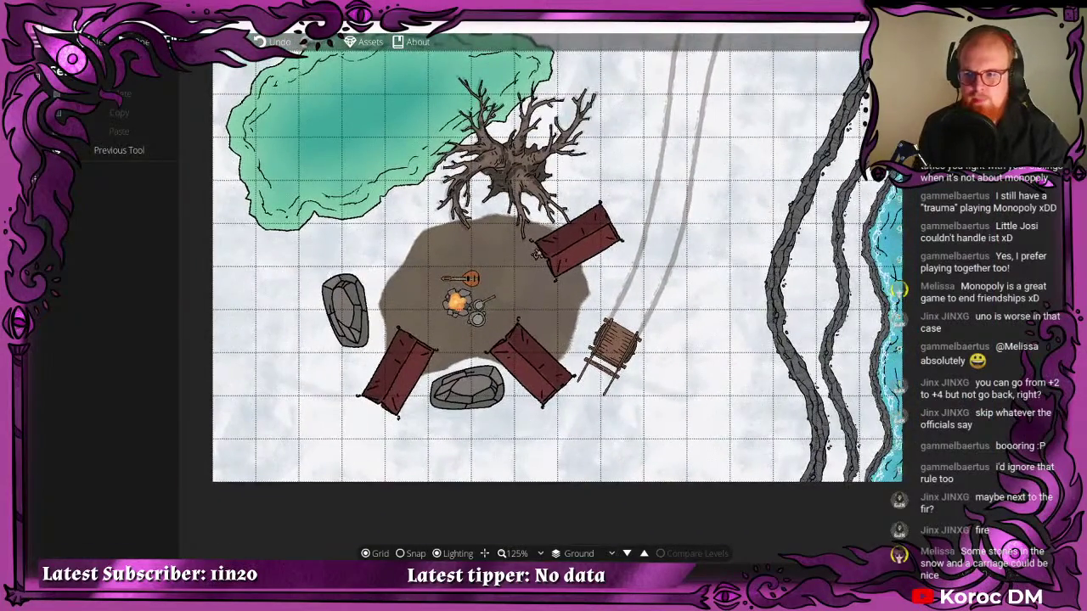
- Place a straw pile at the foot of the dead tree, on the northern edge of the dirt patch
{"action": "left_click", "coordinate": [58, 113]}
{"action": "left_click", "coordinate": [92, 98]}
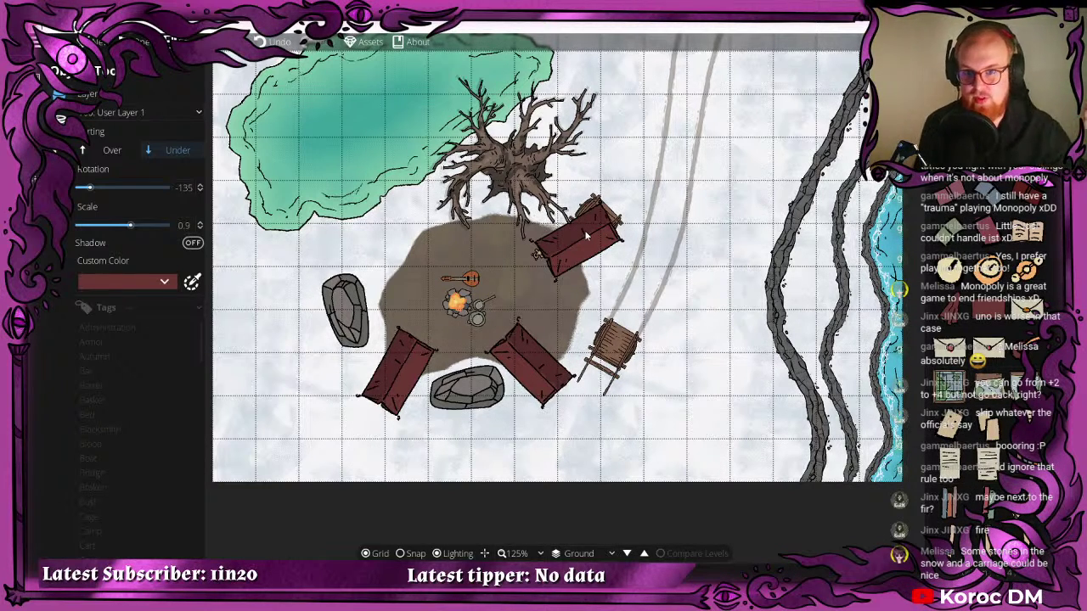
{"action": "left_click_drag", "start_coordinate": [689, 276], "coordinate": [694, 213]}
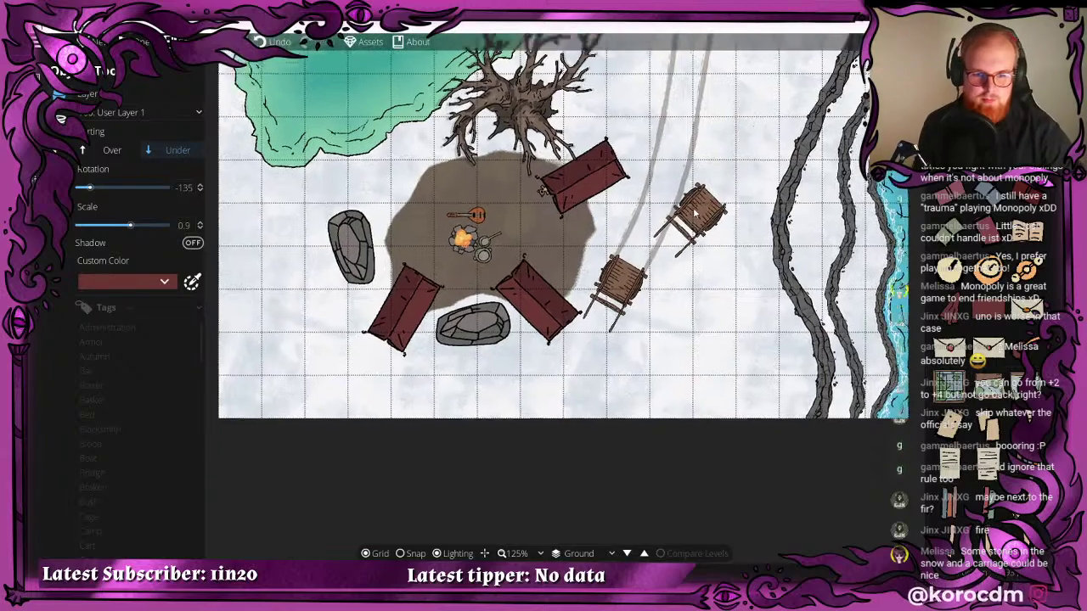
{"action": "left_click_drag", "start_coordinate": [744, 313], "coordinate": [685, 377]}
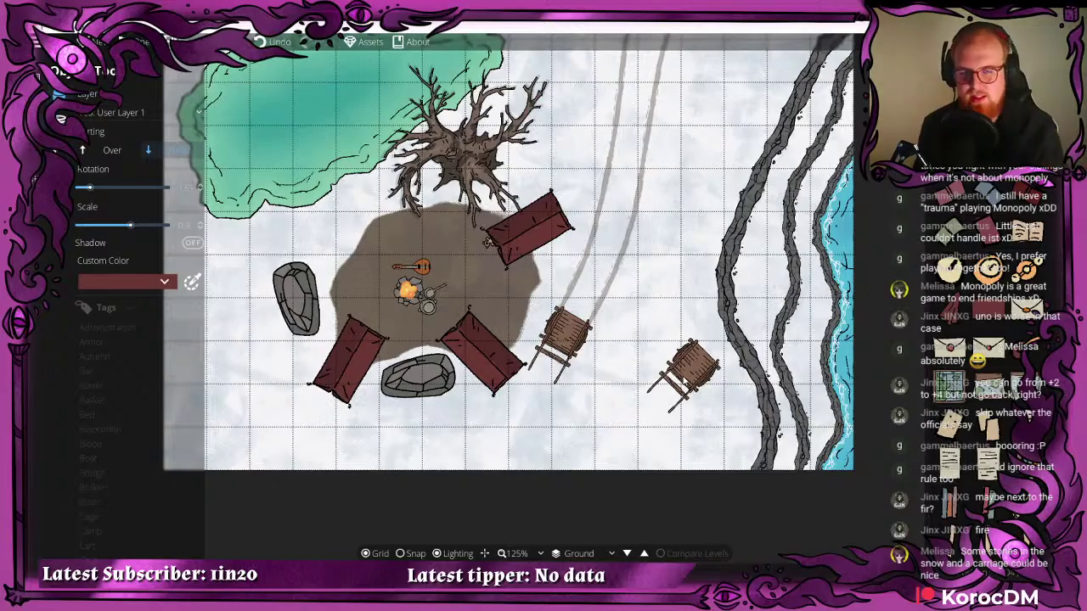
{"action": "left_click_drag", "start_coordinate": [407, 305], "coordinate": [521, 321]}
{"action": "scroll", "coordinate": [984, 339], "scroll_direction": "down", "scroll_amount": 2}
{"action": "left_click_drag", "start_coordinate": [903, 332], "coordinate": [826, 328]}
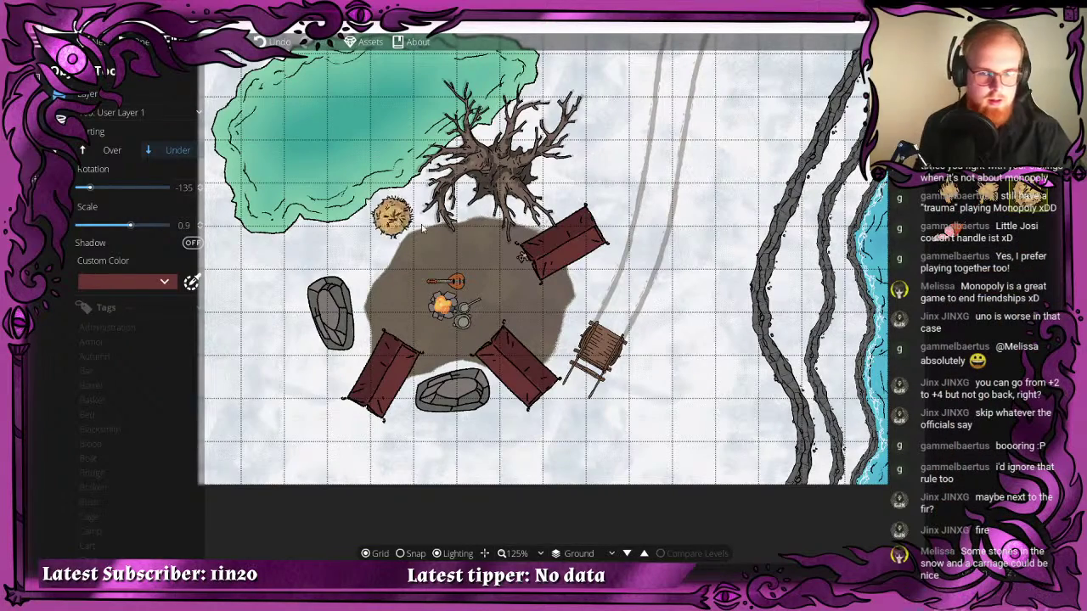
{"action": "scroll", "coordinate": [458, 222], "scroll_direction": "up", "scroll_amount": 3}
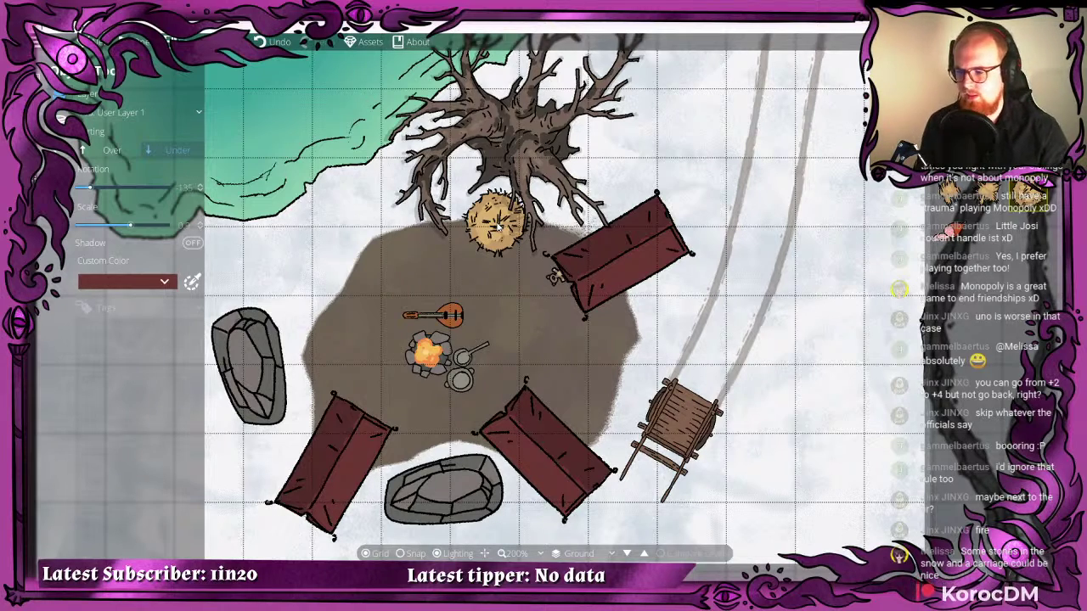
{"action": "left_click_drag", "start_coordinate": [489, 245], "coordinate": [495, 216]}
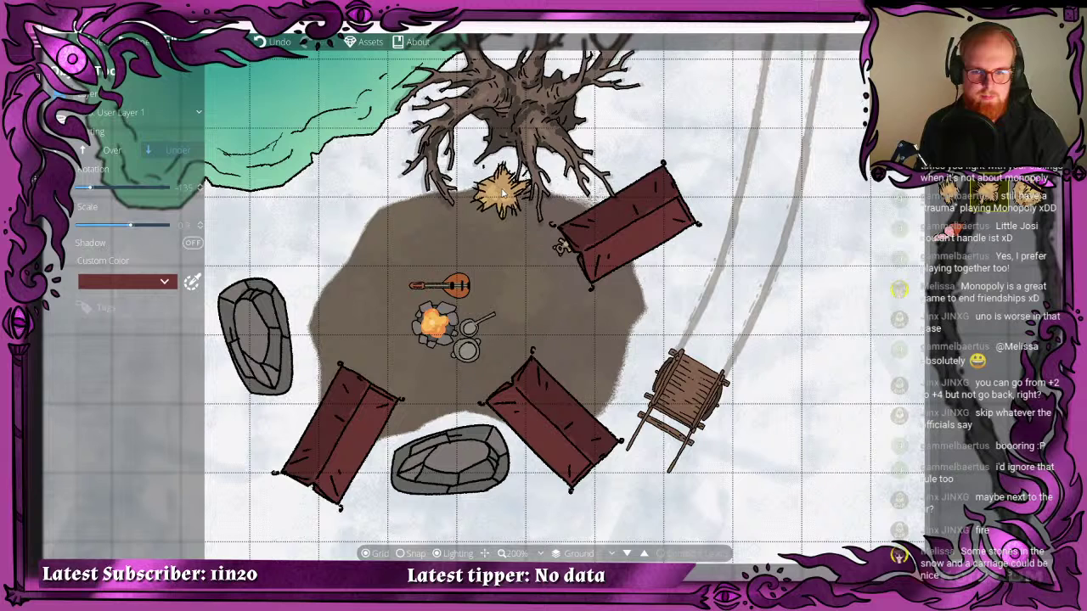
{"action": "left_click", "coordinate": [502, 191]}
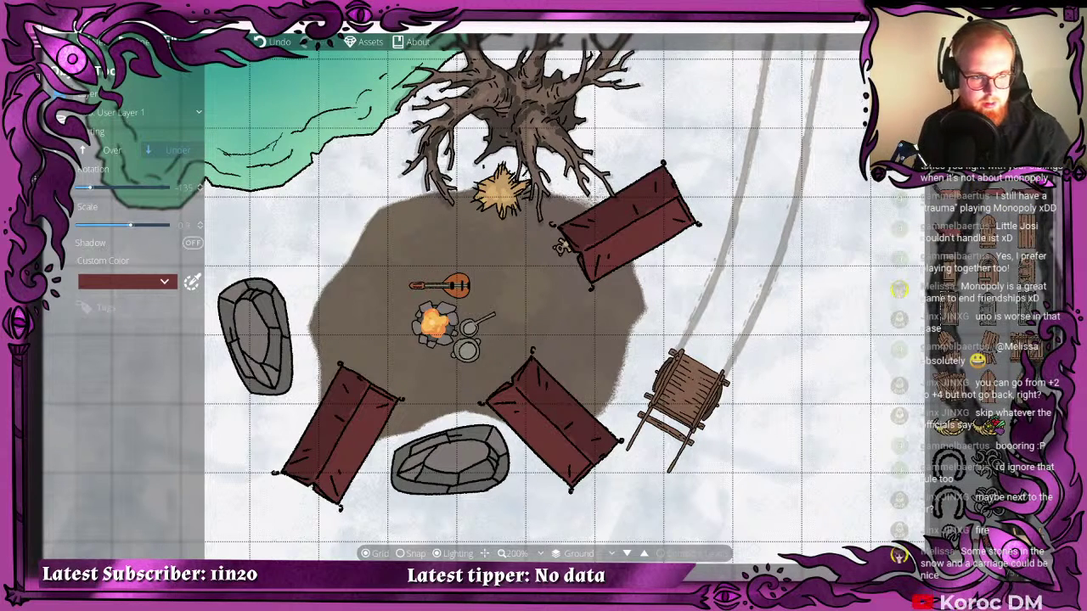
- Place a brown horse beside the straw pile, rotated so its head reaches the straw, with sorting set to Over
{"action": "left_click", "coordinate": [949, 191]}
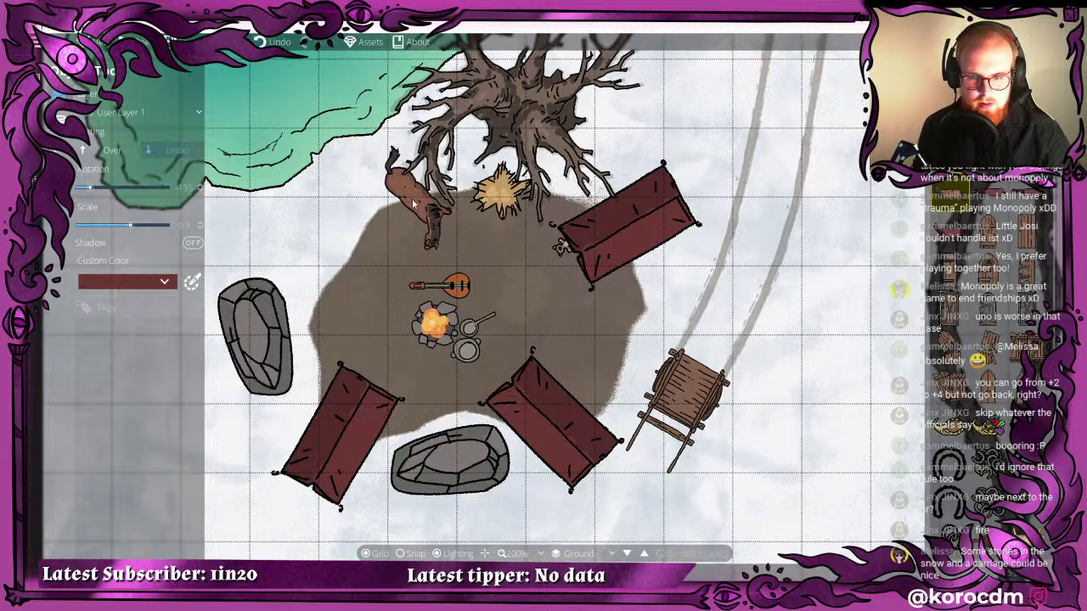
{"action": "scroll", "coordinate": [423, 194], "scroll_direction": "down", "scroll_amount": 7}
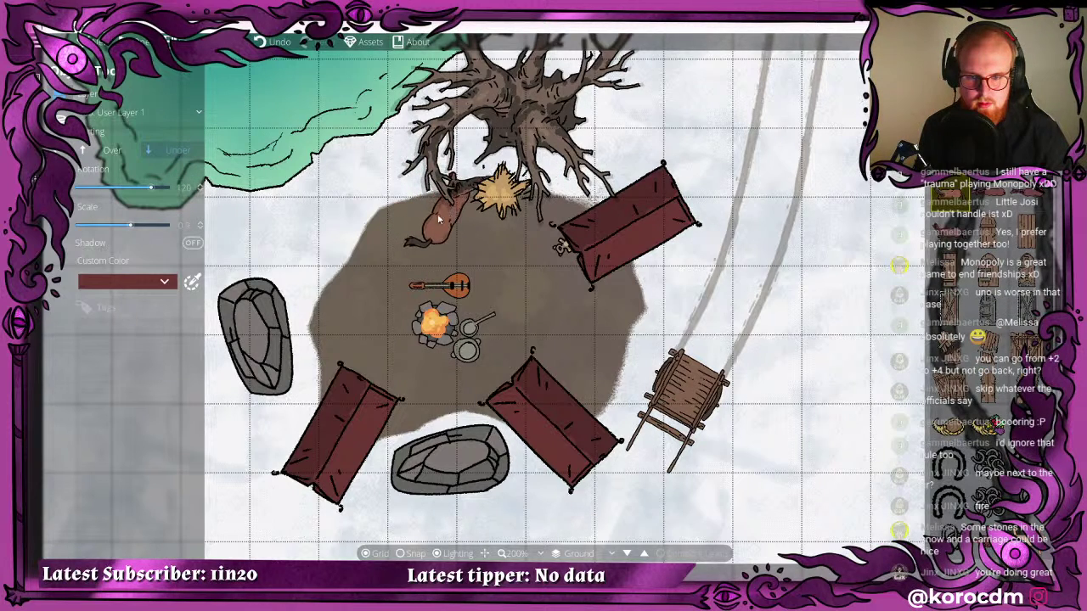
{"action": "left_click", "coordinate": [109, 149]}
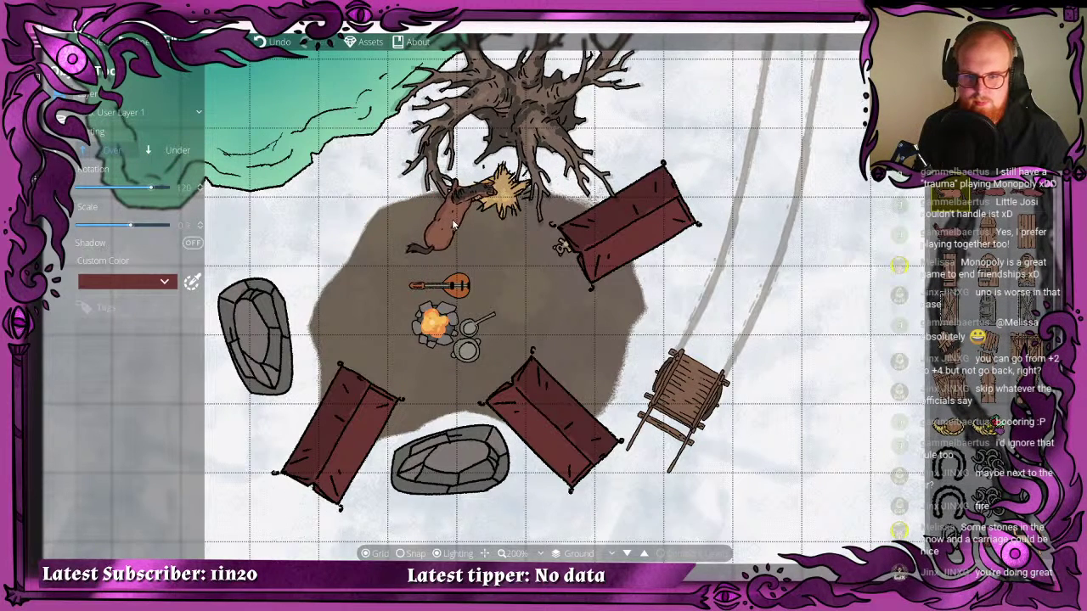
{"action": "left_click", "coordinate": [452, 220]}
- Select the dead tree, move it to User Layer 4 and deselect it
{"action": "left_click", "coordinate": [38, 181]}
{"action": "left_click", "coordinate": [531, 112]}
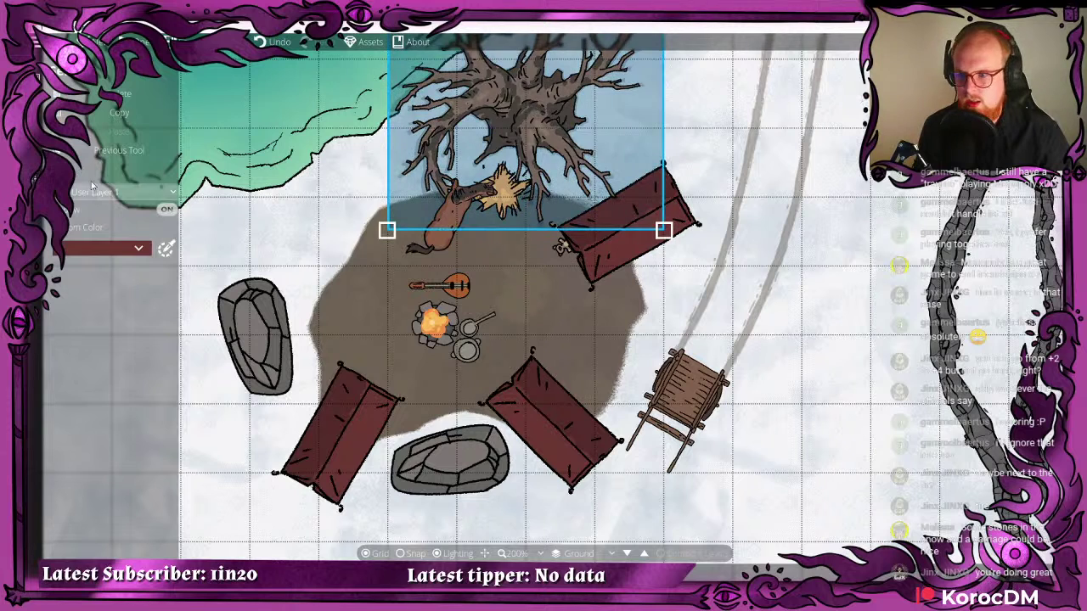
{"action": "left_click", "coordinate": [92, 188]}
{"action": "left_click", "coordinate": [79, 336]}
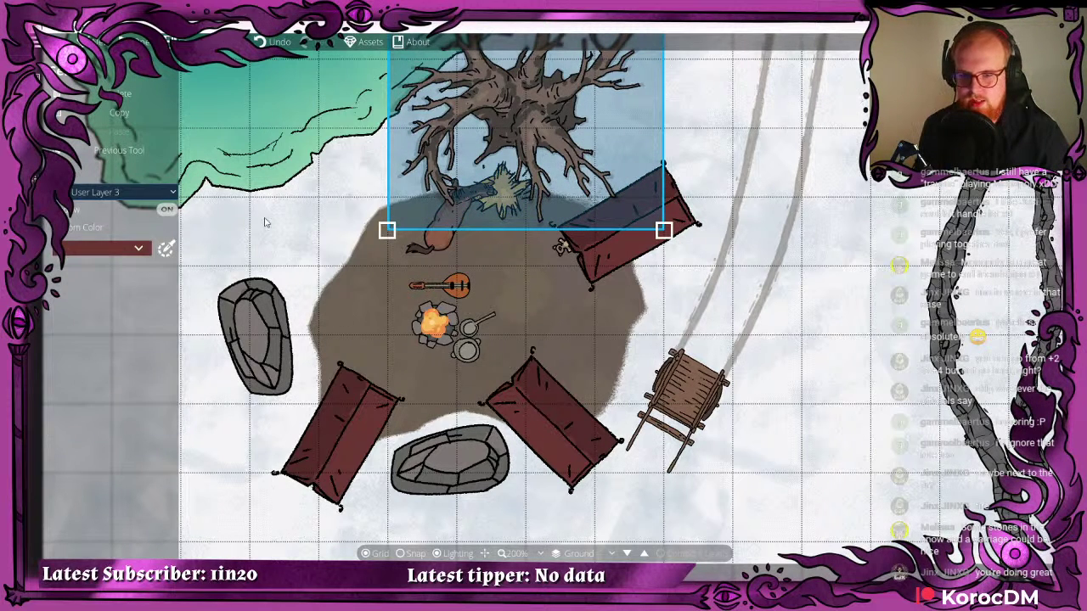
{"action": "left_click", "coordinate": [91, 191]}
{"action": "left_click", "coordinate": [85, 348]}
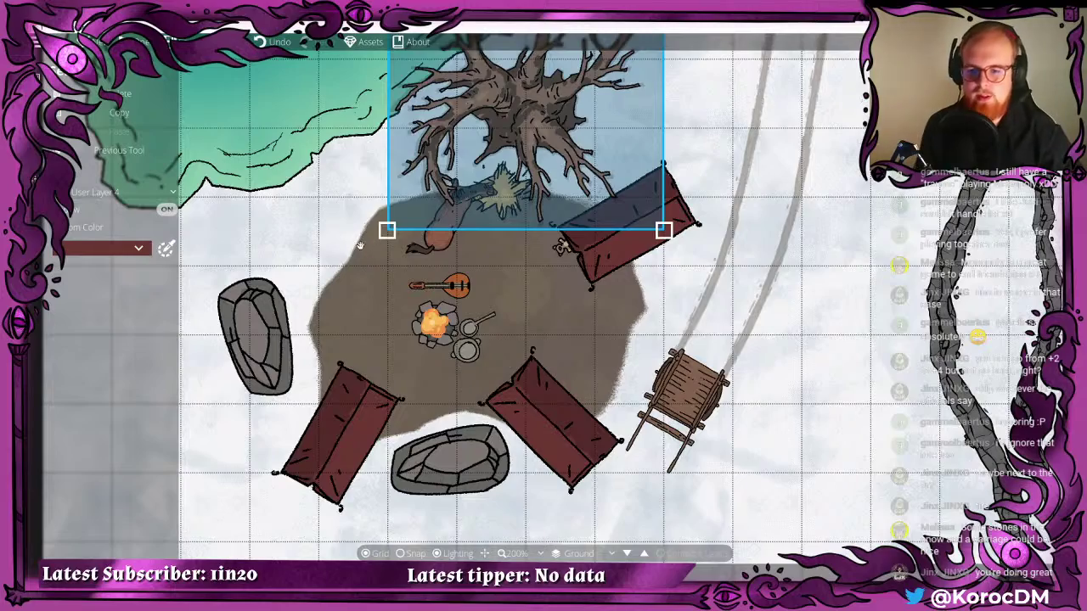
{"action": "left_click", "coordinate": [331, 287]}
{"action": "left_click_drag", "start_coordinate": [428, 203], "coordinate": [427, 277]}
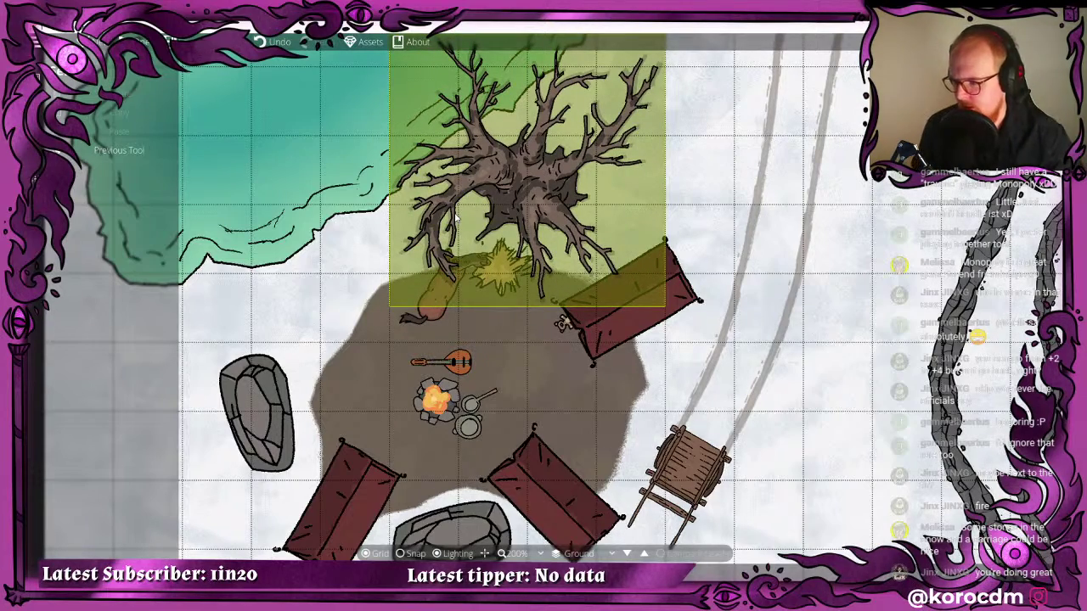
- Examine the campsite, the wheel tracks and the eastern cliffs and shoreline up close and in overview
{"action": "scroll", "coordinate": [455, 218], "scroll_direction": "down", "scroll_amount": 4}
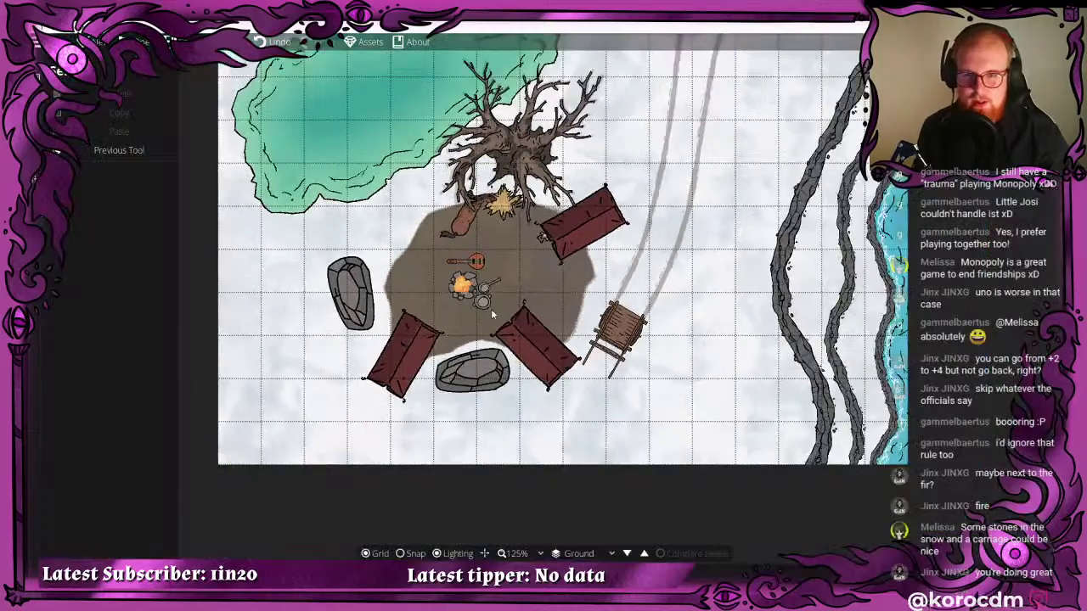
{"action": "left_click_drag", "start_coordinate": [481, 233], "coordinate": [515, 275]}
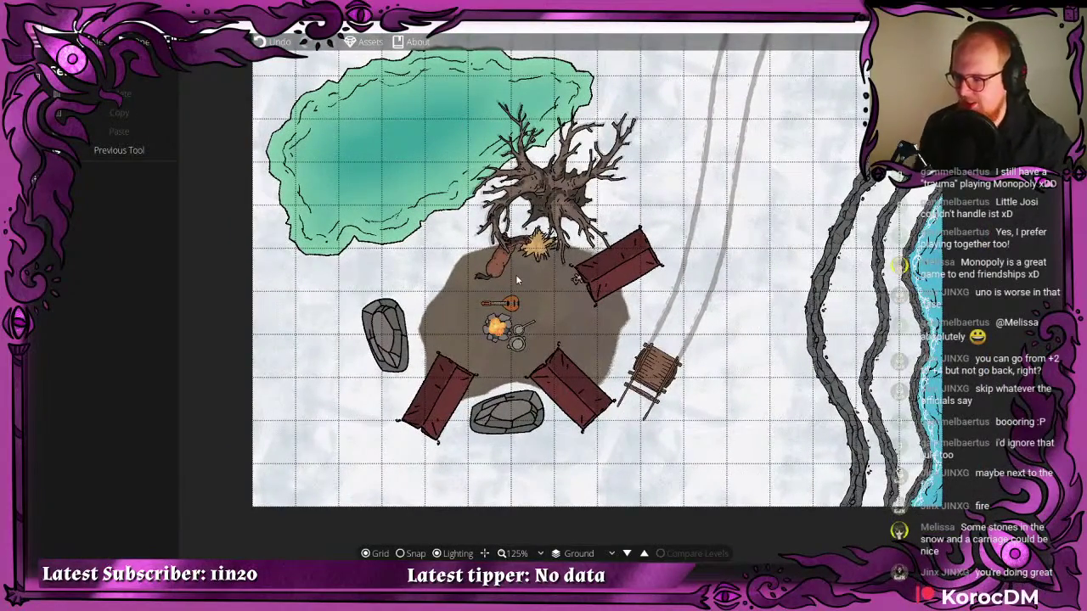
{"action": "left_click_drag", "start_coordinate": [519, 203], "coordinate": [458, 188]}
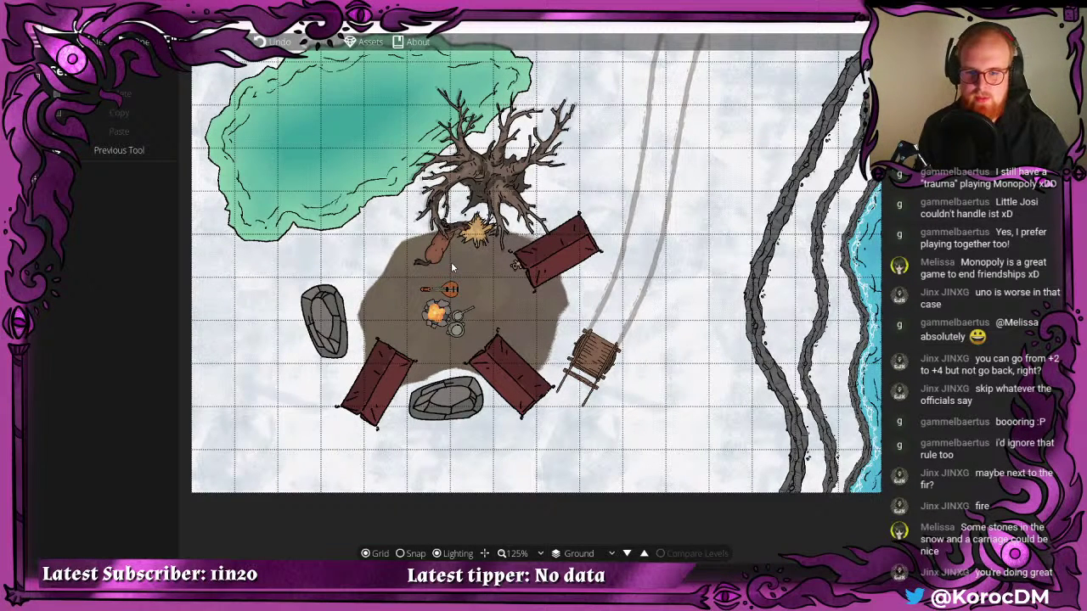
{"action": "scroll", "coordinate": [451, 262], "scroll_direction": "up", "scroll_amount": 4}
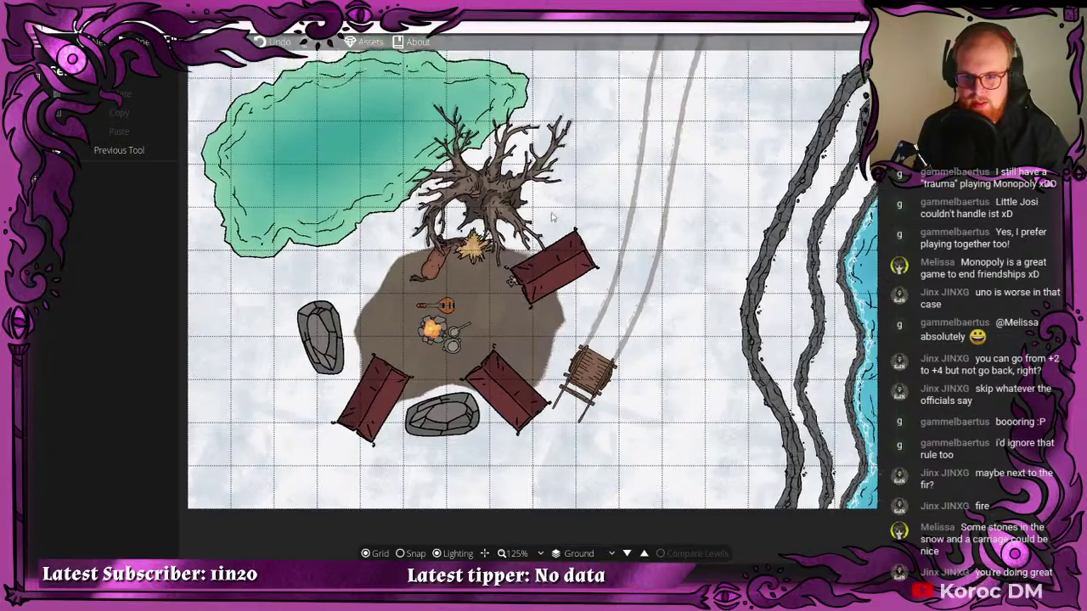
{"action": "scroll", "coordinate": [581, 212], "scroll_direction": "up", "scroll_amount": 2}
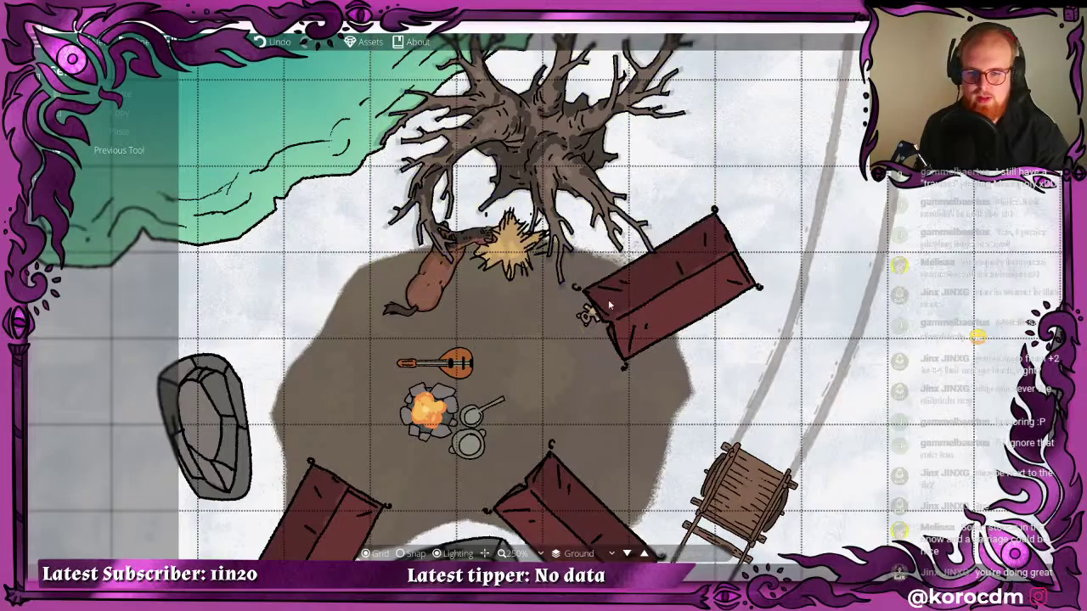
{"action": "scroll", "coordinate": [528, 289], "scroll_direction": "down", "scroll_amount": 2}
{"action": "scroll", "coordinate": [528, 284], "scroll_direction": "down", "scroll_amount": 4}
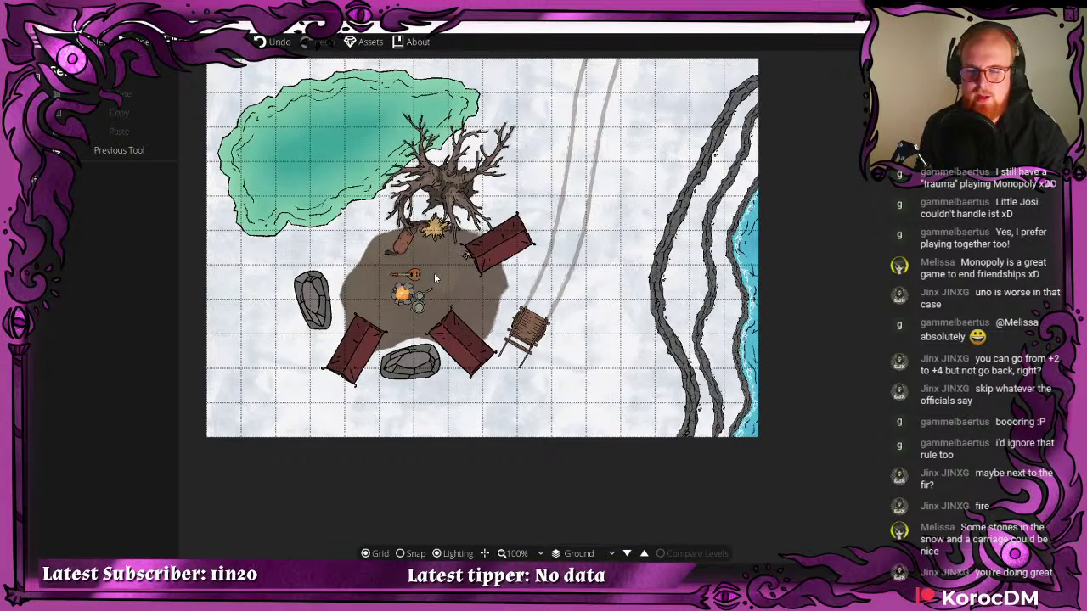
{"action": "left_click_drag", "start_coordinate": [796, 322], "coordinate": [549, 256]}
{"action": "scroll", "coordinate": [438, 204], "scroll_direction": "up", "scroll_amount": 4}
{"action": "left_click_drag", "start_coordinate": [476, 218], "coordinate": [412, 319]}
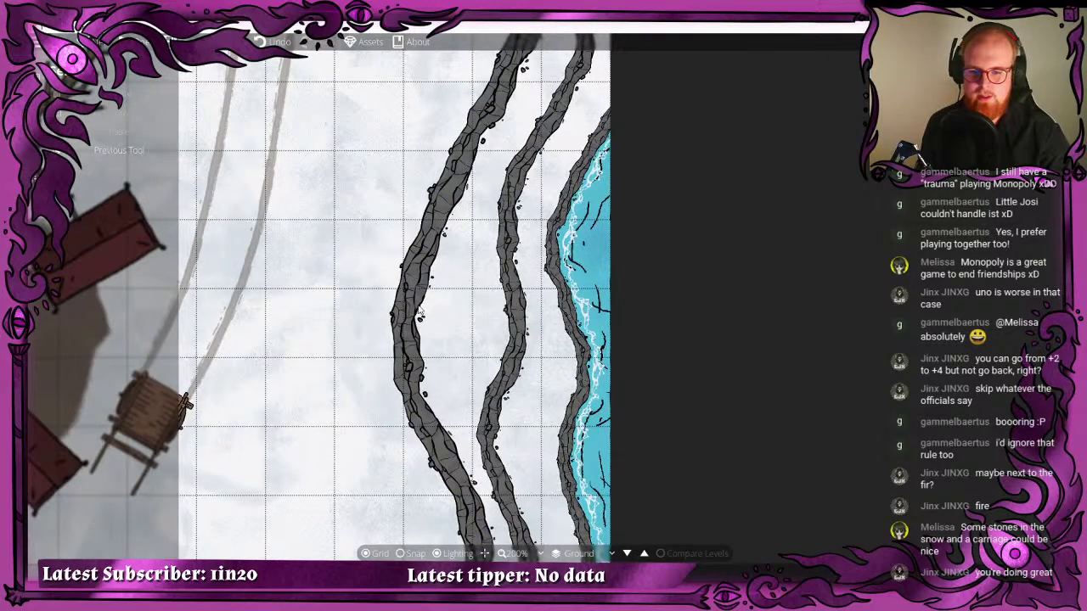
{"action": "scroll", "coordinate": [428, 315], "scroll_direction": "up", "scroll_amount": 4}
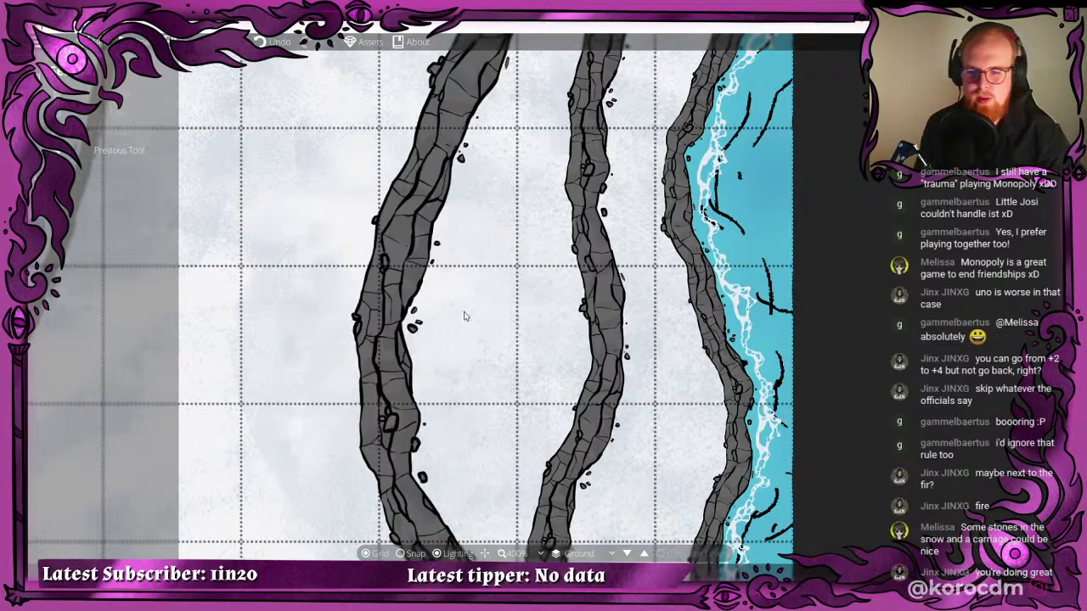
{"action": "scroll", "coordinate": [357, 293], "scroll_direction": "down", "scroll_amount": 5}
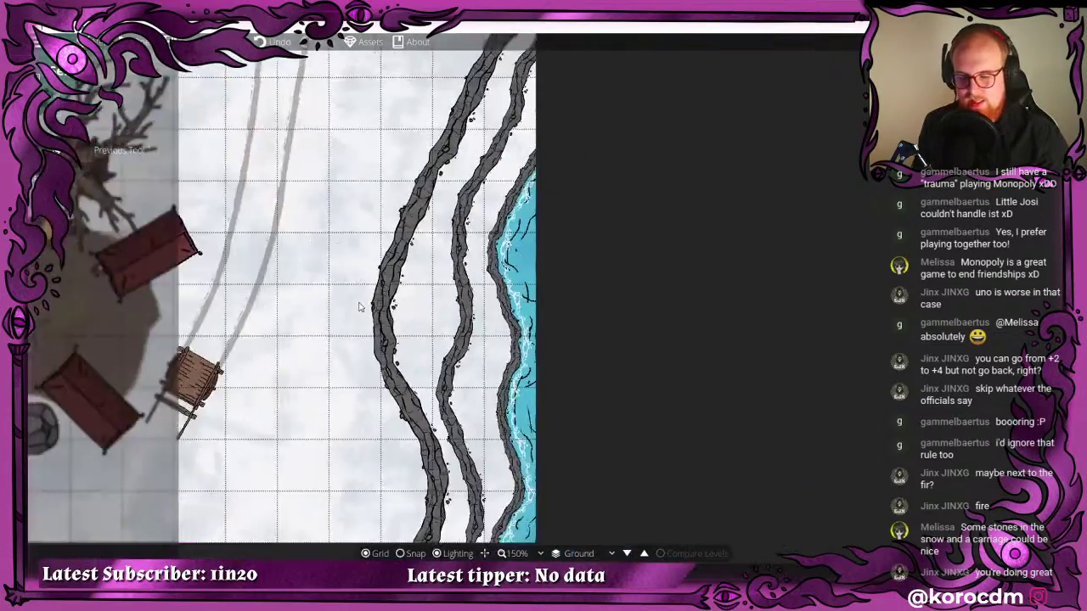
{"action": "scroll", "coordinate": [414, 308], "scroll_direction": "up", "scroll_amount": 3}
{"action": "scroll", "coordinate": [415, 308], "scroll_direction": "down", "scroll_amount": 4}
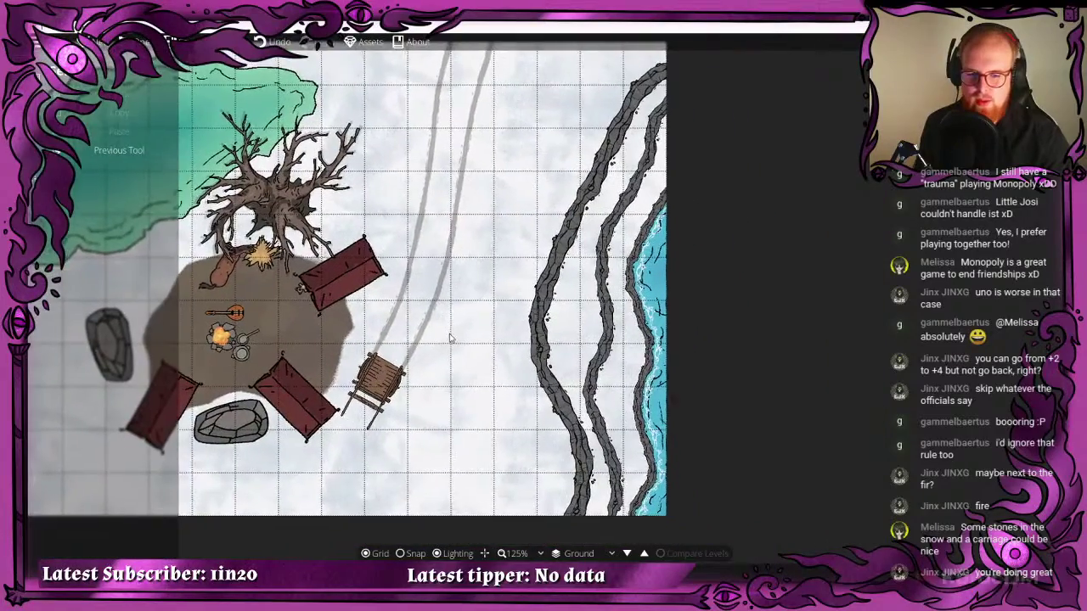
{"action": "left_click_drag", "start_coordinate": [450, 338], "coordinate": [520, 320]}
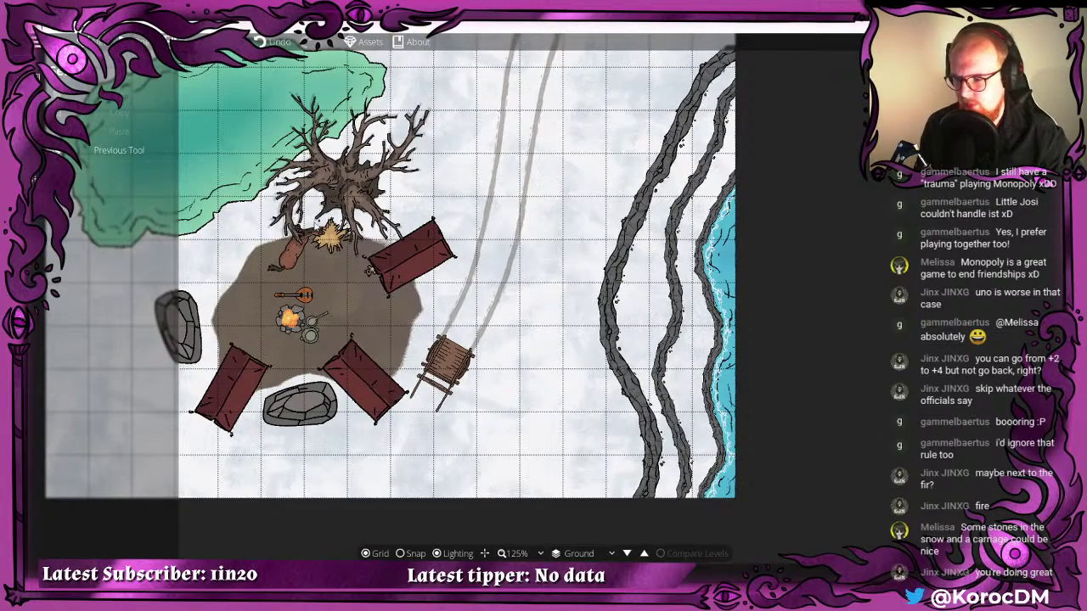
{"action": "scroll", "coordinate": [461, 214], "scroll_direction": "down", "scroll_amount": 2}
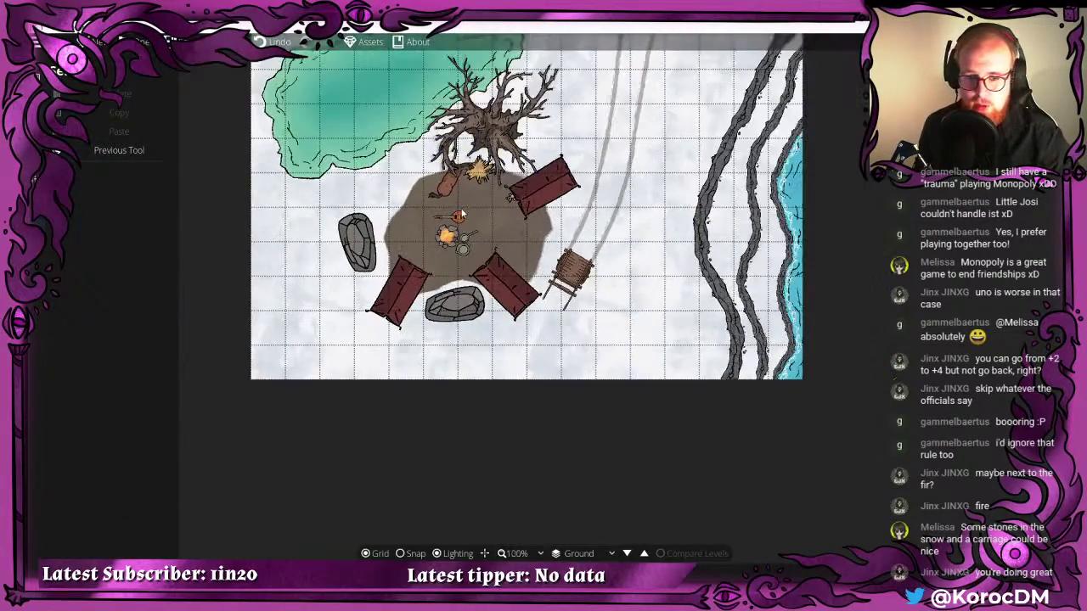
{"action": "left_click_drag", "start_coordinate": [462, 214], "coordinate": [397, 242]}
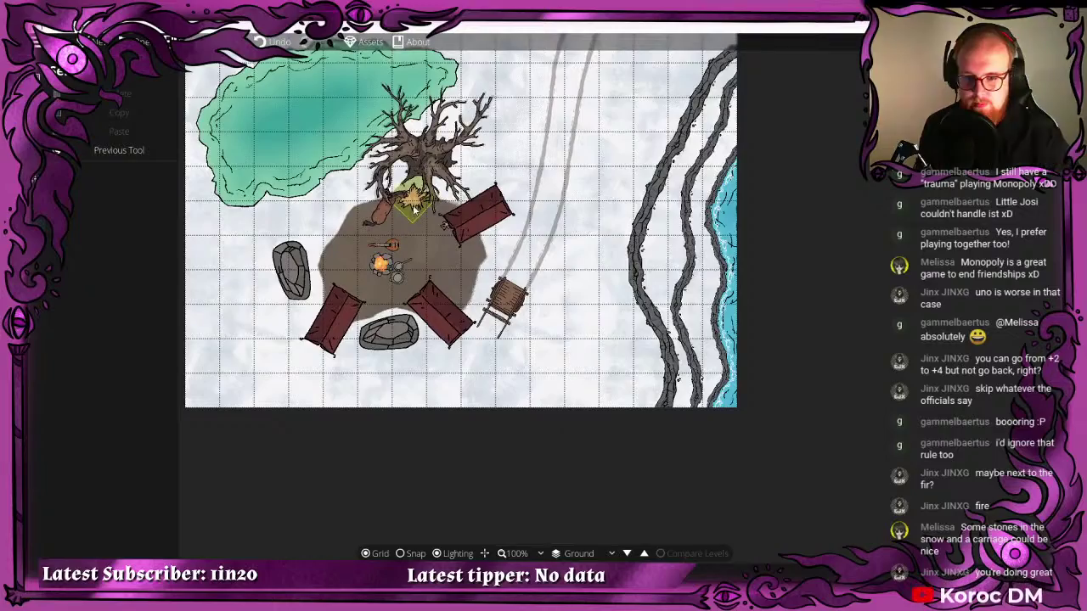
- Rotate the south-east tent slightly clockwise and shift it slightly south, beside the southern boulder
{"action": "scroll", "coordinate": [413, 209], "scroll_direction": "up", "scroll_amount": 4}
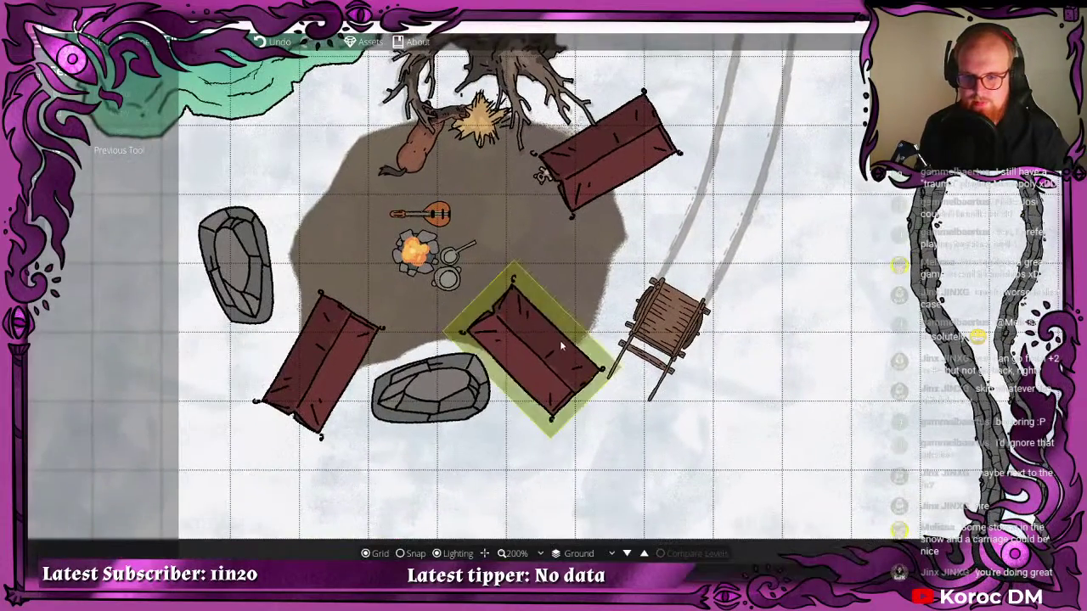
{"action": "left_click", "coordinate": [522, 302]}
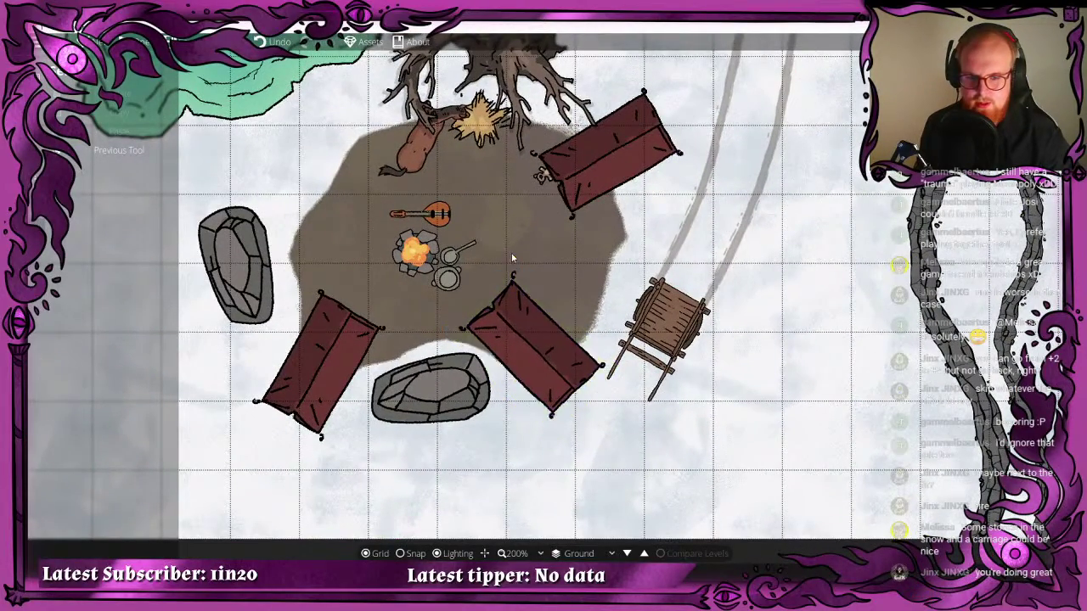
{"action": "left_click", "coordinate": [511, 312]}
{"action": "left_click", "coordinate": [521, 307]}
{"action": "left_click_drag", "start_coordinate": [519, 246], "coordinate": [547, 248]}
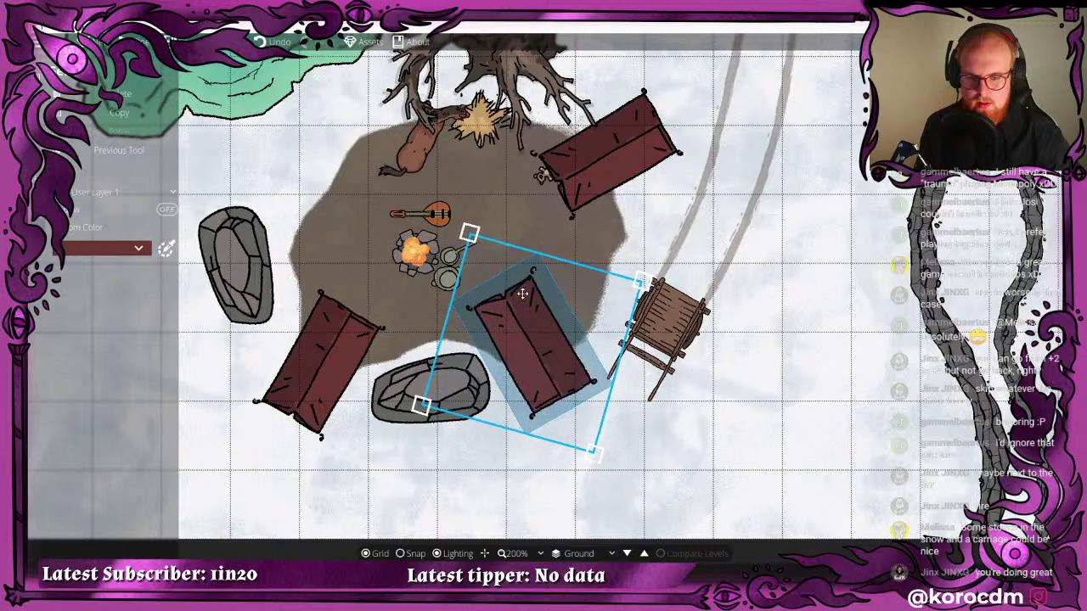
{"action": "left_click_drag", "start_coordinate": [522, 293], "coordinate": [527, 358]}
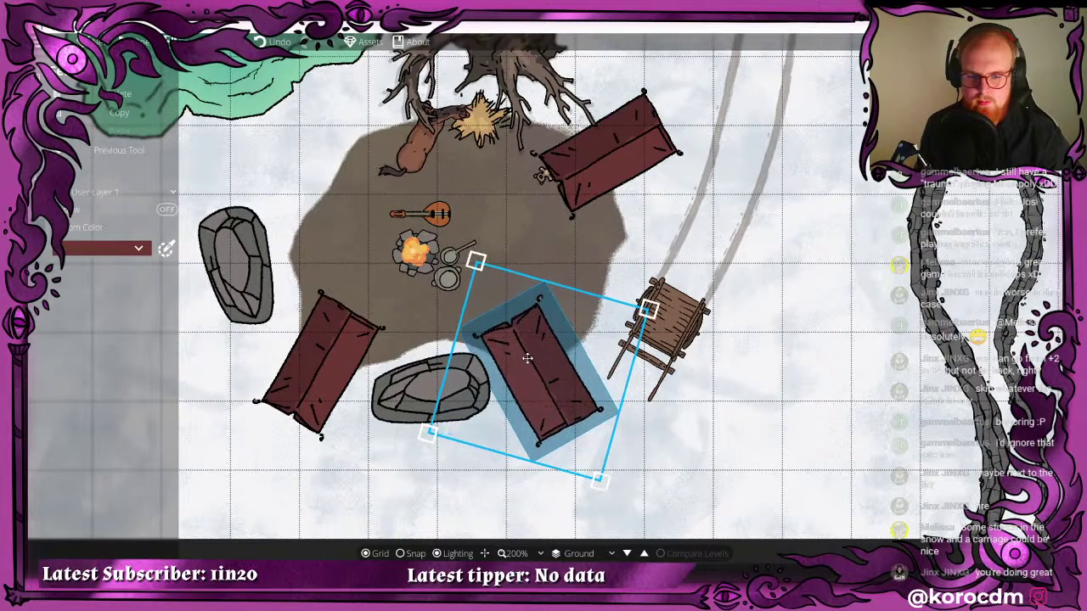
{"action": "left_click", "coordinate": [406, 311]}
- Move the south-west tent slightly north-east, closer to the campfire
{"action": "left_click", "coordinate": [314, 349]}
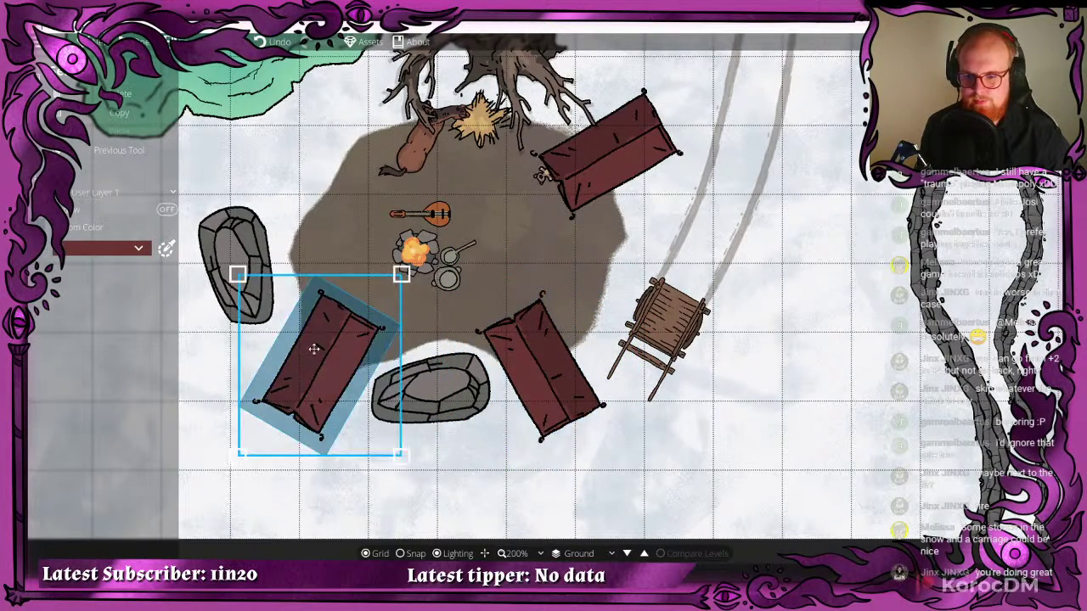
{"action": "left_click_drag", "start_coordinate": [314, 349], "coordinate": [322, 341]}
{"action": "left_click_drag", "start_coordinate": [272, 165], "coordinate": [418, 282]}
{"action": "left_click", "coordinate": [433, 283]}
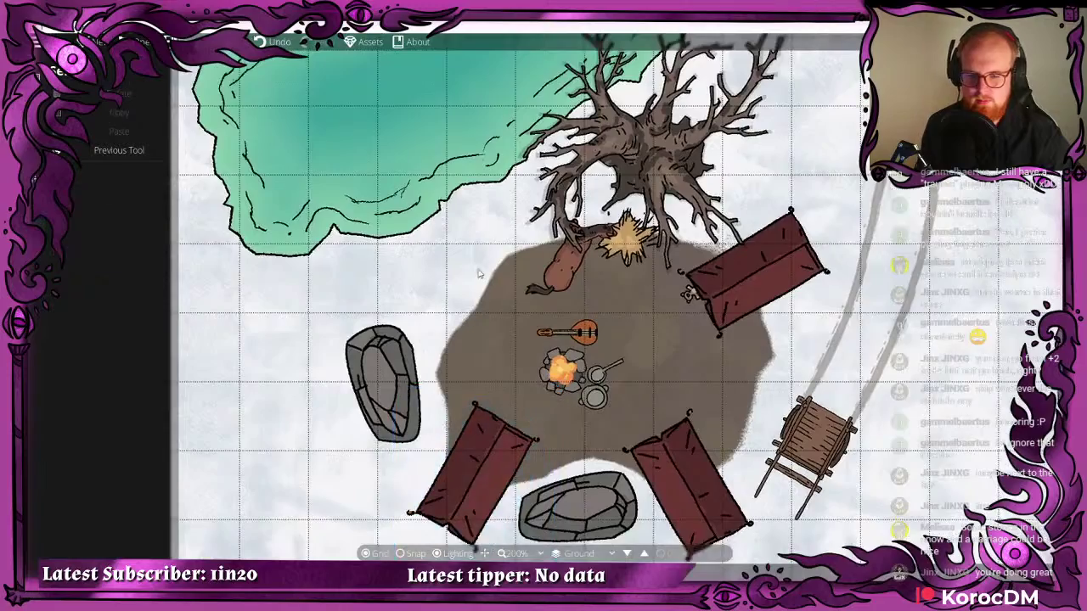
{"action": "scroll", "coordinate": [441, 273], "scroll_direction": "down", "scroll_amount": 3}
{"action": "scroll", "coordinate": [356, 297], "scroll_direction": "up", "scroll_amount": 1}
{"action": "left_click_drag", "start_coordinate": [328, 221], "coordinate": [314, 219]}
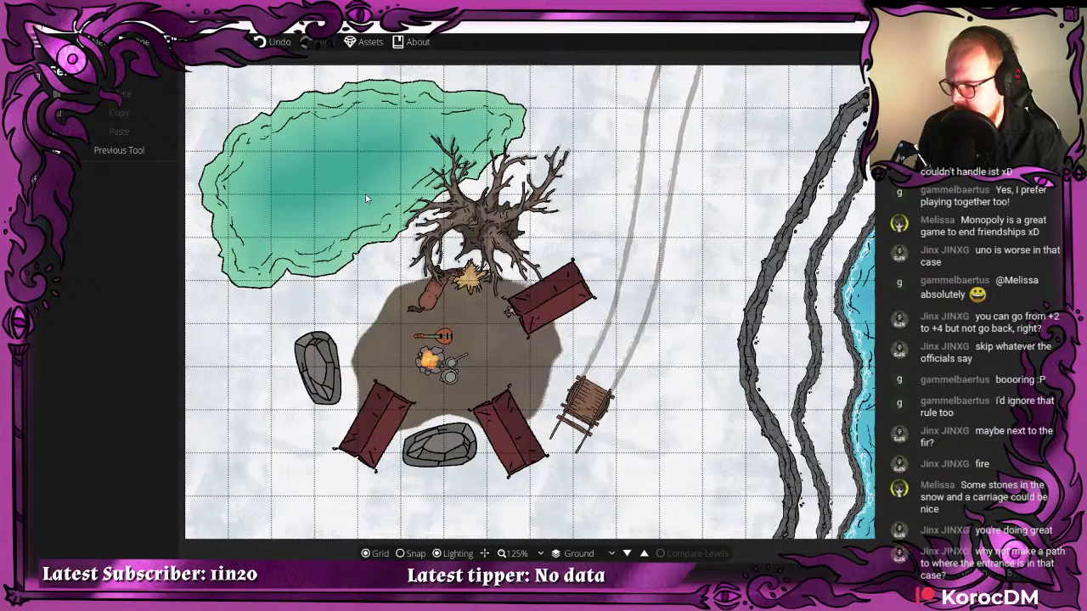
{"action": "left_click_drag", "start_coordinate": [406, 186], "coordinate": [249, 223]}
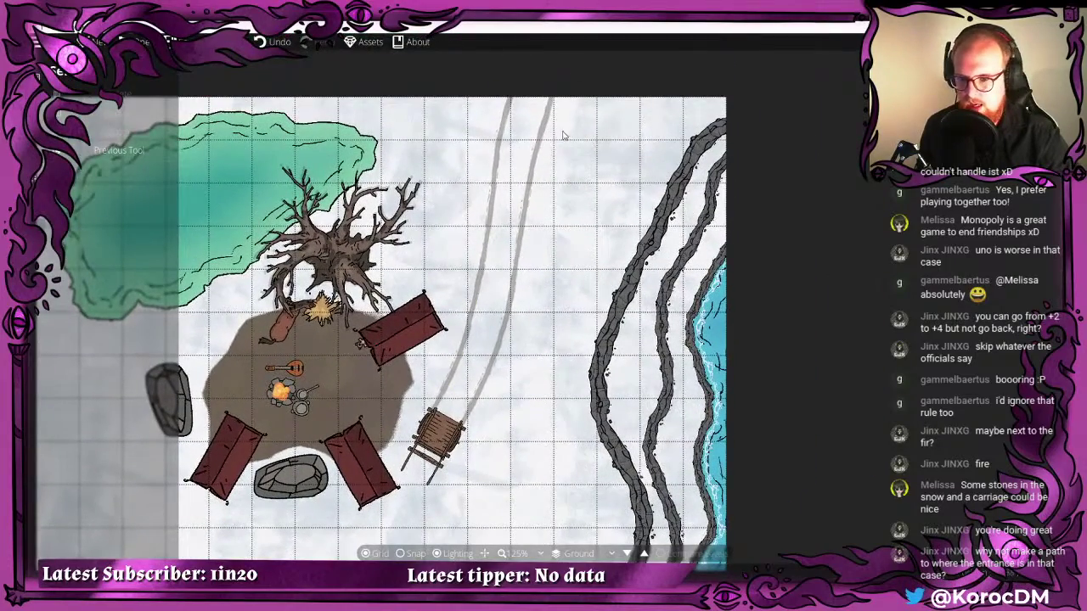
- Paint a Terrain Dirt path along the wheel tracks from the campsite clearing to the northern map edge
{"action": "left_click_drag", "start_coordinate": [486, 371], "coordinate": [504, 346]}
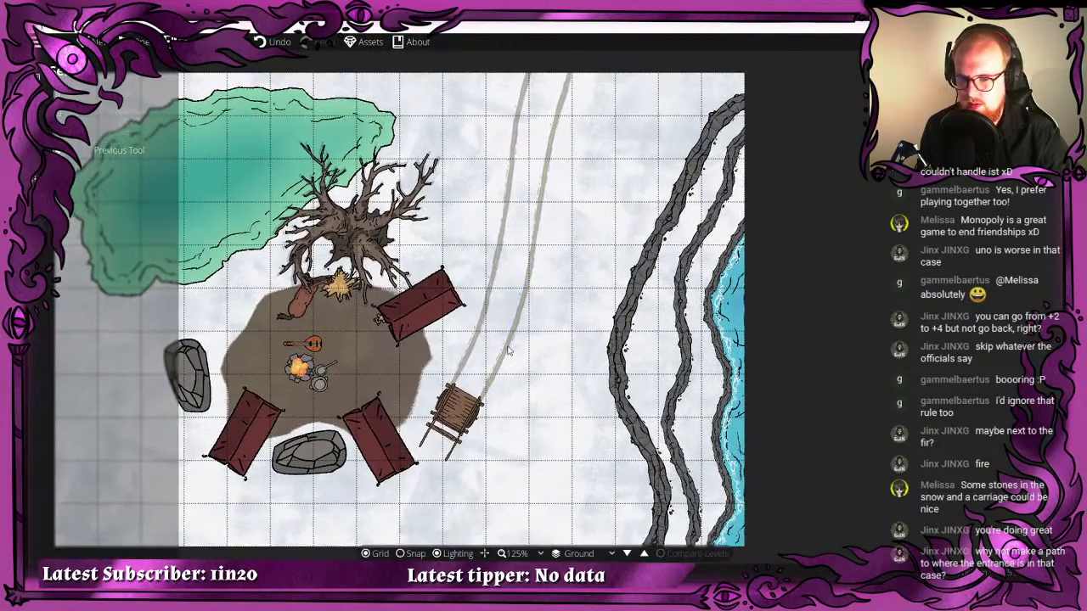
{"action": "left_click_drag", "start_coordinate": [435, 370], "coordinate": [473, 293]}
{"action": "scroll", "coordinate": [473, 293], "scroll_direction": "down", "scroll_amount": 1}
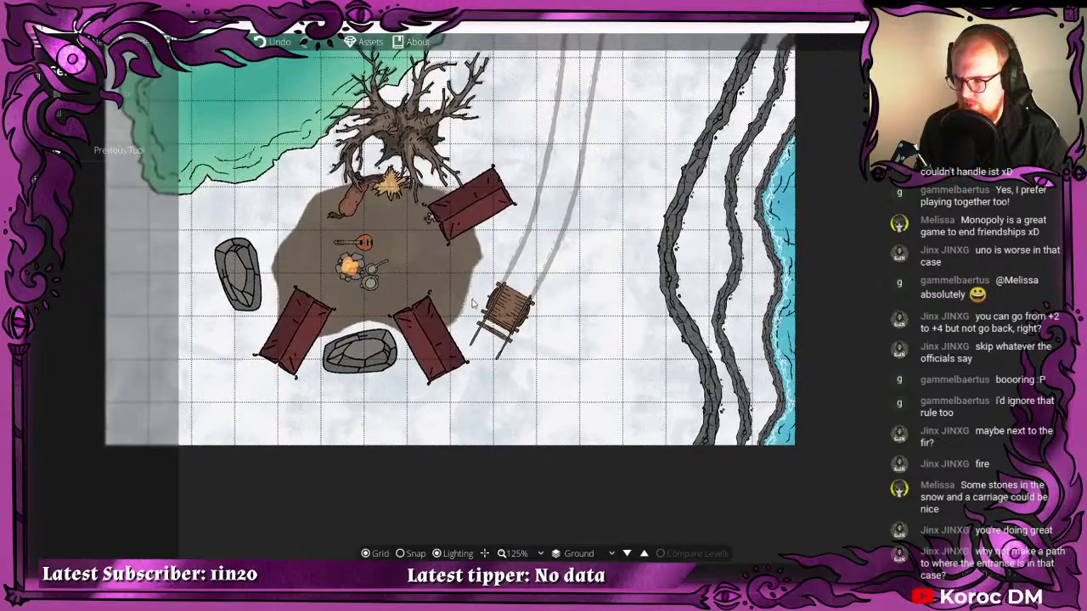
{"action": "left_click", "coordinate": [50, 106]}
{"action": "left_click", "coordinate": [110, 95]}
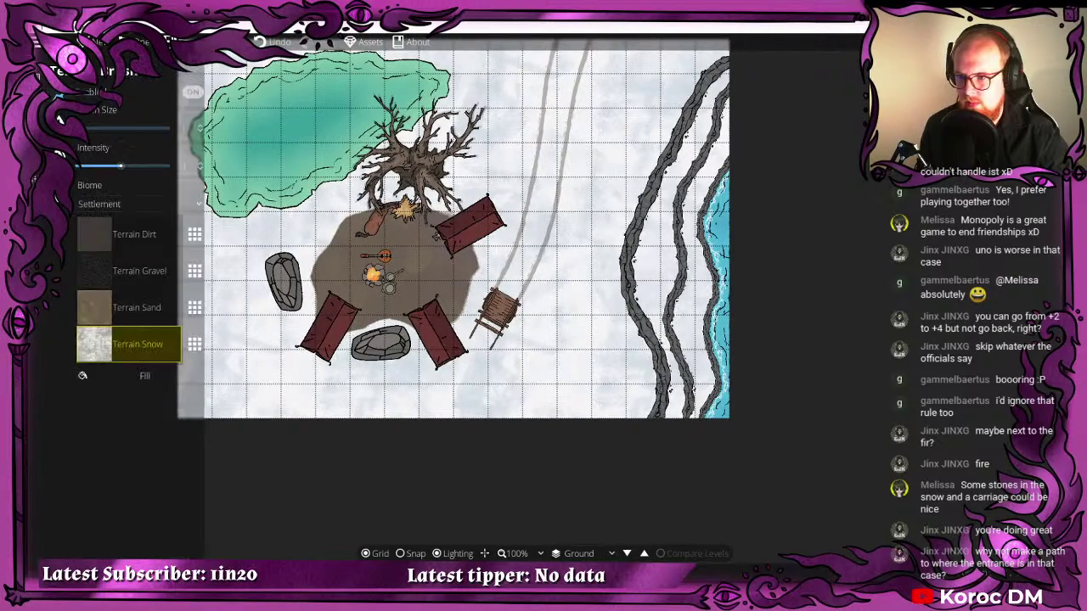
{"action": "left_click", "coordinate": [128, 234]}
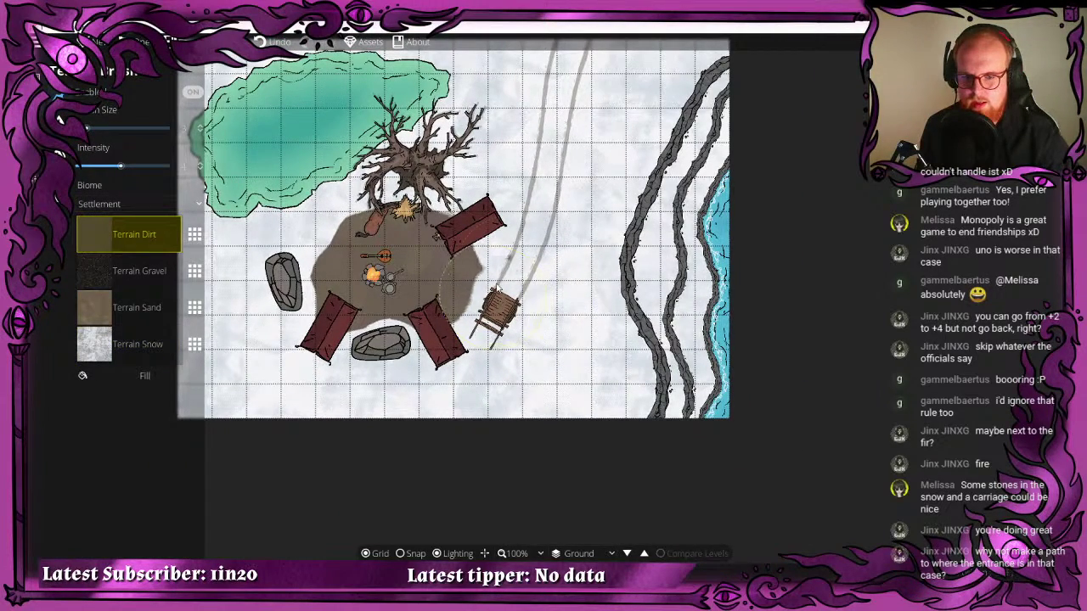
{"action": "mouse_move", "coordinate": [467, 280]}
{"action": "left_mouse_down"}
{"action": "mouse_move", "coordinate": [518, 271]}
{"action": "mouse_move", "coordinate": [577, 170]}
{"action": "mouse_move", "coordinate": [564, 144]}
{"action": "left_mouse_up"}
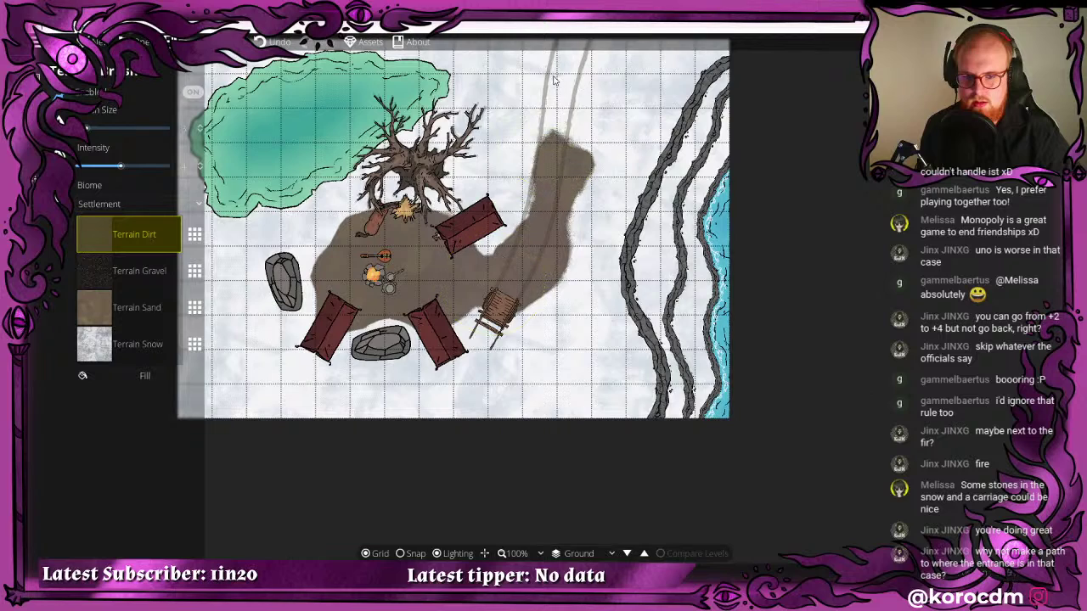
{"action": "mouse_move", "coordinate": [554, 80]}
{"action": "left_mouse_down"}
{"action": "mouse_move", "coordinate": [569, 85]}
{"action": "mouse_move", "coordinate": [586, 66]}
{"action": "left_mouse_up"}
{"action": "left_click_drag", "start_coordinate": [587, 66], "coordinate": [563, 143]}
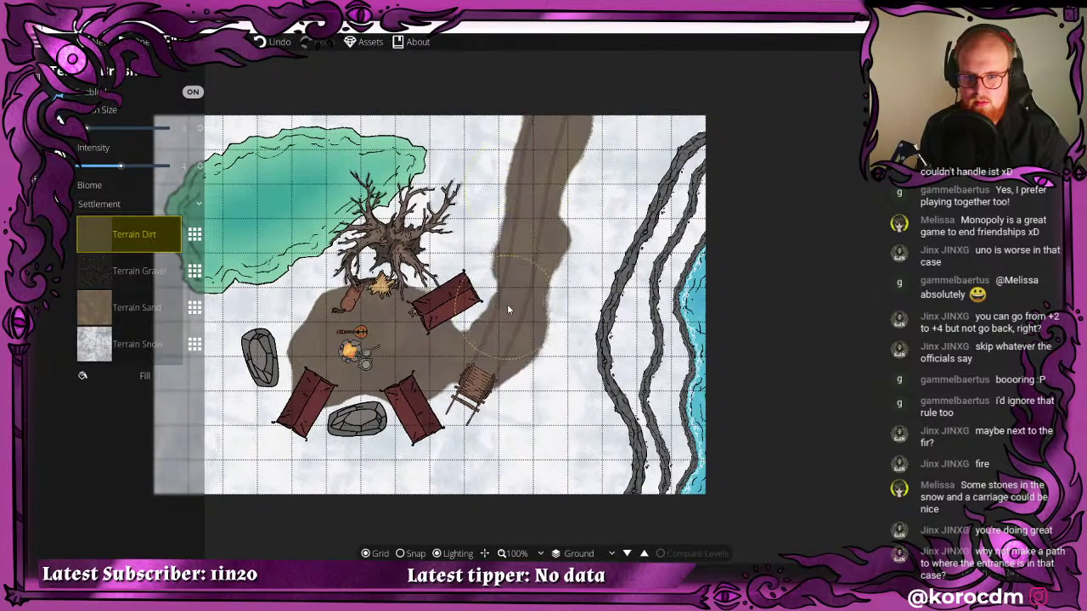
{"action": "left_click_drag", "start_coordinate": [507, 308], "coordinate": [584, 192]}
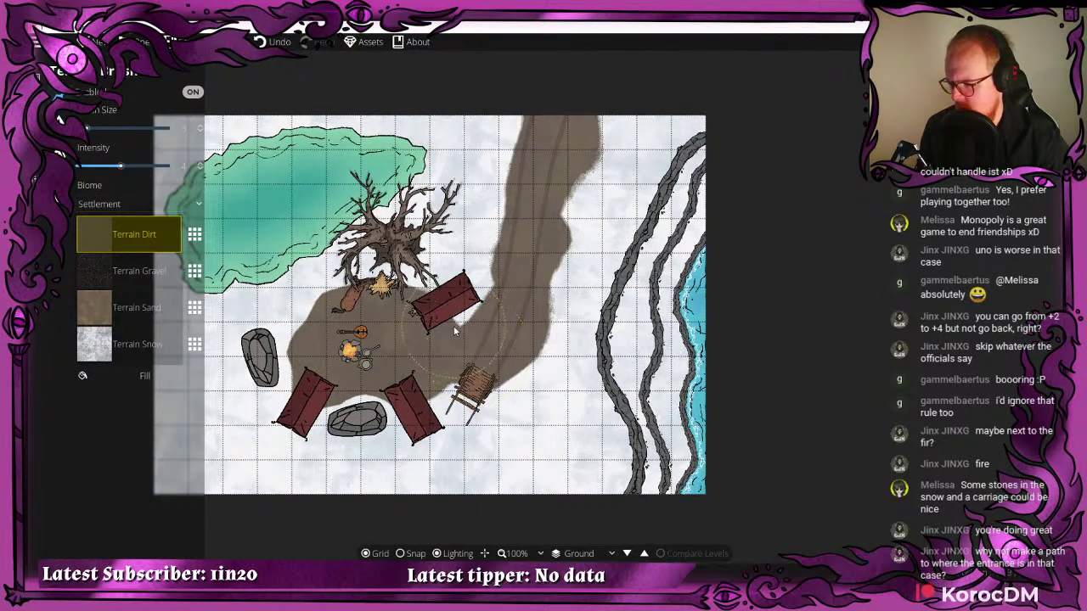
- Cover the dirt path along the wheel tracks with Terrain Snow
{"action": "left_click_drag", "start_coordinate": [515, 258], "coordinate": [467, 253]}
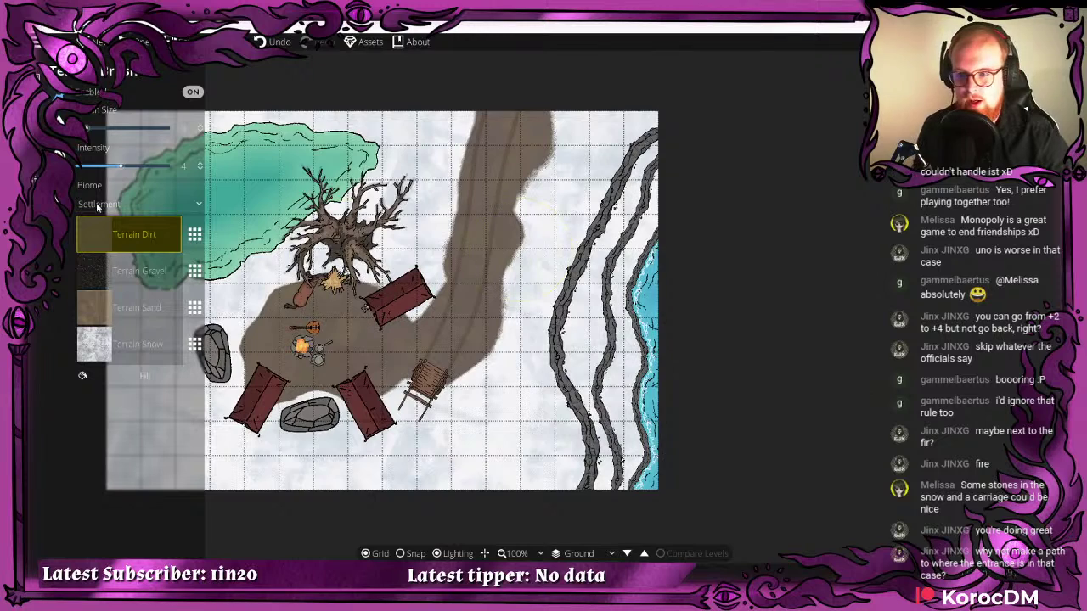
{"action": "left_click", "coordinate": [127, 344]}
{"action": "mouse_move", "coordinate": [509, 109]}
{"action": "left_mouse_down"}
{"action": "mouse_move", "coordinate": [511, 136]}
{"action": "mouse_move", "coordinate": [437, 199]}
{"action": "mouse_move", "coordinate": [497, 134]}
{"action": "mouse_move", "coordinate": [501, 106]}
{"action": "mouse_move", "coordinate": [467, 241]}
{"action": "mouse_move", "coordinate": [466, 358]}
{"action": "mouse_move", "coordinate": [482, 357]}
{"action": "mouse_move", "coordinate": [474, 341]}
{"action": "mouse_move", "coordinate": [497, 308]}
{"action": "mouse_move", "coordinate": [442, 308]}
{"action": "mouse_move", "coordinate": [439, 343]}
{"action": "left_mouse_up"}
- Try a round Terrain Dirt patch between the western and middle cliff lines, and undo it
{"action": "scroll", "coordinate": [570, 172], "scroll_direction": "up", "scroll_amount": 8}
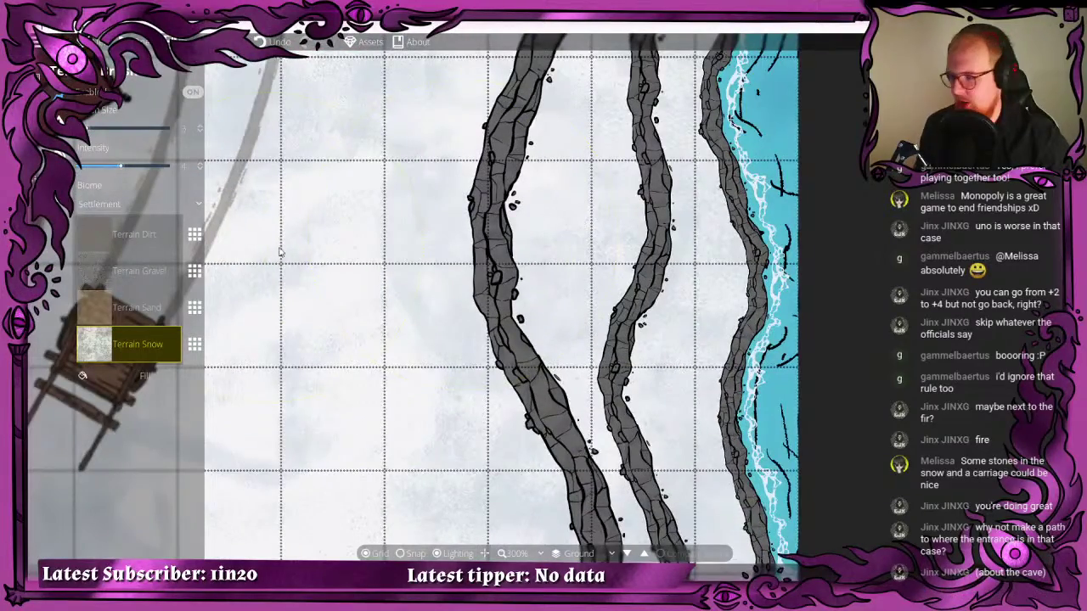
{"action": "left_click_drag", "start_coordinate": [303, 246], "coordinate": [124, 293]}
{"action": "left_click_drag", "start_coordinate": [231, 232], "coordinate": [404, 285]}
{"action": "scroll", "coordinate": [352, 270], "scroll_direction": "down", "scroll_amount": 1}
{"action": "left_click", "coordinate": [97, 234]}
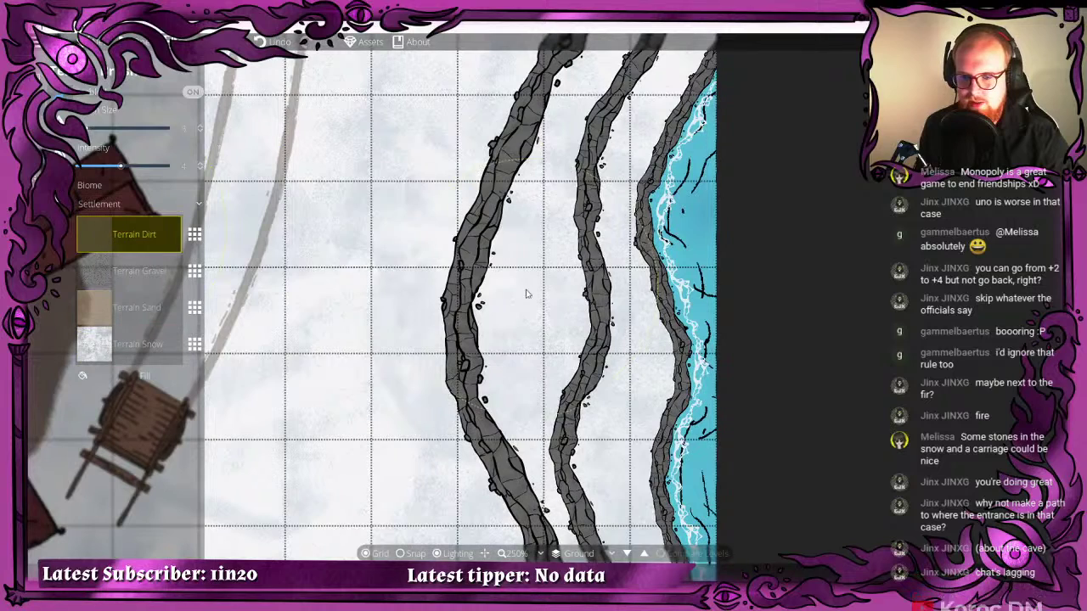
{"action": "mouse_move", "coordinate": [504, 311]}
{"action": "left_mouse_down"}
{"action": "mouse_move", "coordinate": [531, 331]}
{"action": "mouse_move", "coordinate": [509, 299]}
{"action": "left_mouse_up"}
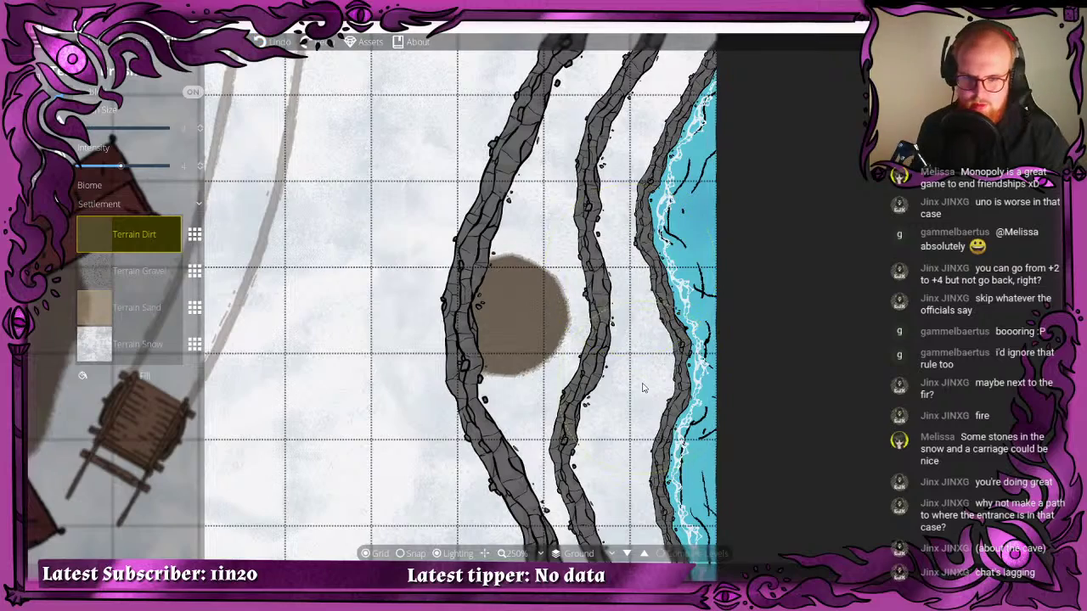
{"action": "key", "text": "ctrl+z"}
- Edit the middle cliff path's points to move its central and southern stretch eastward, closer to the shoreline cliff
{"action": "scroll", "coordinate": [558, 320], "scroll_direction": "up", "scroll_amount": 4}
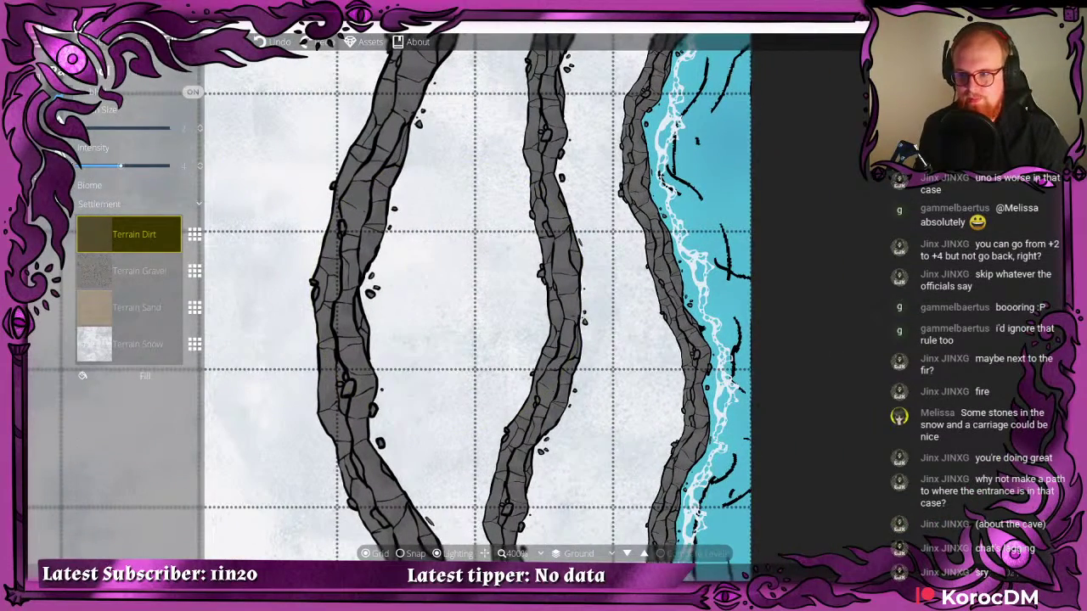
{"action": "left_click", "coordinate": [115, 72]}
{"action": "scroll", "coordinate": [145, 461], "scroll_direction": "down", "scroll_amount": 10}
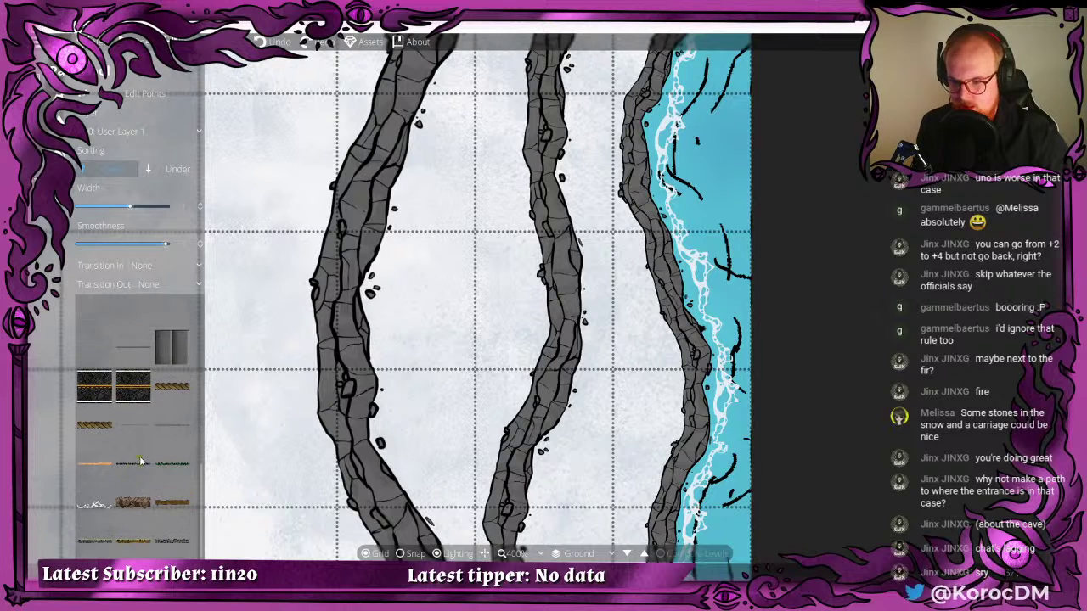
{"action": "left_click", "coordinate": [120, 101]}
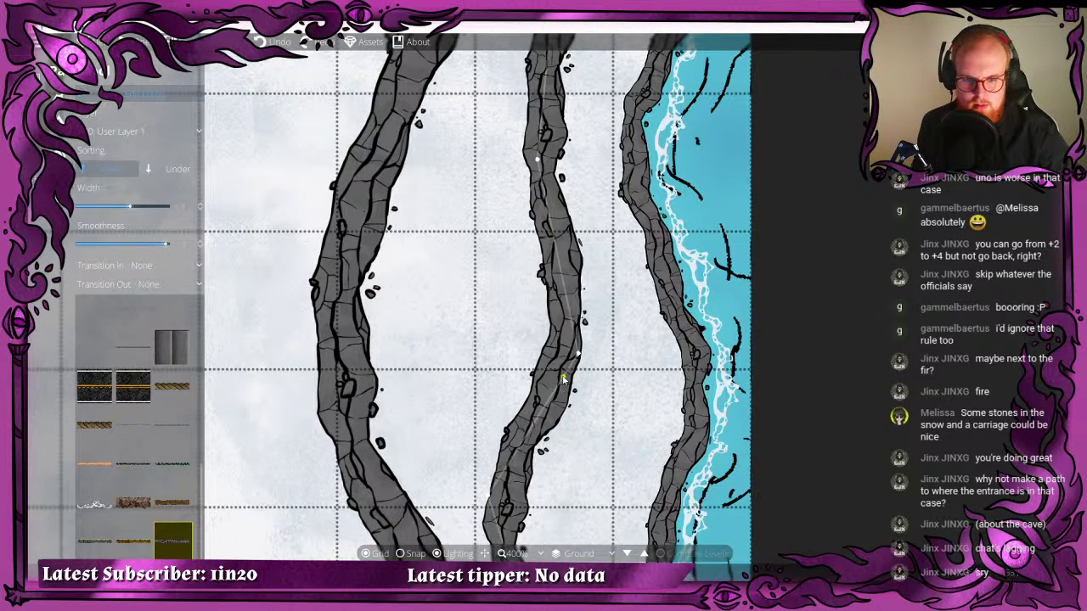
{"action": "left_click_drag", "start_coordinate": [580, 361], "coordinate": [629, 360]}
{"action": "left_click_drag", "start_coordinate": [565, 455], "coordinate": [517, 307]}
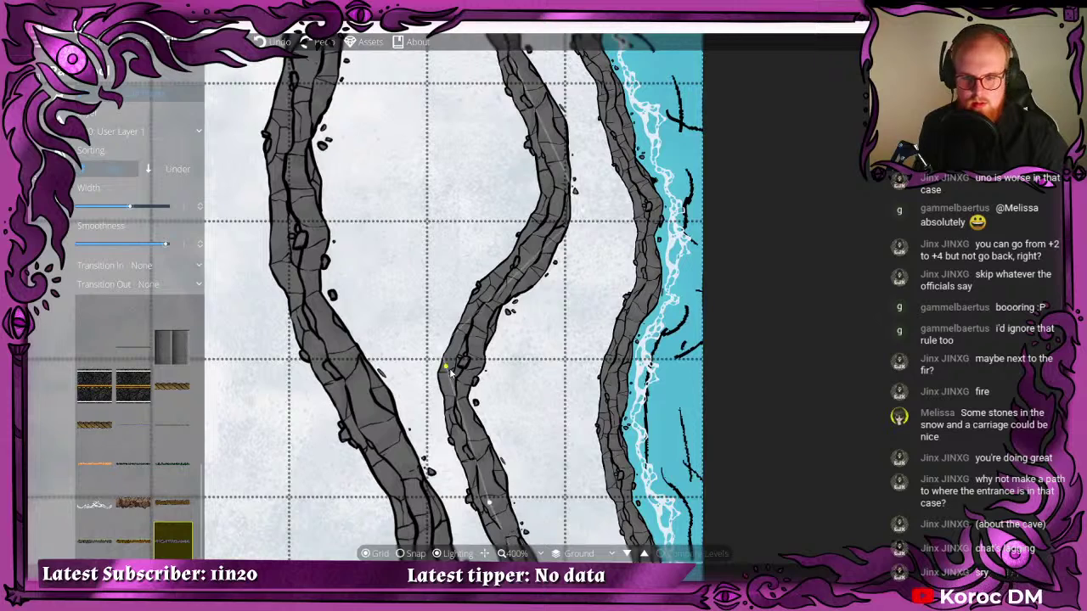
{"action": "left_click_drag", "start_coordinate": [450, 373], "coordinate": [501, 362]}
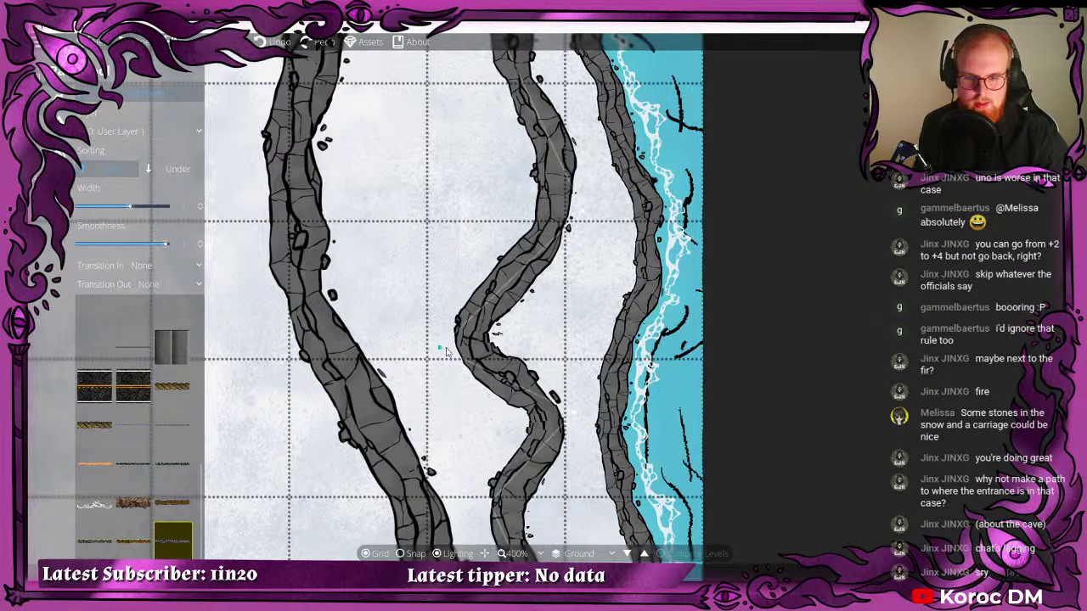
{"action": "left_click_drag", "start_coordinate": [440, 348], "coordinate": [557, 333]}
{"action": "left_click_drag", "start_coordinate": [497, 501], "coordinate": [522, 230]}
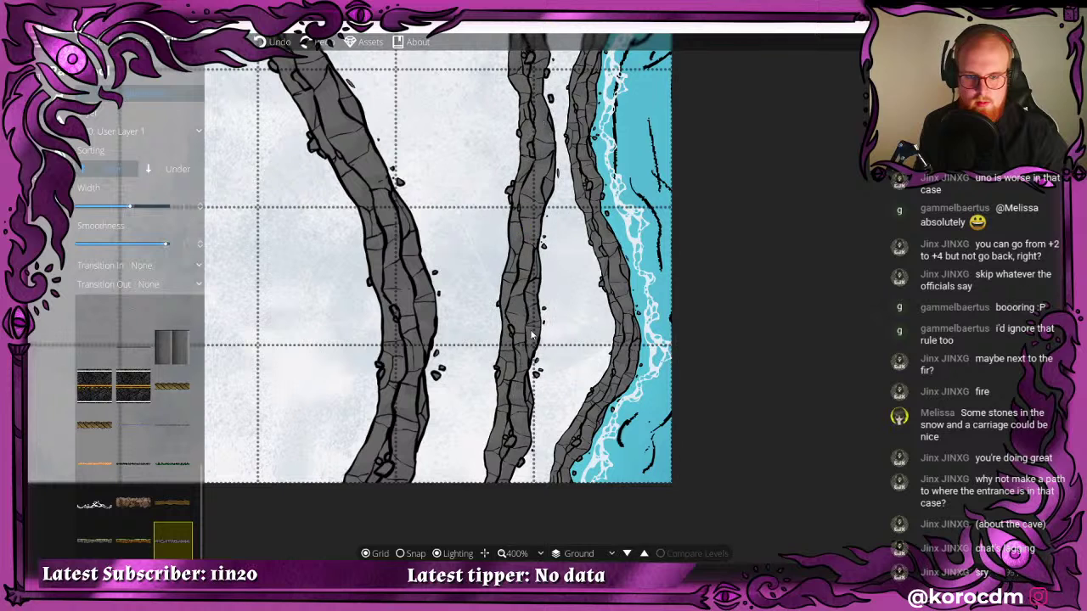
{"action": "left_click", "coordinate": [527, 333]}
{"action": "left_click_drag", "start_coordinate": [527, 333], "coordinate": [569, 327]}
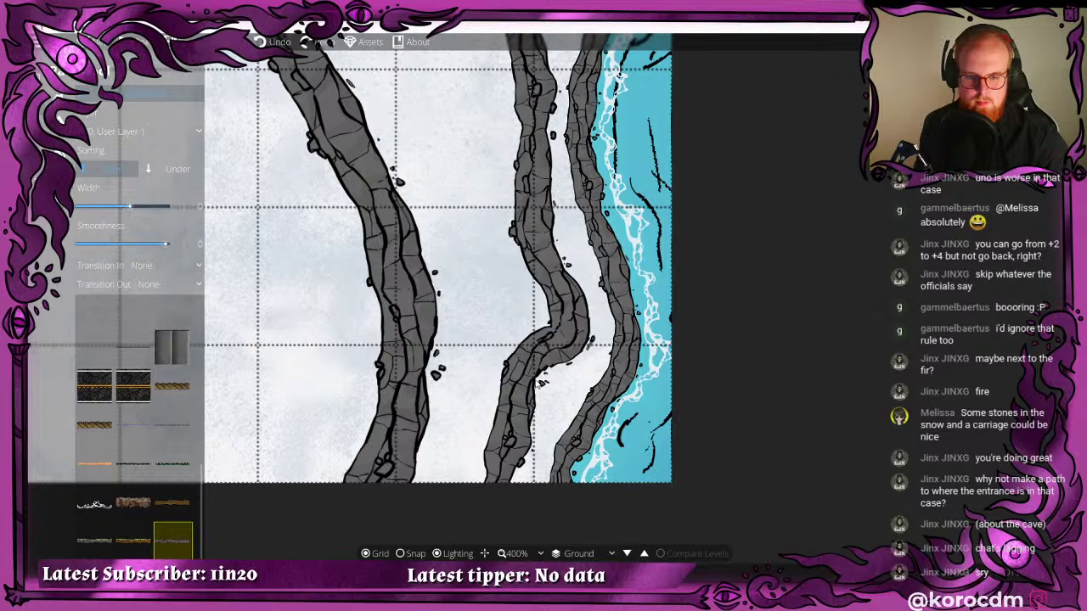
{"action": "left_click_drag", "start_coordinate": [518, 363], "coordinate": [578, 478]}
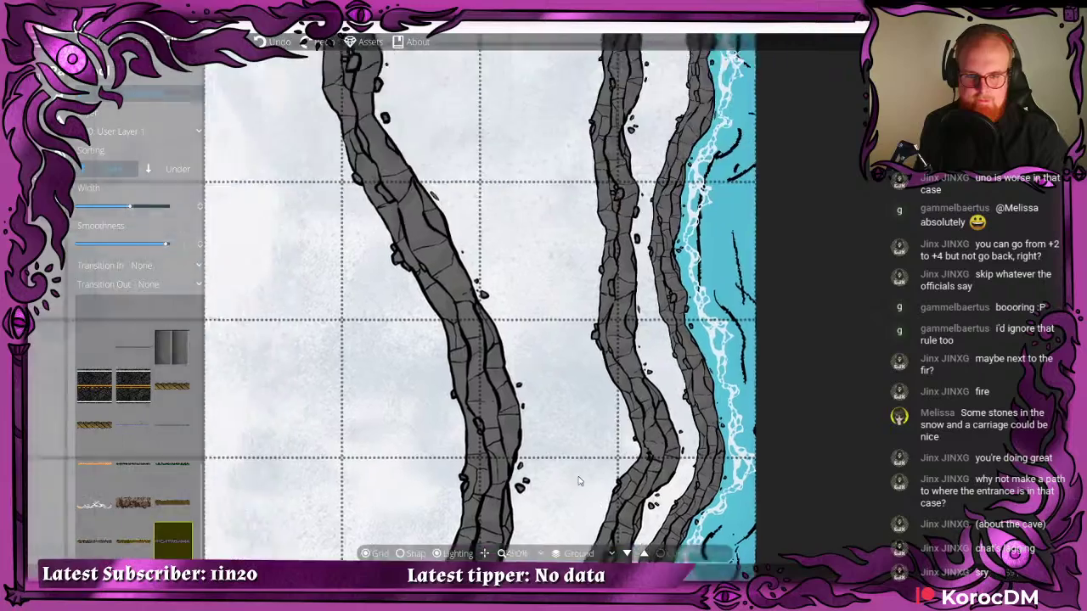
{"action": "left_click_drag", "start_coordinate": [521, 152], "coordinate": [543, 465]}
{"action": "scroll", "coordinate": [542, 464], "scroll_direction": "down", "scroll_amount": 5}
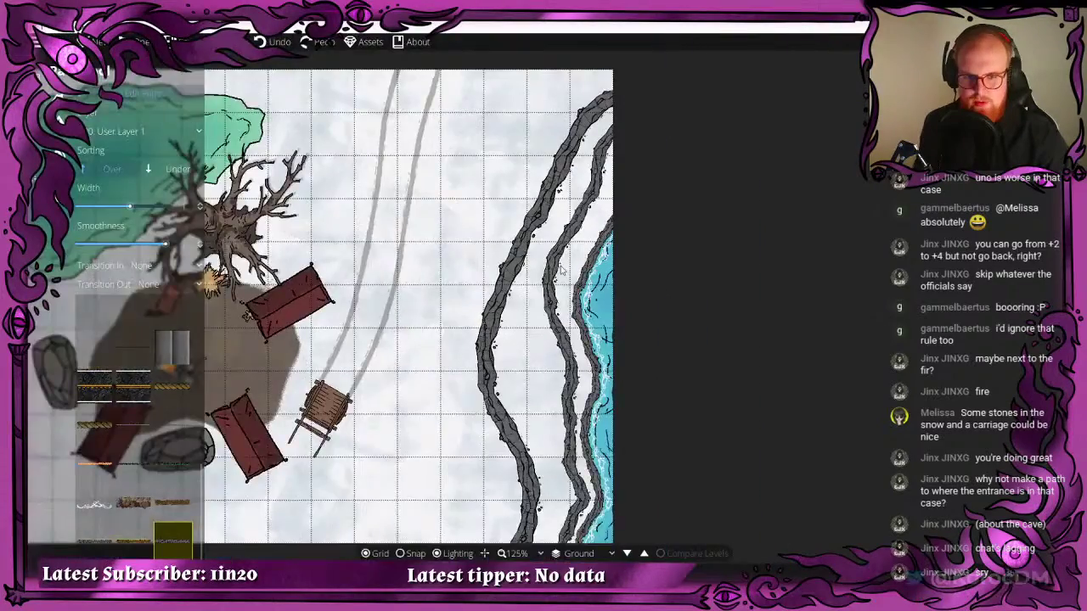
- Shift the northern points of the middle cliff path westward, closer to the western cliff
{"action": "scroll", "coordinate": [561, 270], "scroll_direction": "up", "scroll_amount": 2}
{"action": "left_click_drag", "start_coordinate": [476, 356], "coordinate": [444, 348]}
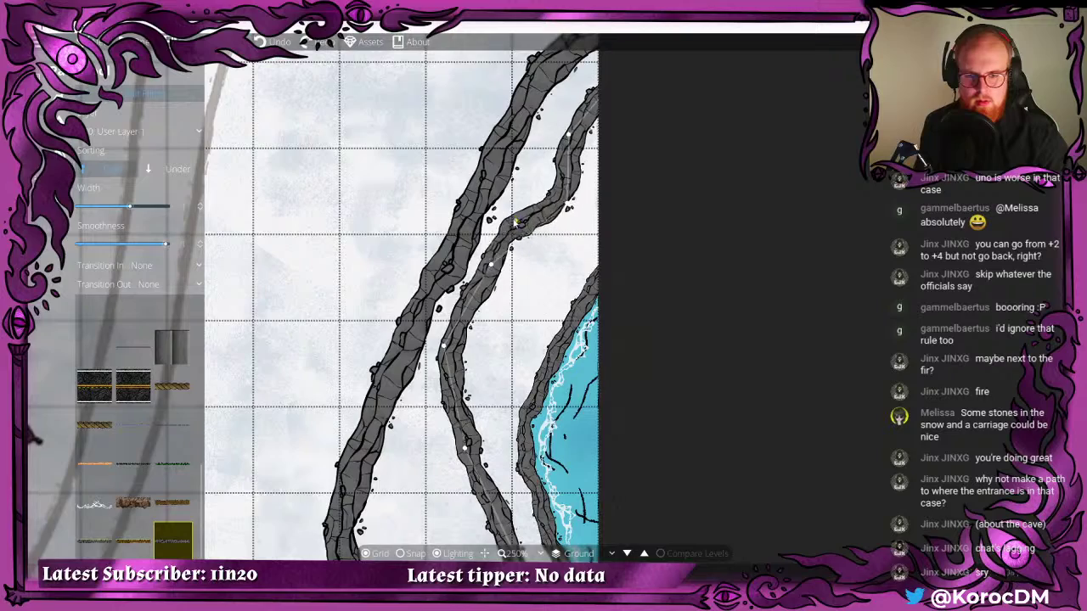
{"action": "left_click_drag", "start_coordinate": [515, 222], "coordinate": [506, 216]}
{"action": "mouse_move", "coordinate": [593, 138]}
{"action": "left_mouse_down"}
{"action": "mouse_move", "coordinate": [597, 156]}
{"action": "mouse_move", "coordinate": [581, 126]}
{"action": "left_mouse_up"}
{"action": "scroll", "coordinate": [517, 318], "scroll_direction": "down", "scroll_amount": 5}
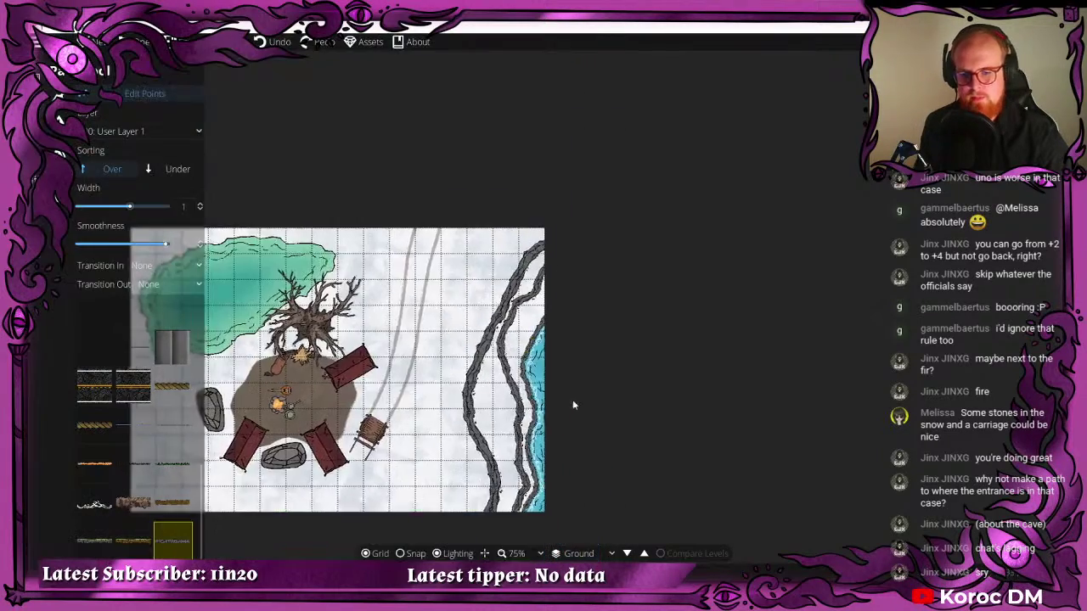
- Move the northern points of the middle cliff path eastward, so it runs closer to the shoreline cliff
{"action": "left_click_drag", "start_coordinate": [573, 399], "coordinate": [549, 209]}
{"action": "scroll", "coordinate": [501, 222], "scroll_direction": "up", "scroll_amount": 4}
{"action": "scroll", "coordinate": [485, 236], "scroll_direction": "up", "scroll_amount": 3}
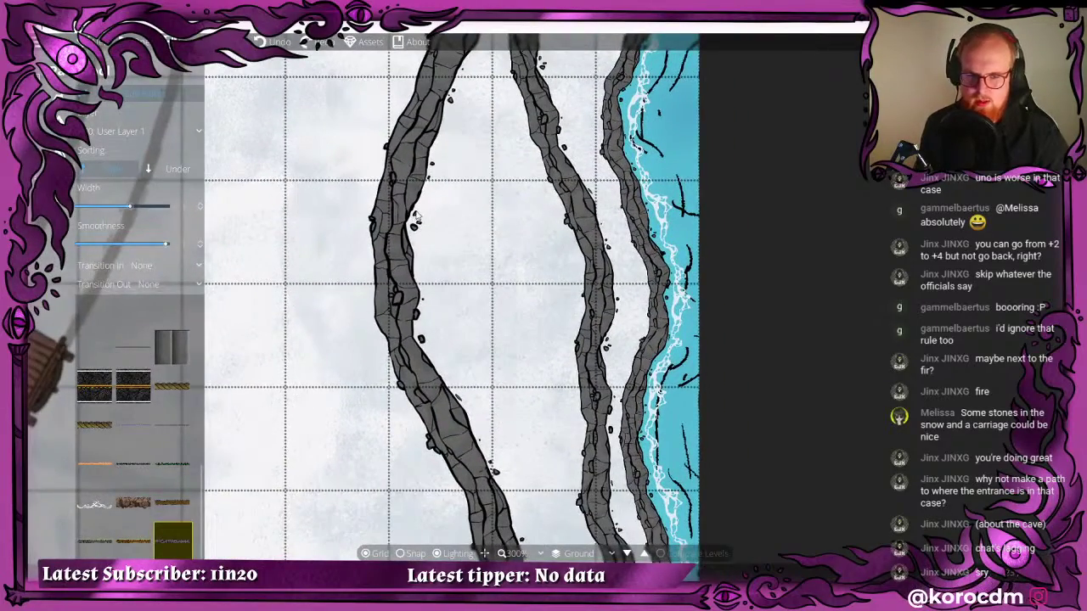
{"action": "left_click_drag", "start_coordinate": [525, 244], "coordinate": [461, 478]}
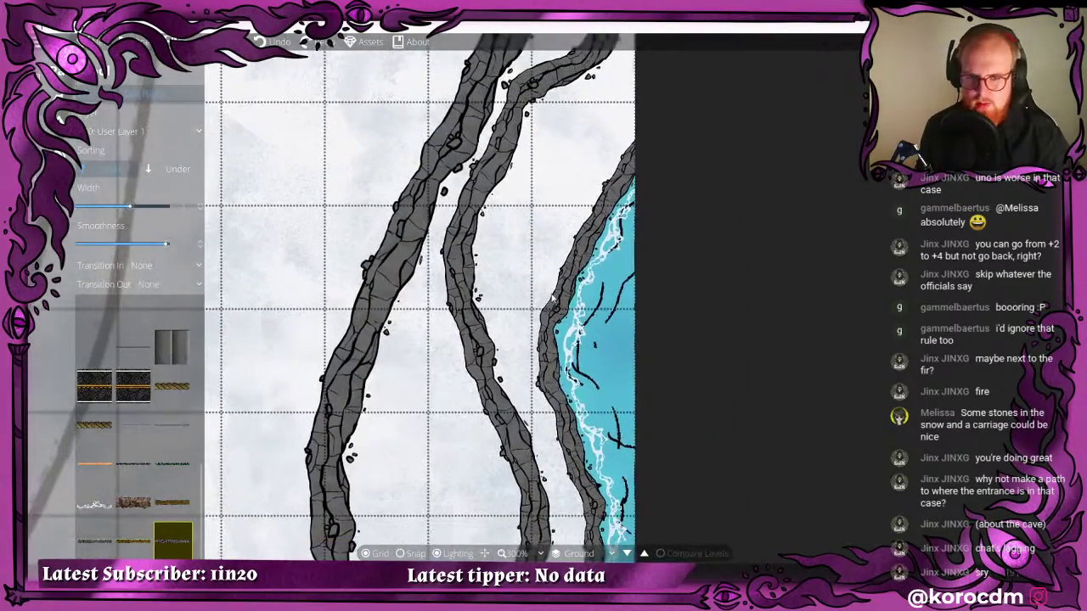
{"action": "left_click_drag", "start_coordinate": [469, 214], "coordinate": [527, 223]}
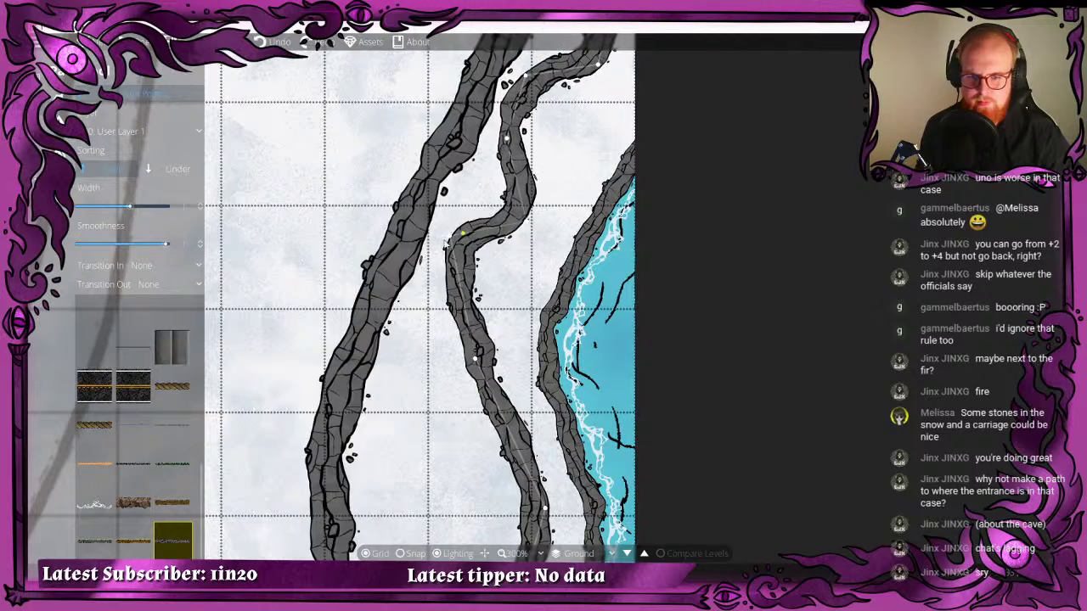
{"action": "left_click_drag", "start_coordinate": [451, 259], "coordinate": [511, 270]}
{"action": "left_click_drag", "start_coordinate": [507, 139], "coordinate": [558, 148]}
{"action": "left_click_drag", "start_coordinate": [527, 79], "coordinate": [570, 229]}
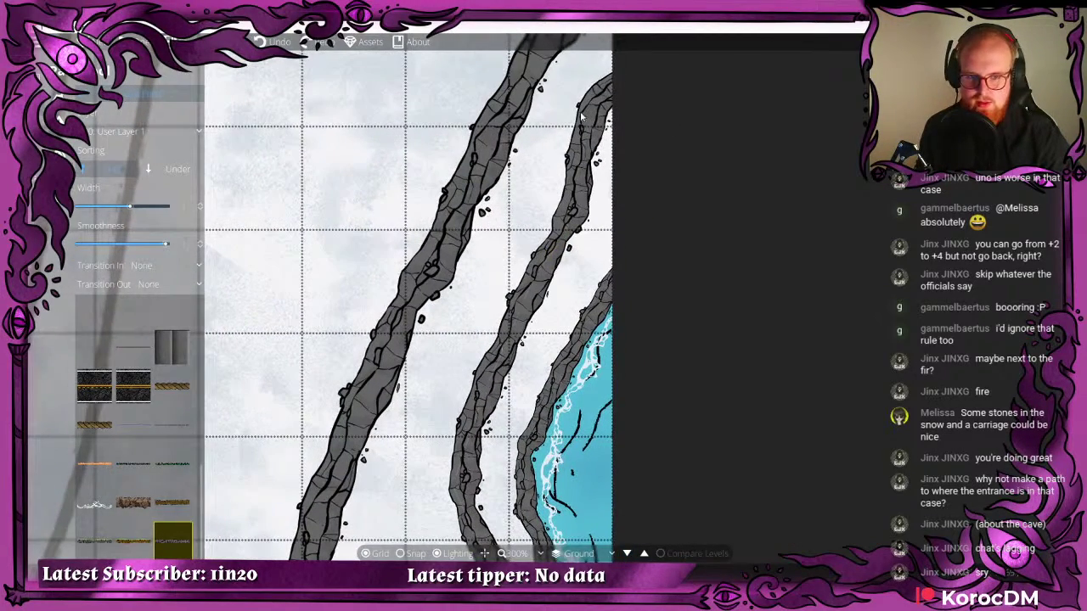
- Paint a narrow Terrain Dirt strip along the eastern side of the western cliff's bulge with brush size 1
{"action": "left_click_drag", "start_coordinate": [472, 366], "coordinate": [571, 26]}
{"action": "left_click_drag", "start_coordinate": [415, 151], "coordinate": [483, 170]}
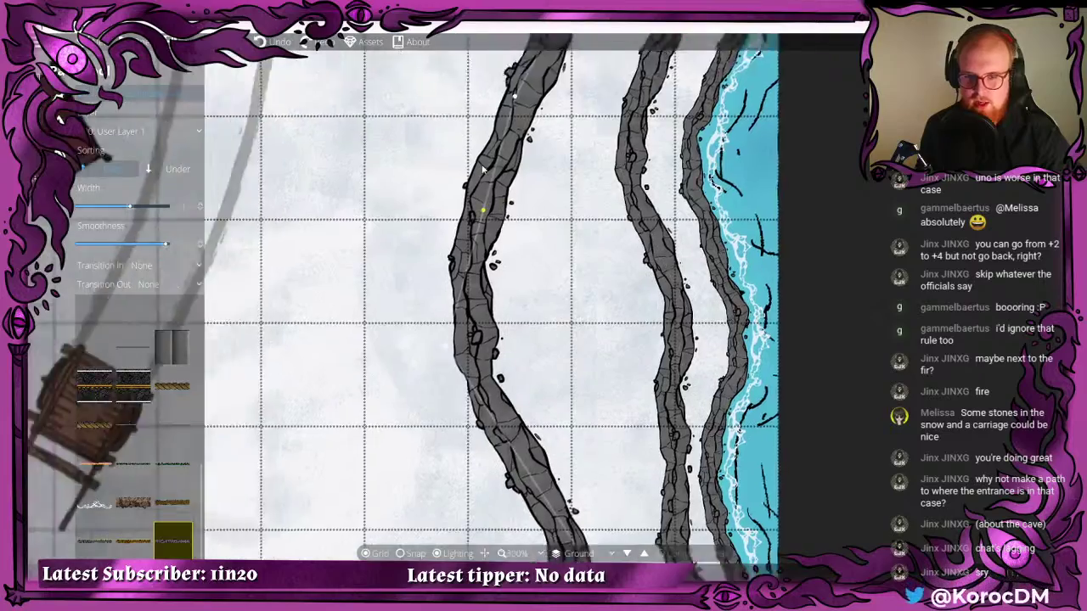
{"action": "key", "text": "Down"}
{"action": "key", "text": "Right"}
{"action": "key", "text": "Down"}
{"action": "key", "text": "Left"}
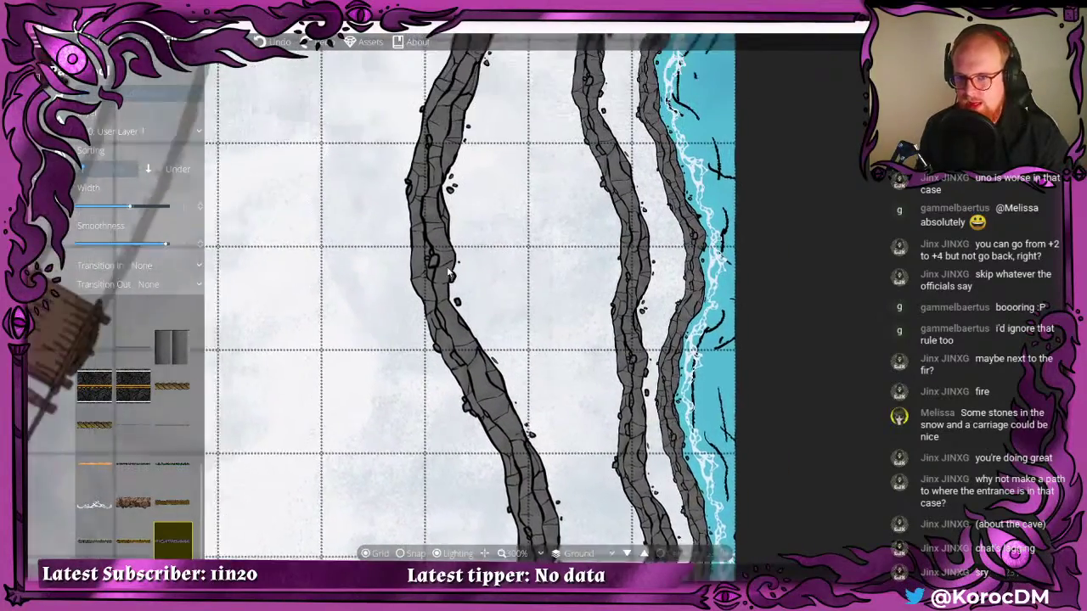
{"action": "left_click", "coordinate": [60, 95]}
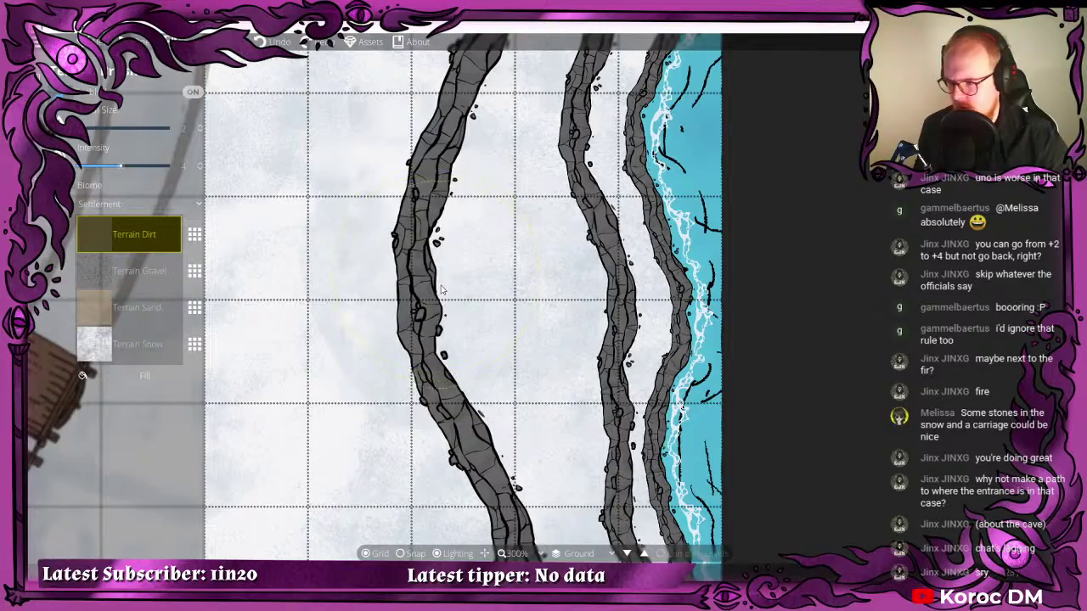
{"action": "scroll", "coordinate": [432, 278], "scroll_direction": "down", "scroll_amount": 4}
{"action": "scroll", "coordinate": [416, 233], "scroll_direction": "up", "scroll_amount": 2}
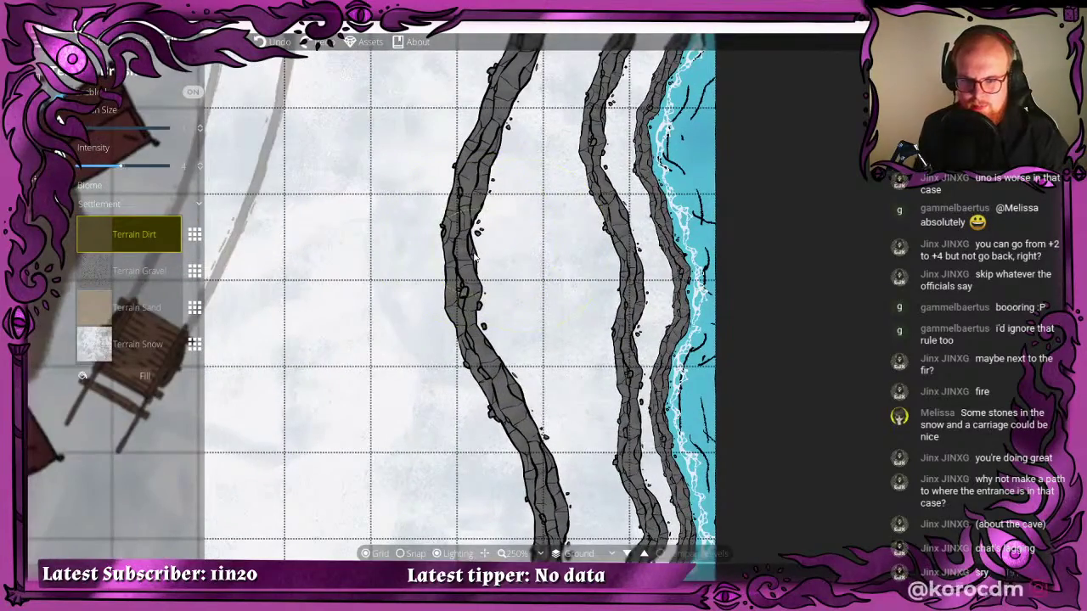
{"action": "left_click_drag", "start_coordinate": [507, 255], "coordinate": [499, 253]}
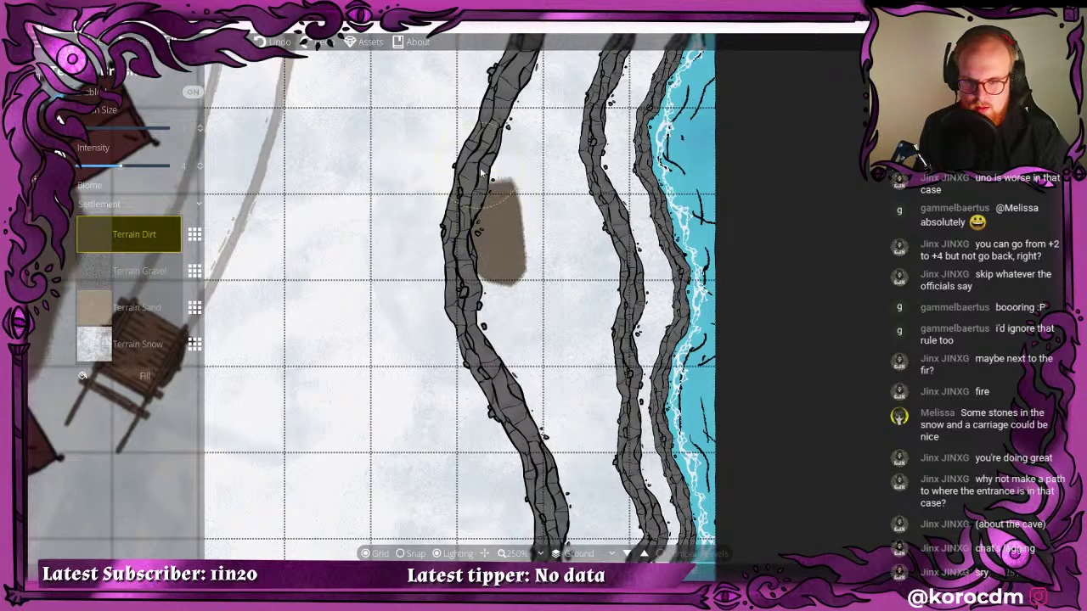
{"action": "left_click_drag", "start_coordinate": [494, 212], "coordinate": [497, 115]}
{"action": "mouse_move", "coordinate": [472, 270]}
{"action": "left_mouse_down"}
{"action": "mouse_move", "coordinate": [489, 294]}
{"action": "mouse_move", "coordinate": [489, 337]}
{"action": "mouse_move", "coordinate": [466, 323]}
{"action": "mouse_move", "coordinate": [526, 138]}
{"action": "mouse_move", "coordinate": [486, 290]}
{"action": "left_mouse_up"}
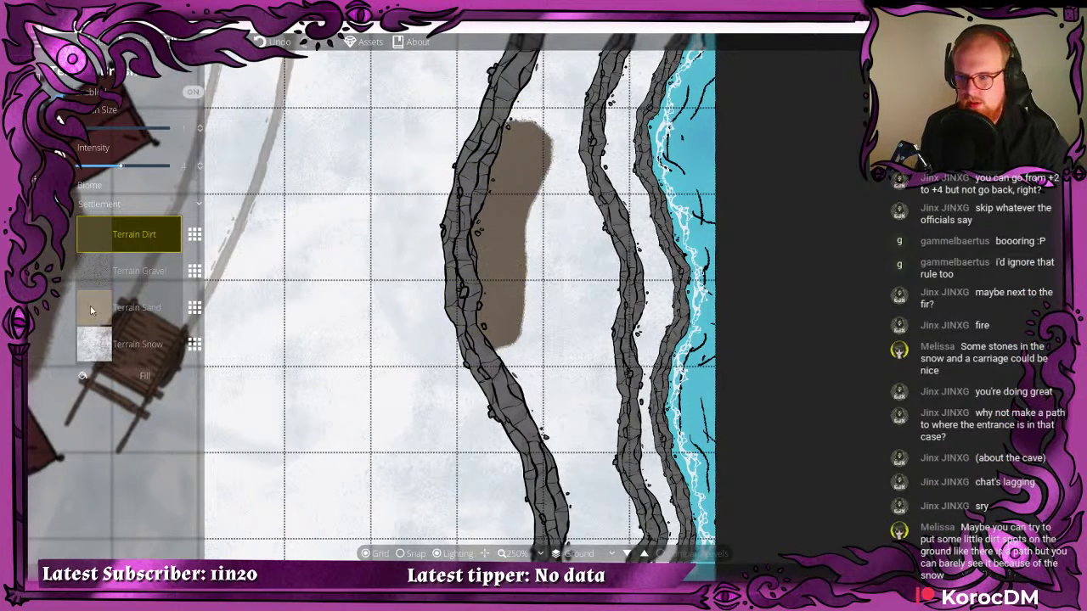
- Paint Terrain Snow over the dirt strip's ends, leaving a small dirt patch against the western cliff's bulge
{"action": "left_click", "coordinate": [95, 344]}
{"action": "mouse_move", "coordinate": [528, 170]}
{"action": "left_mouse_down"}
{"action": "mouse_move", "coordinate": [475, 131]}
{"action": "mouse_move", "coordinate": [511, 177]}
{"action": "left_mouse_up"}
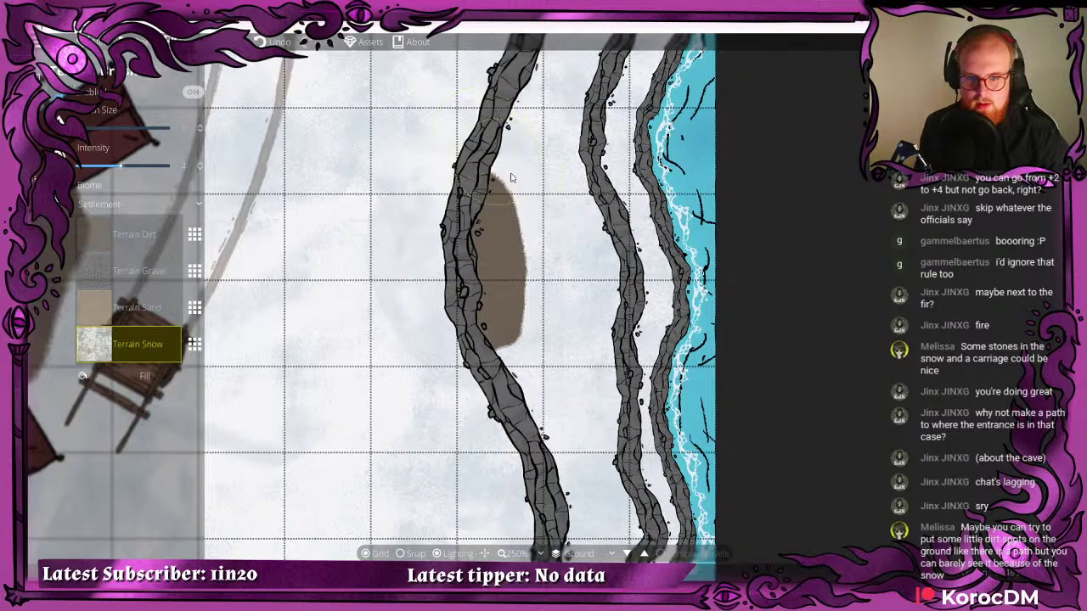
{"action": "mouse_move", "coordinate": [472, 246]}
{"action": "left_mouse_down"}
{"action": "mouse_move", "coordinate": [500, 194]}
{"action": "mouse_move", "coordinate": [489, 190]}
{"action": "mouse_move", "coordinate": [511, 195]}
{"action": "mouse_move", "coordinate": [500, 203]}
{"action": "mouse_move", "coordinate": [527, 332]}
{"action": "mouse_move", "coordinate": [512, 374]}
{"action": "mouse_move", "coordinate": [519, 338]}
{"action": "left_mouse_up"}
{"action": "scroll", "coordinate": [540, 316], "scroll_direction": "down", "scroll_amount": 2}
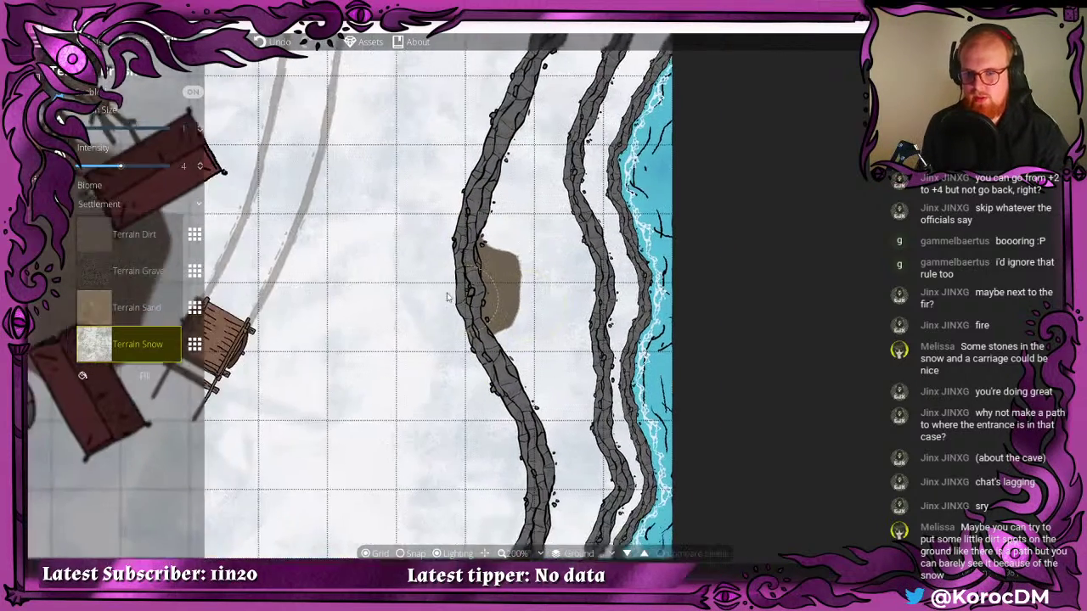
- Paint a Terrain Dirt path leading from the dirt patch southeast and down between the western and middle cliffs
{"action": "left_click", "coordinate": [128, 235]}
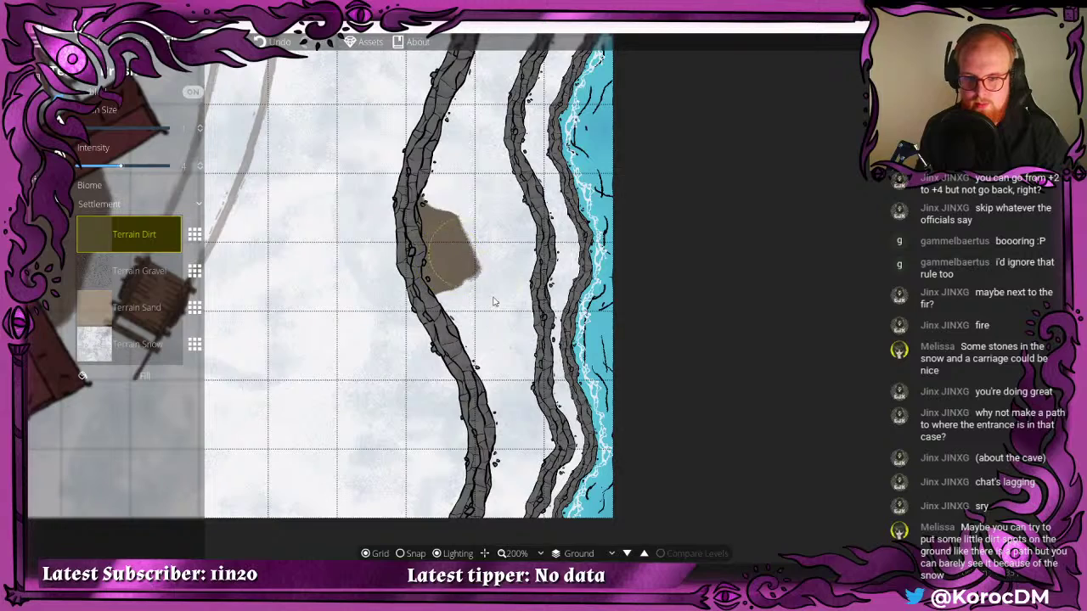
{"action": "mouse_move", "coordinate": [494, 300]}
{"action": "left_mouse_down"}
{"action": "mouse_move", "coordinate": [514, 282]}
{"action": "mouse_move", "coordinate": [490, 293]}
{"action": "mouse_move", "coordinate": [494, 303]}
{"action": "mouse_move", "coordinate": [447, 274]}
{"action": "mouse_move", "coordinate": [490, 316]}
{"action": "mouse_move", "coordinate": [507, 348]}
{"action": "mouse_move", "coordinate": [499, 352]}
{"action": "mouse_move", "coordinate": [475, 247]}
{"action": "left_mouse_up"}
{"action": "scroll", "coordinate": [509, 293], "scroll_direction": "down", "scroll_amount": 2}
{"action": "scroll", "coordinate": [500, 305], "scroll_direction": "up", "scroll_amount": 4}
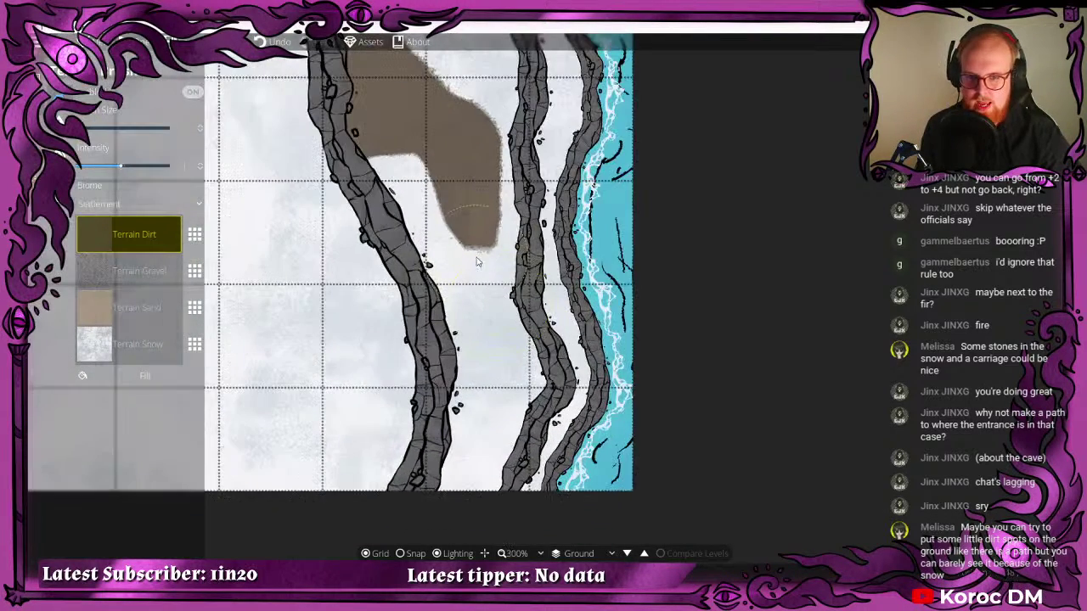
{"action": "mouse_move", "coordinate": [478, 310]}
{"action": "left_mouse_down"}
{"action": "mouse_move", "coordinate": [485, 364]}
{"action": "mouse_move", "coordinate": [466, 465]}
{"action": "mouse_move", "coordinate": [438, 503]}
{"action": "mouse_move", "coordinate": [530, 443]}
{"action": "mouse_move", "coordinate": [528, 464]}
{"action": "mouse_move", "coordinate": [677, 357]}
{"action": "mouse_move", "coordinate": [622, 438]}
{"action": "mouse_move", "coordinate": [652, 361]}
{"action": "mouse_move", "coordinate": [628, 214]}
{"action": "mouse_move", "coordinate": [649, 263]}
{"action": "mouse_move", "coordinate": [586, 366]}
{"action": "mouse_move", "coordinate": [565, 437]}
{"action": "mouse_move", "coordinate": [647, 373]}
{"action": "mouse_move", "coordinate": [638, 297]}
{"action": "mouse_move", "coordinate": [595, 145]}
{"action": "mouse_move", "coordinate": [570, 285]}
{"action": "mouse_move", "coordinate": [566, 238]}
{"action": "mouse_move", "coordinate": [570, 313]}
{"action": "mouse_move", "coordinate": [594, 387]}
{"action": "left_mouse_up"}
- Trim the dirt path with Terrain Snow and repaint its stretch between the two cliffs with Terrain Dirt
{"action": "left_click", "coordinate": [102, 347]}
{"action": "mouse_move", "coordinate": [666, 382]}
{"action": "left_mouse_down"}
{"action": "mouse_move", "coordinate": [592, 227]}
{"action": "mouse_move", "coordinate": [579, 170]}
{"action": "left_mouse_up"}
{"action": "left_click", "coordinate": [129, 234]}
{"action": "mouse_move", "coordinate": [491, 231]}
{"action": "left_mouse_down"}
{"action": "mouse_move", "coordinate": [490, 164]}
{"action": "mouse_move", "coordinate": [491, 356]}
{"action": "mouse_move", "coordinate": [455, 437]}
{"action": "mouse_move", "coordinate": [494, 365]}
{"action": "left_mouse_up"}
{"action": "mouse_move", "coordinate": [440, 51]}
{"action": "left_mouse_down"}
{"action": "mouse_move", "coordinate": [509, 317]}
{"action": "mouse_move", "coordinate": [471, 210]}
{"action": "left_mouse_up"}
- Paint Terrain Snow over parts of the dirt path to narrow it and break it into separate patches
{"action": "left_click", "coordinate": [88, 335]}
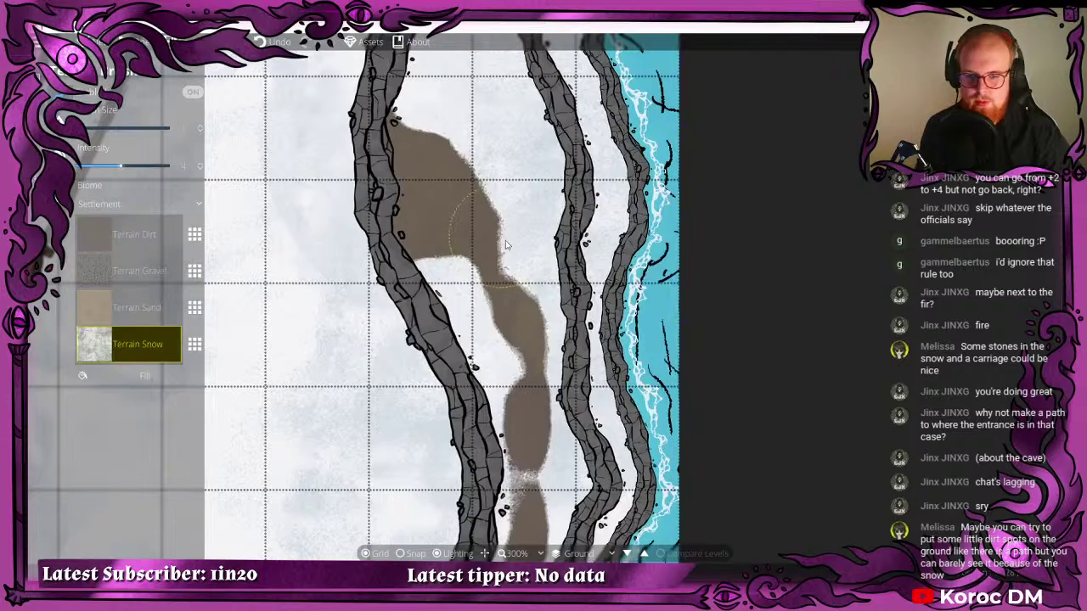
{"action": "left_click_drag", "start_coordinate": [534, 427], "coordinate": [559, 480]}
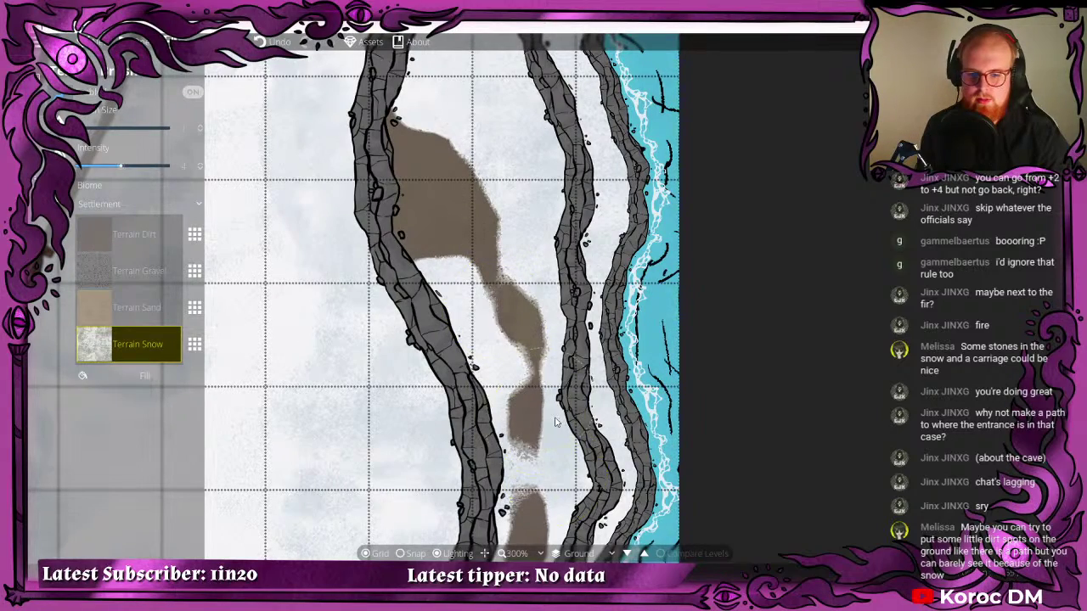
{"action": "left_click_drag", "start_coordinate": [557, 422], "coordinate": [501, 131]}
{"action": "mouse_move", "coordinate": [480, 251]}
{"action": "left_mouse_down"}
{"action": "mouse_move", "coordinate": [416, 174]}
{"action": "mouse_move", "coordinate": [323, 439]}
{"action": "mouse_move", "coordinate": [670, 442]}
{"action": "left_mouse_up"}
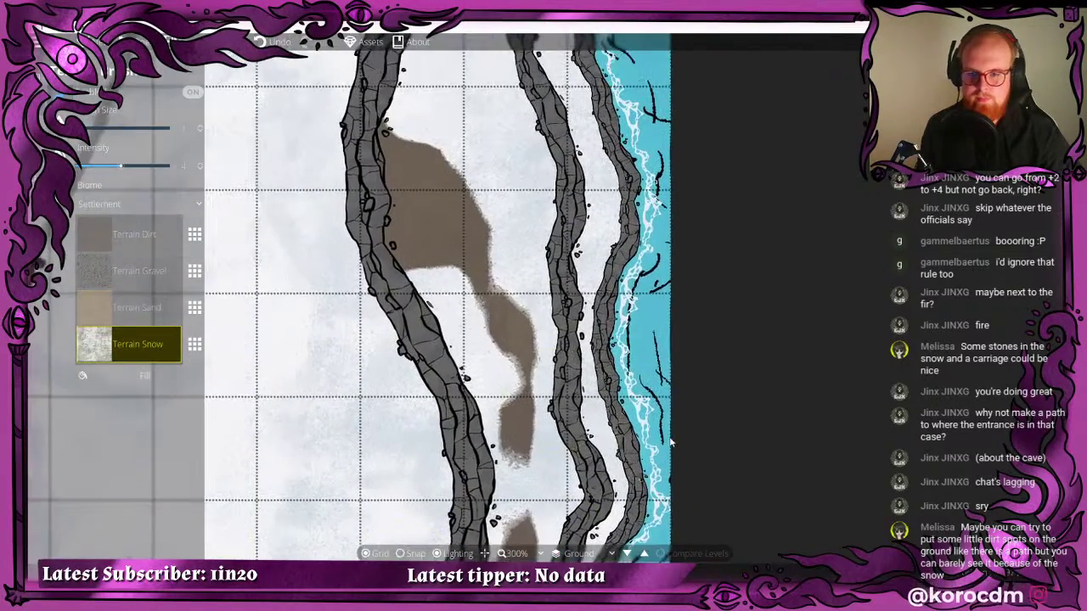
{"action": "left_click_drag", "start_coordinate": [517, 327], "coordinate": [477, 184]}
{"action": "left_click_drag", "start_coordinate": [614, 257], "coordinate": [728, 296]}
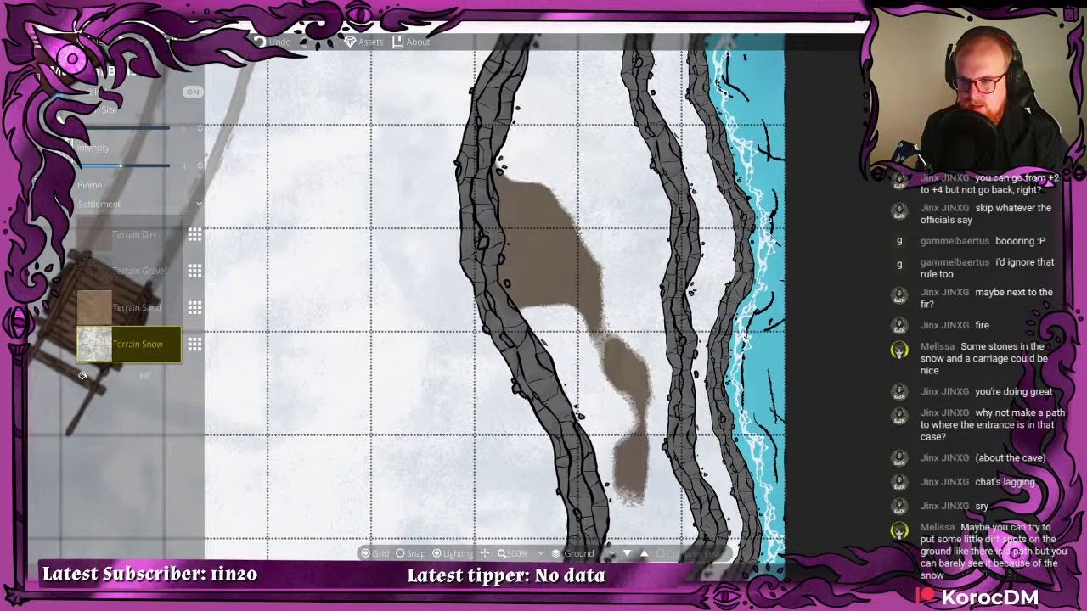
- Browse the object catalogue and pick the long slab-shaped object listed just after the stones
{"action": "left_click", "coordinate": [55, 95]}
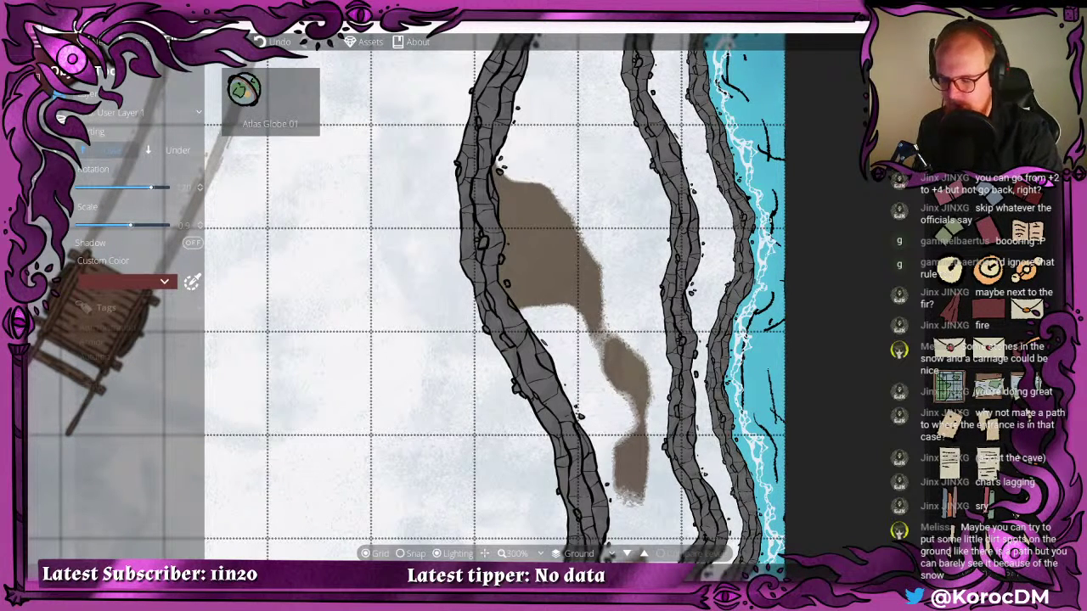
{"action": "scroll", "coordinate": [987, 281], "scroll_direction": "down", "scroll_amount": 3}
{"action": "scroll", "coordinate": [988, 280], "scroll_direction": "down", "scroll_amount": 4}
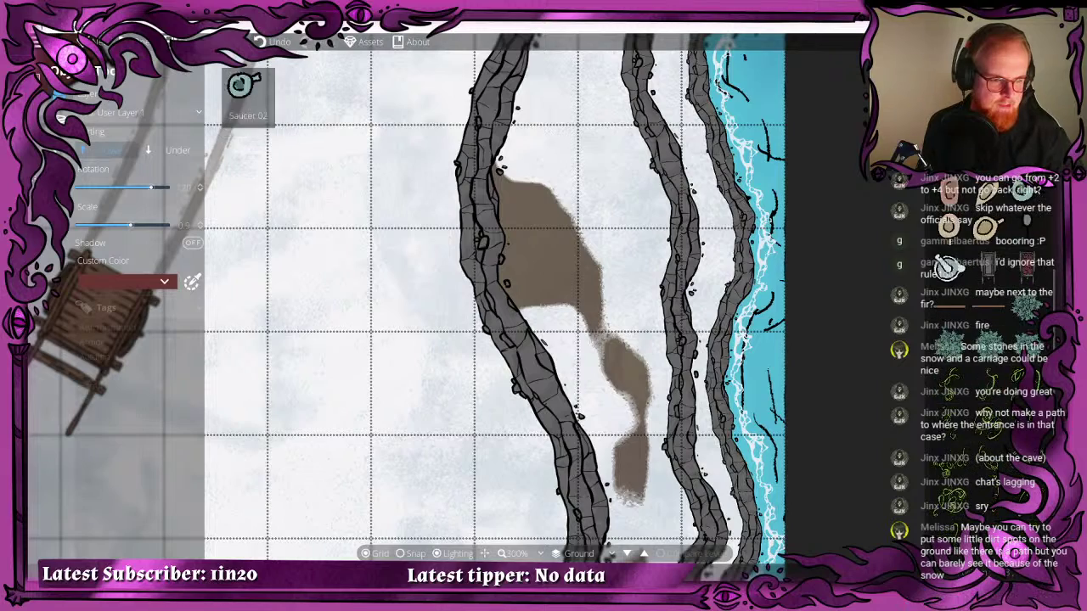
{"action": "scroll", "coordinate": [985, 339], "scroll_direction": "down", "scroll_amount": 3}
{"action": "scroll", "coordinate": [985, 365], "scroll_direction": "down", "scroll_amount": 3}
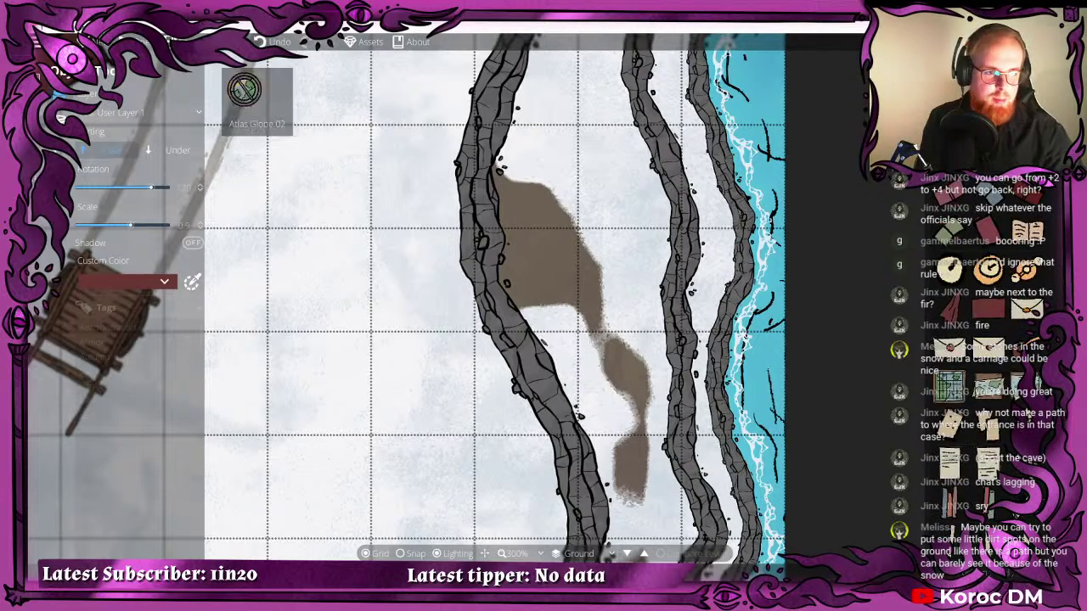
{"action": "scroll", "coordinate": [985, 365], "scroll_direction": "down", "scroll_amount": 5}
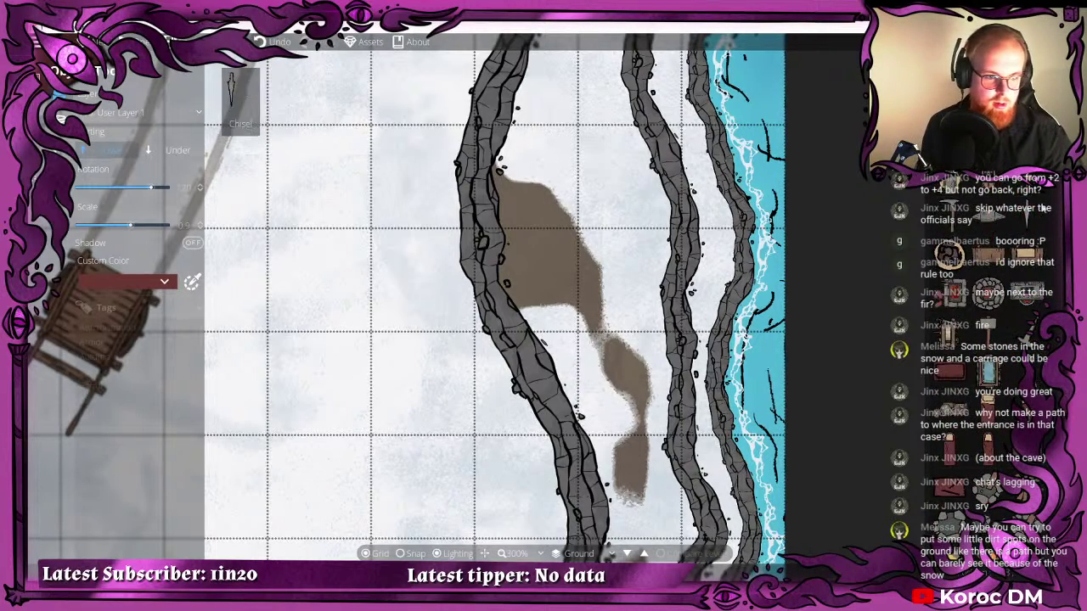
{"action": "scroll", "coordinate": [985, 365], "scroll_direction": "down", "scroll_amount": 5}
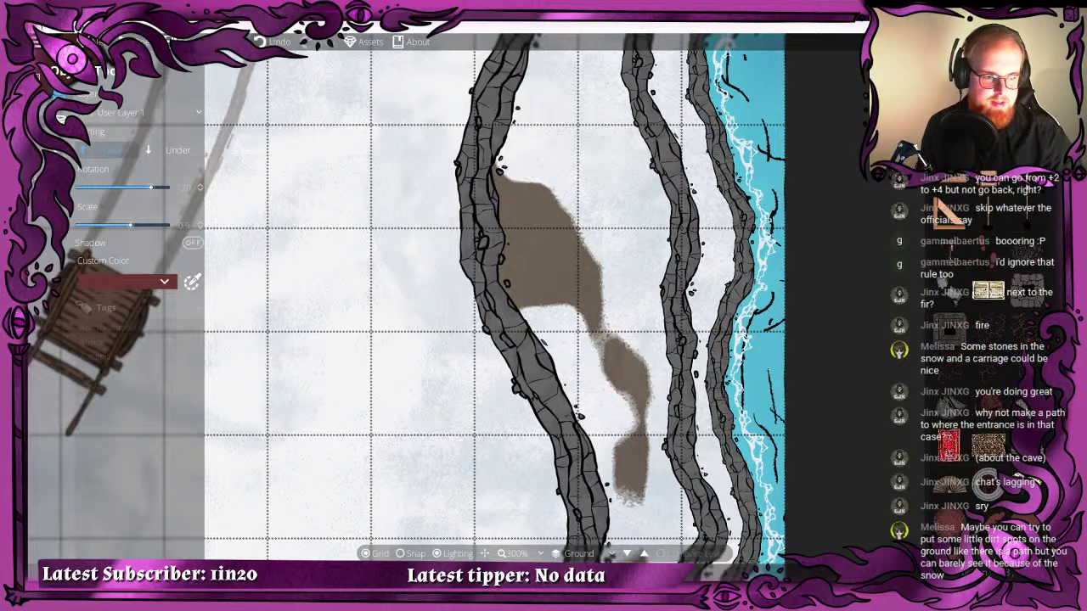
{"action": "scroll", "coordinate": [1004, 300], "scroll_direction": "down", "scroll_amount": 3}
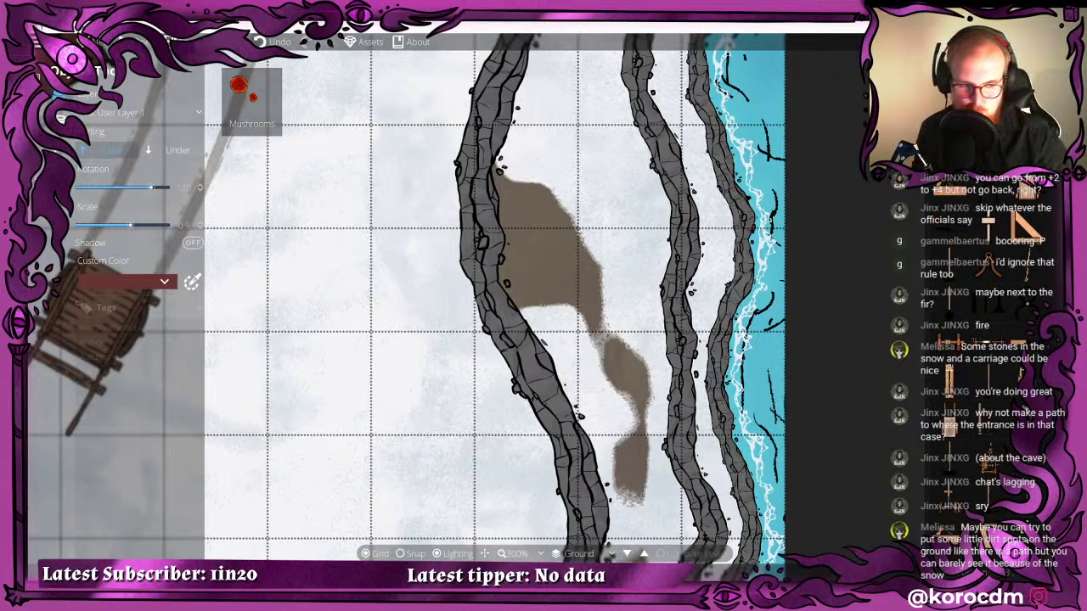
{"action": "scroll", "coordinate": [1004, 299], "scroll_direction": "down", "scroll_amount": 4}
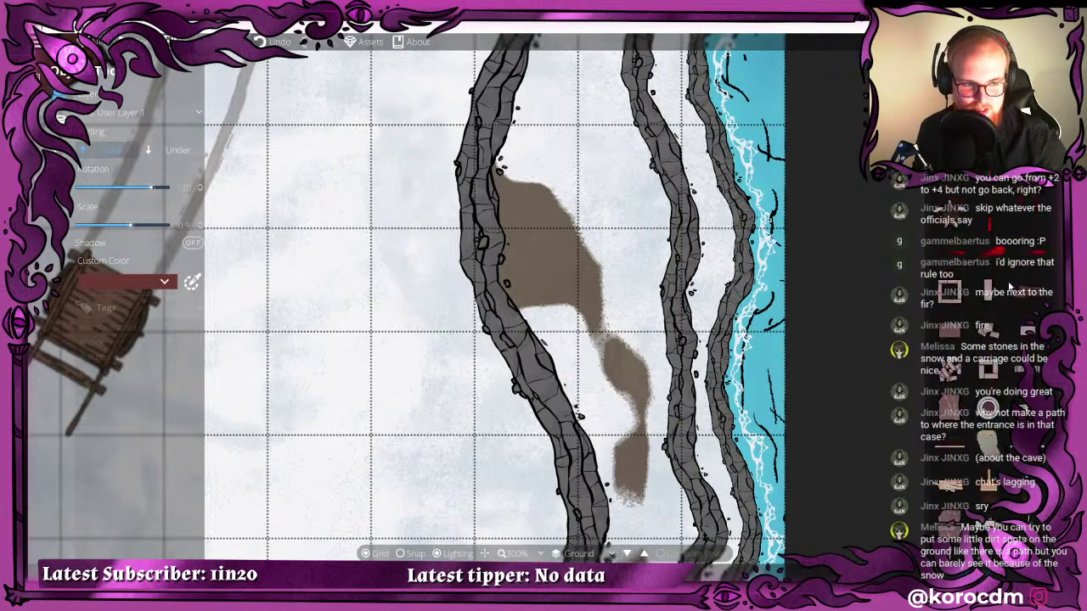
{"action": "scroll", "coordinate": [999, 282], "scroll_direction": "down", "scroll_amount": 6}
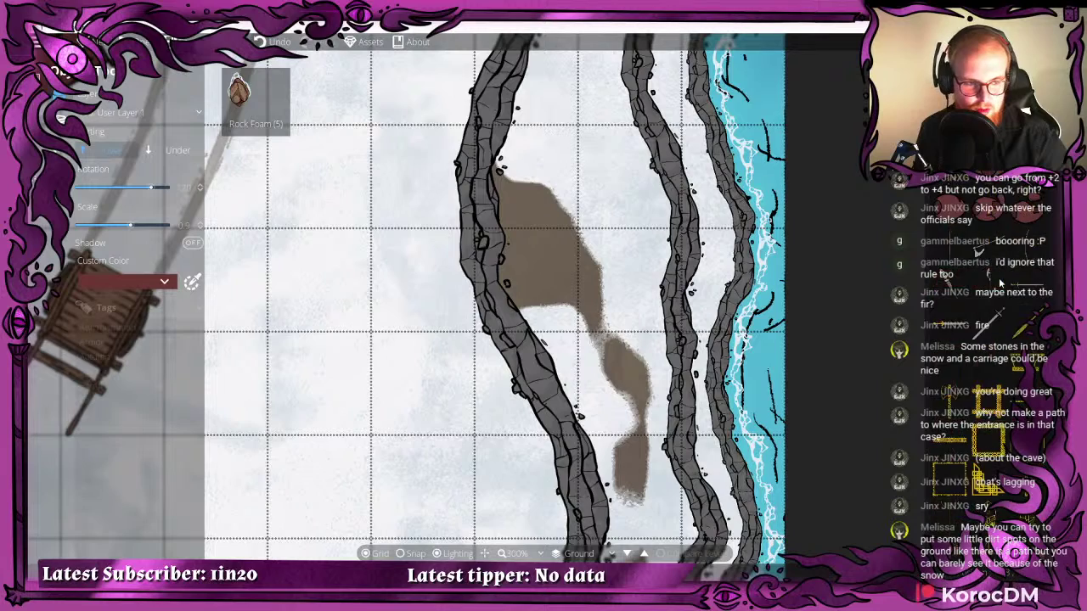
{"action": "scroll", "coordinate": [1010, 299], "scroll_direction": "down", "scroll_amount": 2}
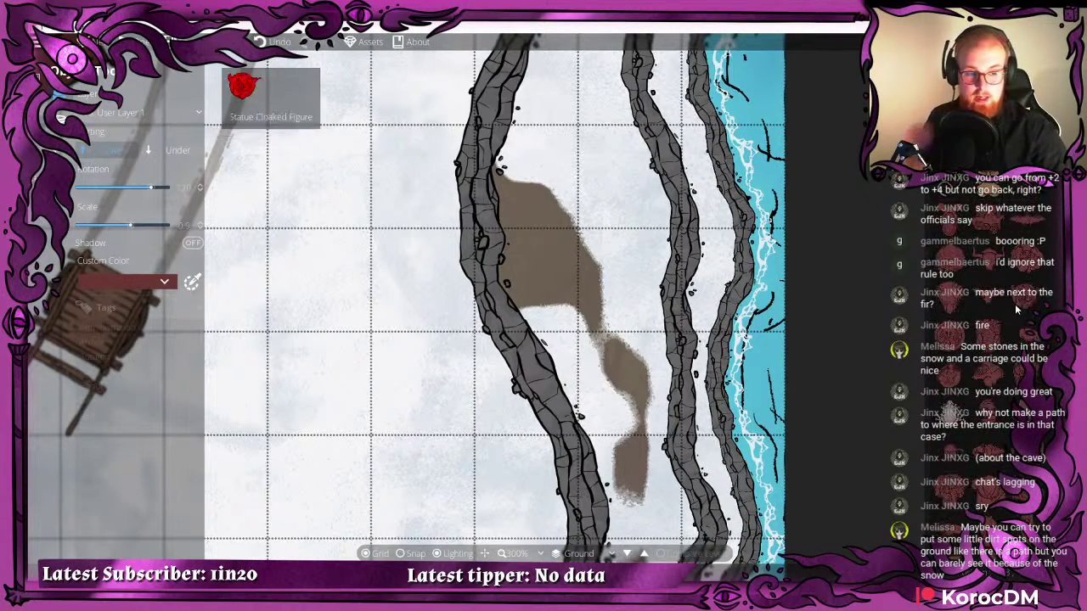
{"action": "scroll", "coordinate": [982, 297], "scroll_direction": "down", "scroll_amount": 3}
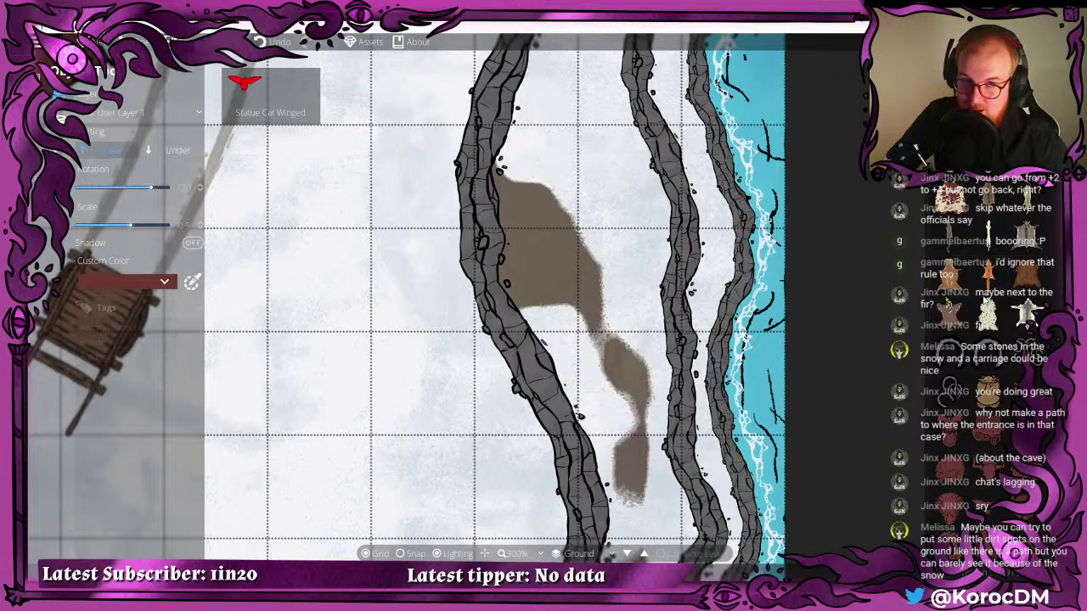
{"action": "scroll", "coordinate": [976, 315], "scroll_direction": "down", "scroll_amount": 4}
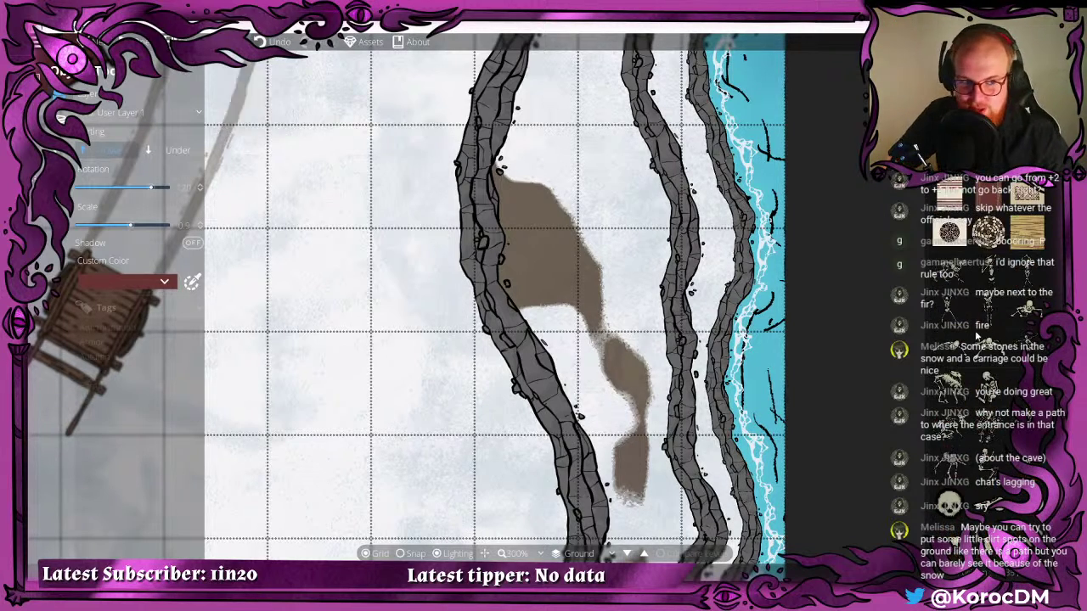
{"action": "scroll", "coordinate": [976, 338], "scroll_direction": "down", "scroll_amount": 4}
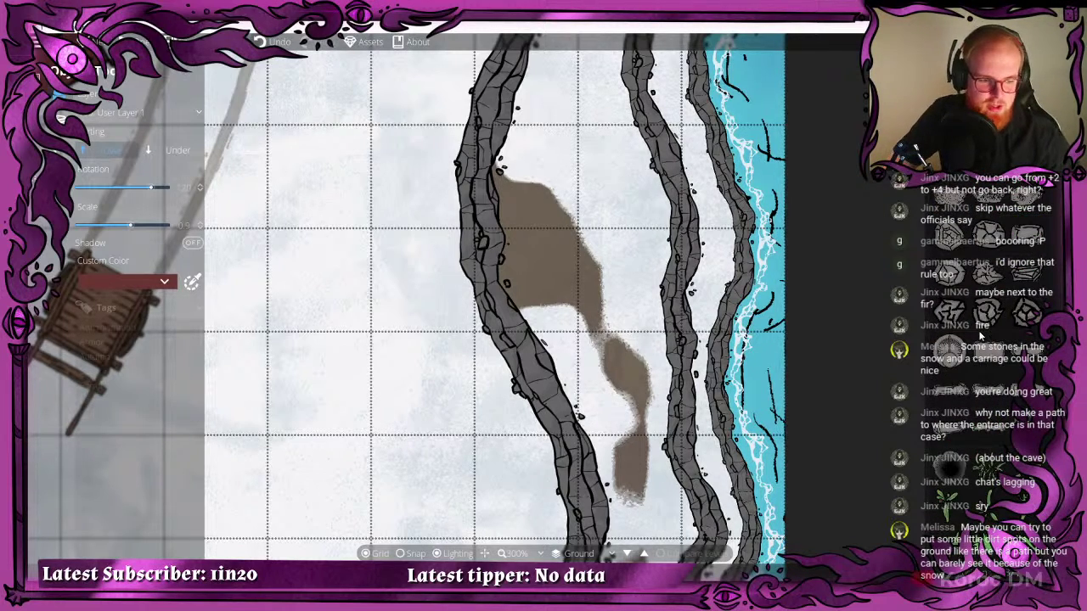
{"action": "left_click", "coordinate": [962, 386]}
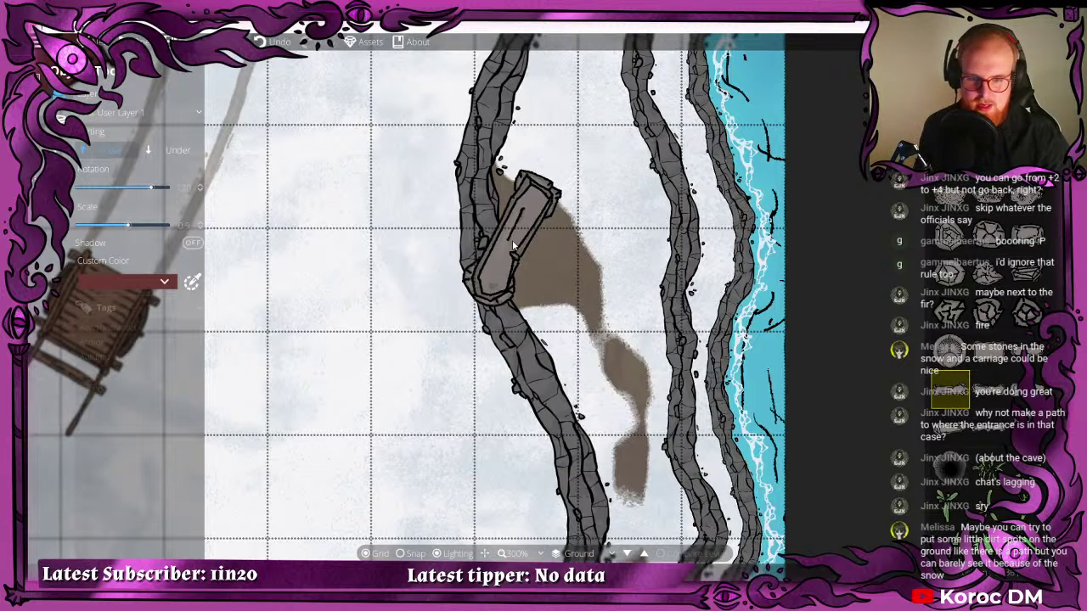
- Set the object layer to -100: Below Water and place the slab's neighbouring variant, rotated and scaled, partly under the western cliff beside the dirt patch
{"action": "left_click", "coordinate": [116, 111]}
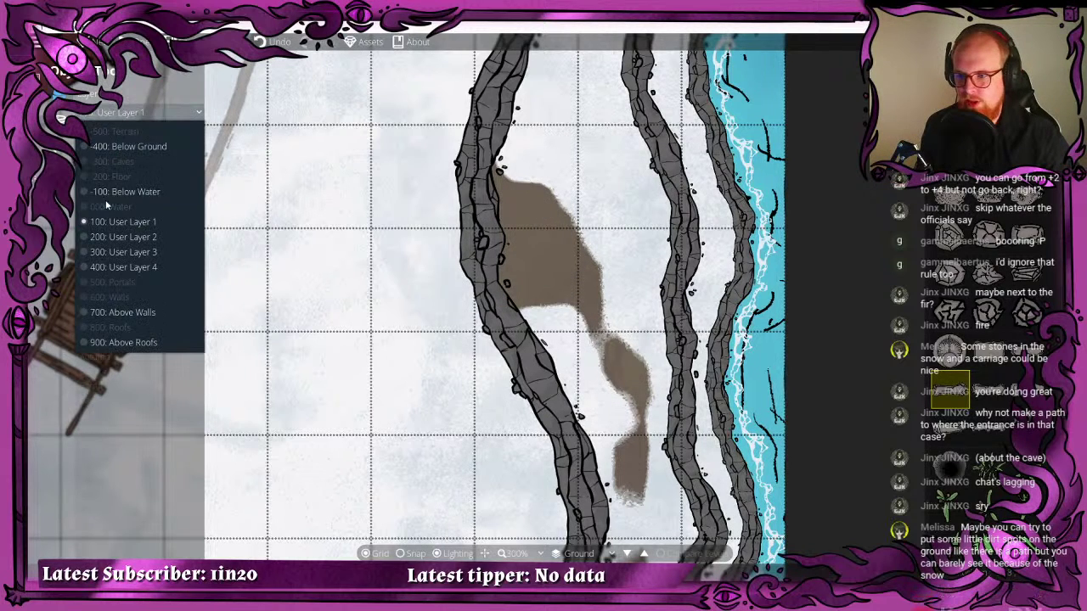
{"action": "left_click", "coordinate": [105, 199]}
{"action": "scroll", "coordinate": [491, 234], "scroll_direction": "up", "scroll_amount": 1}
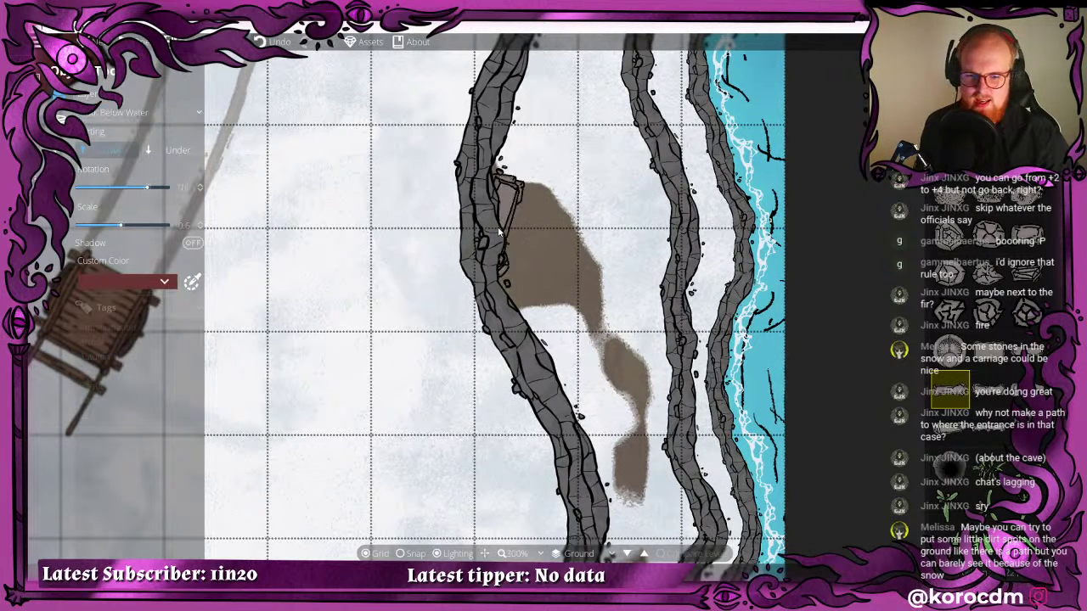
{"action": "scroll", "coordinate": [499, 244], "scroll_direction": "up", "scroll_amount": 2}
{"action": "scroll", "coordinate": [499, 244], "scroll_direction": "up", "scroll_amount": 5}
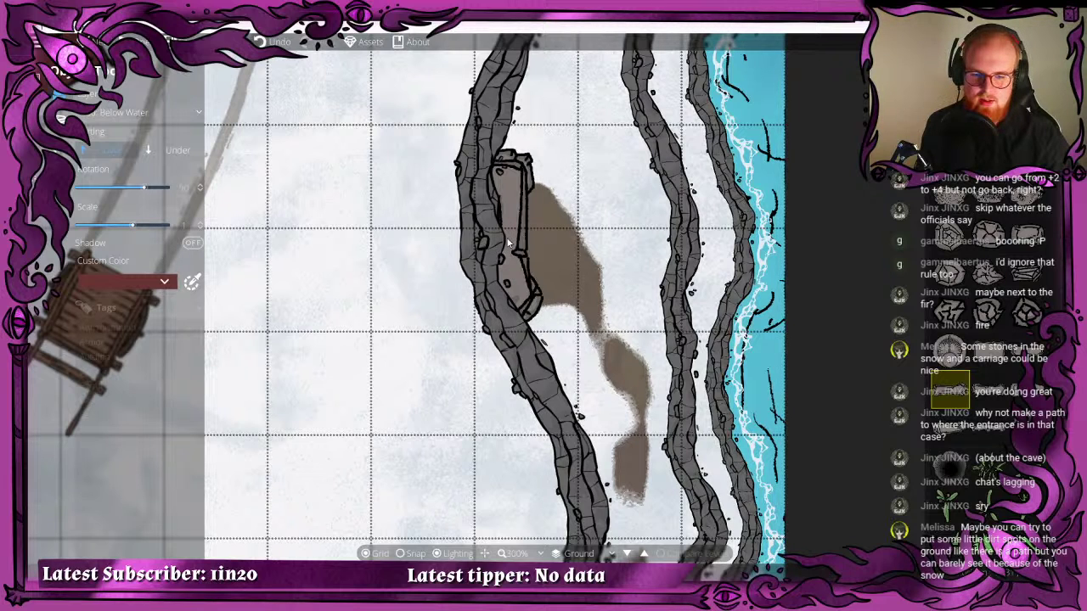
{"action": "scroll", "coordinate": [508, 243], "scroll_direction": "down", "scroll_amount": 3}
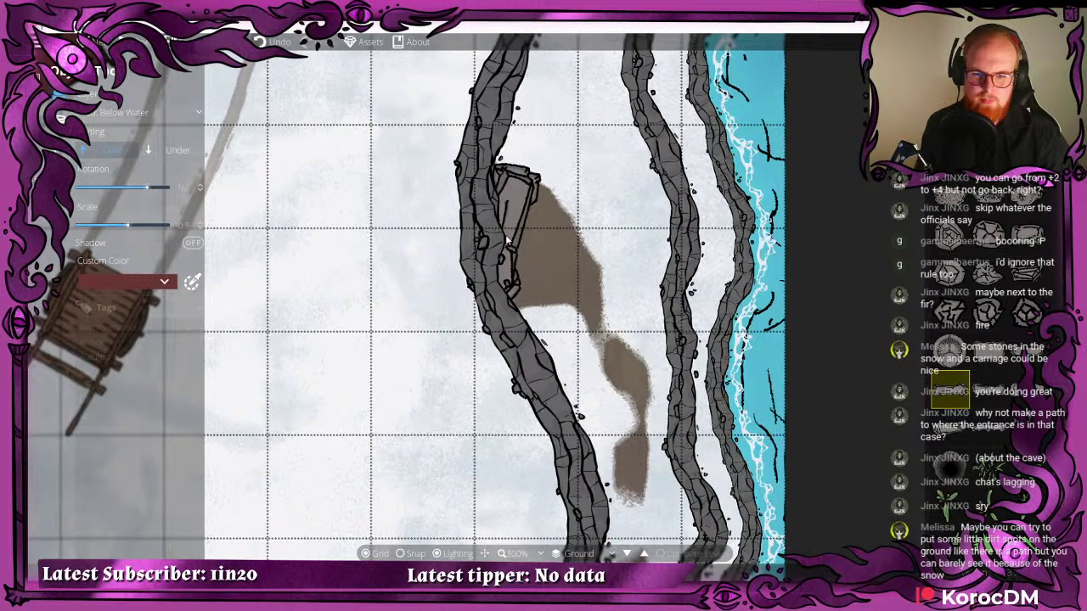
{"action": "scroll", "coordinate": [509, 243], "scroll_direction": "down", "scroll_amount": 2}
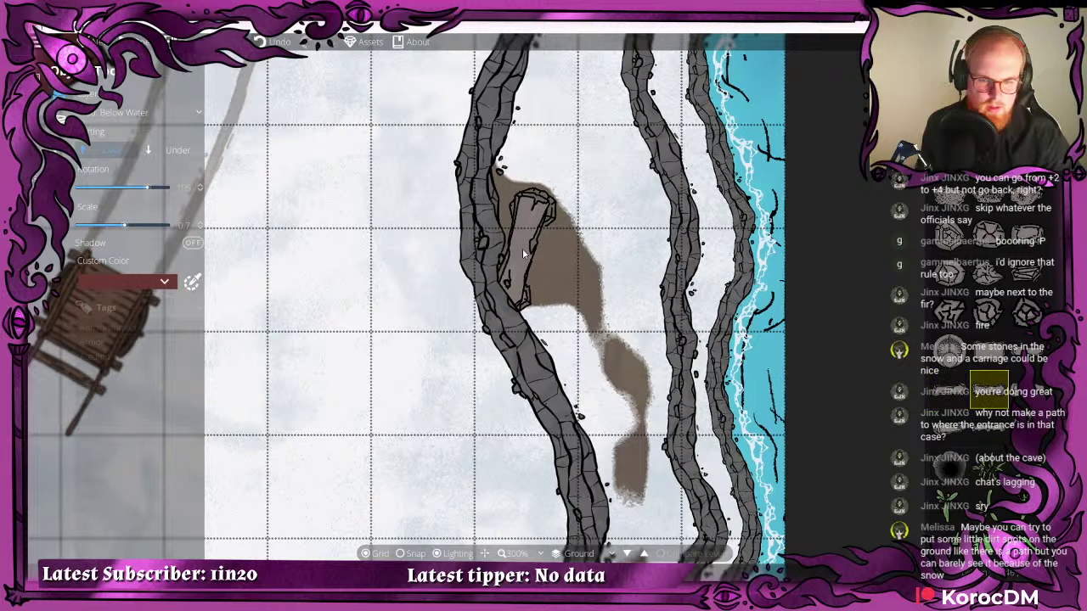
{"action": "scroll", "coordinate": [522, 246], "scroll_direction": "down", "scroll_amount": 4}
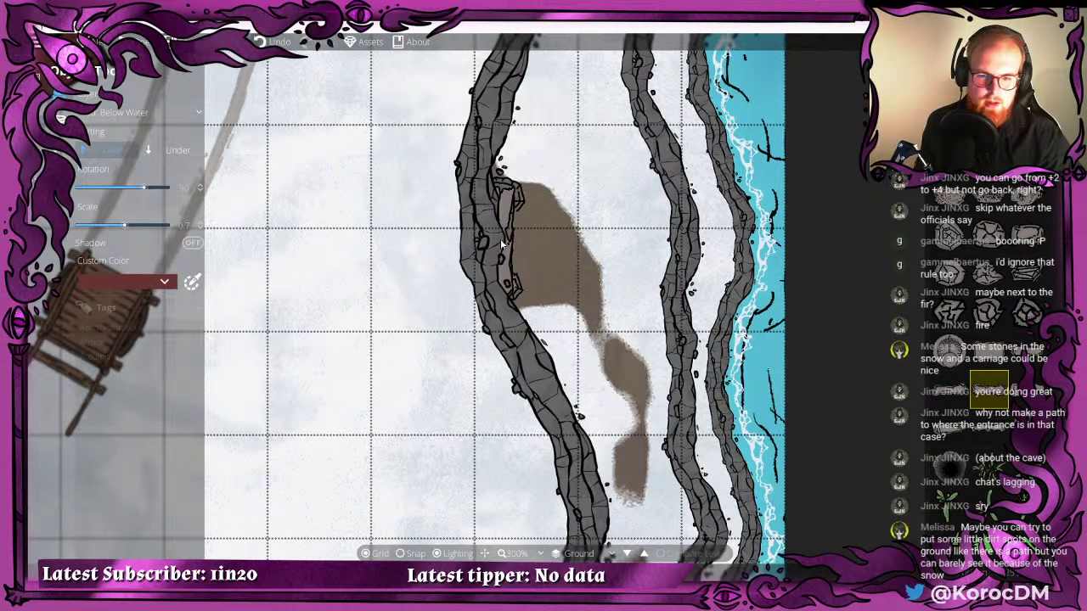
{"action": "scroll", "coordinate": [506, 249], "scroll_direction": "down", "scroll_amount": 2}
{"action": "scroll", "coordinate": [506, 244], "scroll_direction": "down", "scroll_amount": 4}
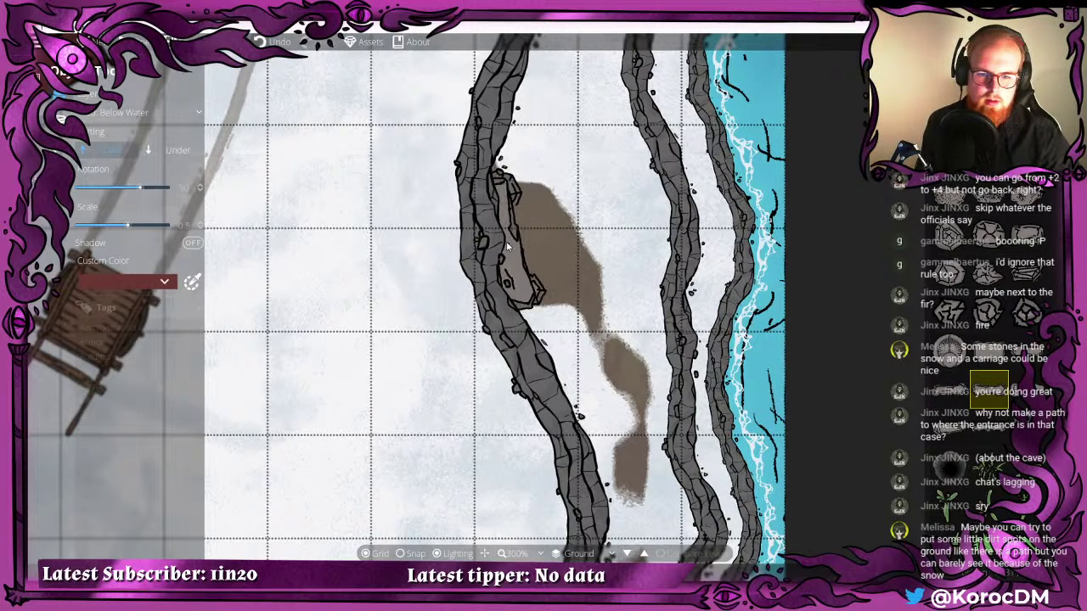
{"action": "scroll", "coordinate": [505, 245], "scroll_direction": "down", "scroll_amount": 3}
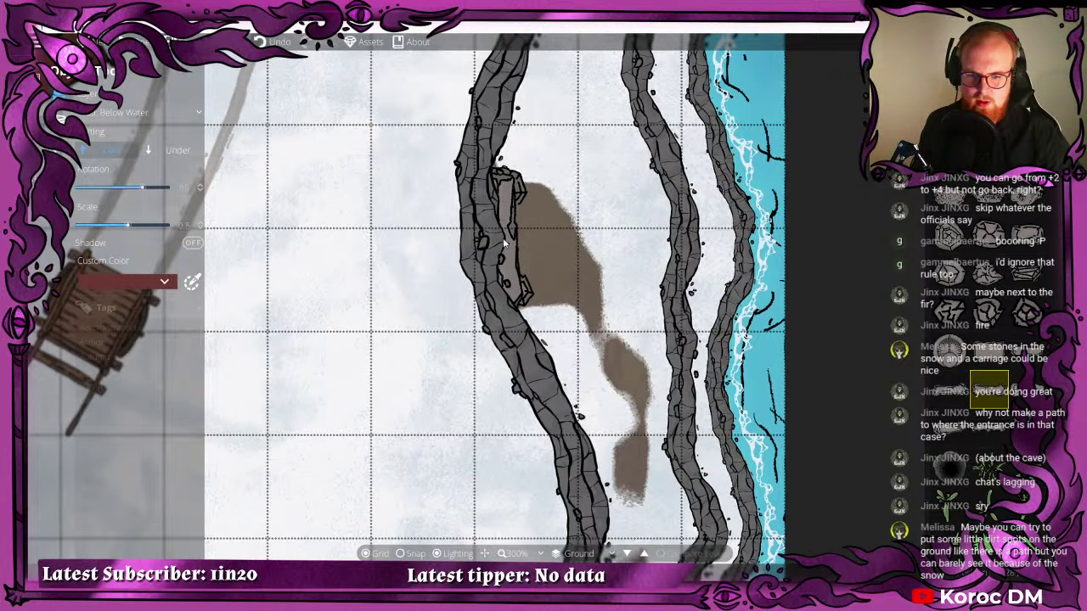
{"action": "left_click", "coordinate": [502, 238]}
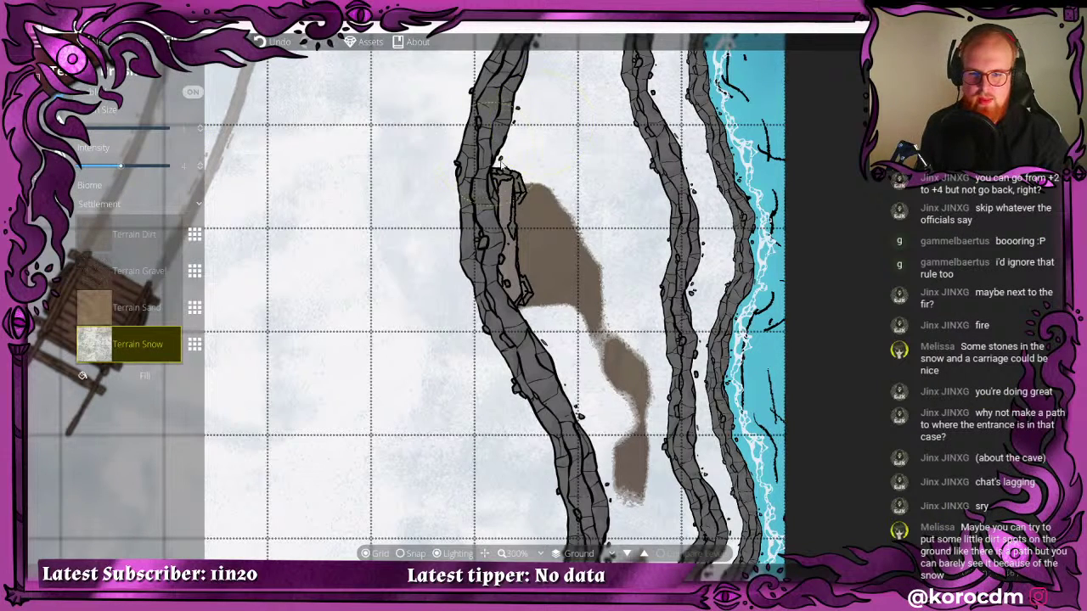
- Repaint the path with Terrain Dirt as one continuous strip from the slab to the map's southern edge
{"action": "left_click_drag", "start_coordinate": [615, 159], "coordinate": [567, 100]}
{"action": "left_click_drag", "start_coordinate": [561, 186], "coordinate": [499, 294]}
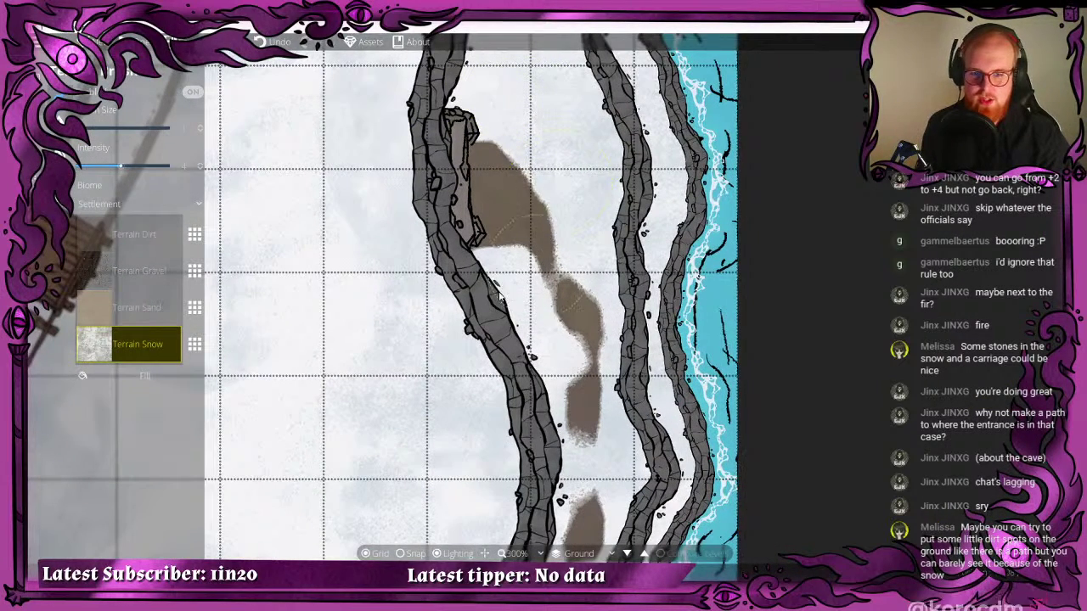
{"action": "left_click", "coordinate": [85, 248]}
{"action": "mouse_move", "coordinate": [509, 157]}
{"action": "left_mouse_down"}
{"action": "mouse_move", "coordinate": [530, 174]}
{"action": "mouse_move", "coordinate": [557, 233]}
{"action": "mouse_move", "coordinate": [571, 217]}
{"action": "mouse_move", "coordinate": [505, 218]}
{"action": "mouse_move", "coordinate": [594, 417]}
{"action": "left_mouse_up"}
{"action": "mouse_move", "coordinate": [598, 464]}
{"action": "left_mouse_down"}
{"action": "mouse_move", "coordinate": [503, 229]}
{"action": "mouse_move", "coordinate": [482, 250]}
{"action": "mouse_move", "coordinate": [473, 223]}
{"action": "left_mouse_up"}
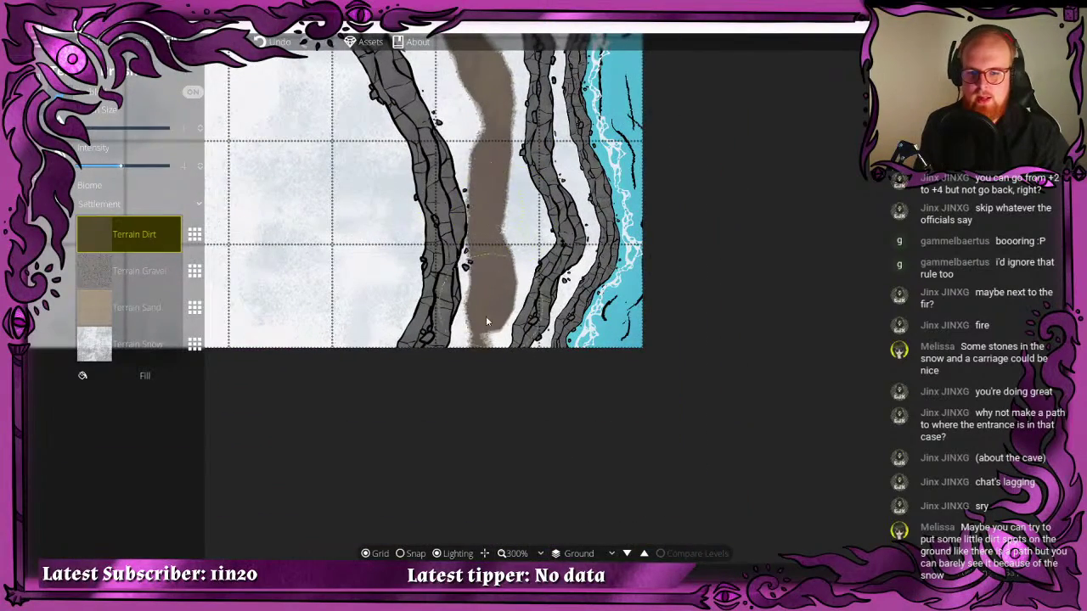
{"action": "left_click_drag", "start_coordinate": [486, 316], "coordinate": [536, 541]}
- Paint Terrain Snow over the dirt path near its southern end, along its eastern edge and beside the slab to trim it unevenly
{"action": "left_click", "coordinate": [81, 363]}
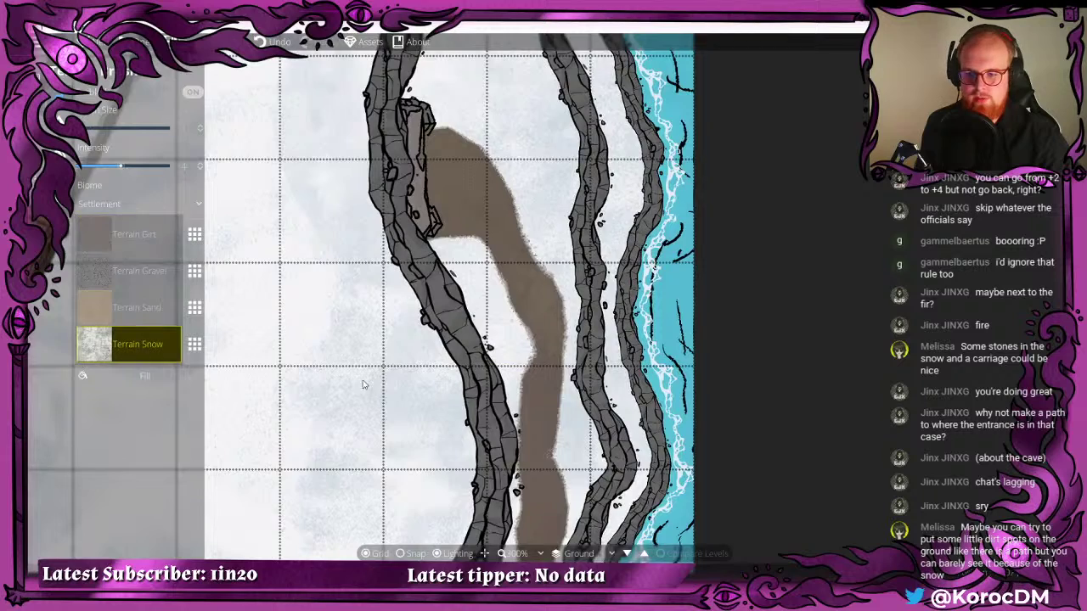
{"action": "key", "text": "s"}
{"action": "key", "text": "a"}
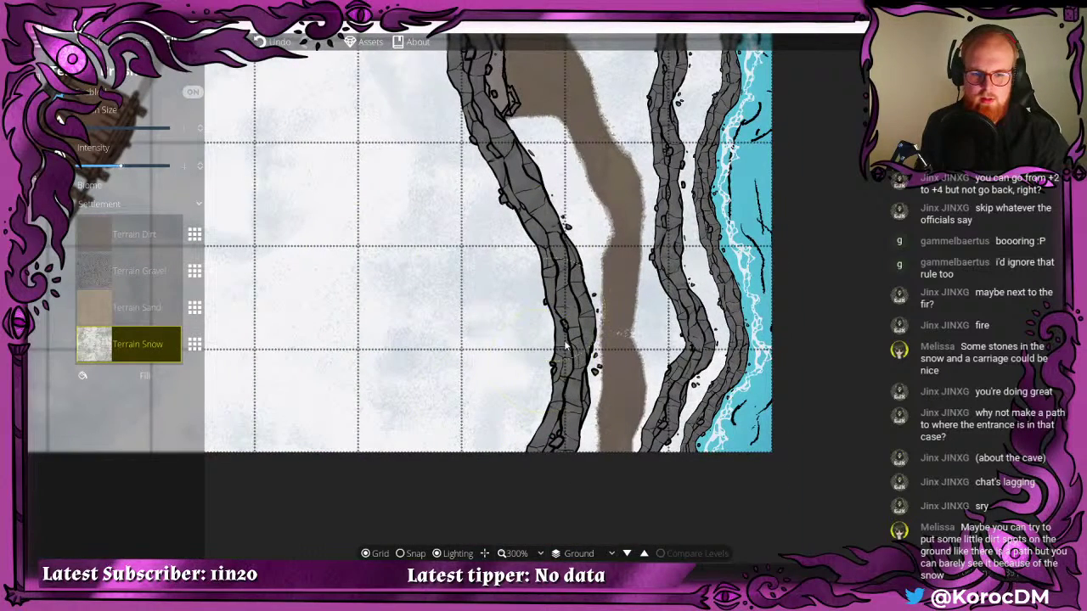
{"action": "mouse_move", "coordinate": [564, 345]}
{"action": "left_mouse_down"}
{"action": "mouse_move", "coordinate": [692, 418]}
{"action": "mouse_move", "coordinate": [685, 355]}
{"action": "mouse_move", "coordinate": [682, 417]}
{"action": "mouse_move", "coordinate": [660, 394]}
{"action": "mouse_move", "coordinate": [655, 299]}
{"action": "mouse_move", "coordinate": [645, 325]}
{"action": "mouse_move", "coordinate": [661, 370]}
{"action": "mouse_move", "coordinate": [654, 396]}
{"action": "left_mouse_up"}
{"action": "mouse_move", "coordinate": [633, 136]}
{"action": "left_mouse_down"}
{"action": "mouse_move", "coordinate": [655, 156]}
{"action": "mouse_move", "coordinate": [655, 192]}
{"action": "left_mouse_up"}
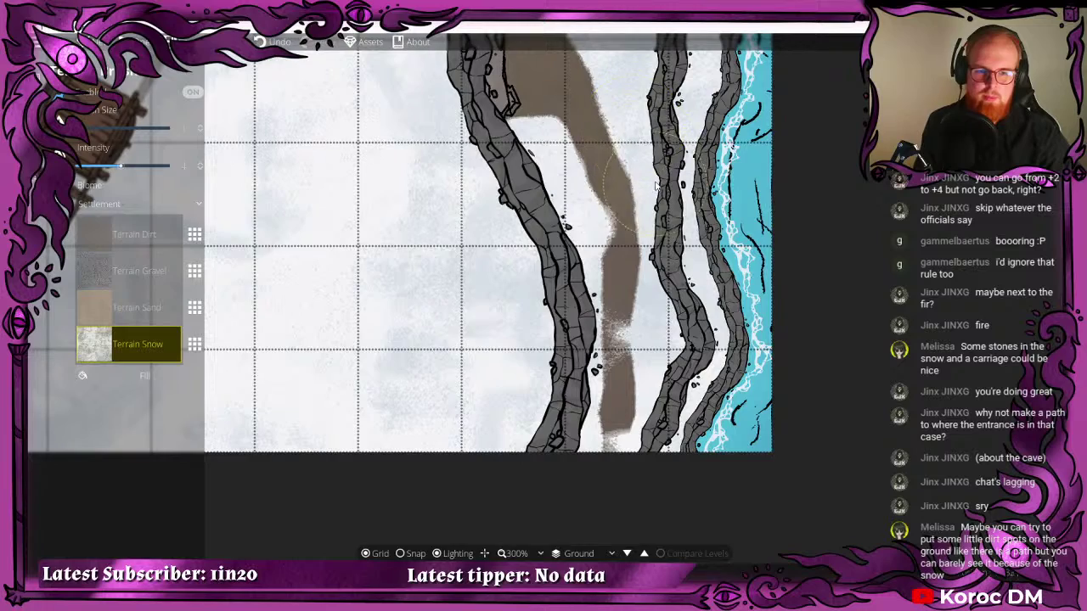
{"action": "mouse_move", "coordinate": [629, 66]}
{"action": "left_mouse_down"}
{"action": "mouse_move", "coordinate": [654, 368]}
{"action": "mouse_move", "coordinate": [638, 347]}
{"action": "left_mouse_up"}
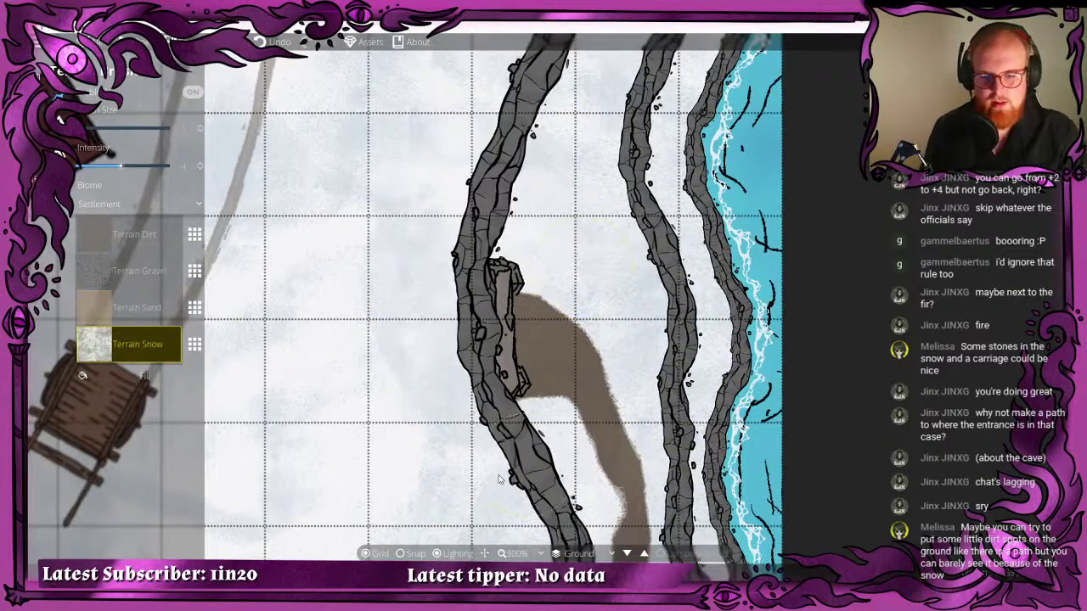
{"action": "mouse_move", "coordinate": [454, 376]}
{"action": "left_mouse_down"}
{"action": "mouse_move", "coordinate": [509, 379]}
{"action": "mouse_move", "coordinate": [489, 365]}
{"action": "left_mouse_up"}
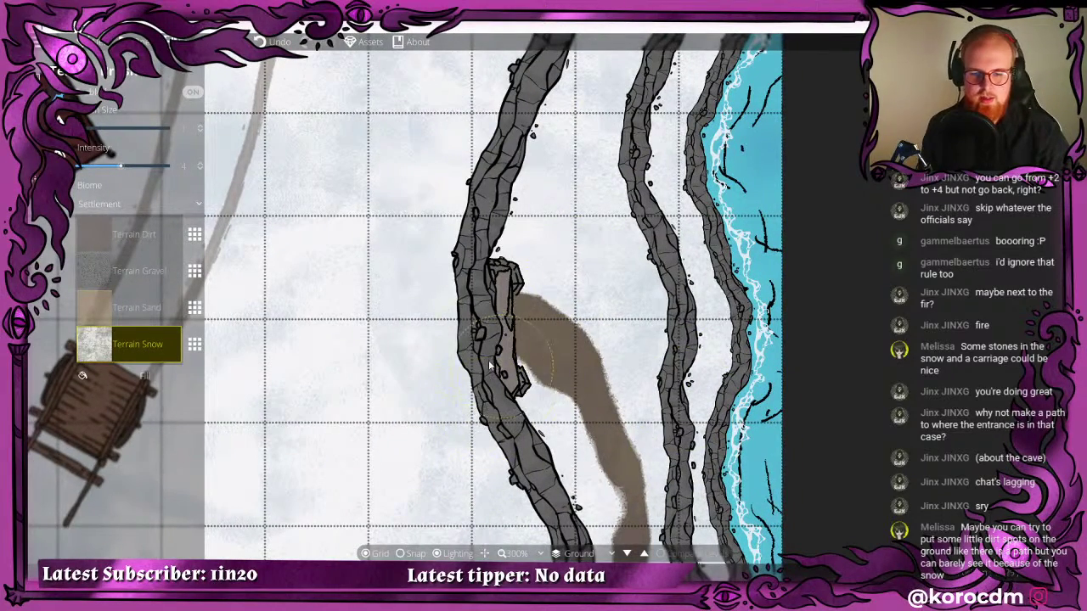
{"action": "left_click", "coordinate": [103, 227]}
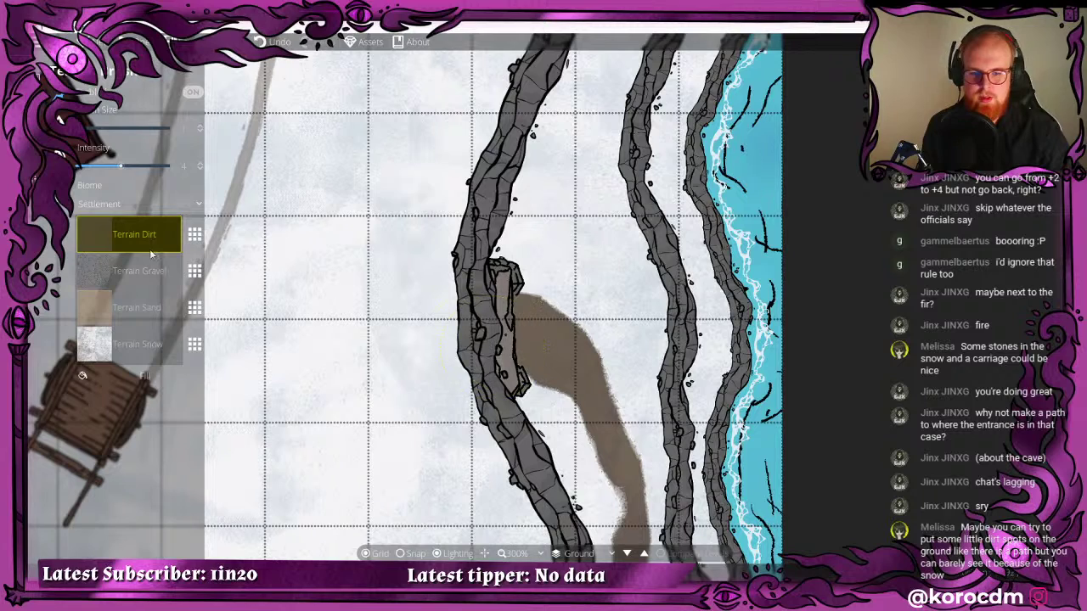
- Browse the object catalogue from the plants through the stones to the snow patches, and check the campsite and cliff path for where to use them
{"action": "left_click", "coordinate": [59, 119]}
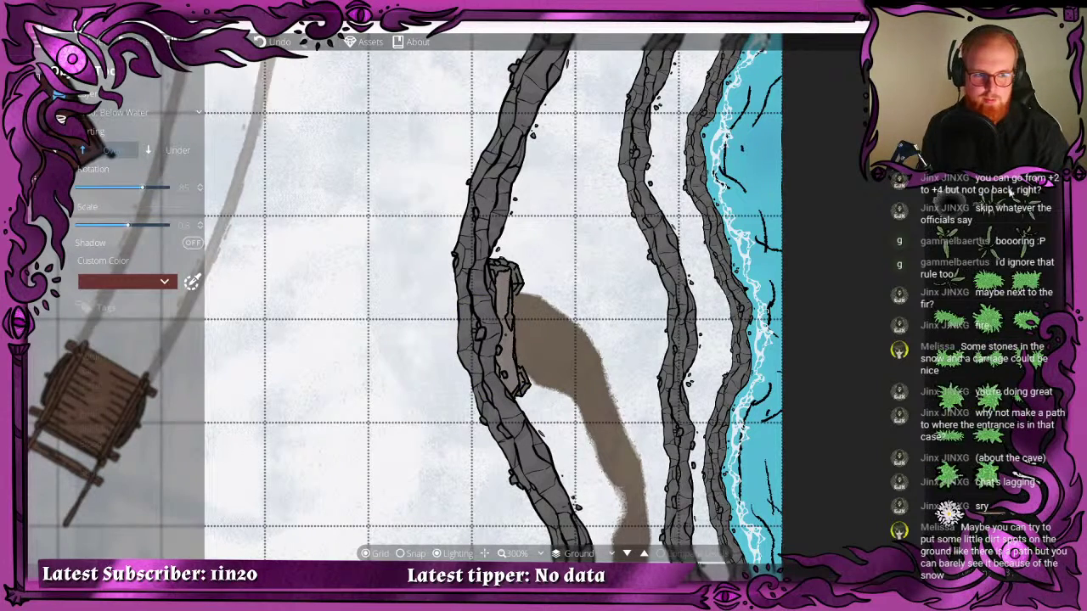
{"action": "left_click", "coordinate": [1000, 270]}
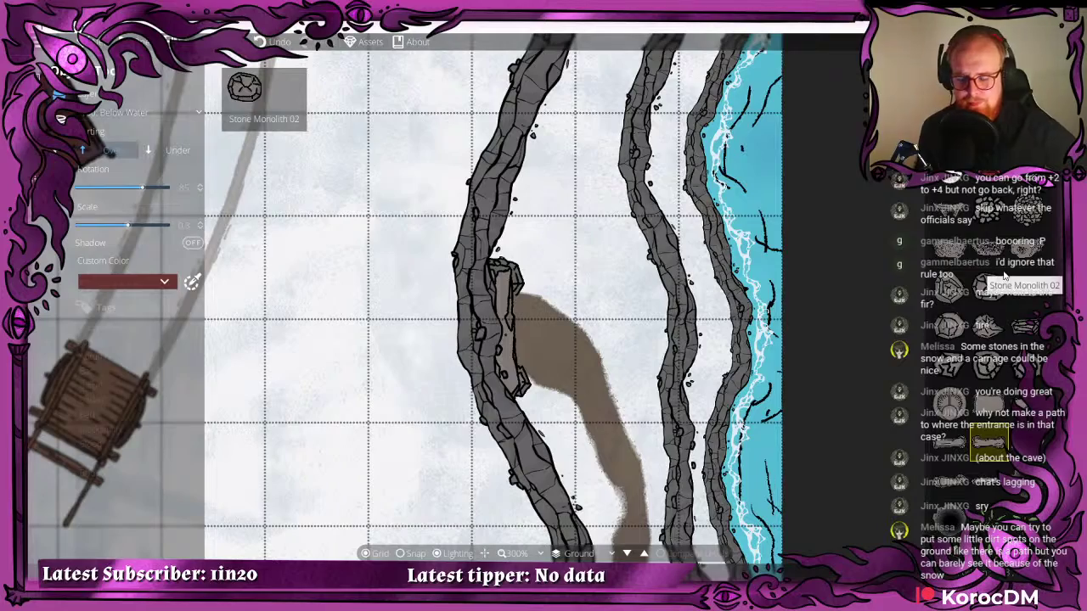
{"action": "scroll", "coordinate": [669, 248], "scroll_direction": "down", "scroll_amount": 2}
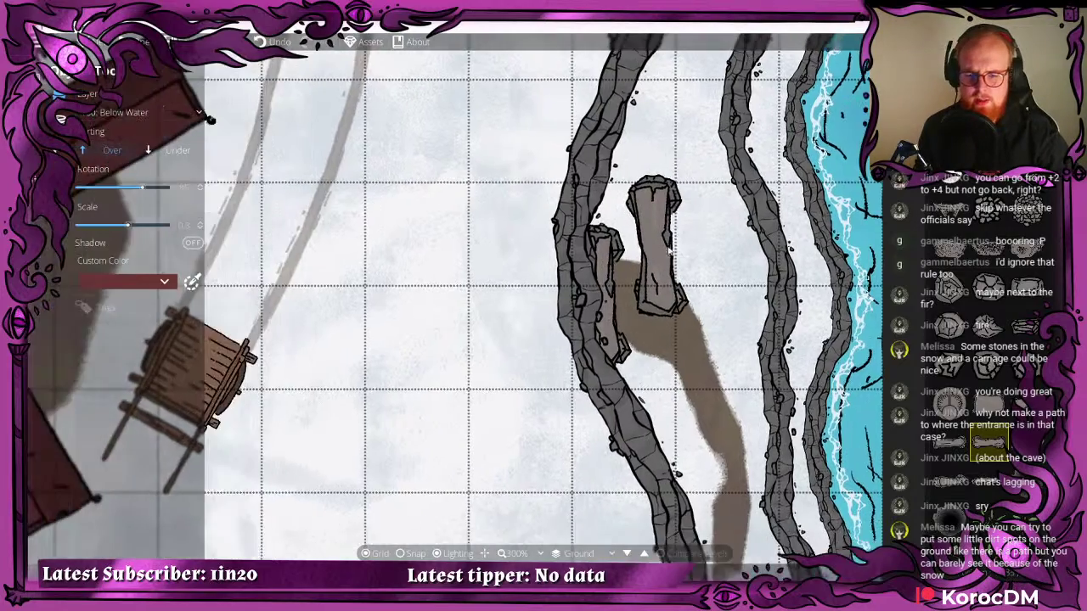
{"action": "left_click_drag", "start_coordinate": [476, 321], "coordinate": [311, 321]}
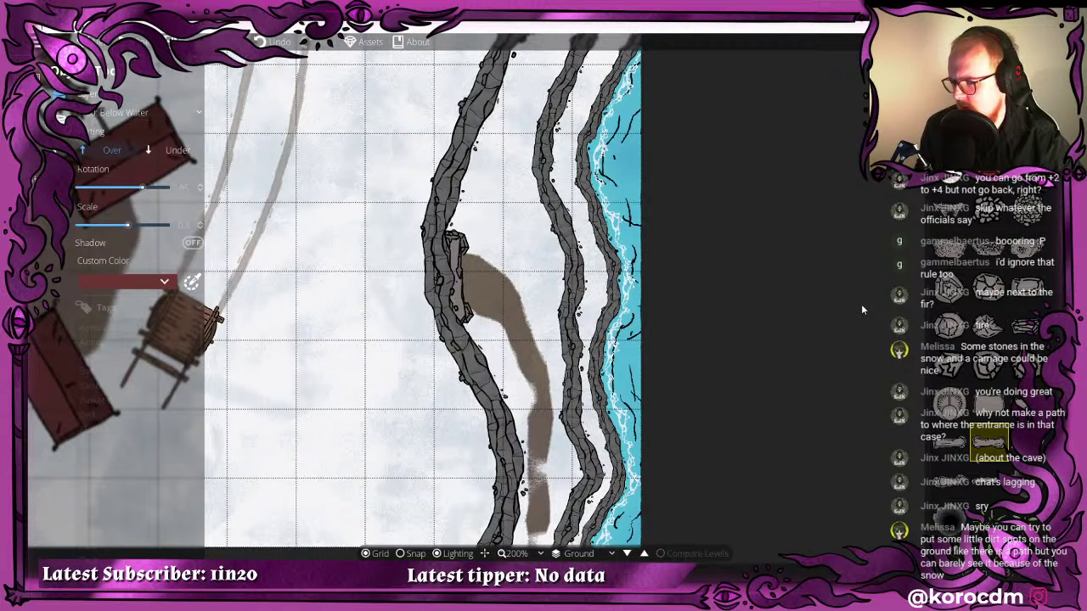
{"action": "scroll", "coordinate": [484, 221], "scroll_direction": "up", "scroll_amount": 3}
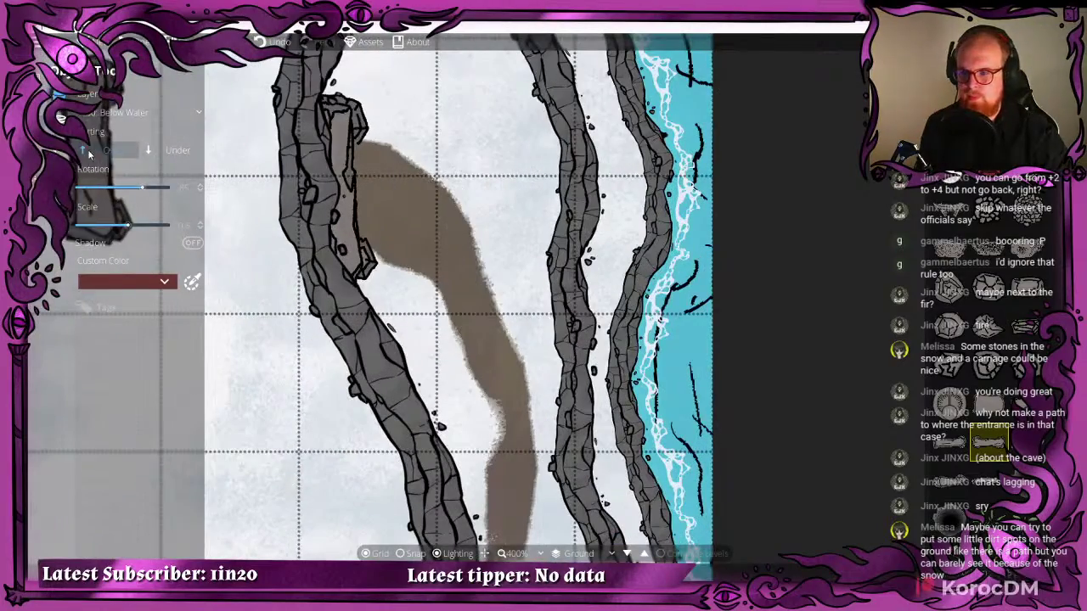
{"action": "left_click_drag", "start_coordinate": [498, 199], "coordinate": [482, 159]}
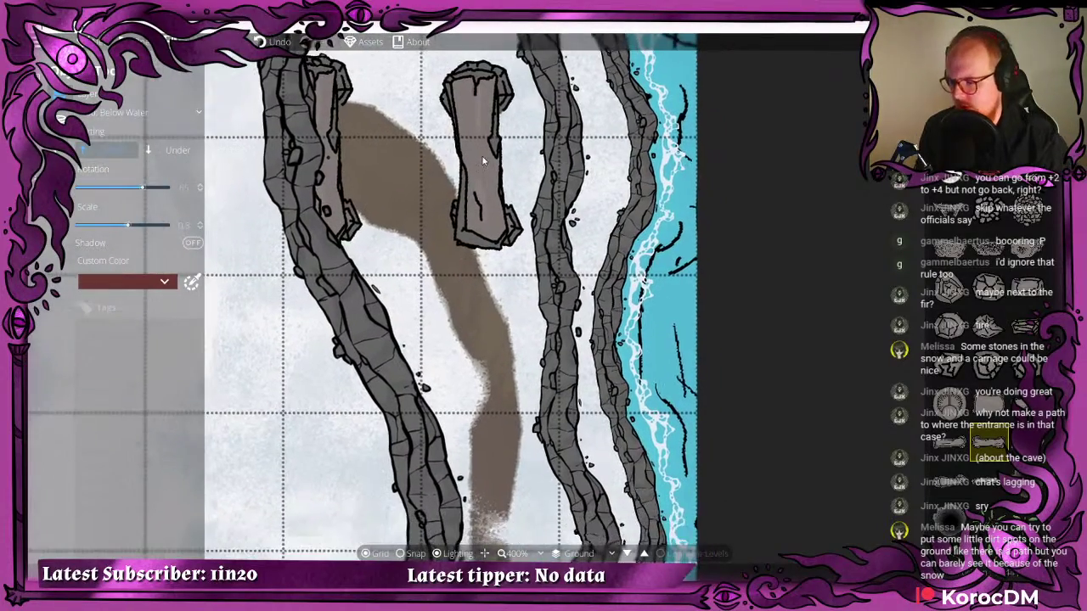
{"action": "left_click_drag", "start_coordinate": [334, 148], "coordinate": [534, 218]}
{"action": "scroll", "coordinate": [534, 218], "scroll_direction": "down", "scroll_amount": 6}
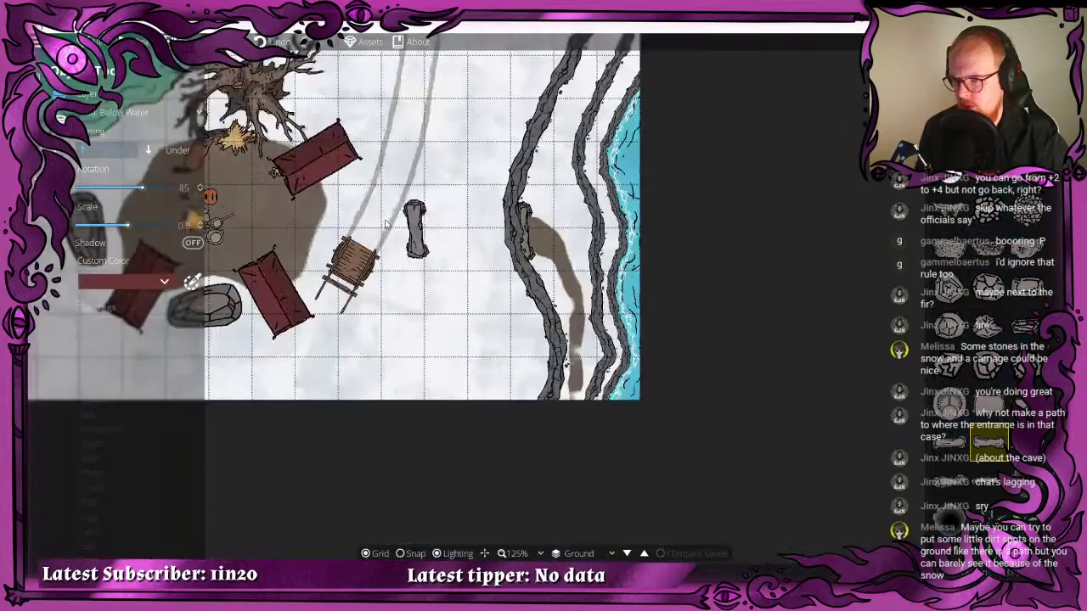
{"action": "scroll", "coordinate": [534, 218], "scroll_direction": "up", "scroll_amount": 1}
{"action": "left_click_drag", "start_coordinate": [561, 264], "coordinate": [424, 266]}
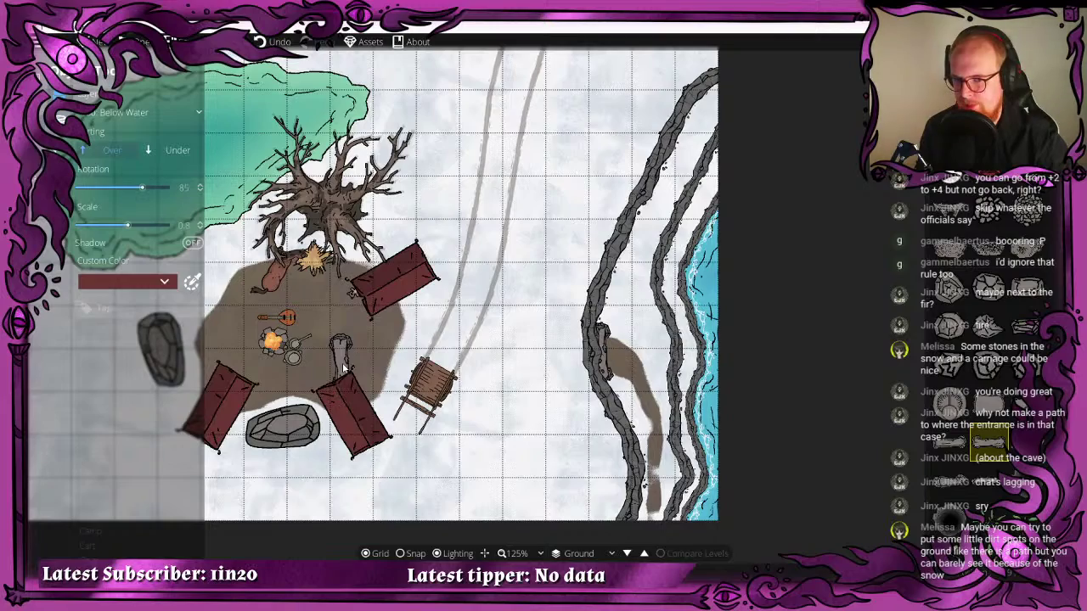
{"action": "left_click_drag", "start_coordinate": [327, 359], "coordinate": [260, 304]}
{"action": "left_click_drag", "start_coordinate": [477, 299], "coordinate": [438, 271]}
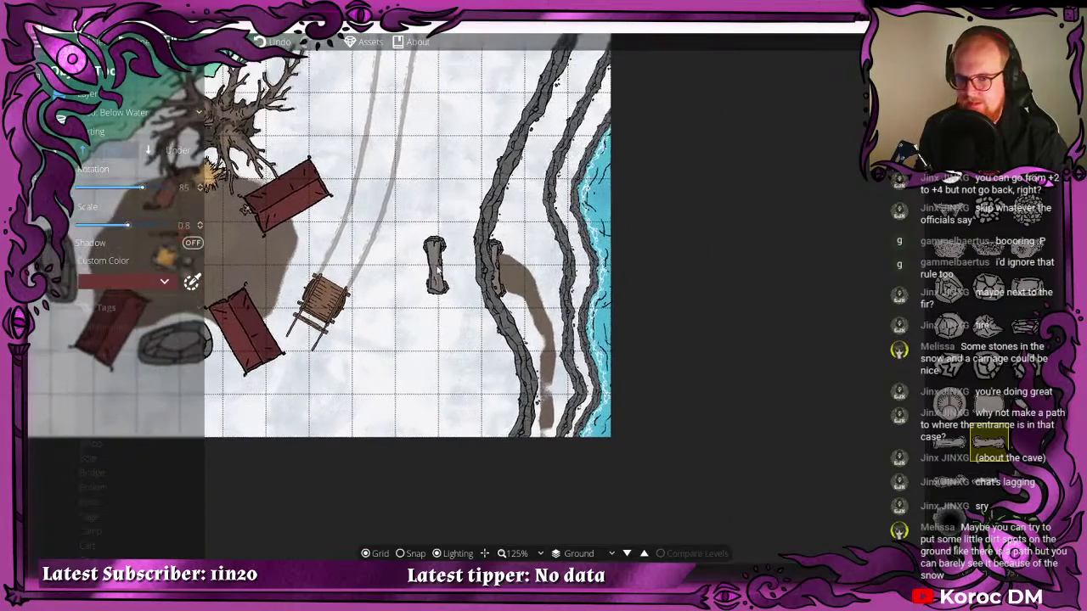
{"action": "left_click_drag", "start_coordinate": [634, 211], "coordinate": [581, 187]}
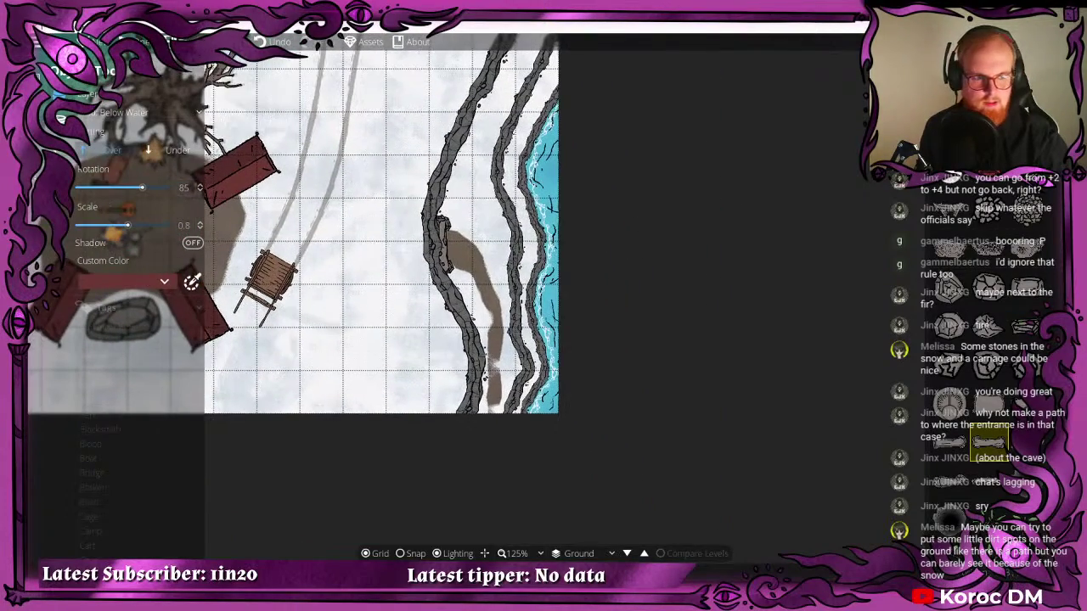
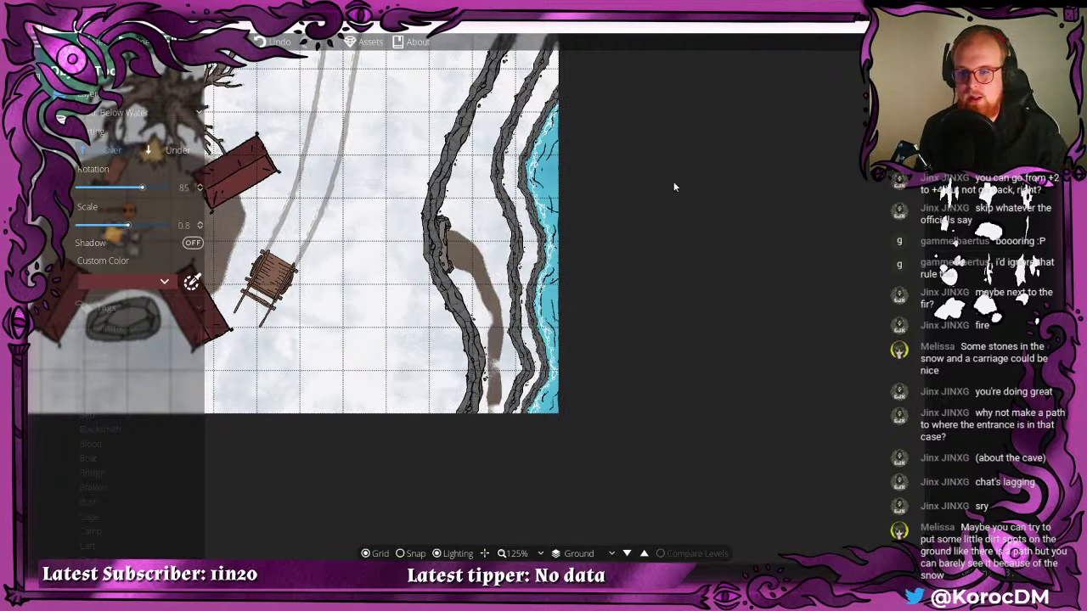
{"action": "left_click_drag", "start_coordinate": [498, 162], "coordinate": [631, 194]}
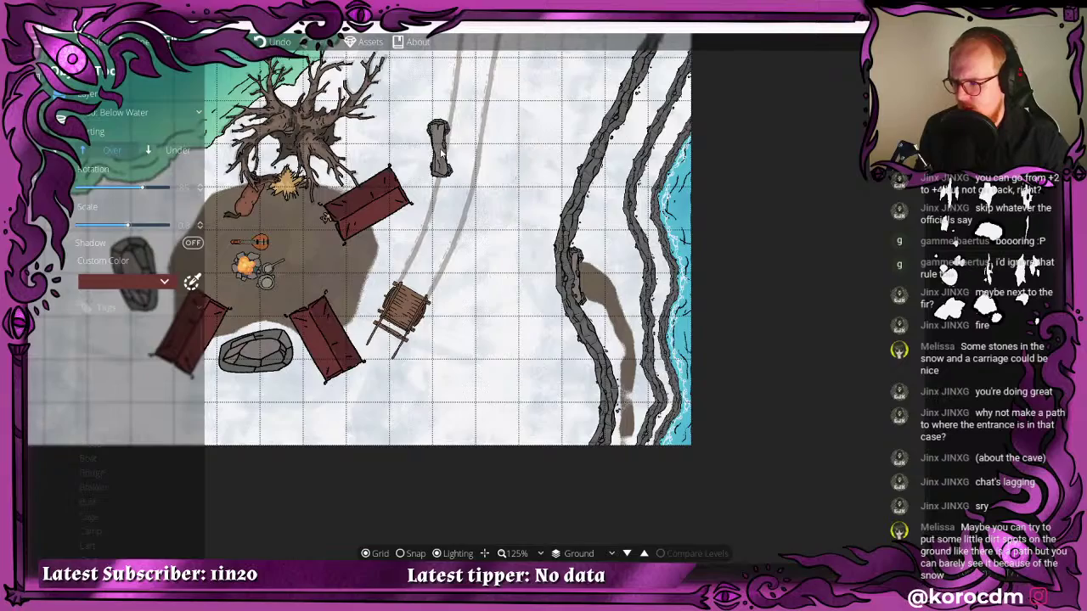
{"action": "left_click_drag", "start_coordinate": [441, 153], "coordinate": [383, 199]}
{"action": "left_click_drag", "start_coordinate": [490, 194], "coordinate": [487, 89]}
{"action": "left_click_drag", "start_coordinate": [610, 169], "coordinate": [571, 156]}
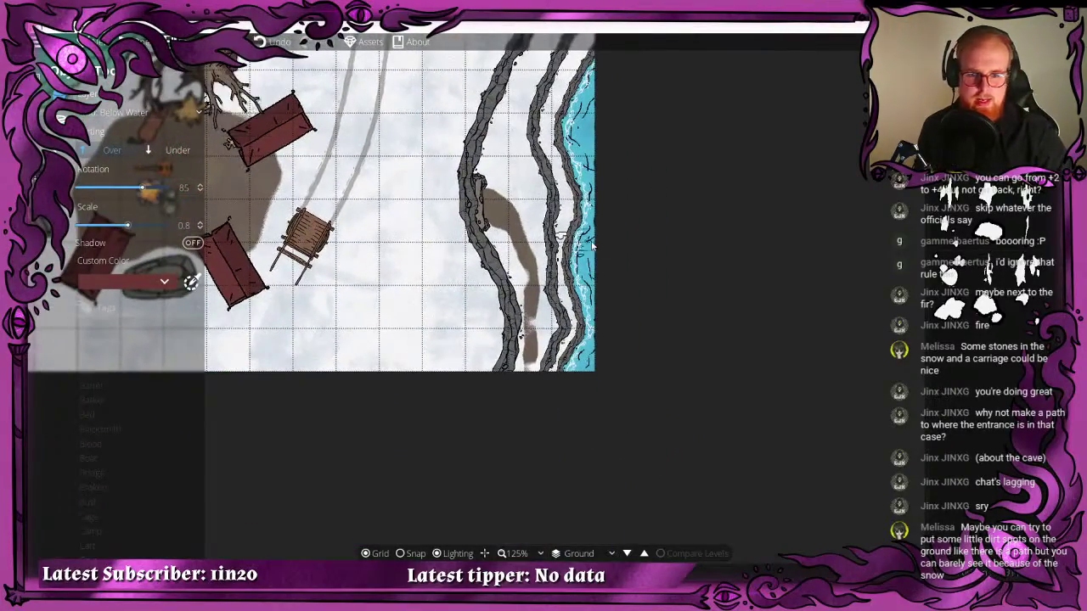
- Set the object sorting to Under and place a rotated, scaled-down snow patch on the dirt path beside the slab
{"action": "scroll", "coordinate": [540, 235], "scroll_direction": "up", "scroll_amount": 4}
{"action": "scroll", "coordinate": [453, 212], "scroll_direction": "down", "scroll_amount": 5}
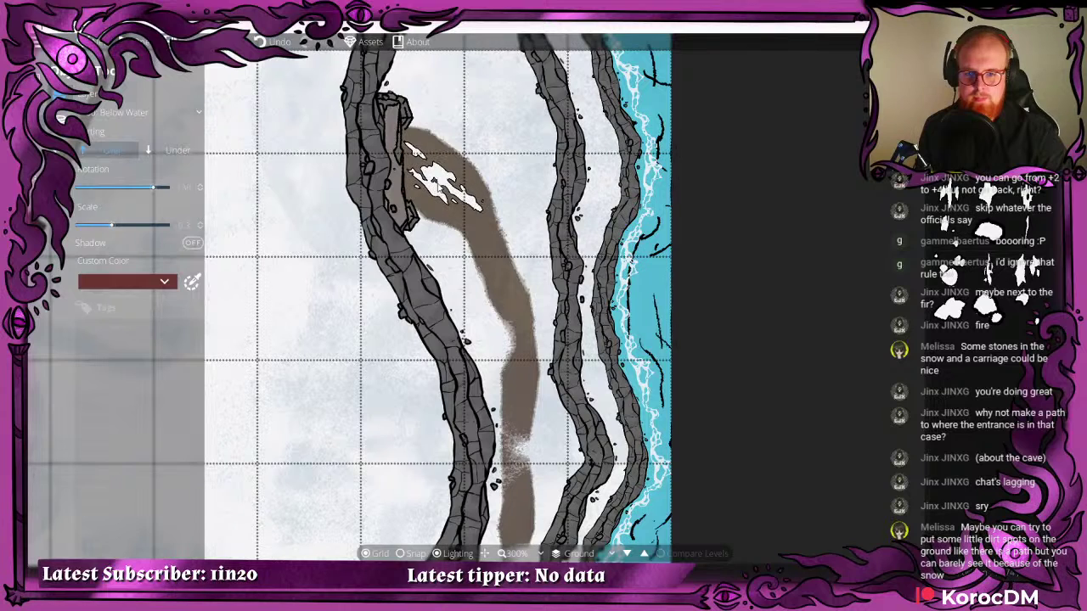
{"action": "left_click", "coordinate": [166, 150]}
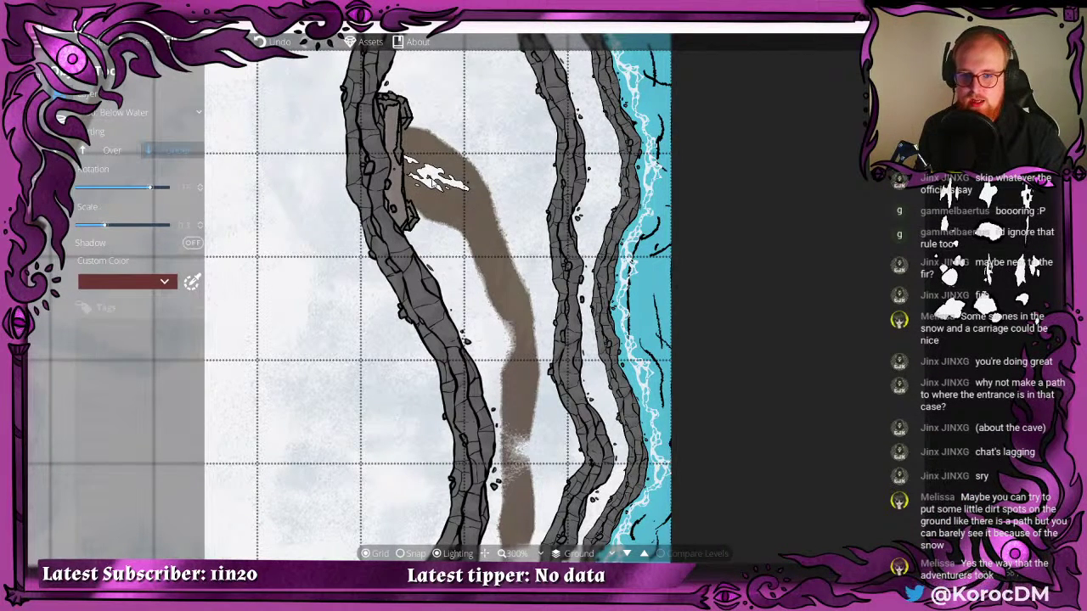
{"action": "left_click", "coordinate": [438, 177]}
- Place two more rotated snow patches along the path's bend southeast of the slab, following its direction
{"action": "scroll", "coordinate": [494, 245], "scroll_direction": "up", "scroll_amount": 2}
{"action": "scroll", "coordinate": [494, 244], "scroll_direction": "down", "scroll_amount": 13}
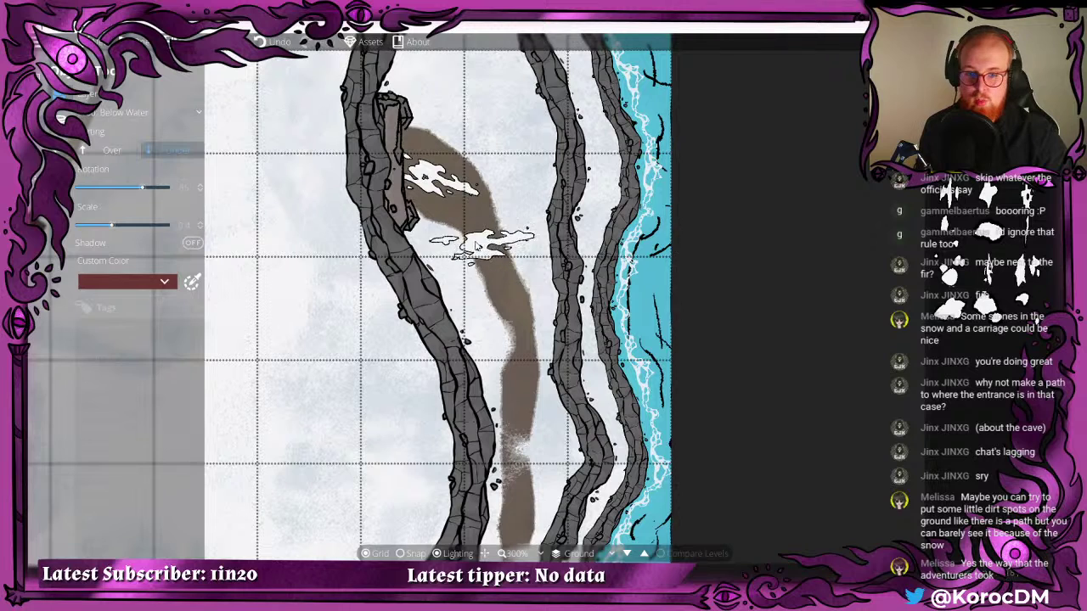
{"action": "scroll", "coordinate": [493, 241], "scroll_direction": "up", "scroll_amount": 2}
{"action": "scroll", "coordinate": [493, 242], "scroll_direction": "up", "scroll_amount": 2}
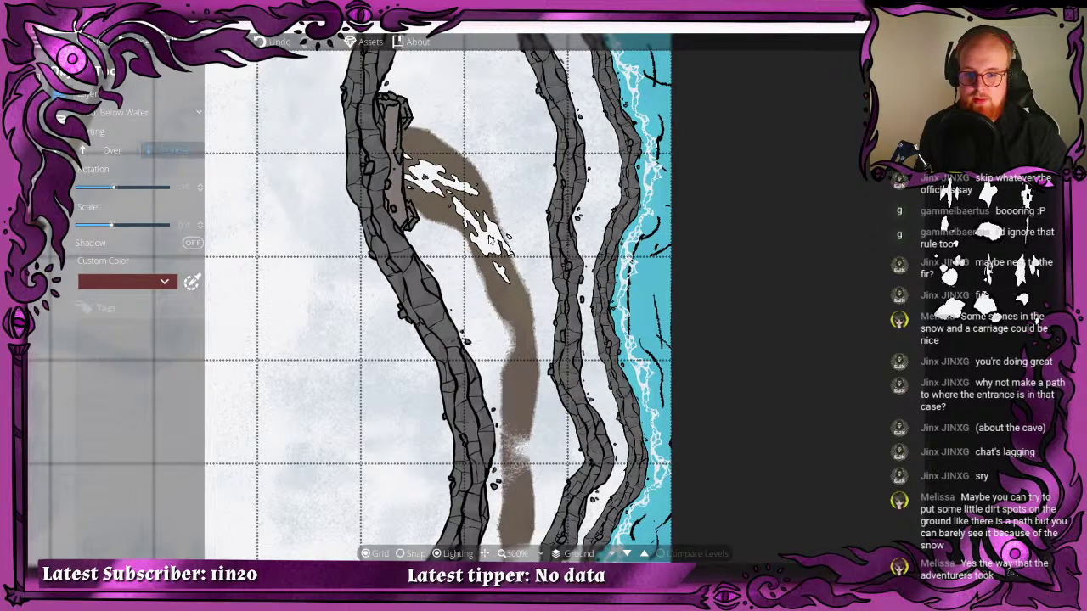
{"action": "left_click", "coordinate": [492, 241]}
{"action": "left_click_drag", "start_coordinate": [540, 280], "coordinate": [533, 184]}
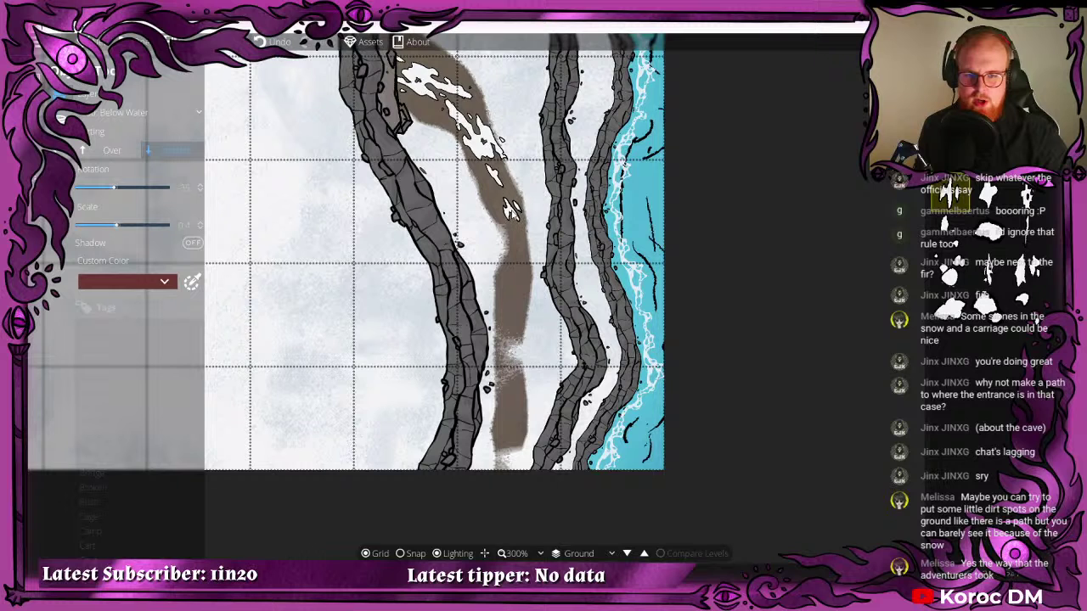
- Place two other snow variants, the first rotated to follow the path, along the middle of the dirt path
{"action": "left_click", "coordinate": [988, 270]}
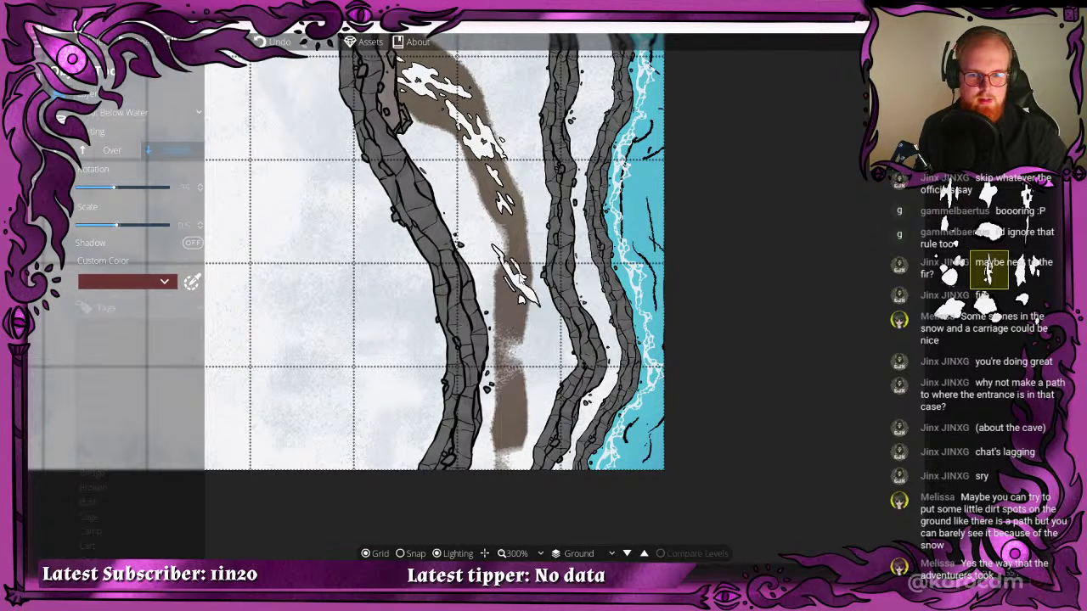
{"action": "scroll", "coordinate": [525, 267], "scroll_direction": "up", "scroll_amount": 9}
{"action": "scroll", "coordinate": [522, 270], "scroll_direction": "up", "scroll_amount": 2}
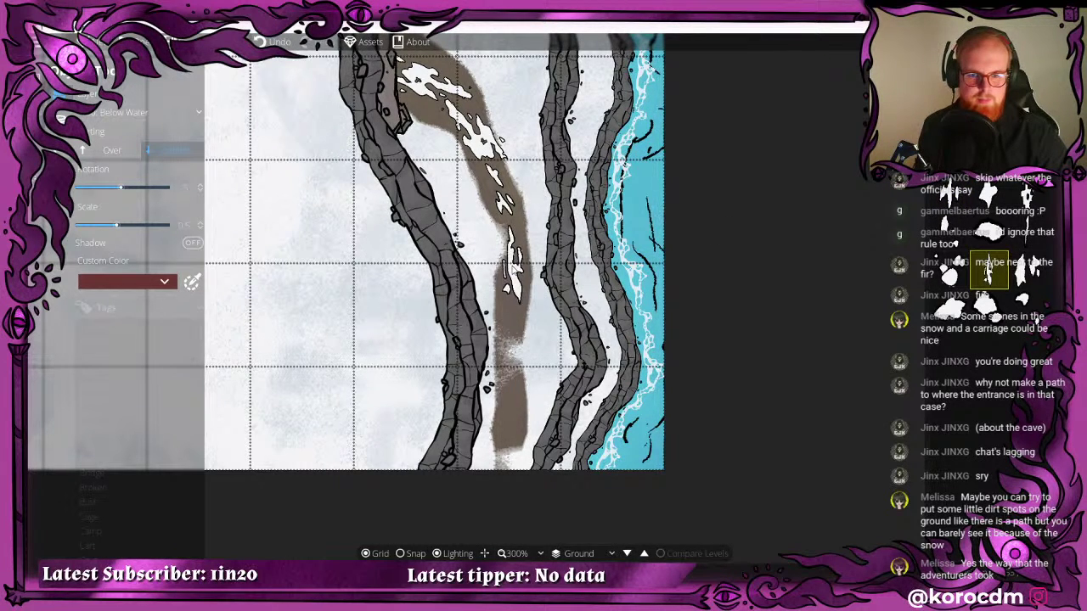
{"action": "left_click", "coordinate": [1027, 270]}
{"action": "scroll", "coordinate": [514, 321], "scroll_direction": "down", "scroll_amount": 2}
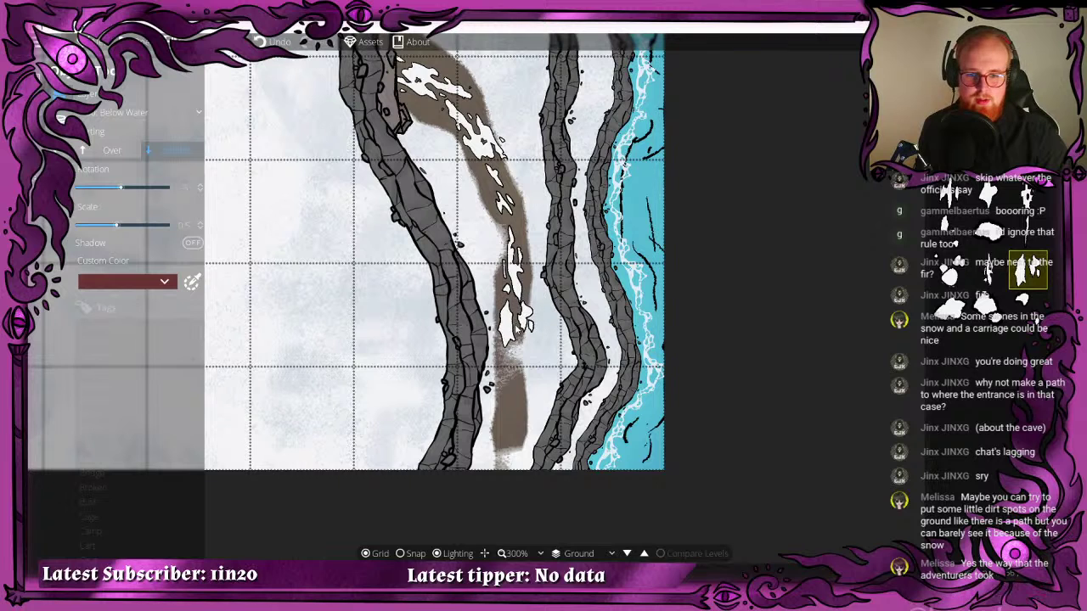
{"action": "scroll", "coordinate": [515, 322], "scroll_direction": "up", "scroll_amount": 1}
{"action": "scroll", "coordinate": [512, 322], "scroll_direction": "down", "scroll_amount": 3}
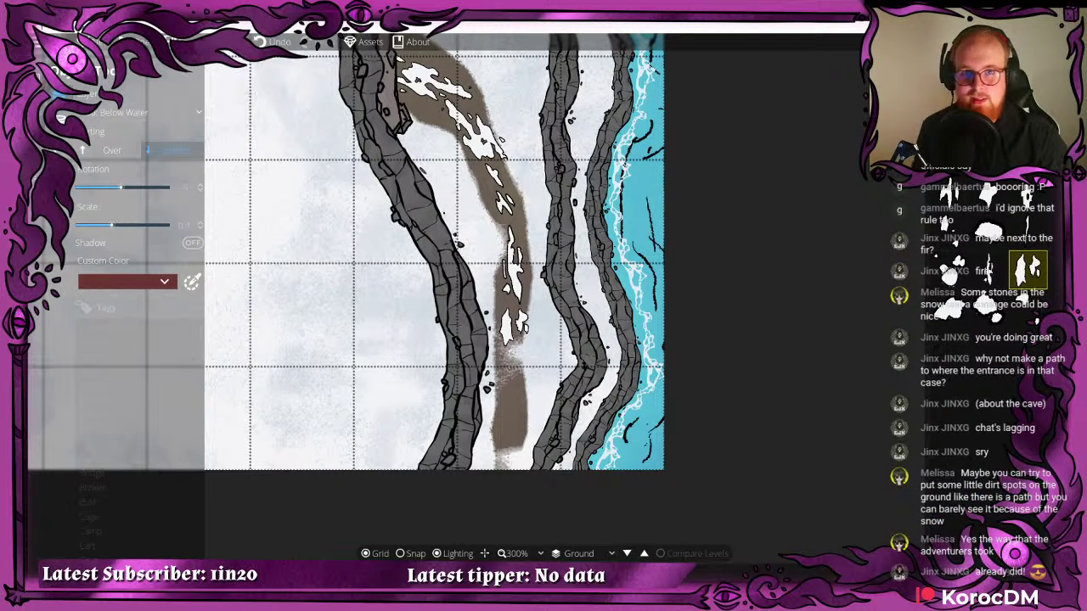
- Place another snow variant, scaled up slightly, over the snowy gap in the southern part of the dirt path
{"action": "left_click", "coordinate": [1027, 194]}
{"action": "left_click_drag", "start_coordinate": [514, 365], "coordinate": [537, 304]}
{"action": "scroll", "coordinate": [540, 310], "scroll_direction": "up", "scroll_amount": 3}
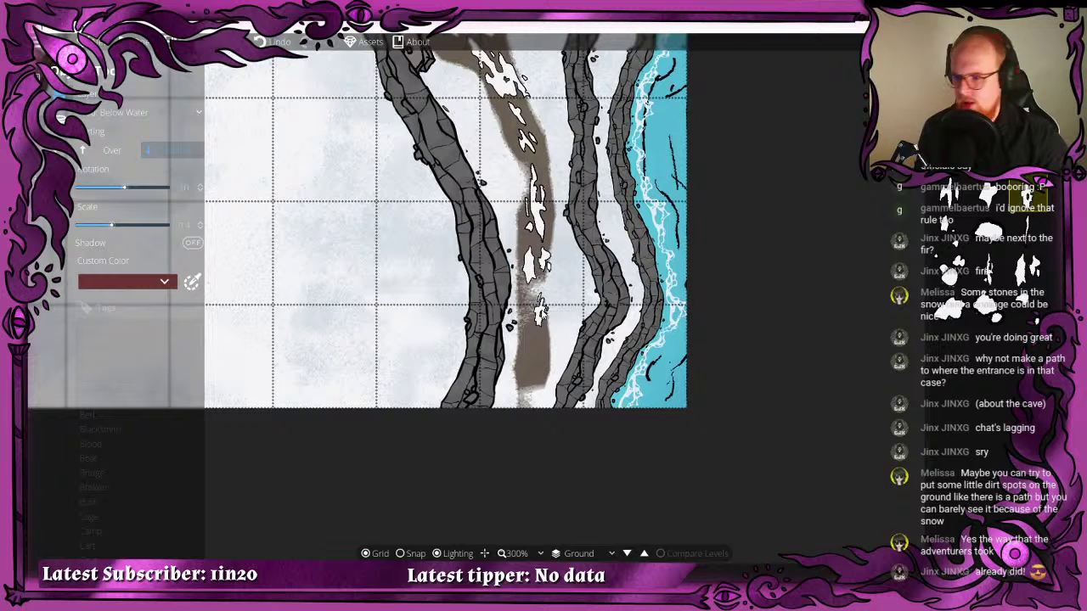
{"action": "scroll", "coordinate": [529, 314], "scroll_direction": "up", "scroll_amount": 1}
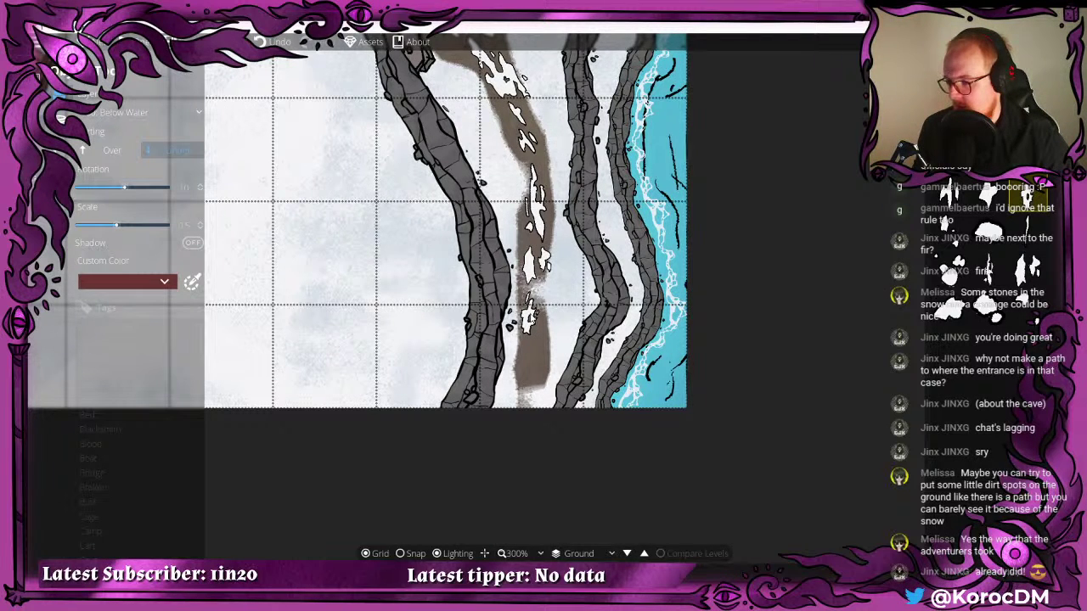
{"action": "left_click_drag", "start_coordinate": [529, 318], "coordinate": [517, 287]}
{"action": "left_click", "coordinate": [534, 289]}
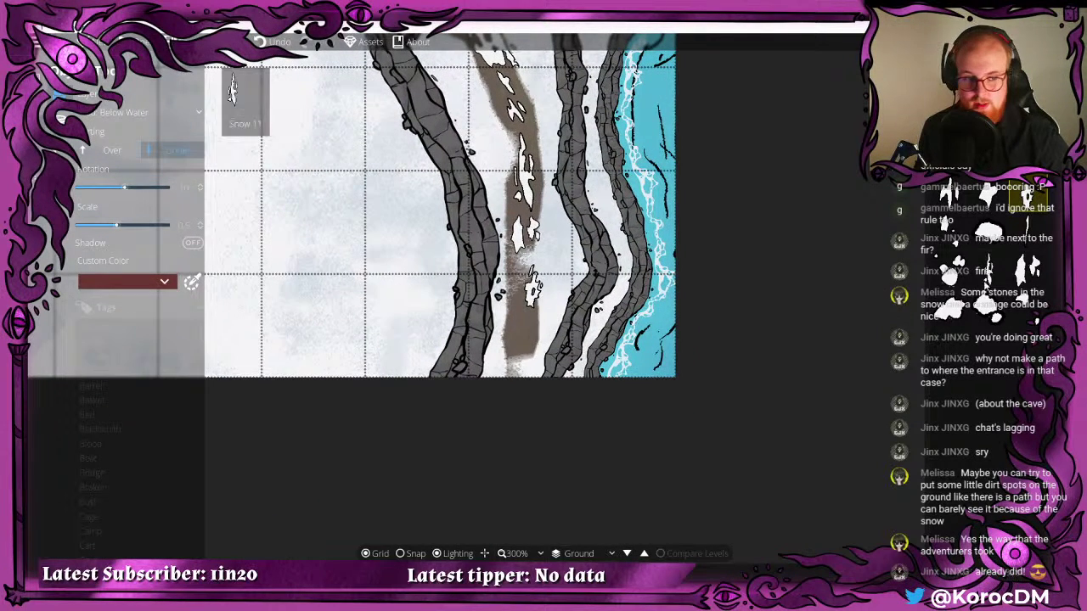
- Place a scaled-down snow patch where the dirt path reaches the map's southern edge, and leave the object tool
{"action": "key", "text": "Left"}
{"action": "left_click", "coordinate": [949, 195]}
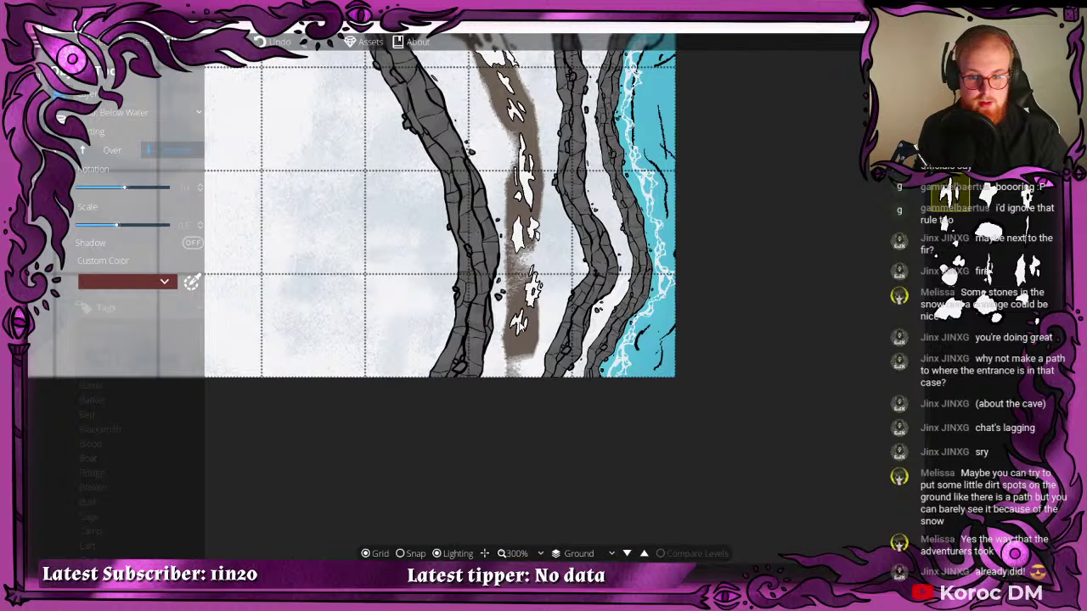
{"action": "scroll", "coordinate": [518, 361], "scroll_direction": "down", "scroll_amount": 4}
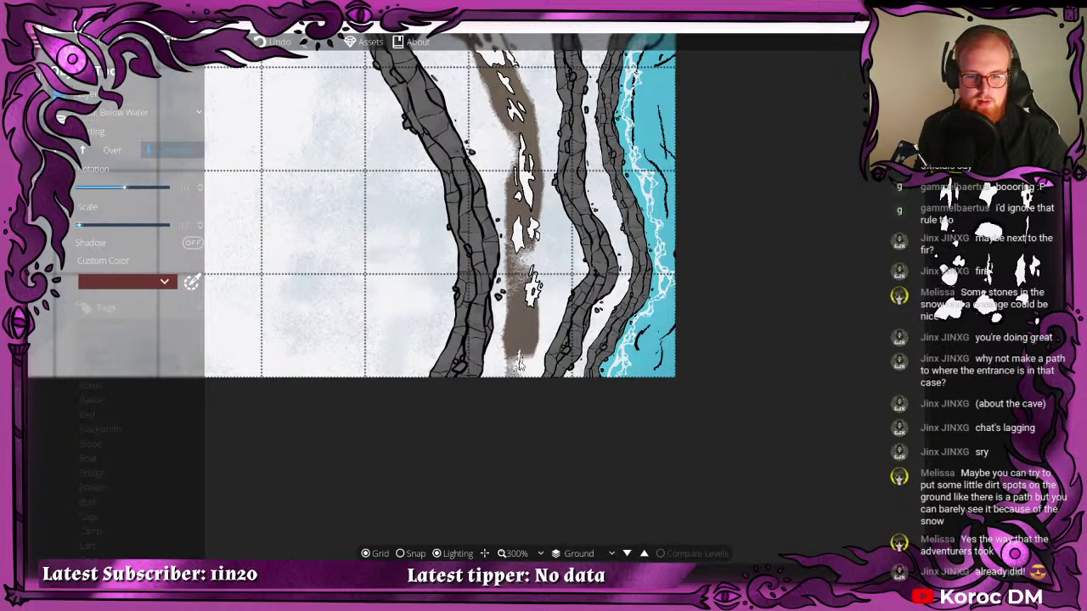
{"action": "scroll", "coordinate": [517, 361], "scroll_direction": "up", "scroll_amount": 2}
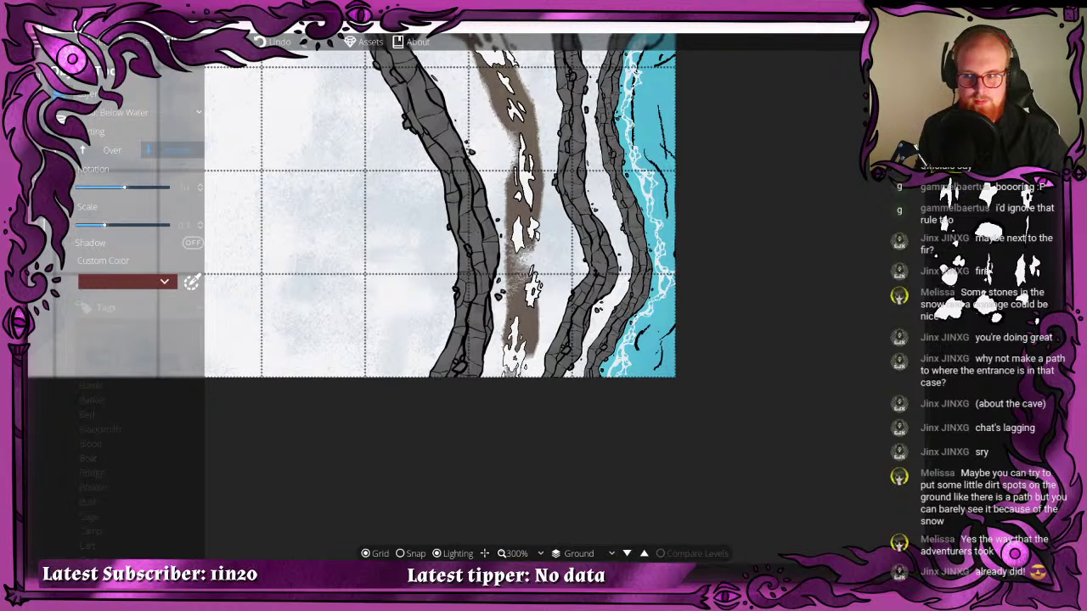
{"action": "left_click_drag", "start_coordinate": [533, 295], "coordinate": [589, 530]}
{"action": "right_click", "coordinate": [524, 298]}
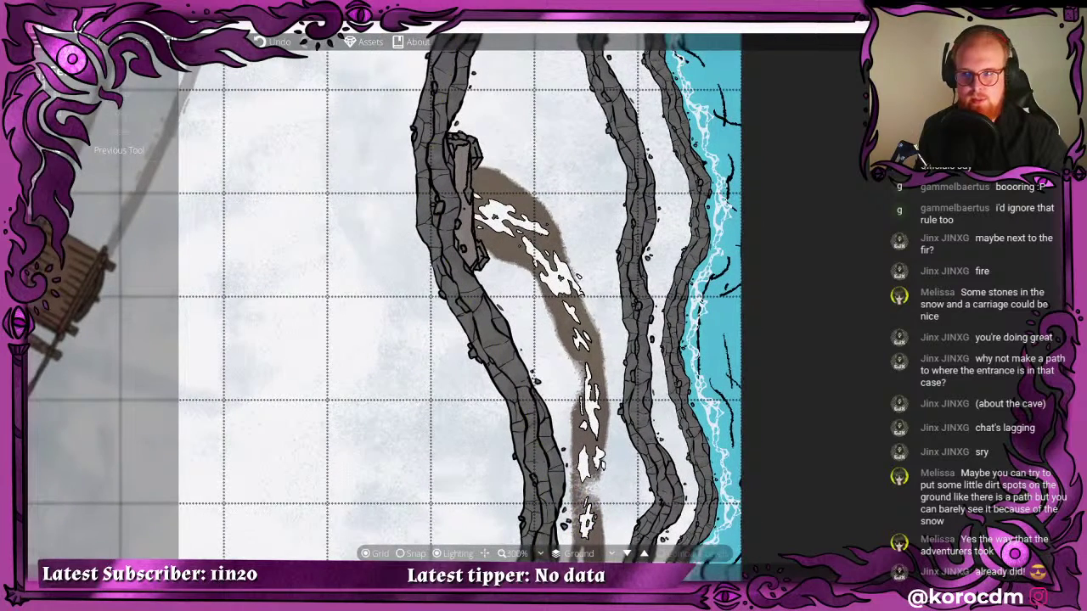
- Paint Terrain Snow along both sides of the cliff path to narrow and fade its dirt
{"action": "mouse_move", "coordinate": [89, 101]}
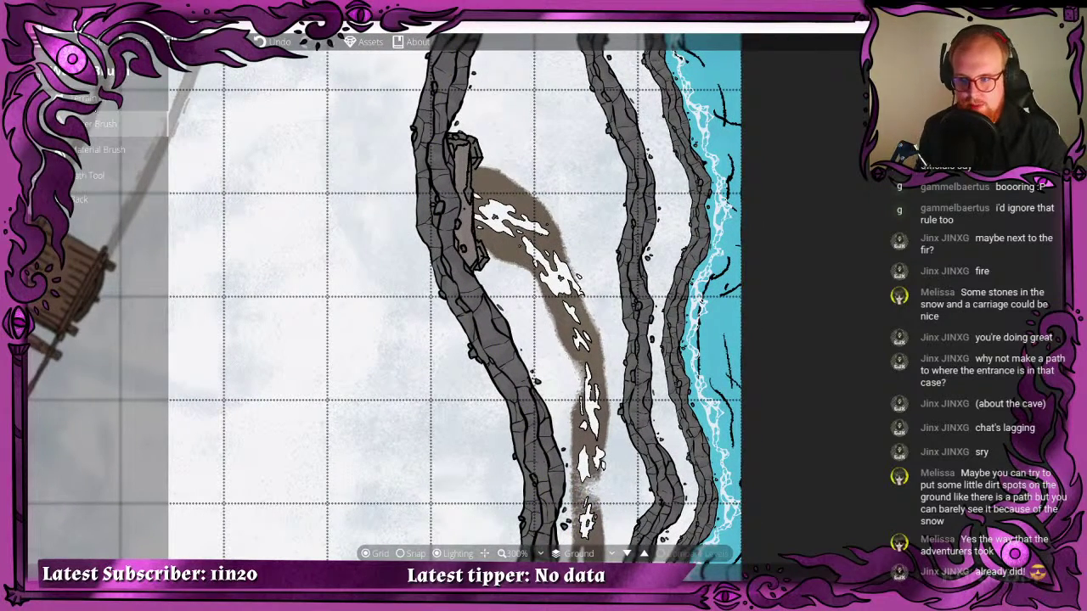
{"action": "left_click", "coordinate": [93, 124]}
{"action": "left_click", "coordinate": [96, 344]}
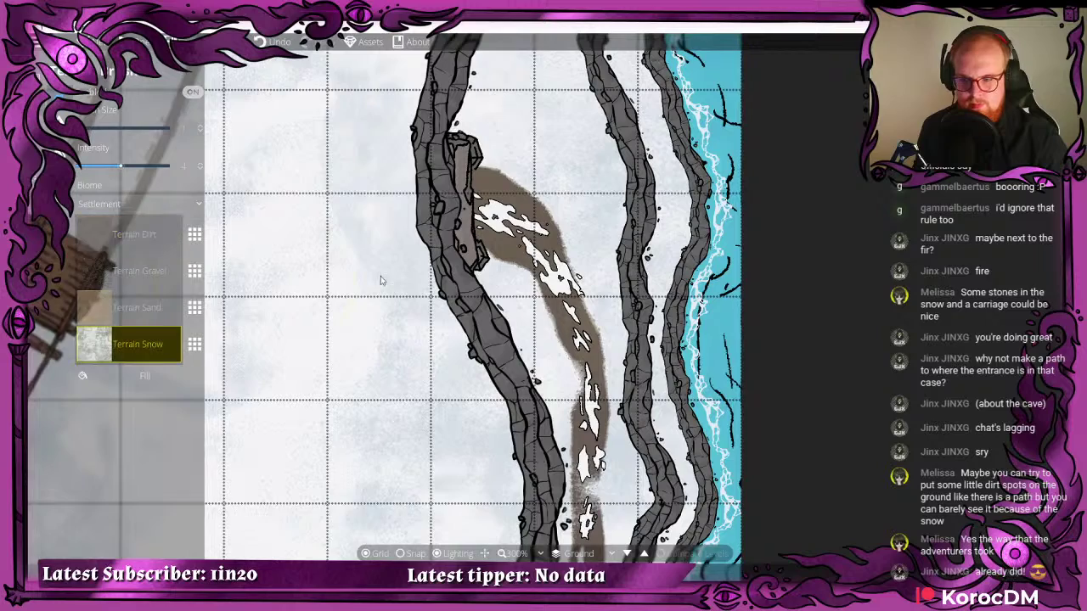
{"action": "mouse_move", "coordinate": [548, 183]}
{"action": "left_mouse_down"}
{"action": "mouse_move", "coordinate": [571, 200]}
{"action": "mouse_move", "coordinate": [558, 323]}
{"action": "mouse_move", "coordinate": [594, 429]}
{"action": "left_mouse_up"}
{"action": "left_click_drag", "start_coordinate": [616, 266], "coordinate": [572, 101]}
{"action": "left_click_drag", "start_coordinate": [573, 361], "coordinate": [571, 301]}
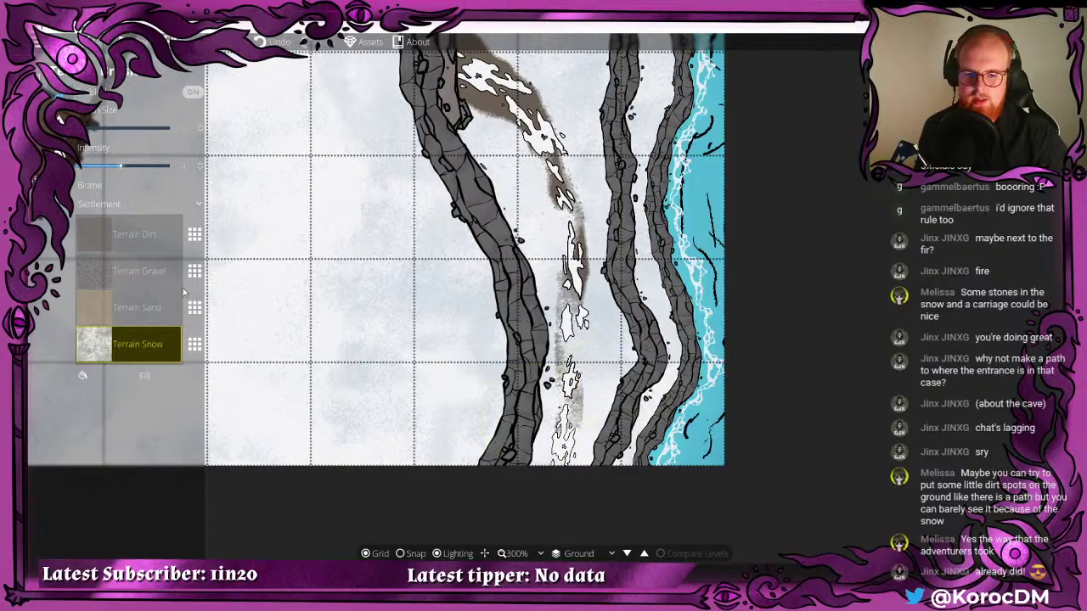
- Restore patches of Terrain Dirt along the southern half of the cliff path down to the map edge
{"action": "left_click", "coordinate": [101, 241]}
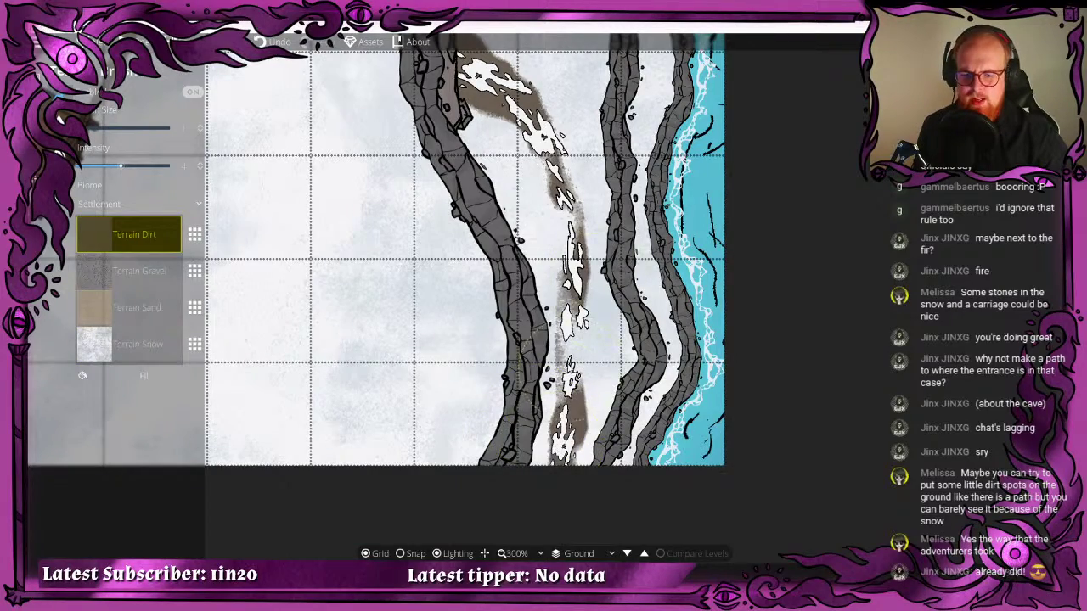
{"action": "left_click", "coordinate": [567, 367]}
{"action": "left_click", "coordinate": [574, 263]}
{"action": "mouse_move", "coordinate": [420, 160]}
{"action": "left_mouse_down"}
{"action": "mouse_move", "coordinate": [491, 303]}
{"action": "mouse_move", "coordinate": [618, 367]}
{"action": "left_mouse_up"}
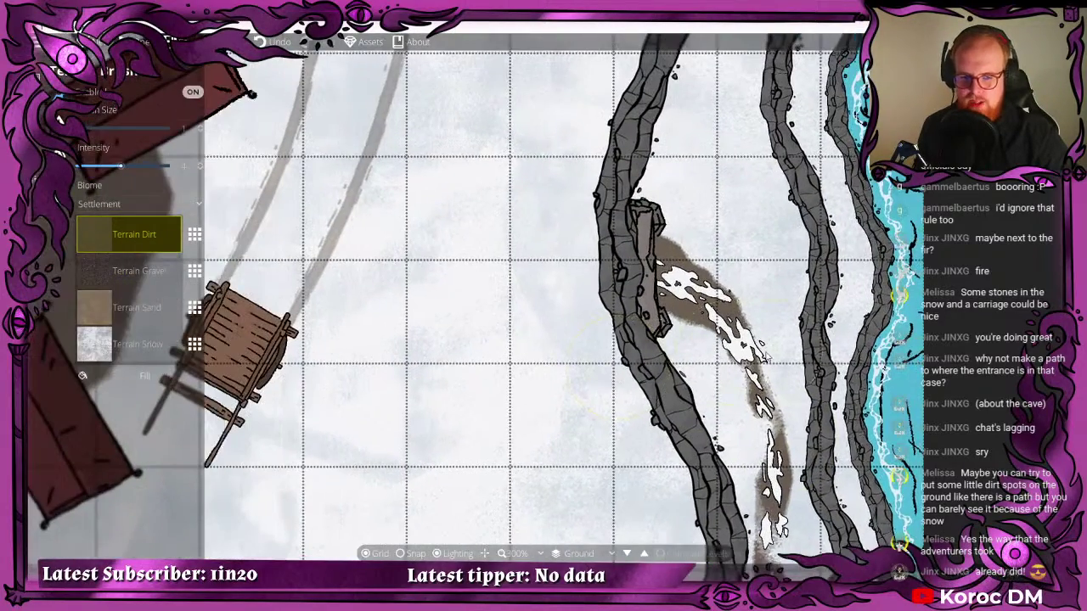
{"action": "scroll", "coordinate": [766, 358], "scroll_direction": "up", "scroll_amount": 2}
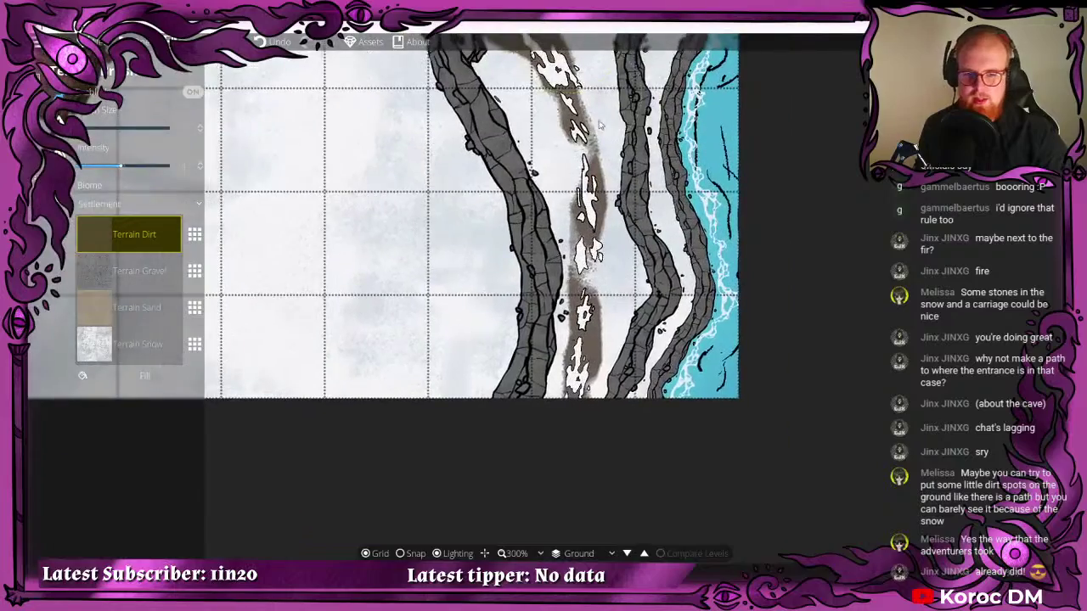
{"action": "scroll", "coordinate": [456, 204], "scroll_direction": "down", "scroll_amount": 2}
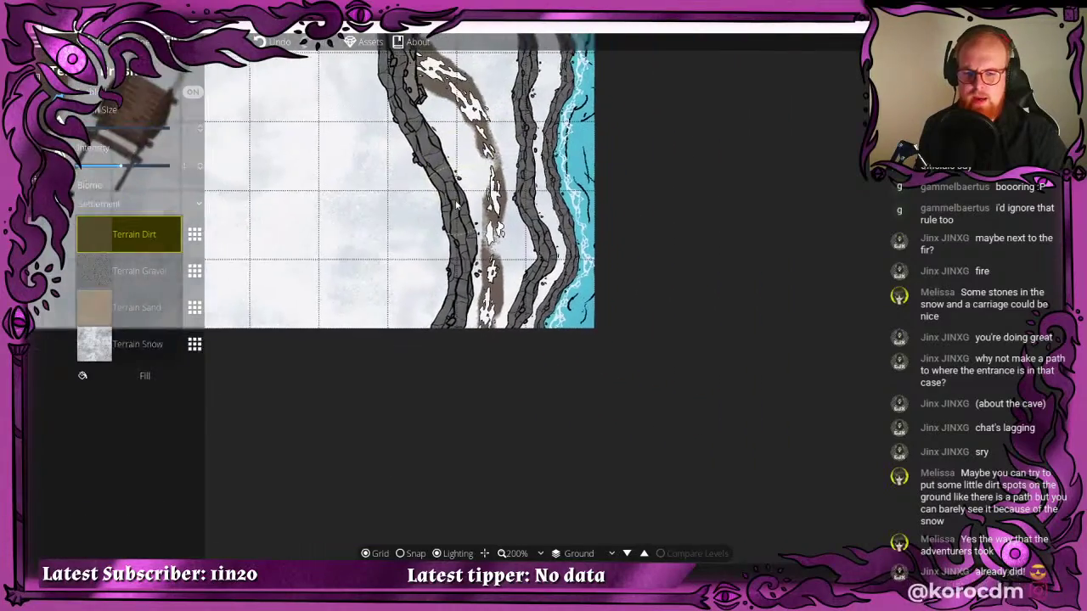
{"action": "scroll", "coordinate": [394, 262], "scroll_direction": "up", "scroll_amount": 4}
- Blend the southern stretch of the cliff path into its surroundings with Terrain Snow
{"action": "left_click", "coordinate": [105, 348]}
{"action": "mouse_move", "coordinate": [526, 347]}
{"action": "left_mouse_down"}
{"action": "mouse_move", "coordinate": [534, 294]}
{"action": "mouse_move", "coordinate": [510, 329]}
{"action": "left_mouse_up"}
{"action": "scroll", "coordinate": [548, 147], "scroll_direction": "down", "scroll_amount": 2}
{"action": "scroll", "coordinate": [550, 152], "scroll_direction": "down", "scroll_amount": 4}
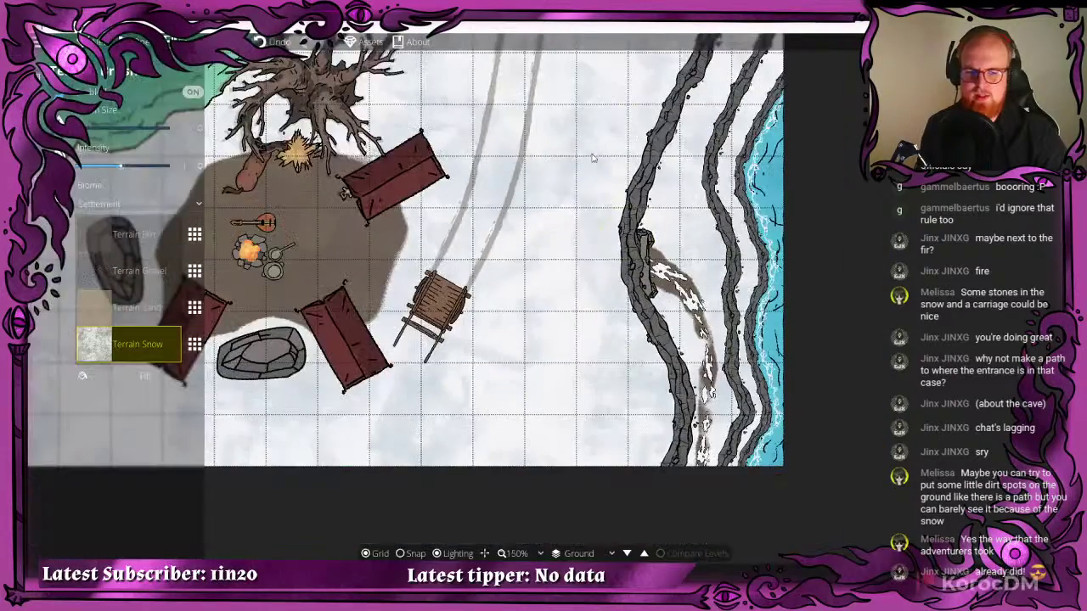
{"action": "left_click_drag", "start_coordinate": [592, 158], "coordinate": [560, 202]}
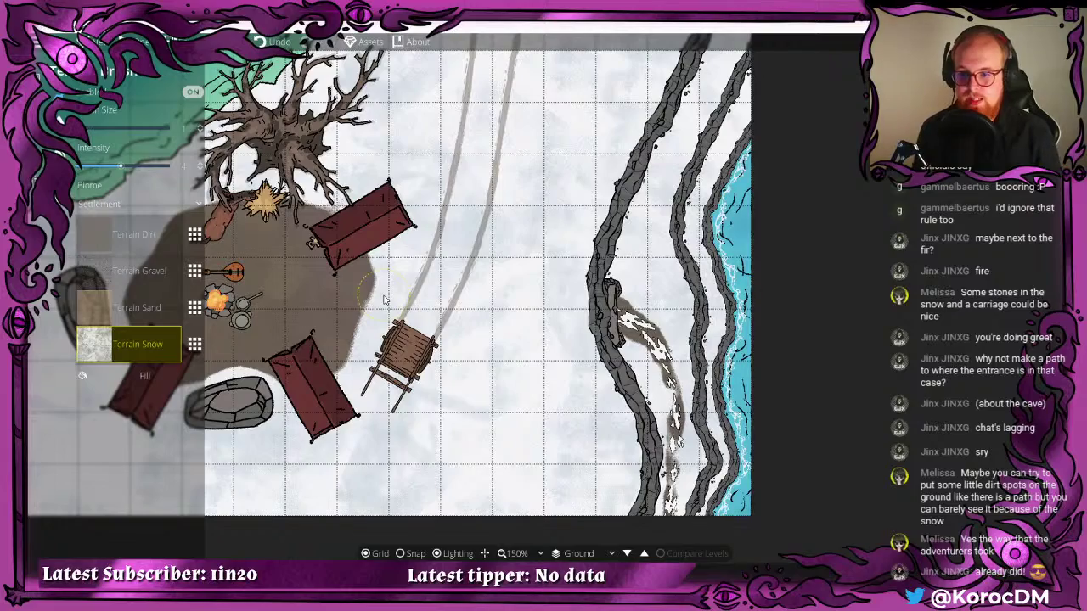
- Paint a winding Terrain Dirt road from the map's northern edge past the cart's east side to the southern edge
{"action": "left_click_drag", "start_coordinate": [460, 210], "coordinate": [631, 210]}
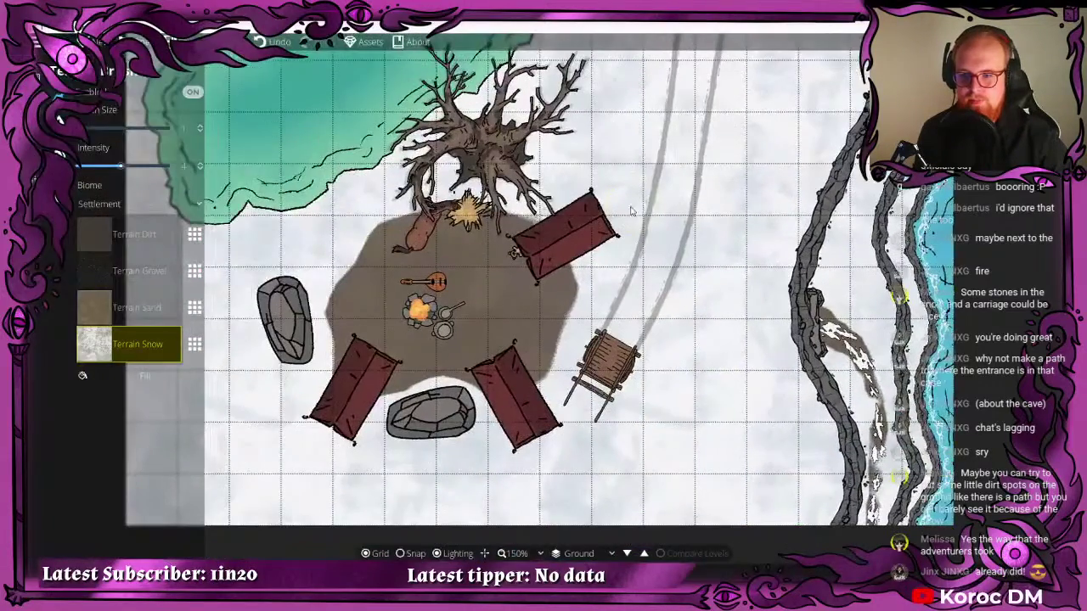
{"action": "left_click", "coordinate": [87, 243]}
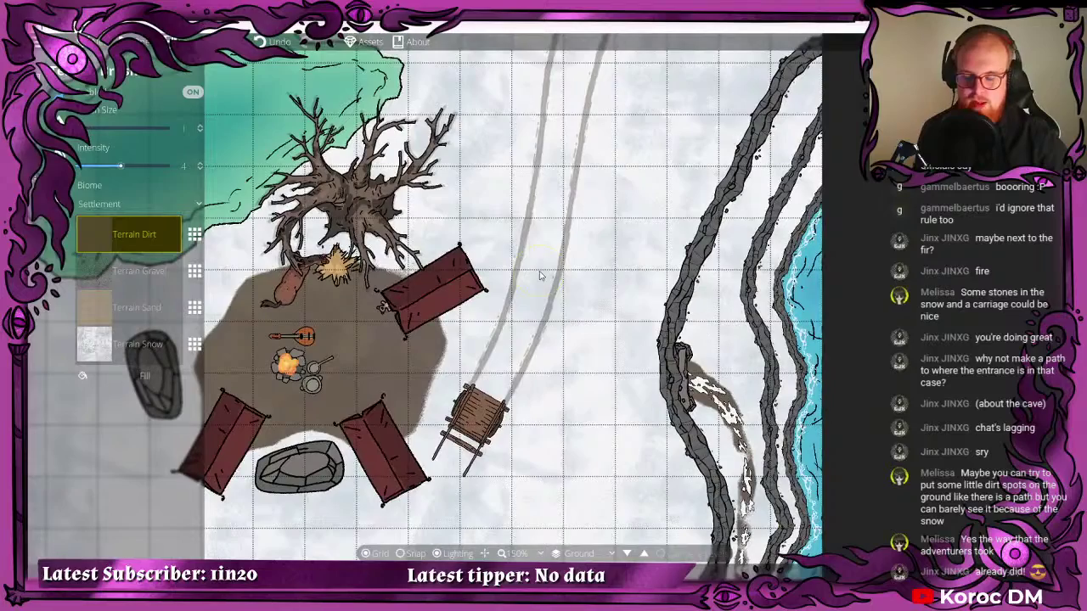
{"action": "left_click_drag", "start_coordinate": [520, 224], "coordinate": [602, 194]}
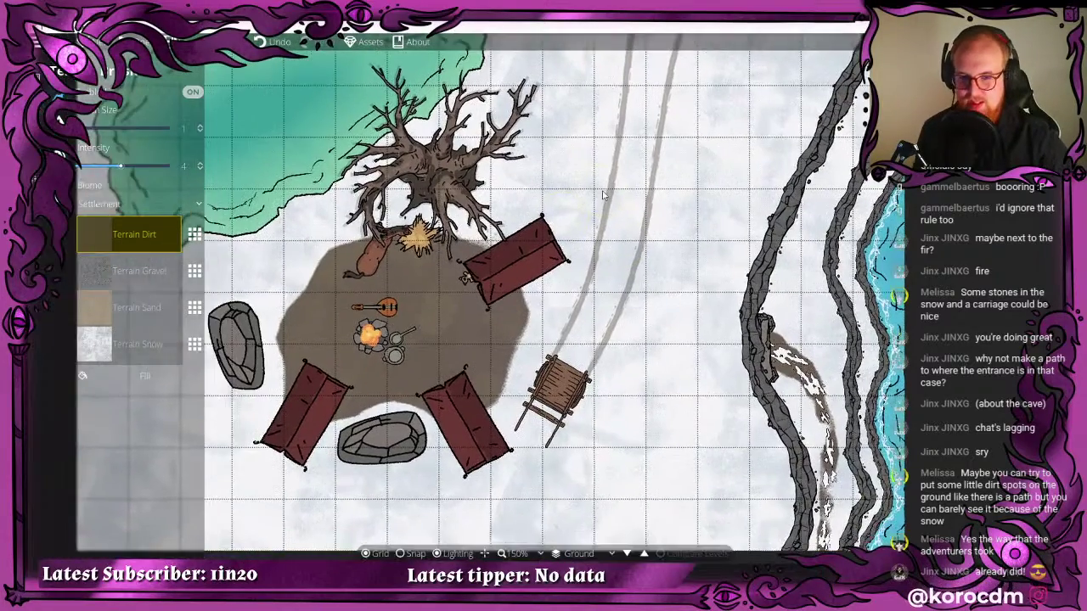
{"action": "scroll", "coordinate": [602, 195], "scroll_direction": "down", "scroll_amount": 2}
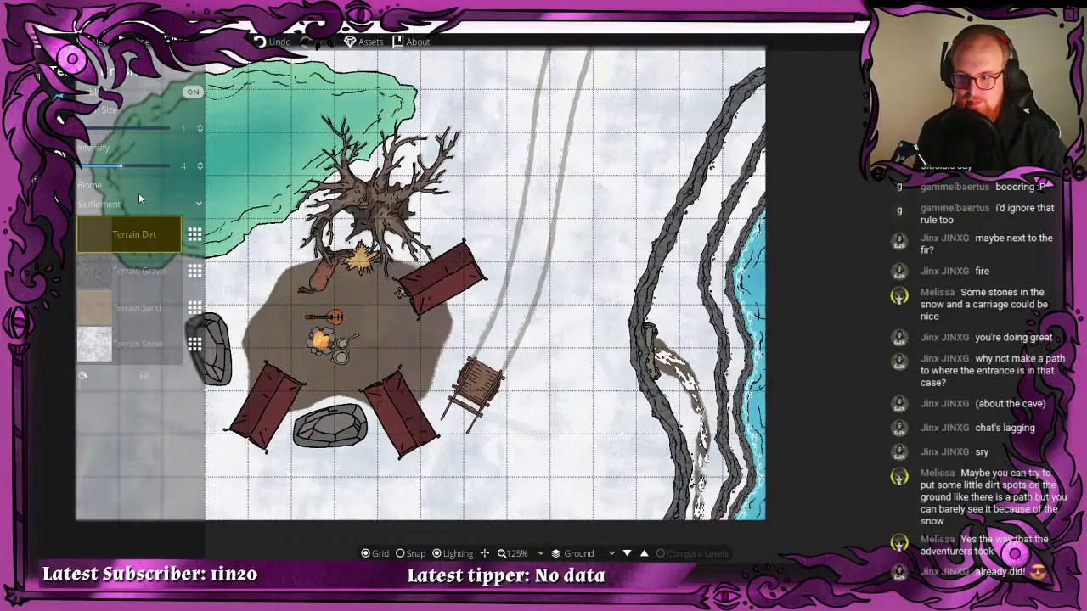
{"action": "left_click_drag", "start_coordinate": [627, 34], "coordinate": [613, 63]}
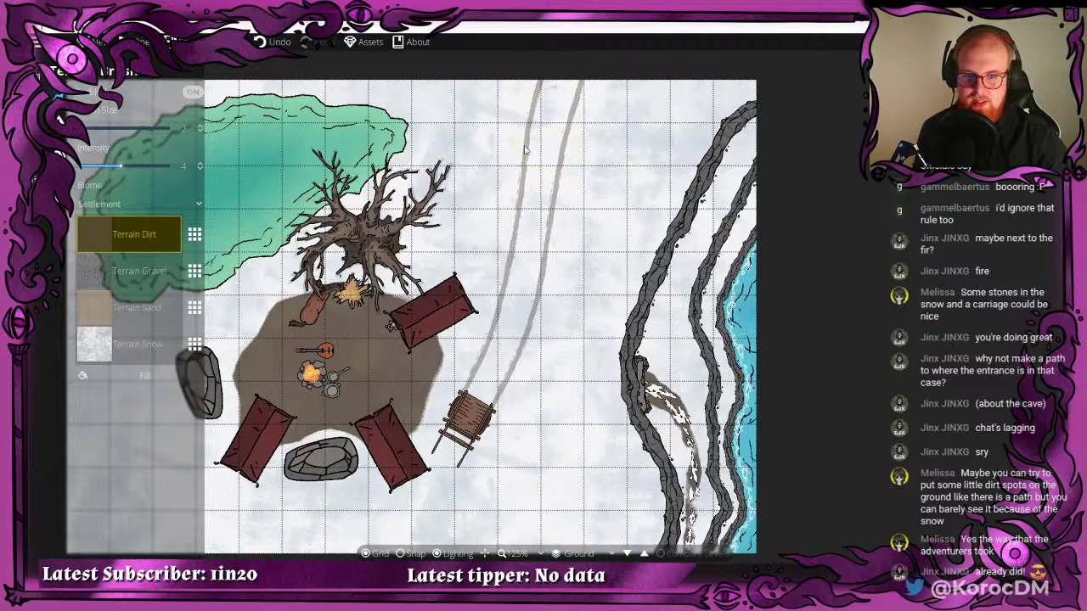
{"action": "left_click_drag", "start_coordinate": [562, 85], "coordinate": [565, 104]}
{"action": "mouse_move", "coordinate": [552, 168]}
{"action": "left_mouse_down"}
{"action": "mouse_move", "coordinate": [500, 205]}
{"action": "mouse_move", "coordinate": [509, 319]}
{"action": "mouse_move", "coordinate": [559, 205]}
{"action": "mouse_move", "coordinate": [501, 413]}
{"action": "mouse_move", "coordinate": [603, 157]}
{"action": "left_mouse_up"}
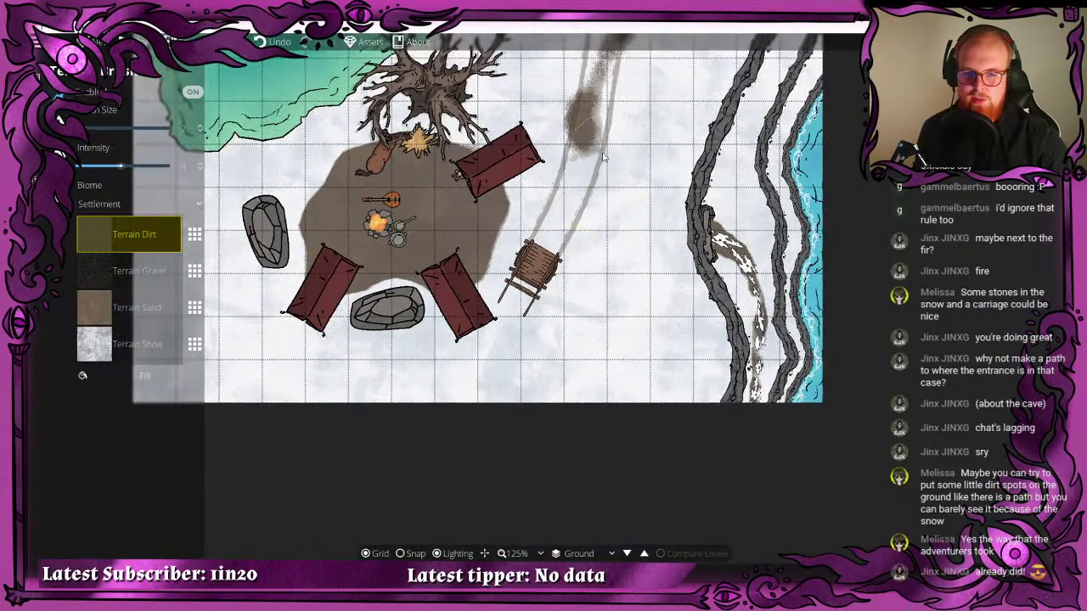
{"action": "left_click_drag", "start_coordinate": [588, 194], "coordinate": [597, 180]}
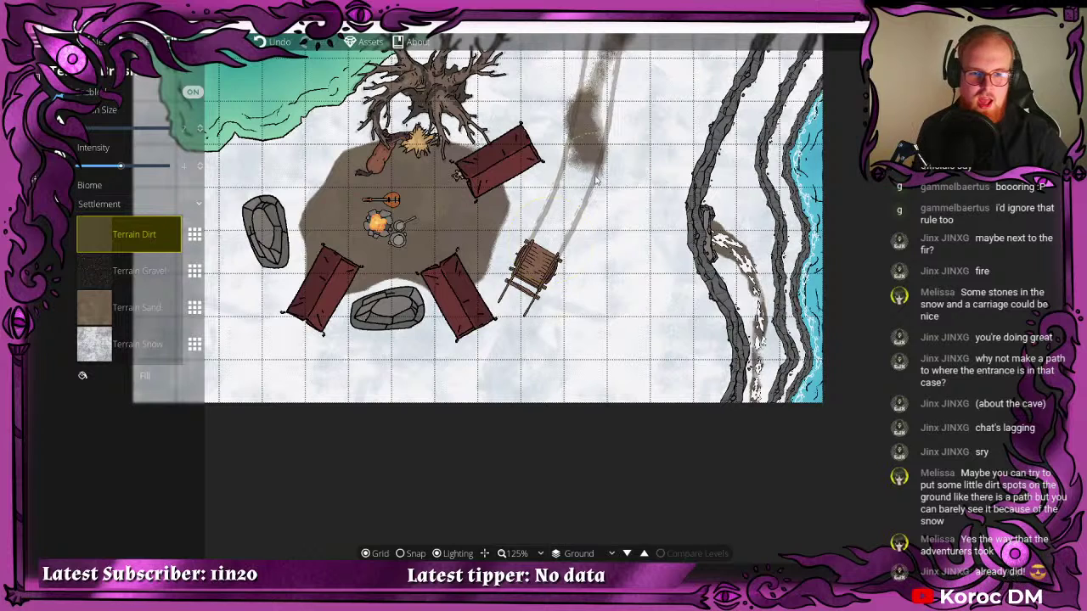
{"action": "mouse_move", "coordinate": [594, 226]}
{"action": "left_mouse_down"}
{"action": "mouse_move", "coordinate": [569, 276]}
{"action": "mouse_move", "coordinate": [608, 156]}
{"action": "mouse_move", "coordinate": [577, 268]}
{"action": "mouse_move", "coordinate": [592, 170]}
{"action": "mouse_move", "coordinate": [570, 322]}
{"action": "mouse_move", "coordinate": [583, 183]}
{"action": "mouse_move", "coordinate": [557, 341]}
{"action": "mouse_move", "coordinate": [567, 274]}
{"action": "left_mouse_up"}
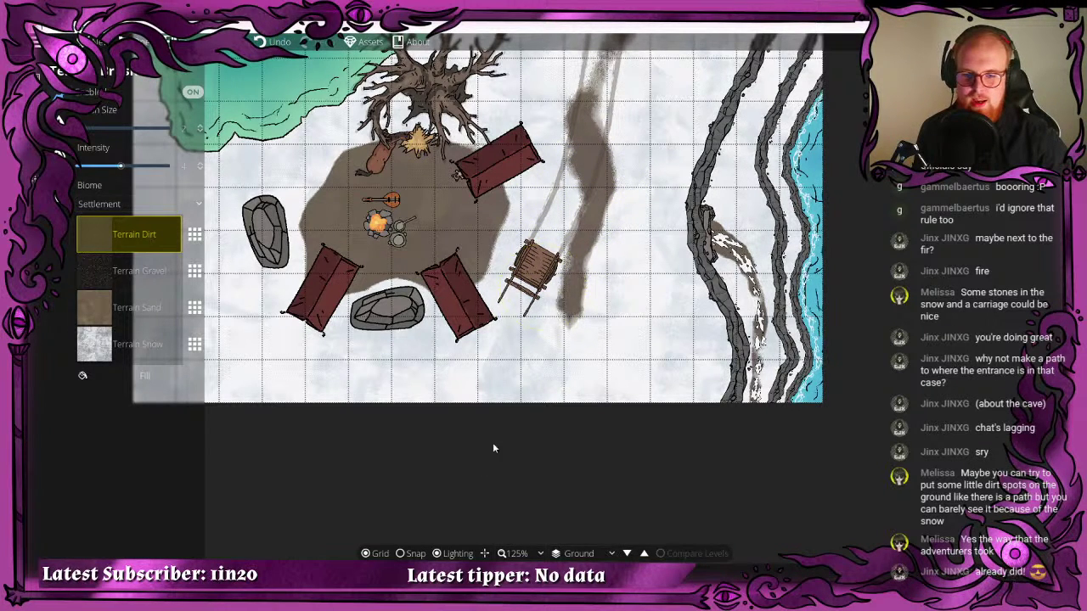
{"action": "mouse_move", "coordinate": [530, 362]}
{"action": "left_mouse_down"}
{"action": "mouse_move", "coordinate": [466, 410]}
{"action": "mouse_move", "coordinate": [439, 449]}
{"action": "left_mouse_up"}
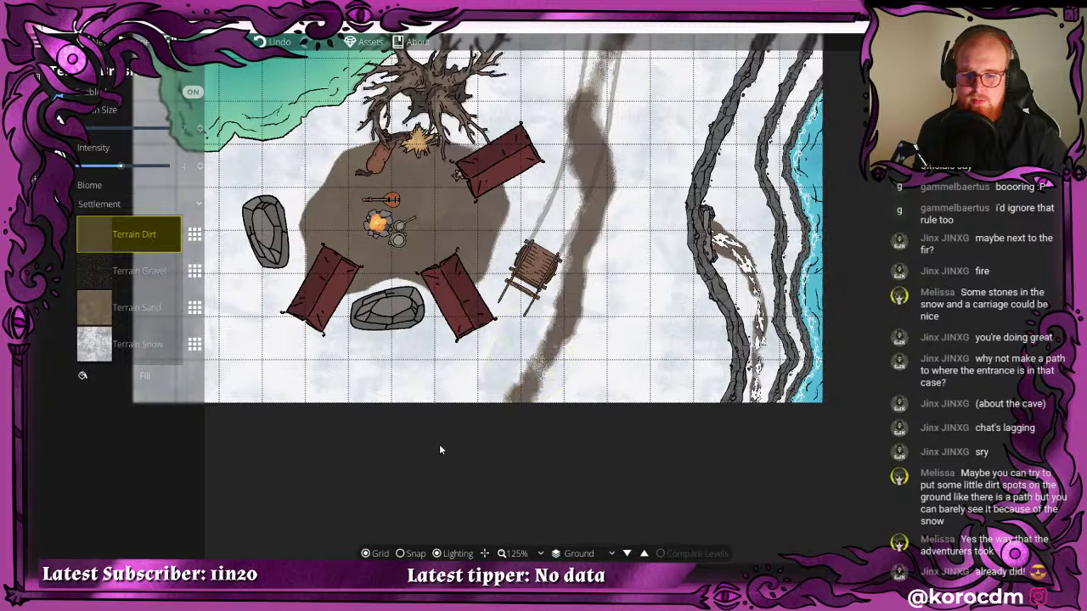
{"action": "mouse_move", "coordinate": [536, 330]}
{"action": "left_mouse_down"}
{"action": "mouse_move", "coordinate": [512, 405]}
{"action": "mouse_move", "coordinate": [505, 373]}
{"action": "mouse_move", "coordinate": [551, 384]}
{"action": "mouse_move", "coordinate": [479, 440]}
{"action": "mouse_move", "coordinate": [661, 284]}
{"action": "mouse_move", "coordinate": [595, 272]}
{"action": "mouse_move", "coordinate": [578, 163]}
{"action": "mouse_move", "coordinate": [632, 119]}
{"action": "mouse_move", "coordinate": [616, 289]}
{"action": "mouse_move", "coordinate": [645, 349]}
{"action": "left_mouse_up"}
- Brush Terrain Snow over the new road to thin out and break up its dirt
{"action": "left_click", "coordinate": [89, 347]}
{"action": "left_click_drag", "start_coordinate": [680, 260], "coordinate": [696, 323]}
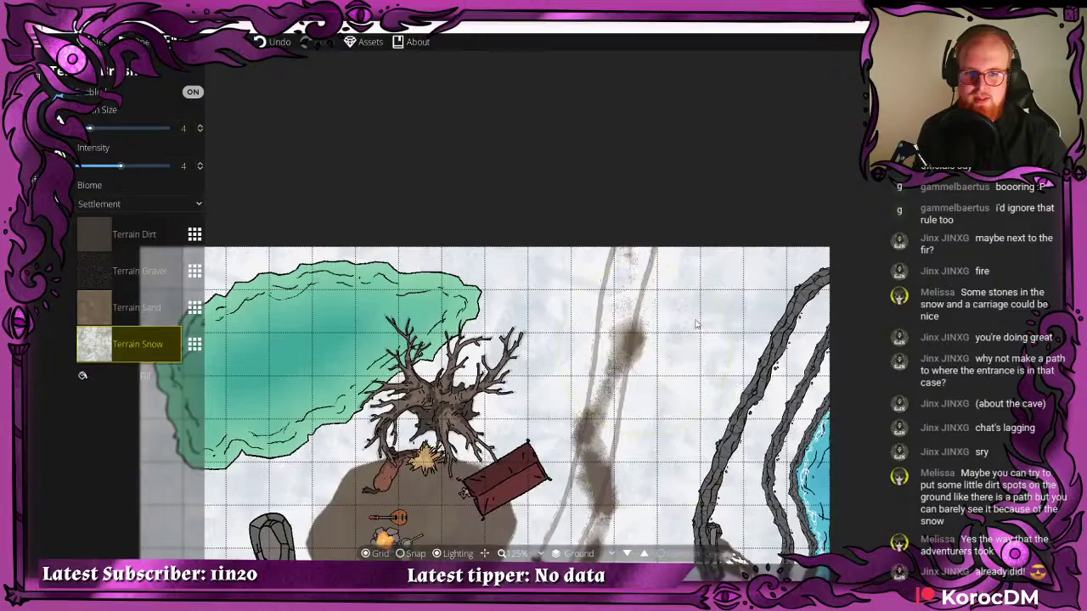
{"action": "left_click_drag", "start_coordinate": [512, 476], "coordinate": [452, 136]}
- Repaint dirt on the road's northern stretch with brush size 3 and soften it with Terrain Snow
{"action": "left_click", "coordinate": [97, 246]}
{"action": "left_click_drag", "start_coordinate": [568, 95], "coordinate": [604, 347]}
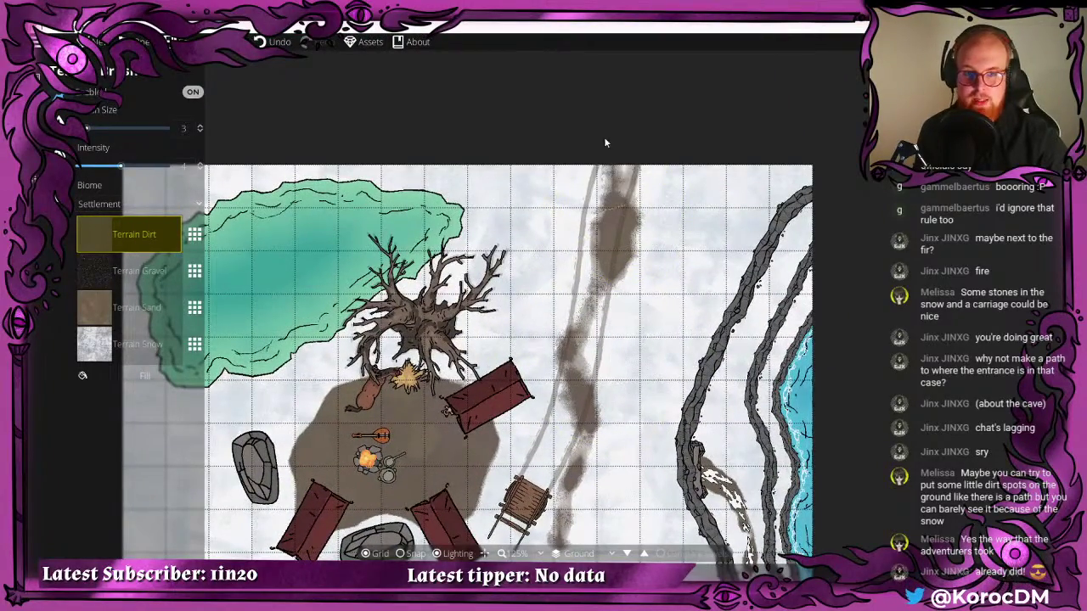
{"action": "left_click_drag", "start_coordinate": [608, 146], "coordinate": [620, 197]}
{"action": "left_click", "coordinate": [93, 348]}
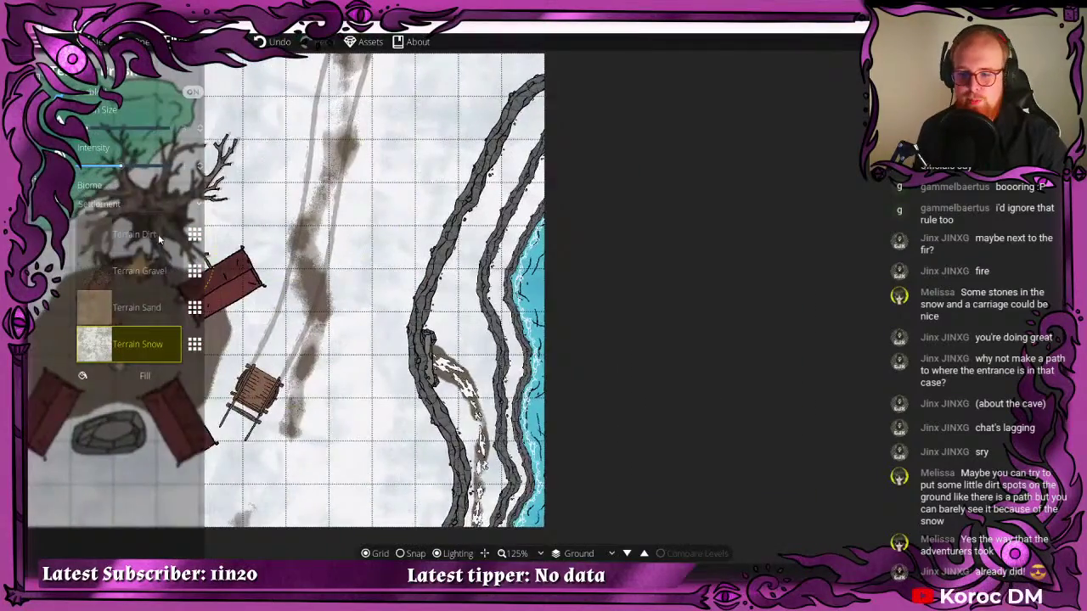
- Repaint Terrain Dirt on the road's southern stretch from beside the cart to the map's southern edge
{"action": "left_click", "coordinate": [84, 241]}
{"action": "left_click_drag", "start_coordinate": [533, 202], "coordinate": [676, 62]}
{"action": "mouse_move", "coordinate": [425, 323]}
{"action": "left_mouse_down"}
{"action": "mouse_move", "coordinate": [570, 243]}
{"action": "mouse_move", "coordinate": [555, 276]}
{"action": "left_mouse_up"}
{"action": "left_click_drag", "start_coordinate": [703, 185], "coordinate": [657, 414]}
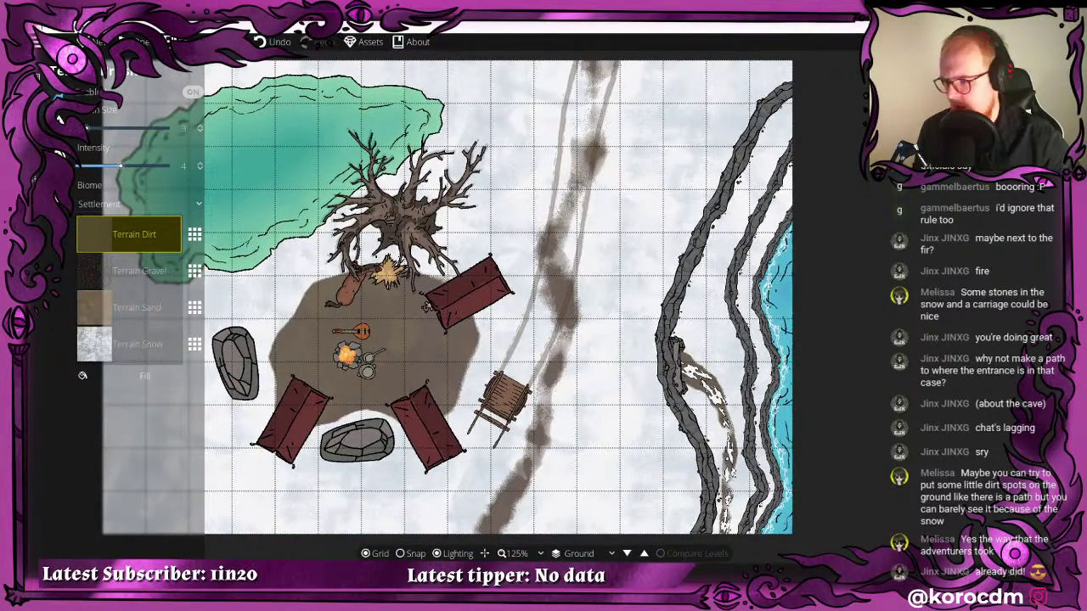
{"action": "scroll", "coordinate": [598, 279], "scroll_direction": "down", "scroll_amount": 2}
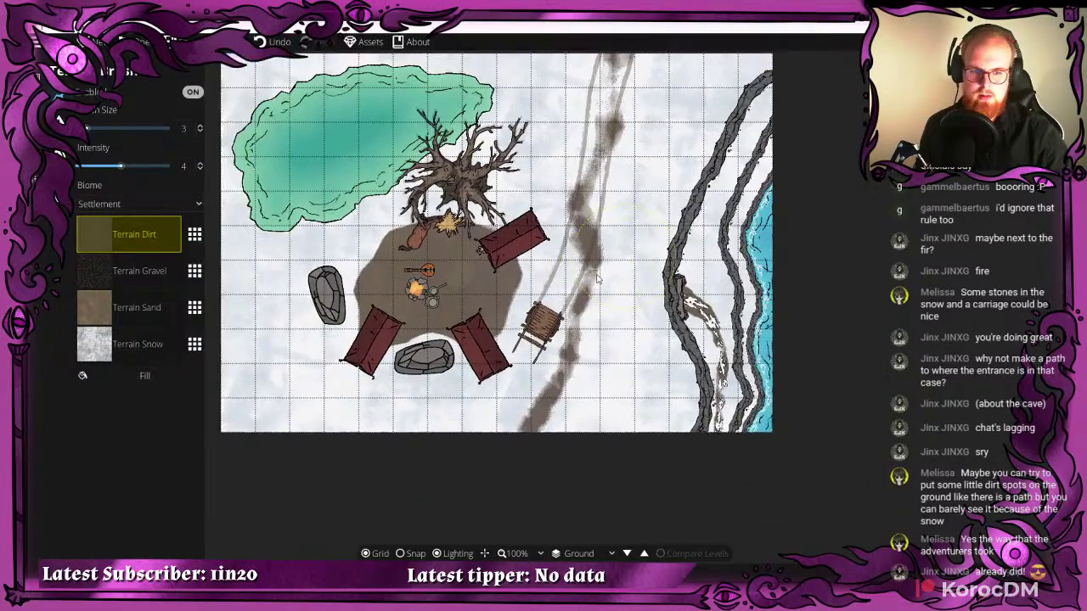
- Cover the road's northernmost end with Terrain Snow
{"action": "left_click_drag", "start_coordinate": [597, 274], "coordinate": [572, 284]}
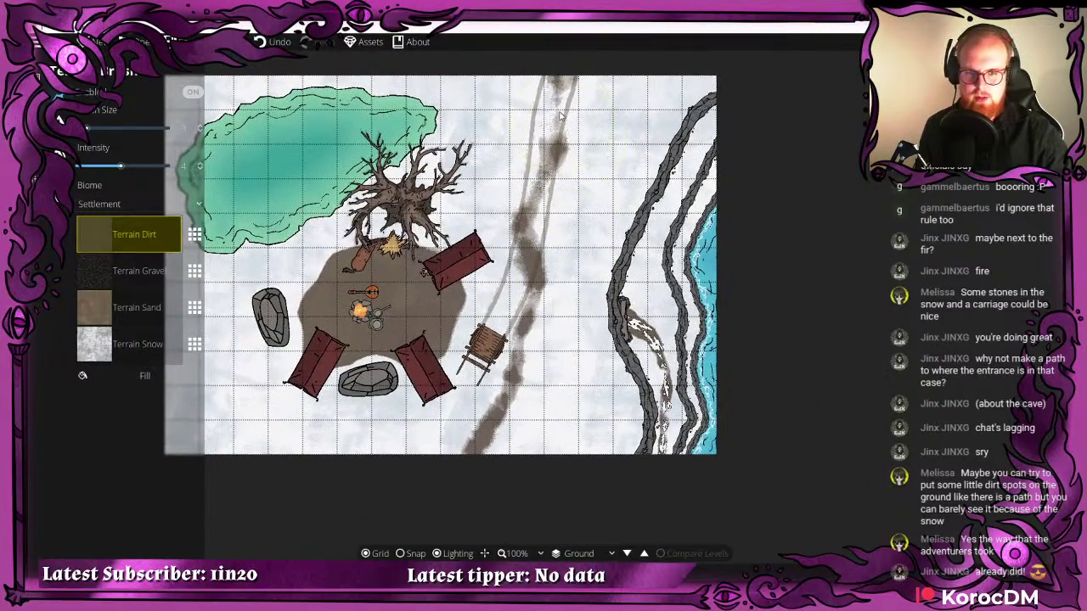
{"action": "left_click_drag", "start_coordinate": [557, 108], "coordinate": [575, 152]}
{"action": "left_click", "coordinate": [127, 344]}
{"action": "left_click_drag", "start_coordinate": [562, 80], "coordinate": [554, 165]}
- Paint a narrower Terrain Dirt strip reconnecting the road to the map's northern edge
{"action": "left_click", "coordinate": [93, 245]}
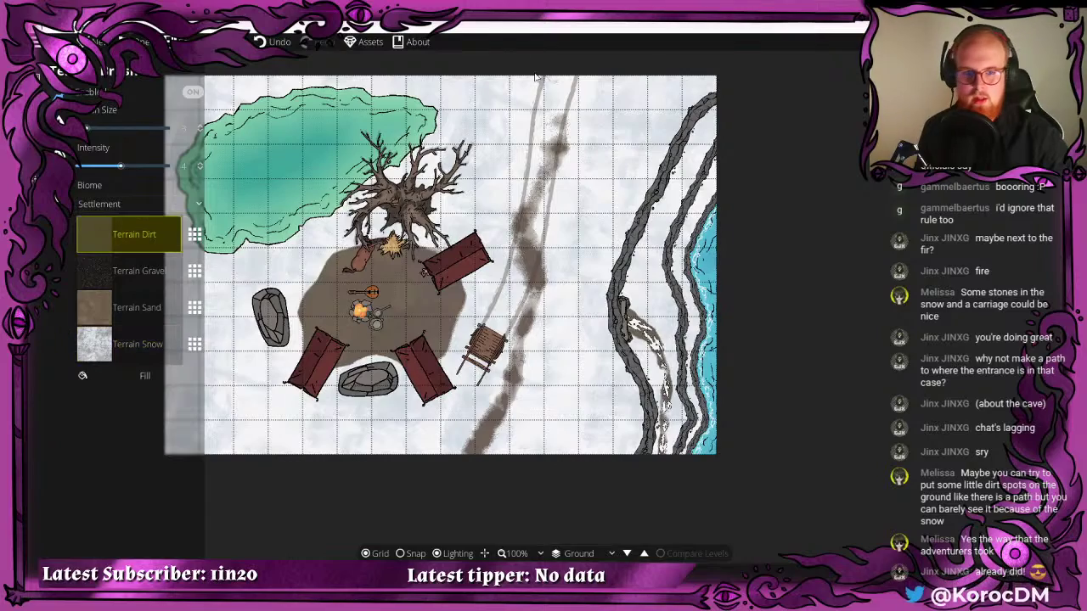
{"action": "left_click_drag", "start_coordinate": [567, 103], "coordinate": [567, 126]}
{"action": "mouse_move", "coordinate": [567, 263]}
{"action": "left_mouse_down"}
{"action": "mouse_move", "coordinate": [582, 168]}
{"action": "mouse_move", "coordinate": [535, 291]}
{"action": "left_mouse_up"}
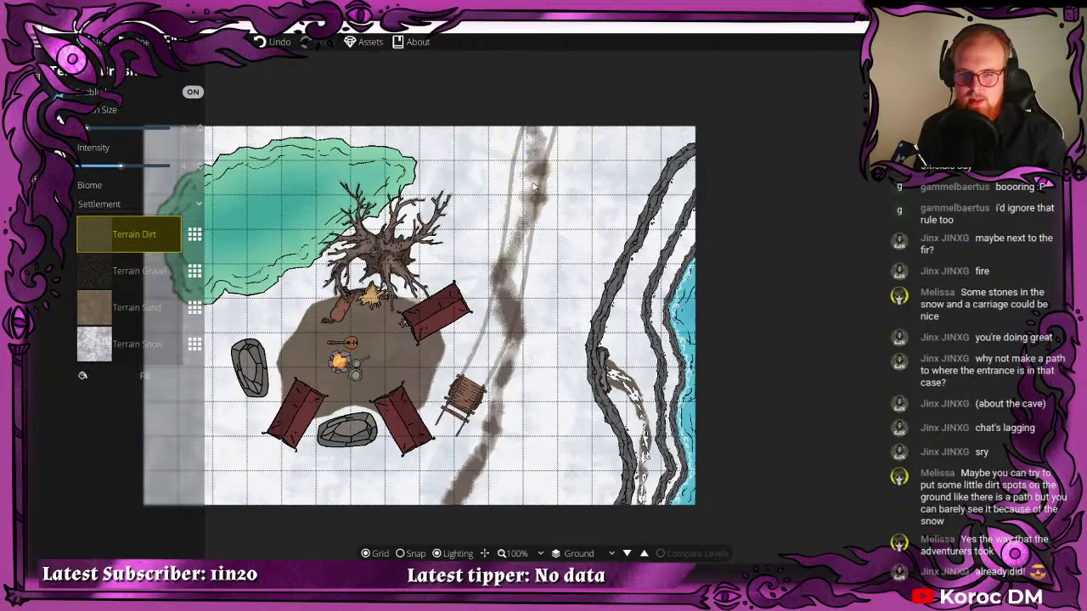
{"action": "left_click_drag", "start_coordinate": [507, 382], "coordinate": [473, 227]}
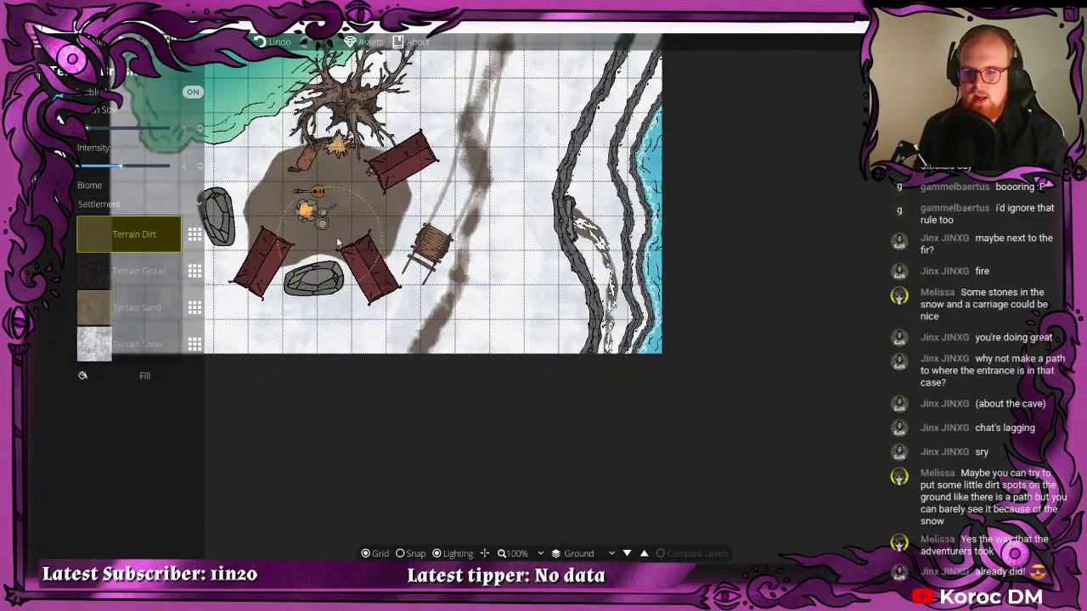
{"action": "left_click_drag", "start_coordinate": [462, 158], "coordinate": [454, 256]}
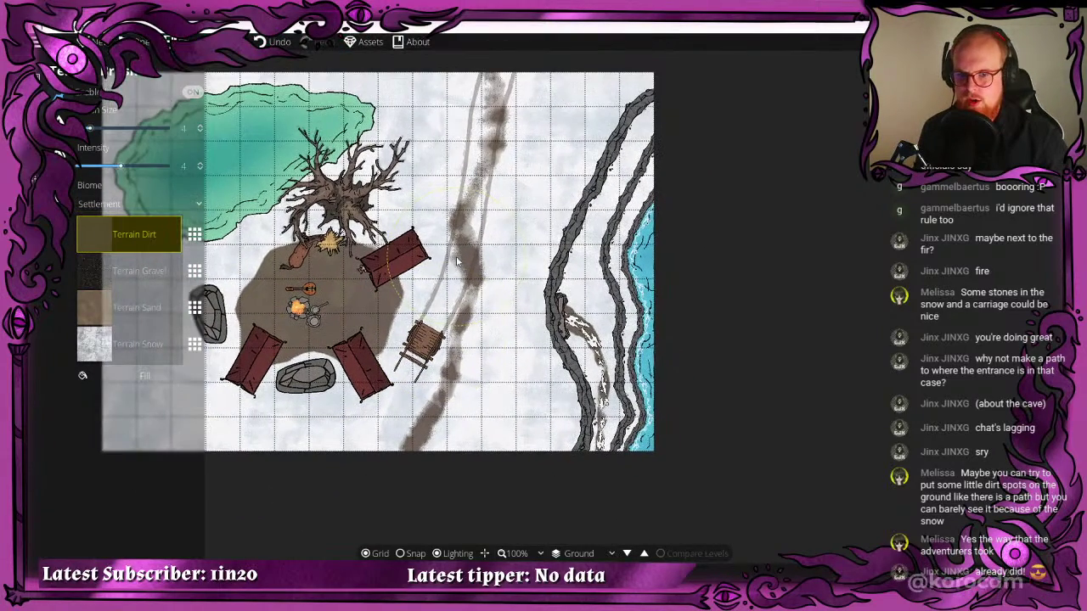
- Paint Terrain Gravel on the road: a broad patch near its northern end and a thin strip with brush size 1 further south
{"action": "left_click", "coordinate": [95, 280]}
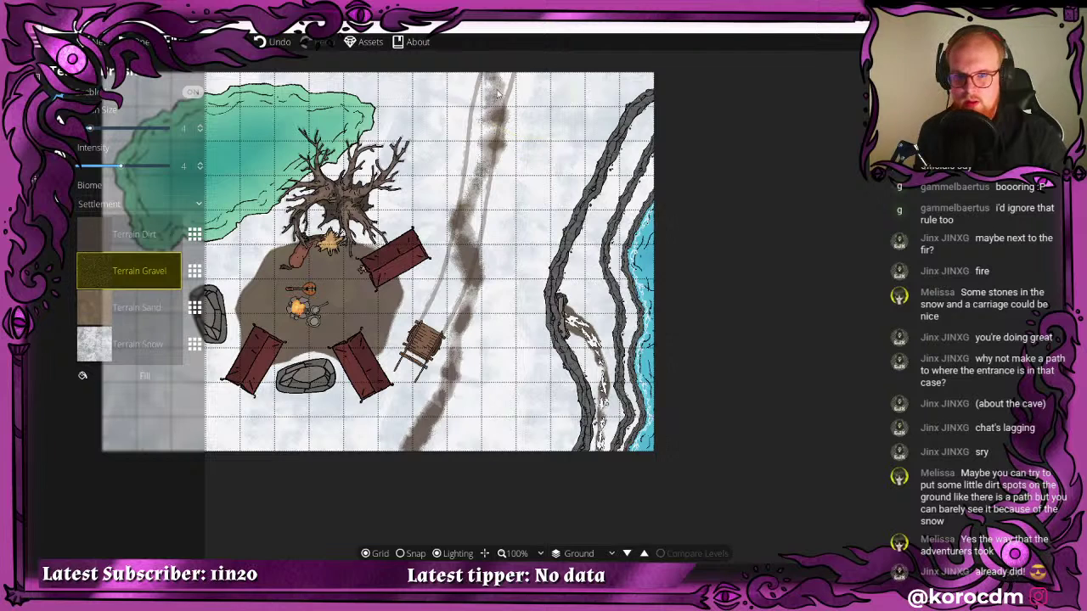
{"action": "mouse_move", "coordinate": [490, 169]}
{"action": "left_mouse_down"}
{"action": "mouse_move", "coordinate": [487, 75]}
{"action": "mouse_move", "coordinate": [481, 146]}
{"action": "mouse_move", "coordinate": [501, 56]}
{"action": "mouse_move", "coordinate": [484, 78]}
{"action": "mouse_move", "coordinate": [498, 85]}
{"action": "mouse_move", "coordinate": [465, 242]}
{"action": "left_mouse_up"}
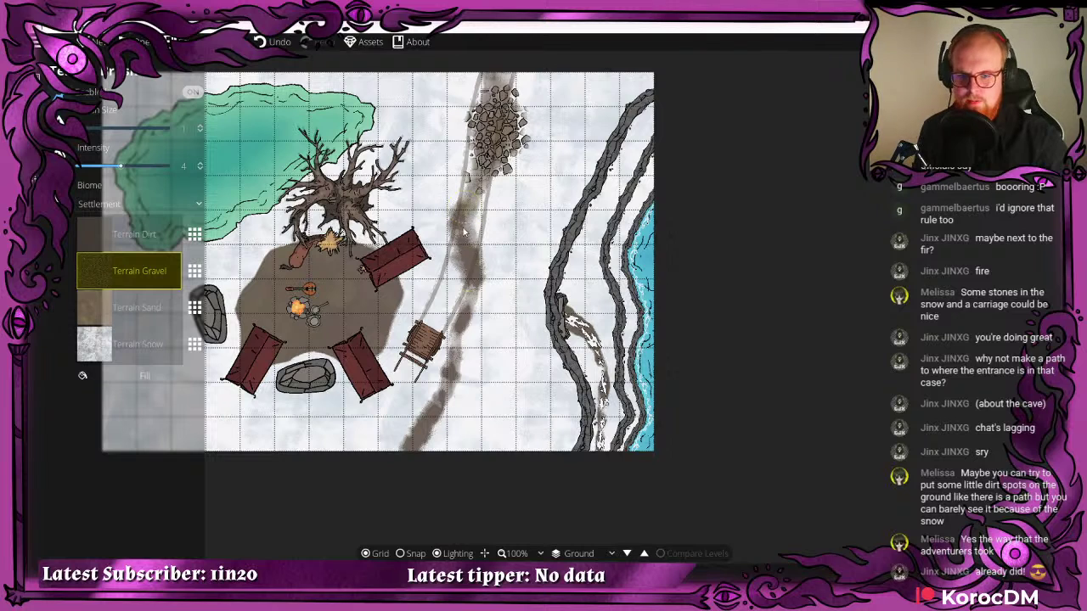
{"action": "mouse_move", "coordinate": [456, 213]}
{"action": "left_mouse_down"}
{"action": "mouse_move", "coordinate": [469, 286]}
{"action": "mouse_move", "coordinate": [457, 372]}
{"action": "left_mouse_up"}
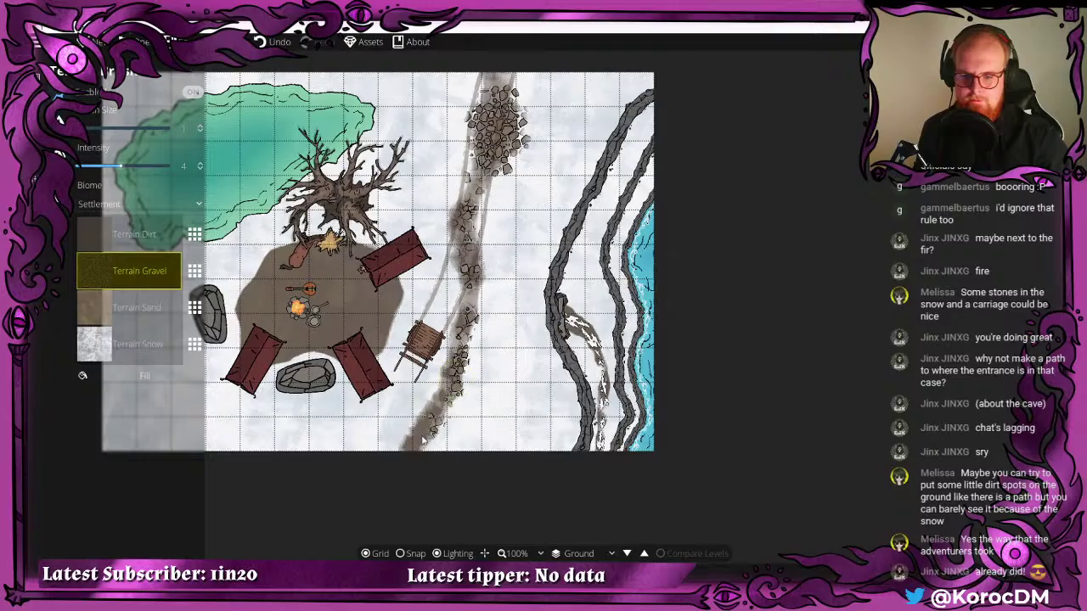
{"action": "left_click_drag", "start_coordinate": [423, 440], "coordinate": [435, 418]}
{"action": "scroll", "coordinate": [394, 456], "scroll_direction": "up", "scroll_amount": 4}
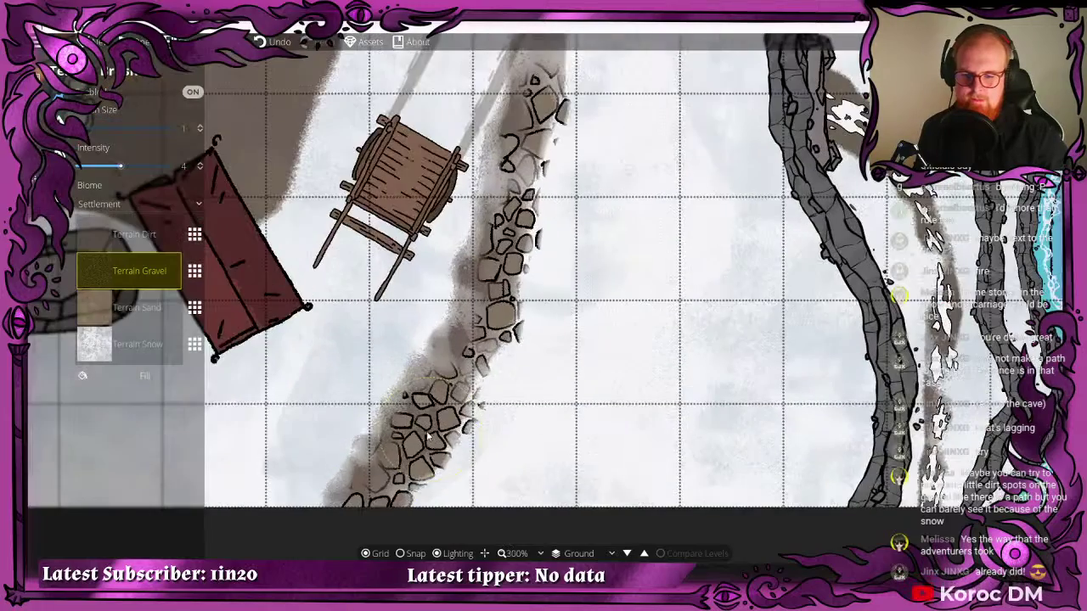
- Fill in more gravel along the road up to the map's southern and northern edges
{"action": "mouse_move", "coordinate": [410, 499]}
{"action": "left_mouse_down"}
{"action": "mouse_move", "coordinate": [517, 119]}
{"action": "mouse_move", "coordinate": [495, 348]}
{"action": "mouse_move", "coordinate": [515, 127]}
{"action": "left_mouse_up"}
{"action": "left_click_drag", "start_coordinate": [520, 61], "coordinate": [618, 442]}
{"action": "mouse_move", "coordinate": [618, 437]}
{"action": "left_mouse_down"}
{"action": "mouse_move", "coordinate": [638, 324]}
{"action": "mouse_move", "coordinate": [628, 201]}
{"action": "left_mouse_up"}
{"action": "mouse_move", "coordinate": [636, 127]}
{"action": "left_mouse_down"}
{"action": "mouse_move", "coordinate": [620, 212]}
{"action": "mouse_move", "coordinate": [555, 383]}
{"action": "left_mouse_up"}
{"action": "mouse_move", "coordinate": [570, 340]}
{"action": "left_mouse_down"}
{"action": "mouse_move", "coordinate": [555, 240]}
{"action": "mouse_move", "coordinate": [614, 249]}
{"action": "mouse_move", "coordinate": [594, 280]}
{"action": "left_mouse_up"}
{"action": "left_click_drag", "start_coordinate": [539, 292], "coordinate": [475, 211]}
- Trim the sides of the broad northern gravel patch with Terrain Snow to match the road's width
{"action": "left_click", "coordinate": [136, 344]}
{"action": "left_click_drag", "start_coordinate": [543, 239], "coordinate": [552, 179]}
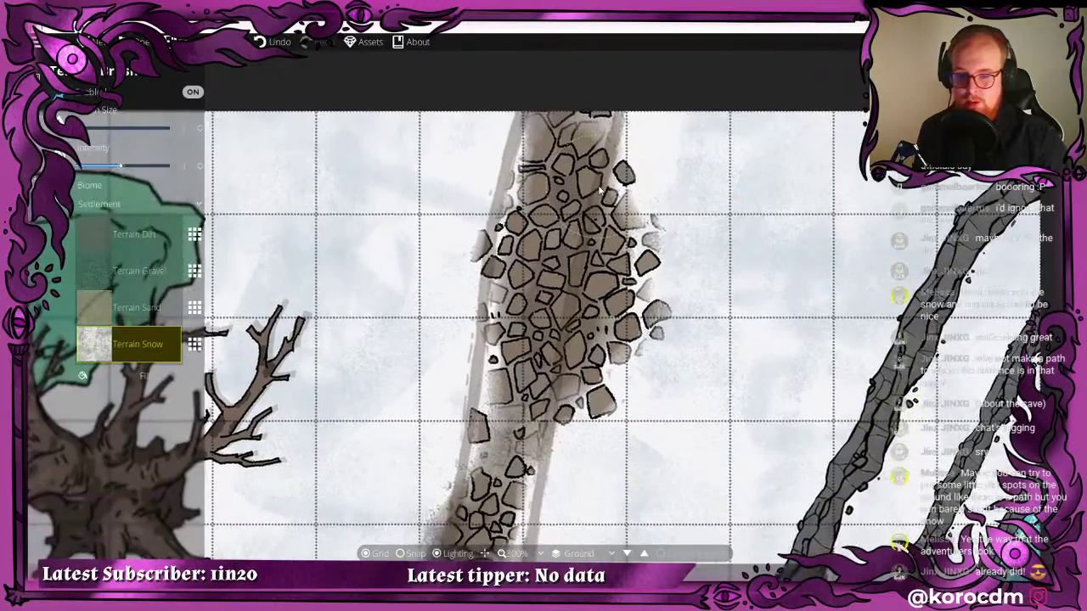
{"action": "scroll", "coordinate": [551, 178], "scroll_direction": "down", "scroll_amount": 2}
{"action": "mouse_move", "coordinate": [452, 268]}
{"action": "left_mouse_down"}
{"action": "mouse_move", "coordinate": [553, 191]}
{"action": "mouse_move", "coordinate": [467, 223]}
{"action": "left_mouse_up"}
{"action": "scroll", "coordinate": [553, 192], "scroll_direction": "down", "scroll_amount": 1}
{"action": "mouse_move", "coordinate": [582, 246]}
{"action": "left_mouse_down"}
{"action": "mouse_move", "coordinate": [574, 174]}
{"action": "mouse_move", "coordinate": [566, 246]}
{"action": "mouse_move", "coordinate": [552, 254]}
{"action": "mouse_move", "coordinate": [537, 170]}
{"action": "mouse_move", "coordinate": [564, 266]}
{"action": "mouse_move", "coordinate": [543, 191]}
{"action": "left_mouse_up"}
- Brush Terrain Snow along the edges of the road's middle stretch, between the dead tree and the cart
{"action": "scroll", "coordinate": [528, 240], "scroll_direction": "up", "scroll_amount": 1}
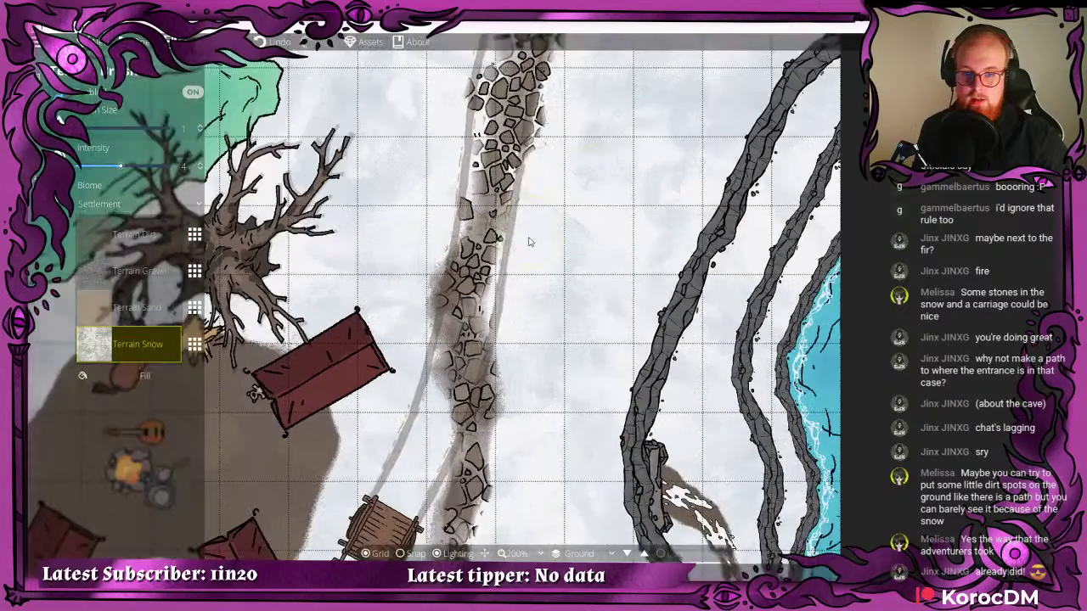
{"action": "left_click_drag", "start_coordinate": [429, 260], "coordinate": [429, 342]}
{"action": "left_click_drag", "start_coordinate": [563, 330], "coordinate": [551, 153]}
{"action": "scroll", "coordinate": [493, 214], "scroll_direction": "down", "scroll_amount": 1}
{"action": "left_click_drag", "start_coordinate": [470, 206], "coordinate": [445, 247]}
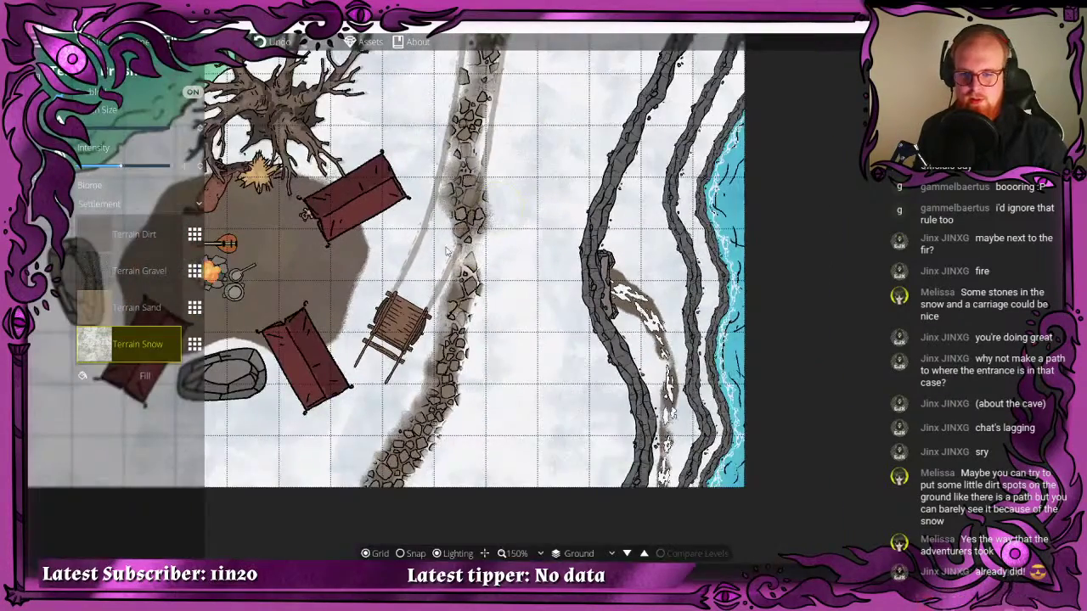
- Brush Terrain Snow over the gravel road's southern stretch beside the cart and its northern stretch to break up the stones
{"action": "left_click_drag", "start_coordinate": [435, 186], "coordinate": [453, 234]}
{"action": "key", "text": "s"}
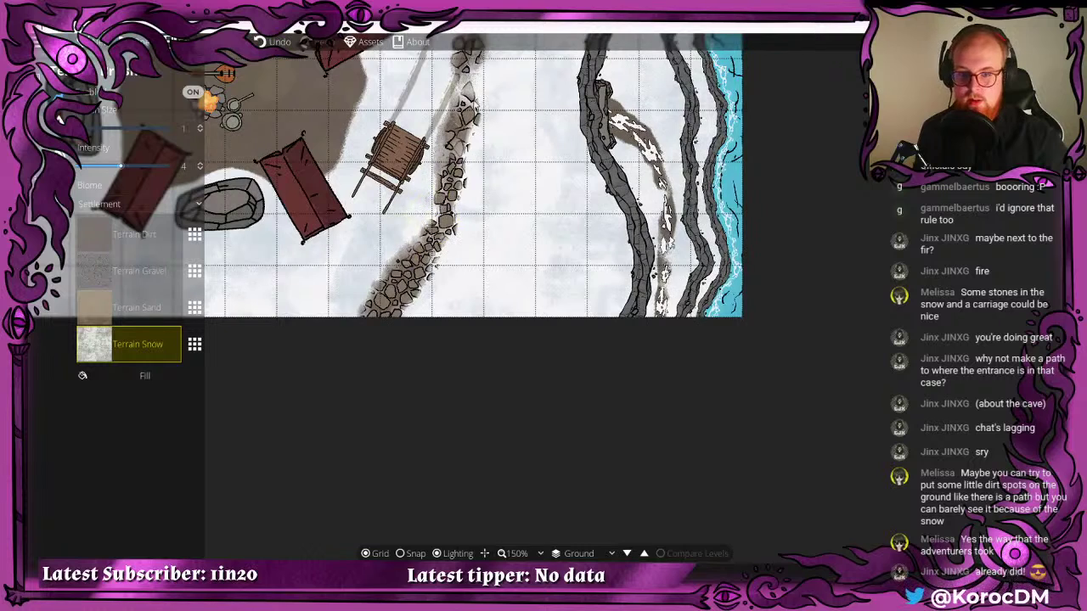
{"action": "mouse_move", "coordinate": [412, 314]}
{"action": "left_mouse_down"}
{"action": "mouse_move", "coordinate": [428, 290]}
{"action": "mouse_move", "coordinate": [365, 280]}
{"action": "mouse_move", "coordinate": [445, 254]}
{"action": "mouse_move", "coordinate": [354, 309]}
{"action": "mouse_move", "coordinate": [381, 283]}
{"action": "mouse_move", "coordinate": [429, 294]}
{"action": "left_mouse_up"}
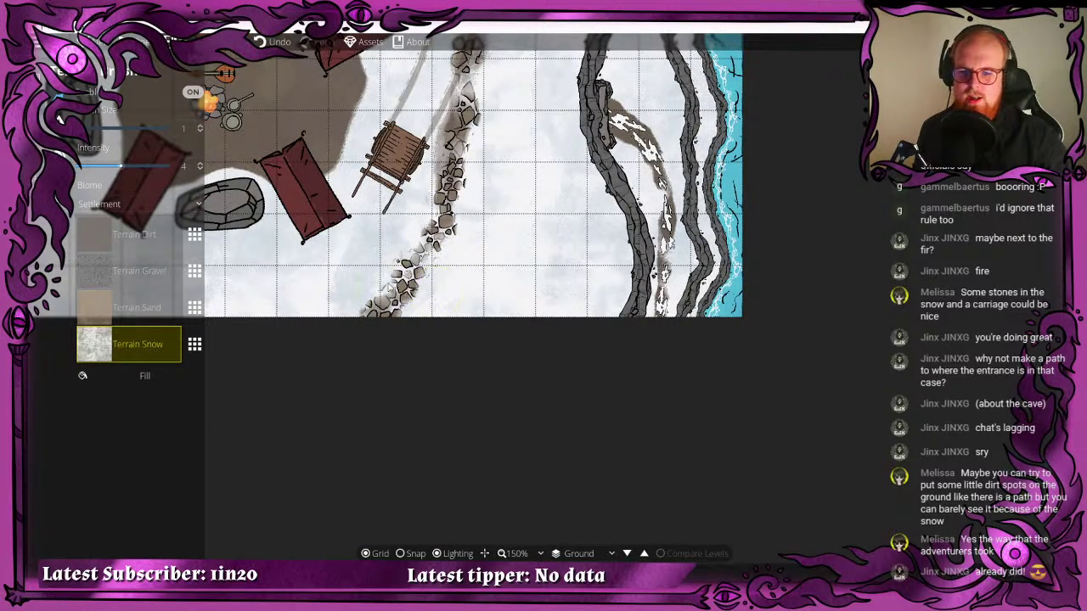
{"action": "key", "text": "w"}
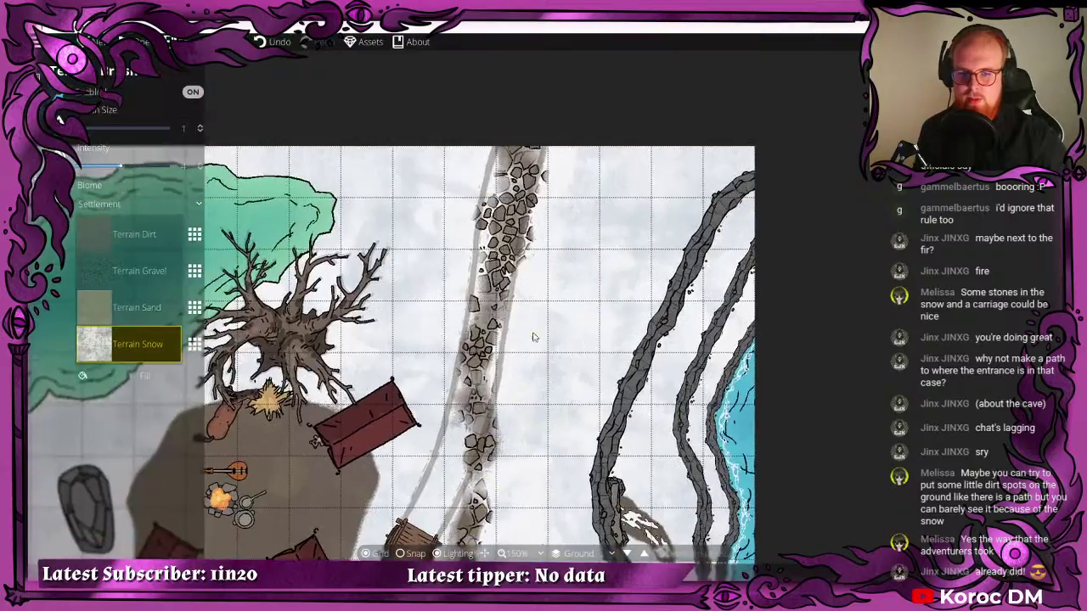
{"action": "scroll", "coordinate": [533, 268], "scroll_direction": "down", "scroll_amount": 1}
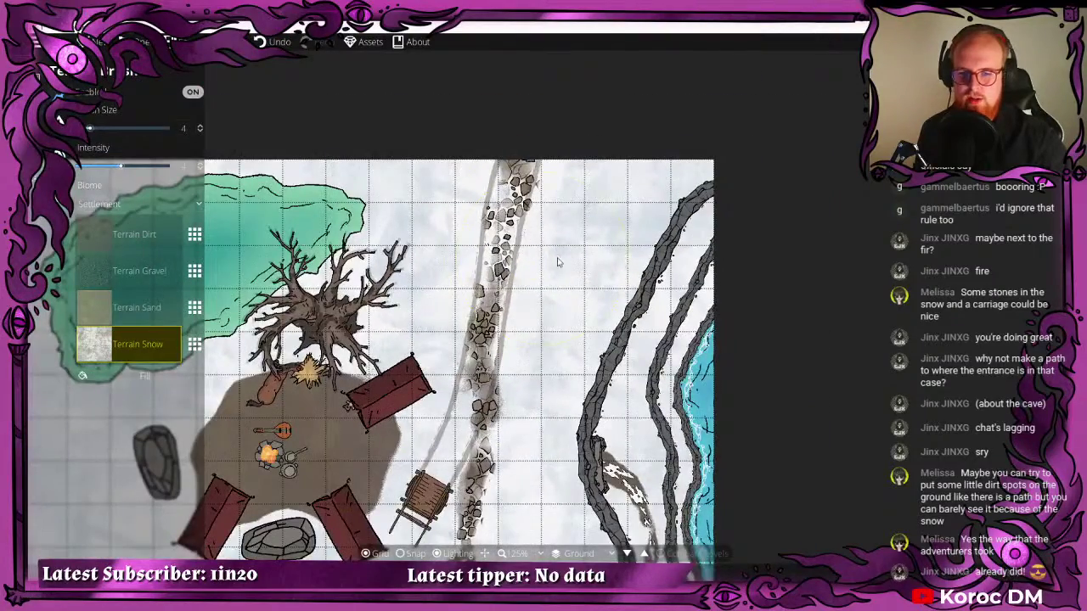
{"action": "mouse_move", "coordinate": [558, 262]}
{"action": "left_mouse_down"}
{"action": "mouse_move", "coordinate": [571, 128]}
{"action": "mouse_move", "coordinate": [510, 218]}
{"action": "mouse_move", "coordinate": [509, 298]}
{"action": "left_mouse_up"}
- Touch up the road with Terrain Gravel and thin the stones along its whole length with Terrain Snow
{"action": "left_click", "coordinate": [140, 270]}
{"action": "left_click_drag", "start_coordinate": [557, 427], "coordinate": [568, 236]}
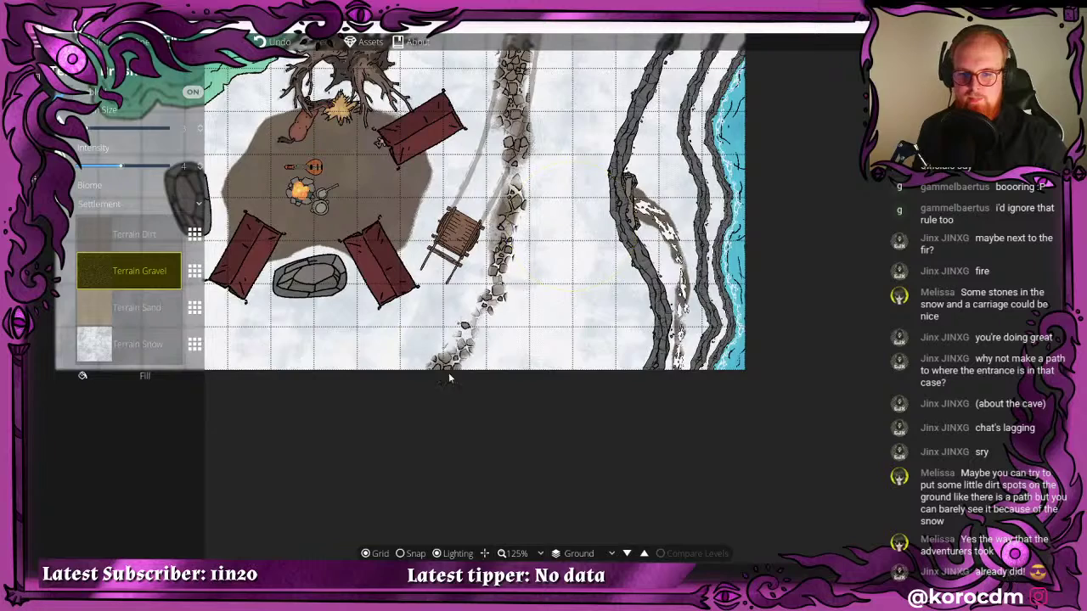
{"action": "scroll", "coordinate": [450, 378], "scroll_direction": "down", "scroll_amount": 2}
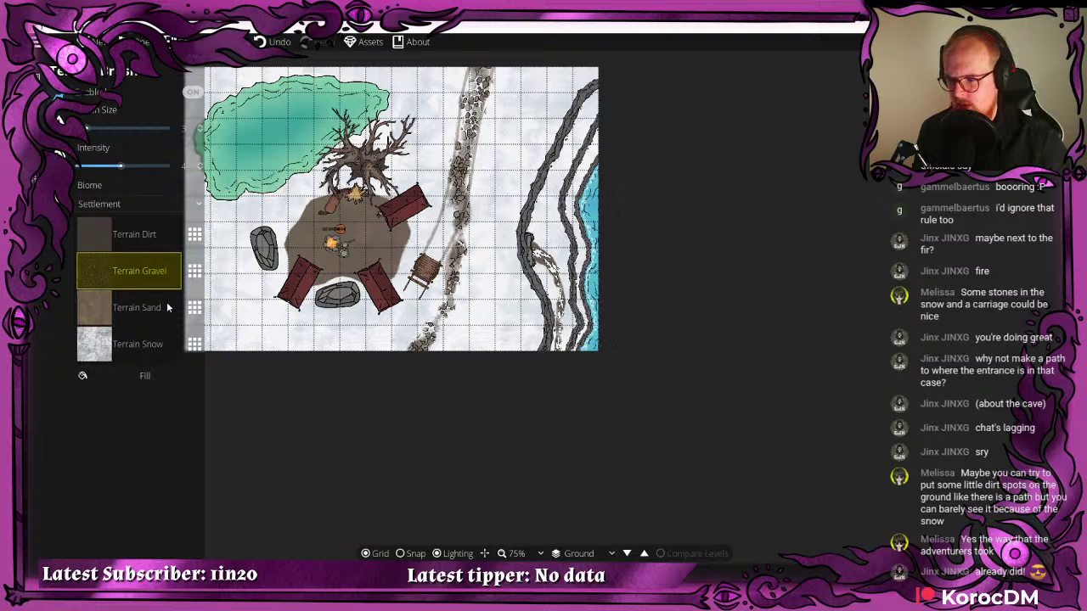
{"action": "left_click", "coordinate": [113, 346]}
{"action": "mouse_move", "coordinate": [455, 293]}
{"action": "left_mouse_down"}
{"action": "mouse_move", "coordinate": [460, 157]}
{"action": "mouse_move", "coordinate": [496, 98]}
{"action": "left_mouse_up"}
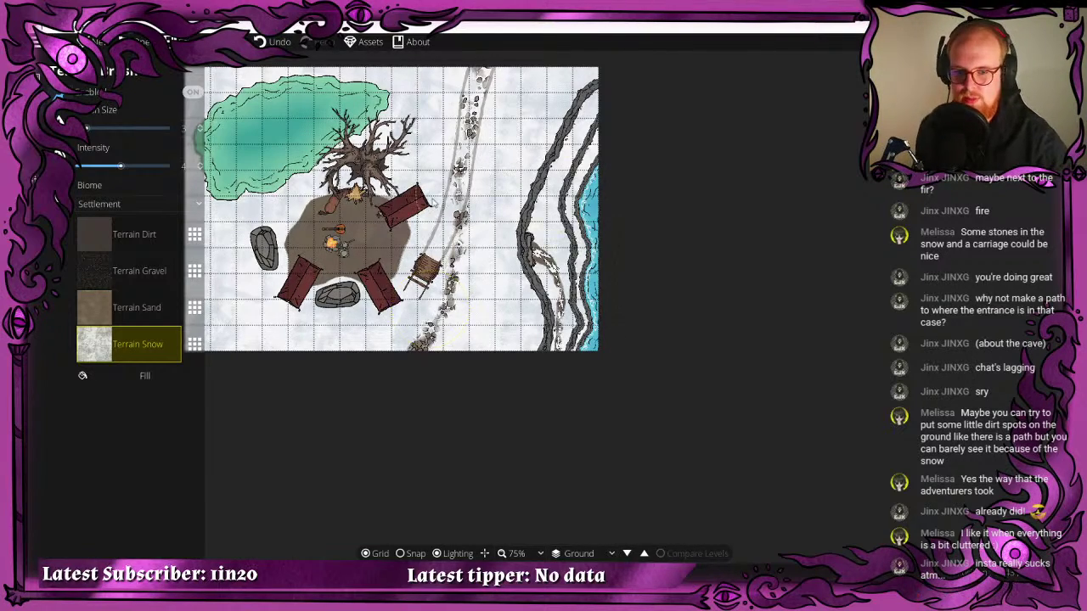
- Cover more individual stones with Terrain Snow at brush size 1 along the road between the dead tree and the cart
{"action": "scroll", "coordinate": [433, 204], "scroll_direction": "up", "scroll_amount": 5}
{"action": "scroll", "coordinate": [495, 230], "scroll_direction": "up", "scroll_amount": 4}
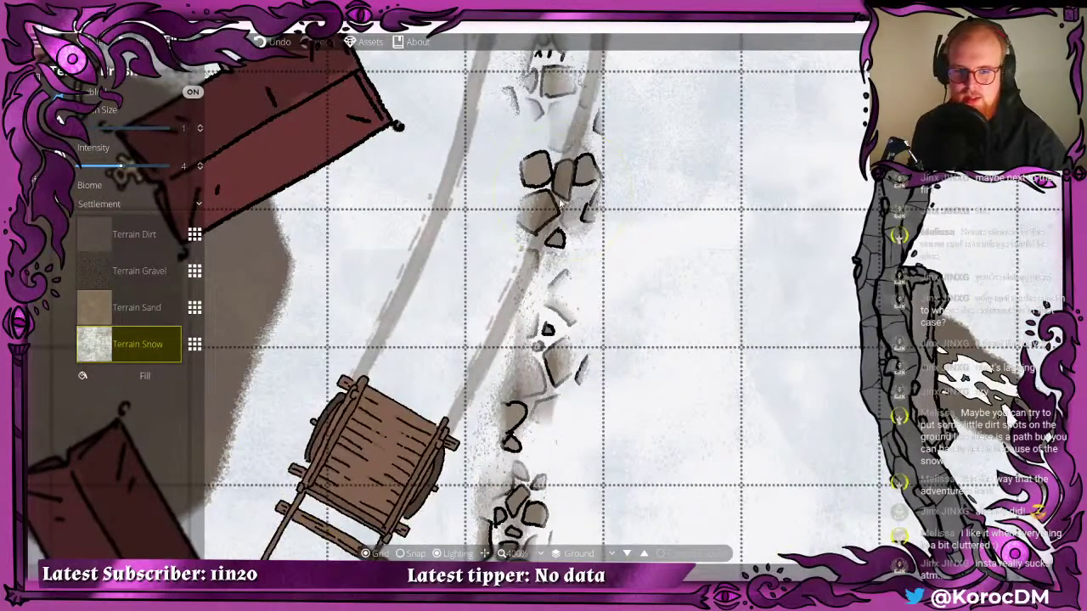
{"action": "left_click", "coordinate": [557, 212]}
{"action": "left_click_drag", "start_coordinate": [574, 201], "coordinate": [557, 182]}
{"action": "scroll", "coordinate": [594, 240], "scroll_direction": "down", "scroll_amount": 4}
{"action": "mouse_move", "coordinate": [592, 238]}
{"action": "left_mouse_down"}
{"action": "mouse_move", "coordinate": [498, 321]}
{"action": "mouse_move", "coordinate": [496, 337]}
{"action": "left_mouse_up"}
{"action": "left_click_drag", "start_coordinate": [487, 223], "coordinate": [483, 395]}
{"action": "scroll", "coordinate": [497, 313], "scroll_direction": "down", "scroll_amount": 1}
{"action": "scroll", "coordinate": [511, 321], "scroll_direction": "up", "scroll_amount": 1}
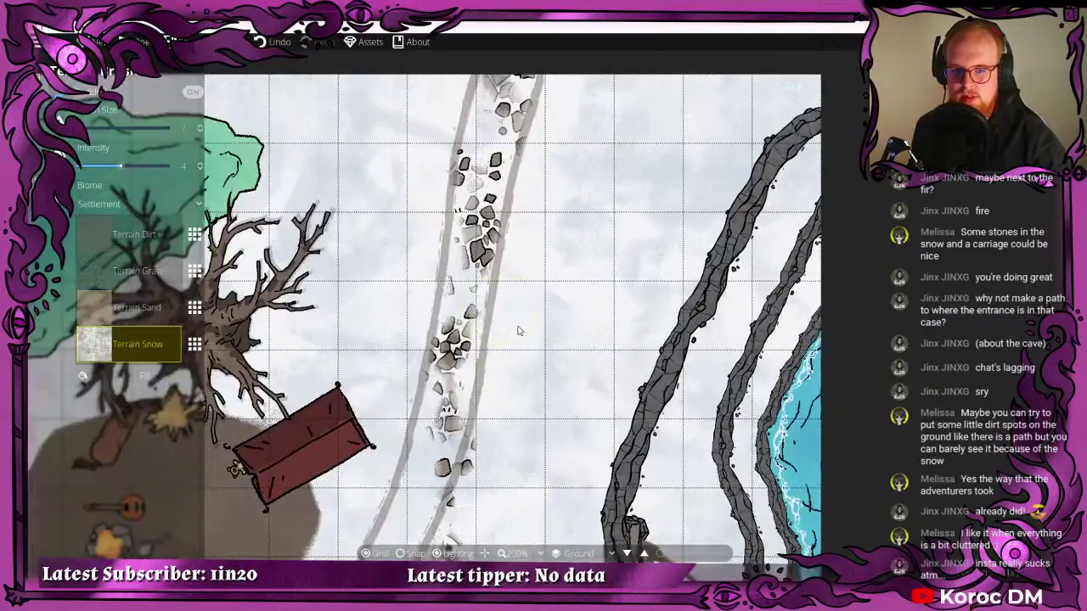
{"action": "scroll", "coordinate": [519, 331], "scroll_direction": "down", "scroll_amount": 3}
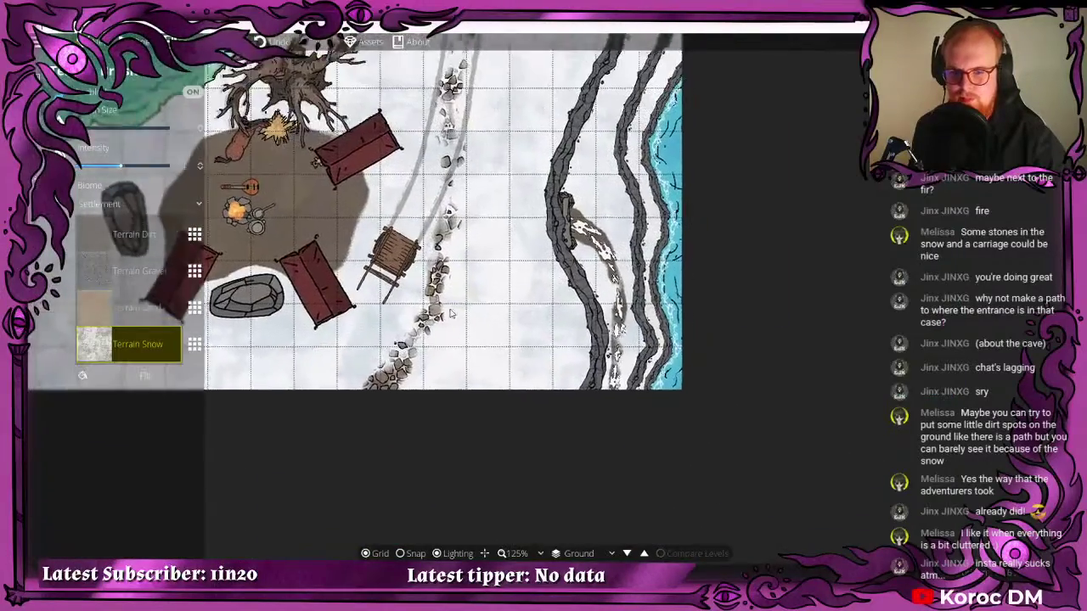
{"action": "left_click", "coordinate": [439, 287]}
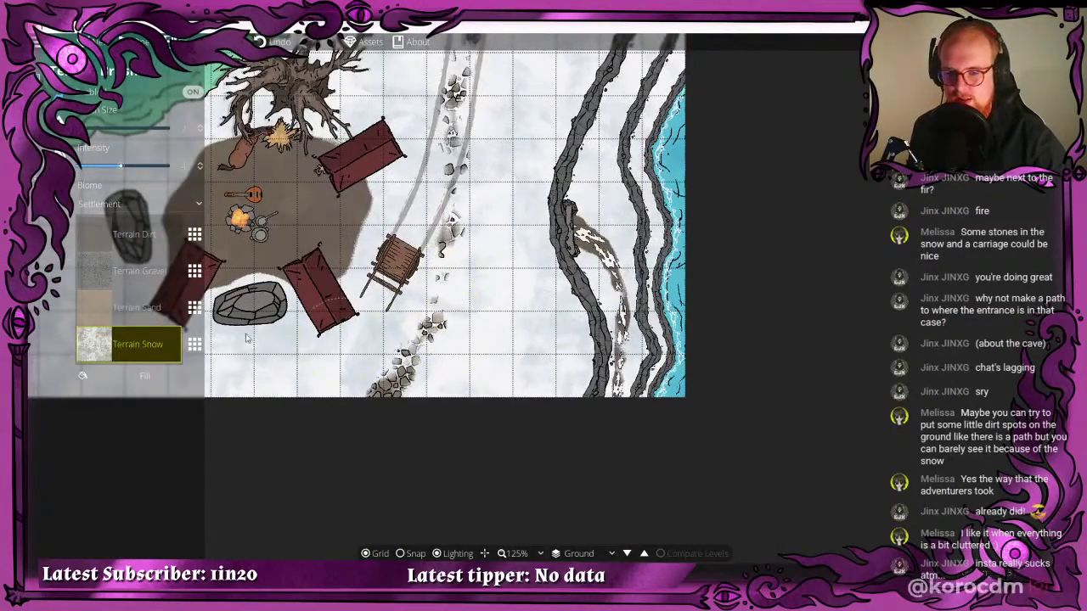
- Paint Terrain Gravel on the road beside the cart and Terrain Dirt patches along its southern and northern stretches
{"action": "left_click", "coordinate": [100, 276]}
{"action": "scroll", "coordinate": [439, 311], "scroll_direction": "up", "scroll_amount": 1}
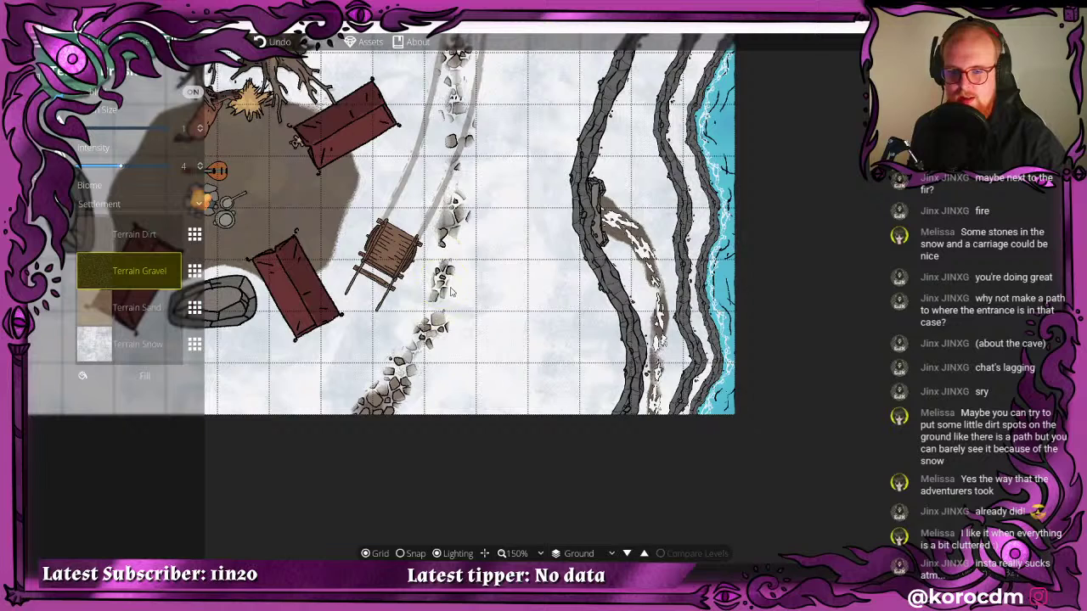
{"action": "key", "text": "1"}
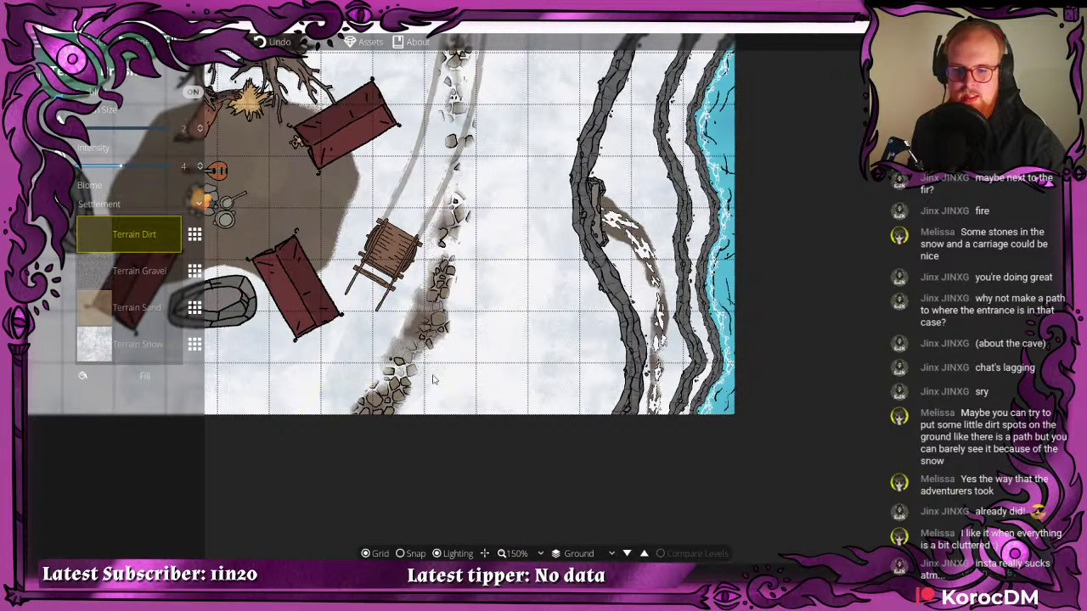
{"action": "left_click_drag", "start_coordinate": [525, 51], "coordinate": [482, 306]}
{"action": "left_click", "coordinate": [425, 238]}
{"action": "left_click", "coordinate": [441, 170]}
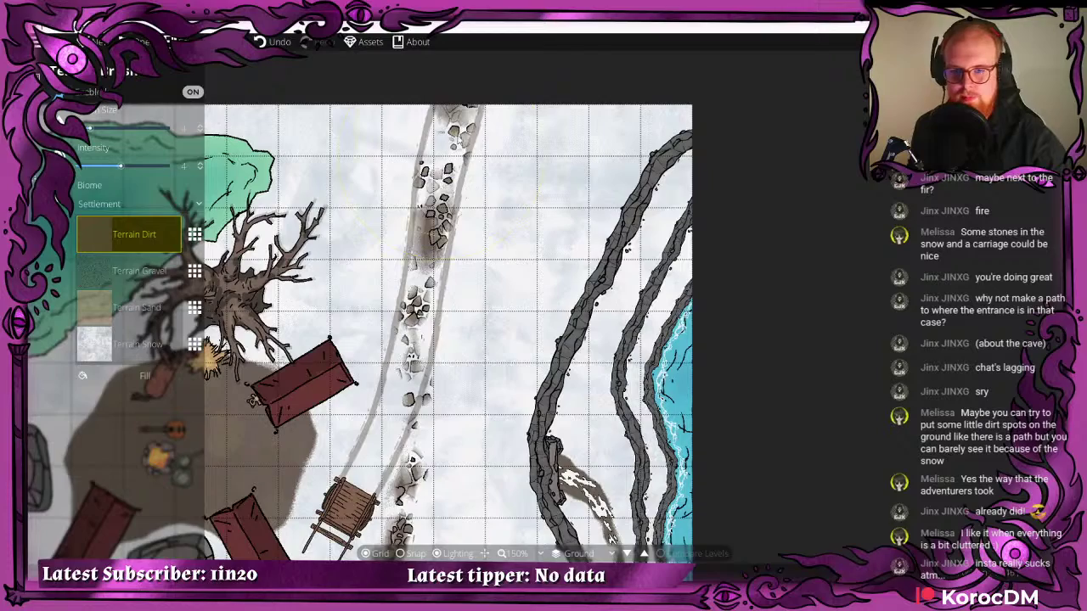
{"action": "mouse_move", "coordinate": [454, 119]}
{"action": "left_mouse_down"}
{"action": "mouse_move", "coordinate": [426, 422]}
{"action": "mouse_move", "coordinate": [440, 312]}
{"action": "mouse_move", "coordinate": [441, 433]}
{"action": "left_mouse_up"}
- Fade the dirt on the road's northern stretch with Terrain Snow along its edges and over its surface
{"action": "left_click", "coordinate": [100, 343]}
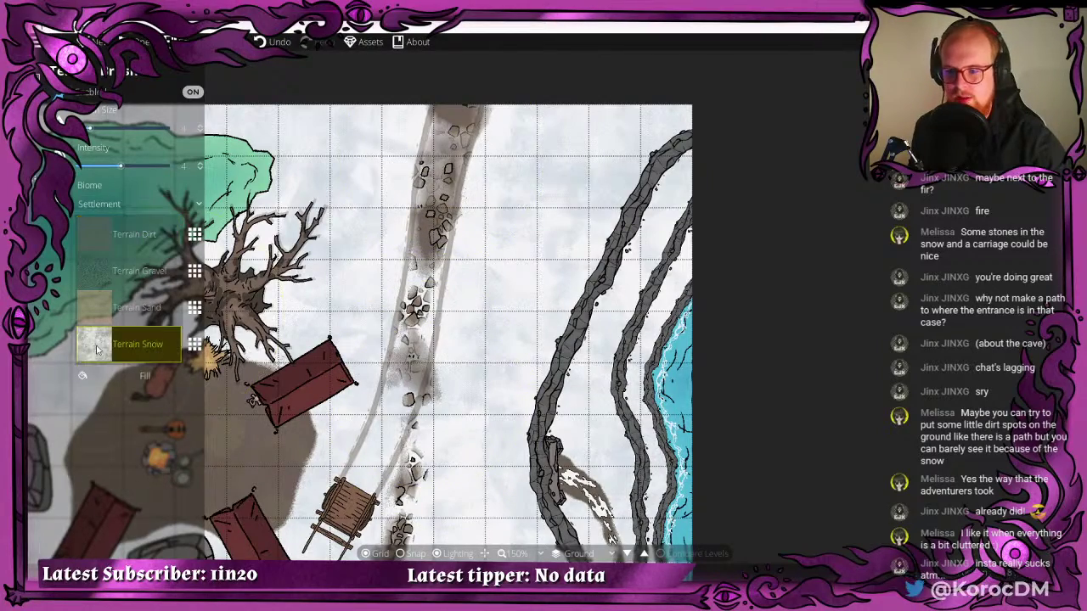
{"action": "left_click", "coordinate": [493, 140]}
{"action": "left_click_drag", "start_coordinate": [497, 338], "coordinate": [465, 272]}
{"action": "mouse_move", "coordinate": [415, 102]}
{"action": "left_mouse_down"}
{"action": "mouse_move", "coordinate": [517, 319]}
{"action": "mouse_move", "coordinate": [507, 218]}
{"action": "mouse_move", "coordinate": [561, 377]}
{"action": "left_mouse_up"}
- Add Terrain Gravel stones back along the road from its northern end to the bend below the cart
{"action": "left_click", "coordinate": [99, 274]}
{"action": "mouse_move", "coordinate": [503, 219]}
{"action": "left_mouse_down"}
{"action": "mouse_move", "coordinate": [481, 247]}
{"action": "mouse_move", "coordinate": [501, 167]}
{"action": "left_mouse_up"}
{"action": "mouse_move", "coordinate": [540, 488]}
{"action": "left_mouse_down"}
{"action": "mouse_move", "coordinate": [479, 182]}
{"action": "mouse_move", "coordinate": [413, 343]}
{"action": "mouse_move", "coordinate": [500, 173]}
{"action": "left_mouse_up"}
{"action": "scroll", "coordinate": [507, 288], "scroll_direction": "down", "scroll_amount": 2}
{"action": "left_click_drag", "start_coordinate": [526, 72], "coordinate": [470, 300]}
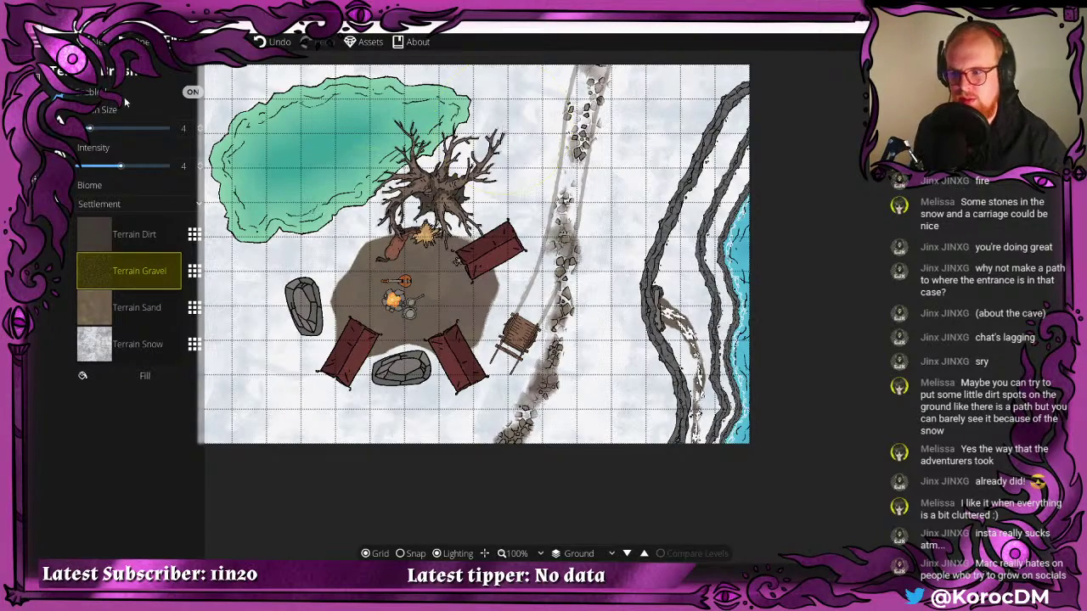
- Trace the lake's entire shoreline with the grey cliff path at width 1 and smoothness 1
{"action": "left_click", "coordinate": [47, 159]}
{"action": "left_click_drag", "start_coordinate": [280, 172], "coordinate": [399, 209]}
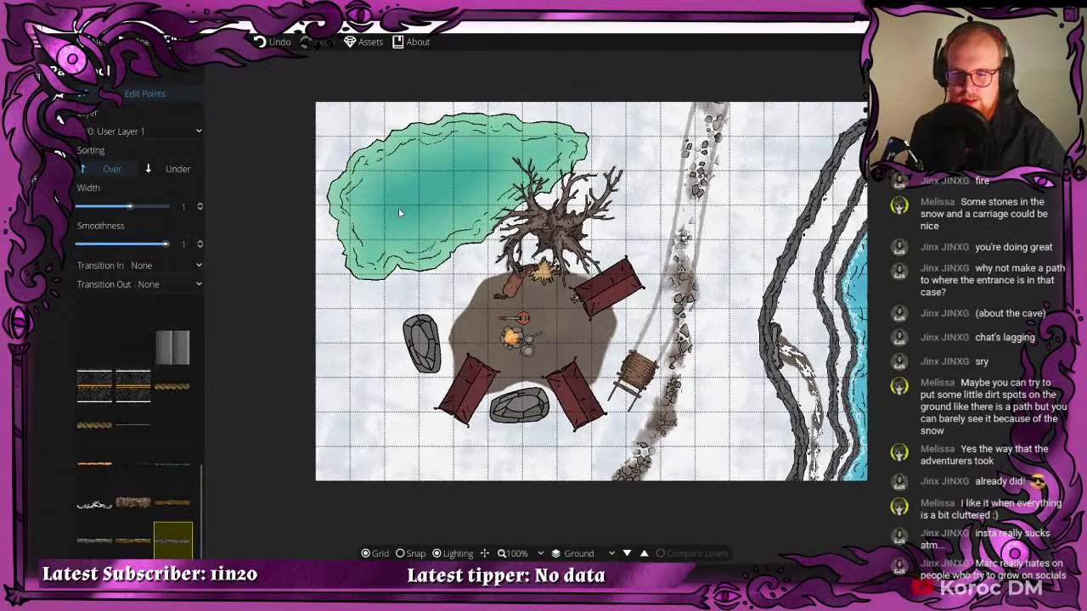
{"action": "scroll", "coordinate": [399, 212], "scroll_direction": "up", "scroll_amount": 1}
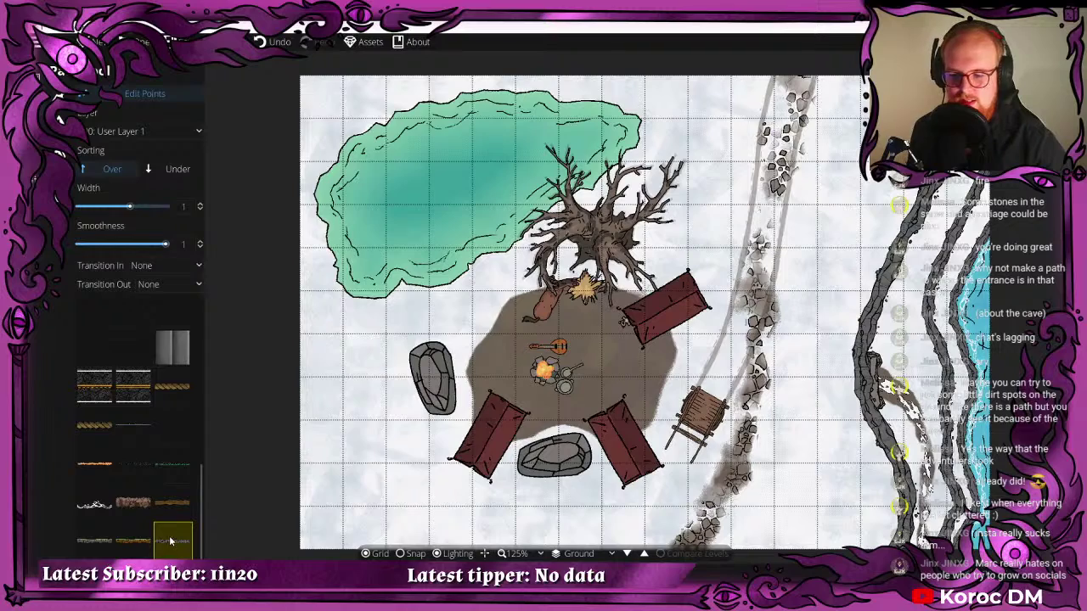
{"action": "left_click_drag", "start_coordinate": [380, 206], "coordinate": [404, 254]}
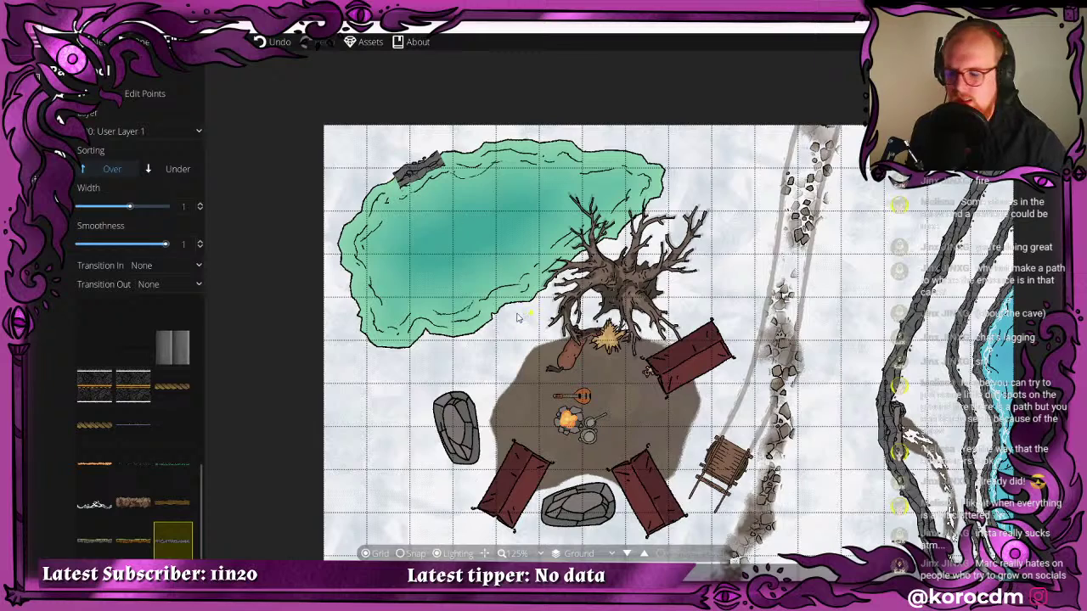
{"action": "scroll", "coordinate": [515, 317], "scroll_direction": "up", "scroll_amount": 3}
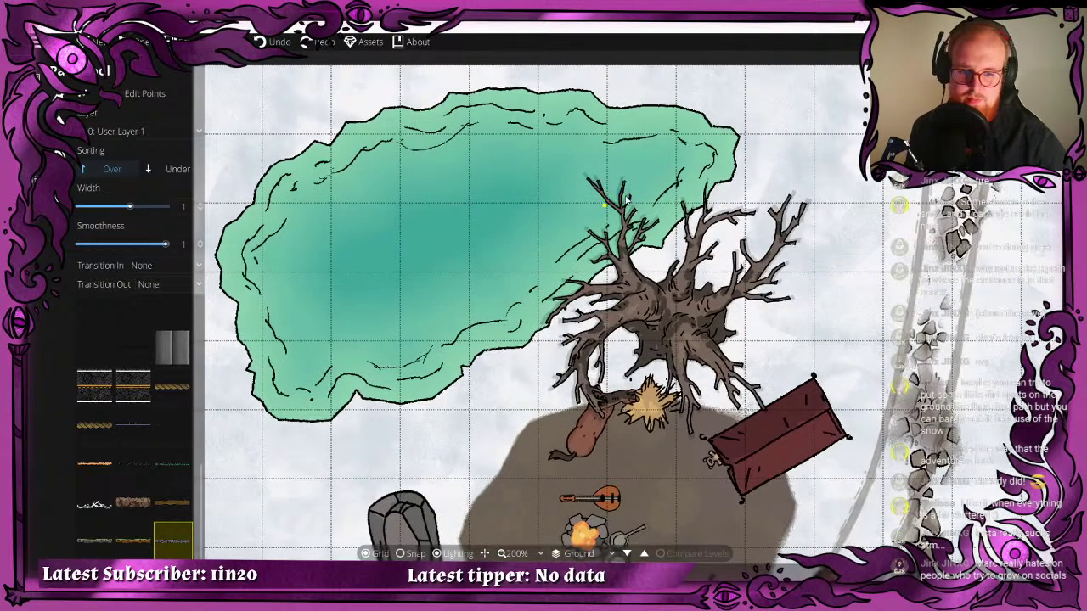
{"action": "left_click", "coordinate": [717, 133]}
{"action": "left_click", "coordinate": [728, 166]}
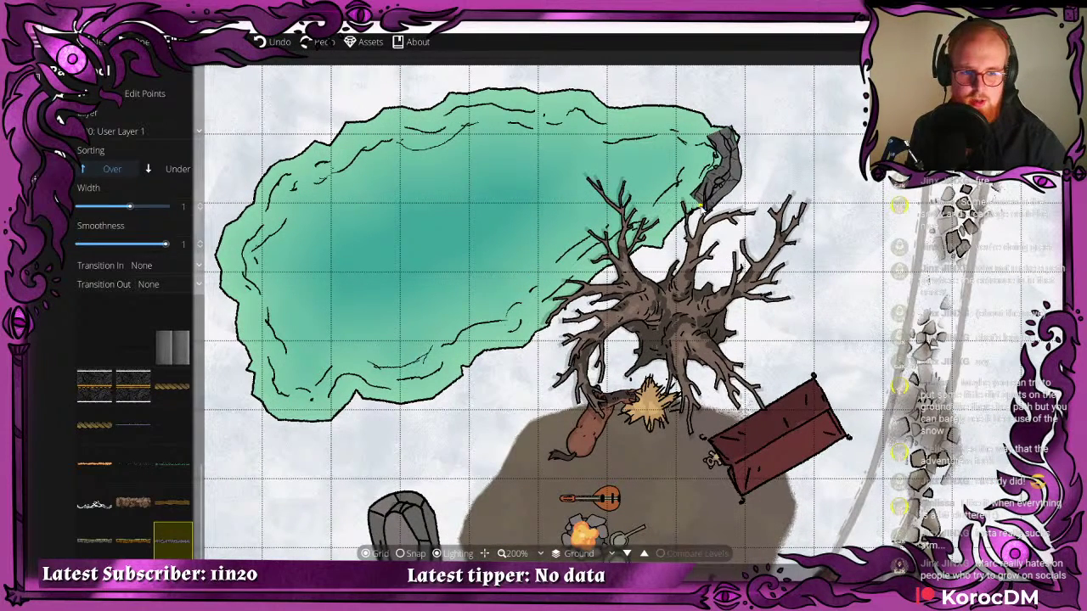
{"action": "mouse_move", "coordinate": [698, 205]}
{"action": "left_mouse_down"}
{"action": "mouse_move", "coordinate": [549, 305]}
{"action": "mouse_move", "coordinate": [518, 356]}
{"action": "mouse_move", "coordinate": [483, 360]}
{"action": "mouse_move", "coordinate": [441, 393]}
{"action": "mouse_move", "coordinate": [354, 392]}
{"action": "mouse_move", "coordinate": [329, 415]}
{"action": "mouse_move", "coordinate": [264, 415]}
{"action": "mouse_move", "coordinate": [215, 265]}
{"action": "mouse_move", "coordinate": [217, 228]}
{"action": "mouse_move", "coordinate": [277, 170]}
{"action": "mouse_move", "coordinate": [360, 136]}
{"action": "mouse_move", "coordinate": [362, 117]}
{"action": "mouse_move", "coordinate": [379, 222]}
{"action": "mouse_move", "coordinate": [443, 216]}
{"action": "mouse_move", "coordinate": [466, 191]}
{"action": "mouse_move", "coordinate": [599, 190]}
{"action": "mouse_move", "coordinate": [723, 204]}
{"action": "mouse_move", "coordinate": [721, 221]}
{"action": "mouse_move", "coordinate": [697, 202]}
{"action": "mouse_move", "coordinate": [734, 224]}
{"action": "mouse_move", "coordinate": [735, 269]}
{"action": "left_mouse_up"}
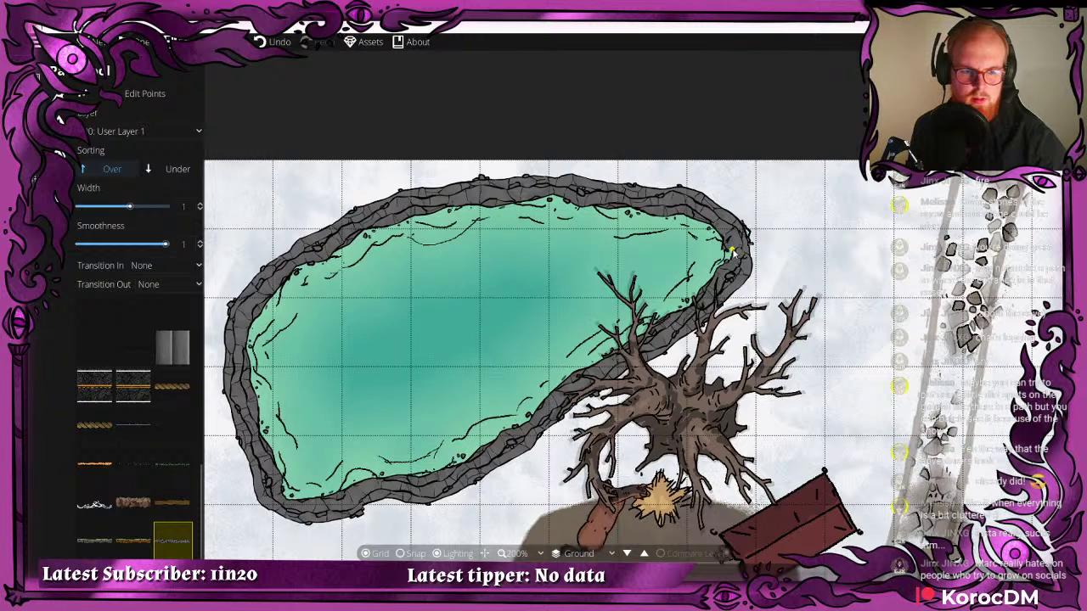
- Edit the cliff path's points at the lake's eastern tip, removing a surplus point and closing the outline
{"action": "left_click", "coordinate": [150, 93]}
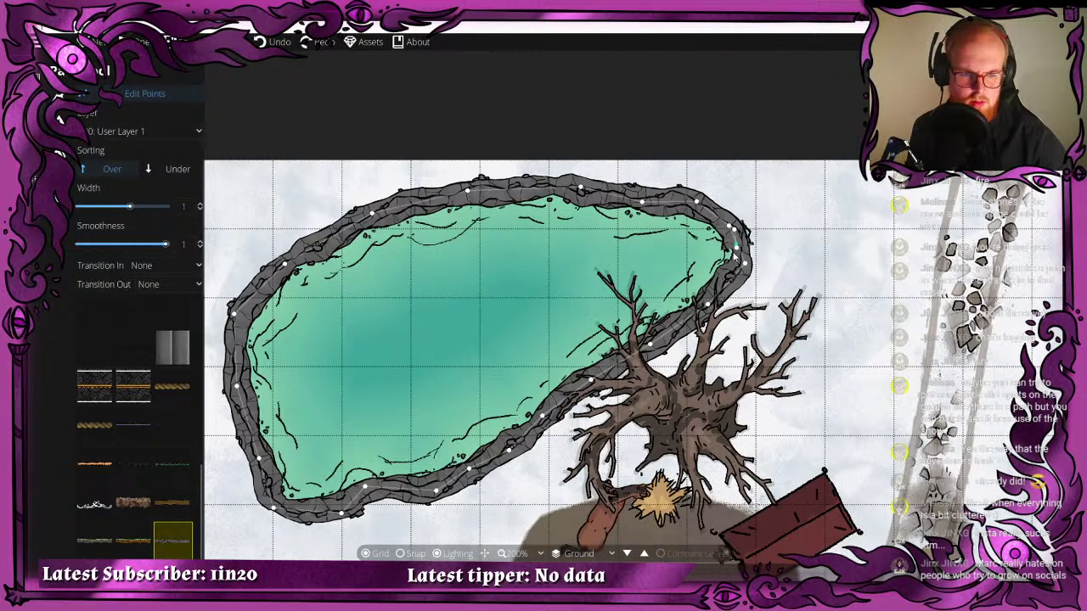
{"action": "left_click_drag", "start_coordinate": [734, 252], "coordinate": [779, 259]}
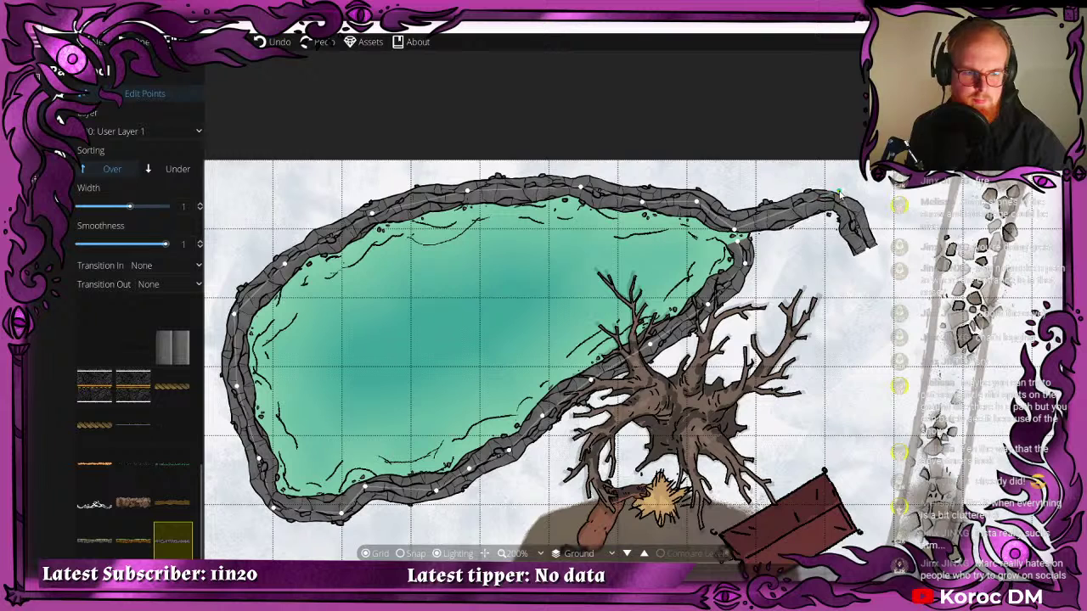
{"action": "right_click", "coordinate": [842, 193]}
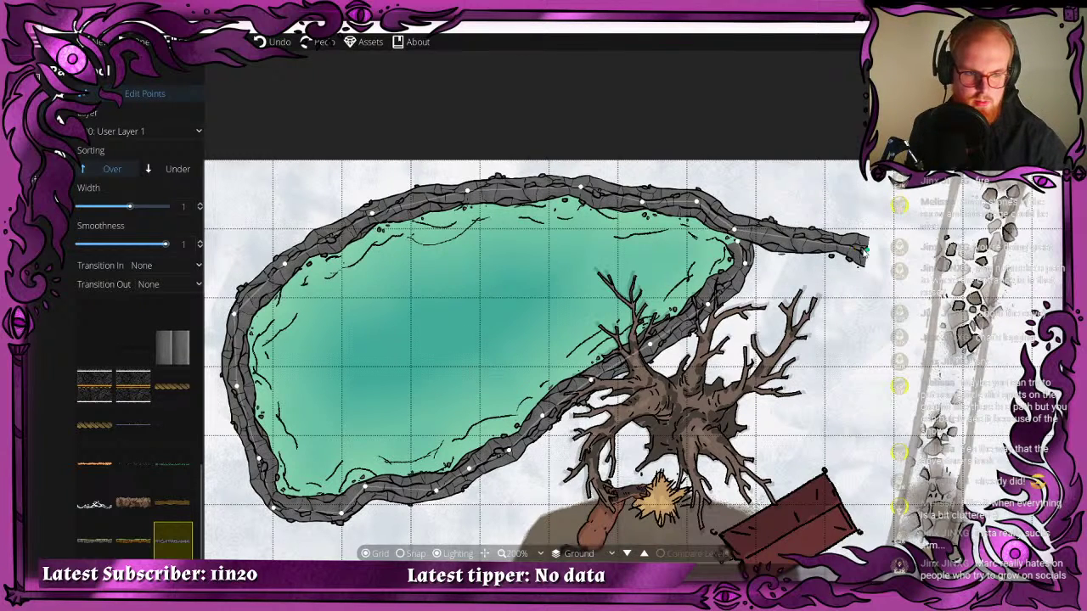
{"action": "left_click_drag", "start_coordinate": [863, 251], "coordinate": [738, 244]}
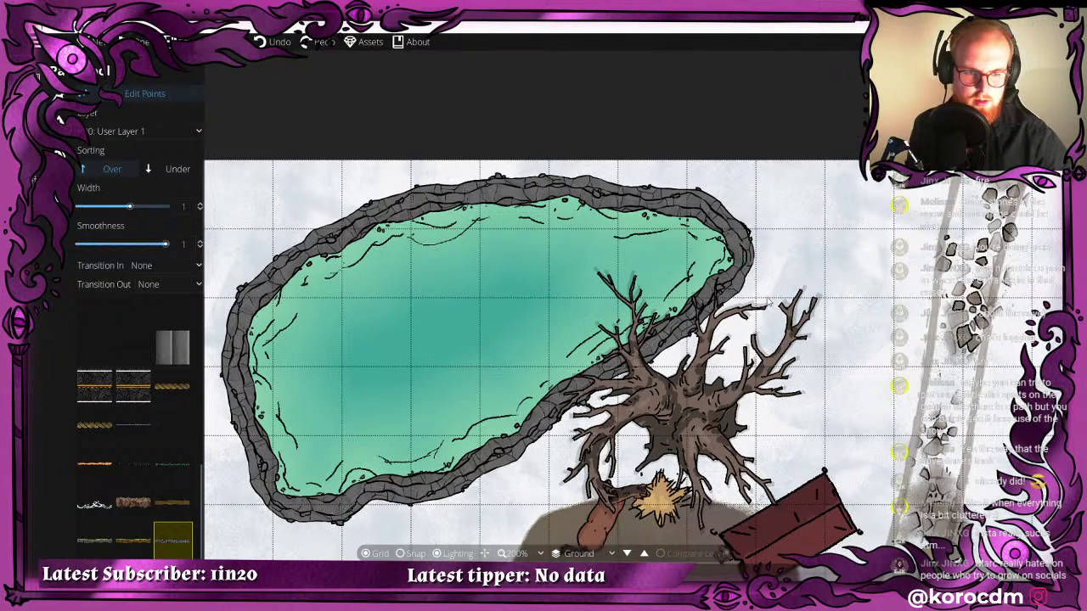
- Open the cliff outline at the lake's eastern tip and take away its section behind the dead tree
{"action": "scroll", "coordinate": [752, 318], "scroll_direction": "down", "scroll_amount": 6}
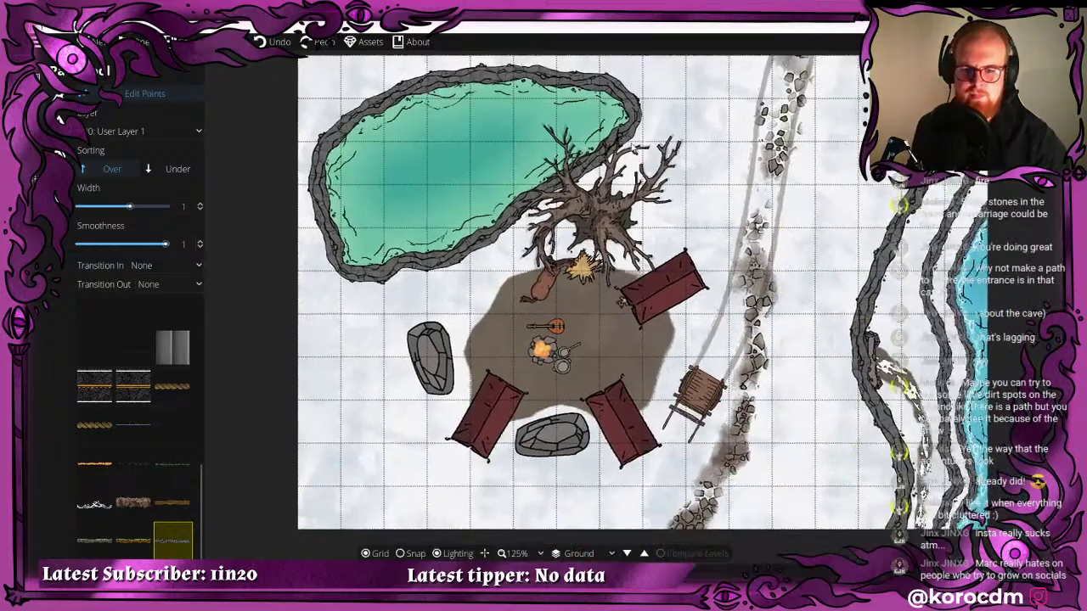
{"action": "scroll", "coordinate": [505, 226], "scroll_direction": "up", "scroll_amount": 3}
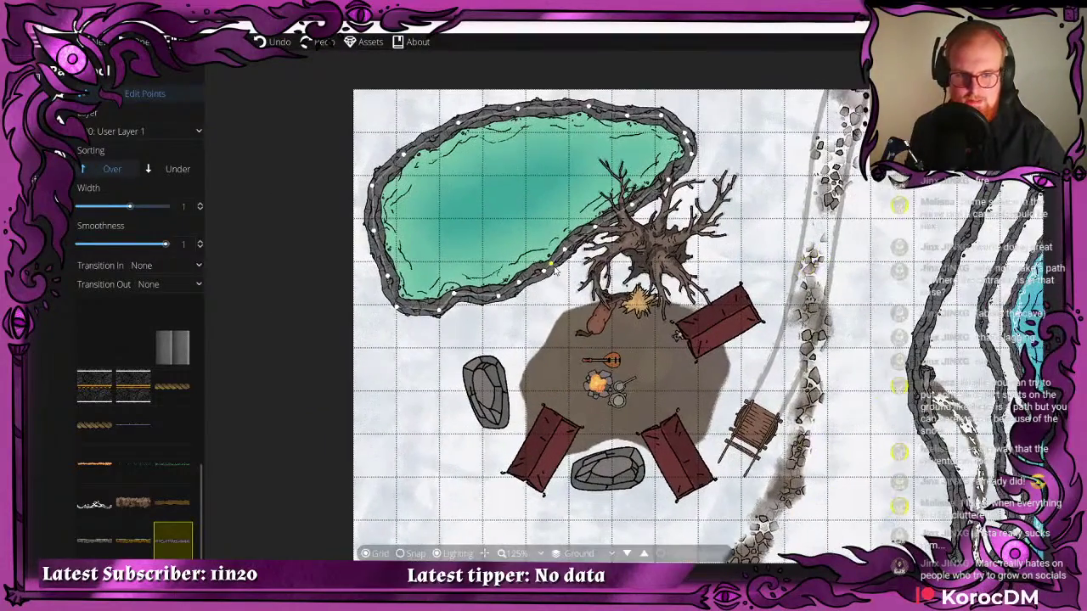
{"action": "left_click_drag", "start_coordinate": [618, 261], "coordinate": [599, 224]}
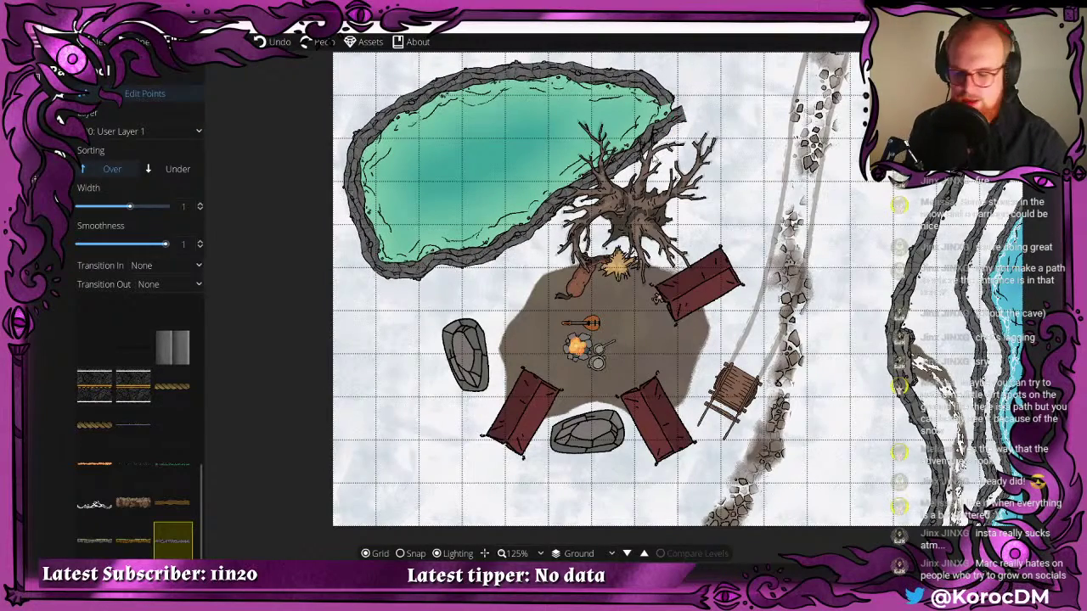
{"action": "key", "text": "ctrl+z"}
{"action": "key", "text": "ctrl+z"}
{"action": "key", "text": "ctrl+z"}
{"action": "key", "text": "ctrl+z"}
{"action": "key", "text": "ctrl+z"}
{"action": "key", "text": "ctrl+z"}
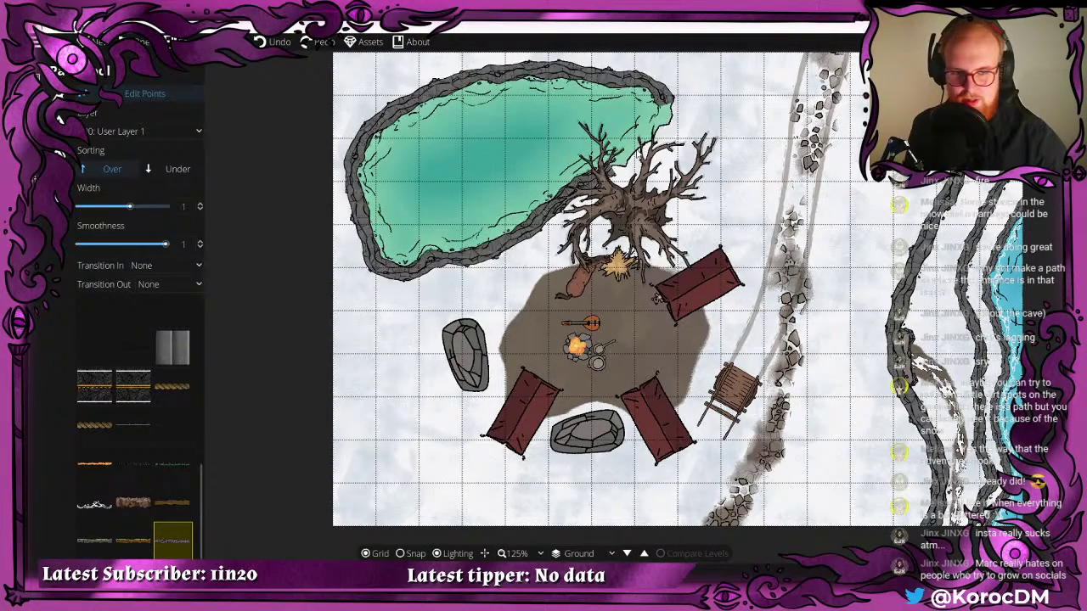
- Remove the cliff path's points along the lake's southern shore and adjust its end at the southwestern corner
{"action": "right_click", "coordinate": [500, 246]}
{"action": "right_click", "coordinate": [520, 241]}
{"action": "right_click", "coordinate": [477, 257]}
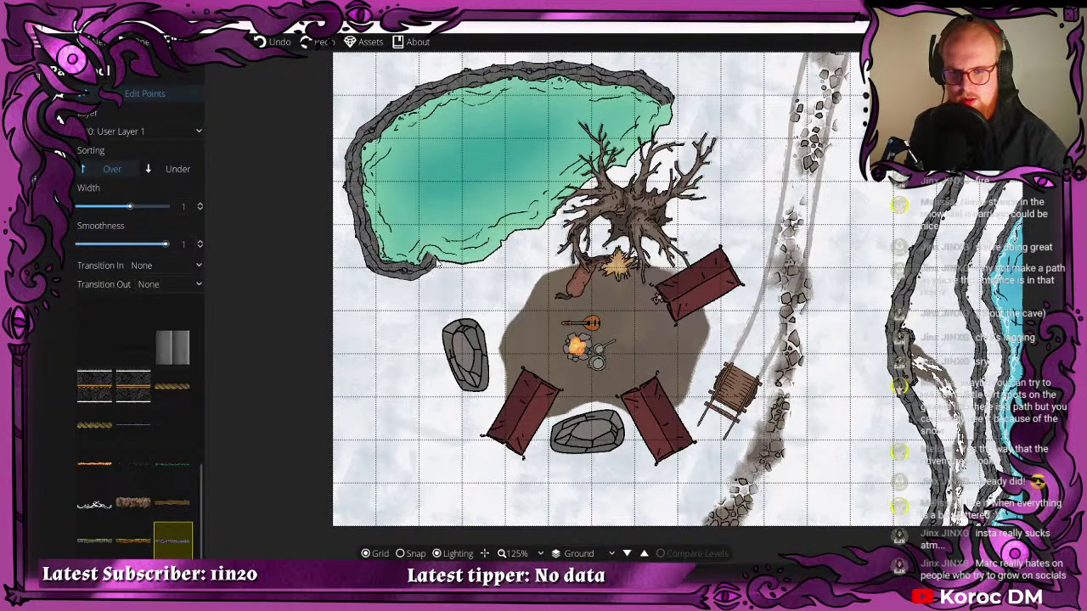
{"action": "right_click", "coordinate": [433, 256]}
{"action": "right_click", "coordinate": [412, 277]}
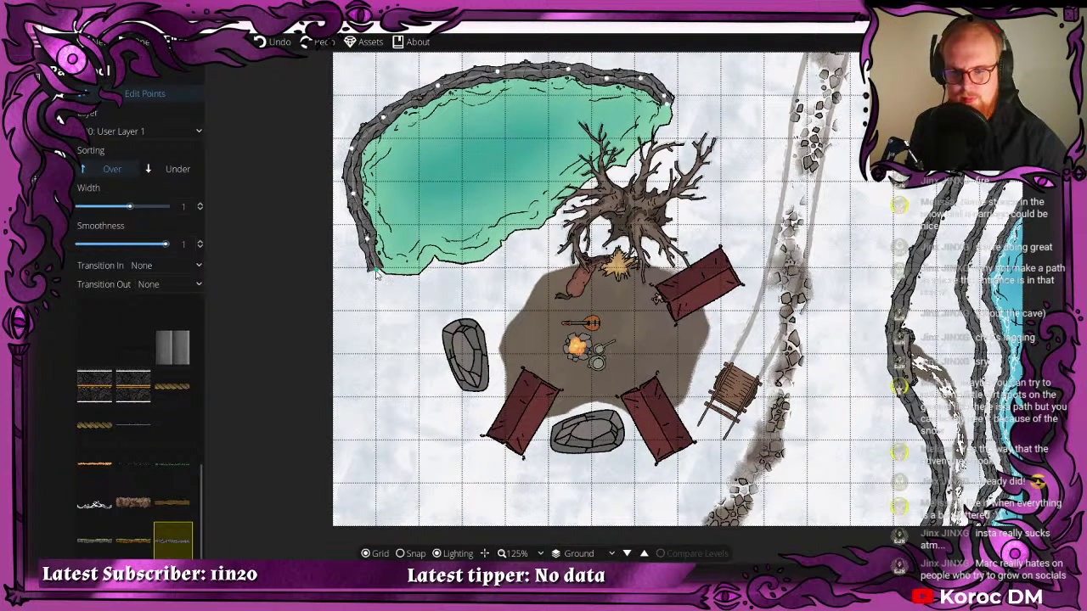
{"action": "mouse_move", "coordinate": [377, 271]}
{"action": "left_mouse_down"}
{"action": "mouse_move", "coordinate": [405, 282]}
{"action": "mouse_move", "coordinate": [379, 270]}
{"action": "left_mouse_up"}
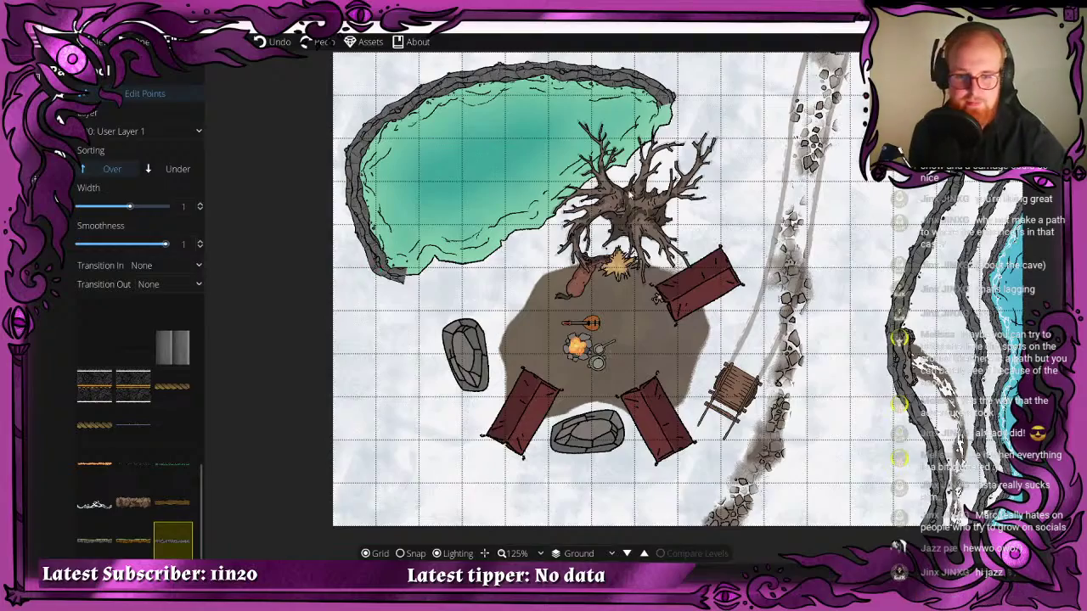
- Adjust the cliff path's end point to follow the shoreline at the lake's eastern tip
{"action": "left_click_drag", "start_coordinate": [543, 200], "coordinate": [424, 261]}
{"action": "scroll", "coordinate": [425, 260], "scroll_direction": "up", "scroll_amount": 5}
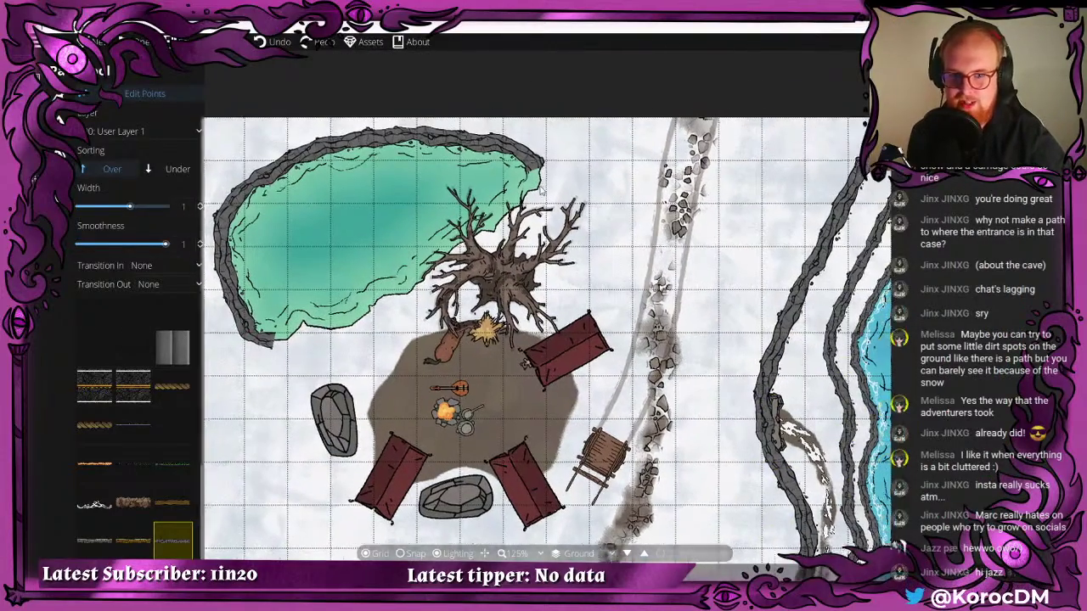
{"action": "left_click_drag", "start_coordinate": [517, 210], "coordinate": [531, 234]}
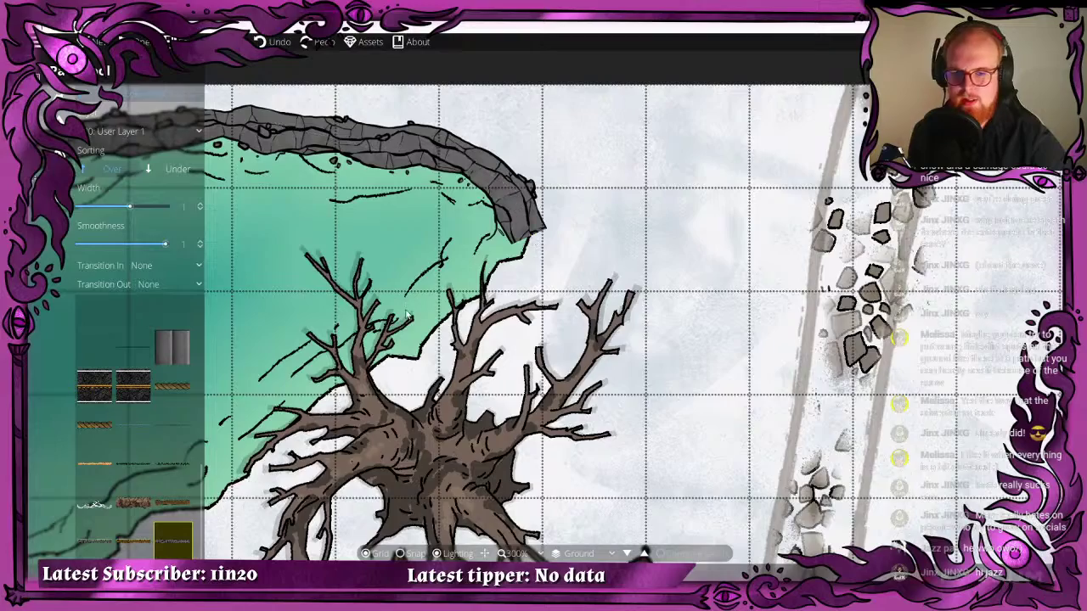
- Paint a band of Terrain Sand along the lake's southern shore, from the southwestern cliff end up behind the dead tree
{"action": "scroll", "coordinate": [416, 258], "scroll_direction": "down", "scroll_amount": 2}
{"action": "mouse_move", "coordinate": [424, 256]}
{"action": "left_mouse_down"}
{"action": "mouse_move", "coordinate": [733, 162]}
{"action": "mouse_move", "coordinate": [624, 124]}
{"action": "left_mouse_up"}
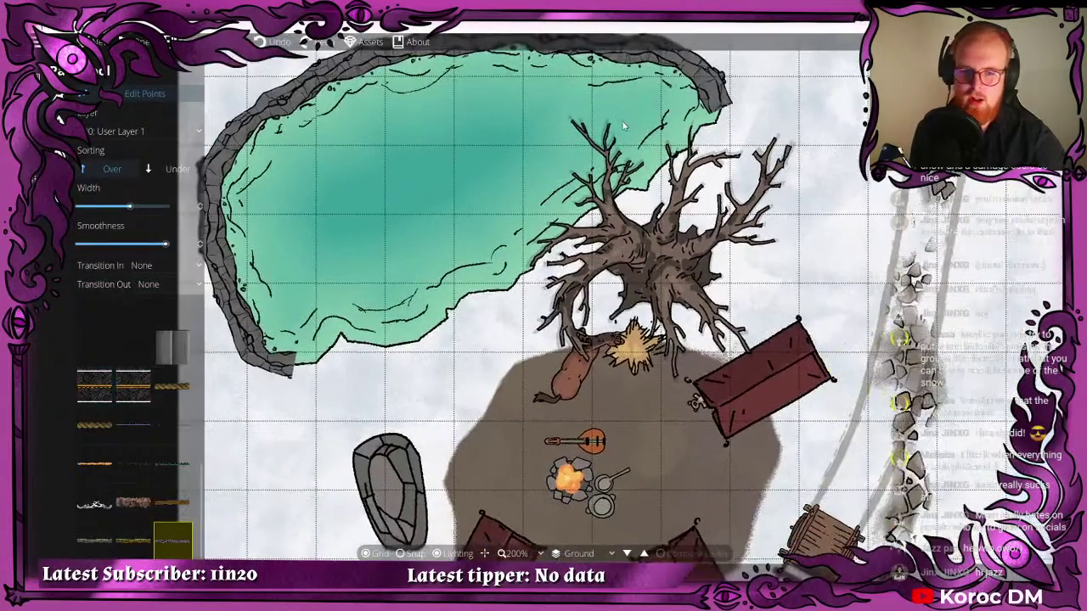
{"action": "left_click", "coordinate": [66, 112]}
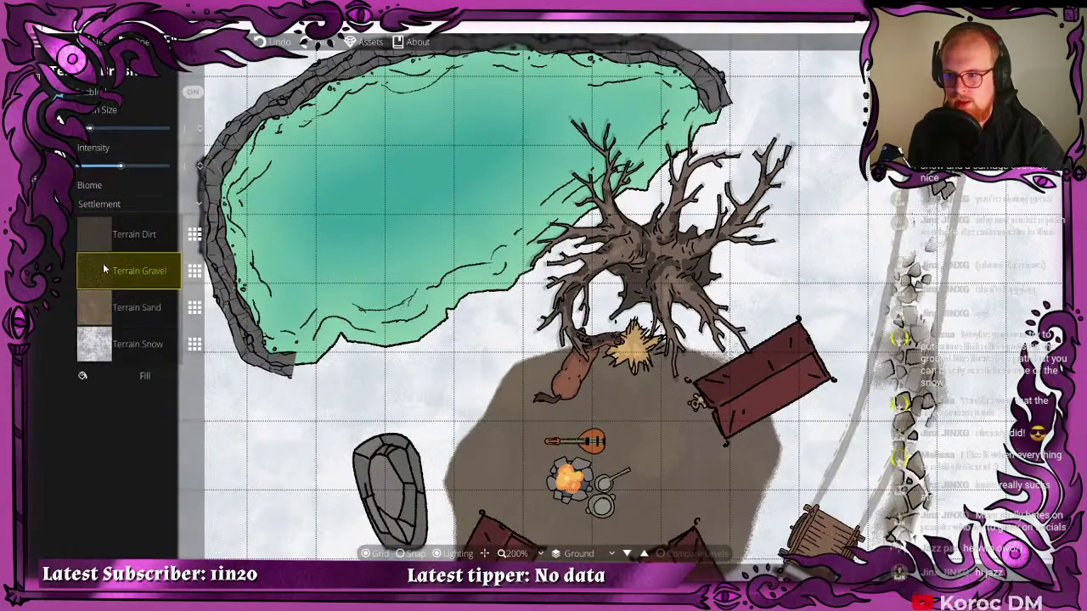
{"action": "left_click", "coordinate": [153, 307]}
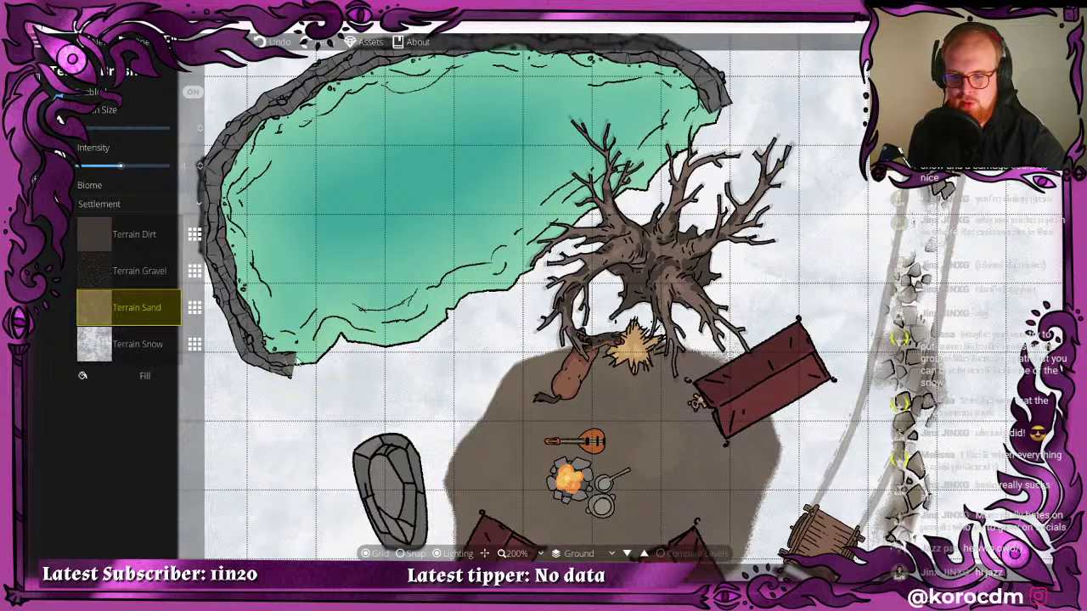
{"action": "left_click_drag", "start_coordinate": [330, 352], "coordinate": [395, 335]}
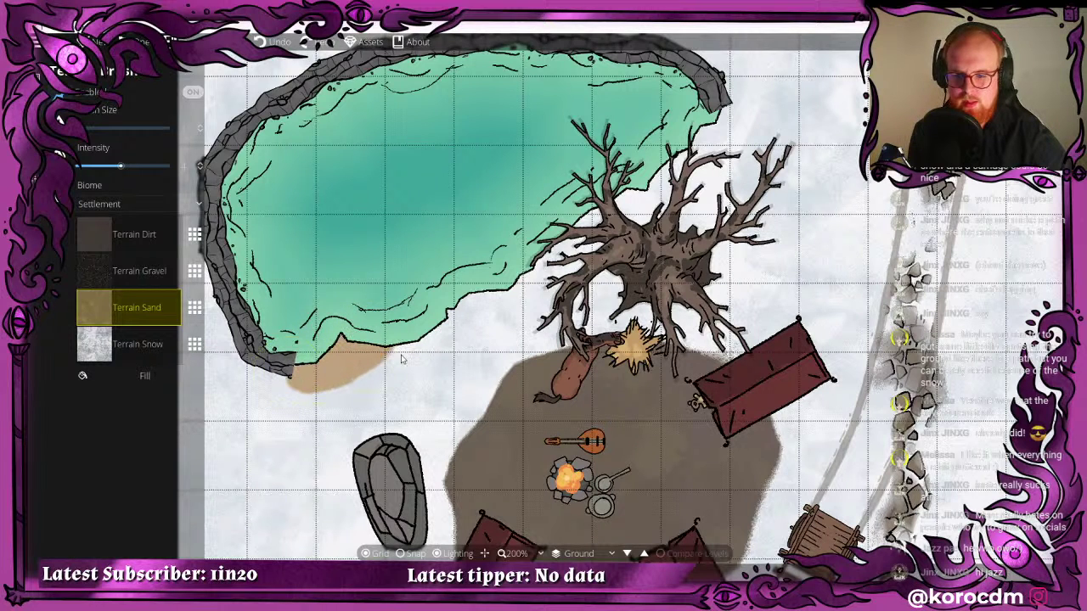
{"action": "mouse_move", "coordinate": [400, 347]}
{"action": "left_mouse_down"}
{"action": "mouse_move", "coordinate": [477, 327]}
{"action": "mouse_move", "coordinate": [518, 297]}
{"action": "mouse_move", "coordinate": [498, 272]}
{"action": "mouse_move", "coordinate": [624, 208]}
{"action": "mouse_move", "coordinate": [738, 102]}
{"action": "mouse_move", "coordinate": [696, 242]}
{"action": "left_mouse_up"}
- Trim the outer edge of the sand beach with Terrain Snow and touch up the southwestern shore with Terrain Sand
{"action": "left_click", "coordinate": [127, 344]}
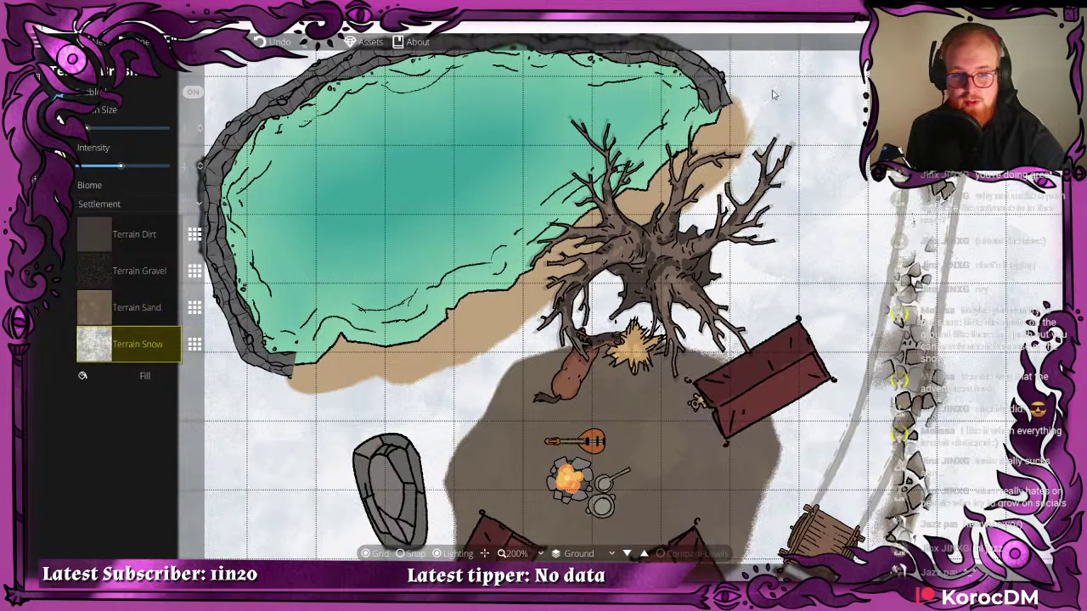
{"action": "mouse_move", "coordinate": [738, 93]}
{"action": "left_mouse_down"}
{"action": "mouse_move", "coordinate": [726, 153]}
{"action": "mouse_move", "coordinate": [702, 180]}
{"action": "left_mouse_up"}
{"action": "left_click_drag", "start_coordinate": [586, 382], "coordinate": [314, 378]}
{"action": "left_click", "coordinate": [95, 314]}
{"action": "left_click_drag", "start_coordinate": [332, 338], "coordinate": [344, 336]}
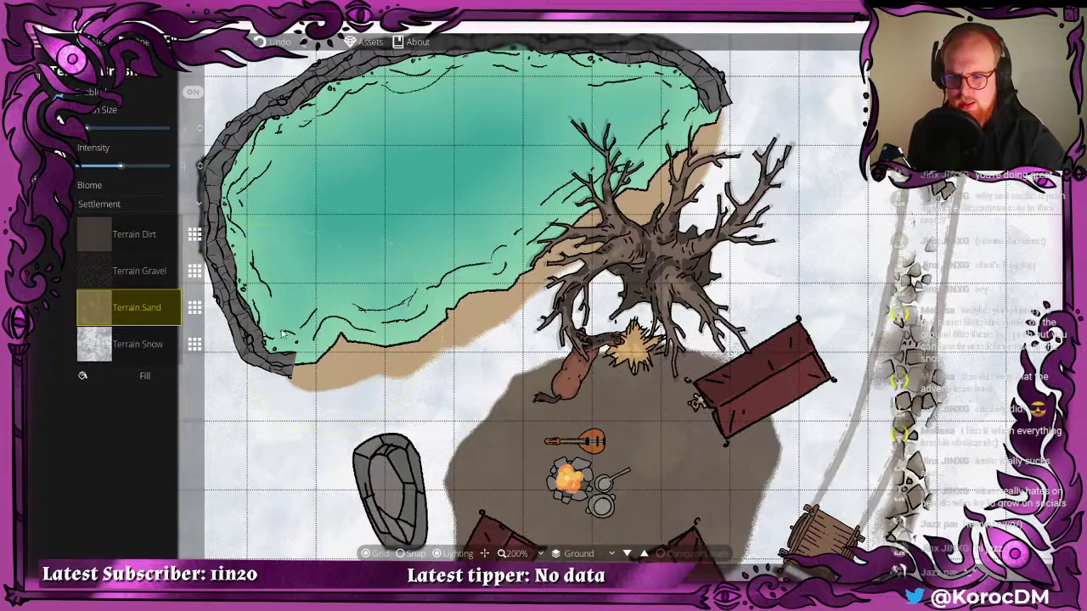
- Set the water brush's deep color to teal and its shallow color to light green to match the lake
{"action": "scroll", "coordinate": [491, 253], "scroll_direction": "down", "scroll_amount": 3}
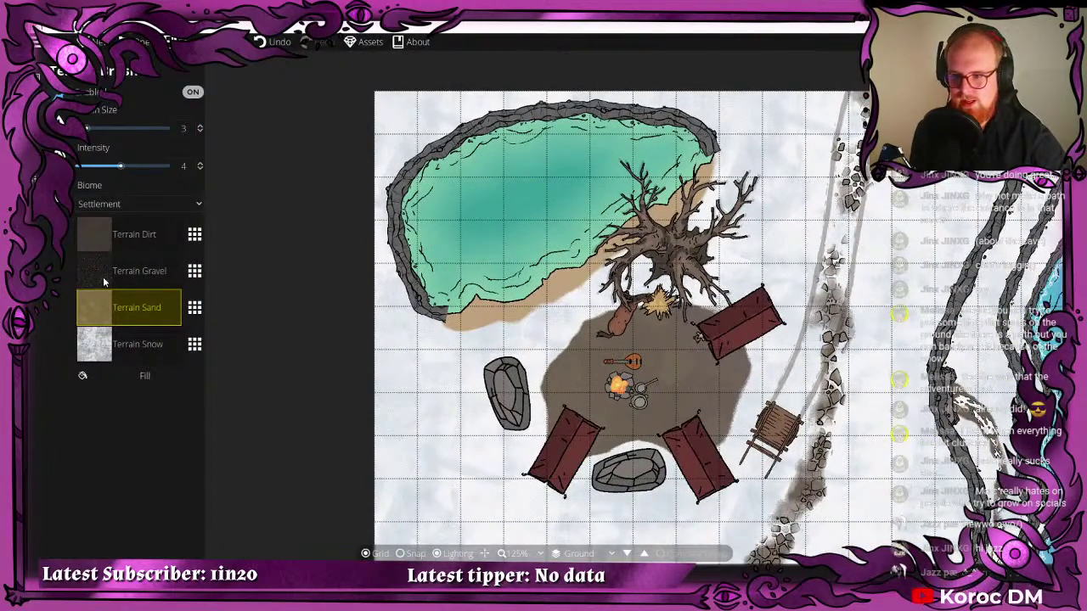
{"action": "left_click", "coordinate": [60, 118]}
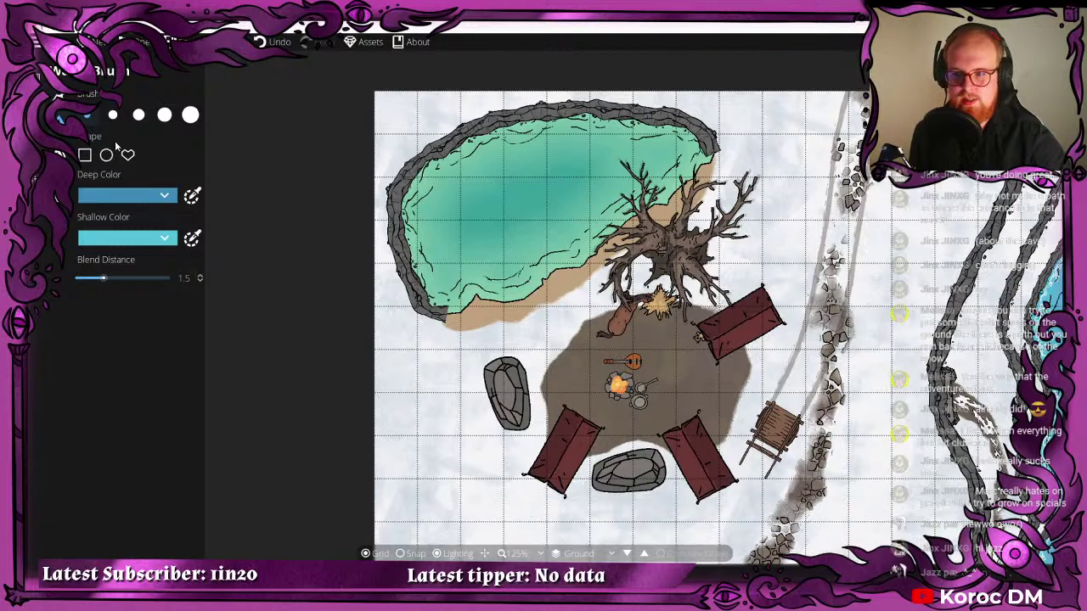
{"action": "left_click", "coordinate": [95, 197]}
{"action": "left_click", "coordinate": [88, 217]}
{"action": "left_click", "coordinate": [117, 241]}
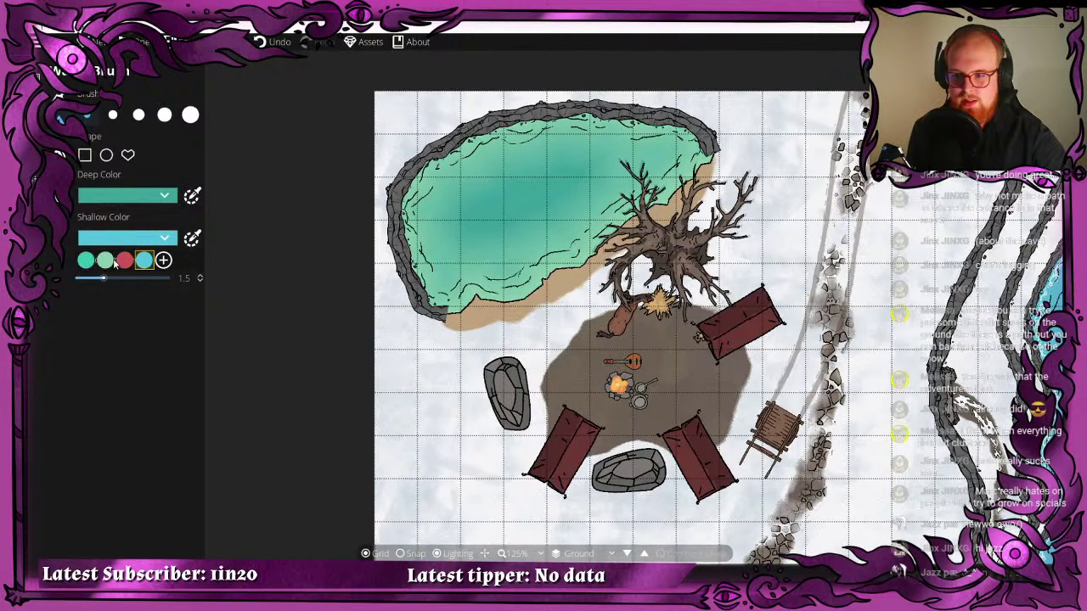
{"action": "left_click", "coordinate": [104, 260]}
- Pull the lake's northeastern shoreline back from the cliff and smooth the new edge with added water
{"action": "scroll", "coordinate": [482, 217], "scroll_direction": "up", "scroll_amount": 2}
{"action": "mouse_move", "coordinate": [568, 217]}
{"action": "left_mouse_down"}
{"action": "mouse_move", "coordinate": [495, 299]}
{"action": "mouse_move", "coordinate": [449, 321]}
{"action": "left_mouse_up"}
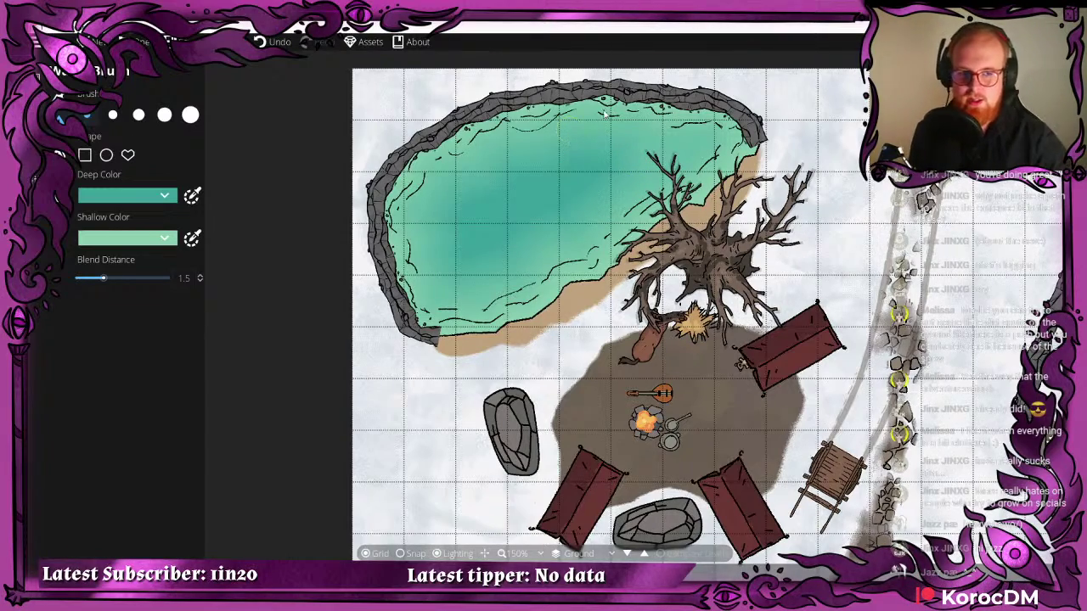
{"action": "left_click_drag", "start_coordinate": [618, 66], "coordinate": [426, 69]}
{"action": "scroll", "coordinate": [527, 109], "scroll_direction": "down", "scroll_amount": 2}
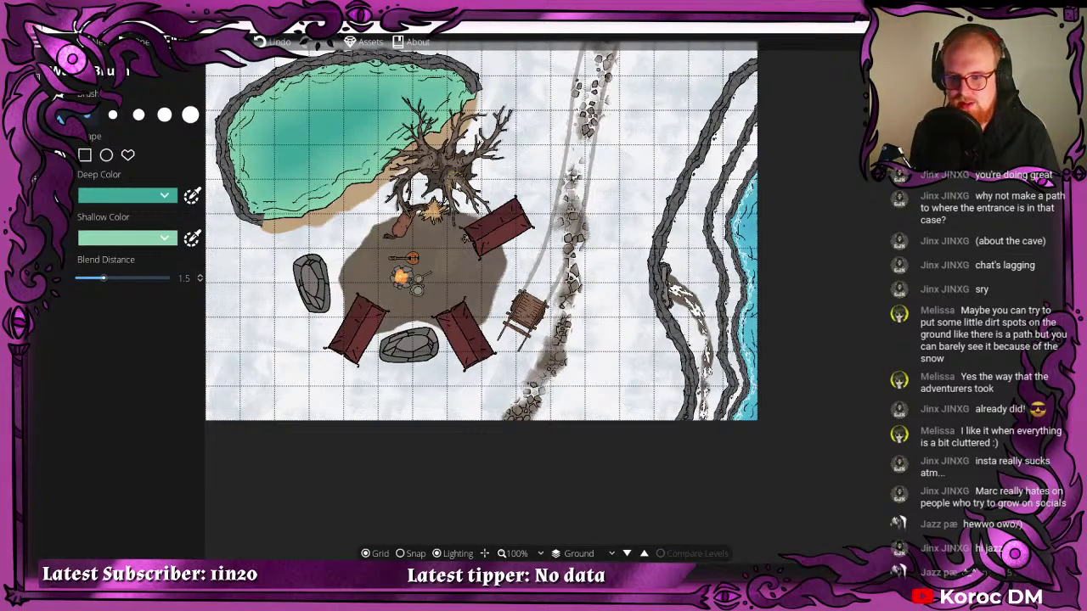
{"action": "left_click_drag", "start_coordinate": [296, 164], "coordinate": [426, 187]}
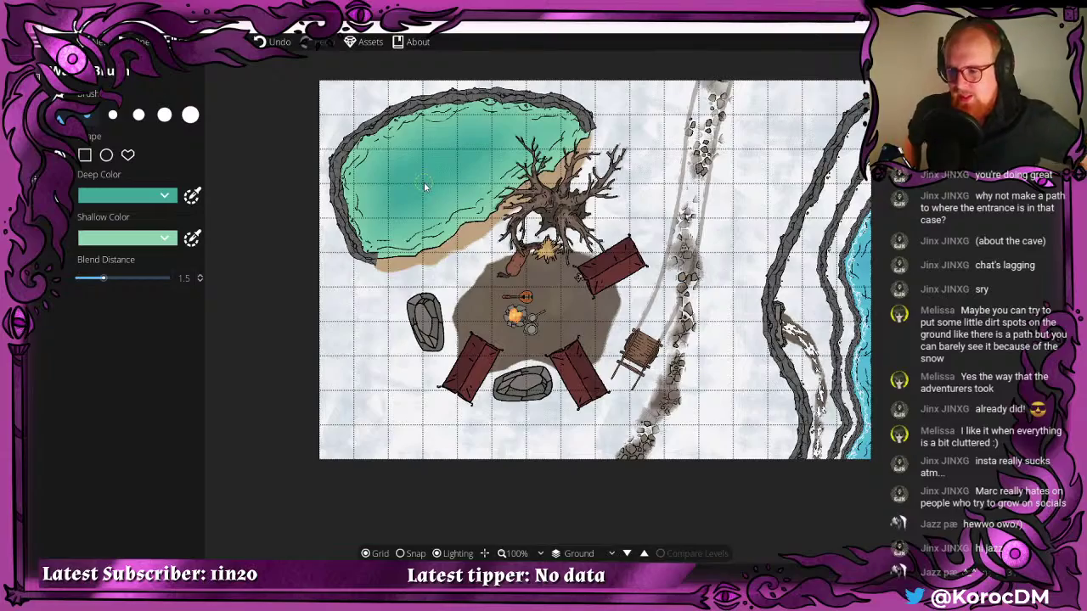
{"action": "mouse_move", "coordinate": [510, 192]}
{"action": "left_mouse_down"}
{"action": "mouse_move", "coordinate": [421, 186]}
{"action": "mouse_move", "coordinate": [456, 208]}
{"action": "mouse_move", "coordinate": [521, 201]}
{"action": "mouse_move", "coordinate": [553, 158]}
{"action": "mouse_move", "coordinate": [488, 204]}
{"action": "mouse_move", "coordinate": [458, 138]}
{"action": "mouse_move", "coordinate": [323, 104]}
{"action": "left_mouse_up"}
{"action": "scroll", "coordinate": [558, 148], "scroll_direction": "up", "scroll_amount": 4}
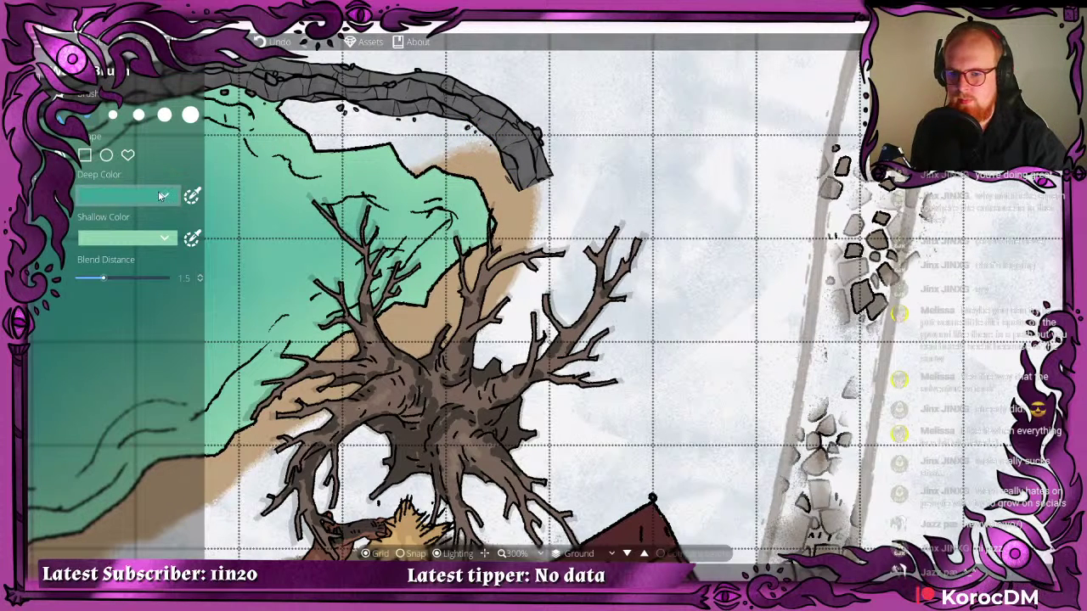
{"action": "mouse_move", "coordinate": [272, 146]}
{"action": "left_mouse_down"}
{"action": "mouse_move", "coordinate": [338, 173]}
{"action": "mouse_move", "coordinate": [416, 188]}
{"action": "left_mouse_up"}
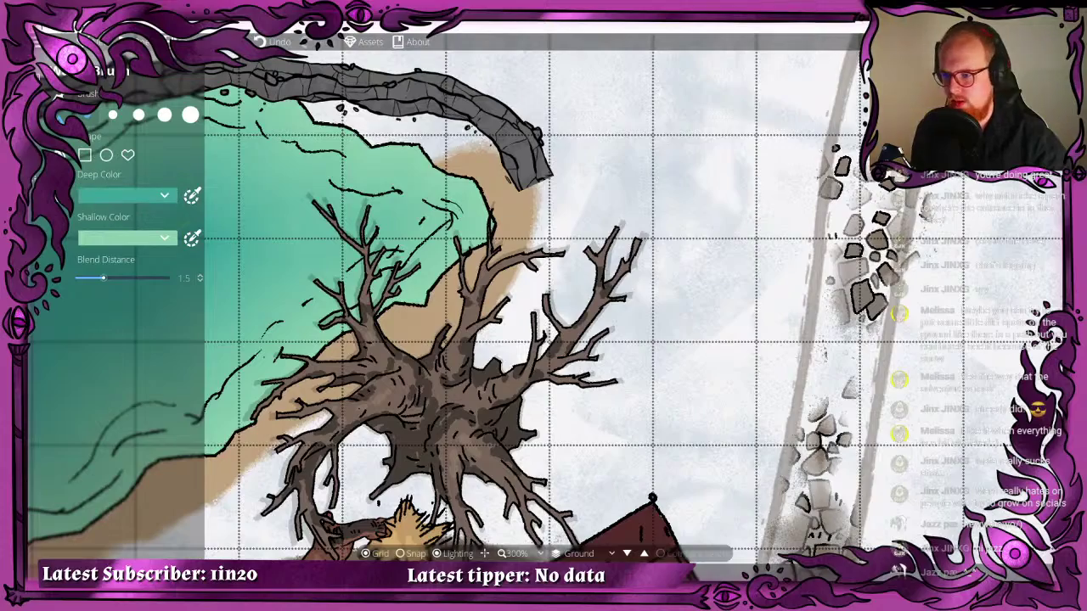
- Paint Terrain Sand in the gap between the lake's northeastern shoreline and the cliff
{"action": "left_click", "coordinate": [60, 96]}
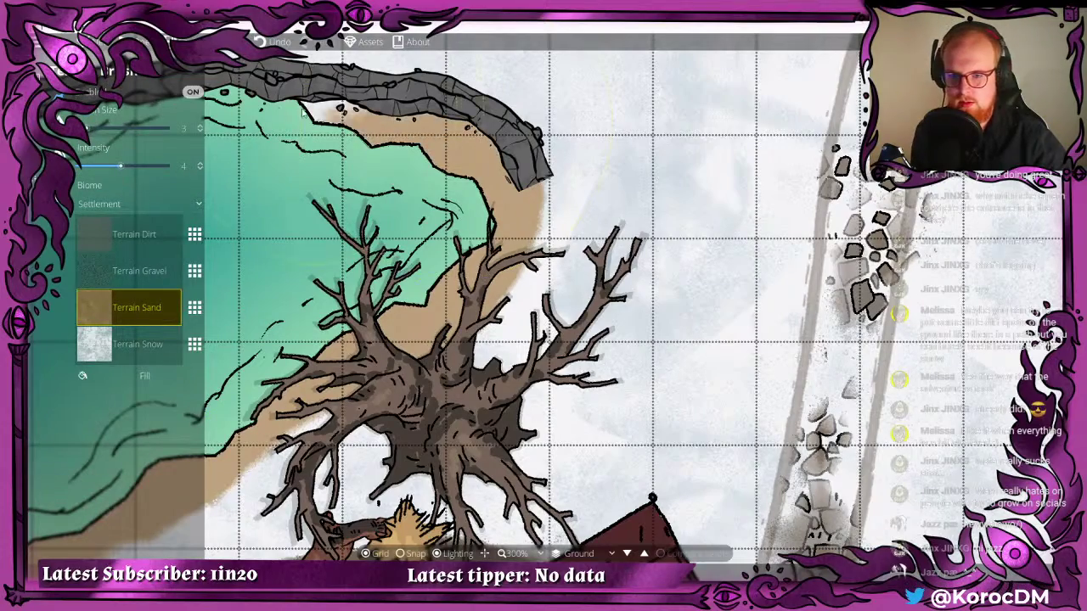
{"action": "scroll", "coordinate": [739, 129], "scroll_direction": "down", "scroll_amount": 5}
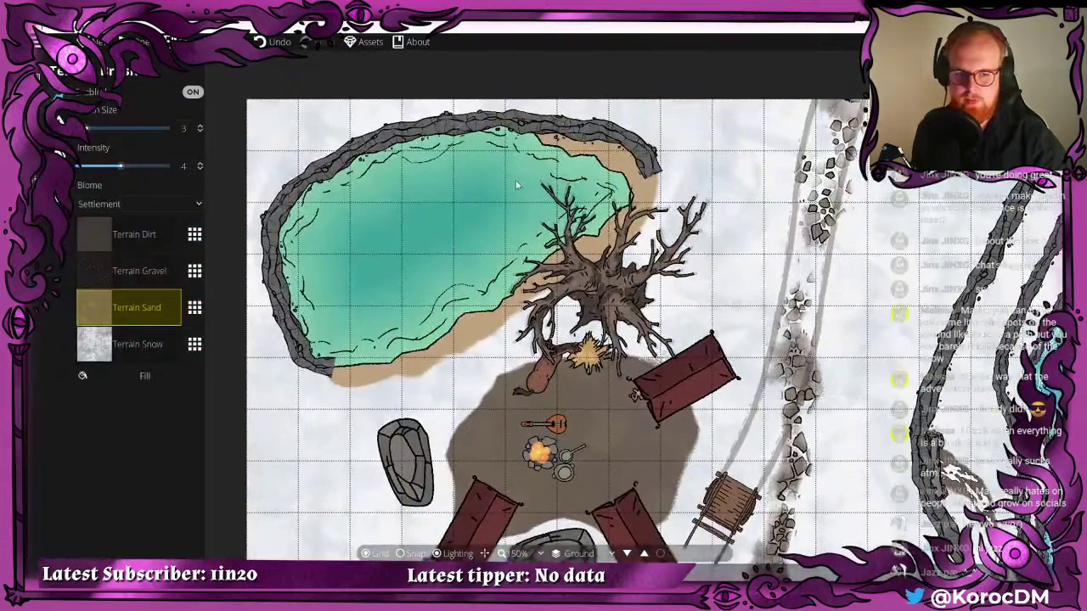
{"action": "scroll", "coordinate": [688, 172], "scroll_direction": "up", "scroll_amount": 8}
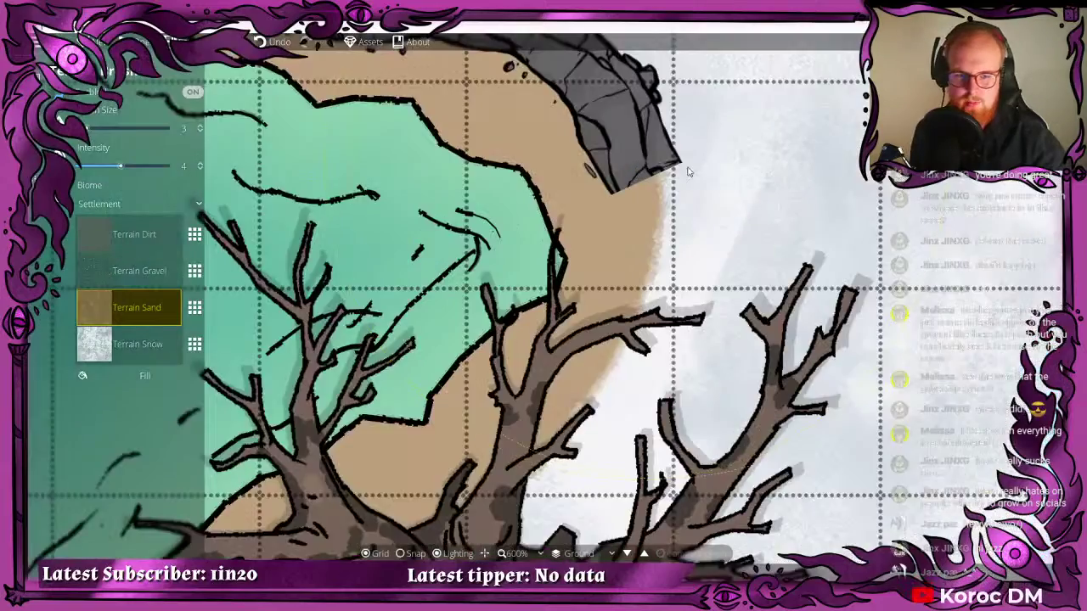
{"action": "scroll", "coordinate": [688, 171], "scroll_direction": "down", "scroll_amount": 2}
{"action": "scroll", "coordinate": [516, 225], "scroll_direction": "up", "scroll_amount": 2}
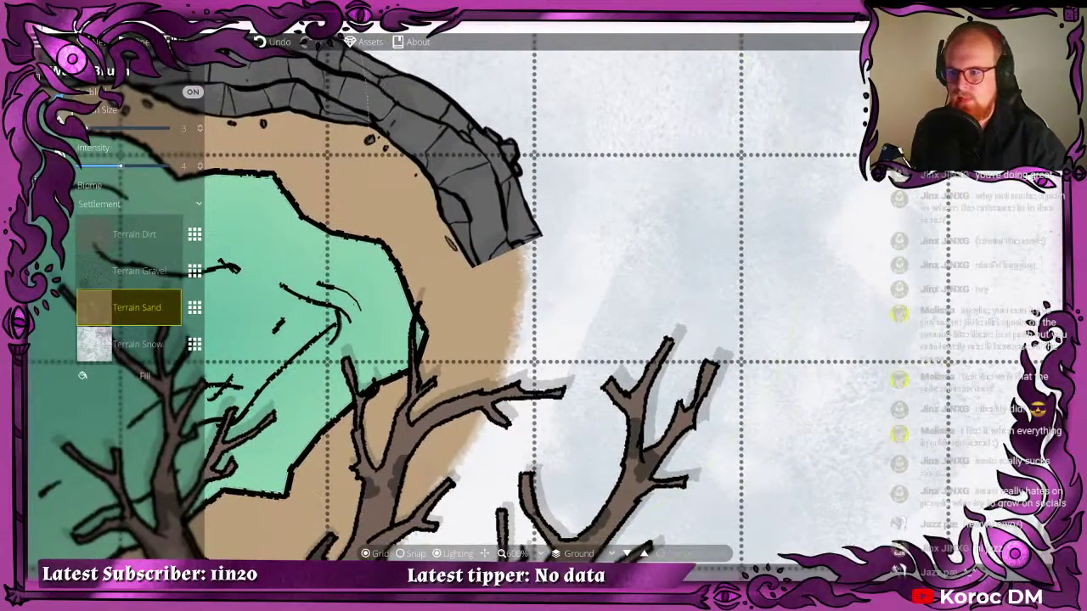
- Edit the cliff path's points at its northeastern end so that it extends slightly and bends outward past the sand
{"action": "left_click", "coordinate": [67, 159]}
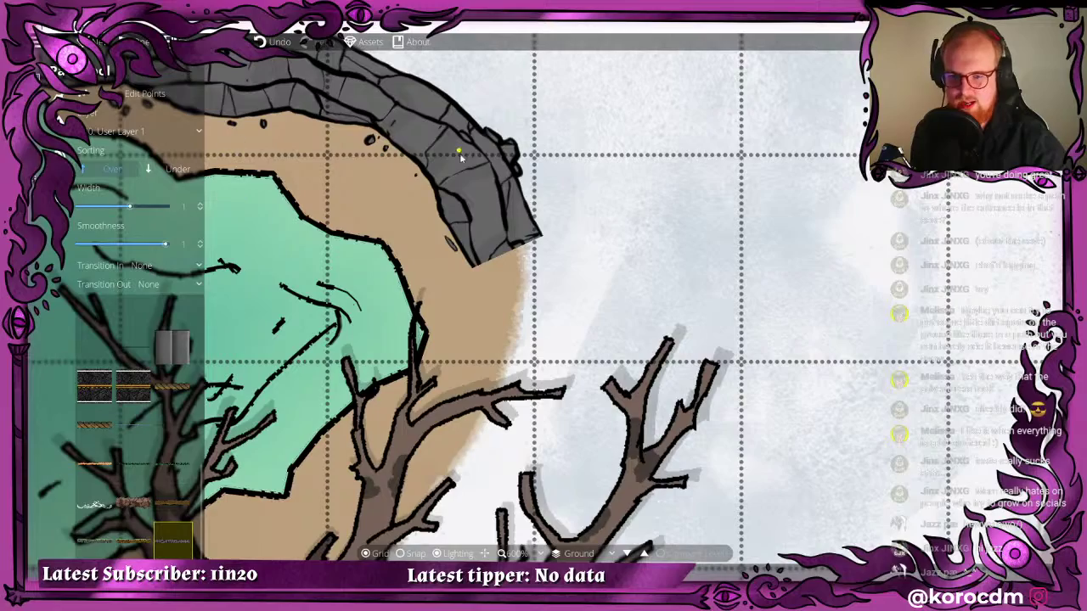
{"action": "scroll", "coordinate": [458, 157], "scroll_direction": "down", "scroll_amount": 3}
{"action": "scroll", "coordinate": [497, 182], "scroll_direction": "up", "scroll_amount": 2}
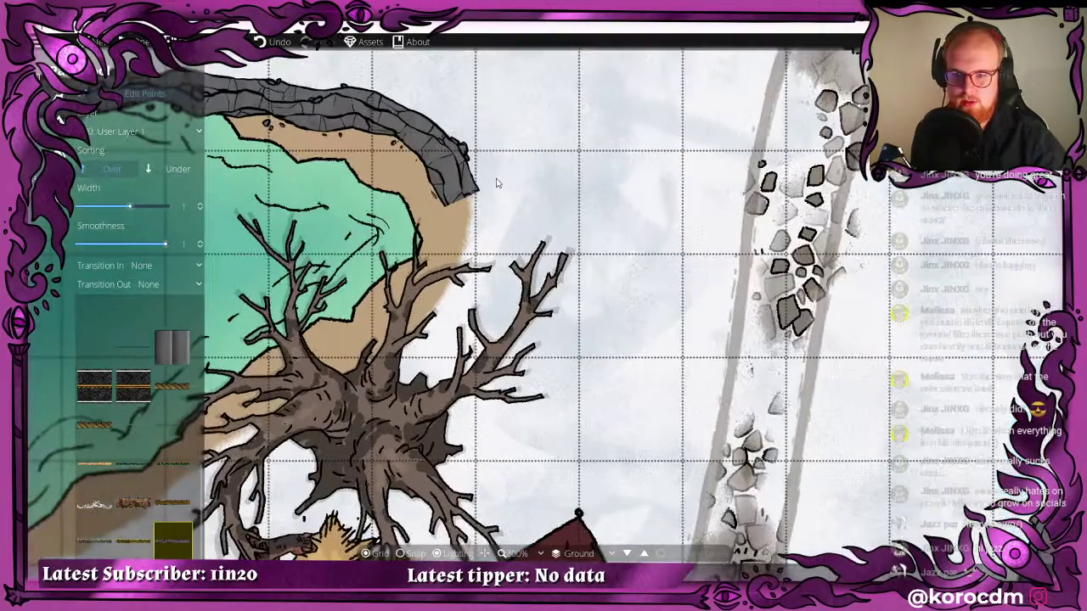
{"action": "left_click", "coordinate": [464, 198]}
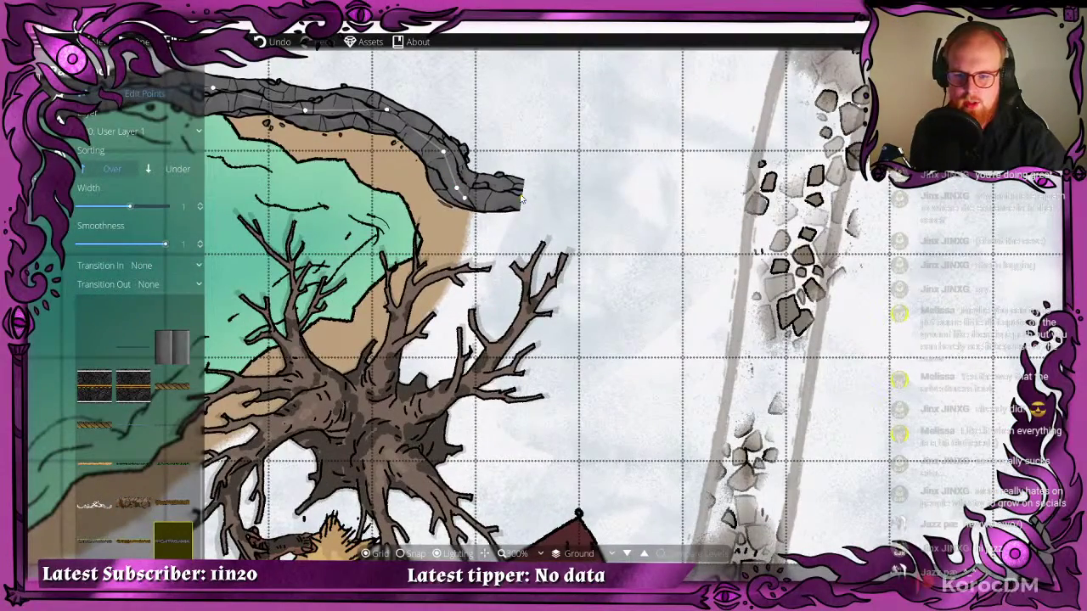
{"action": "left_click", "coordinate": [477, 201]}
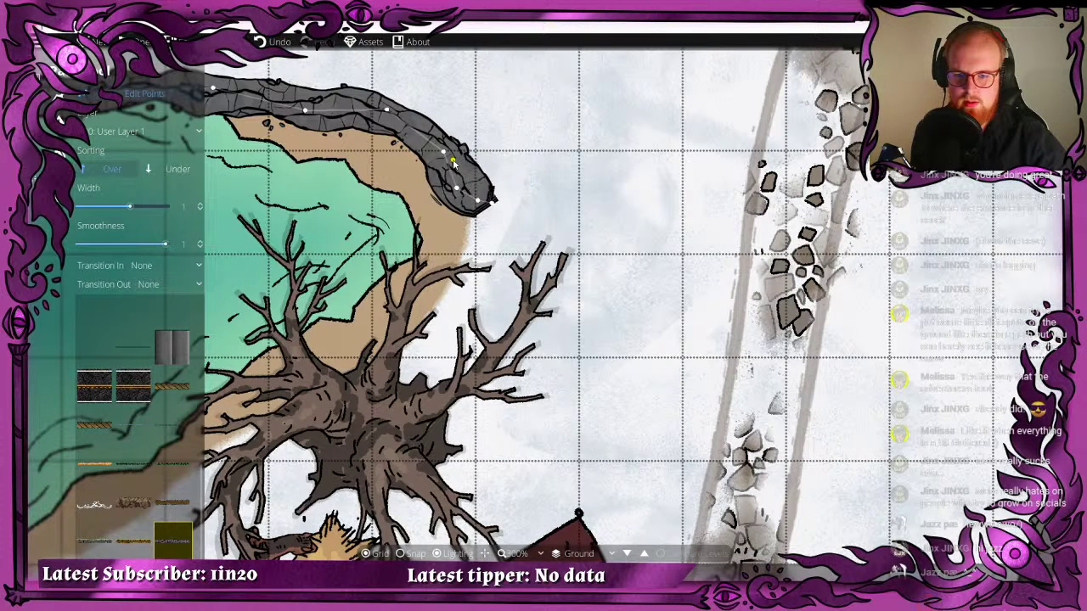
{"action": "right_click", "coordinate": [476, 163]}
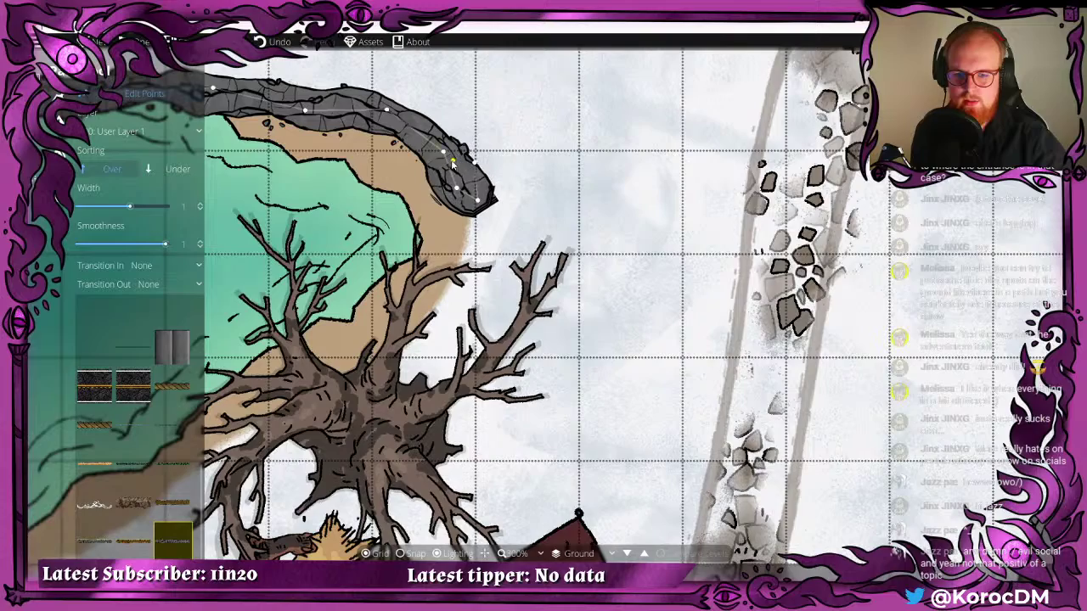
{"action": "scroll", "coordinate": [565, 220], "scroll_direction": "down", "scroll_amount": 5}
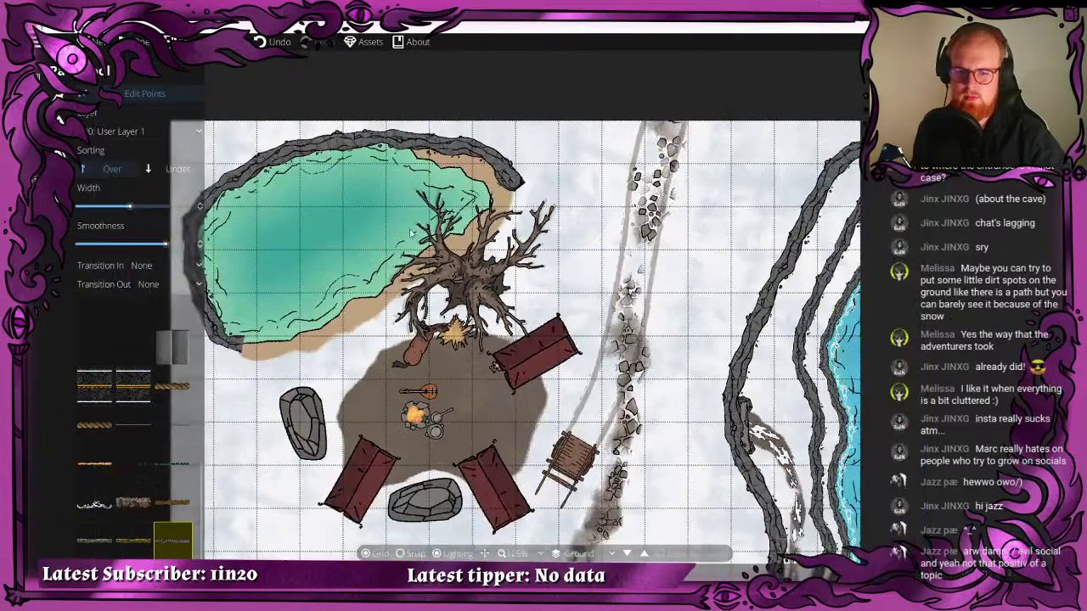
{"action": "scroll", "coordinate": [501, 174], "scroll_direction": "up", "scroll_amount": 5}
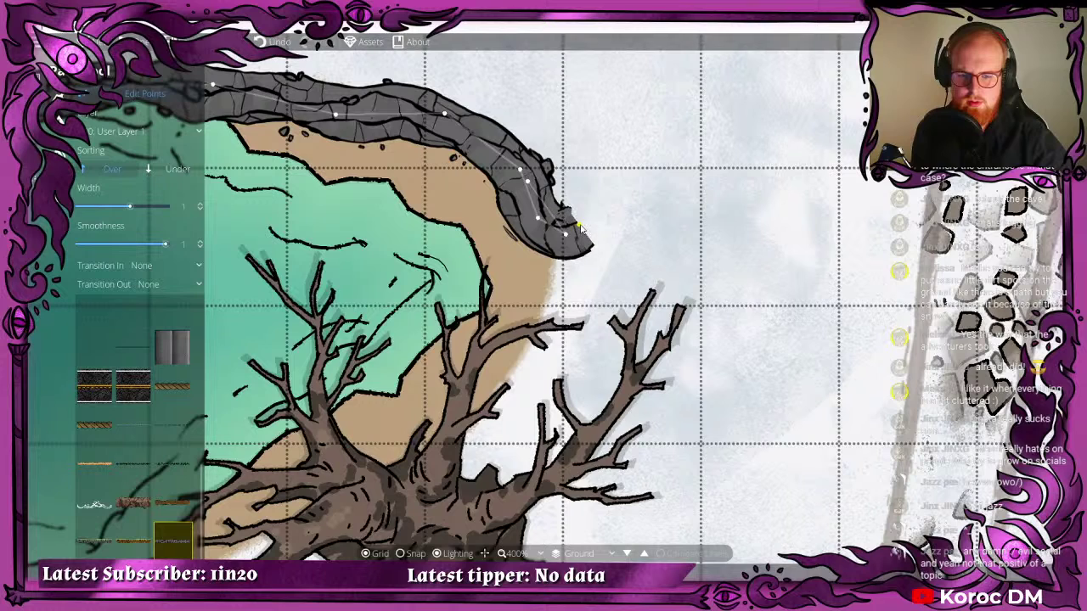
{"action": "right_click", "coordinate": [577, 235]}
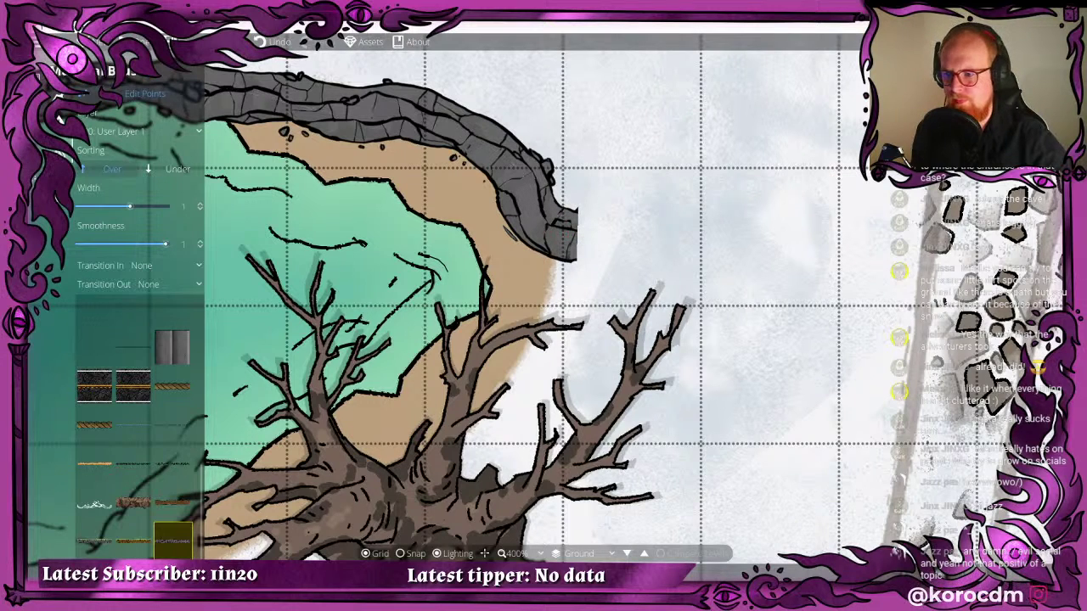
- Choose a rock object and set its scale to 0.7, sorting to Over and layer to User Layer 2
{"action": "left_click", "coordinate": [59, 95]}
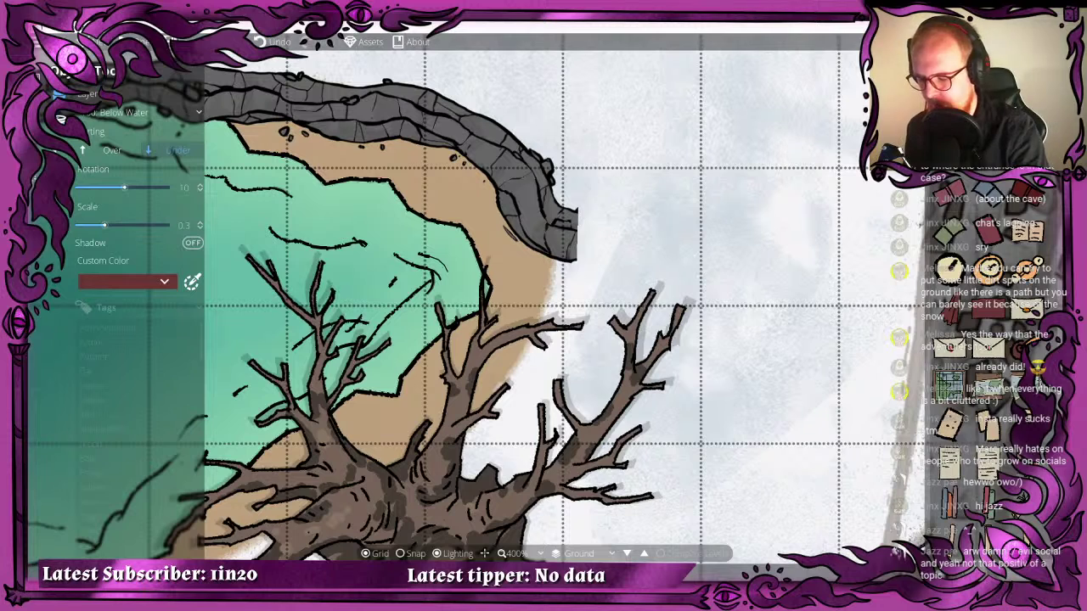
{"action": "key", "text": "Return"}
{"action": "left_click", "coordinate": [990, 197]}
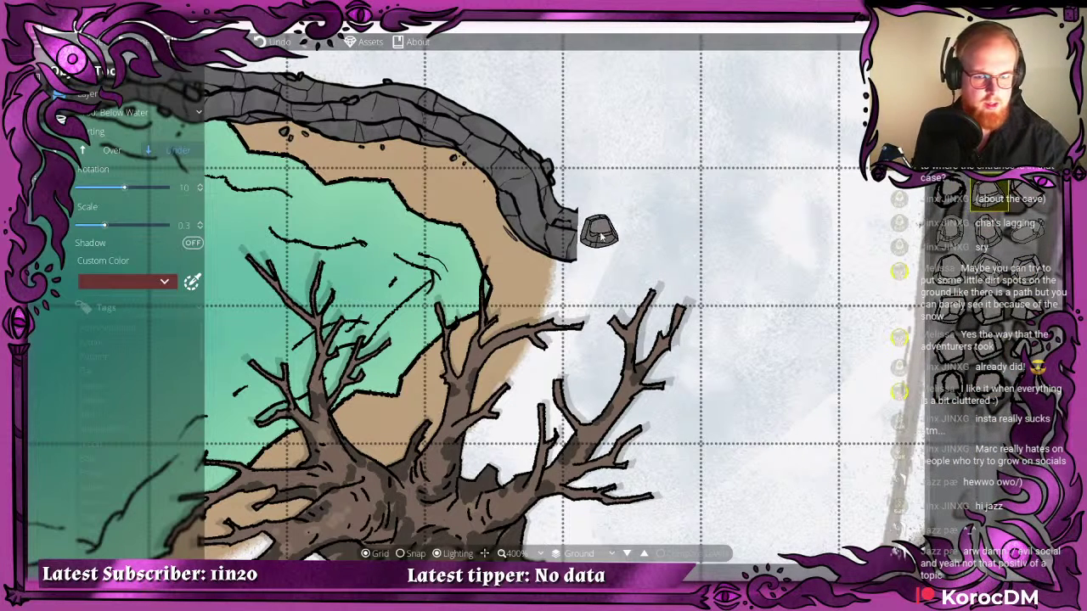
{"action": "scroll", "coordinate": [589, 242], "scroll_direction": "up", "scroll_amount": 4}
{"action": "left_click", "coordinate": [112, 150]}
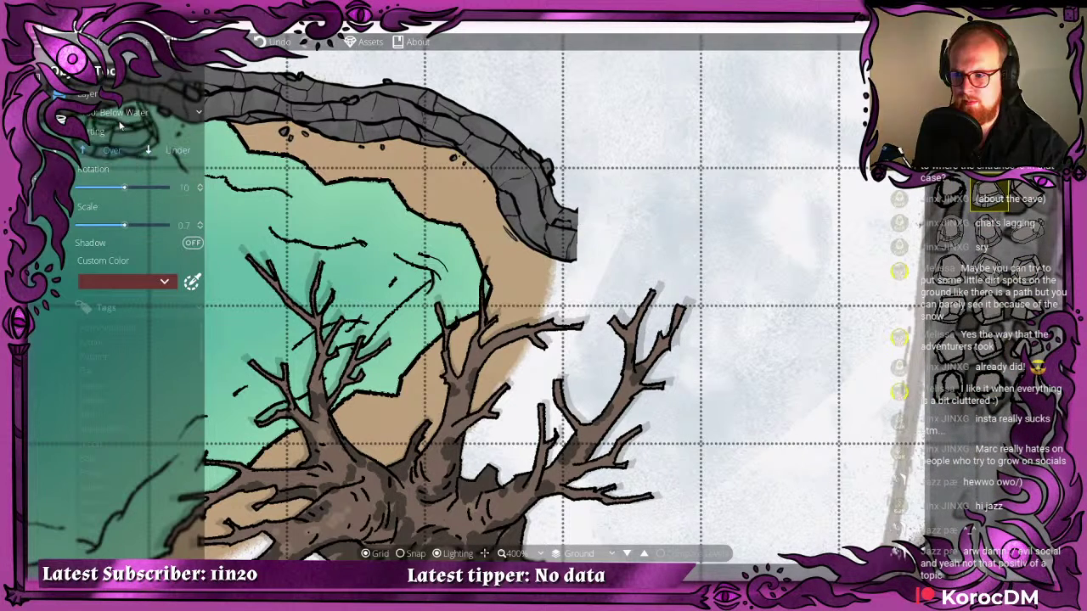
{"action": "left_click", "coordinate": [124, 112]}
{"action": "left_click", "coordinate": [119, 236]}
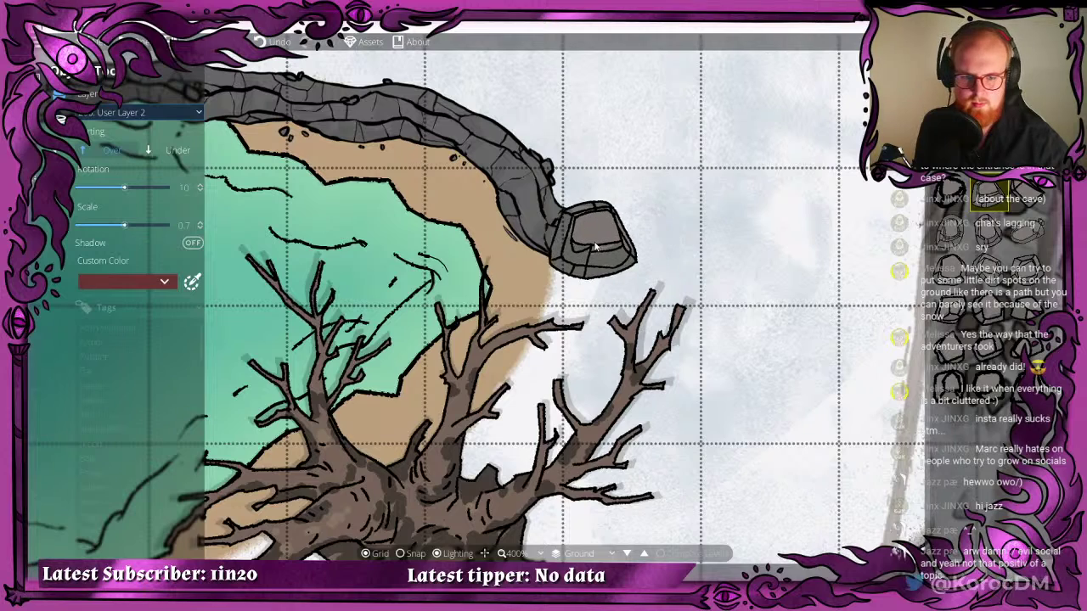
- Rotate the rock to -5 and place it over the cliff's blunt northeastern end
{"action": "scroll", "coordinate": [576, 247], "scroll_direction": "down", "scroll_amount": 5}
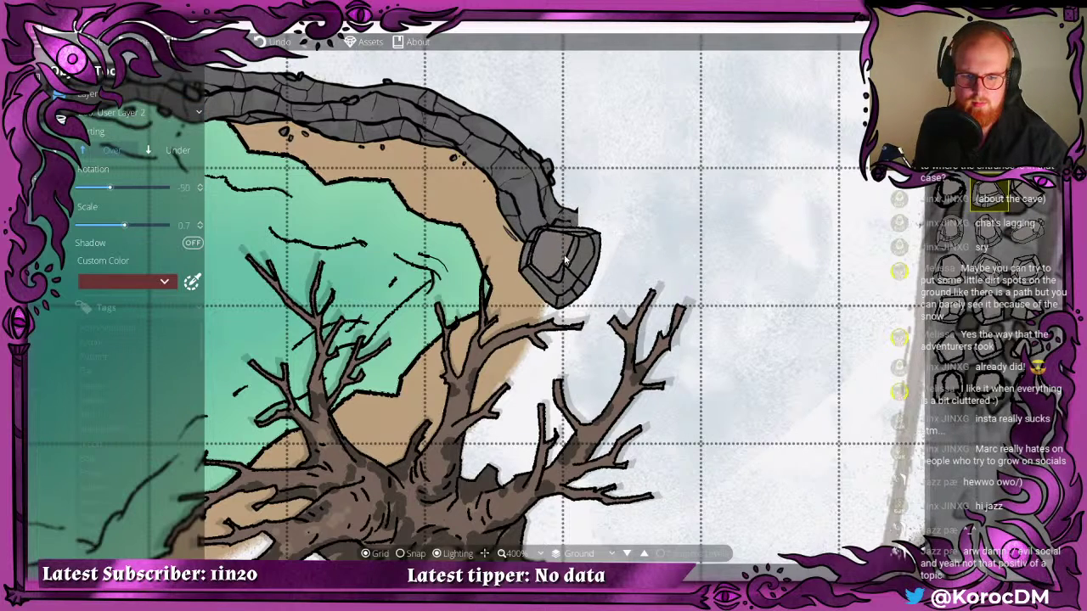
{"action": "scroll", "coordinate": [564, 248], "scroll_direction": "up", "scroll_amount": 3}
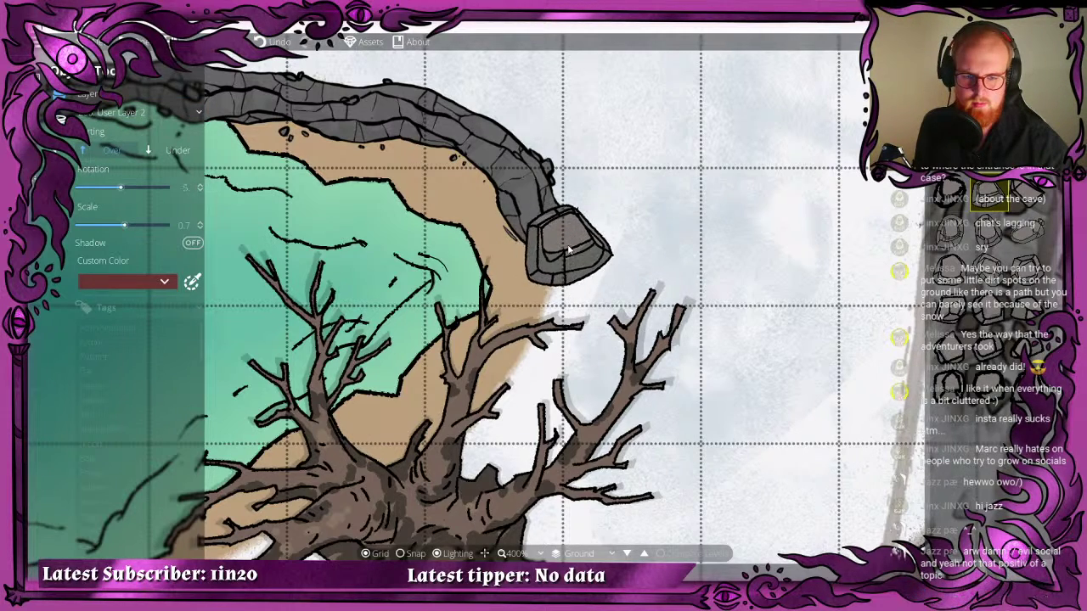
{"action": "left_click", "coordinate": [568, 246]}
- Place another copy of the rock over the cliff's blunt southwestern end beside the lake
{"action": "scroll", "coordinate": [341, 316], "scroll_direction": "down", "scroll_amount": 1}
{"action": "scroll", "coordinate": [297, 336], "scroll_direction": "down", "scroll_amount": 3}
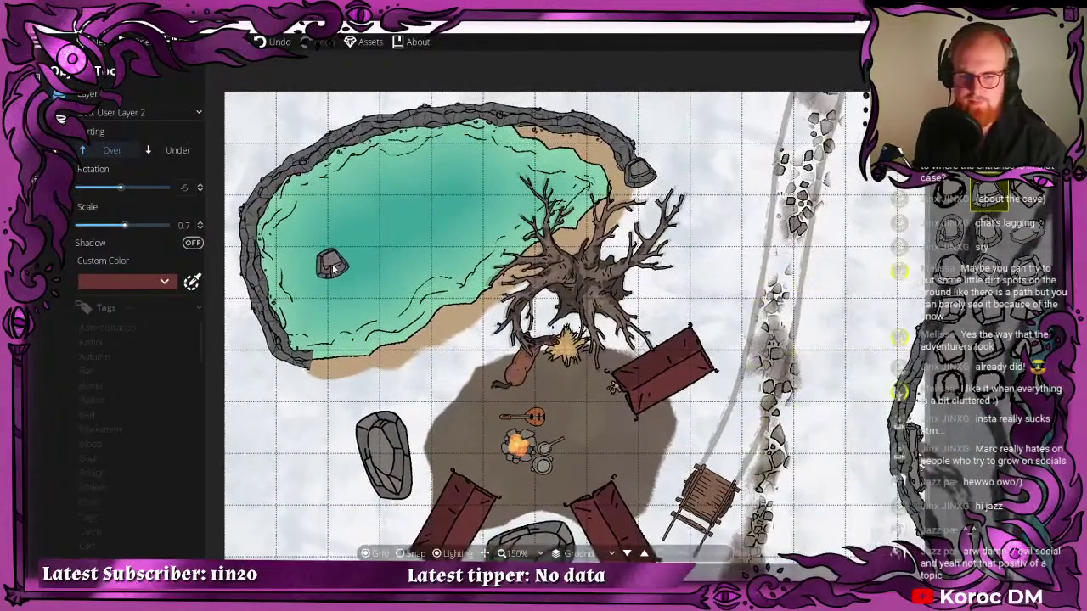
{"action": "left_click_drag", "start_coordinate": [365, 267], "coordinate": [346, 266]}
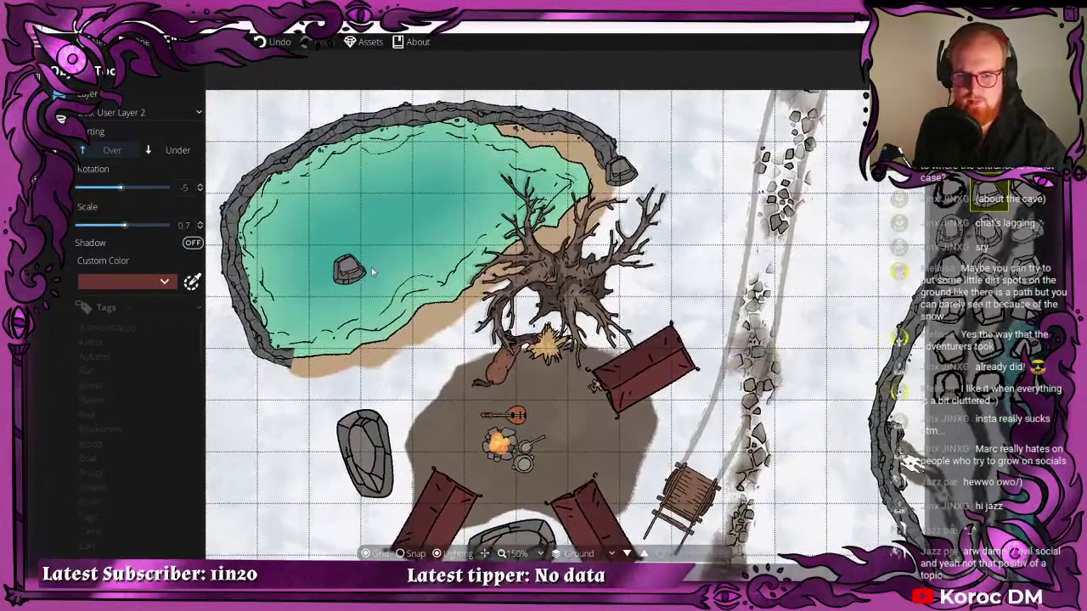
{"action": "left_click_drag", "start_coordinate": [707, 303], "coordinate": [744, 188]}
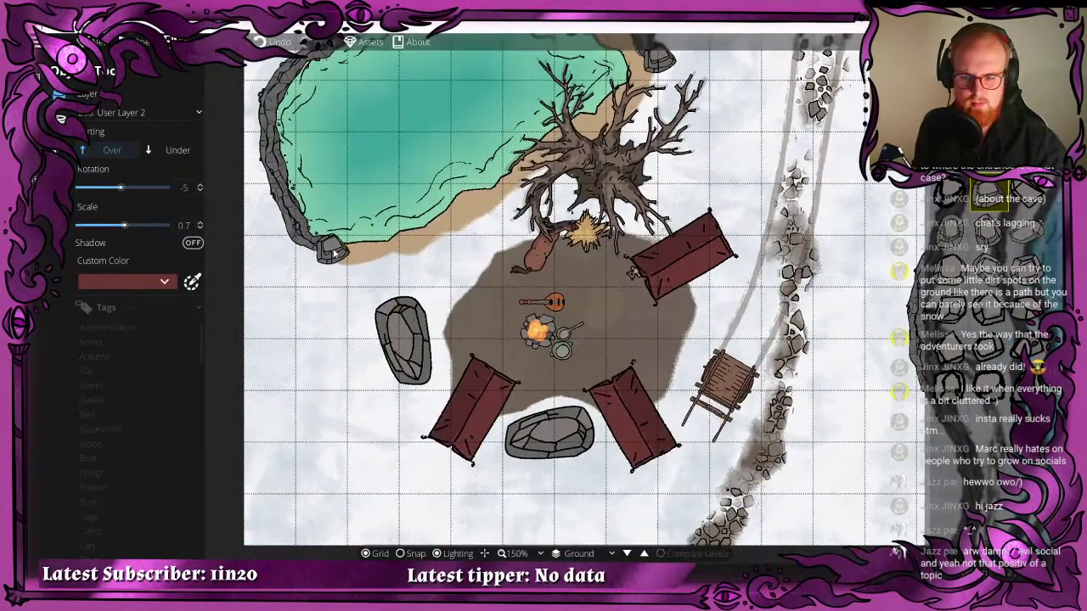
{"action": "left_click", "coordinate": [333, 253]}
- Look over the whole map, from the lake and campsite to the road and the eastern cliffs
{"action": "left_click_drag", "start_coordinate": [496, 270], "coordinate": [518, 159]}
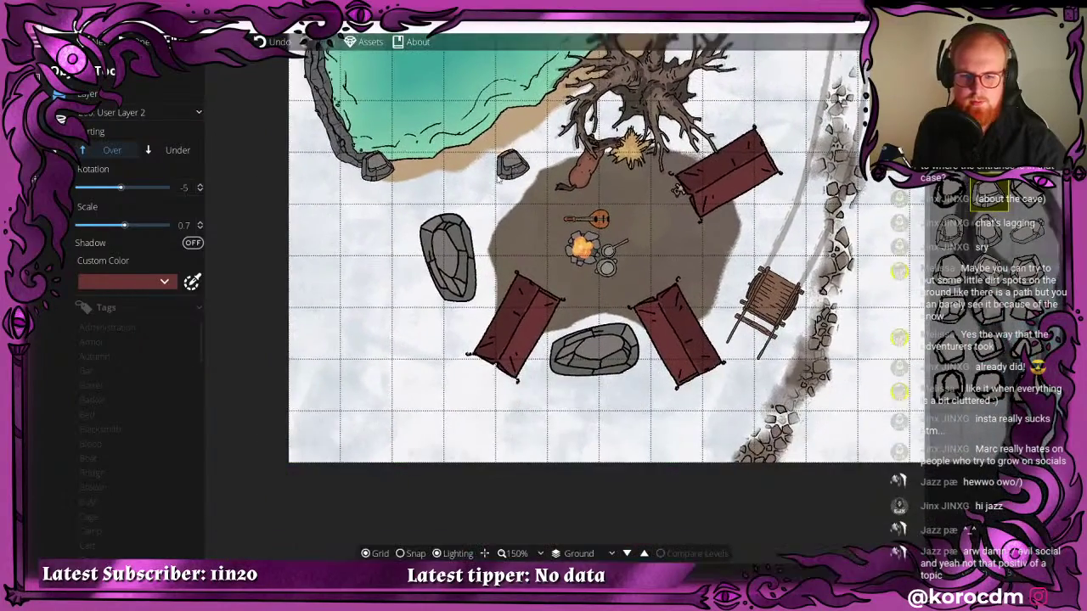
{"action": "scroll", "coordinate": [499, 176], "scroll_direction": "down", "scroll_amount": 1}
{"action": "left_click_drag", "start_coordinate": [331, 239], "coordinate": [238, 384]}
{"action": "left_click_drag", "start_coordinate": [746, 141], "coordinate": [603, 189]}
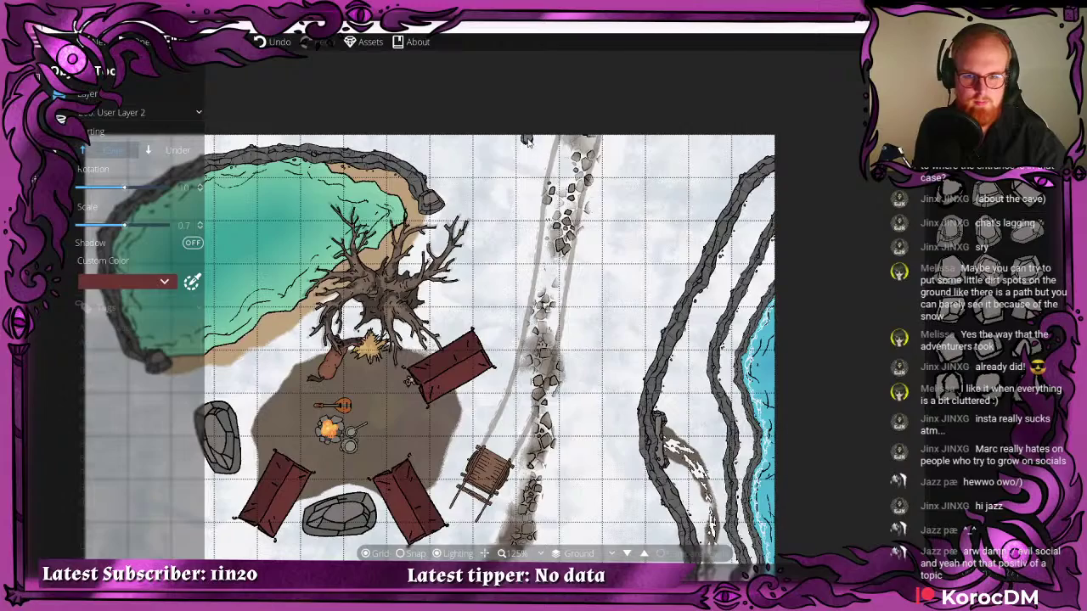
{"action": "key", "text": "Left"}
{"action": "key", "text": "Down"}
{"action": "key", "text": "Down"}
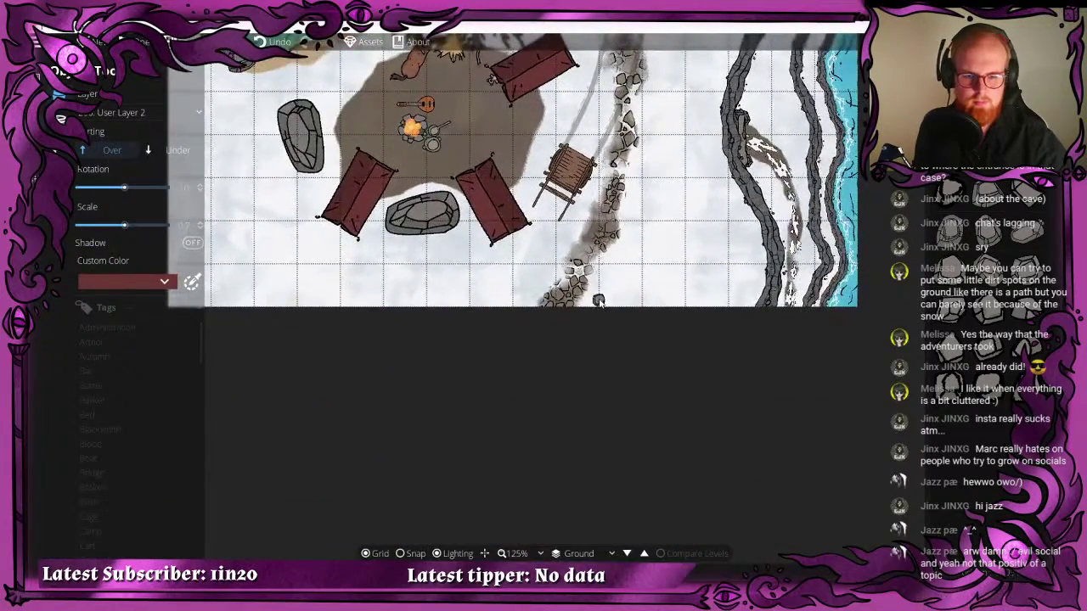
{"action": "left_click_drag", "start_coordinate": [662, 246], "coordinate": [500, 342]}
{"action": "left_click_drag", "start_coordinate": [407, 167], "coordinate": [576, 339]}
{"action": "scroll", "coordinate": [533, 271], "scroll_direction": "down", "scroll_amount": 1}
{"action": "left_click_drag", "start_coordinate": [533, 272], "coordinate": [641, 241]}
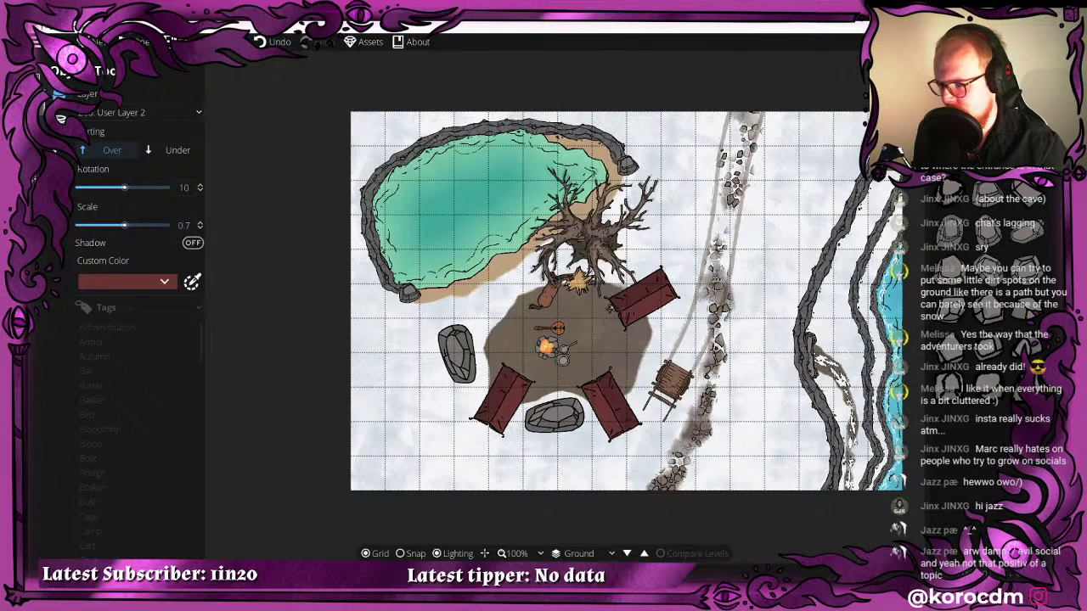
{"action": "left_click_drag", "start_coordinate": [436, 340], "coordinate": [431, 324]}
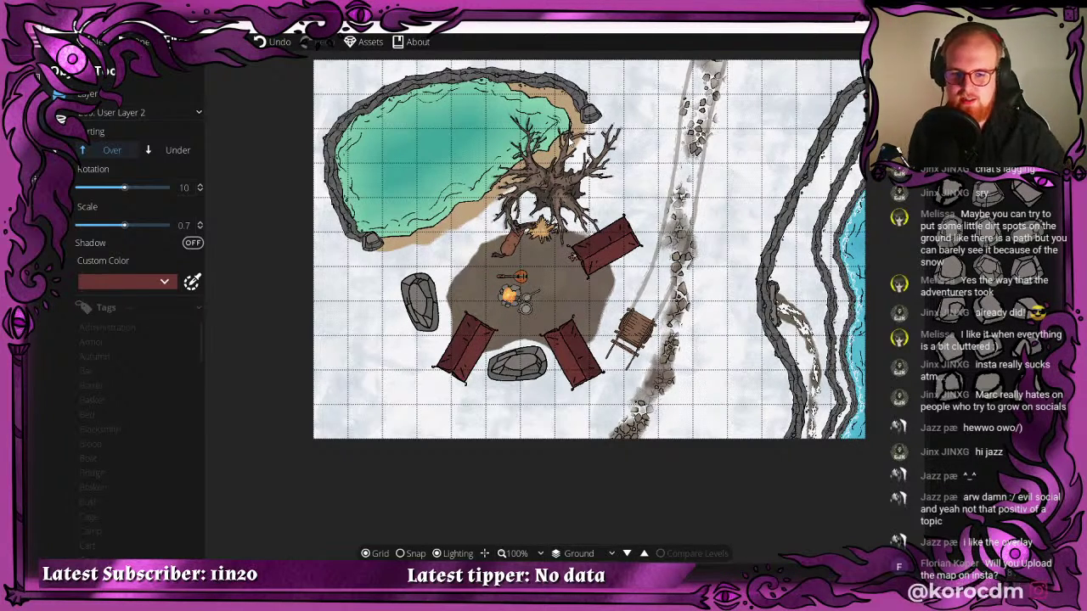
{"action": "left_click_drag", "start_coordinate": [613, 149], "coordinate": [553, 147]}
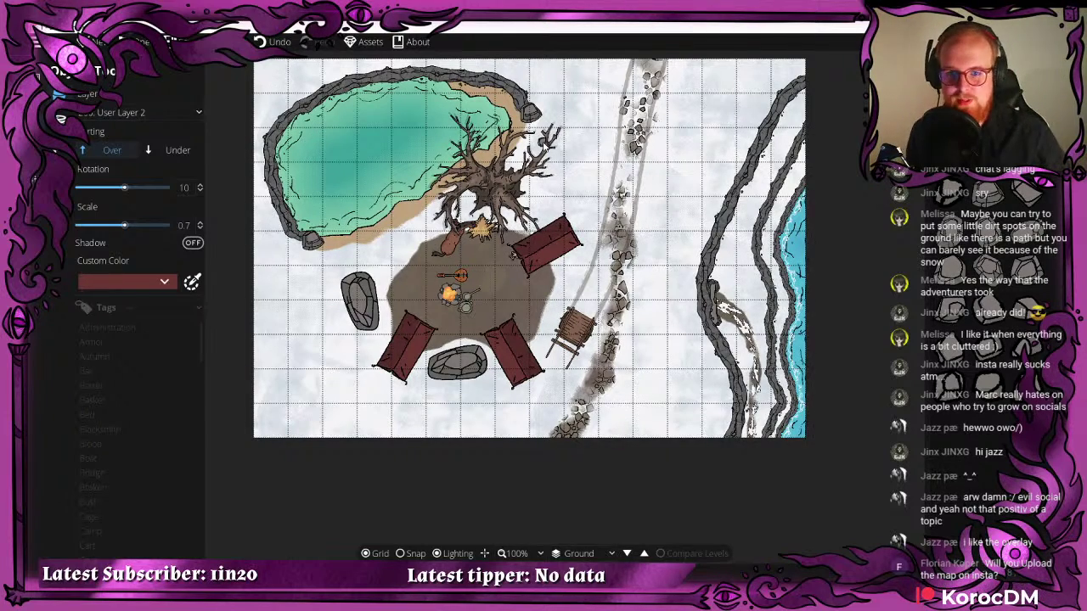
- Paint Terrain Snow over the outer edge of the sand around the lake to narrow and break up the shore
{"action": "scroll", "coordinate": [399, 103], "scroll_direction": "up", "scroll_amount": 4}
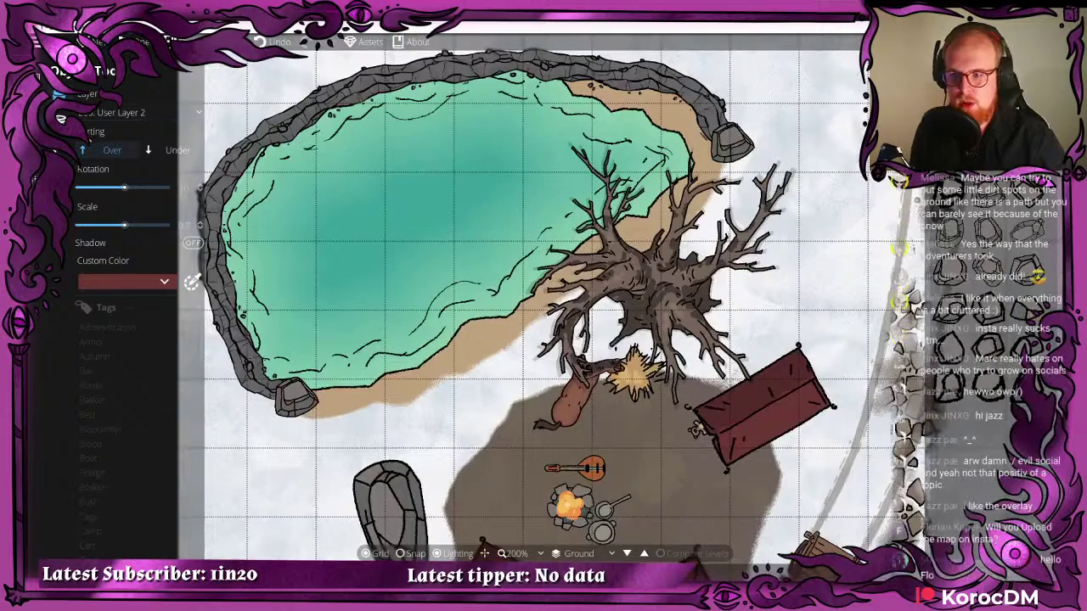
{"action": "left_click", "coordinate": [51, 104]}
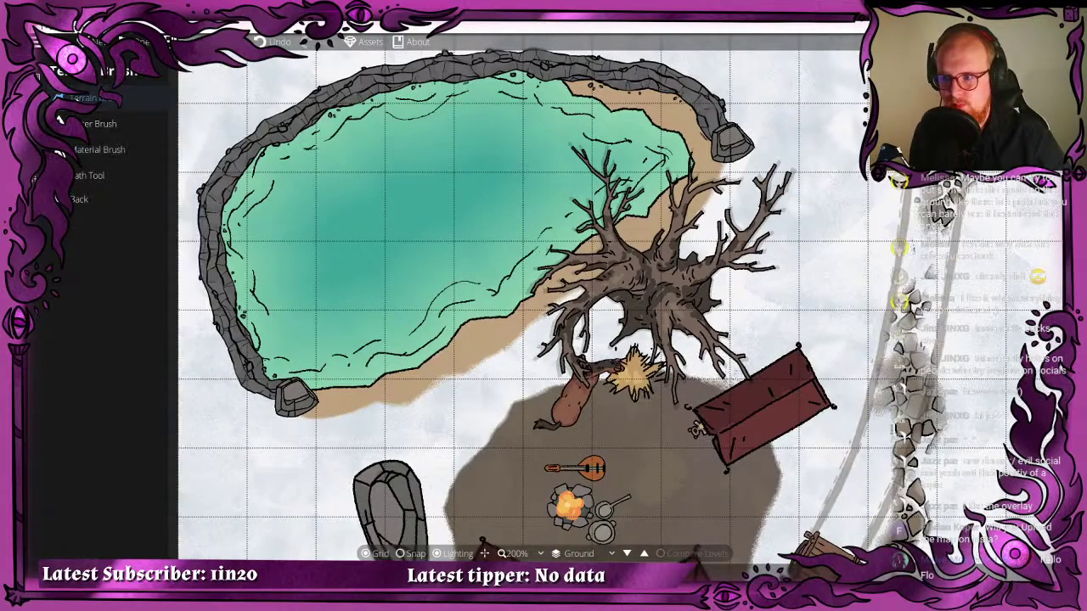
{"action": "left_click", "coordinate": [101, 98]}
{"action": "left_click", "coordinate": [140, 342]}
{"action": "mouse_move", "coordinate": [416, 402]}
{"action": "left_mouse_down"}
{"action": "mouse_move", "coordinate": [430, 370]}
{"action": "mouse_move", "coordinate": [371, 333]}
{"action": "mouse_move", "coordinate": [560, 272]}
{"action": "mouse_move", "coordinate": [760, 140]}
{"action": "left_mouse_up"}
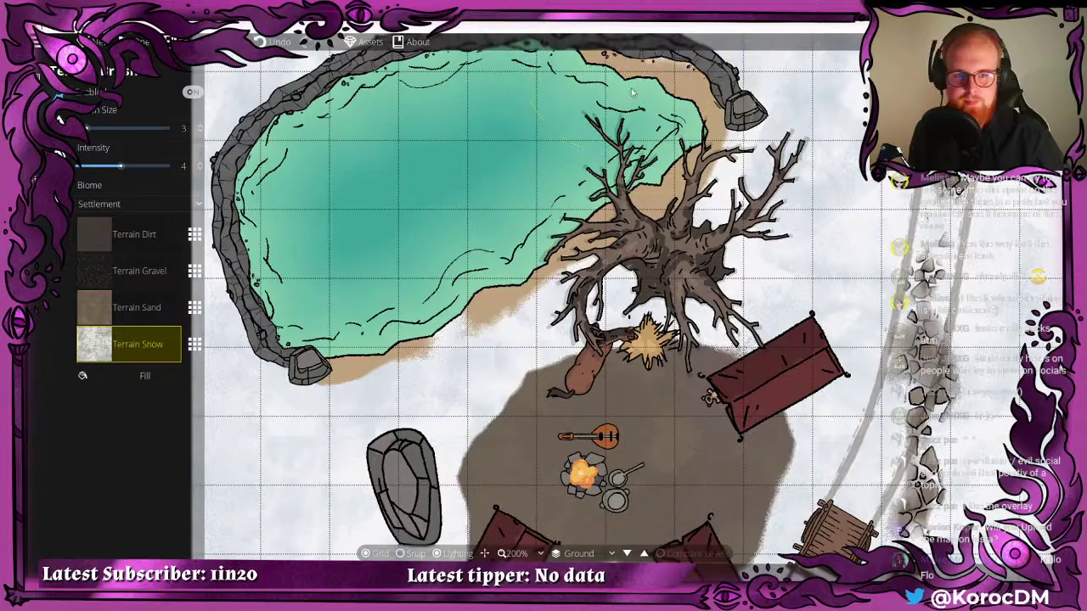
{"action": "mouse_move", "coordinate": [732, 98]}
{"action": "left_mouse_down"}
{"action": "mouse_move", "coordinate": [683, 223]}
{"action": "mouse_move", "coordinate": [660, 211]}
{"action": "mouse_move", "coordinate": [671, 182]}
{"action": "mouse_move", "coordinate": [517, 298]}
{"action": "left_mouse_up"}
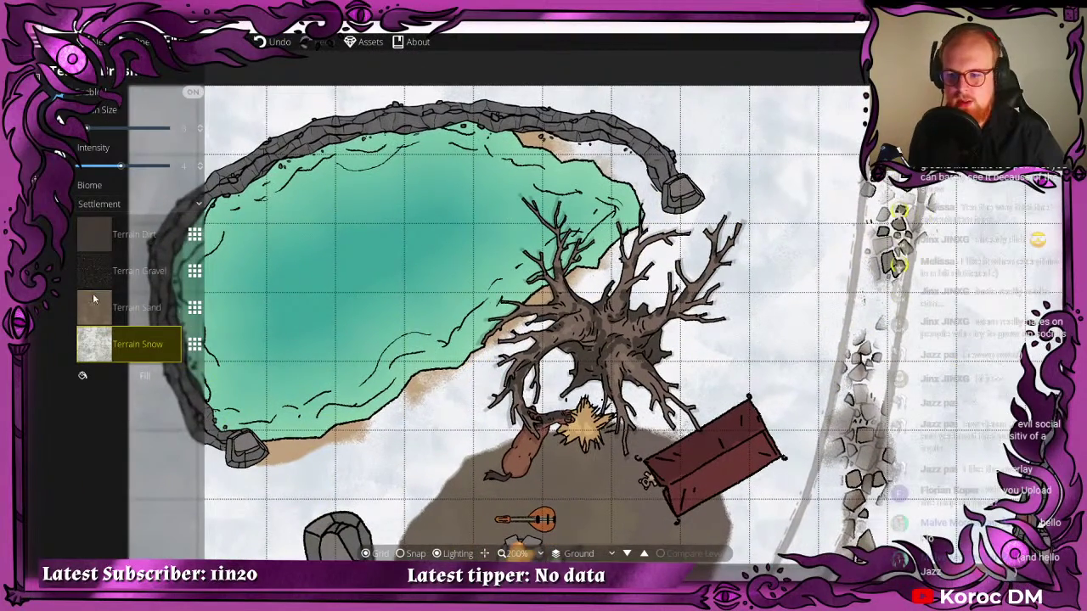
- Paint Terrain Sand back into the gap along the lake's southern shoreline
{"action": "left_click", "coordinate": [95, 301]}
{"action": "mouse_move", "coordinate": [336, 354]}
{"action": "left_mouse_down"}
{"action": "mouse_move", "coordinate": [492, 332]}
{"action": "mouse_move", "coordinate": [443, 321]}
{"action": "mouse_move", "coordinate": [418, 349]}
{"action": "mouse_move", "coordinate": [357, 363]}
{"action": "left_mouse_up"}
{"action": "left_click_drag", "start_coordinate": [209, 242], "coordinate": [280, 152]}
- Choose the blue ice material for the Material Brush and reduce the brush size
{"action": "mouse_move", "coordinate": [57, 97]}
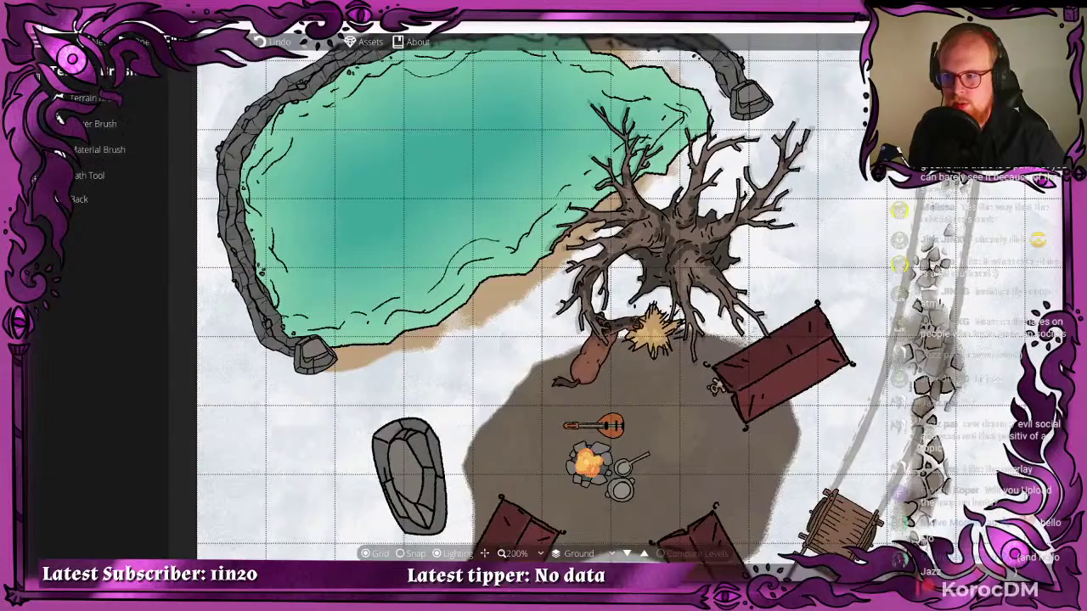
{"action": "left_click", "coordinate": [102, 123]}
{"action": "left_click", "coordinate": [61, 153]}
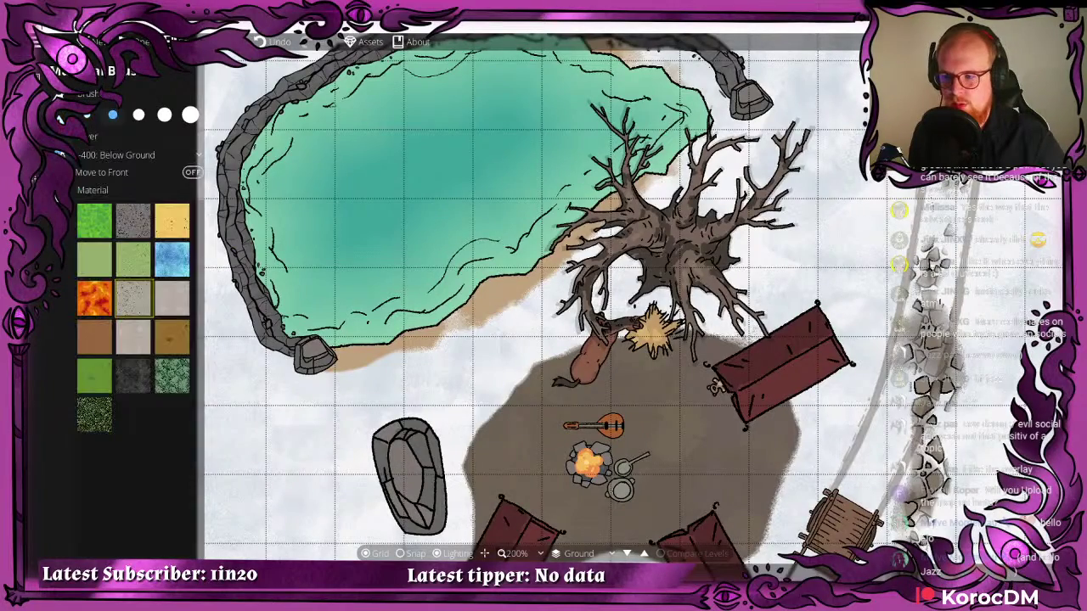
{"action": "left_click", "coordinate": [168, 269]}
{"action": "scroll", "coordinate": [319, 284], "scroll_direction": "up", "scroll_amount": 1}
{"action": "key", "text": "["}
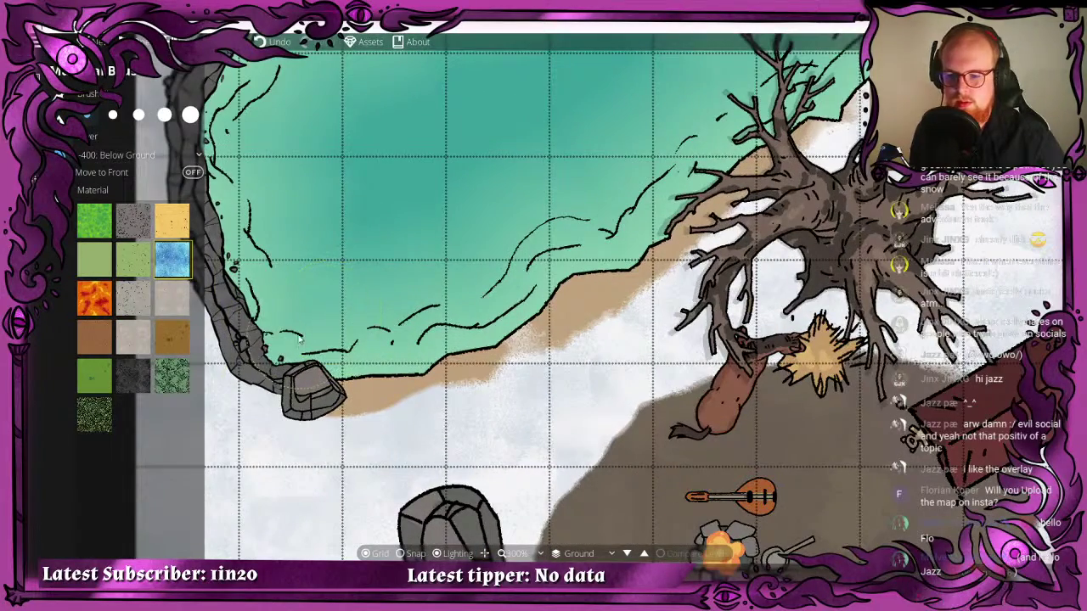
- Try painting ice over the lake's southwestern corner on the Below Ground layer, undo it, and switch the layer to Below Water
{"action": "left_click_drag", "start_coordinate": [294, 329], "coordinate": [276, 306]}
{"action": "left_click_drag", "start_coordinate": [319, 259], "coordinate": [432, 289]}
{"action": "key", "text": "ctrl+z"}
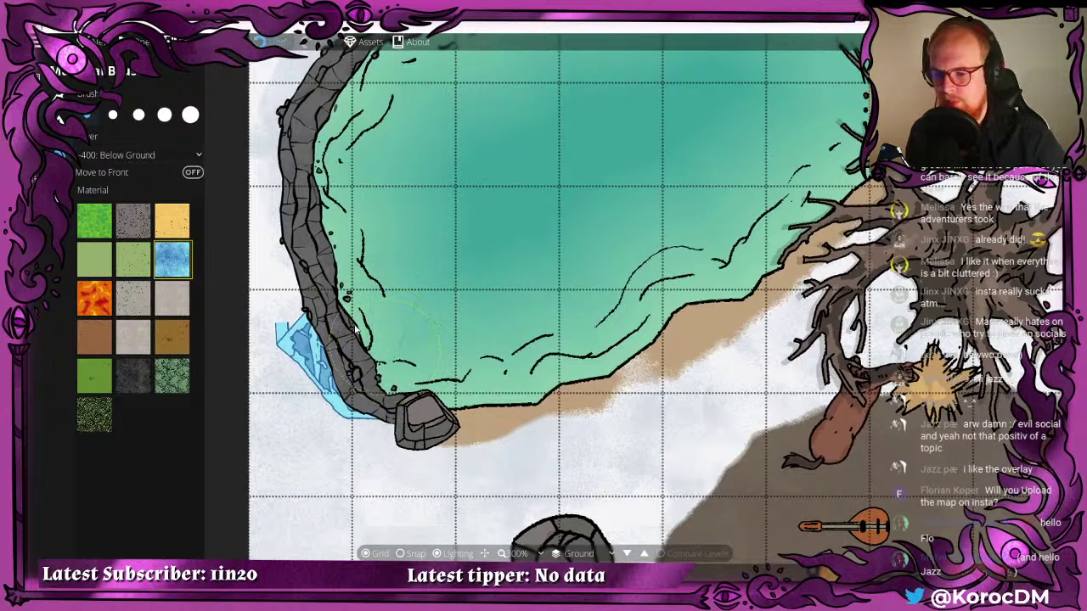
{"action": "left_click", "coordinate": [136, 155]}
{"action": "left_click", "coordinate": [119, 231]}
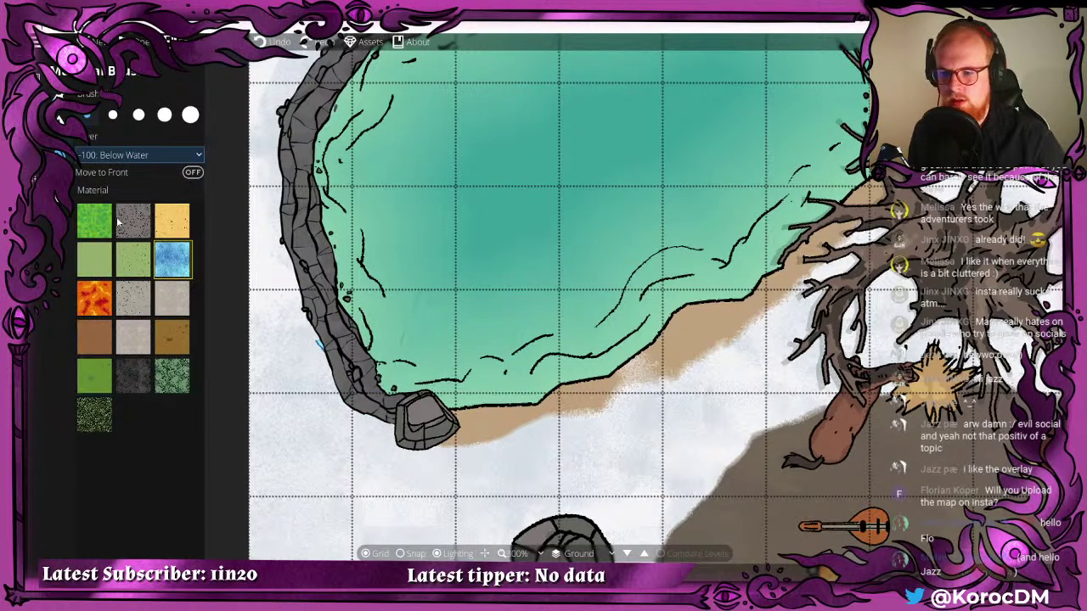
- Set the layer to User Layer 1 and paint ice over the lake's southwestern corner and the adjoining shore
{"action": "left_click", "coordinate": [136, 156]}
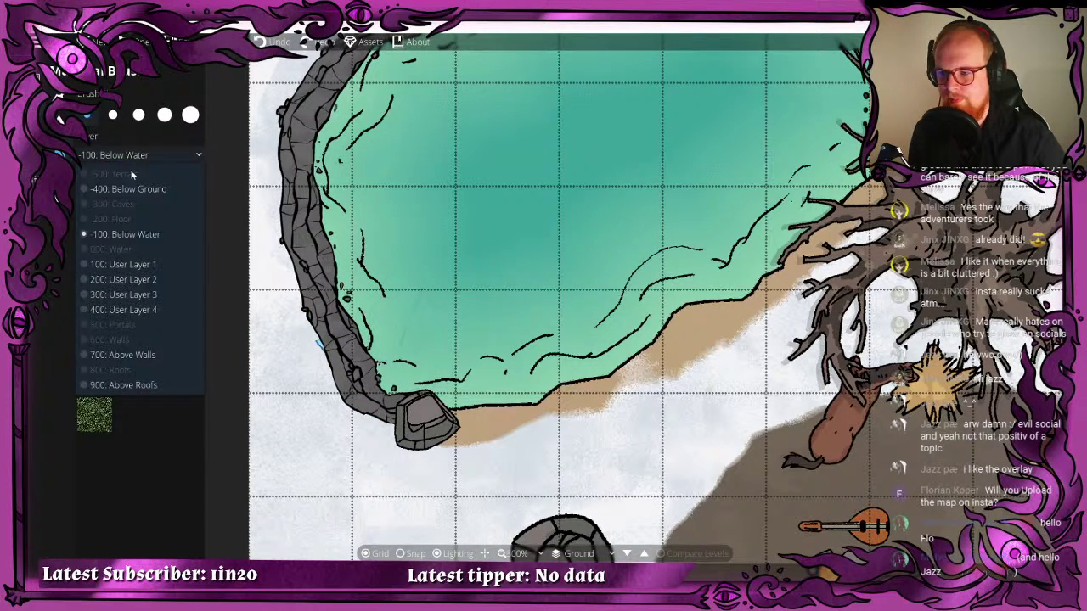
{"action": "left_click", "coordinate": [127, 265]}
{"action": "mouse_move", "coordinate": [372, 312]}
{"action": "left_mouse_down"}
{"action": "mouse_move", "coordinate": [415, 350]}
{"action": "mouse_move", "coordinate": [408, 365]}
{"action": "mouse_move", "coordinate": [422, 368]}
{"action": "mouse_move", "coordinate": [387, 353]}
{"action": "mouse_move", "coordinate": [438, 369]}
{"action": "left_mouse_up"}
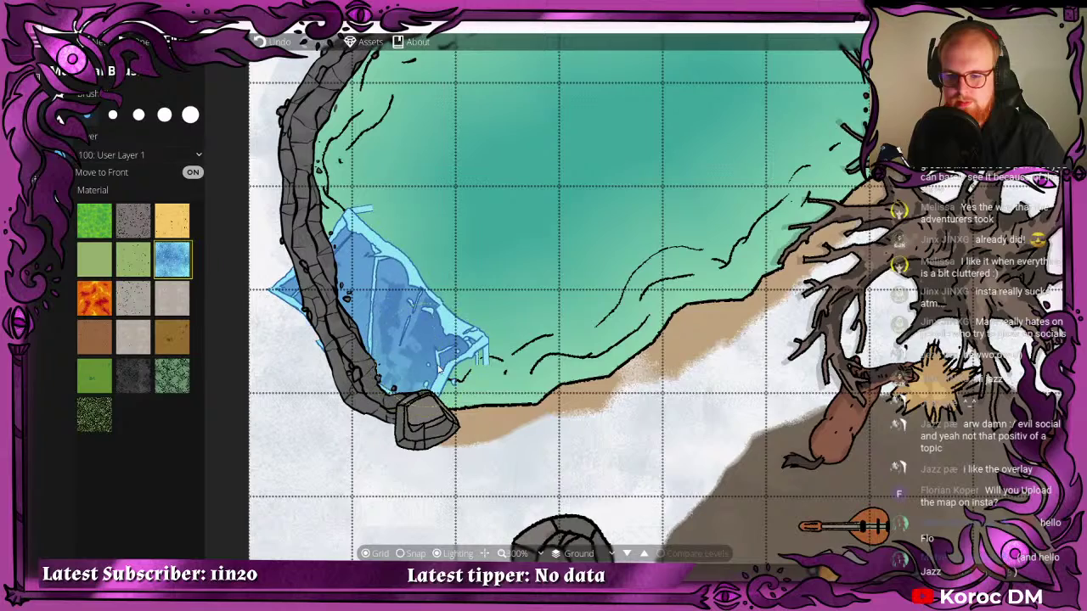
{"action": "scroll", "coordinate": [452, 340], "scroll_direction": "down", "scroll_amount": 2}
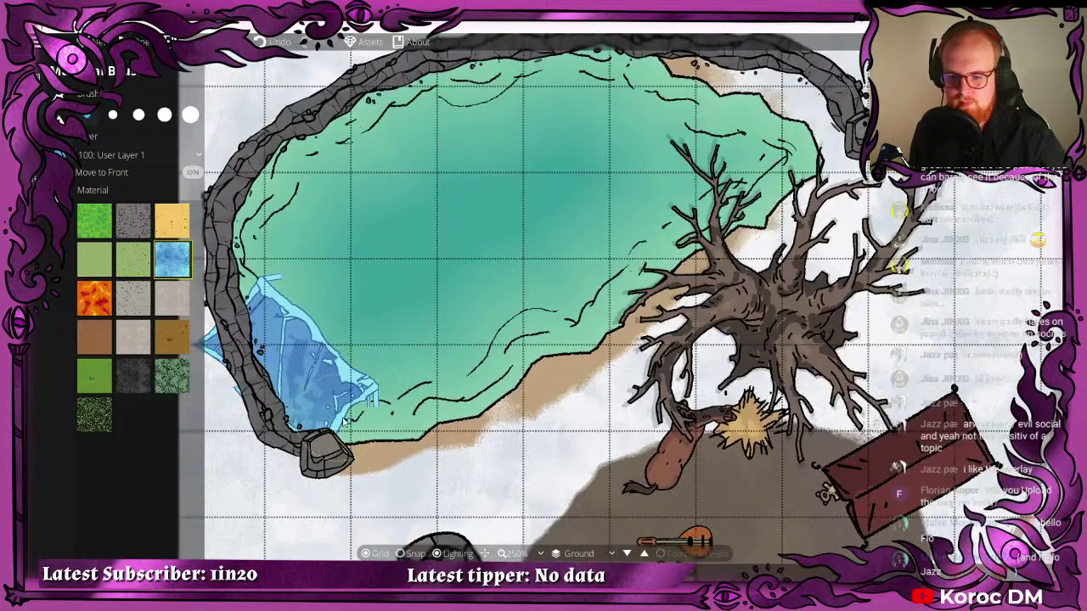
{"action": "left_click_drag", "start_coordinate": [345, 422], "coordinate": [386, 420]}
{"action": "left_click", "coordinate": [404, 431]}
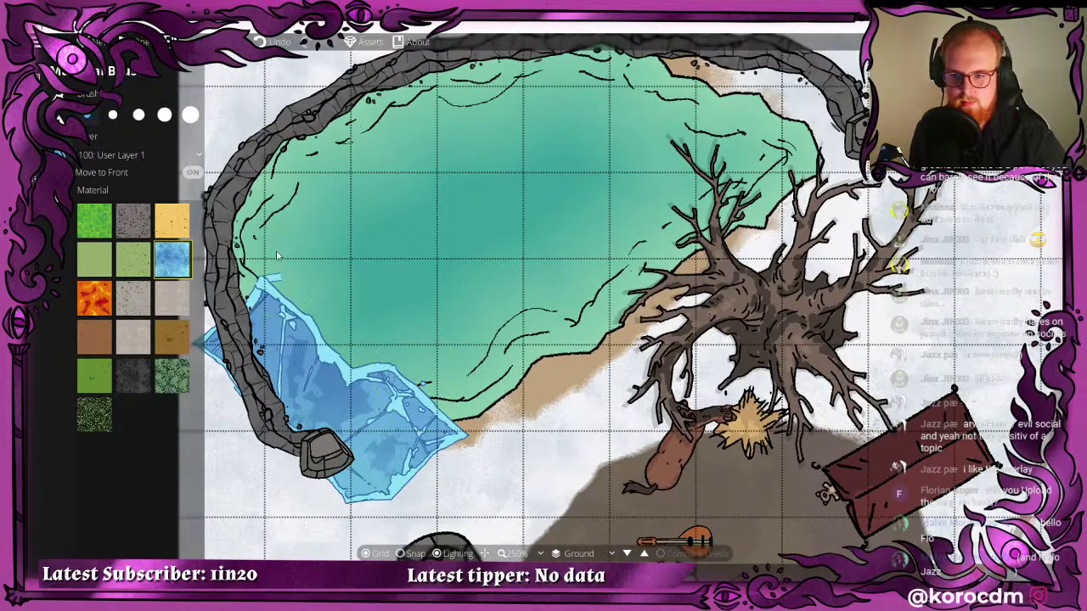
- Extend the ice northward along the lake's western edge beside the cliff
{"action": "mouse_move", "coordinate": [280, 255]}
{"action": "left_mouse_down"}
{"action": "mouse_move", "coordinate": [295, 230]}
{"action": "mouse_move", "coordinate": [344, 198]}
{"action": "left_mouse_up"}
{"action": "left_click", "coordinate": [311, 173]}
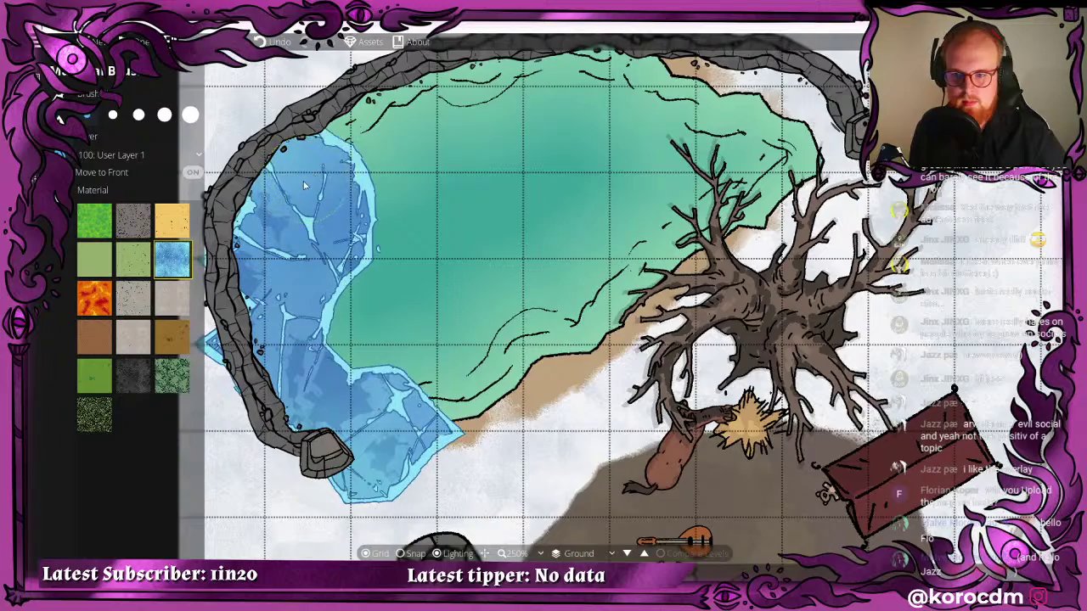
{"action": "left_click", "coordinate": [367, 161]}
{"action": "left_click_drag", "start_coordinate": [280, 85], "coordinate": [257, 112]}
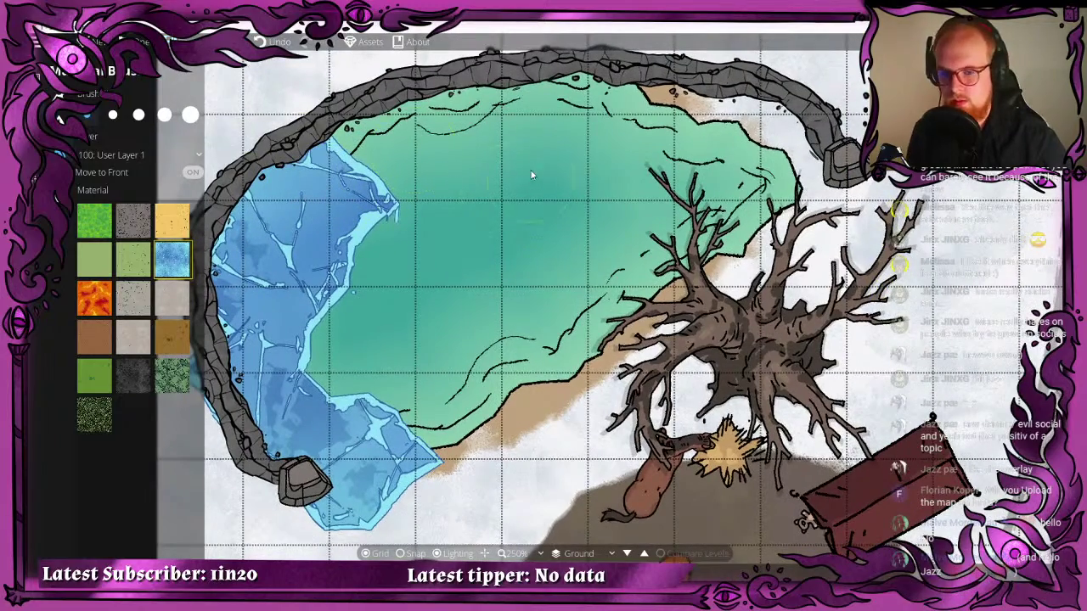
- Continue the ice band along the lake's northern edge as far as the northeastern sand
{"action": "left_click", "coordinate": [386, 154]}
{"action": "left_click", "coordinate": [433, 116]}
{"action": "left_click", "coordinate": [472, 124]}
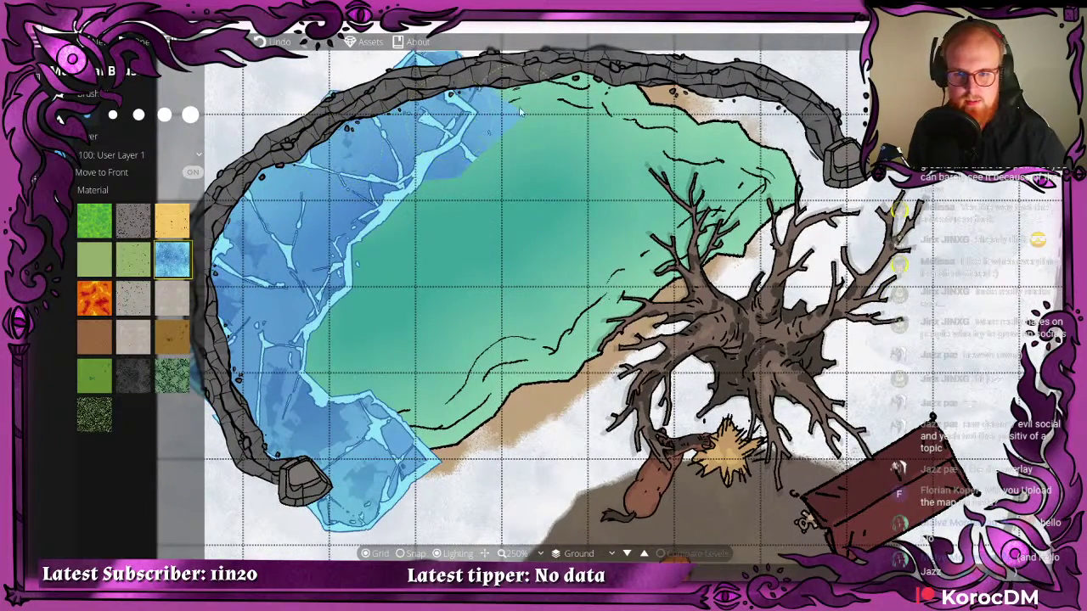
{"action": "left_click", "coordinate": [535, 115]}
{"action": "mouse_move", "coordinate": [538, 114]}
{"action": "left_mouse_down"}
{"action": "mouse_move", "coordinate": [450, 182]}
{"action": "mouse_move", "coordinate": [501, 162]}
{"action": "mouse_move", "coordinate": [567, 249]}
{"action": "left_mouse_up"}
{"action": "left_click", "coordinate": [507, 170]}
{"action": "left_click", "coordinate": [550, 195]}
{"action": "left_click", "coordinate": [425, 202]}
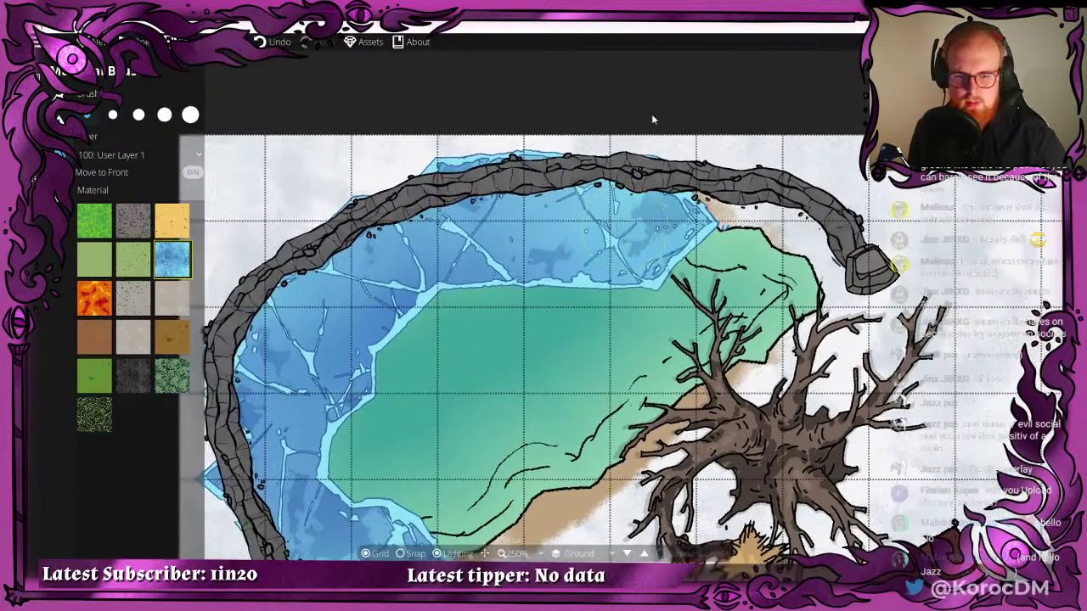
- Erase the ice spilling outside the northern cliff, stepping back and forth through the erasures to limit the cut into the lake
{"action": "left_click_drag", "start_coordinate": [652, 115], "coordinate": [418, 125]}
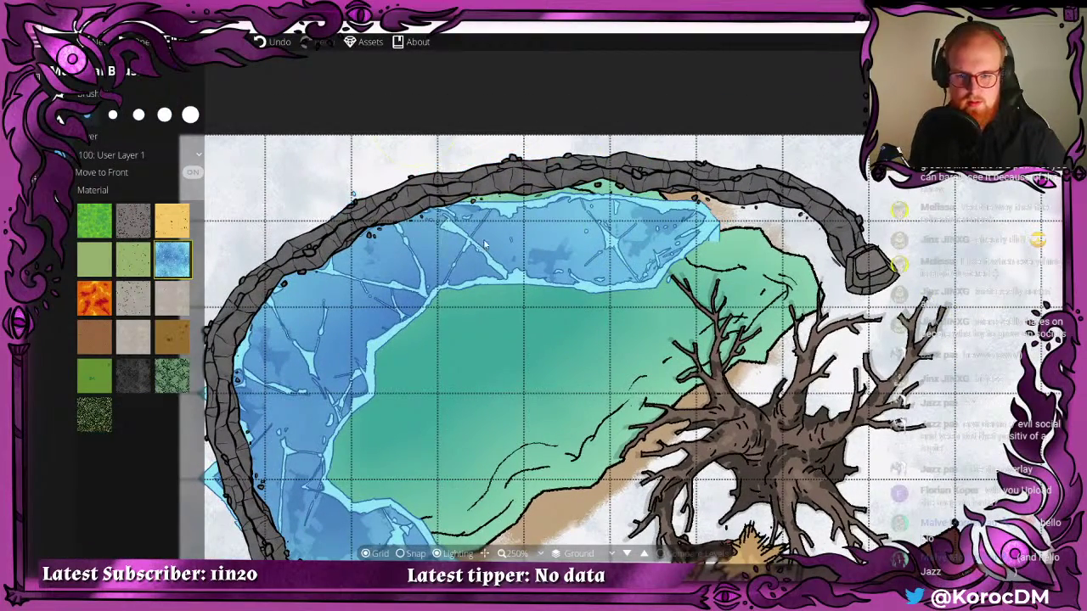
{"action": "key", "text": "ctrl+y"}
{"action": "key", "text": "ctrl+y"}
{"action": "key", "text": "ctrl+y"}
{"action": "key", "text": "ctrl+y"}
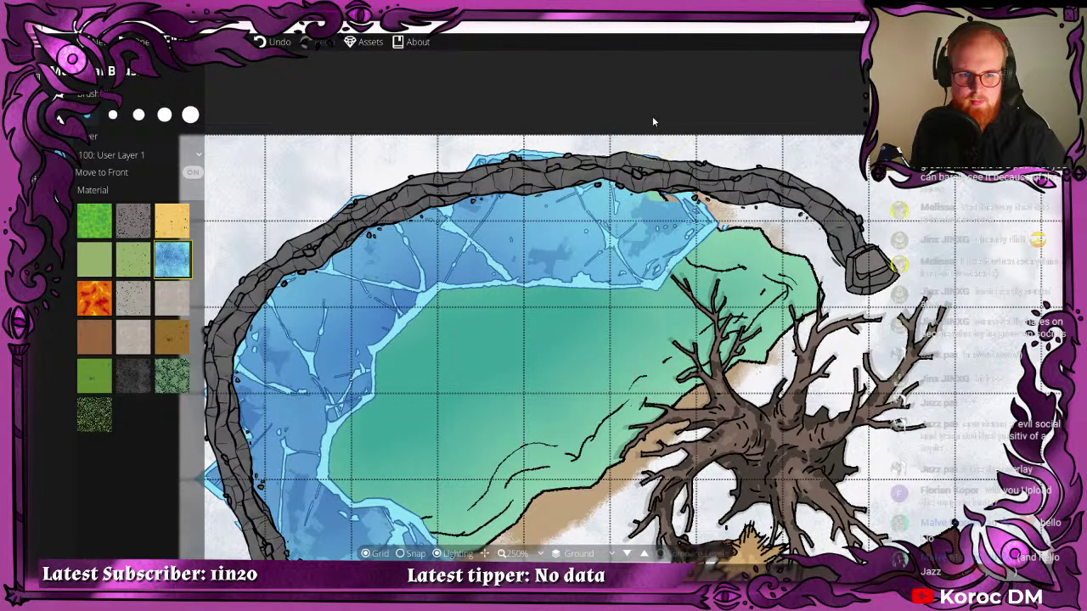
{"action": "key", "text": "ctrl+y"}
{"action": "key", "text": "ctrl+z"}
{"action": "key", "text": "ctrl+z"}
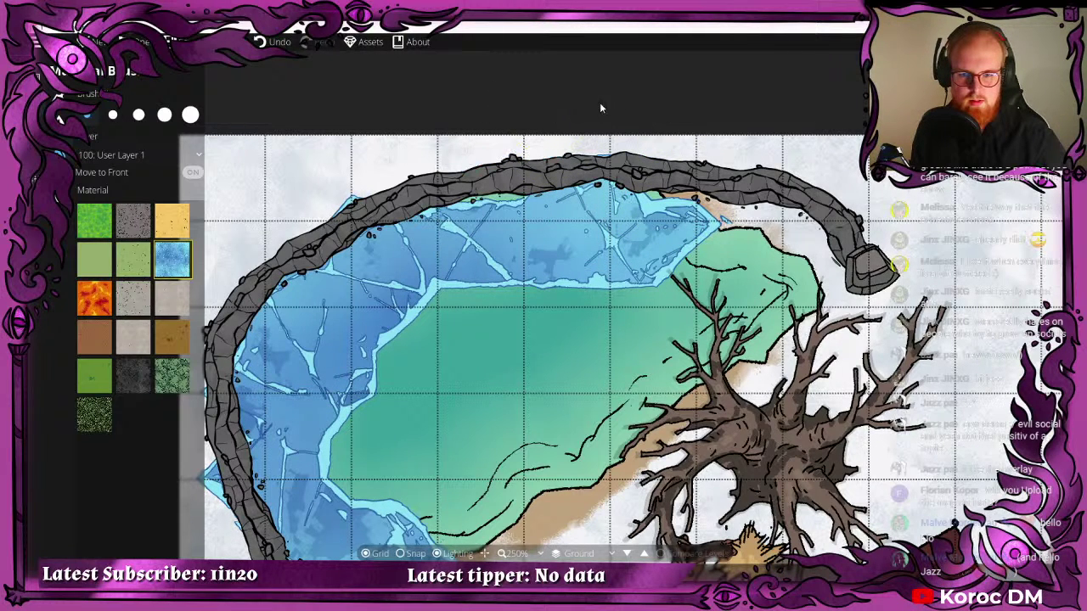
{"action": "key", "text": "ctrl+z"}
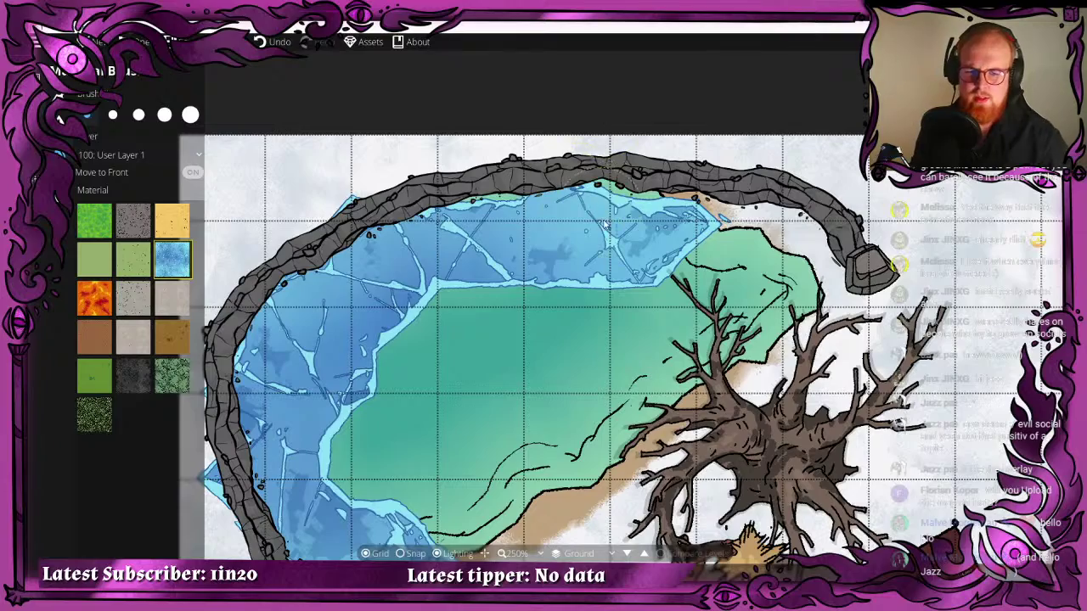
- Paint ice back into the gaps below the northern cliff, widening the band toward the lake's middle
{"action": "left_click_drag", "start_coordinate": [608, 283], "coordinate": [625, 237]}
{"action": "key", "text": "ctrl+y"}
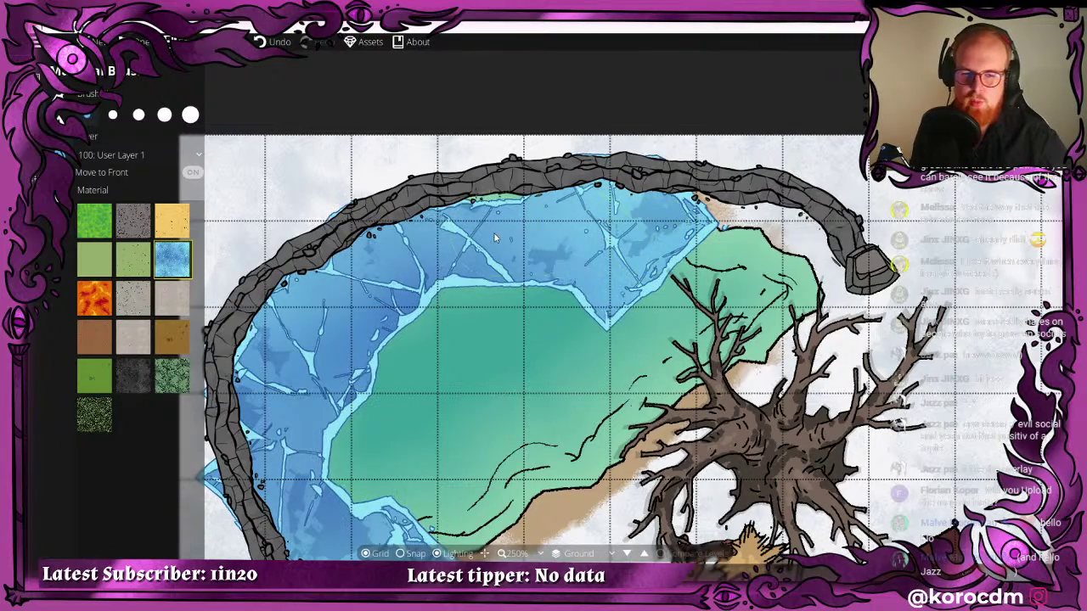
{"action": "mouse_move", "coordinate": [526, 233]}
{"action": "left_mouse_down"}
{"action": "mouse_move", "coordinate": [488, 206]}
{"action": "mouse_move", "coordinate": [520, 206]}
{"action": "left_mouse_up"}
- Erase the ice spilling outside the western cliff and touch up the ice along the cliff's inner edge
{"action": "mouse_move", "coordinate": [472, 307]}
{"action": "left_mouse_down"}
{"action": "mouse_move", "coordinate": [537, 111]}
{"action": "mouse_move", "coordinate": [259, 207]}
{"action": "mouse_move", "coordinate": [507, 137]}
{"action": "mouse_move", "coordinate": [457, 145]}
{"action": "left_mouse_up"}
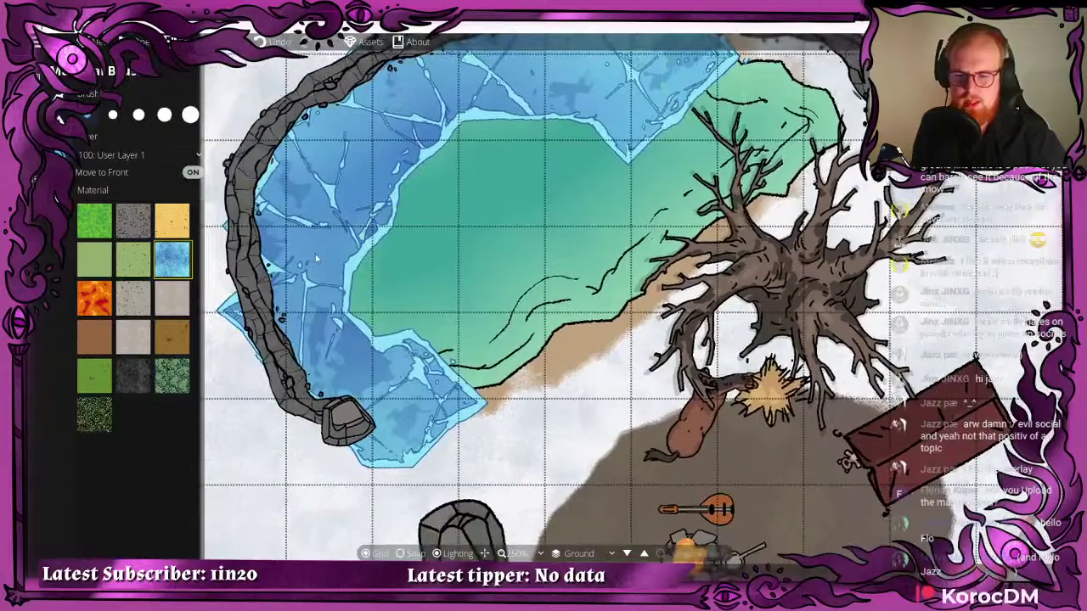
{"action": "scroll", "coordinate": [323, 263], "scroll_direction": "left", "scroll_amount": 5}
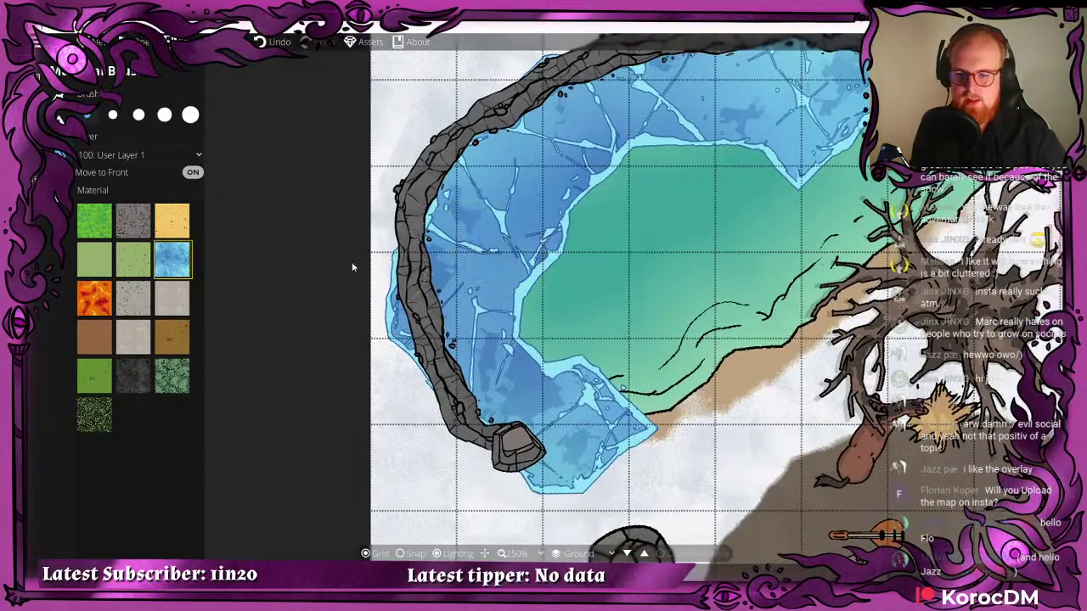
{"action": "right_click", "coordinate": [378, 297]}
{"action": "right_click", "coordinate": [379, 355]}
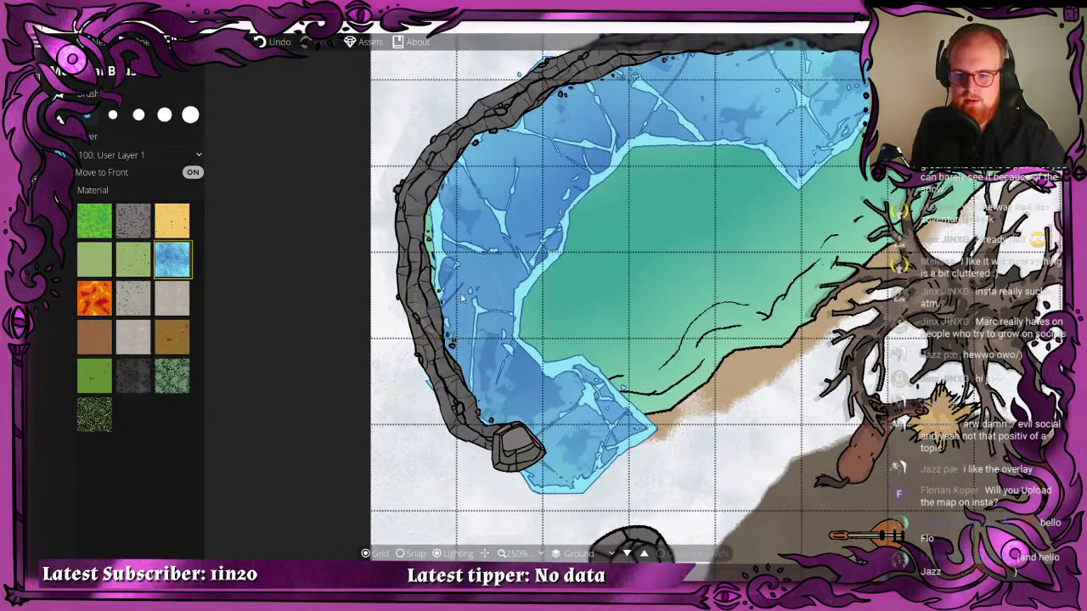
{"action": "left_click", "coordinate": [424, 265]}
{"action": "left_click", "coordinate": [362, 280]}
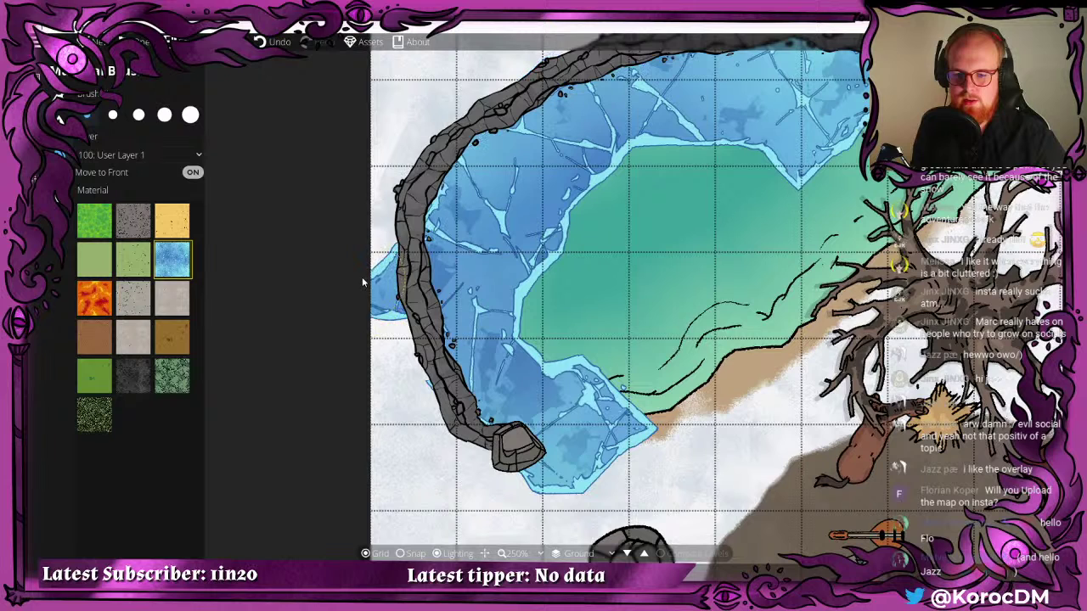
{"action": "right_click", "coordinate": [355, 310]}
{"action": "right_click", "coordinate": [378, 255]}
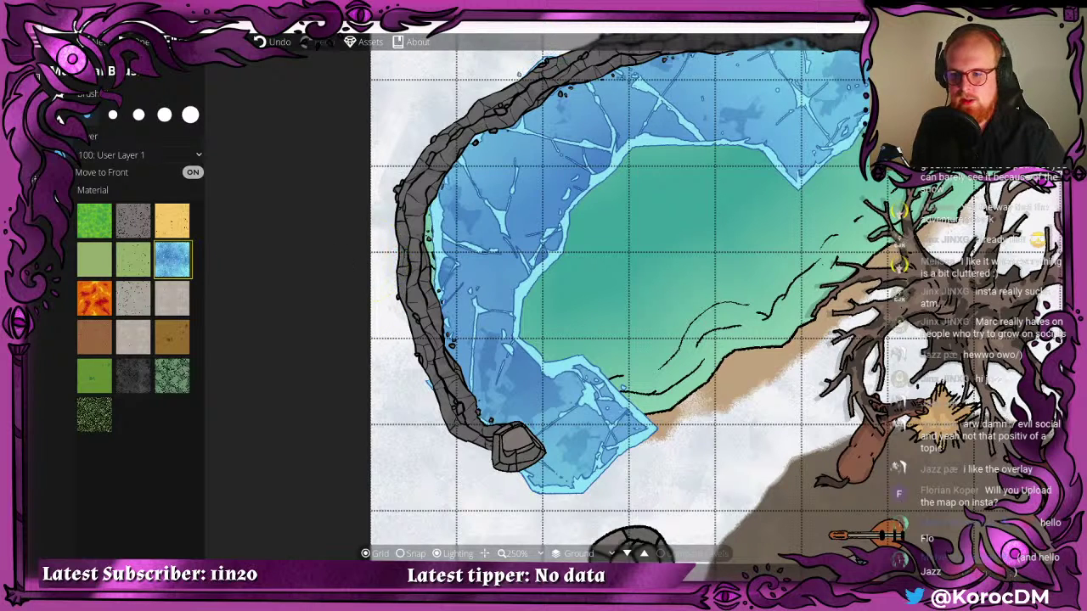
- Edit the points of the cliff path around the lake to give its northern stretch a smoother arc
{"action": "left_click", "coordinate": [68, 180]}
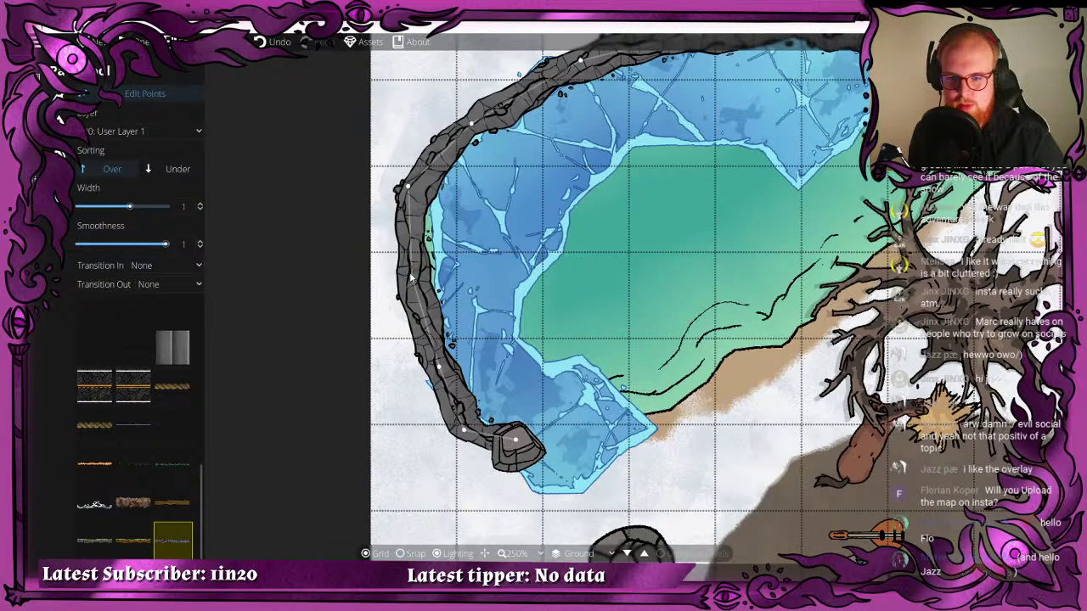
{"action": "left_click", "coordinate": [416, 193]}
{"action": "left_click_drag", "start_coordinate": [414, 188], "coordinate": [416, 190]}
{"action": "left_click_drag", "start_coordinate": [543, 87], "coordinate": [408, 134]}
{"action": "left_click_drag", "start_coordinate": [338, 188], "coordinate": [342, 188]}
{"action": "left_click_drag", "start_coordinate": [515, 117], "coordinate": [546, 76]}
{"action": "left_click_drag", "start_coordinate": [723, 99], "coordinate": [638, 98]}
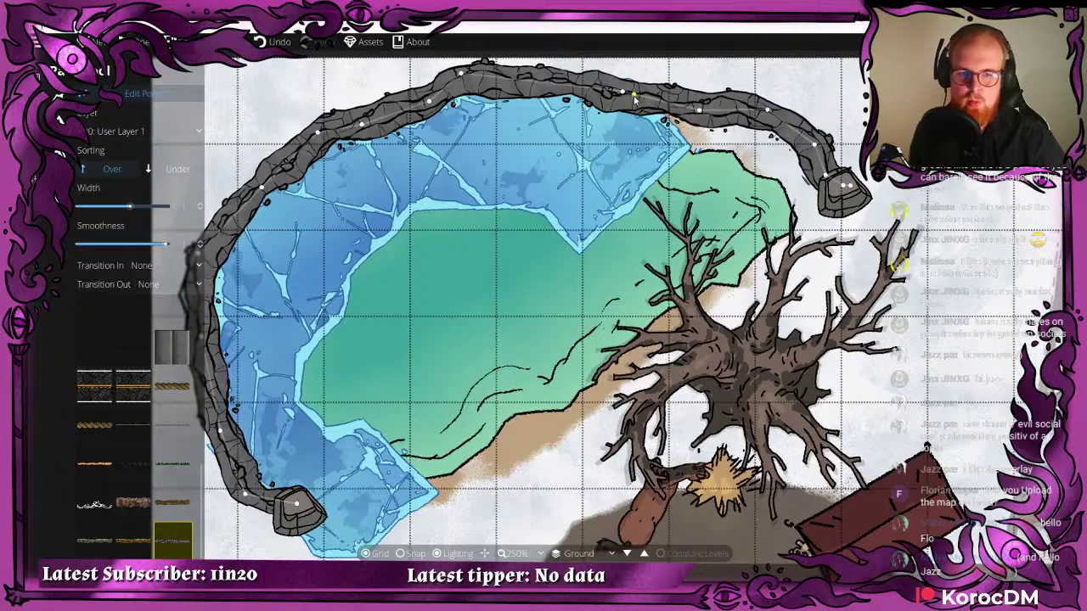
{"action": "left_click_drag", "start_coordinate": [481, 95], "coordinate": [633, 84]}
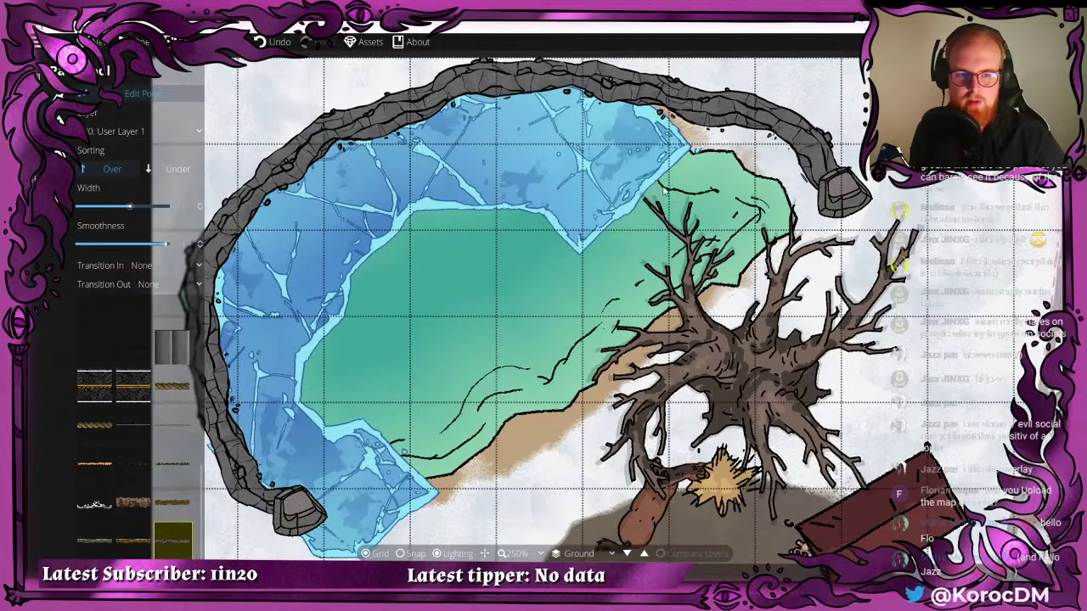
- Erase the eastern end of the lake's ice, cutting it back from the northeastern sand and the open water
{"action": "left_click_drag", "start_coordinate": [663, 160], "coordinate": [608, 125]}
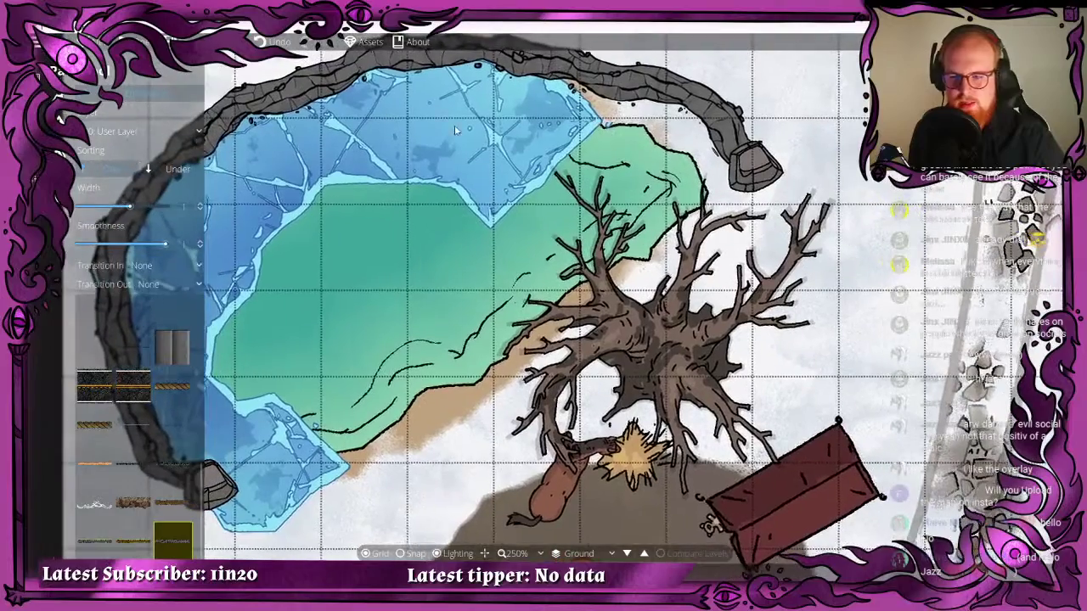
{"action": "left_click", "coordinate": [64, 149]}
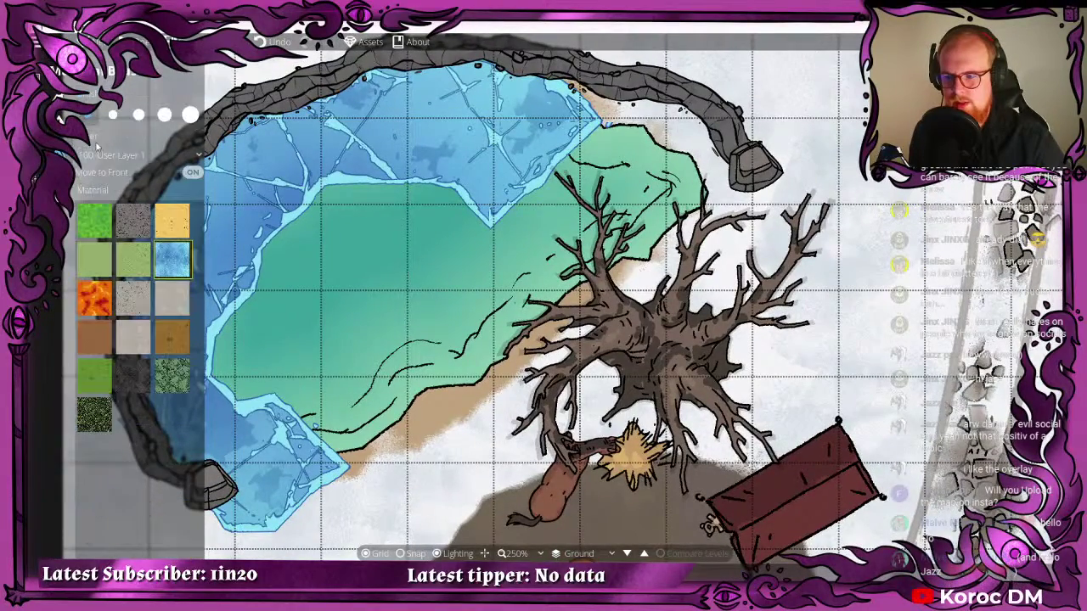
{"action": "right_click", "coordinate": [604, 121]}
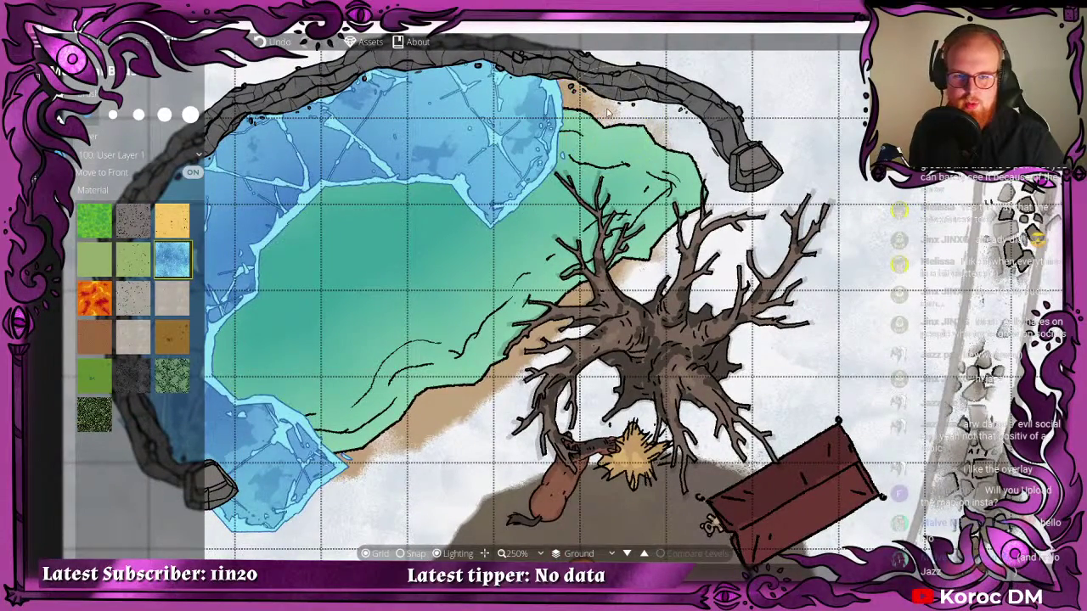
{"action": "right_click", "coordinate": [595, 104]}
{"action": "right_click", "coordinate": [590, 110]}
{"action": "key", "text": "ctrl+z"}
{"action": "key", "text": "ctrl+z"}
{"action": "key", "text": "ctrl+z"}
{"action": "key", "text": "ctrl+z"}
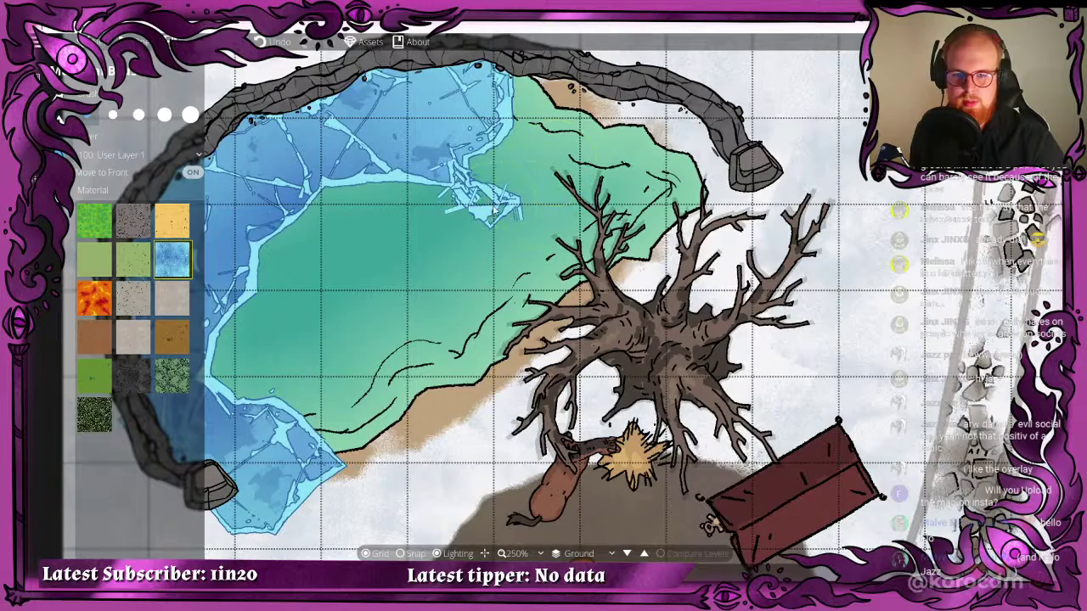
- Trim the ice's inner edge to leave a narrower band along the northern and western cliffs
{"action": "right_click", "coordinate": [399, 153]}
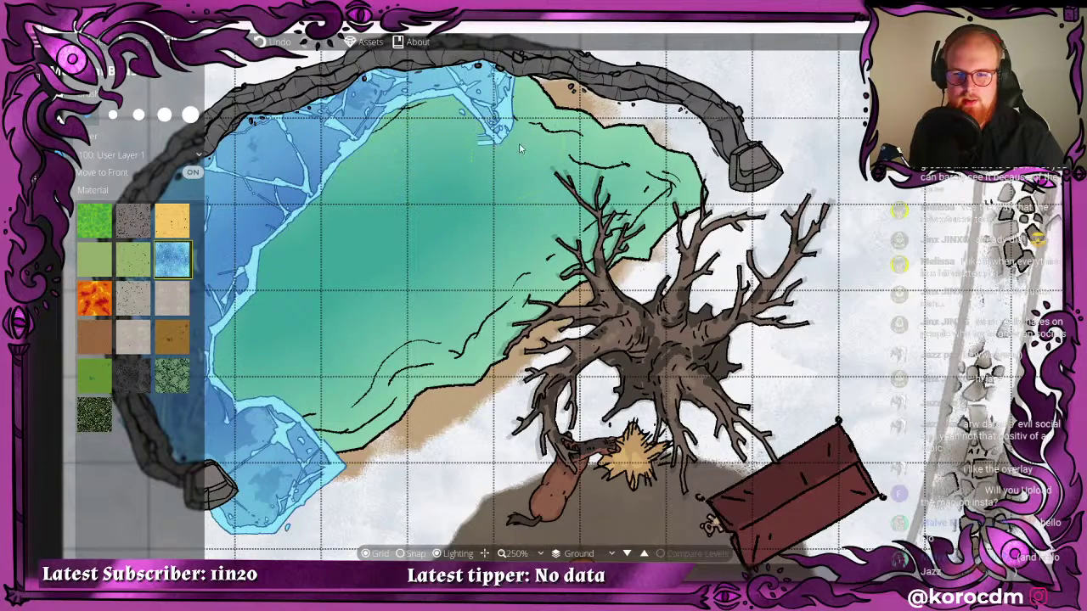
{"action": "right_click", "coordinate": [483, 135]}
{"action": "left_click_drag", "start_coordinate": [460, 170], "coordinate": [535, 155]}
{"action": "key", "text": "ctrl+z"}
{"action": "key", "text": "ctrl+z"}
{"action": "key", "text": "ctrl+z"}
{"action": "key", "text": "ctrl+z"}
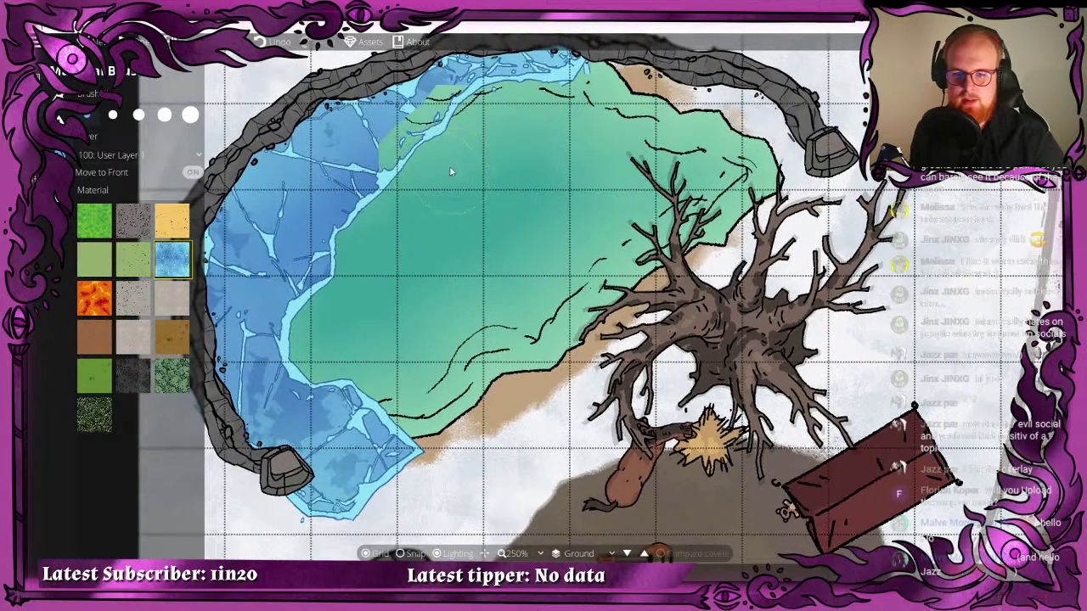
{"action": "key", "text": "ctrl+z"}
{"action": "key", "text": "ctrl+z"}
{"action": "key", "text": "ctrl+z"}
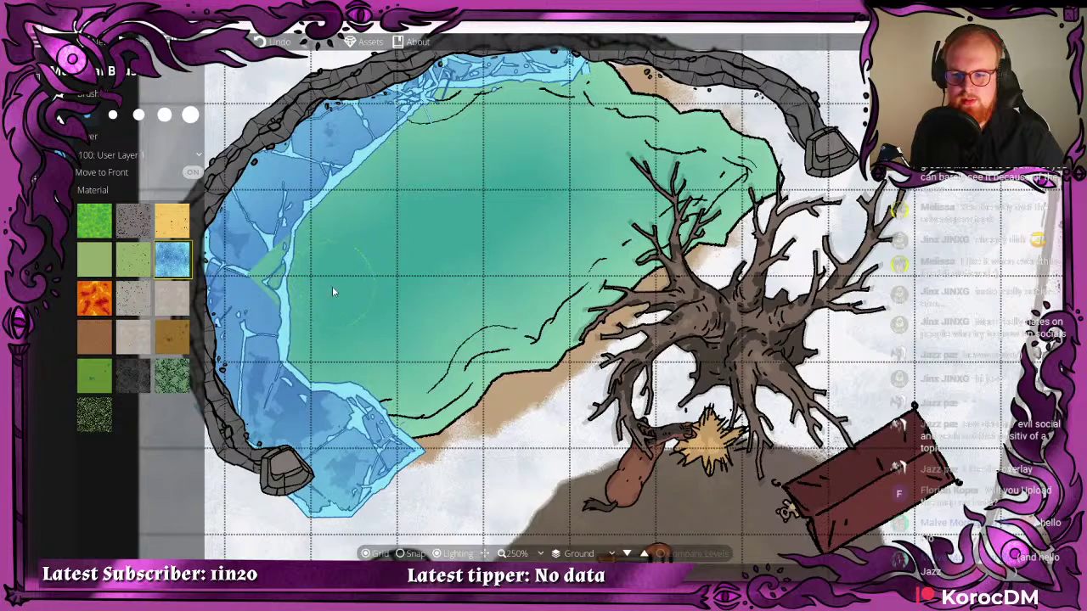
{"action": "key", "text": "ctrl+z"}
{"action": "key", "text": "ctrl+z"}
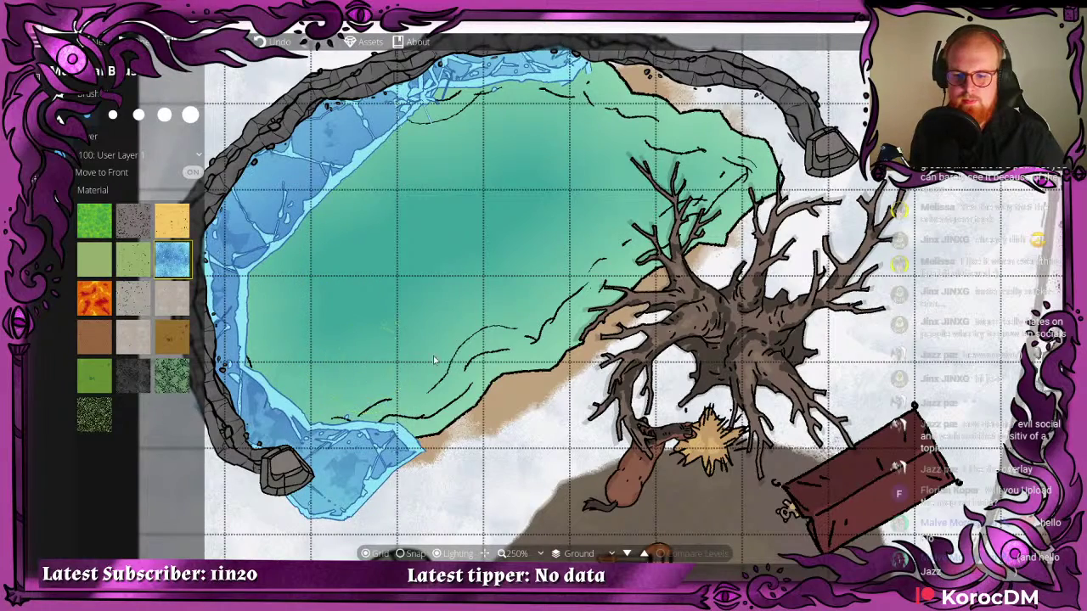
- Erase the ice covering the lake's southwestern shore beyond the cliff's end, uncovering the sand there
{"action": "left_click_drag", "start_coordinate": [423, 429], "coordinate": [505, 320]}
{"action": "key", "text": "ctrl+z"}
{"action": "key", "text": "ctrl+z"}
{"action": "key", "text": "ctrl+z"}
{"action": "key", "text": "ctrl+z"}
{"action": "key", "text": "ctrl+z"}
{"action": "key", "text": "ctrl+z"}
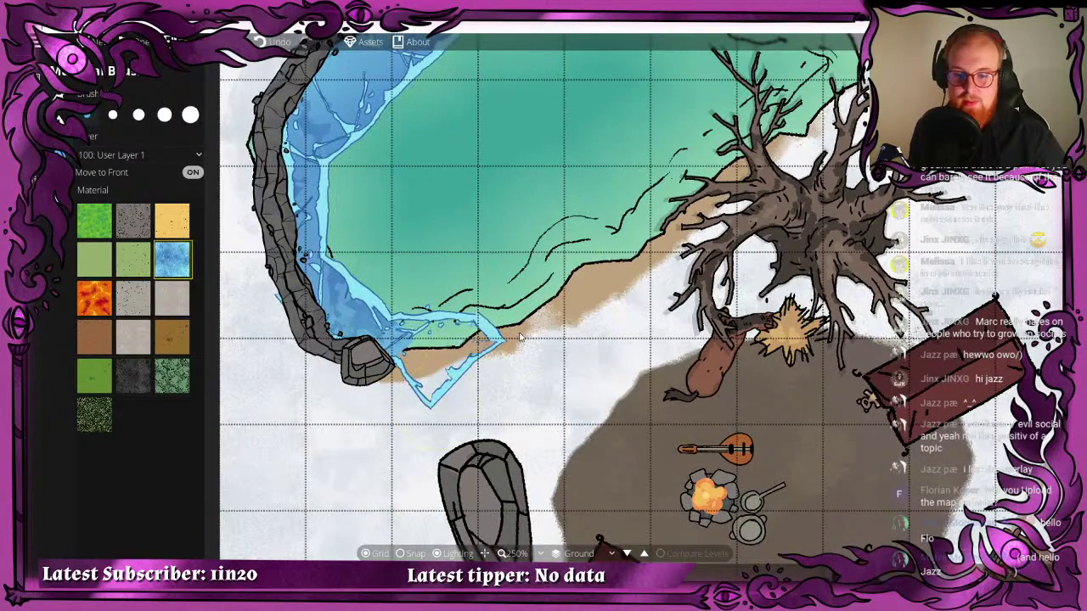
{"action": "scroll", "coordinate": [471, 281], "scroll_direction": "down", "scroll_amount": 3}
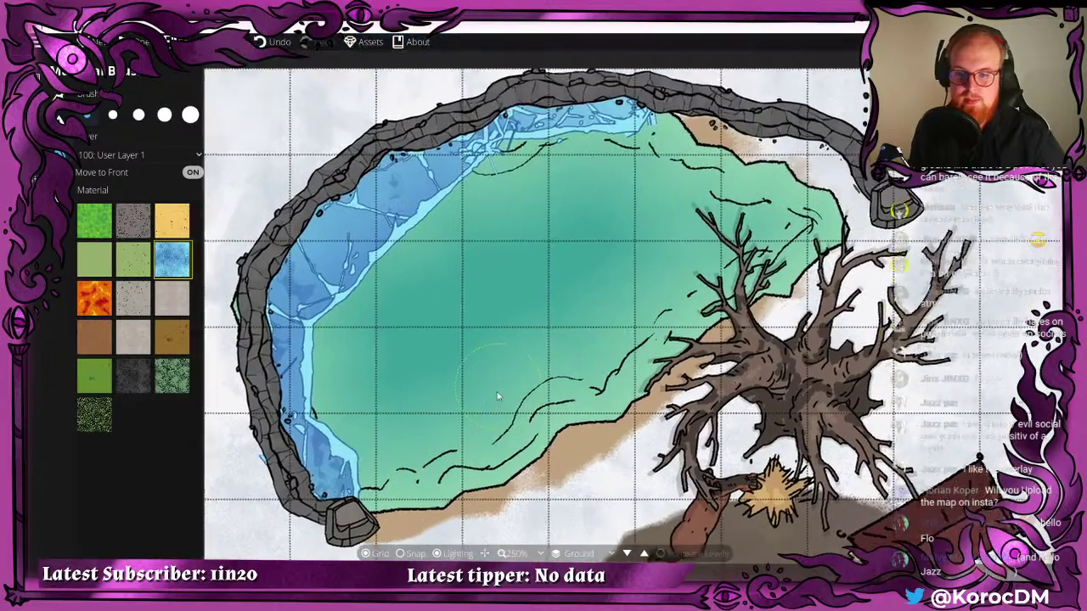
- Erase the sliver of water showing outside the western cliff with the Water Brush
{"action": "scroll", "coordinate": [555, 259], "scroll_direction": "up", "scroll_amount": 4}
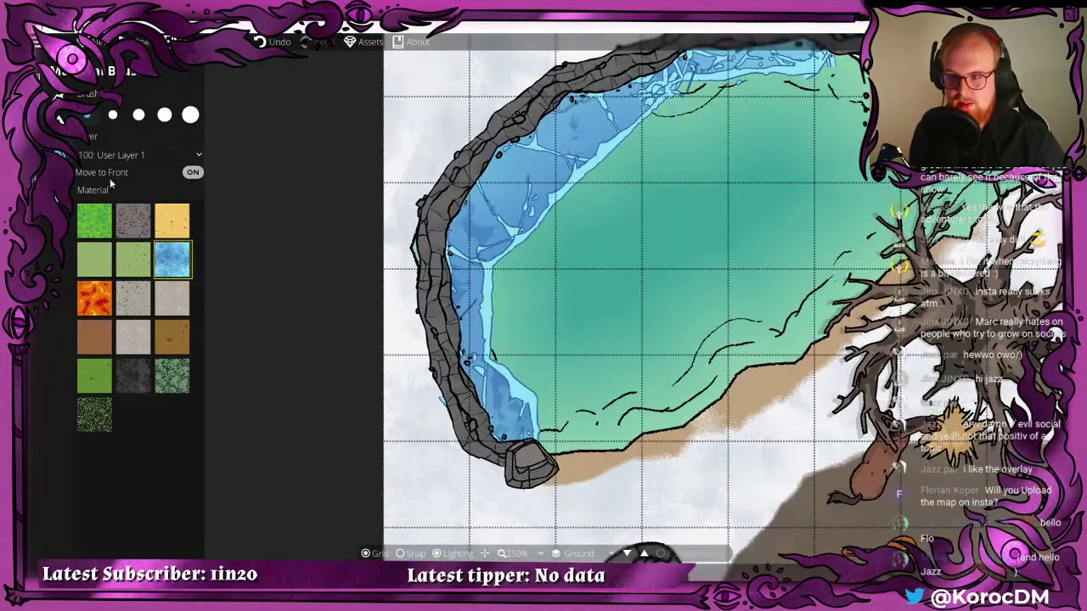
{"action": "left_click", "coordinate": [60, 118]}
{"action": "scroll", "coordinate": [382, 238], "scroll_direction": "up", "scroll_amount": 2}
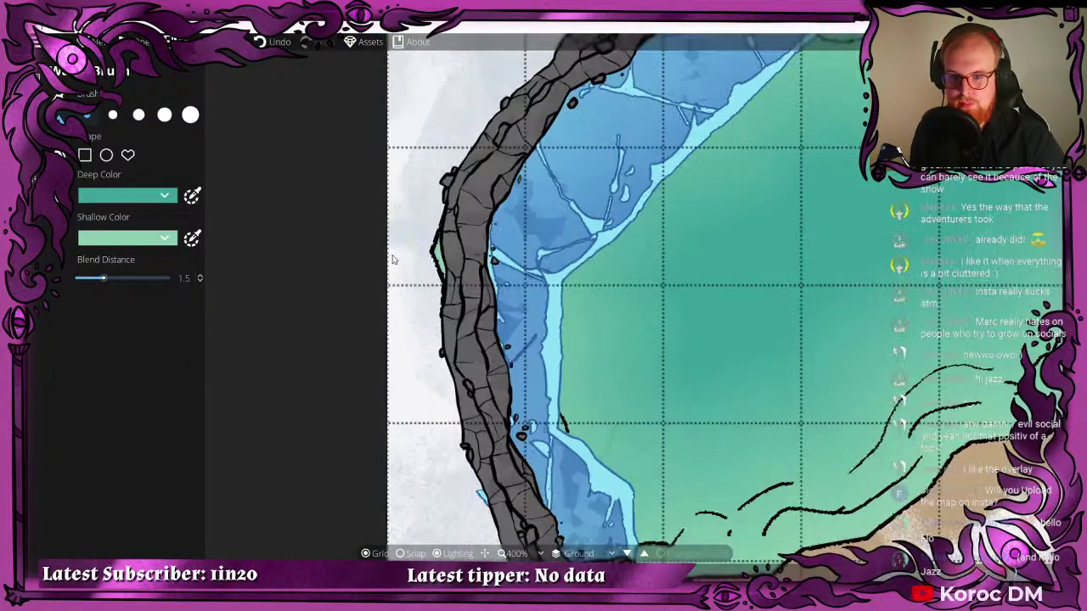
{"action": "left_click_drag", "start_coordinate": [425, 213], "coordinate": [418, 327]}
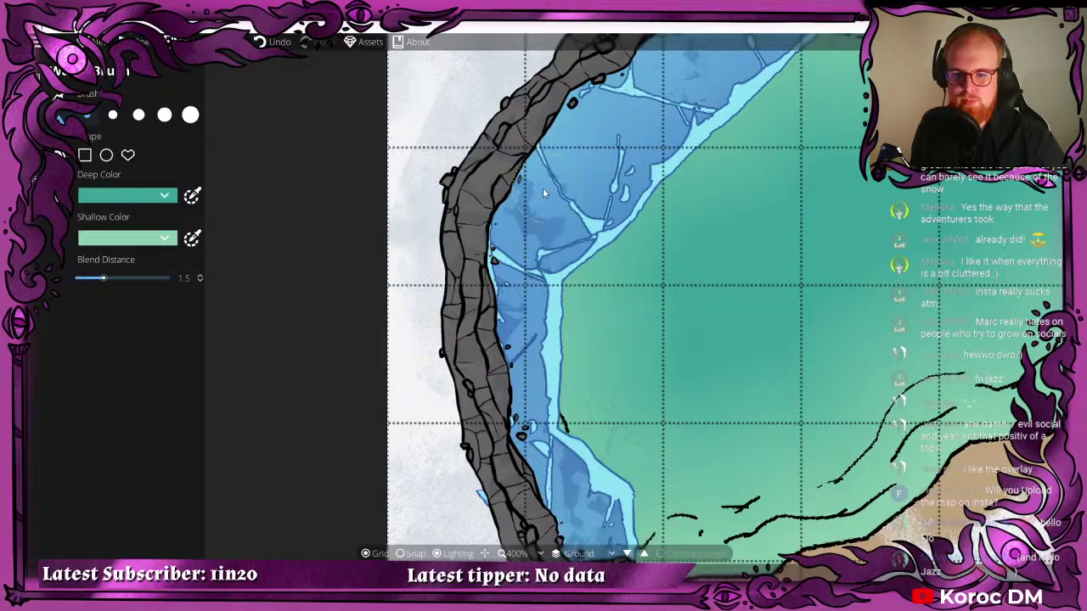
- Return to the Material Brush with ice and paint over the jagged patch below the northern cliff
{"action": "scroll", "coordinate": [543, 187], "scroll_direction": "down", "scroll_amount": 2}
{"action": "left_click_drag", "start_coordinate": [543, 187], "coordinate": [386, 316]}
{"action": "left_click_drag", "start_coordinate": [526, 238], "coordinate": [421, 245]}
{"action": "scroll", "coordinate": [422, 247], "scroll_direction": "down", "scroll_amount": 1}
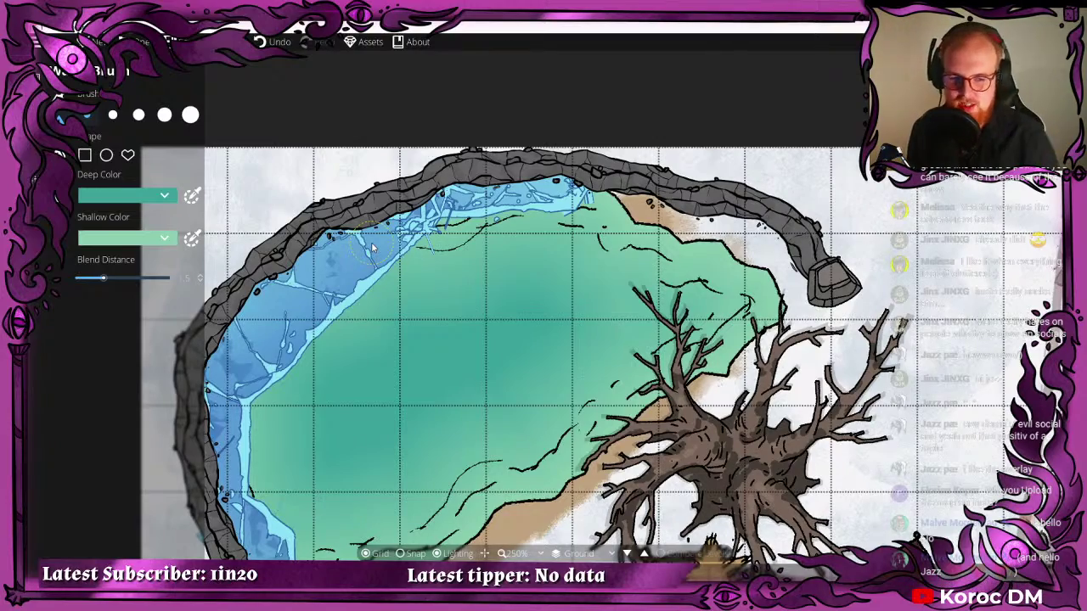
{"action": "mouse_move", "coordinate": [389, 244]}
{"action": "left_mouse_down"}
{"action": "mouse_move", "coordinate": [364, 194]}
{"action": "mouse_move", "coordinate": [339, 174]}
{"action": "mouse_move", "coordinate": [318, 176]}
{"action": "left_mouse_up"}
{"action": "left_click", "coordinate": [63, 156]}
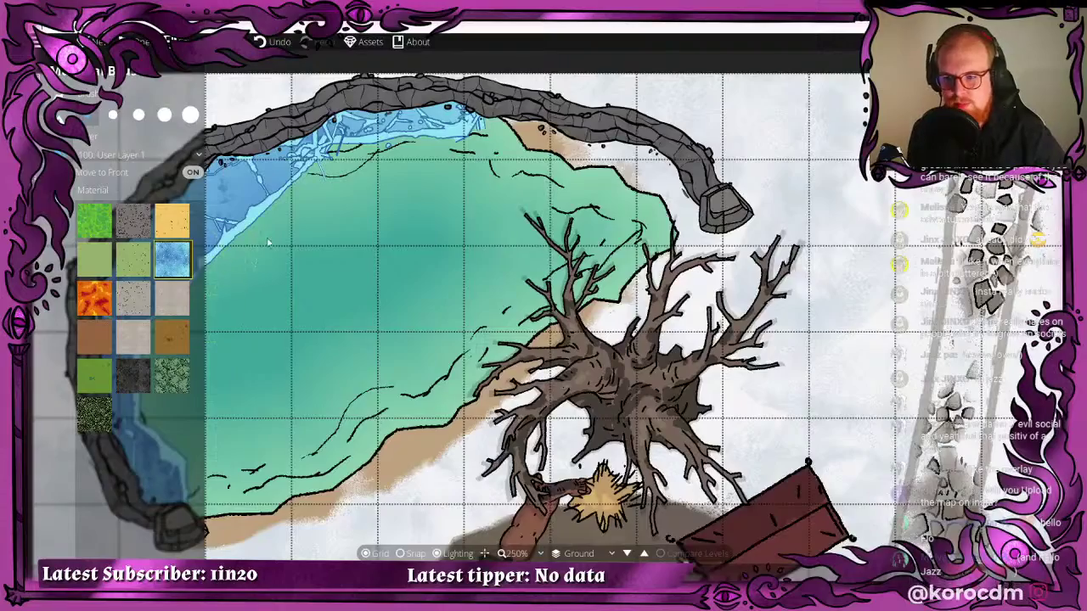
{"action": "scroll", "coordinate": [267, 242], "scroll_direction": "down", "scroll_amount": 1}
{"action": "left_click_drag", "start_coordinate": [267, 242], "coordinate": [501, 234]}
{"action": "left_click_drag", "start_coordinate": [575, 182], "coordinate": [472, 227]}
{"action": "scroll", "coordinate": [444, 206], "scroll_direction": "up", "scroll_amount": 2}
{"action": "key", "text": "4"}
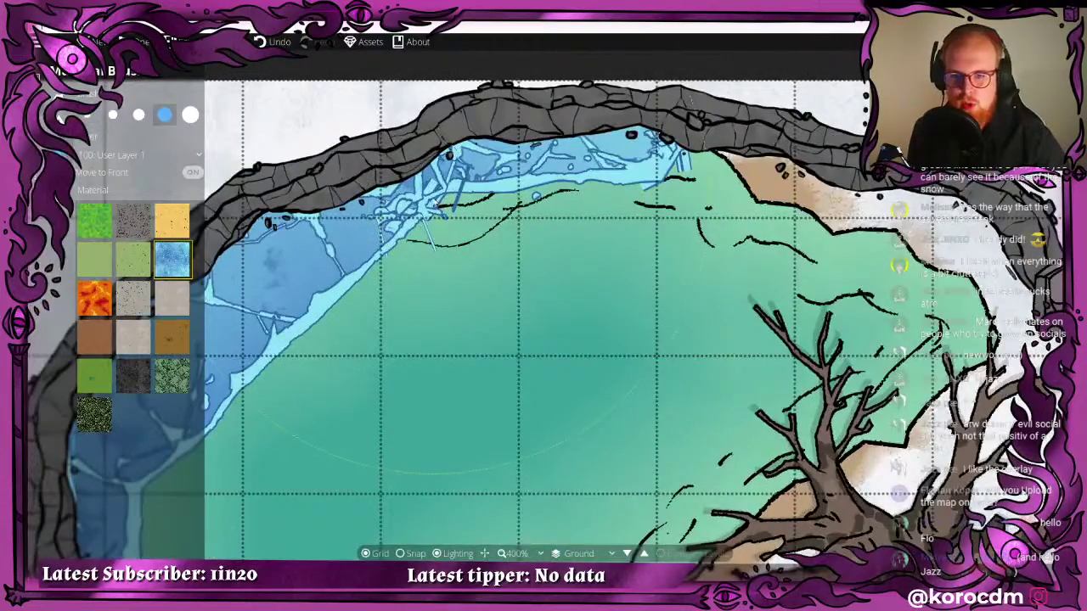
{"action": "scroll", "coordinate": [437, 206], "scroll_direction": "down", "scroll_amount": 3}
{"action": "left_click", "coordinate": [414, 180]}
{"action": "key", "text": "Left"}
{"action": "key", "text": "Up"}
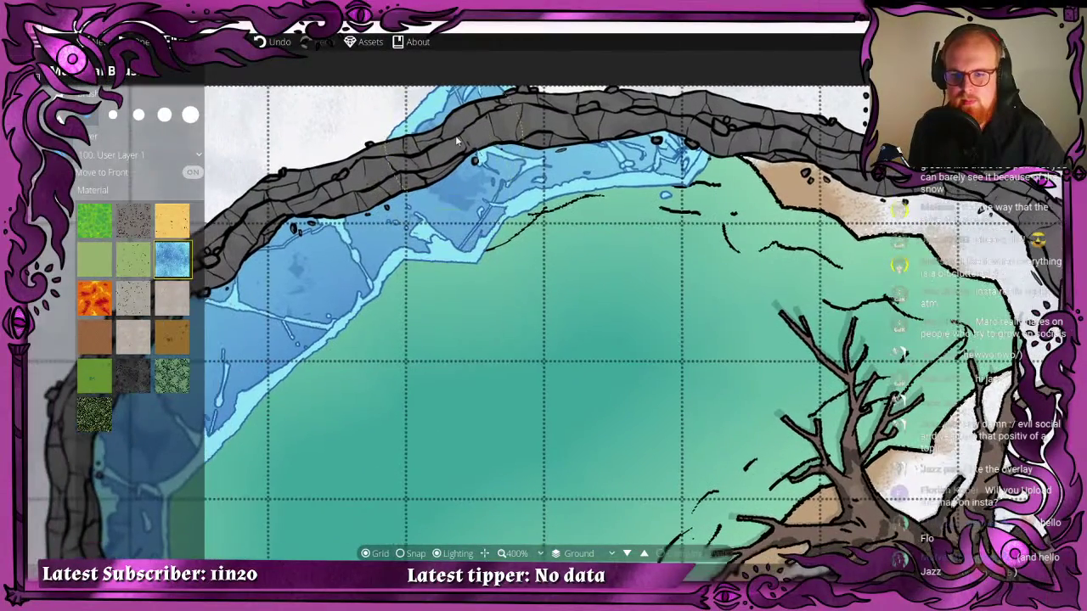
- Try to trim the ice spilling past the northern cliff, and undo the strokes back to the earlier narrow band
{"action": "right_click", "coordinate": [441, 110]}
{"action": "right_click", "coordinate": [476, 102]}
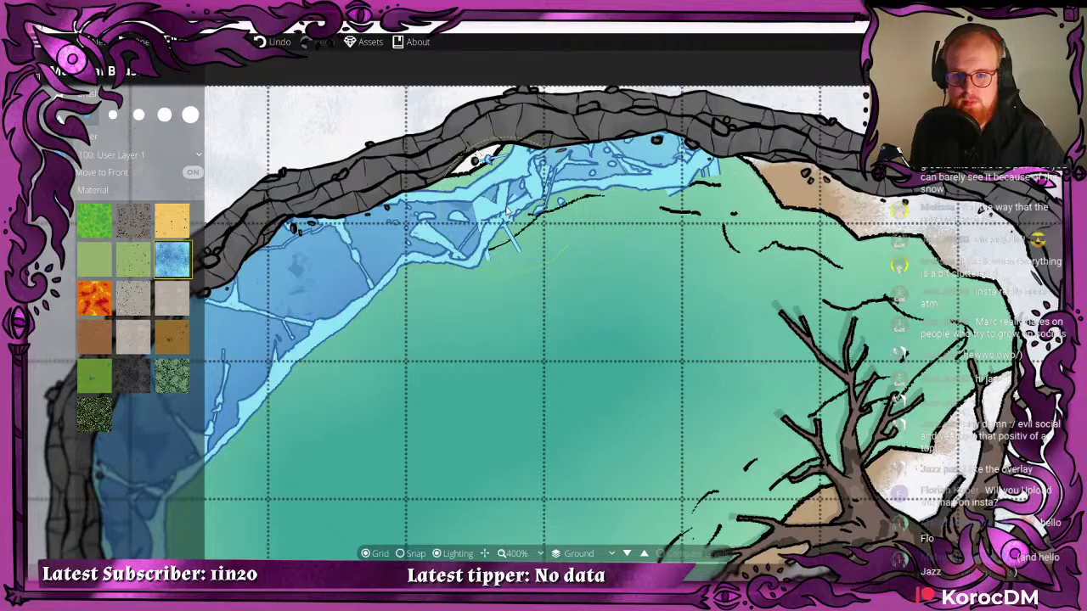
{"action": "key", "text": "ctrl+z"}
{"action": "key", "text": "ctrl+z"}
{"action": "key", "text": "ctrl+z"}
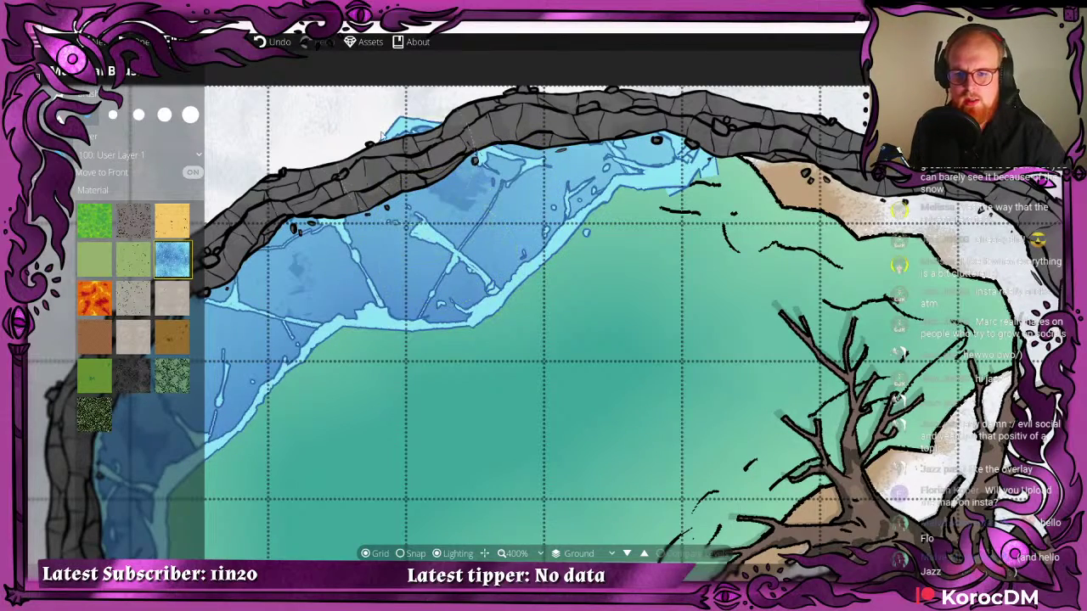
{"action": "right_click", "coordinate": [387, 85]}
{"action": "left_click_drag", "start_coordinate": [507, 359], "coordinate": [641, 247]}
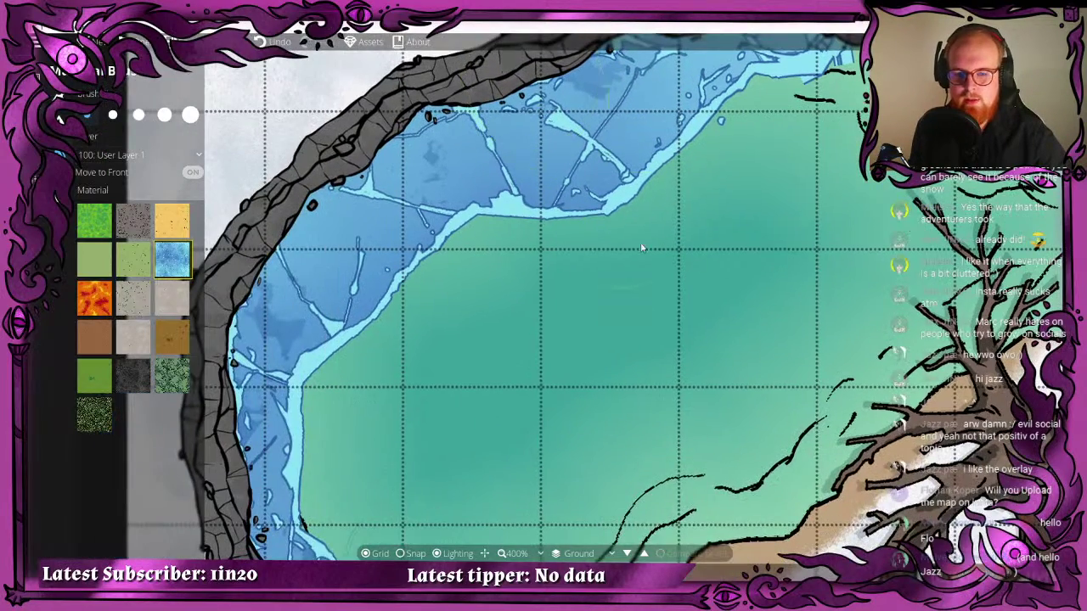
{"action": "right_click", "coordinate": [594, 157]}
{"action": "left_click_drag", "start_coordinate": [665, 155], "coordinate": [587, 232]}
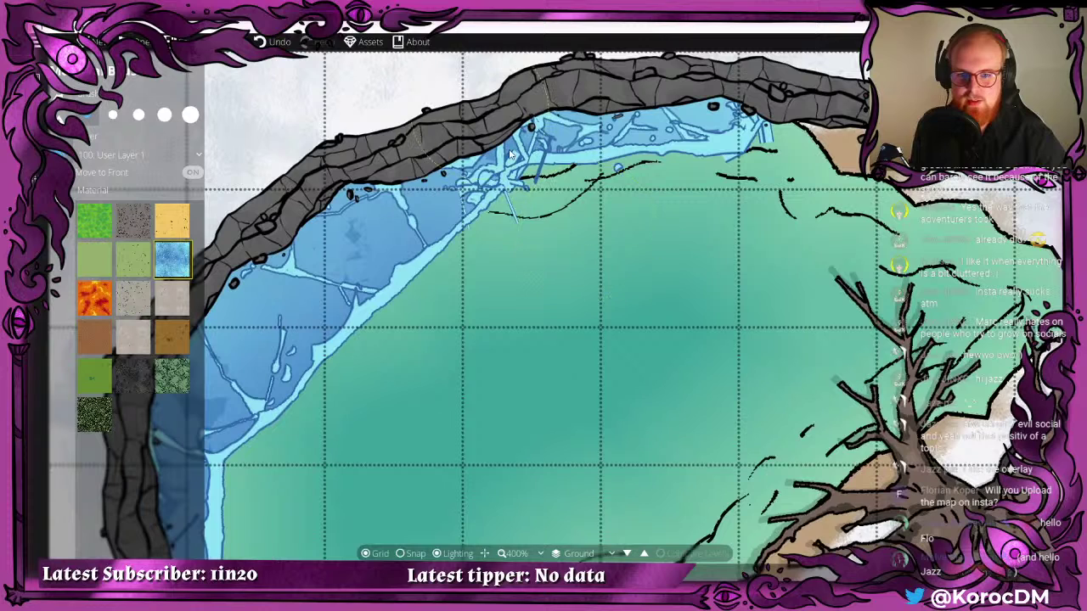
- Widen the ice over the jagged patch below the northern cliff, erasing the outer spill and trimming its lake-side edge
{"action": "right_click", "coordinate": [549, 211]}
{"action": "left_click", "coordinate": [536, 203]}
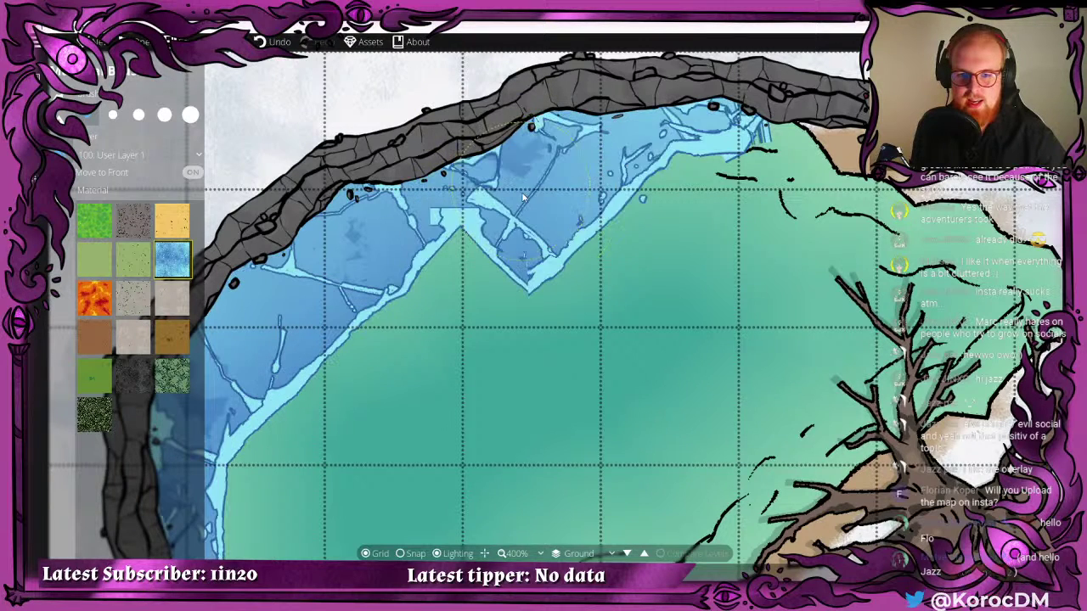
{"action": "mouse_move", "coordinate": [523, 197]}
{"action": "left_mouse_down"}
{"action": "mouse_move", "coordinate": [584, 171]}
{"action": "mouse_move", "coordinate": [492, 238]}
{"action": "left_mouse_up"}
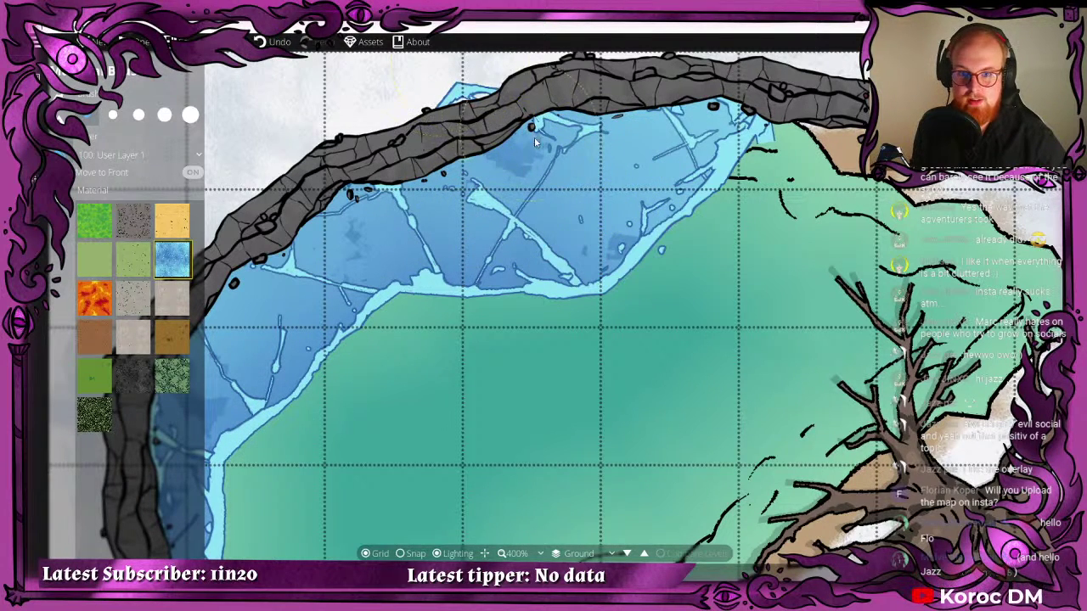
{"action": "right_click", "coordinate": [595, 300]}
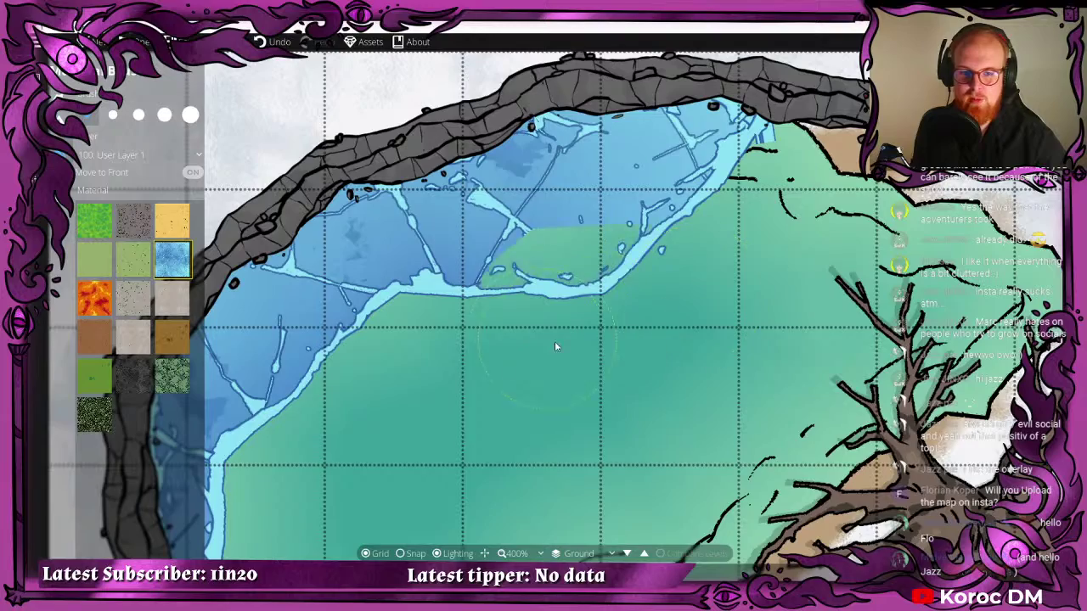
- Paint a separate ice floe in the middle of the lake
{"action": "scroll", "coordinate": [582, 376], "scroll_direction": "down", "scroll_amount": 2}
{"action": "left_click_drag", "start_coordinate": [620, 387], "coordinate": [621, 237]}
{"action": "scroll", "coordinate": [434, 225], "scroll_direction": "up", "scroll_amount": 1}
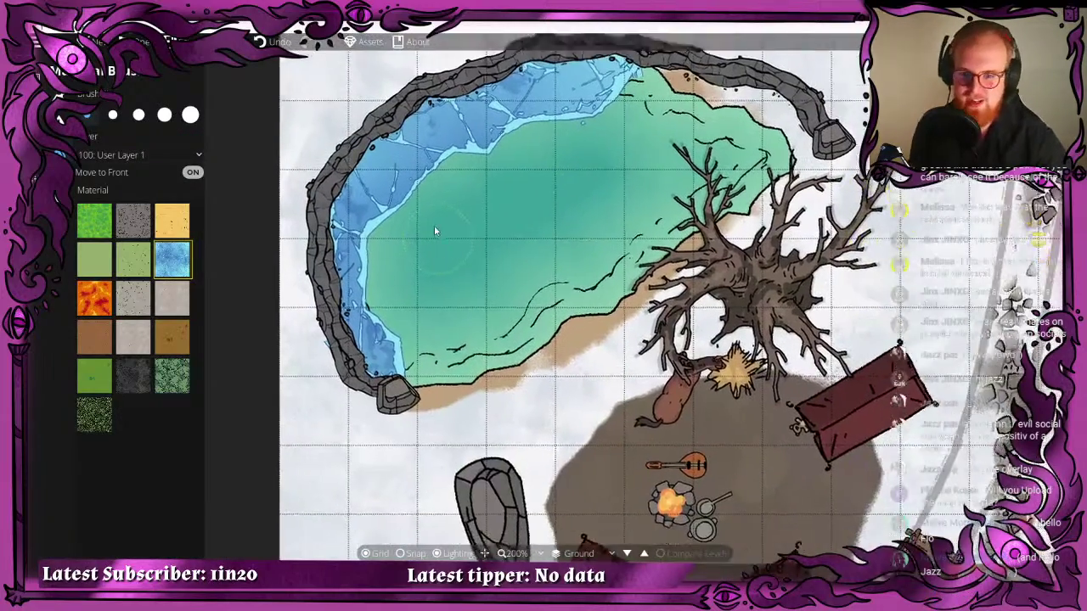
{"action": "mouse_move", "coordinate": [529, 224]}
{"action": "left_mouse_down"}
{"action": "mouse_move", "coordinate": [553, 204]}
{"action": "mouse_move", "coordinate": [543, 201]}
{"action": "mouse_move", "coordinate": [580, 184]}
{"action": "mouse_move", "coordinate": [644, 188]}
{"action": "left_mouse_up"}
{"action": "left_click_drag", "start_coordinate": [560, 246], "coordinate": [559, 297]}
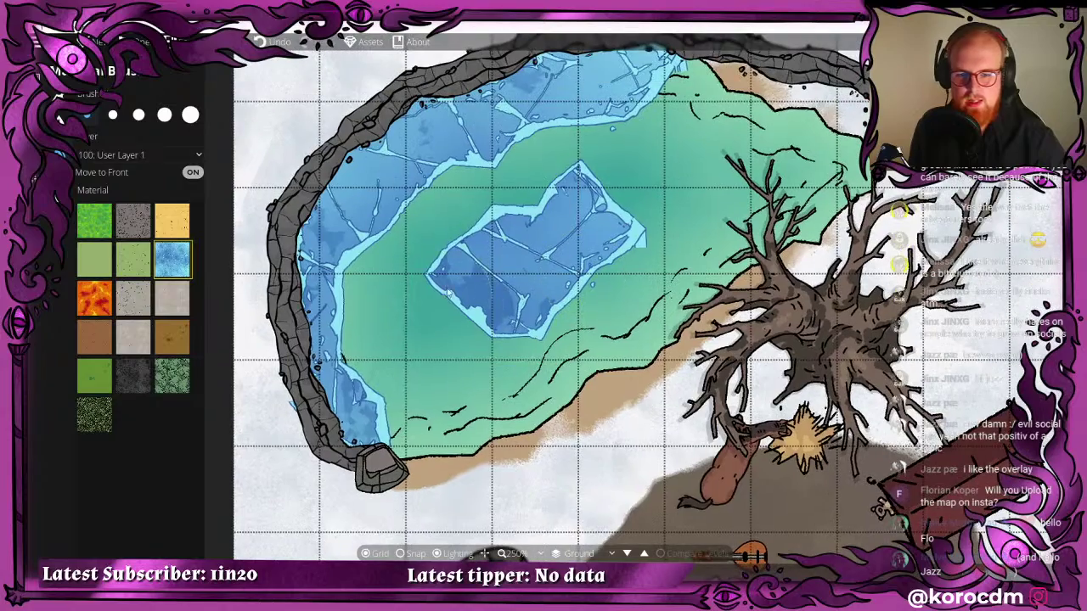
- Paint ice between the central floe and the western shore band, leaving small openings of water, and extend it toward the southwest shore
{"action": "mouse_move", "coordinate": [459, 248]}
{"action": "left_mouse_down"}
{"action": "mouse_move", "coordinate": [514, 291]}
{"action": "mouse_move", "coordinate": [545, 285]}
{"action": "mouse_move", "coordinate": [437, 240]}
{"action": "mouse_move", "coordinate": [463, 240]}
{"action": "mouse_move", "coordinate": [525, 293]}
{"action": "mouse_move", "coordinate": [466, 276]}
{"action": "mouse_move", "coordinate": [476, 244]}
{"action": "left_mouse_up"}
{"action": "left_click_drag", "start_coordinate": [560, 285], "coordinate": [478, 278]}
{"action": "left_click", "coordinate": [513, 182]}
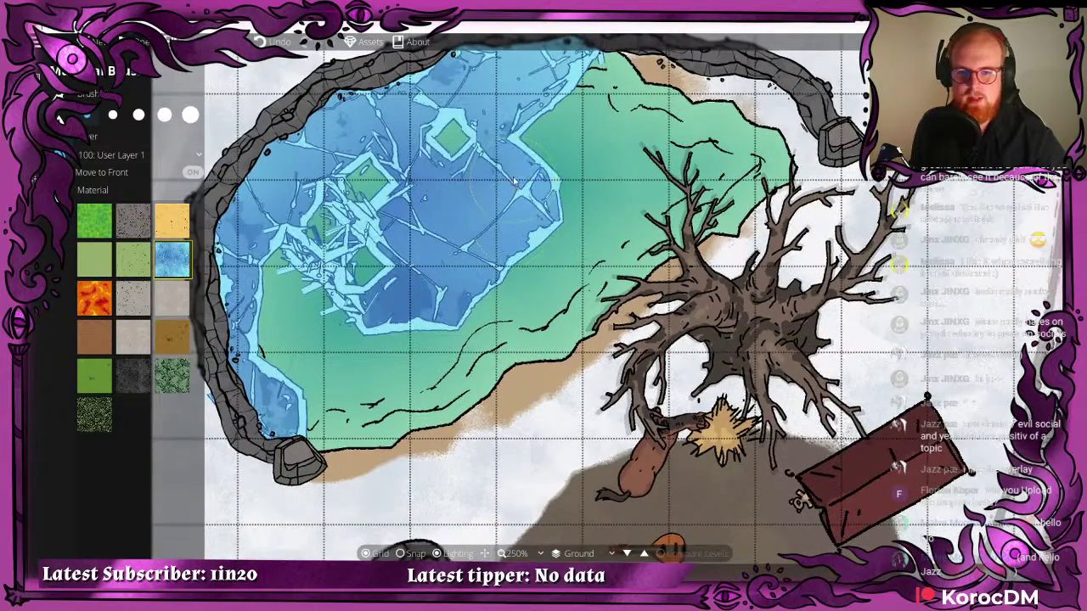
{"action": "left_click_drag", "start_coordinate": [538, 185], "coordinate": [550, 114]}
{"action": "left_click_drag", "start_coordinate": [360, 263], "coordinate": [316, 326]}
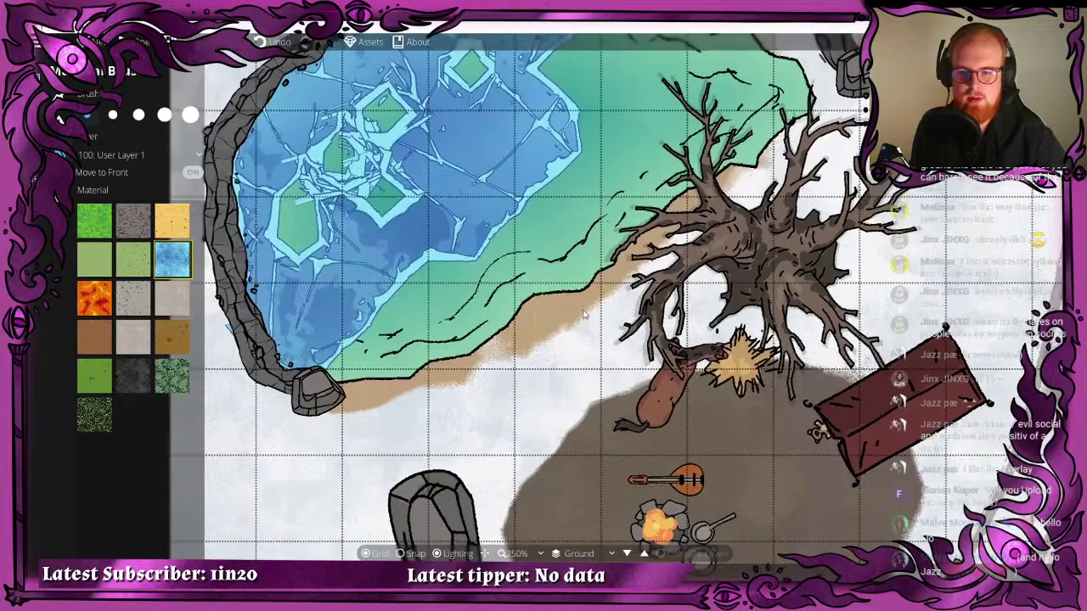
- Trim the ice back from the lake's southwestern shore so a strip of open water borders the sand
{"action": "left_click_drag", "start_coordinate": [582, 327], "coordinate": [577, 418]}
{"action": "scroll", "coordinate": [461, 285], "scroll_direction": "down", "scroll_amount": 2}
{"action": "left_click_drag", "start_coordinate": [491, 317], "coordinate": [448, 217]}
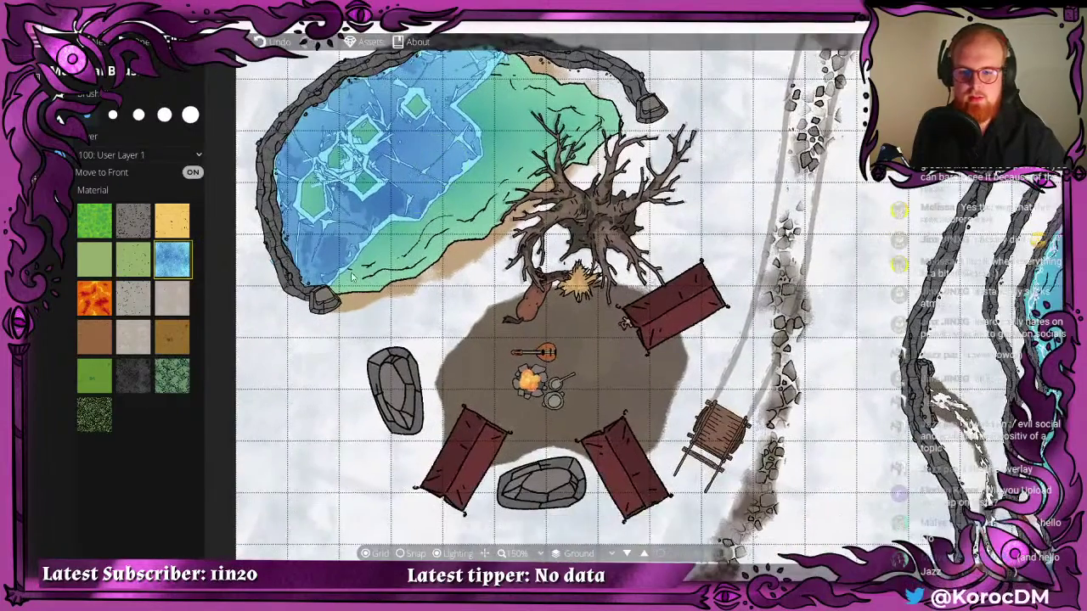
{"action": "left_click_drag", "start_coordinate": [352, 274], "coordinate": [372, 260]}
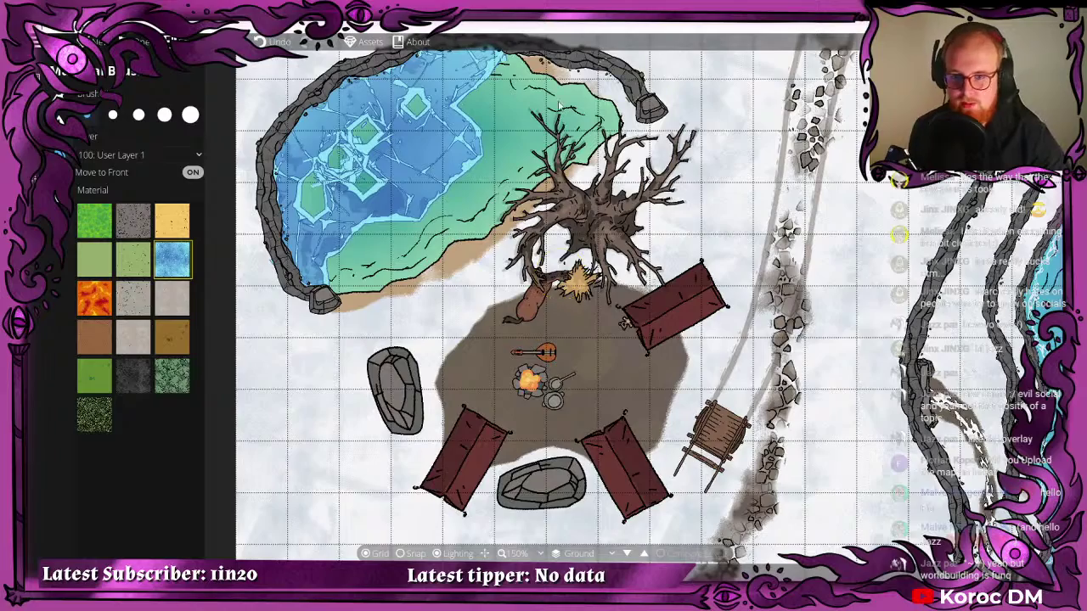
- Extend the ice eastward along the northern cliff, undoing the stray stroke and leaving a small opening on its lake side
{"action": "left_click_drag", "start_coordinate": [472, 136], "coordinate": [416, 190]}
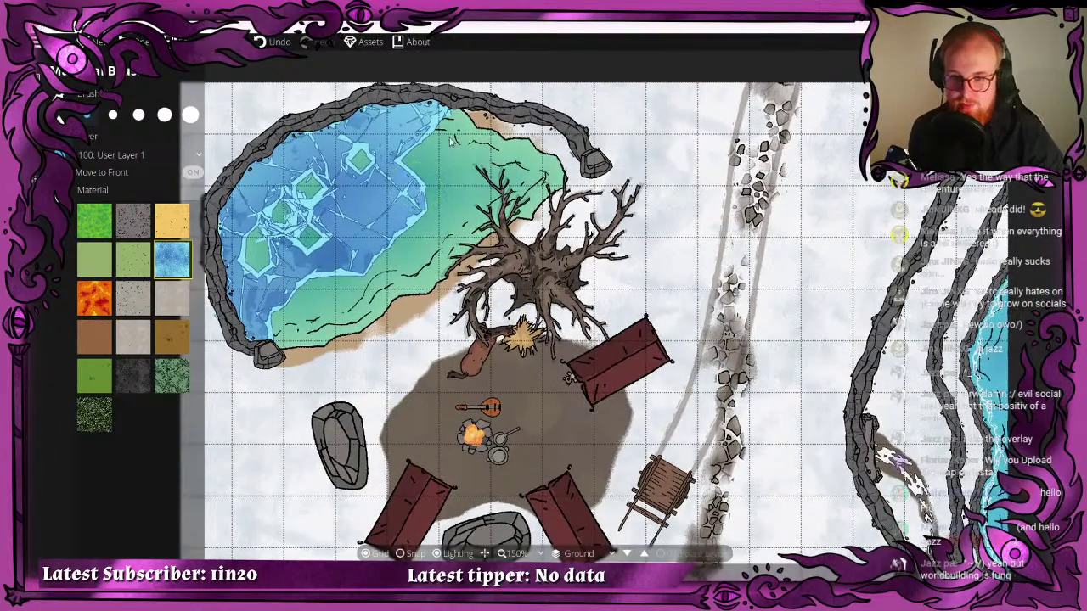
{"action": "scroll", "coordinate": [448, 140], "scroll_direction": "up", "scroll_amount": 4}
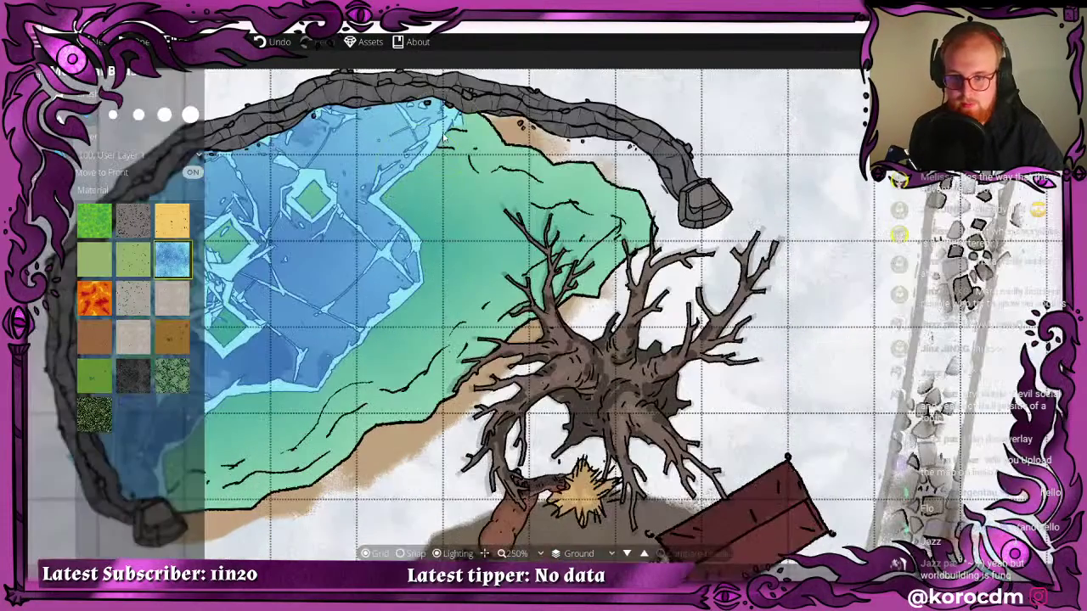
{"action": "left_click", "coordinate": [461, 143]}
{"action": "left_click", "coordinate": [498, 111]}
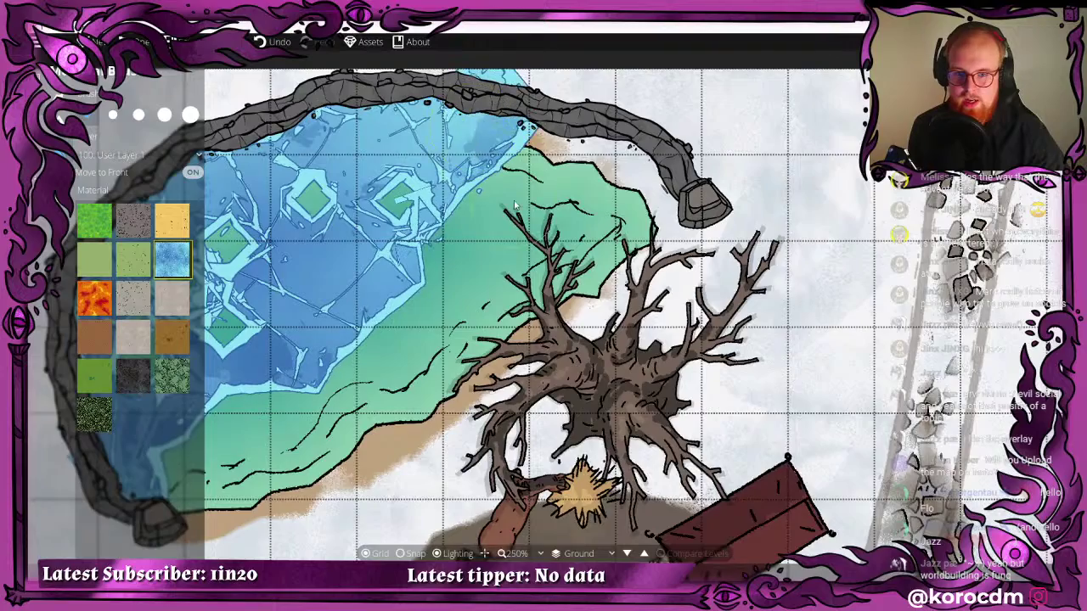
{"action": "left_click_drag", "start_coordinate": [479, 98], "coordinate": [518, 215]}
{"action": "key", "text": "ctrl+z"}
{"action": "left_click_drag", "start_coordinate": [532, 299], "coordinate": [641, 109]}
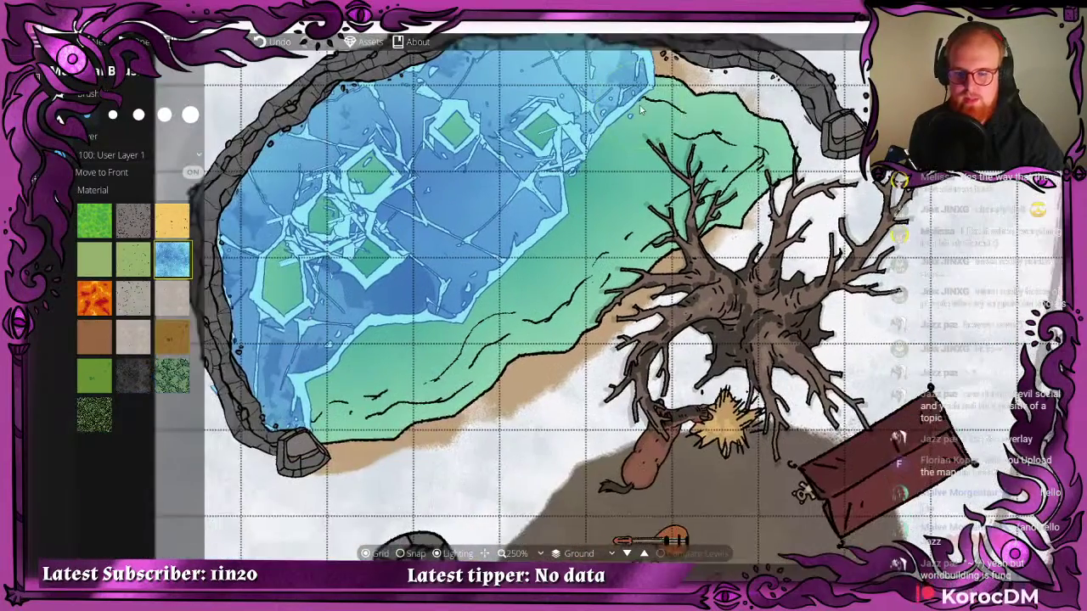
{"action": "scroll", "coordinate": [565, 172], "scroll_direction": "down", "scroll_amount": 2}
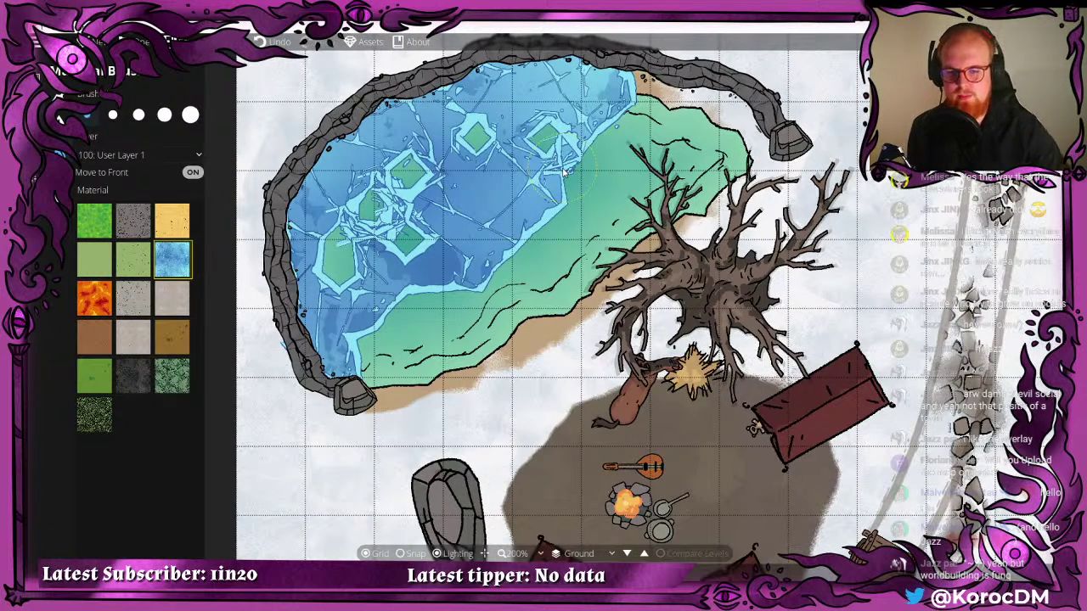
- Erase the ice from the middle of the lake, leaving jagged points below the northern cliff and broken ice in the west
{"action": "mouse_move", "coordinate": [546, 195]}
{"action": "left_mouse_down"}
{"action": "mouse_move", "coordinate": [522, 241]}
{"action": "mouse_move", "coordinate": [568, 276]}
{"action": "mouse_move", "coordinate": [509, 230]}
{"action": "mouse_move", "coordinate": [535, 270]}
{"action": "mouse_move", "coordinate": [518, 245]}
{"action": "mouse_move", "coordinate": [479, 270]}
{"action": "mouse_move", "coordinate": [509, 268]}
{"action": "mouse_move", "coordinate": [551, 215]}
{"action": "mouse_move", "coordinate": [593, 296]}
{"action": "mouse_move", "coordinate": [509, 264]}
{"action": "mouse_move", "coordinate": [479, 209]}
{"action": "mouse_move", "coordinate": [567, 255]}
{"action": "mouse_move", "coordinate": [557, 212]}
{"action": "mouse_move", "coordinate": [541, 204]}
{"action": "mouse_move", "coordinate": [584, 219]}
{"action": "mouse_move", "coordinate": [520, 172]}
{"action": "left_mouse_up"}
{"action": "left_click", "coordinate": [479, 208]}
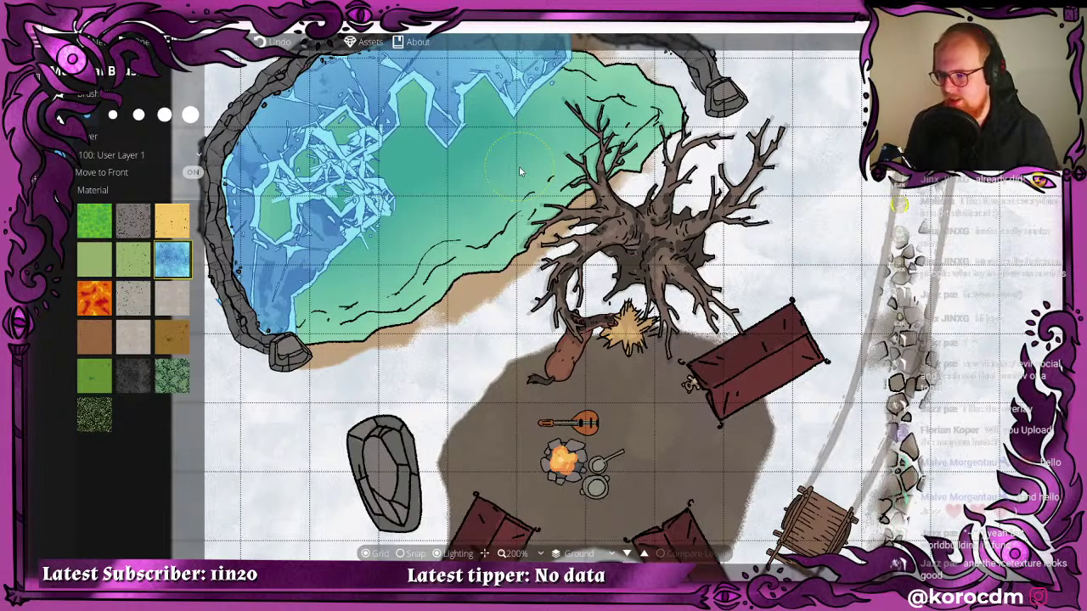
{"action": "left_click_drag", "start_coordinate": [521, 172], "coordinate": [497, 217]}
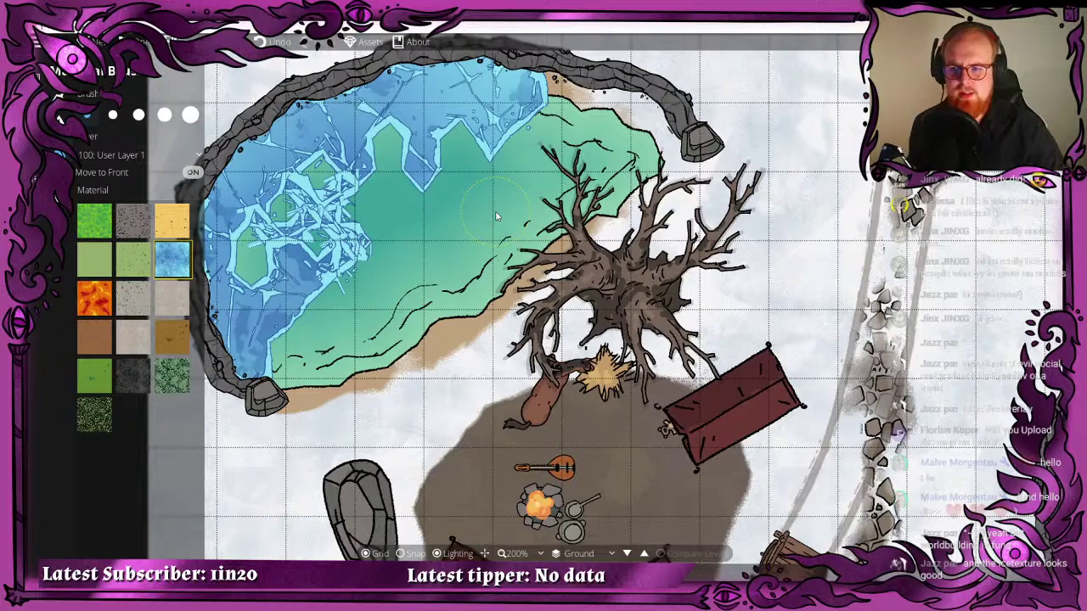
{"action": "left_click_drag", "start_coordinate": [404, 209], "coordinate": [442, 247]}
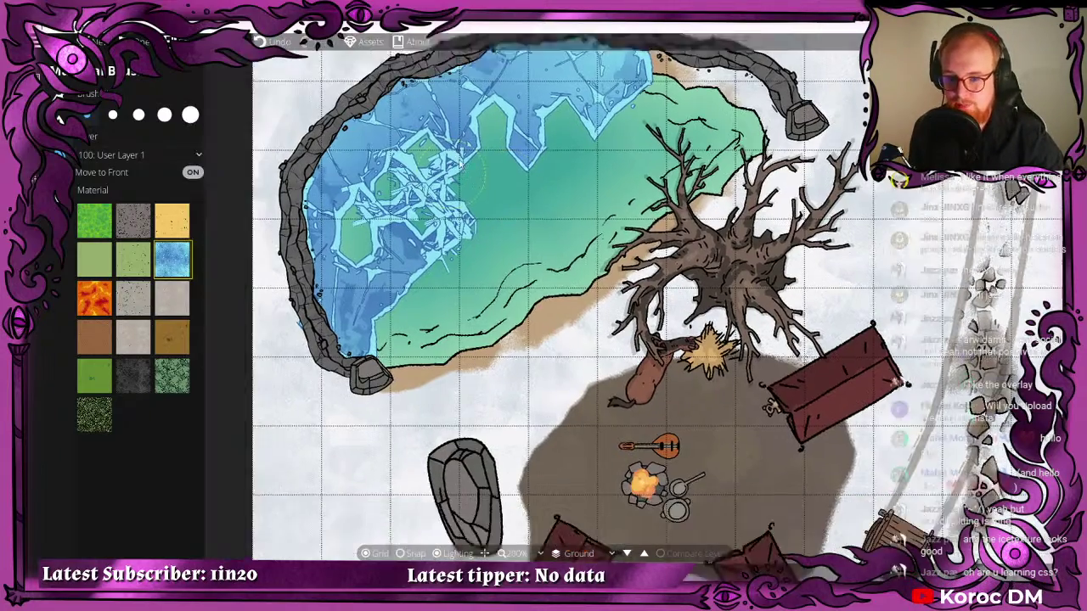
{"action": "left_click_drag", "start_coordinate": [460, 164], "coordinate": [451, 178]}
{"action": "left_click_drag", "start_coordinate": [583, 201], "coordinate": [429, 165]}
{"action": "scroll", "coordinate": [428, 161], "scroll_direction": "down", "scroll_amount": 2}
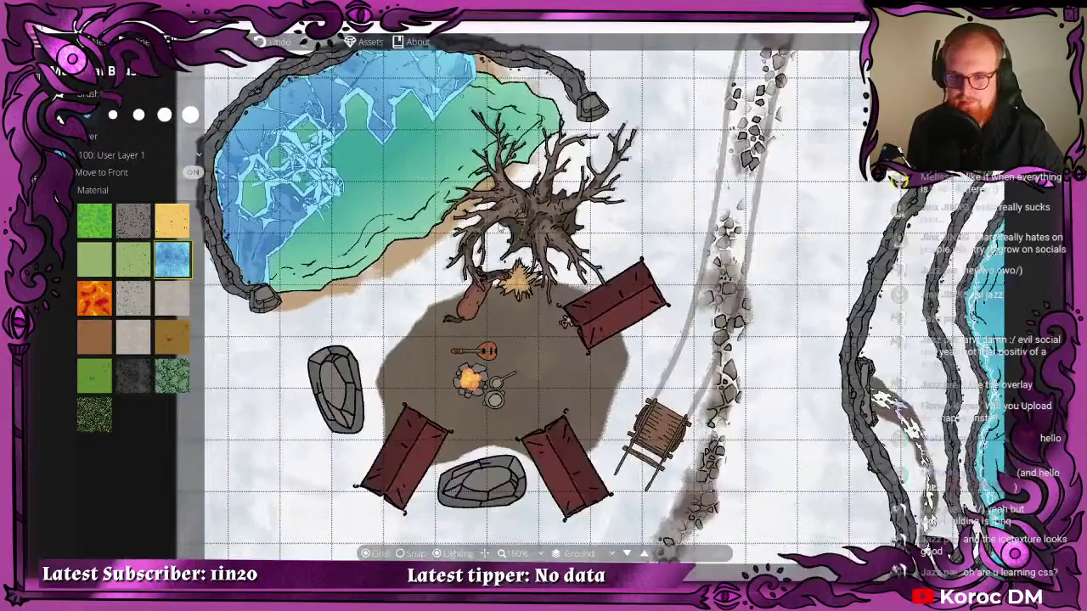
- Switch to the Path Tool and examine the cliff's southwestern end, the frozen lake and the surrounding campsite
{"action": "mouse_move", "coordinate": [501, 230]}
{"action": "left_mouse_down"}
{"action": "mouse_move", "coordinate": [579, 130]}
{"action": "mouse_move", "coordinate": [617, 145]}
{"action": "mouse_move", "coordinate": [592, 168]}
{"action": "mouse_move", "coordinate": [689, 181]}
{"action": "mouse_move", "coordinate": [672, 217]}
{"action": "left_mouse_up"}
{"action": "left_click", "coordinate": [34, 178]}
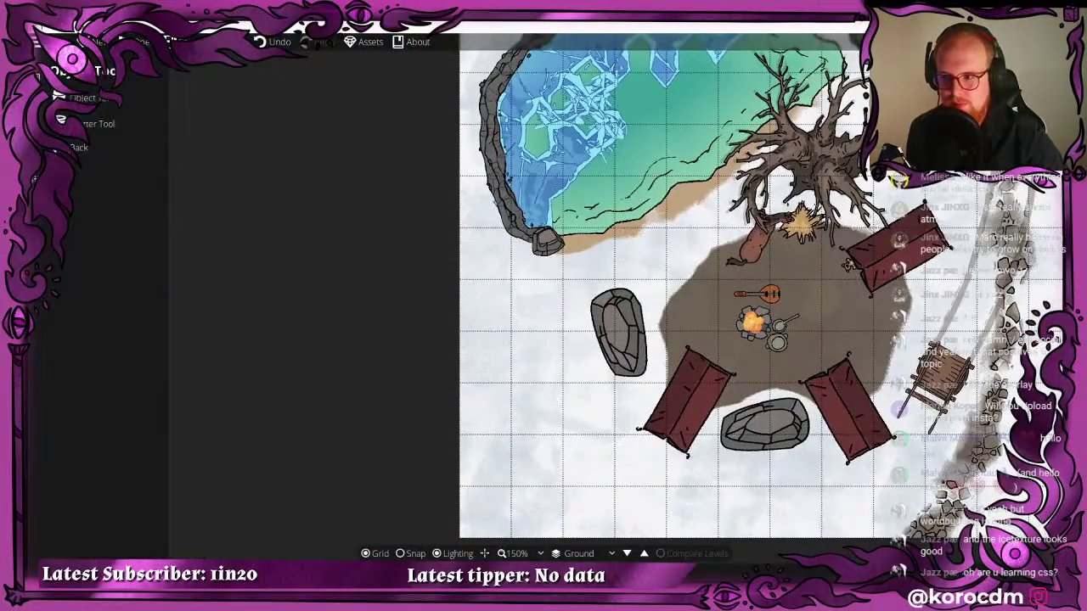
{"action": "left_click", "coordinate": [36, 127]}
{"action": "left_click", "coordinate": [36, 78]}
{"action": "left_click", "coordinate": [35, 127]}
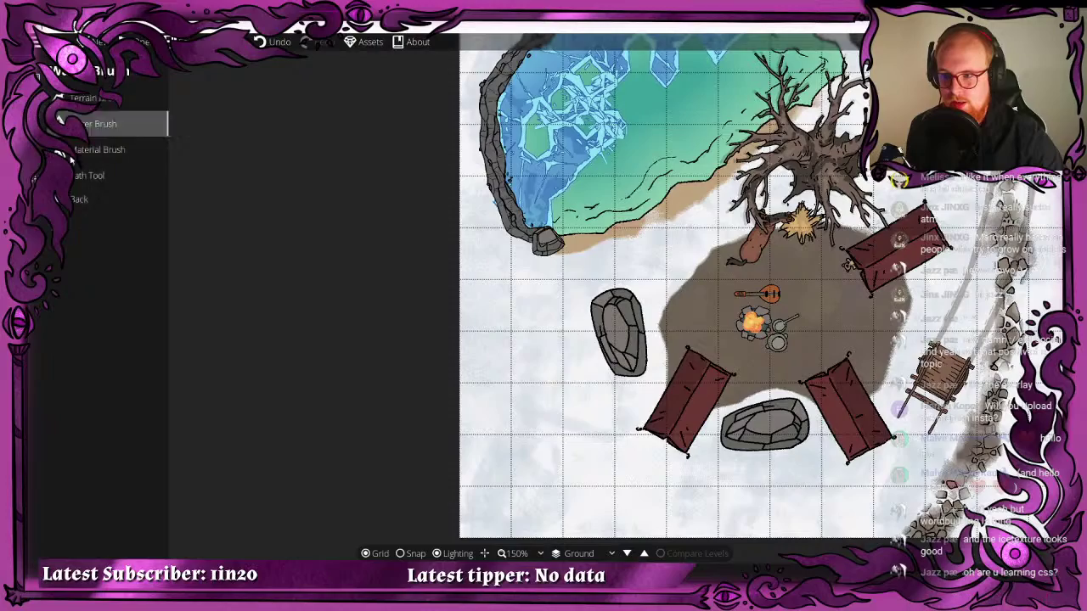
{"action": "left_click", "coordinate": [90, 175]}
{"action": "scroll", "coordinate": [386, 315], "scroll_direction": "up", "scroll_amount": 5}
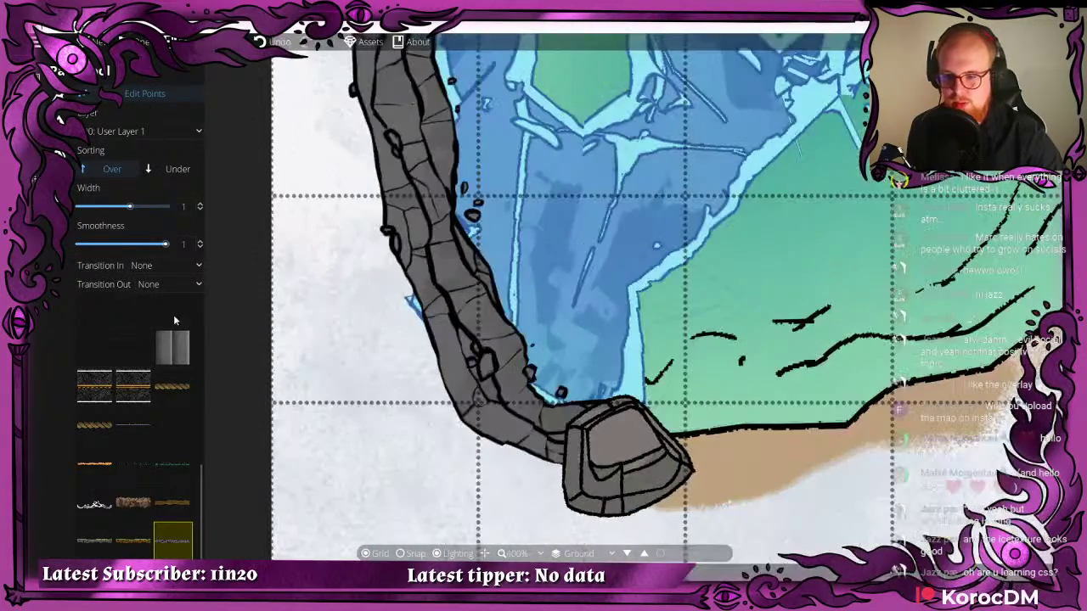
{"action": "scroll", "coordinate": [557, 323], "scroll_direction": "down", "scroll_amount": 2}
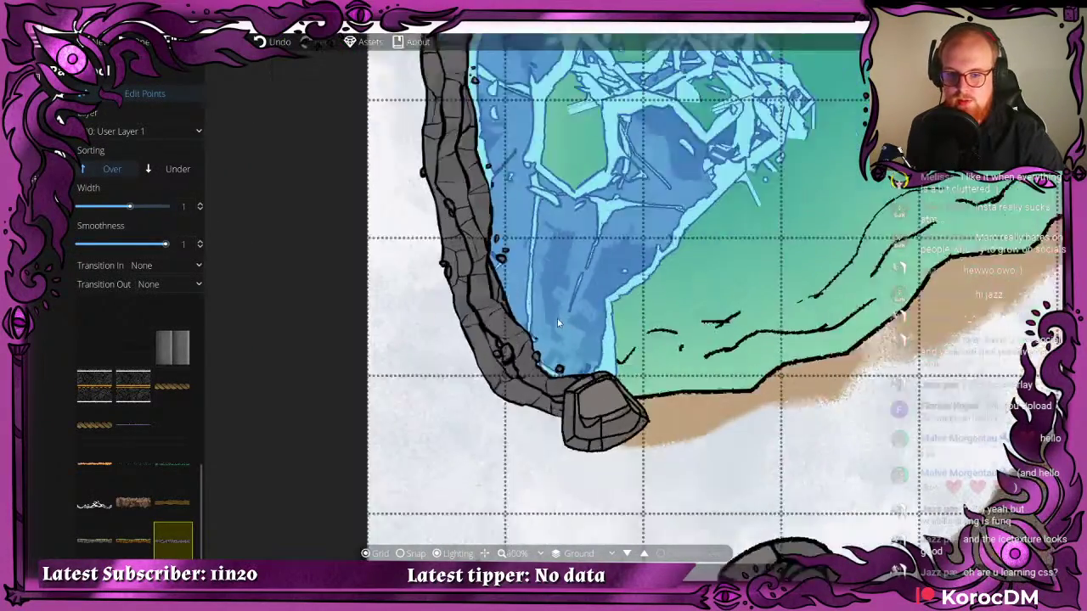
{"action": "scroll", "coordinate": [557, 318], "scroll_direction": "down", "scroll_amount": 4}
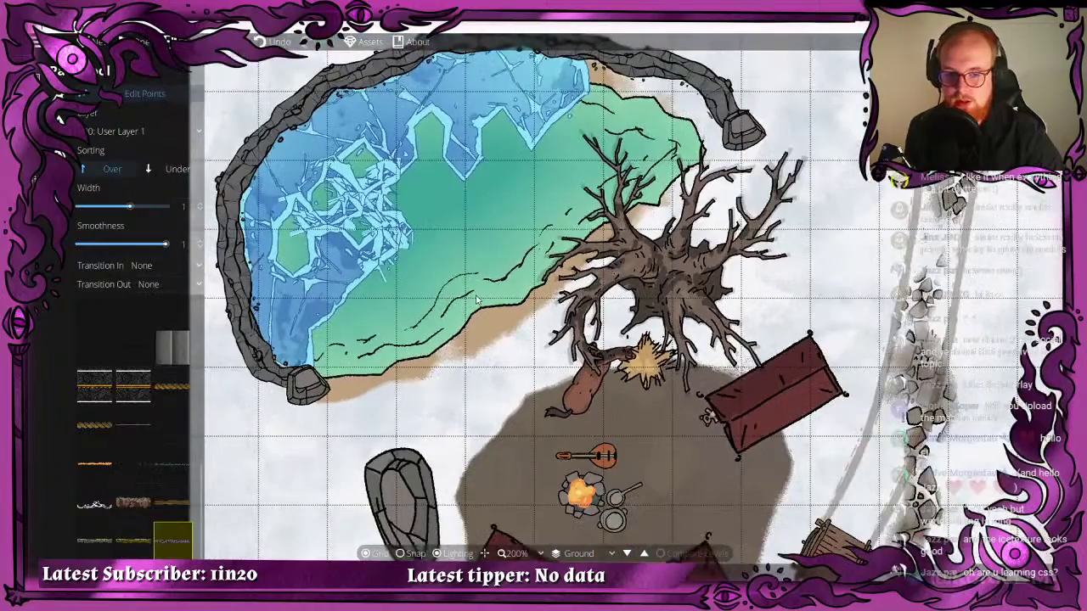
{"action": "left_click_drag", "start_coordinate": [477, 298], "coordinate": [439, 211]}
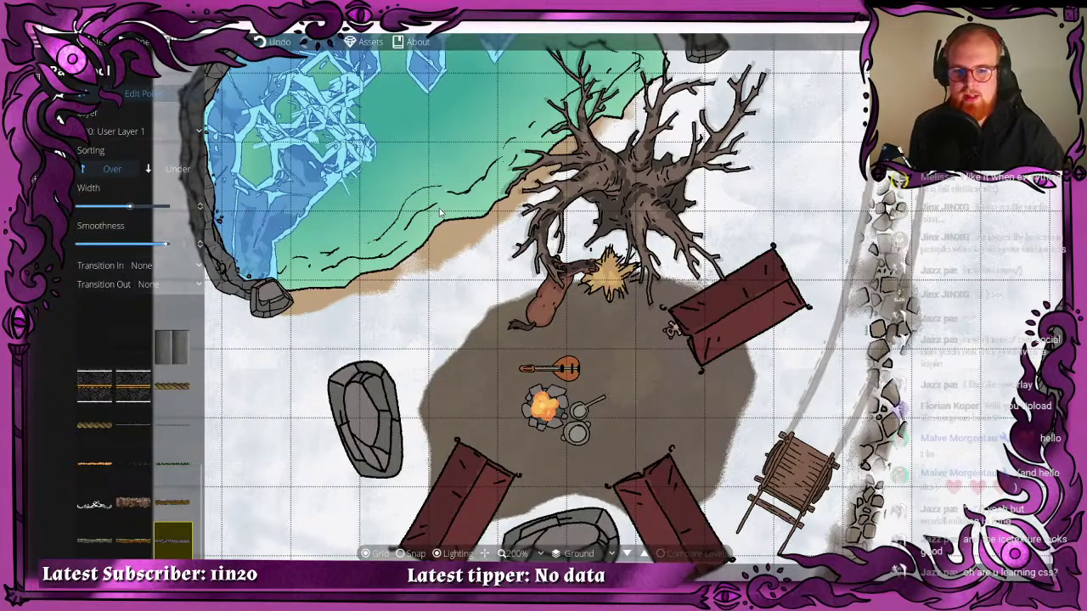
{"action": "scroll", "coordinate": [441, 213], "scroll_direction": "down", "scroll_amount": 3}
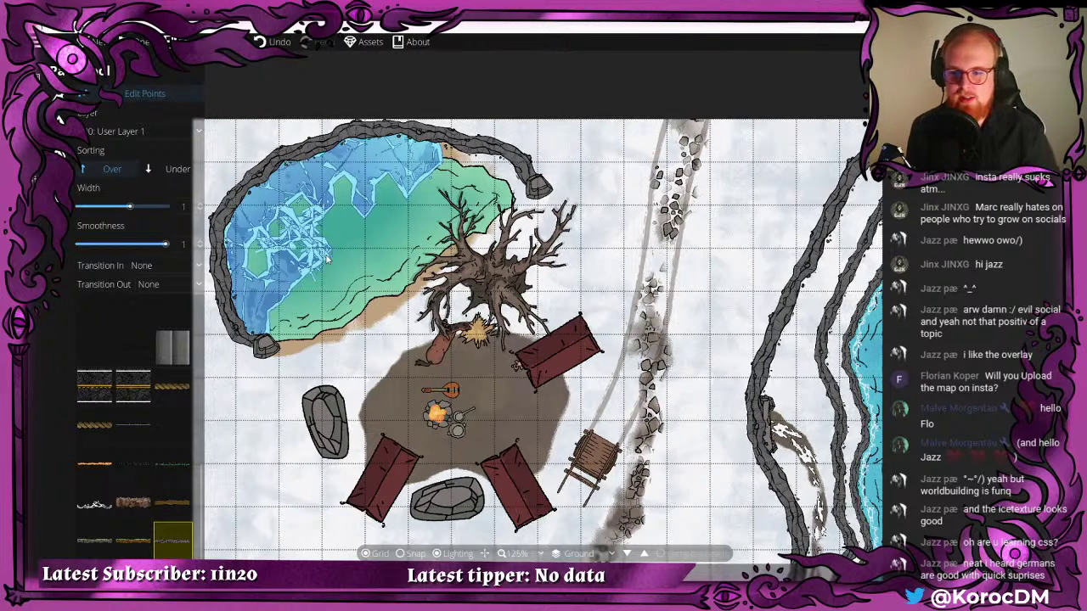
- Paint Terrain Sand with a size 1 terrain brush along the pond's north-eastern shore beside the dead tree
{"action": "left_click", "coordinate": [63, 111]}
{"action": "left_click", "coordinate": [128, 299]}
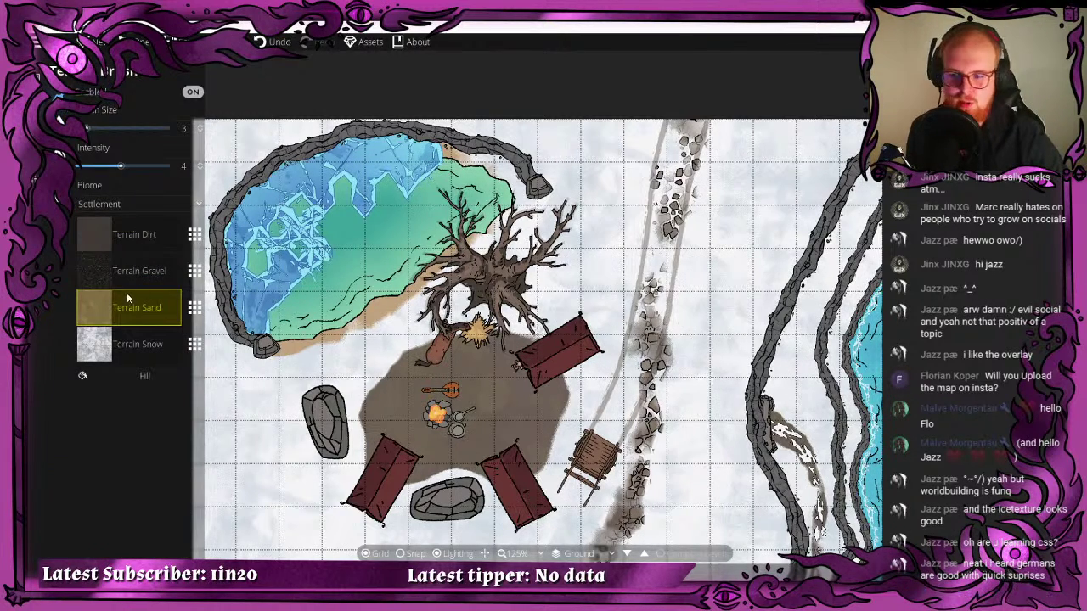
{"action": "scroll", "coordinate": [509, 254], "scroll_direction": "up", "scroll_amount": 5}
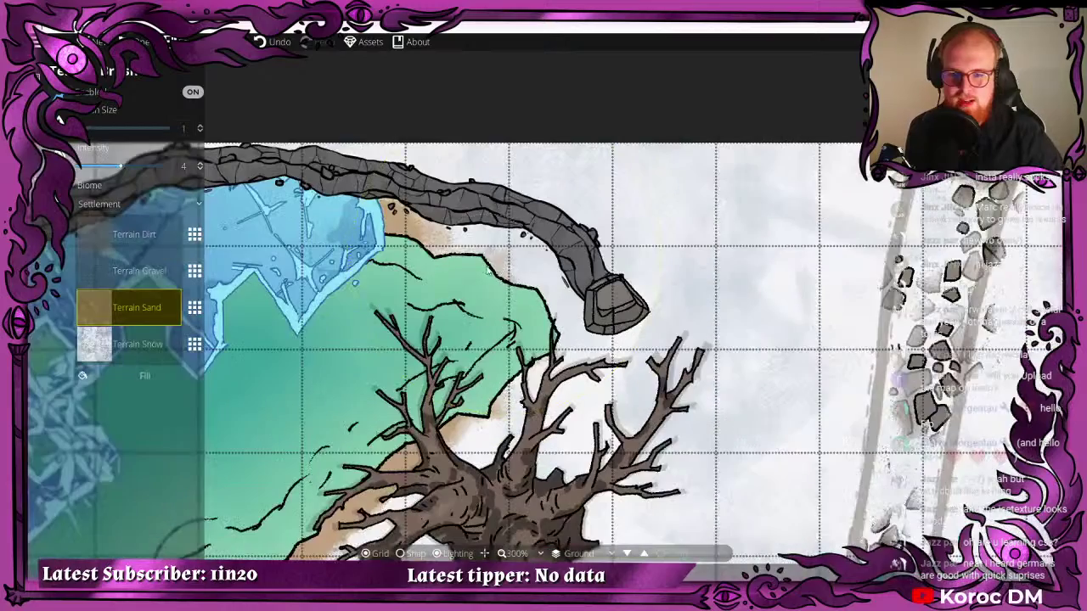
{"action": "mouse_move", "coordinate": [453, 258]}
{"action": "left_mouse_down"}
{"action": "mouse_move", "coordinate": [540, 296]}
{"action": "mouse_move", "coordinate": [546, 328]}
{"action": "mouse_move", "coordinate": [468, 401]}
{"action": "mouse_move", "coordinate": [446, 382]}
{"action": "left_mouse_up"}
- Examine the whole snow map, including the frozen pond, the campsite, the stone path and the river bank
{"action": "scroll", "coordinate": [425, 270], "scroll_direction": "down", "scroll_amount": 5}
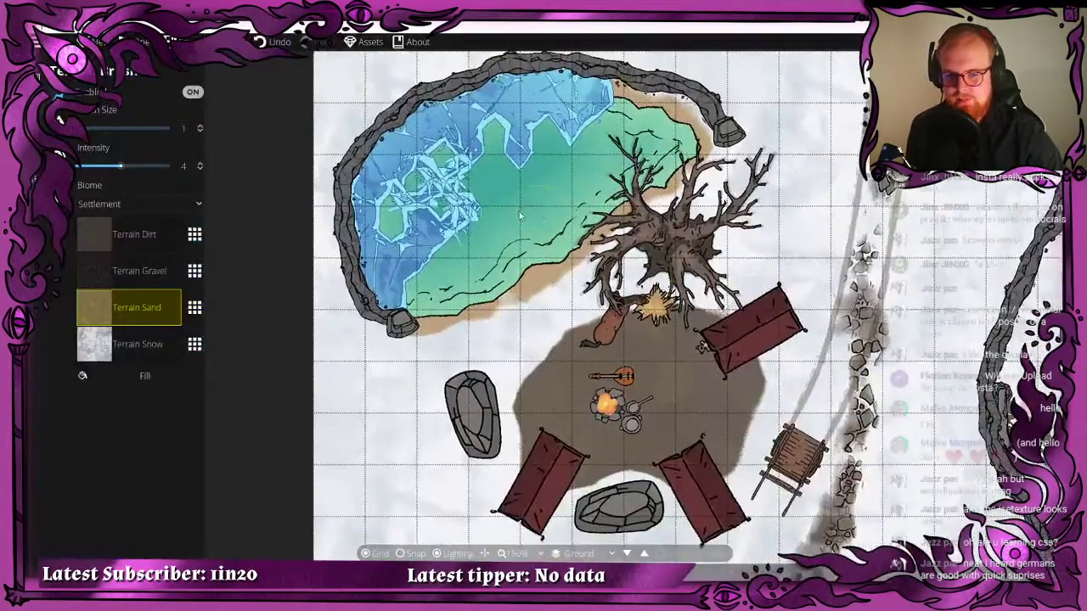
{"action": "scroll", "coordinate": [631, 231], "scroll_direction": "up", "scroll_amount": 3}
{"action": "scroll", "coordinate": [632, 231], "scroll_direction": "down", "scroll_amount": 3}
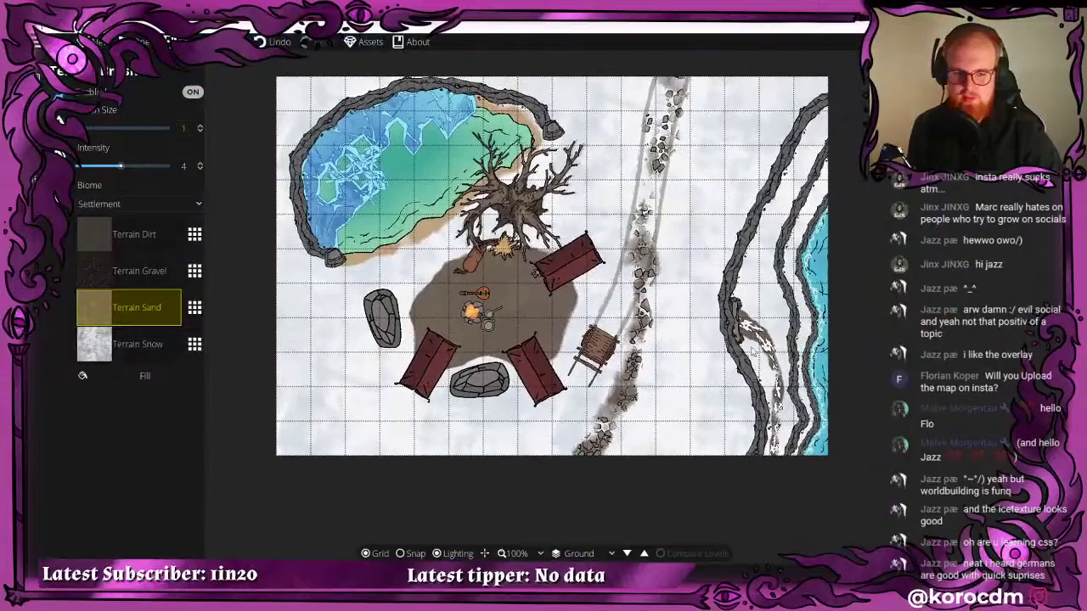
{"action": "left_click_drag", "start_coordinate": [775, 316], "coordinate": [747, 360]}
{"action": "scroll", "coordinate": [458, 180], "scroll_direction": "up", "scroll_amount": 3}
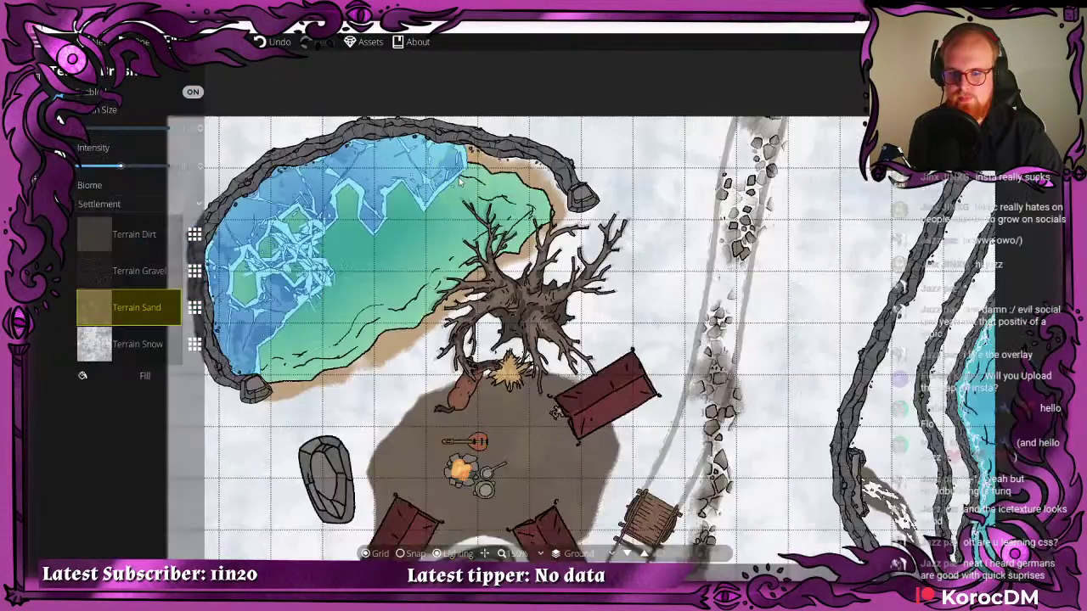
{"action": "scroll", "coordinate": [459, 181], "scroll_direction": "down", "scroll_amount": 1}
{"action": "left_click_drag", "start_coordinate": [402, 219], "coordinate": [454, 135]}
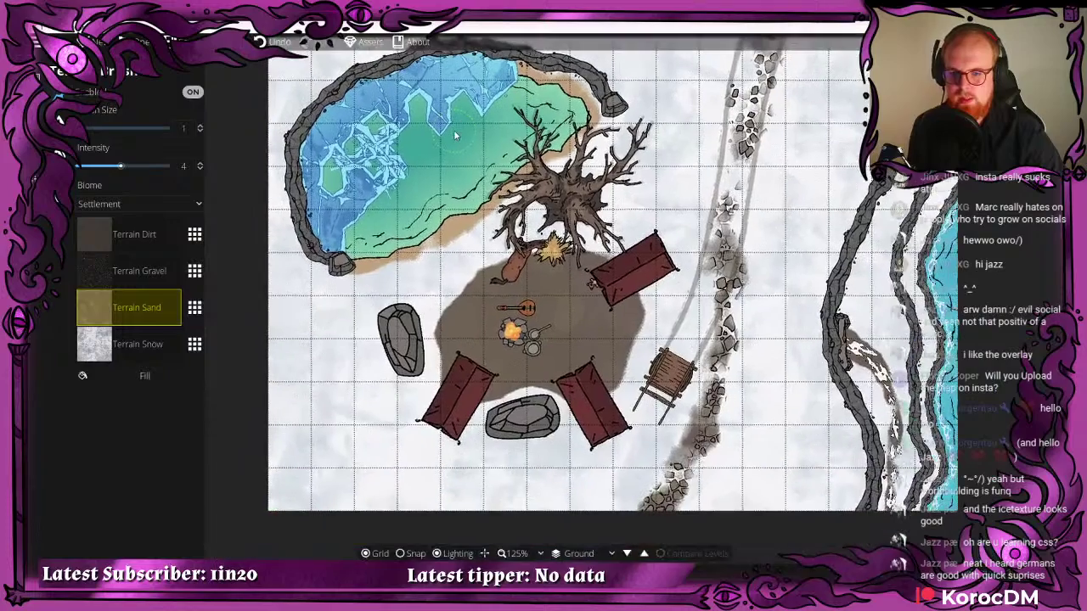
{"action": "left_click_drag", "start_coordinate": [561, 411], "coordinate": [501, 290]}
{"action": "scroll", "coordinate": [501, 290], "scroll_direction": "down", "scroll_amount": 1}
{"action": "left_click_drag", "start_coordinate": [588, 206], "coordinate": [593, 267]}
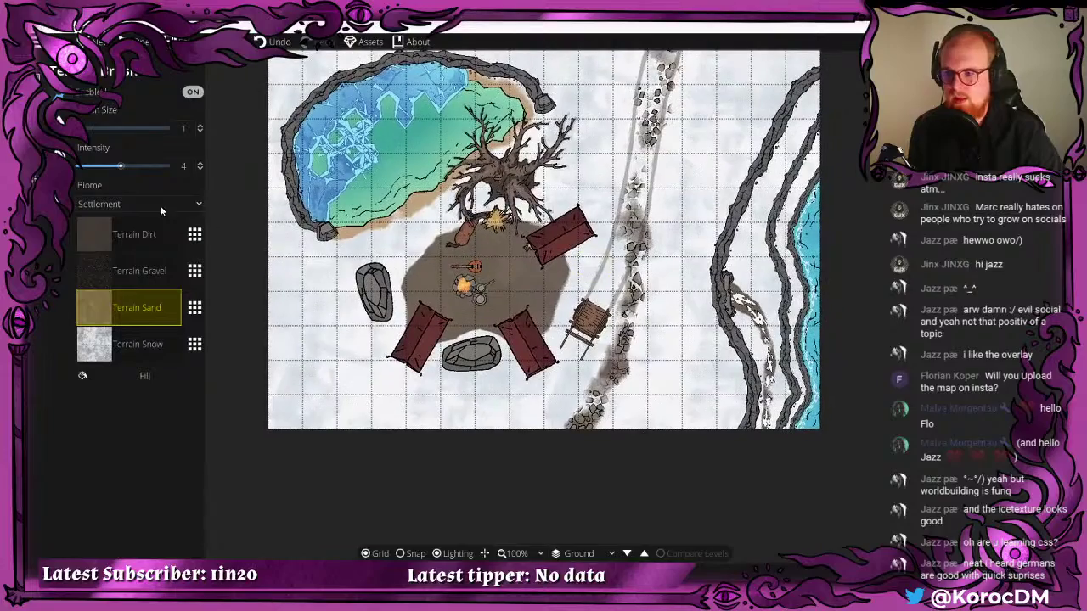
{"action": "left_click_drag", "start_coordinate": [315, 394], "coordinate": [253, 340]}
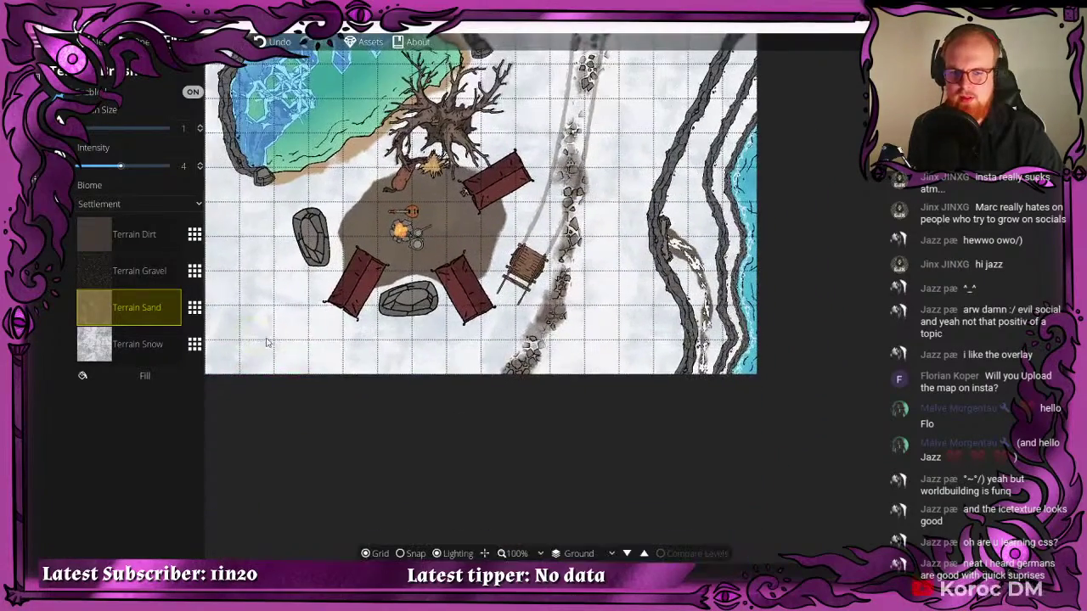
{"action": "left_click_drag", "start_coordinate": [240, 386], "coordinate": [308, 451]}
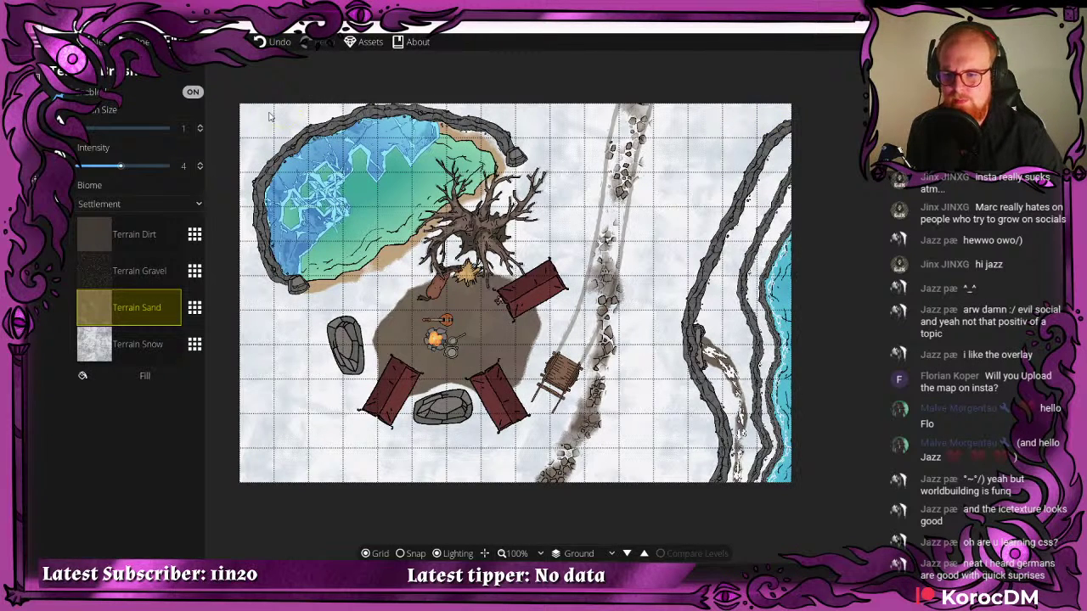
{"action": "left_click_drag", "start_coordinate": [234, 140], "coordinate": [266, 172]}
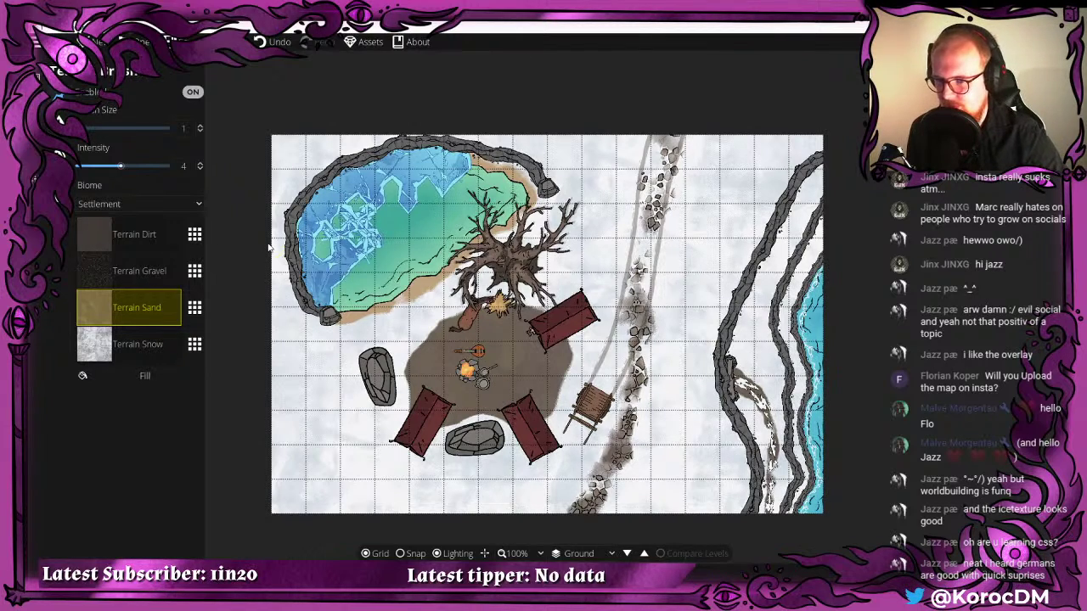
{"action": "left_click_drag", "start_coordinate": [267, 246], "coordinate": [224, 200]}
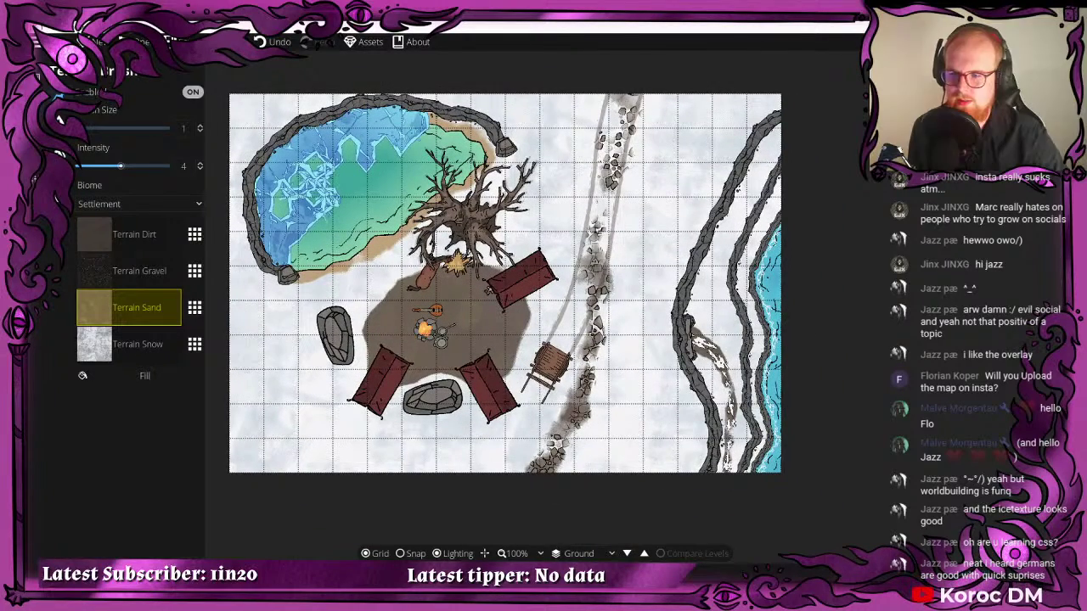
- Paint speckled grey stone with the Material Brush on User Layer 1 in the map's north-west corner outside the pond wall
{"action": "left_click", "coordinate": [36, 127]}
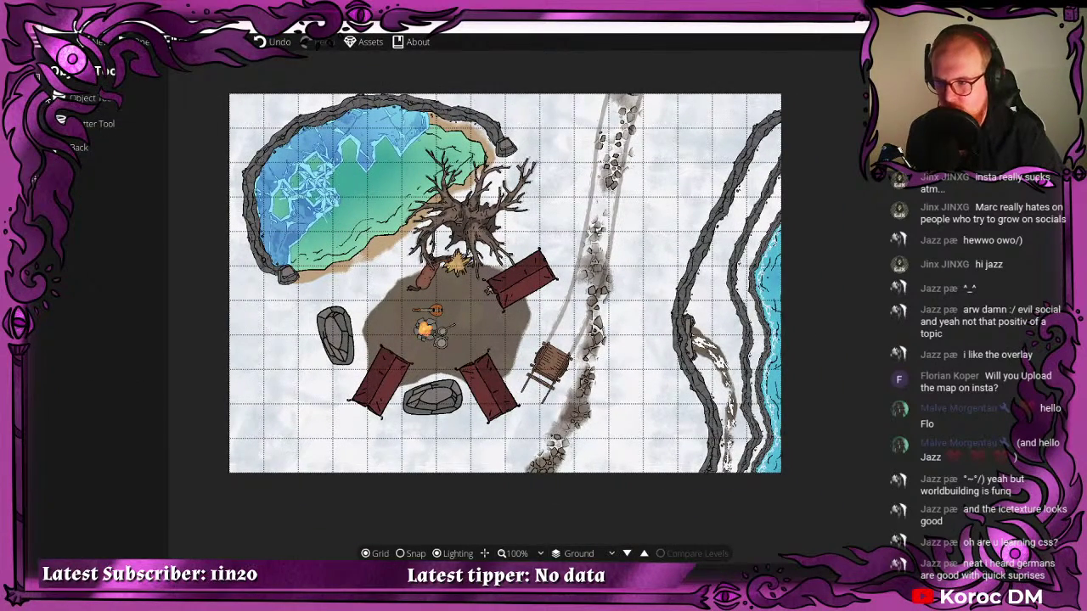
{"action": "left_click", "coordinate": [109, 147]}
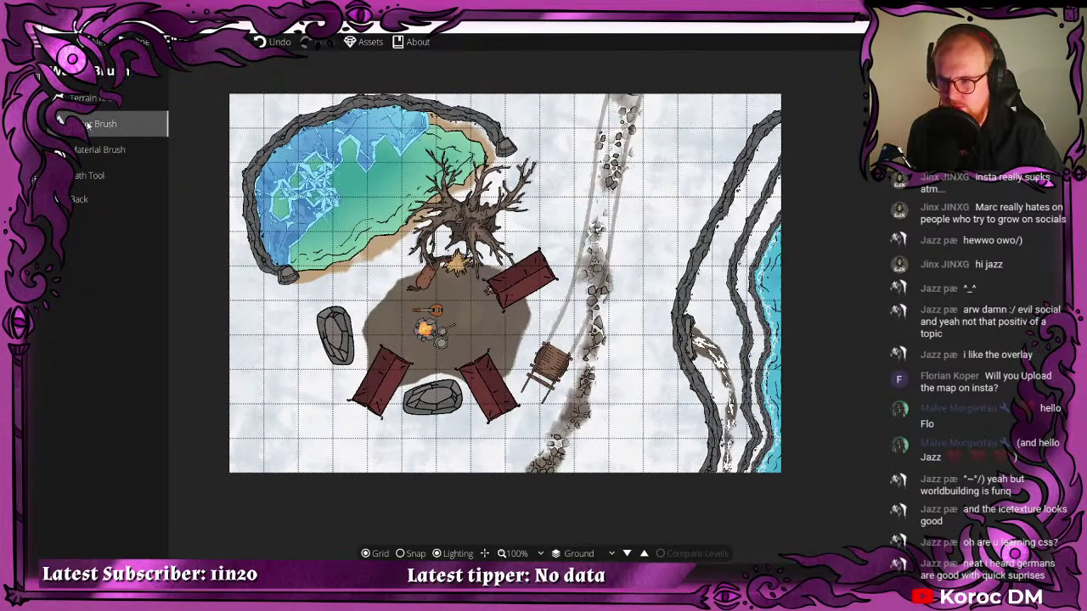
{"action": "left_click", "coordinate": [109, 149]}
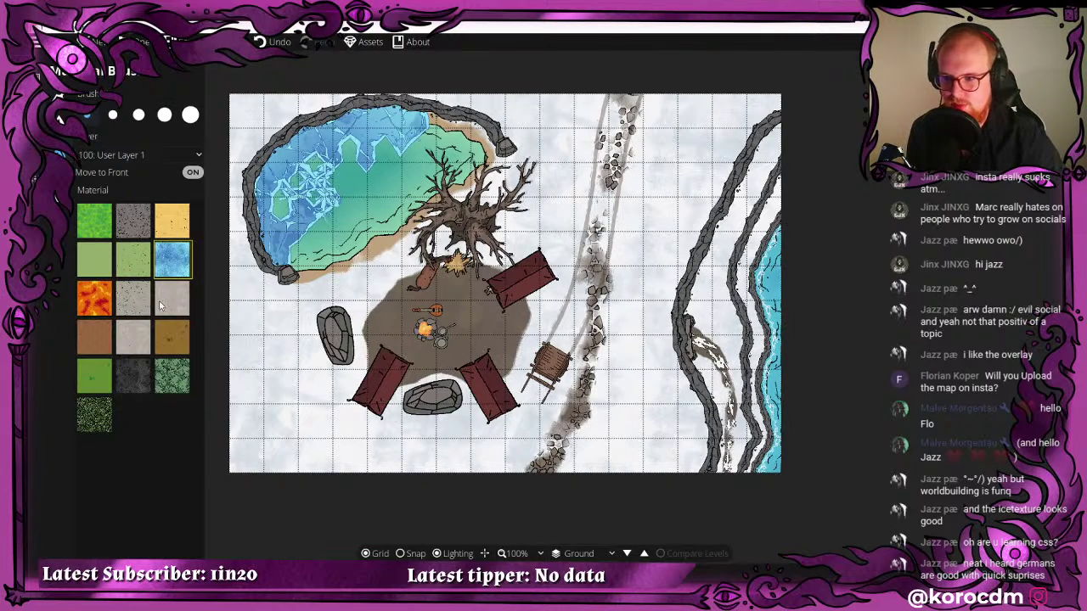
{"action": "key", "text": "Home"}
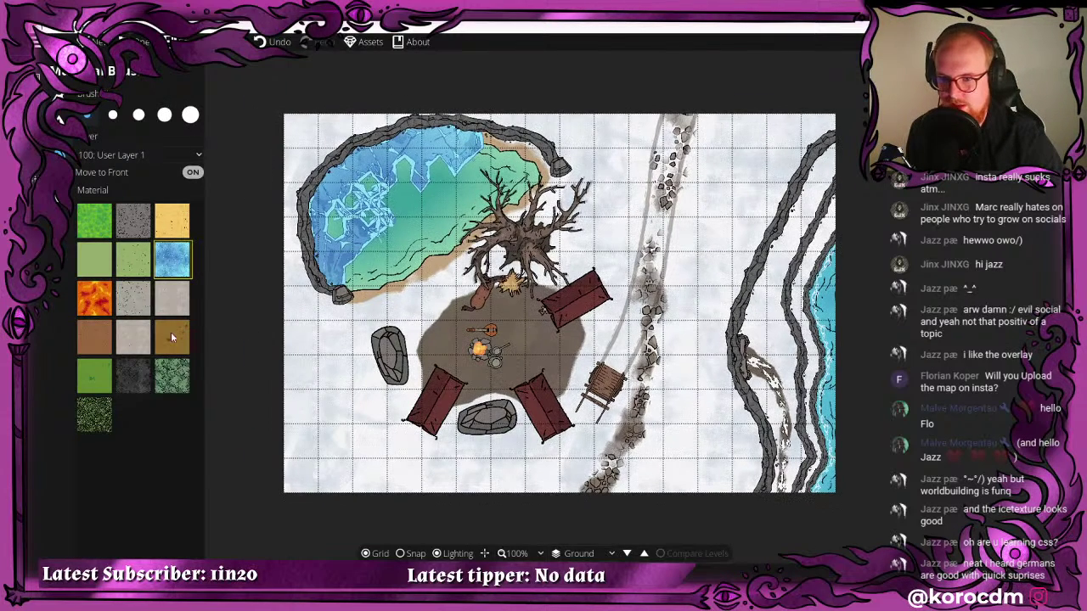
{"action": "left_click", "coordinate": [136, 295]}
{"action": "left_click_drag", "start_coordinate": [313, 158], "coordinate": [316, 178]}
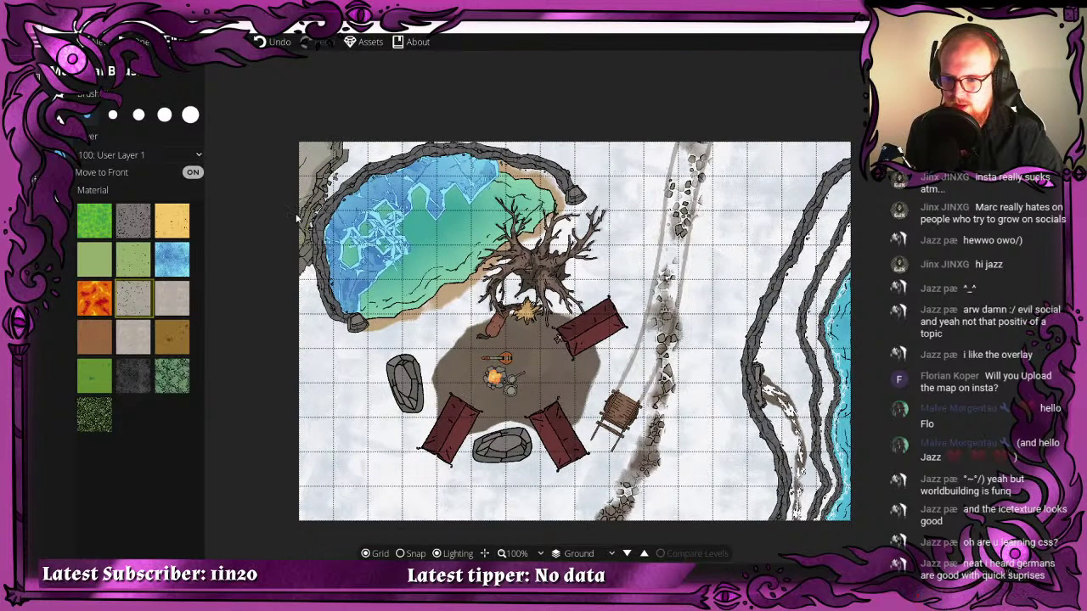
{"action": "mouse_move", "coordinate": [297, 225]}
{"action": "left_mouse_down"}
{"action": "mouse_move", "coordinate": [336, 146]}
{"action": "mouse_move", "coordinate": [375, 132]}
{"action": "mouse_move", "coordinate": [316, 187]}
{"action": "mouse_move", "coordinate": [281, 201]}
{"action": "mouse_move", "coordinate": [329, 249]}
{"action": "mouse_move", "coordinate": [344, 238]}
{"action": "mouse_move", "coordinate": [339, 160]}
{"action": "mouse_move", "coordinate": [391, 138]}
{"action": "left_mouse_up"}
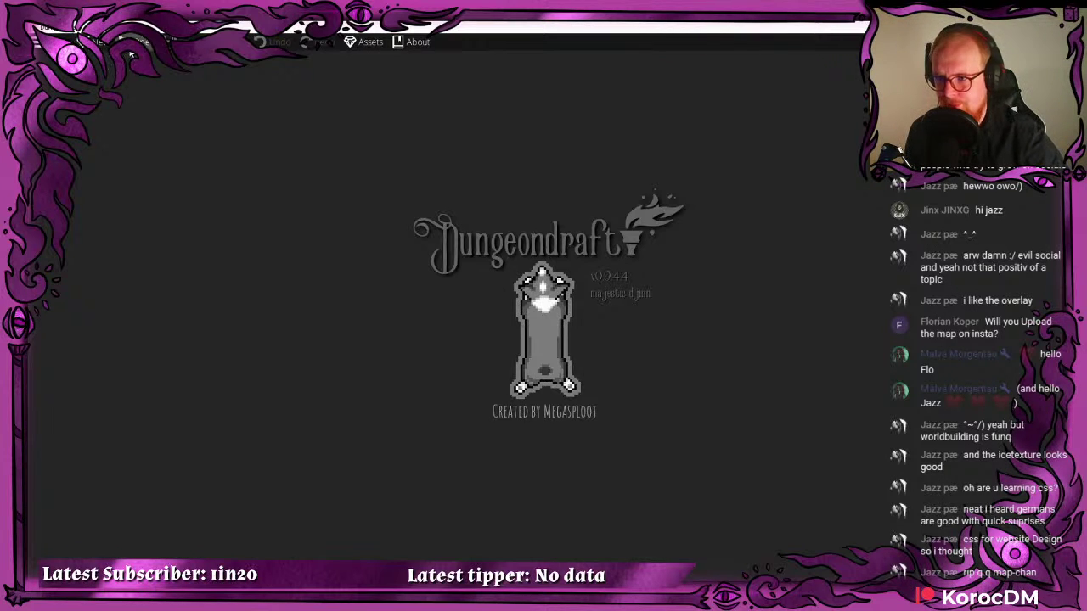
{"action": "left_click", "coordinate": [98, 43]}
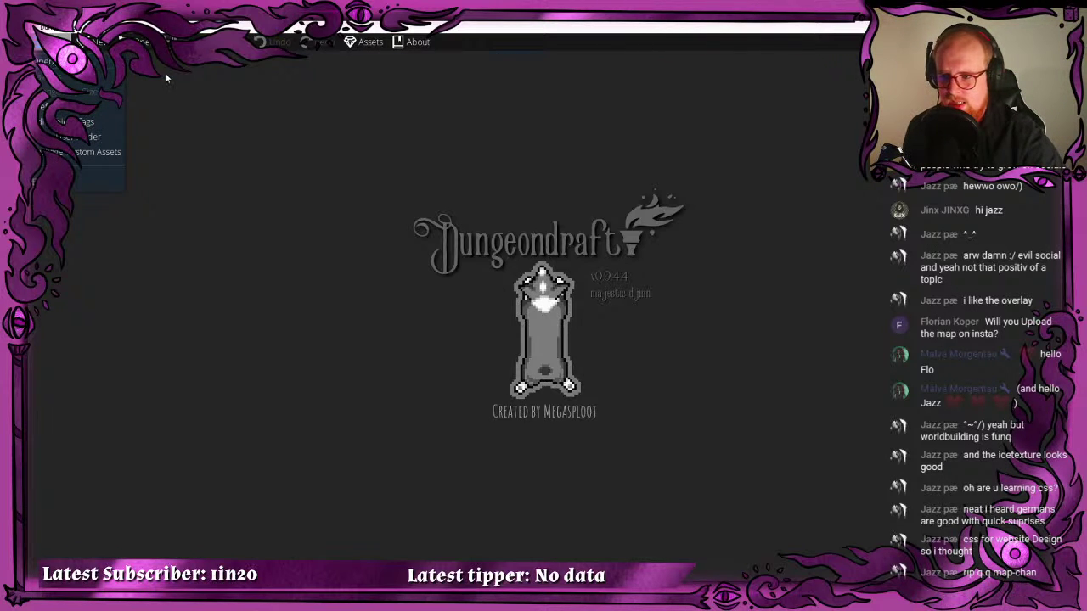
{"action": "mouse_move", "coordinate": [102, 65]}
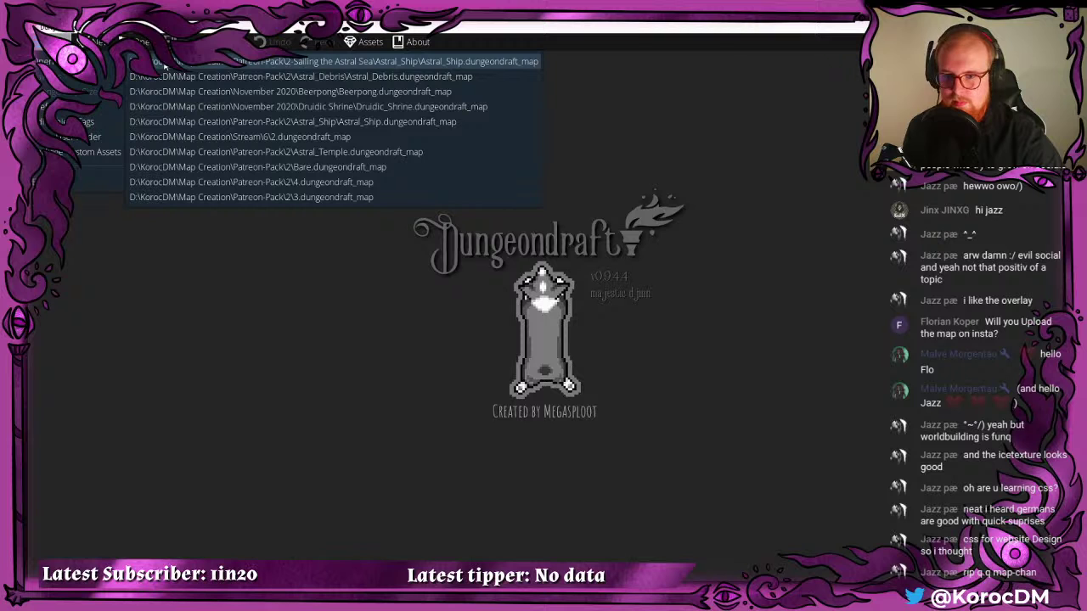
{"action": "left_click", "coordinate": [207, 267]}
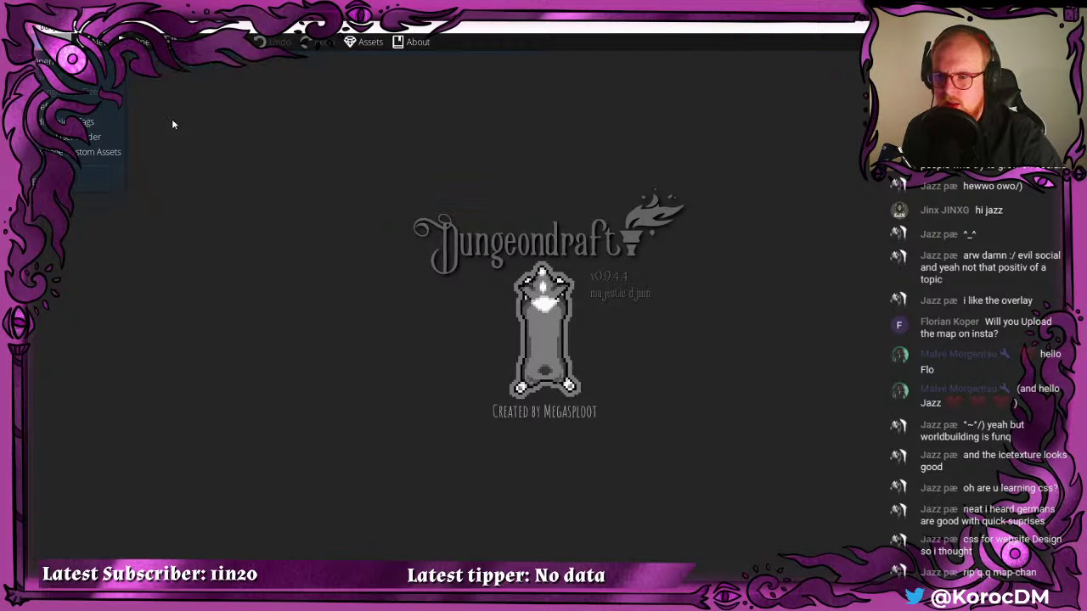
- Open the map 1.dungeondraft_map from the December 2020 folder in Map Creation
{"action": "left_click", "coordinate": [136, 39]}
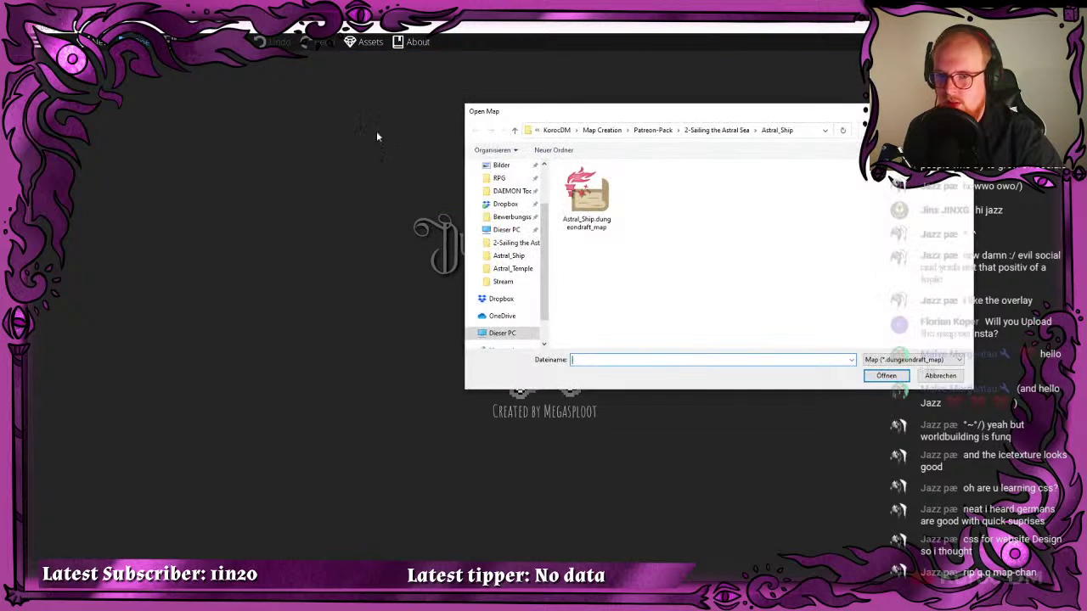
{"action": "left_click", "coordinate": [652, 132]}
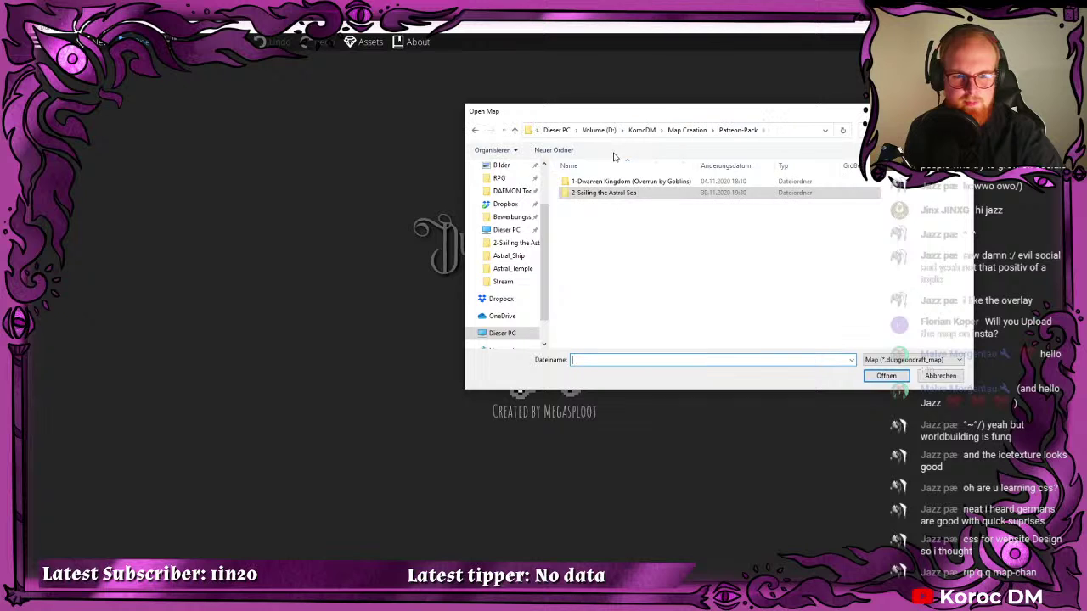
{"action": "left_click", "coordinate": [688, 130]}
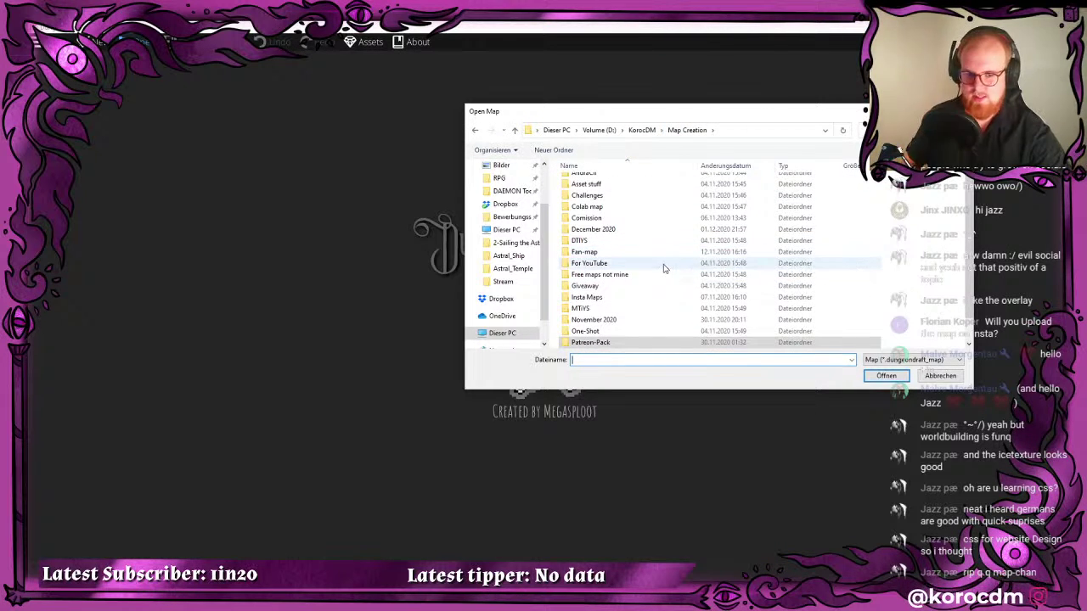
{"action": "double_click", "coordinate": [595, 229]}
{"action": "left_click", "coordinate": [590, 193]}
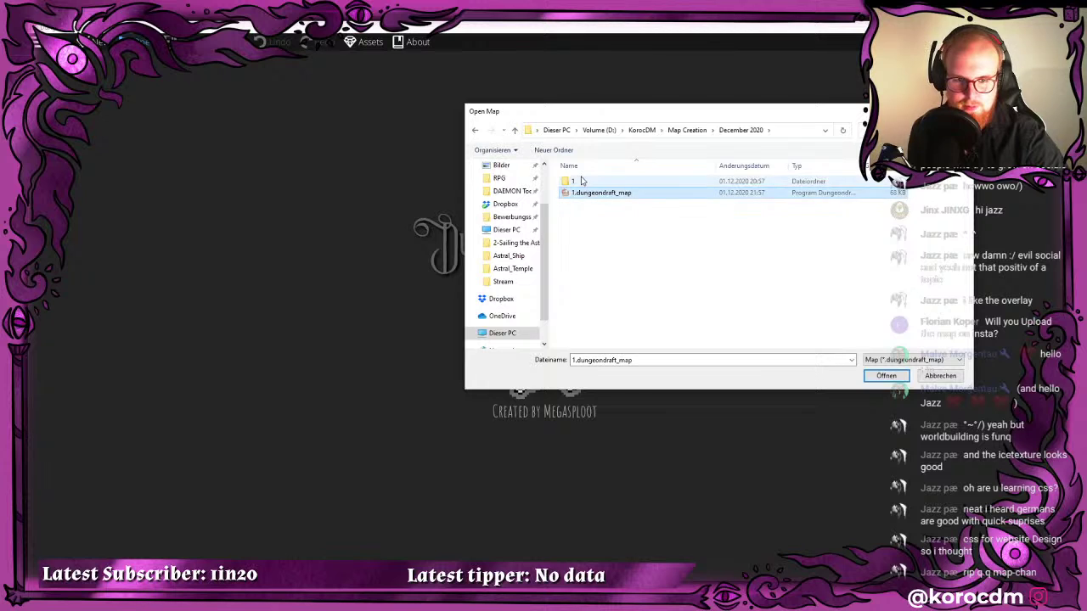
{"action": "double_click", "coordinate": [574, 181]}
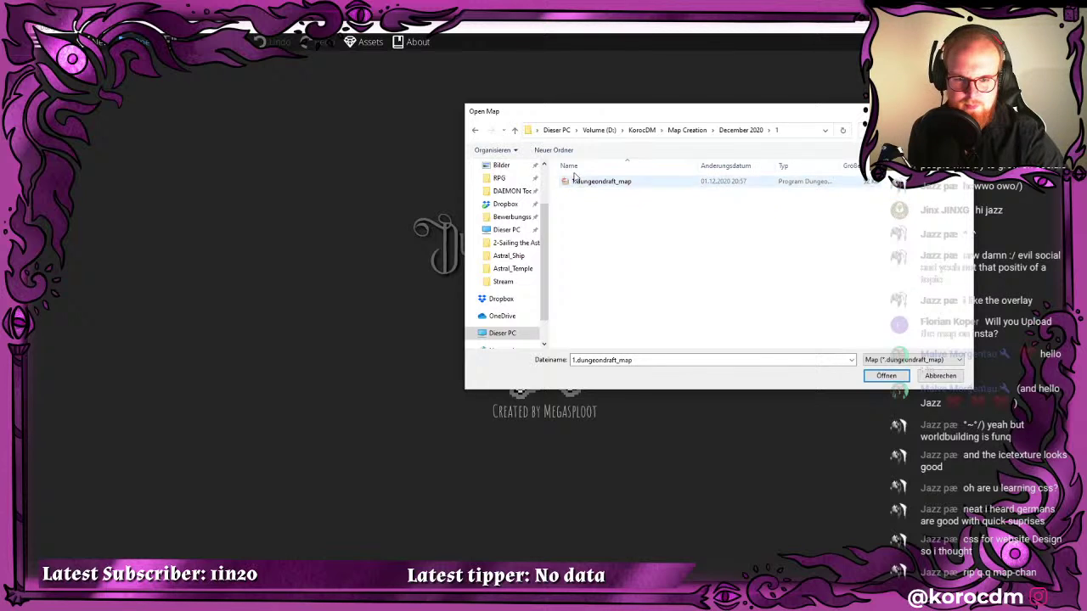
{"action": "left_click", "coordinate": [474, 131]}
{"action": "left_click", "coordinate": [617, 193]}
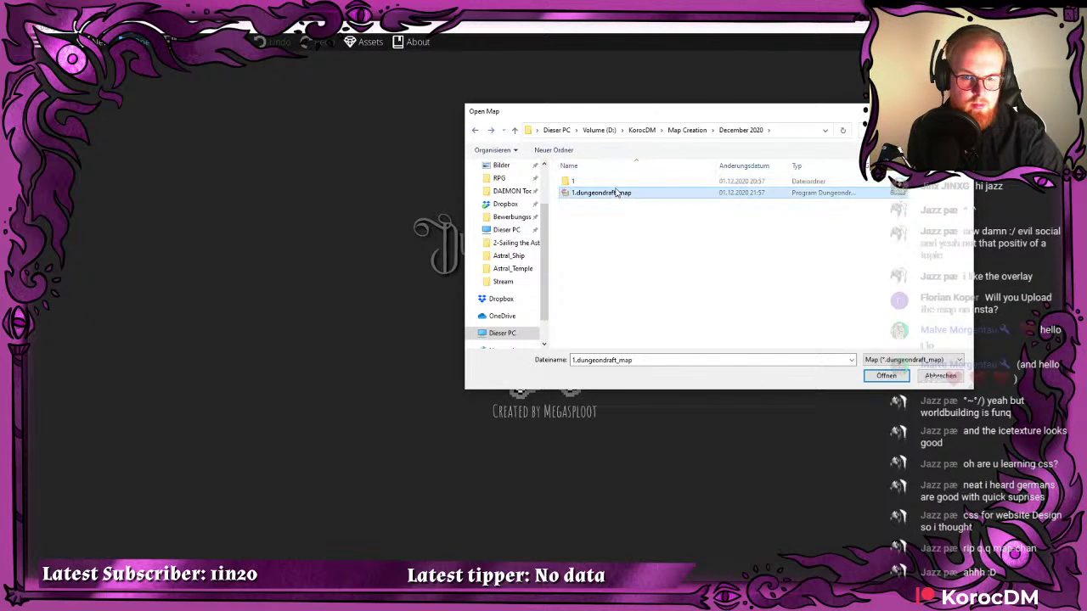
{"action": "double_click", "coordinate": [599, 194]}
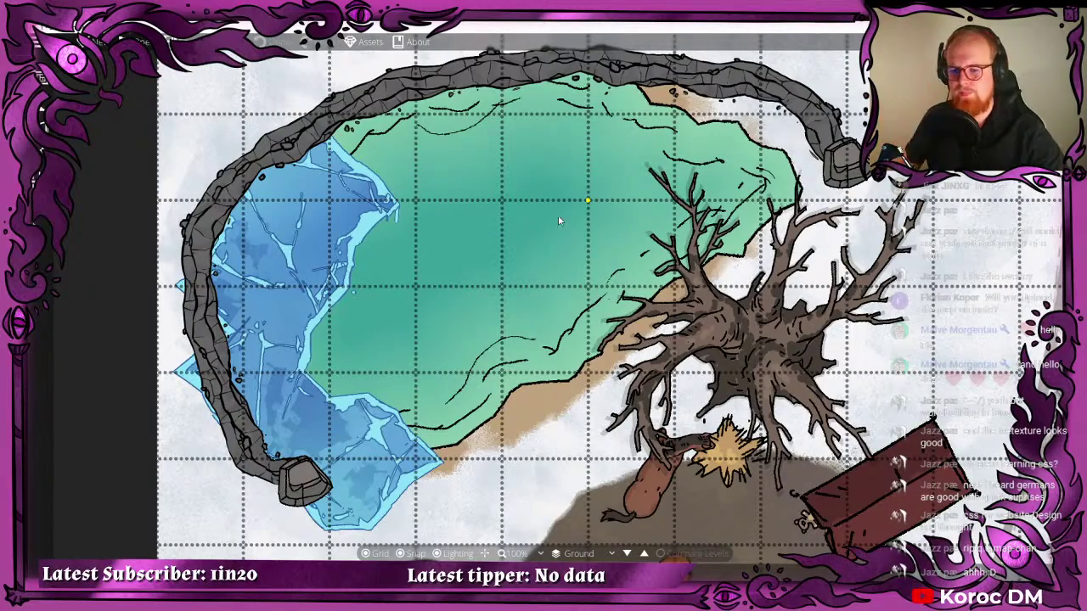
- Activate the Material Brush and choose the blue ice material for the pond
{"action": "scroll", "coordinate": [433, 140], "scroll_direction": "down", "scroll_amount": 3}
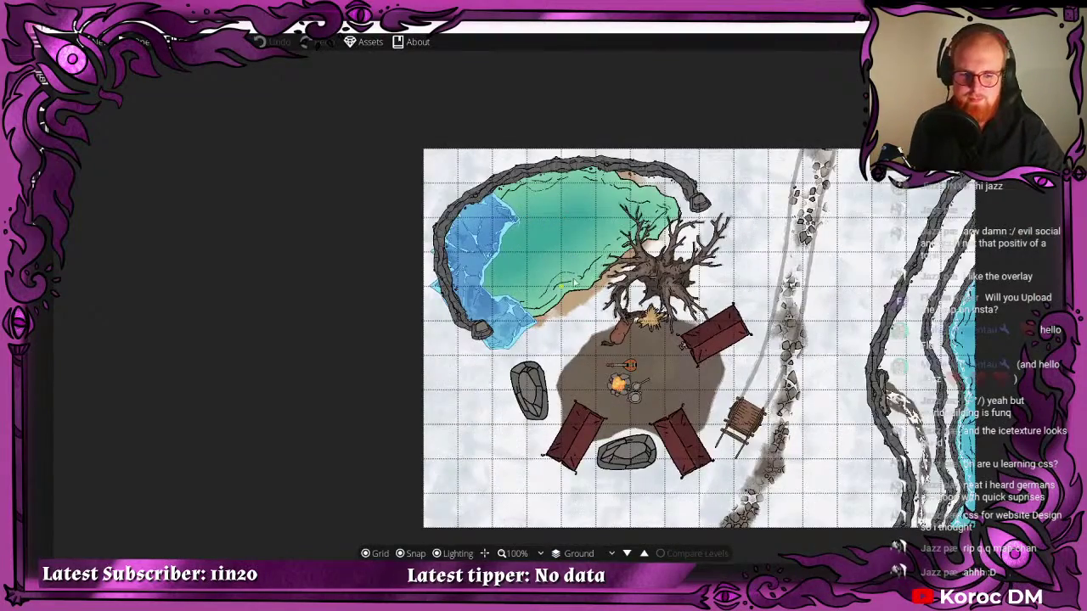
{"action": "scroll", "coordinate": [757, 177], "scroll_direction": "up", "scroll_amount": 3}
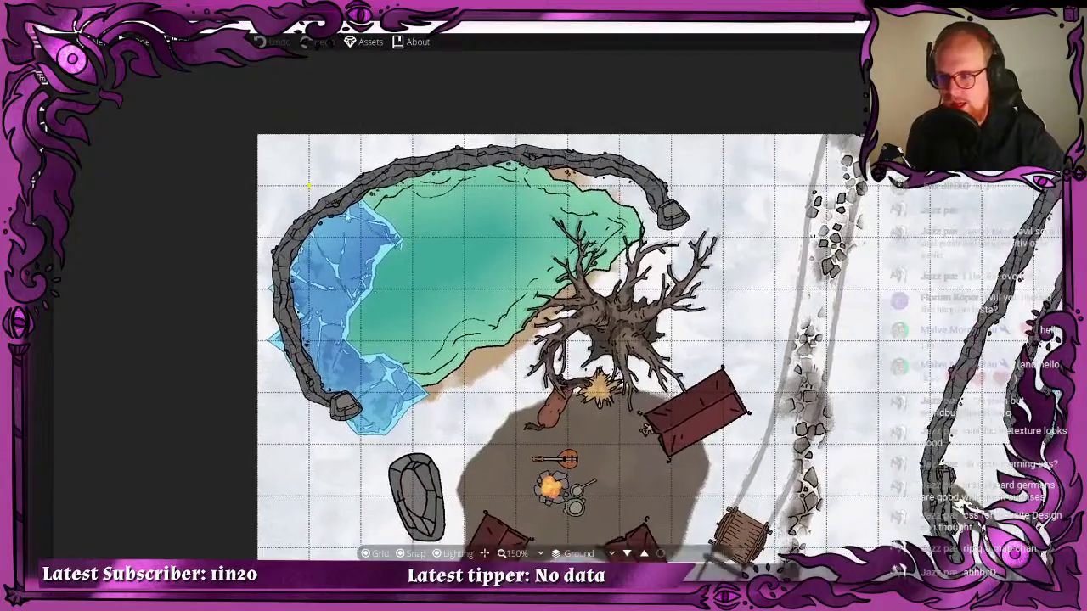
{"action": "left_click_drag", "start_coordinate": [309, 186], "coordinate": [353, 146]}
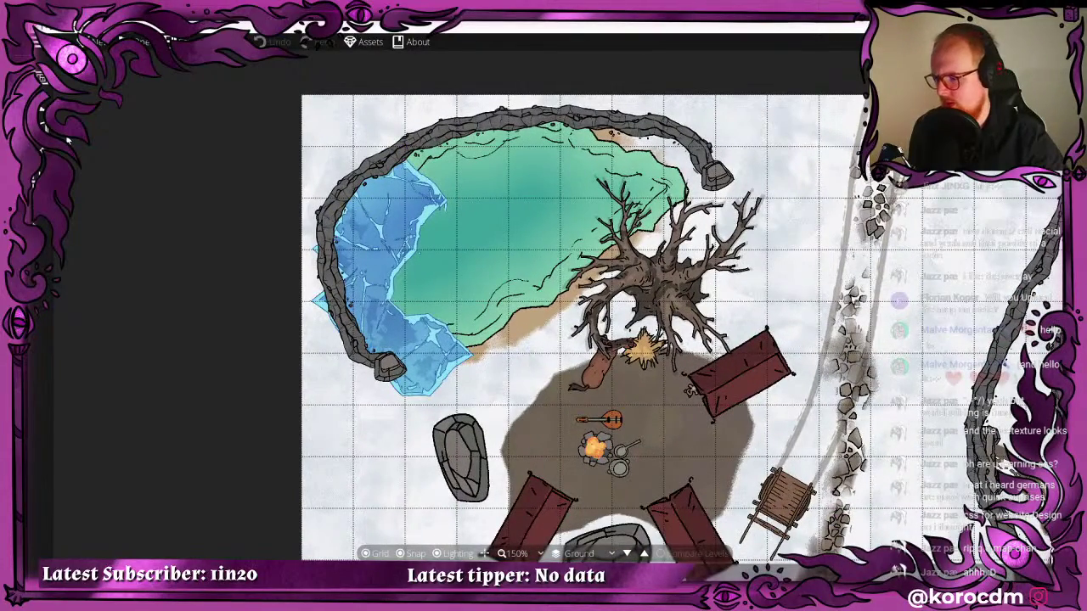
{"action": "left_click", "coordinate": [45, 78]}
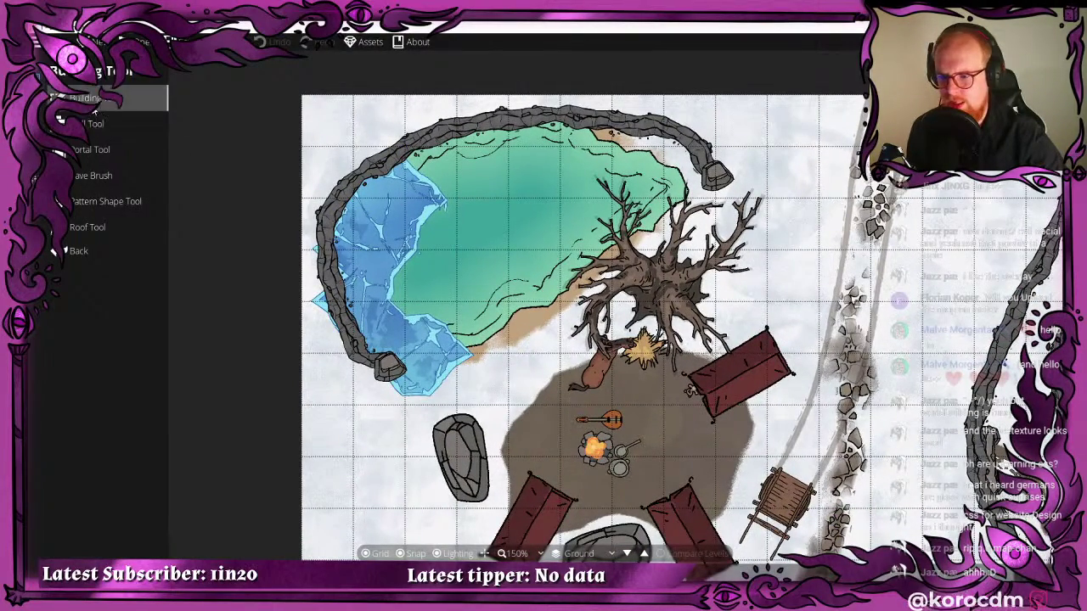
{"action": "left_click", "coordinate": [39, 105]}
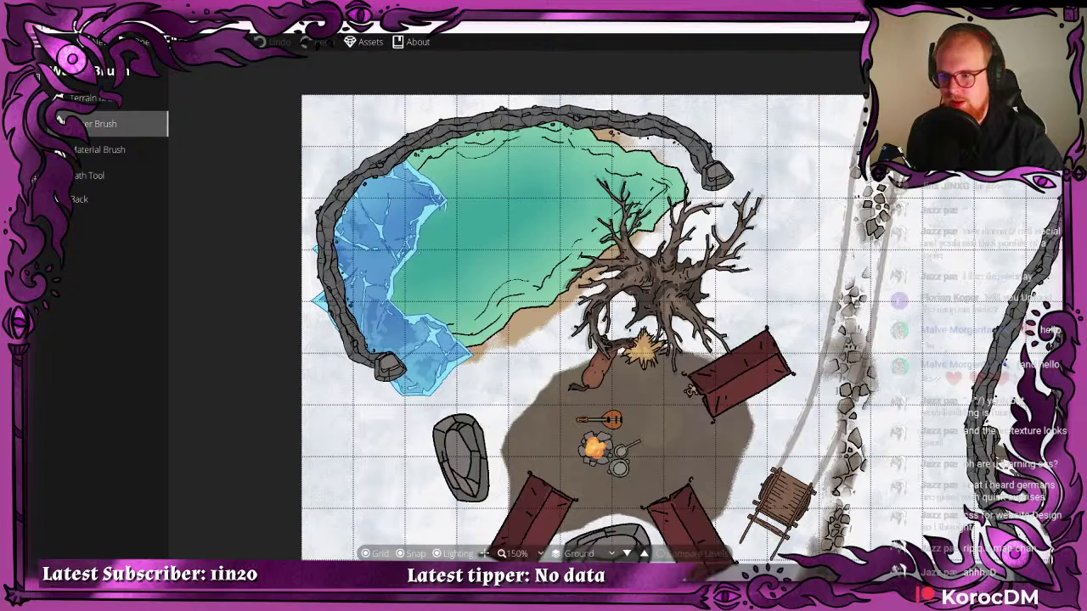
{"action": "left_click", "coordinate": [111, 151]}
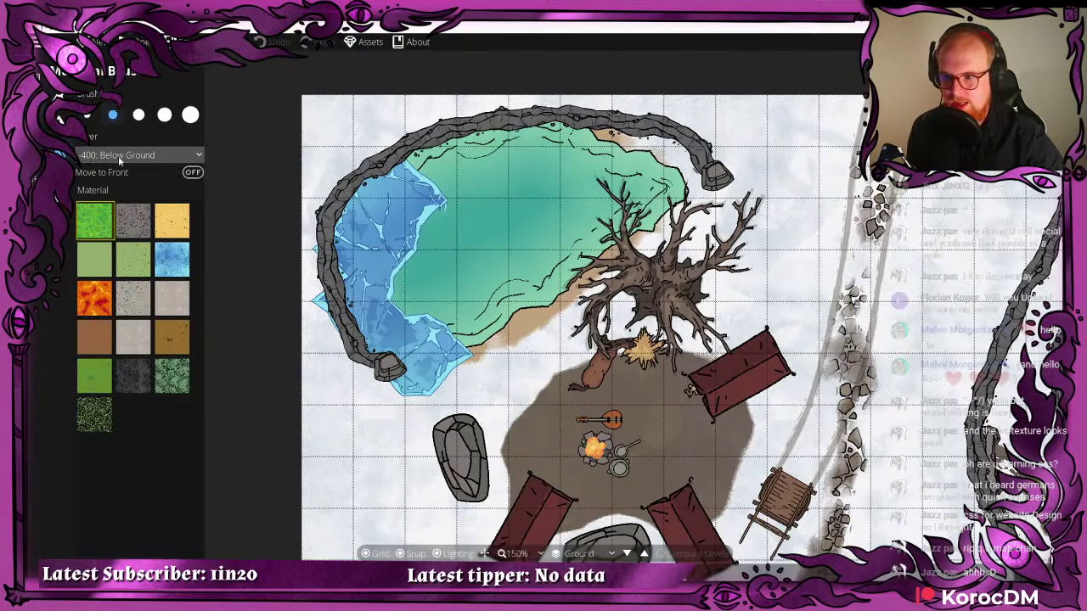
{"action": "left_click", "coordinate": [172, 259]}
- Try painting ice on the Below Ground layer at the pond's north-western wall, and erase the patch
{"action": "scroll", "coordinate": [433, 149], "scroll_direction": "up", "scroll_amount": 4}
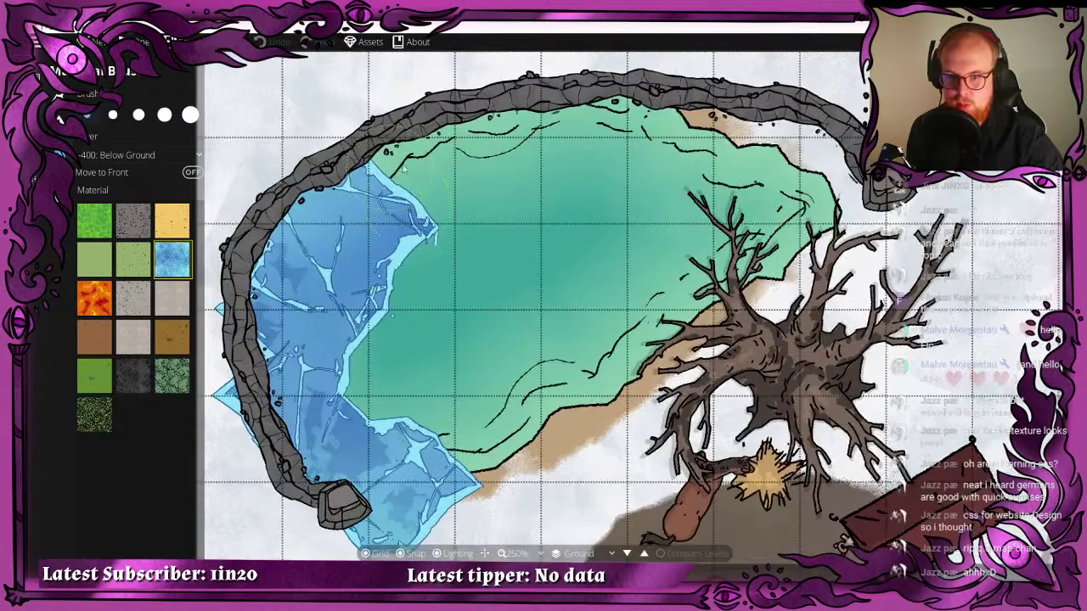
{"action": "left_click", "coordinate": [400, 123]}
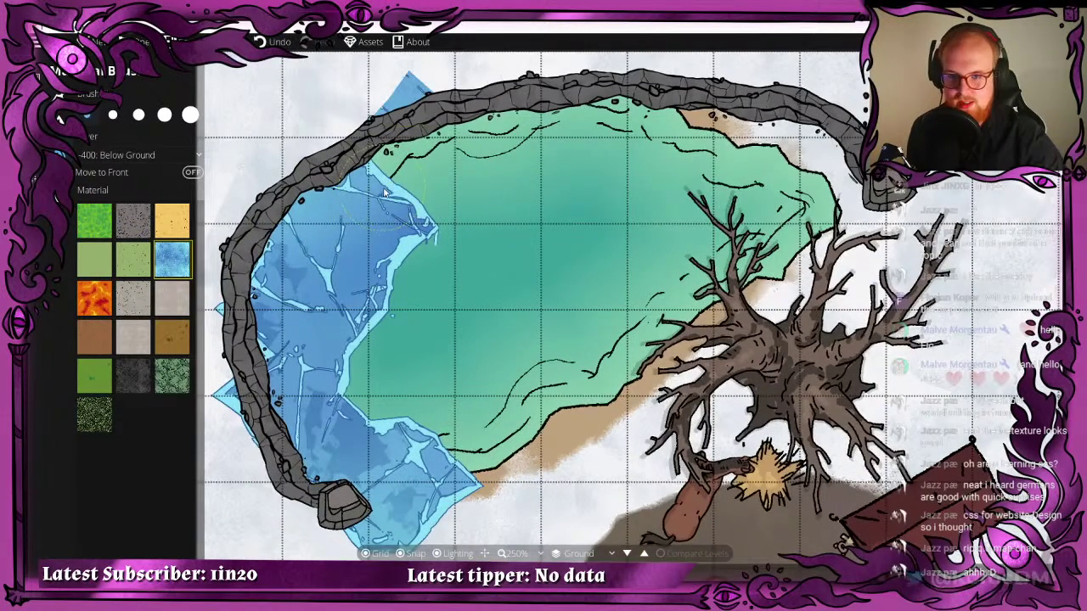
{"action": "right_click", "coordinate": [409, 103]}
- Paint ice on User Layer 1 along the pond's northern shore, from the existing western ice to the north-eastern sand
{"action": "left_click", "coordinate": [99, 157]}
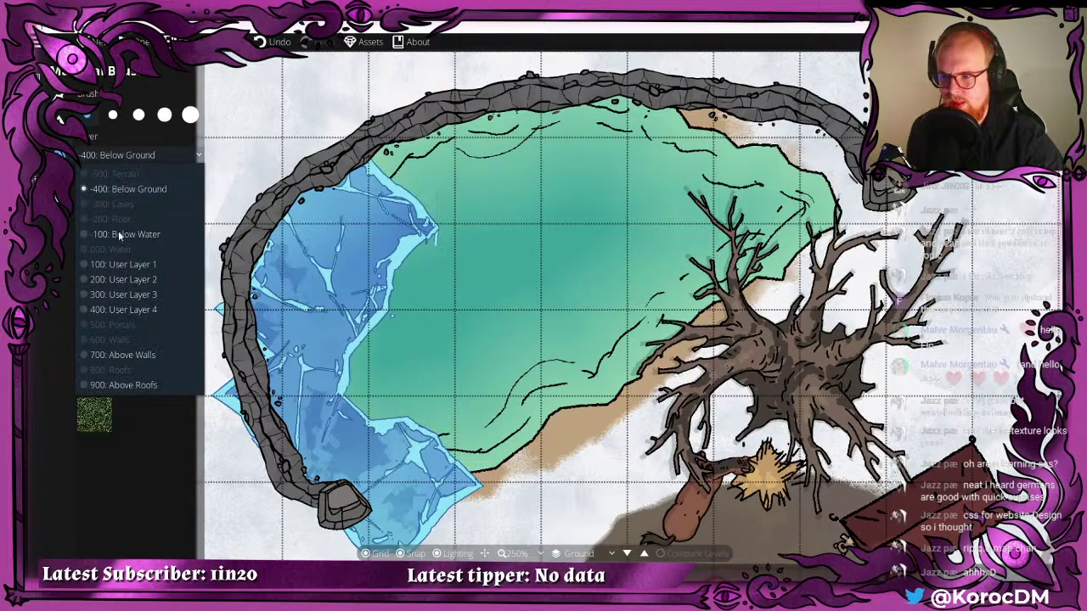
{"action": "left_click", "coordinate": [118, 262]}
{"action": "left_click", "coordinate": [402, 194]}
{"action": "mouse_move", "coordinate": [404, 196]}
{"action": "left_mouse_down"}
{"action": "mouse_move", "coordinate": [424, 173]}
{"action": "mouse_move", "coordinate": [382, 189]}
{"action": "mouse_move", "coordinate": [633, 134]}
{"action": "mouse_move", "coordinate": [659, 153]}
{"action": "left_mouse_up"}
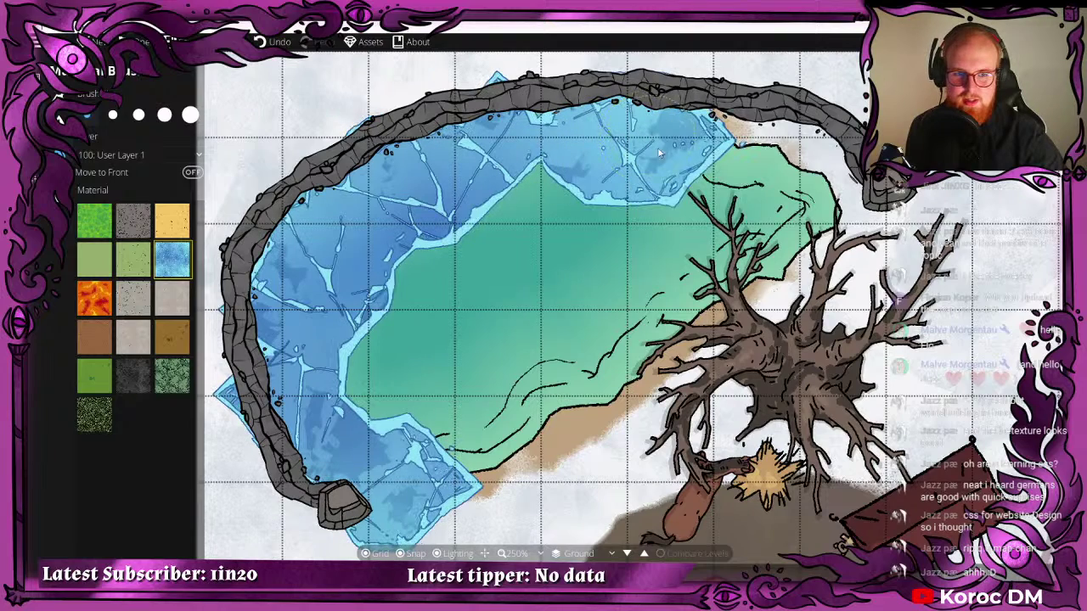
- Erase the ice that spills outside the pond's northern and western stone wall
{"action": "right_click", "coordinate": [501, 63]}
{"action": "left_click_drag", "start_coordinate": [359, 85], "coordinate": [399, 127]}
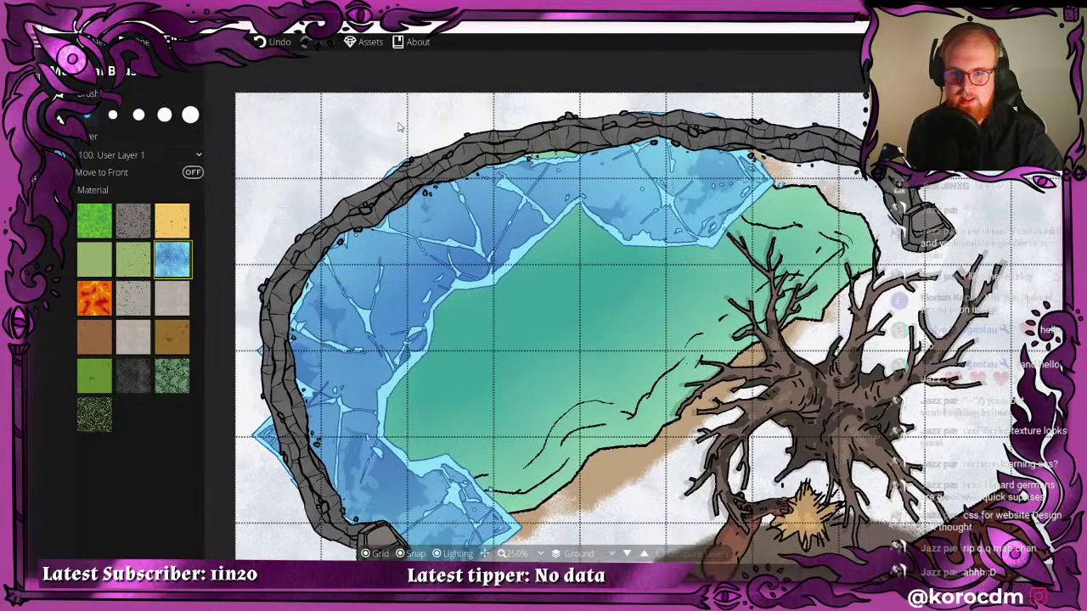
{"action": "left_click_drag", "start_coordinate": [340, 280], "coordinate": [441, 153]}
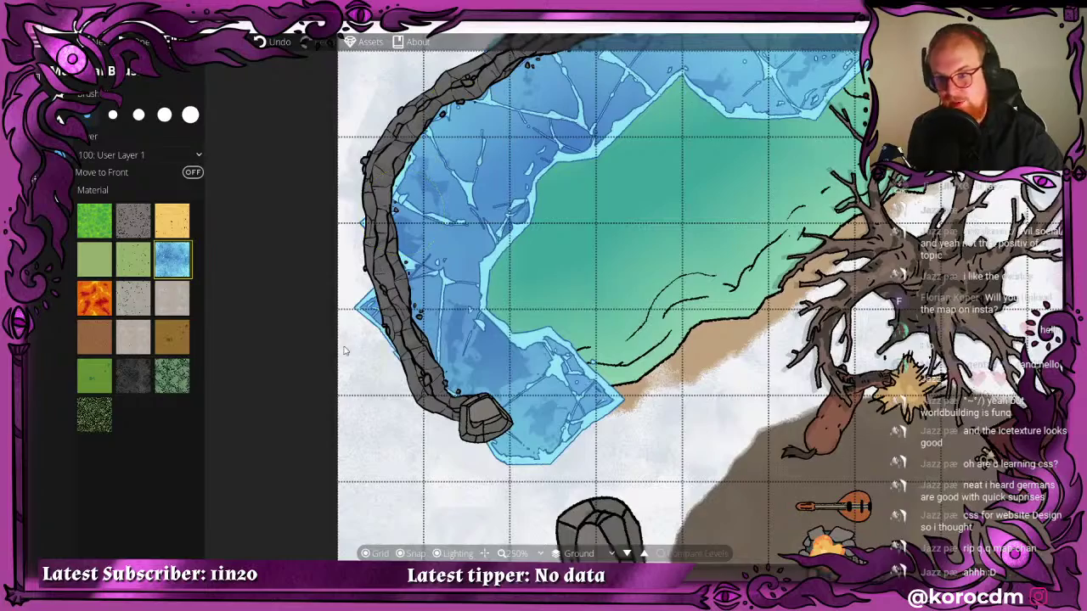
{"action": "right_click", "coordinate": [332, 304]}
{"action": "right_click", "coordinate": [330, 221]}
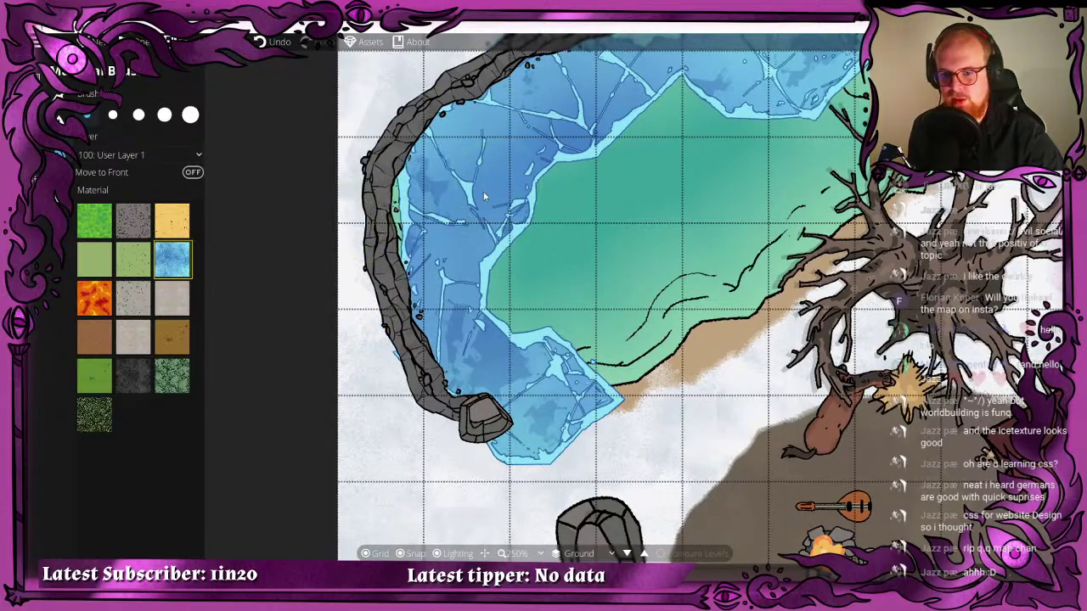
- Fill in the ice along the inside of the wall and even out its inner edge across the northern part of the pond
{"action": "mouse_move", "coordinate": [436, 224]}
{"action": "left_mouse_down"}
{"action": "mouse_move", "coordinate": [398, 253]}
{"action": "mouse_move", "coordinate": [454, 229]}
{"action": "mouse_move", "coordinate": [420, 243]}
{"action": "left_mouse_up"}
{"action": "left_click", "coordinate": [398, 253]}
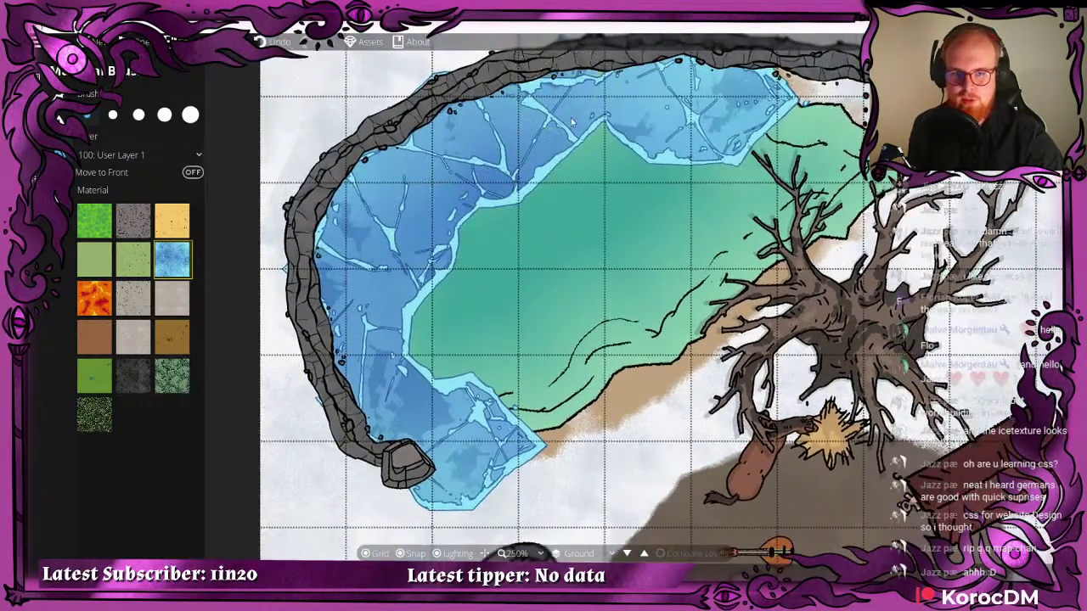
{"action": "key", "text": "Right"}
{"action": "key", "text": "Up"}
{"action": "key", "text": "Right"}
{"action": "key", "text": "Up"}
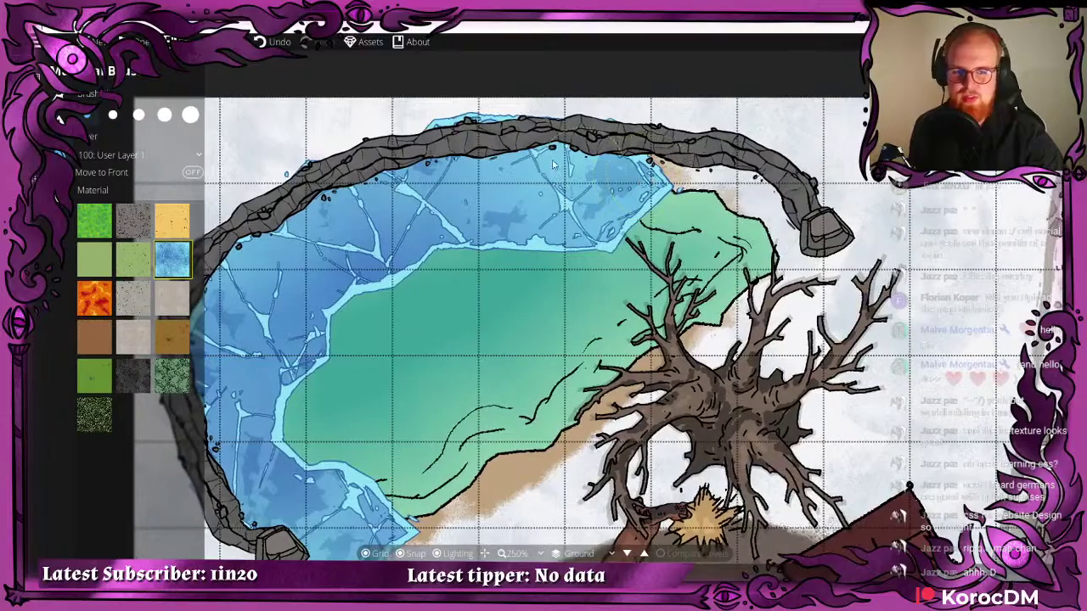
{"action": "key", "text": "Left"}
{"action": "key", "text": "Up"}
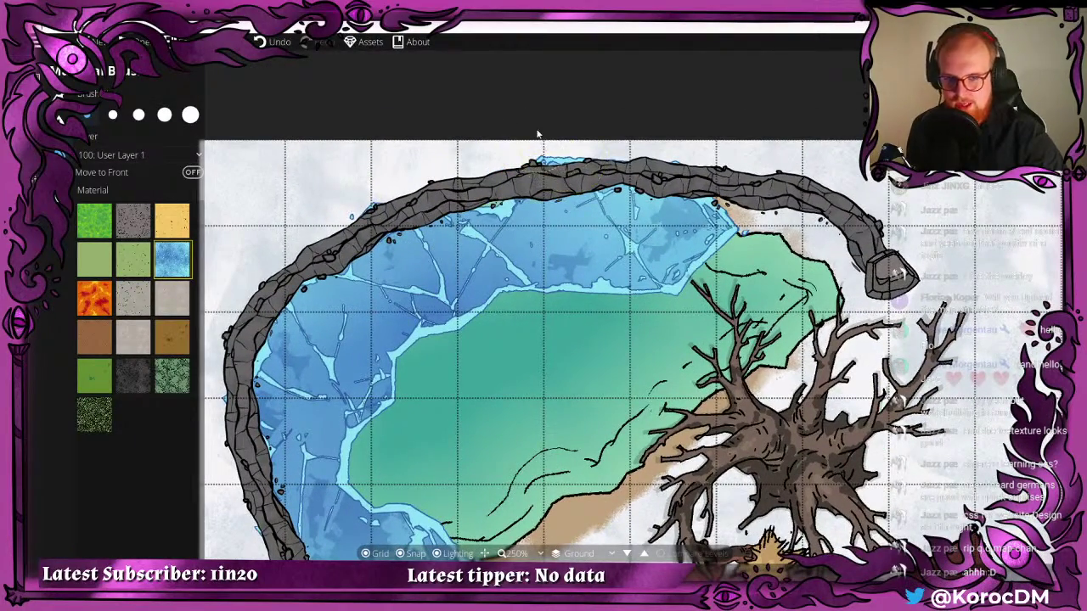
{"action": "key", "text": "Left"}
{"action": "key", "text": "Down"}
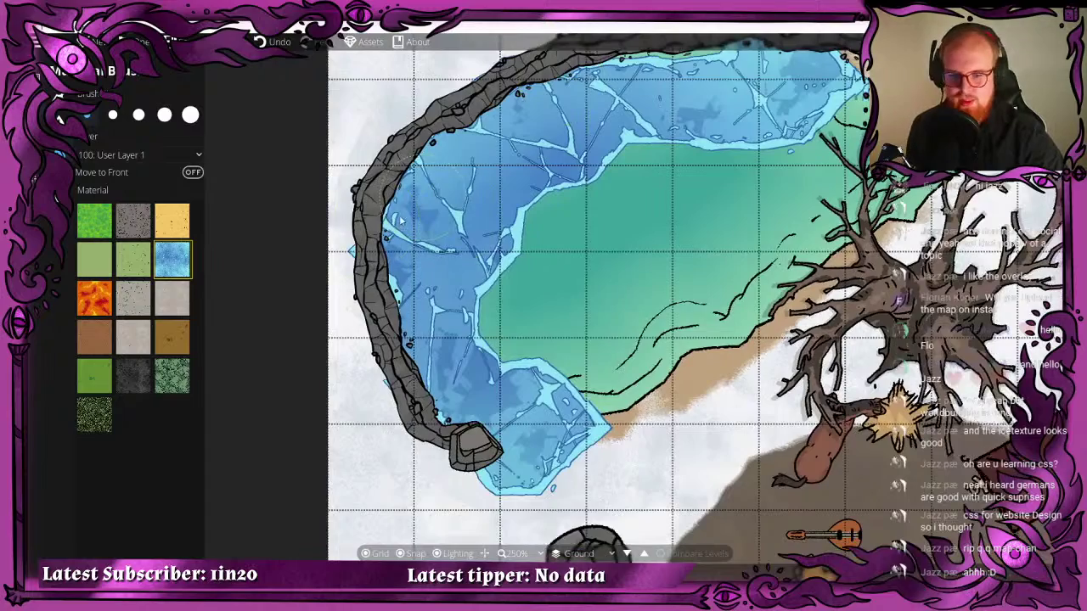
- Extend the ice towards the middle of the pond, breaking it up with open holes and jagged overlapping cracks
{"action": "left_click_drag", "start_coordinate": [401, 221], "coordinate": [340, 255]}
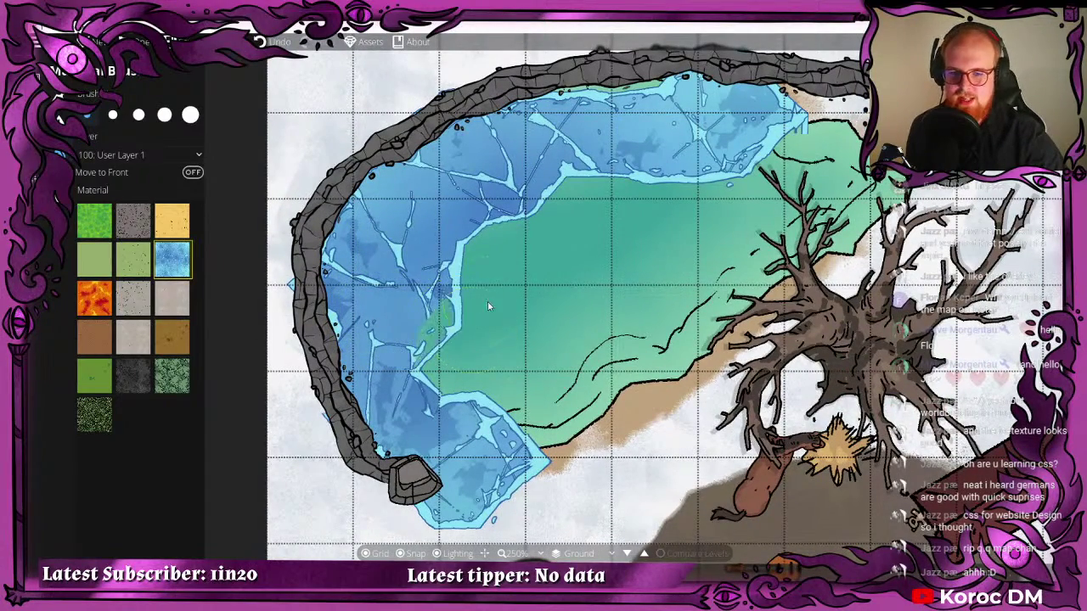
{"action": "mouse_move", "coordinate": [488, 306]}
{"action": "left_mouse_down"}
{"action": "mouse_move", "coordinate": [435, 277]}
{"action": "mouse_move", "coordinate": [463, 232]}
{"action": "mouse_move", "coordinate": [504, 267]}
{"action": "mouse_move", "coordinate": [503, 282]}
{"action": "mouse_move", "coordinate": [463, 293]}
{"action": "left_mouse_up"}
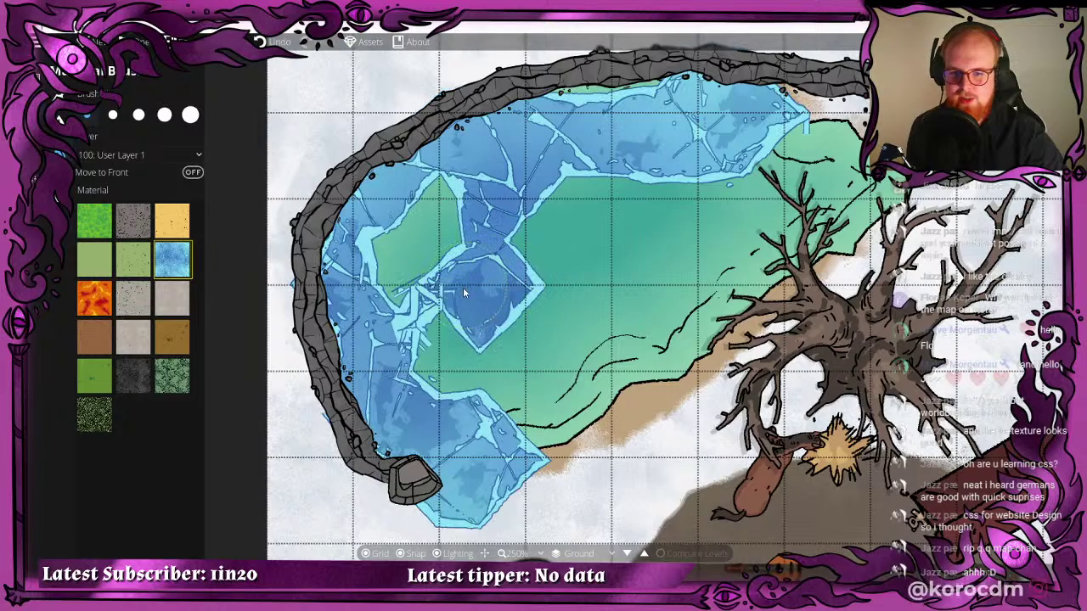
{"action": "mouse_move", "coordinate": [544, 234]}
{"action": "left_mouse_down"}
{"action": "mouse_move", "coordinate": [606, 240]}
{"action": "mouse_move", "coordinate": [476, 215]}
{"action": "mouse_move", "coordinate": [496, 249]}
{"action": "left_mouse_up"}
{"action": "mouse_move", "coordinate": [493, 372]}
{"action": "left_mouse_down"}
{"action": "mouse_move", "coordinate": [665, 231]}
{"action": "mouse_move", "coordinate": [536, 289]}
{"action": "mouse_move", "coordinate": [406, 385]}
{"action": "mouse_move", "coordinate": [483, 372]}
{"action": "mouse_move", "coordinate": [411, 360]}
{"action": "left_mouse_up"}
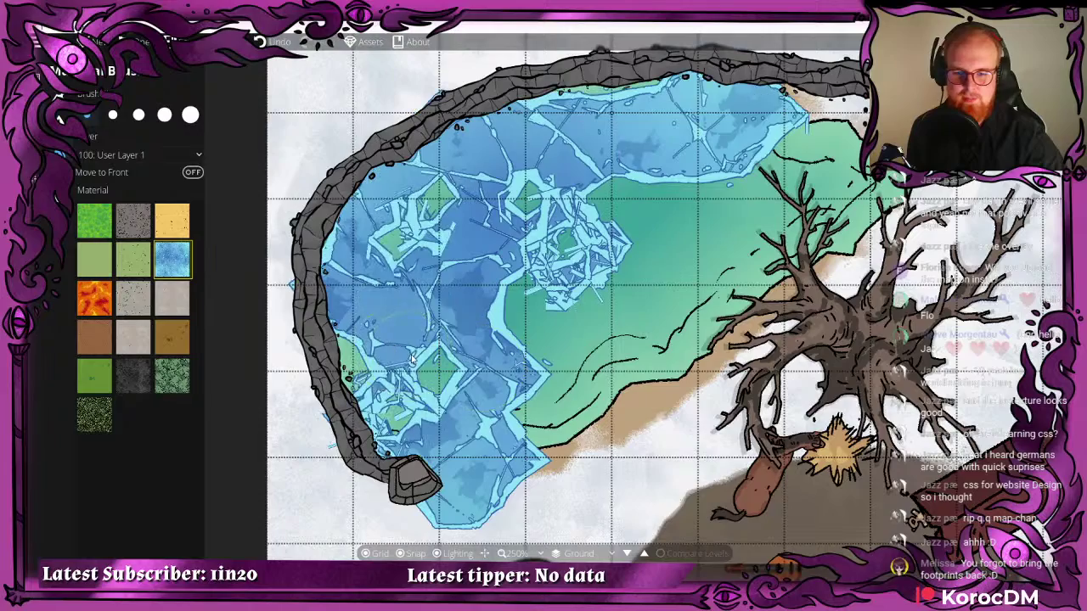
{"action": "mouse_move", "coordinate": [665, 191]}
{"action": "left_mouse_down"}
{"action": "mouse_move", "coordinate": [560, 202]}
{"action": "mouse_move", "coordinate": [484, 160]}
{"action": "left_mouse_up"}
{"action": "left_click_drag", "start_coordinate": [577, 195], "coordinate": [544, 205]}
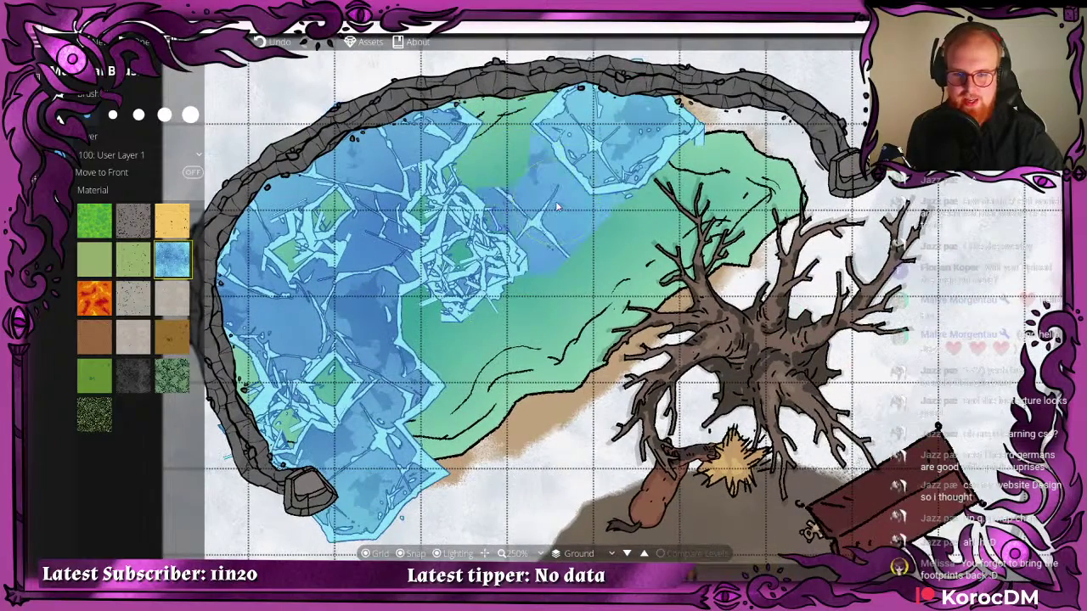
- Fill the open water below the northern wall with ice and erase the overspill beyond the wall
{"action": "left_click", "coordinate": [506, 90]}
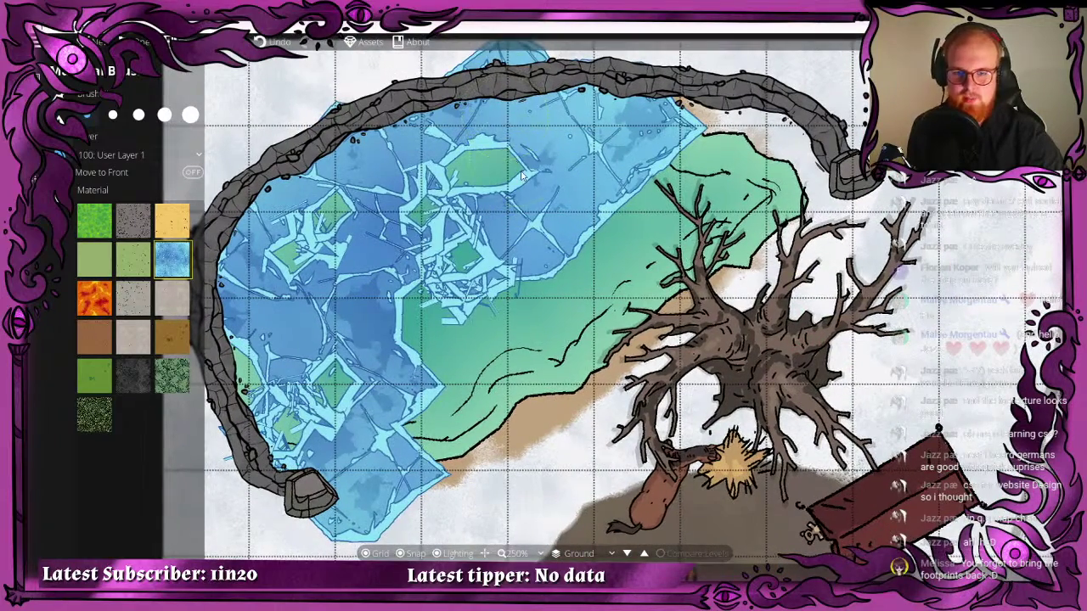
{"action": "left_click_drag", "start_coordinate": [504, 88], "coordinate": [523, 142]}
{"action": "mouse_move", "coordinate": [552, 88]}
{"action": "left_mouse_down"}
{"action": "mouse_move", "coordinate": [521, 66]}
{"action": "mouse_move", "coordinate": [469, 73]}
{"action": "mouse_move", "coordinate": [468, 88]}
{"action": "mouse_move", "coordinate": [547, 76]}
{"action": "mouse_move", "coordinate": [543, 96]}
{"action": "mouse_move", "coordinate": [496, 141]}
{"action": "mouse_move", "coordinate": [544, 158]}
{"action": "mouse_move", "coordinate": [580, 129]}
{"action": "left_mouse_up"}
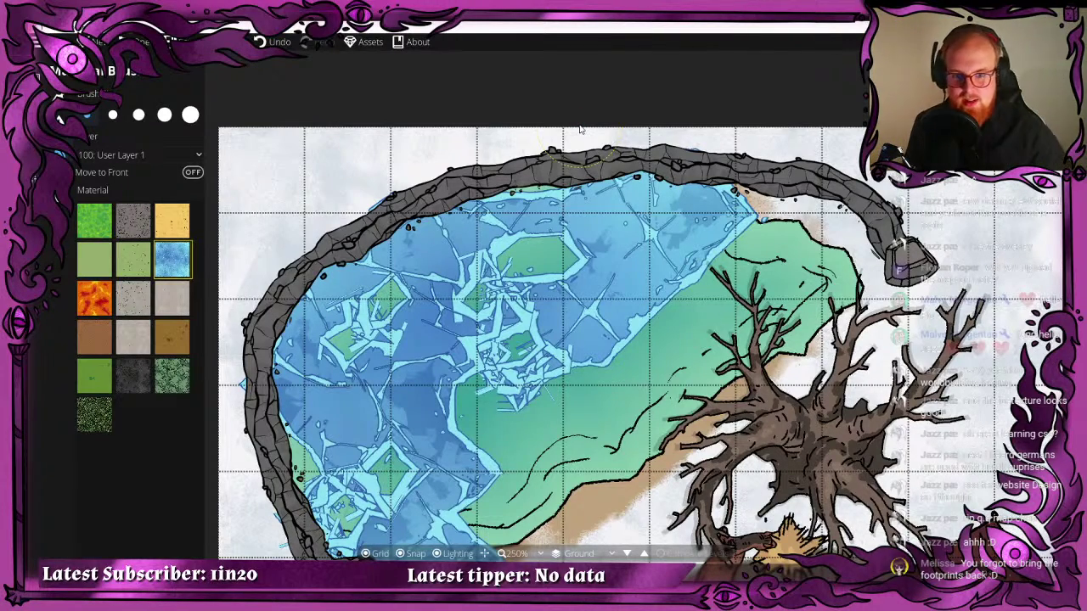
- Try another ice stroke along the pond's northern wall, and undo it
{"action": "left_click_drag", "start_coordinate": [574, 144], "coordinate": [510, 157]}
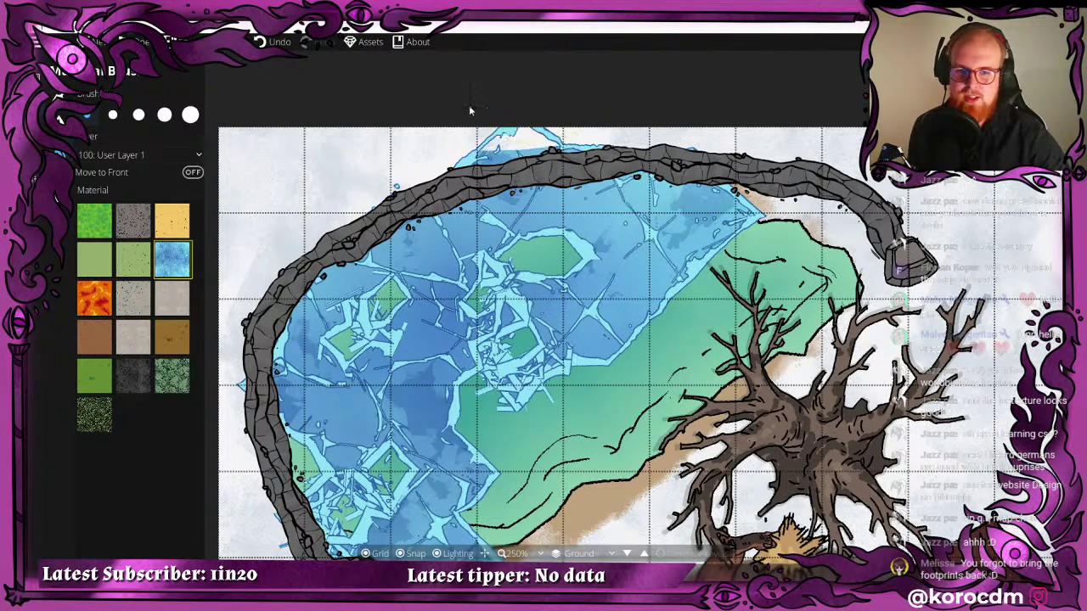
{"action": "key", "text": "ctrl+z"}
{"action": "key", "text": "ctrl+z"}
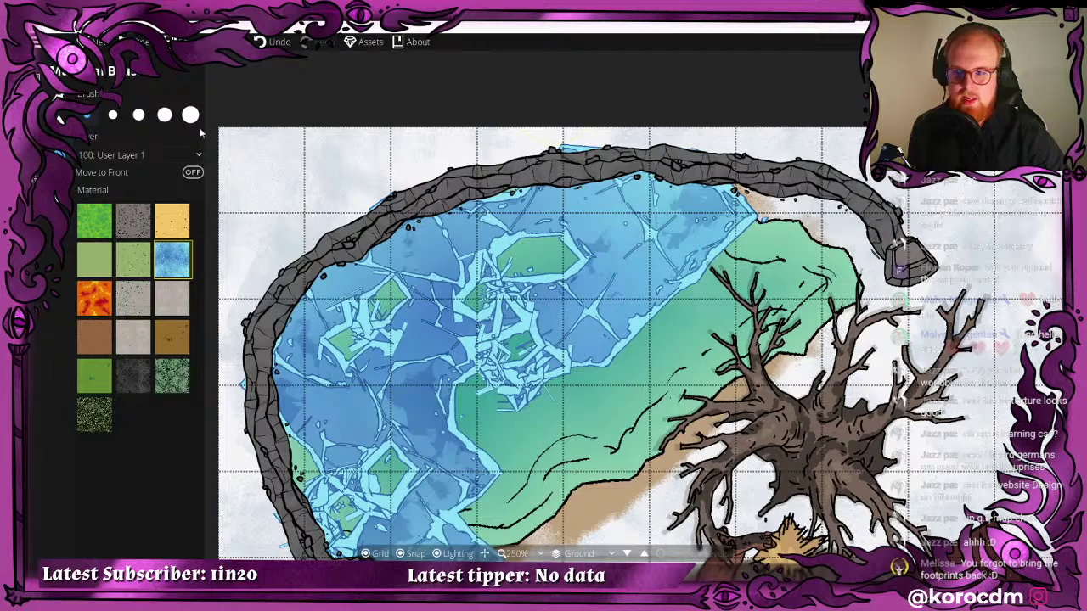
- Edit the points of the pond's stone wall path with snapping off, reshaping its northern stretch to follow the ice edge
{"action": "left_click", "coordinate": [59, 120]}
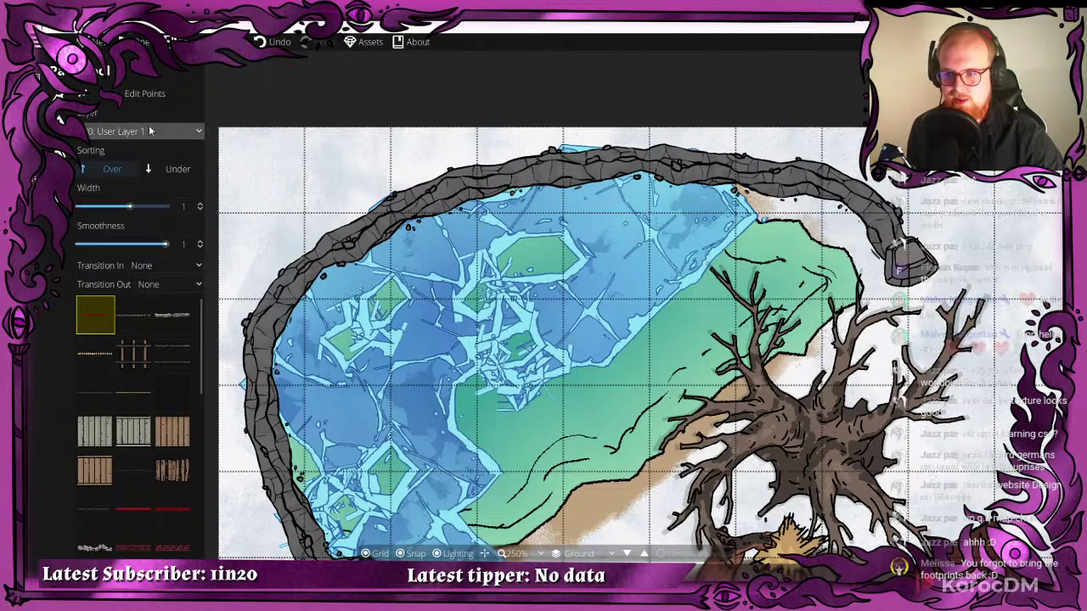
{"action": "left_click", "coordinate": [144, 94]}
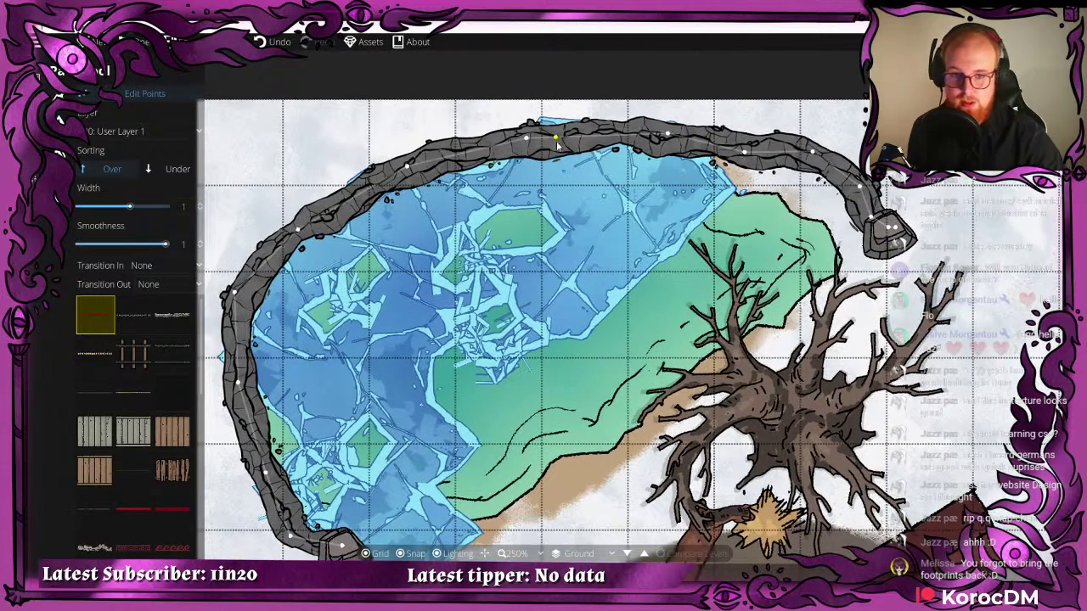
{"action": "mouse_move", "coordinate": [556, 141]}
{"action": "left_mouse_down"}
{"action": "mouse_move", "coordinate": [557, 126]}
{"action": "mouse_move", "coordinate": [541, 140]}
{"action": "left_mouse_up"}
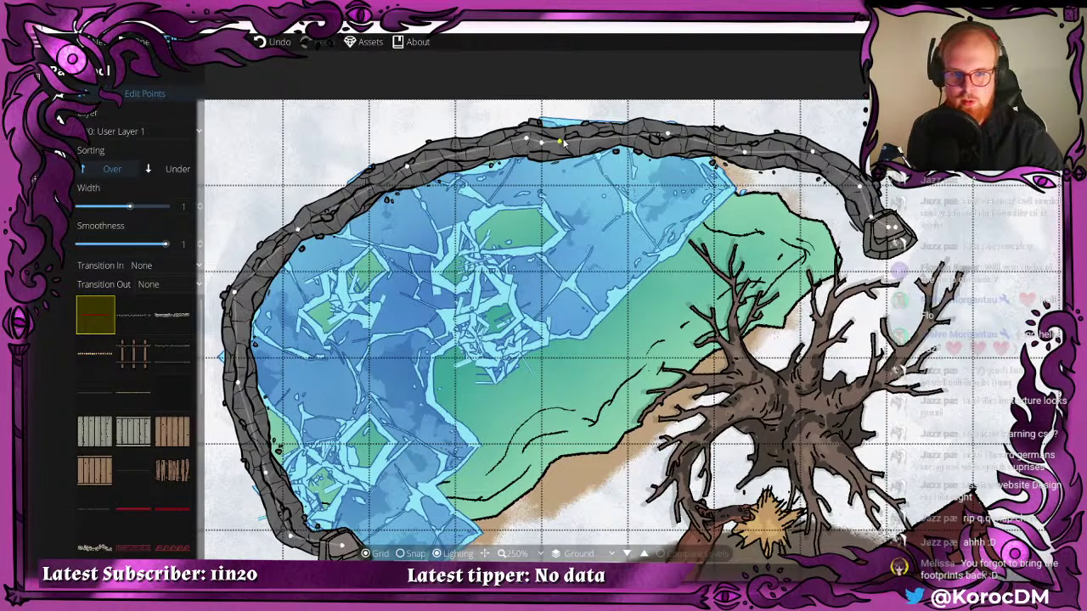
{"action": "left_click_drag", "start_coordinate": [577, 141], "coordinate": [544, 124]}
{"action": "left_click_drag", "start_coordinate": [669, 135], "coordinate": [675, 125]}
{"action": "left_click_drag", "start_coordinate": [676, 128], "coordinate": [757, 104]}
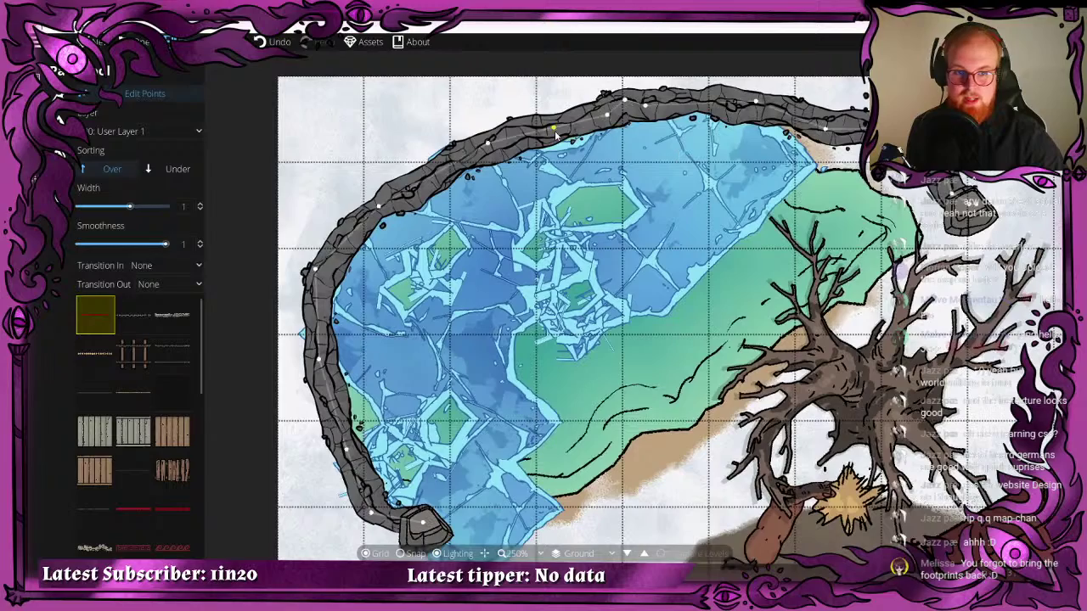
- Add and move points on the wall's north-western and western stretches so that the stones cover the protruding ice
{"action": "left_click", "coordinate": [444, 161]}
{"action": "left_click_drag", "start_coordinate": [444, 161], "coordinate": [443, 155]}
{"action": "left_click_drag", "start_coordinate": [554, 127], "coordinate": [563, 139]}
{"action": "left_click_drag", "start_coordinate": [455, 258], "coordinate": [492, 208]}
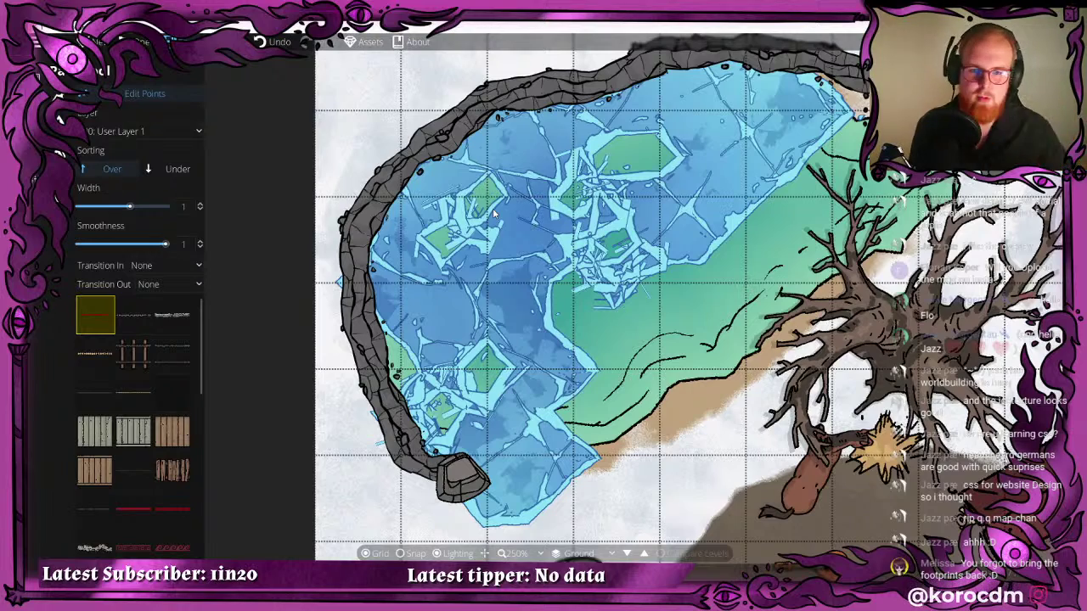
{"action": "left_click", "coordinate": [349, 284]}
{"action": "left_click_drag", "start_coordinate": [349, 283], "coordinate": [343, 281]}
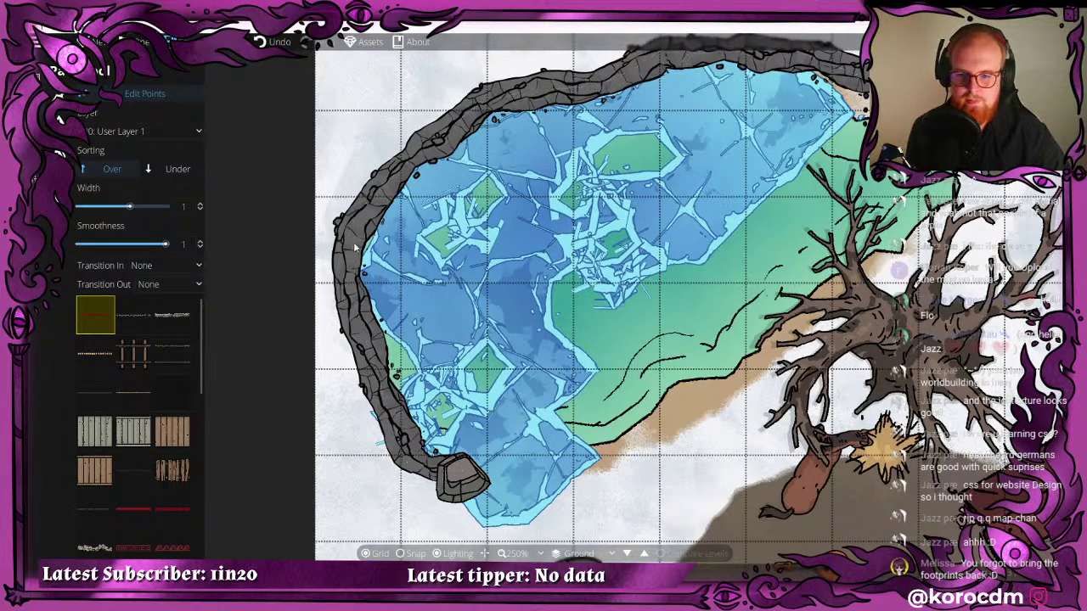
{"action": "left_click_drag", "start_coordinate": [350, 225], "coordinate": [360, 222]}
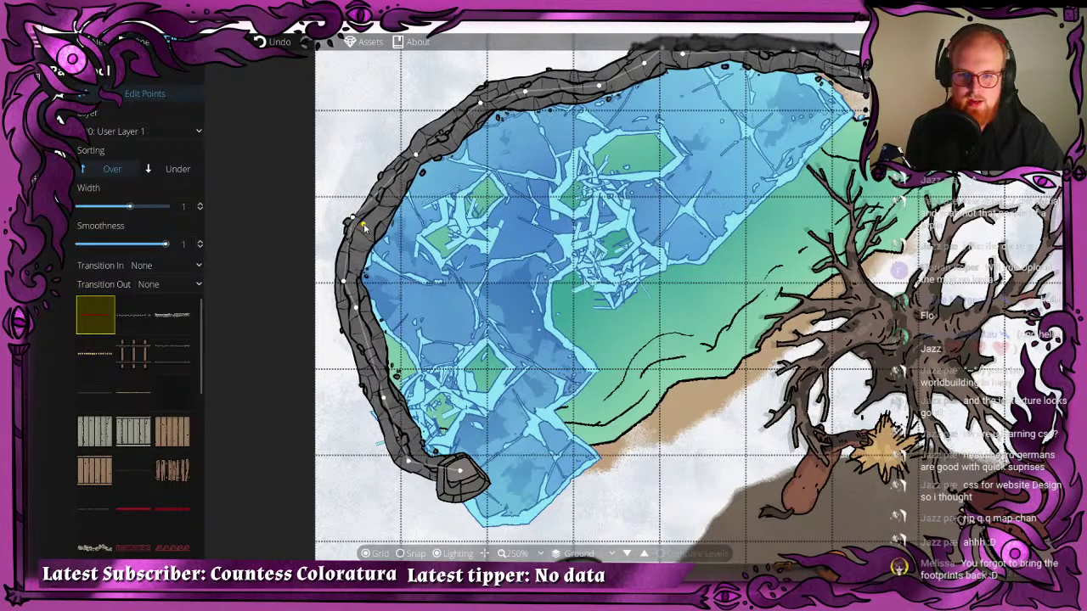
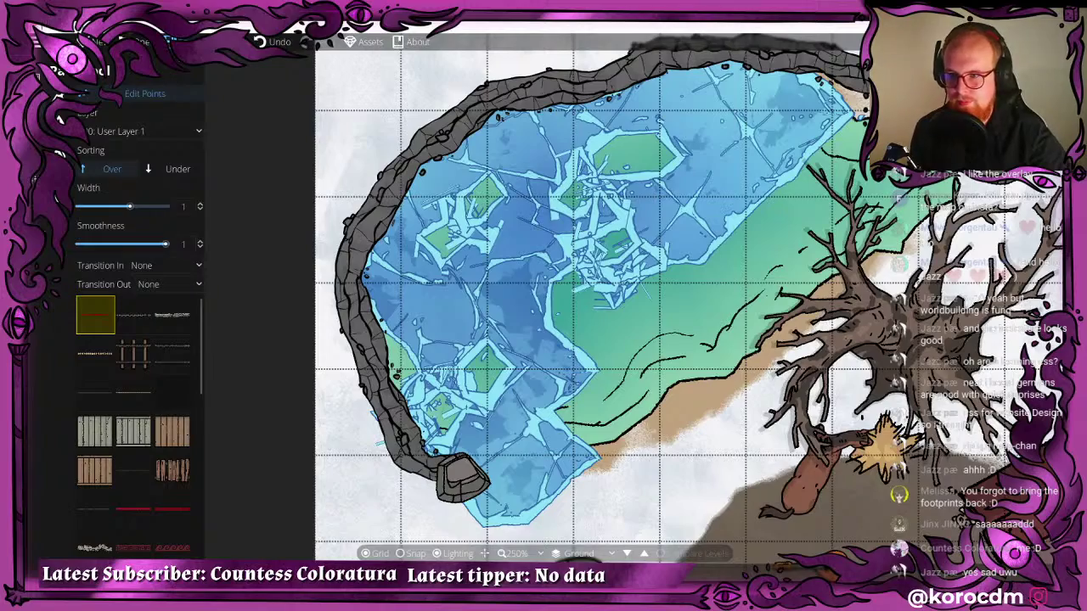
- Erase the ice that spills over the bank at the pond's southern tip beside the end of the stone wall
{"action": "left_click_drag", "start_coordinate": [583, 307], "coordinate": [375, 210]}
{"action": "scroll", "coordinate": [573, 215], "scroll_direction": "down", "scroll_amount": 4}
{"action": "left_click_drag", "start_coordinate": [569, 217], "coordinate": [417, 212]}
{"action": "scroll", "coordinate": [477, 217], "scroll_direction": "up", "scroll_amount": 1}
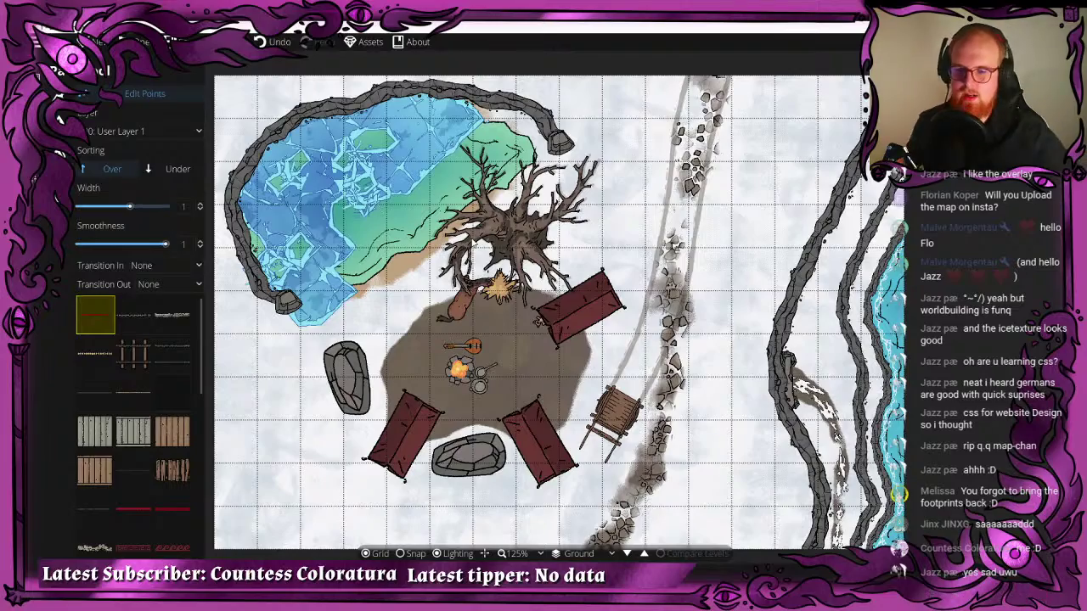
{"action": "left_click", "coordinate": [63, 155]}
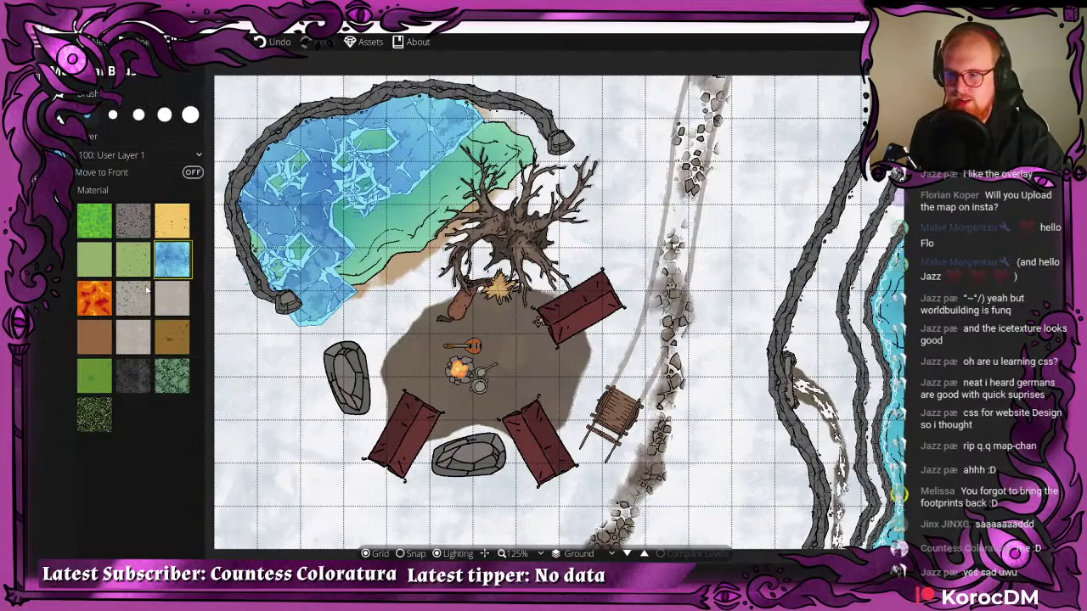
{"action": "scroll", "coordinate": [221, 313], "scroll_direction": "up", "scroll_amount": 5}
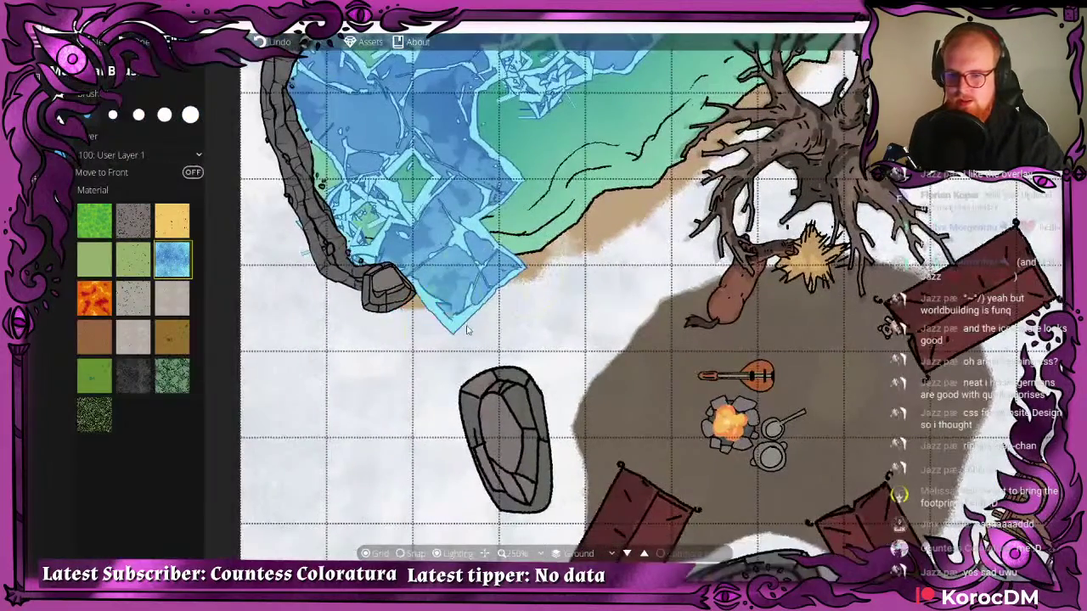
{"action": "right_click", "coordinate": [482, 259]}
{"action": "right_click", "coordinate": [418, 300]}
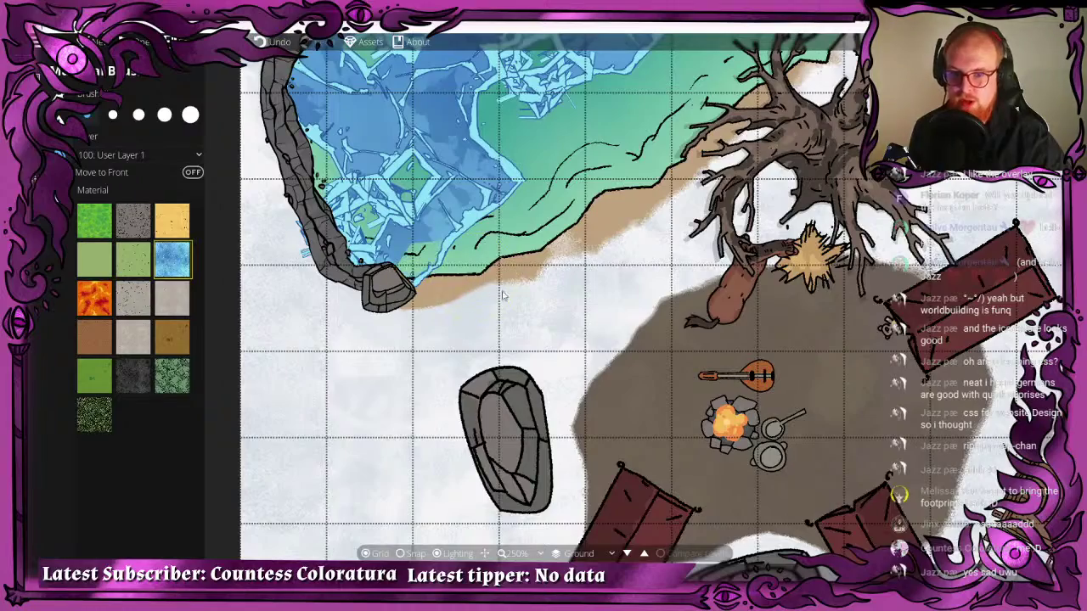
- Edit the points of the pond's wall, moving its south-western stretch outward to cover the ice sticking out
{"action": "mouse_move", "coordinate": [416, 247]}
{"action": "left_mouse_down"}
{"action": "mouse_move", "coordinate": [296, 370]}
{"action": "mouse_move", "coordinate": [593, 311]}
{"action": "left_mouse_up"}
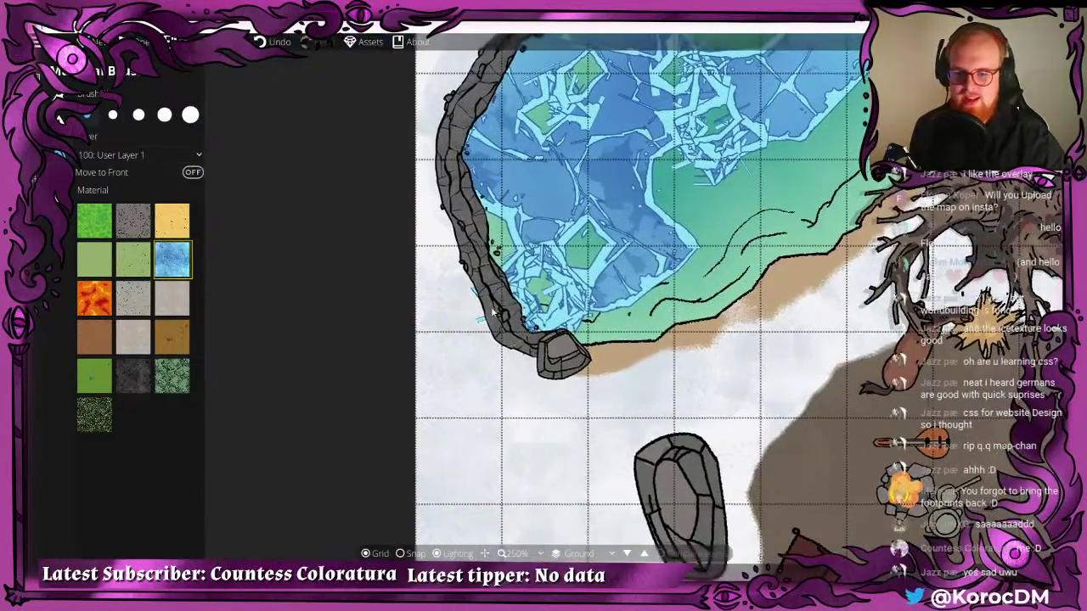
{"action": "left_click_drag", "start_coordinate": [493, 313], "coordinate": [149, 195]}
{"action": "left_click", "coordinate": [72, 189]}
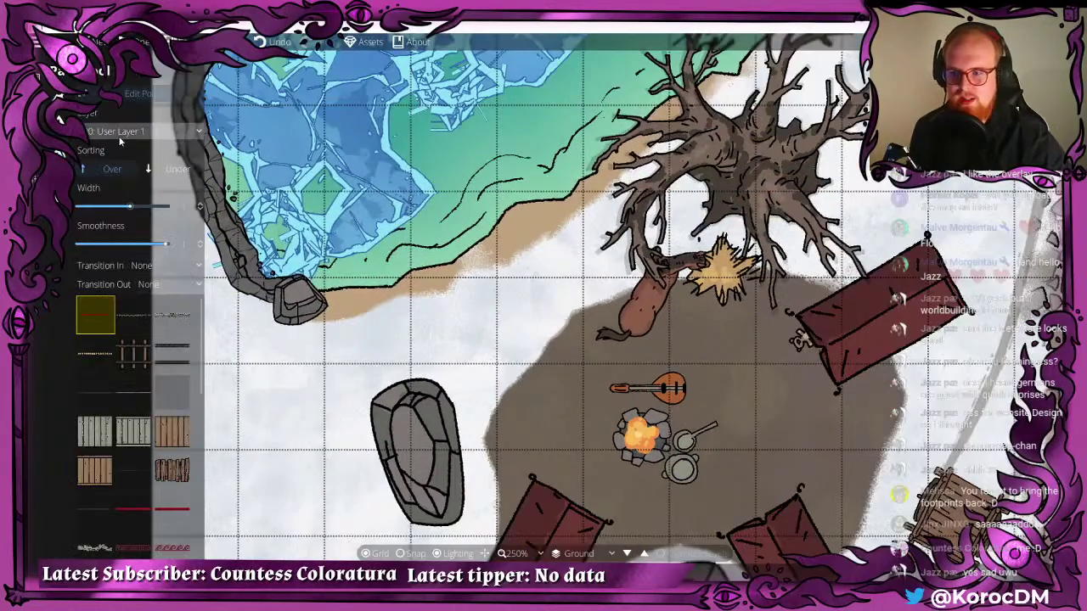
{"action": "key", "text": "Left"}
{"action": "key", "text": "Up"}
{"action": "left_click", "coordinate": [144, 95]}
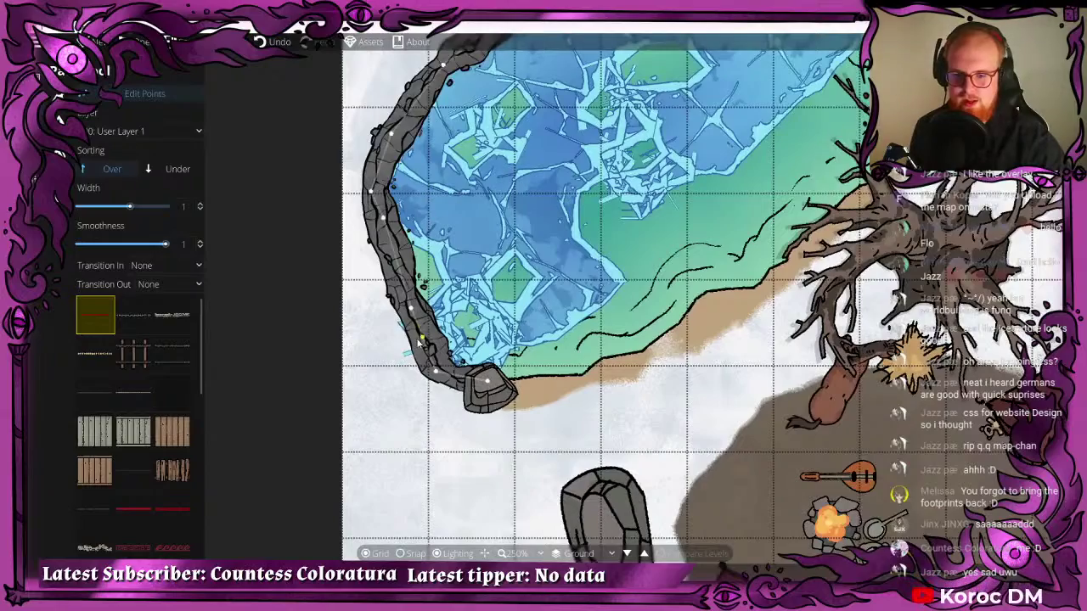
{"action": "left_click_drag", "start_coordinate": [426, 341], "coordinate": [333, 400]}
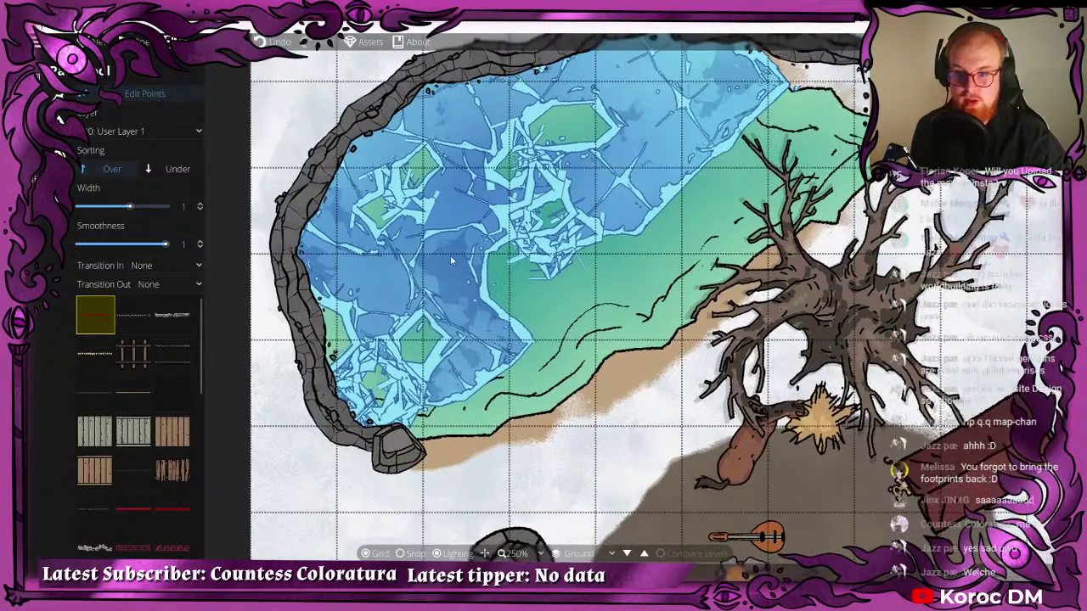
- Examine the reshaped wall, the frozen pond and the campsite for spots that still need correcting
{"action": "left_click_drag", "start_coordinate": [459, 240], "coordinate": [390, 286]}
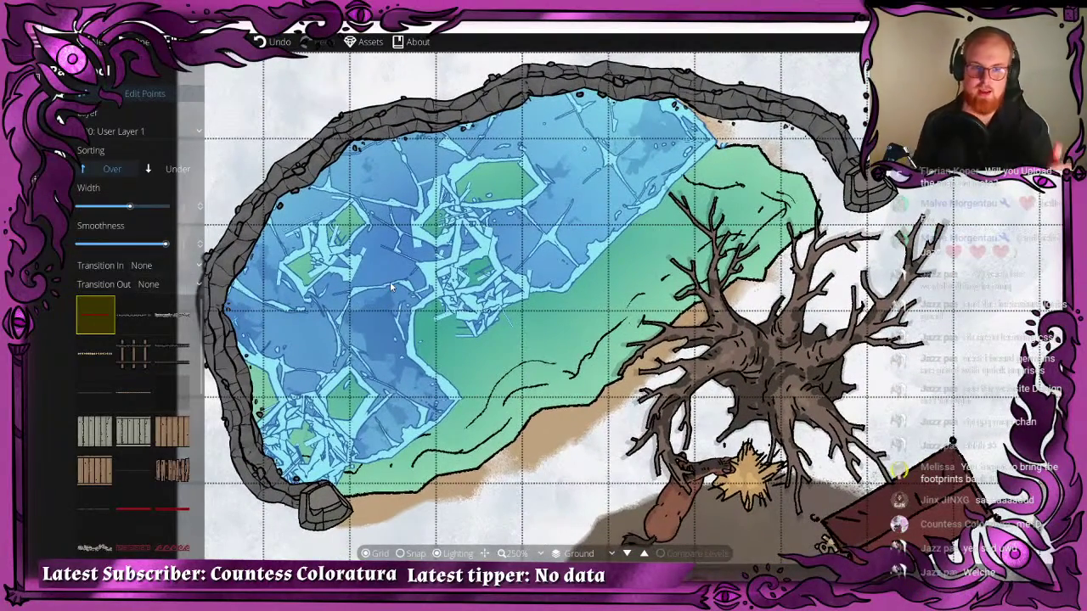
{"action": "left_click", "coordinate": [704, 99]}
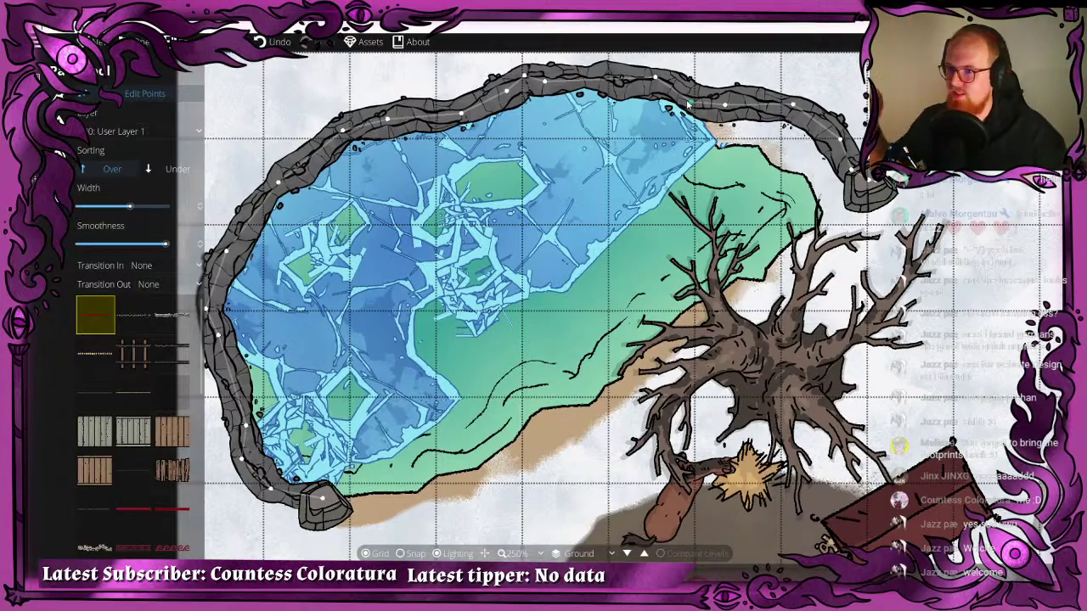
{"action": "left_click_drag", "start_coordinate": [724, 264], "coordinate": [605, 154]}
{"action": "scroll", "coordinate": [604, 154], "scroll_direction": "down", "scroll_amount": 4}
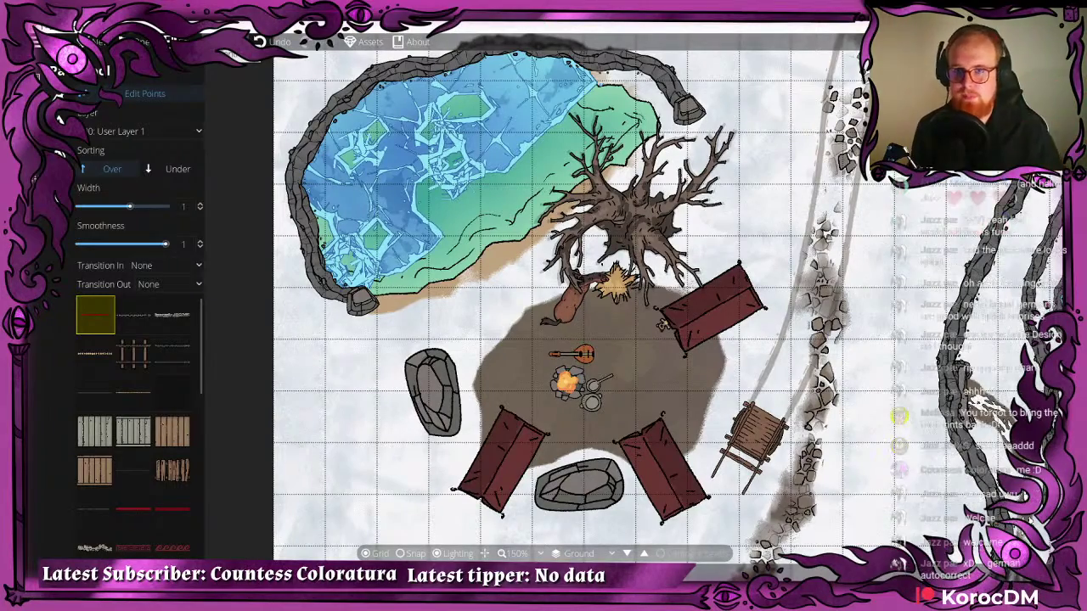
{"action": "left_click_drag", "start_coordinate": [489, 181], "coordinate": [374, 224]}
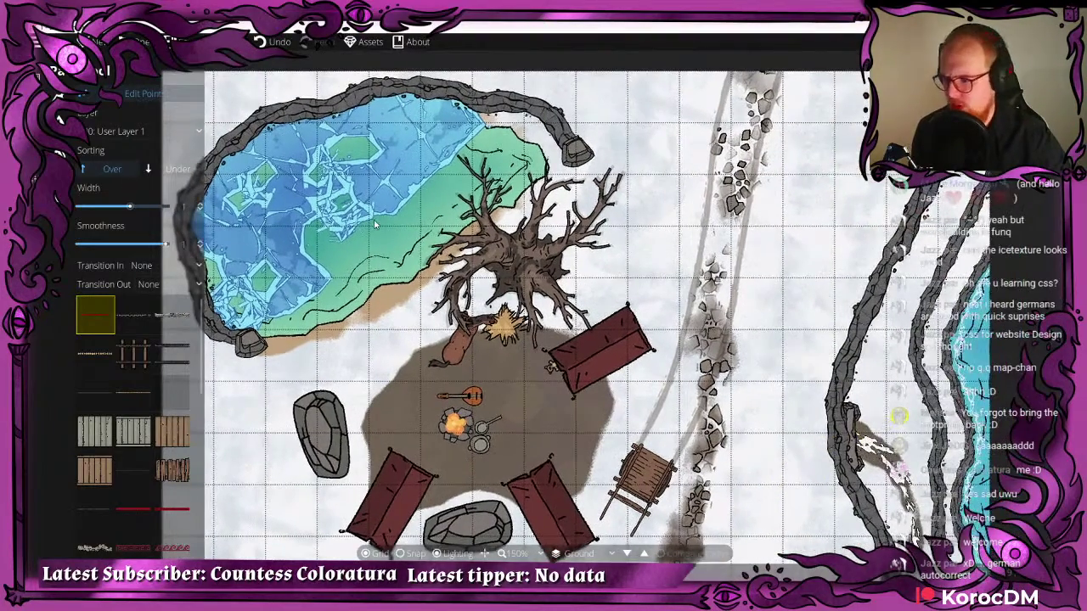
{"action": "left_click_drag", "start_coordinate": [363, 170], "coordinate": [359, 156]}
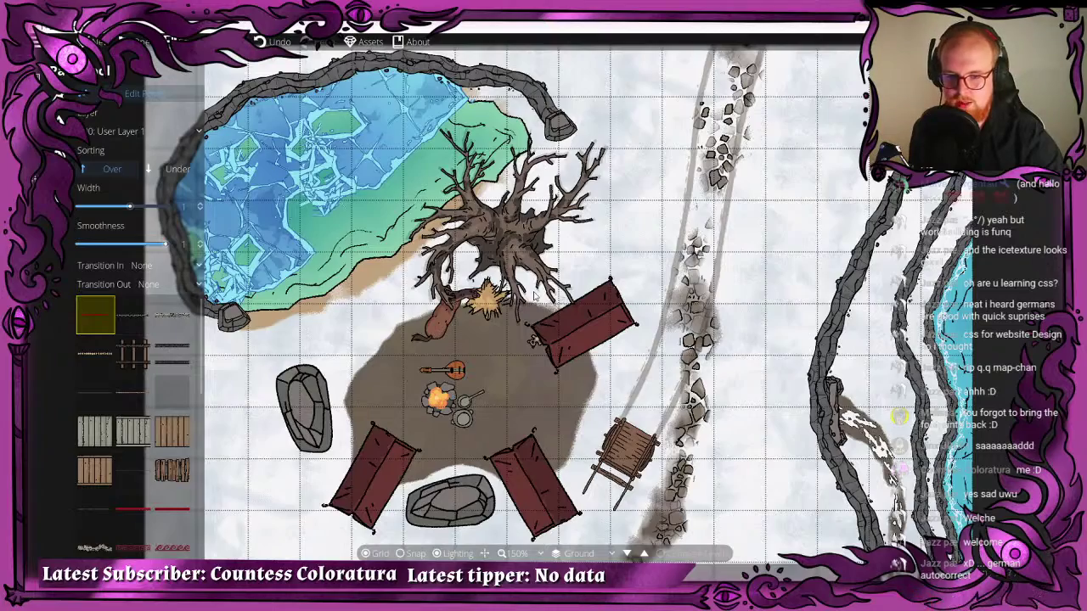
{"action": "left_click_drag", "start_coordinate": [533, 296], "coordinate": [553, 363]}
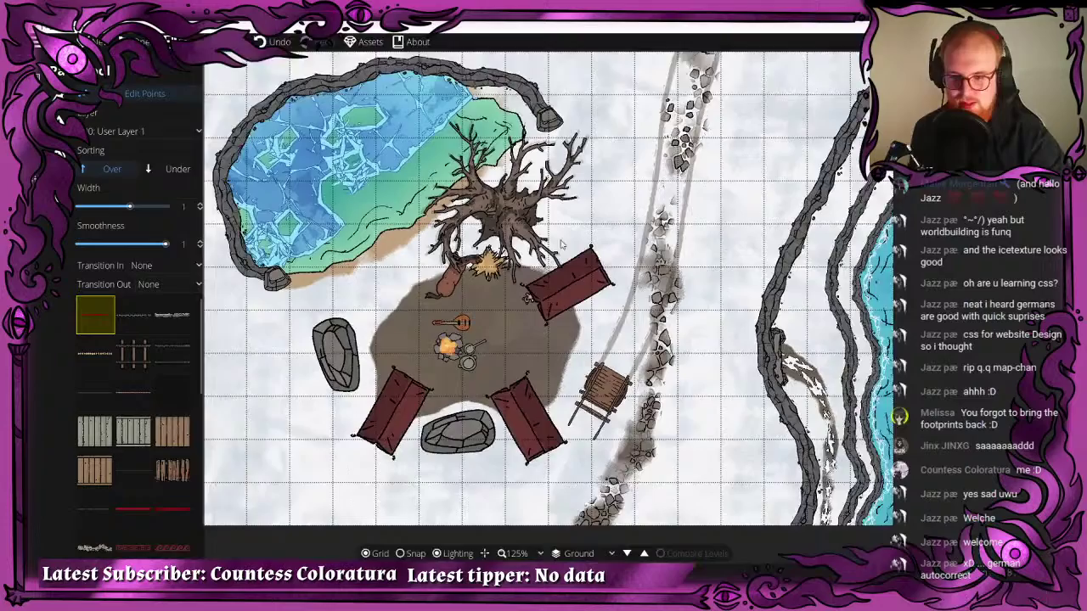
{"action": "scroll", "coordinate": [552, 280], "scroll_direction": "down", "scroll_amount": 2}
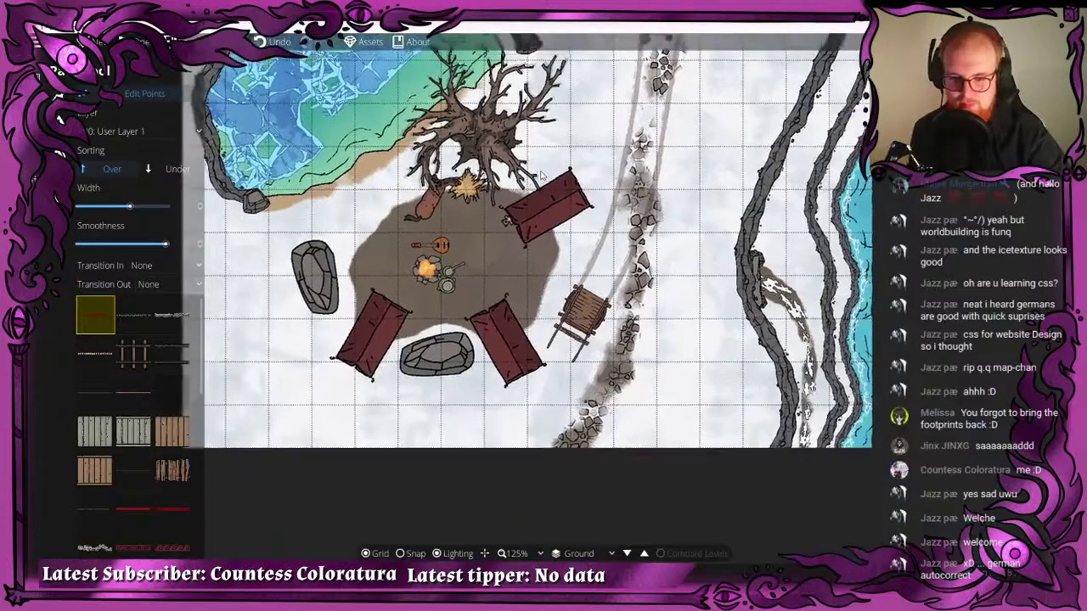
{"action": "scroll", "coordinate": [571, 256], "scroll_direction": "up", "scroll_amount": 2}
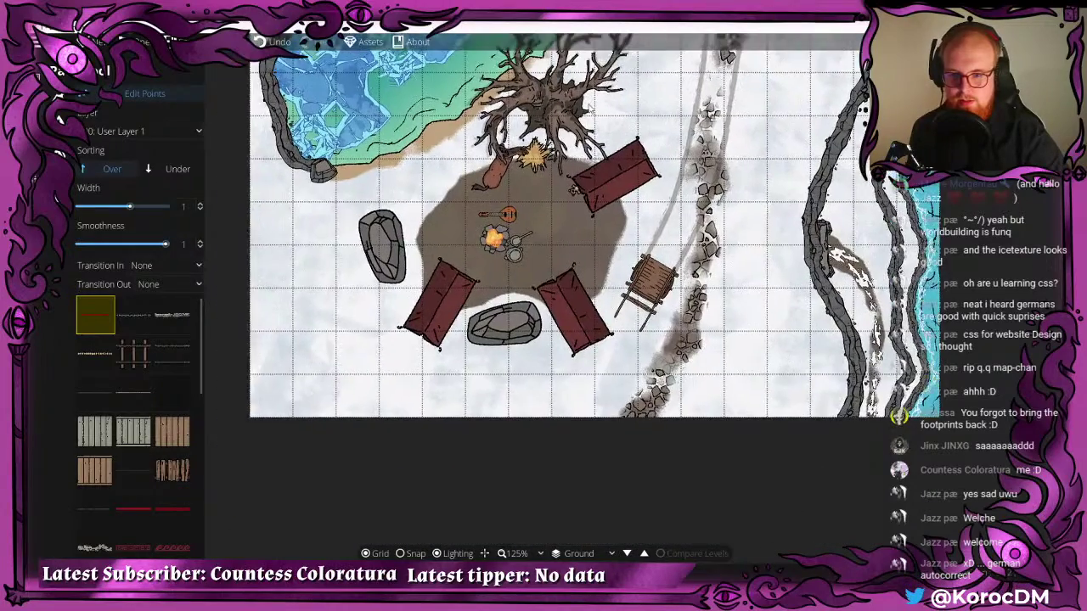
{"action": "left_click_drag", "start_coordinate": [588, 105], "coordinate": [589, 193]}
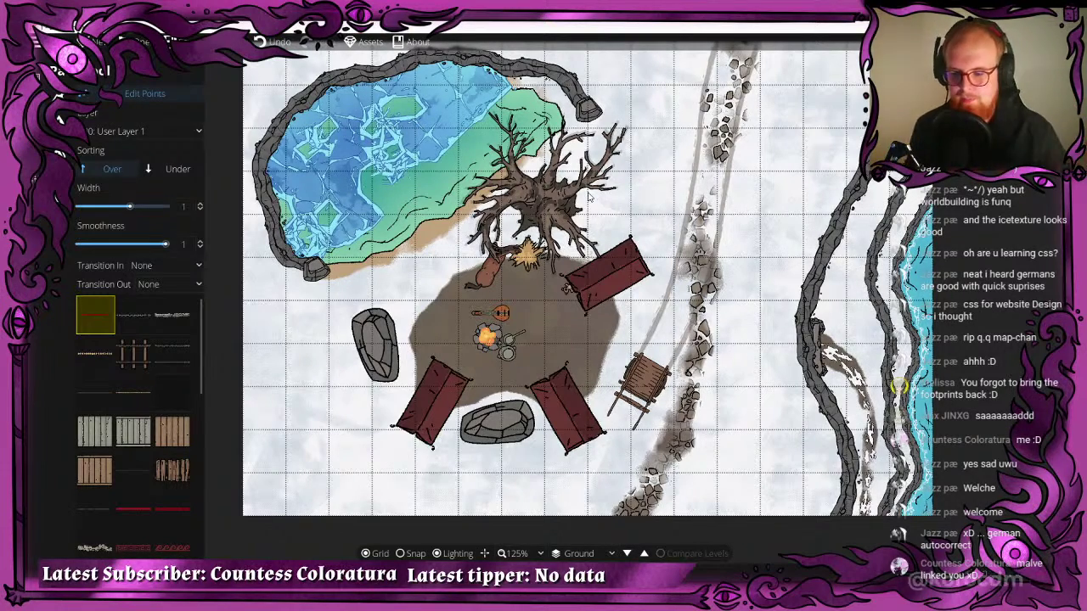
{"action": "mouse_move", "coordinate": [547, 190]}
{"action": "left_mouse_down"}
{"action": "mouse_move", "coordinate": [483, 234]}
{"action": "mouse_move", "coordinate": [566, 198]}
{"action": "left_mouse_up"}
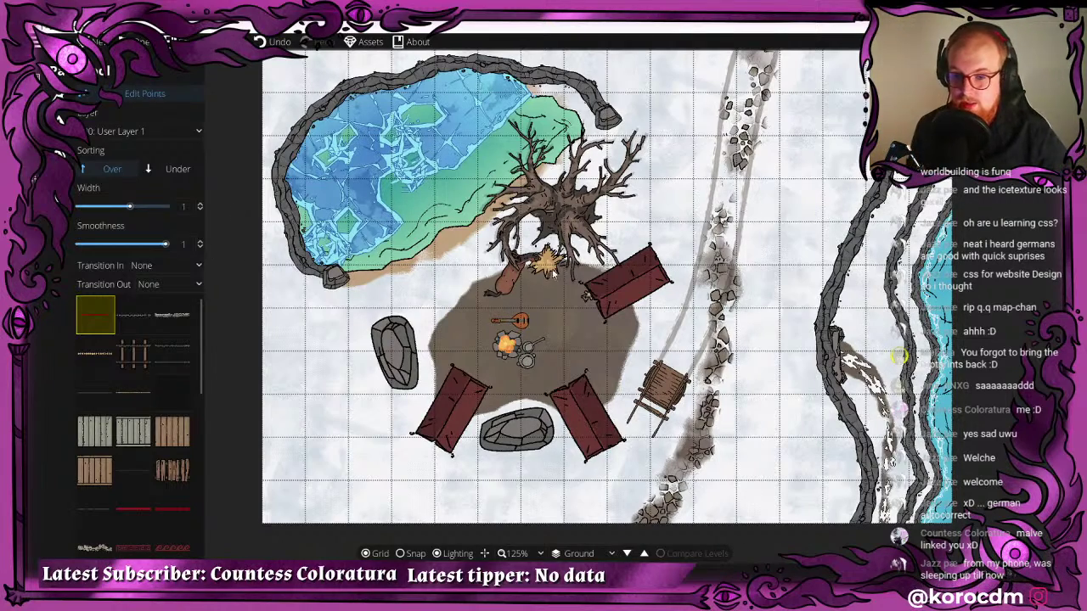
{"action": "left_click_drag", "start_coordinate": [544, 255], "coordinate": [523, 337]}
- Paint Terrain Sand along the pond's open south-eastern shore at brush size 1
{"action": "left_click", "coordinate": [59, 96]}
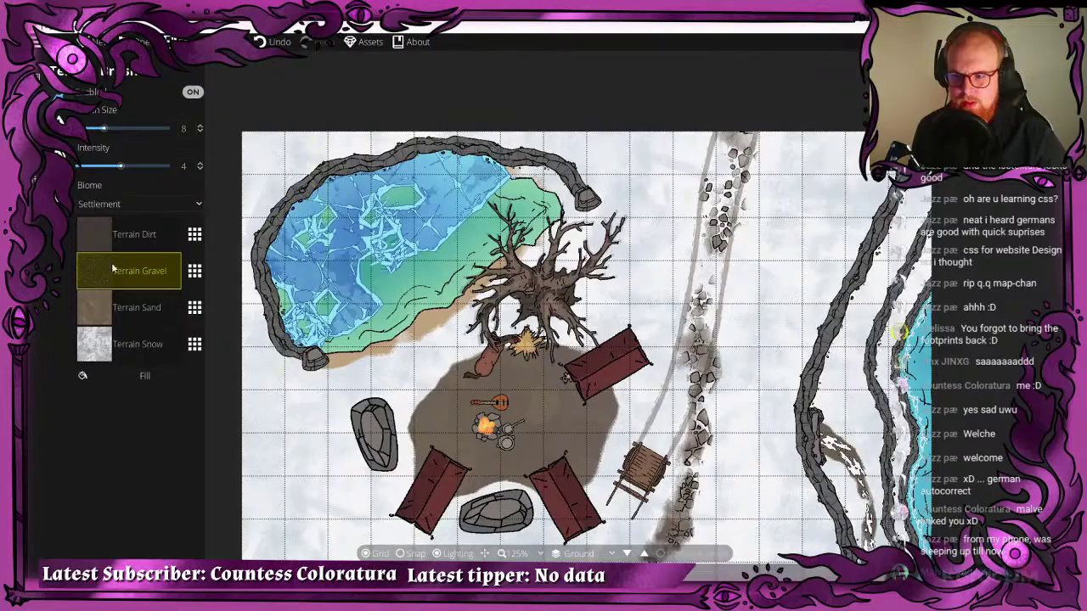
{"action": "left_click", "coordinate": [135, 307]}
{"action": "scroll", "coordinate": [524, 180], "scroll_direction": "up", "scroll_amount": 5}
{"action": "mouse_move", "coordinate": [524, 180]}
{"action": "left_mouse_down"}
{"action": "mouse_move", "coordinate": [505, 138]}
{"action": "mouse_move", "coordinate": [516, 133]}
{"action": "mouse_move", "coordinate": [430, 197]}
{"action": "mouse_move", "coordinate": [429, 268]}
{"action": "mouse_move", "coordinate": [392, 284]}
{"action": "left_mouse_up"}
{"action": "left_click_drag", "start_coordinate": [392, 284], "coordinate": [699, 185]}
- Trim the outer edge of the sandy shore around the tree with Terrain Snow, and retouch the bank with Terrain Sand
{"action": "left_click", "coordinate": [90, 353]}
{"action": "left_click_drag", "start_coordinate": [560, 288], "coordinate": [507, 321]}
{"action": "mouse_move", "coordinate": [477, 416]}
{"action": "left_mouse_down"}
{"action": "mouse_move", "coordinate": [390, 433]}
{"action": "mouse_move", "coordinate": [290, 477]}
{"action": "left_mouse_up"}
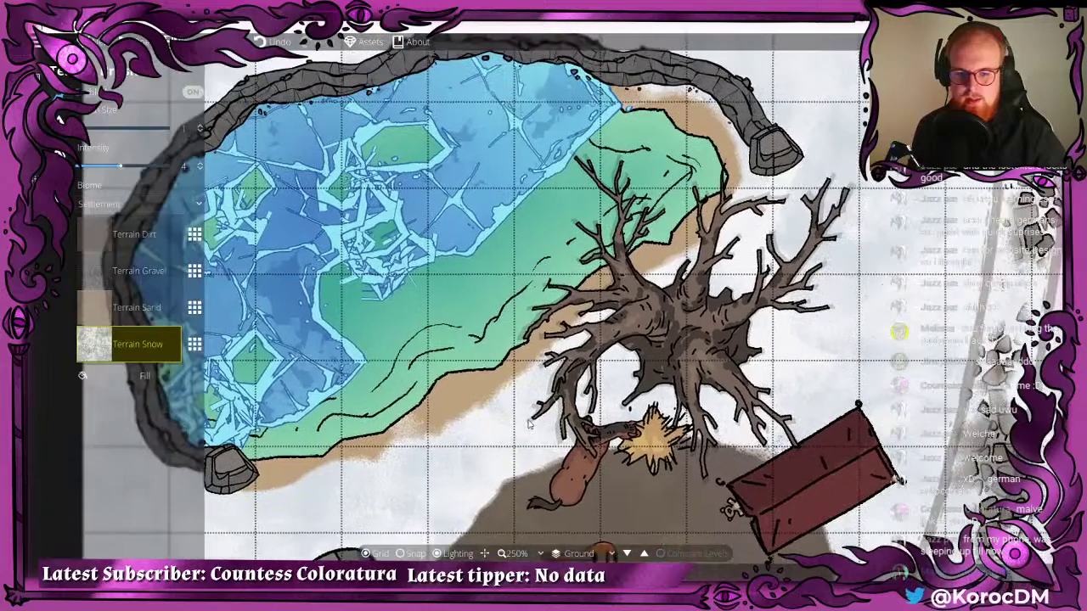
{"action": "mouse_move", "coordinate": [543, 352]}
{"action": "left_mouse_down"}
{"action": "mouse_move", "coordinate": [574, 323]}
{"action": "mouse_move", "coordinate": [448, 424]}
{"action": "mouse_move", "coordinate": [696, 297]}
{"action": "left_mouse_up"}
{"action": "mouse_move", "coordinate": [732, 259]}
{"action": "left_mouse_down"}
{"action": "mouse_move", "coordinate": [768, 203]}
{"action": "mouse_move", "coordinate": [737, 85]}
{"action": "left_mouse_up"}
{"action": "left_click_drag", "start_coordinate": [604, 340], "coordinate": [548, 382]}
{"action": "left_click_drag", "start_coordinate": [690, 263], "coordinate": [609, 272]}
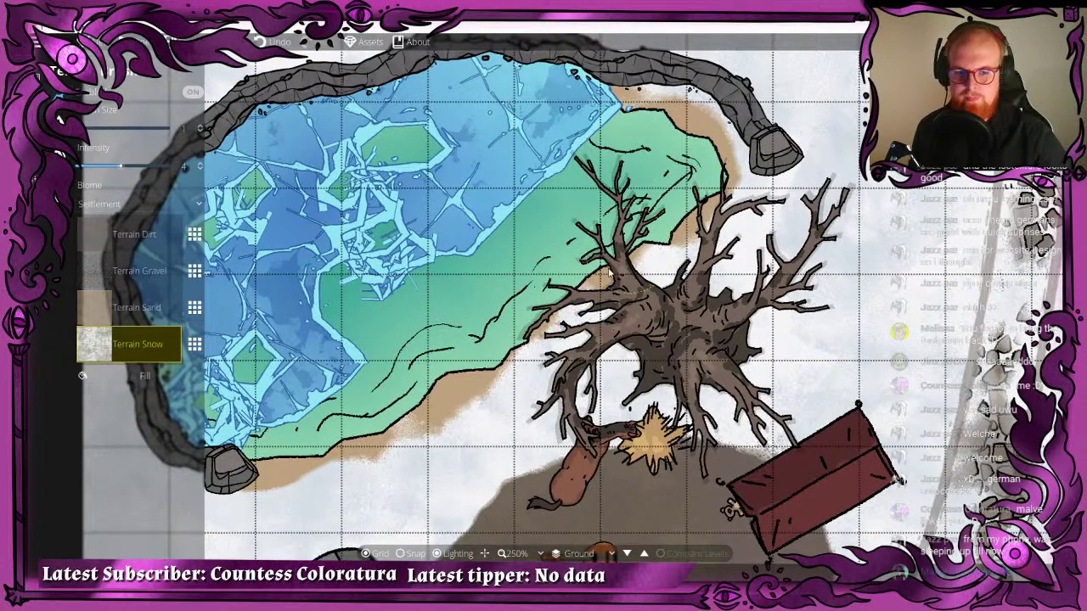
{"action": "left_click_drag", "start_coordinate": [517, 365], "coordinate": [577, 323]}
{"action": "left_click", "coordinate": [93, 309]}
{"action": "mouse_move", "coordinate": [612, 233]}
{"action": "left_mouse_down"}
{"action": "mouse_move", "coordinate": [431, 355]}
{"action": "mouse_move", "coordinate": [505, 374]}
{"action": "mouse_move", "coordinate": [509, 361]}
{"action": "mouse_move", "coordinate": [361, 470]}
{"action": "mouse_move", "coordinate": [320, 461]}
{"action": "left_mouse_up"}
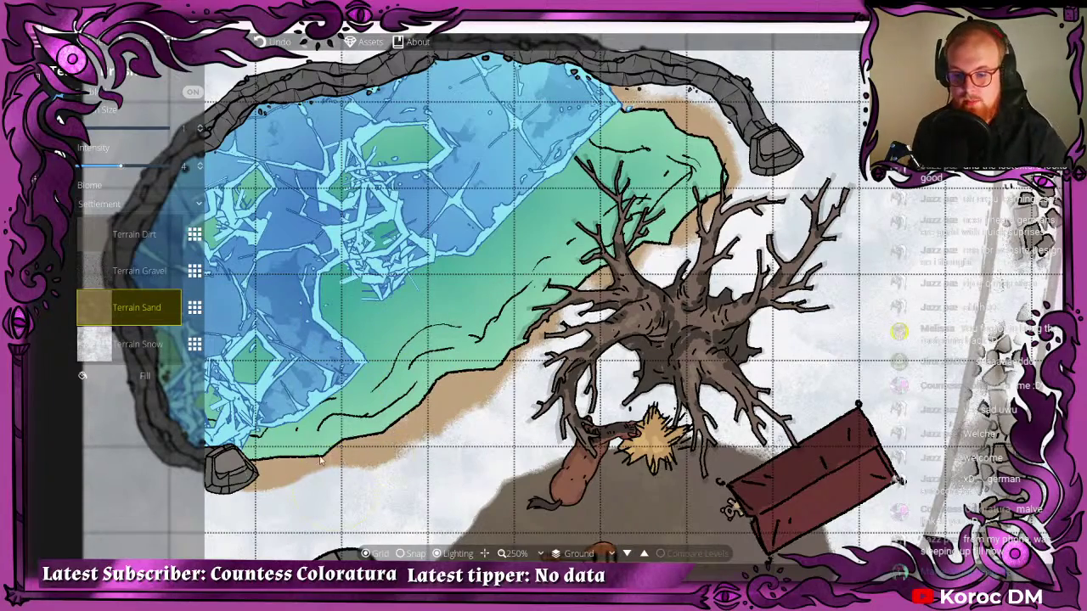
- Retouch the ground beside the eastern end of the pond's stone wall with Terrain Snow
{"action": "scroll", "coordinate": [321, 460], "scroll_direction": "down", "scroll_amount": 5}
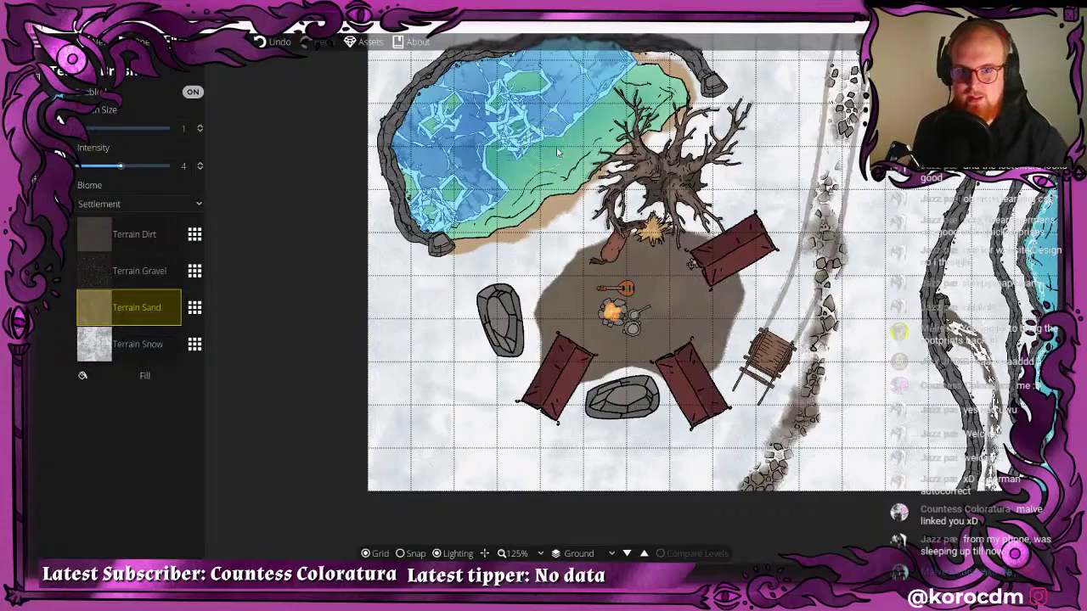
{"action": "left_click_drag", "start_coordinate": [557, 152], "coordinate": [302, 186]}
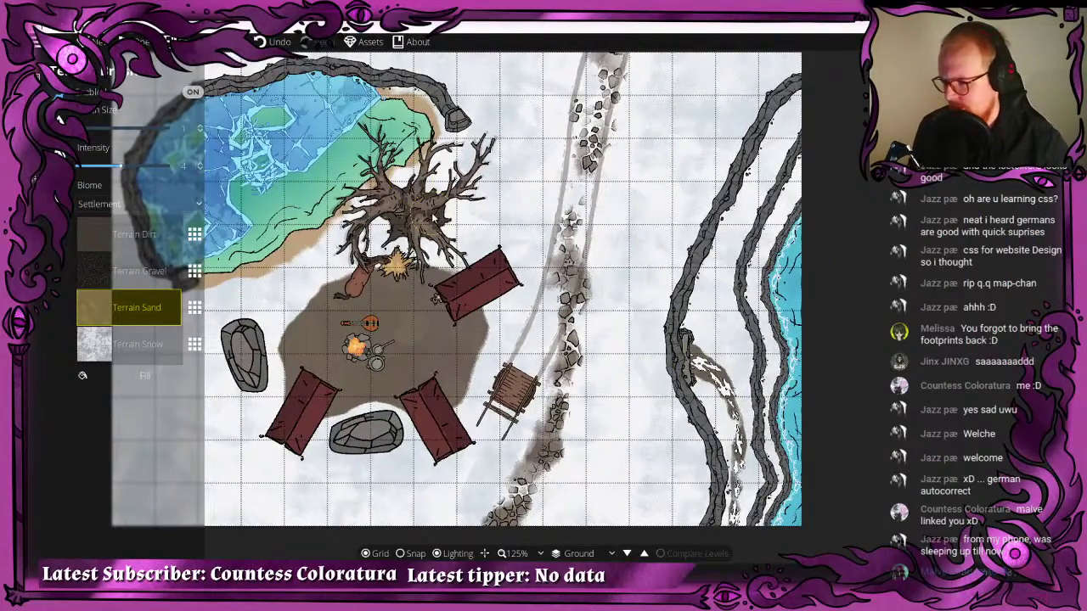
{"action": "left_click_drag", "start_coordinate": [472, 207], "coordinate": [433, 199]}
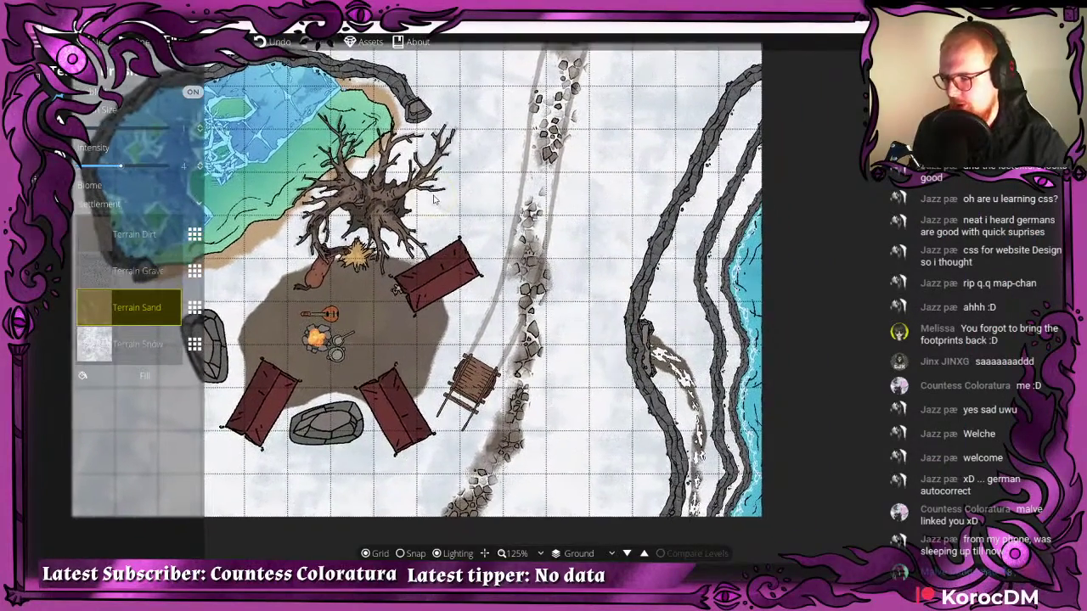
{"action": "mouse_move", "coordinate": [460, 161]}
{"action": "left_mouse_down"}
{"action": "mouse_move", "coordinate": [422, 230]}
{"action": "mouse_move", "coordinate": [477, 208]}
{"action": "mouse_move", "coordinate": [473, 182]}
{"action": "mouse_move", "coordinate": [498, 376]}
{"action": "left_mouse_up"}
{"action": "scroll", "coordinate": [437, 170], "scroll_direction": "up", "scroll_amount": 4}
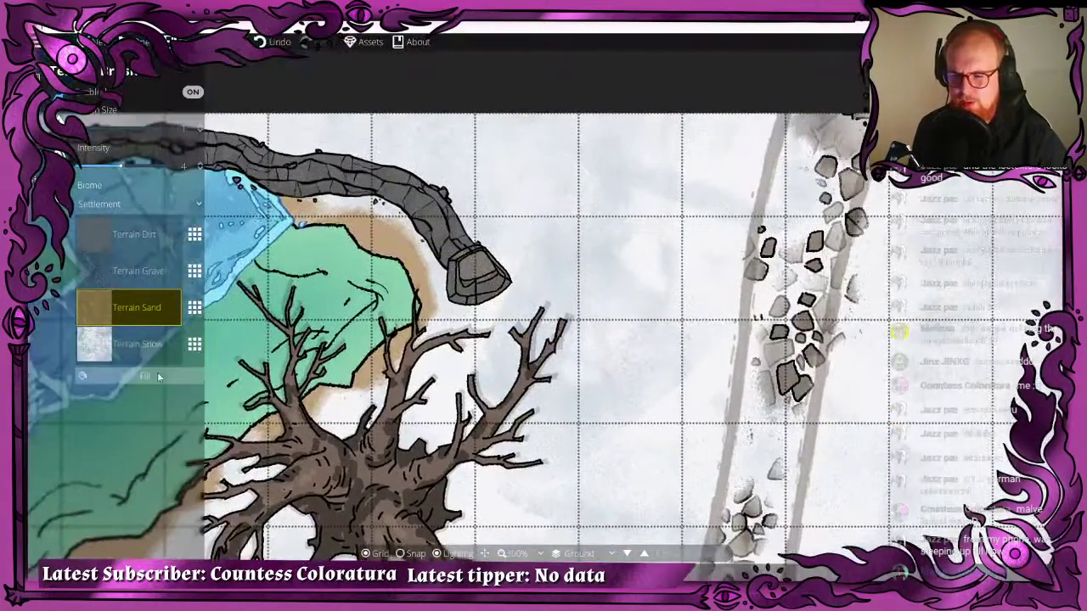
{"action": "left_click", "coordinate": [144, 344]}
{"action": "mouse_move", "coordinate": [450, 254]}
{"action": "left_mouse_down"}
{"action": "mouse_move", "coordinate": [437, 213]}
{"action": "mouse_move", "coordinate": [364, 188]}
{"action": "mouse_move", "coordinate": [443, 215]}
{"action": "mouse_move", "coordinate": [501, 259]}
{"action": "mouse_move", "coordinate": [506, 151]}
{"action": "left_mouse_up"}
{"action": "scroll", "coordinate": [510, 153], "scroll_direction": "down", "scroll_amount": 2}
{"action": "left_click_drag", "start_coordinate": [586, 158], "coordinate": [470, 154]}
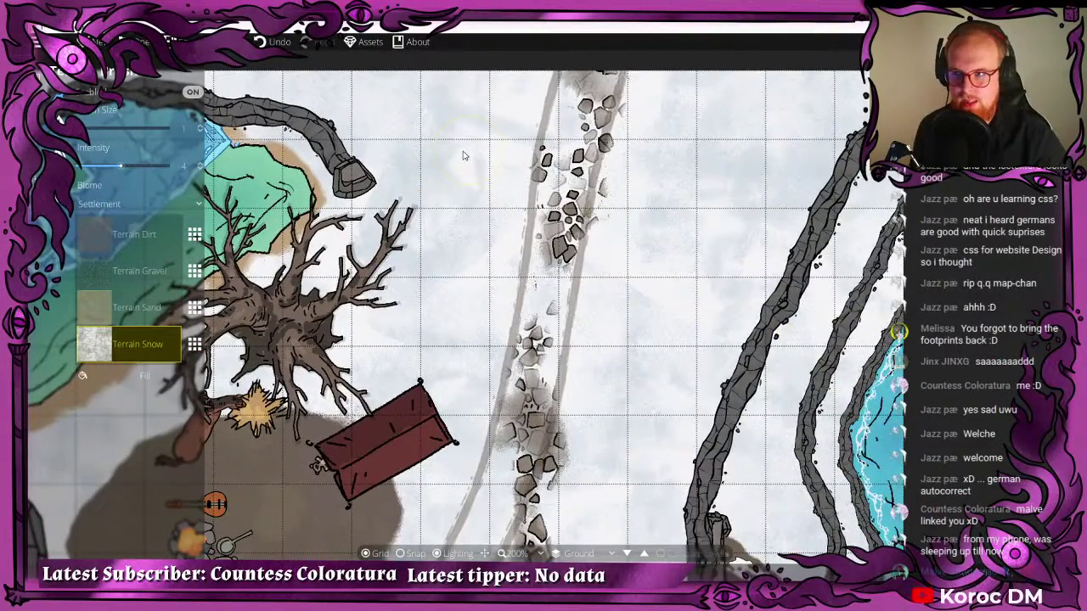
- Look over the whole map, checking the pond, the campsite, the stone path and the eastern cliffs
{"action": "scroll", "coordinate": [501, 188], "scroll_direction": "down", "scroll_amount": 3}
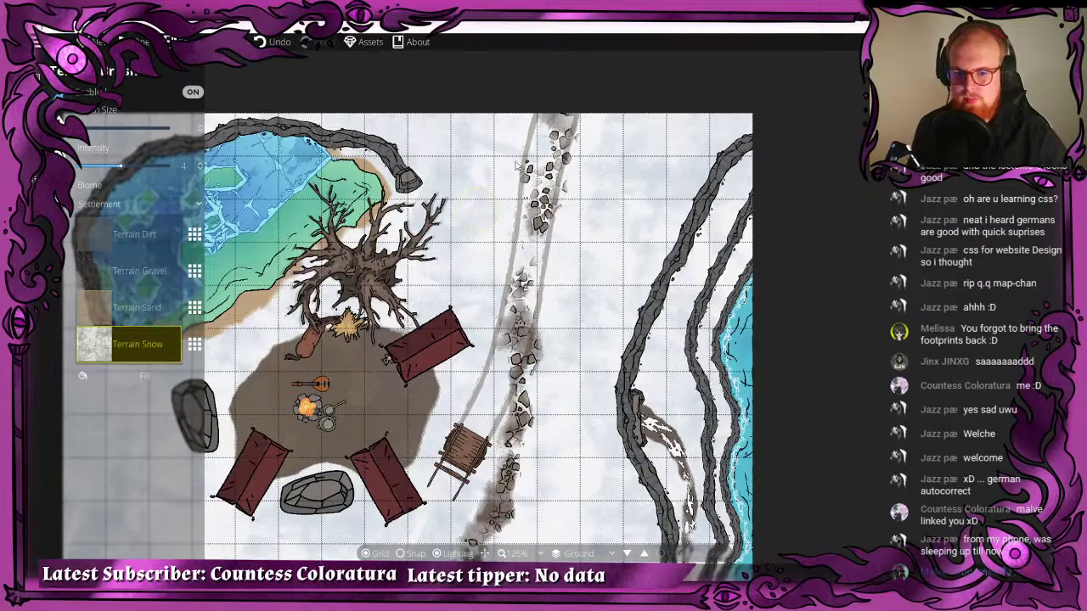
{"action": "left_click_drag", "start_coordinate": [524, 448], "coordinate": [548, 272]}
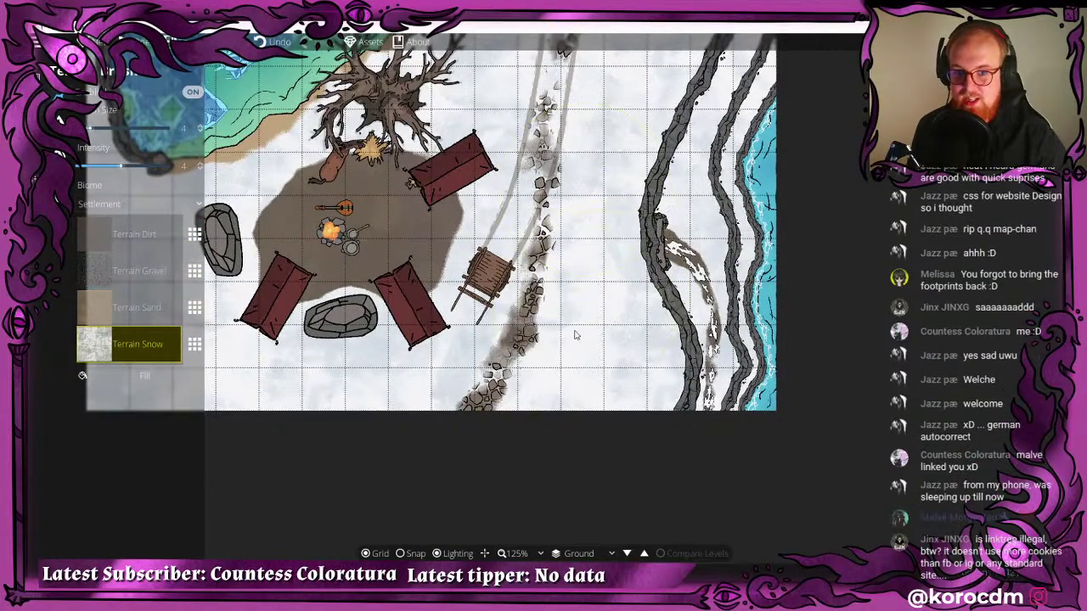
{"action": "mouse_move", "coordinate": [587, 363]}
{"action": "left_mouse_down"}
{"action": "mouse_move", "coordinate": [570, 348]}
{"action": "mouse_move", "coordinate": [575, 358]}
{"action": "left_mouse_up"}
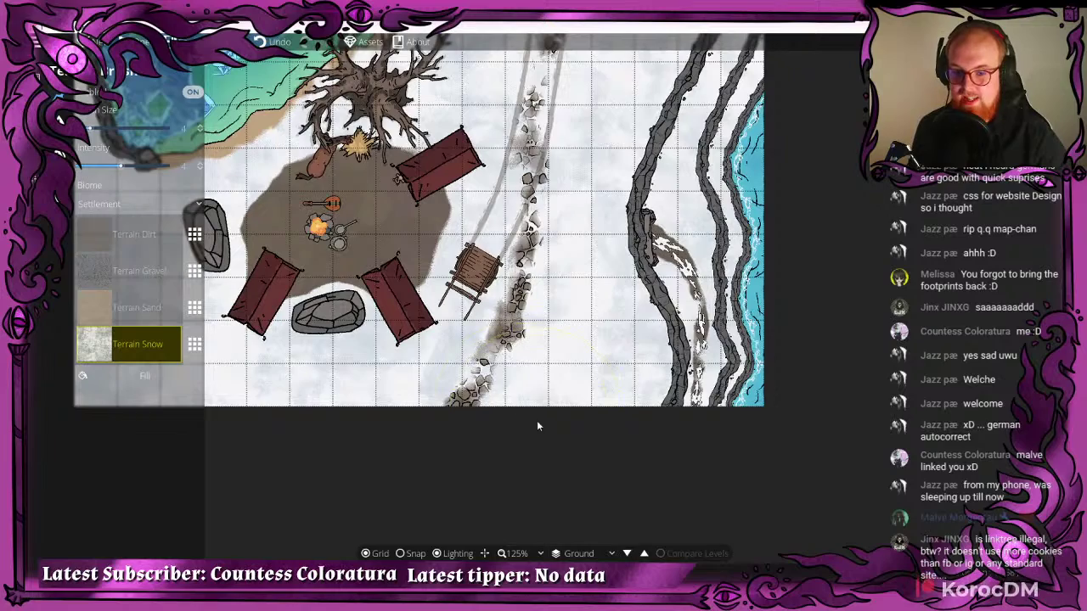
{"action": "scroll", "coordinate": [536, 424], "scroll_direction": "down", "scroll_amount": 1}
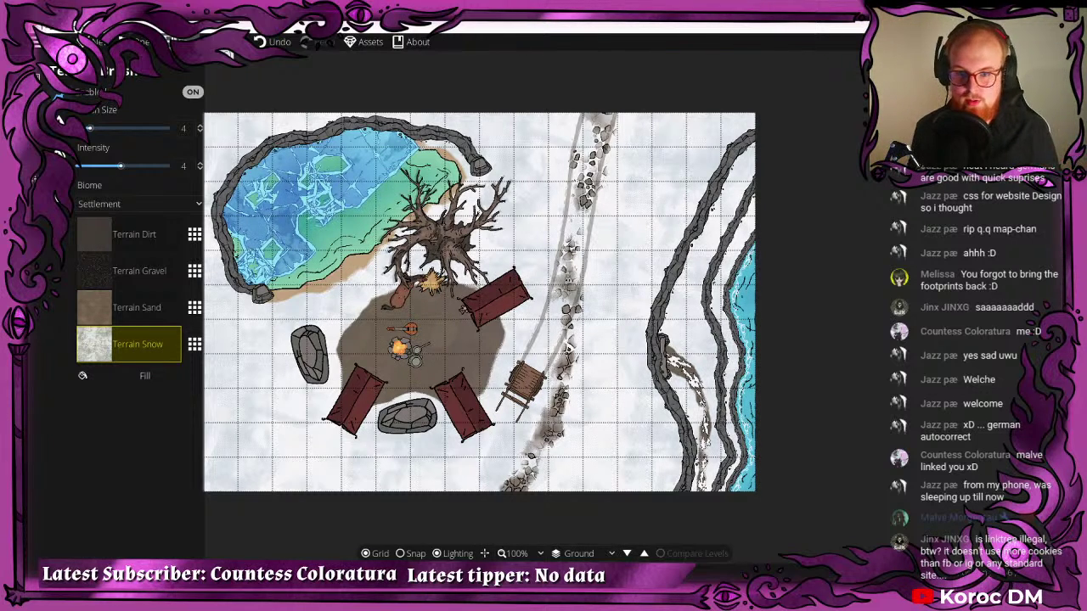
{"action": "left_click_drag", "start_coordinate": [399, 185], "coordinate": [441, 212]}
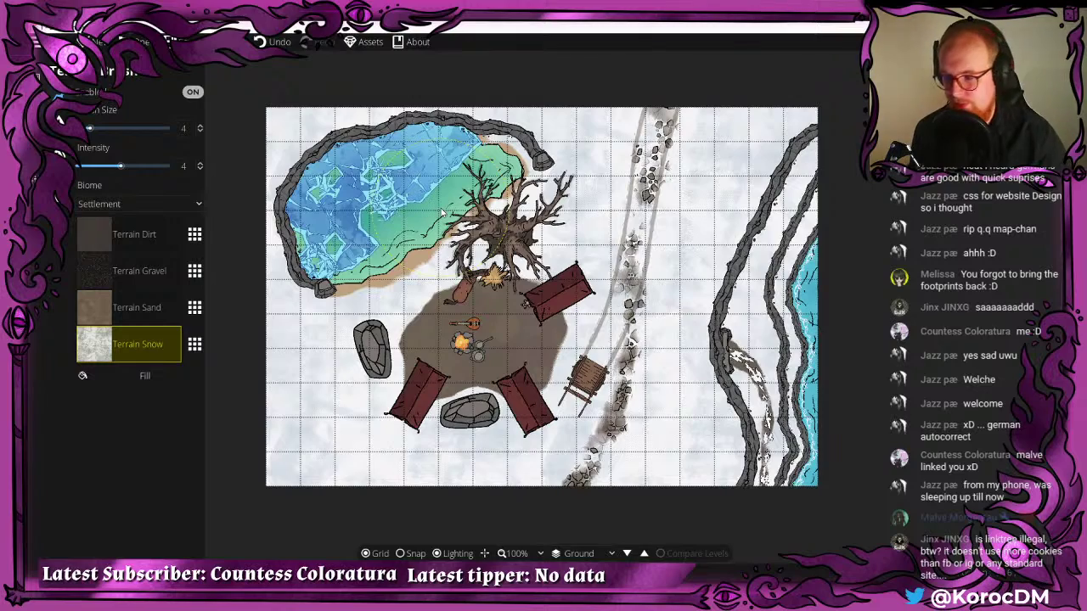
{"action": "left_click_drag", "start_coordinate": [496, 213], "coordinate": [421, 212]}
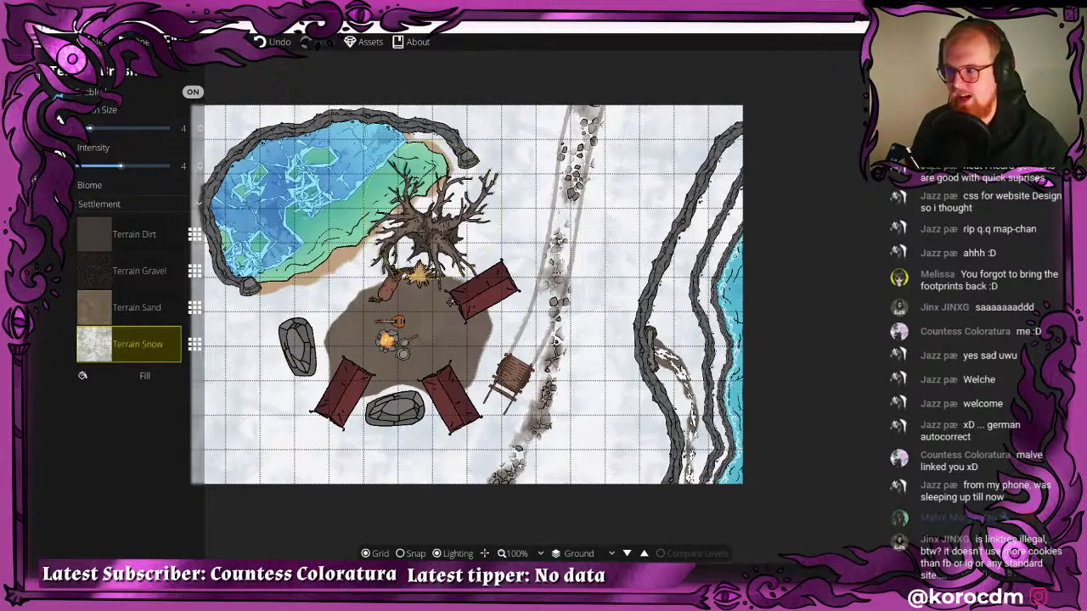
{"action": "mouse_move", "coordinate": [394, 205]}
{"action": "left_mouse_down"}
{"action": "mouse_move", "coordinate": [511, 142]}
{"action": "mouse_move", "coordinate": [387, 194]}
{"action": "left_mouse_up"}
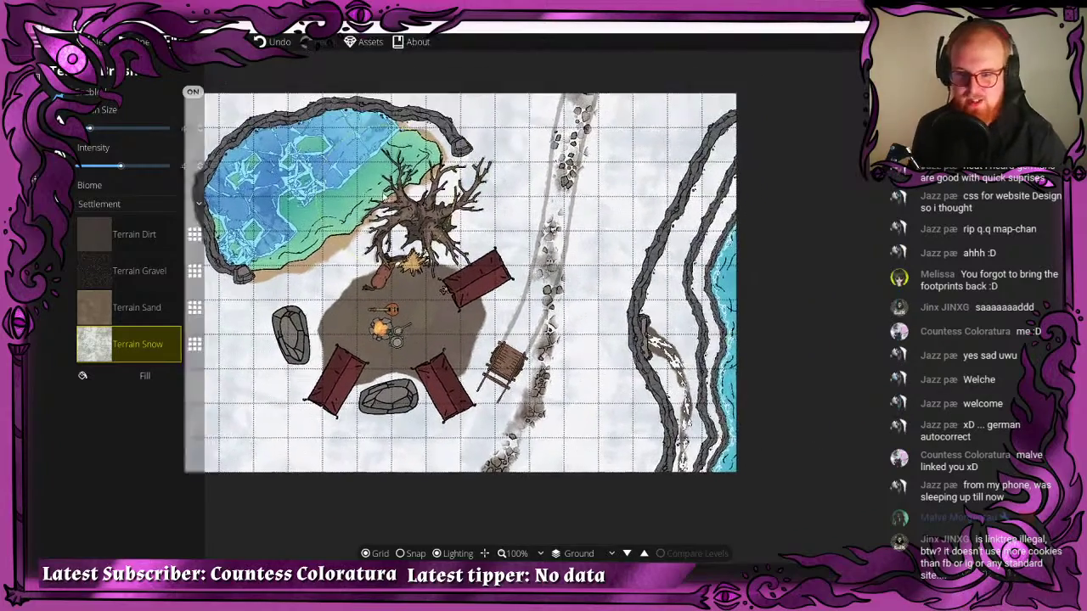
{"action": "mouse_move", "coordinate": [564, 277]}
{"action": "left_mouse_down"}
{"action": "mouse_move", "coordinate": [595, 228]}
{"action": "mouse_move", "coordinate": [476, 131]}
{"action": "mouse_move", "coordinate": [446, 315]}
{"action": "mouse_move", "coordinate": [311, 226]}
{"action": "mouse_move", "coordinate": [313, 213]}
{"action": "left_mouse_up"}
{"action": "scroll", "coordinate": [594, 228], "scroll_direction": "up", "scroll_amount": 1}
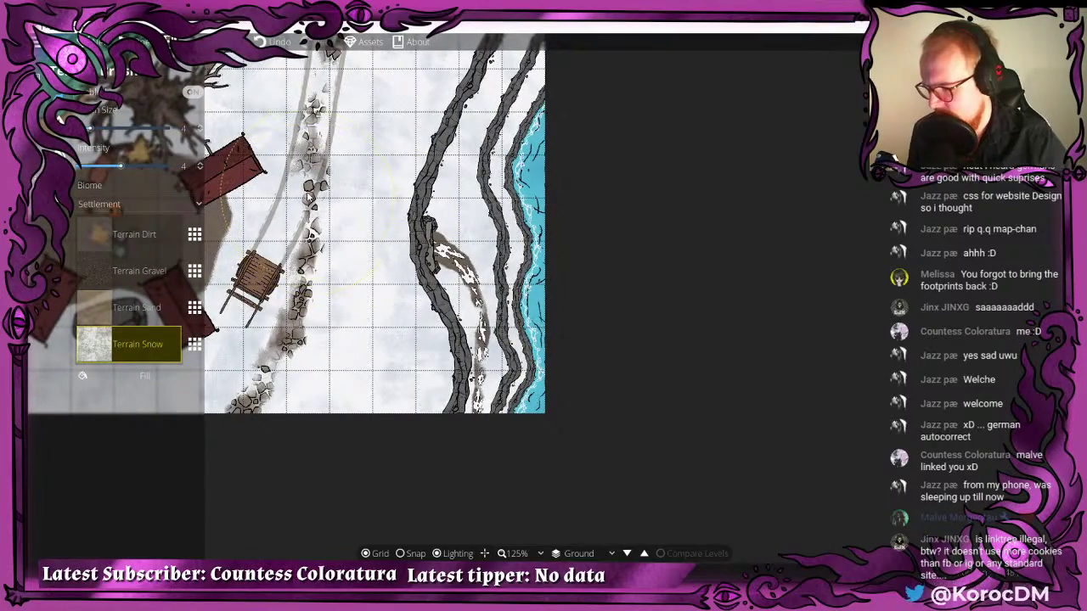
{"action": "left_click_drag", "start_coordinate": [278, 208], "coordinate": [365, 193]}
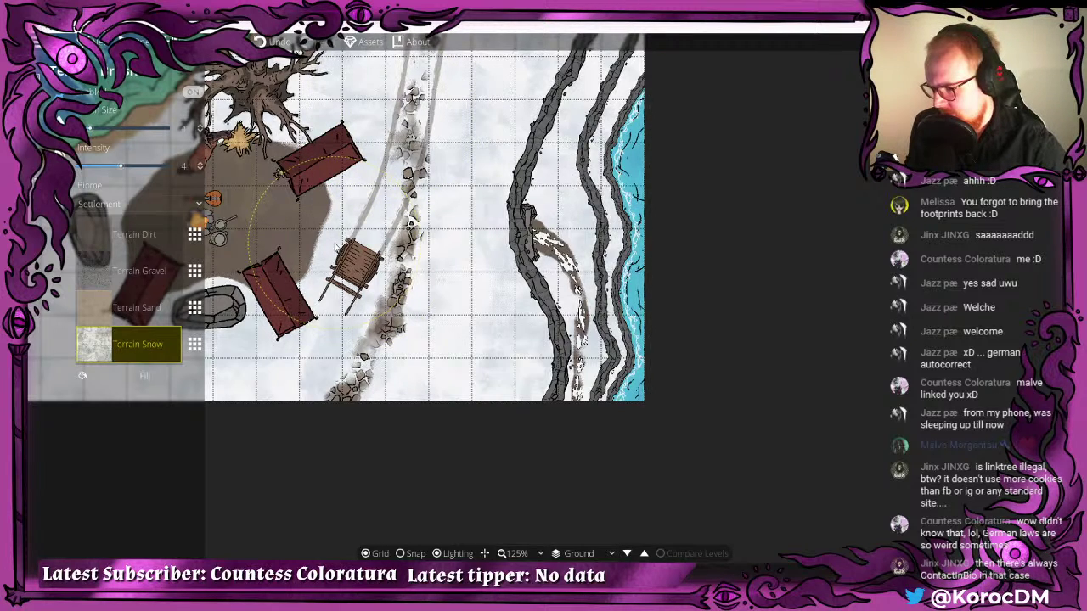
{"action": "left_click_drag", "start_coordinate": [344, 247], "coordinate": [387, 207]}
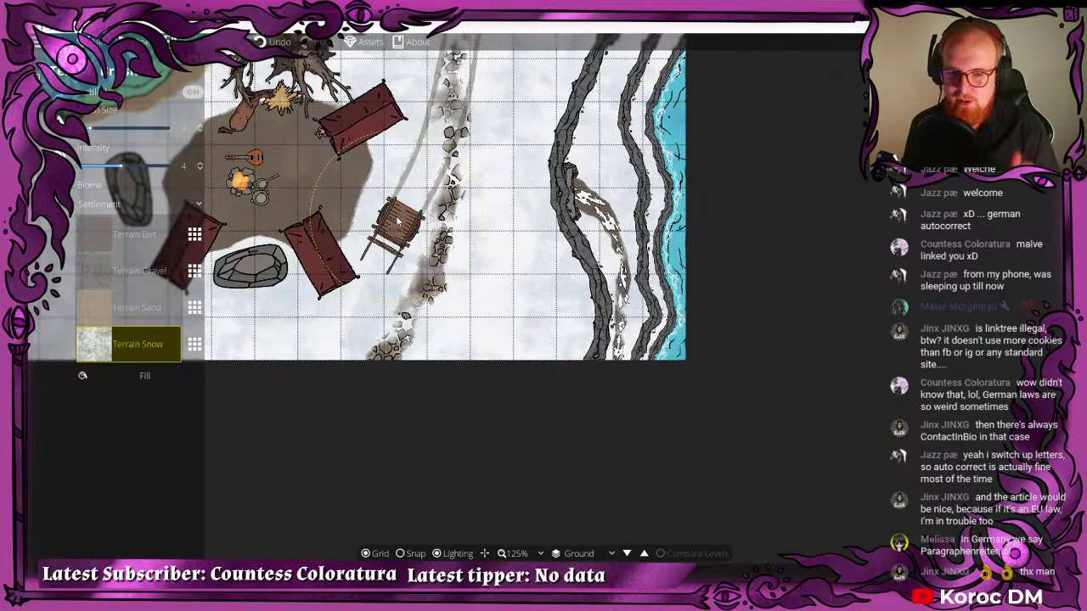
{"action": "left_click_drag", "start_coordinate": [398, 222], "coordinate": [432, 328]}
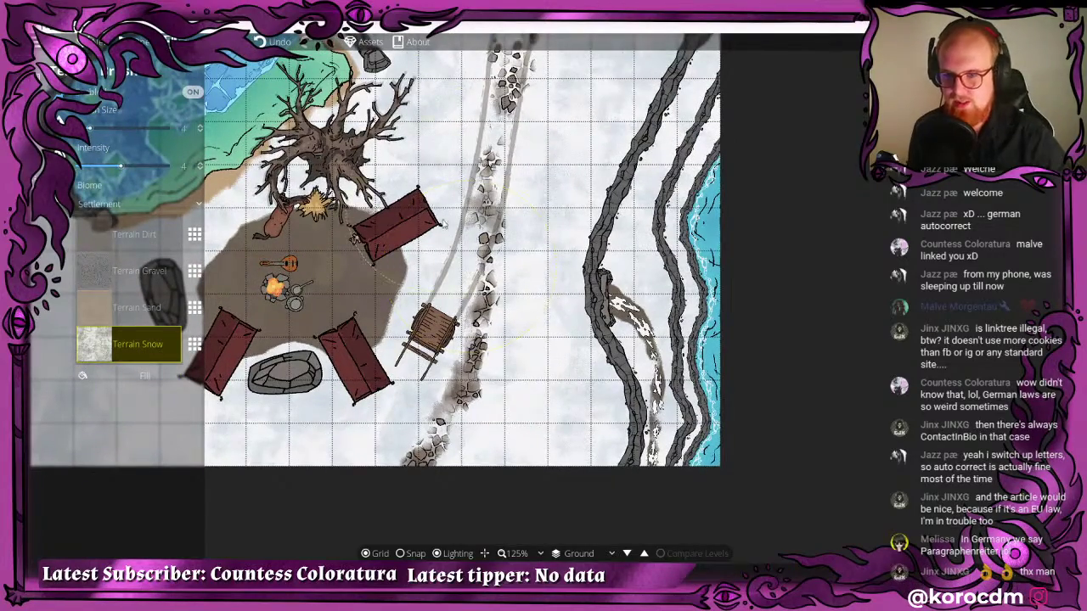
{"action": "left_click_drag", "start_coordinate": [438, 212], "coordinate": [547, 347]}
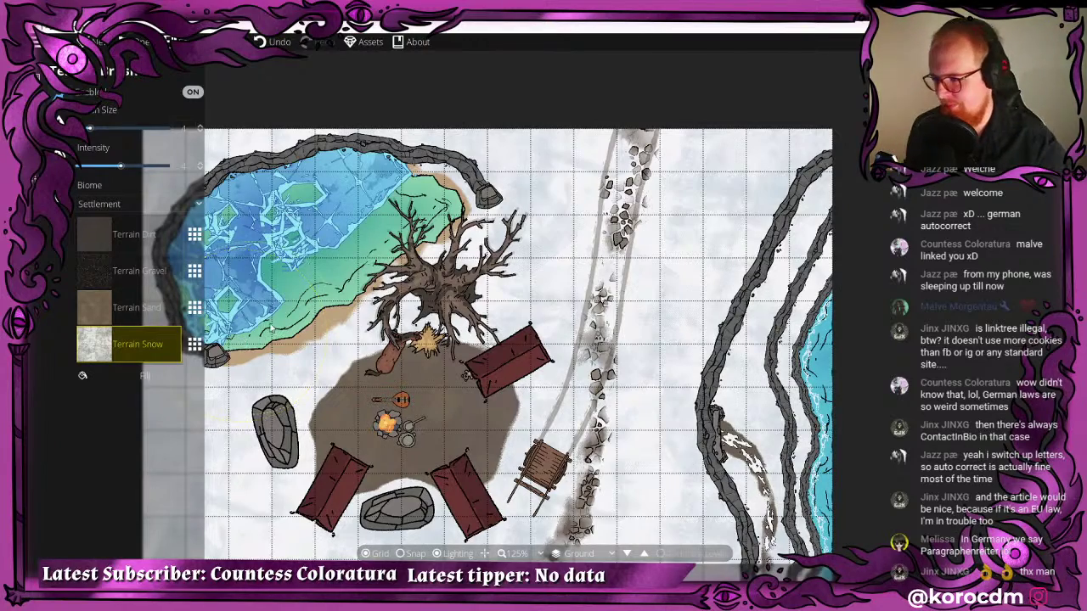
{"action": "left_click_drag", "start_coordinate": [472, 360], "coordinate": [463, 262]}
{"action": "scroll", "coordinate": [526, 179], "scroll_direction": "down", "scroll_amount": 1}
{"action": "left_click_drag", "start_coordinate": [380, 246], "coordinate": [469, 179]}
{"action": "left_click_drag", "start_coordinate": [303, 233], "coordinate": [276, 244]}
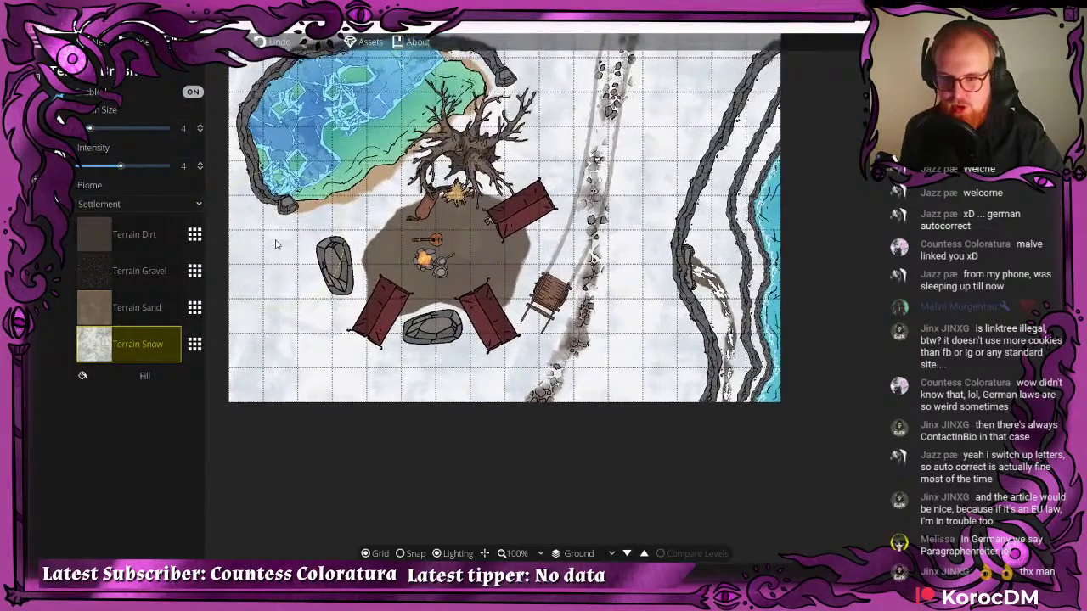
- Extend the campsite clearing with Terrain Dirt along its western edge and northwards beneath the tree
{"action": "scroll", "coordinate": [340, 246], "scroll_direction": "up", "scroll_amount": 2}
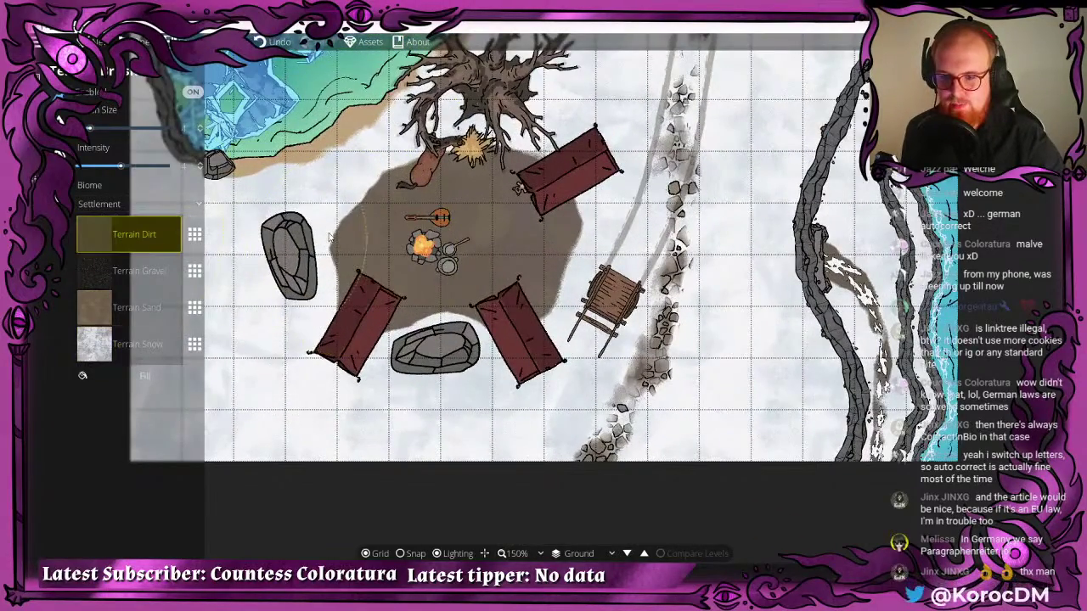
{"action": "mouse_move", "coordinate": [353, 229]}
{"action": "left_mouse_down"}
{"action": "mouse_move", "coordinate": [383, 202]}
{"action": "mouse_move", "coordinate": [348, 222]}
{"action": "mouse_move", "coordinate": [380, 176]}
{"action": "mouse_move", "coordinate": [343, 206]}
{"action": "mouse_move", "coordinate": [336, 296]}
{"action": "mouse_move", "coordinate": [360, 323]}
{"action": "mouse_move", "coordinate": [353, 304]}
{"action": "mouse_move", "coordinate": [381, 319]}
{"action": "mouse_move", "coordinate": [448, 303]}
{"action": "left_mouse_up"}
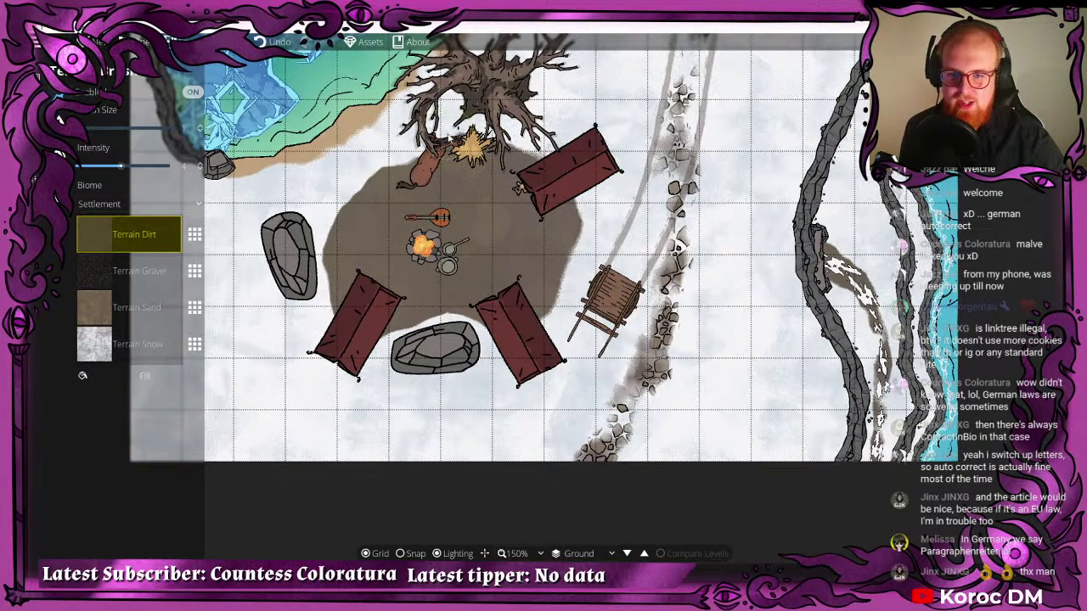
{"action": "mouse_move", "coordinate": [450, 128]}
{"action": "left_mouse_down"}
{"action": "mouse_move", "coordinate": [442, 140]}
{"action": "mouse_move", "coordinate": [463, 123]}
{"action": "mouse_move", "coordinate": [388, 157]}
{"action": "mouse_move", "coordinate": [420, 178]}
{"action": "mouse_move", "coordinate": [390, 153]}
{"action": "mouse_move", "coordinate": [450, 123]}
{"action": "left_mouse_up"}
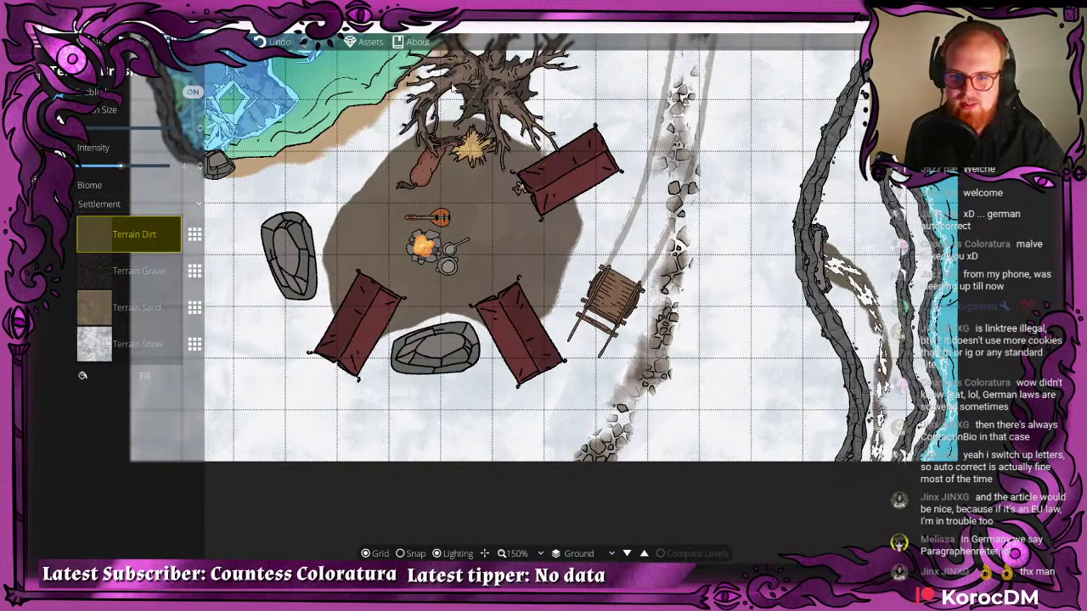
{"action": "left_click_drag", "start_coordinate": [450, 90], "coordinate": [446, 148]}
- Retouch the campsite clearing's northern edge between the tree roots and the tent with Terrain Snow at brush size 1
{"action": "left_click", "coordinate": [90, 342]}
{"action": "scroll", "coordinate": [450, 170], "scroll_direction": "up", "scroll_amount": 4}
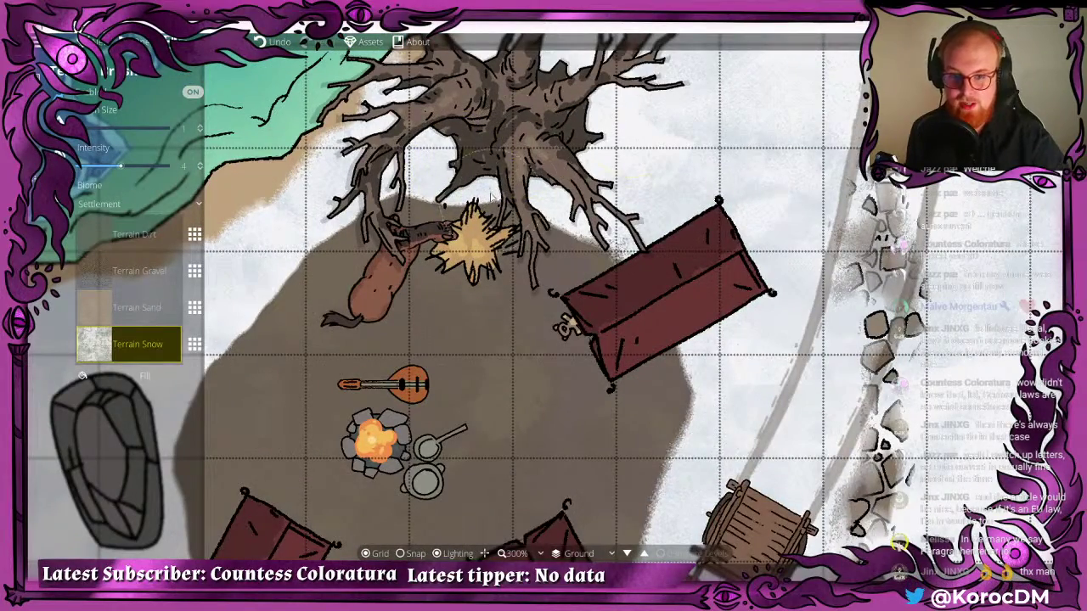
{"action": "left_click_drag", "start_coordinate": [572, 141], "coordinate": [469, 85]}
{"action": "scroll", "coordinate": [565, 157], "scroll_direction": "down", "scroll_amount": 1}
{"action": "scroll", "coordinate": [541, 149], "scroll_direction": "down", "scroll_amount": 2}
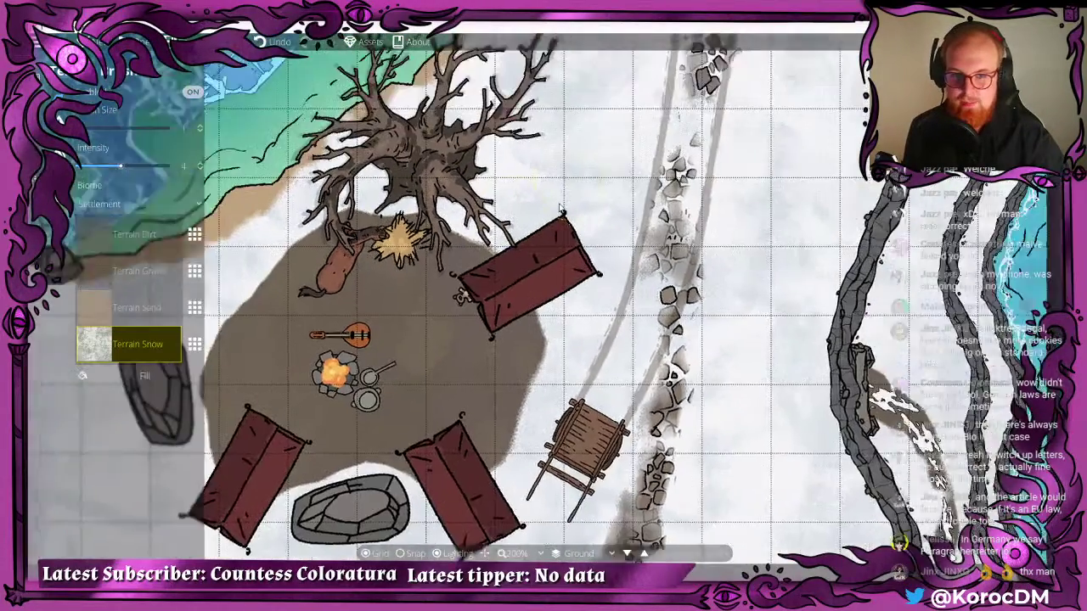
{"action": "scroll", "coordinate": [507, 191], "scroll_direction": "down", "scroll_amount": 1}
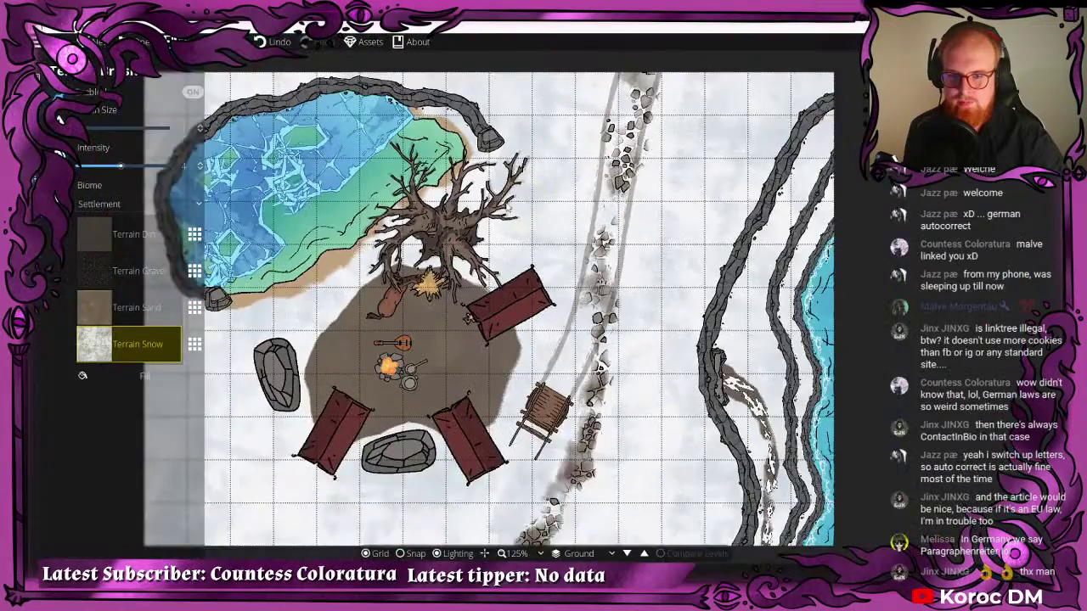
{"action": "left_click_drag", "start_coordinate": [495, 208], "coordinate": [691, 201]}
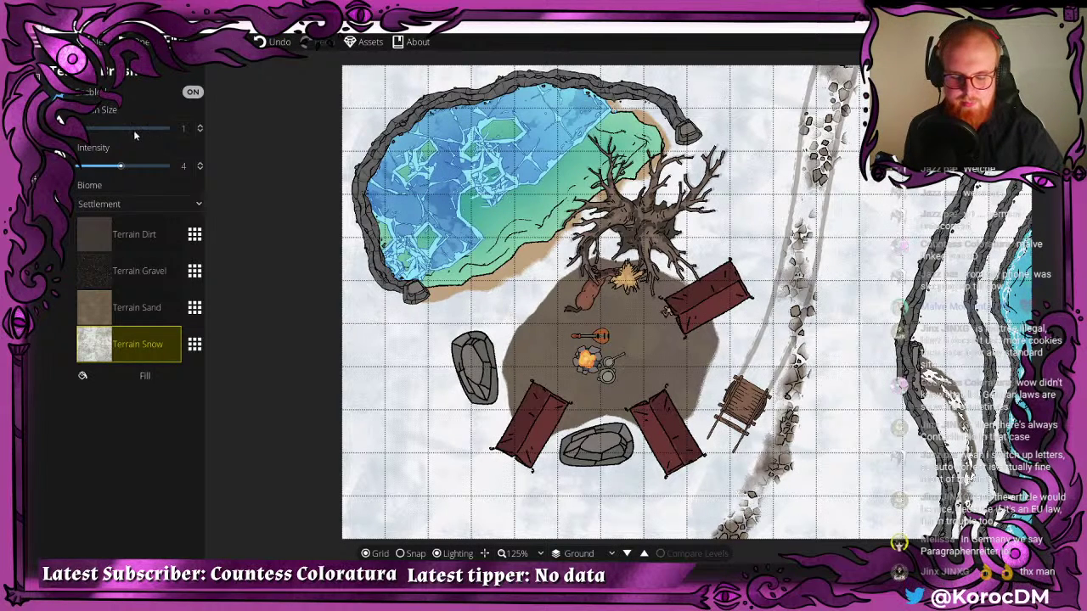
{"action": "left_click_drag", "start_coordinate": [493, 190], "coordinate": [393, 247]}
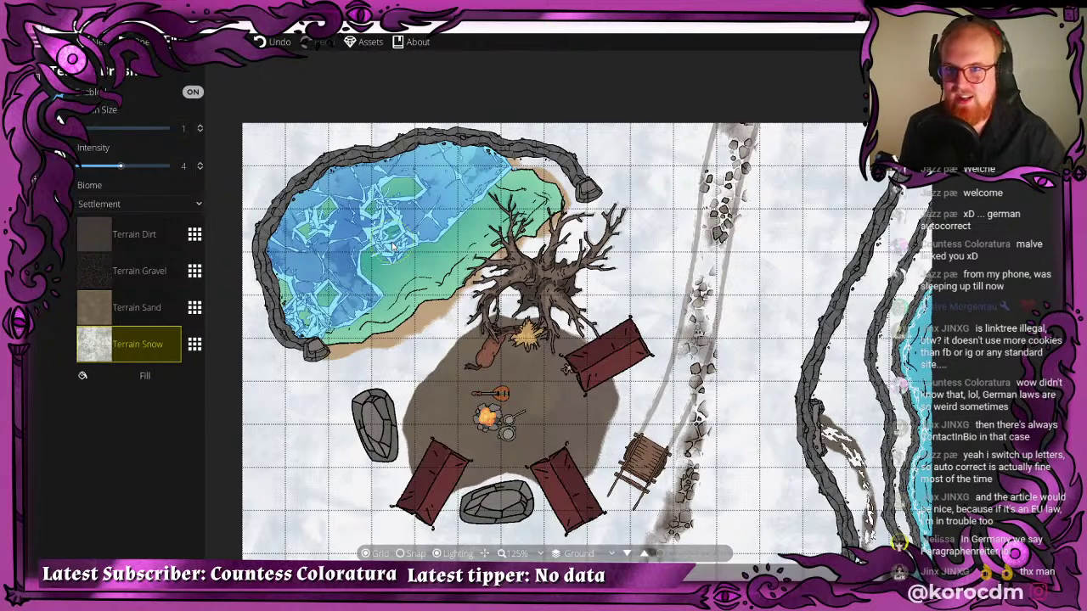
{"action": "left_click_drag", "start_coordinate": [392, 246], "coordinate": [416, 253]}
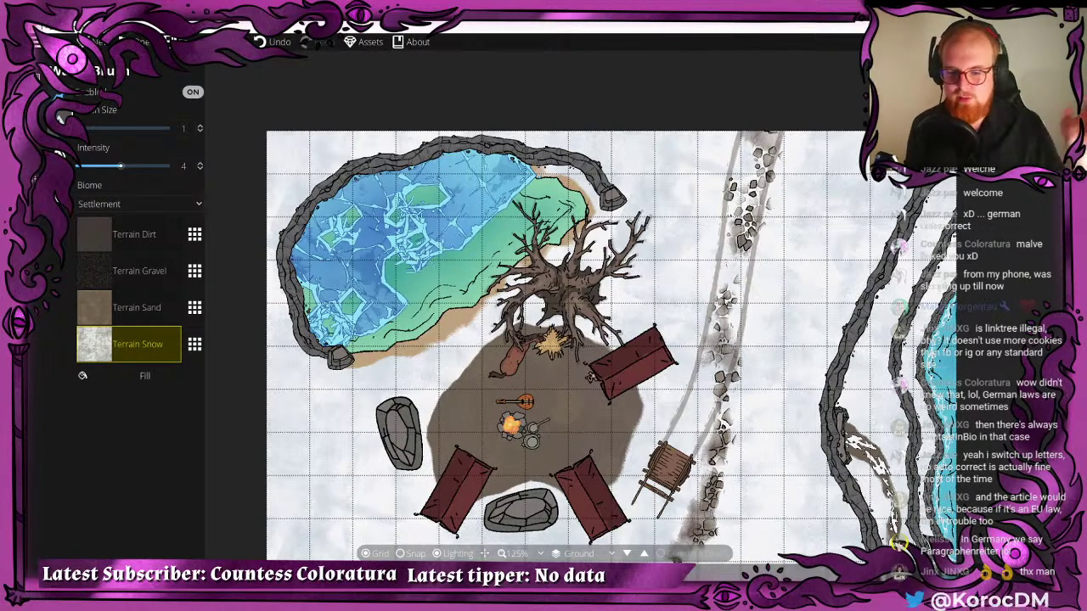
{"action": "left_click_drag", "start_coordinate": [241, 210], "coordinate": [230, 222]}
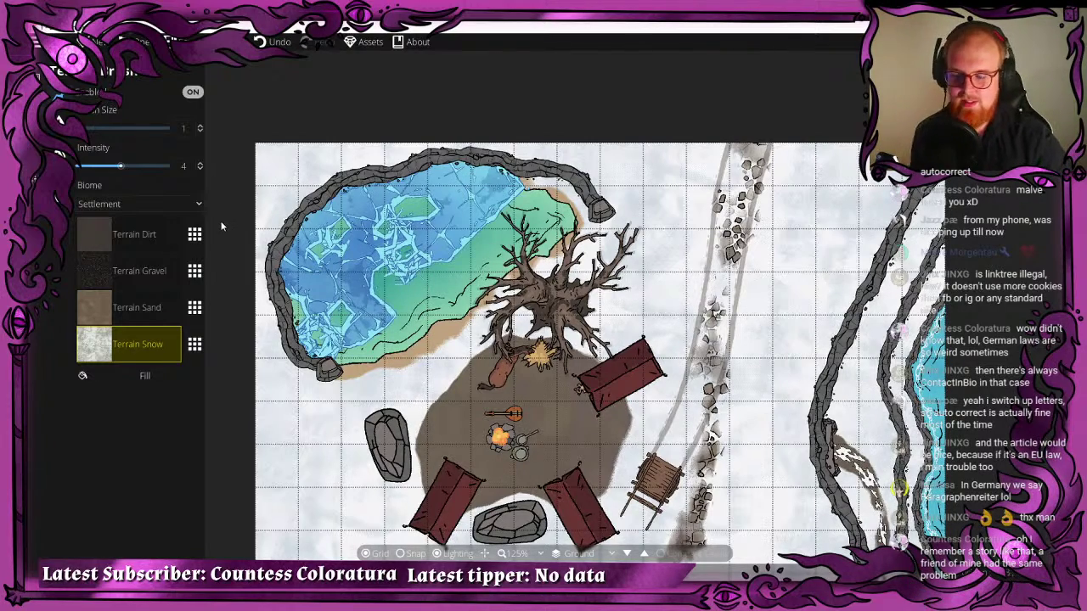
{"action": "left_click_drag", "start_coordinate": [410, 221], "coordinate": [348, 227]}
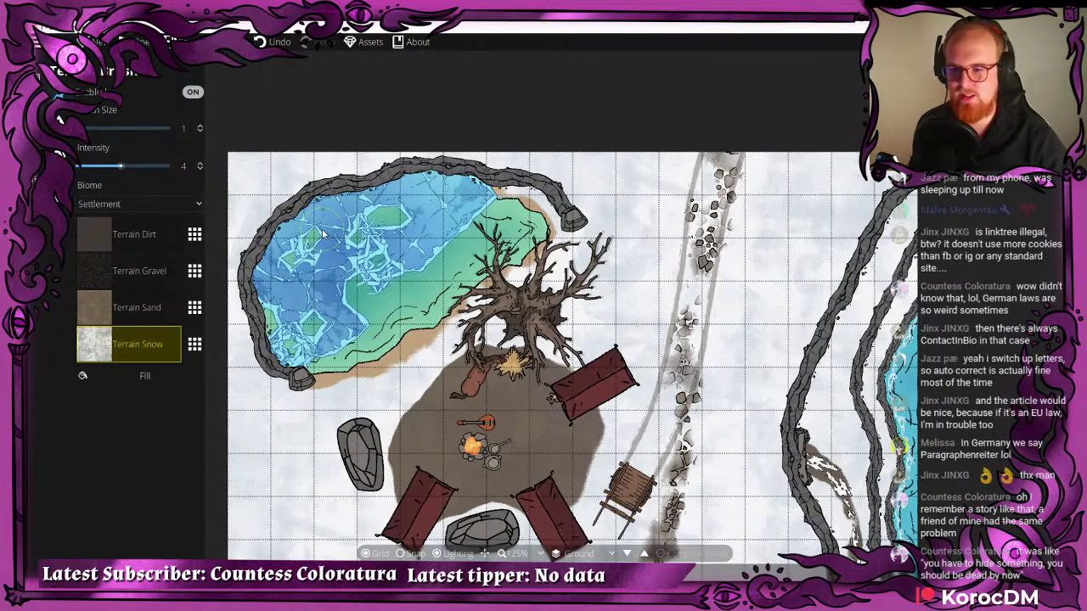
{"action": "left_click_drag", "start_coordinate": [319, 211], "coordinate": [391, 231]}
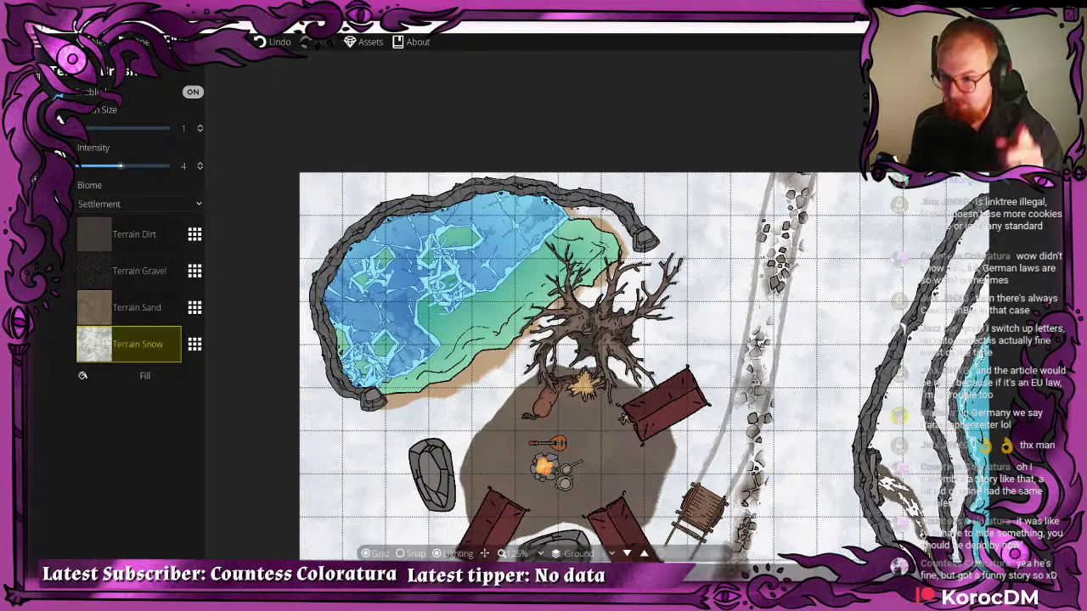
- Try the Material Brush with the light grey speckled stone material in the map's north-western corner, and undo the stroke
{"action": "left_click", "coordinate": [38, 154]}
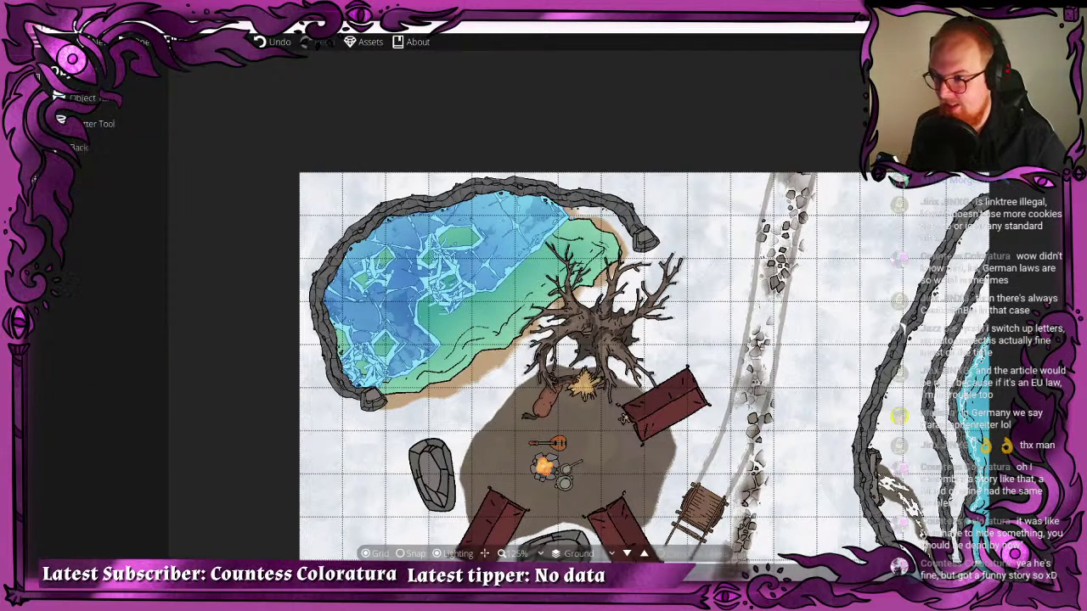
{"action": "left_click", "coordinate": [97, 106]}
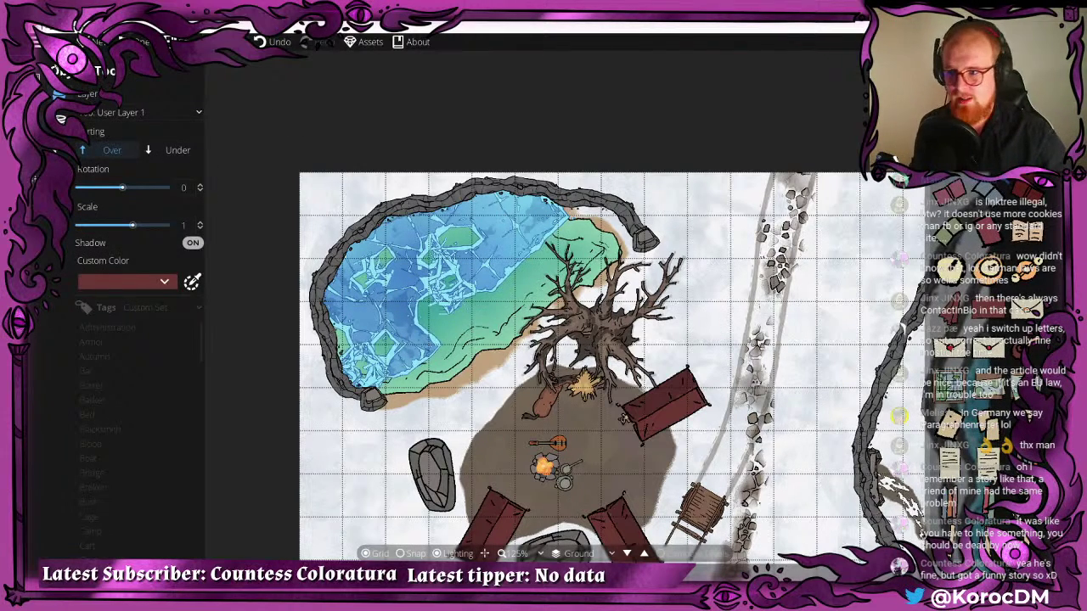
{"action": "left_click", "coordinate": [38, 79]}
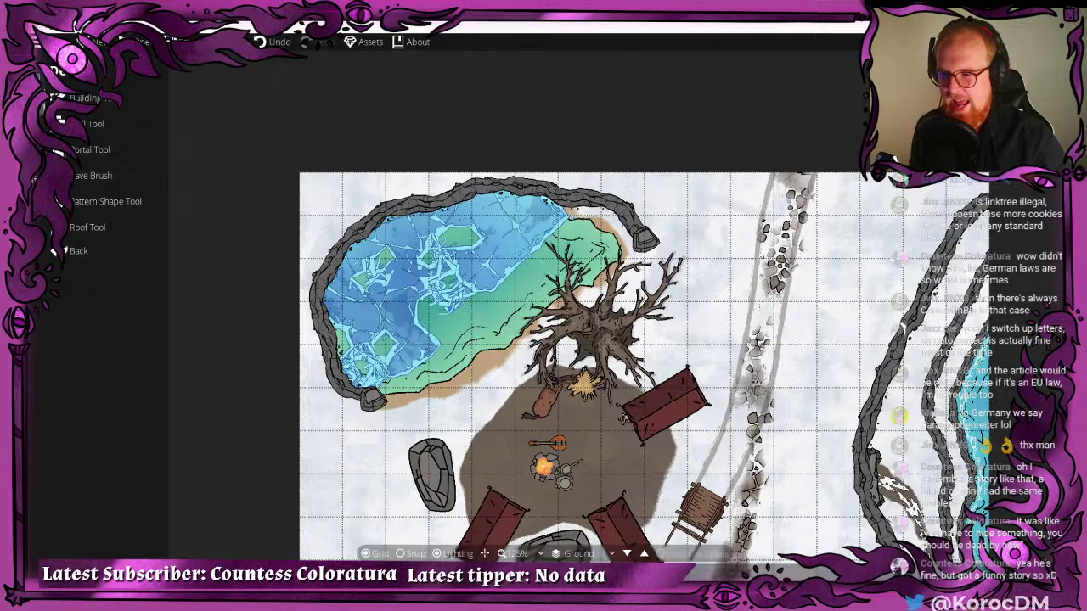
{"action": "left_click", "coordinate": [38, 116]}
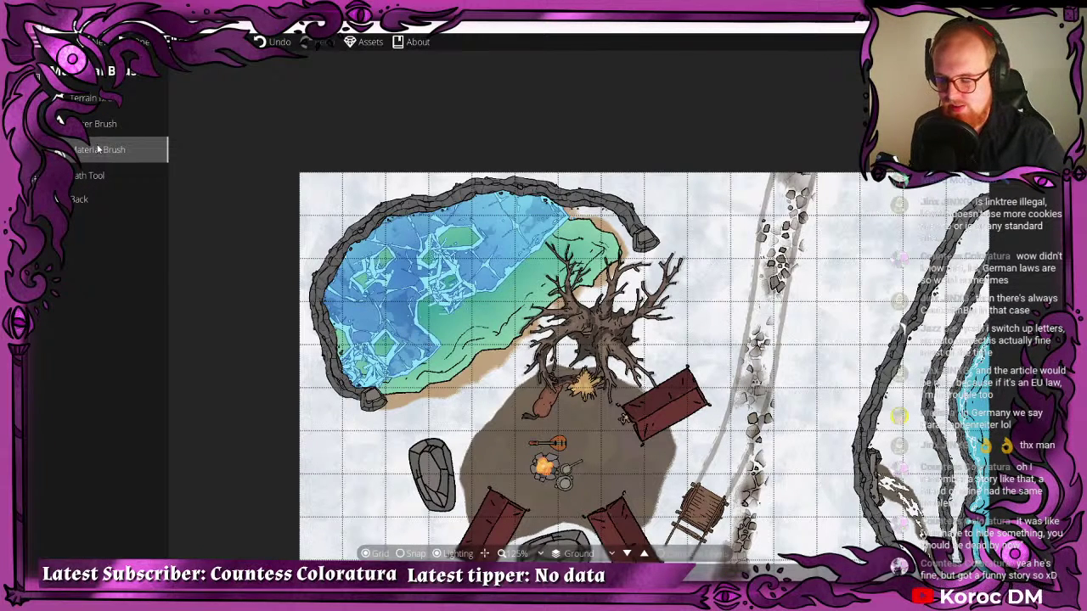
{"action": "left_click", "coordinate": [99, 150]}
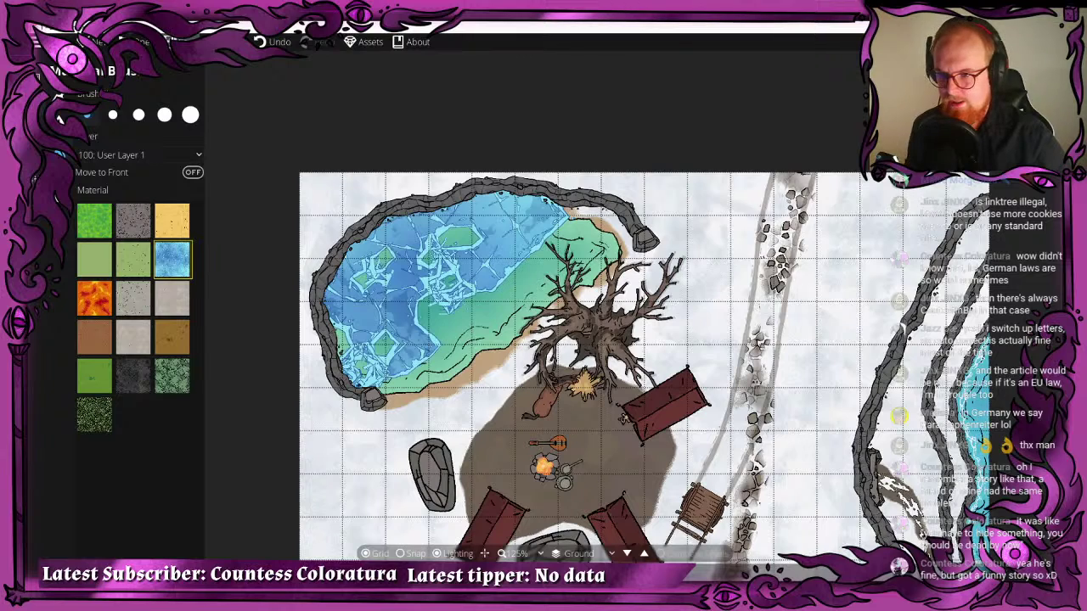
{"action": "left_click", "coordinate": [133, 298]}
{"action": "key", "text": "a"}
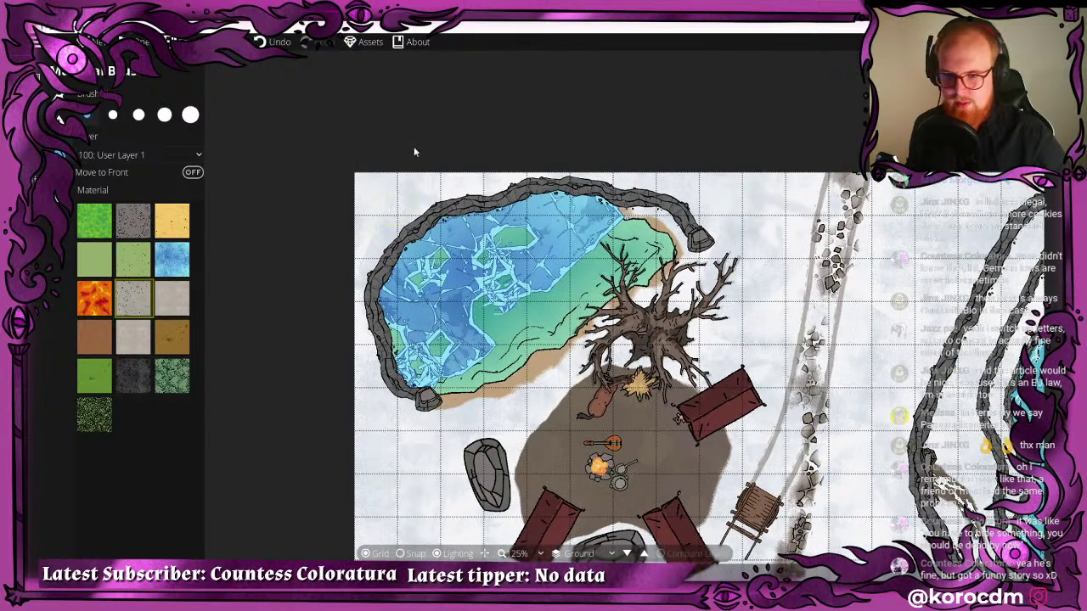
{"action": "mouse_move", "coordinate": [365, 187]}
{"action": "left_mouse_down"}
{"action": "mouse_move", "coordinate": [326, 225]}
{"action": "mouse_move", "coordinate": [422, 169]}
{"action": "mouse_move", "coordinate": [332, 239]}
{"action": "mouse_move", "coordinate": [358, 226]}
{"action": "left_mouse_up"}
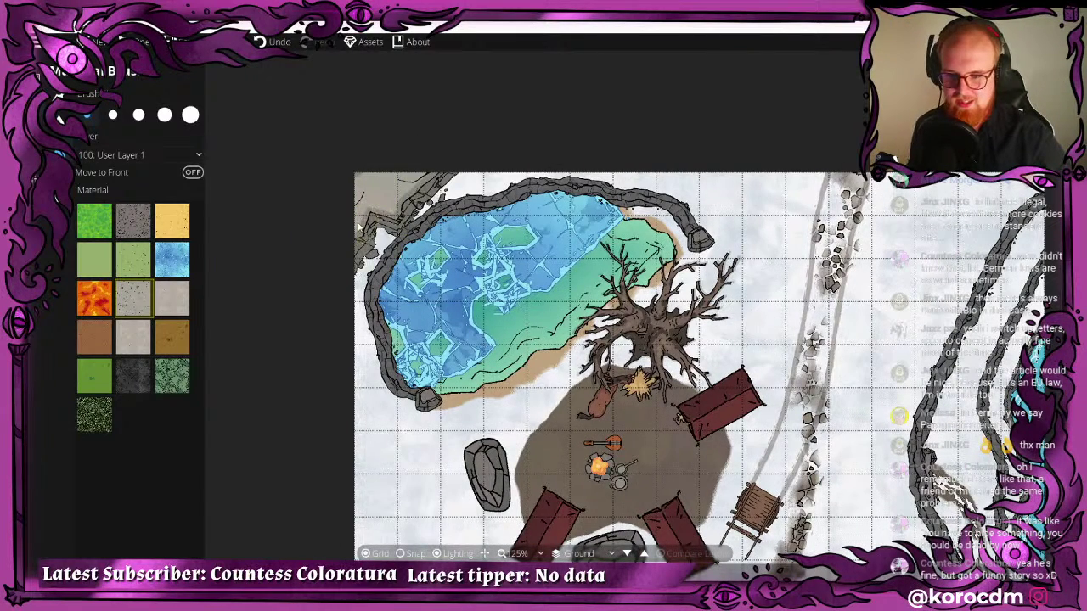
{"action": "key", "text": "ctrl+z"}
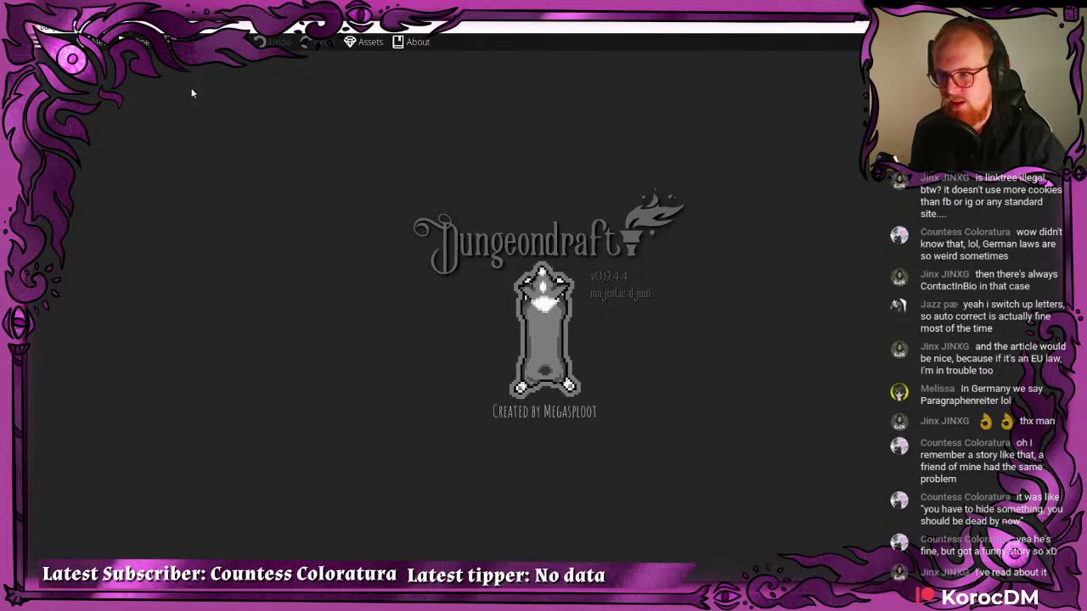
- Try to open 1.dungeondraft_map from the December 2020 folder inside Map Creation
{"action": "left_click", "coordinate": [96, 42]}
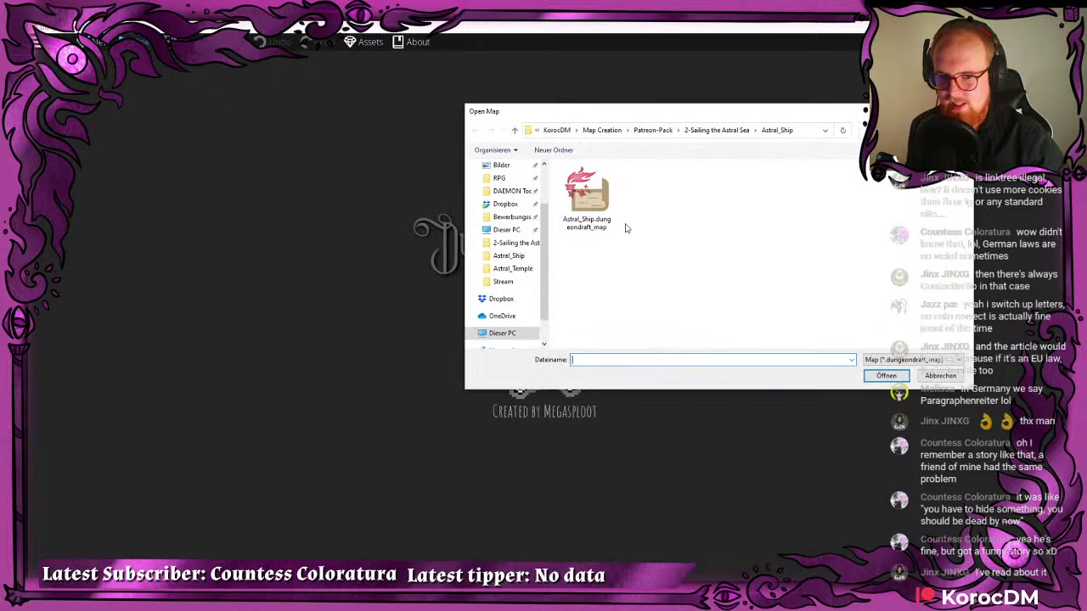
{"action": "left_click", "coordinate": [659, 133]}
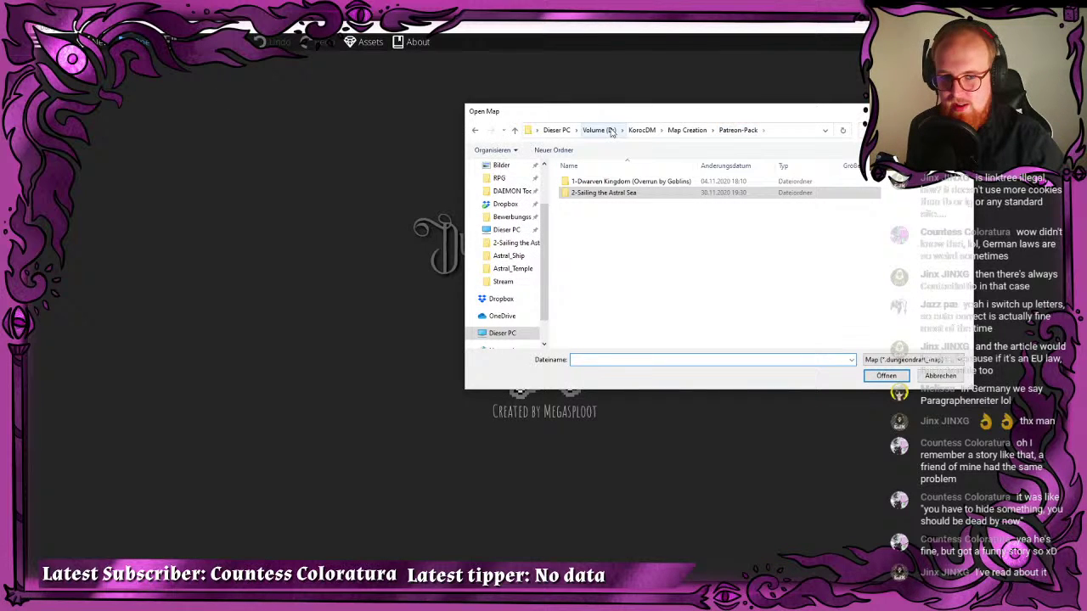
{"action": "left_click", "coordinate": [675, 133]}
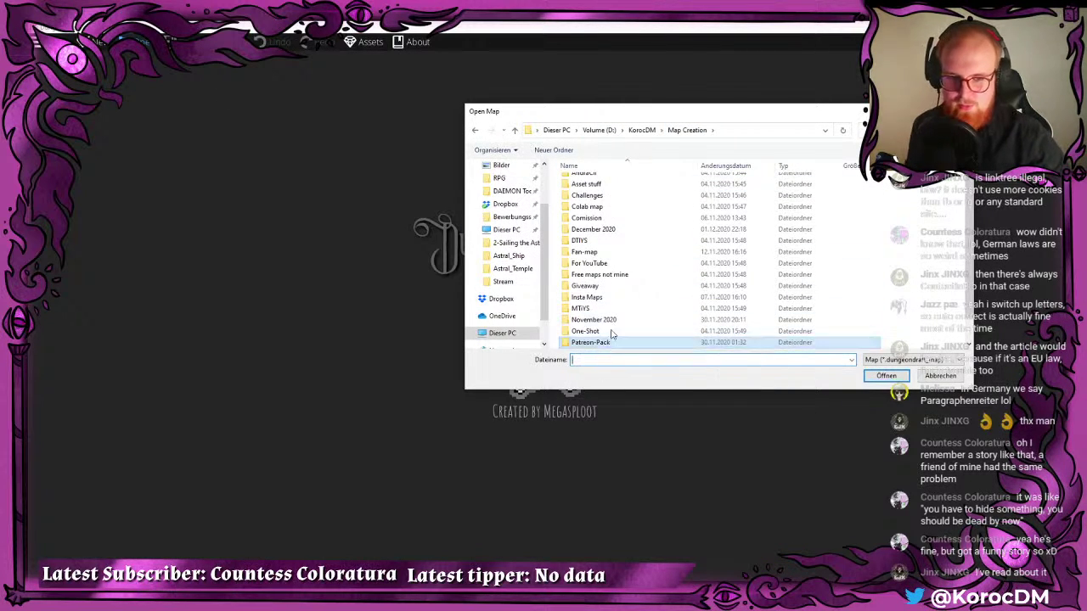
{"action": "double_click", "coordinate": [594, 229]}
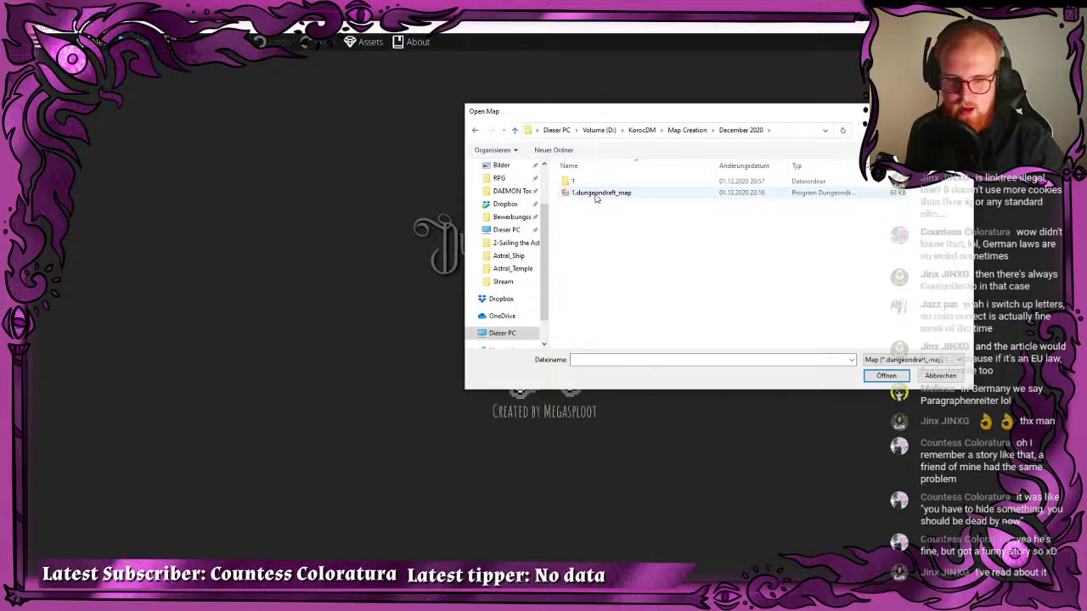
{"action": "double_click", "coordinate": [594, 195]}
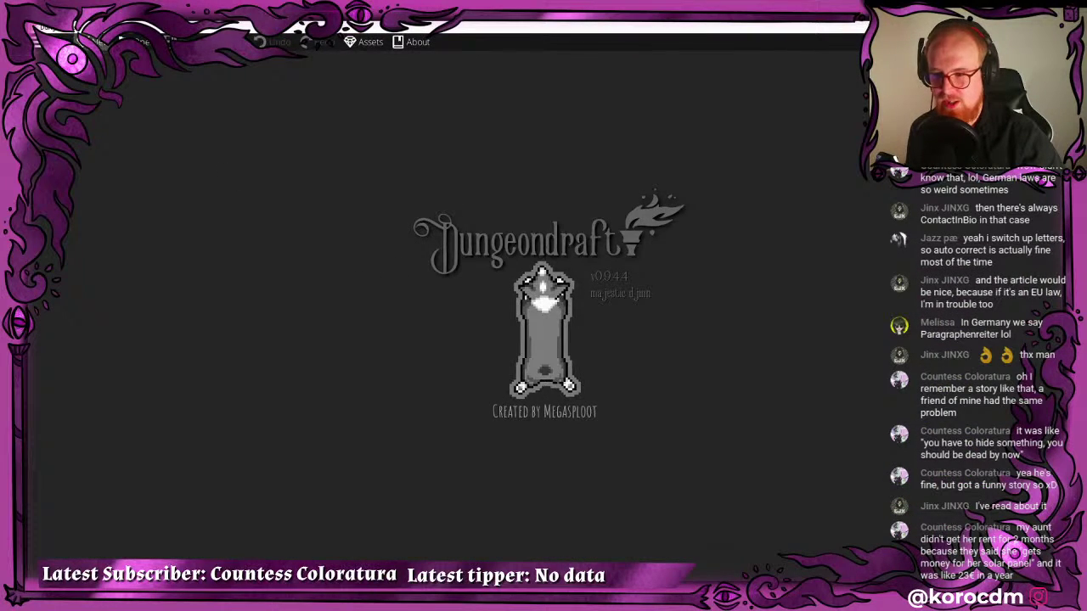
- Reopen the campsite map 1.dungeondraft_map from Map Creation's December 2020 folder
{"action": "left_click", "coordinate": [100, 42]}
{"action": "left_click", "coordinate": [587, 382]}
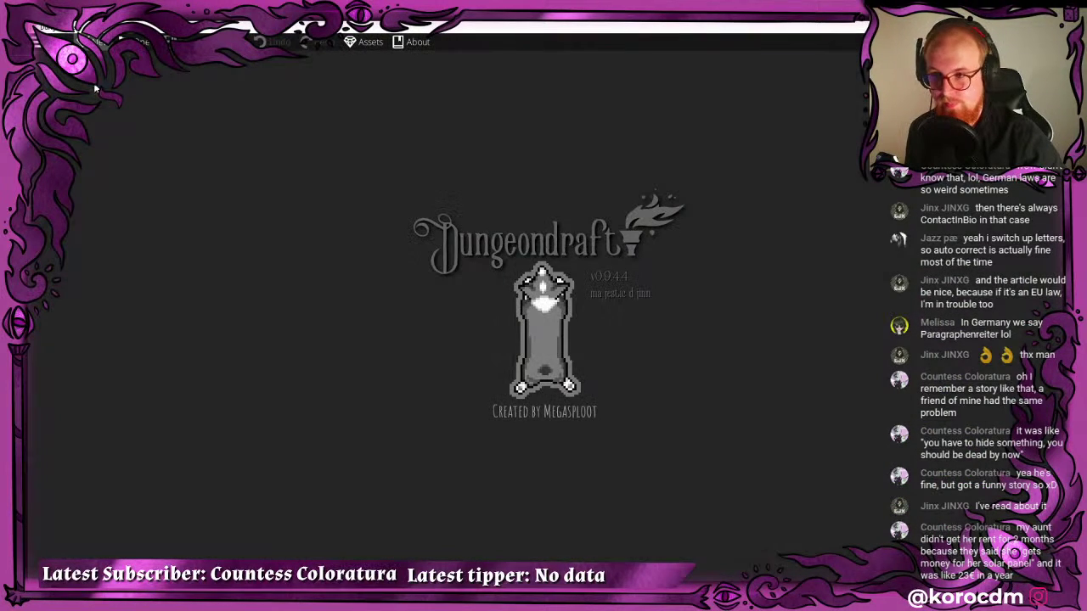
{"action": "left_click", "coordinate": [144, 42]}
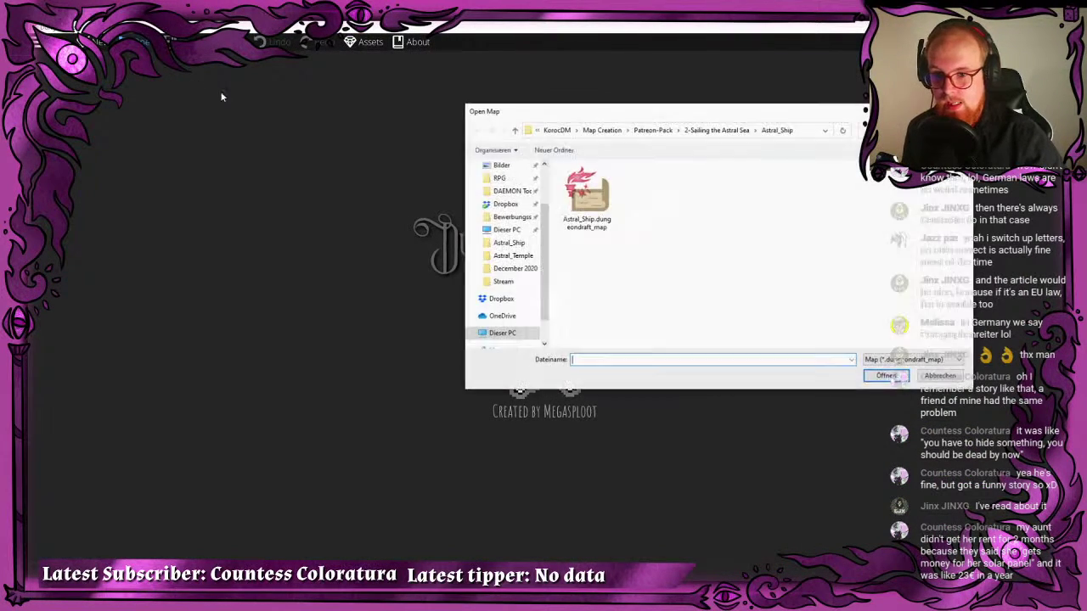
{"action": "left_click", "coordinate": [602, 130]}
{"action": "double_click", "coordinate": [595, 225]}
{"action": "left_click", "coordinate": [593, 195]}
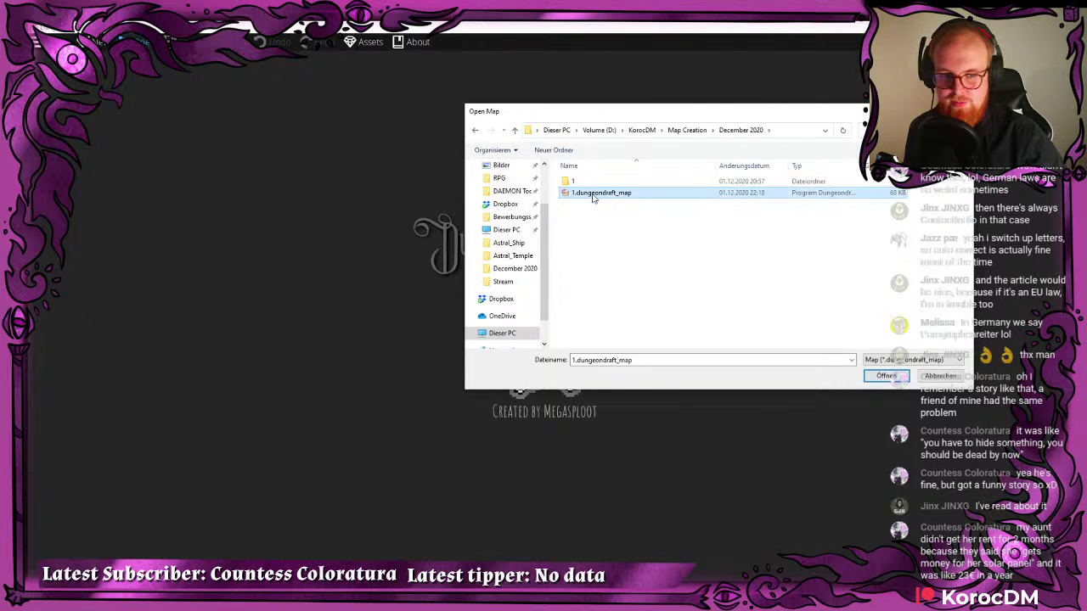
{"action": "left_click", "coordinate": [886, 376]}
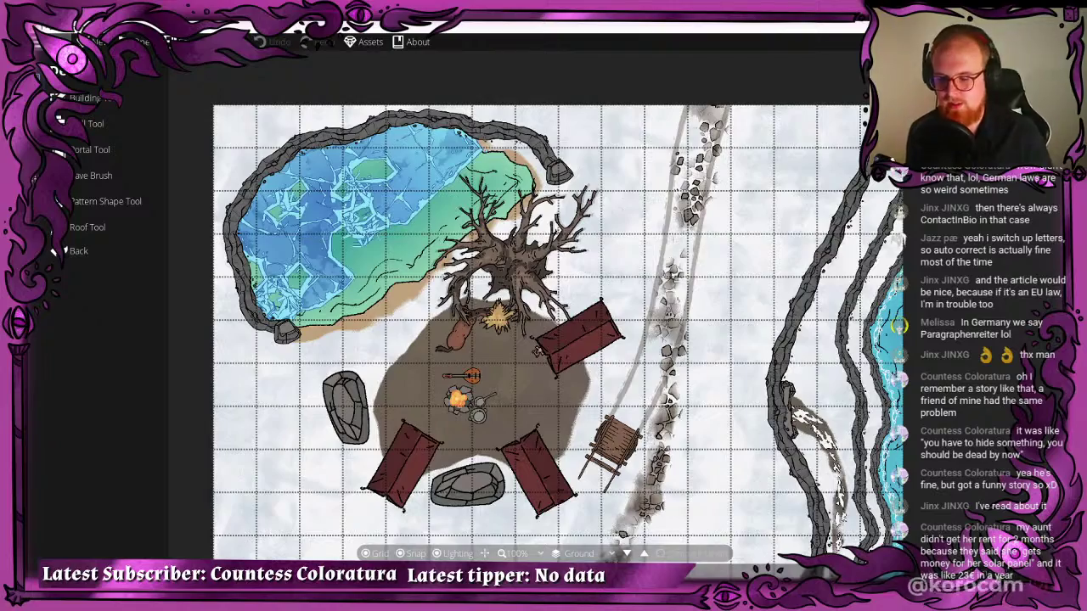
{"action": "left_click_drag", "start_coordinate": [384, 302], "coordinate": [353, 239]}
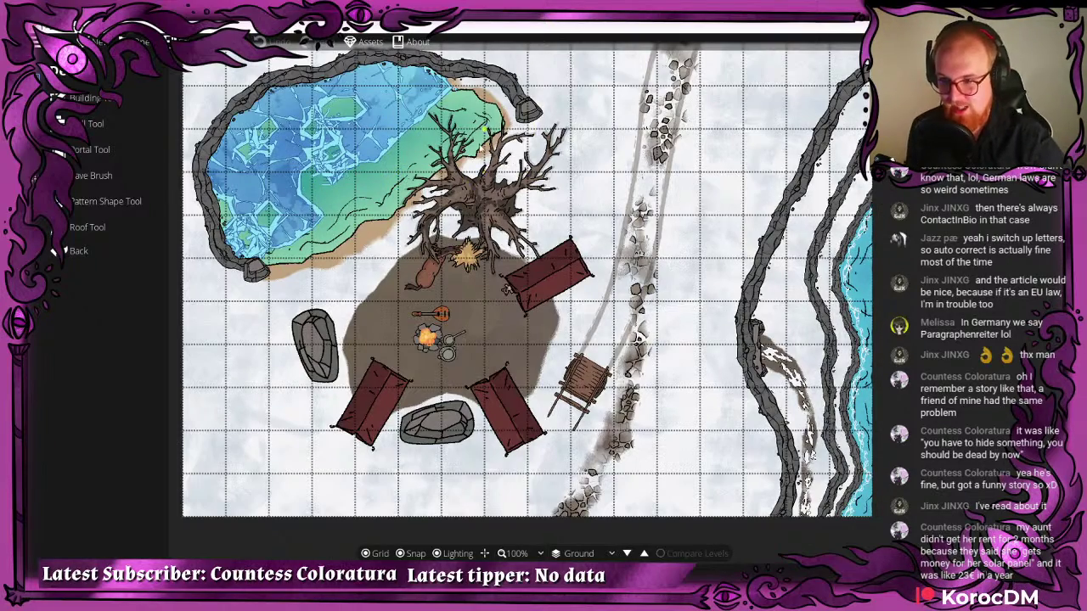
- Try painting grey rock material below ground behind the pond's cliff in the north-western corner, and undo the stroke
{"action": "left_click_drag", "start_coordinate": [484, 129], "coordinate": [544, 238]}
{"action": "left_click", "coordinate": [96, 144]}
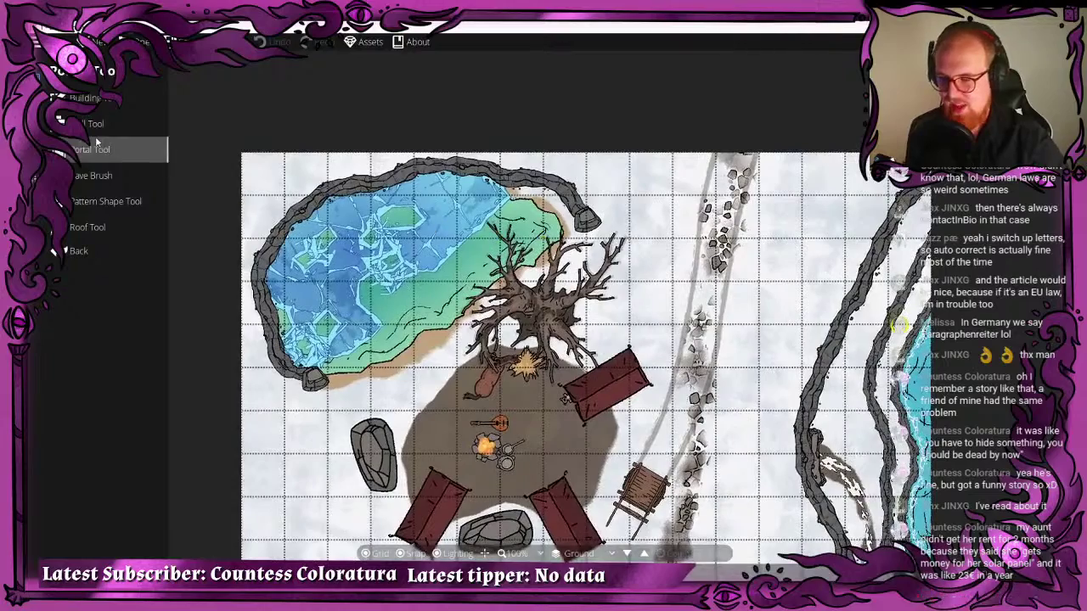
{"action": "left_click", "coordinate": [41, 111]}
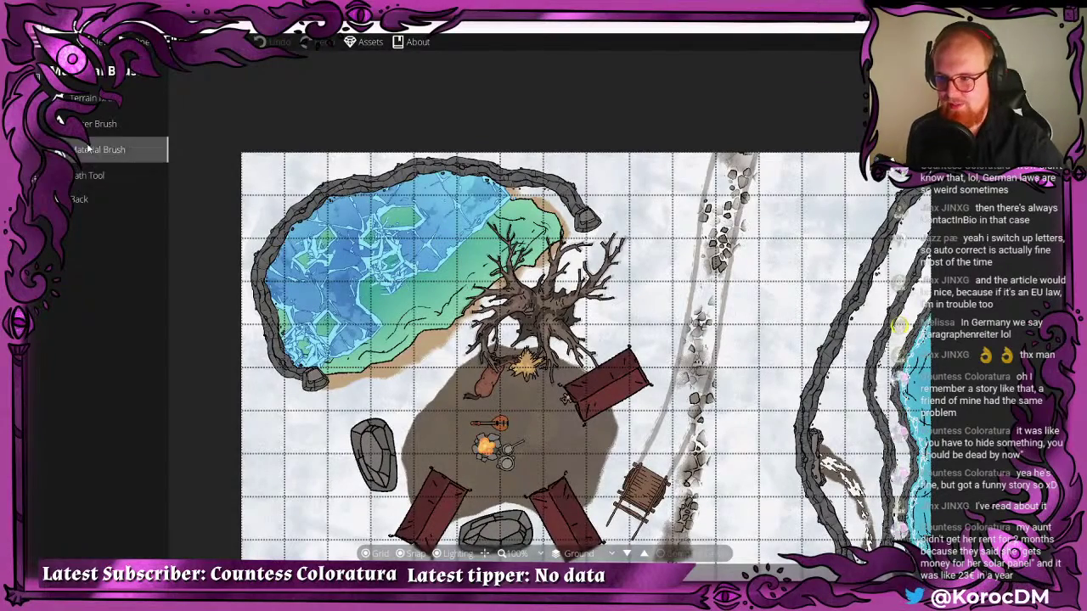
{"action": "left_click", "coordinate": [89, 150]}
{"action": "left_click", "coordinate": [169, 294]}
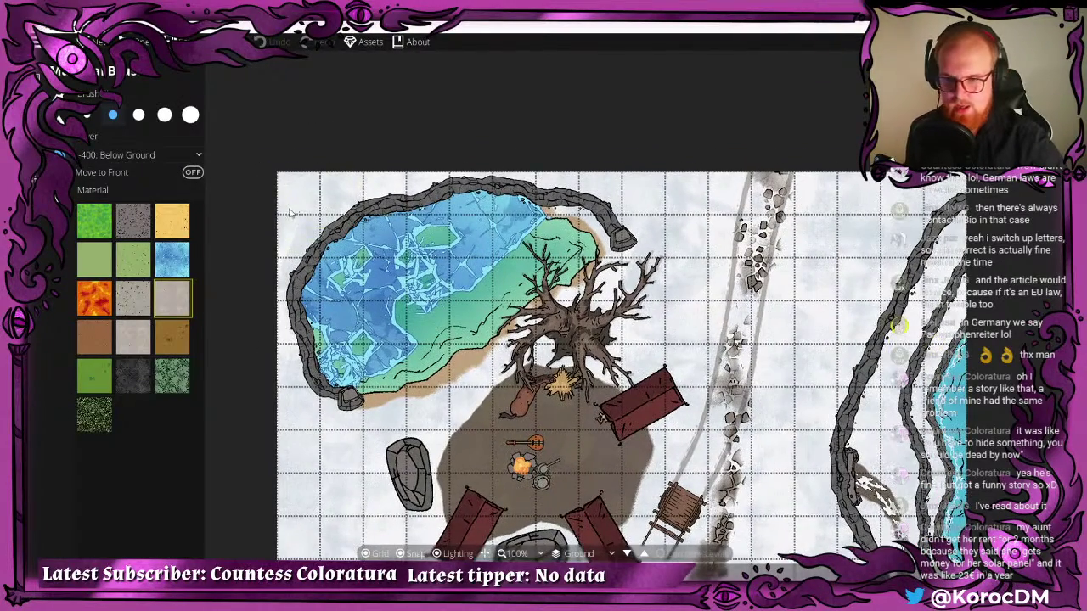
{"action": "mouse_move", "coordinate": [376, 150]}
{"action": "left_mouse_down"}
{"action": "mouse_move", "coordinate": [287, 173]}
{"action": "mouse_move", "coordinate": [253, 231]}
{"action": "left_mouse_up"}
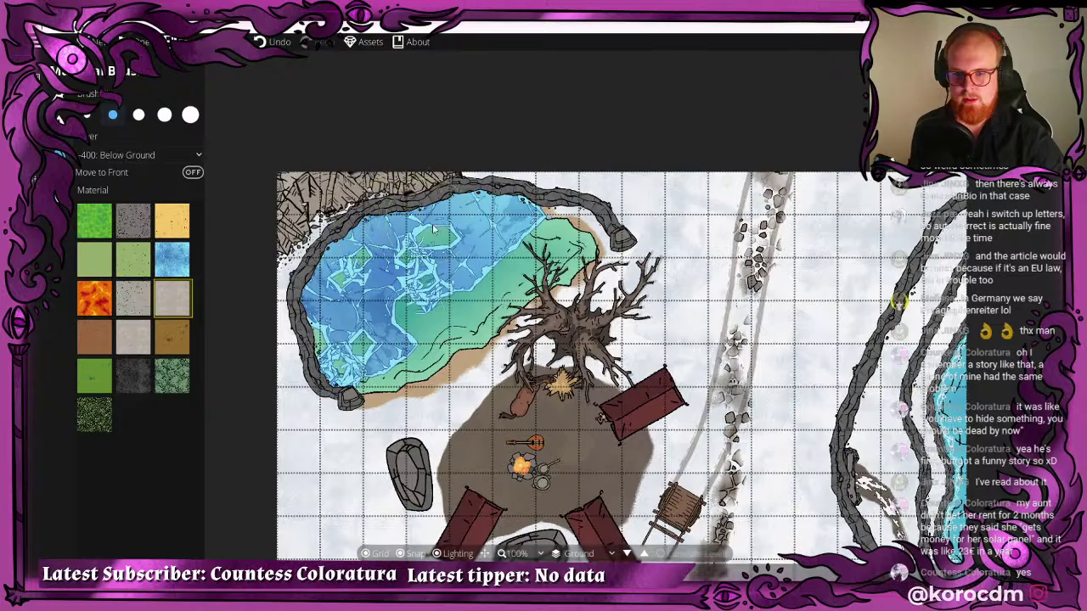
{"action": "scroll", "coordinate": [577, 239], "scroll_direction": "down", "scroll_amount": 1}
{"action": "scroll", "coordinate": [399, 163], "scroll_direction": "down", "scroll_amount": 1}
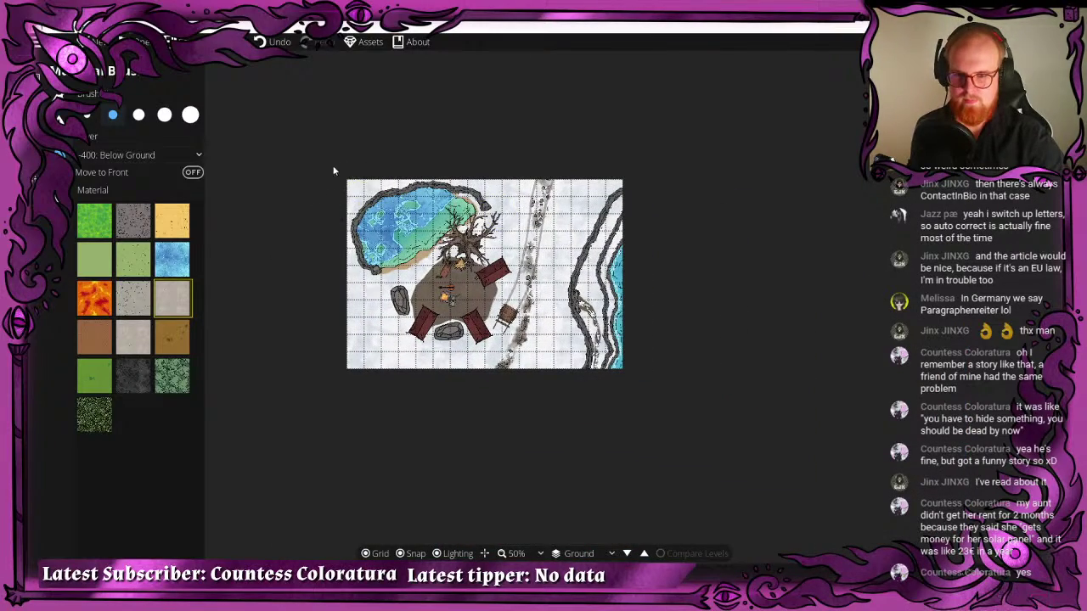
{"action": "scroll", "coordinate": [401, 188], "scroll_direction": "up", "scroll_amount": 3}
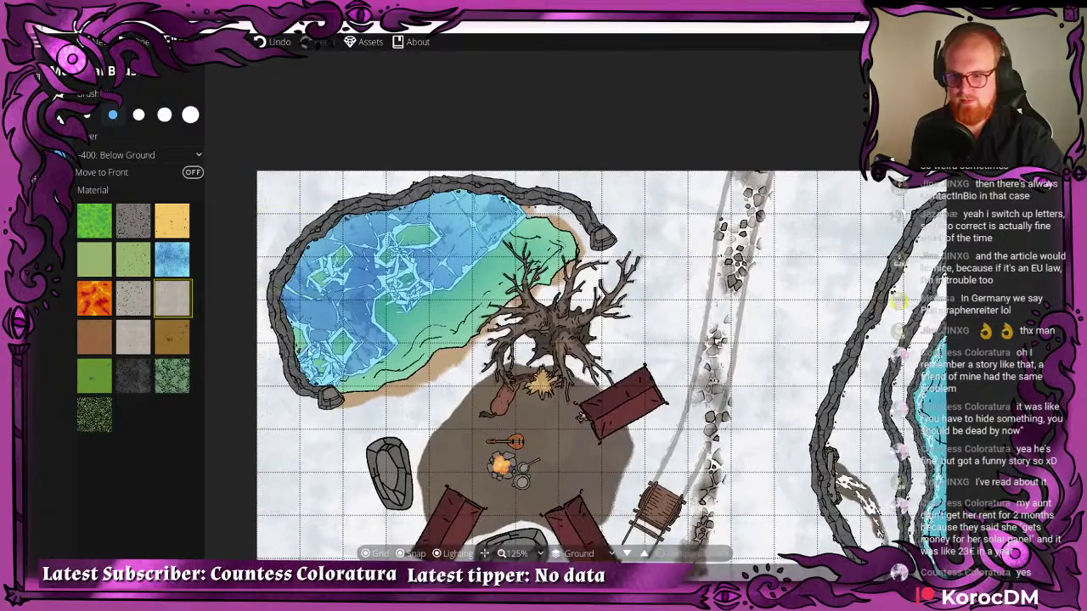
- Draw a grey rock cliff path with the Path Tool around the pond's outer rim, from the western to the northern map edge
{"action": "left_click", "coordinate": [61, 178]}
{"action": "scroll", "coordinate": [140, 381], "scroll_direction": "down", "scroll_amount": 5}
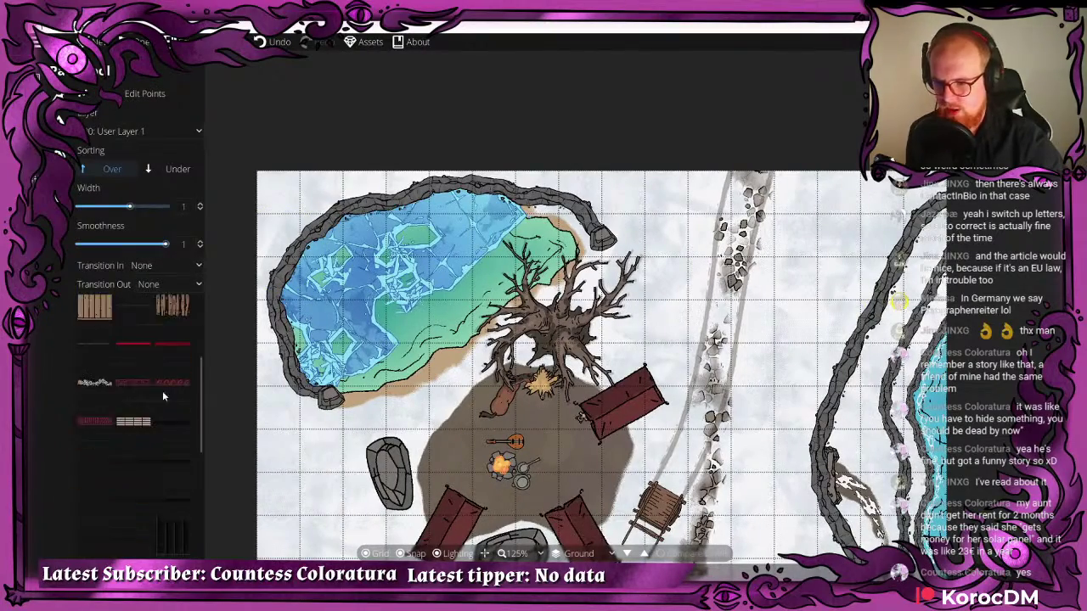
{"action": "scroll", "coordinate": [140, 420], "scroll_direction": "down", "scroll_amount": 1}
{"action": "left_click", "coordinate": [173, 541]}
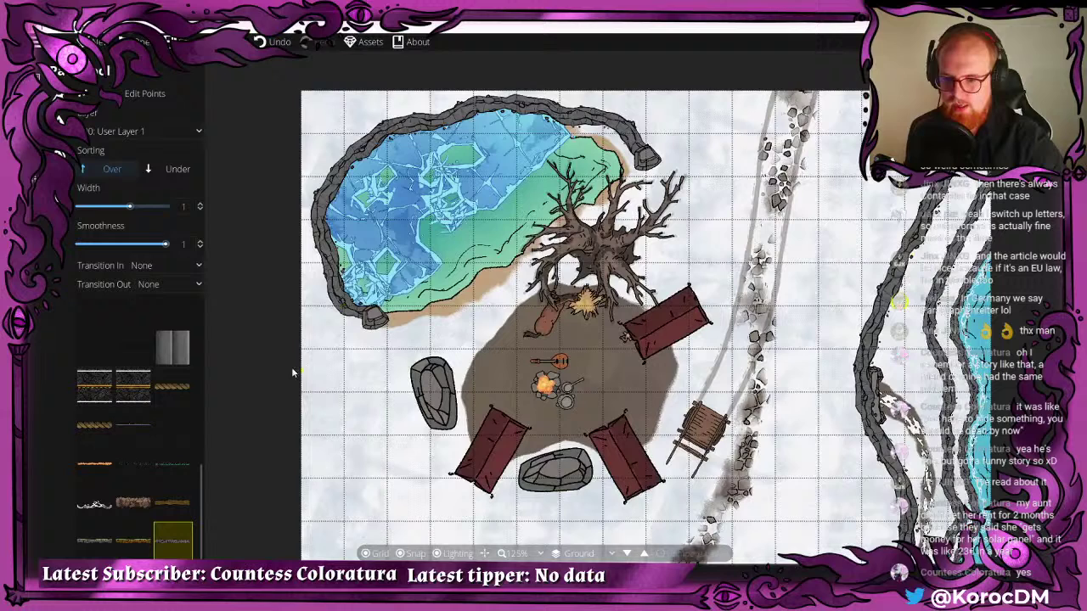
{"action": "left_click", "coordinate": [292, 373]}
{"action": "left_click", "coordinate": [322, 348]}
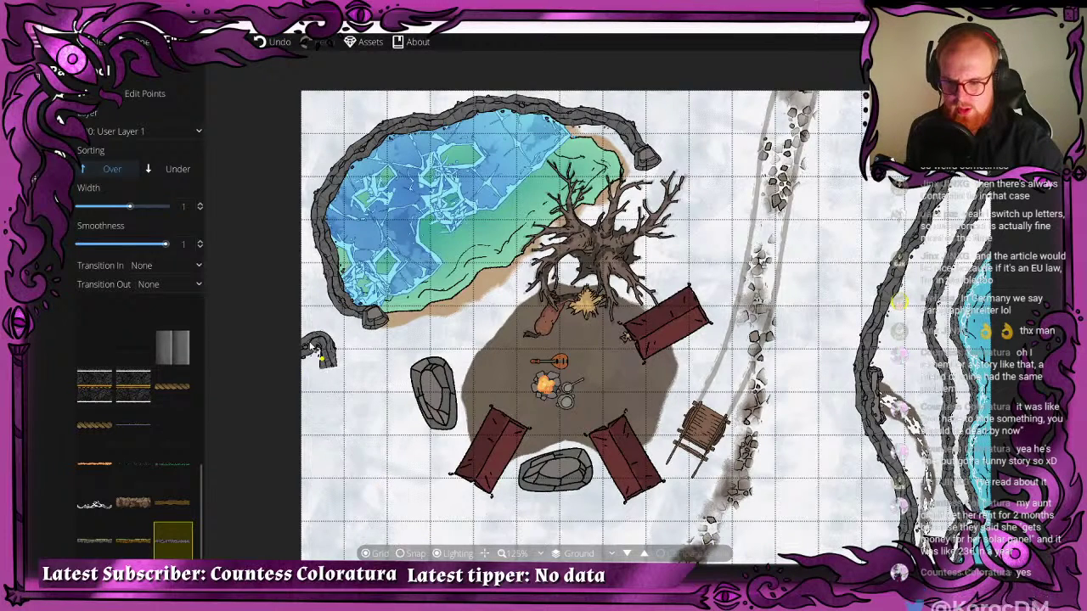
{"action": "mouse_move", "coordinate": [308, 208]}
{"action": "left_mouse_down"}
{"action": "mouse_move", "coordinate": [304, 158]}
{"action": "mouse_move", "coordinate": [348, 103]}
{"action": "mouse_move", "coordinate": [388, 83]}
{"action": "mouse_move", "coordinate": [345, 127]}
{"action": "mouse_move", "coordinate": [486, 79]}
{"action": "mouse_move", "coordinate": [640, 107]}
{"action": "mouse_move", "coordinate": [660, 121]}
{"action": "mouse_move", "coordinate": [701, 85]}
{"action": "left_mouse_up"}
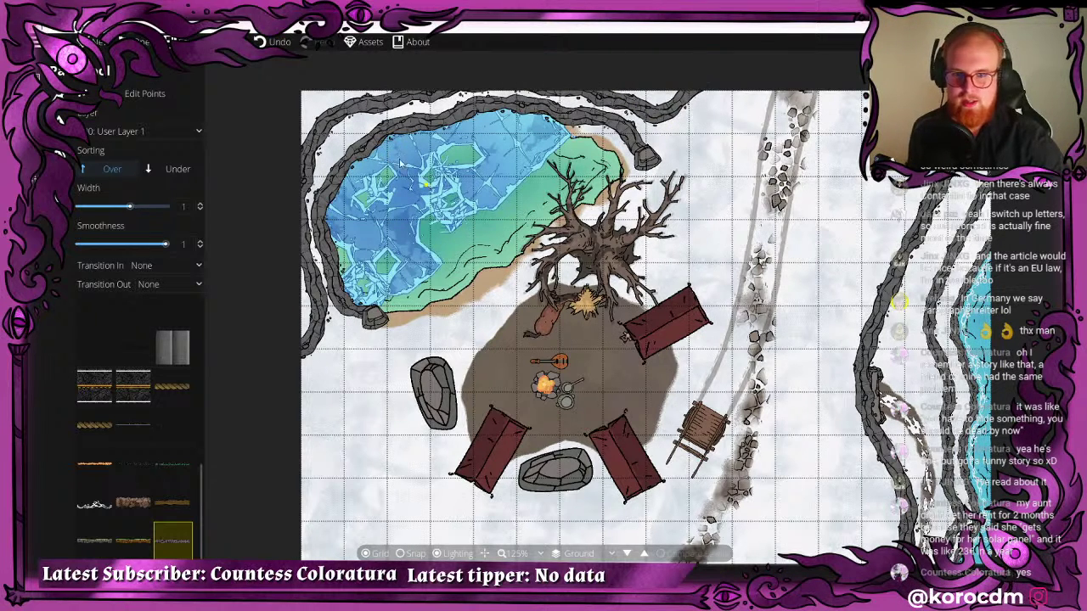
- Adjust the new cliff path's points along its north-western bend and its eastern end to follow the pond's inner cliff
{"action": "left_click", "coordinate": [136, 95]}
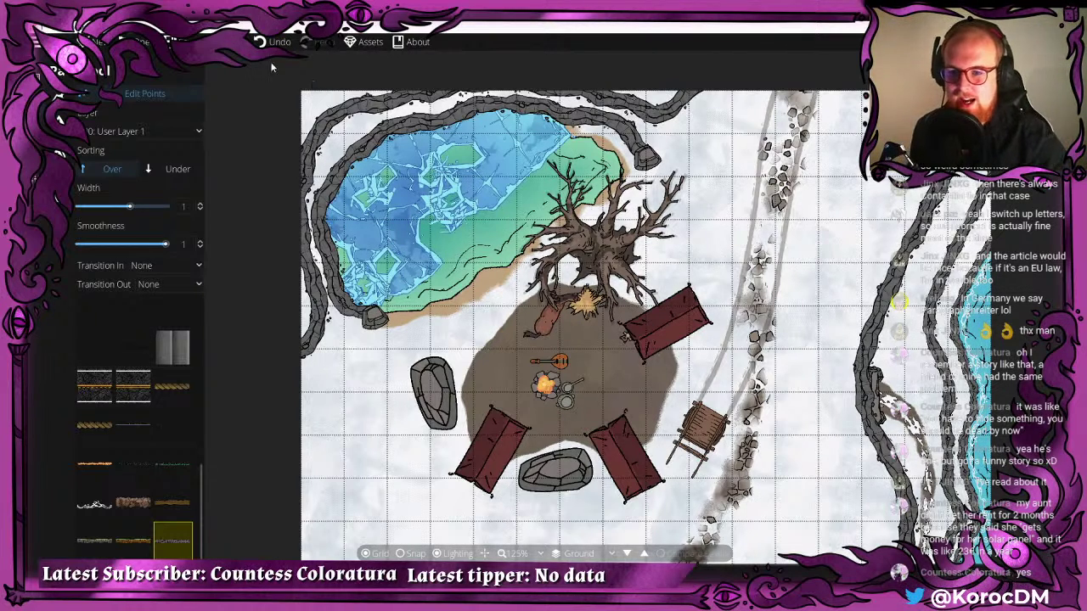
{"action": "left_click", "coordinate": [330, 120]}
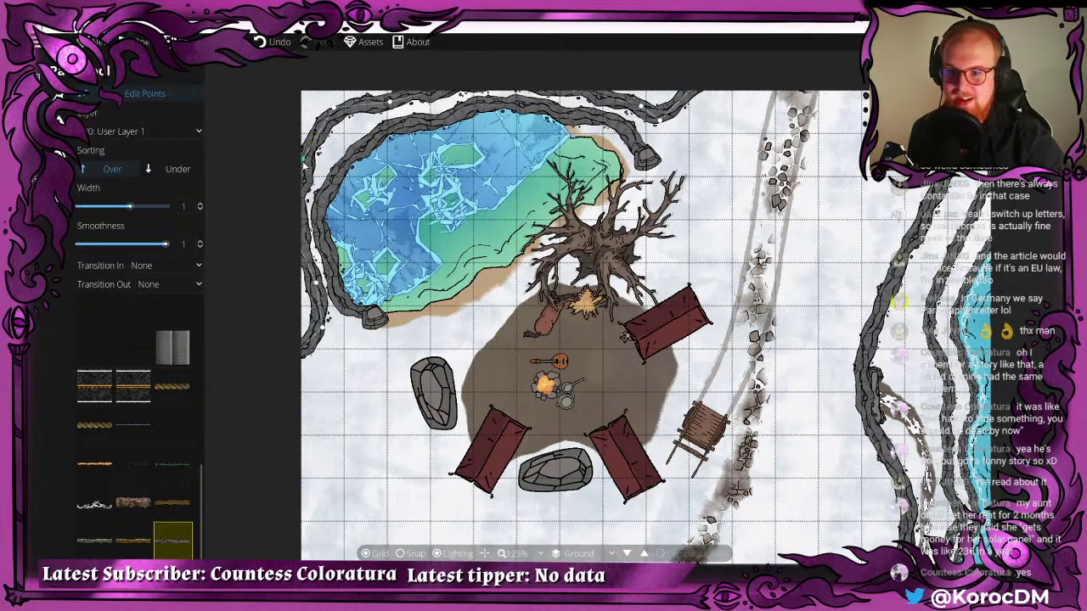
{"action": "left_click_drag", "start_coordinate": [304, 165], "coordinate": [442, 98]}
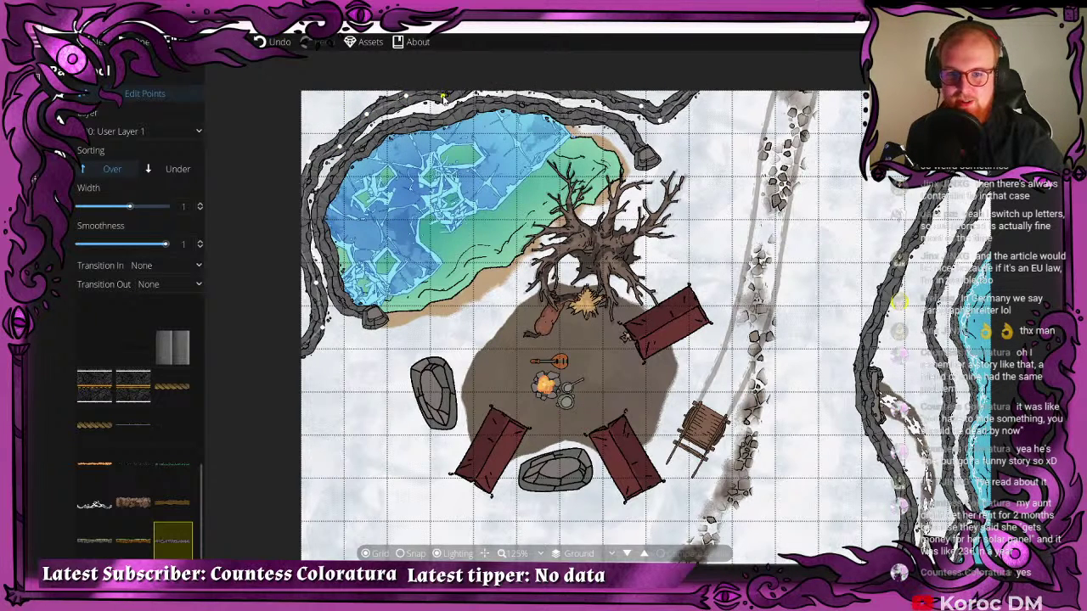
{"action": "left_click_drag", "start_coordinate": [639, 106], "coordinate": [661, 136]}
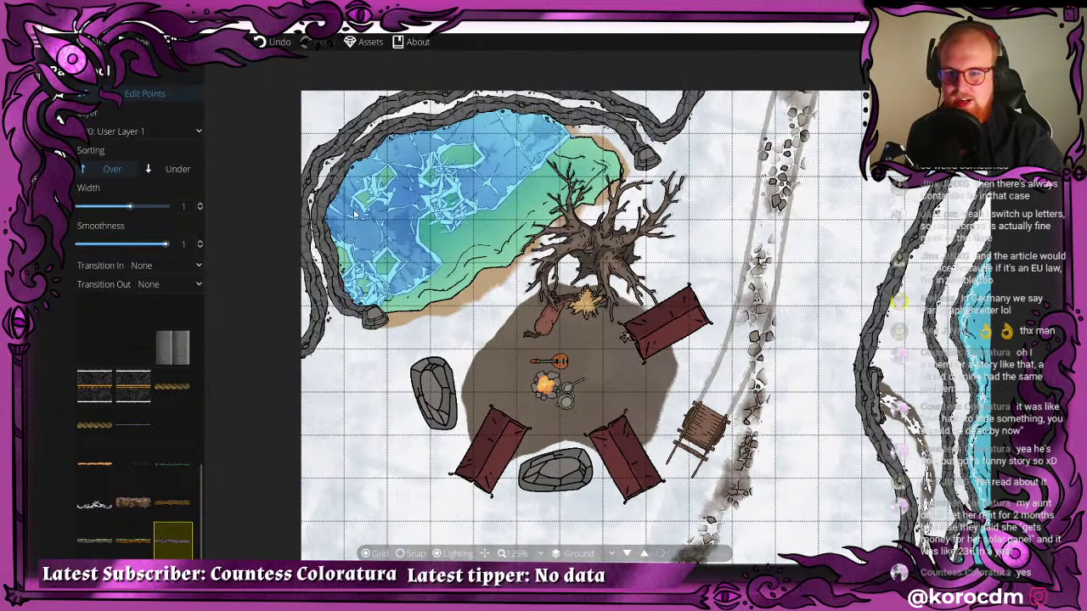
- Draw further grey rock cliff paths outside the first one, terracing the map's north-western corner and the northern edge above the pond
{"action": "left_click", "coordinate": [136, 102]}
{"action": "left_click_drag", "start_coordinate": [296, 201], "coordinate": [315, 220]}
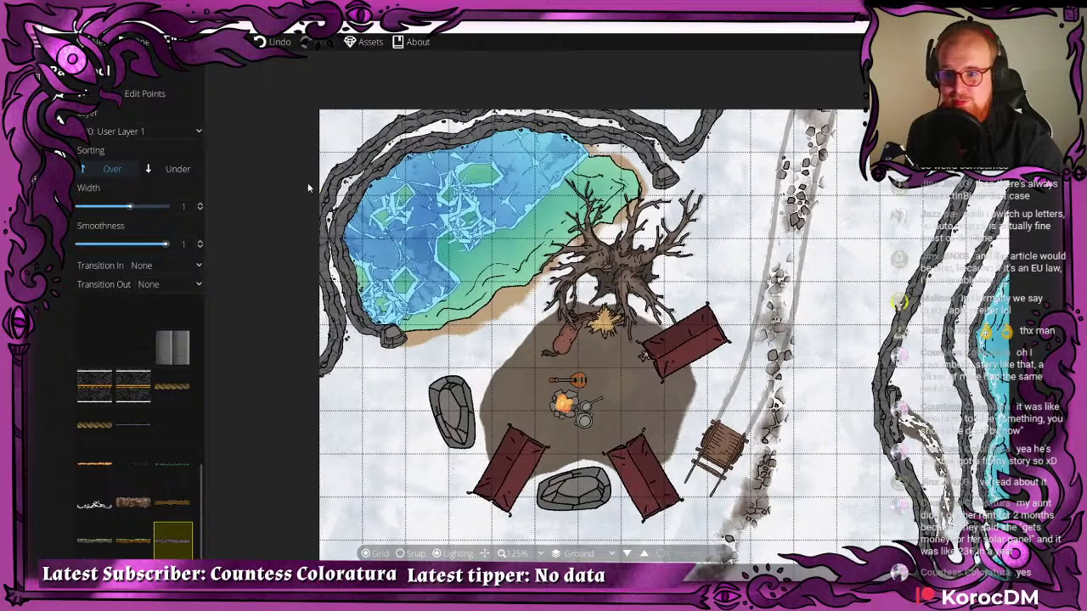
{"action": "left_click", "coordinate": [307, 183]}
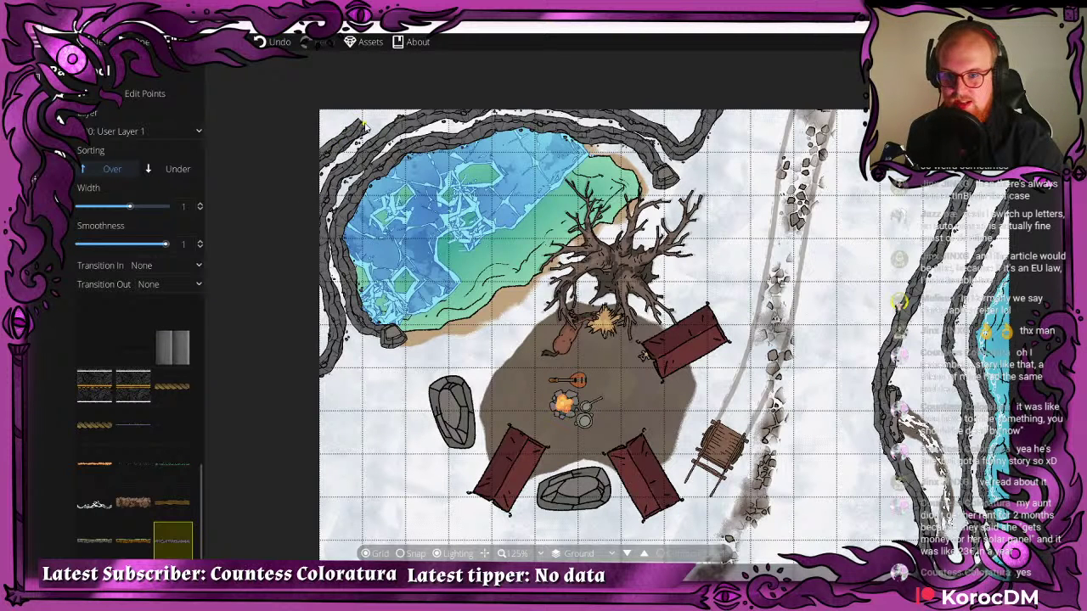
{"action": "left_click_drag", "start_coordinate": [363, 124], "coordinate": [406, 103]}
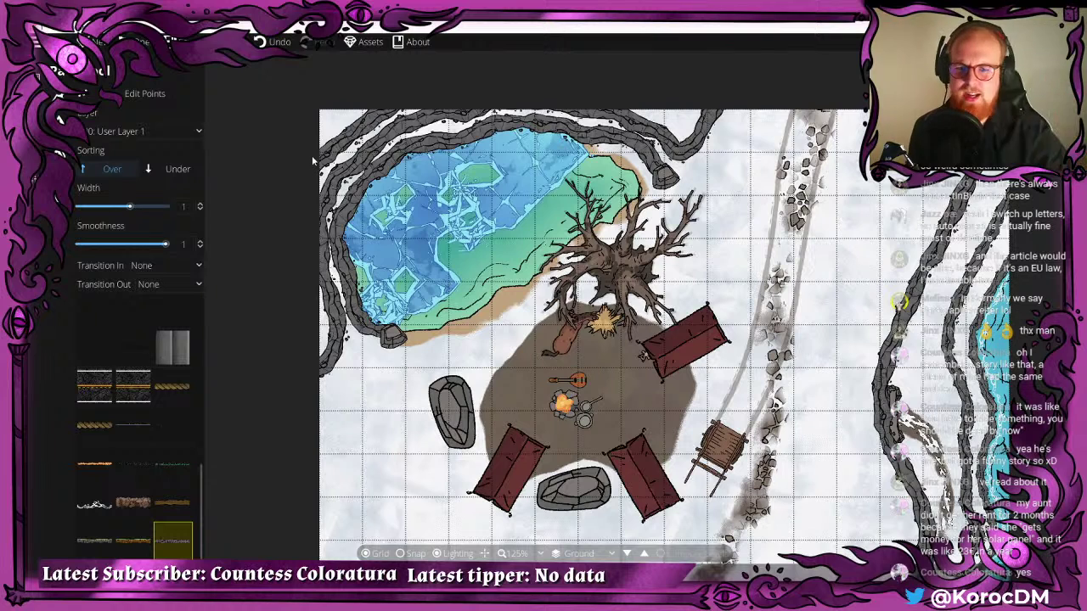
{"action": "left_click_drag", "start_coordinate": [655, 115], "coordinate": [693, 100]}
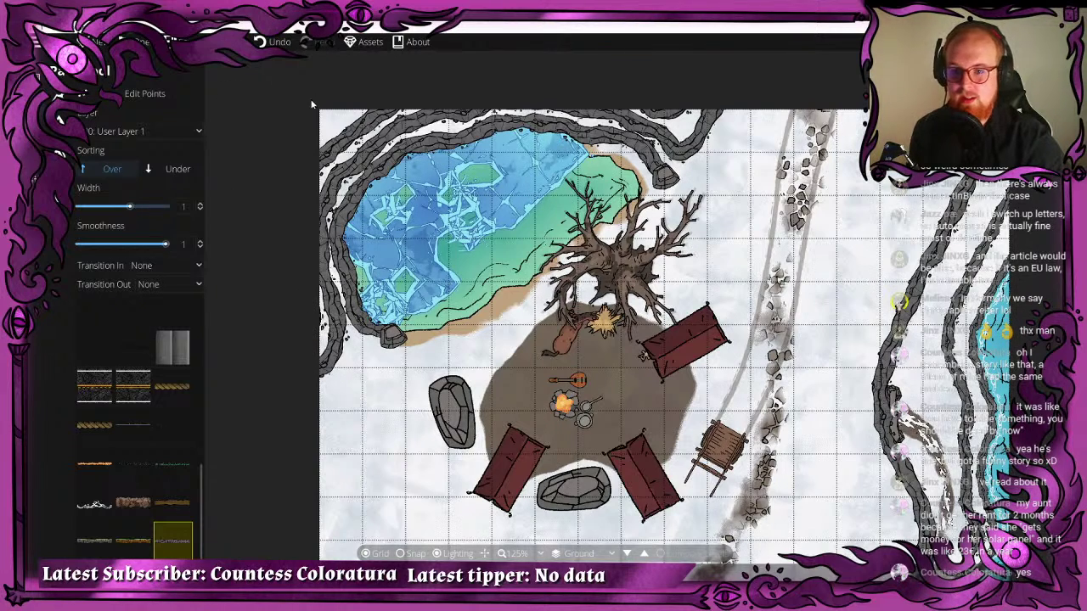
{"action": "left_click_drag", "start_coordinate": [291, 138], "coordinate": [287, 188]}
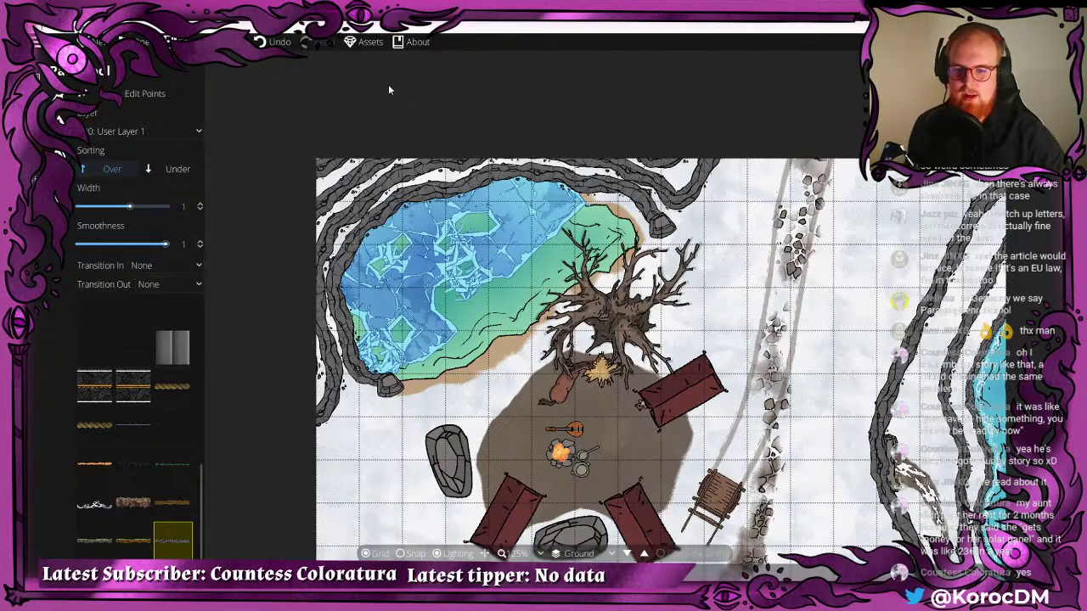
- Examine the whole map's layout, including the cliff terraces around the frozen pond, the campsite and the road
{"action": "left_click_drag", "start_coordinate": [424, 292], "coordinate": [328, 216]}
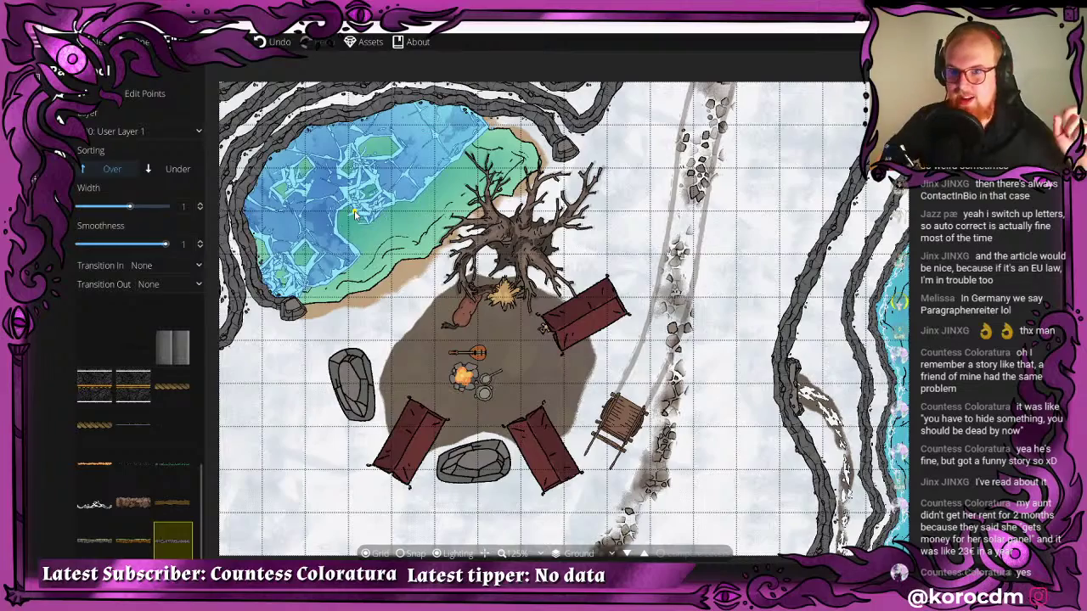
{"action": "left_click_drag", "start_coordinate": [527, 73], "coordinate": [441, 38]}
{"action": "left_click_drag", "start_coordinate": [518, 214], "coordinate": [495, 234]}
{"action": "scroll", "coordinate": [626, 187], "scroll_direction": "down", "scroll_amount": 1}
{"action": "scroll", "coordinate": [627, 187], "scroll_direction": "down", "scroll_amount": 1}
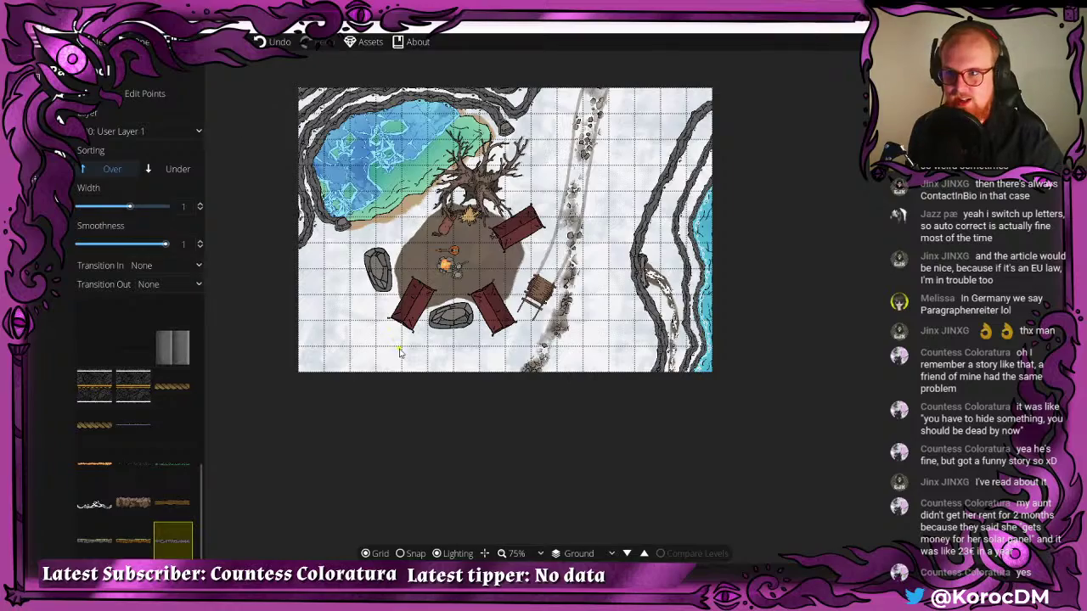
{"action": "left_click_drag", "start_coordinate": [400, 353], "coordinate": [361, 316]}
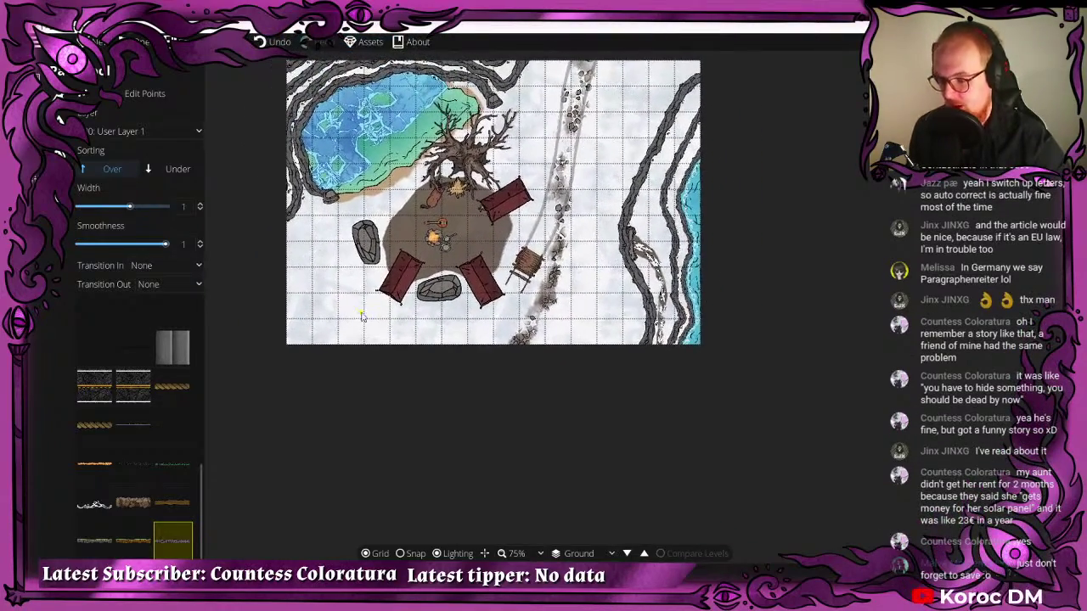
{"action": "left_click_drag", "start_coordinate": [261, 172], "coordinate": [236, 219]}
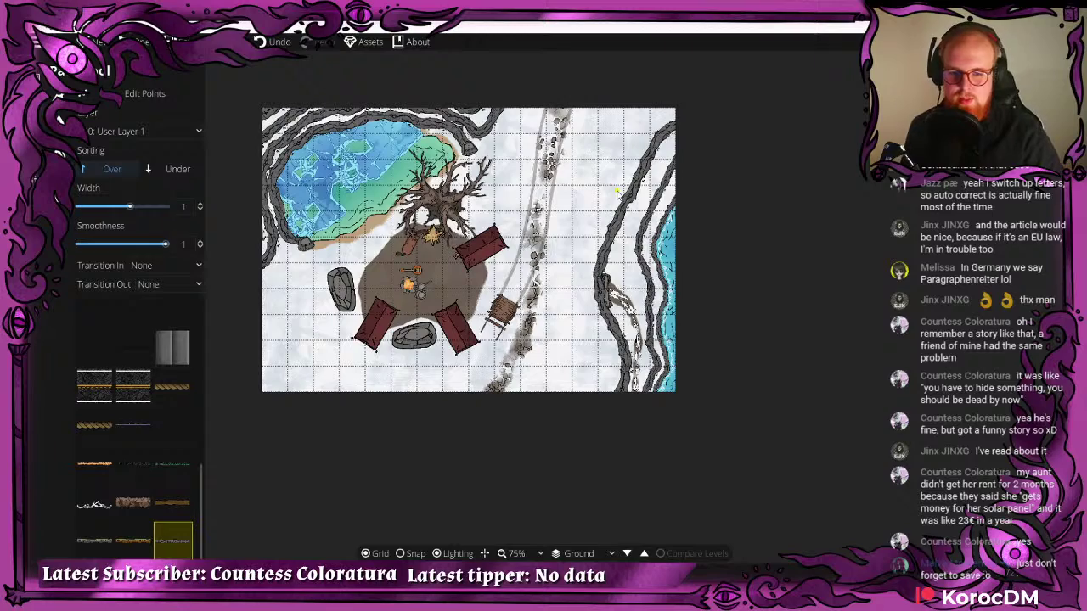
{"action": "mouse_move", "coordinate": [455, 147]}
{"action": "left_mouse_down"}
{"action": "mouse_move", "coordinate": [417, 179]}
{"action": "mouse_move", "coordinate": [467, 63]}
{"action": "mouse_move", "coordinate": [444, 158]}
{"action": "left_mouse_up"}
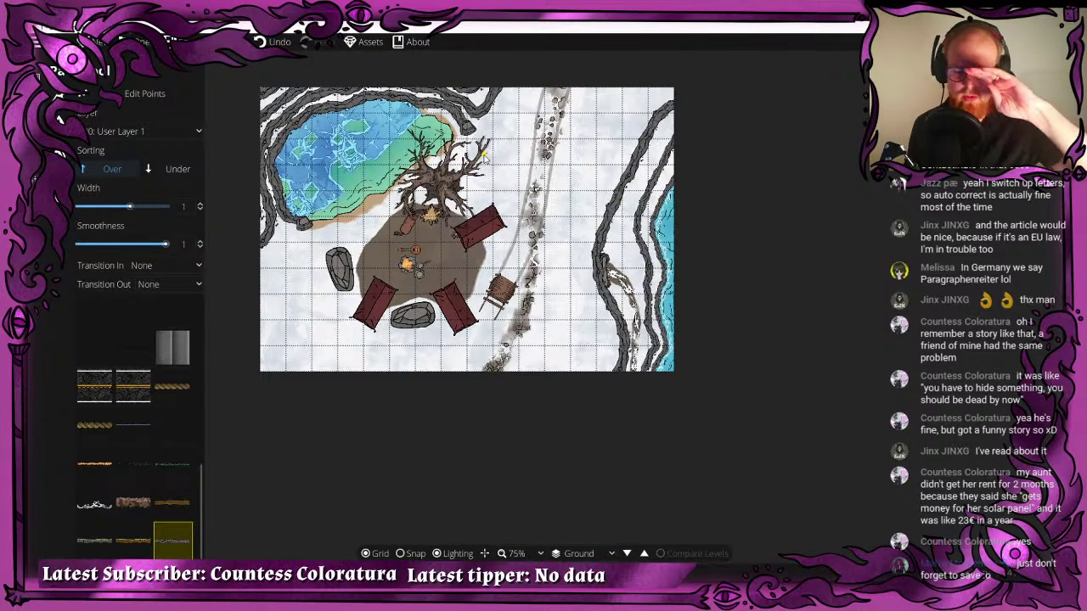
{"action": "mouse_move", "coordinate": [552, 91]}
{"action": "left_mouse_down"}
{"action": "mouse_move", "coordinate": [549, 141]}
{"action": "mouse_move", "coordinate": [521, 131]}
{"action": "mouse_move", "coordinate": [535, 95]}
{"action": "mouse_move", "coordinate": [514, 95]}
{"action": "mouse_move", "coordinate": [529, 106]}
{"action": "mouse_move", "coordinate": [544, 95]}
{"action": "left_mouse_up"}
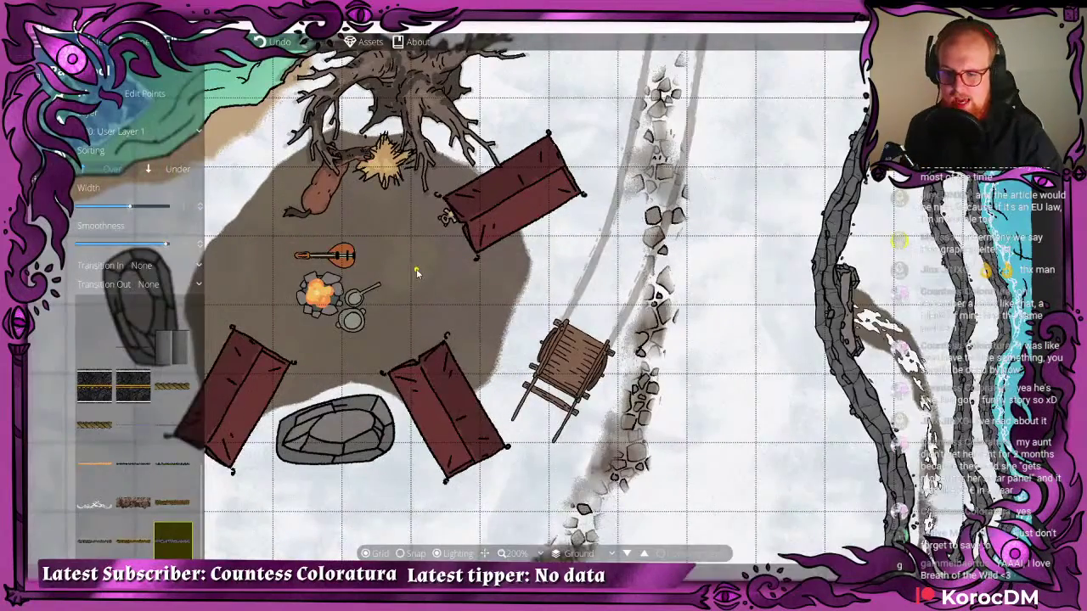
- Pick the scattered yellow food pieces with the Object Tool for the campfire's cooking pot and scale them to 0.7
{"action": "left_click_drag", "start_coordinate": [416, 271], "coordinate": [559, 175]}
{"action": "scroll", "coordinate": [517, 251], "scroll_direction": "up", "scroll_amount": 1}
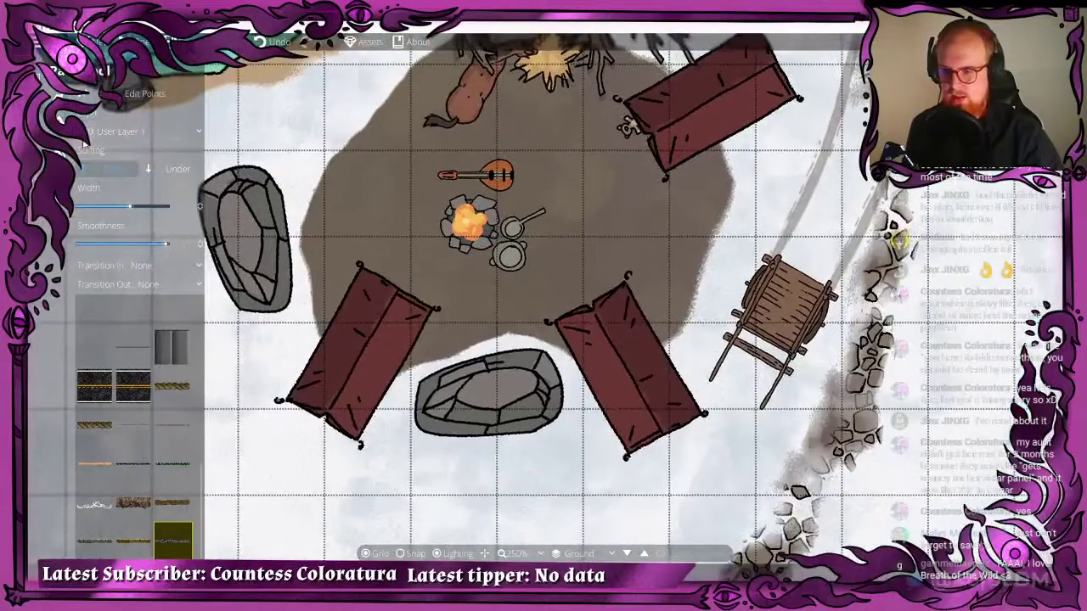
{"action": "left_click", "coordinate": [60, 73]}
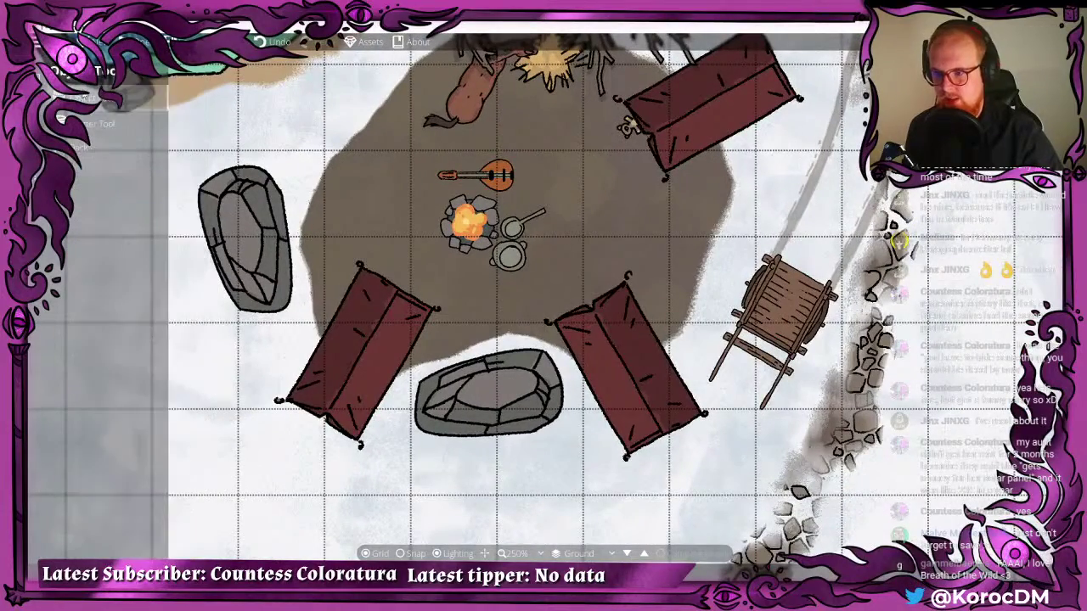
{"action": "left_click_drag", "start_coordinate": [769, 240], "coordinate": [655, 287]}
{"action": "scroll", "coordinate": [999, 293], "scroll_direction": "down", "scroll_amount": 2}
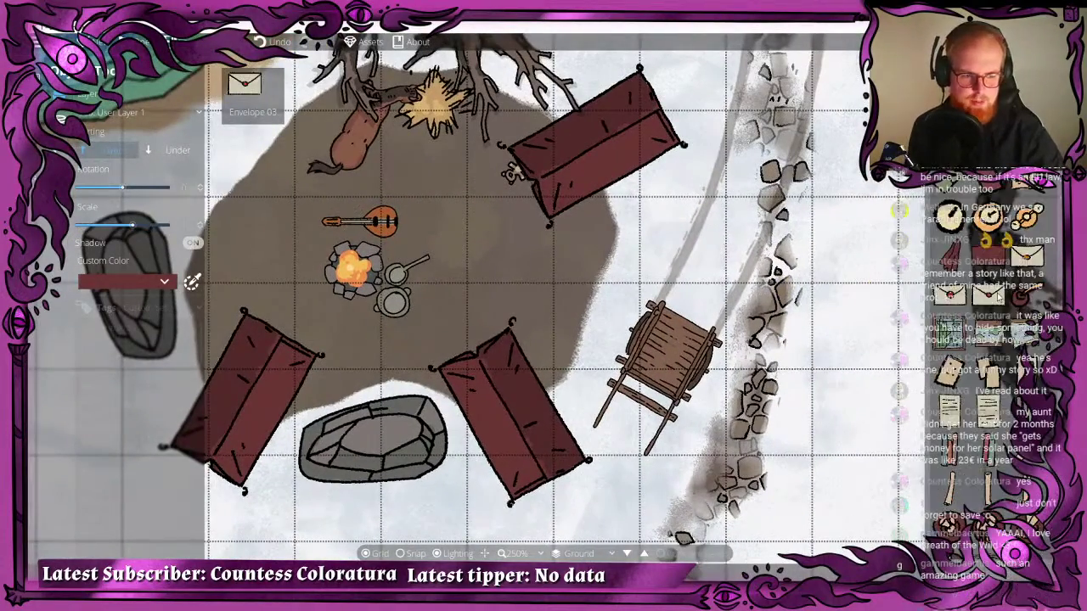
{"action": "scroll", "coordinate": [1005, 308], "scroll_direction": "down", "scroll_amount": 5}
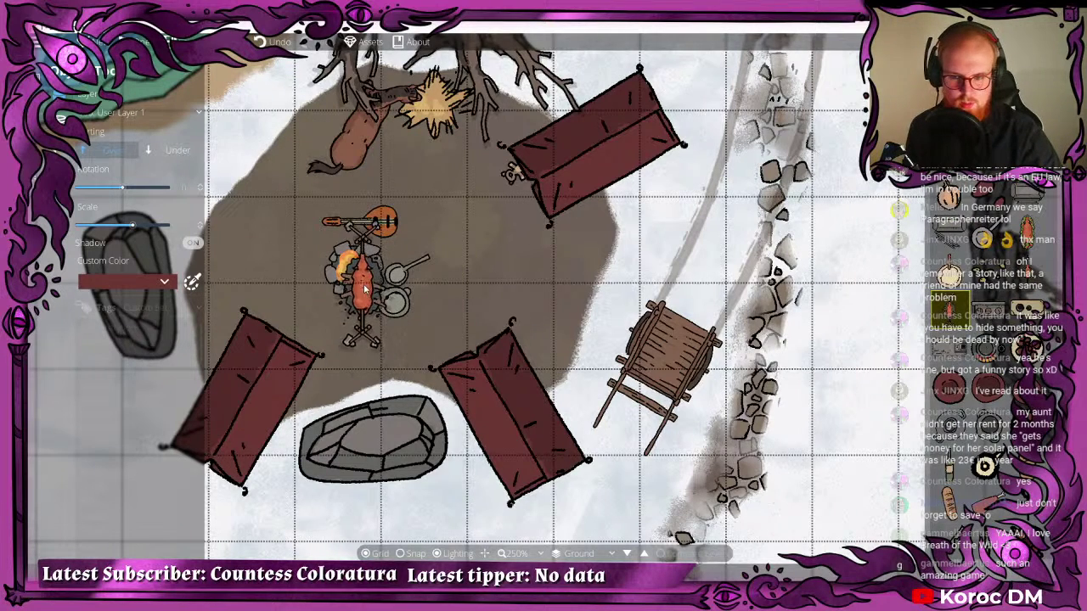
{"action": "left_click", "coordinate": [993, 274]}
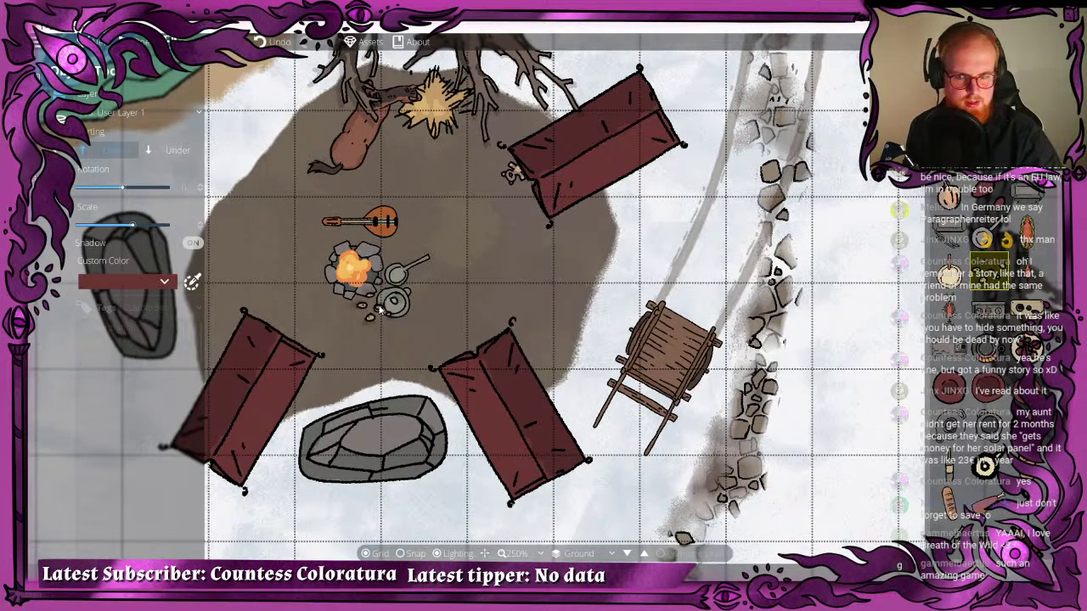
{"action": "scroll", "coordinate": [396, 306], "scroll_direction": "down", "scroll_amount": 3}
{"action": "scroll", "coordinate": [393, 304], "scroll_direction": "up", "scroll_amount": 4}
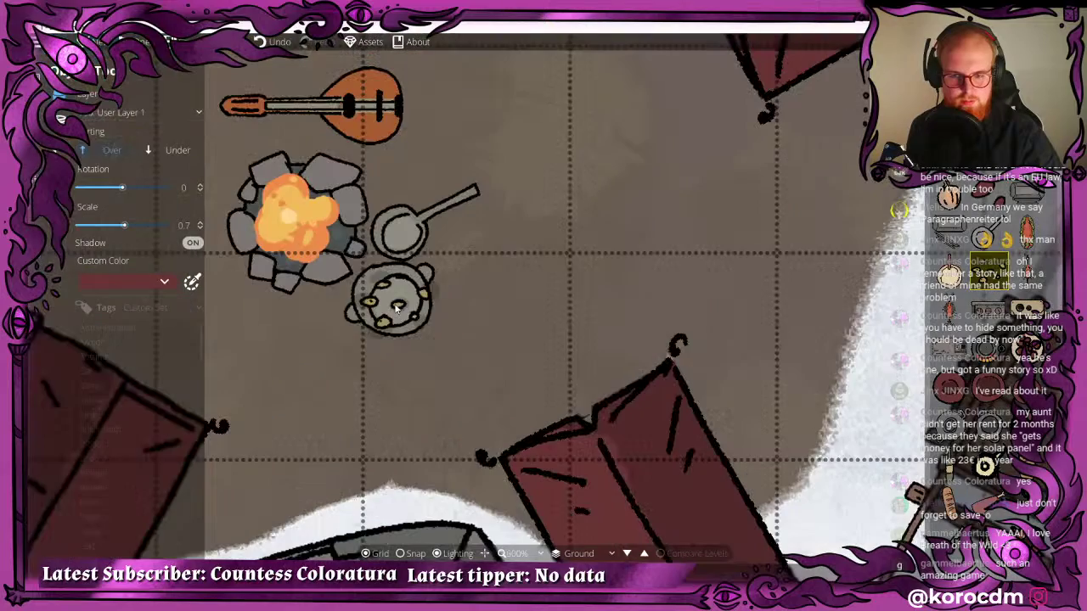
- Compare the scattered food object's appearance with its shadow off and on, leaving the shadow on
{"action": "left_click", "coordinate": [192, 243]}
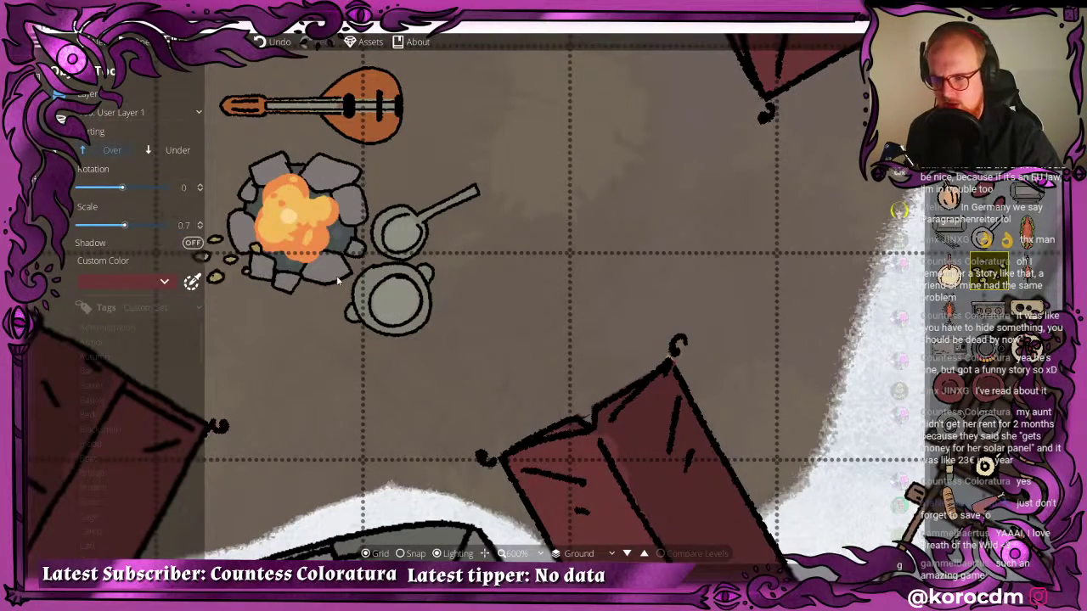
{"action": "left_click_drag", "start_coordinate": [377, 285], "coordinate": [471, 254]}
{"action": "left_click", "coordinate": [193, 243]}
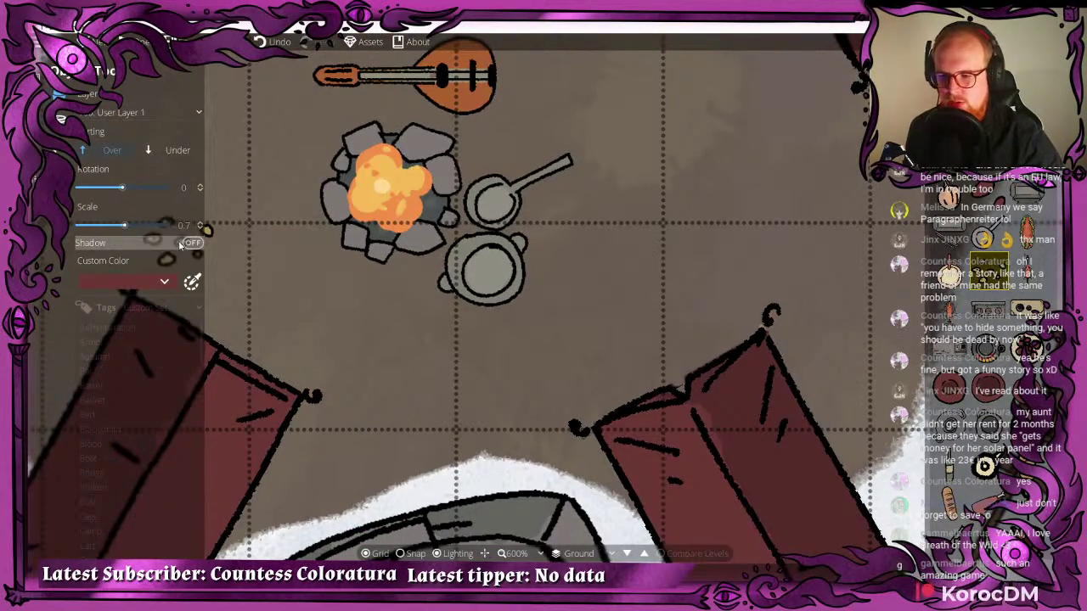
{"action": "left_click_drag", "start_coordinate": [286, 234], "coordinate": [188, 246]}
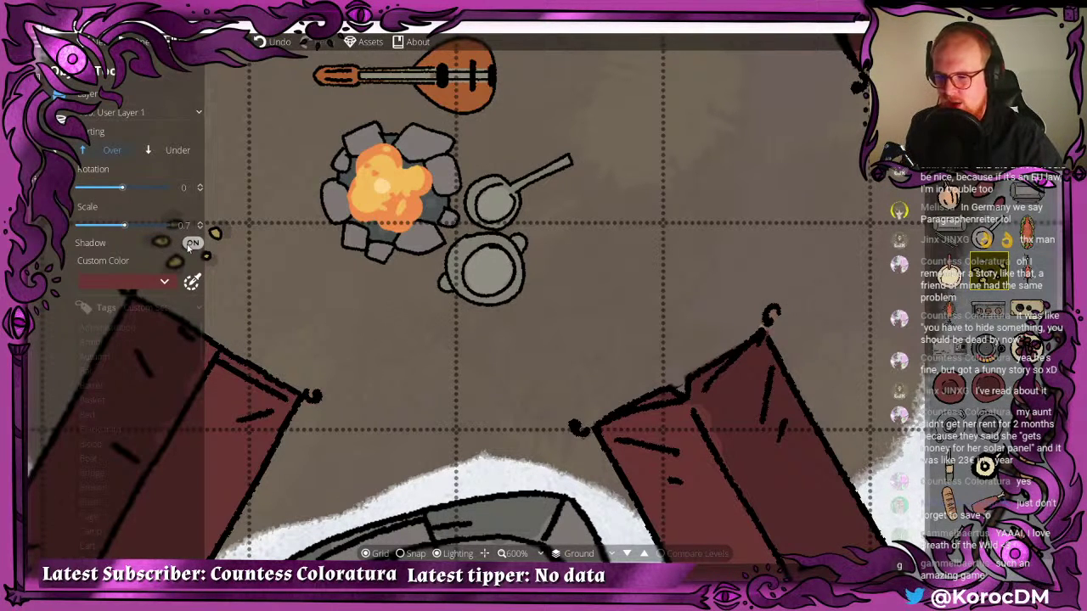
{"action": "left_click_drag", "start_coordinate": [188, 245], "coordinate": [197, 248]}
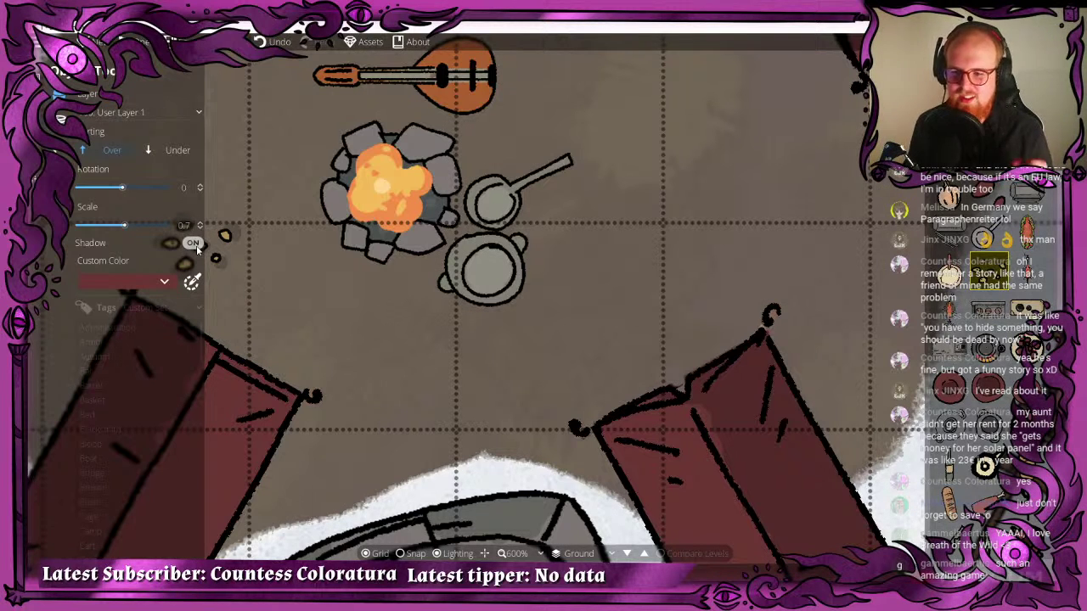
- Turn off the shadow for the scattered yellow food pieces and scale them to 0.5
{"action": "left_click", "coordinate": [195, 244]}
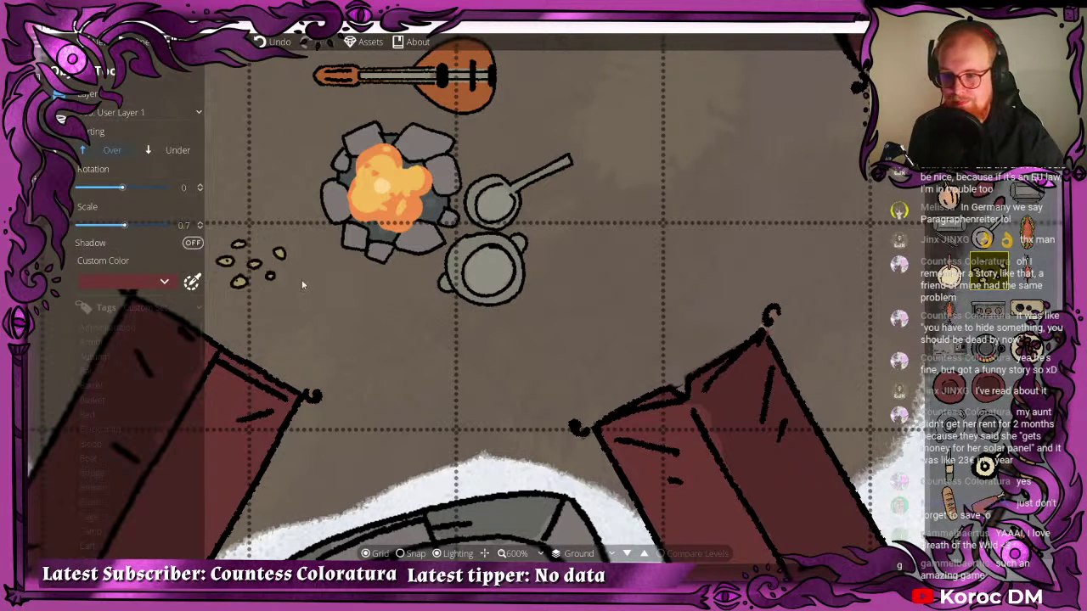
{"action": "scroll", "coordinate": [477, 271], "scroll_direction": "down", "scroll_amount": 2}
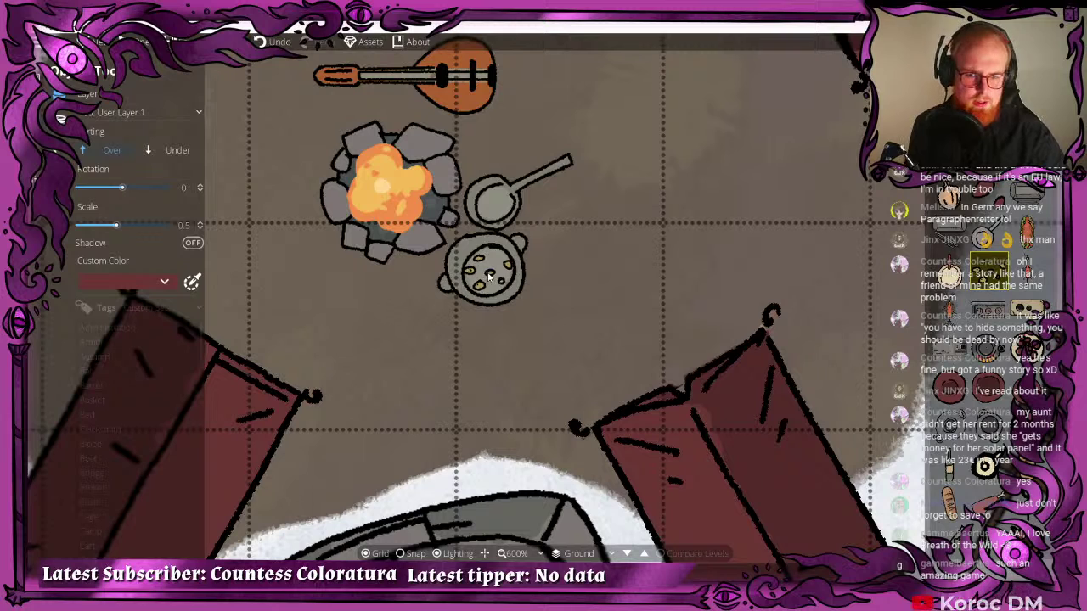
{"action": "left_click_drag", "start_coordinate": [639, 267], "coordinate": [640, 211]}
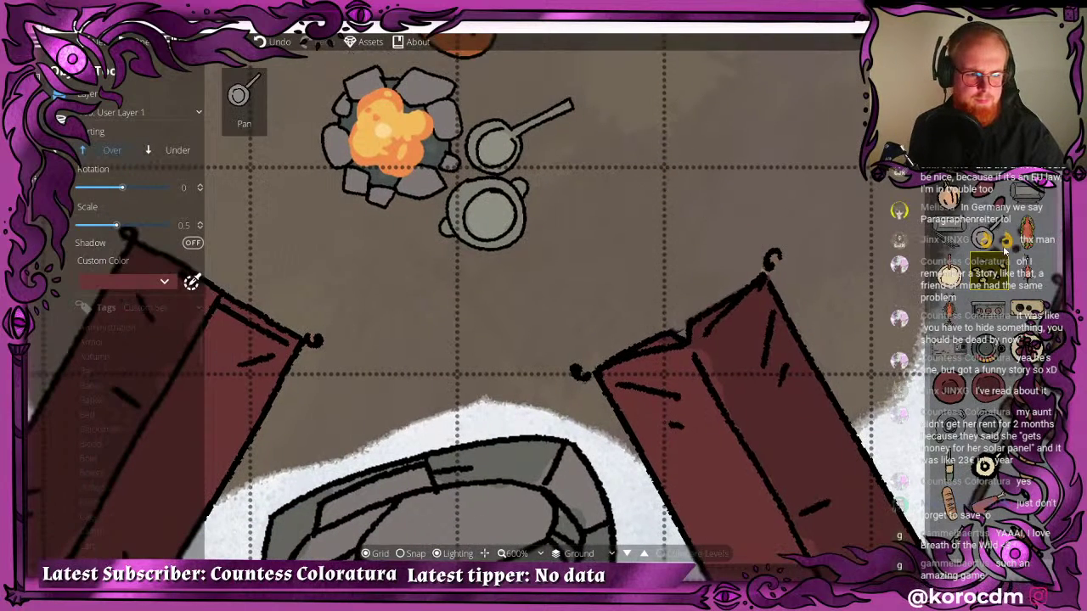
{"action": "scroll", "coordinate": [944, 261], "scroll_direction": "down", "scroll_amount": 1}
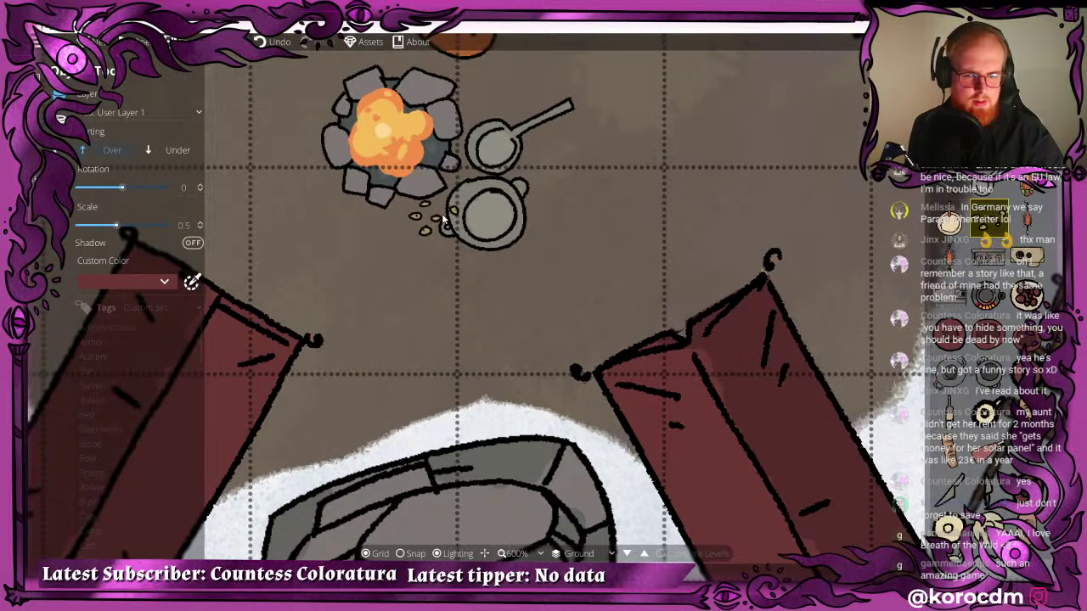
- Place the yellow food pieces inside the cooking pot beside the campfire, trying different rotations for another portion
{"action": "left_click", "coordinate": [484, 210]}
{"action": "scroll", "coordinate": [490, 217], "scroll_direction": "down", "scroll_amount": 5}
{"action": "left_click", "coordinate": [494, 224]}
{"action": "scroll", "coordinate": [497, 223], "scroll_direction": "down", "scroll_amount": 11}
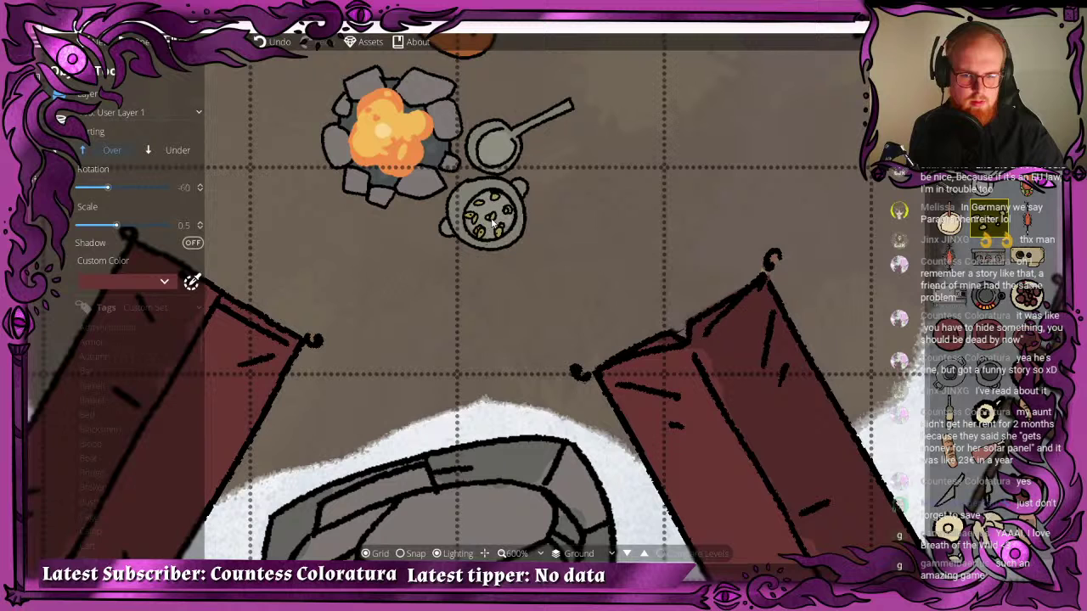
{"action": "scroll", "coordinate": [492, 219], "scroll_direction": "down", "scroll_amount": 2}
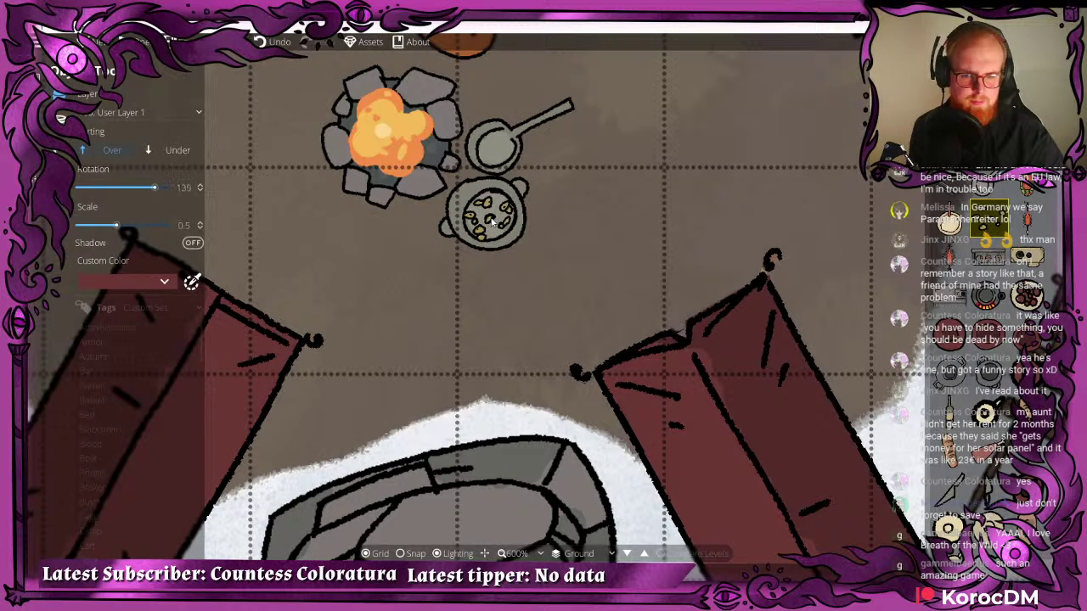
{"action": "left_click", "coordinate": [491, 219]}
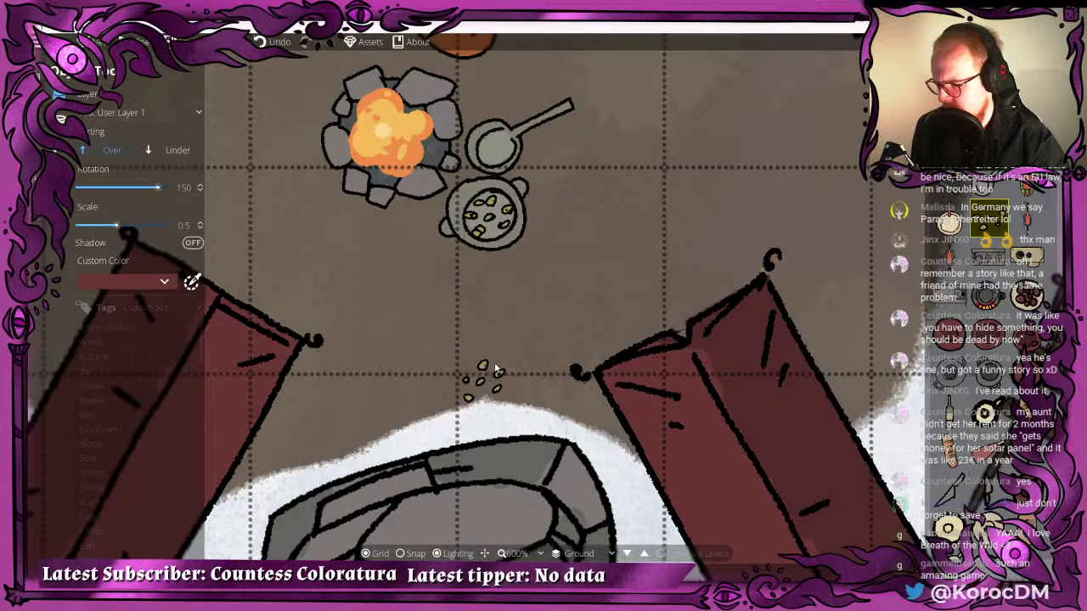
- Examine the campsite's arrangement around the campfire, including the filled pot, the tents and the cart
{"action": "left_click_drag", "start_coordinate": [512, 252], "coordinate": [397, 309]}
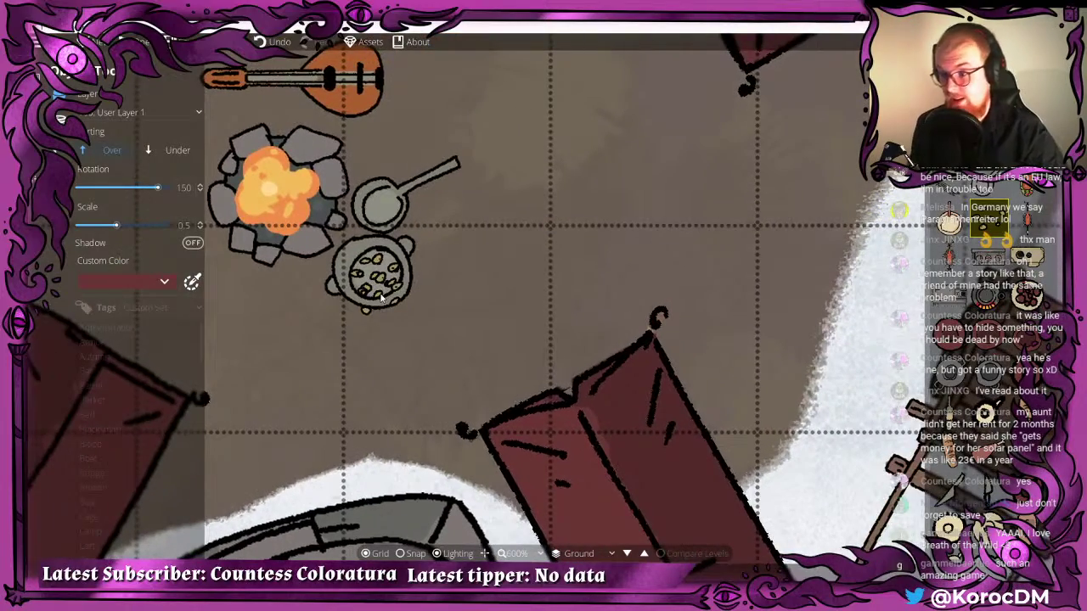
{"action": "scroll", "coordinate": [382, 306], "scroll_direction": "down", "scroll_amount": 3}
{"action": "left_click_drag", "start_coordinate": [358, 174], "coordinate": [461, 191]}
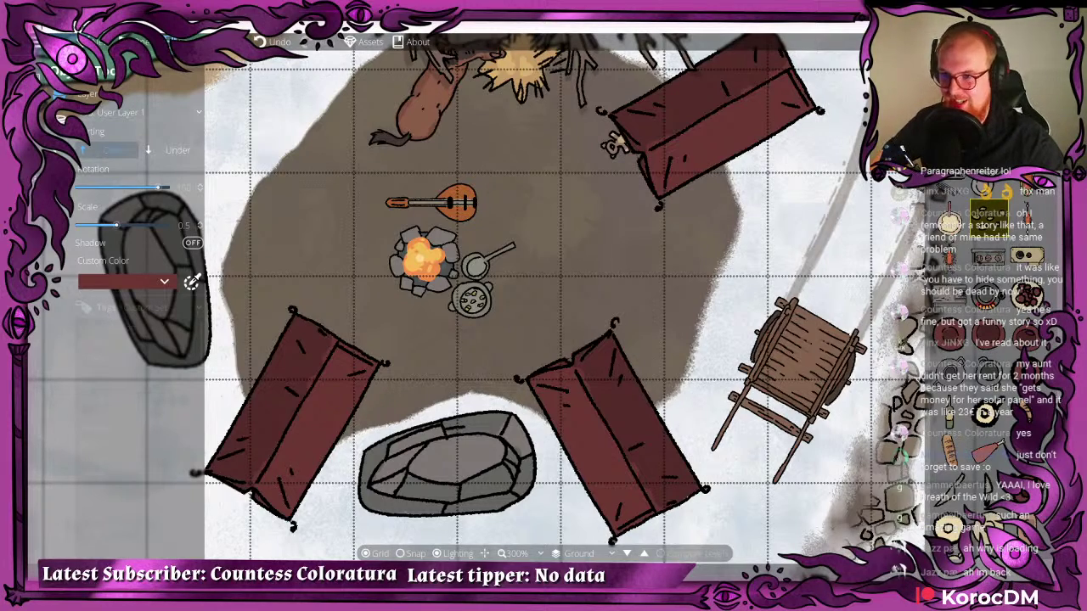
{"action": "left_click_drag", "start_coordinate": [624, 226], "coordinate": [667, 141]}
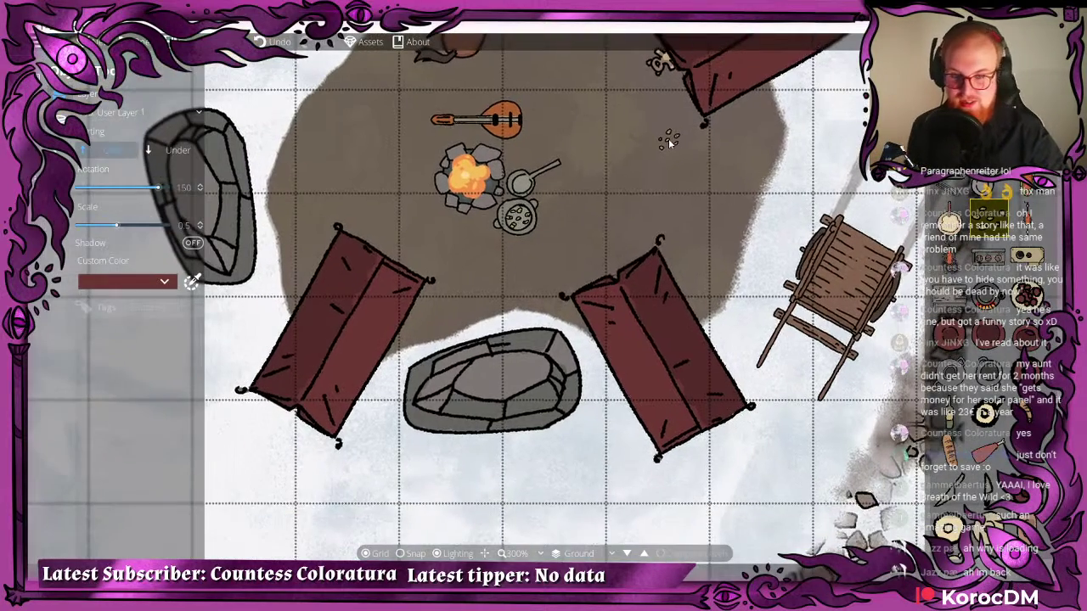
{"action": "left_click_drag", "start_coordinate": [648, 190], "coordinate": [514, 264]}
{"action": "scroll", "coordinate": [586, 297], "scroll_direction": "down", "scroll_amount": 1}
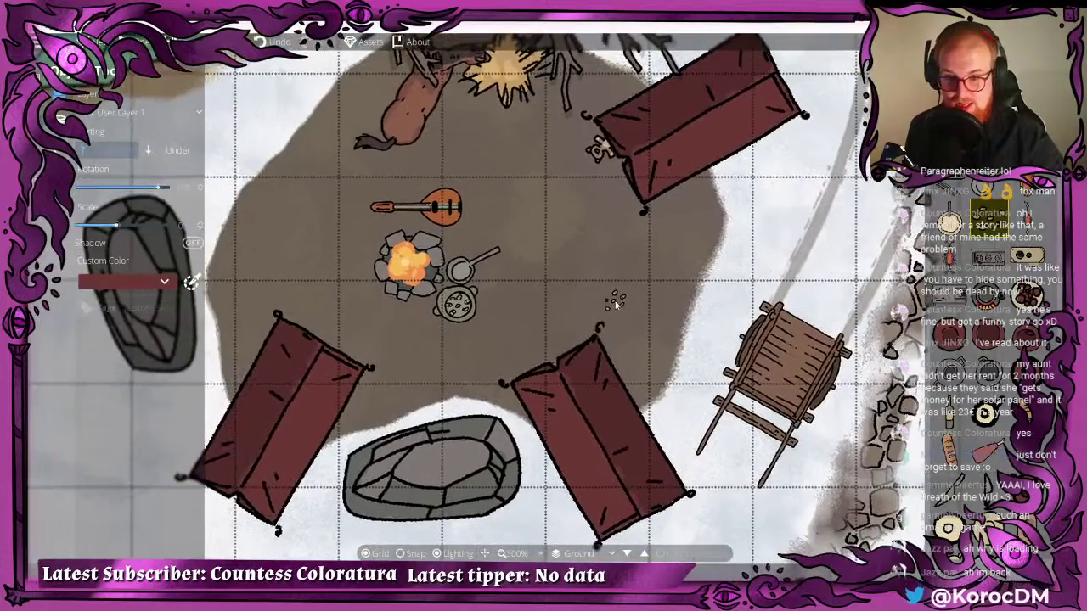
{"action": "scroll", "coordinate": [609, 276], "scroll_direction": "up", "scroll_amount": 1}
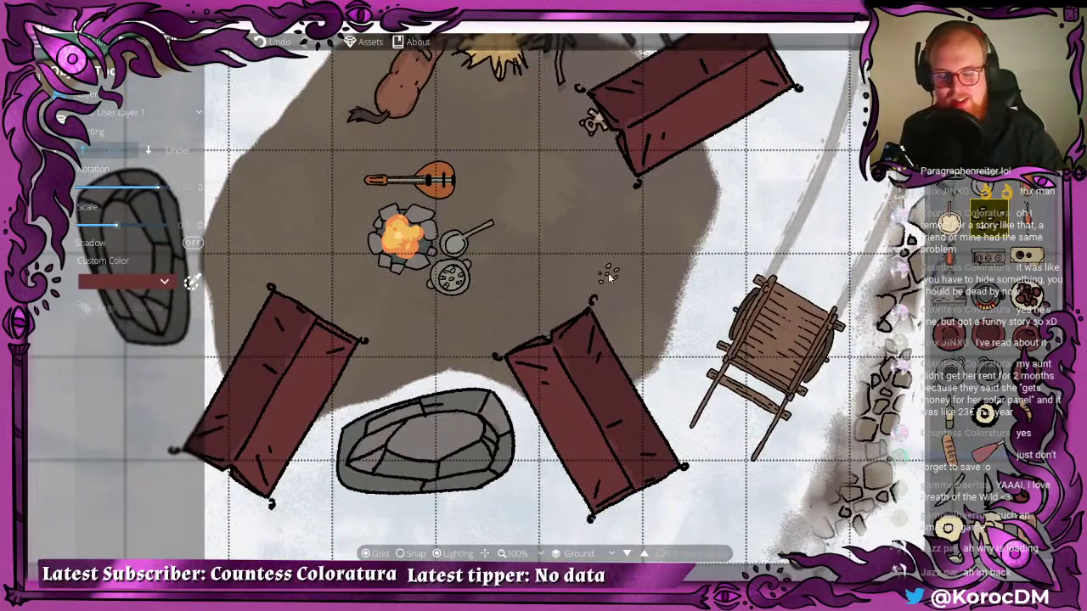
{"action": "left_click_drag", "start_coordinate": [710, 247], "coordinate": [721, 195]}
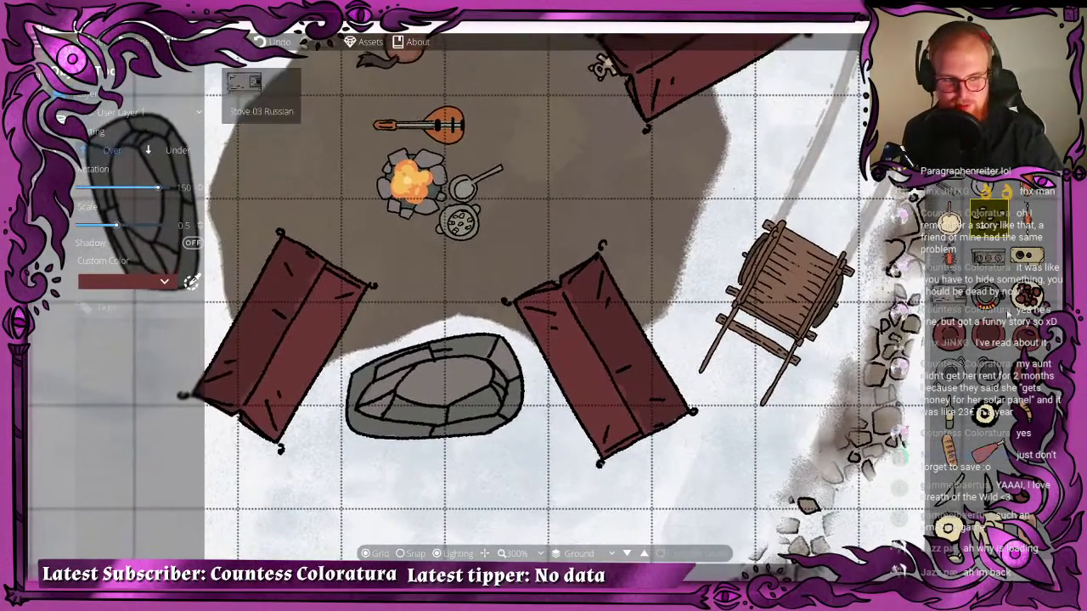
- Pick the round dish of dark red food, scale it to 0.6 and place it inside the pan beside the campfire
{"action": "left_click", "coordinate": [1023, 297]}
{"action": "scroll", "coordinate": [479, 156], "scroll_direction": "up", "scroll_amount": 5}
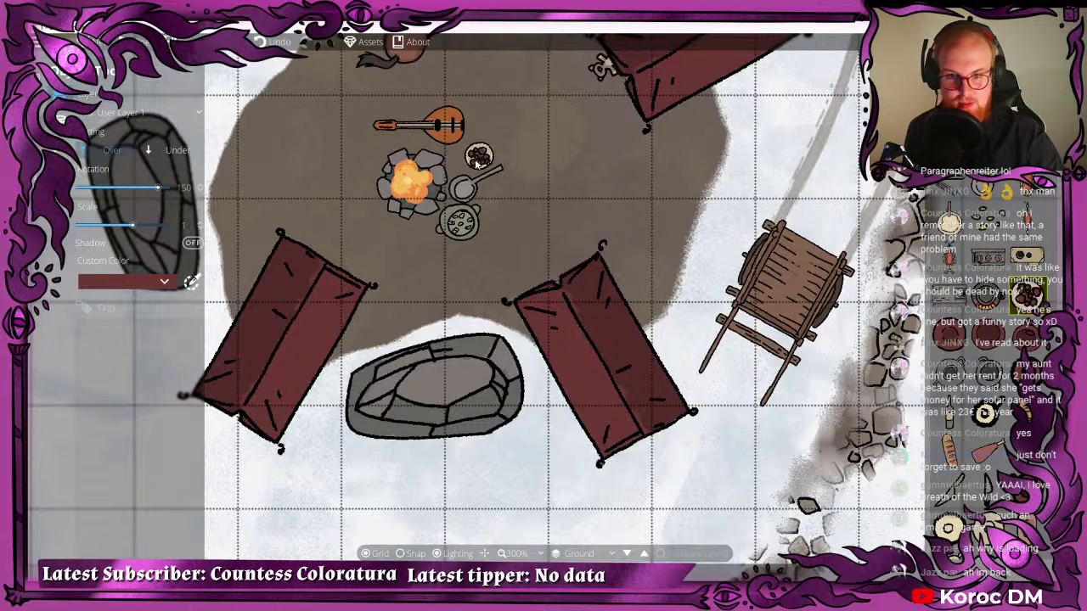
{"action": "left_click_drag", "start_coordinate": [478, 164], "coordinate": [461, 227]}
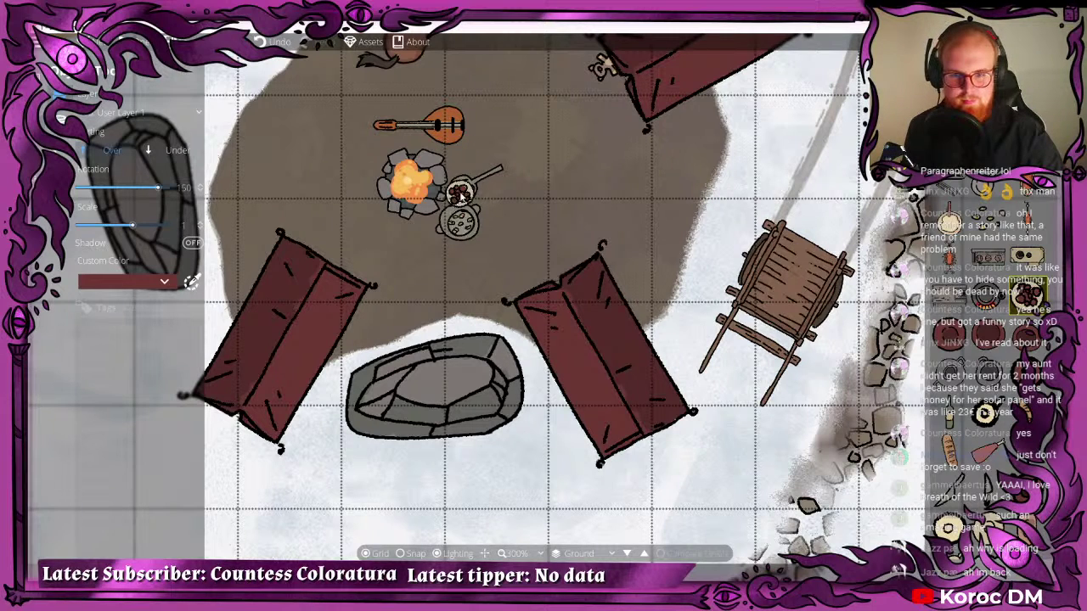
{"action": "scroll", "coordinate": [461, 193], "scroll_direction": "down", "scroll_amount": 3}
{"action": "scroll", "coordinate": [461, 193], "scroll_direction": "down", "scroll_amount": 2}
{"action": "scroll", "coordinate": [463, 194], "scroll_direction": "up", "scroll_amount": 5}
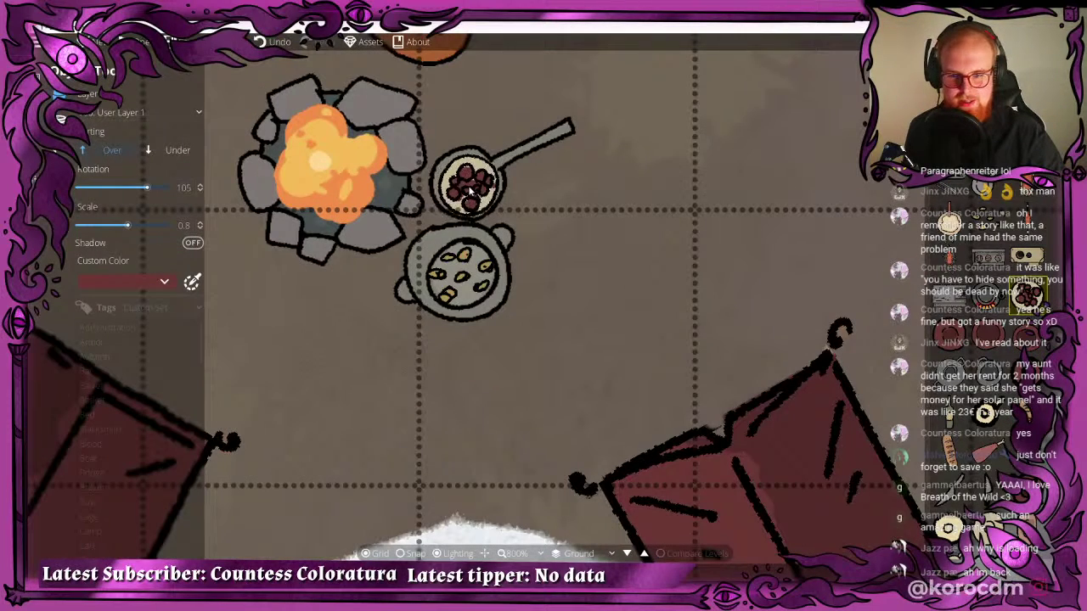
{"action": "scroll", "coordinate": [468, 185], "scroll_direction": "down", "scroll_amount": 2}
{"action": "scroll", "coordinate": [468, 184], "scroll_direction": "up", "scroll_amount": 2}
{"action": "left_click", "coordinate": [469, 185]}
{"action": "scroll", "coordinate": [546, 325], "scroll_direction": "down", "scroll_amount": 5}
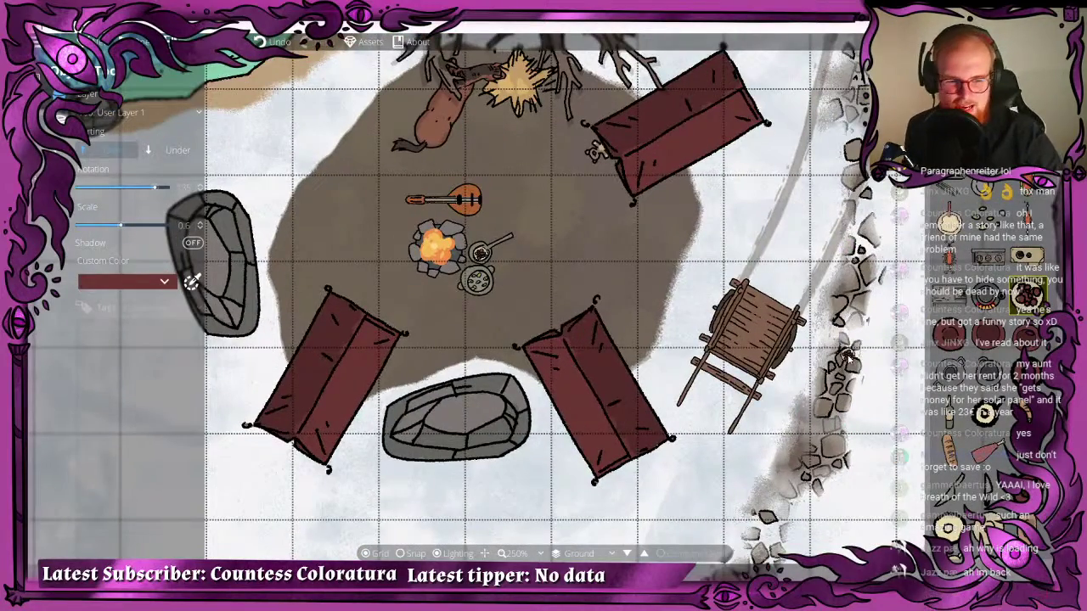
- Browse the object library for further small props that could decorate the campsite and its surroundings
{"action": "left_click_drag", "start_coordinate": [570, 286], "coordinate": [548, 315]}
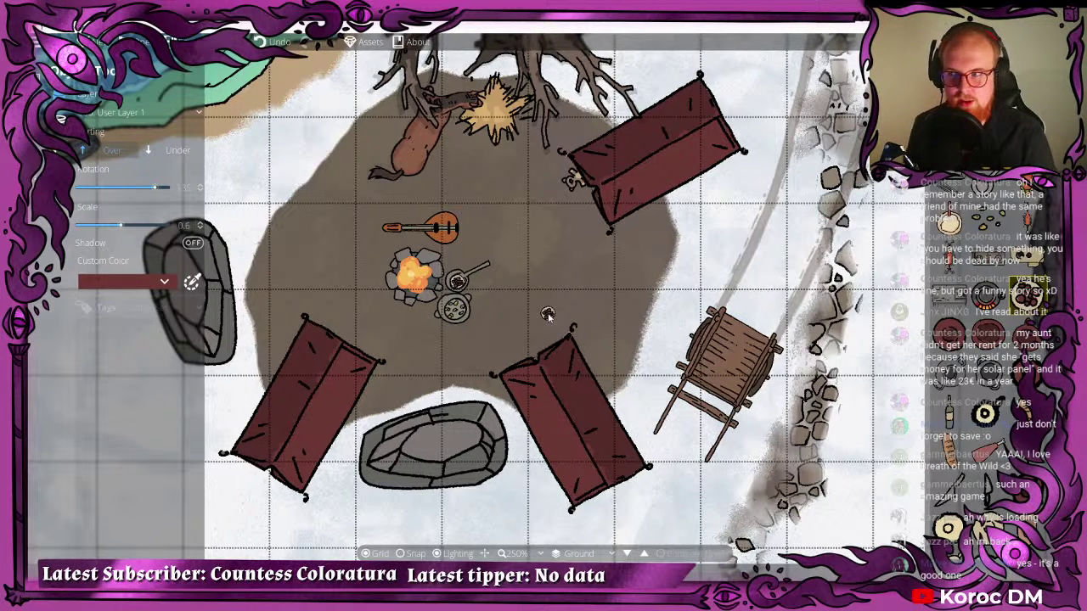
{"action": "left_click_drag", "start_coordinate": [548, 315], "coordinate": [550, 239]}
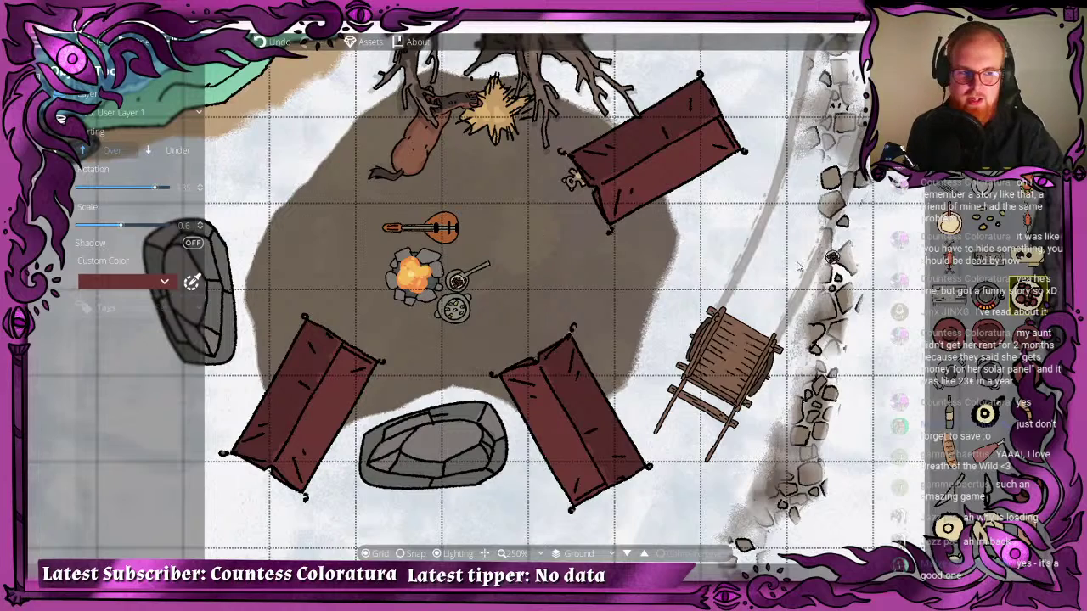
{"action": "left_click_drag", "start_coordinate": [771, 270], "coordinate": [743, 266]}
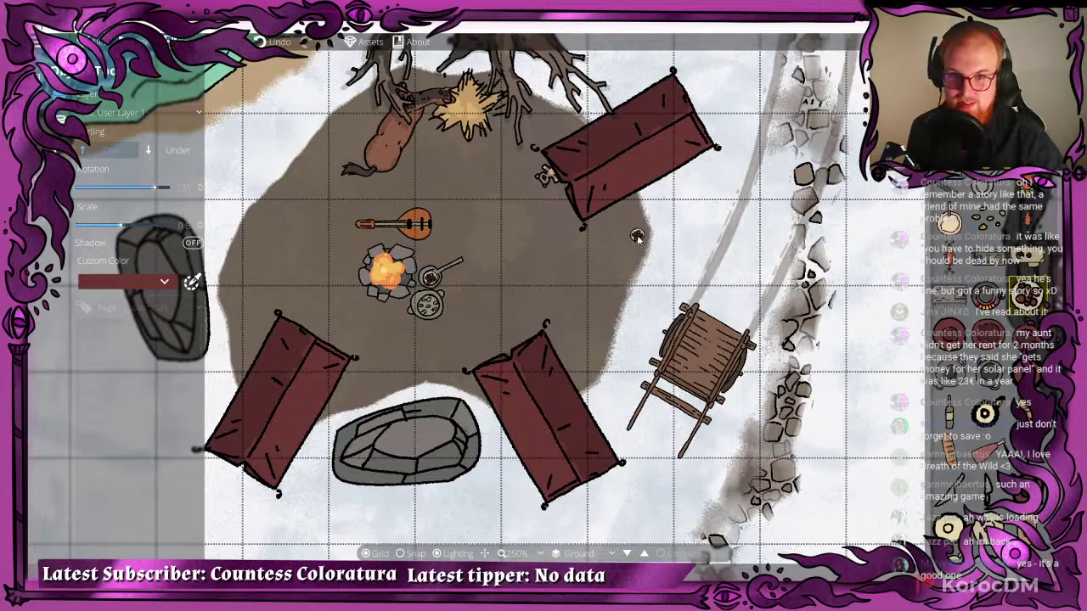
{"action": "left_click_drag", "start_coordinate": [637, 239], "coordinate": [589, 252]}
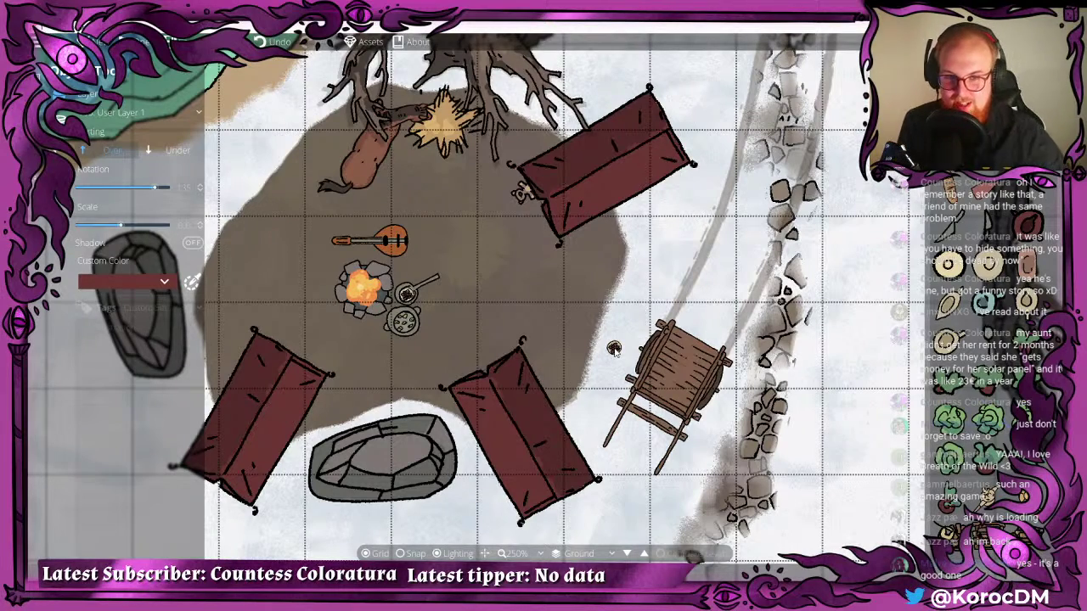
{"action": "left_click_drag", "start_coordinate": [537, 220], "coordinate": [623, 206]}
{"action": "scroll", "coordinate": [968, 357], "scroll_direction": "down", "scroll_amount": 3}
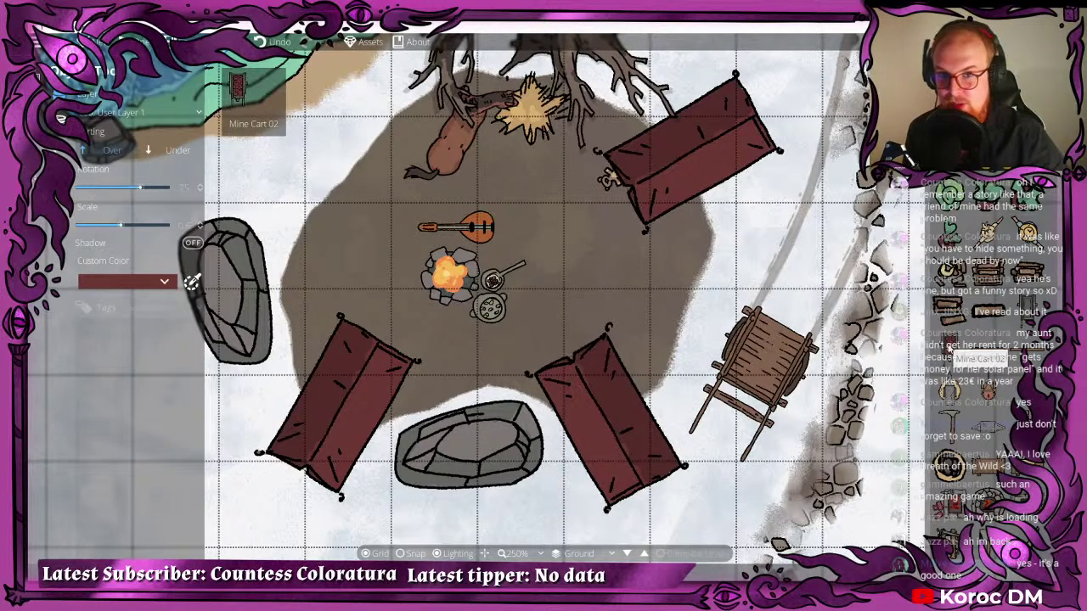
{"action": "scroll", "coordinate": [976, 340], "scroll_direction": "down", "scroll_amount": 3}
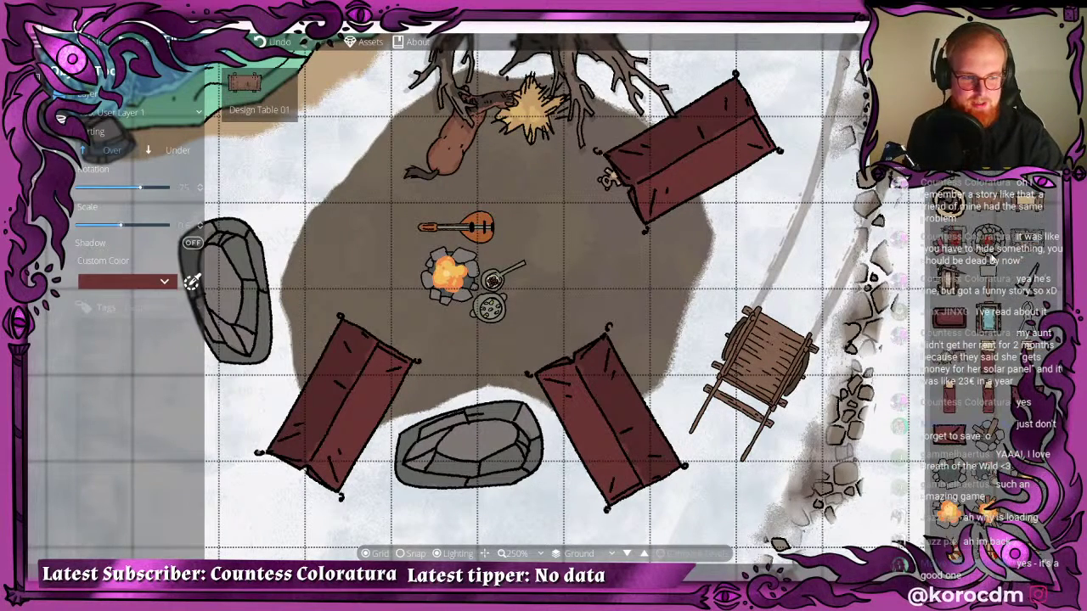
{"action": "scroll", "coordinate": [990, 256], "scroll_direction": "down", "scroll_amount": 6}
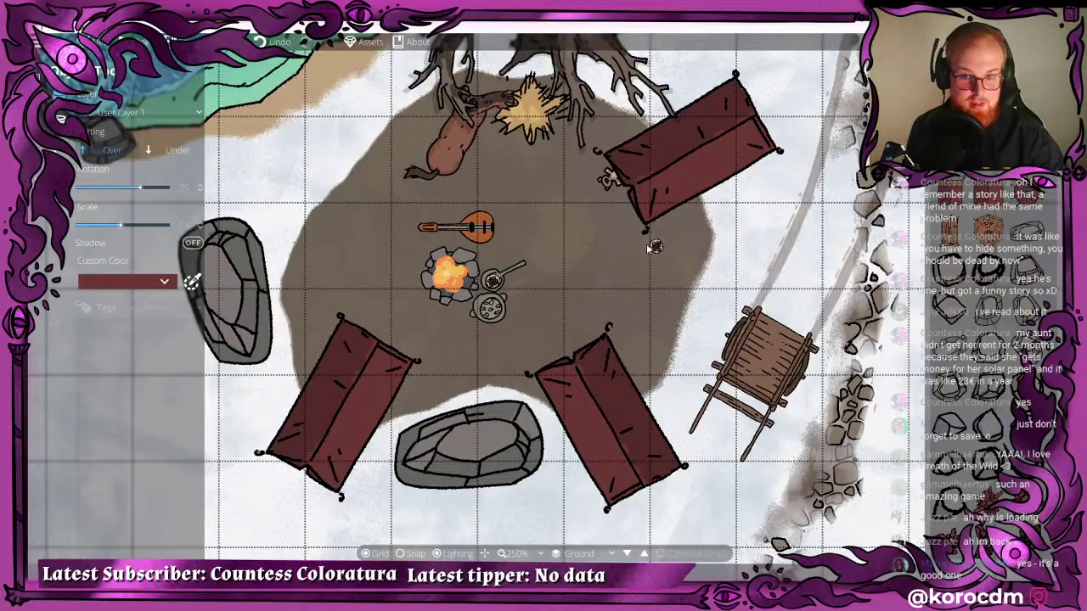
{"action": "scroll", "coordinate": [653, 246], "scroll_direction": "down", "scroll_amount": 4}
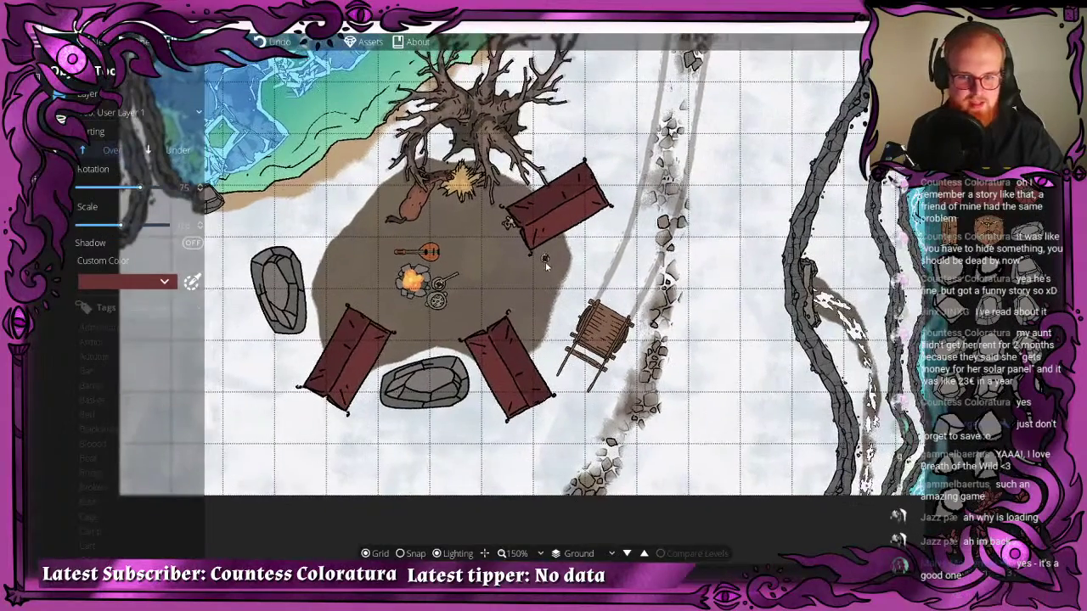
{"action": "left_click_drag", "start_coordinate": [545, 263], "coordinate": [549, 277]}
{"action": "scroll", "coordinate": [987, 289], "scroll_direction": "down", "scroll_amount": 3}
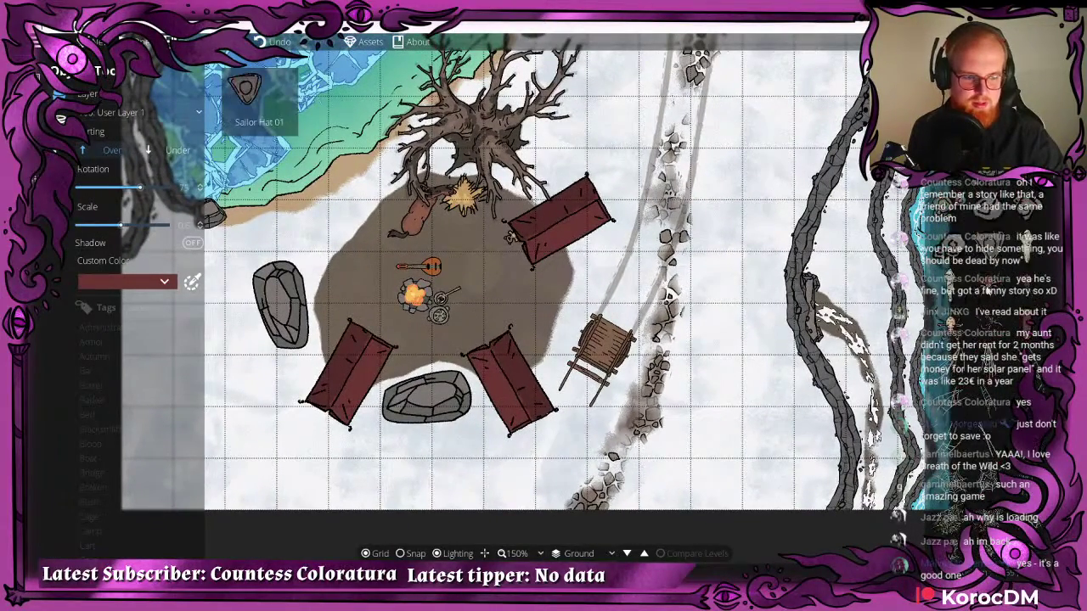
{"action": "scroll", "coordinate": [987, 289], "scroll_direction": "down", "scroll_amount": 5}
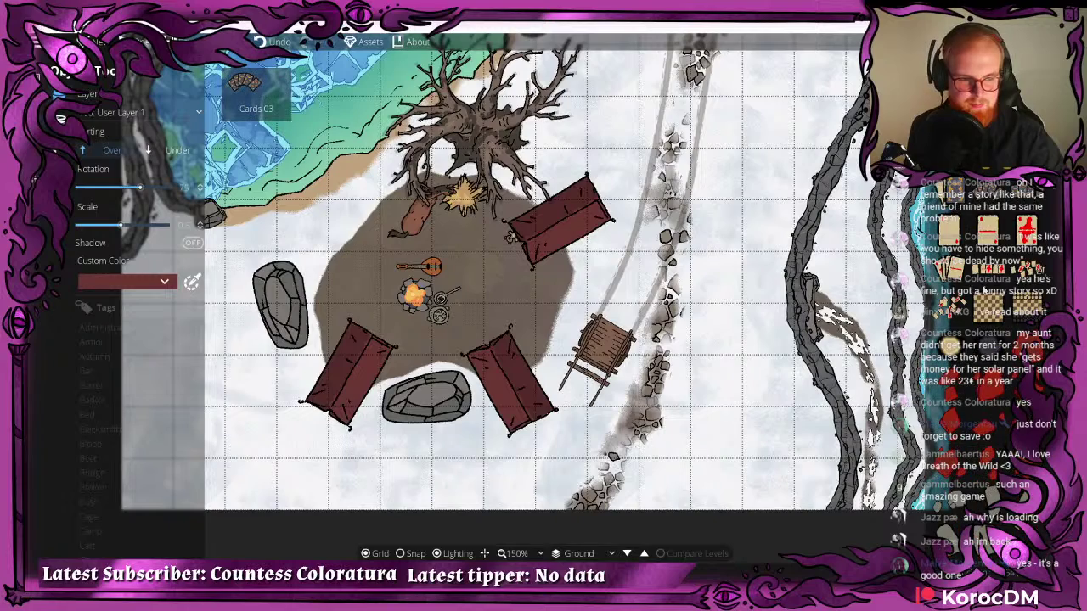
{"action": "scroll", "coordinate": [976, 291], "scroll_direction": "down", "scroll_amount": 5}
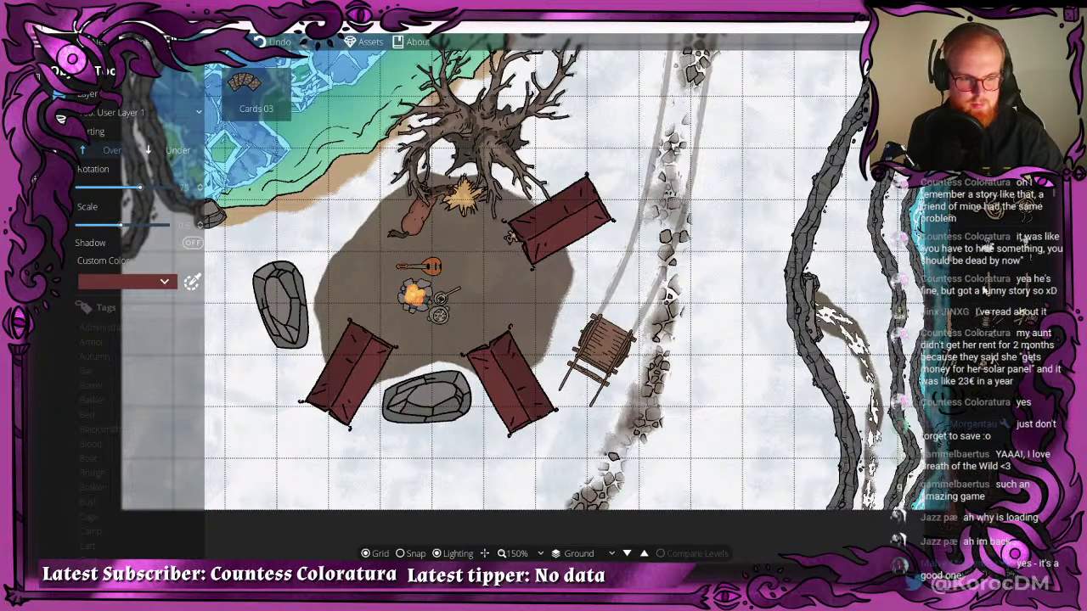
{"action": "scroll", "coordinate": [975, 290], "scroll_direction": "down", "scroll_amount": 3}
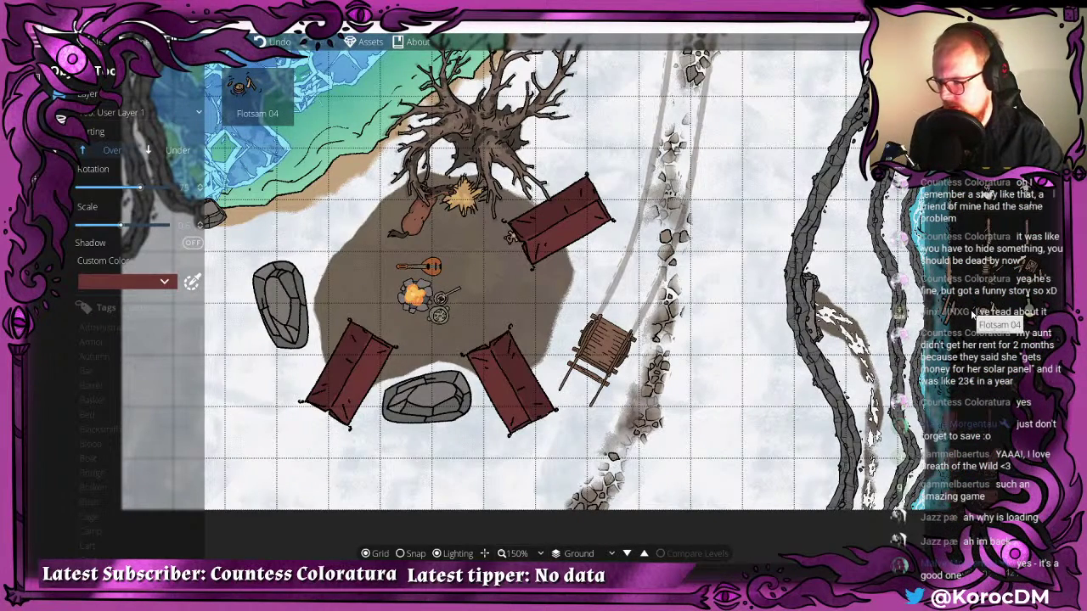
{"action": "scroll", "coordinate": [973, 315], "scroll_direction": "down", "scroll_amount": 3}
- Pick the bird's nest with eggs from the object library and preview it near the campfire
{"action": "scroll", "coordinate": [975, 314], "scroll_direction": "down", "scroll_amount": 3}
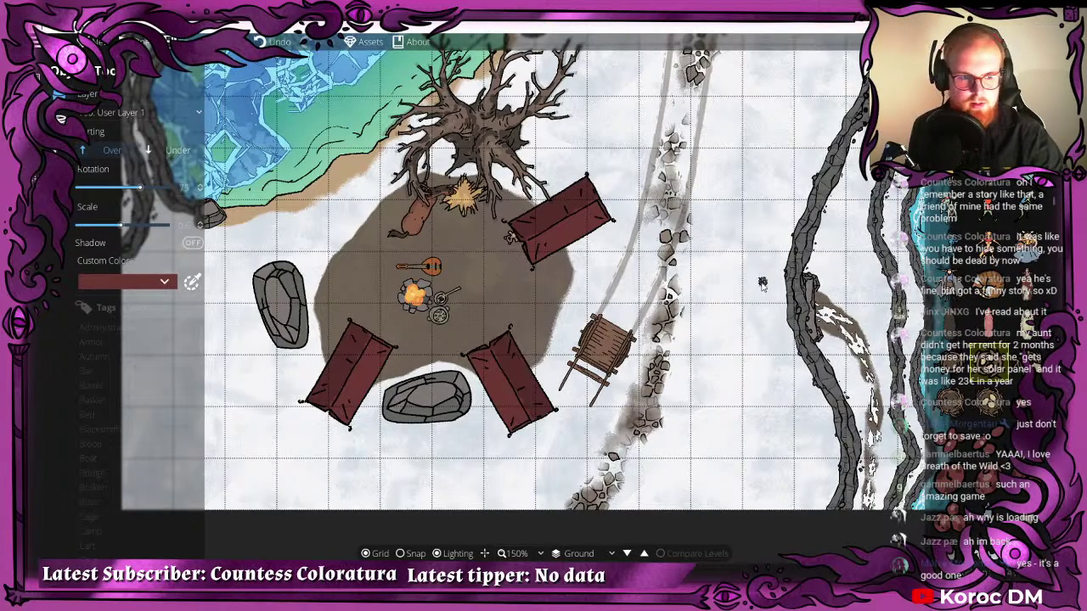
{"action": "scroll", "coordinate": [762, 284], "scroll_direction": "up", "scroll_amount": 3}
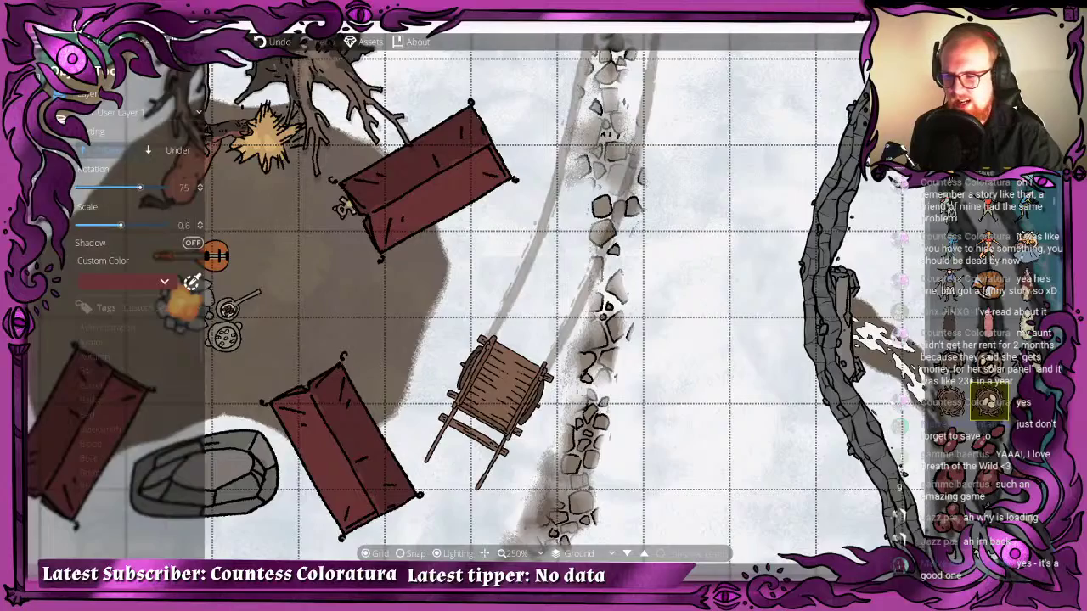
{"action": "left_click_drag", "start_coordinate": [310, 202], "coordinate": [498, 277]}
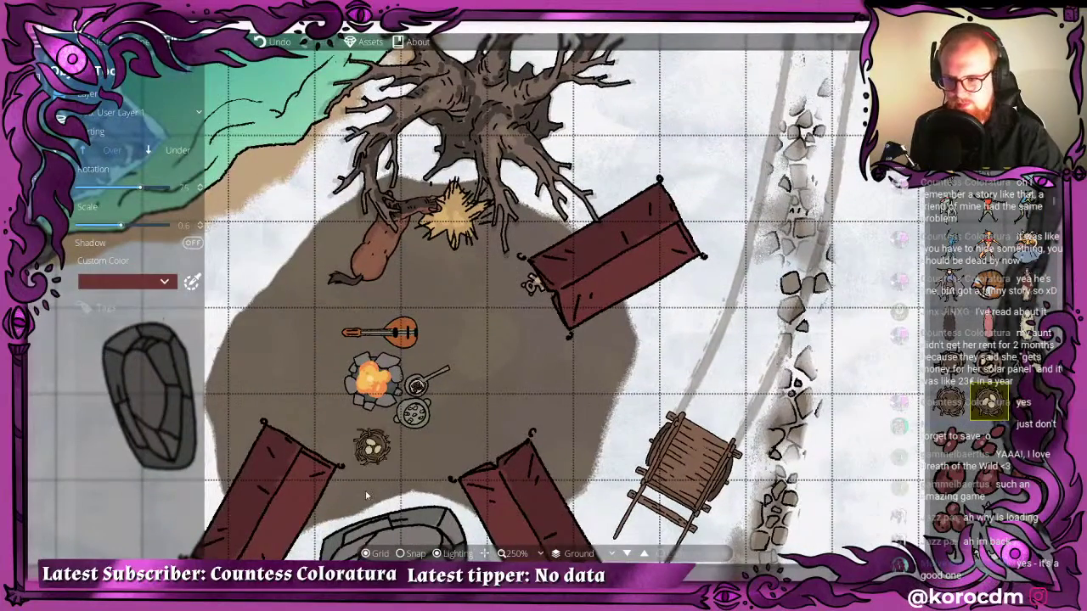
{"action": "key", "text": "Delete"}
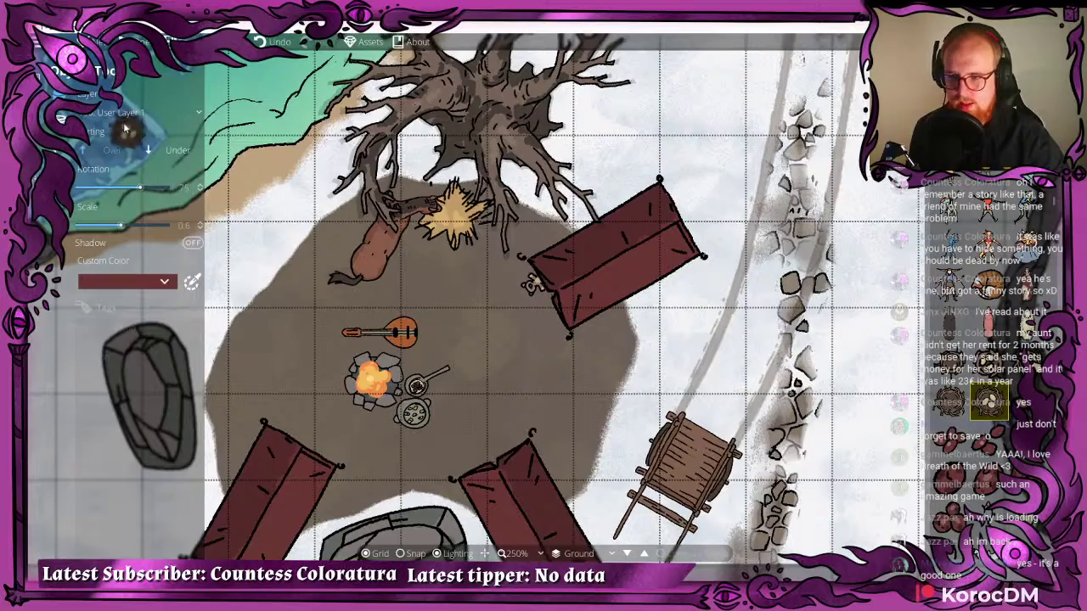
- Set the egg nest's layer to User Layer 4, above the bare tree, and position it over the trunk
{"action": "left_click", "coordinate": [124, 113]}
{"action": "left_click", "coordinate": [111, 239]}
{"action": "left_click_drag", "start_coordinate": [474, 123], "coordinate": [518, 197]}
{"action": "left_click", "coordinate": [112, 113]}
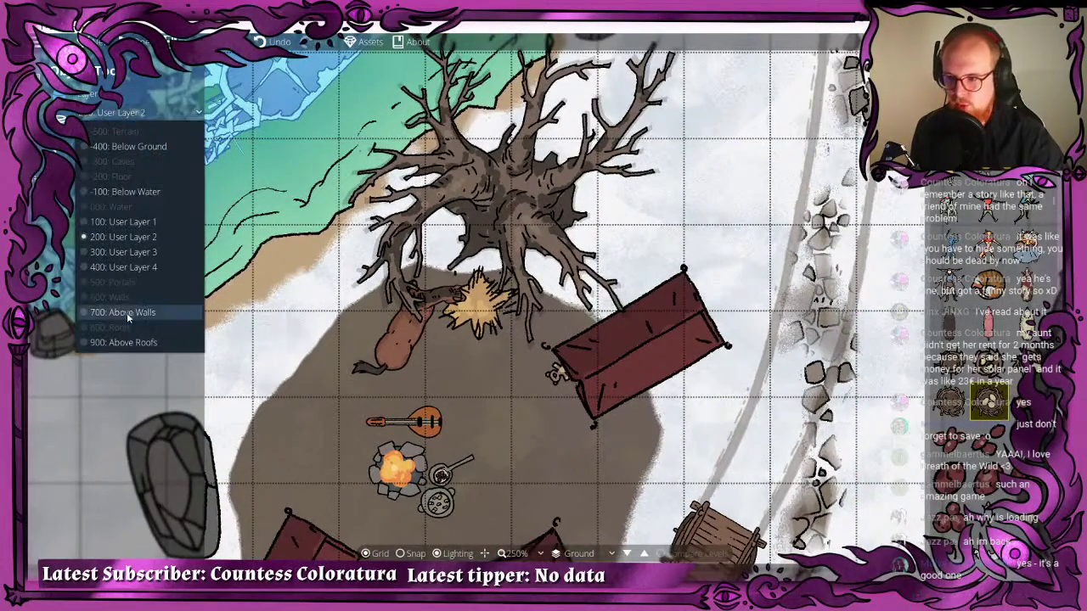
{"action": "left_click", "coordinate": [108, 270]}
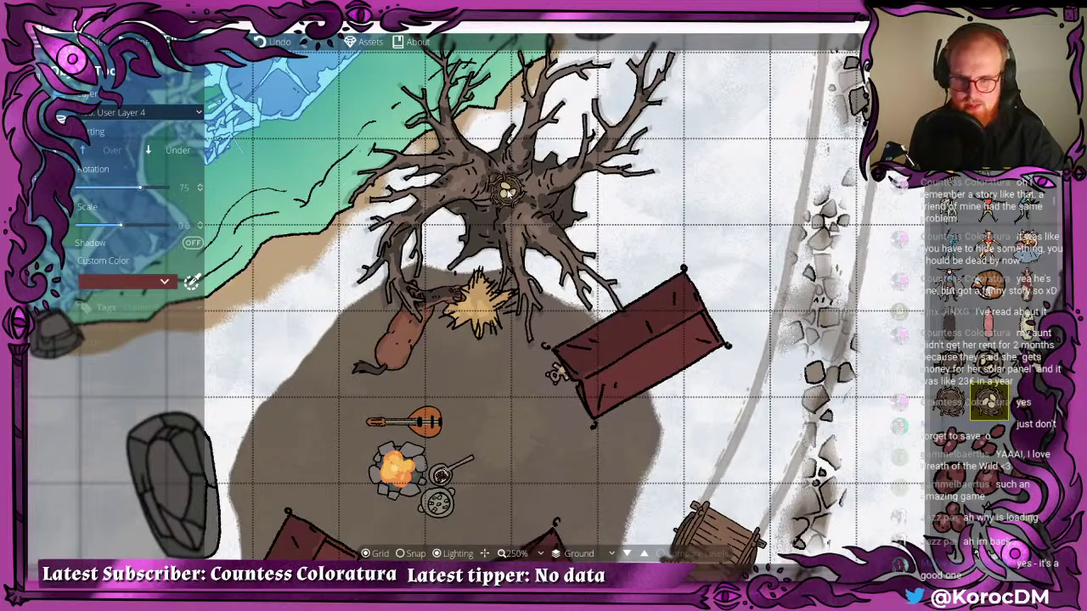
- Place the egg nest on the bare tree's trunk with rotation 75 and scale 0.6, and check it from several zoom levels
{"action": "left_click", "coordinate": [509, 193]}
{"action": "left_click_drag", "start_coordinate": [554, 240], "coordinate": [439, 250]}
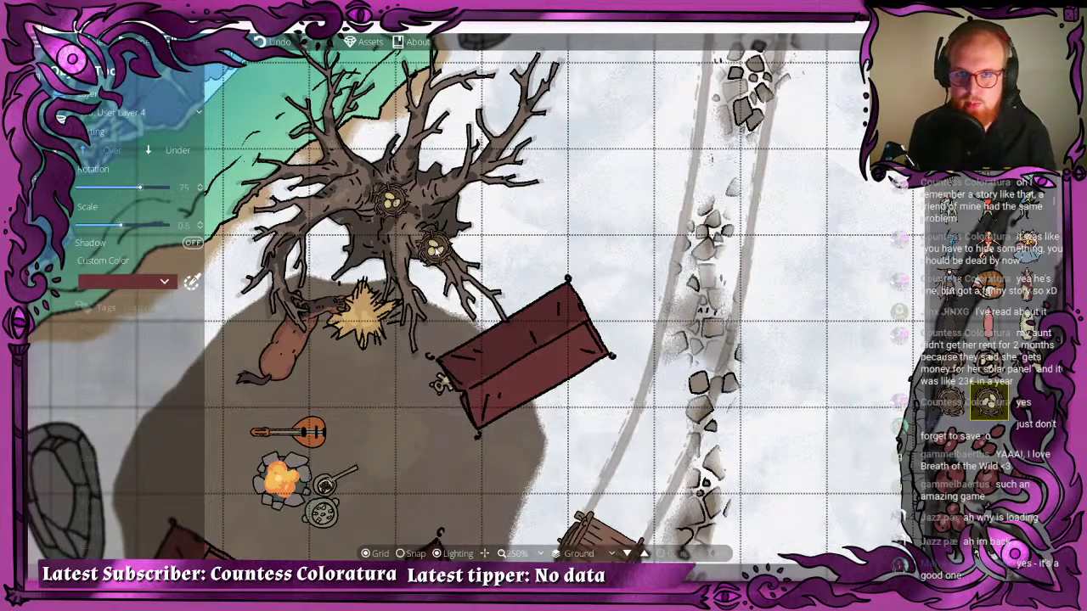
{"action": "left_click_drag", "start_coordinate": [469, 277], "coordinate": [532, 194]}
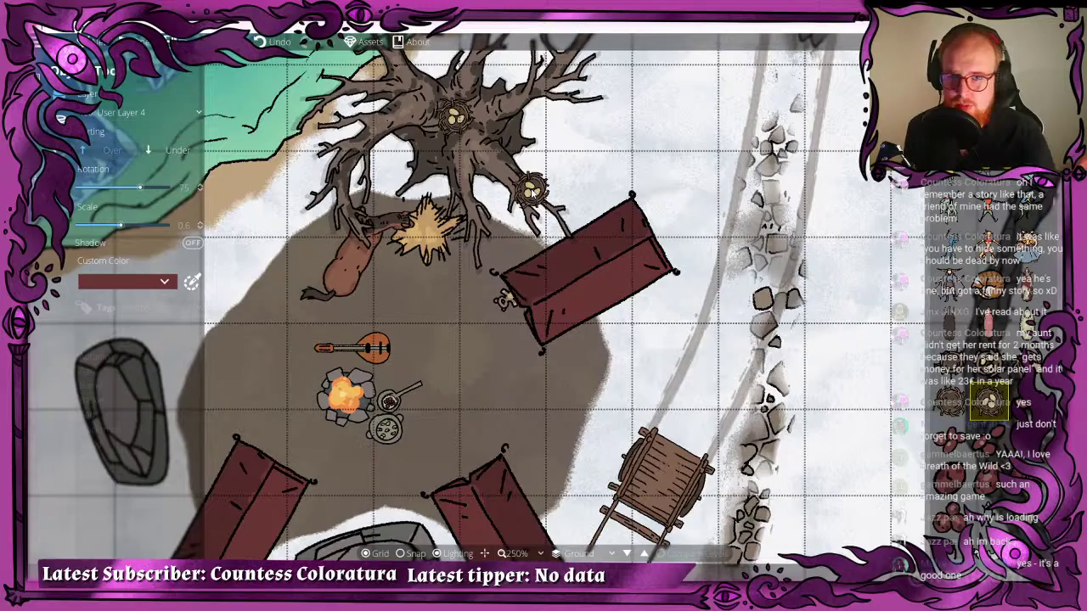
{"action": "left_click_drag", "start_coordinate": [627, 296], "coordinate": [687, 325]}
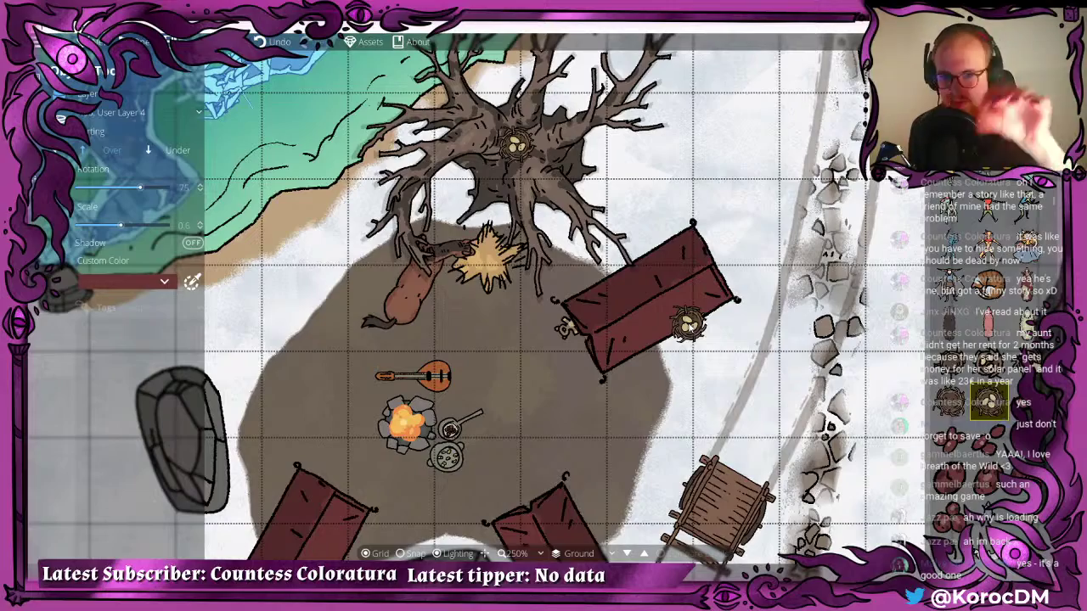
{"action": "left_click_drag", "start_coordinate": [577, 267], "coordinate": [548, 279]}
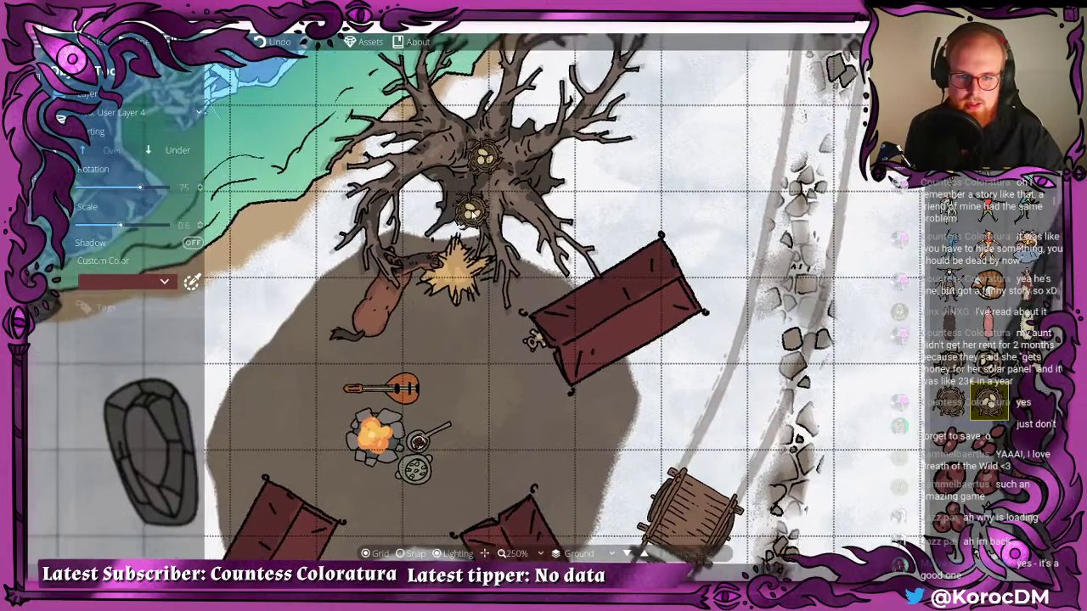
{"action": "scroll", "coordinate": [497, 238], "scroll_direction": "down", "scroll_amount": 2}
{"action": "scroll", "coordinate": [450, 182], "scroll_direction": "up", "scroll_amount": 8}
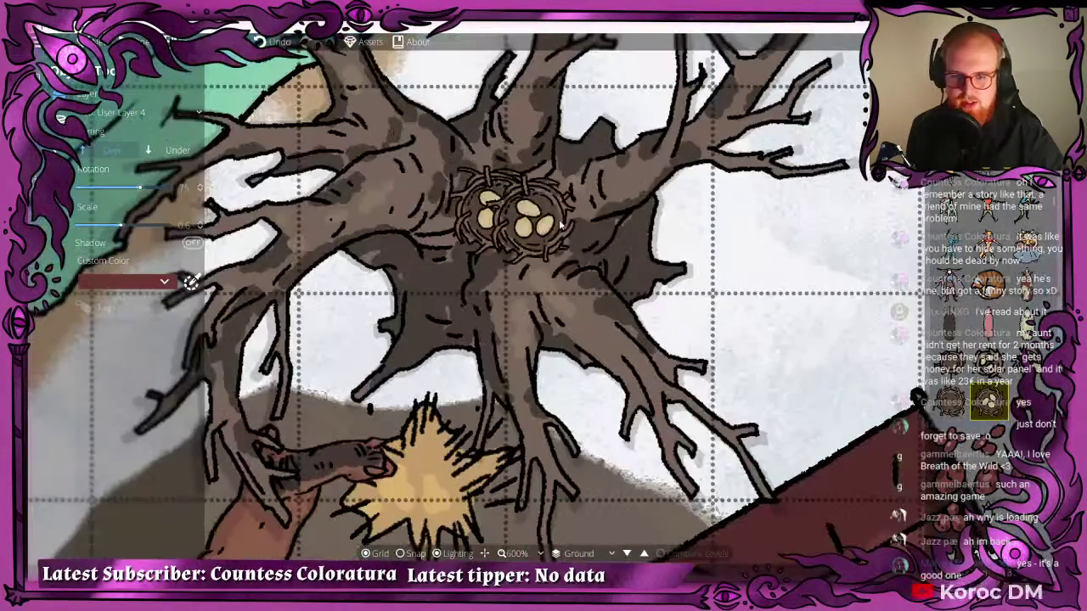
{"action": "left_click", "coordinate": [495, 209]}
{"action": "scroll", "coordinate": [485, 219], "scroll_direction": "down", "scroll_amount": 4}
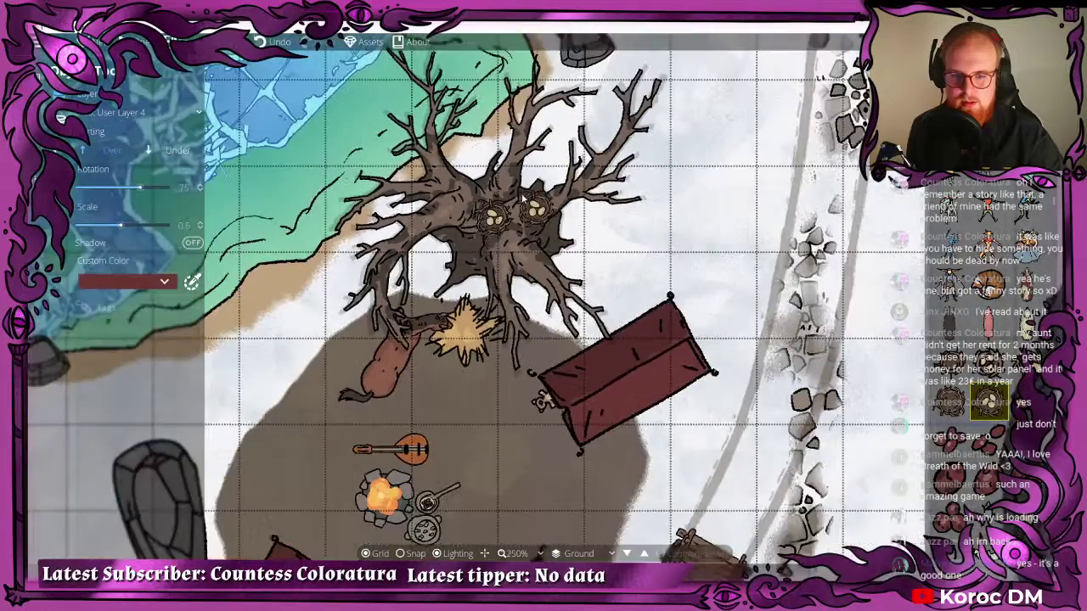
- Pick a scattered bones prop from the object library and preview it in front of the eastern cliff opening
{"action": "left_click_drag", "start_coordinate": [475, 315], "coordinate": [438, 254]}
{"action": "scroll", "coordinate": [437, 255], "scroll_direction": "down", "scroll_amount": 2}
{"action": "left_click_drag", "start_coordinate": [514, 277], "coordinate": [587, 251]}
{"action": "left_click_drag", "start_coordinate": [529, 309], "coordinate": [578, 405]}
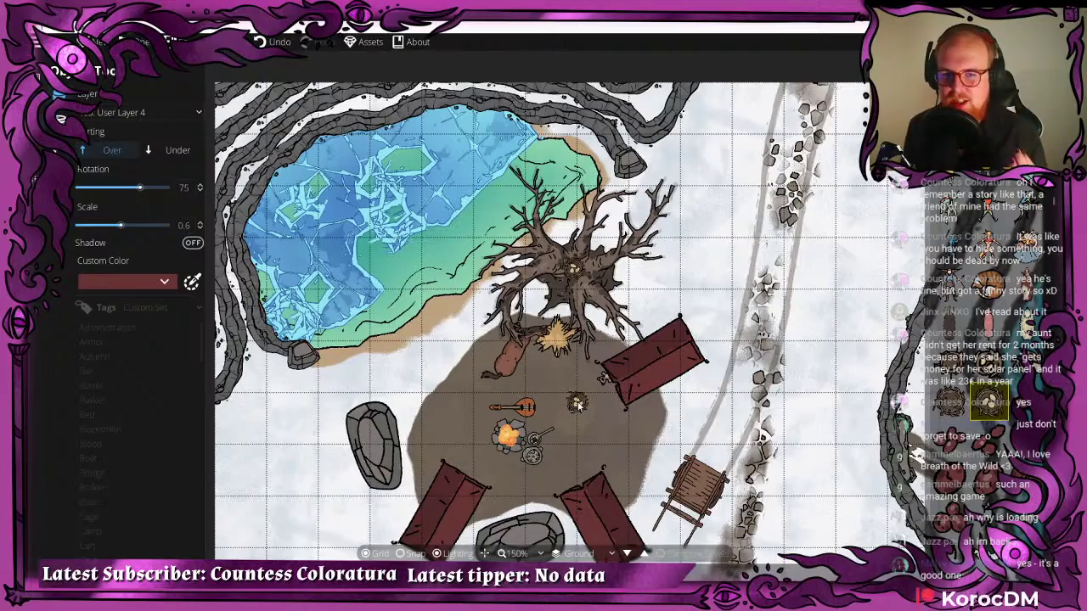
{"action": "left_click_drag", "start_coordinate": [577, 406], "coordinate": [501, 305]}
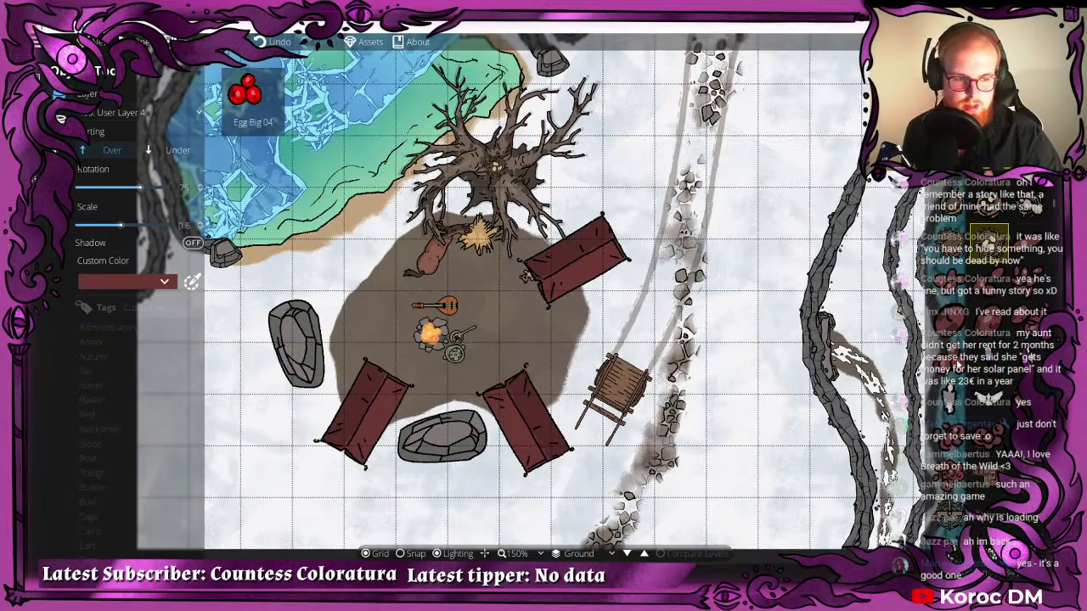
{"action": "scroll", "coordinate": [968, 343], "scroll_direction": "down", "scroll_amount": 5}
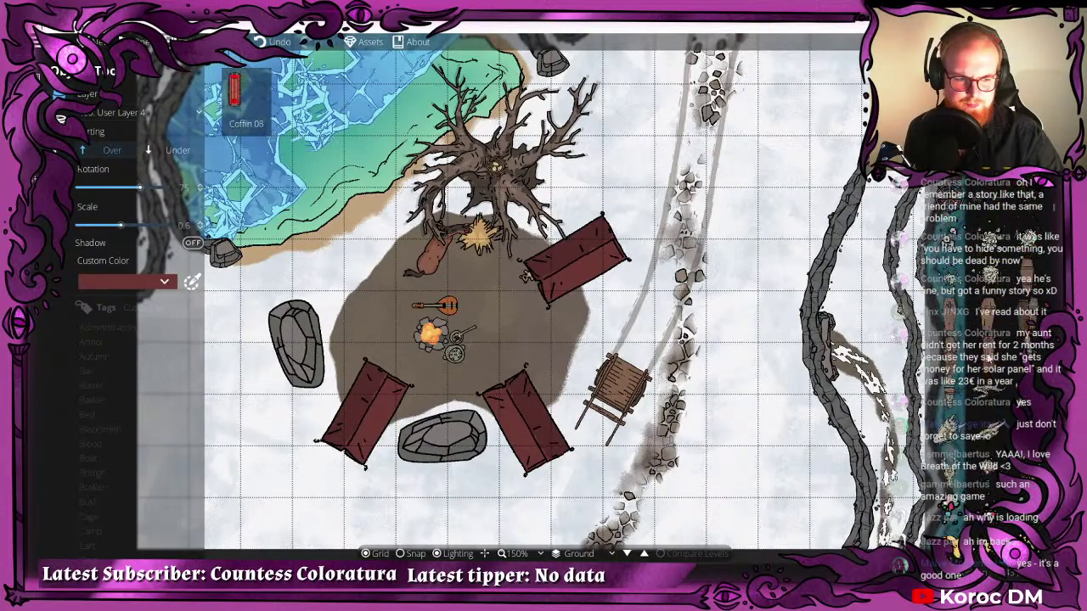
{"action": "left_click_drag", "start_coordinate": [781, 347], "coordinate": [381, 170]}
{"action": "scroll", "coordinate": [452, 136], "scroll_direction": "up", "scroll_amount": 4}
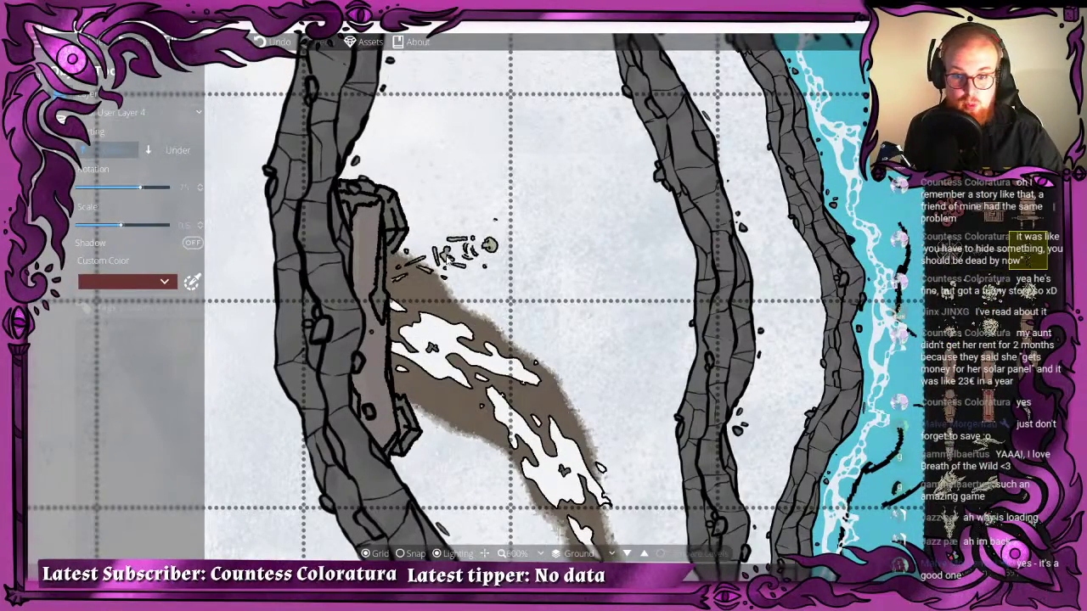
- Set the layer for the bones prop to Below Water
{"action": "left_click_drag", "start_coordinate": [445, 250], "coordinate": [544, 253]}
{"action": "scroll", "coordinate": [526, 263], "scroll_direction": "down", "scroll_amount": 1}
{"action": "left_click", "coordinate": [92, 126]}
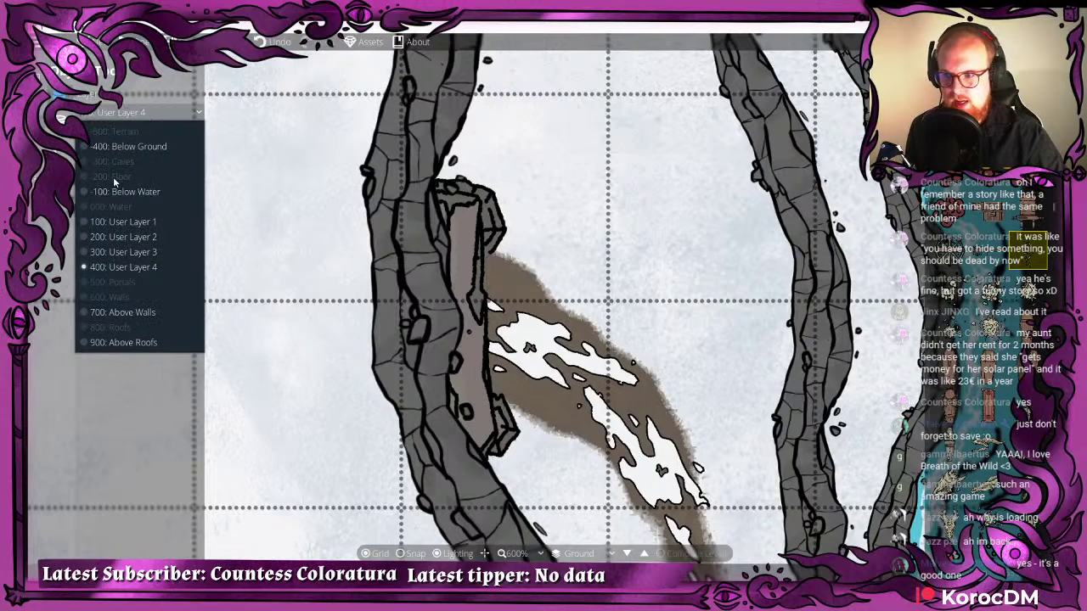
{"action": "left_click", "coordinate": [113, 177]}
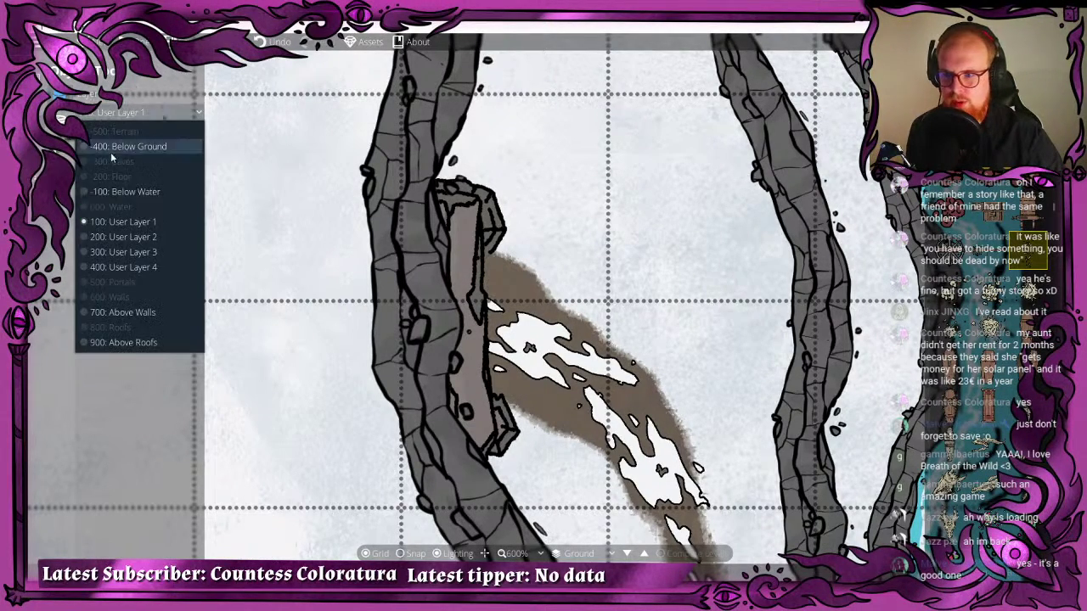
{"action": "left_click", "coordinate": [110, 113]}
{"action": "left_click", "coordinate": [118, 190]}
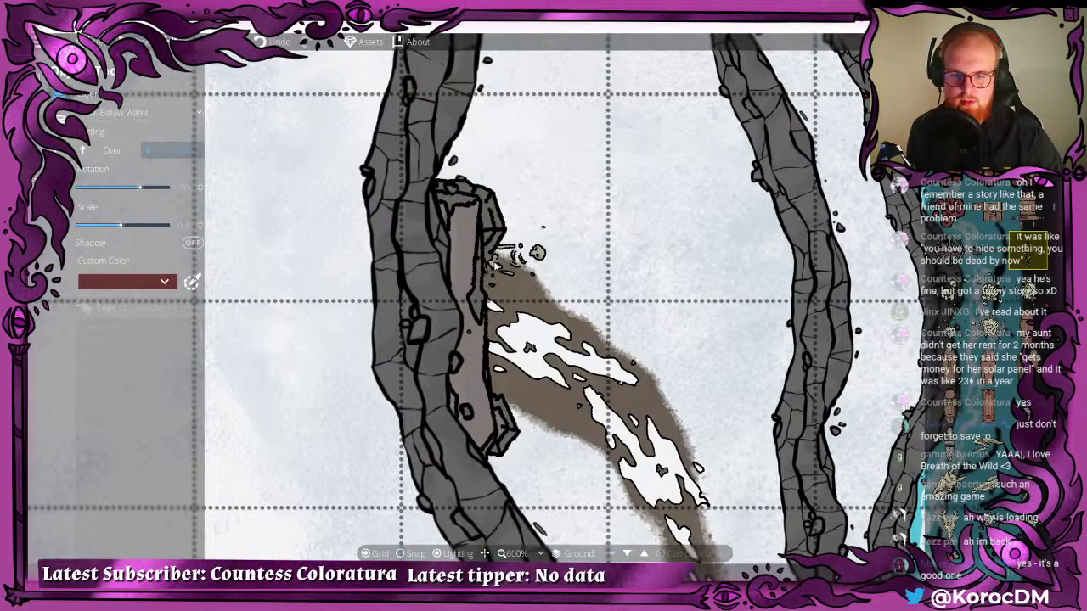
- Pick another bone pile and place it at the upper end of the cliff opening with rotation 105 and scale 0.5
{"action": "left_click_drag", "start_coordinate": [487, 278], "coordinate": [378, 176]}
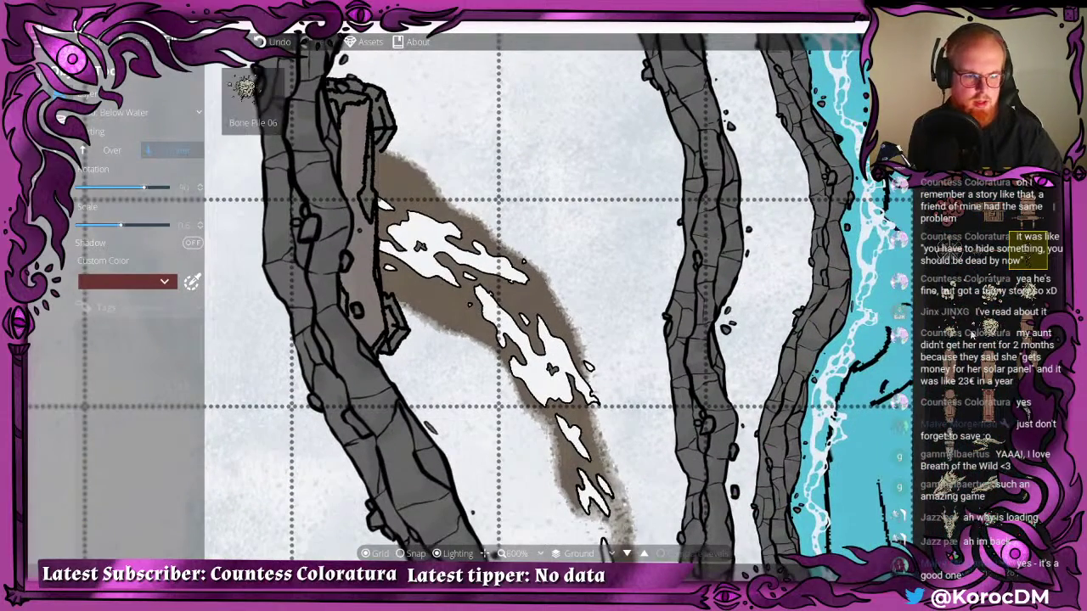
{"action": "scroll", "coordinate": [1002, 321], "scroll_direction": "down", "scroll_amount": 2}
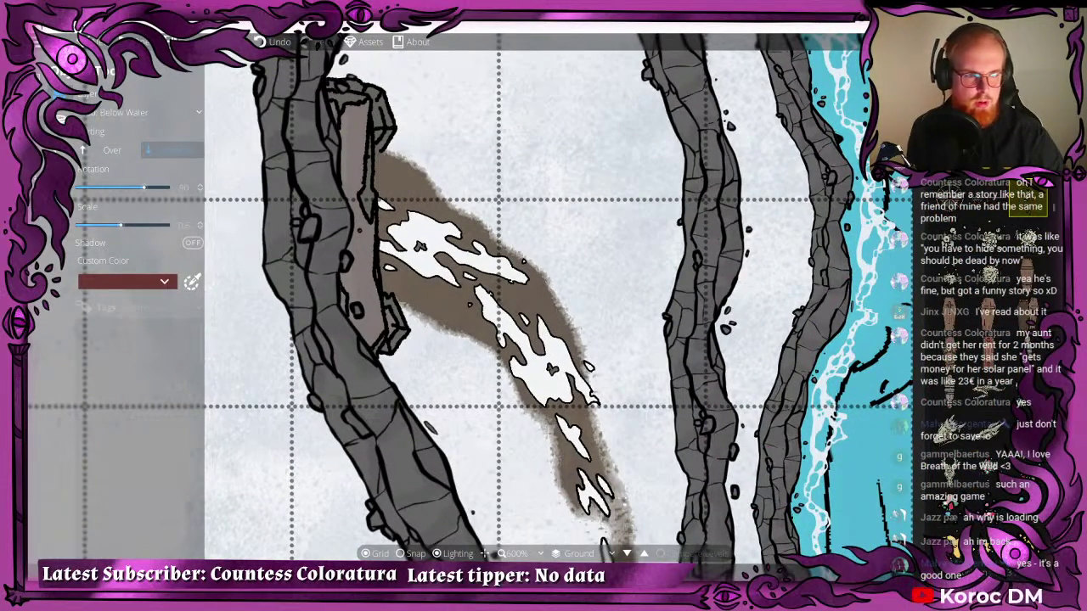
{"action": "scroll", "coordinate": [969, 255], "scroll_direction": "down", "scroll_amount": 1}
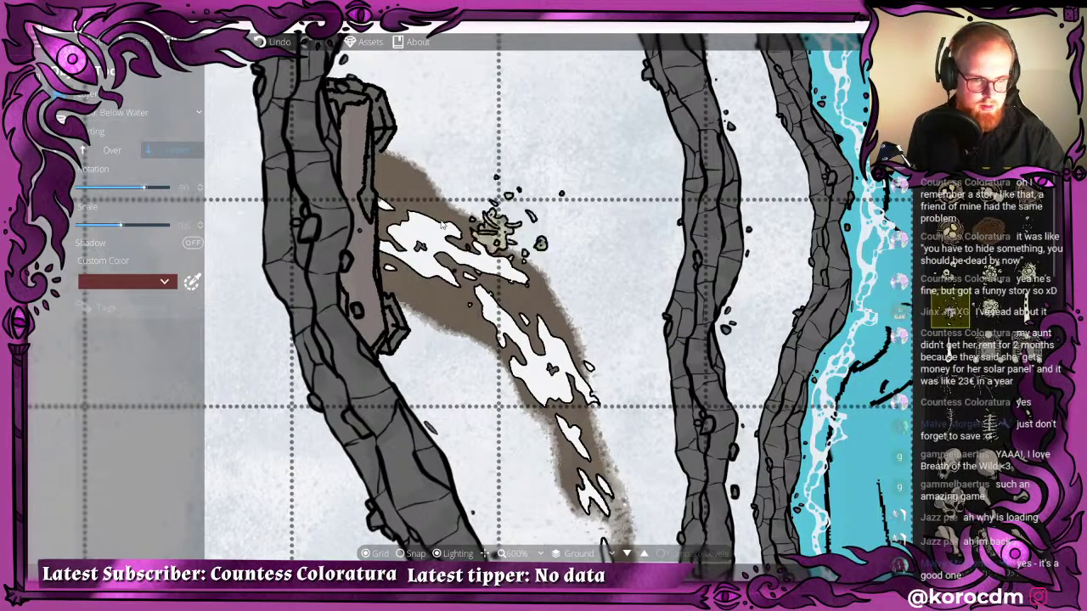
{"action": "scroll", "coordinate": [407, 174], "scroll_direction": "up", "scroll_amount": 2}
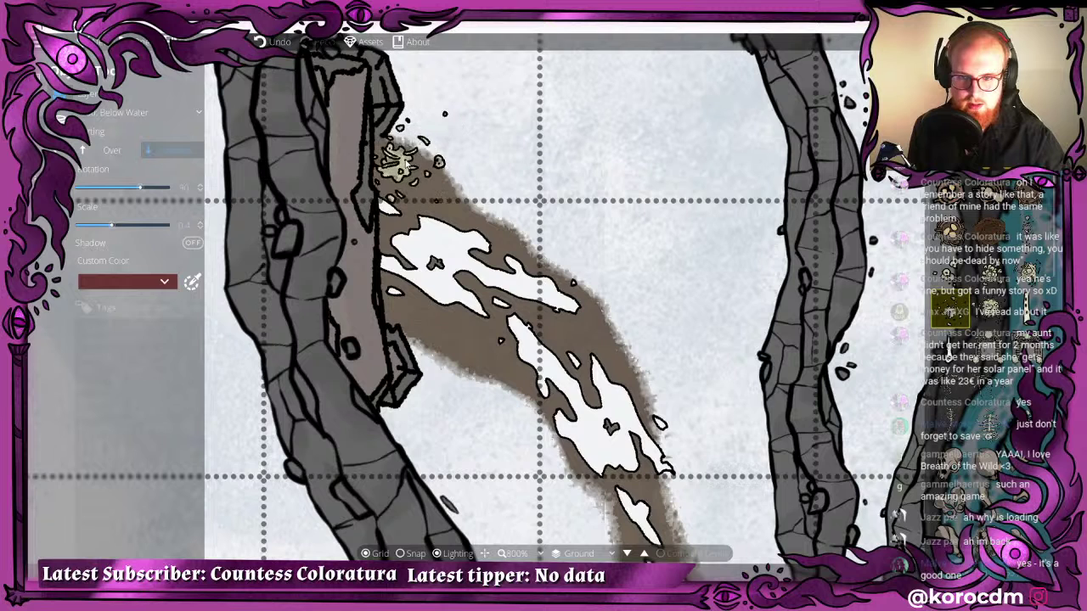
{"action": "scroll", "coordinate": [406, 165], "scroll_direction": "up", "scroll_amount": 1}
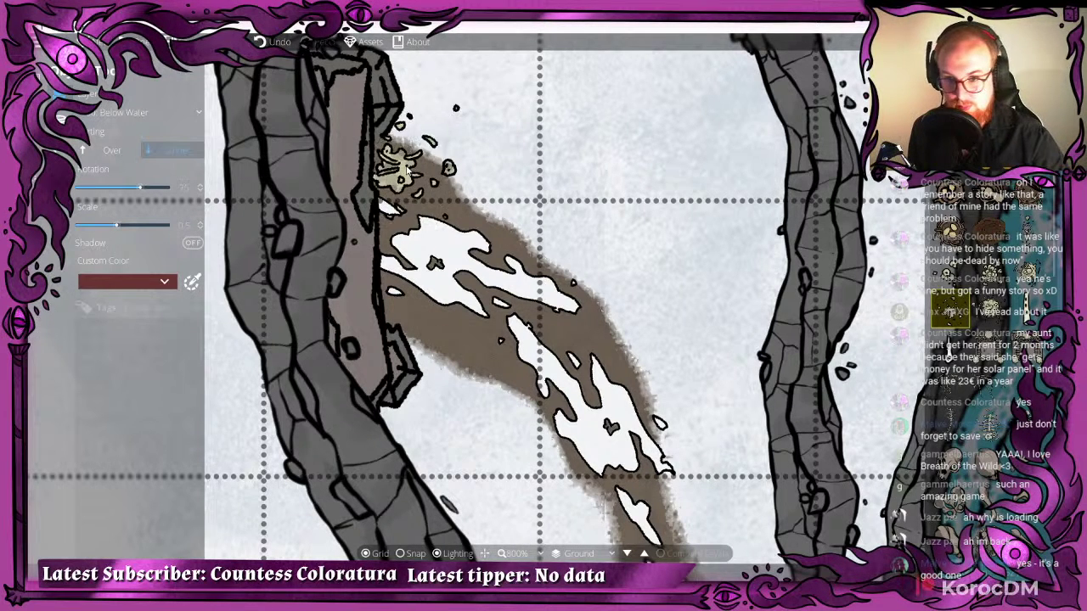
{"action": "scroll", "coordinate": [406, 166], "scroll_direction": "up", "scroll_amount": 1}
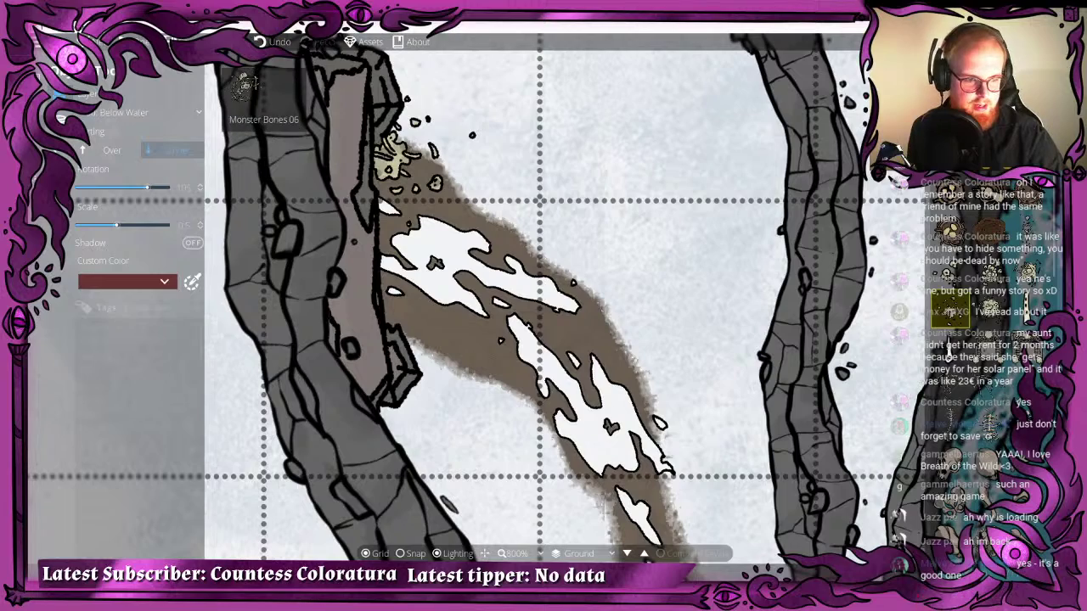
- Preview the monster bones, then place a second bone pile at scale 0.4 near the lower end of the cliff opening
{"action": "scroll", "coordinate": [535, 309], "scroll_direction": "down", "scroll_amount": 4}
{"action": "scroll", "coordinate": [584, 229], "scroll_direction": "up", "scroll_amount": 2}
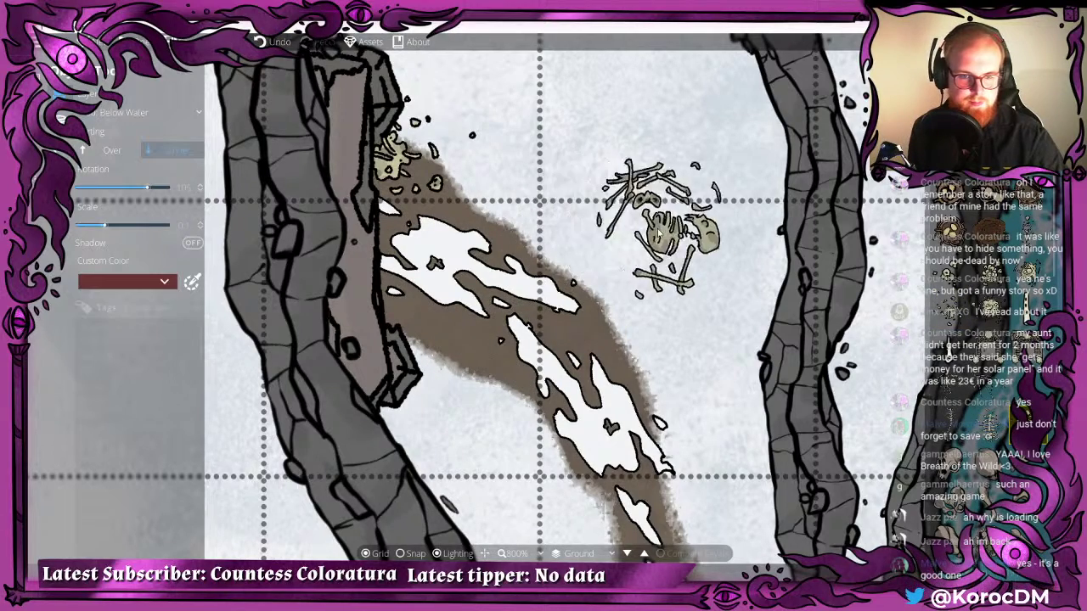
{"action": "scroll", "coordinate": [509, 316], "scroll_direction": "down", "scroll_amount": 1}
{"action": "left_click_drag", "start_coordinate": [488, 313], "coordinate": [461, 307]}
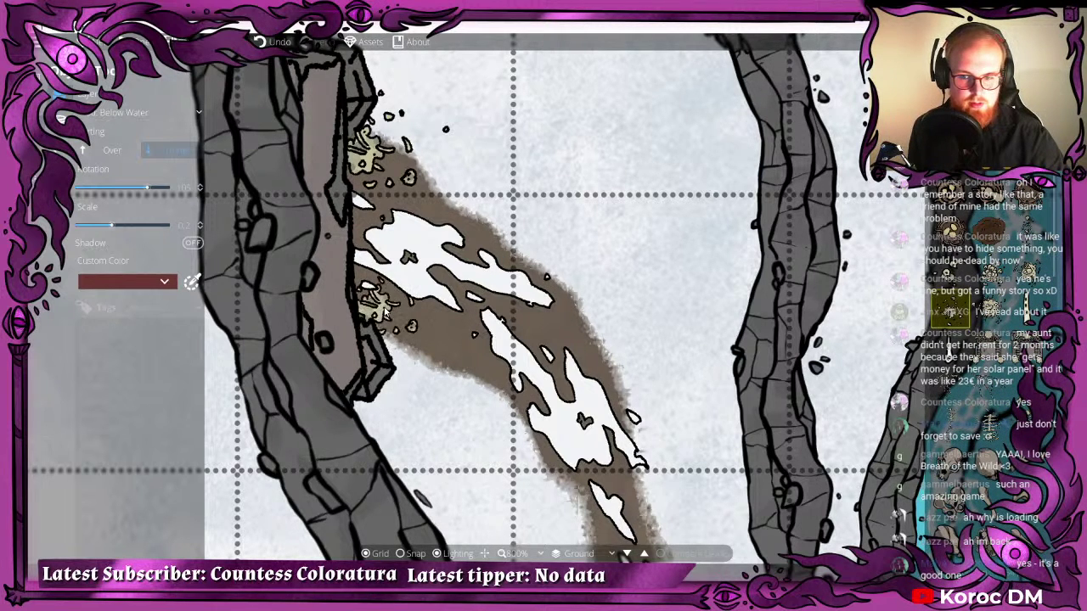
{"action": "scroll", "coordinate": [379, 309], "scroll_direction": "down", "scroll_amount": 1}
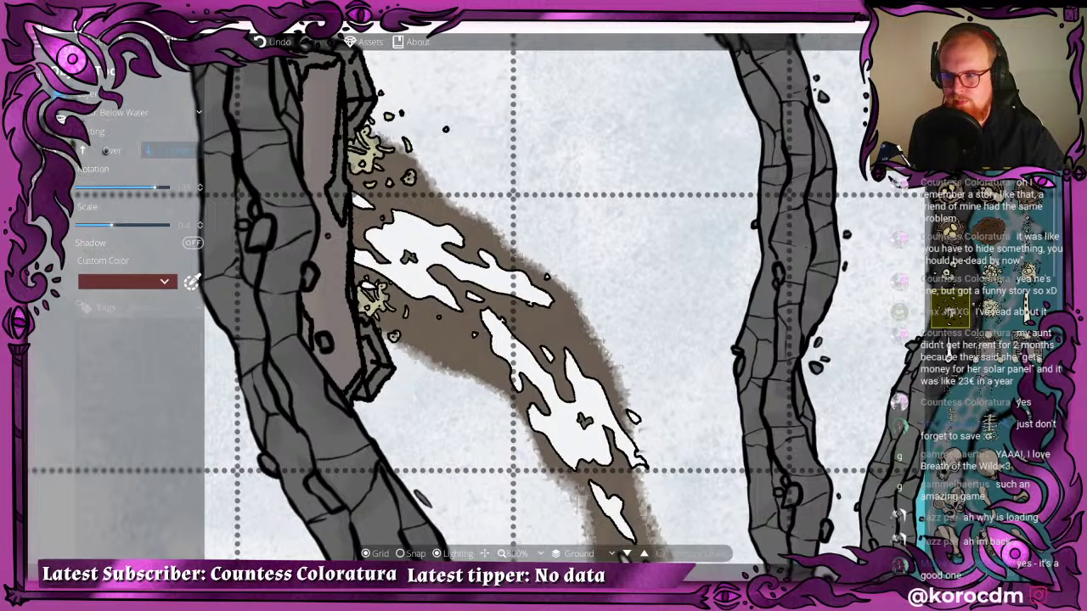
- Select the white patch directly in front of the cliff opening and move it to the Below Ground layer
{"action": "key", "text": "Escape"}
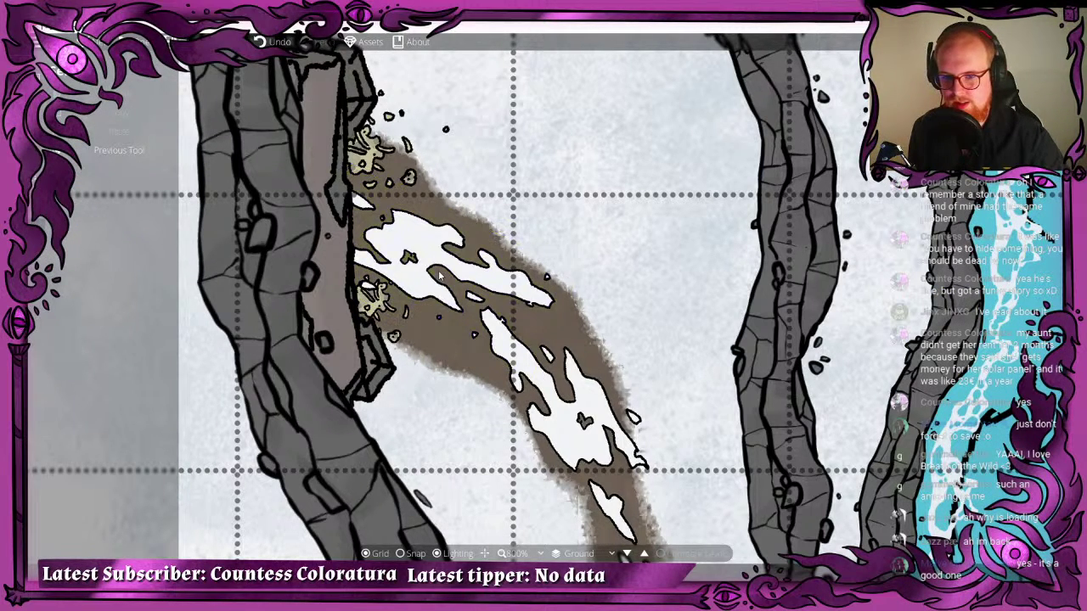
{"action": "left_click_drag", "start_coordinate": [436, 272], "coordinate": [442, 268]}
{"action": "left_click", "coordinate": [413, 255]}
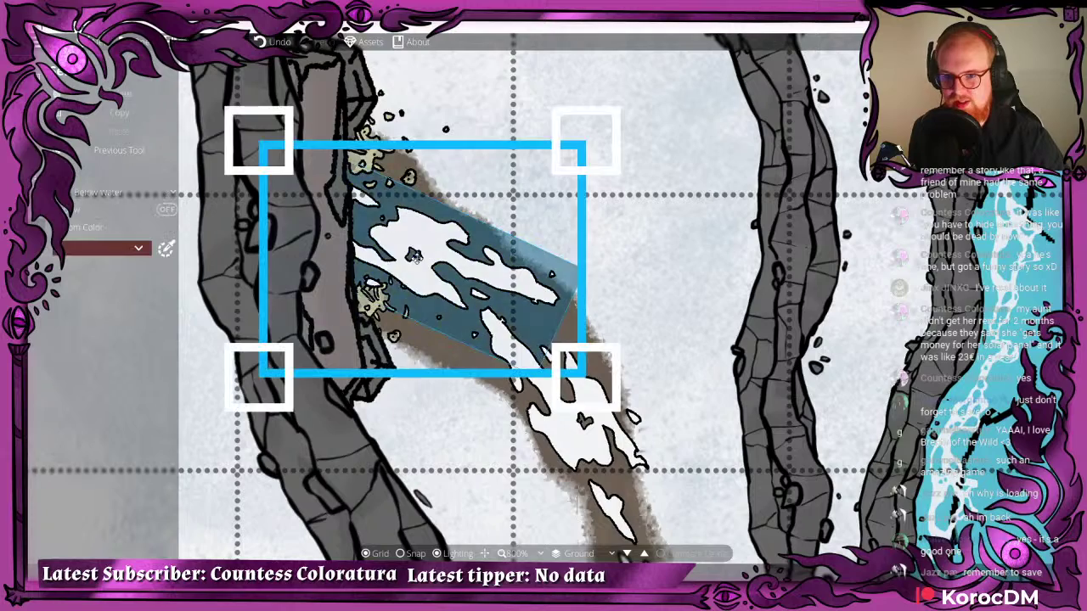
{"action": "left_click", "coordinate": [97, 199]}
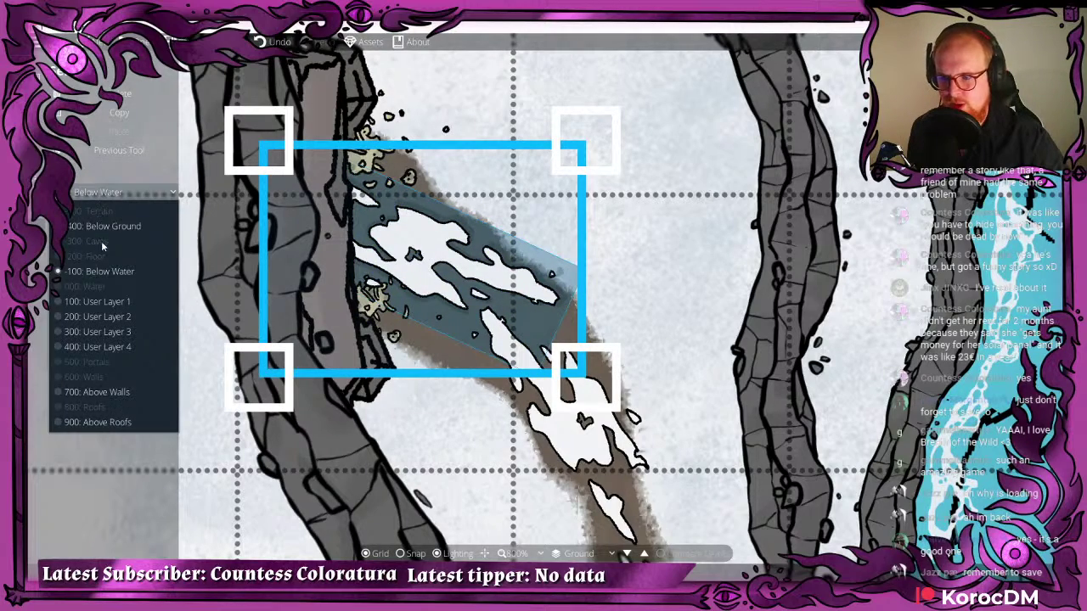
{"action": "left_click", "coordinate": [100, 228]}
{"action": "left_click", "coordinate": [720, 250]}
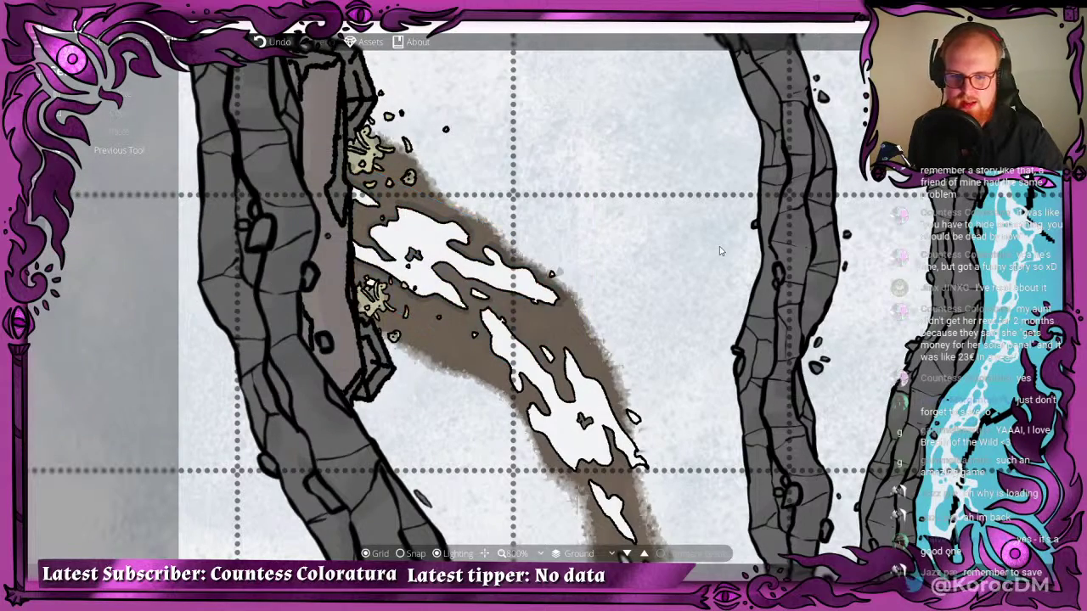
- Browse the object library for a small prop to place in the camp clearing
{"action": "scroll", "coordinate": [719, 251], "scroll_direction": "down", "scroll_amount": 5}
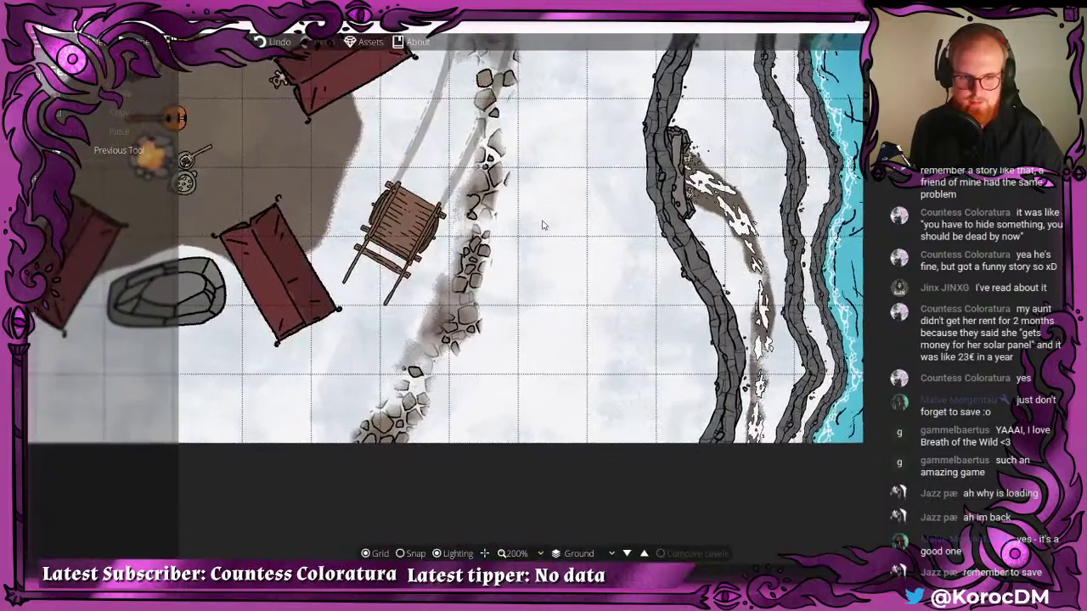
{"action": "left_click_drag", "start_coordinate": [543, 225], "coordinate": [687, 312]}
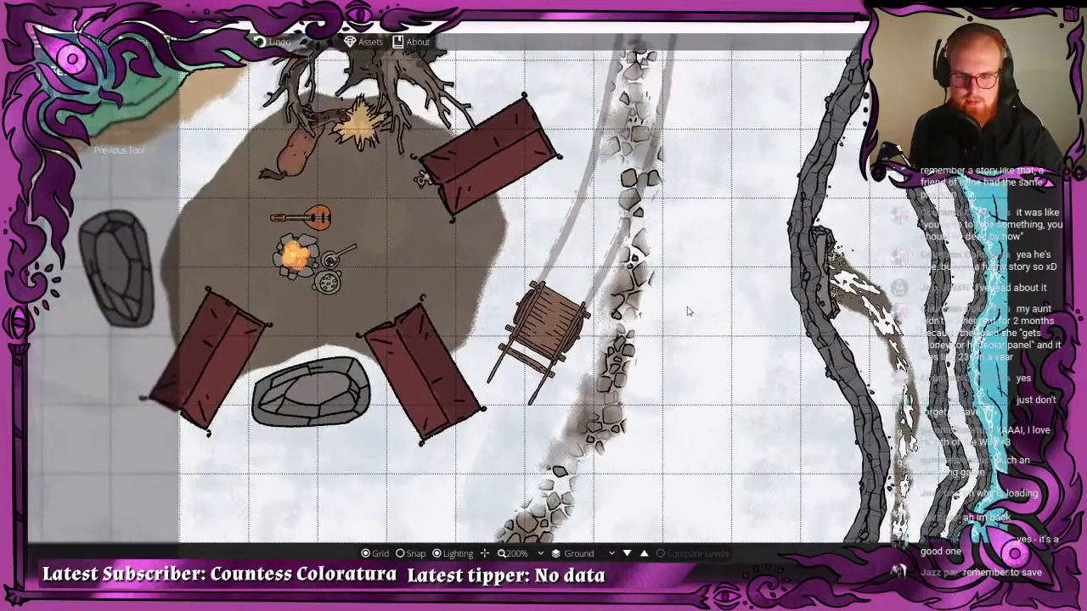
{"action": "scroll", "coordinate": [687, 312], "scroll_direction": "down", "scroll_amount": 2}
{"action": "scroll", "coordinate": [601, 267], "scroll_direction": "up", "scroll_amount": 4}
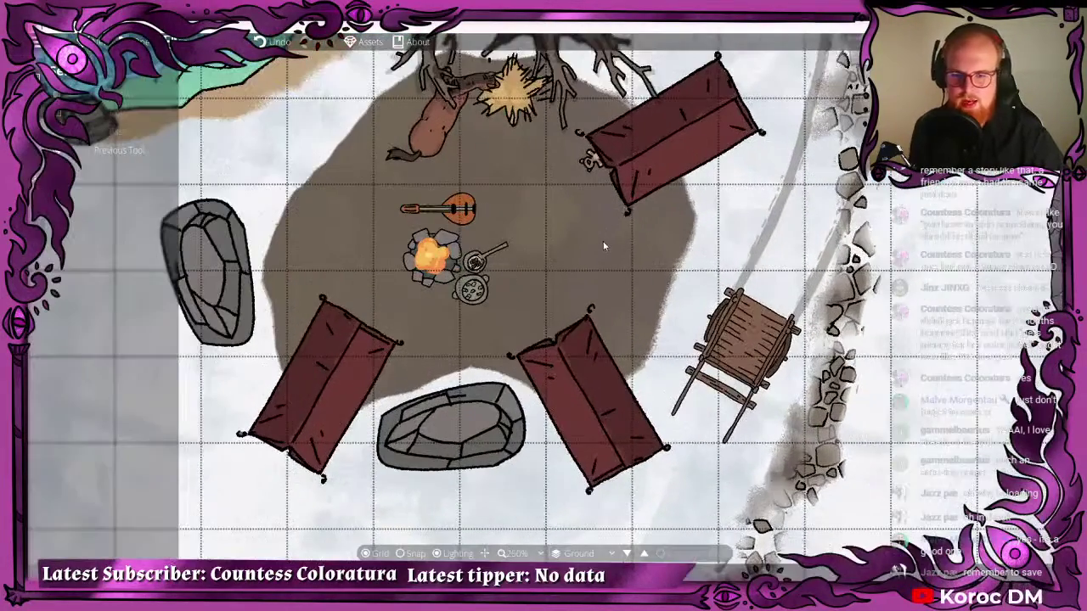
{"action": "key", "text": "Escape"}
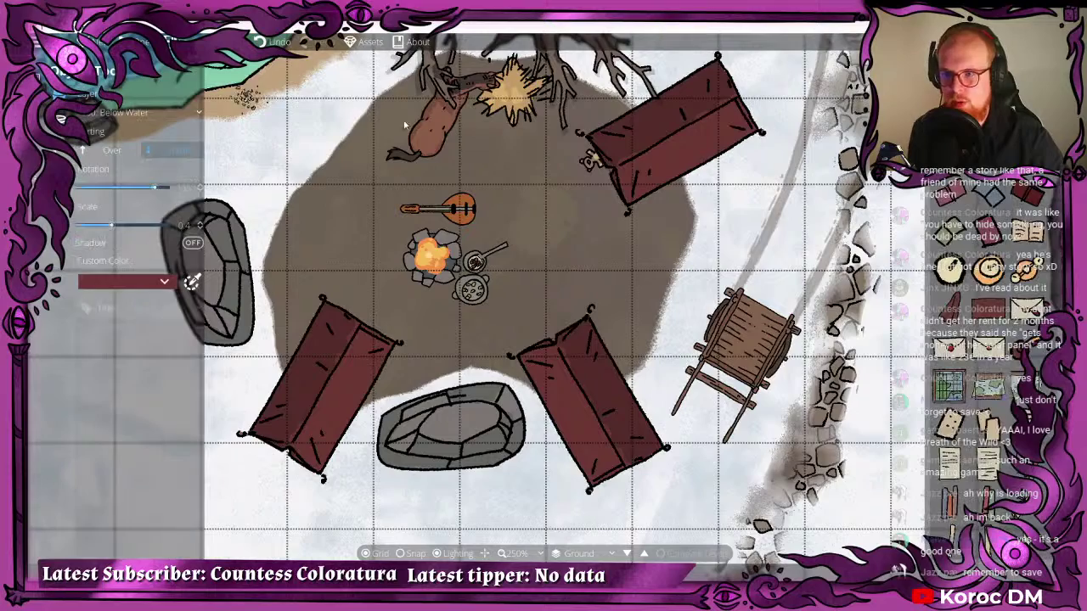
{"action": "scroll", "coordinate": [992, 330], "scroll_direction": "down", "scroll_amount": 2}
{"action": "scroll", "coordinate": [1009, 274], "scroll_direction": "down", "scroll_amount": 3}
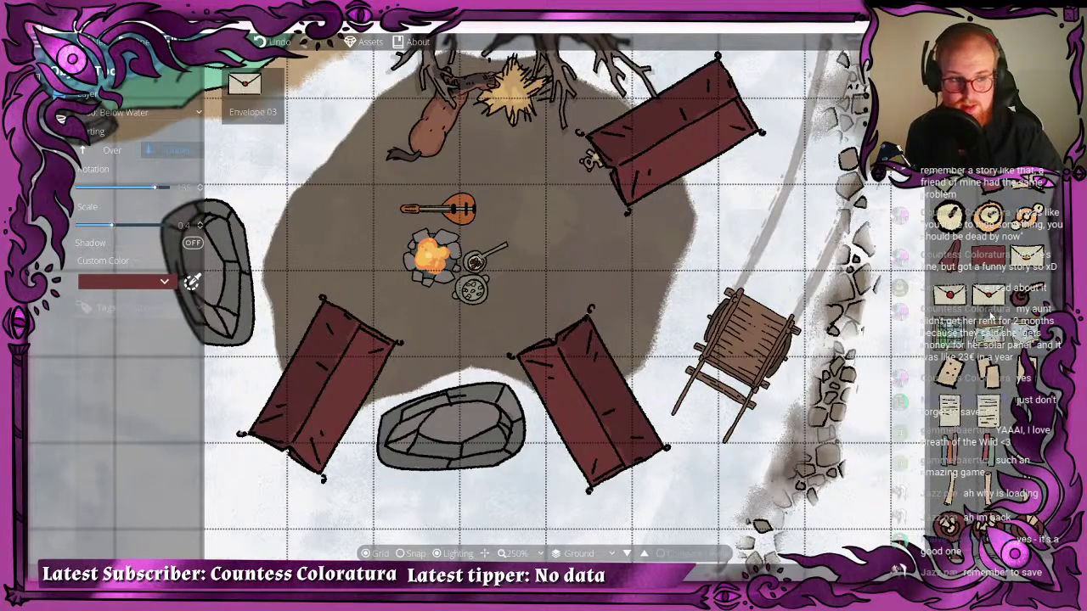
{"action": "scroll", "coordinate": [1020, 265], "scroll_direction": "down", "scroll_amount": 5}
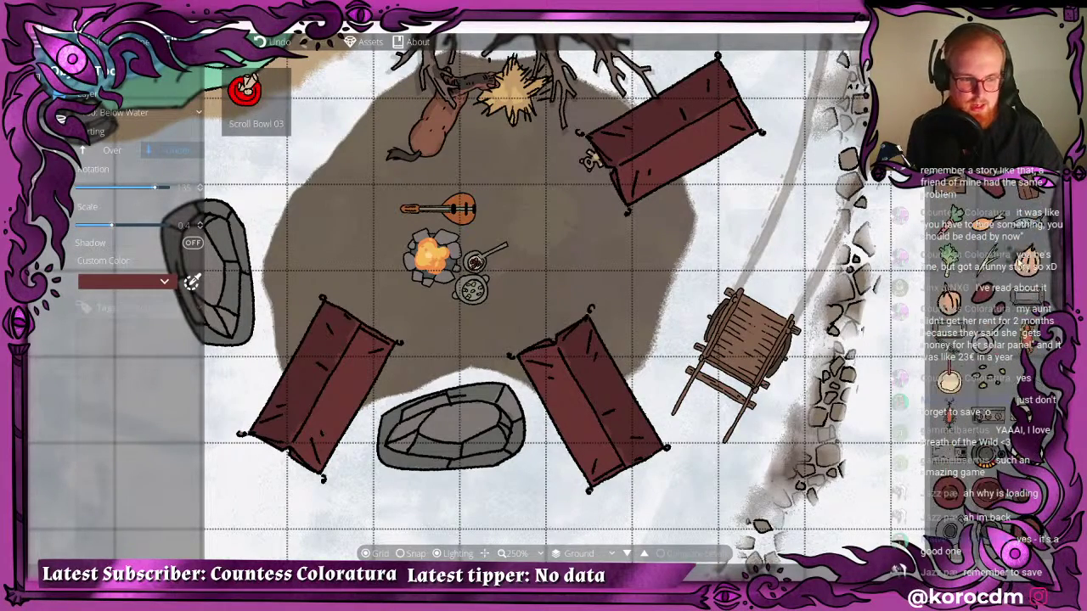
{"action": "scroll", "coordinate": [1018, 242], "scroll_direction": "down", "scroll_amount": 8}
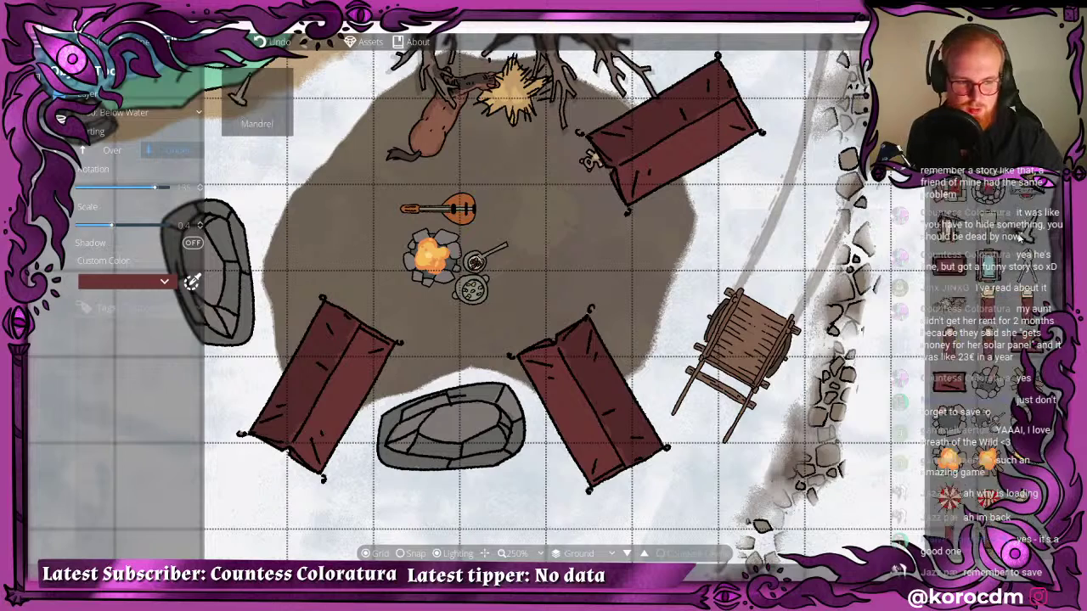
{"action": "scroll", "coordinate": [1024, 245], "scroll_direction": "down", "scroll_amount": 4}
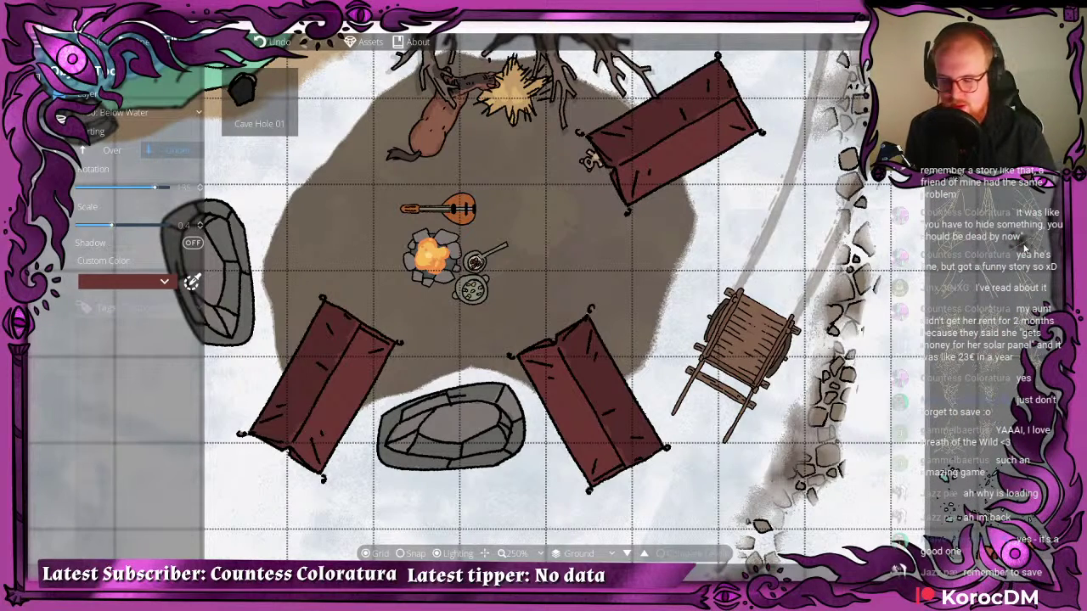
{"action": "scroll", "coordinate": [1023, 255], "scroll_direction": "down", "scroll_amount": 5}
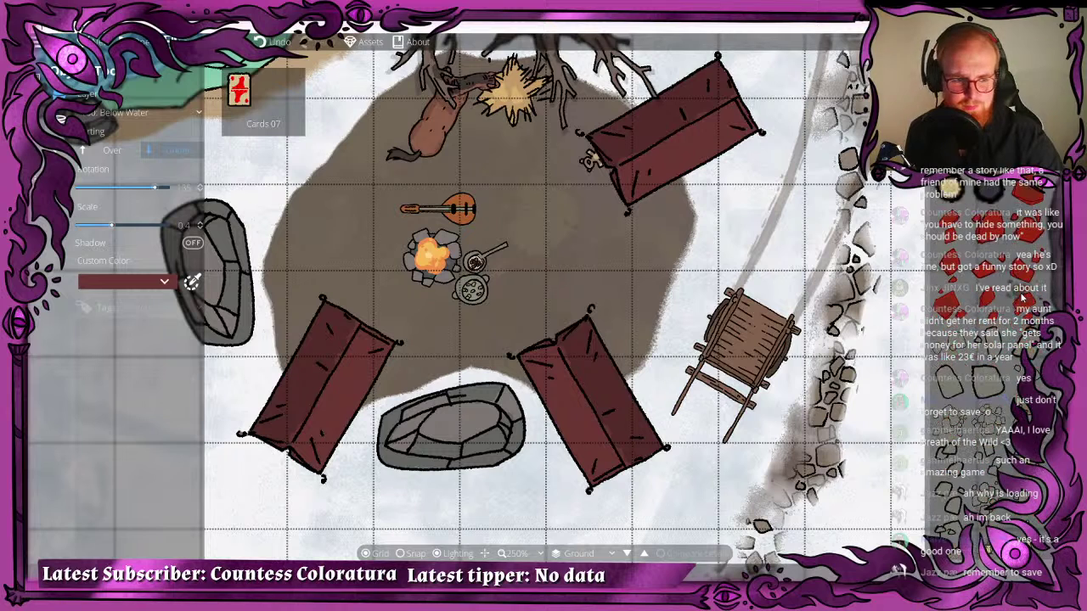
{"action": "scroll", "coordinate": [1023, 298], "scroll_direction": "down", "scroll_amount": 3}
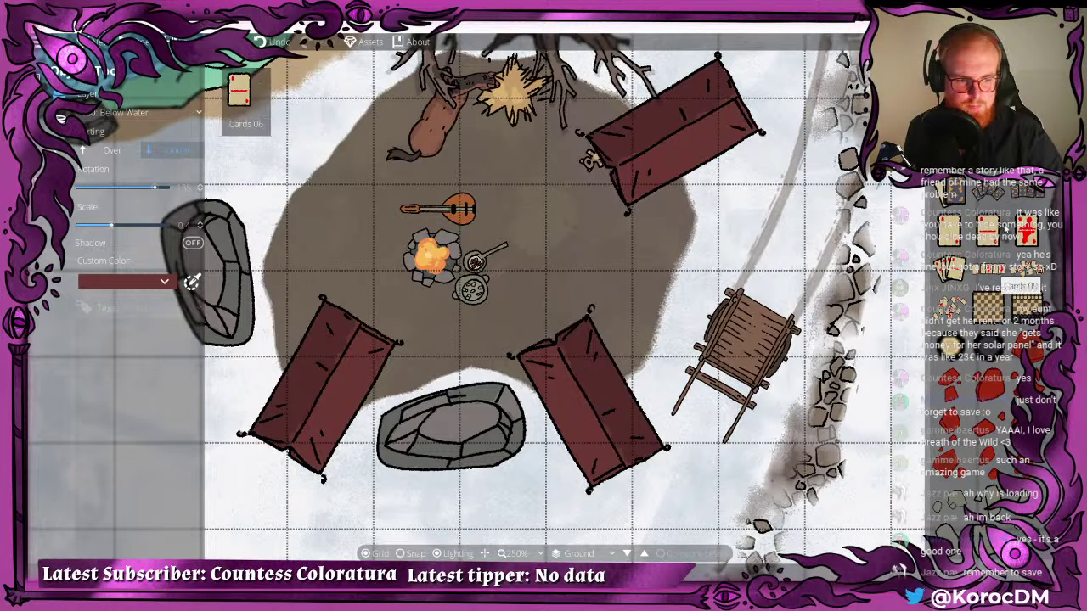
- Try placing face-down fanned cards between the guitar and the nearest tent, and undo the placement
{"action": "left_click_drag", "start_coordinate": [945, 200], "coordinate": [532, 199]}
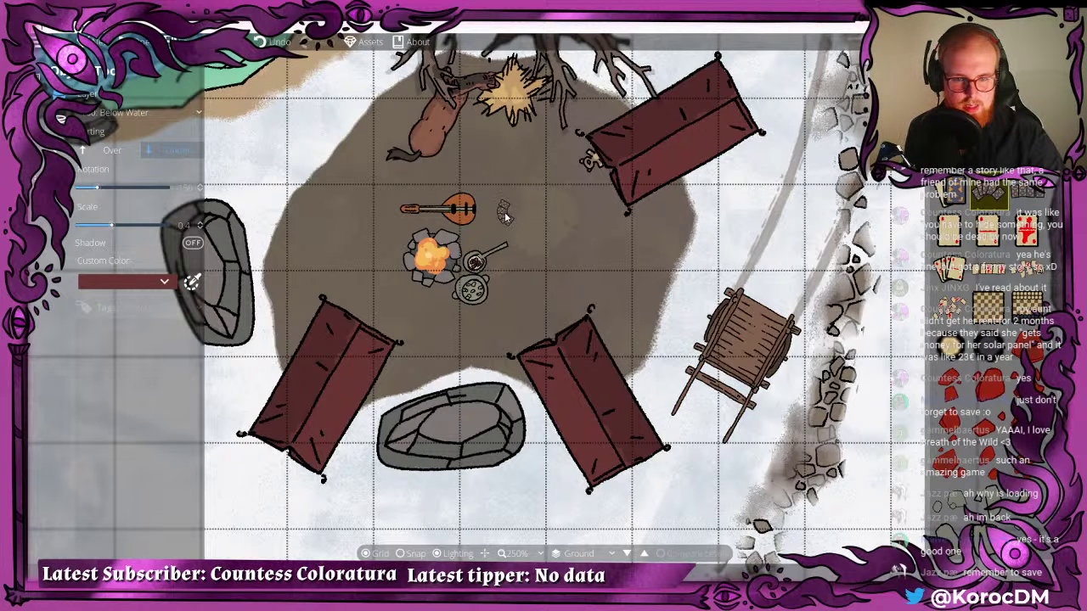
{"action": "left_click", "coordinate": [532, 172]}
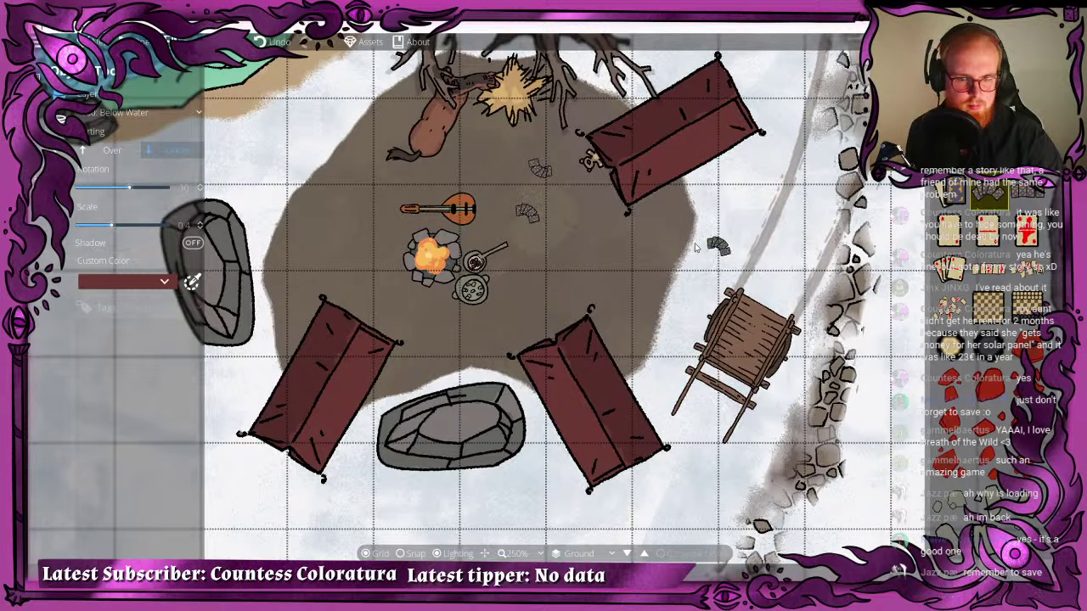
{"action": "scroll", "coordinate": [554, 198], "scroll_direction": "up", "scroll_amount": 4}
{"action": "key", "text": "ctrl+z"}
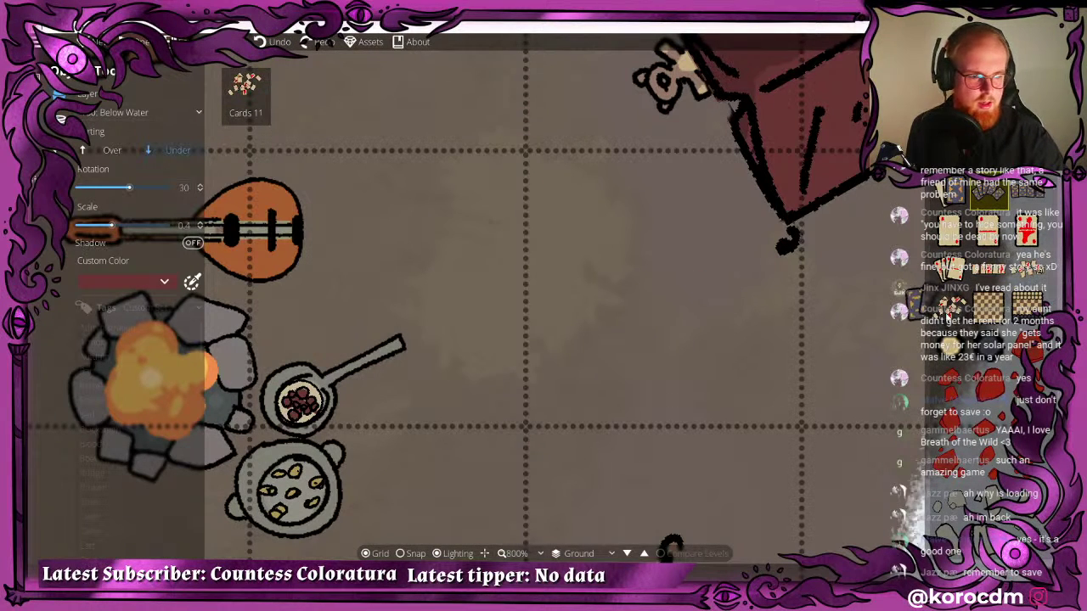
- Place the scattered playing cards on the ground beside the guitar with rotation 45 and scale 0.4
{"action": "left_click", "coordinate": [1023, 247]}
{"action": "scroll", "coordinate": [1022, 222], "scroll_direction": "up", "scroll_amount": 2}
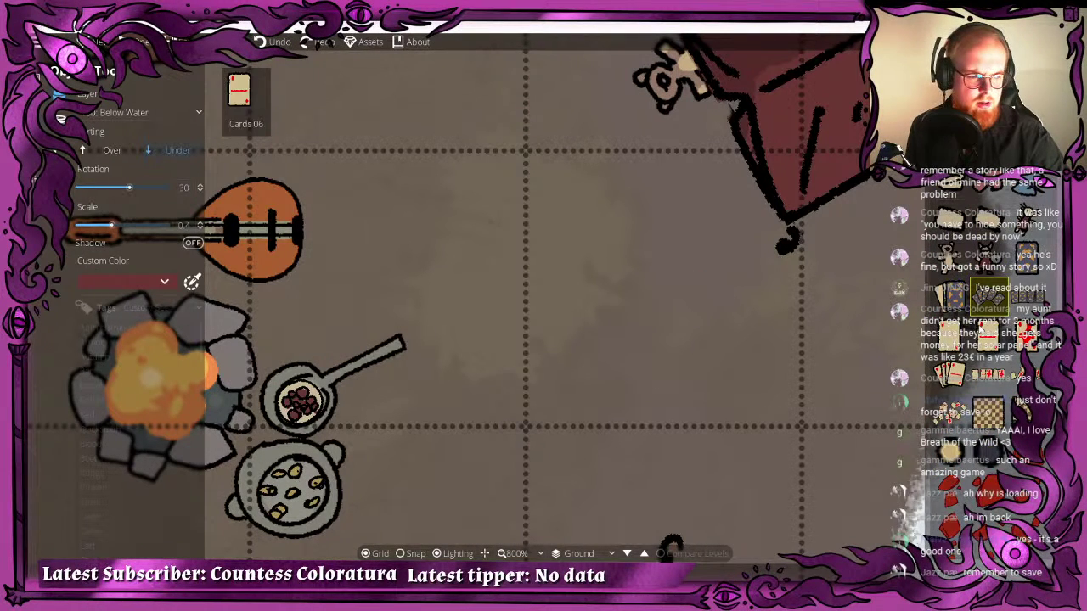
{"action": "left_click", "coordinate": [990, 337]}
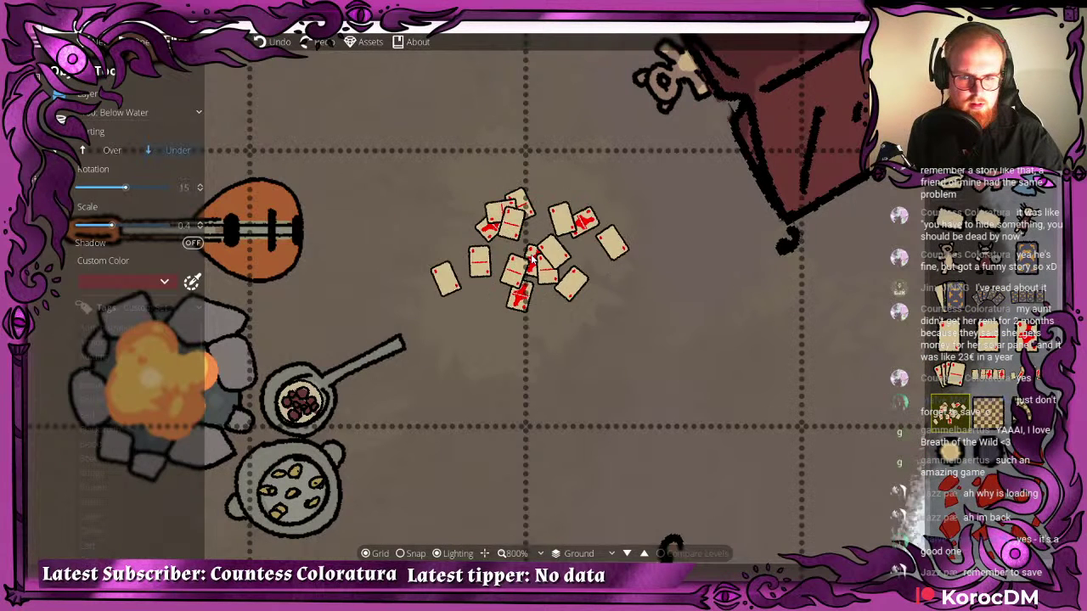
{"action": "scroll", "coordinate": [531, 257], "scroll_direction": "down", "scroll_amount": 2}
{"action": "left_click", "coordinate": [544, 248]}
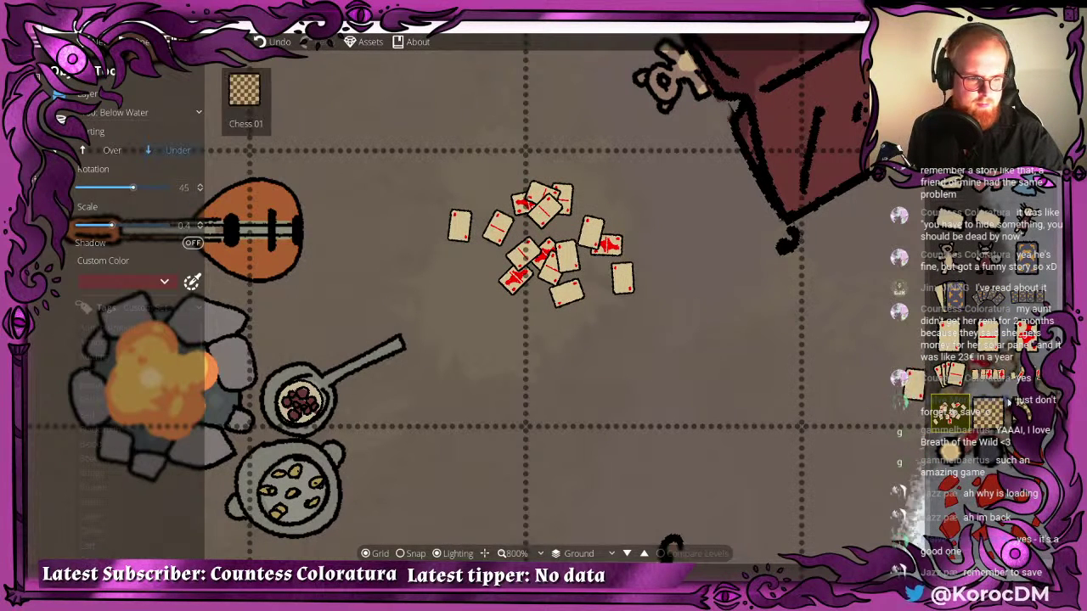
- Add a row of cards below the scattered pile at rotation 15 and a fanned hand above it at rotation -135
{"action": "left_click", "coordinate": [989, 375]}
{"action": "scroll", "coordinate": [527, 369], "scroll_direction": "down", "scroll_amount": 2}
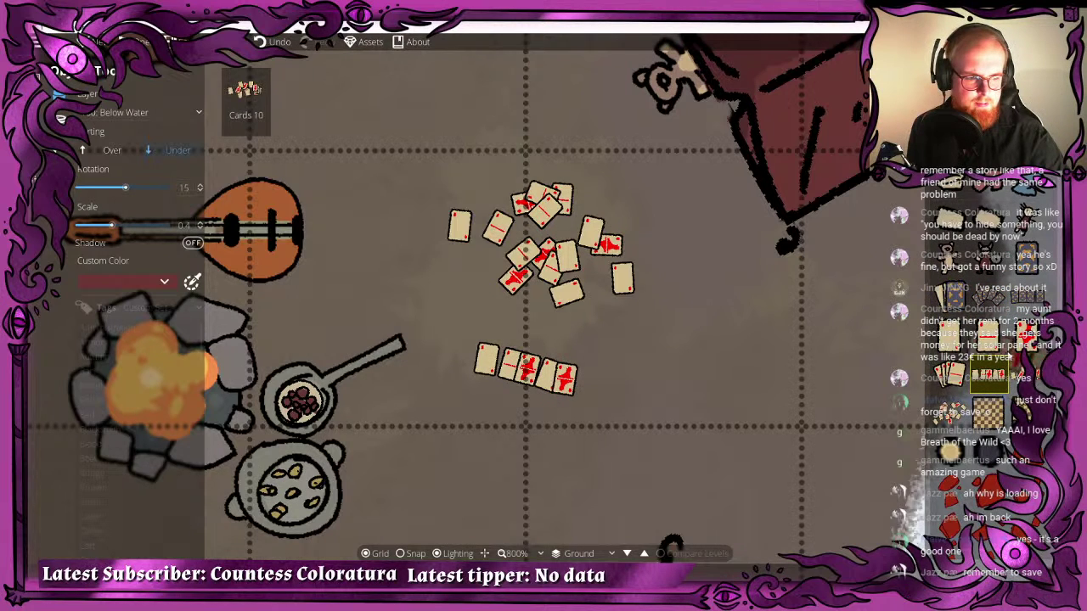
{"action": "left_click", "coordinate": [950, 374]}
{"action": "scroll", "coordinate": [609, 180], "scroll_direction": "up", "scroll_amount": 6}
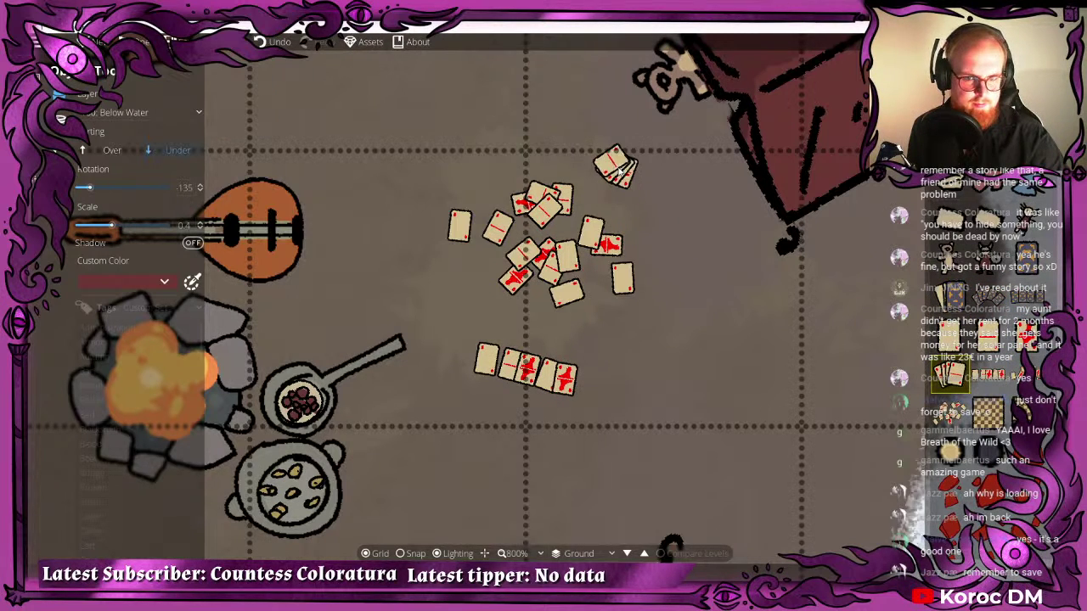
{"action": "scroll", "coordinate": [625, 157], "scroll_direction": "down", "scroll_amount": 10}
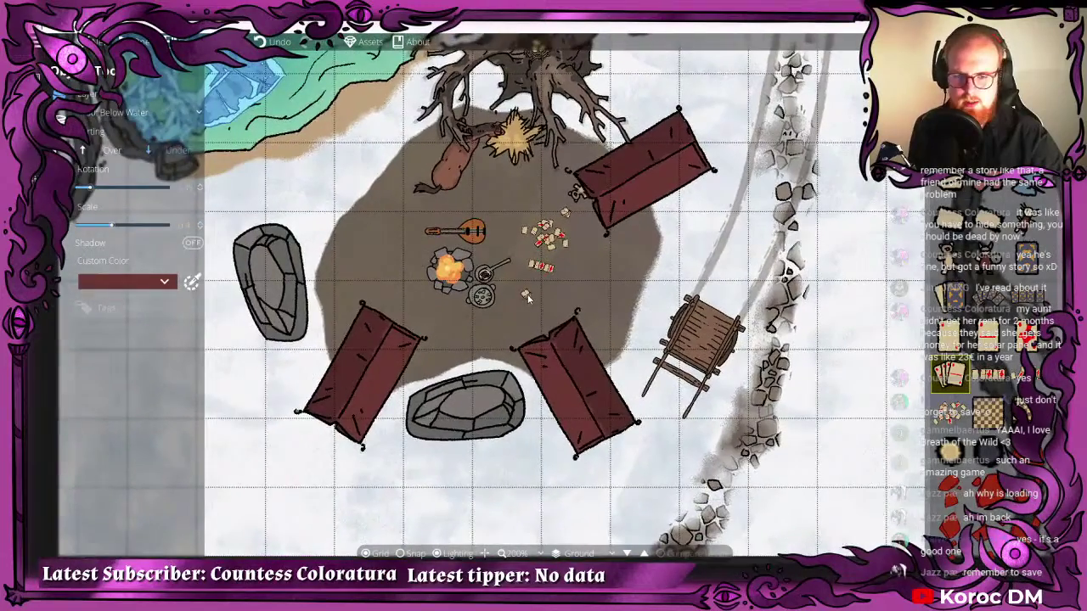
- Move the fanned hand and the row of cards closer to the scattered pile and straighten the row
{"action": "scroll", "coordinate": [497, 237], "scroll_direction": "up", "scroll_amount": 4}
{"action": "left_click", "coordinate": [39, 225]}
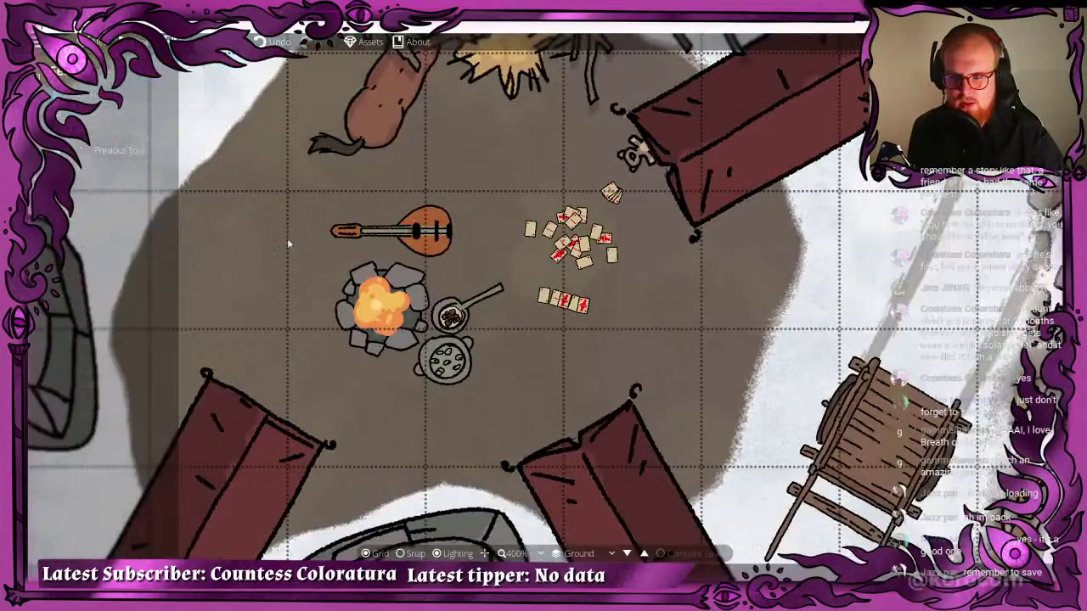
{"action": "scroll", "coordinate": [541, 233], "scroll_direction": "up", "scroll_amount": 4}
{"action": "left_click_drag", "start_coordinate": [597, 256], "coordinate": [561, 225]}
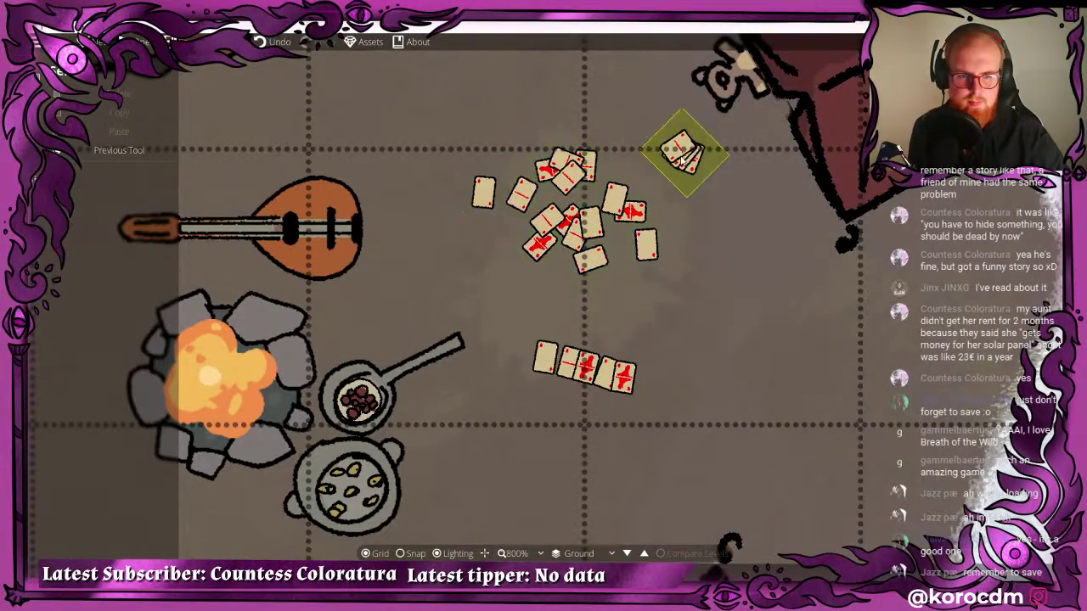
{"action": "left_click_drag", "start_coordinate": [683, 154], "coordinate": [632, 150]}
{"action": "left_click_drag", "start_coordinate": [592, 359], "coordinate": [540, 323]}
{"action": "scroll", "coordinate": [567, 309], "scroll_direction": "down", "scroll_amount": 5}
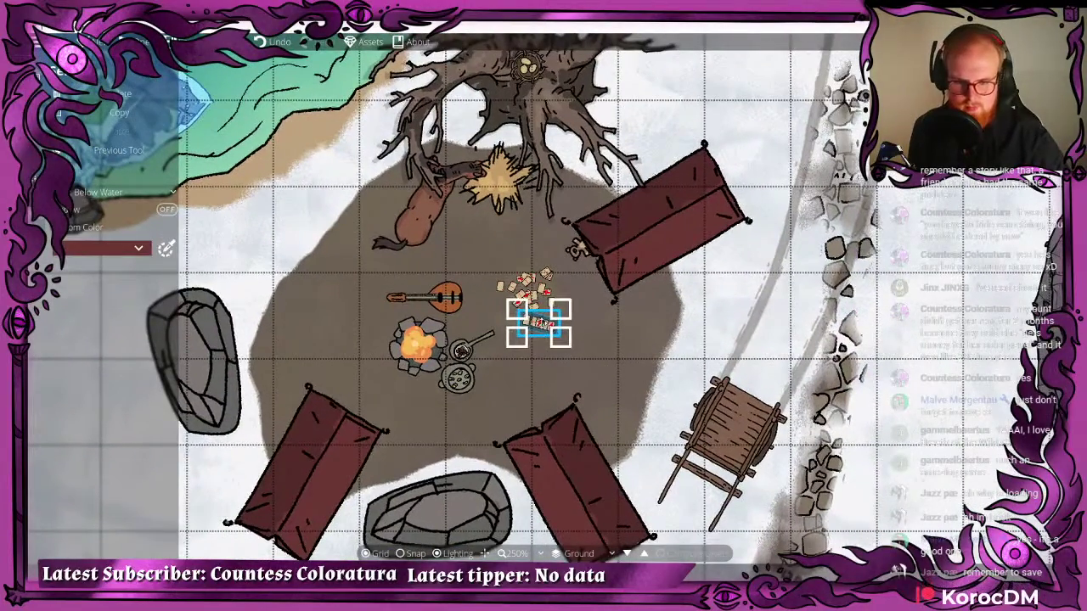
{"action": "left_click_drag", "start_coordinate": [501, 285], "coordinate": [533, 319]}
{"action": "left_click", "coordinate": [606, 314]}
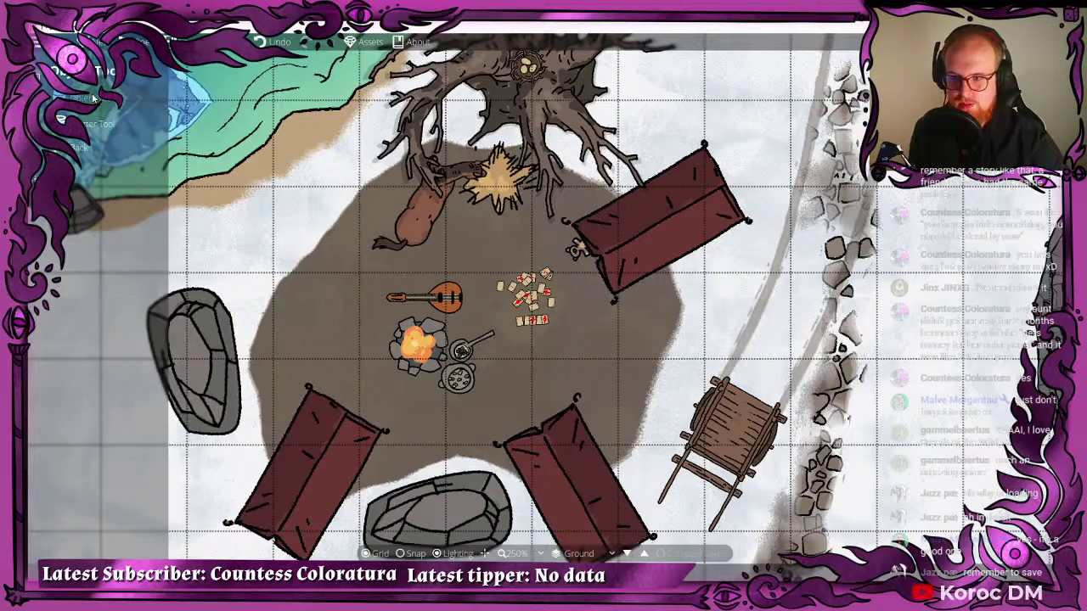
- Browse the object library for another small detail to add around the campsite
{"action": "left_click", "coordinate": [113, 121]}
{"action": "left_click_drag", "start_coordinate": [581, 318], "coordinate": [456, 257]}
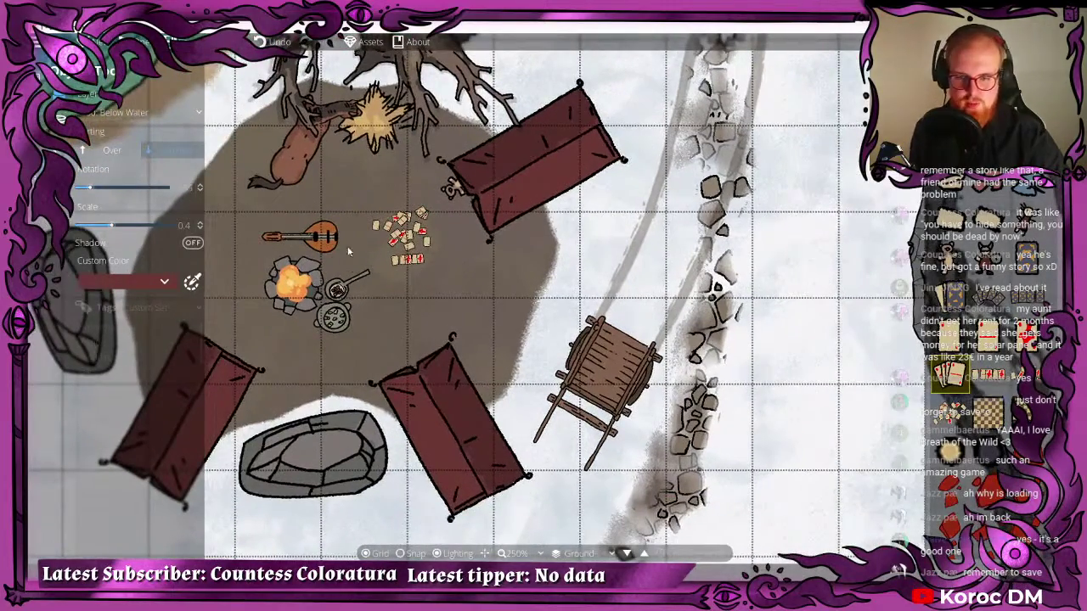
{"action": "left_click_drag", "start_coordinate": [522, 195], "coordinate": [603, 166]}
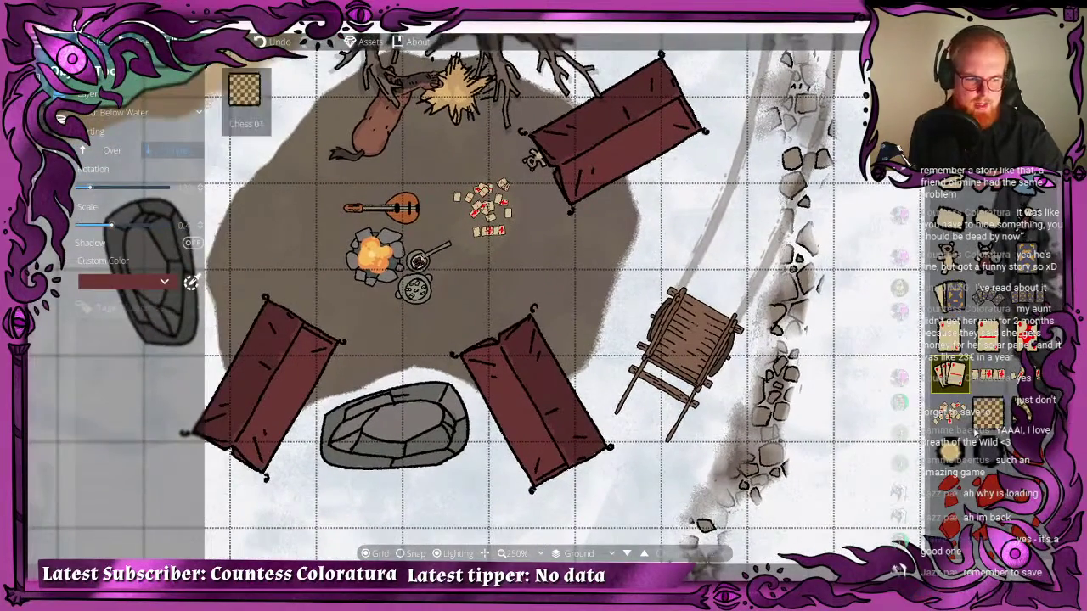
{"action": "scroll", "coordinate": [987, 357], "scroll_direction": "down", "scroll_amount": 3}
{"action": "scroll", "coordinate": [1015, 315], "scroll_direction": "down", "scroll_amount": 1}
{"action": "left_click", "coordinate": [1014, 314]}
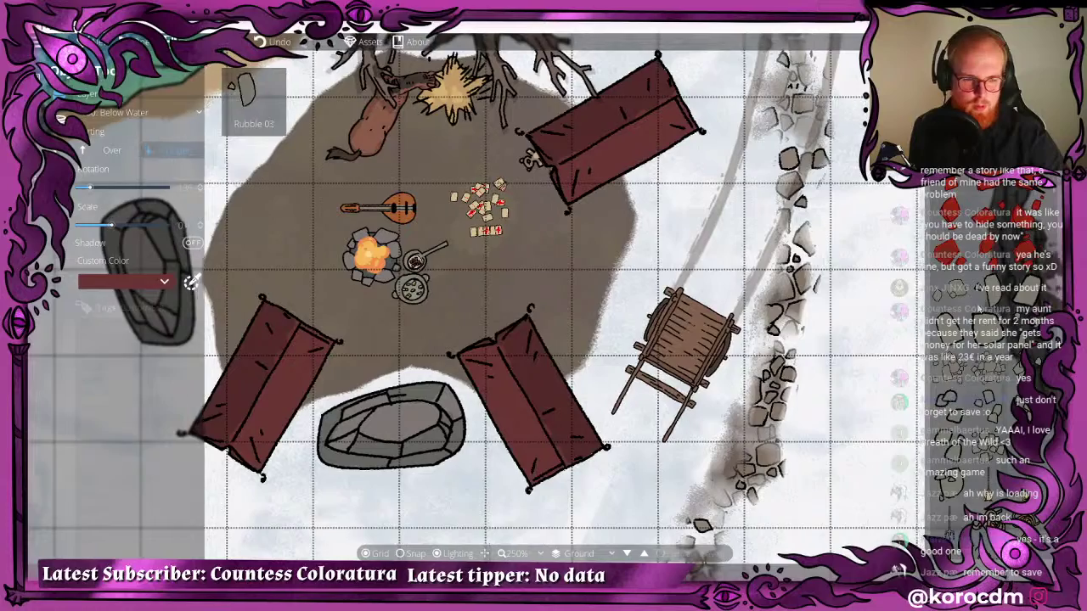
{"action": "scroll", "coordinate": [1011, 311], "scroll_direction": "down", "scroll_amount": 4}
{"action": "scroll", "coordinate": [1015, 277], "scroll_direction": "down", "scroll_amount": 1}
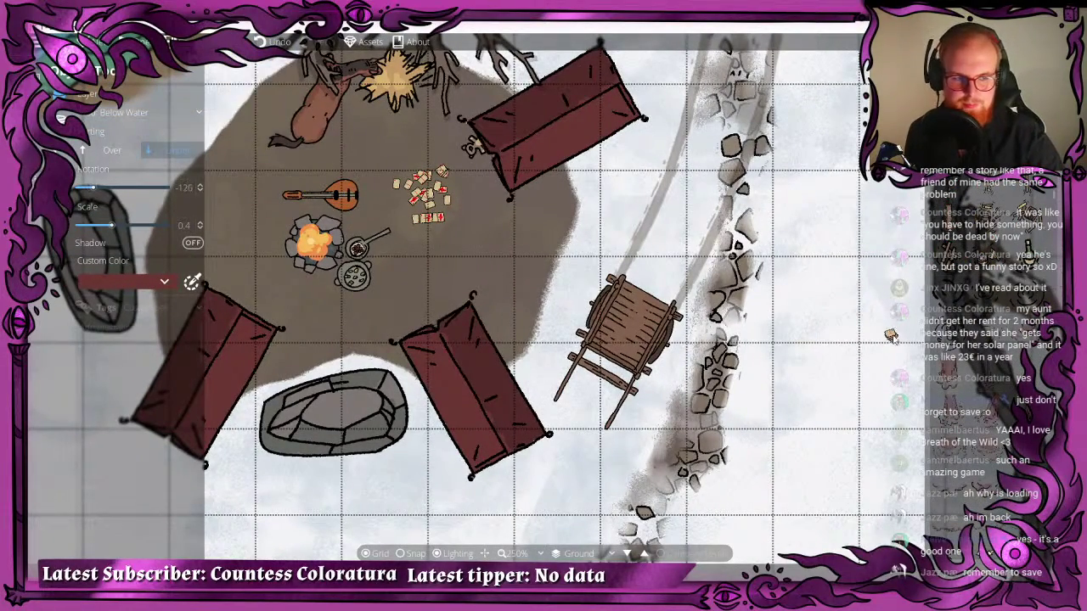
{"action": "scroll", "coordinate": [1019, 284], "scroll_direction": "down", "scroll_amount": 5}
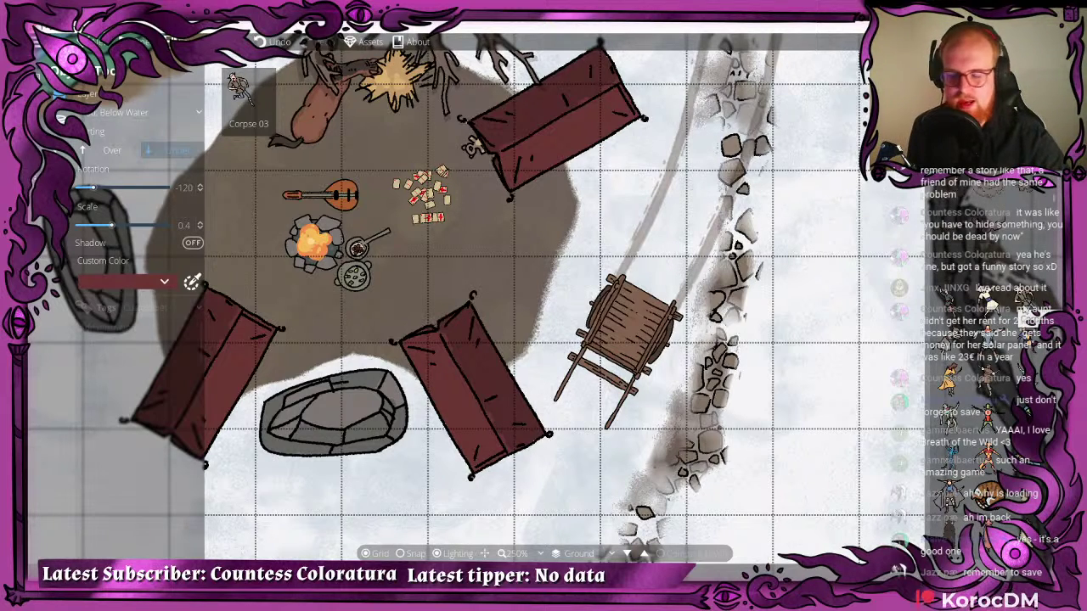
{"action": "scroll", "coordinate": [981, 289], "scroll_direction": "down", "scroll_amount": 5}
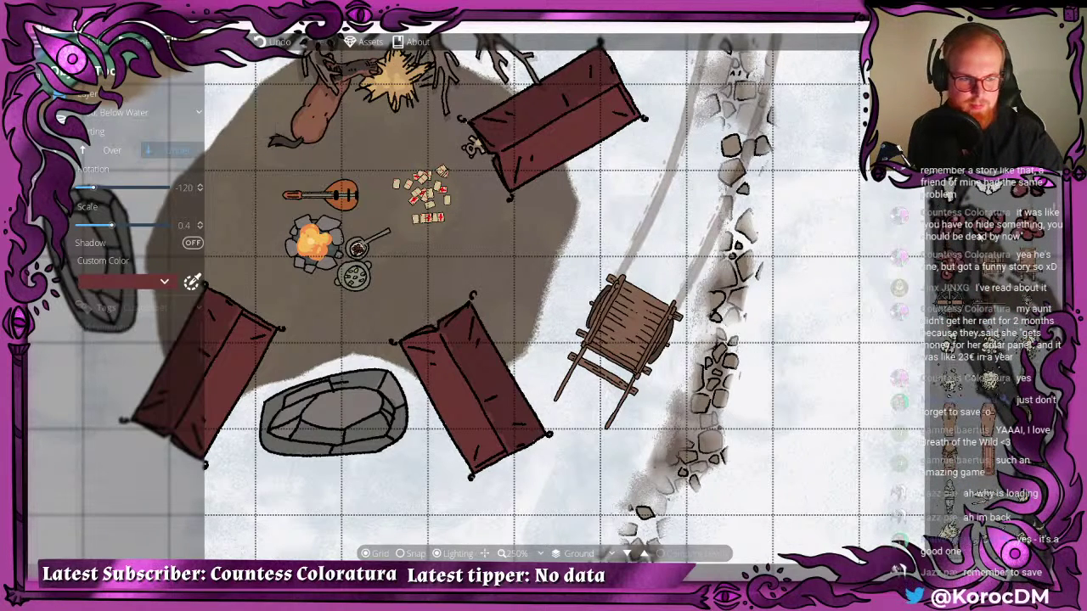
- Place a small rat beside the hay pile under the tree roots with rotation -105 and scale 0.4
{"action": "left_click_drag", "start_coordinate": [486, 202], "coordinate": [788, 403]}
{"action": "scroll", "coordinate": [688, 253], "scroll_direction": "up", "scroll_amount": 5}
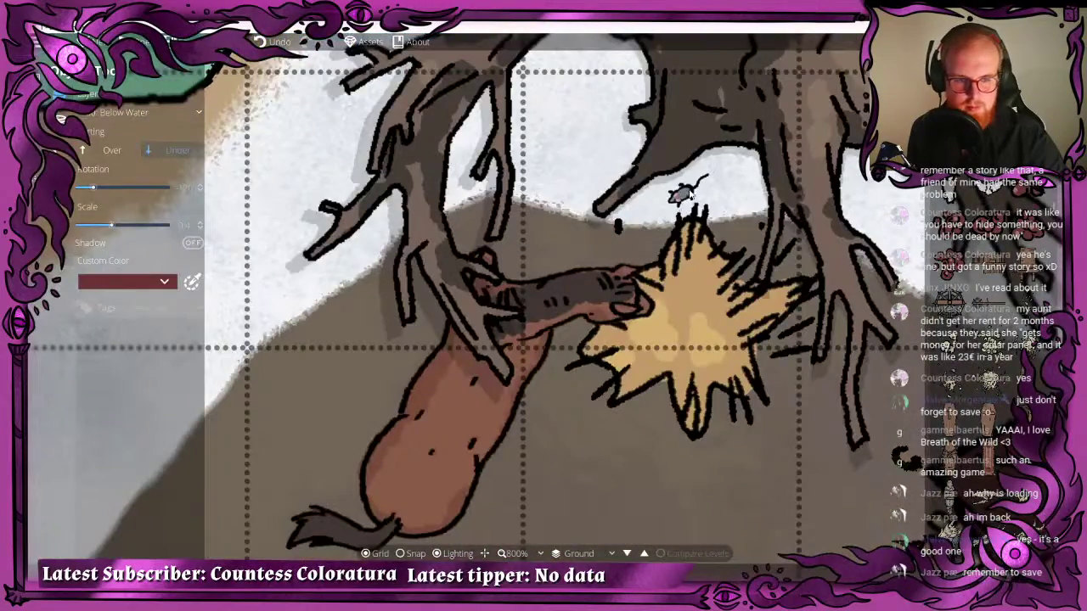
{"action": "scroll", "coordinate": [635, 221], "scroll_direction": "down", "scroll_amount": 5}
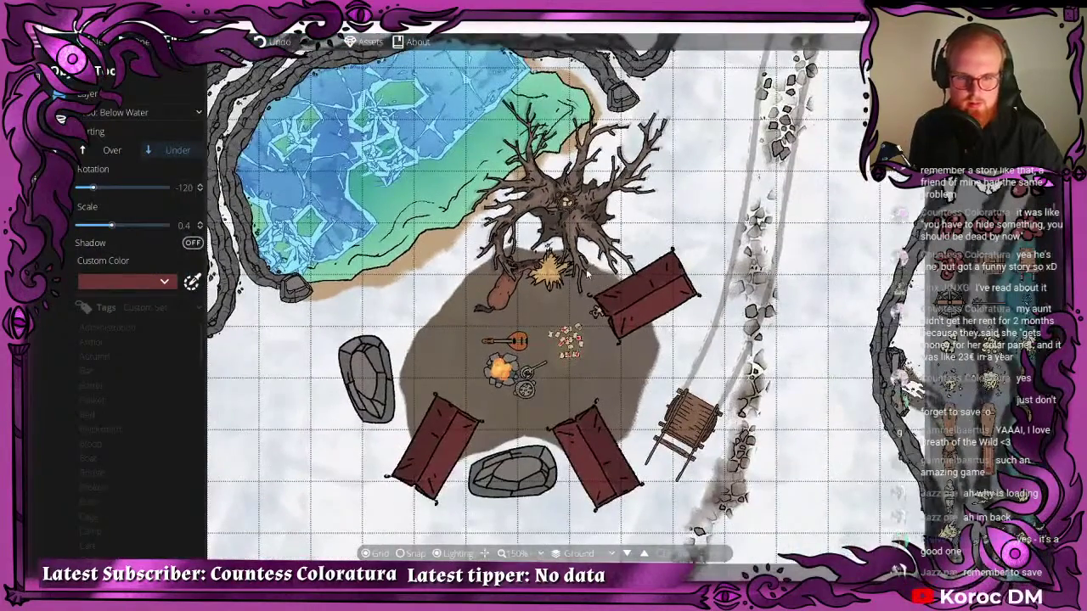
{"action": "scroll", "coordinate": [565, 259], "scroll_direction": "up", "scroll_amount": 5}
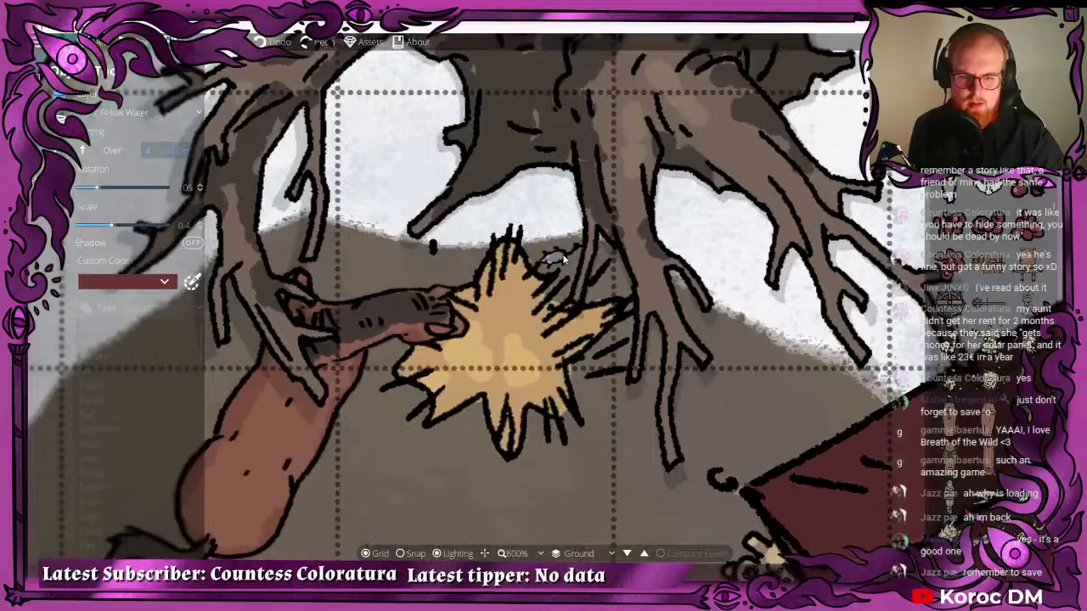
{"action": "scroll", "coordinate": [613, 320], "scroll_direction": "down", "scroll_amount": 5}
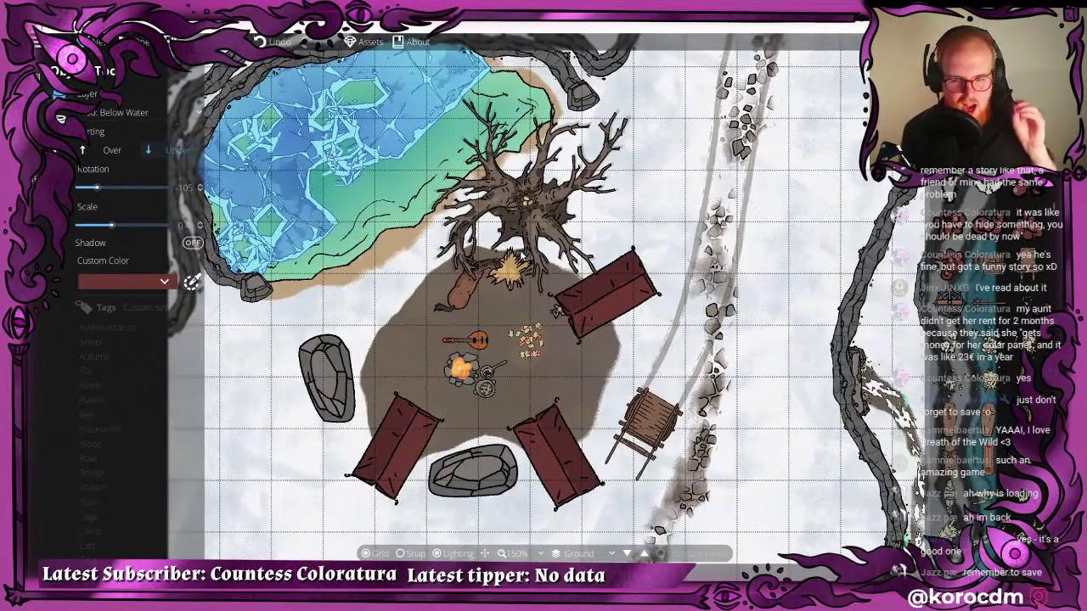
{"action": "scroll", "coordinate": [606, 289], "scroll_direction": "down", "scroll_amount": 2}
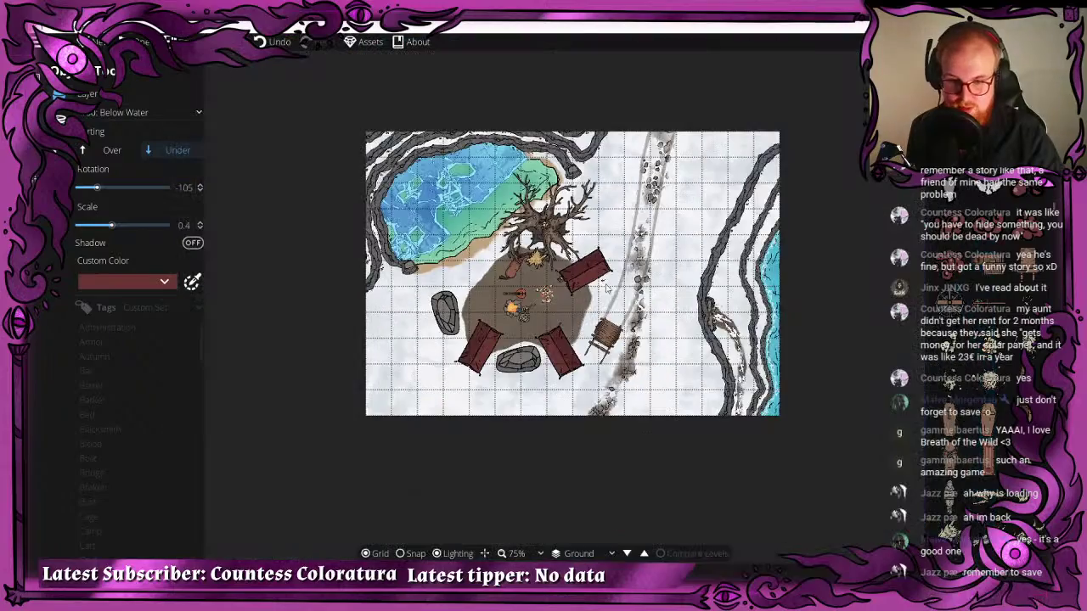
{"action": "scroll", "coordinate": [605, 291], "scroll_direction": "down", "scroll_amount": 2}
{"action": "scroll", "coordinate": [565, 276], "scroll_direction": "up", "scroll_amount": 3}
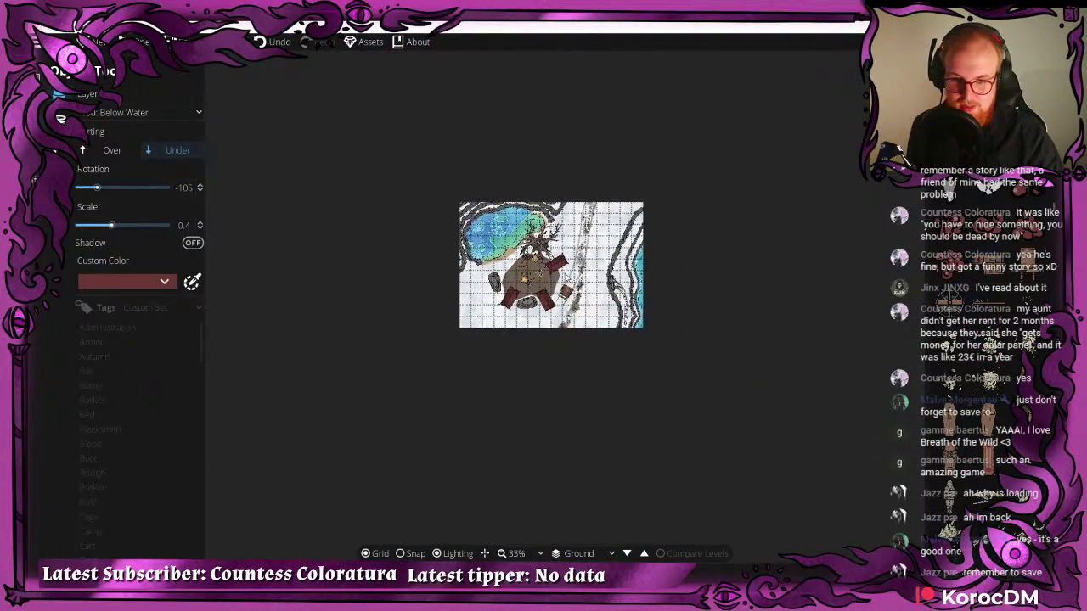
{"action": "left_click_drag", "start_coordinate": [538, 277], "coordinate": [571, 280]}
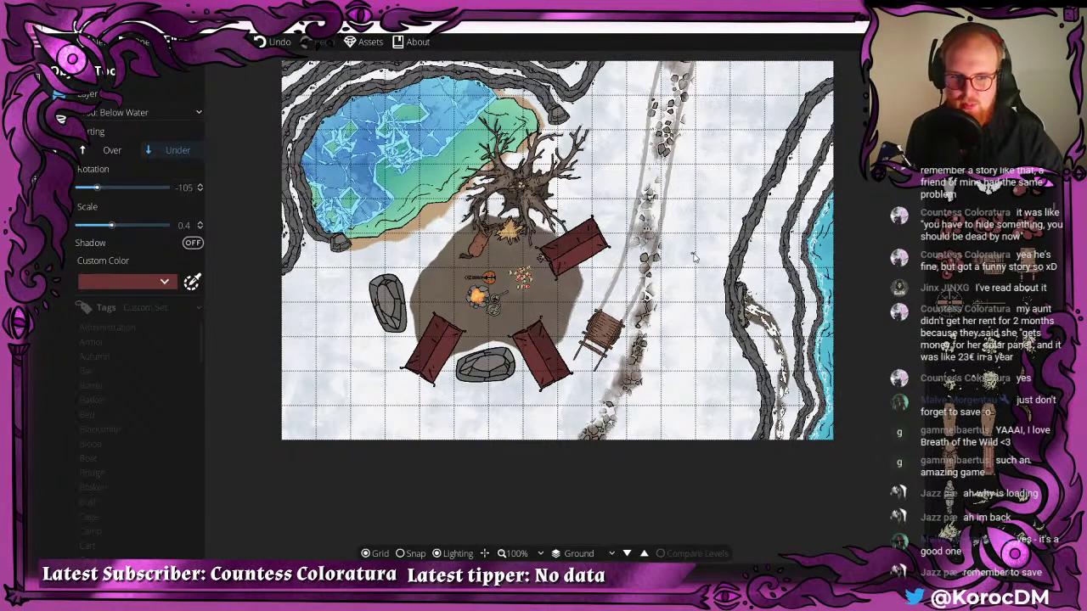
{"action": "mouse_move", "coordinate": [716, 201]}
{"action": "left_mouse_down"}
{"action": "mouse_move", "coordinate": [658, 232]}
{"action": "mouse_move", "coordinate": [706, 206]}
{"action": "left_mouse_up"}
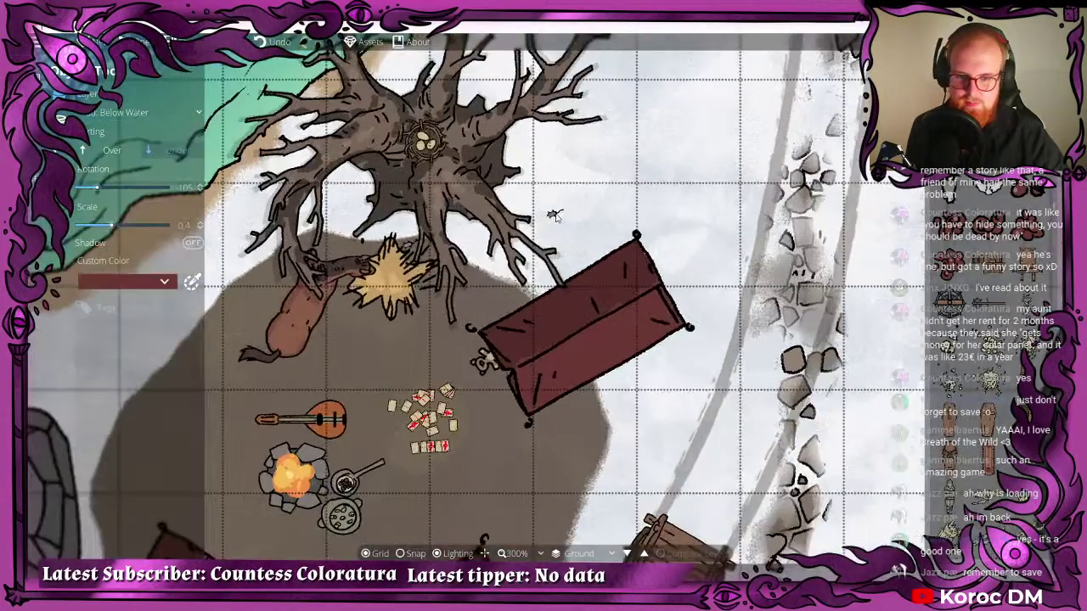
{"action": "scroll", "coordinate": [556, 217], "scroll_direction": "up", "scroll_amount": 3}
{"action": "left_click_drag", "start_coordinate": [517, 228], "coordinate": [657, 202]}
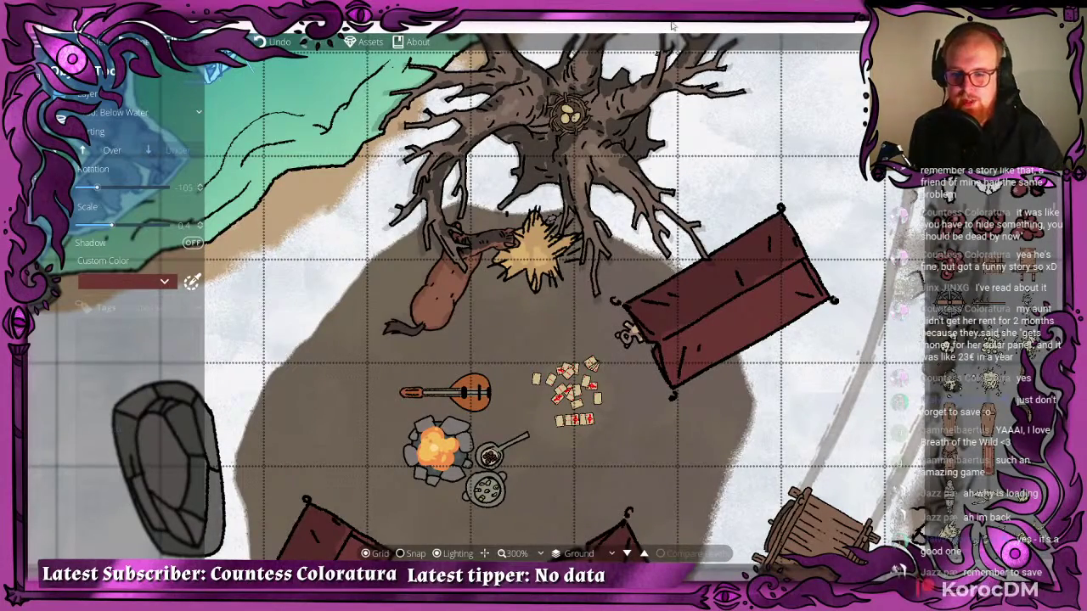
{"action": "scroll", "coordinate": [548, 244], "scroll_direction": "down", "scroll_amount": 5}
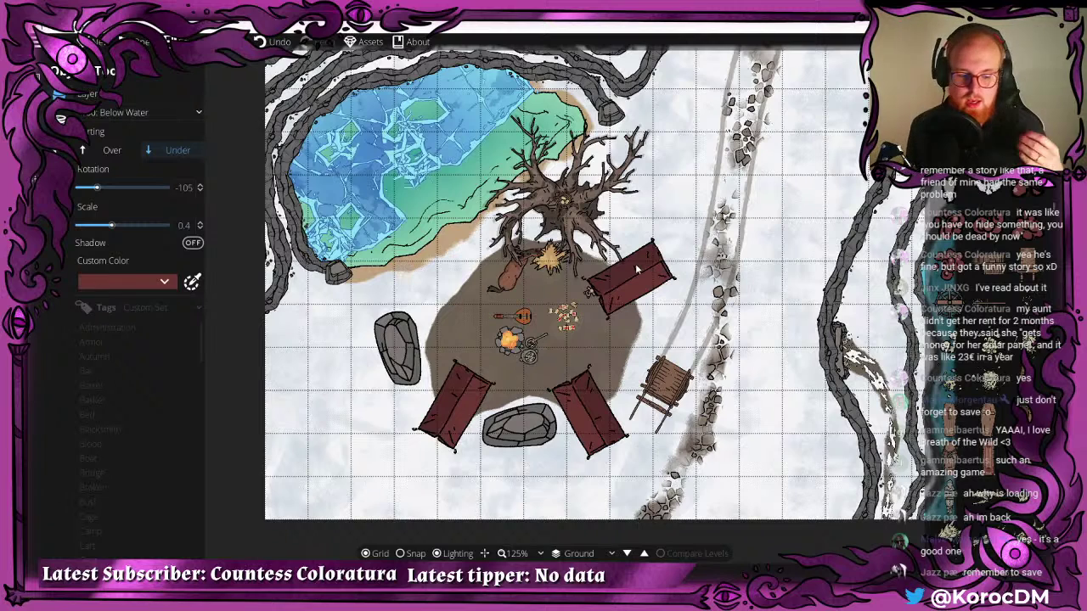
- Review the map's export options with the Best Quality grid preset and close them without exporting
{"action": "key", "text": "ctrl+e"}
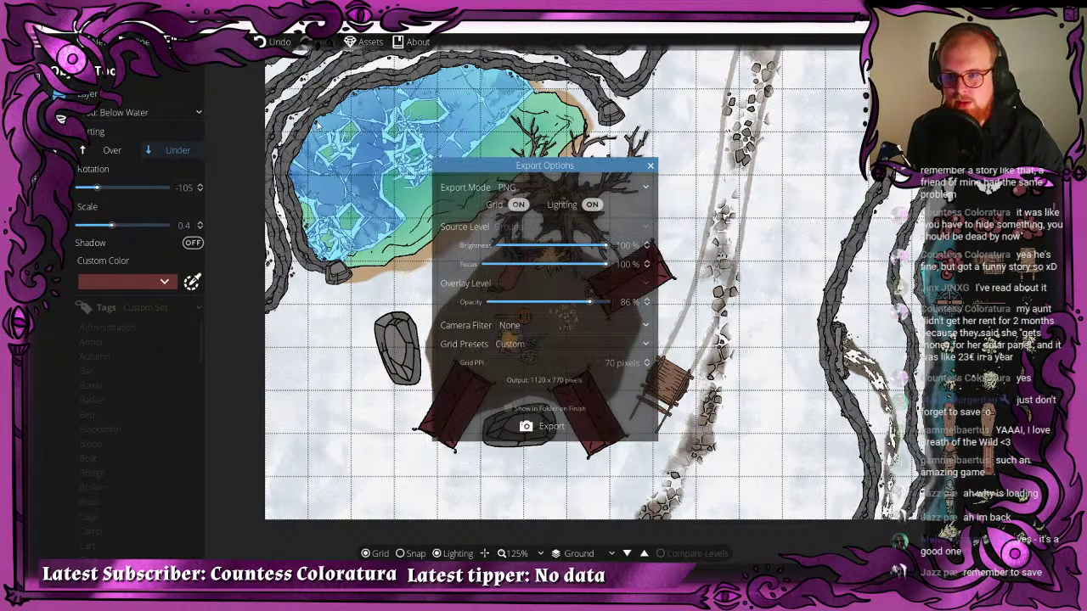
{"action": "left_click", "coordinate": [543, 323]}
{"action": "left_click", "coordinate": [509, 342]}
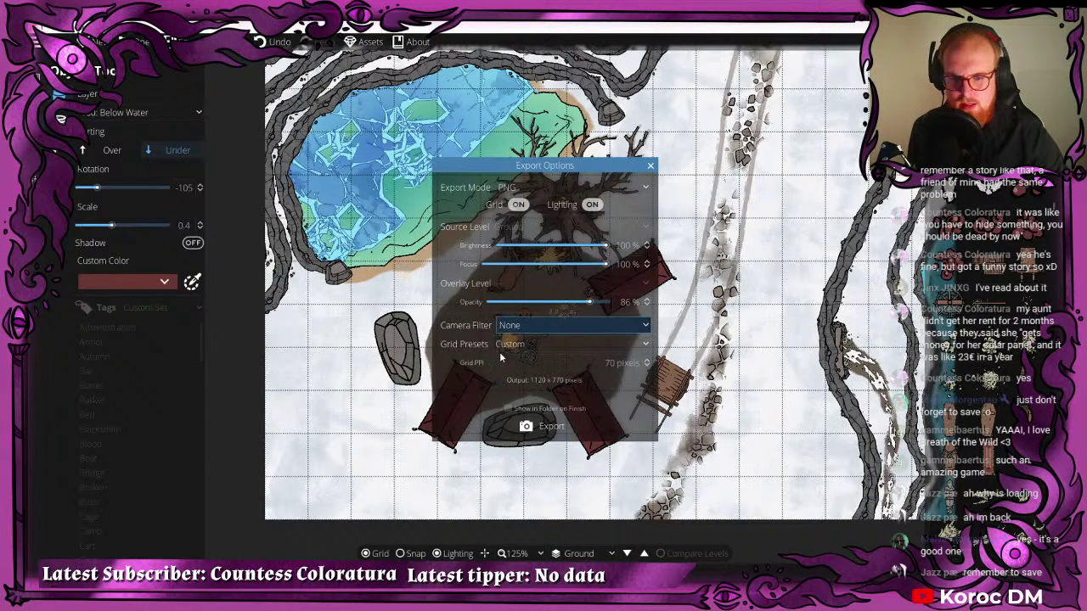
{"action": "left_click", "coordinate": [501, 348]}
{"action": "left_click", "coordinate": [538, 381]}
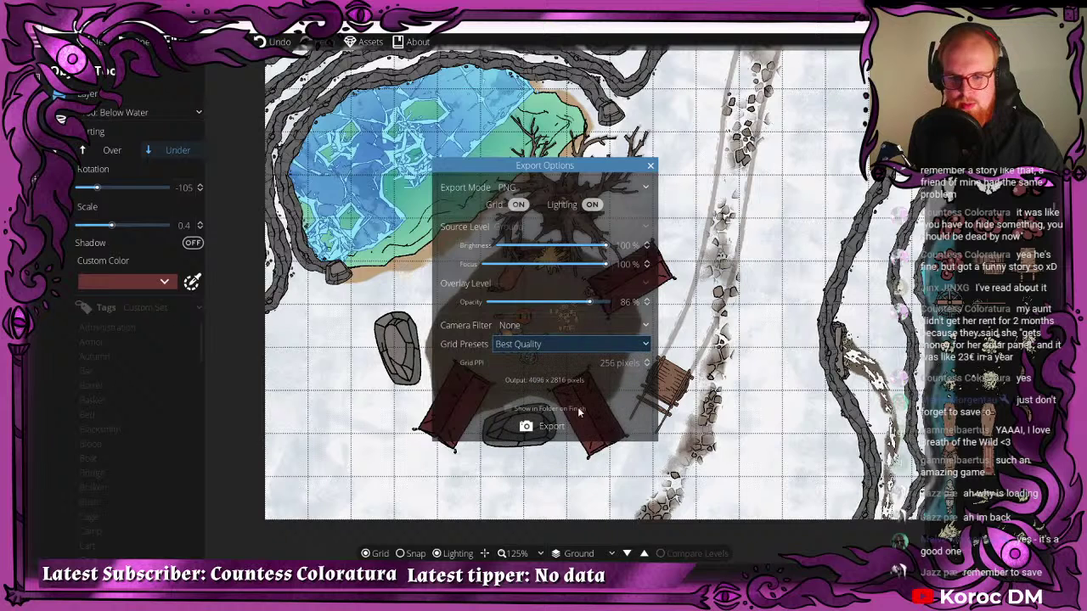
{"action": "key", "text": "Tab"}
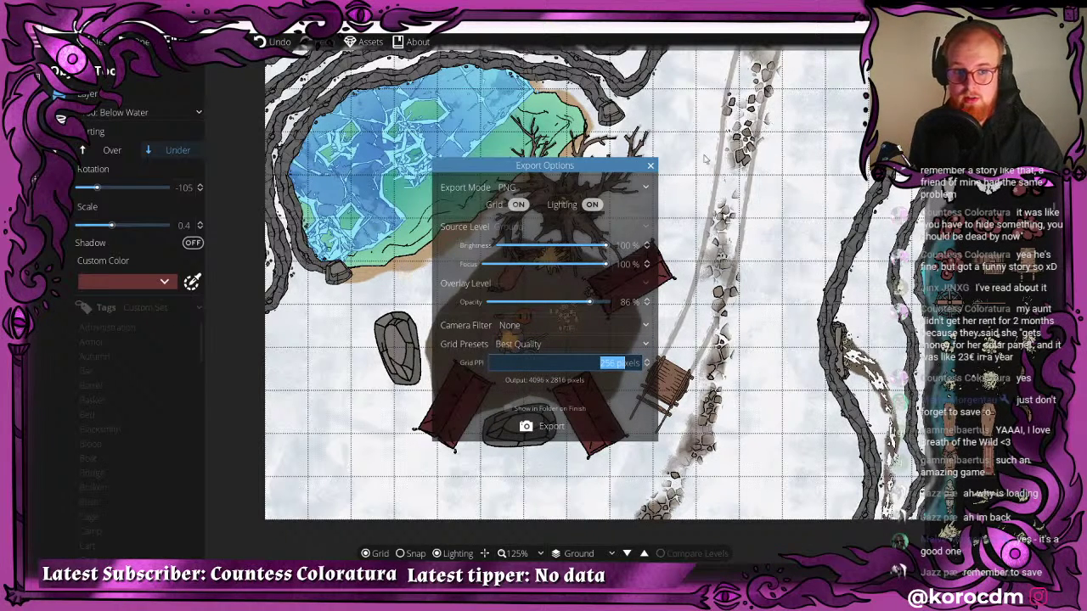
{"action": "left_click", "coordinate": [650, 166]}
{"action": "left_click_drag", "start_coordinate": [679, 196], "coordinate": [590, 172]}
{"action": "scroll", "coordinate": [519, 174], "scroll_direction": "up", "scroll_amount": 3}
{"action": "scroll", "coordinate": [451, 226], "scroll_direction": "up", "scroll_amount": 6}
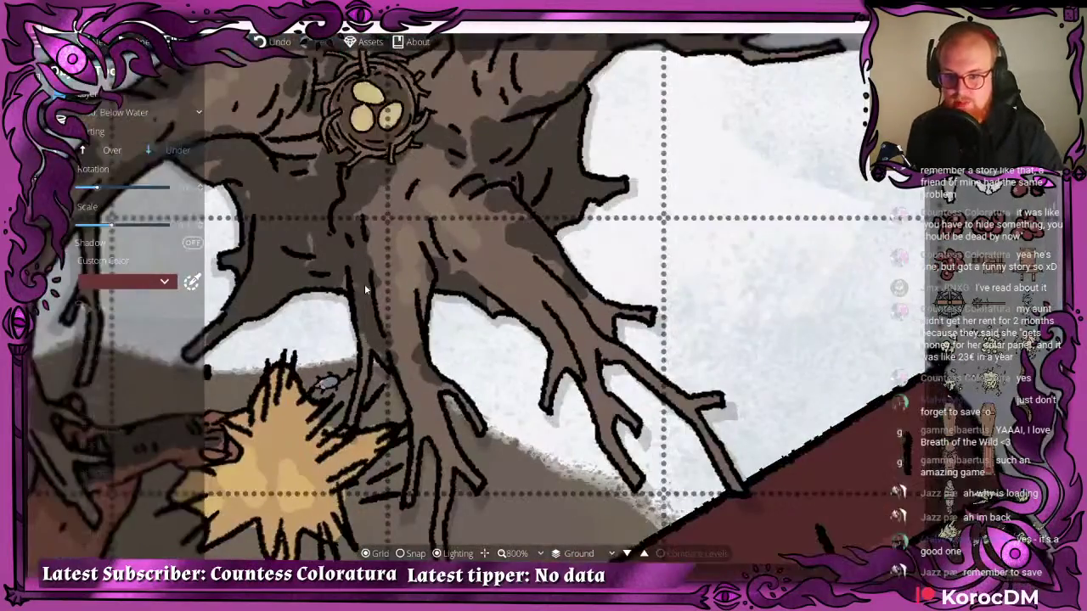
{"action": "scroll", "coordinate": [456, 247], "scroll_direction": "down", "scroll_amount": 8}
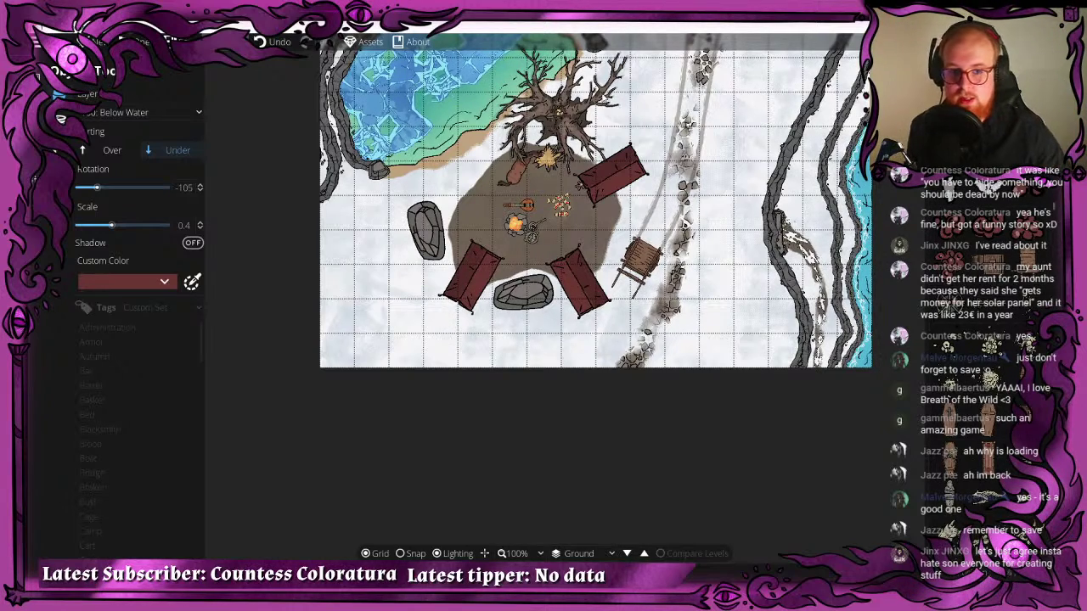
{"action": "left_click_drag", "start_coordinate": [619, 78], "coordinate": [618, 184]}
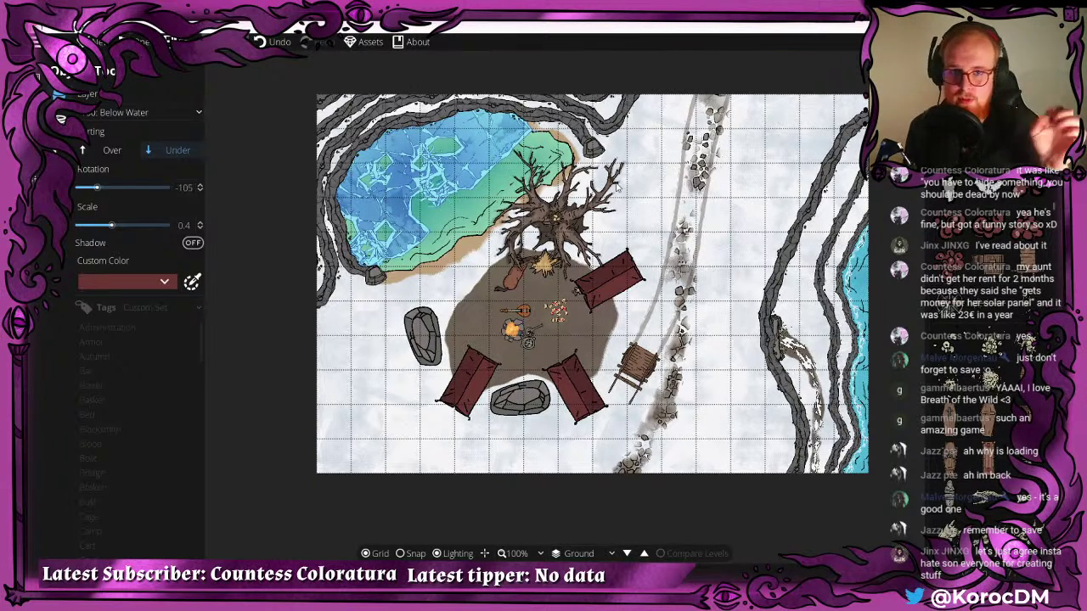
{"action": "left_click_drag", "start_coordinate": [587, 172], "coordinate": [509, 147]}
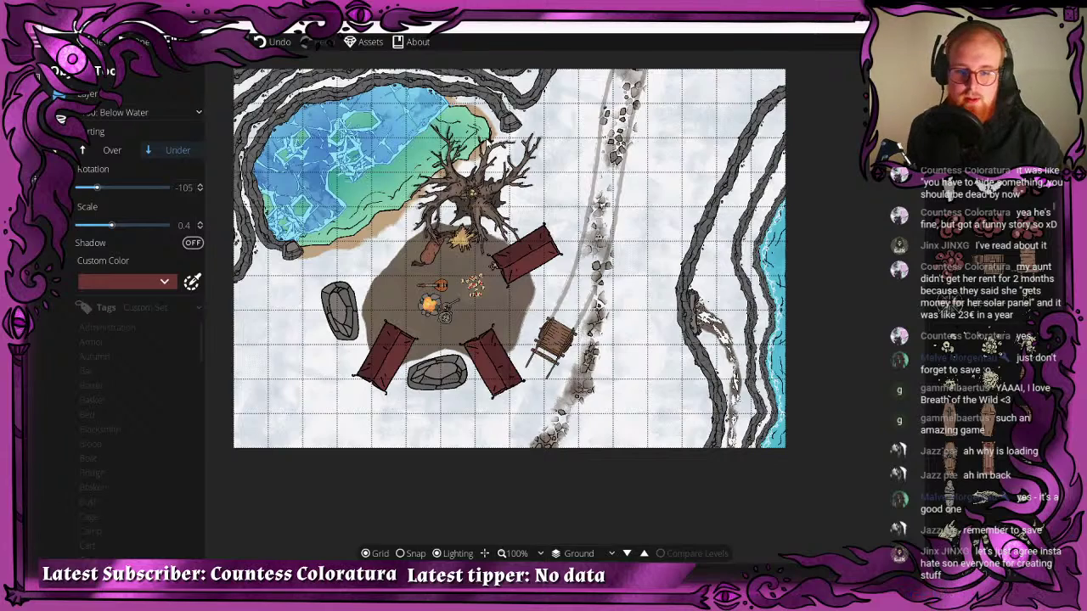
{"action": "left_click_drag", "start_coordinate": [574, 140], "coordinate": [510, 169]}
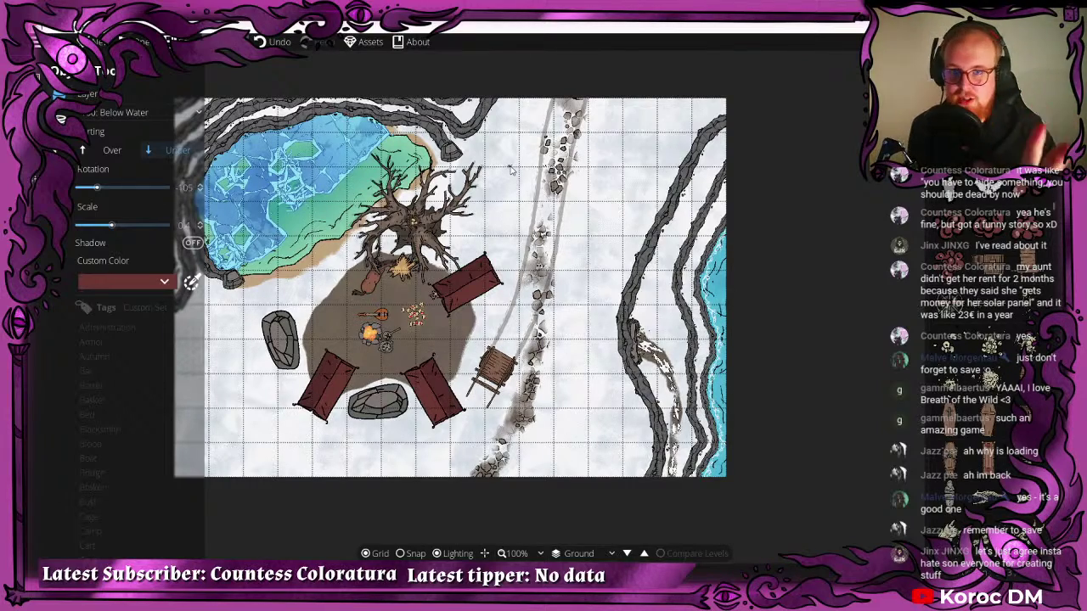
{"action": "left_click_drag", "start_coordinate": [566, 215], "coordinate": [641, 253]}
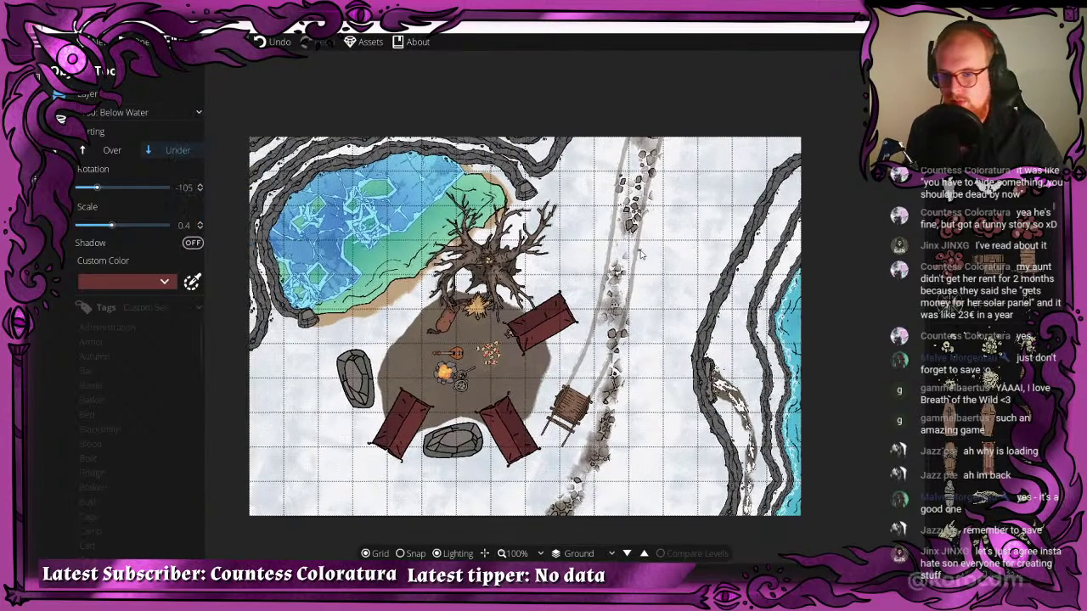
{"action": "left_click_drag", "start_coordinate": [709, 231], "coordinate": [615, 150]}
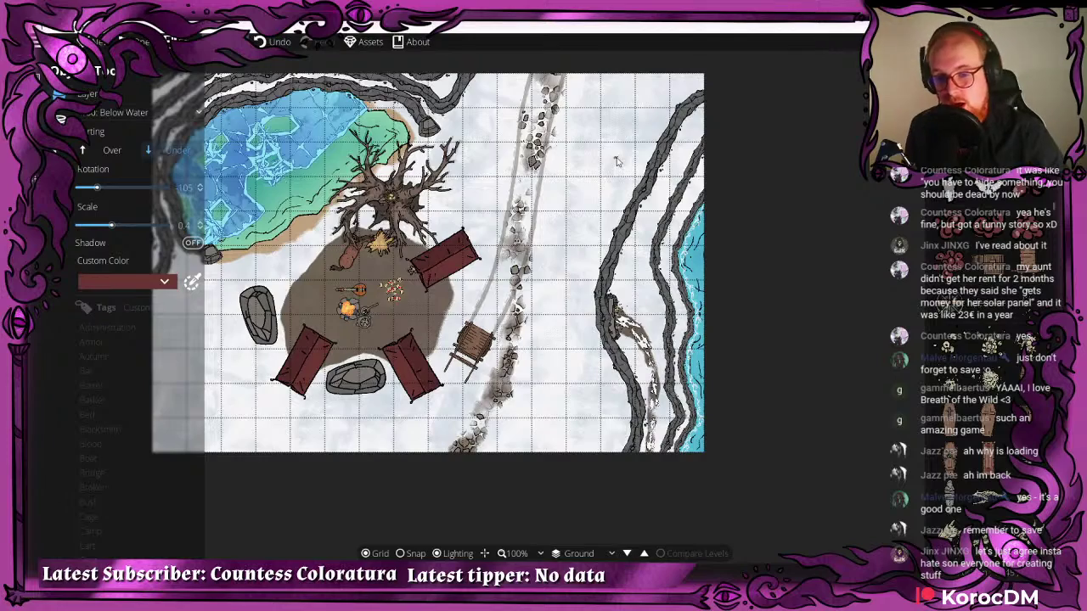
{"action": "left_click_drag", "start_coordinate": [617, 160], "coordinate": [601, 200]}
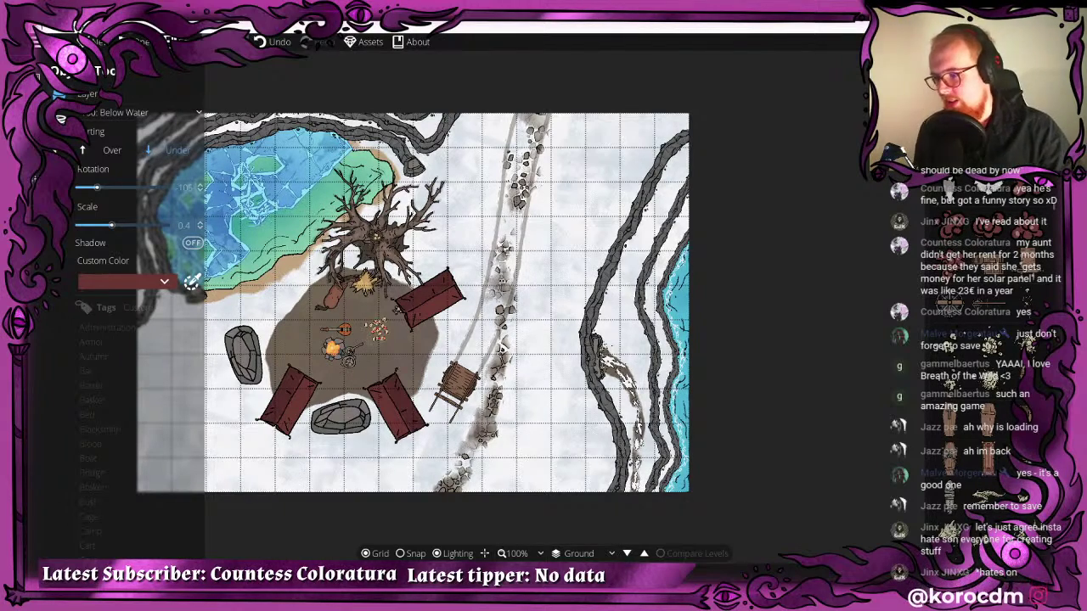
{"action": "left_click_drag", "start_coordinate": [488, 298], "coordinate": [523, 184]}
{"action": "scroll", "coordinate": [555, 243], "scroll_direction": "down", "scroll_amount": 1}
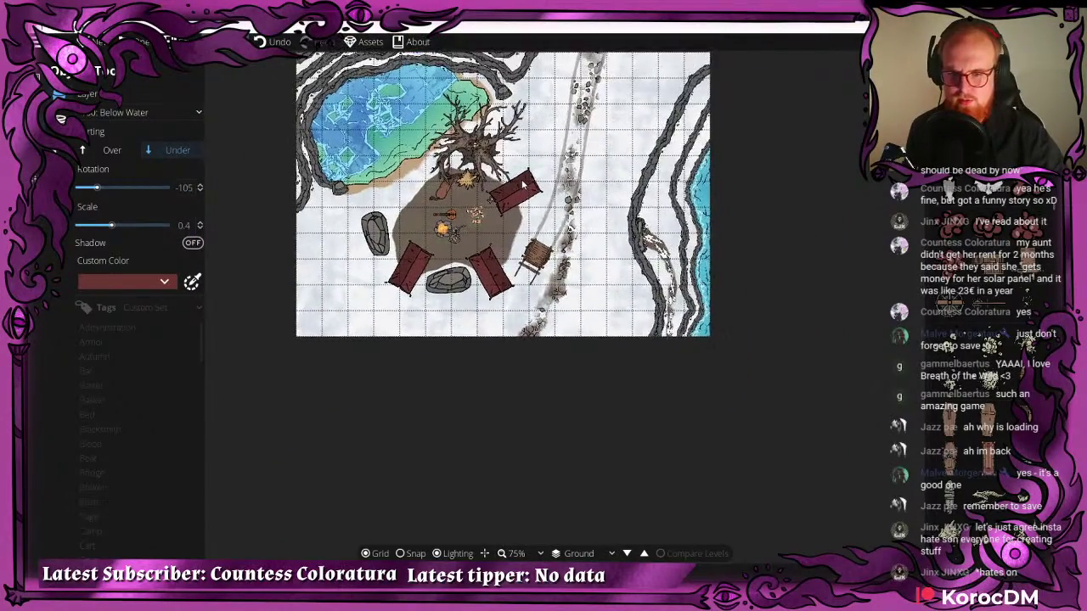
{"action": "scroll", "coordinate": [523, 185], "scroll_direction": "down", "scroll_amount": 1}
{"action": "scroll", "coordinate": [522, 184], "scroll_direction": "up", "scroll_amount": 1}
{"action": "scroll", "coordinate": [523, 185], "scroll_direction": "up", "scroll_amount": 1}
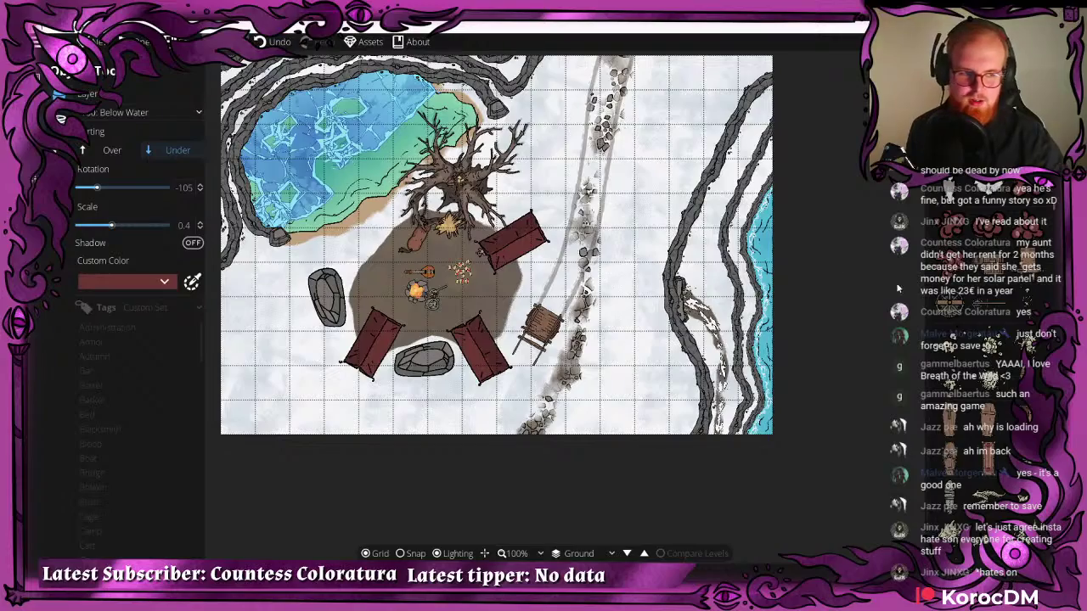
- Browse the object library's lighting, statue, ash, fire, snow and furniture objects for further campsite details
{"action": "scroll", "coordinate": [566, 413], "scroll_direction": "up", "scroll_amount": 4}
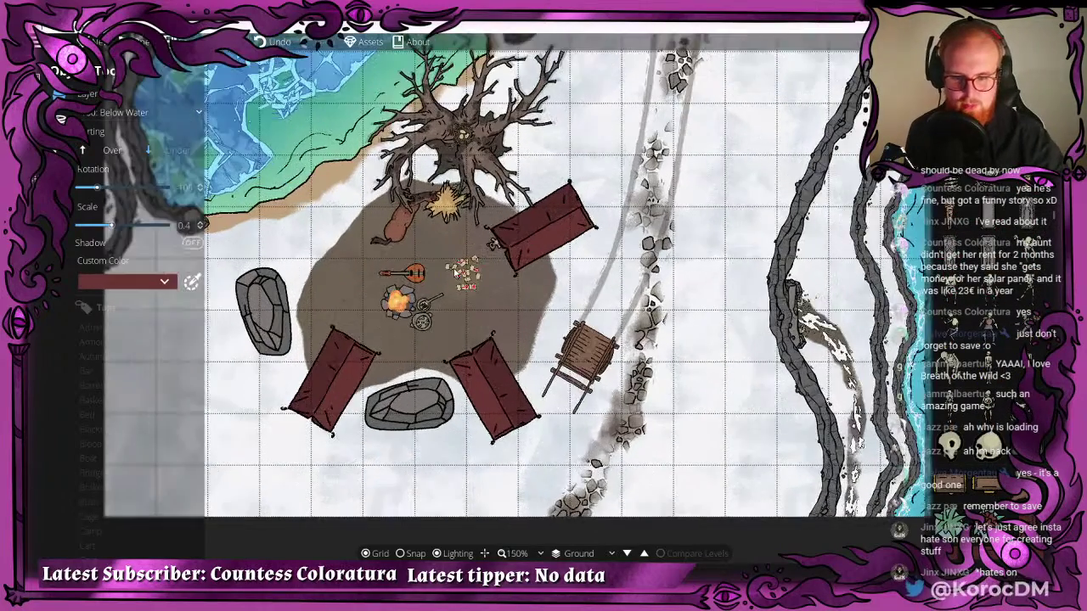
{"action": "scroll", "coordinate": [1026, 307], "scroll_direction": "up", "scroll_amount": 5}
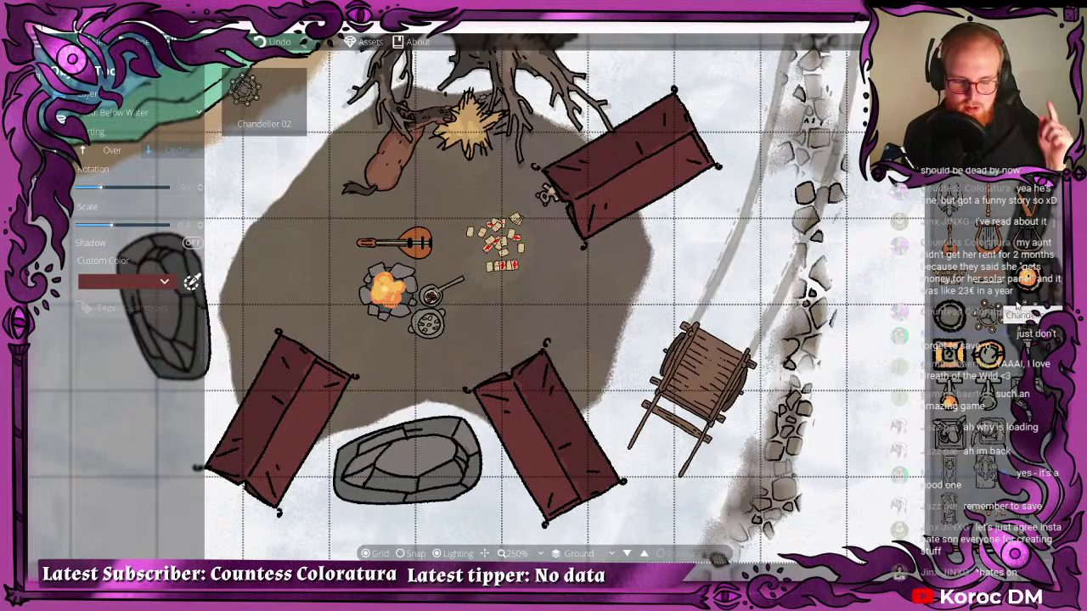
{"action": "scroll", "coordinate": [1016, 305], "scroll_direction": "down", "scroll_amount": 5}
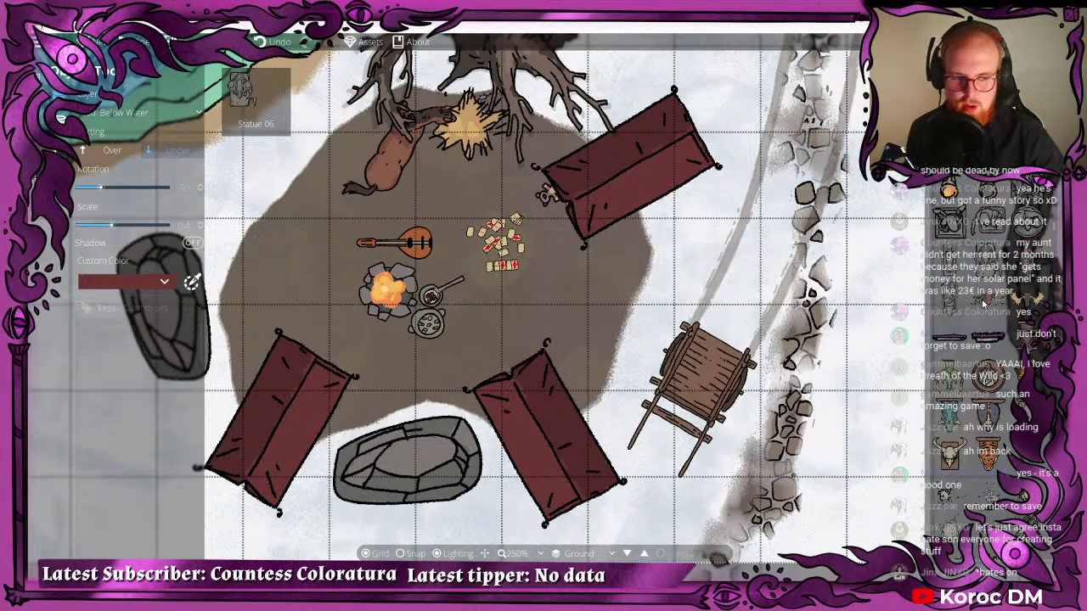
{"action": "scroll", "coordinate": [982, 298], "scroll_direction": "down", "scroll_amount": 3}
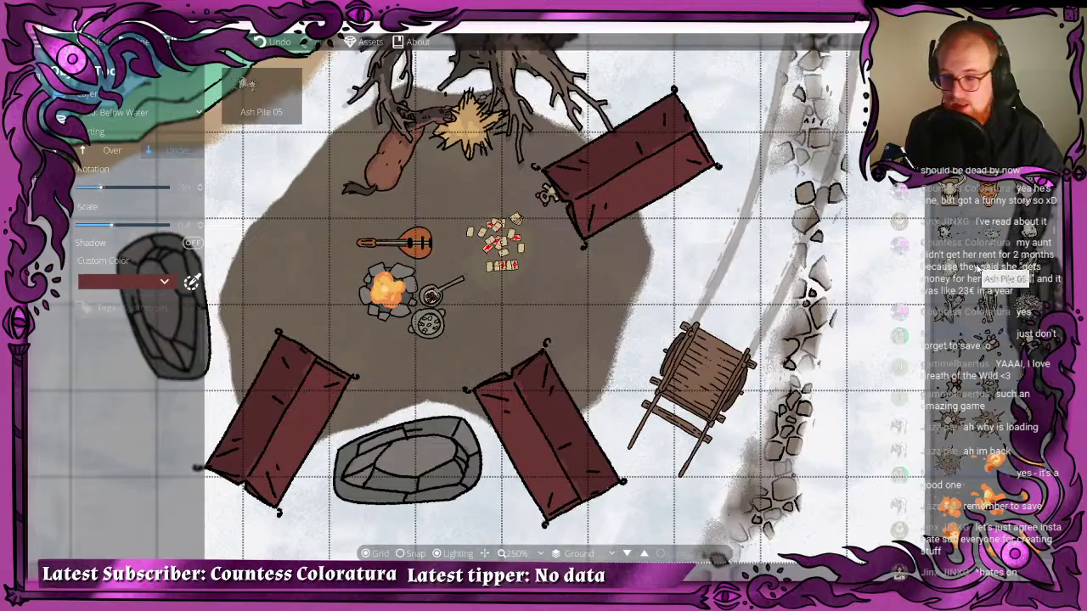
{"action": "scroll", "coordinate": [517, 280], "scroll_direction": "down", "scroll_amount": 4}
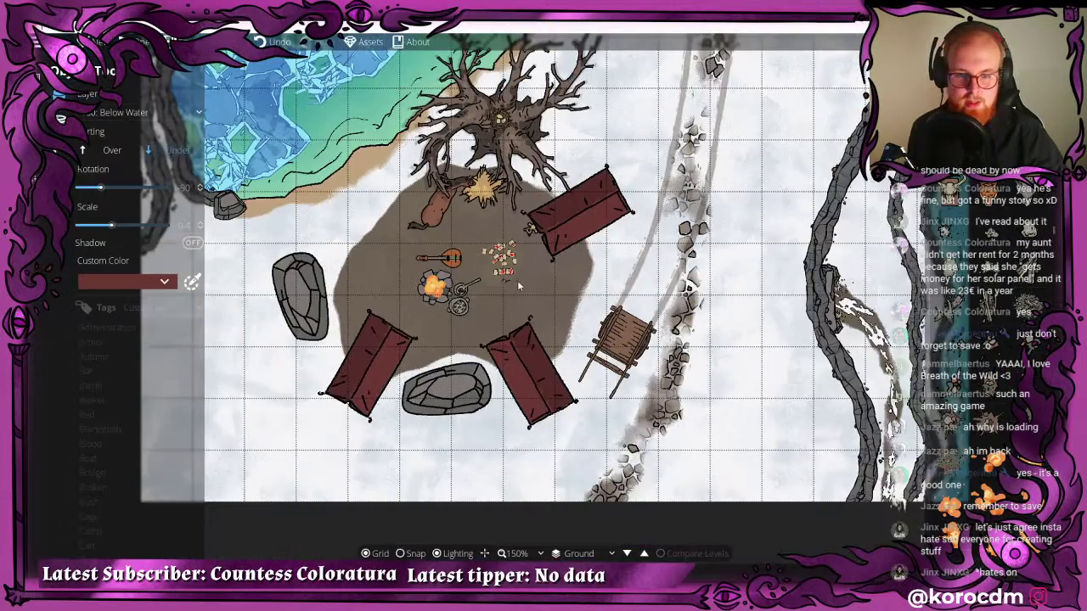
{"action": "scroll", "coordinate": [517, 280], "scroll_direction": "up", "scroll_amount": 4}
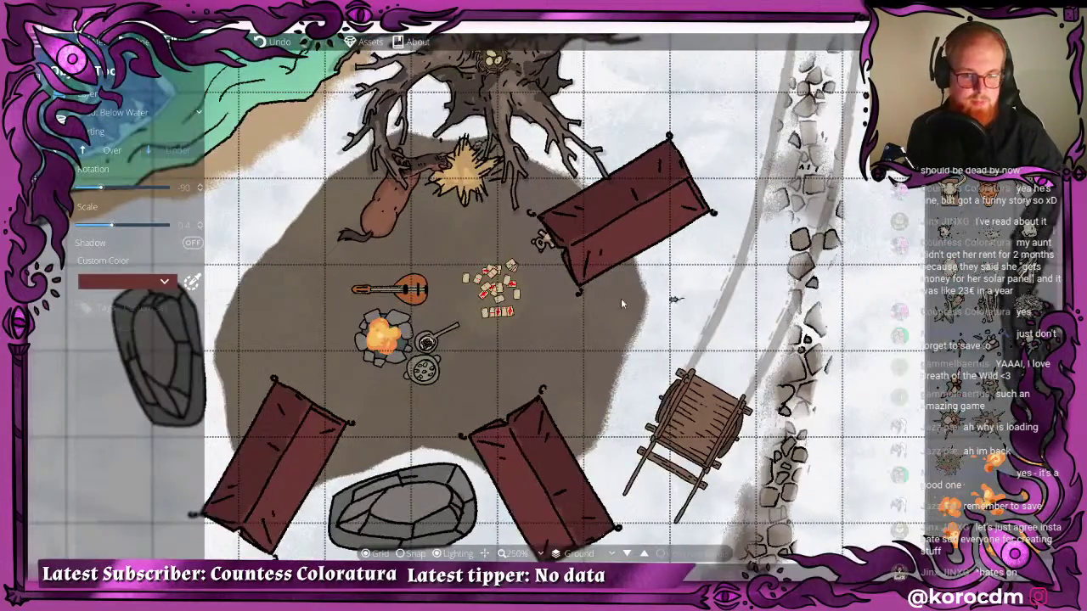
{"action": "left_click_drag", "start_coordinate": [602, 297], "coordinate": [613, 234]}
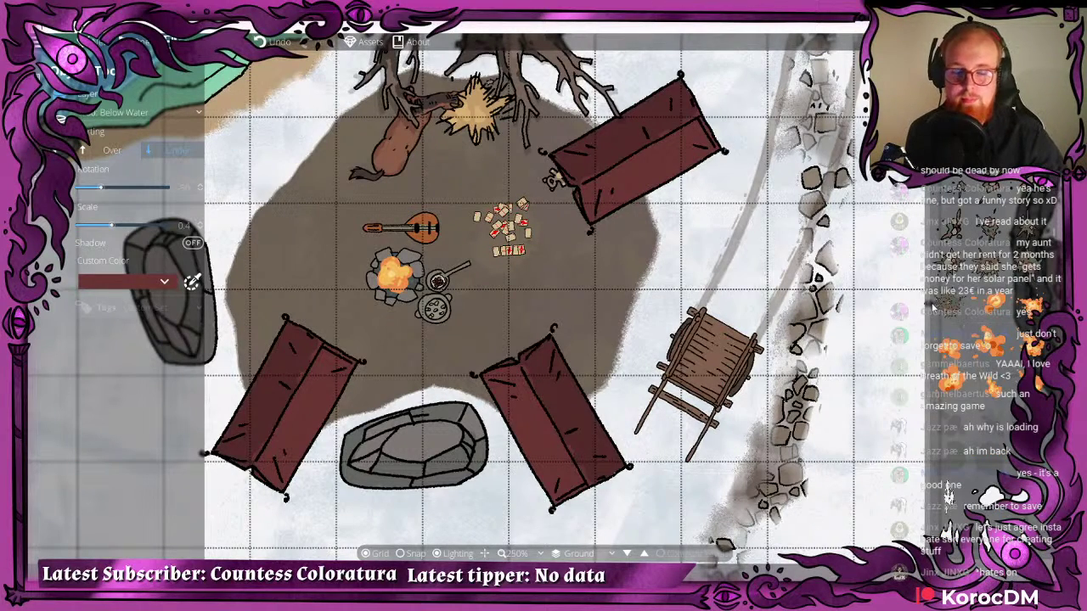
{"action": "scroll", "coordinate": [983, 269], "scroll_direction": "down", "scroll_amount": 3}
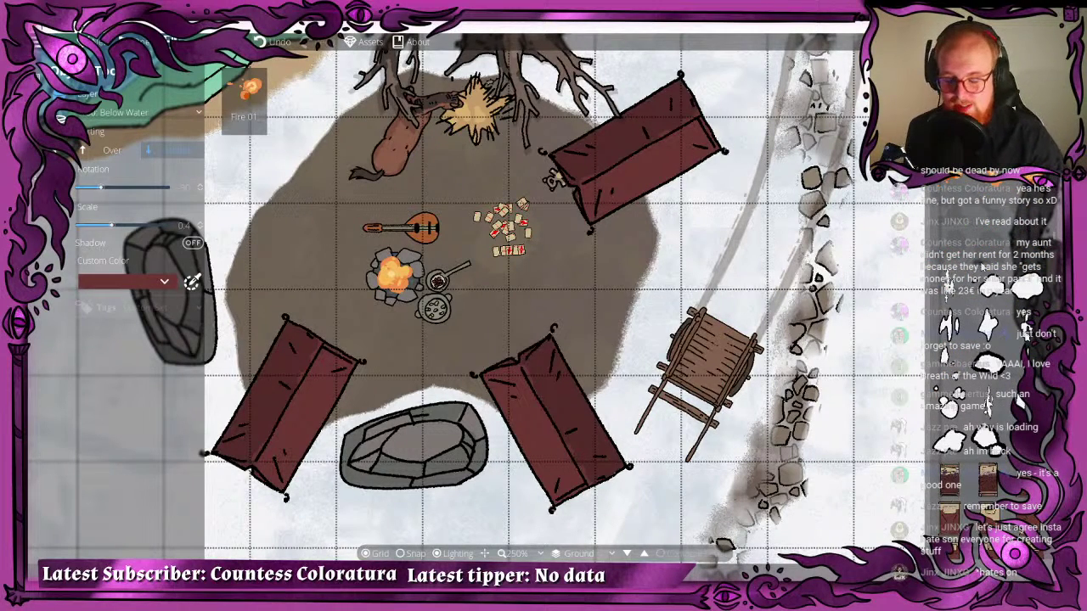
{"action": "scroll", "coordinate": [985, 406], "scroll_direction": "down", "scroll_amount": 1}
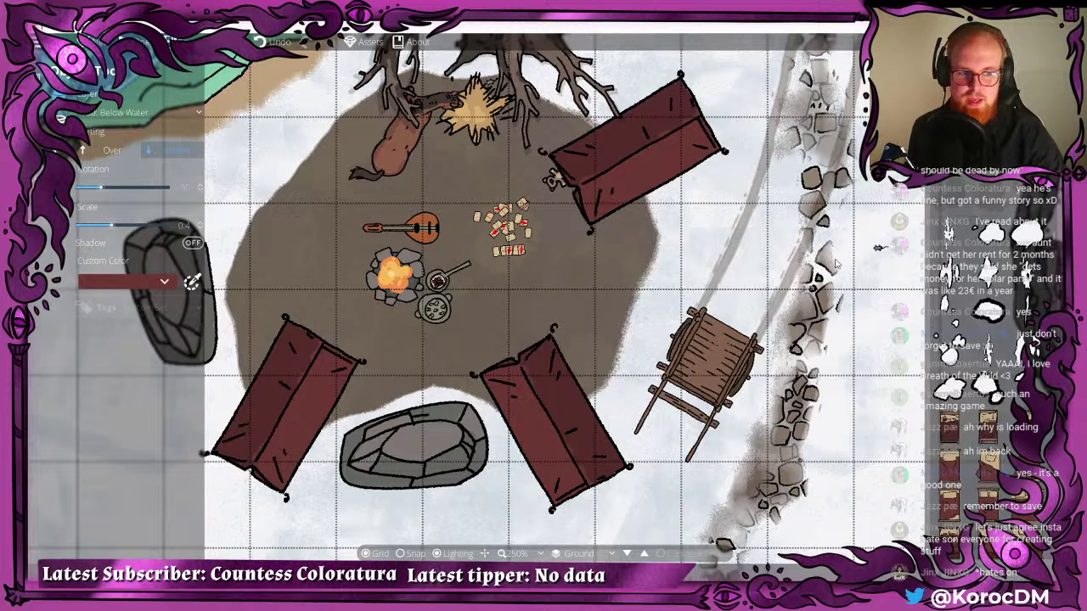
{"action": "mouse_move", "coordinate": [956, 246]}
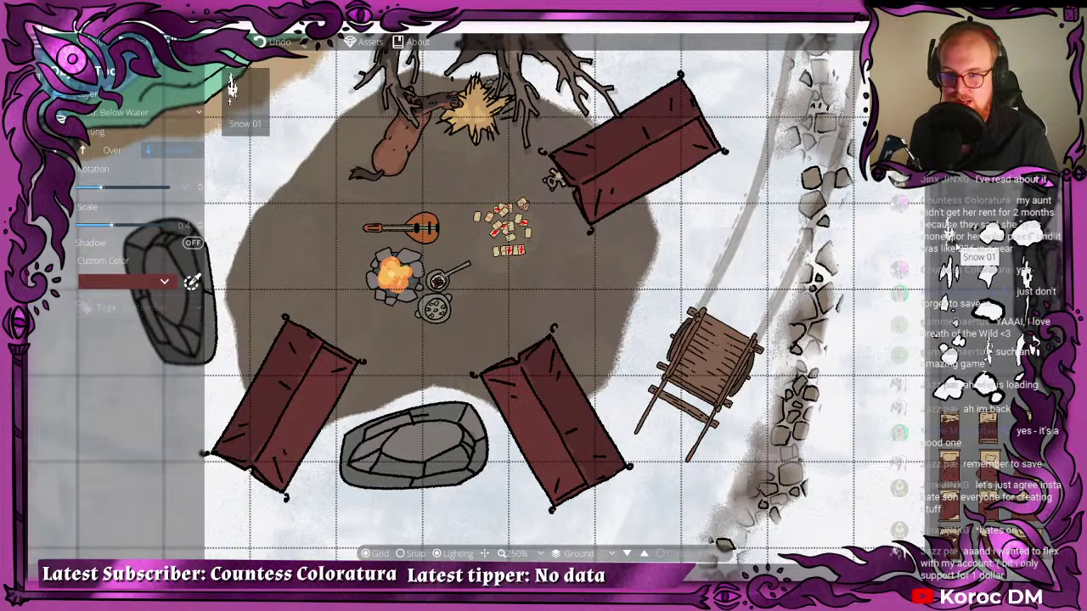
{"action": "scroll", "coordinate": [985, 314], "scroll_direction": "down", "scroll_amount": 8}
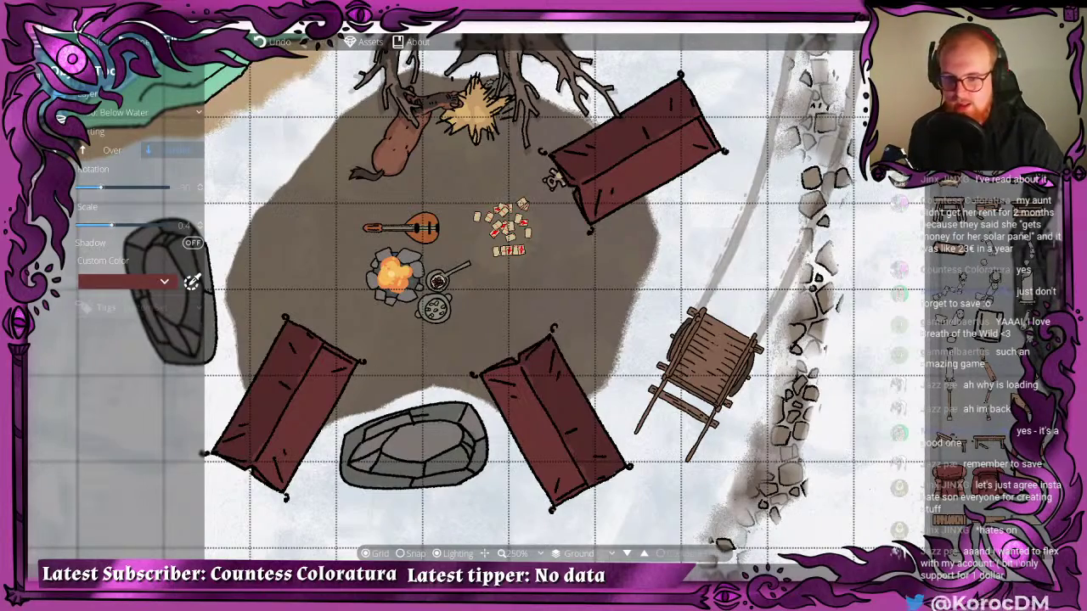
{"action": "left_click_drag", "start_coordinate": [667, 347], "coordinate": [634, 313]}
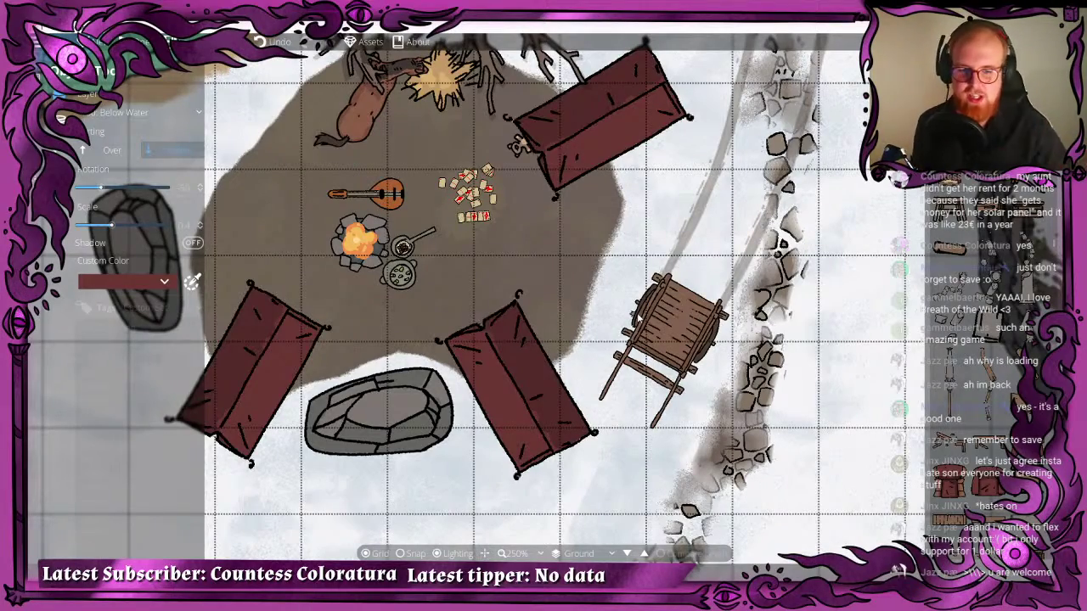
{"action": "scroll", "coordinate": [617, 297], "scroll_direction": "up", "scroll_amount": 3}
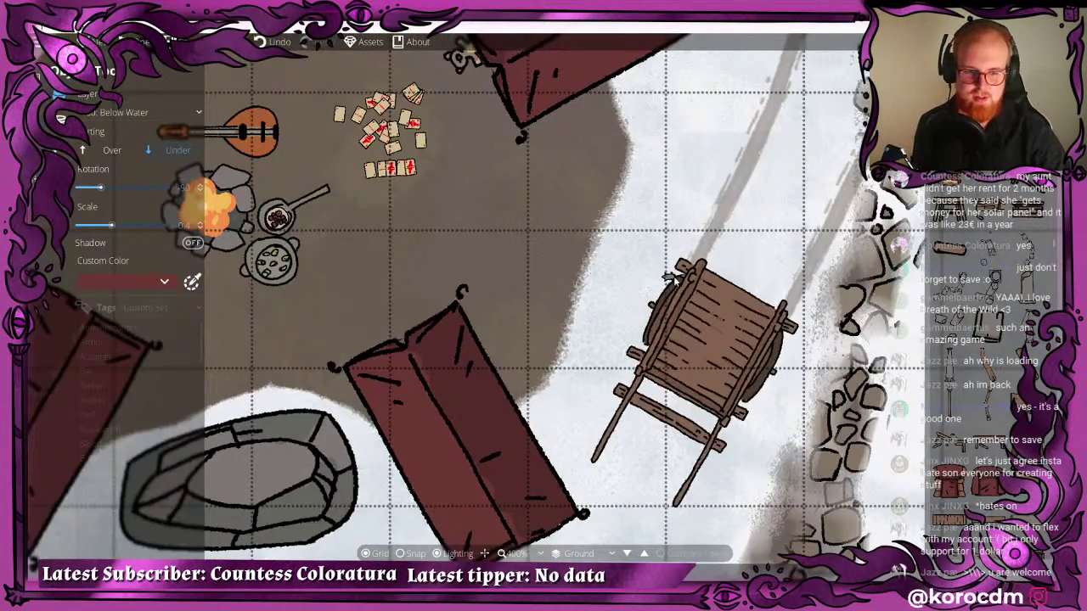
{"action": "scroll", "coordinate": [461, 259], "scroll_direction": "down", "scroll_amount": 3}
{"action": "scroll", "coordinate": [461, 259], "scroll_direction": "up", "scroll_amount": 1}
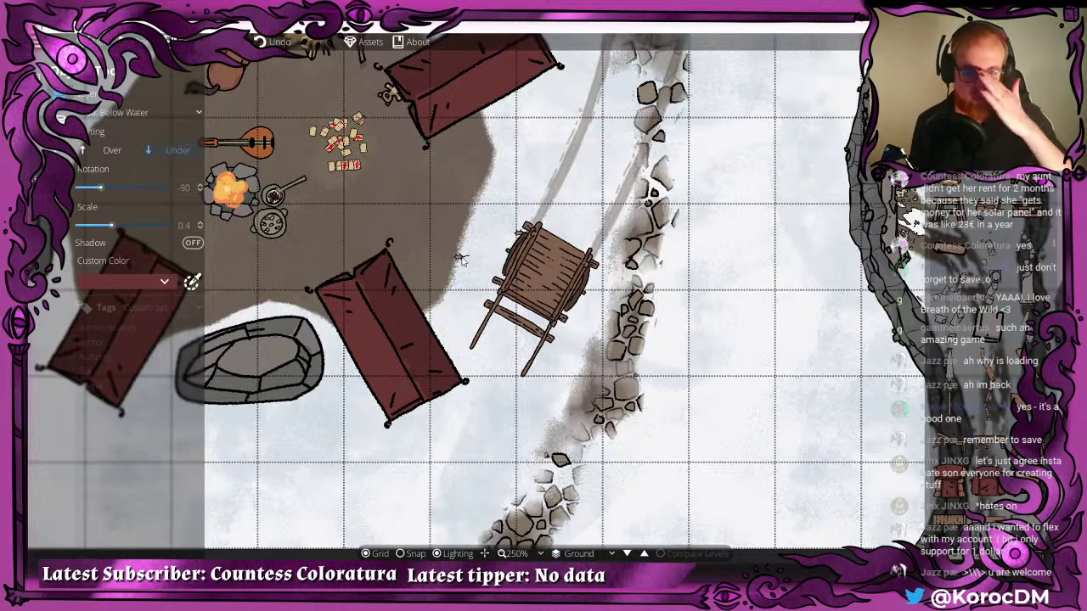
{"action": "scroll", "coordinate": [460, 258], "scroll_direction": "down", "scroll_amount": 3}
{"action": "scroll", "coordinate": [480, 253], "scroll_direction": "down", "scroll_amount": 3}
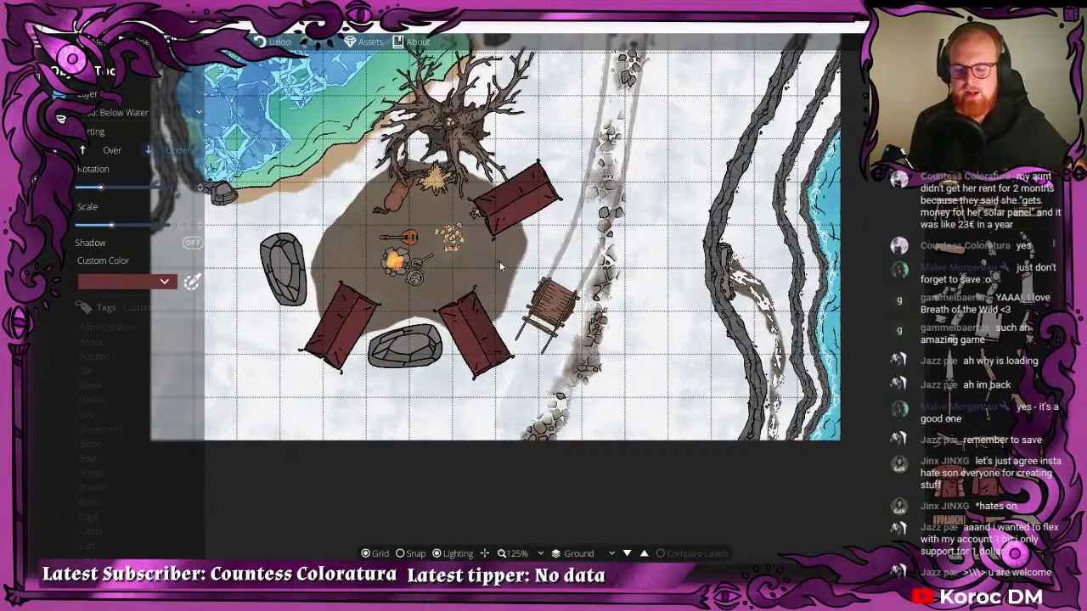
{"action": "scroll", "coordinate": [499, 260], "scroll_direction": "up", "scroll_amount": 5}
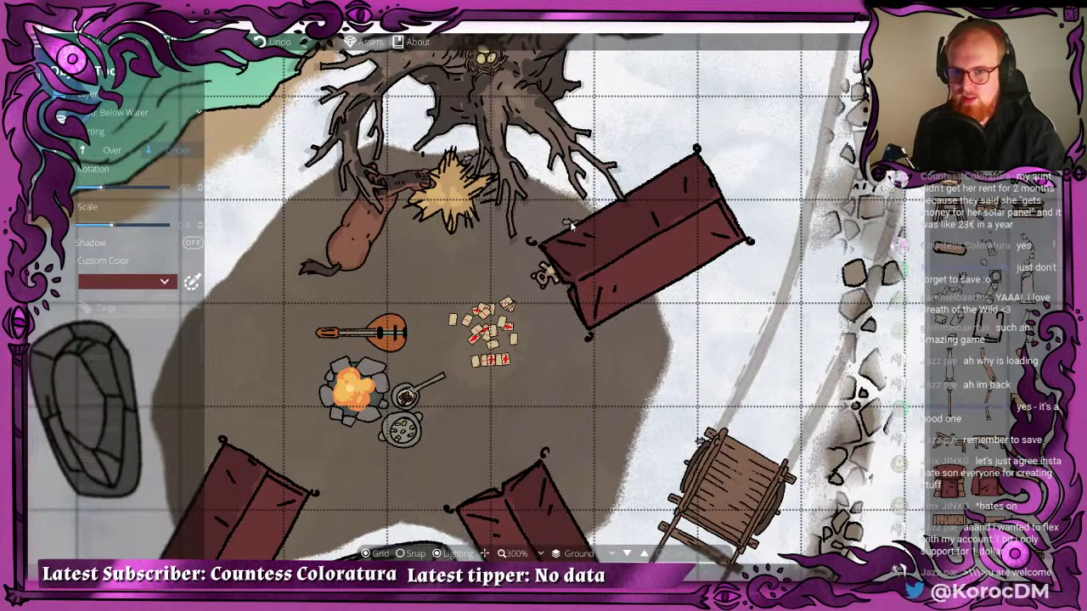
{"action": "scroll", "coordinate": [567, 221], "scroll_direction": "down", "scroll_amount": 3}
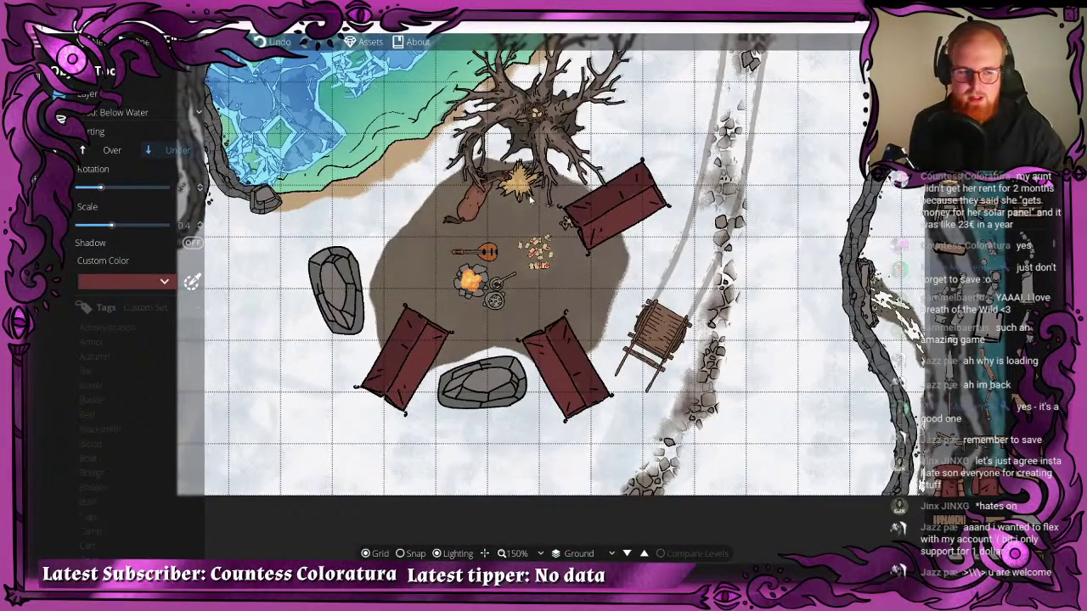
- Examine the campsite, dead tree, icy pond and stone path for places that could use another small detail
{"action": "scroll", "coordinate": [631, 191], "scroll_direction": "down", "scroll_amount": 1}
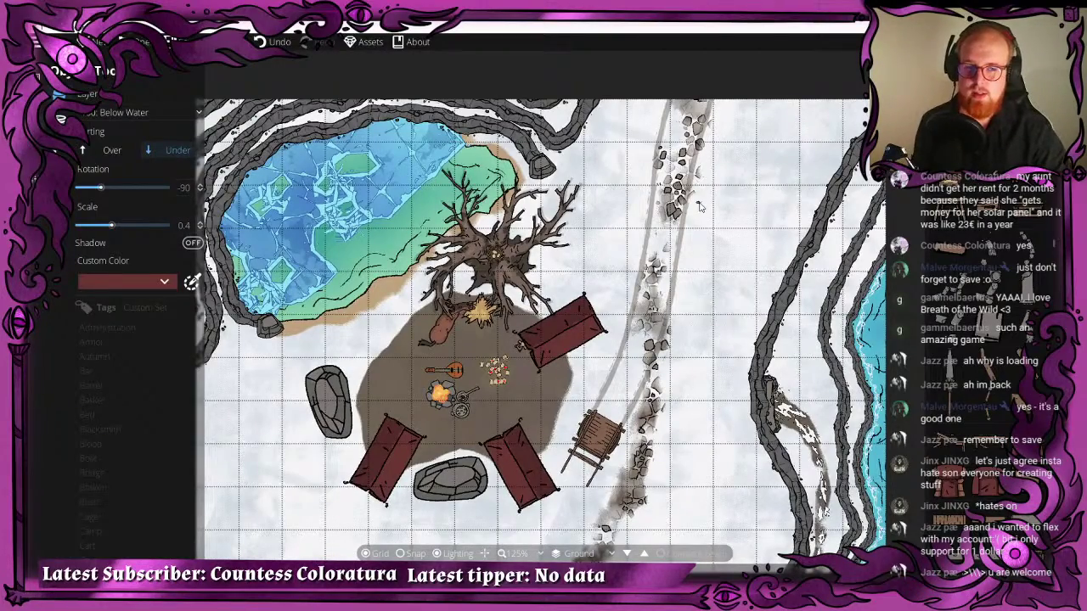
{"action": "left_click_drag", "start_coordinate": [685, 211], "coordinate": [675, 134]}
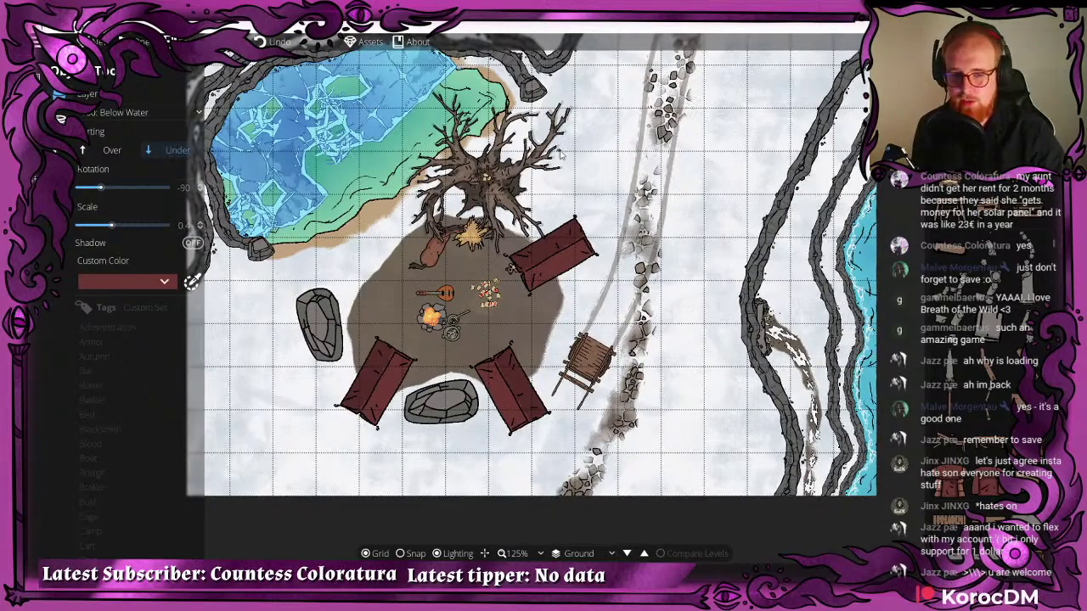
{"action": "left_click_drag", "start_coordinate": [516, 196], "coordinate": [571, 198]}
{"action": "scroll", "coordinate": [604, 161], "scroll_direction": "up", "scroll_amount": 5}
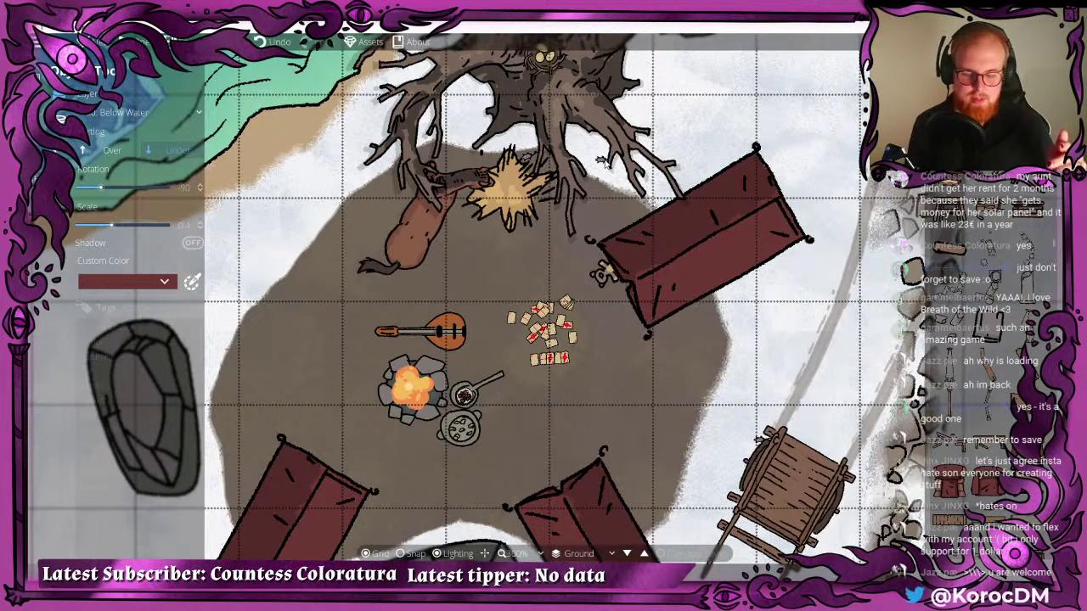
{"action": "left_click_drag", "start_coordinate": [665, 161], "coordinate": [538, 214]}
{"action": "scroll", "coordinate": [539, 214], "scroll_direction": "down", "scroll_amount": 5}
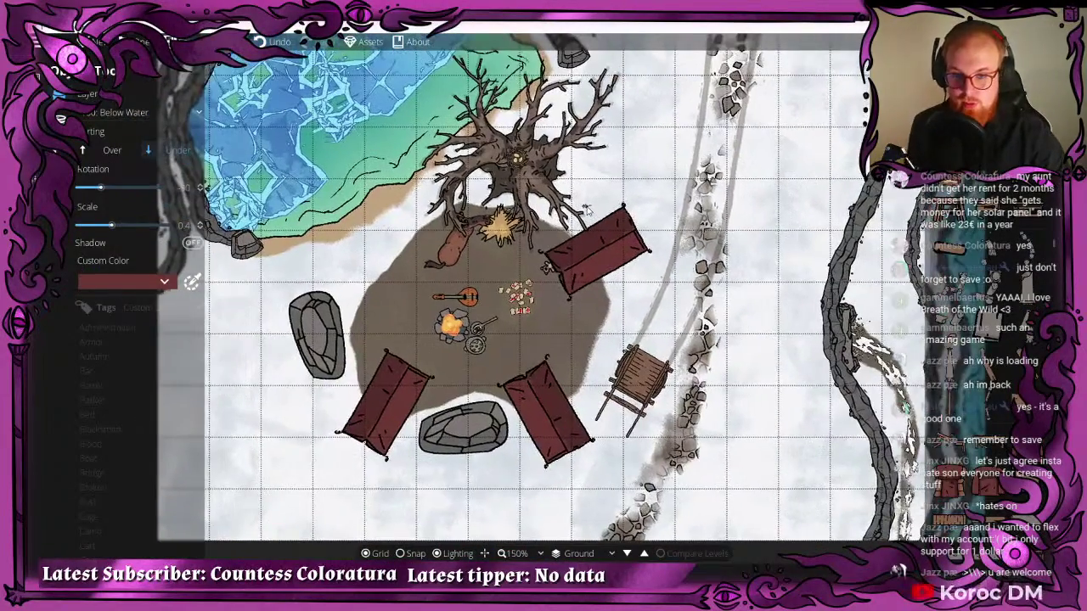
{"action": "left_click_drag", "start_coordinate": [587, 209], "coordinate": [659, 260]}
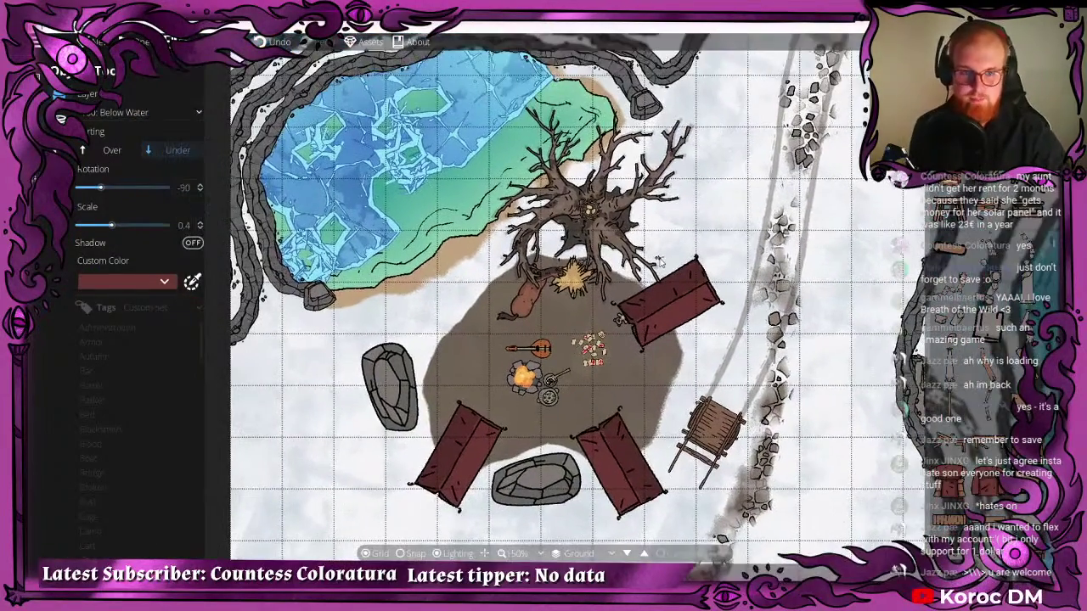
{"action": "left_click_drag", "start_coordinate": [553, 258], "coordinate": [447, 226]}
- Browse the object library's throne, trap, siege, sandbag, hatch, sail, bridge, fountain, pillar, stairs and road sign objects for another campsite detail
{"action": "scroll", "coordinate": [954, 284], "scroll_direction": "down", "scroll_amount": 3}
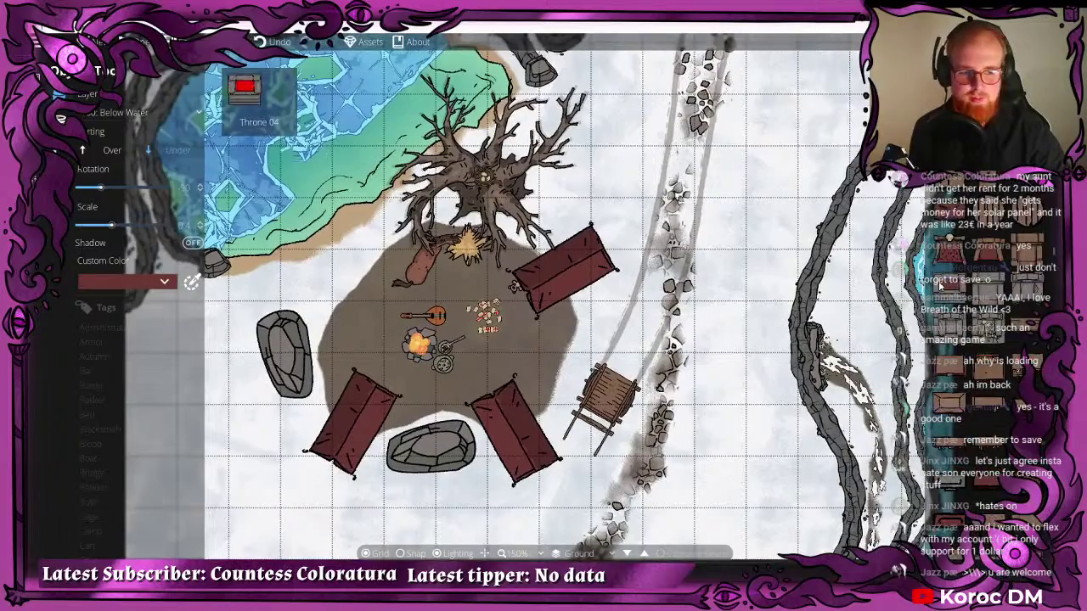
{"action": "scroll", "coordinate": [985, 280], "scroll_direction": "down", "scroll_amount": 6}
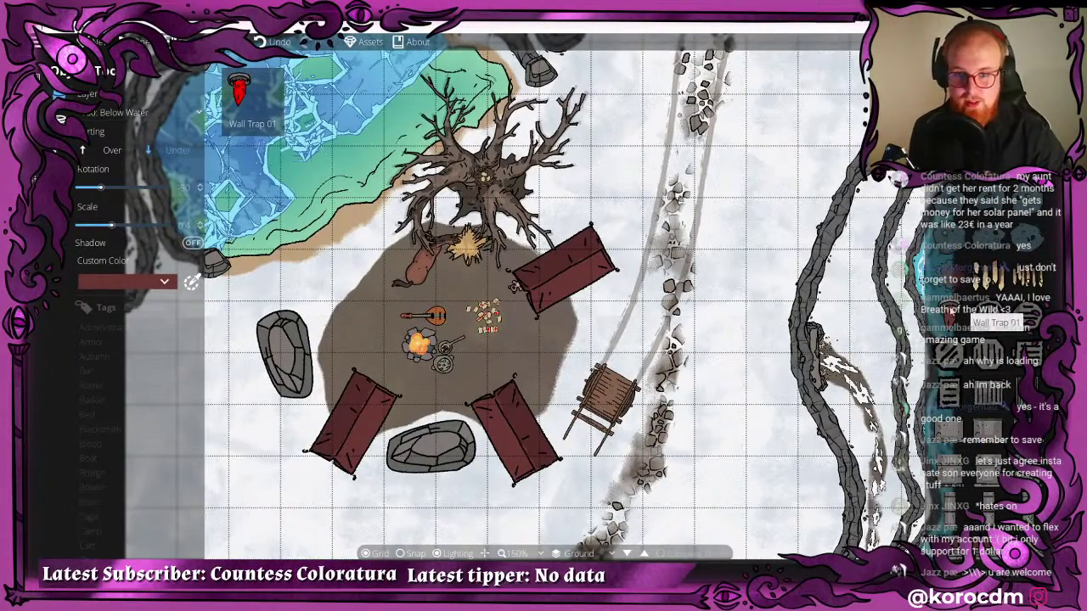
{"action": "scroll", "coordinate": [992, 318], "scroll_direction": "down", "scroll_amount": 3}
{"action": "scroll", "coordinate": [985, 331], "scroll_direction": "down", "scroll_amount": 5}
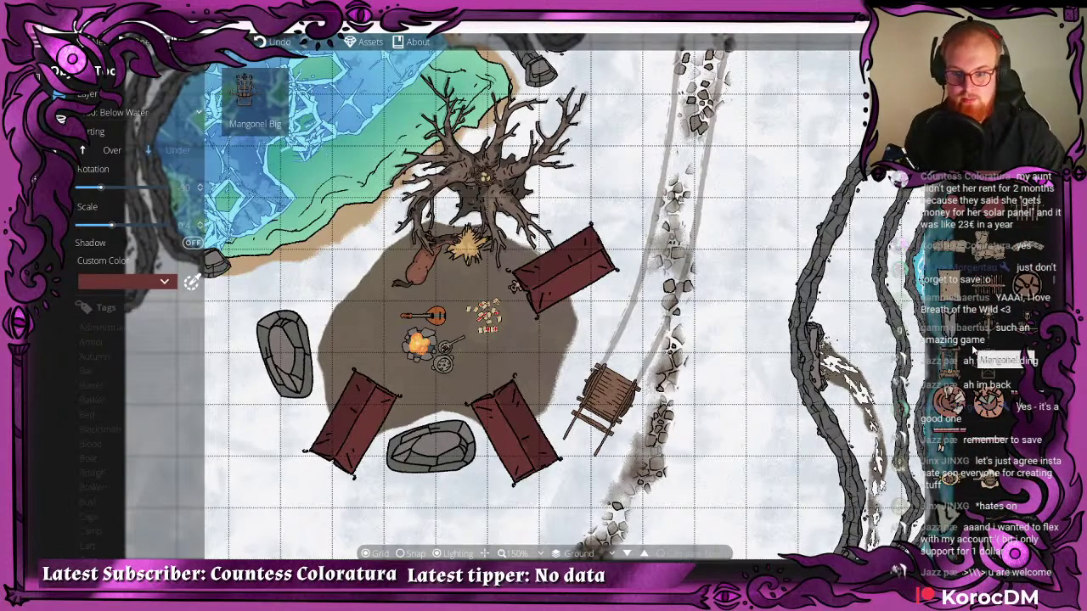
{"action": "scroll", "coordinate": [974, 350], "scroll_direction": "down", "scroll_amount": 5}
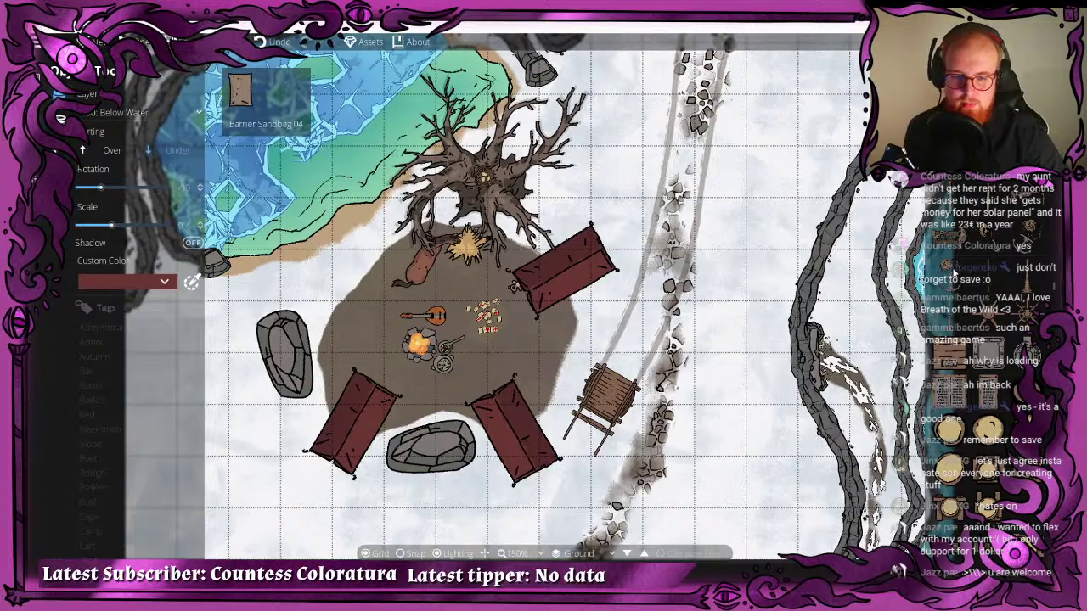
{"action": "scroll", "coordinate": [947, 270], "scroll_direction": "down", "scroll_amount": 5}
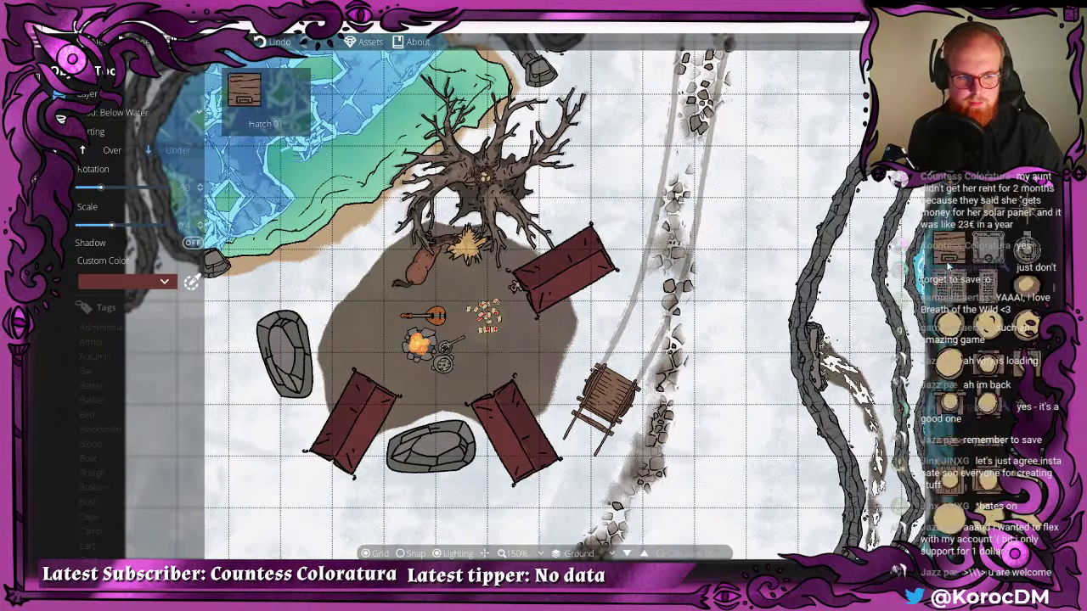
{"action": "scroll", "coordinate": [951, 265], "scroll_direction": "down", "scroll_amount": 5}
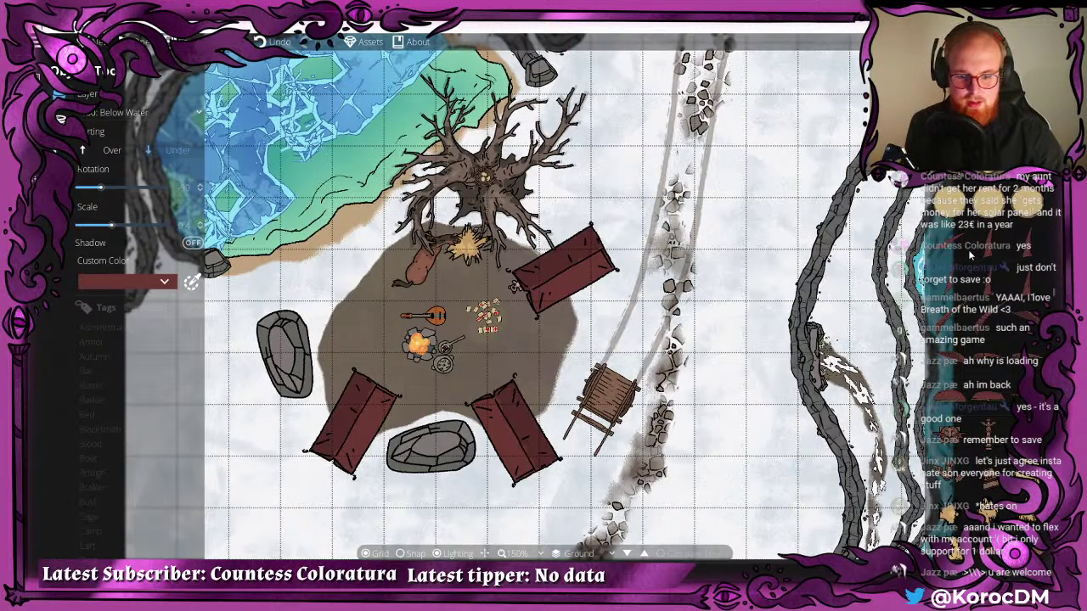
{"action": "scroll", "coordinate": [969, 253], "scroll_direction": "down", "scroll_amount": 5}
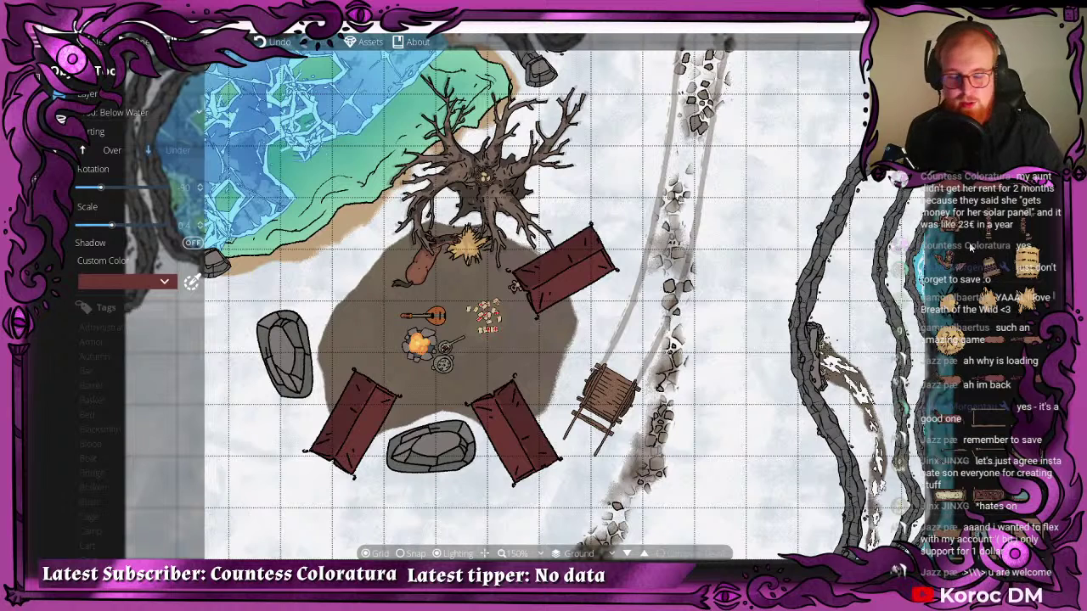
{"action": "mouse_move", "coordinate": [981, 195]}
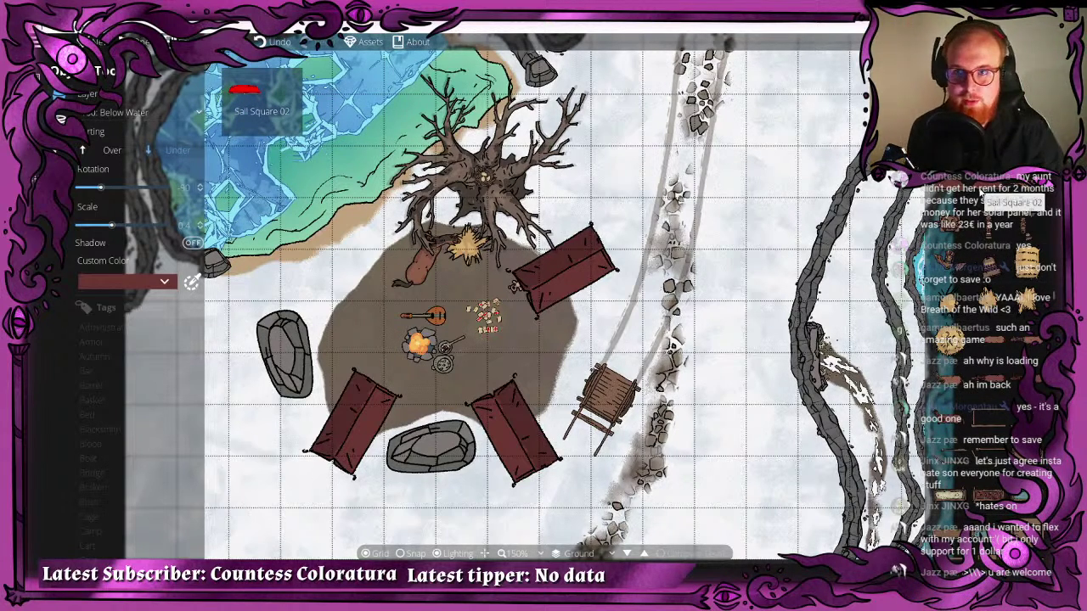
{"action": "scroll", "coordinate": [1002, 222], "scroll_direction": "down", "scroll_amount": 4}
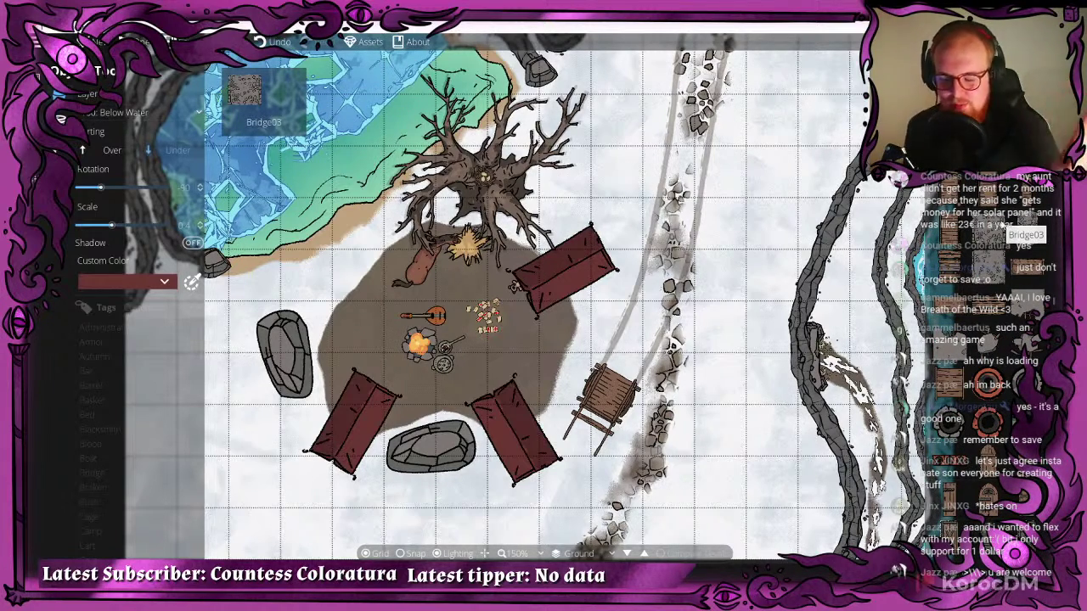
{"action": "scroll", "coordinate": [968, 365], "scroll_direction": "down", "scroll_amount": 4}
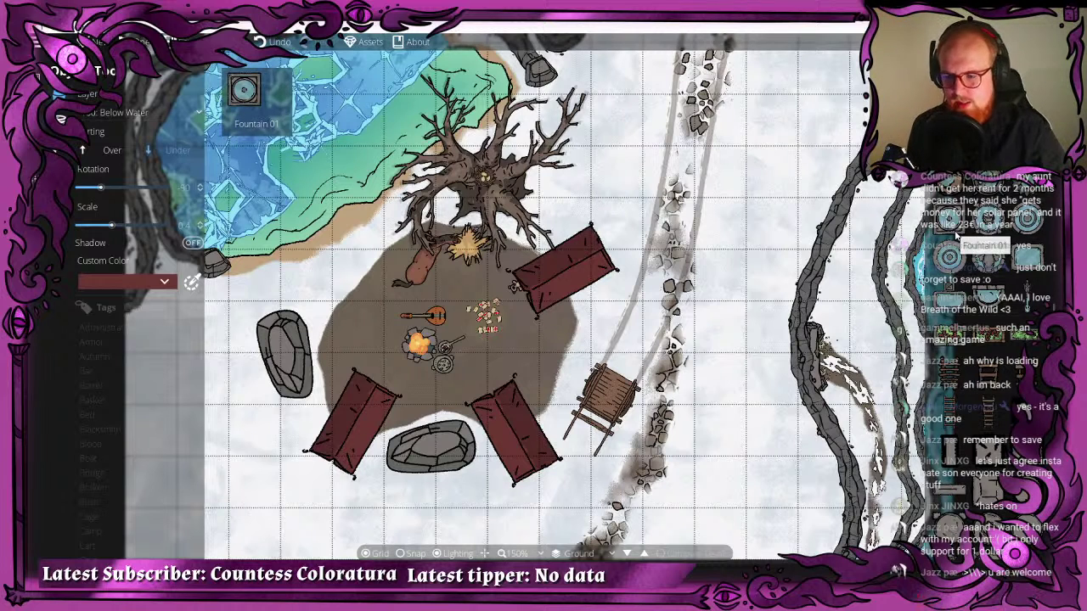
{"action": "scroll", "coordinate": [955, 235], "scroll_direction": "up", "scroll_amount": 3}
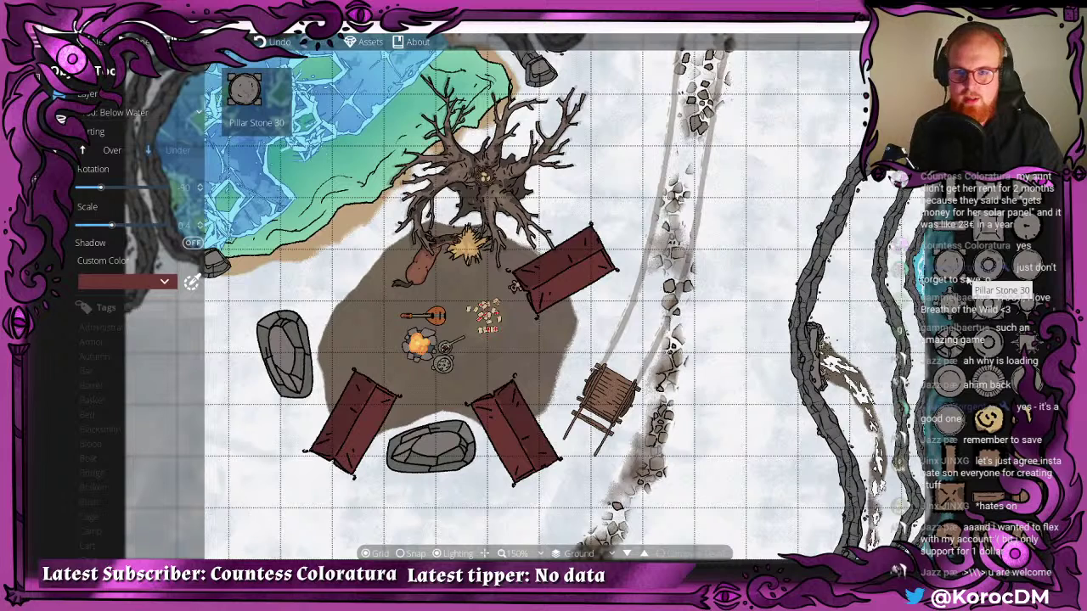
{"action": "scroll", "coordinate": [968, 280], "scroll_direction": "down", "scroll_amount": 3}
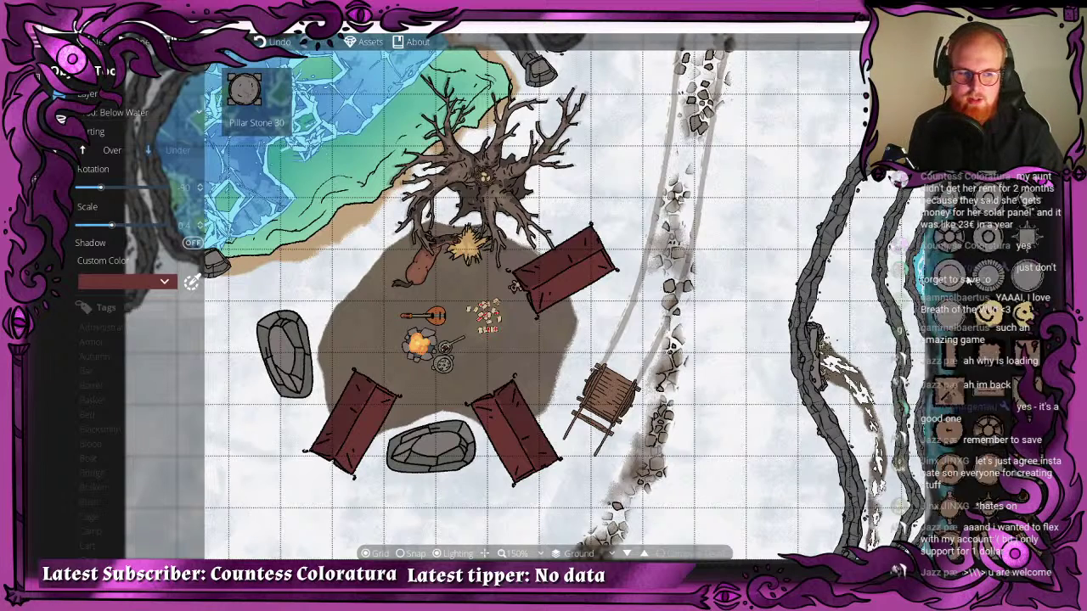
{"action": "scroll", "coordinate": [967, 279], "scroll_direction": "down", "scroll_amount": 3}
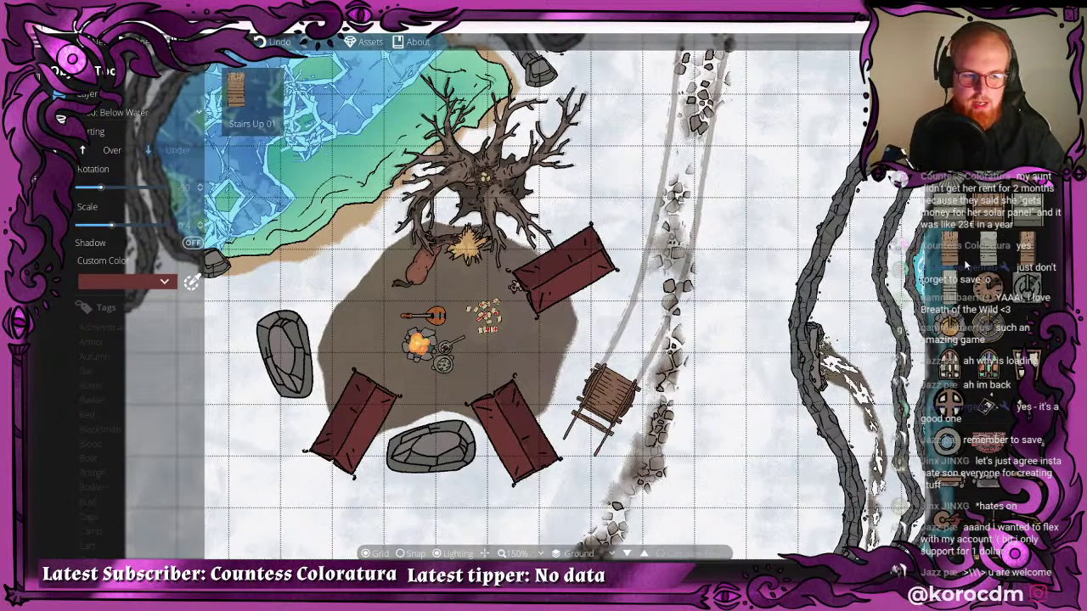
{"action": "scroll", "coordinate": [965, 280], "scroll_direction": "down", "scroll_amount": 5}
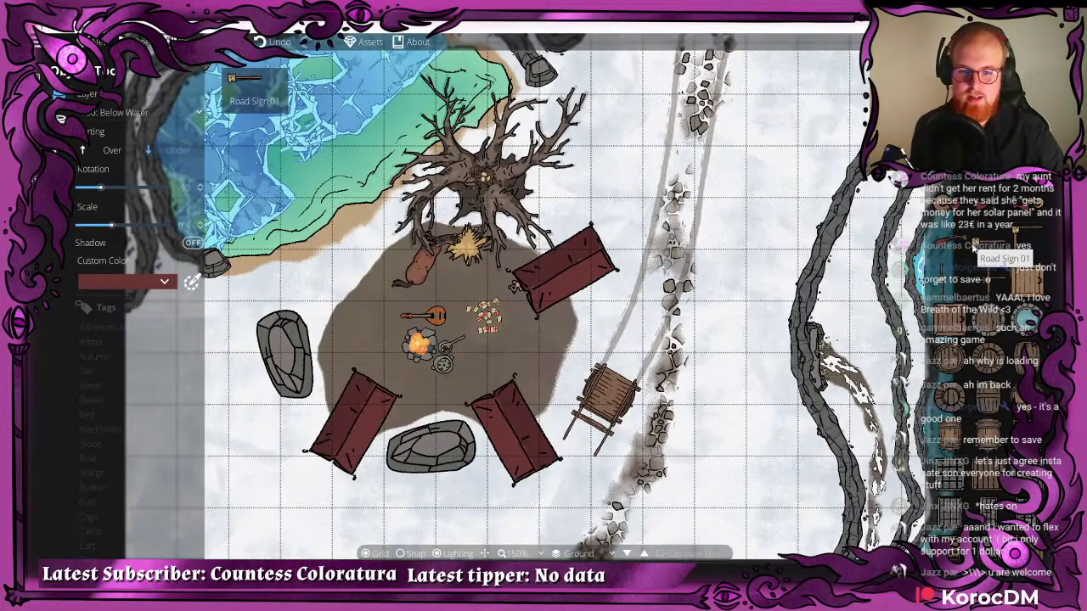
- Review the snow around the tents and path, and browse the library's waterlily, mushroom and flowering bush objects for a fitting addition
{"action": "left_click_drag", "start_coordinate": [792, 259], "coordinate": [672, 297]}
{"action": "scroll", "coordinate": [589, 231], "scroll_direction": "down", "scroll_amount": 1}
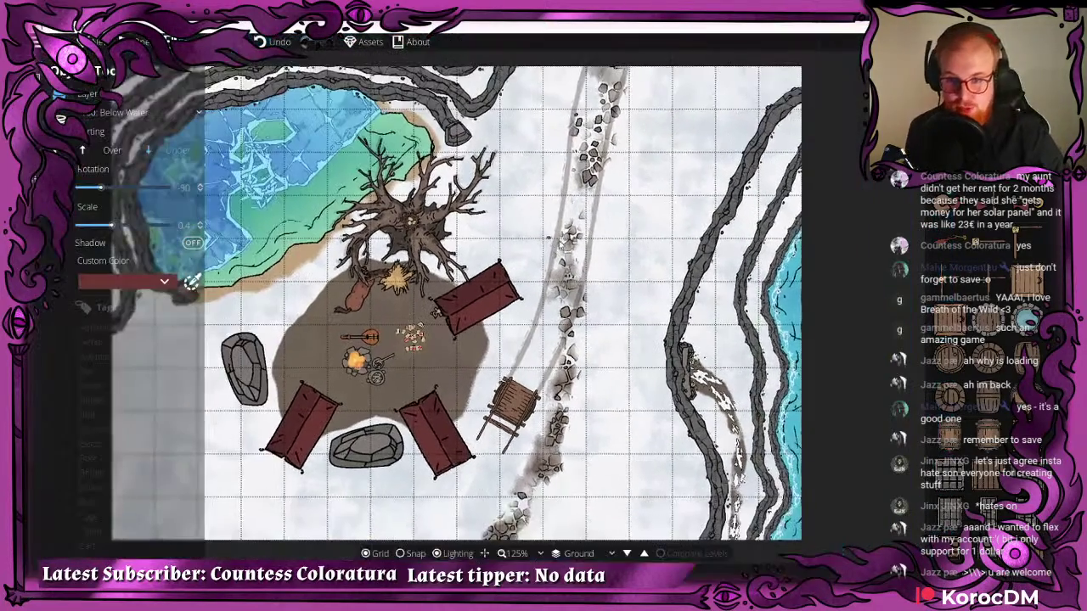
{"action": "left_click_drag", "start_coordinate": [551, 241], "coordinate": [663, 280]}
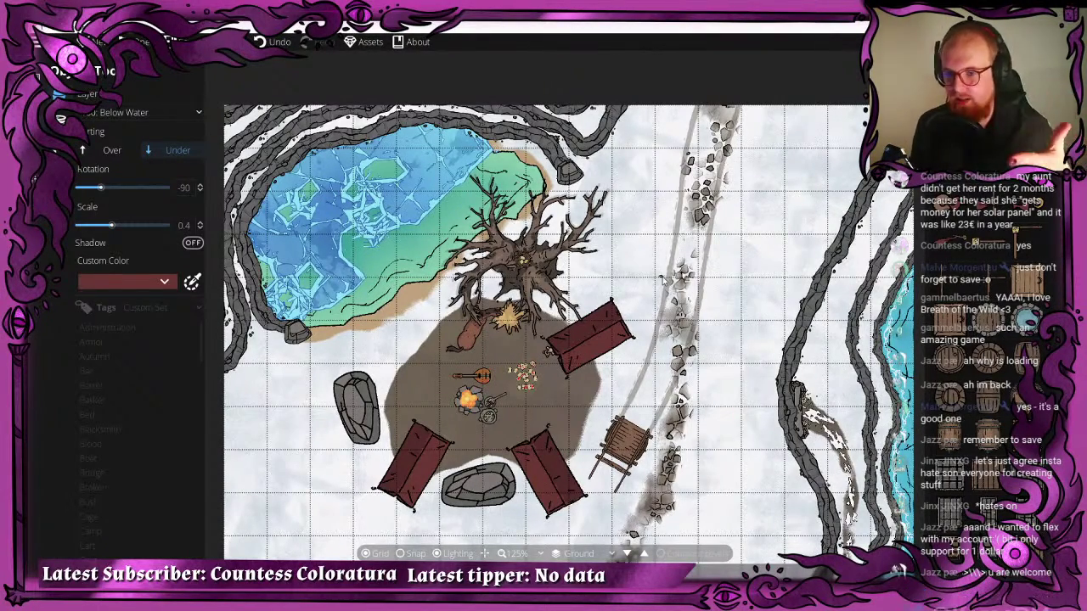
{"action": "scroll", "coordinate": [666, 281], "scroll_direction": "up", "scroll_amount": 4}
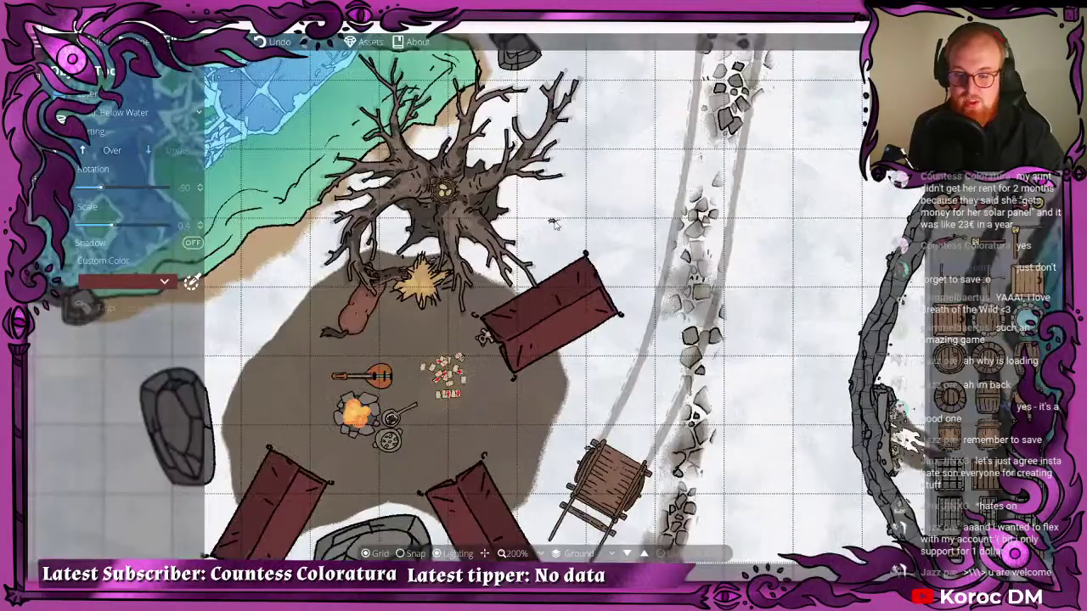
{"action": "left_click_drag", "start_coordinate": [533, 225], "coordinate": [635, 164]}
{"action": "scroll", "coordinate": [1000, 253], "scroll_direction": "down", "scroll_amount": 8}
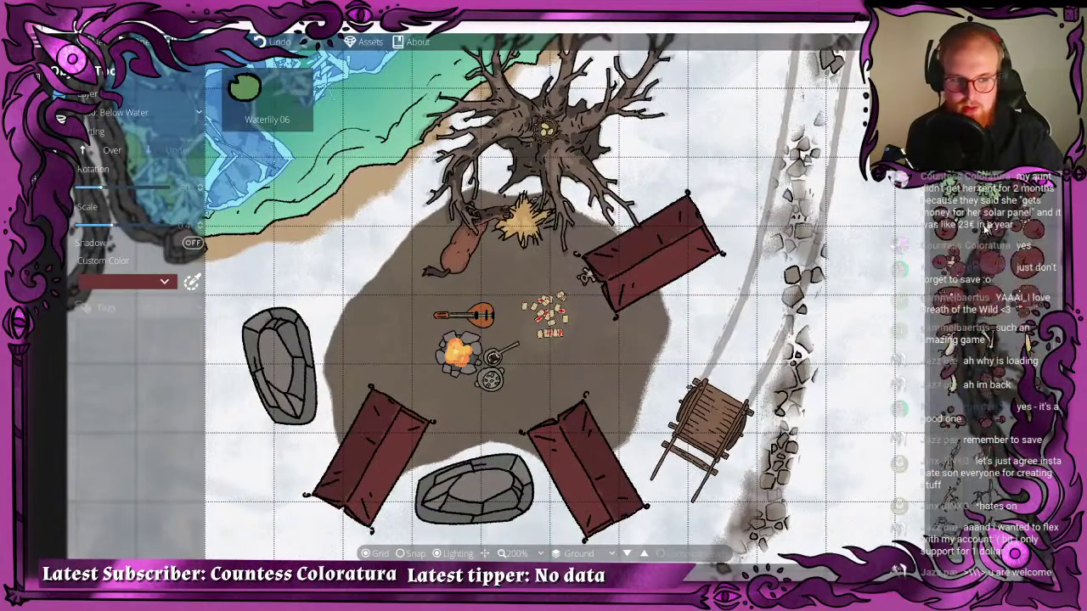
{"action": "left_click_drag", "start_coordinate": [626, 242], "coordinate": [579, 230]}
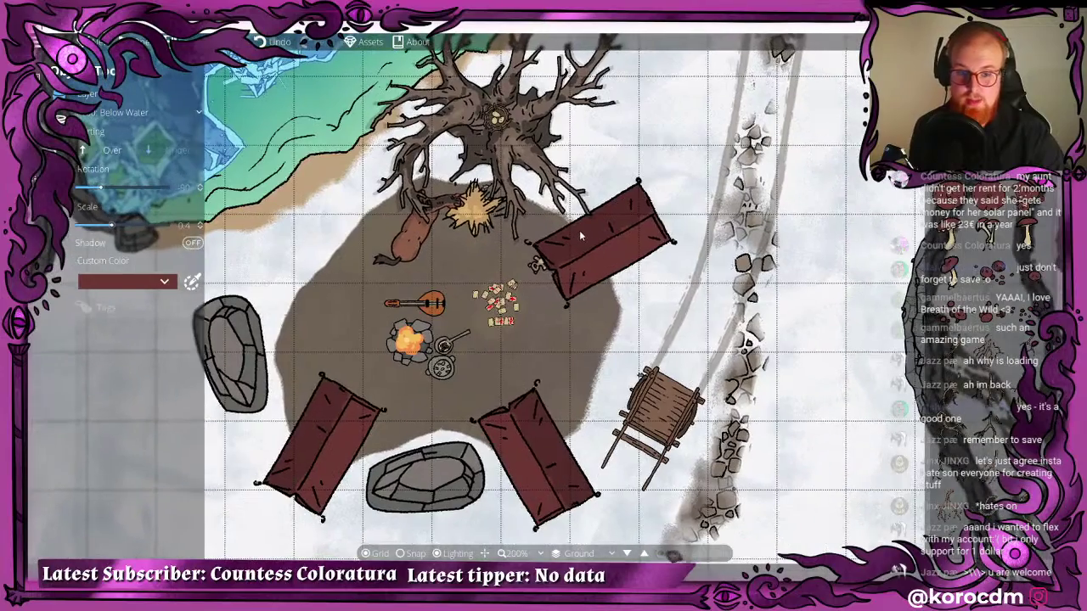
{"action": "scroll", "coordinate": [581, 231], "scroll_direction": "down", "scroll_amount": 3}
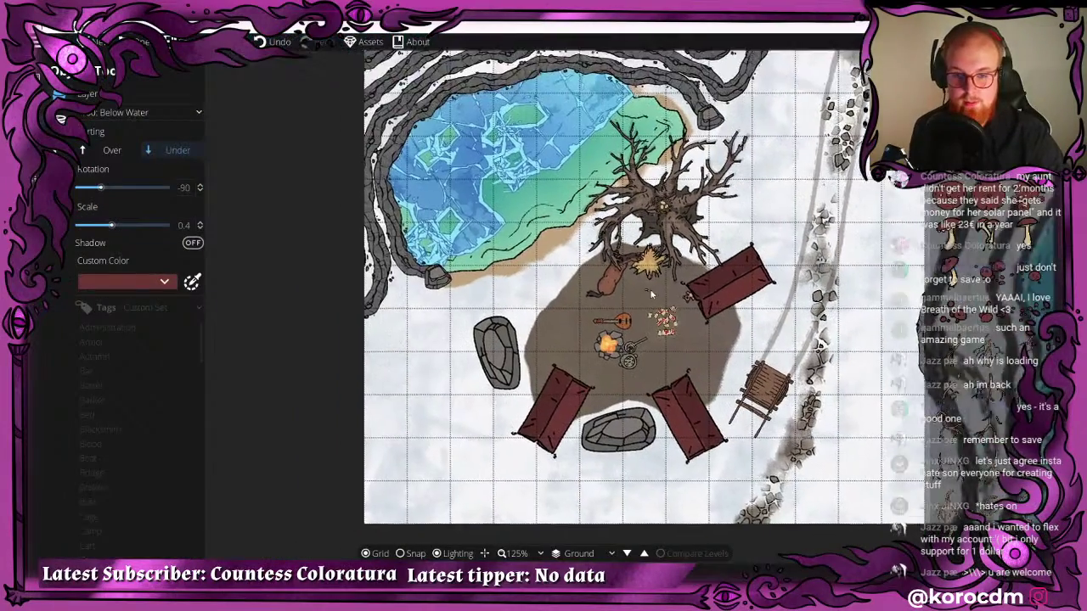
{"action": "scroll", "coordinate": [1007, 274], "scroll_direction": "up", "scroll_amount": 8}
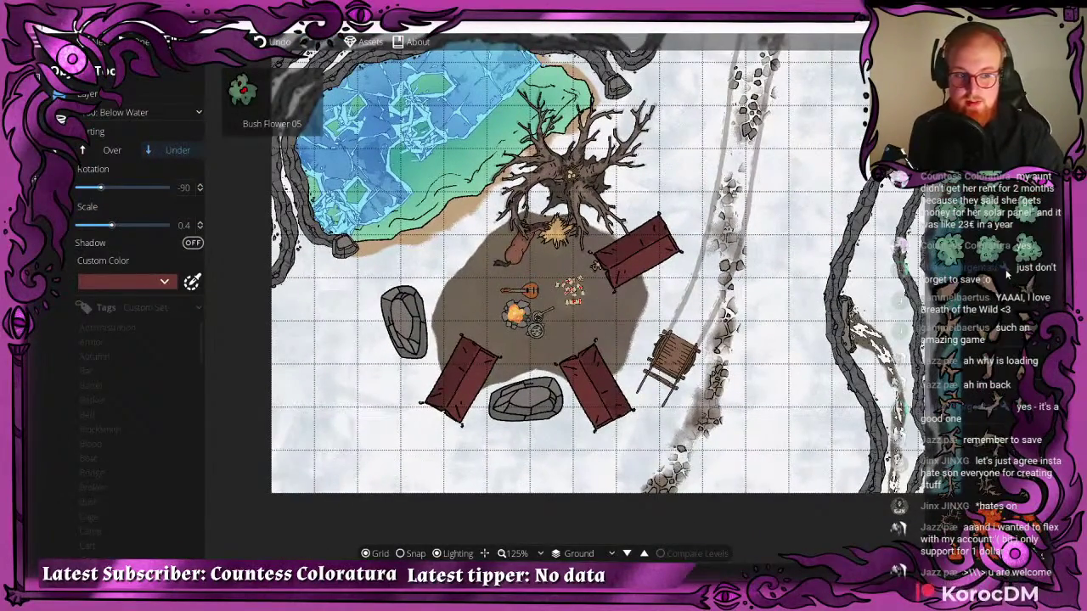
{"action": "scroll", "coordinate": [1007, 274], "scroll_direction": "down", "scroll_amount": 2}
{"action": "scroll", "coordinate": [1006, 273], "scroll_direction": "down", "scroll_amount": 5}
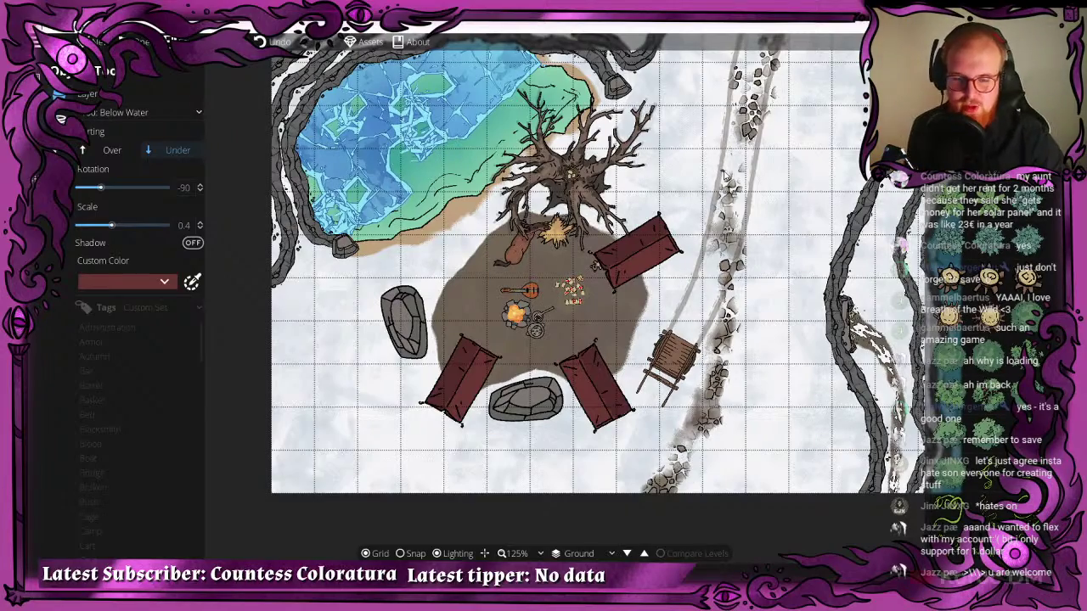
- Browse the library's marble pillar, stone pillar and foliage objects for a final detail, and review the whole map
{"action": "scroll", "coordinate": [568, 195], "scroll_direction": "up", "scroll_amount": 3}
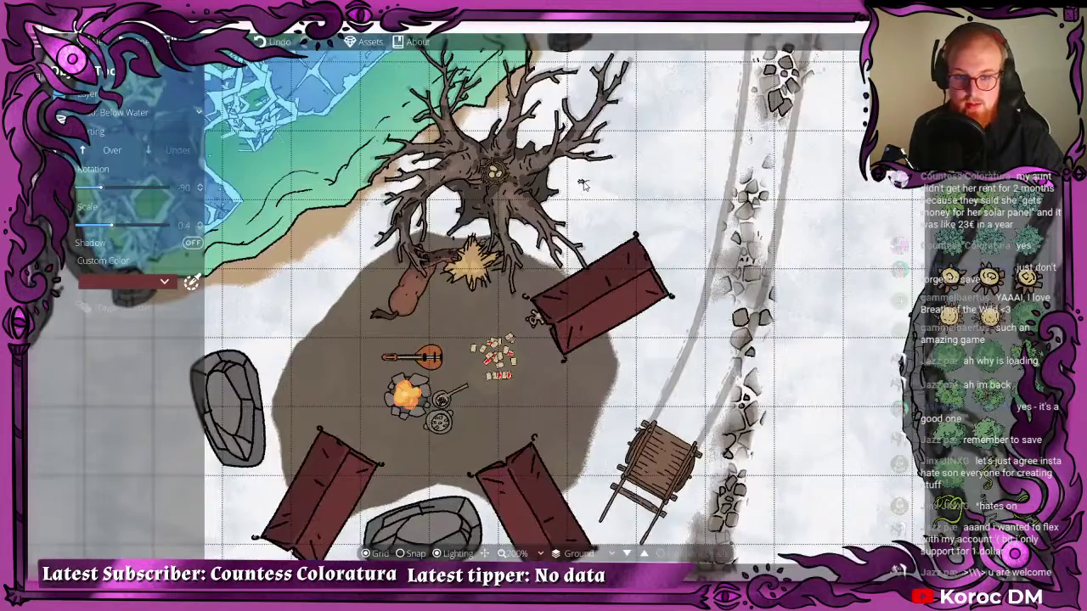
{"action": "scroll", "coordinate": [568, 195], "scroll_direction": "down", "scroll_amount": 2}
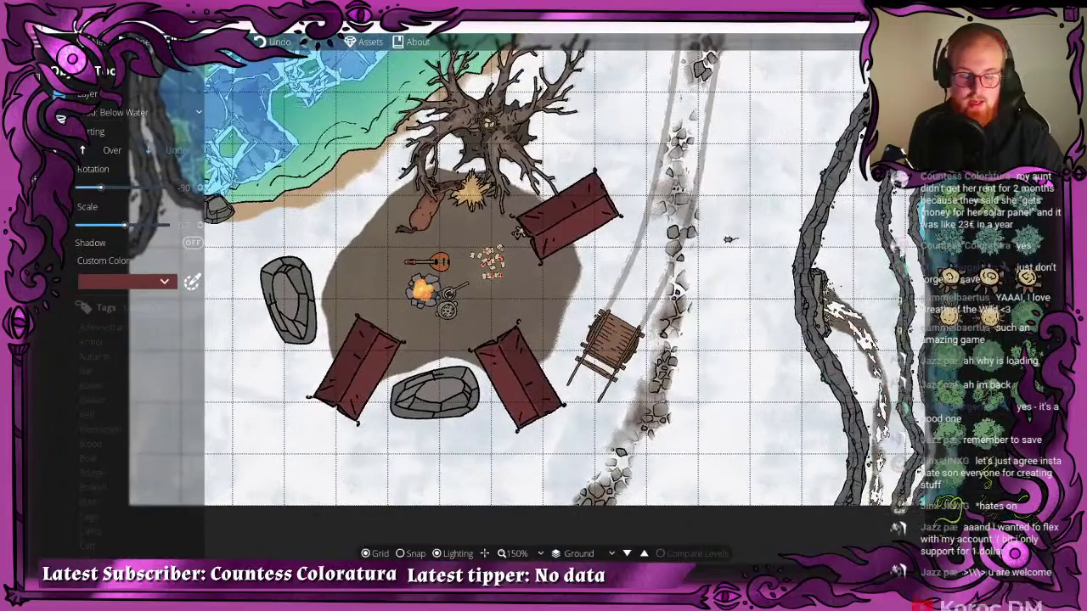
{"action": "scroll", "coordinate": [1016, 247], "scroll_direction": "down", "scroll_amount": 2}
{"action": "scroll", "coordinate": [1014, 244], "scroll_direction": "down", "scroll_amount": 2}
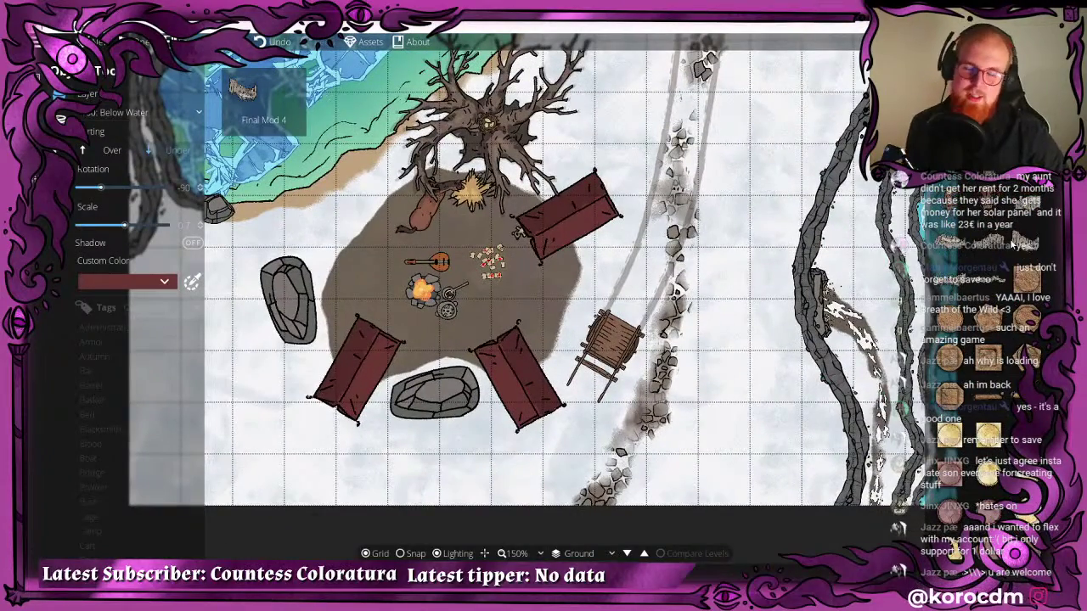
{"action": "scroll", "coordinate": [1023, 280], "scroll_direction": "down", "scroll_amount": 3}
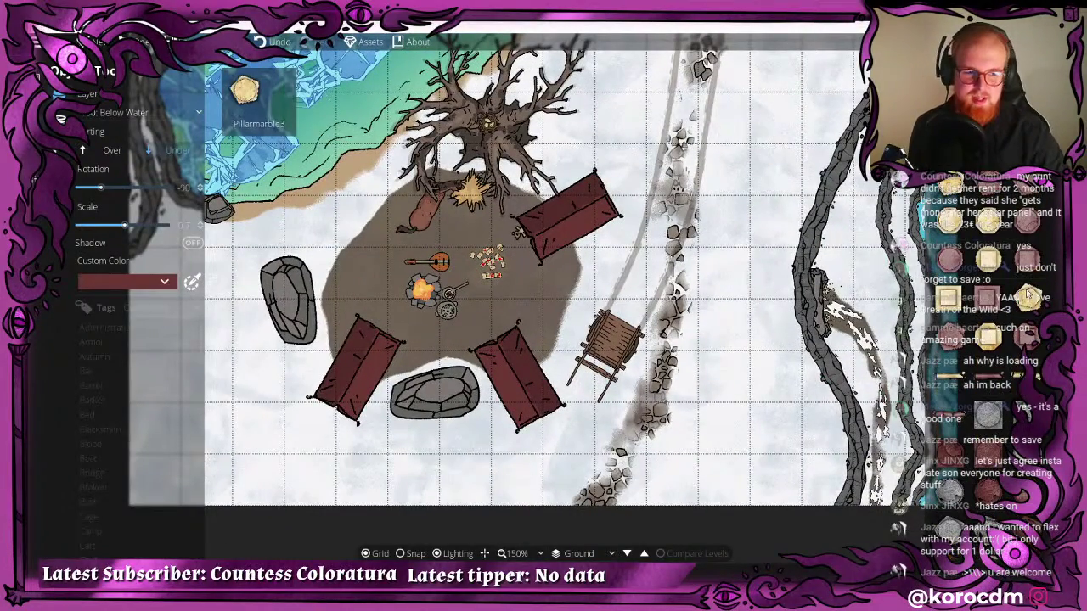
{"action": "scroll", "coordinate": [1025, 294], "scroll_direction": "down", "scroll_amount": 3}
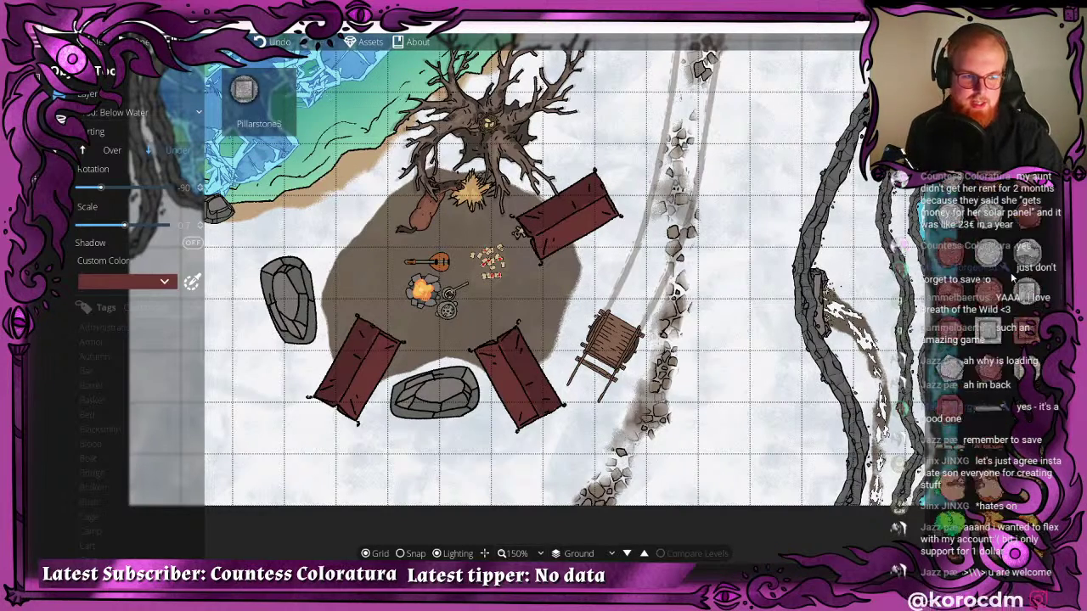
{"action": "scroll", "coordinate": [1013, 273], "scroll_direction": "up", "scroll_amount": 5}
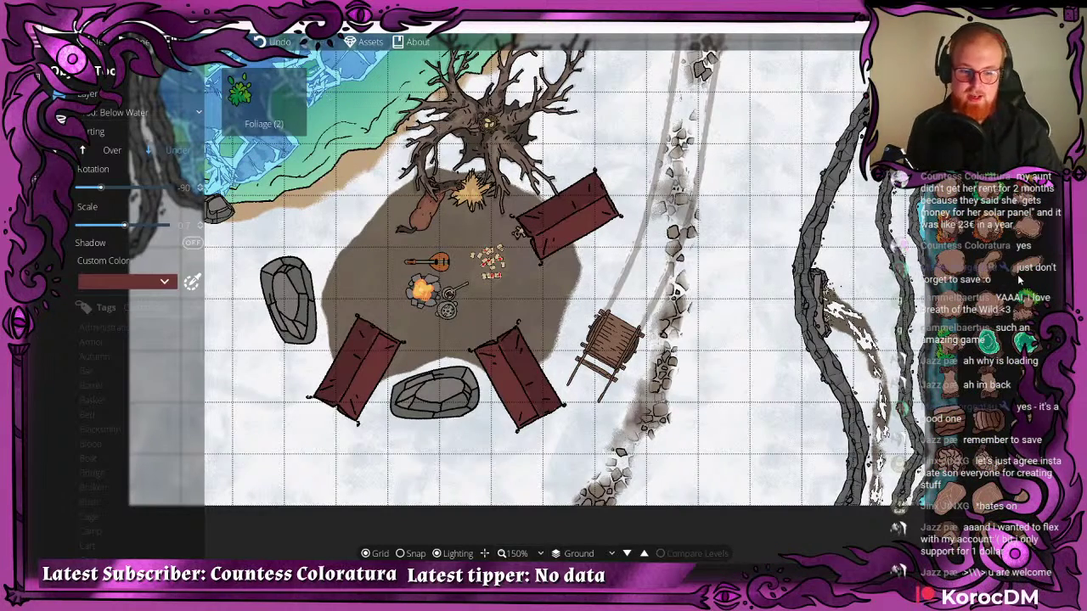
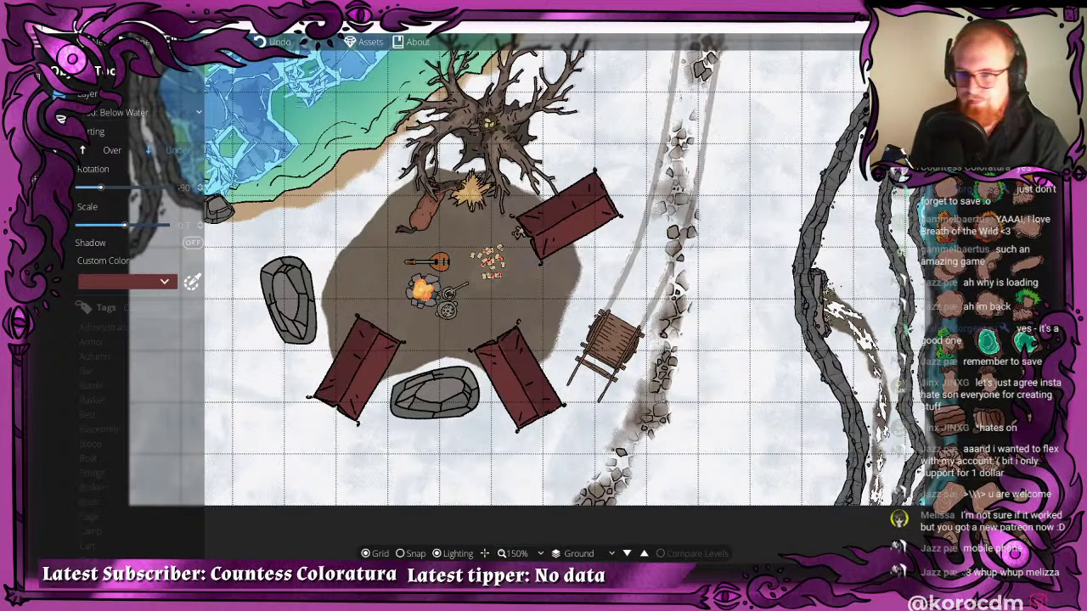
{"action": "scroll", "coordinate": [586, 214], "scroll_direction": "down", "scroll_amount": 3}
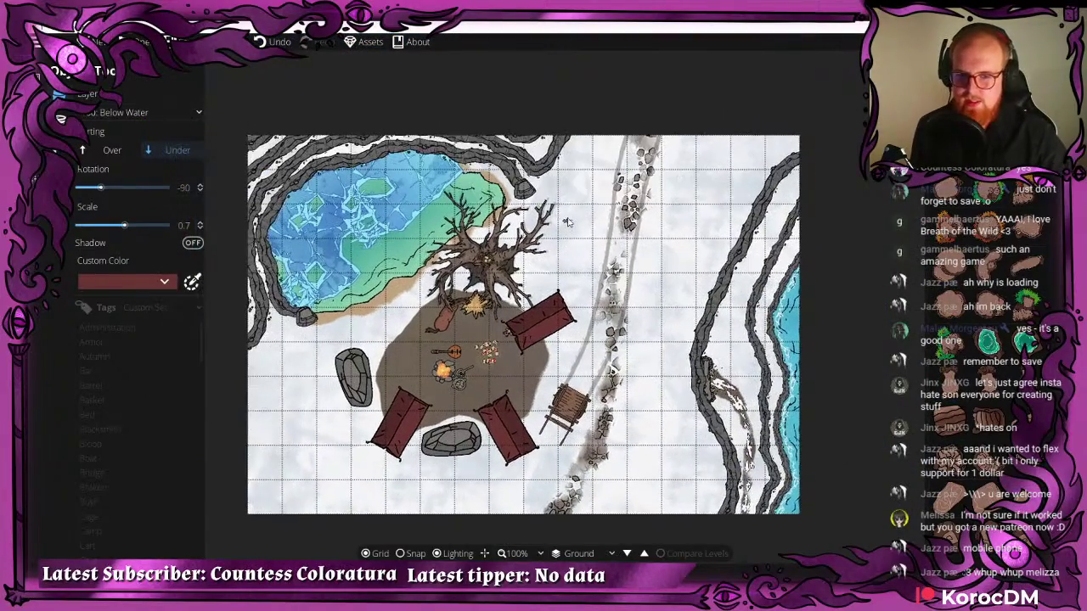
- Review the snow, stone path and cliffs, and examine the campfire and tents close up for places lacking detail
{"action": "left_click_drag", "start_coordinate": [567, 221], "coordinate": [536, 197]}
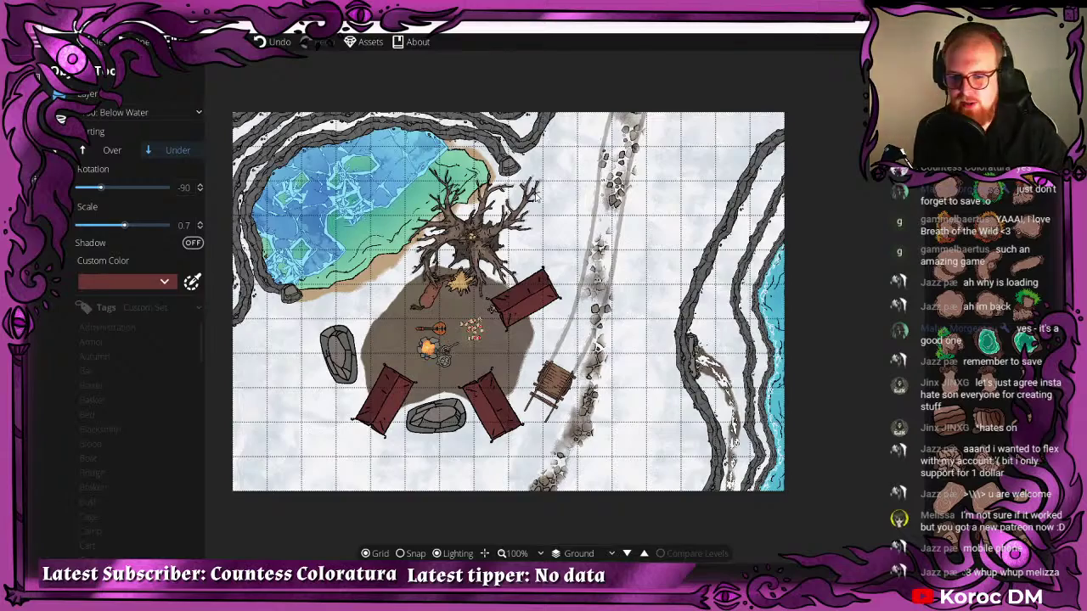
{"action": "mouse_move", "coordinate": [564, 163]}
{"action": "left_mouse_down"}
{"action": "mouse_move", "coordinate": [547, 180]}
{"action": "mouse_move", "coordinate": [565, 176]}
{"action": "left_mouse_up"}
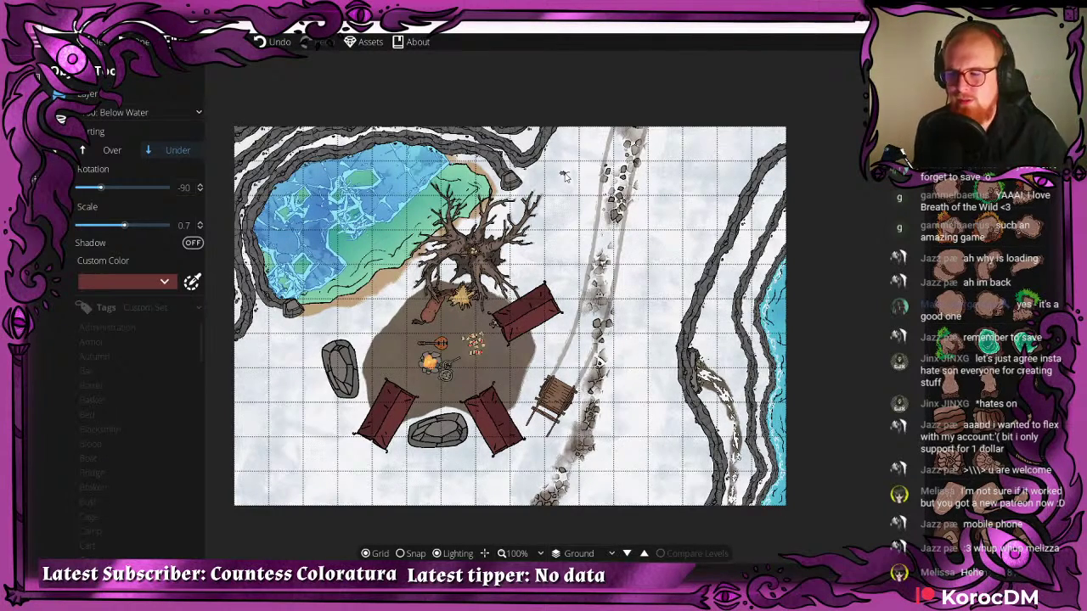
{"action": "left_click_drag", "start_coordinate": [605, 172], "coordinate": [525, 143]}
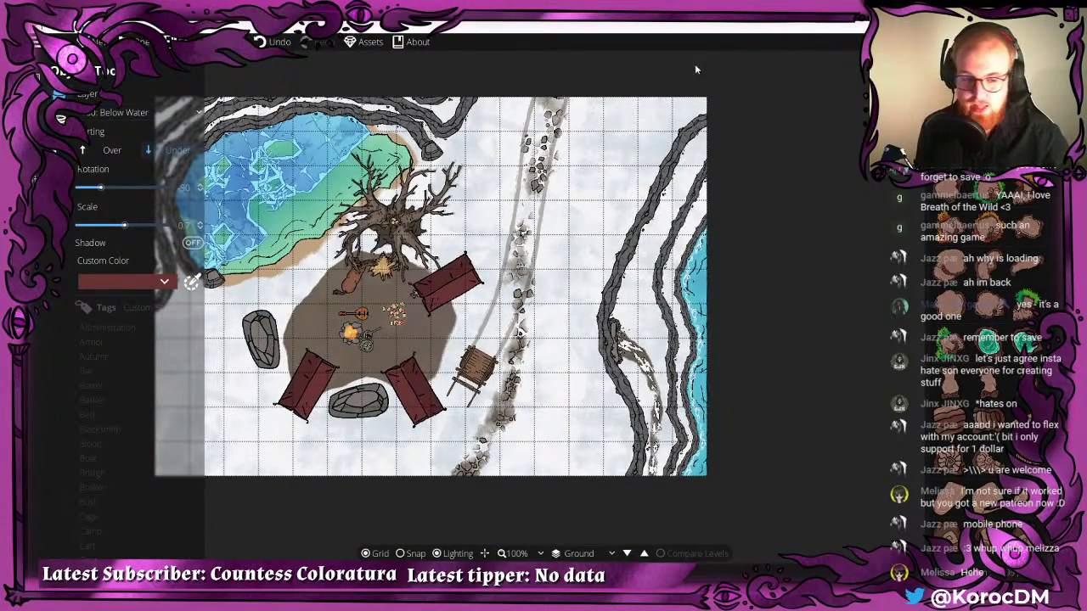
{"action": "left_click_drag", "start_coordinate": [751, 272], "coordinate": [729, 150]}
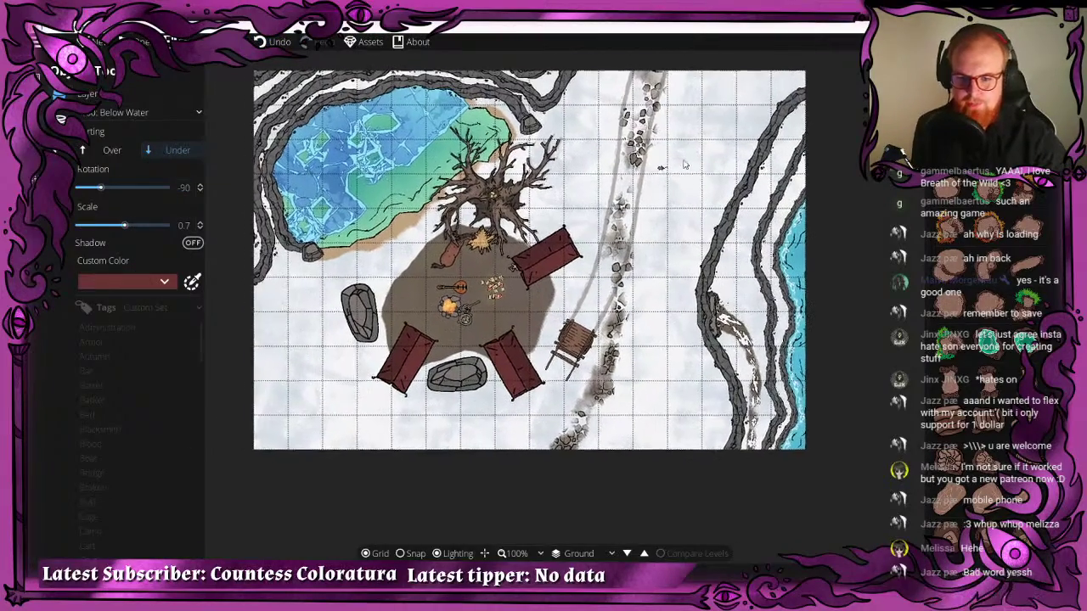
{"action": "left_click_drag", "start_coordinate": [685, 164], "coordinate": [652, 272]}
{"action": "scroll", "coordinate": [445, 337], "scroll_direction": "up", "scroll_amount": 3}
{"action": "left_click_drag", "start_coordinate": [446, 337], "coordinate": [736, 284]}
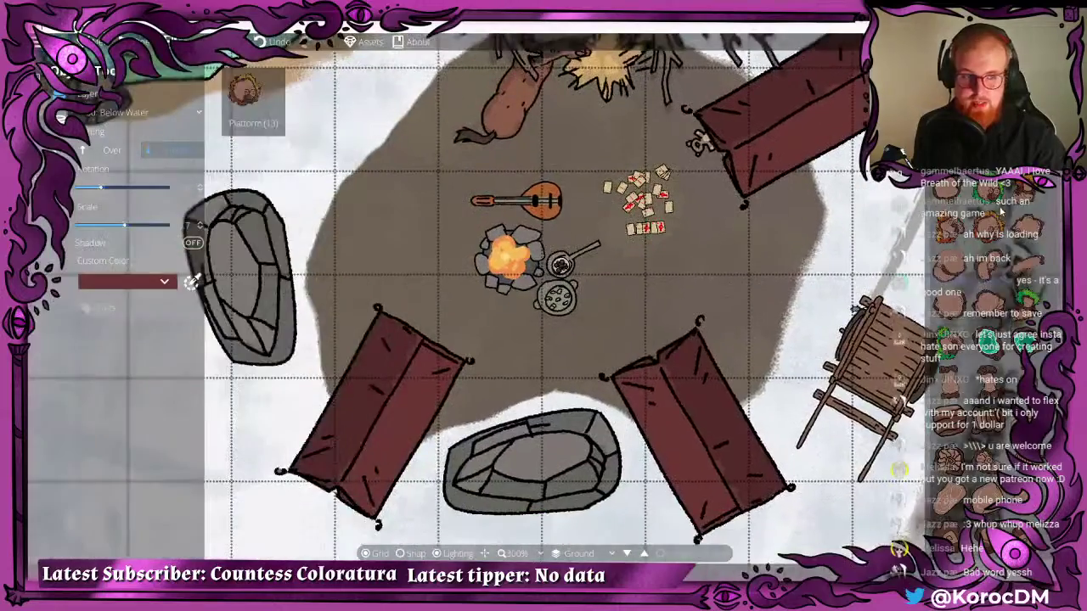
- Choose the small purple plant object and scatter copies in the snow between the cliff lines around the icy pond
{"action": "scroll", "coordinate": [988, 204], "scroll_direction": "down", "scroll_amount": 3}
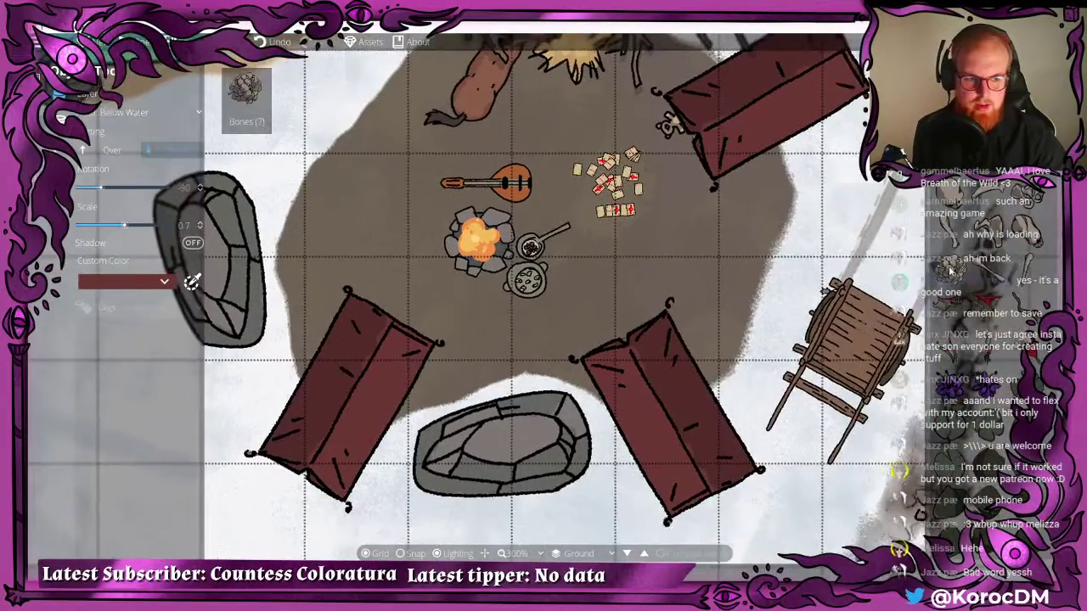
{"action": "left_click_drag", "start_coordinate": [654, 207], "coordinate": [639, 216]}
{"action": "left_click_drag", "start_coordinate": [671, 372], "coordinate": [575, 286]}
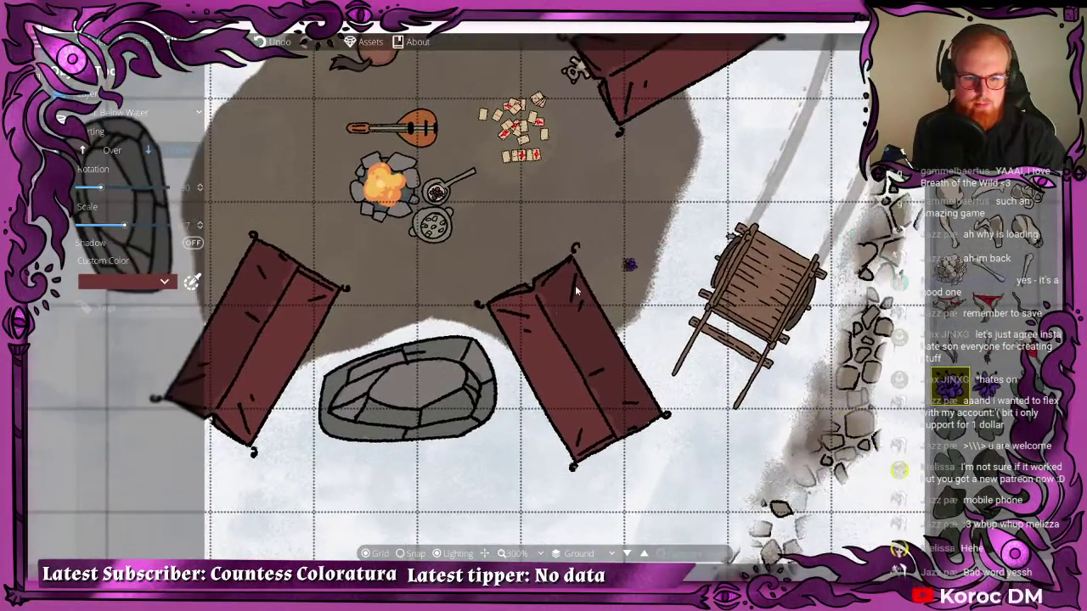
{"action": "scroll", "coordinate": [560, 312], "scroll_direction": "down", "scroll_amount": 1}
{"action": "left_click_drag", "start_coordinate": [604, 247], "coordinate": [906, 571]}
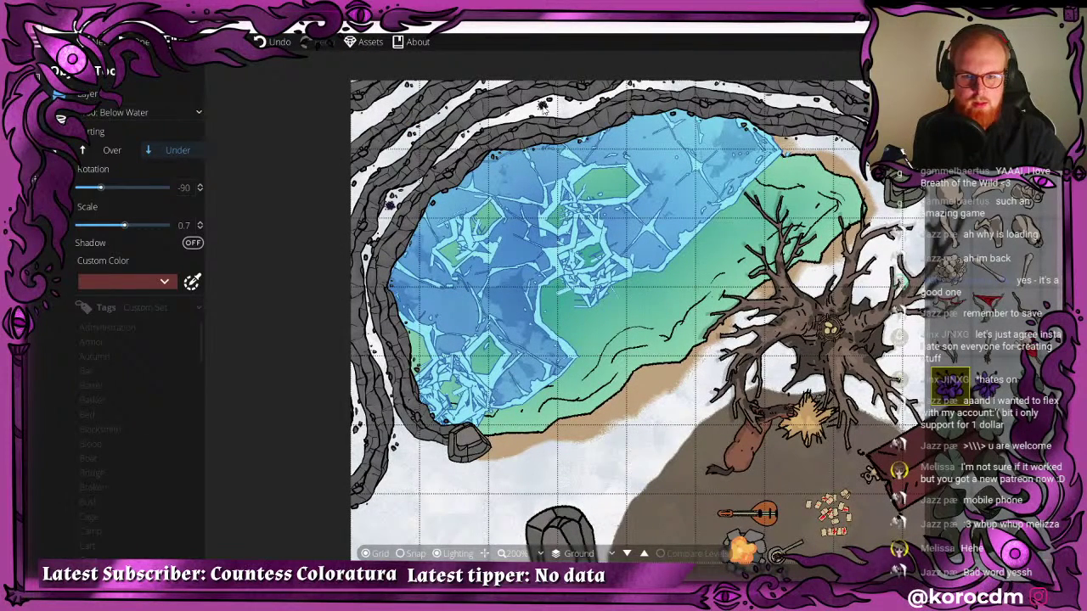
{"action": "left_click", "coordinate": [779, 100]}
{"action": "left_click_drag", "start_coordinate": [780, 100], "coordinate": [667, 157]}
{"action": "left_click", "coordinate": [805, 164]}
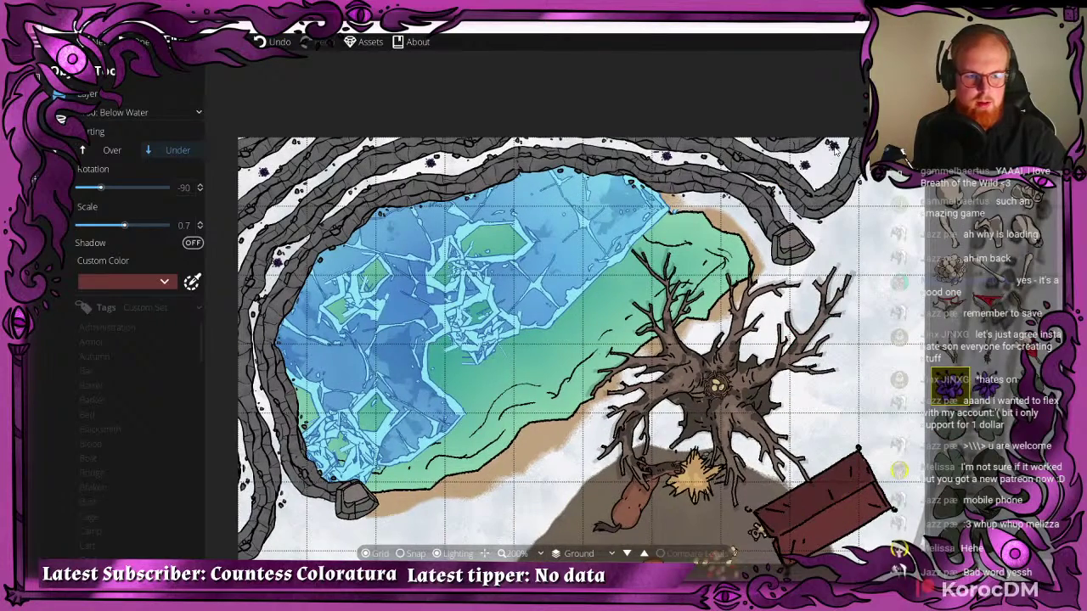
- Switch to the second purple plant variant and place more copies along the snowy ledges above and beside the pond
{"action": "left_click_drag", "start_coordinate": [607, 228], "coordinate": [749, 143]}
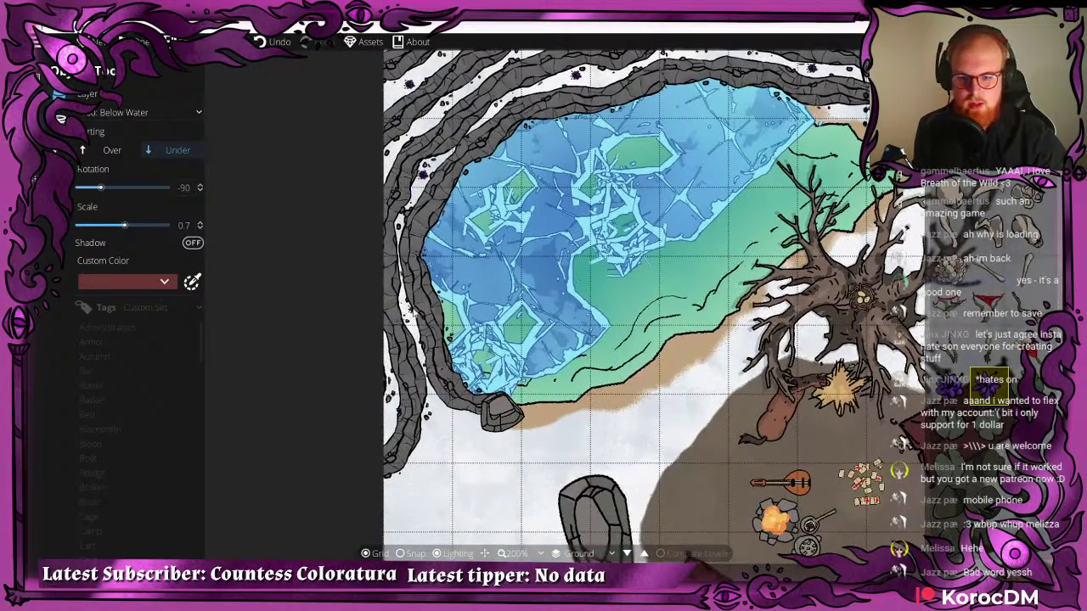
{"action": "left_click_drag", "start_coordinate": [524, 54], "coordinate": [526, 102]}
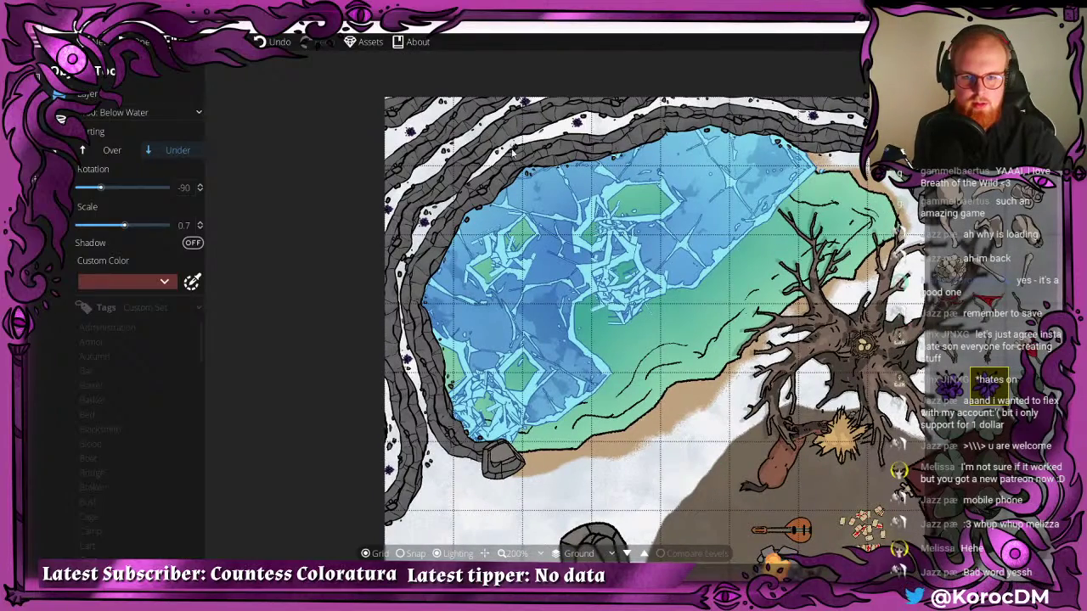
{"action": "scroll", "coordinate": [530, 174], "scroll_direction": "down", "scroll_amount": 5}
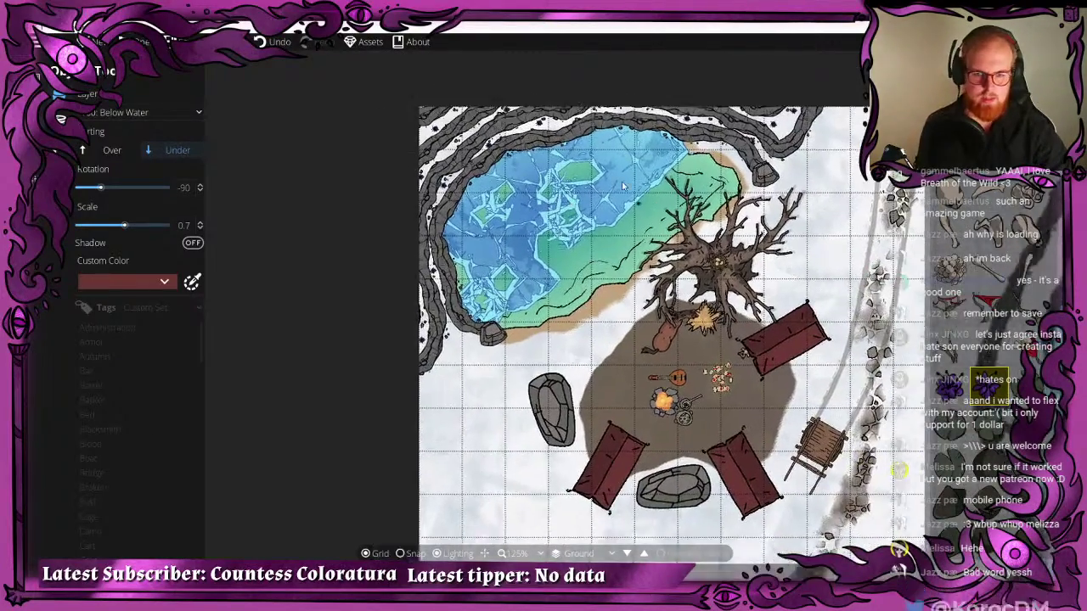
- Select a dark rock object and browse the library's branch, rock, fire and wooden structure objects for another detail
{"action": "left_click_drag", "start_coordinate": [623, 186], "coordinate": [542, 109]}
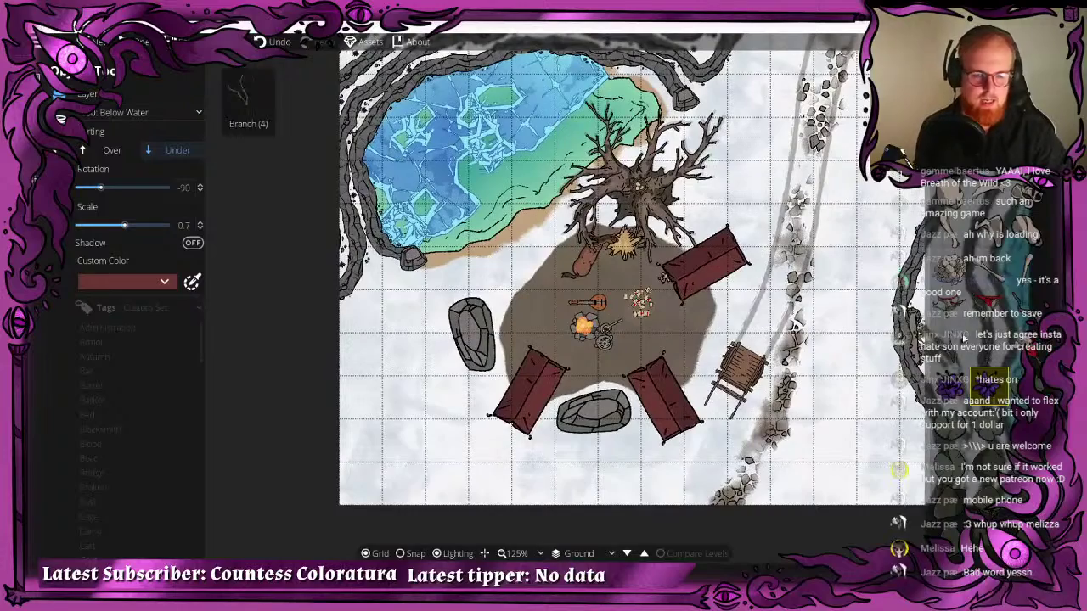
{"action": "scroll", "coordinate": [970, 252], "scroll_direction": "up", "scroll_amount": 6}
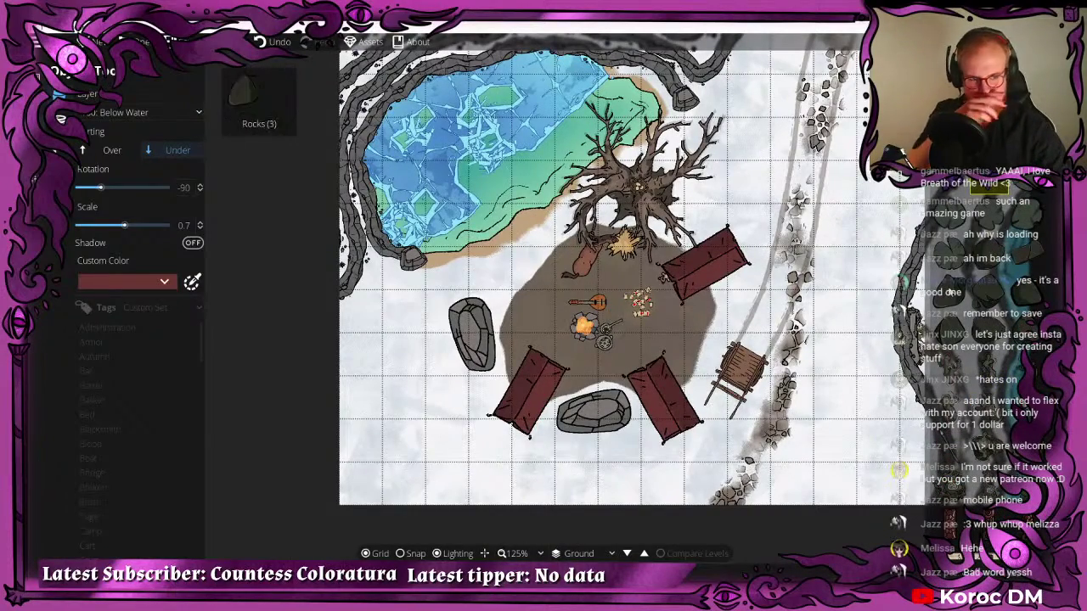
{"action": "left_click", "coordinate": [948, 291]}
{"action": "scroll", "coordinate": [959, 213], "scroll_direction": "down", "scroll_amount": 3}
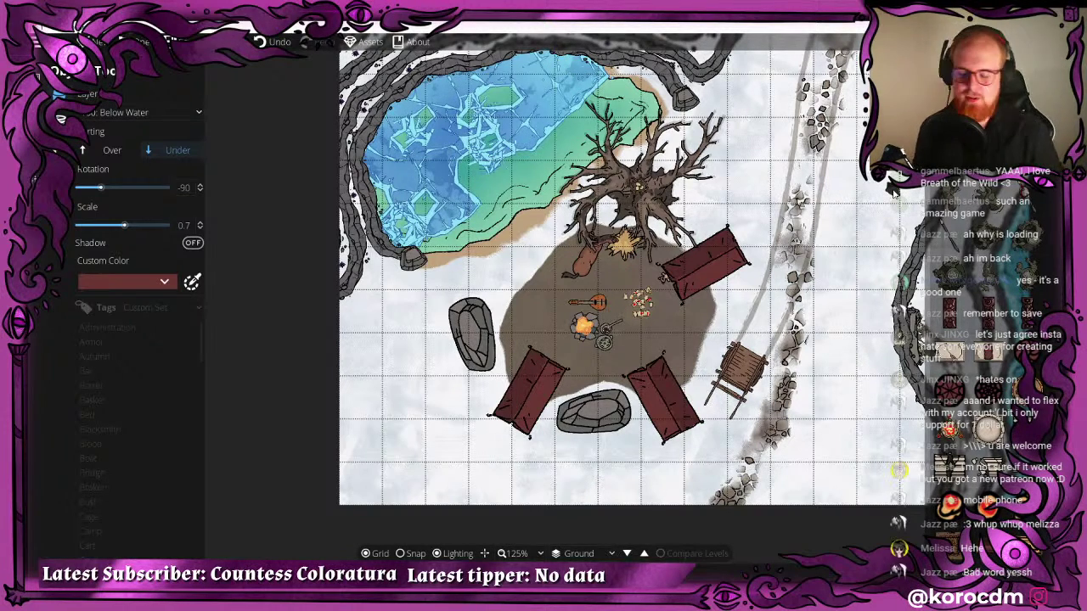
{"action": "scroll", "coordinate": [862, 212], "scroll_direction": "down", "scroll_amount": 1}
{"action": "scroll", "coordinate": [934, 226], "scroll_direction": "down", "scroll_amount": 3}
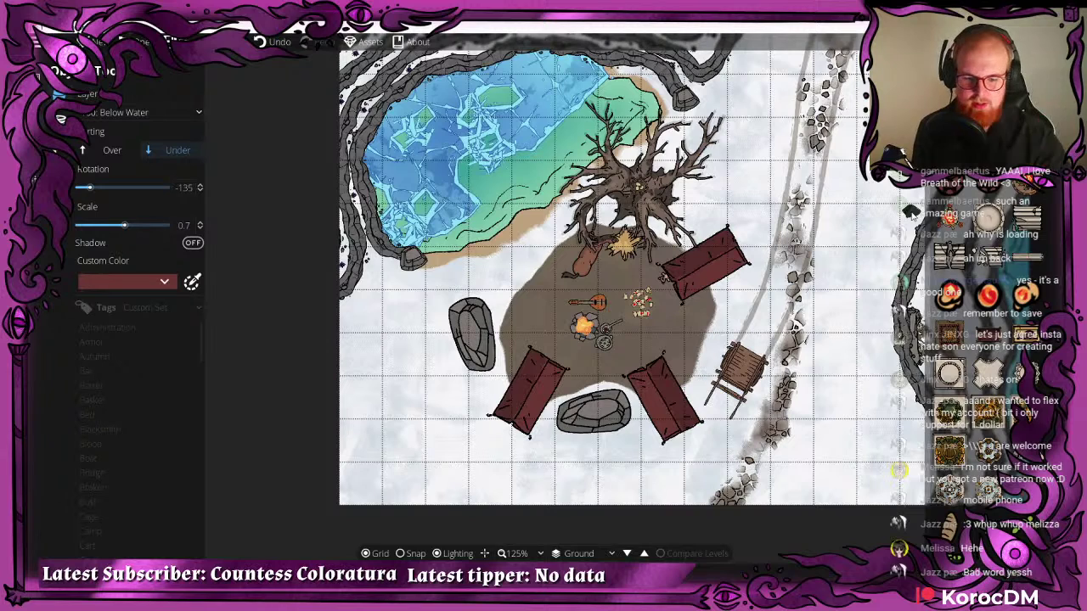
{"action": "scroll", "coordinate": [942, 205], "scroll_direction": "down", "scroll_amount": 3}
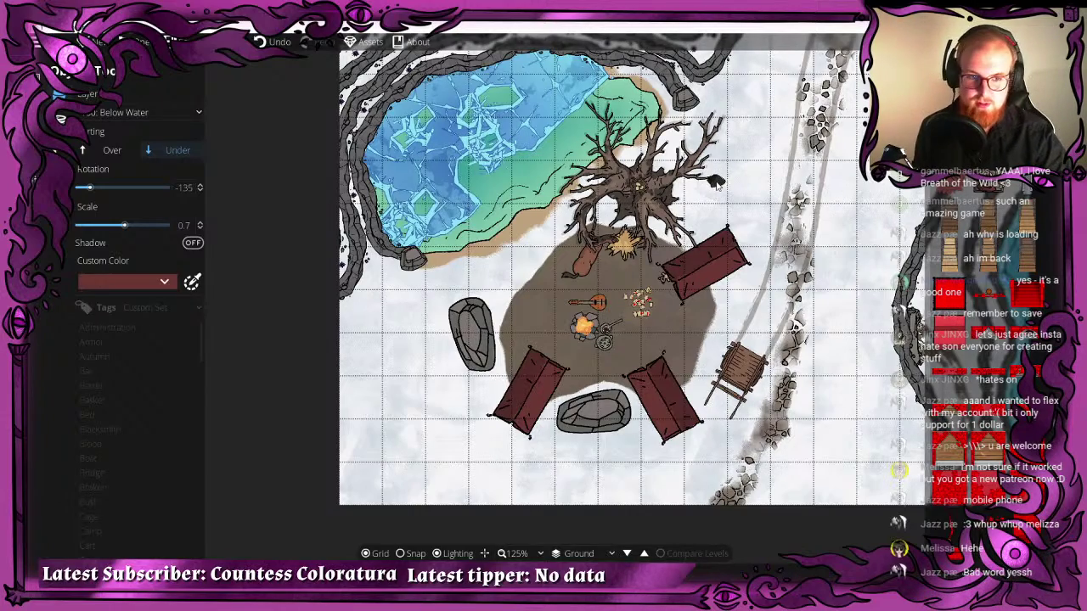
- Browse the library's animal, fish, shield and helmet objects and review the campsite, path and cliffs for a spot to use them
{"action": "left_click_drag", "start_coordinate": [718, 185], "coordinate": [665, 189]}
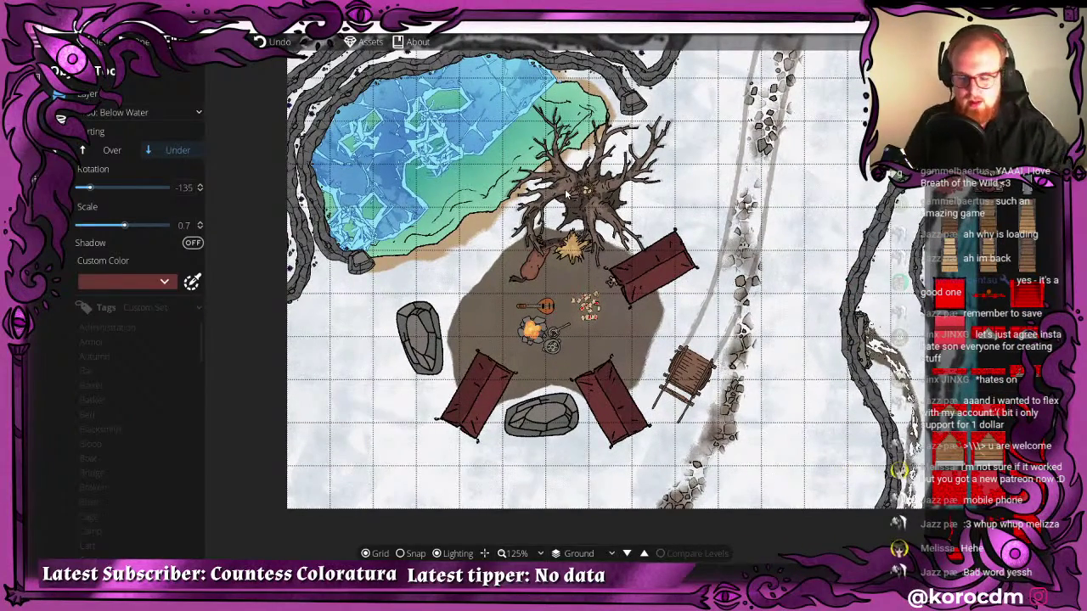
{"action": "left_click_drag", "start_coordinate": [574, 140], "coordinate": [535, 127]}
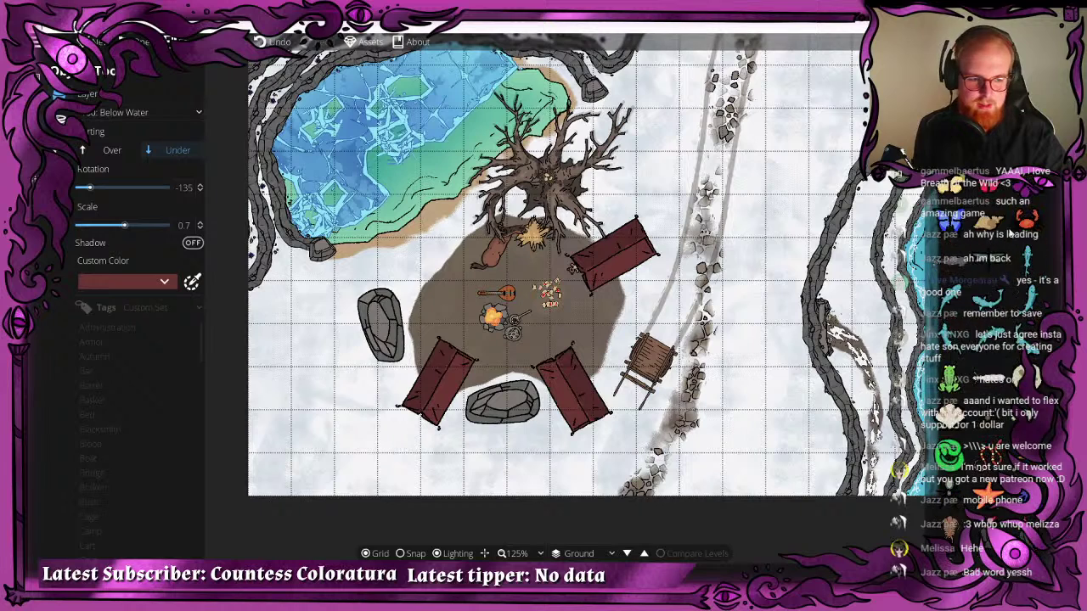
{"action": "scroll", "coordinate": [1008, 231], "scroll_direction": "down", "scroll_amount": 3}
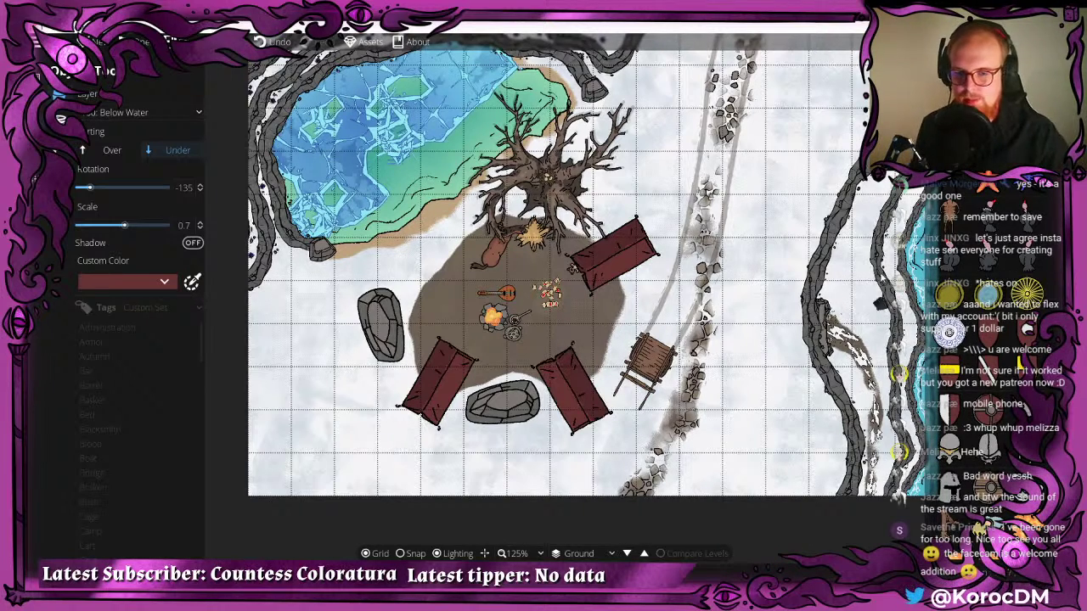
{"action": "left_click_drag", "start_coordinate": [441, 208], "coordinate": [468, 76]}
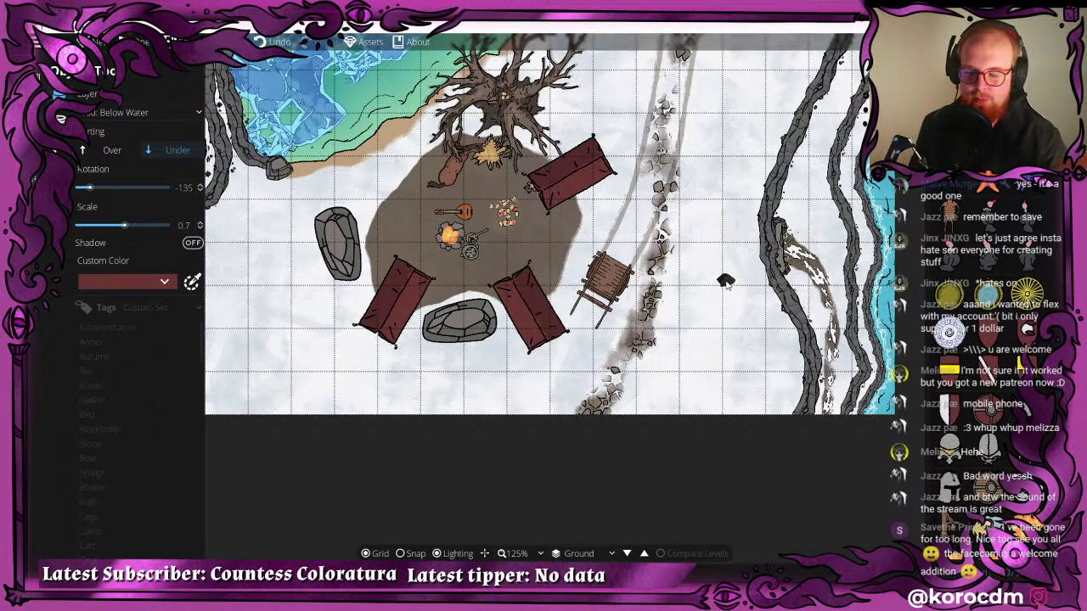
{"action": "left_click_drag", "start_coordinate": [727, 285], "coordinate": [665, 291]}
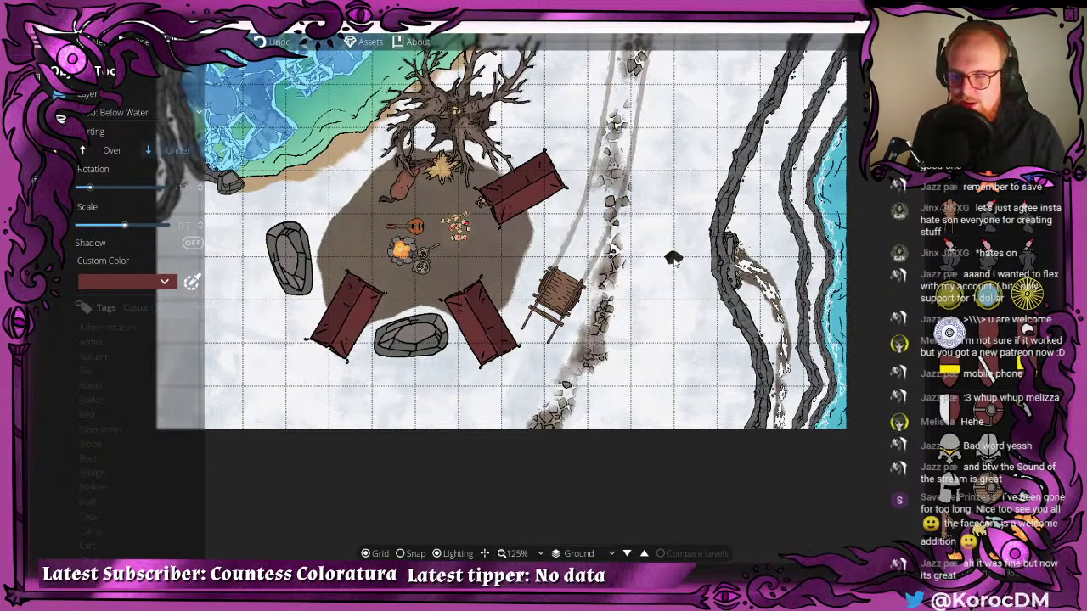
- Browse the object assets for props that suit the campsite around the fire and tents
{"action": "left_click_drag", "start_coordinate": [526, 45], "coordinate": [528, 168]}
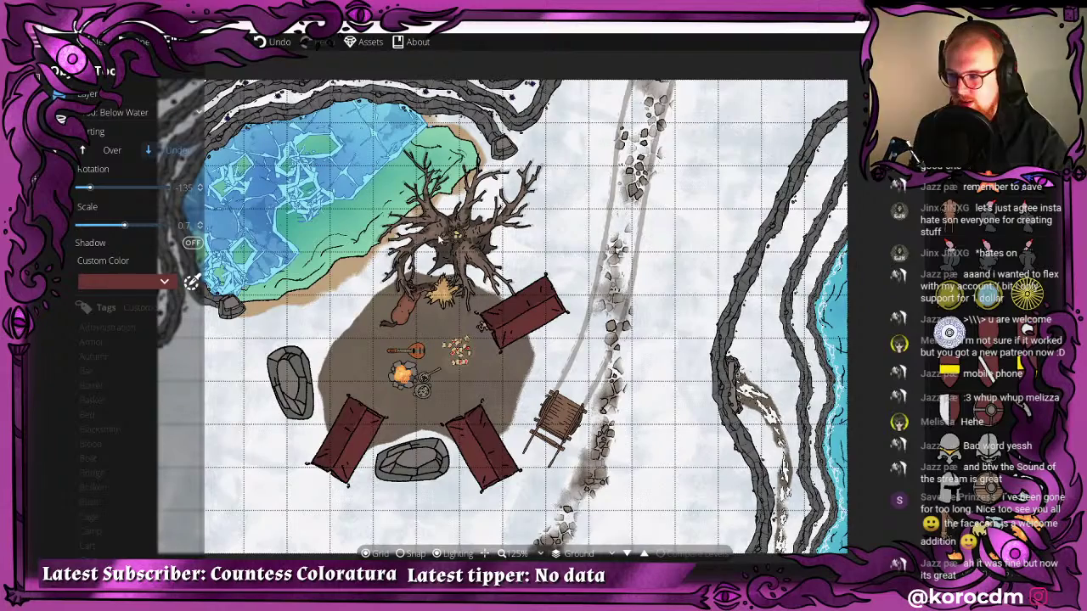
{"action": "left_click_drag", "start_coordinate": [438, 237], "coordinate": [395, 196]}
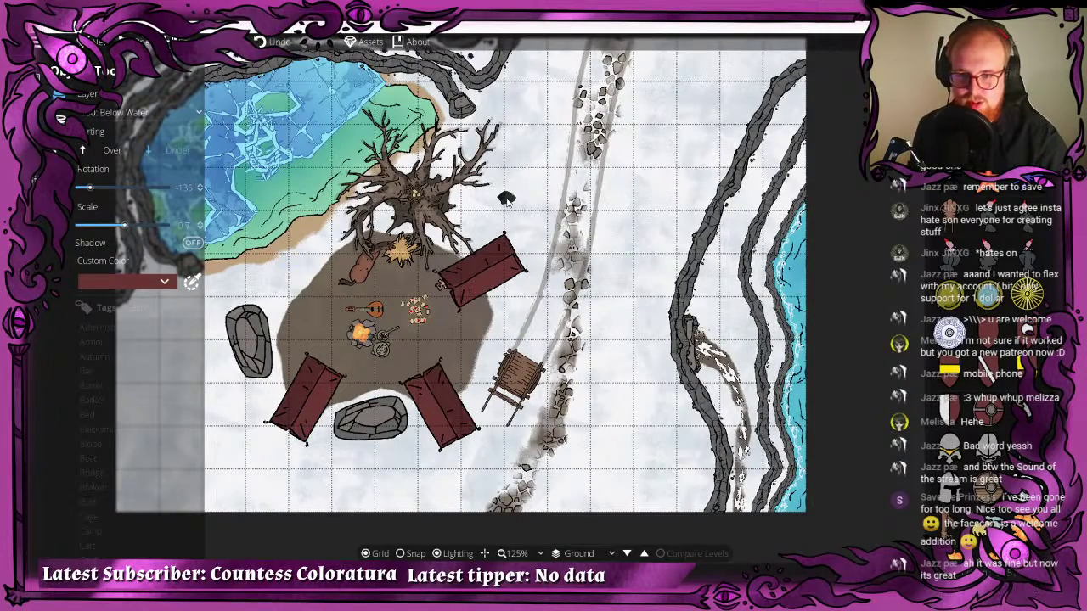
{"action": "left_click_drag", "start_coordinate": [506, 200], "coordinate": [585, 126]}
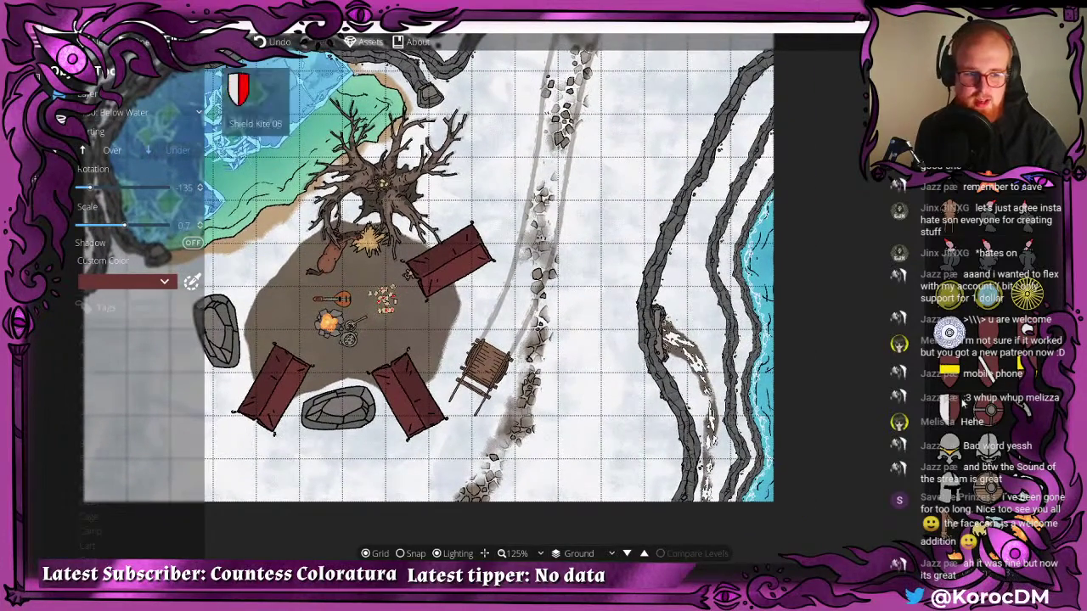
{"action": "scroll", "coordinate": [957, 332], "scroll_direction": "down", "scroll_amount": 3}
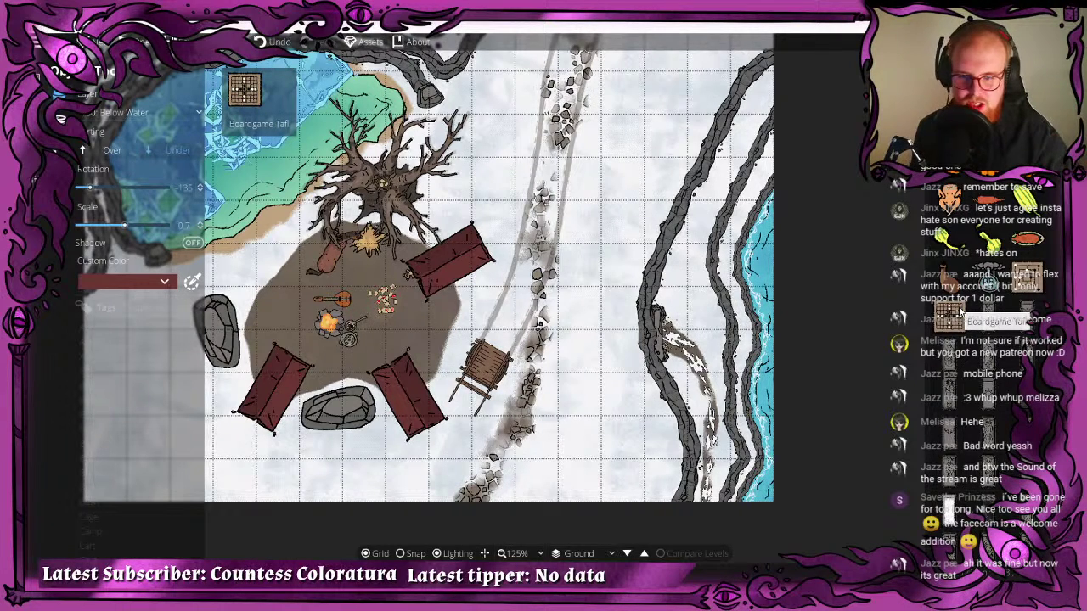
{"action": "left_click", "coordinate": [959, 315]}
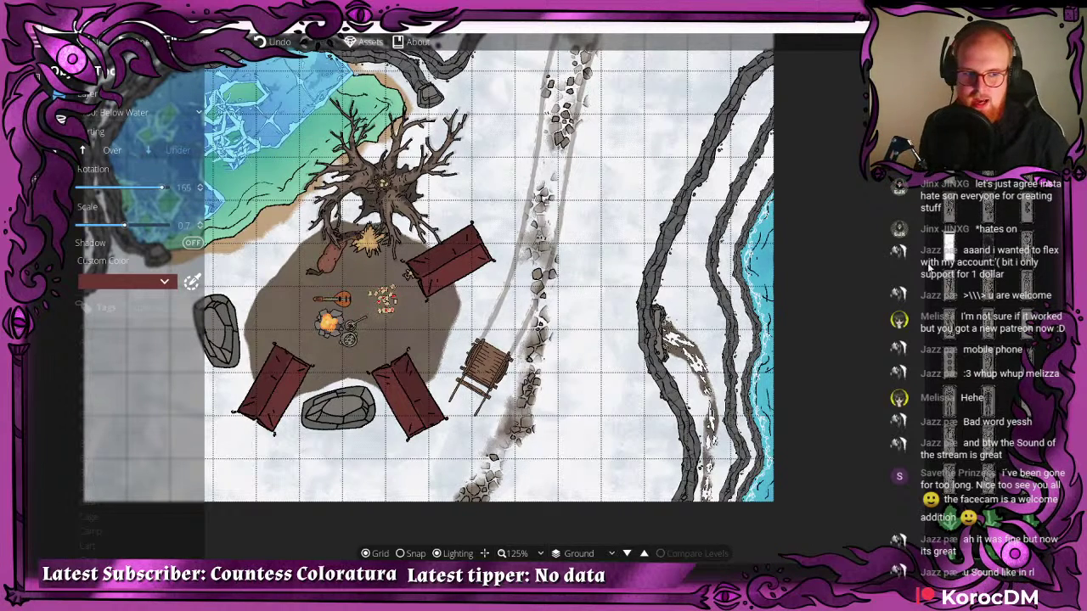
{"action": "scroll", "coordinate": [928, 268], "scroll_direction": "down", "scroll_amount": 15}
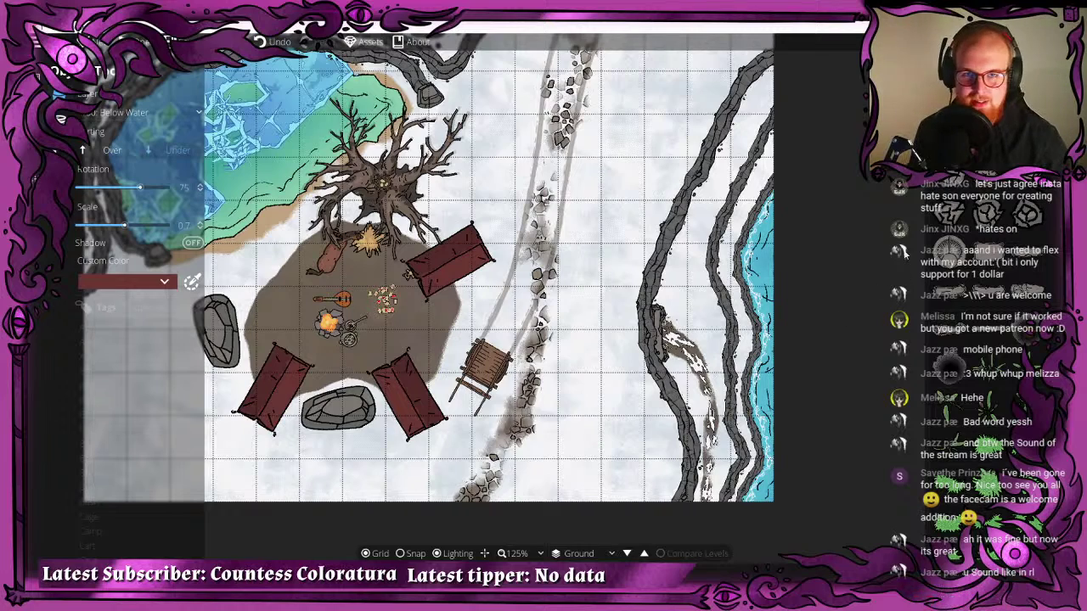
{"action": "scroll", "coordinate": [992, 283], "scroll_direction": "down", "scroll_amount": 3}
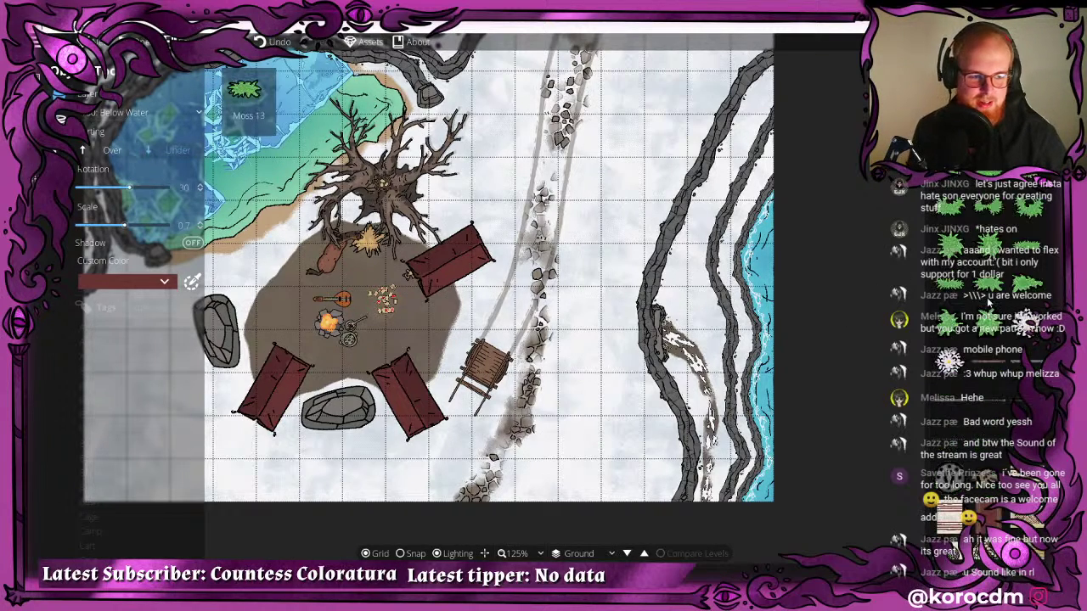
{"action": "scroll", "coordinate": [993, 284], "scroll_direction": "down", "scroll_amount": 2}
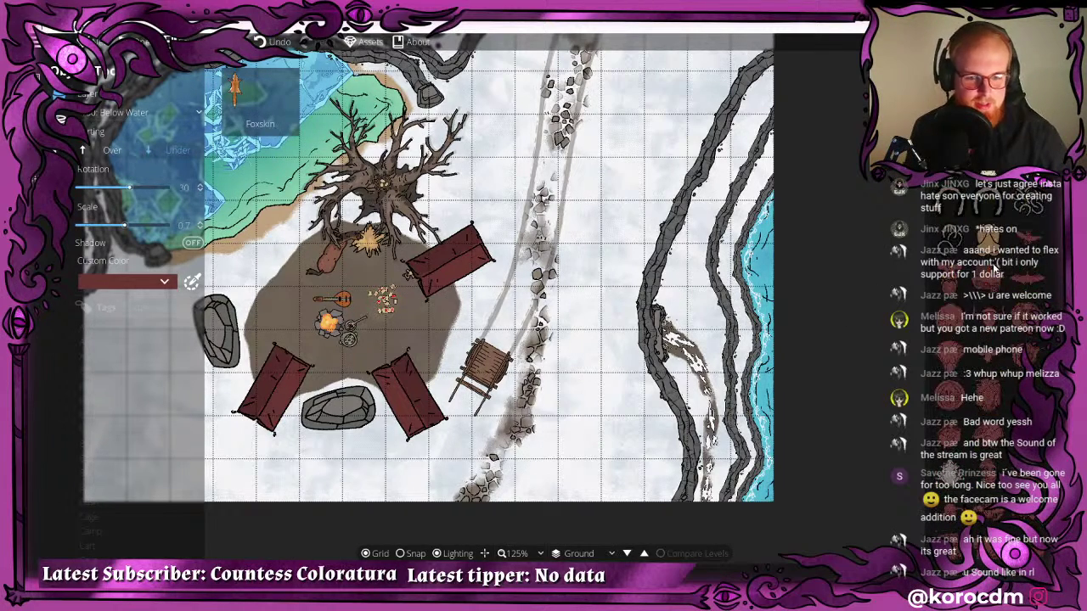
{"action": "left_click", "coordinate": [988, 268]}
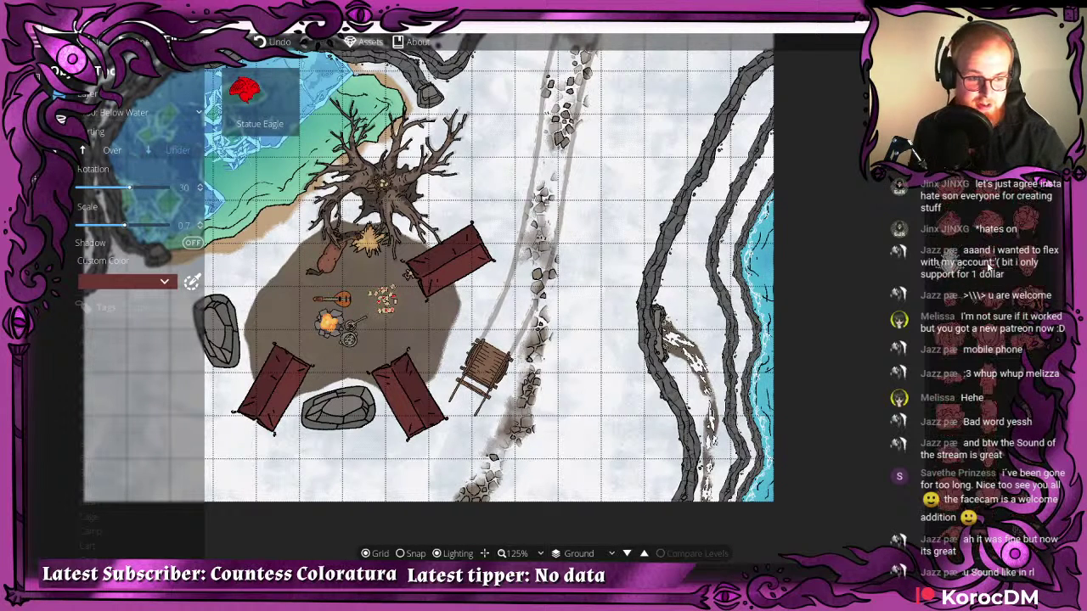
{"action": "left_click", "coordinate": [988, 270]}
{"action": "scroll", "coordinate": [988, 275], "scroll_direction": "down", "scroll_amount": 2}
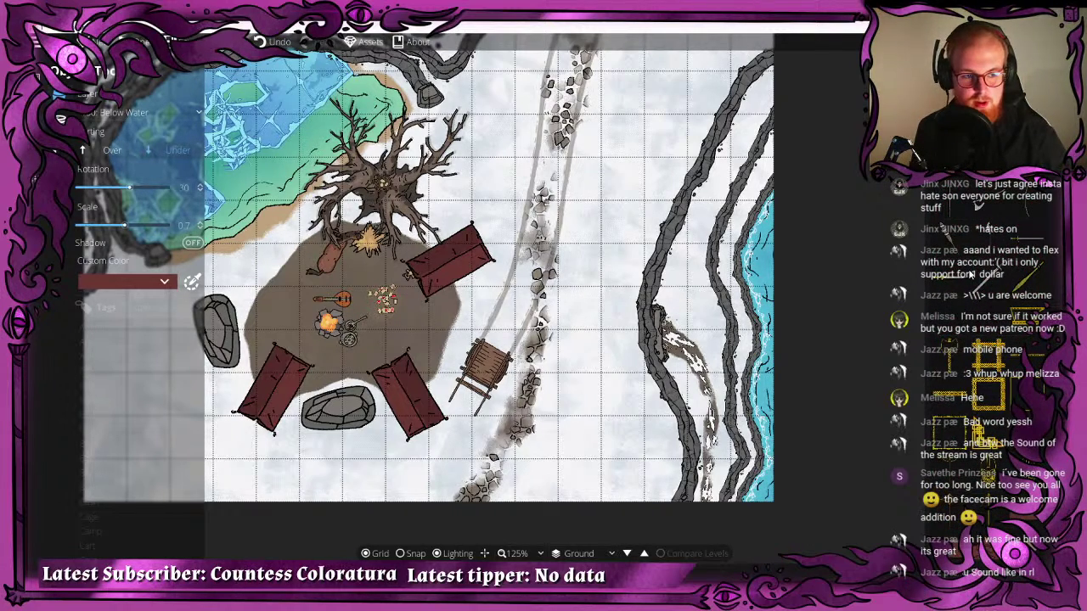
{"action": "left_click_drag", "start_coordinate": [480, 349], "coordinate": [546, 340]}
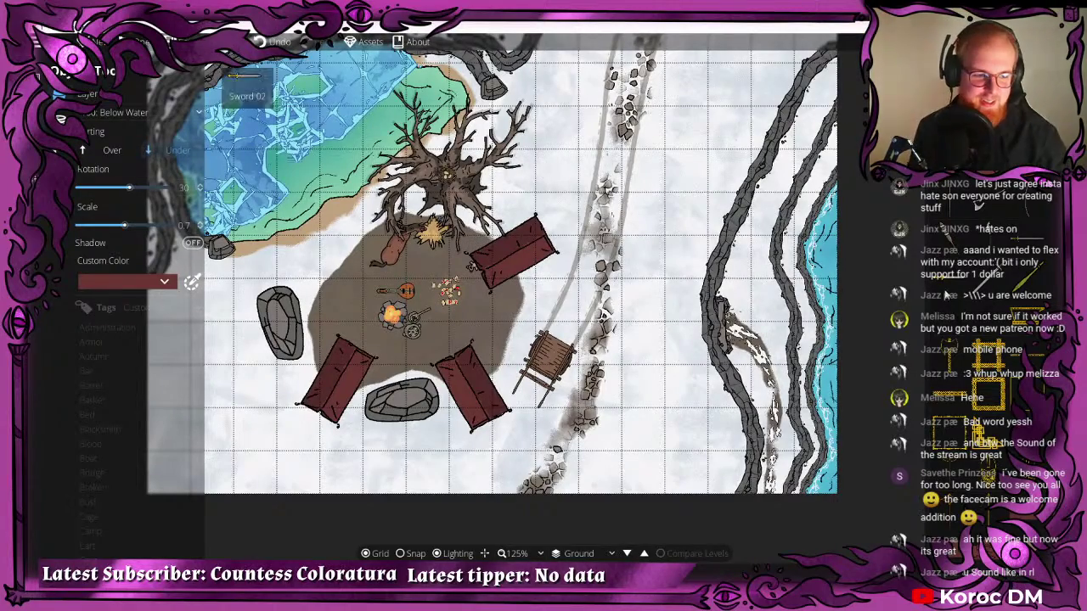
{"action": "scroll", "coordinate": [962, 282], "scroll_direction": "down", "scroll_amount": 3}
{"action": "scroll", "coordinate": [962, 281], "scroll_direction": "down", "scroll_amount": 3}
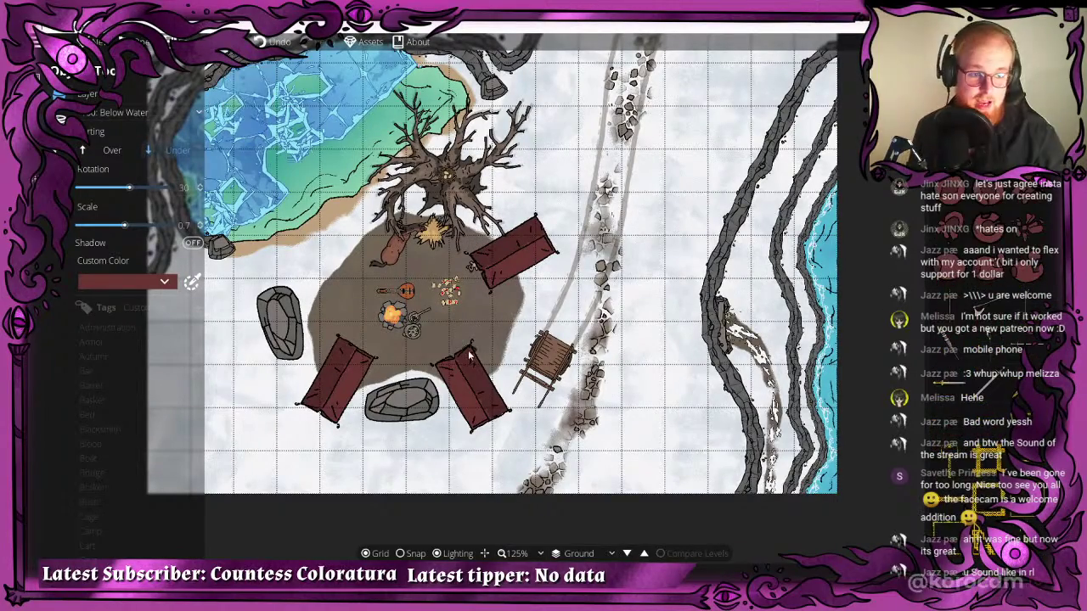
{"action": "scroll", "coordinate": [472, 351], "scroll_direction": "up", "scroll_amount": 3}
{"action": "left_click_drag", "start_coordinate": [573, 296], "coordinate": [692, 311]}
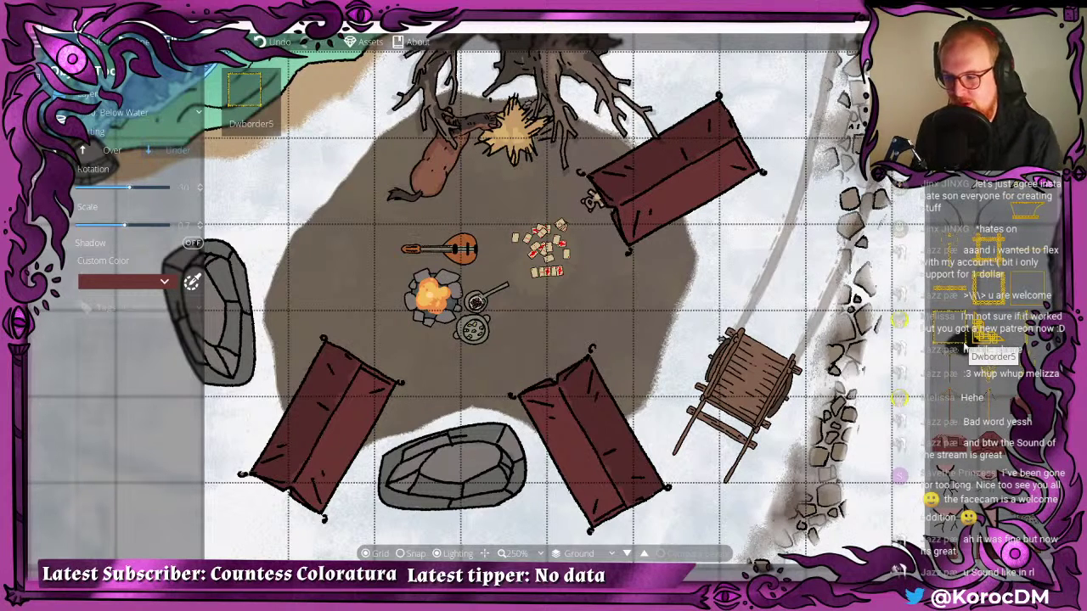
{"action": "scroll", "coordinate": [1015, 331], "scroll_direction": "down", "scroll_amount": 5}
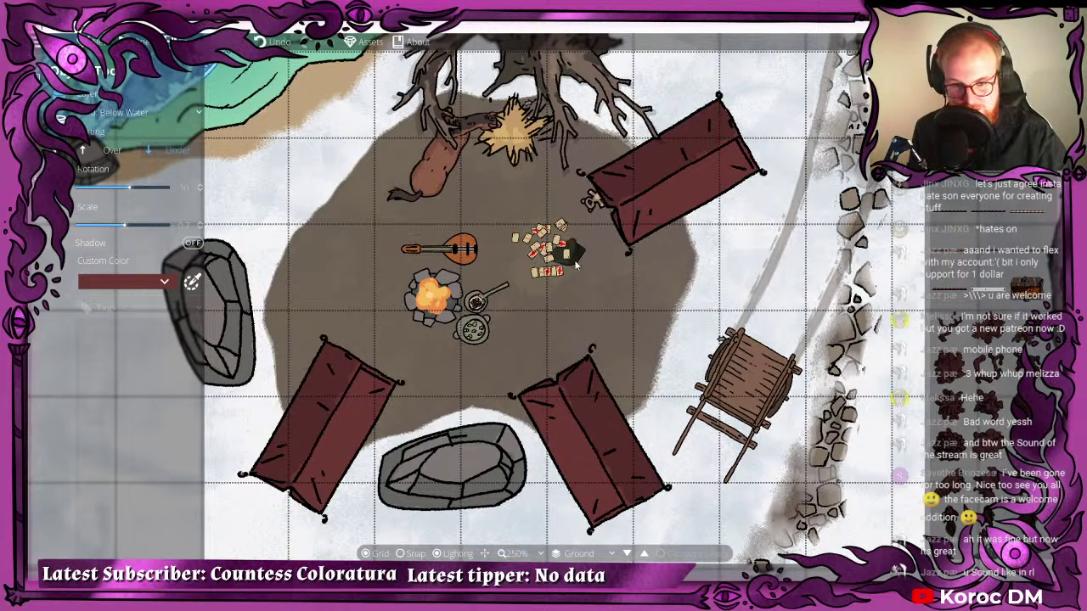
{"action": "scroll", "coordinate": [1007, 333], "scroll_direction": "down", "scroll_amount": 5}
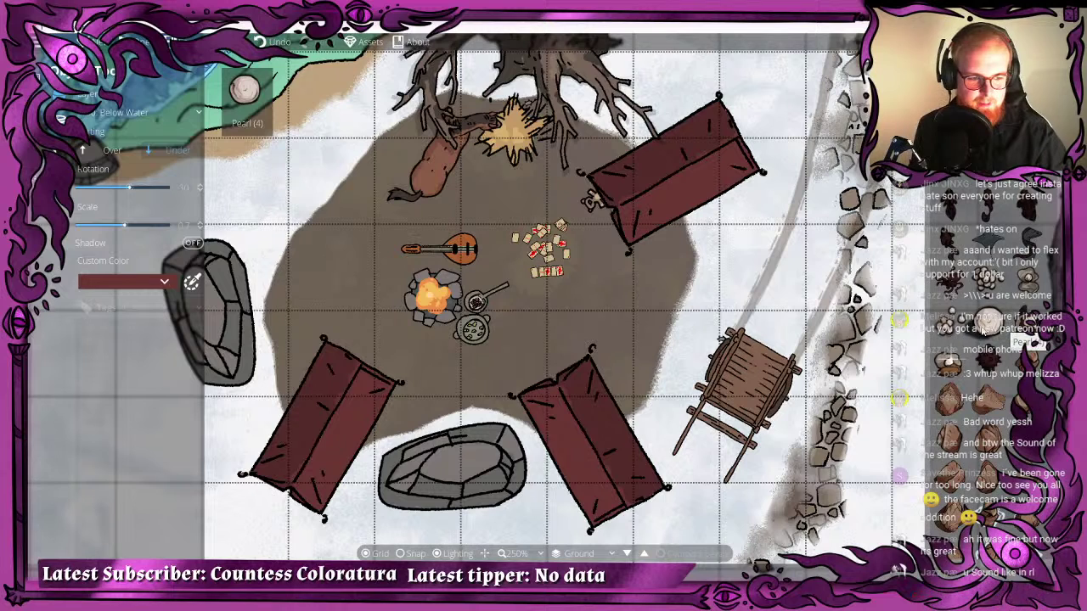
{"action": "scroll", "coordinate": [983, 332], "scroll_direction": "down", "scroll_amount": 3}
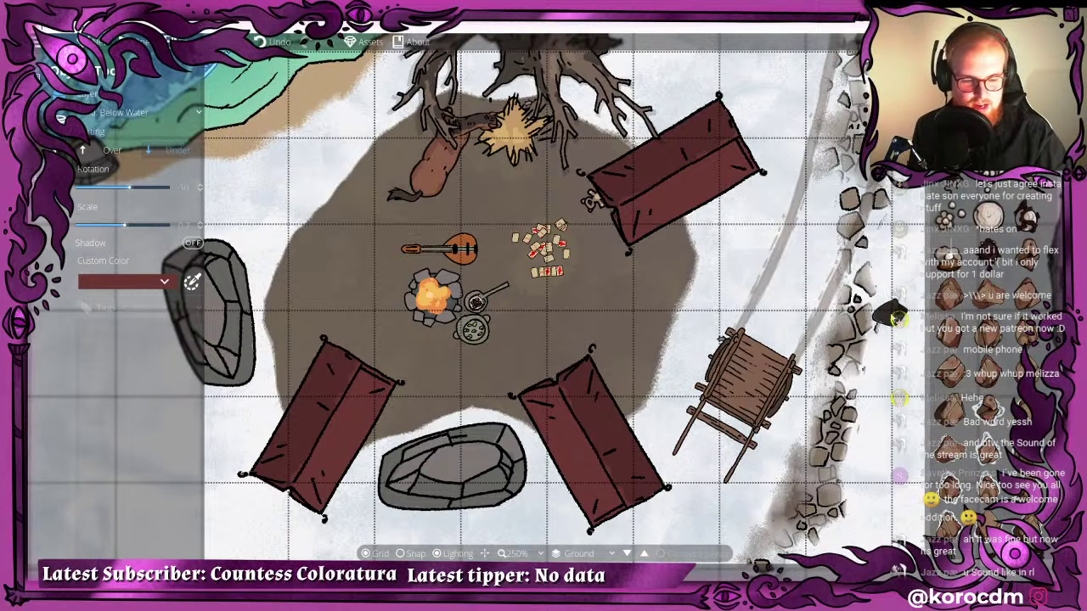
{"action": "scroll", "coordinate": [951, 263], "scroll_direction": "down", "scroll_amount": 3}
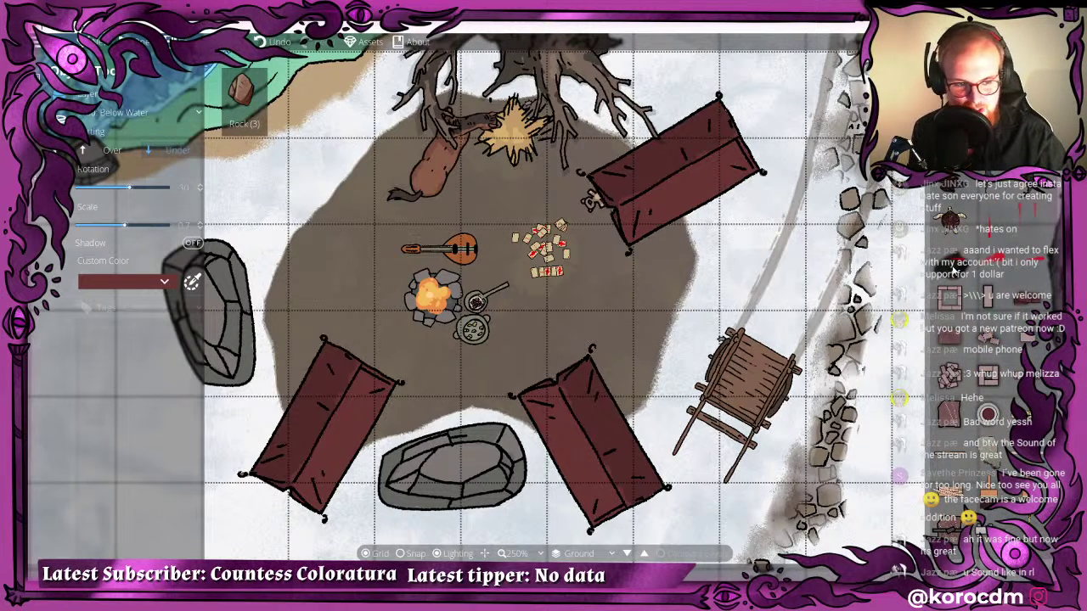
{"action": "scroll", "coordinate": [951, 254], "scroll_direction": "down", "scroll_amount": 3}
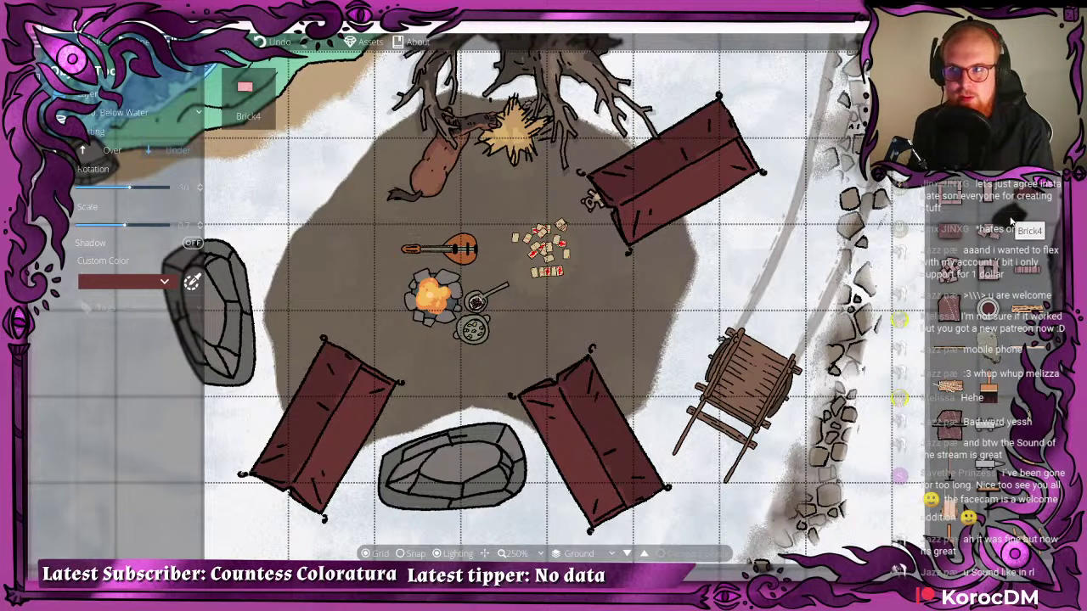
{"action": "scroll", "coordinate": [1006, 222], "scroll_direction": "down", "scroll_amount": 3}
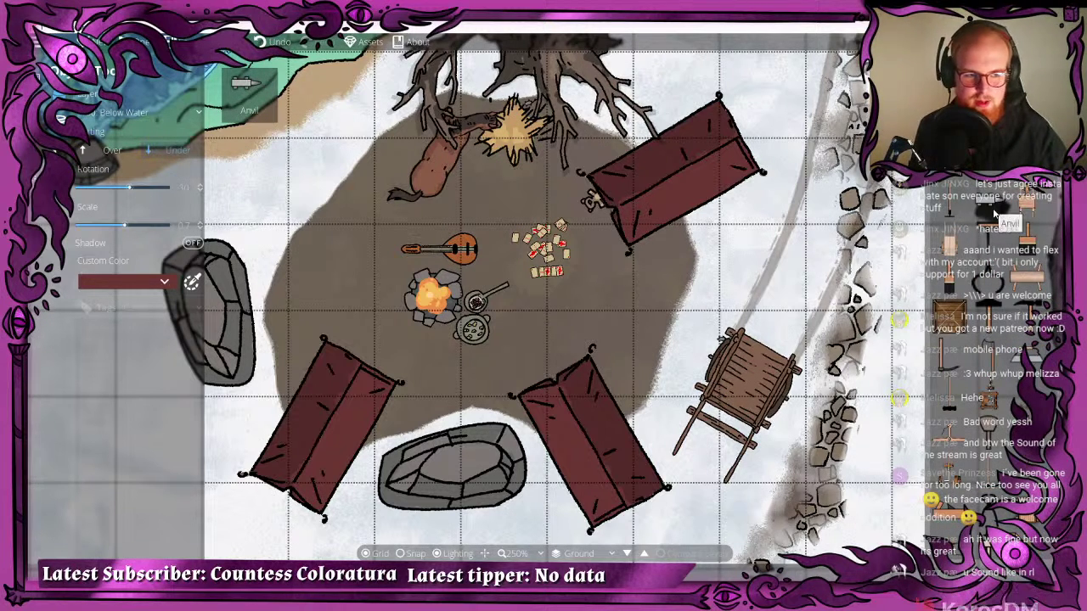
{"action": "scroll", "coordinate": [995, 219], "scroll_direction": "down", "scroll_amount": 3}
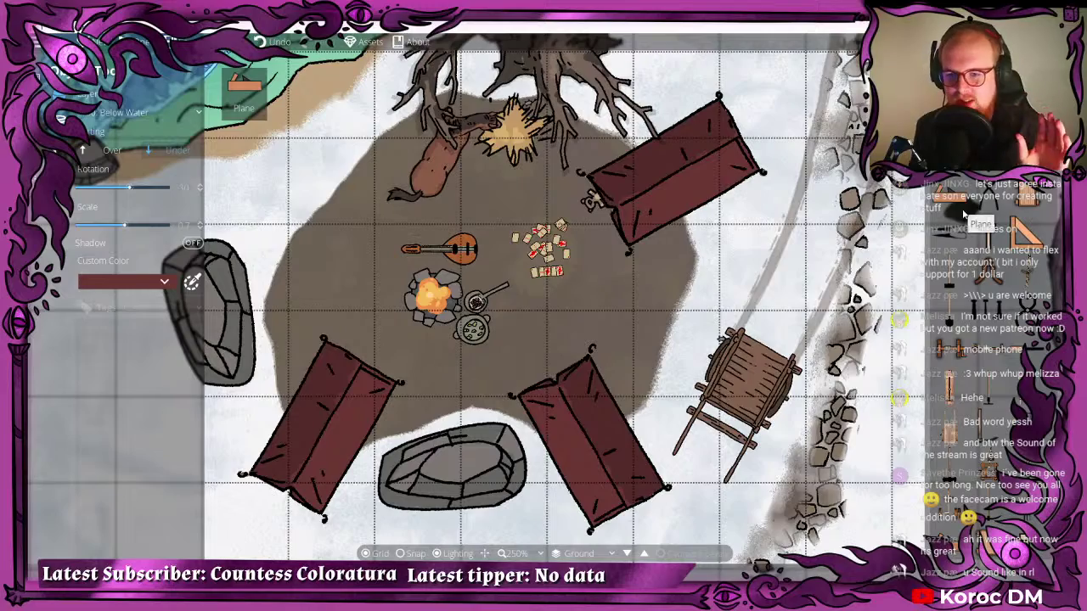
{"action": "scroll", "coordinate": [965, 219], "scroll_direction": "down", "scroll_amount": 3}
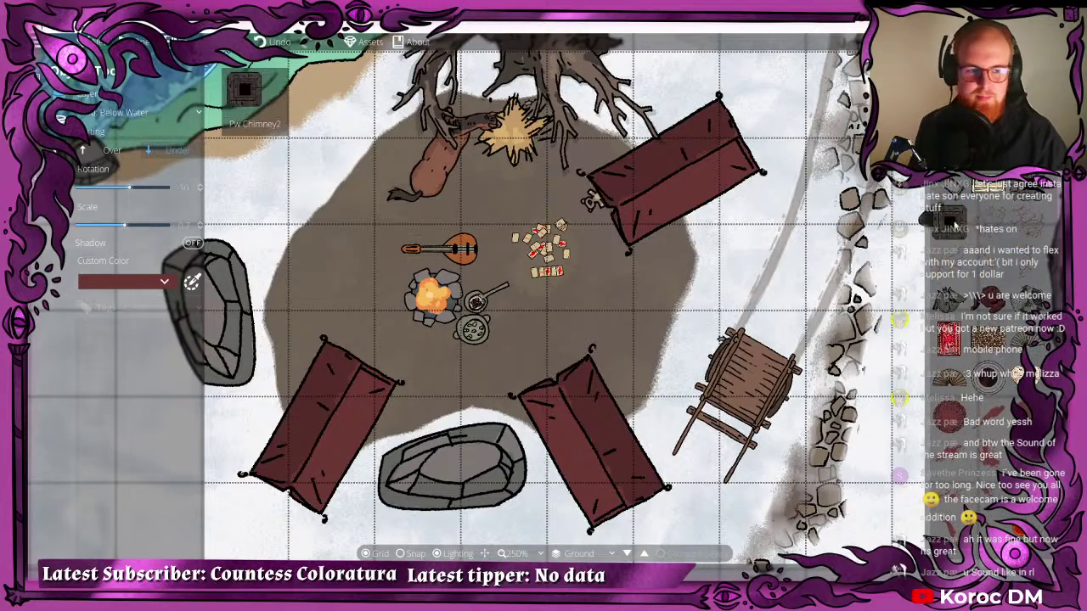
{"action": "scroll", "coordinate": [1006, 255], "scroll_direction": "down", "scroll_amount": 3}
{"action": "scroll", "coordinate": [594, 239], "scroll_direction": "down", "scroll_amount": 2}
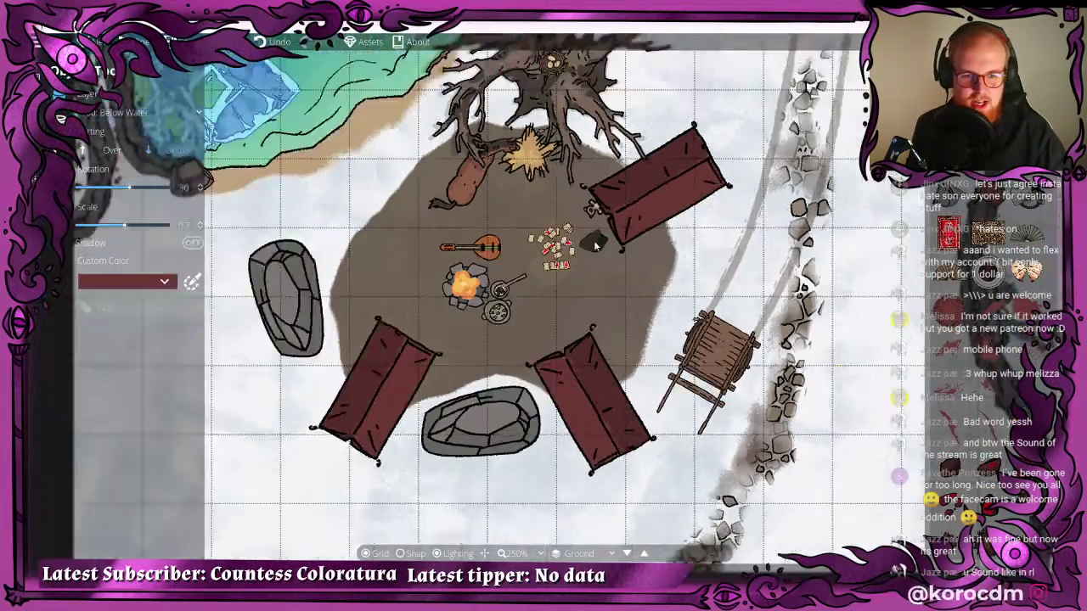
{"action": "left_click_drag", "start_coordinate": [624, 238], "coordinate": [569, 226]}
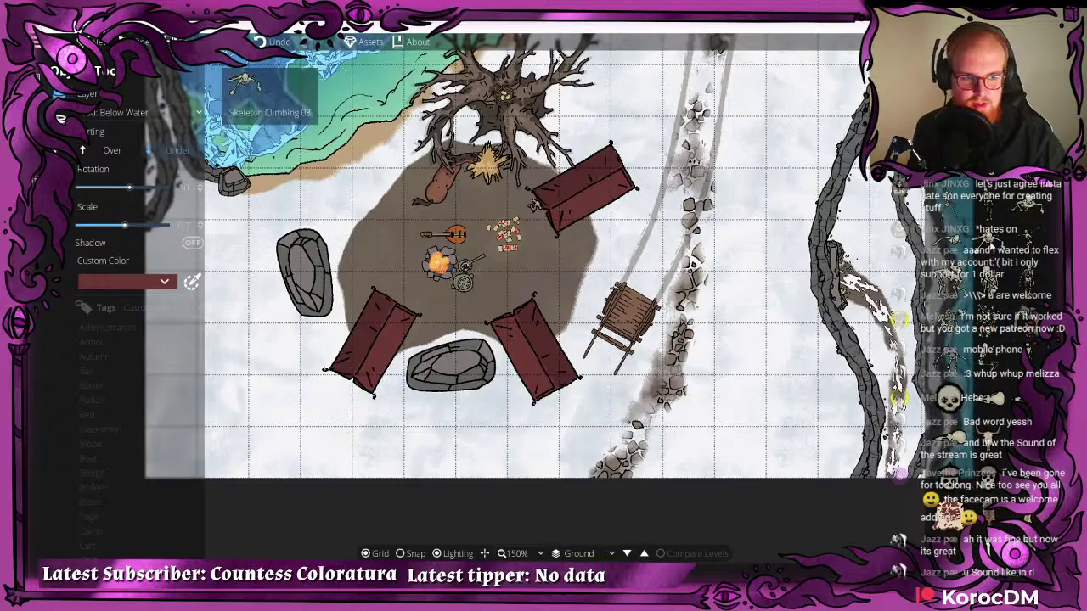
{"action": "scroll", "coordinate": [998, 266], "scroll_direction": "down", "scroll_amount": 5}
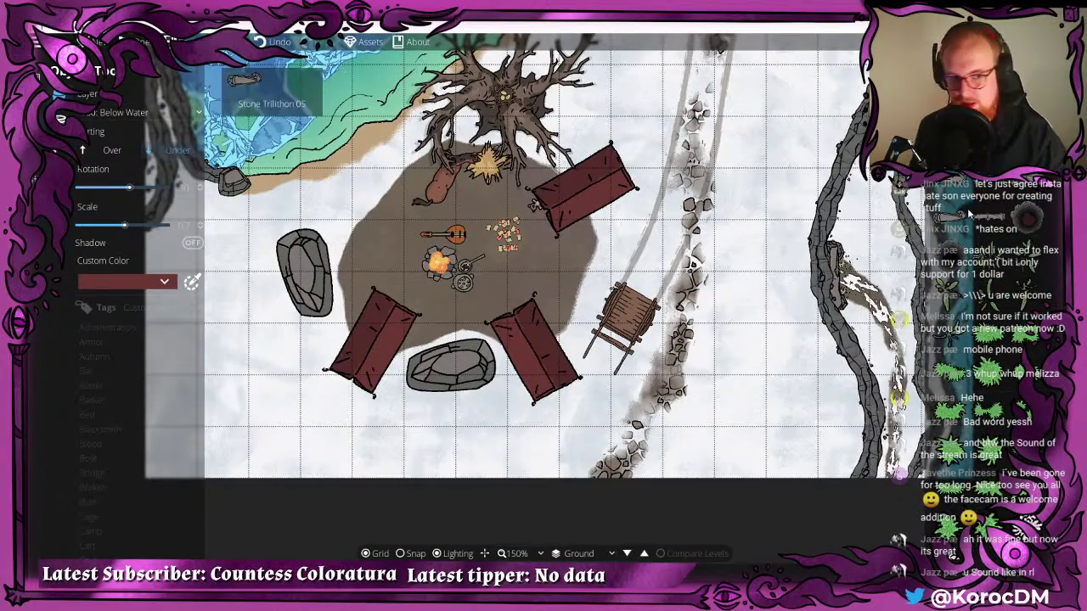
{"action": "scroll", "coordinate": [357, 185], "scroll_direction": "down", "scroll_amount": 3}
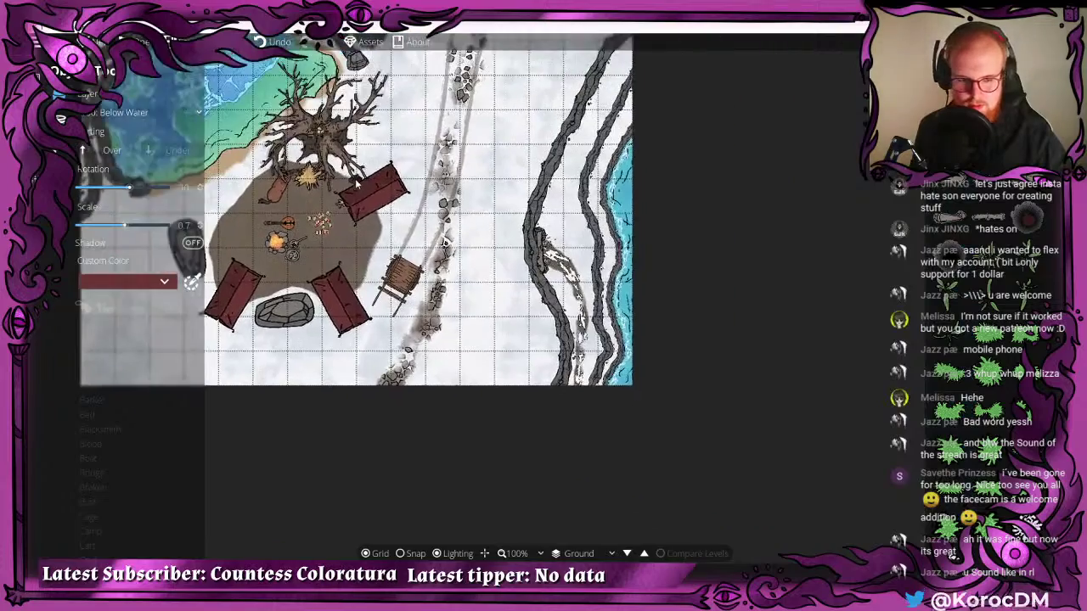
- Place a small axe at scale 0.9 on the dirt clearing, just above the tent southwest of the campfire
{"action": "scroll", "coordinate": [356, 184], "scroll_direction": "up", "scroll_amount": 5}
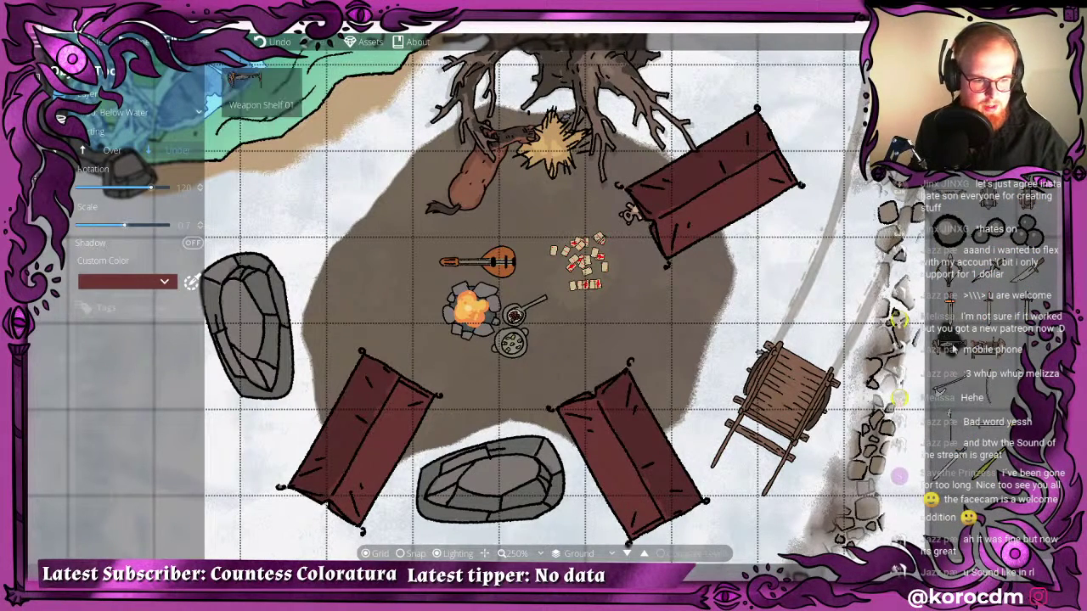
{"action": "left_click", "coordinate": [948, 386]}
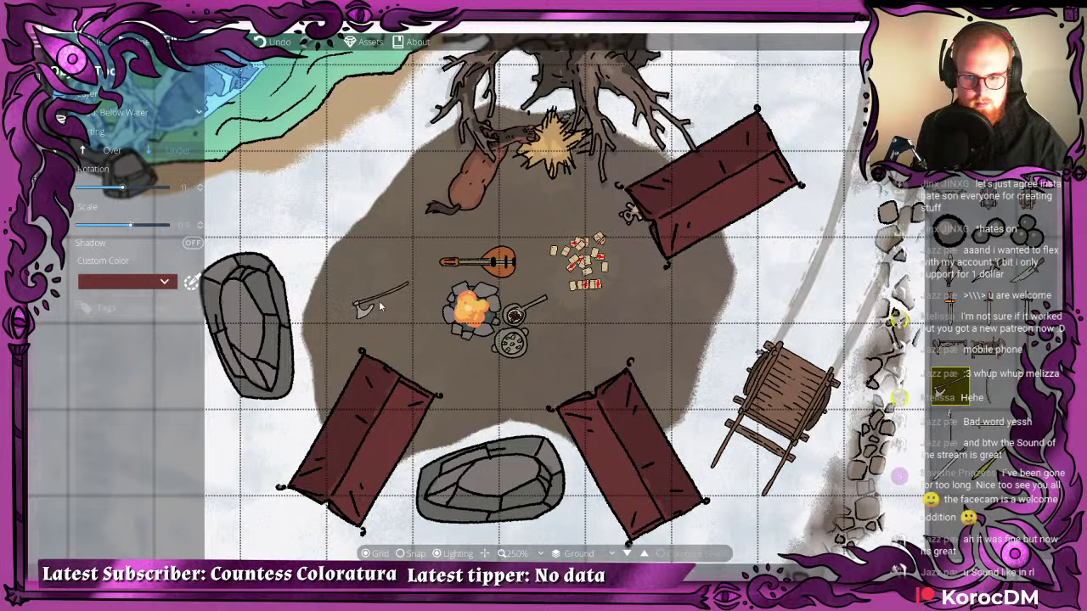
{"action": "left_click", "coordinate": [350, 343]}
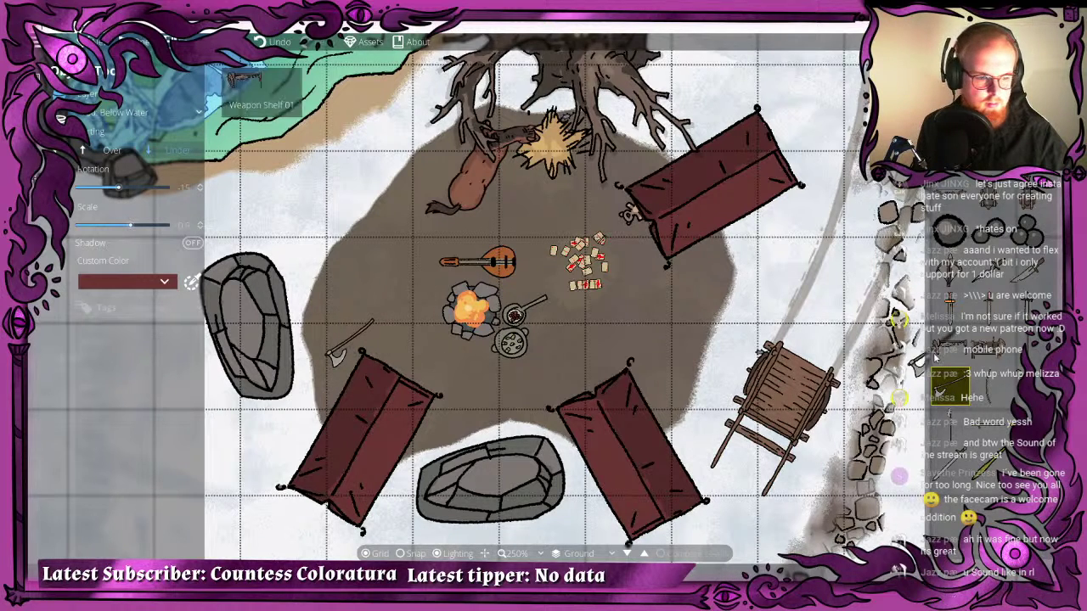
- Place a halberd rotated 60 degrees at scale 0.9 alongside the tent northeast of the campfire
{"action": "left_click", "coordinate": [985, 387]}
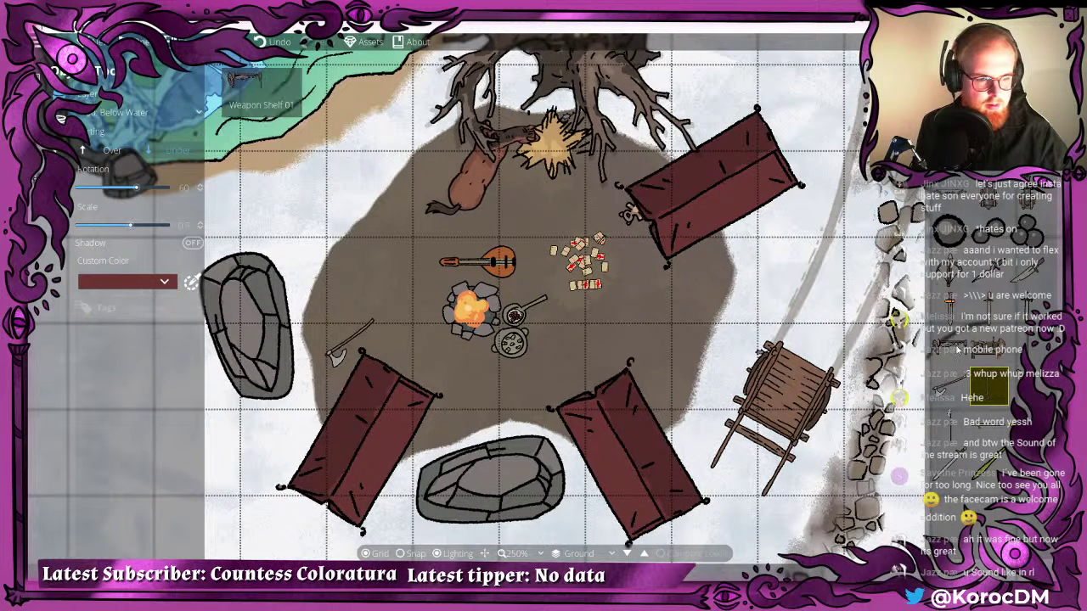
{"action": "left_click", "coordinate": [950, 425]}
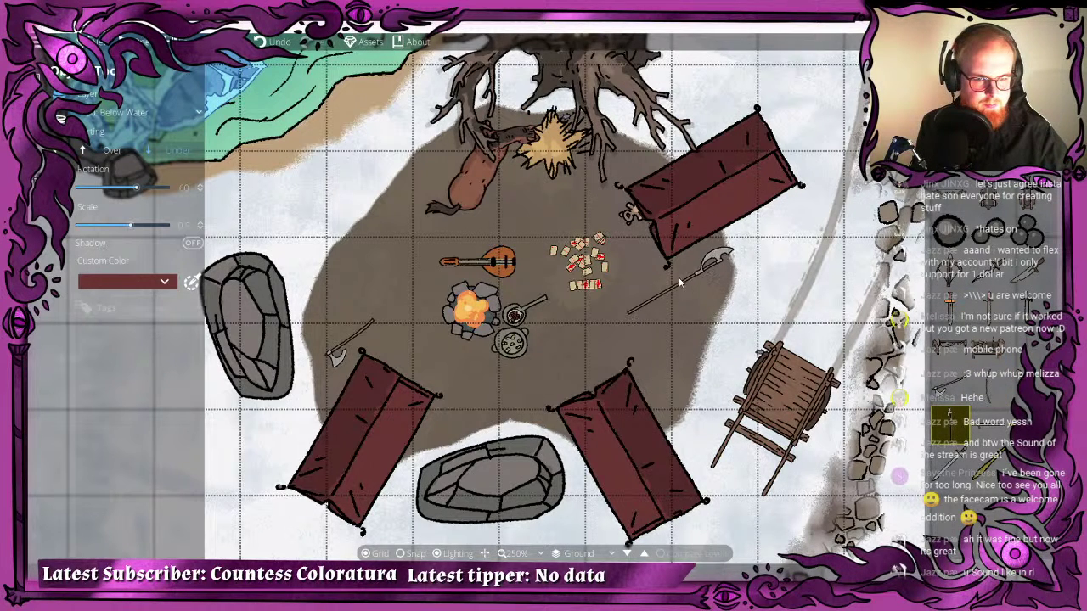
{"action": "scroll", "coordinate": [668, 412], "scroll_direction": "down", "scroll_amount": 3}
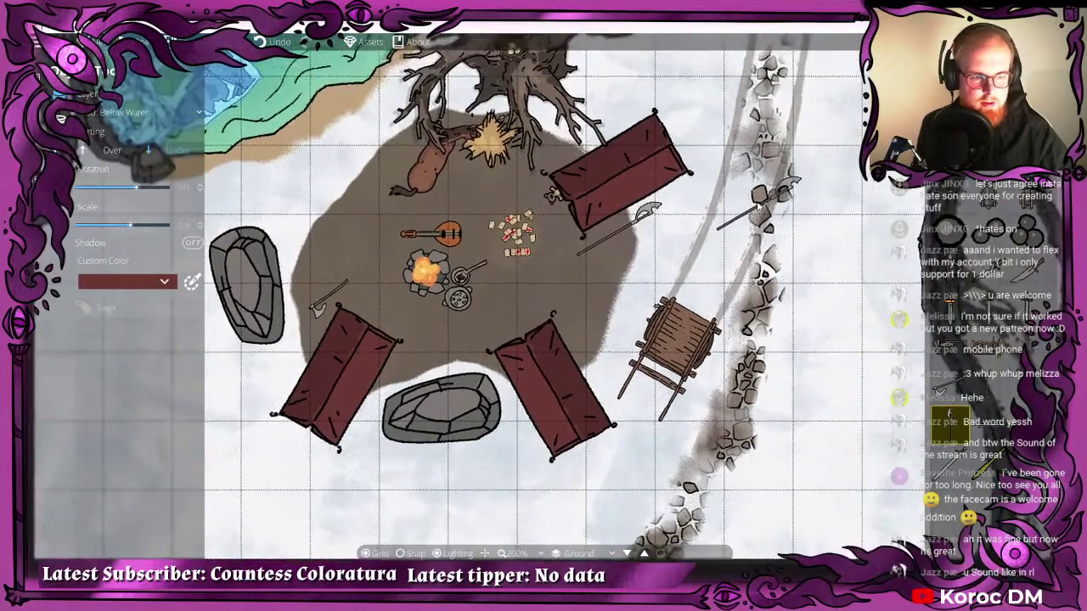
- Place two small chests rotated -150 degrees at scale 0.8 in the front of the handcart on User Layer 1, sorted over
{"action": "left_click_drag", "start_coordinate": [758, 205], "coordinate": [609, 198]}
{"action": "scroll", "coordinate": [541, 320], "scroll_direction": "up", "scroll_amount": 3}
{"action": "left_click_drag", "start_coordinate": [517, 355], "coordinate": [501, 268]}
{"action": "scroll", "coordinate": [502, 268], "scroll_direction": "up", "scroll_amount": 3}
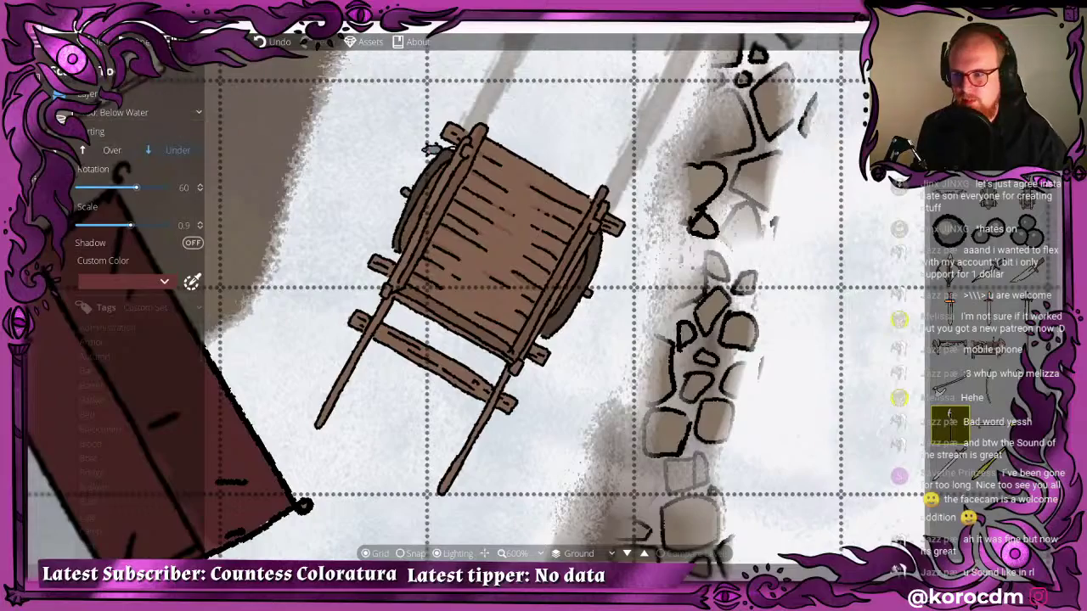
{"action": "scroll", "coordinate": [544, 220], "scroll_direction": "down", "scroll_amount": 5}
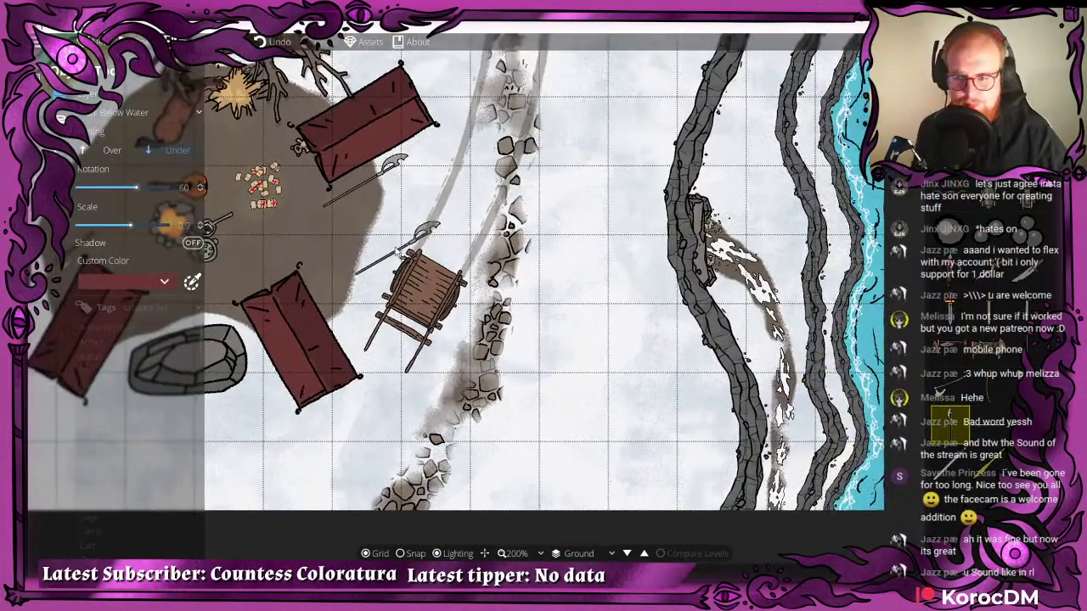
{"action": "left_click_drag", "start_coordinate": [399, 252], "coordinate": [485, 277]}
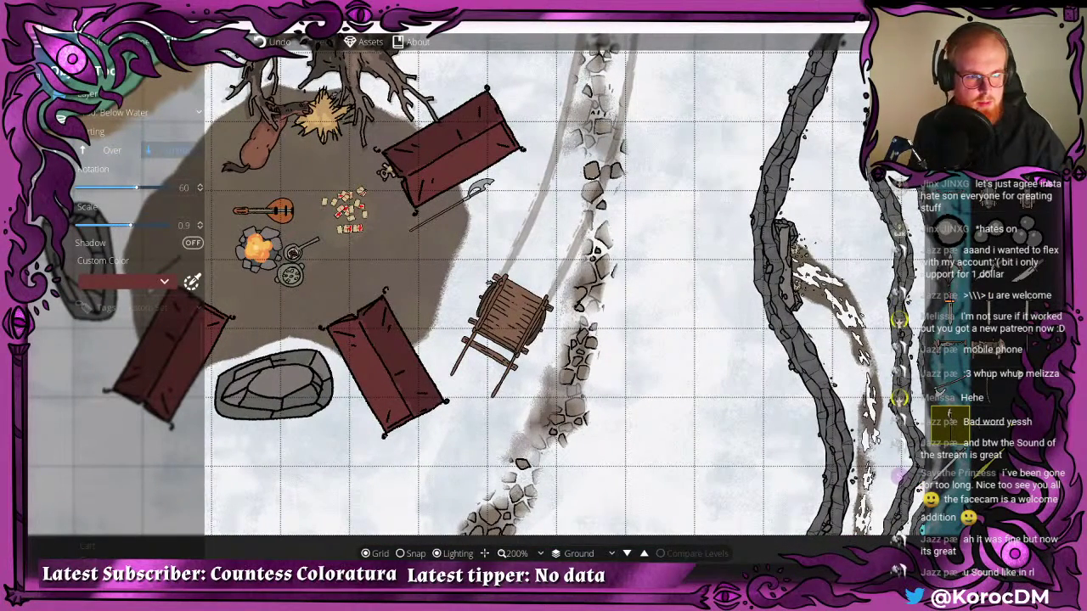
{"action": "scroll", "coordinate": [990, 233], "scroll_direction": "up", "scroll_amount": 5}
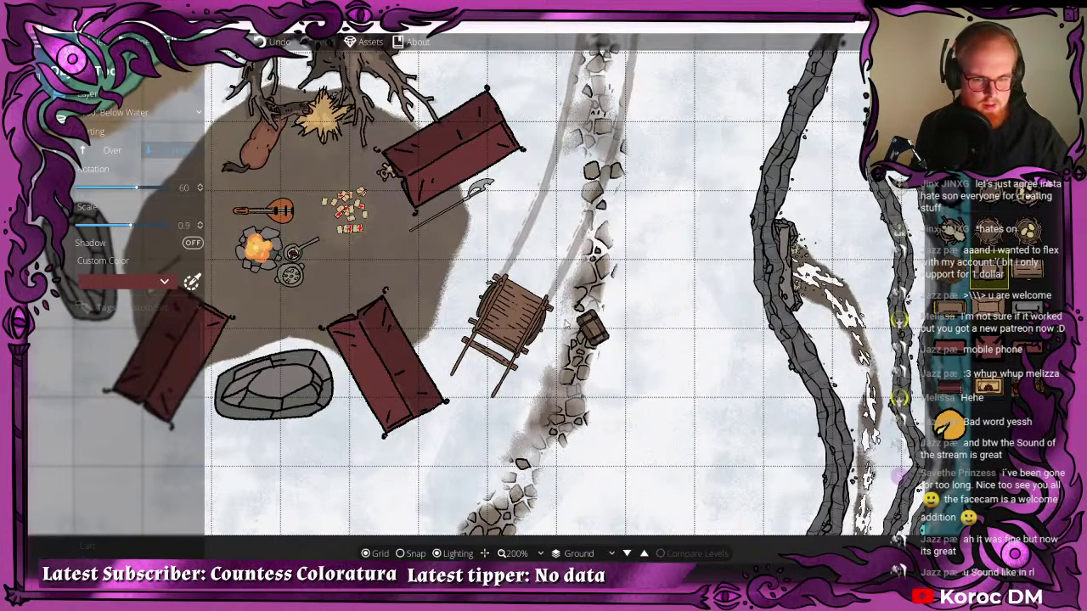
{"action": "scroll", "coordinate": [511, 312], "scroll_direction": "up", "scroll_amount": 2}
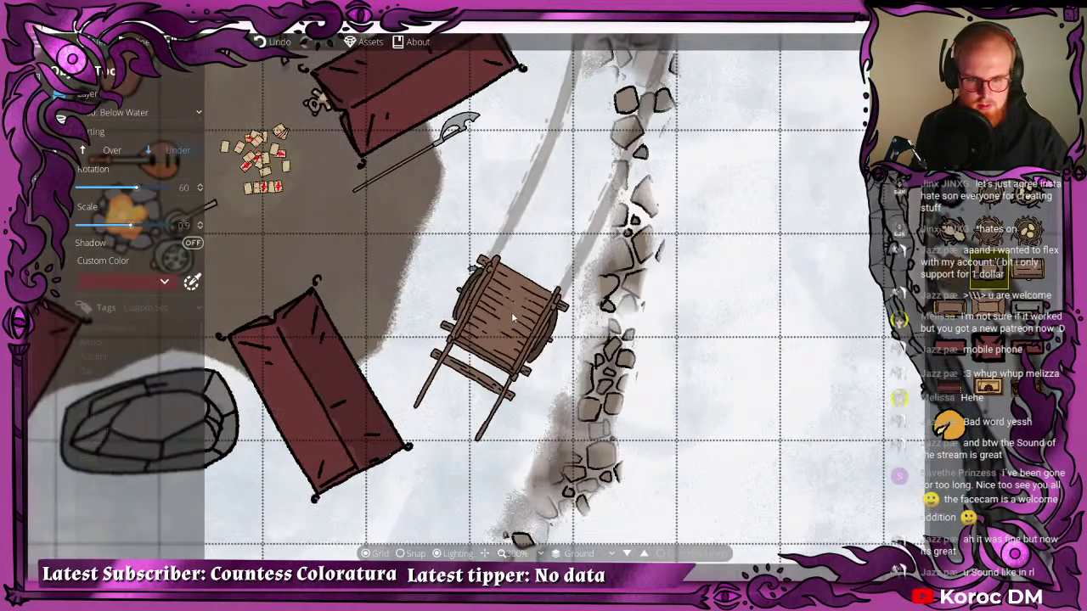
{"action": "left_click", "coordinate": [119, 112]}
{"action": "left_click", "coordinate": [119, 221]}
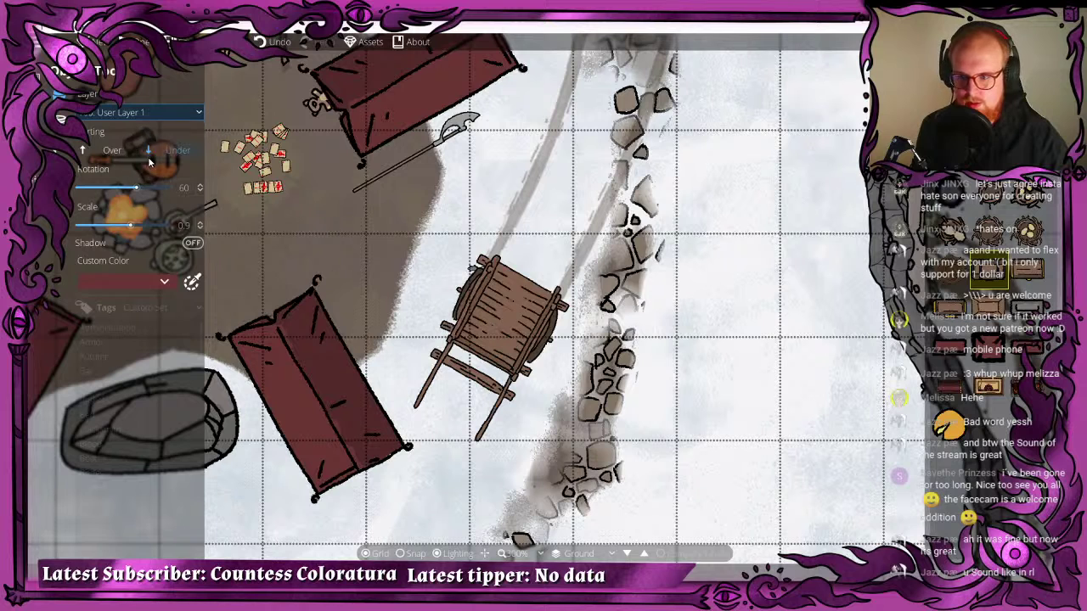
{"action": "scroll", "coordinate": [490, 344], "scroll_direction": "down", "scroll_amount": 2}
{"action": "scroll", "coordinate": [490, 343], "scroll_direction": "up", "scroll_amount": 10}
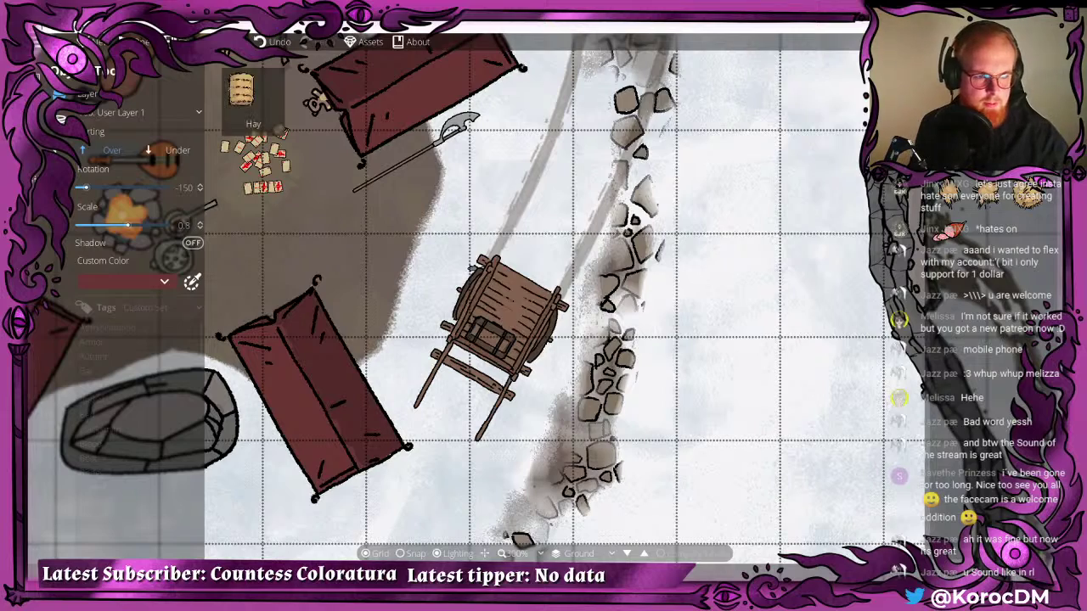
- Place a hay bale rotated 120 degrees at scale 0.8 on the handcart's bed behind the chests
{"action": "left_click", "coordinate": [987, 193]}
{"action": "scroll", "coordinate": [533, 277], "scroll_direction": "down", "scroll_amount": 8}
{"action": "scroll", "coordinate": [520, 304], "scroll_direction": "up", "scroll_amount": 2}
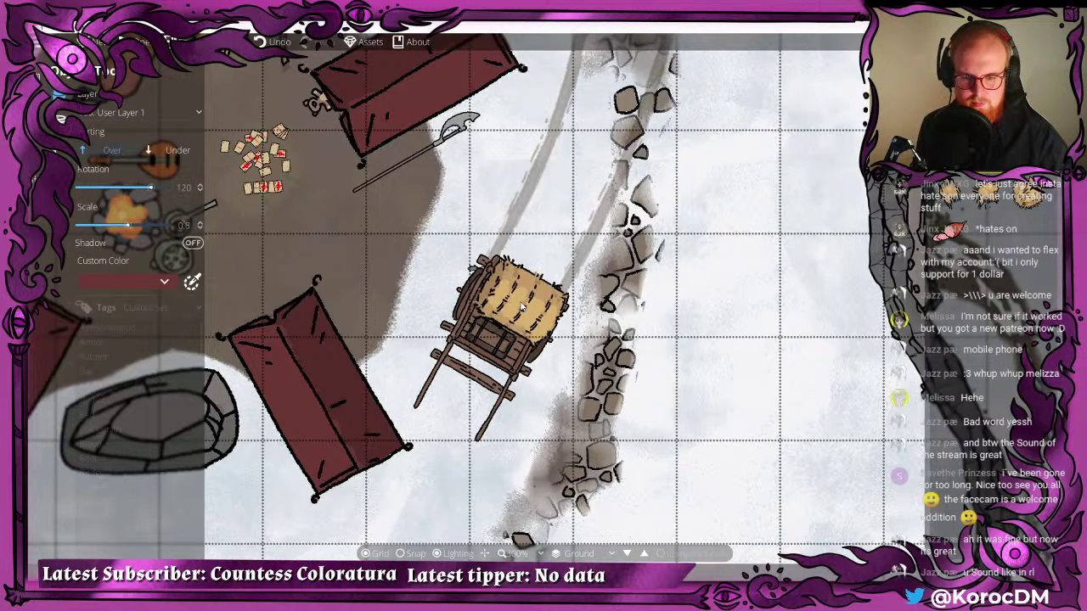
{"action": "left_click", "coordinate": [511, 308]}
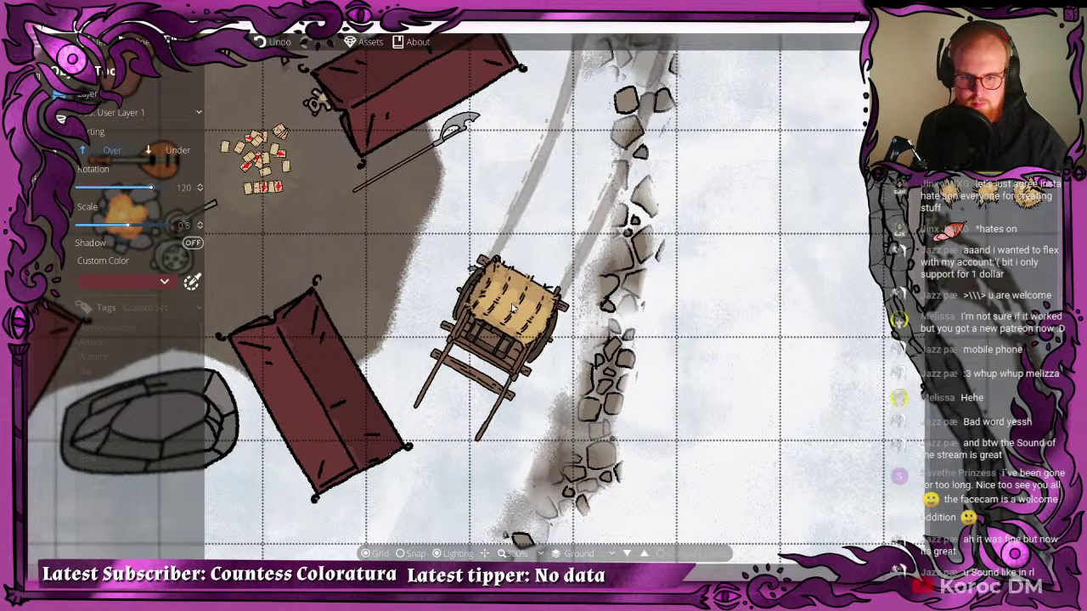
- Place a small red tent rotated -150 degrees at scale 0.6 on top of the hay in the handcart
{"action": "scroll", "coordinate": [225, 259], "scroll_direction": "down", "scroll_amount": 2}
{"action": "left_click_drag", "start_coordinate": [379, 203], "coordinate": [483, 245]}
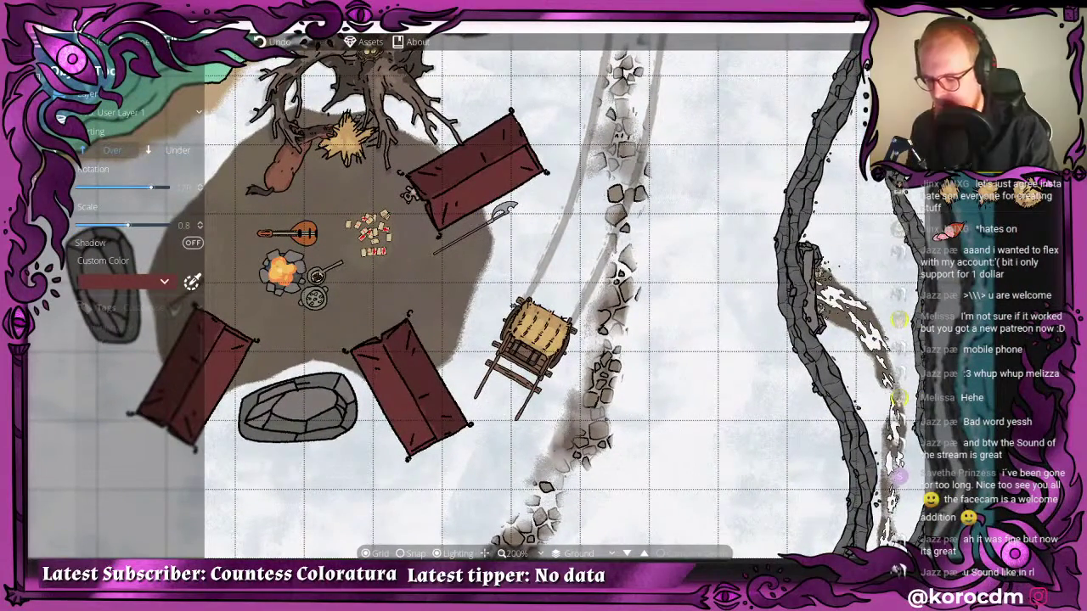
{"action": "key", "text": "Return"}
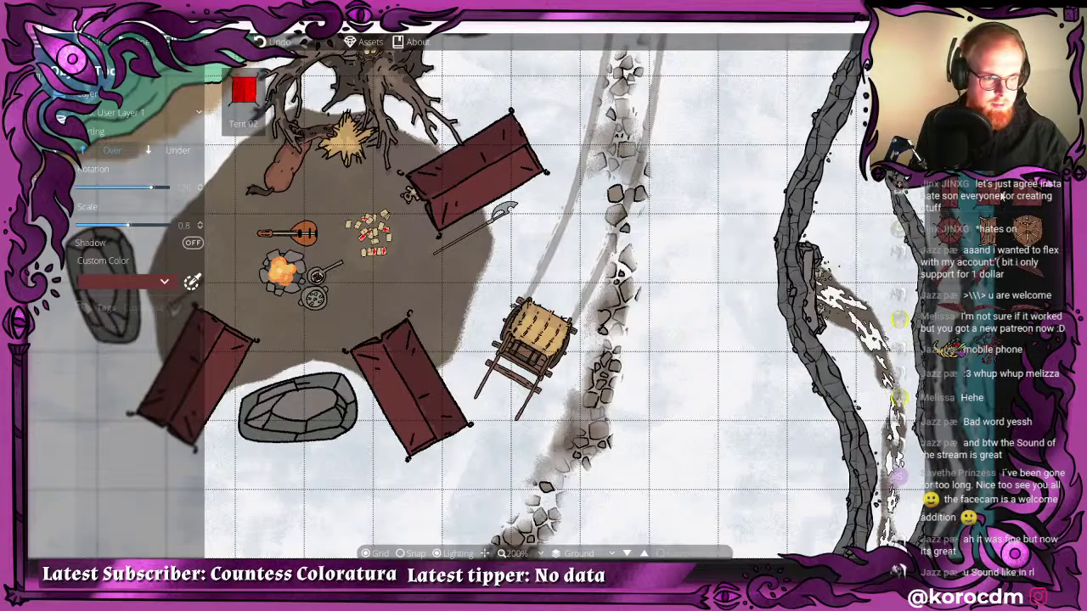
{"action": "left_click", "coordinate": [989, 194]}
{"action": "scroll", "coordinate": [546, 337], "scroll_direction": "up", "scroll_amount": 2}
{"action": "scroll", "coordinate": [539, 337], "scroll_direction": "down", "scroll_amount": 4}
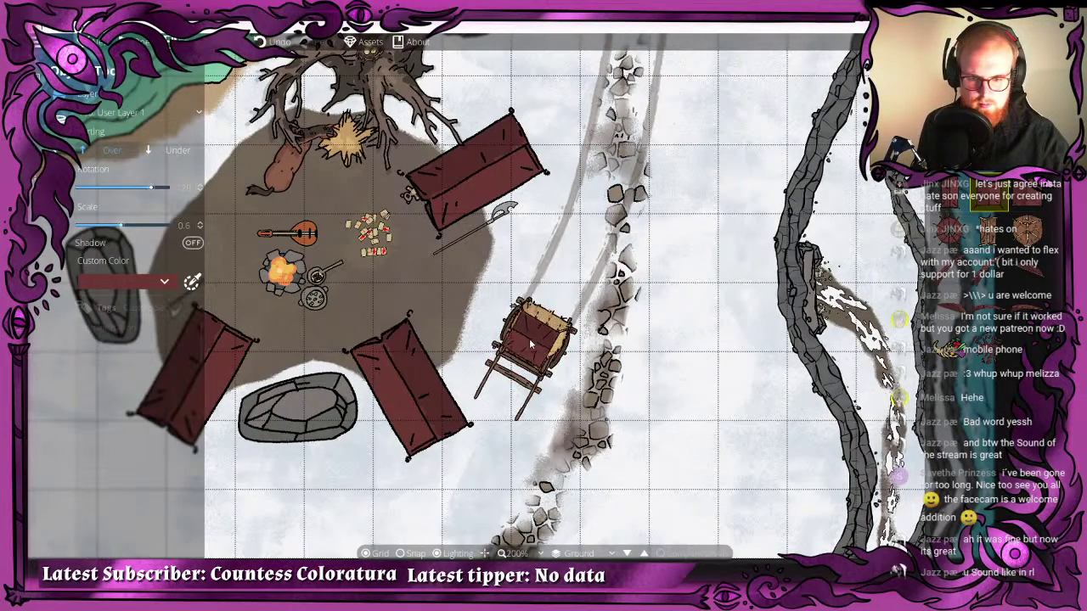
{"action": "scroll", "coordinate": [532, 339], "scroll_direction": "up", "scroll_amount": 2}
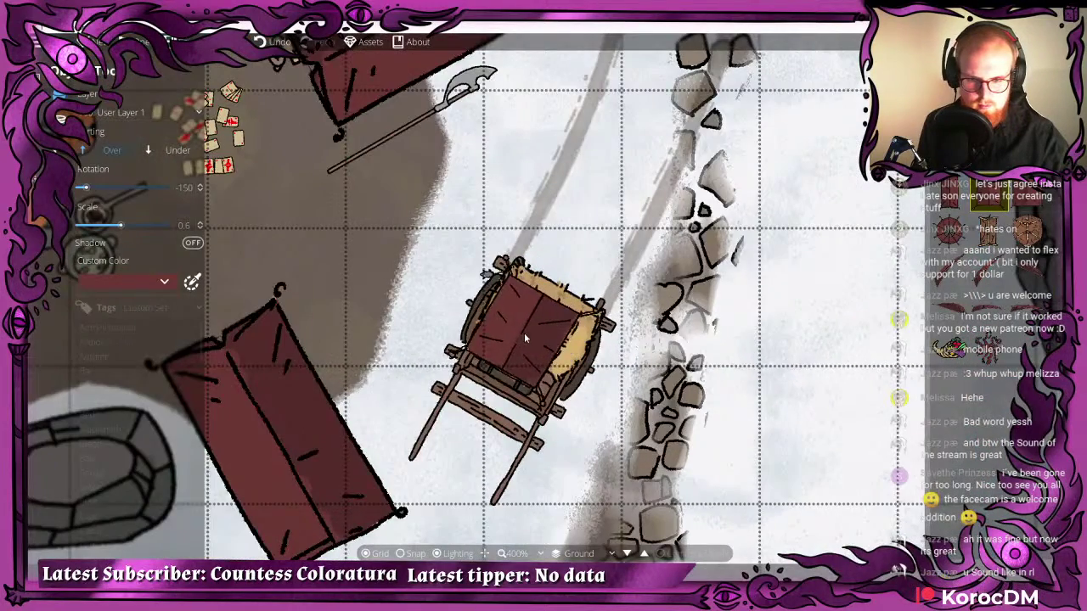
{"action": "scroll", "coordinate": [531, 336], "scroll_direction": "up", "scroll_amount": 1}
{"action": "scroll", "coordinate": [533, 339], "scroll_direction": "up", "scroll_amount": 1}
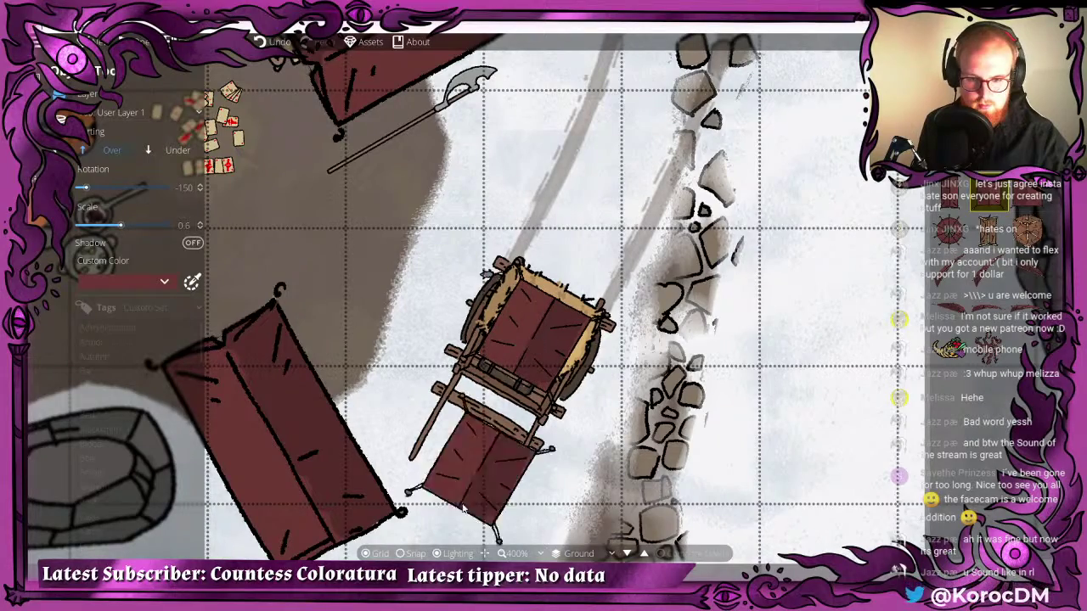
- Look over the handcart, road and wider map, and browse the paper and book props for further decoration
{"action": "scroll", "coordinate": [586, 310], "scroll_direction": "down", "scroll_amount": 3}
{"action": "left_click_drag", "start_coordinate": [592, 304], "coordinate": [669, 206]}
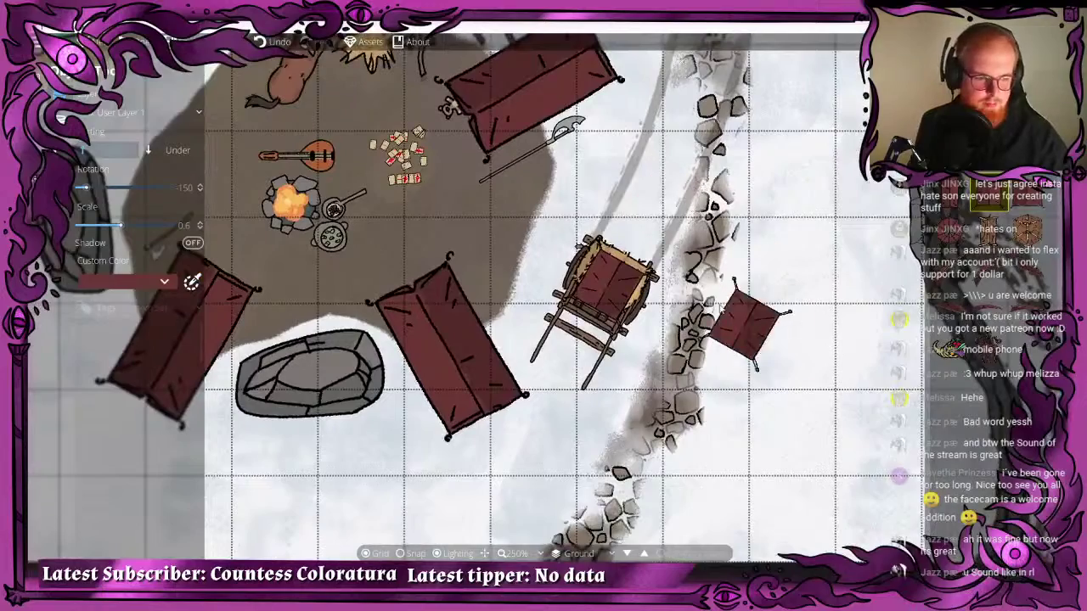
{"action": "scroll", "coordinate": [654, 263], "scroll_direction": "up", "scroll_amount": 3}
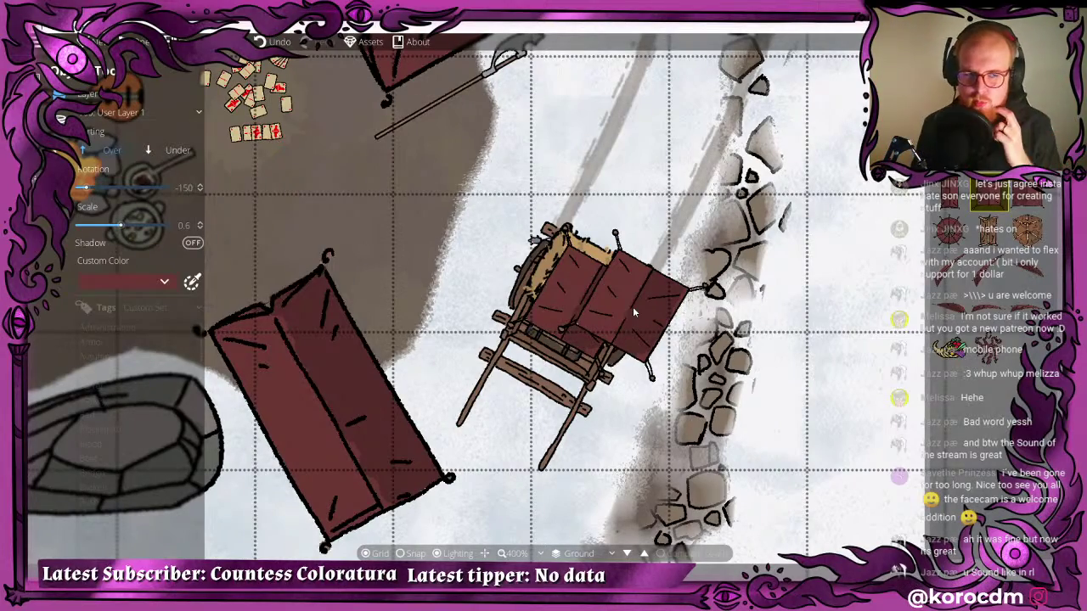
{"action": "scroll", "coordinate": [633, 307], "scroll_direction": "down", "scroll_amount": 5}
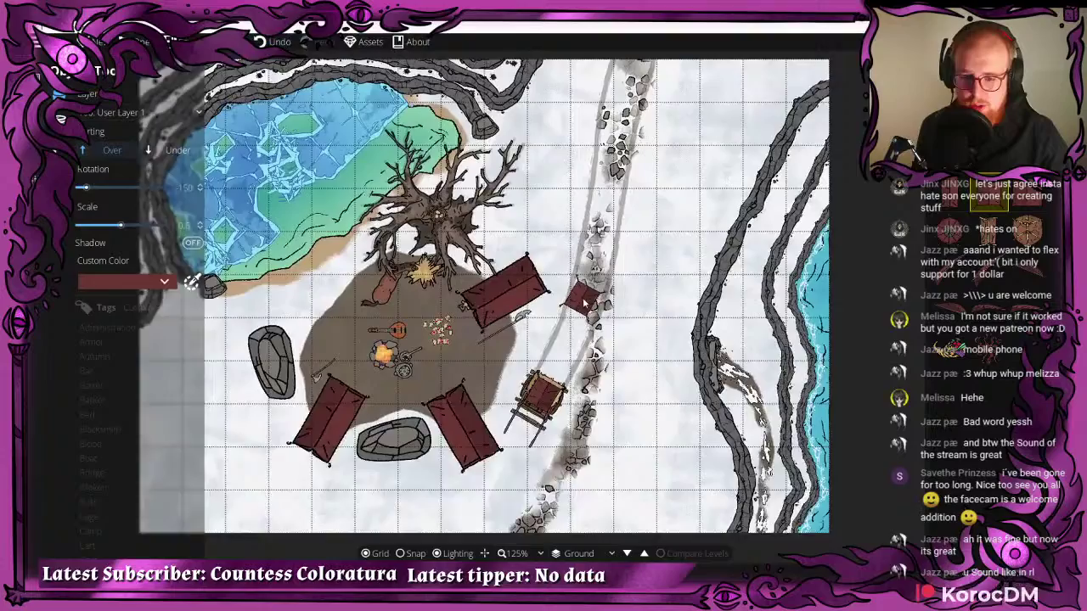
{"action": "left_click_drag", "start_coordinate": [583, 303], "coordinate": [670, 202]}
{"action": "scroll", "coordinate": [670, 202], "scroll_direction": "down", "scroll_amount": 2}
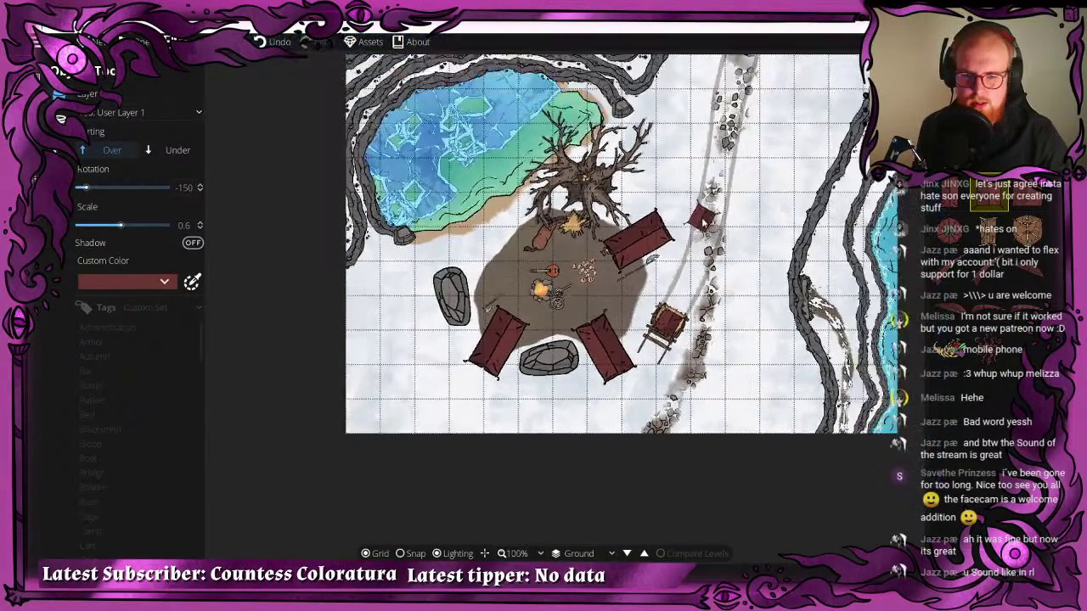
{"action": "scroll", "coordinate": [478, 266], "scroll_direction": "up", "scroll_amount": 2}
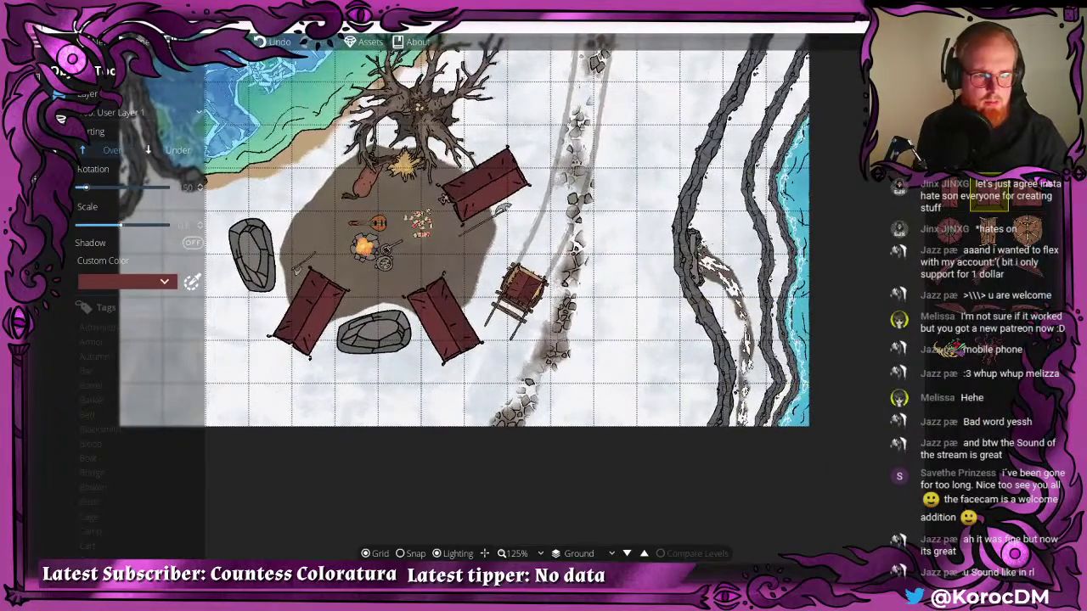
{"action": "scroll", "coordinate": [988, 255], "scroll_direction": "down", "scroll_amount": 3}
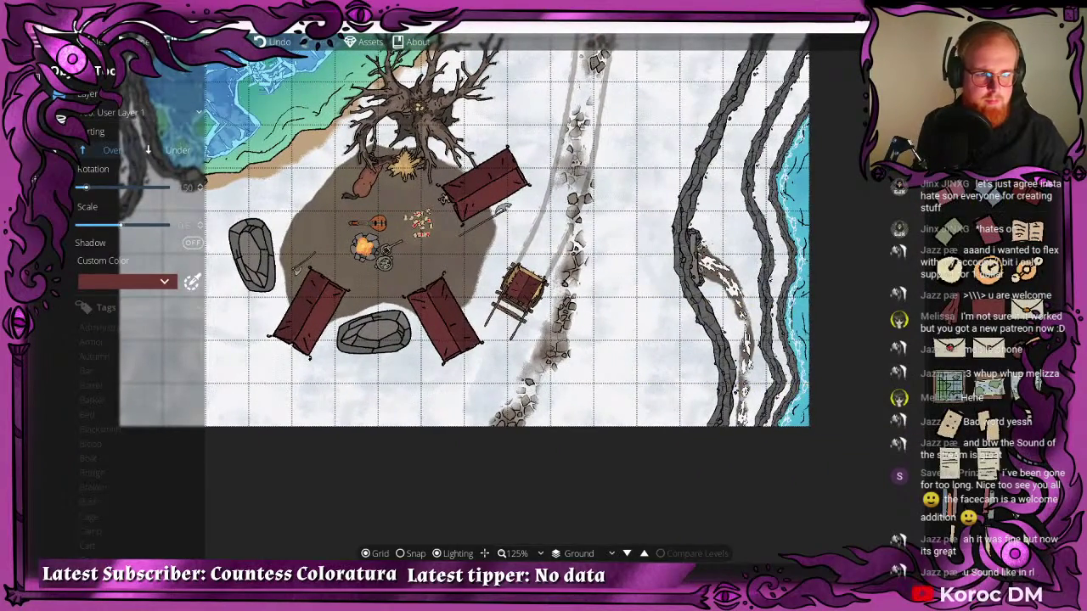
{"action": "left_click", "coordinate": [987, 229]}
- Try two tiny torches rotated -90 degrees at scale 0.2 beside the entrance in the eastern cliff
{"action": "left_click_drag", "start_coordinate": [768, 167], "coordinate": [599, 167]}
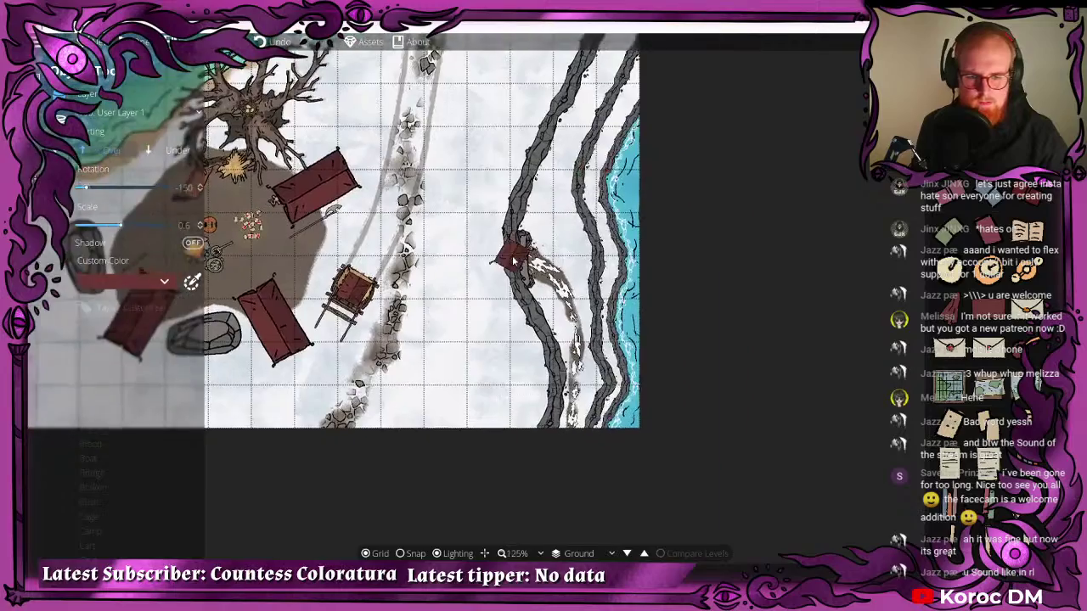
{"action": "scroll", "coordinate": [514, 254], "scroll_direction": "up", "scroll_amount": 7}
{"action": "left_click_drag", "start_coordinate": [647, 231], "coordinate": [548, 192]}
{"action": "scroll", "coordinate": [549, 191], "scroll_direction": "down", "scroll_amount": 3}
{"action": "key", "text": "Delete"}
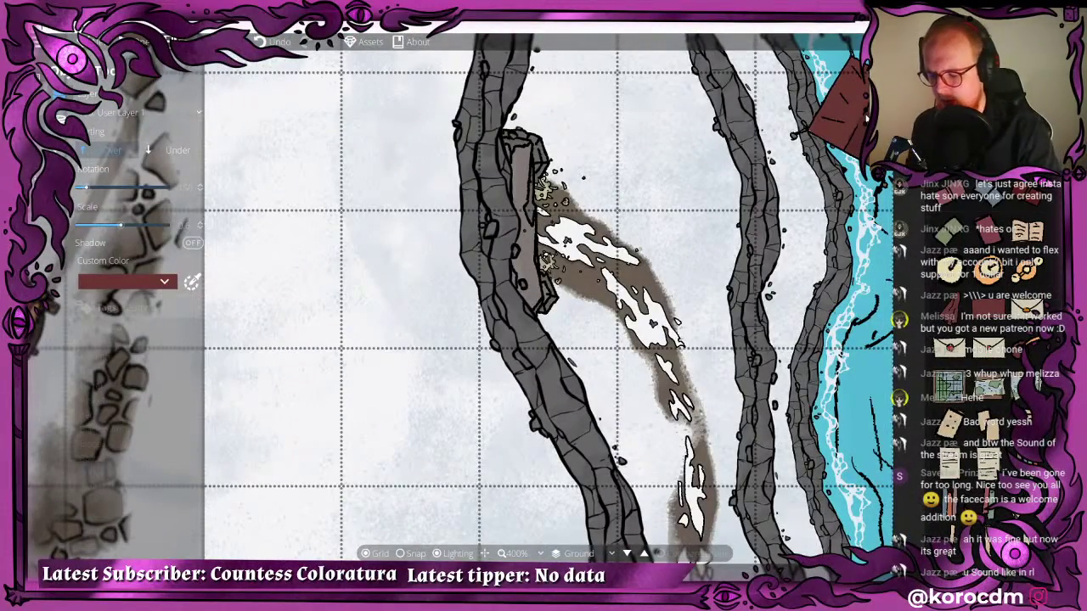
{"action": "key", "text": "Return"}
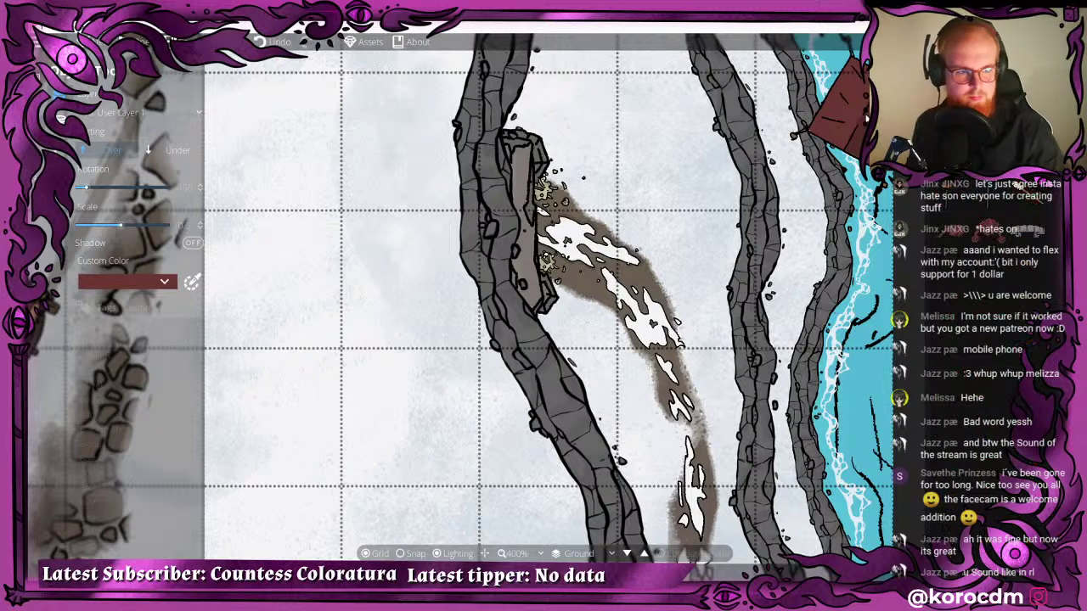
{"action": "left_click", "coordinate": [949, 146]}
{"action": "scroll", "coordinate": [580, 149], "scroll_direction": "up", "scroll_amount": 8}
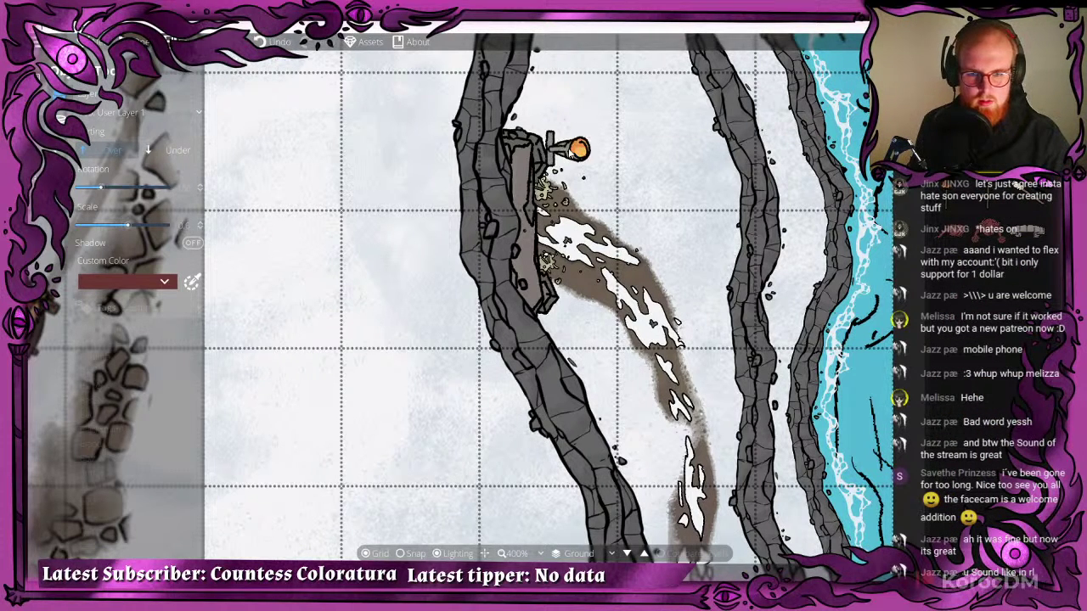
{"action": "scroll", "coordinate": [563, 151], "scroll_direction": "down", "scroll_amount": 6, "text": "alt"}
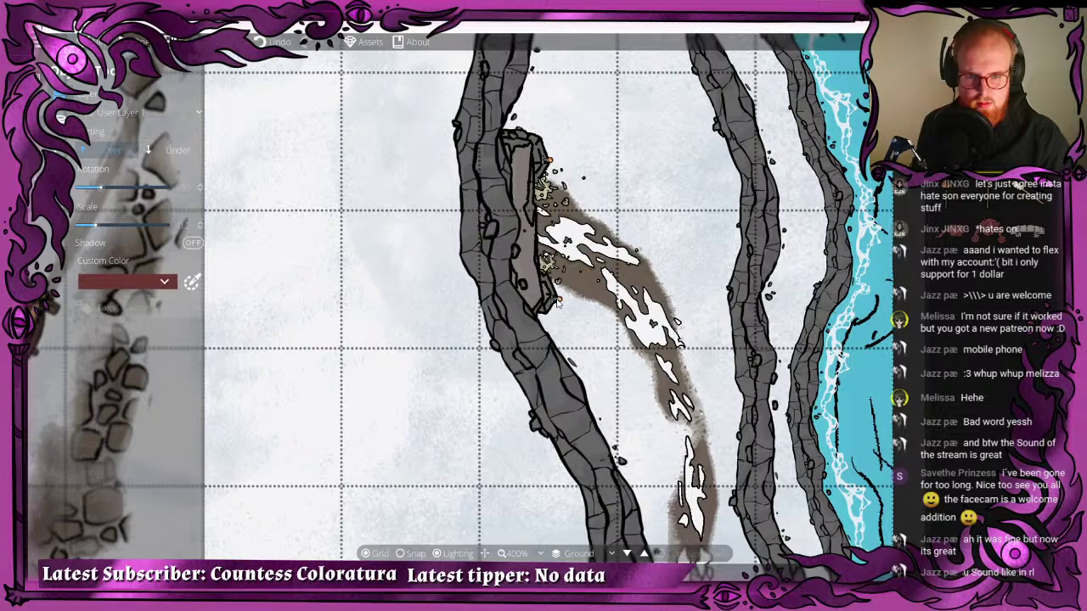
- Undo the torch placement at the cliff entrance
{"action": "scroll", "coordinate": [645, 195], "scroll_direction": "down", "scroll_amount": 3}
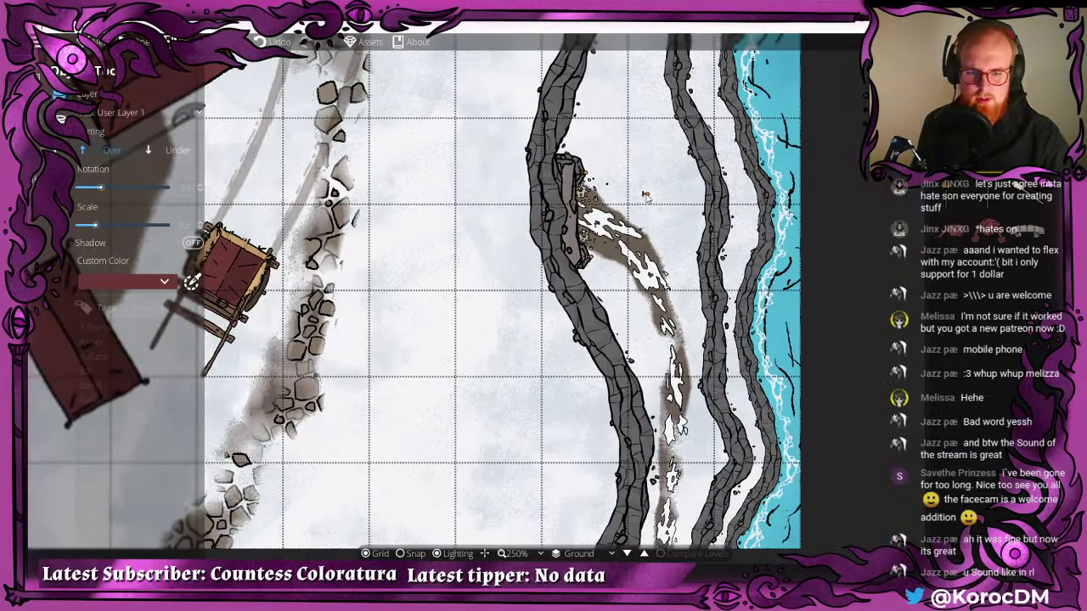
{"action": "left_click_drag", "start_coordinate": [634, 228], "coordinate": [631, 228]}
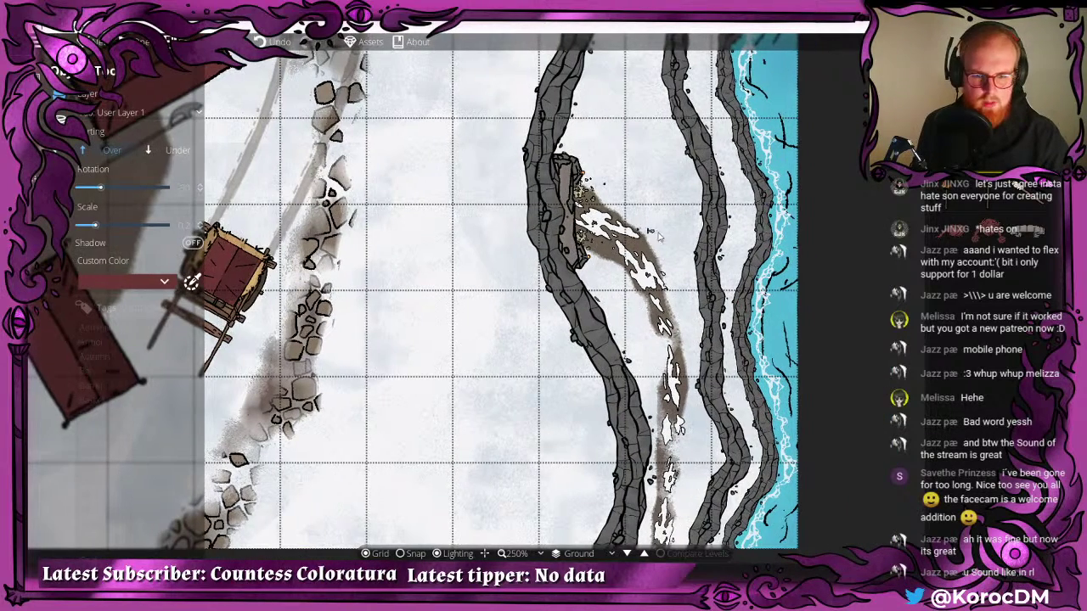
{"action": "key", "text": "ctrl+z"}
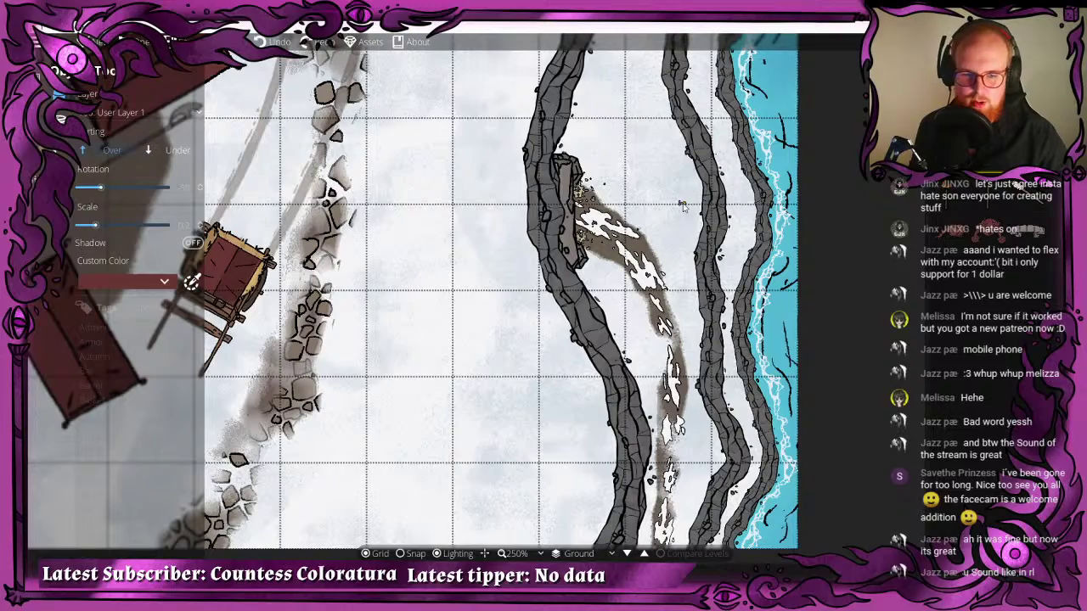
- Set the environment's ambient light color to the blue 4c5fff, trying a darker shade for comparison
{"action": "left_click_drag", "start_coordinate": [468, 227], "coordinate": [1057, 262]}
{"action": "scroll", "coordinate": [833, 244], "scroll_direction": "down", "scroll_amount": 2}
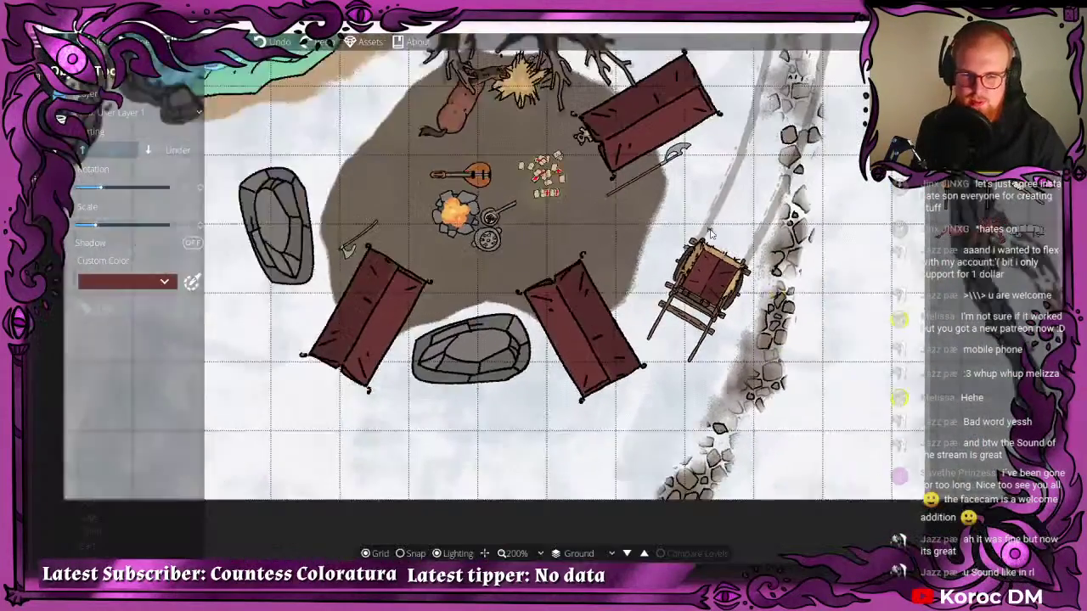
{"action": "scroll", "coordinate": [595, 223], "scroll_direction": "down", "scroll_amount": 2}
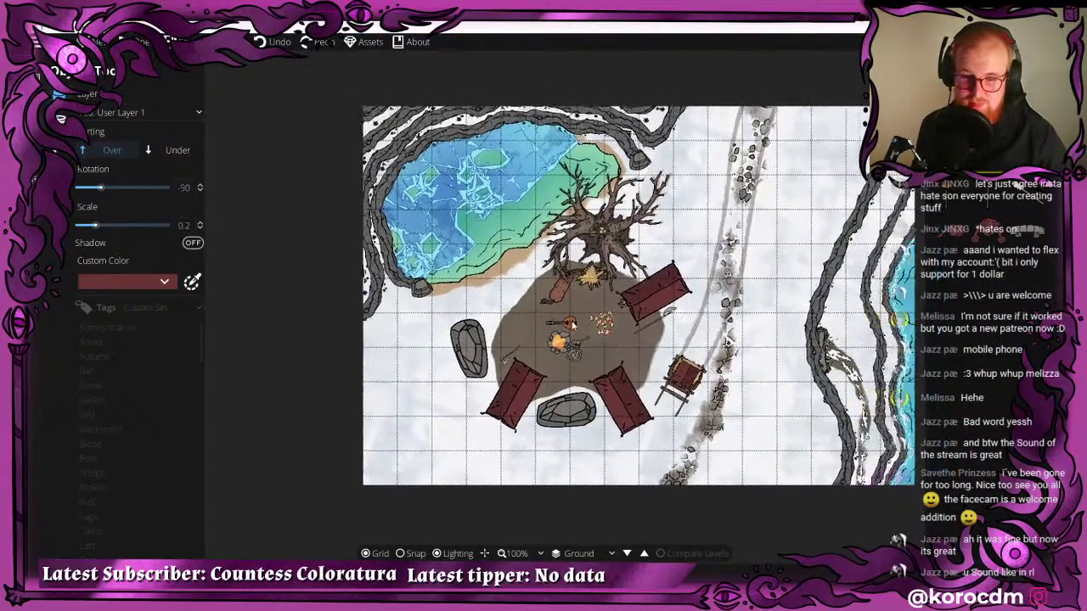
{"action": "left_click_drag", "start_coordinate": [572, 325], "coordinate": [473, 288]}
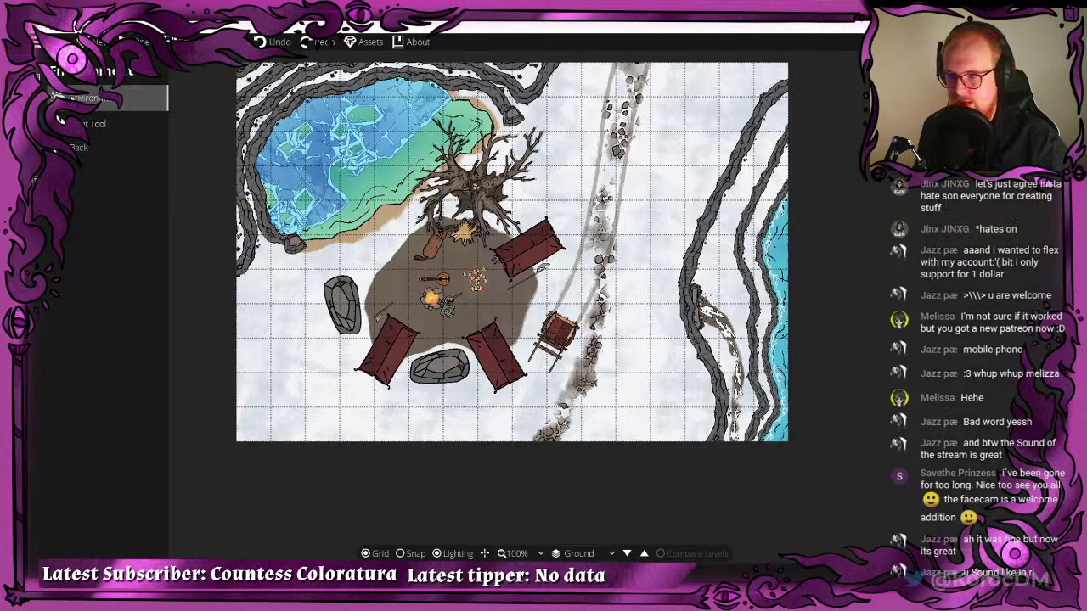
{"action": "left_click", "coordinate": [116, 97]}
{"action": "left_click", "coordinate": [160, 117]}
{"action": "left_click", "coordinate": [176, 132]}
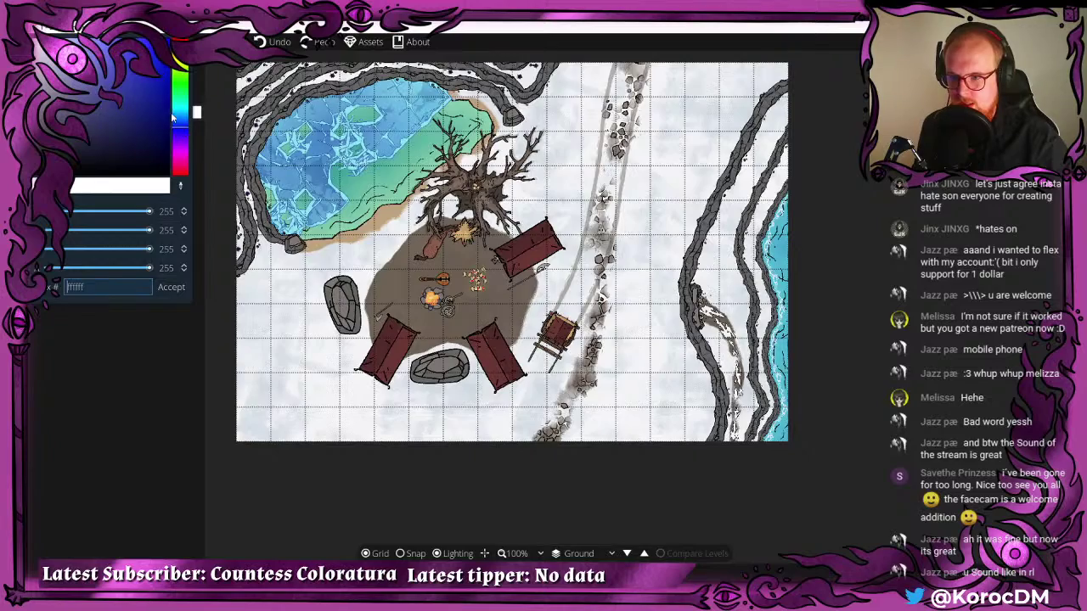
{"action": "left_click_drag", "start_coordinate": [173, 117], "coordinate": [128, 36]}
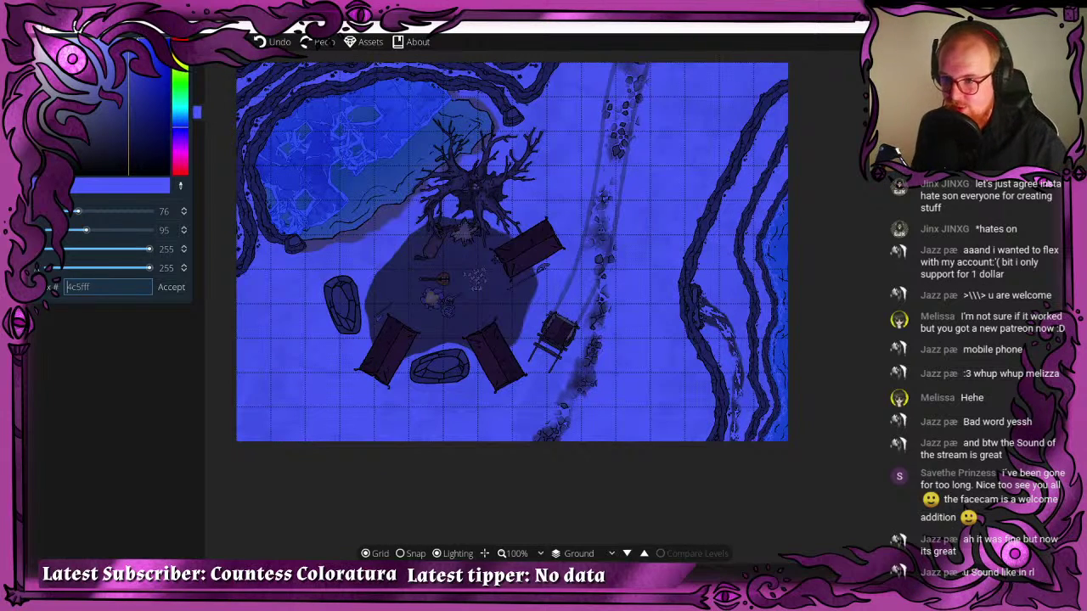
{"action": "mouse_move", "coordinate": [151, 48]}
{"action": "left_mouse_down"}
{"action": "mouse_move", "coordinate": [166, 49]}
{"action": "mouse_move", "coordinate": [131, 66]}
{"action": "mouse_move", "coordinate": [133, 102]}
{"action": "left_mouse_up"}
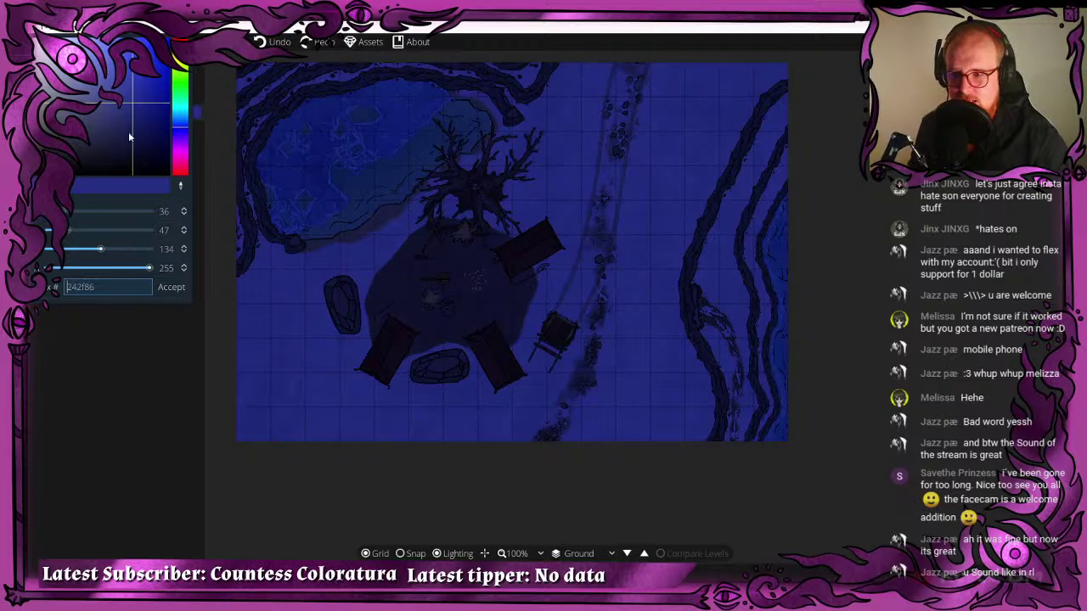
{"action": "left_click_drag", "start_coordinate": [130, 136], "coordinate": [127, 57]}
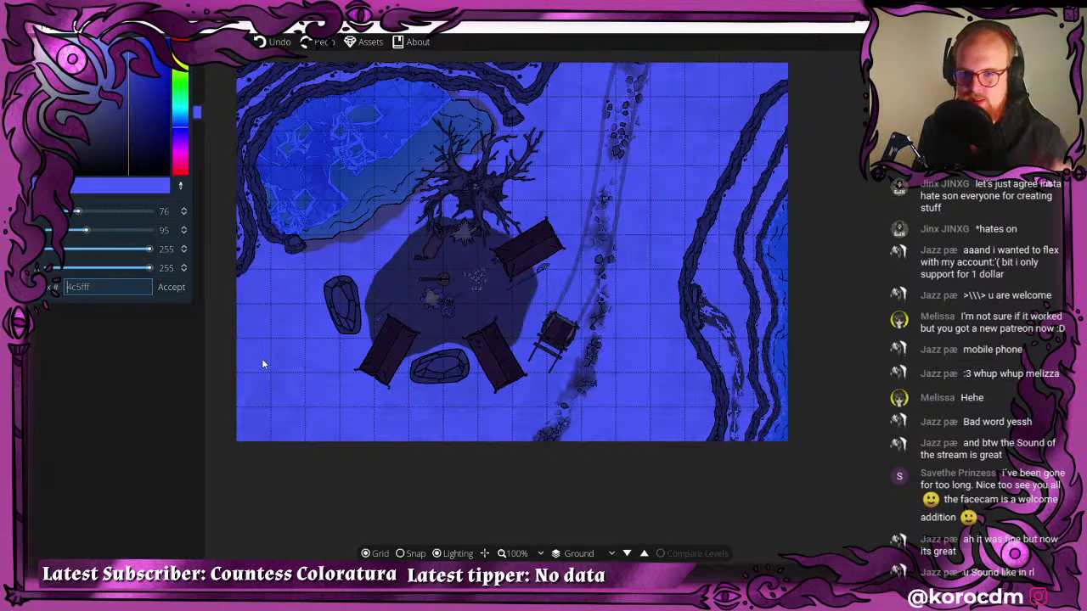
- Confirm the blue ambient color and set the Light Tool's color to orange
{"action": "left_click", "coordinate": [168, 288]}
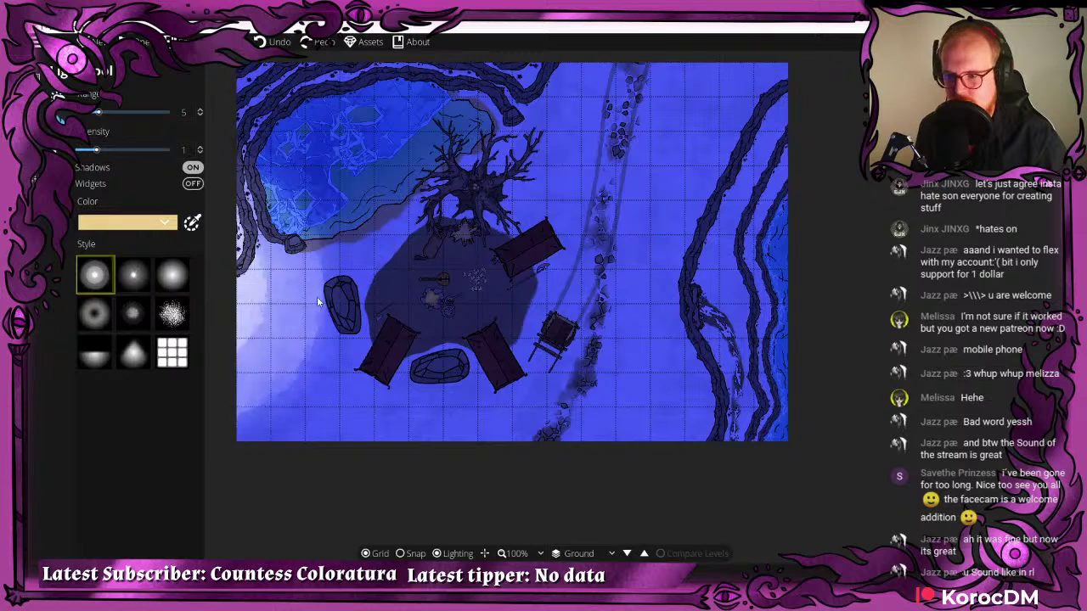
{"action": "left_click", "coordinate": [410, 304]}
{"action": "left_click", "coordinate": [165, 223]}
{"action": "left_click", "coordinate": [143, 245]}
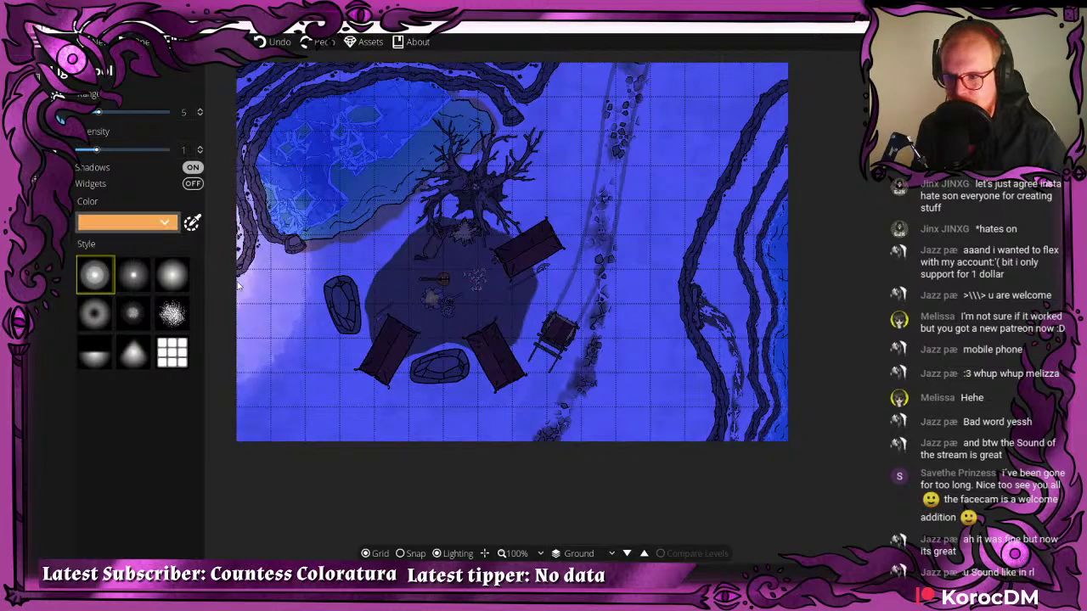
- Place an orange light with range 5 and shadows on over the campfire
{"action": "scroll", "coordinate": [436, 308], "scroll_direction": "up", "scroll_amount": 1}
{"action": "scroll", "coordinate": [433, 306], "scroll_direction": "down", "scroll_amount": 2}
{"action": "scroll", "coordinate": [433, 307], "scroll_direction": "up", "scroll_amount": 2}
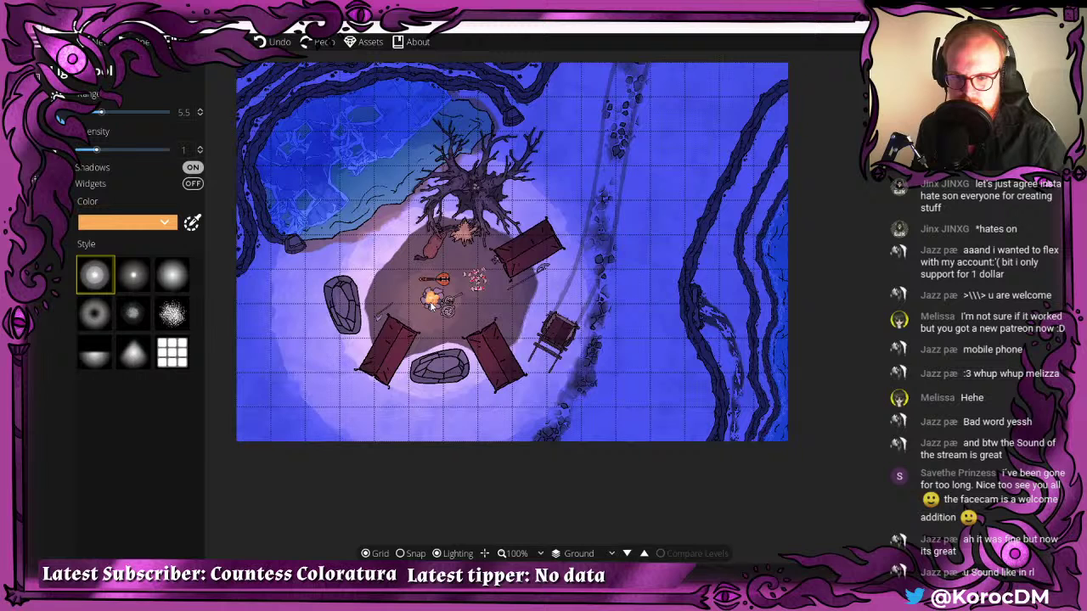
{"action": "scroll", "coordinate": [431, 307], "scroll_direction": "down", "scroll_amount": 1}
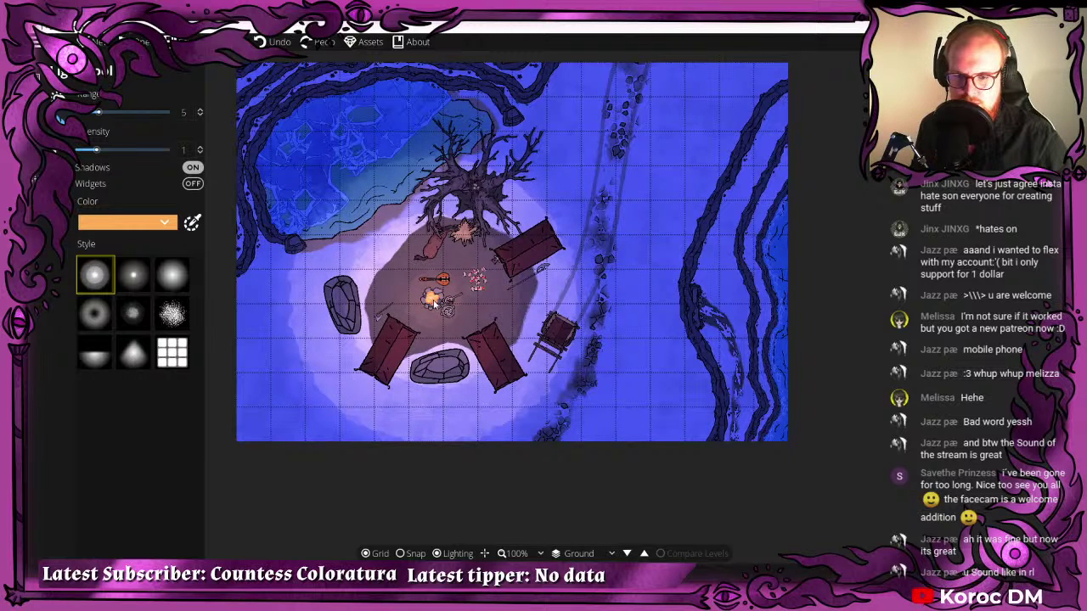
{"action": "scroll", "coordinate": [433, 303], "scroll_direction": "up", "scroll_amount": 3}
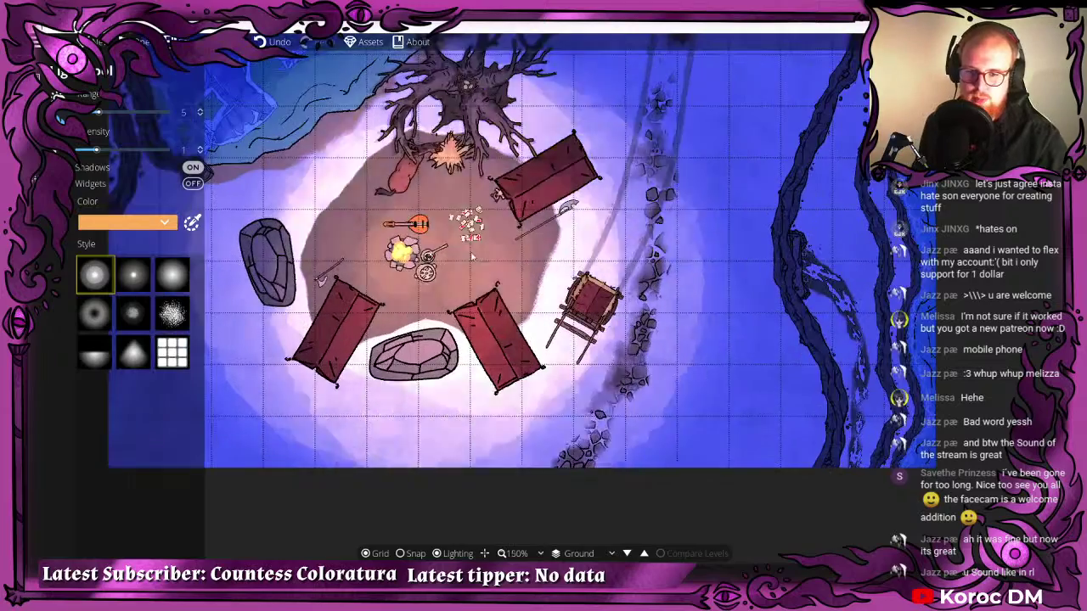
- Reduce the Light Tool's range to 0.5 and examine the lit campsite, tents, handcart and road
{"action": "scroll", "coordinate": [393, 206], "scroll_direction": "down", "scroll_amount": 8}
{"action": "scroll", "coordinate": [374, 266], "scroll_direction": "down", "scroll_amount": 1}
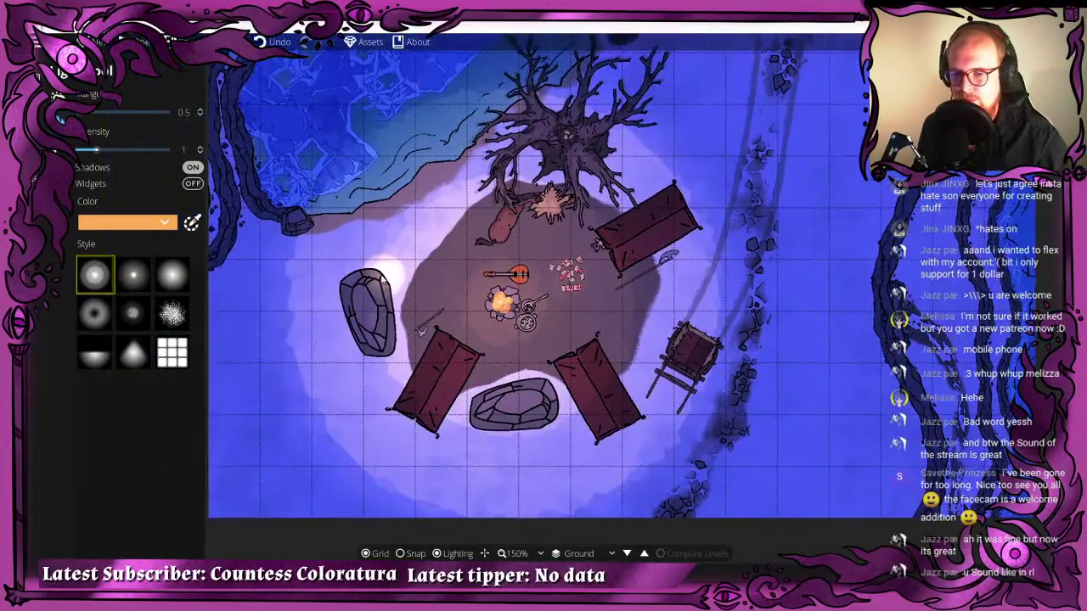
{"action": "scroll", "coordinate": [374, 266], "scroll_direction": "down", "scroll_amount": 1}
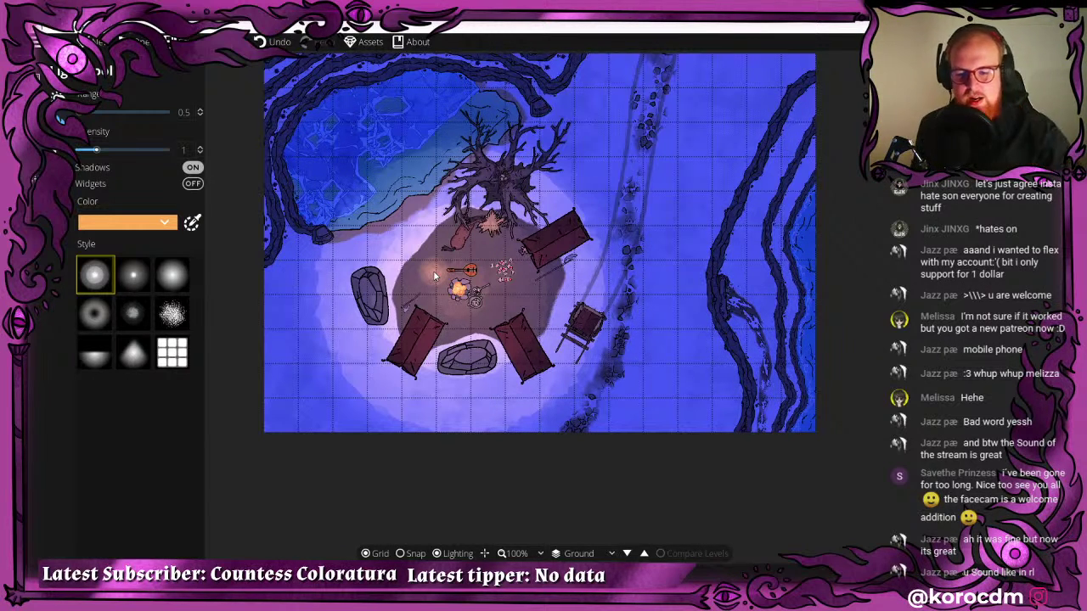
{"action": "scroll", "coordinate": [473, 228], "scroll_direction": "up", "scroll_amount": 1}
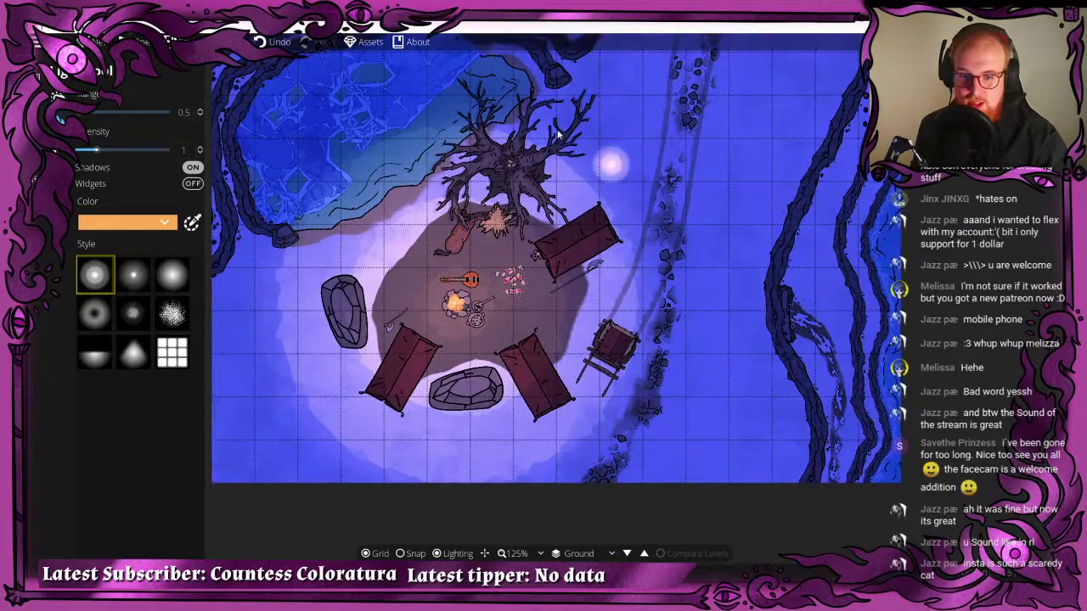
{"action": "left_click_drag", "start_coordinate": [543, 222], "coordinate": [502, 120]}
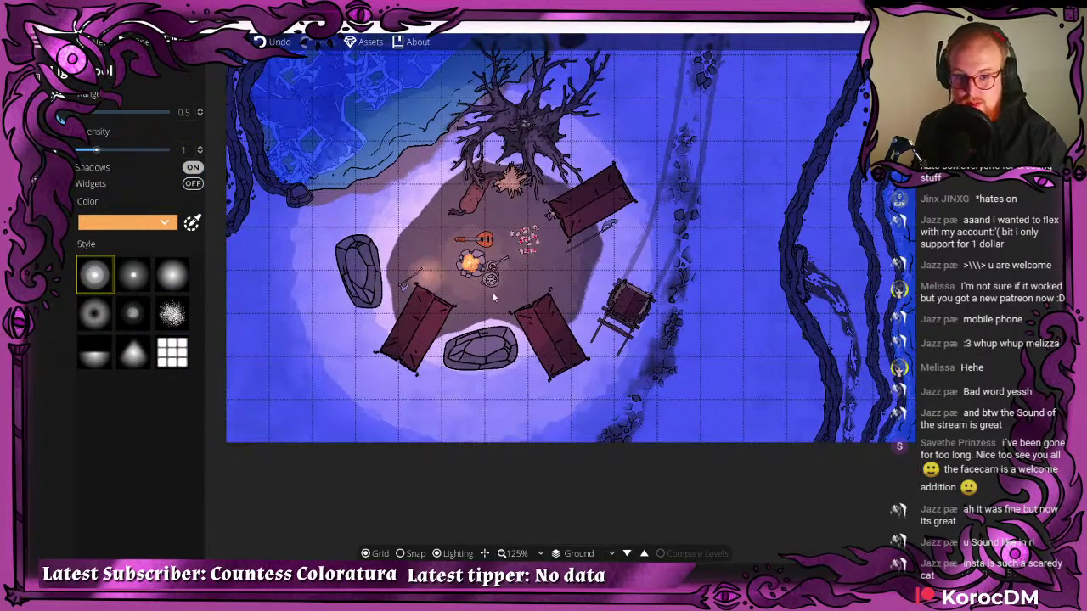
{"action": "scroll", "coordinate": [552, 289], "scroll_direction": "up", "scroll_amount": 4}
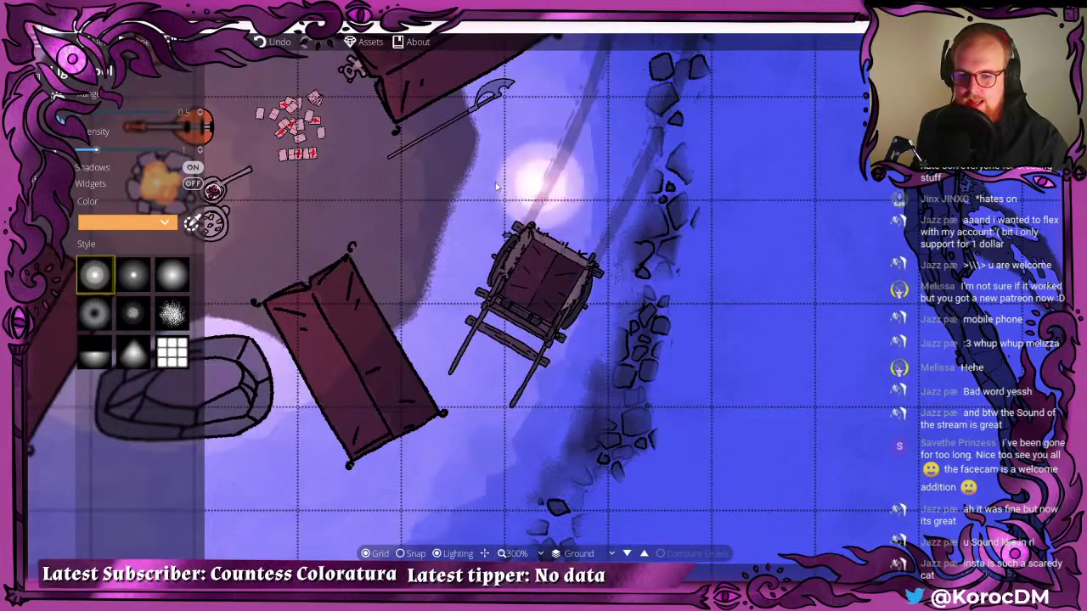
{"action": "left_click_drag", "start_coordinate": [641, 346], "coordinate": [717, 379]}
{"action": "scroll", "coordinate": [717, 379], "scroll_direction": "down", "scroll_amount": 4}
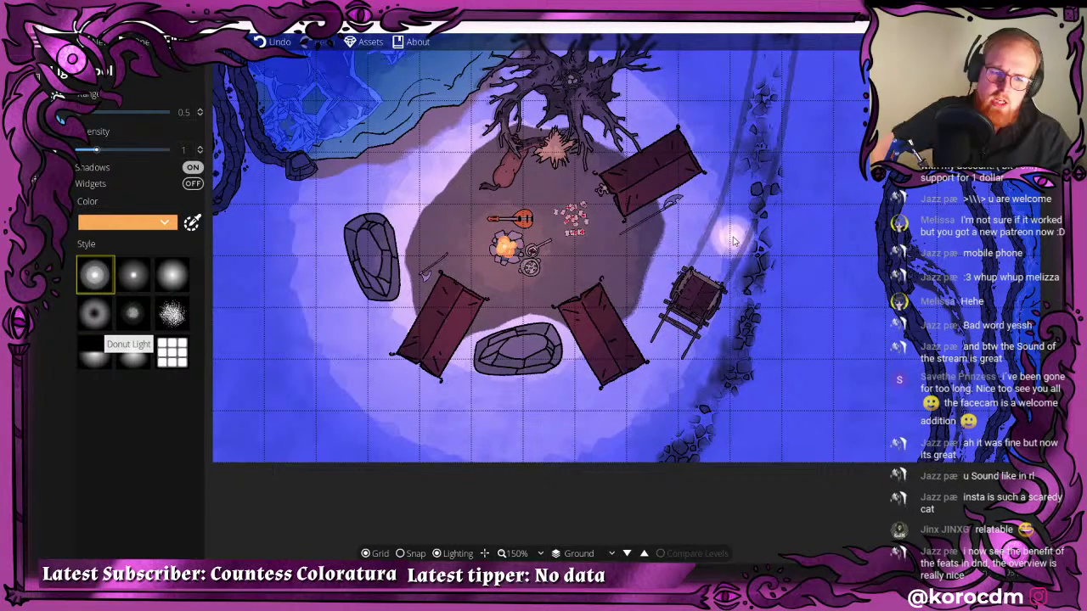
- Try adjusting the campfire light's size and position, and delete that light
{"action": "key", "text": "v"}
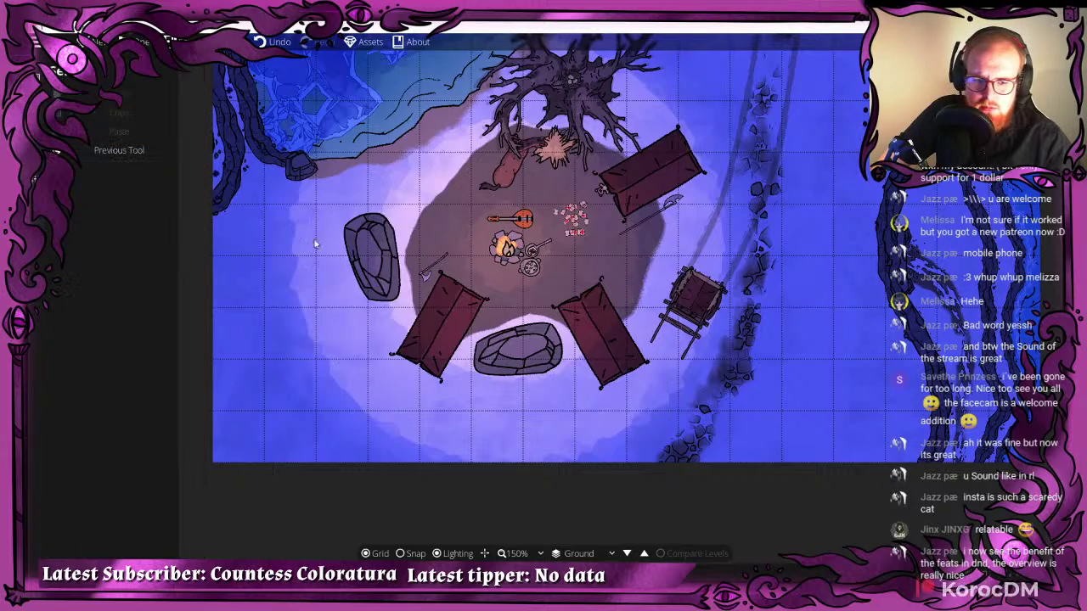
{"action": "left_click", "coordinate": [509, 247]}
{"action": "left_click_drag", "start_coordinate": [534, 222], "coordinate": [657, 165]}
{"action": "left_click_drag", "start_coordinate": [530, 231], "coordinate": [504, 259]}
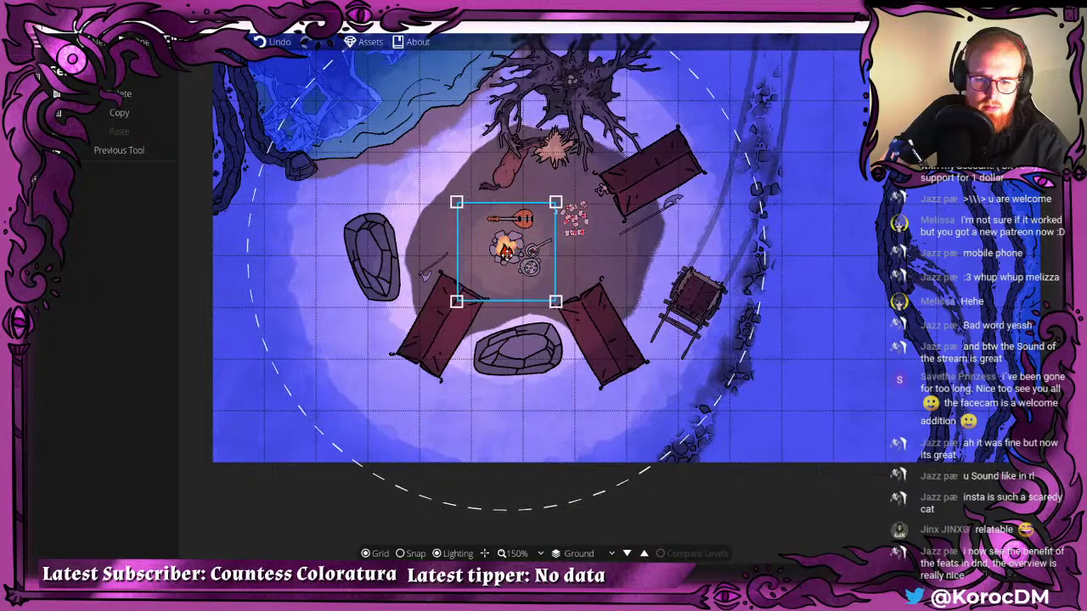
{"action": "left_click", "coordinate": [557, 246]}
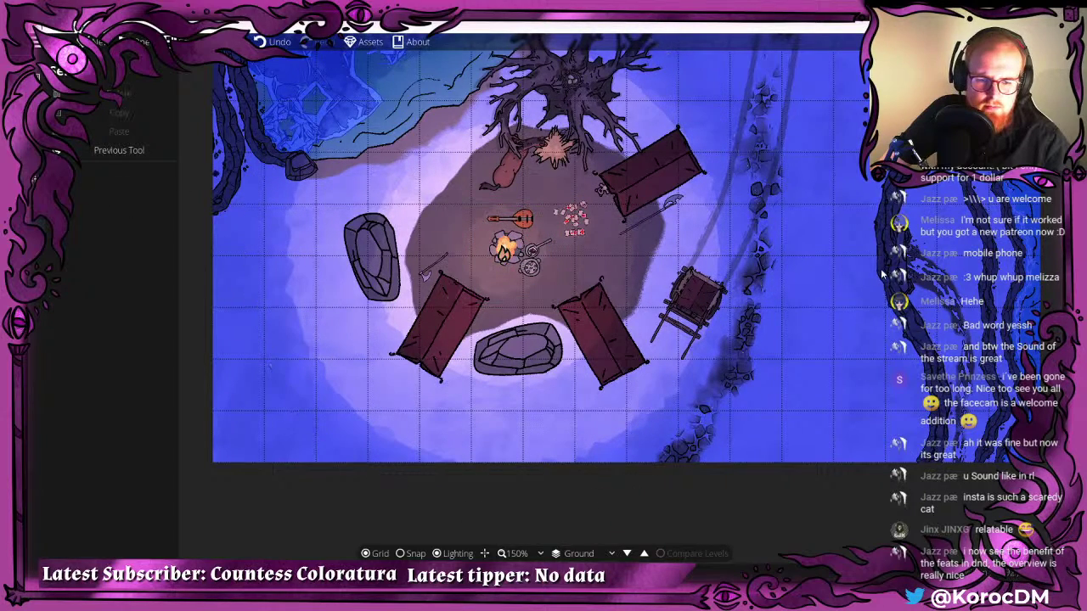
{"action": "left_click", "coordinate": [516, 250]}
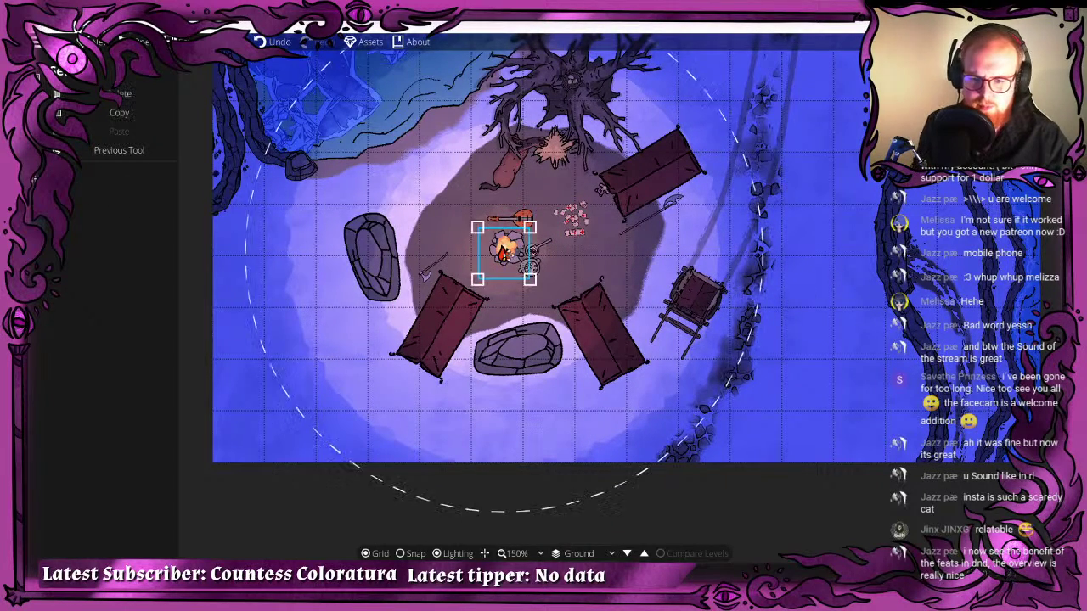
{"action": "key", "text": "Delete"}
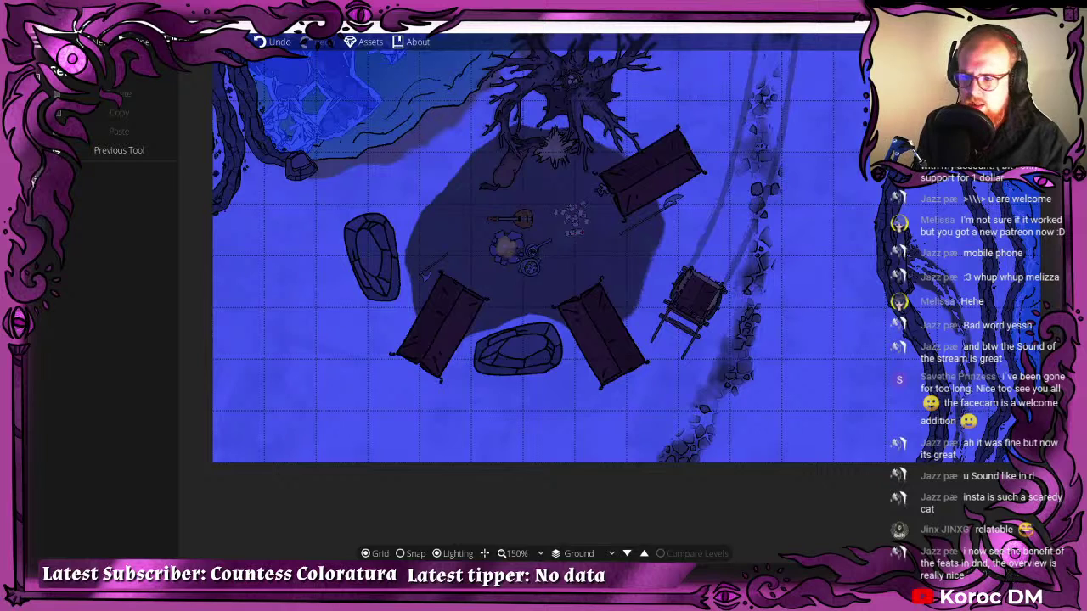
- Place a new orange light with range 6 over the campfire and reduce the tool's range to 0.5
{"action": "left_click", "coordinate": [37, 152]}
{"action": "left_click", "coordinate": [119, 99]}
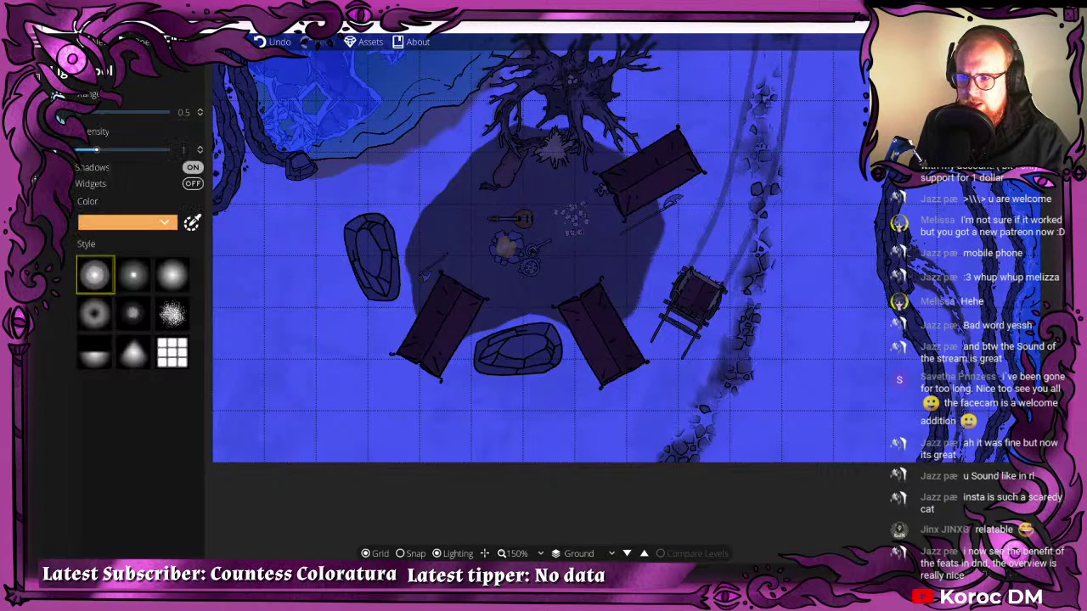
{"action": "left_click", "coordinate": [509, 248]}
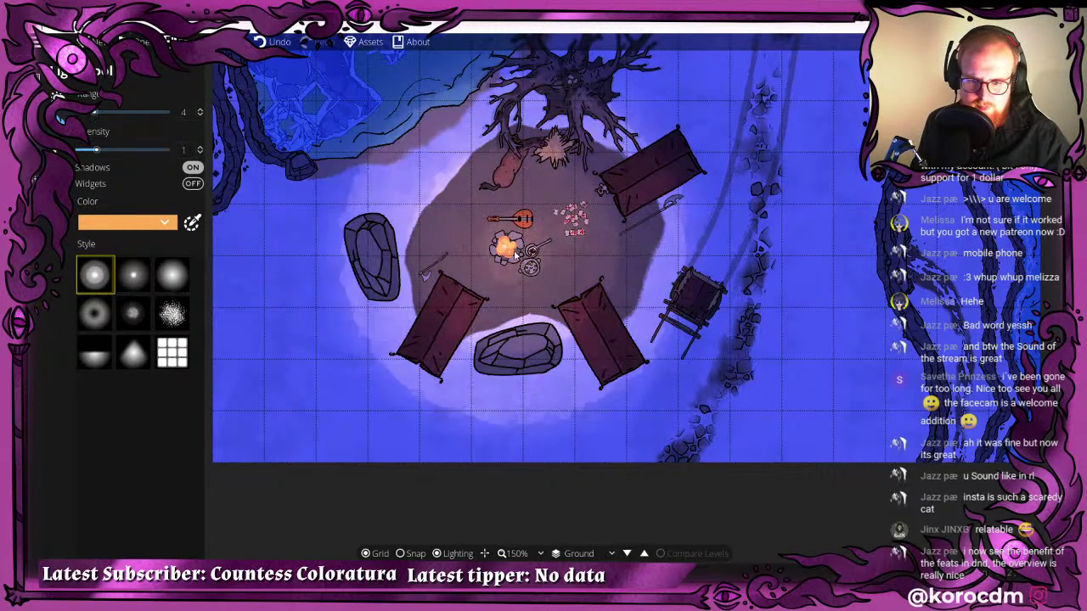
{"action": "scroll", "coordinate": [514, 254], "scroll_direction": "up", "scroll_amount": 3}
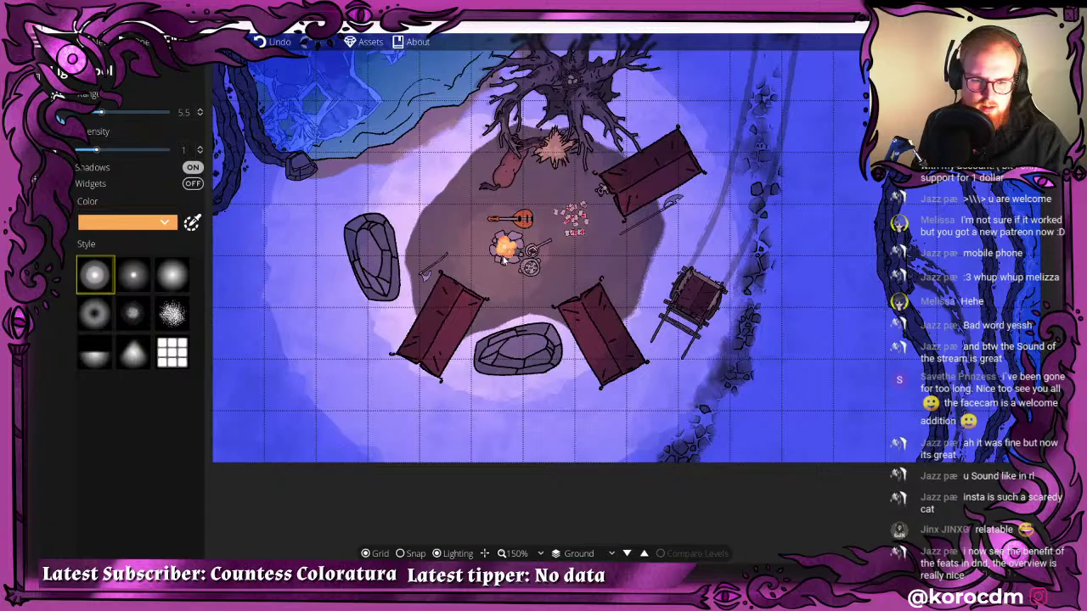
{"action": "scroll", "coordinate": [503, 261], "scroll_direction": "up", "scroll_amount": 1}
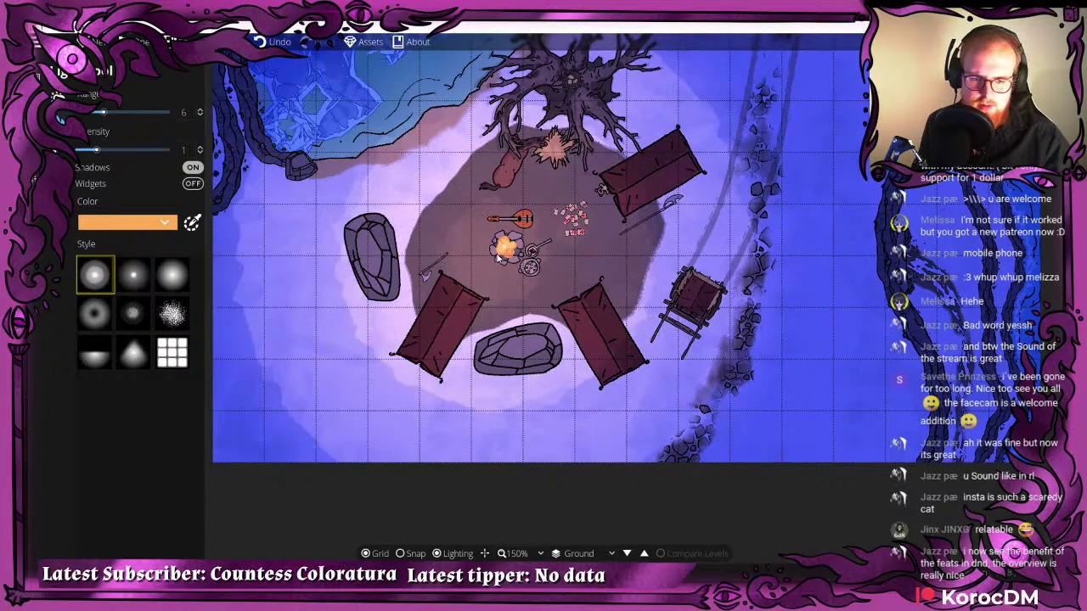
{"action": "scroll", "coordinate": [591, 388], "scroll_direction": "down", "scroll_amount": 3}
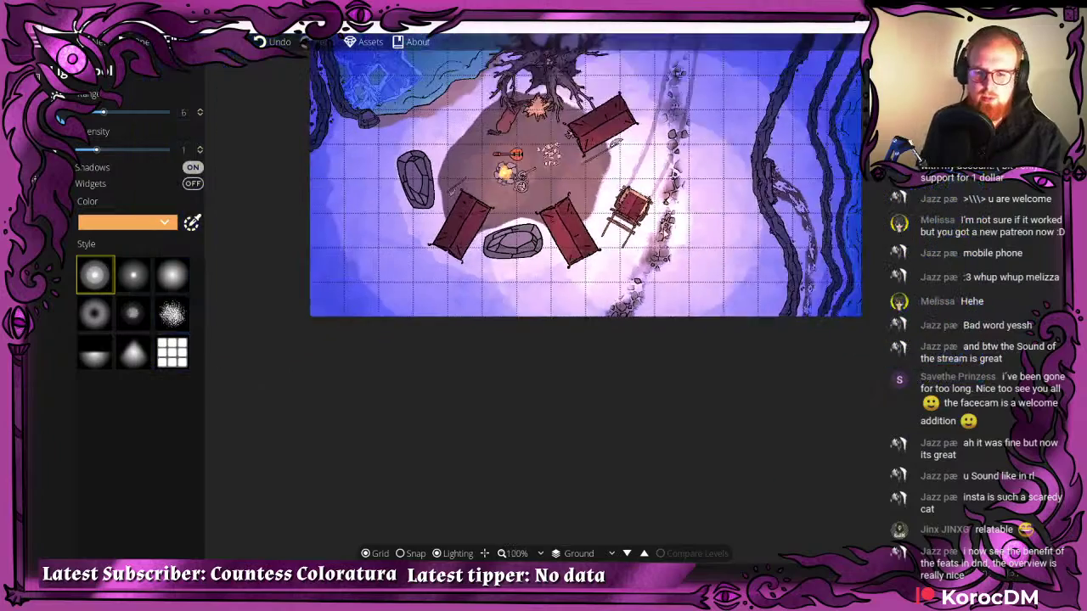
{"action": "scroll", "coordinate": [798, 270], "scroll_direction": "down", "scroll_amount": 11}
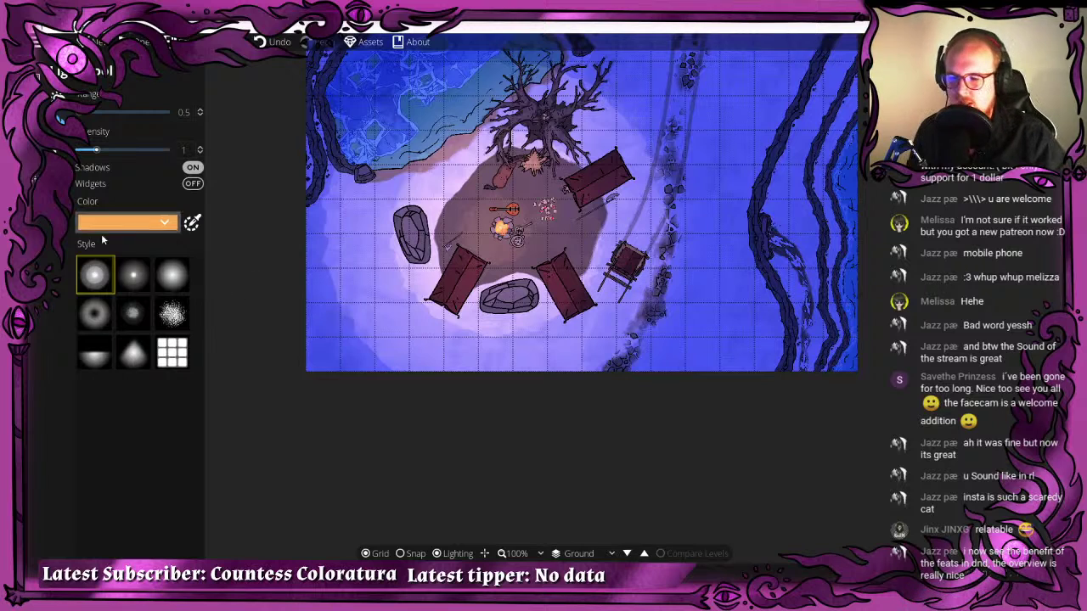
- Check the light's reach across the camp and delete the replacement light from the campfire
{"action": "left_click", "coordinate": [38, 81]}
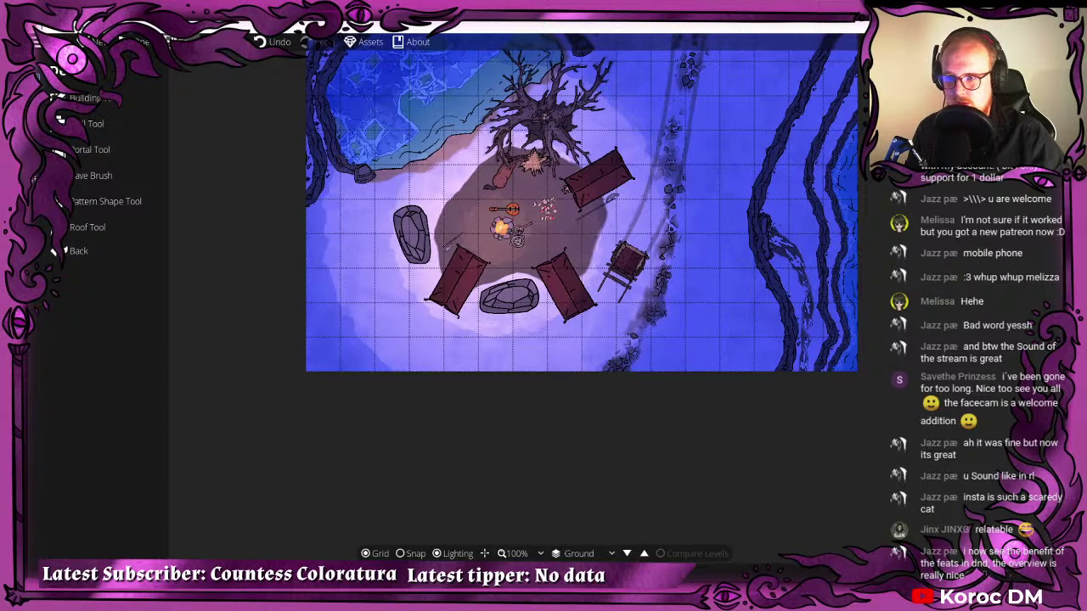
{"action": "left_click_drag", "start_coordinate": [683, 212], "coordinate": [449, 210]}
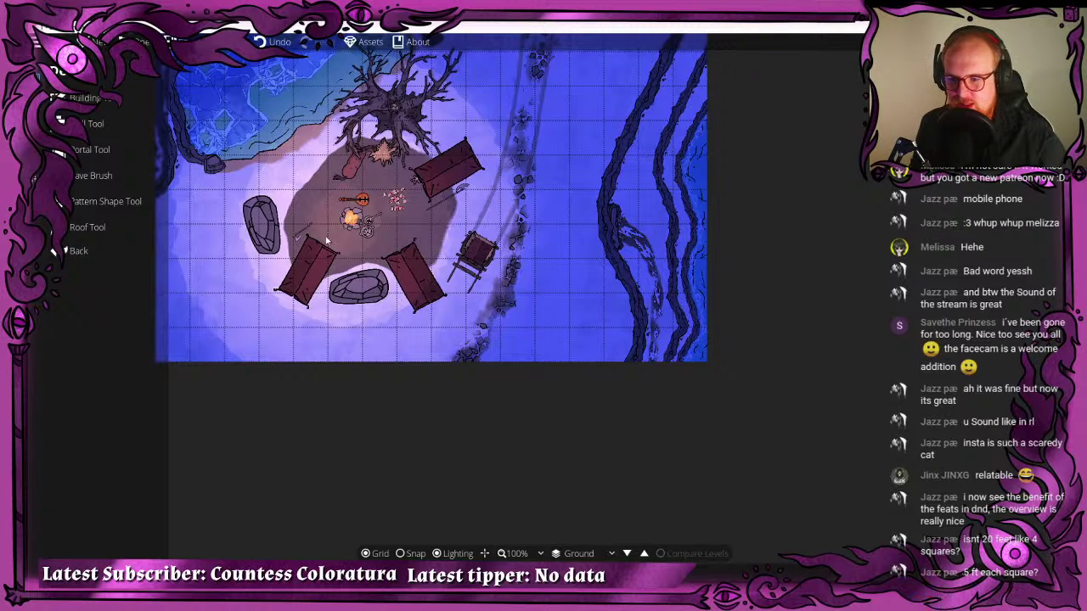
{"action": "left_click", "coordinate": [38, 148]}
{"action": "left_click", "coordinate": [89, 227]}
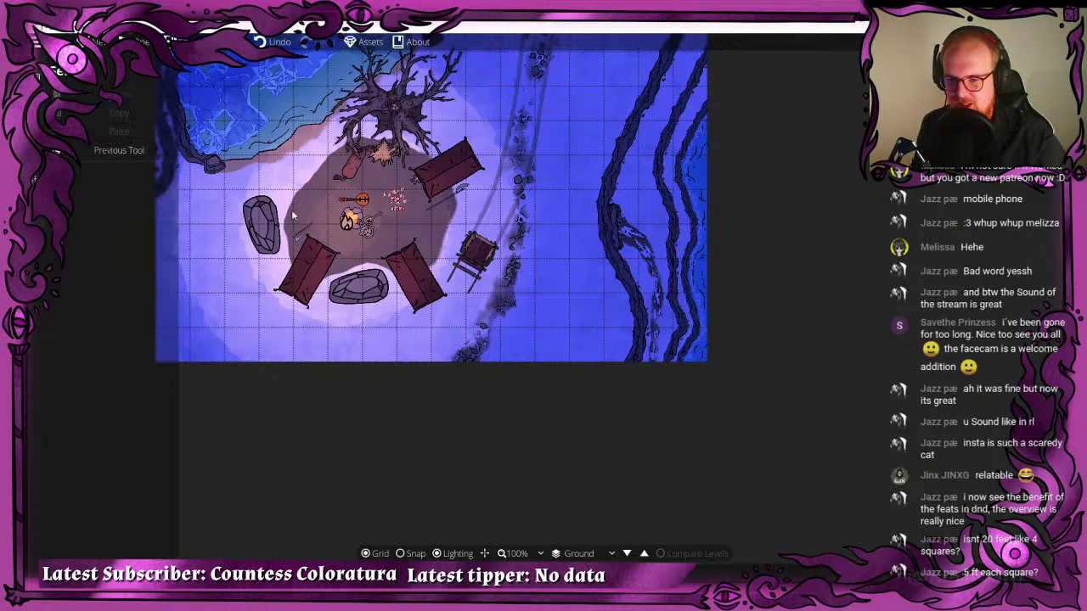
{"action": "left_click", "coordinate": [348, 224]}
{"action": "key", "text": "Delete"}
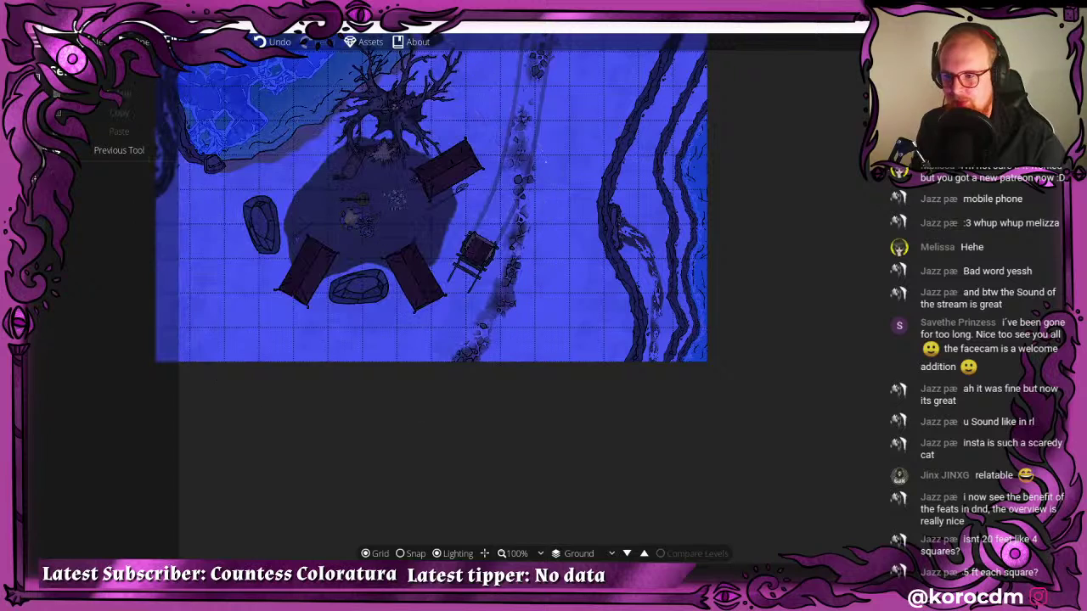
- Place an orange light with range 10.5 over the campfire, comparing smaller ranges down to 4
{"action": "left_click", "coordinate": [38, 154]}
{"action": "left_click", "coordinate": [100, 99]}
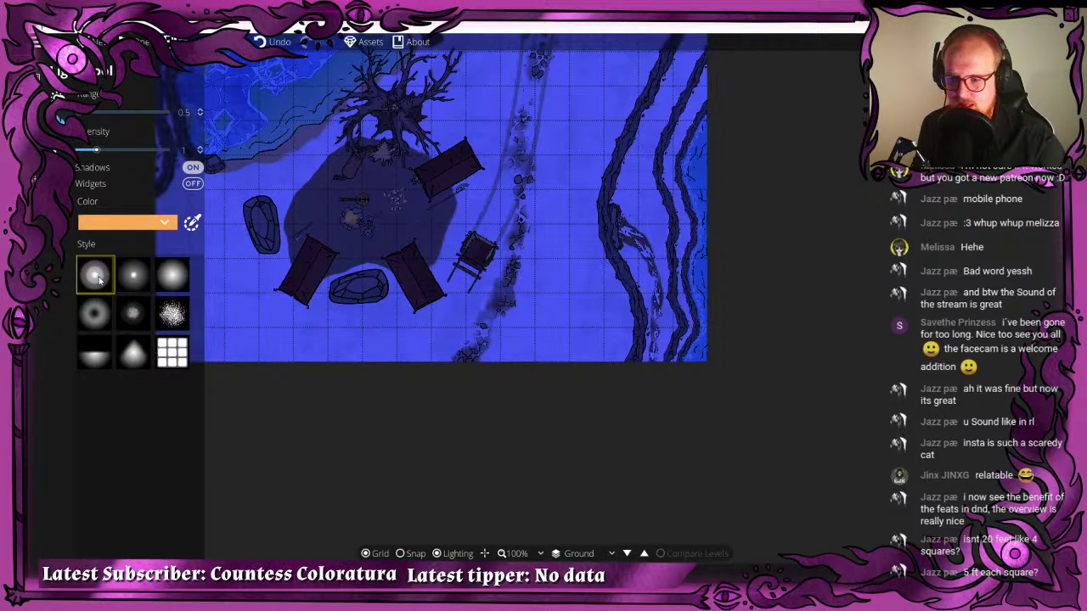
{"action": "scroll", "coordinate": [351, 219], "scroll_direction": "up", "scroll_amount": 11}
{"action": "scroll", "coordinate": [358, 223], "scroll_direction": "down", "scroll_amount": 1}
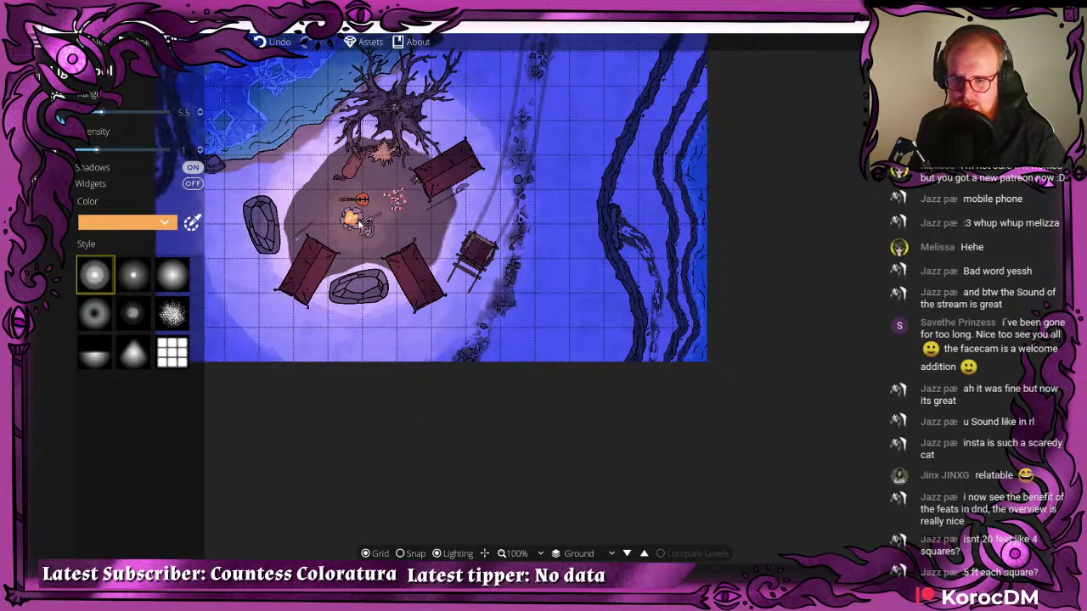
{"action": "scroll", "coordinate": [592, 228], "scroll_direction": "down", "scroll_amount": 3}
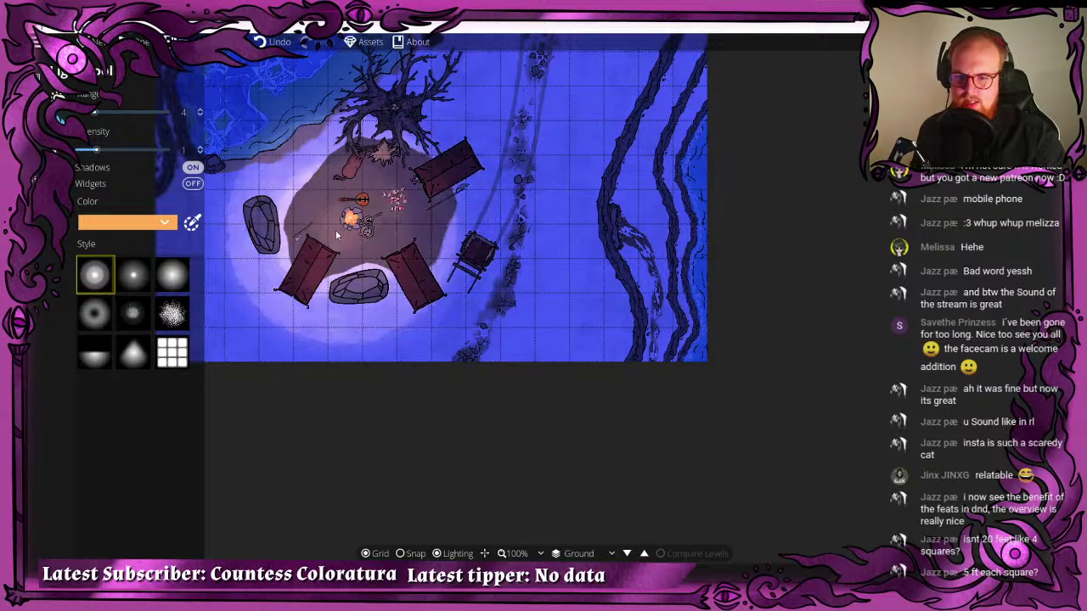
{"action": "scroll", "coordinate": [348, 259], "scroll_direction": "up", "scroll_amount": 7}
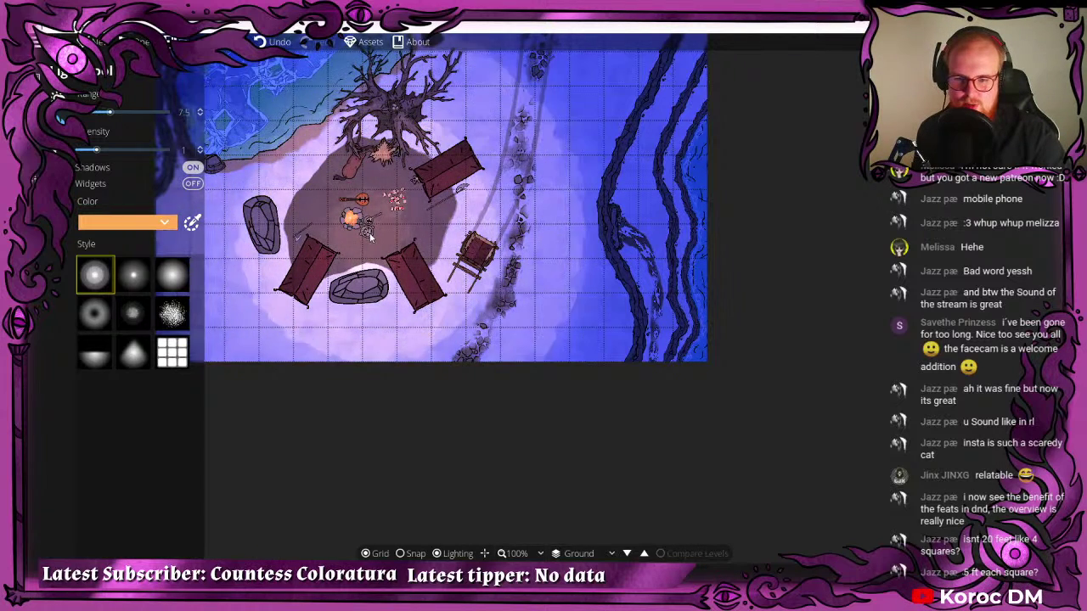
{"action": "scroll", "coordinate": [365, 241], "scroll_direction": "up", "scroll_amount": 1}
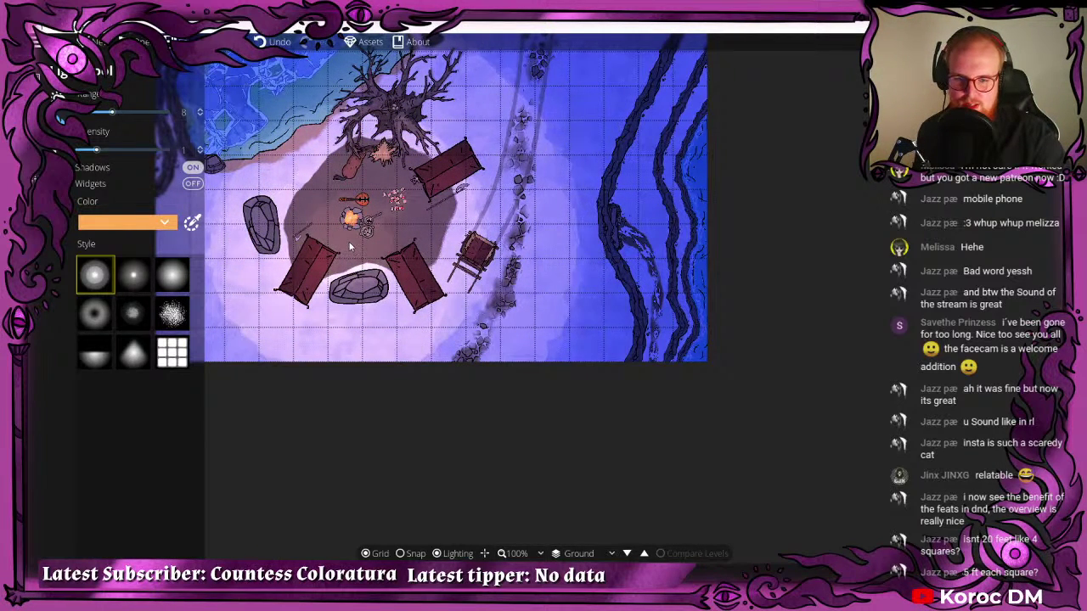
{"action": "scroll", "coordinate": [349, 246], "scroll_direction": "up", "scroll_amount": 2}
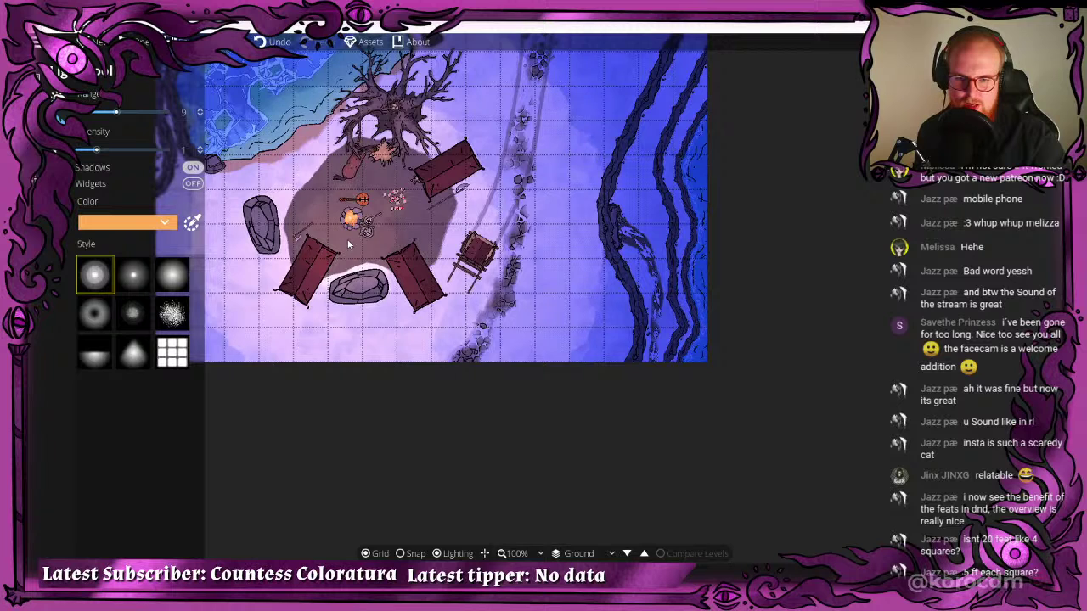
{"action": "scroll", "coordinate": [350, 243], "scroll_direction": "up", "scroll_amount": 4}
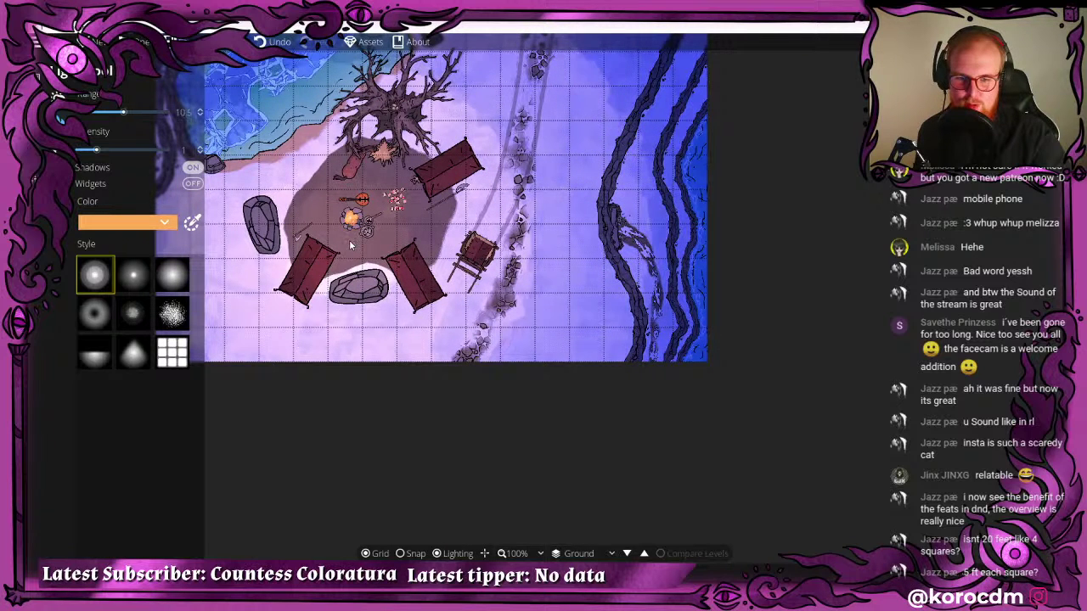
{"action": "scroll", "coordinate": [352, 245], "scroll_direction": "down", "scroll_amount": 1}
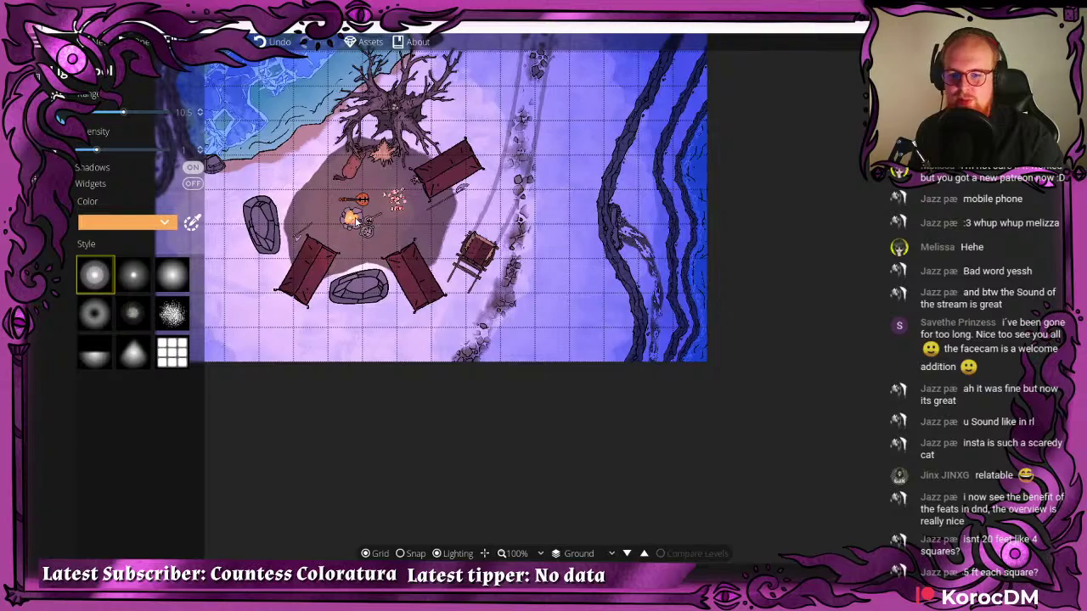
{"action": "left_click", "coordinate": [351, 223]}
{"action": "scroll", "coordinate": [763, 244], "scroll_direction": "down", "scroll_amount": 3}
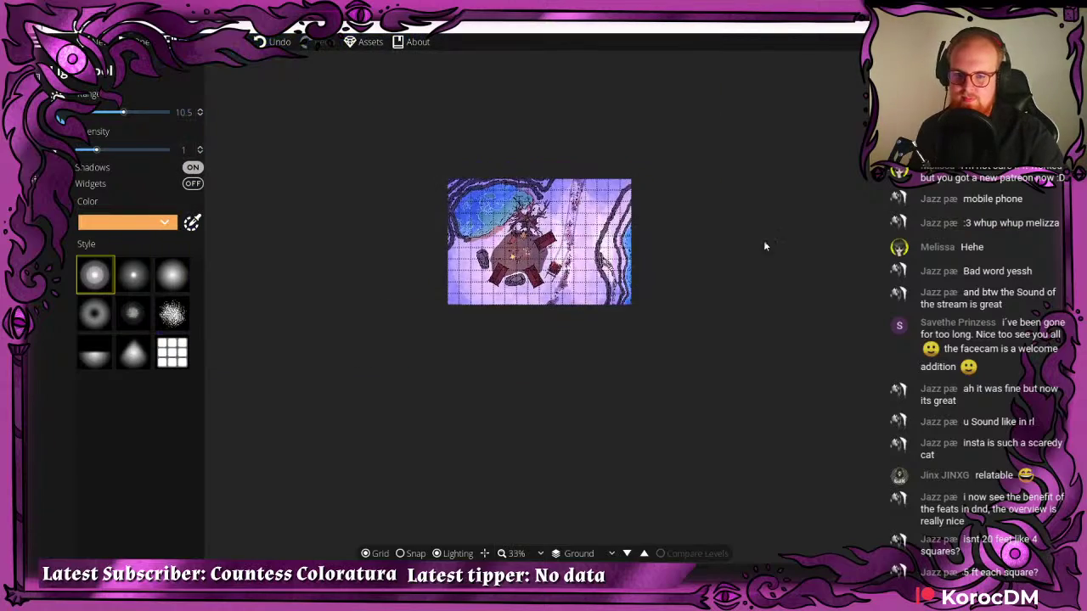
- Reduce the light tool's range to 1 and check the campfire glow across the whole map
{"action": "scroll", "coordinate": [764, 244], "scroll_direction": "down", "scroll_amount": 19}
{"action": "scroll", "coordinate": [711, 300], "scroll_direction": "up", "scroll_amount": 5}
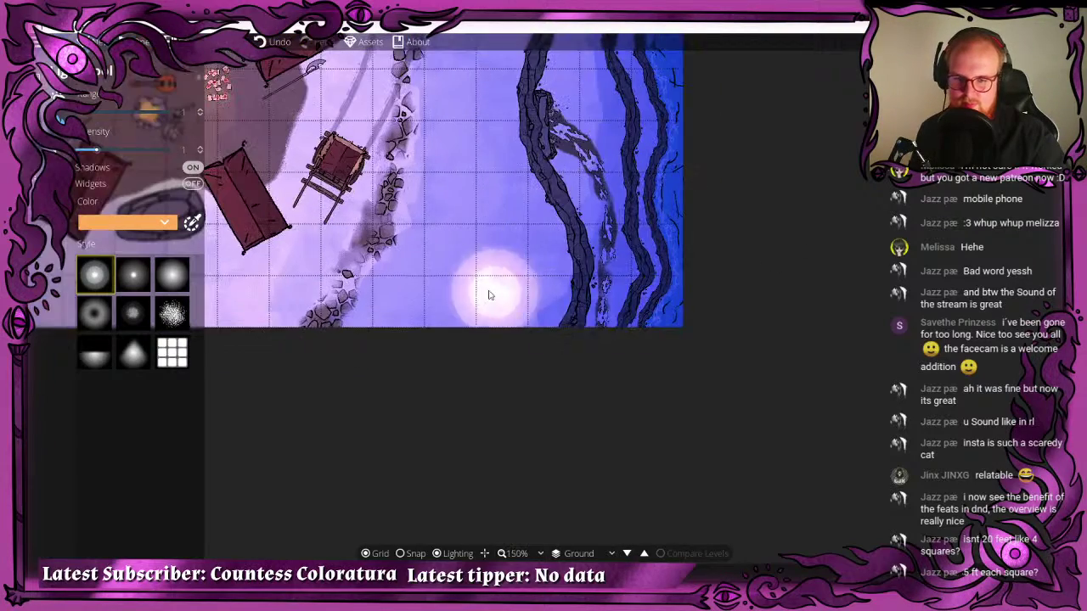
{"action": "scroll", "coordinate": [561, 267], "scroll_direction": "down", "scroll_amount": 3}
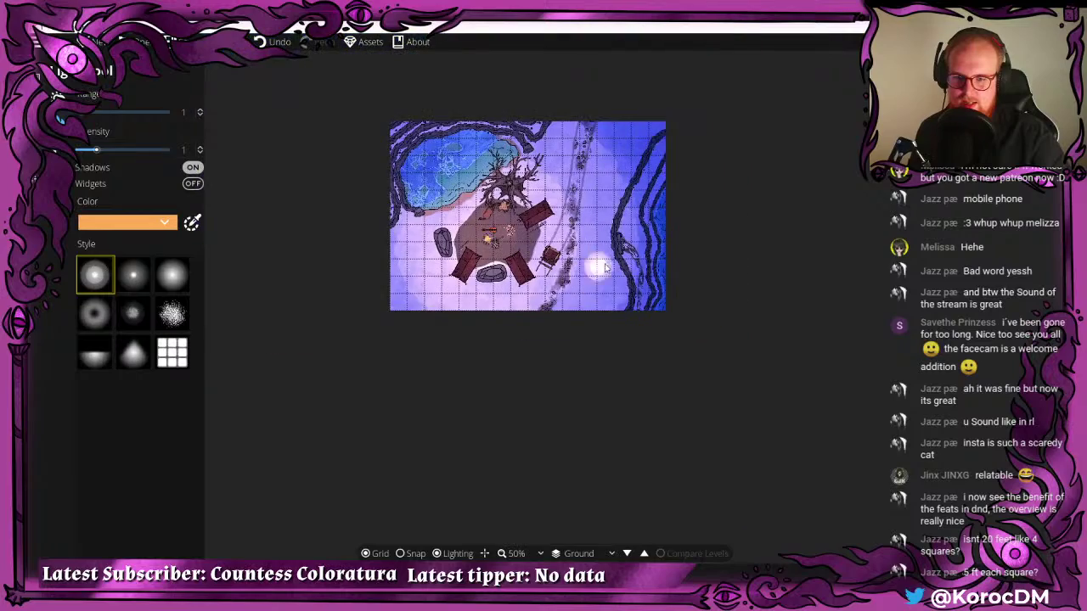
{"action": "scroll", "coordinate": [550, 261], "scroll_direction": "up", "scroll_amount": 2}
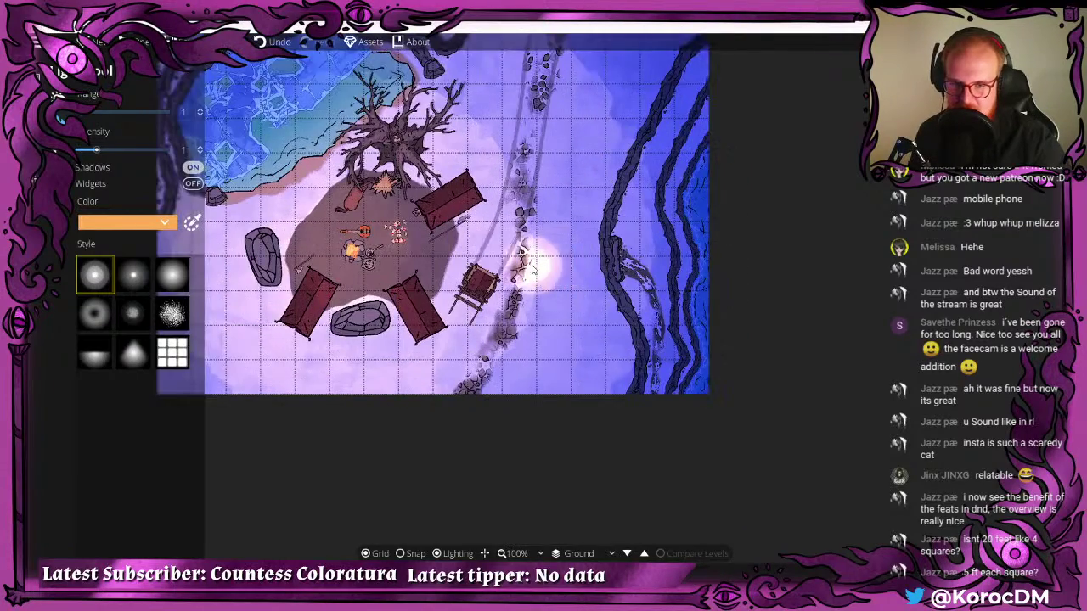
{"action": "scroll", "coordinate": [629, 231], "scroll_direction": "down", "scroll_amount": 1}
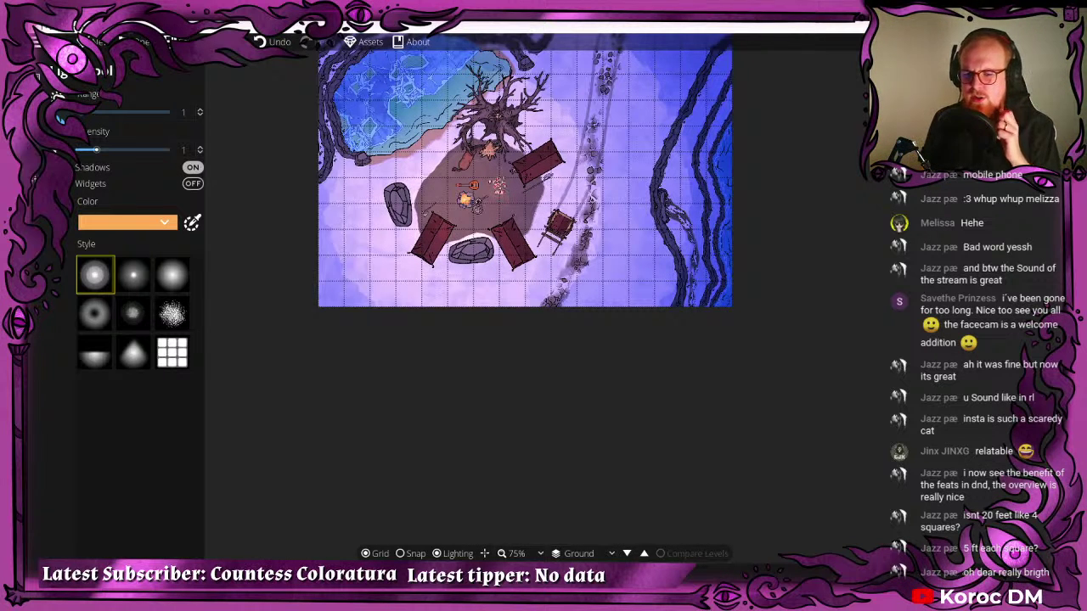
- Leave the light tool and switch to the Wall tool with the invisible wall style
{"action": "key", "text": "Escape"}
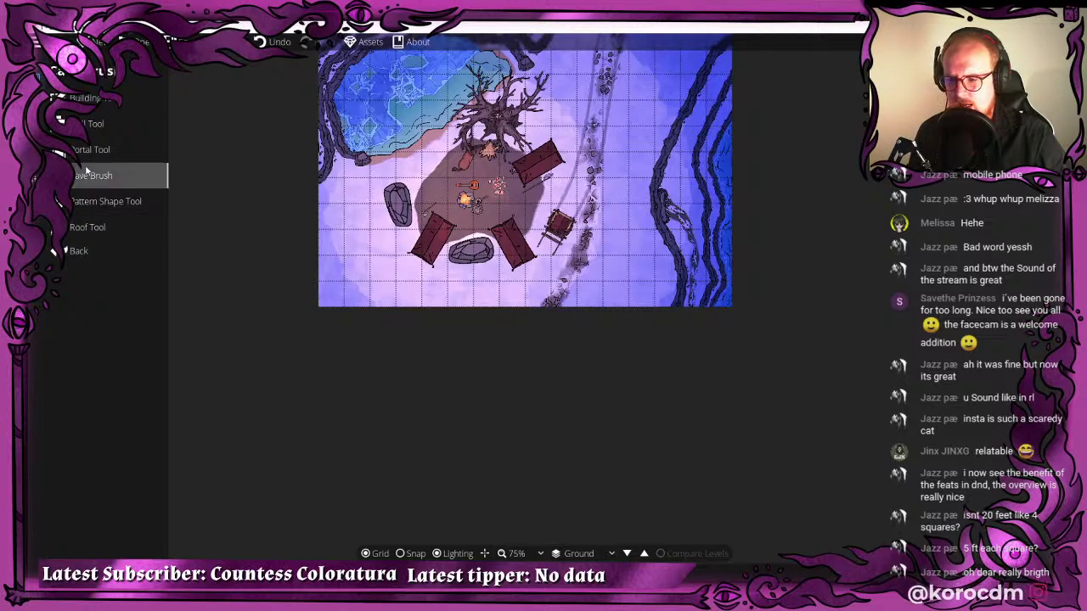
{"action": "left_click", "coordinate": [85, 124]}
{"action": "scroll", "coordinate": [141, 394], "scroll_direction": "down", "scroll_amount": 2}
{"action": "left_click", "coordinate": [136, 504]}
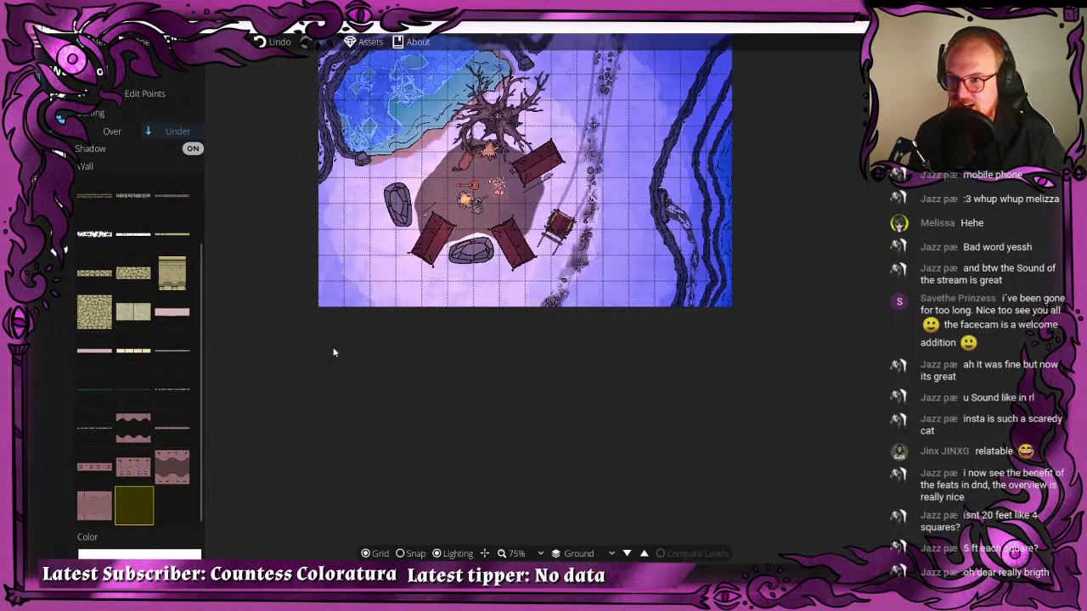
- Try an invisible wall along the campfire-facing edge of the boulder west of the fire, and undo it
{"action": "scroll", "coordinate": [439, 295], "scroll_direction": "up", "scroll_amount": 3}
{"action": "scroll", "coordinate": [473, 247], "scroll_direction": "up", "scroll_amount": 1}
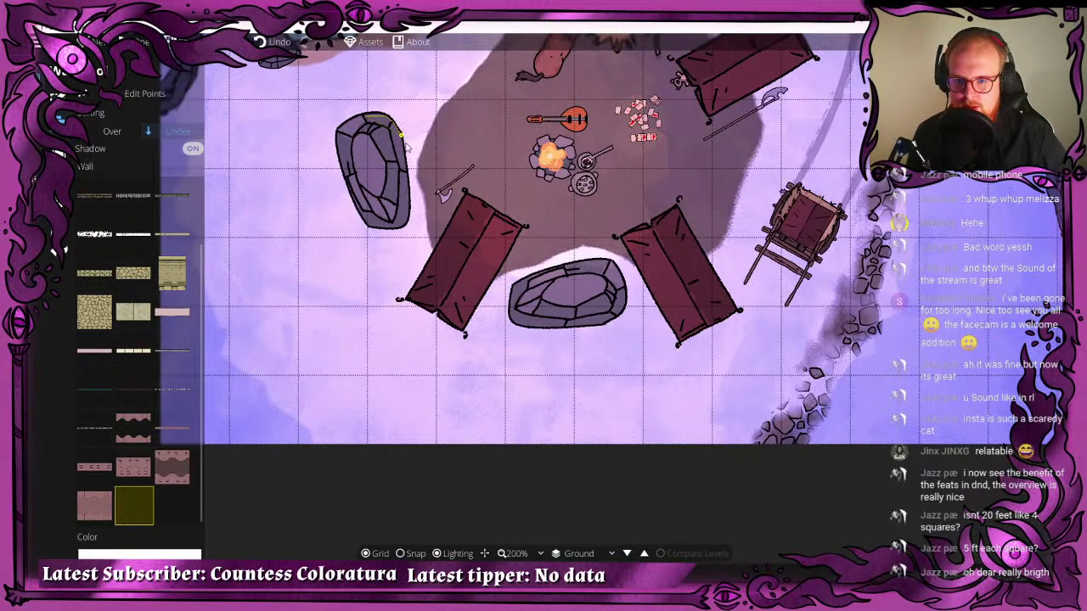
{"action": "right_click", "coordinate": [403, 226]}
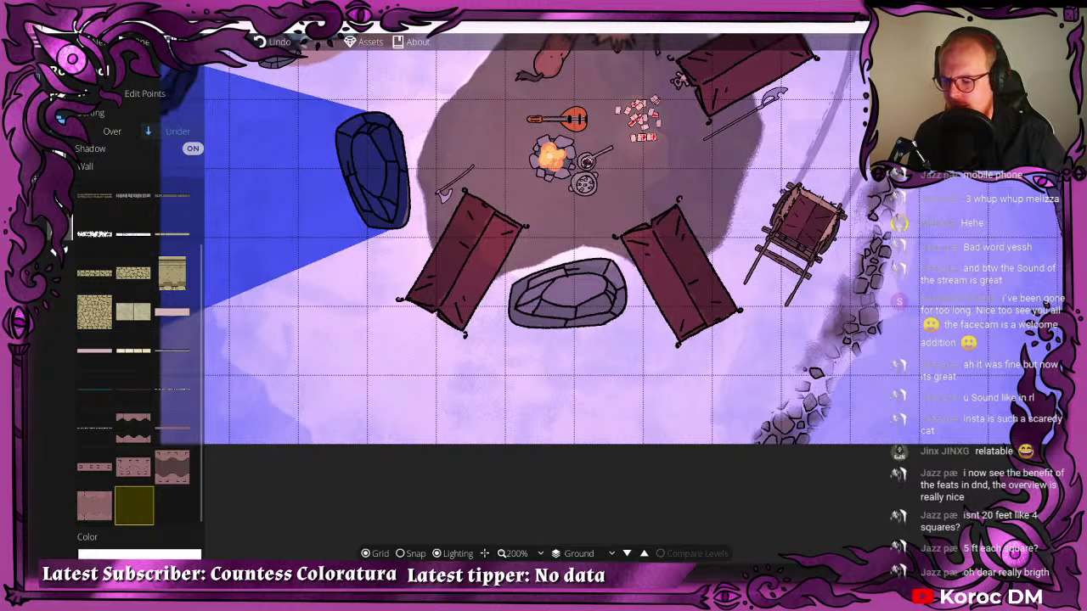
{"action": "key", "text": "ctrl+z"}
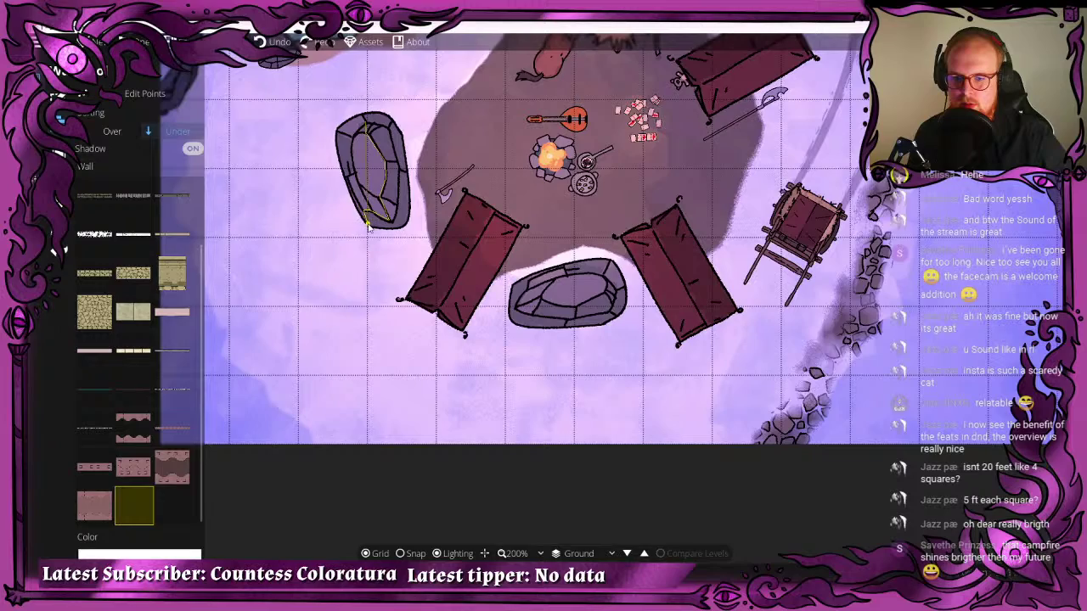
- Draw invisible walls through the middle of the boulders west and south of the campfire to block its light
{"action": "left_click", "coordinate": [367, 222]}
{"action": "scroll", "coordinate": [451, 238], "scroll_direction": "down", "scroll_amount": 3}
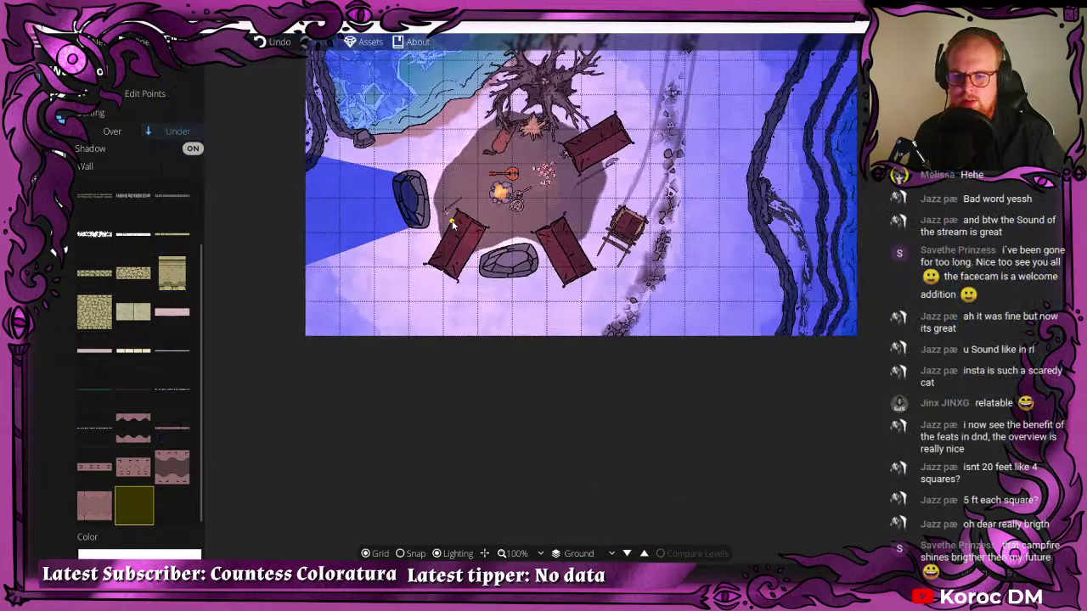
{"action": "scroll", "coordinate": [402, 241], "scroll_direction": "up", "scroll_amount": 3}
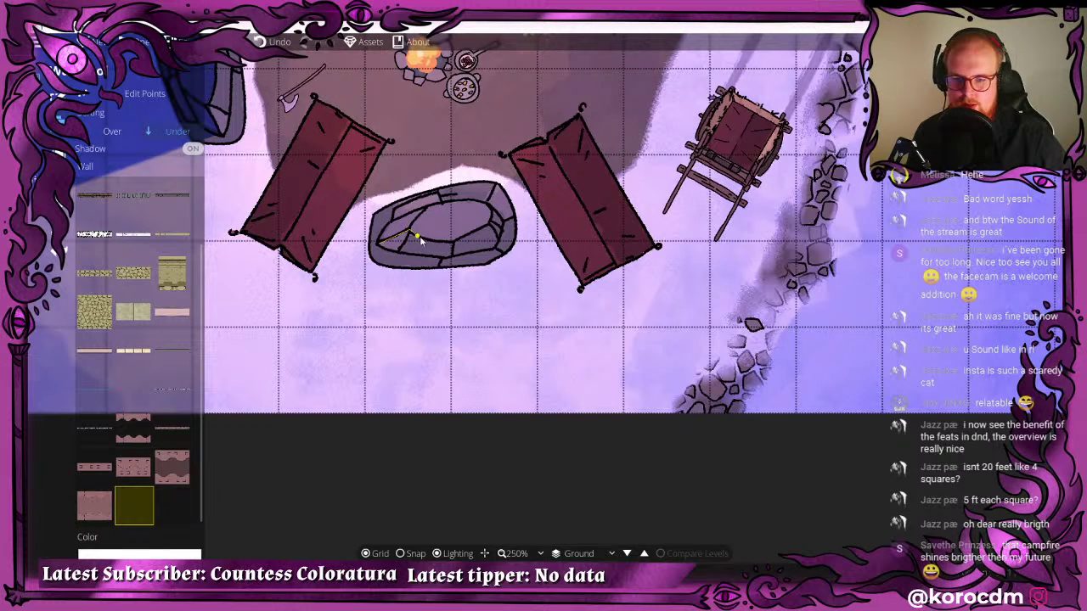
{"action": "left_click", "coordinate": [419, 236]}
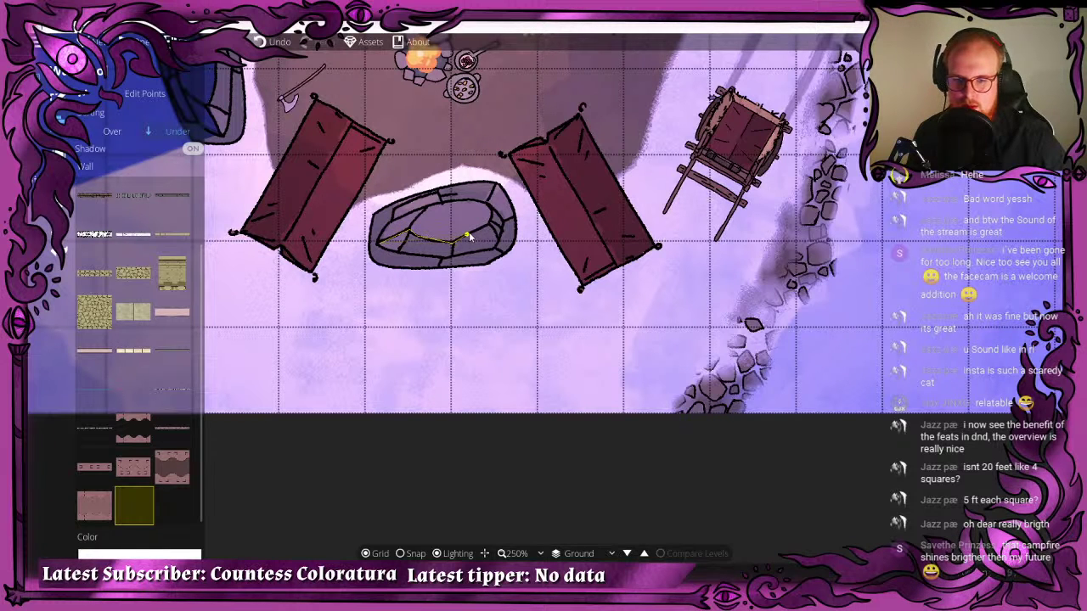
{"action": "right_click", "coordinate": [511, 236]}
{"action": "scroll", "coordinate": [503, 300], "scroll_direction": "down", "scroll_amount": 5}
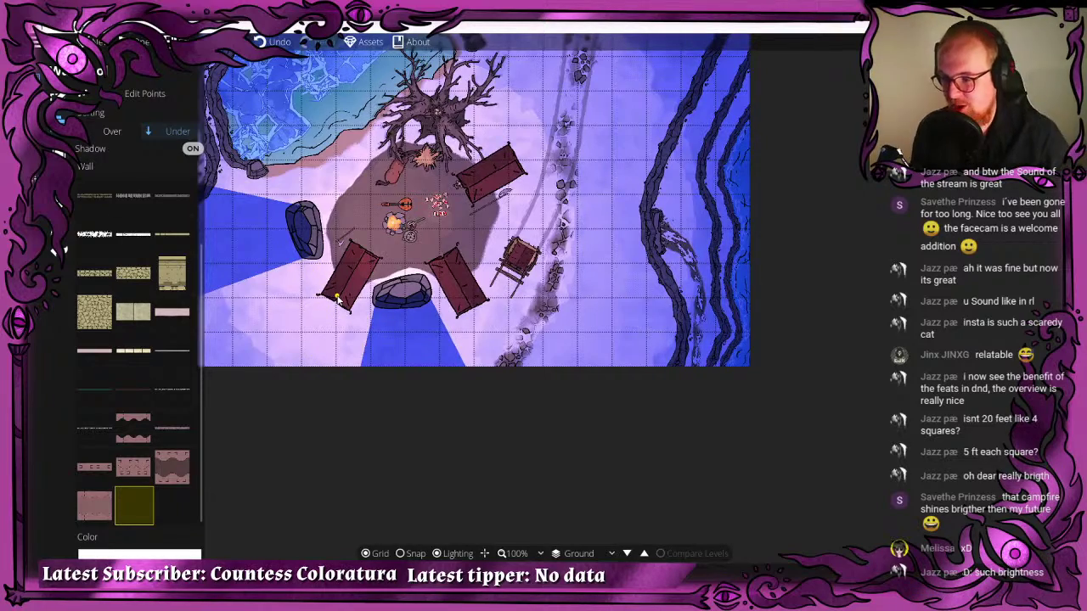
- Try an invisible wall across the middle of the southwest tent, and undo it
{"action": "scroll", "coordinate": [350, 223], "scroll_direction": "up", "scroll_amount": 5}
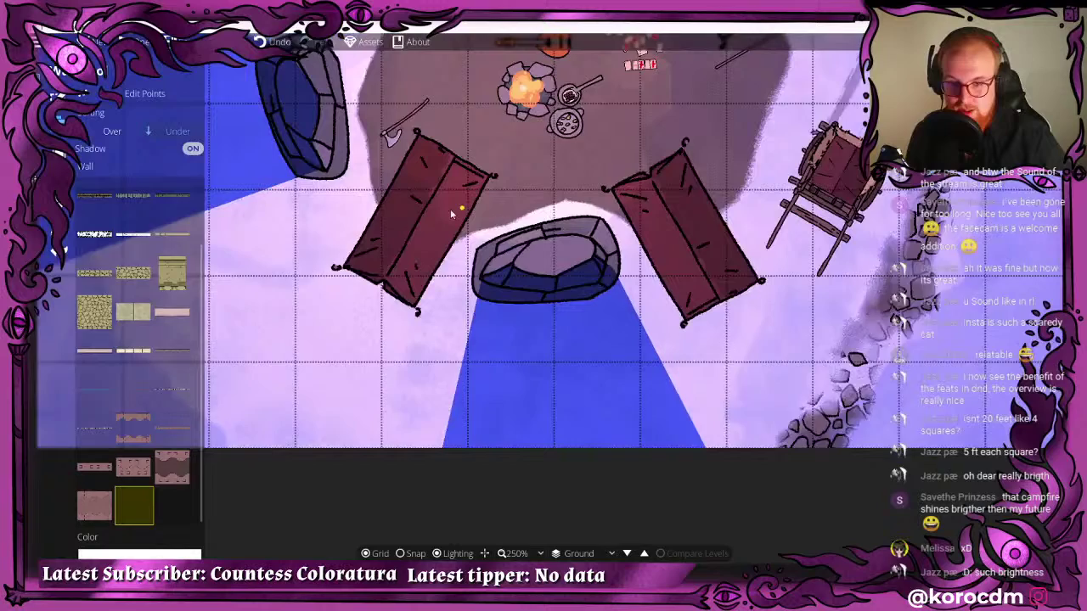
{"action": "left_click_drag", "start_coordinate": [450, 211], "coordinate": [467, 253]}
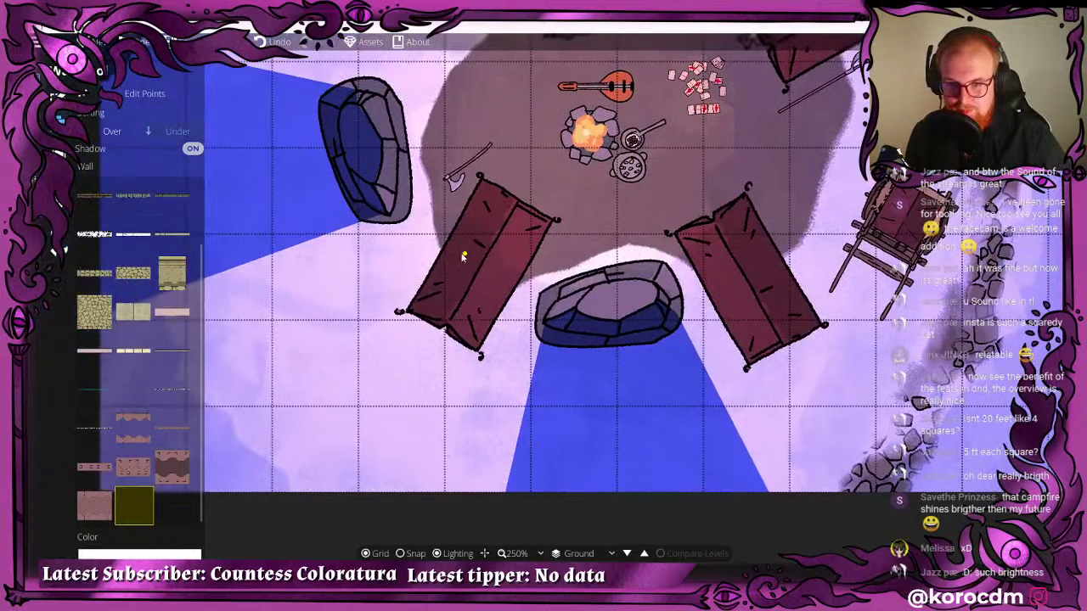
{"action": "left_click", "coordinate": [514, 289]}
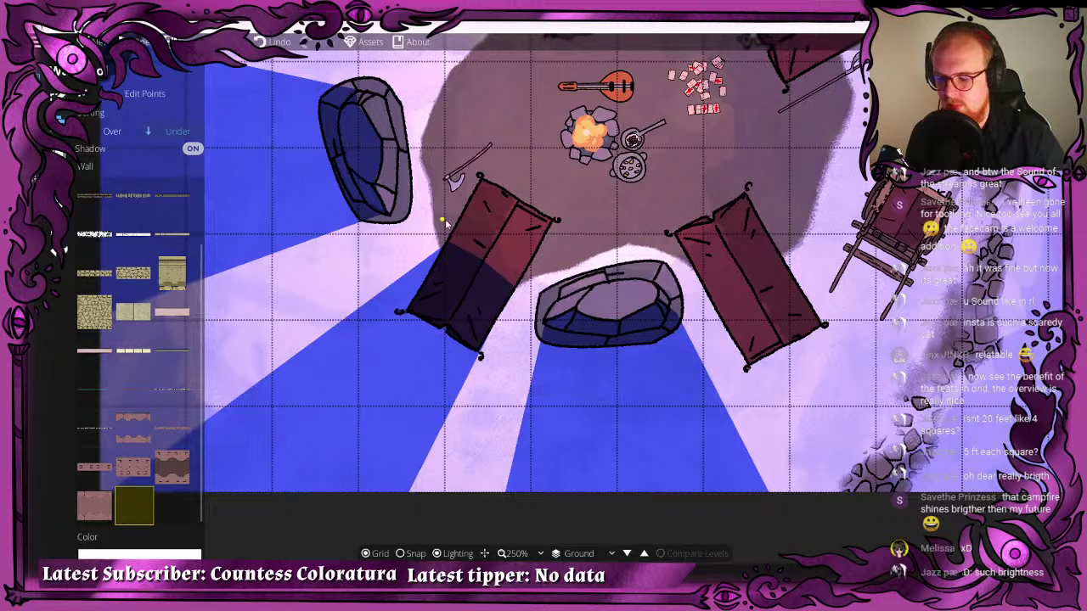
{"action": "key", "text": "ctrl+z"}
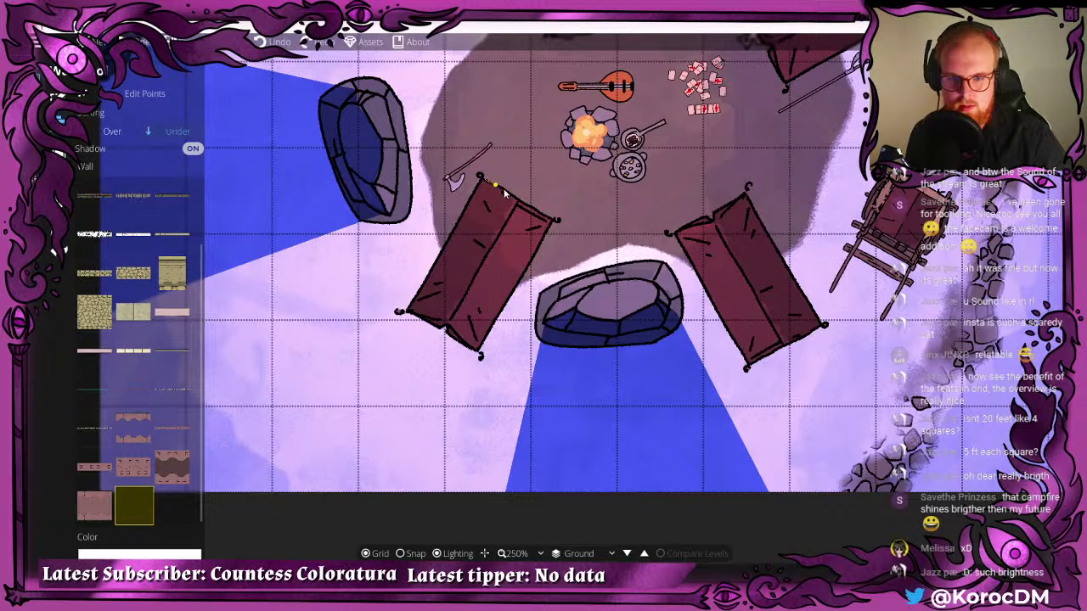
- Draw invisible walls along the campfire-facing ends of the southwest, southeast and northeast tents
{"action": "left_click", "coordinate": [554, 221]}
{"action": "left_click_drag", "start_coordinate": [652, 270], "coordinate": [487, 260]}
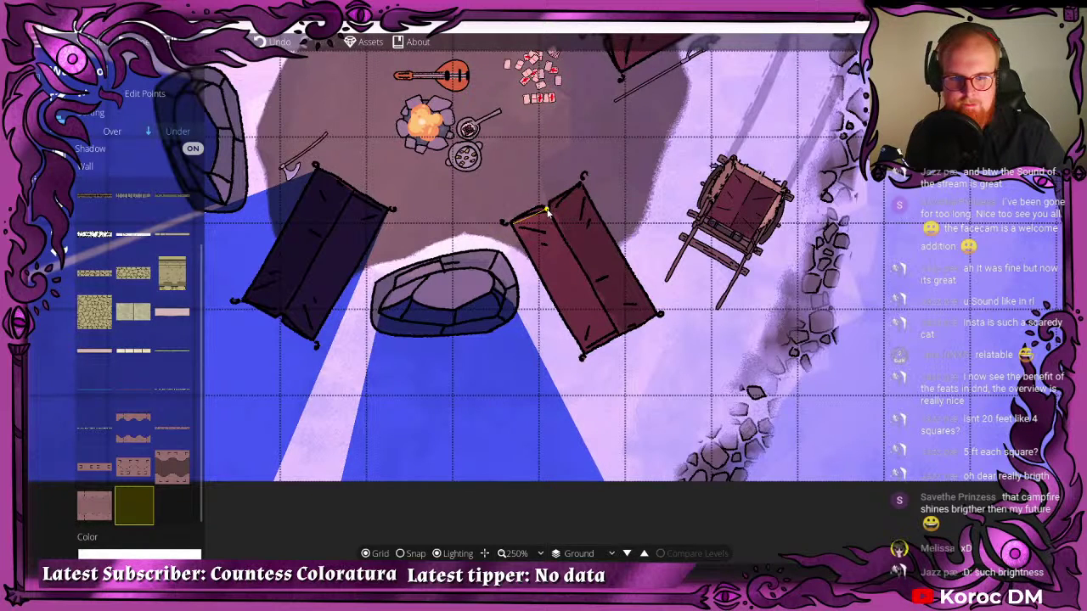
{"action": "left_click", "coordinate": [581, 184]}
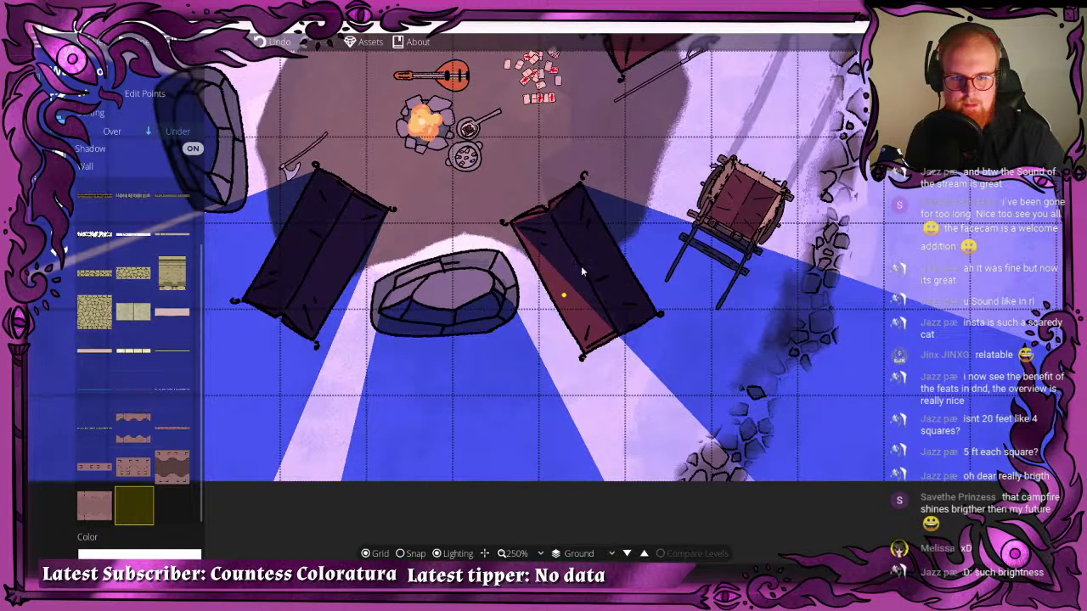
{"action": "left_click_drag", "start_coordinate": [543, 235], "coordinate": [383, 227]}
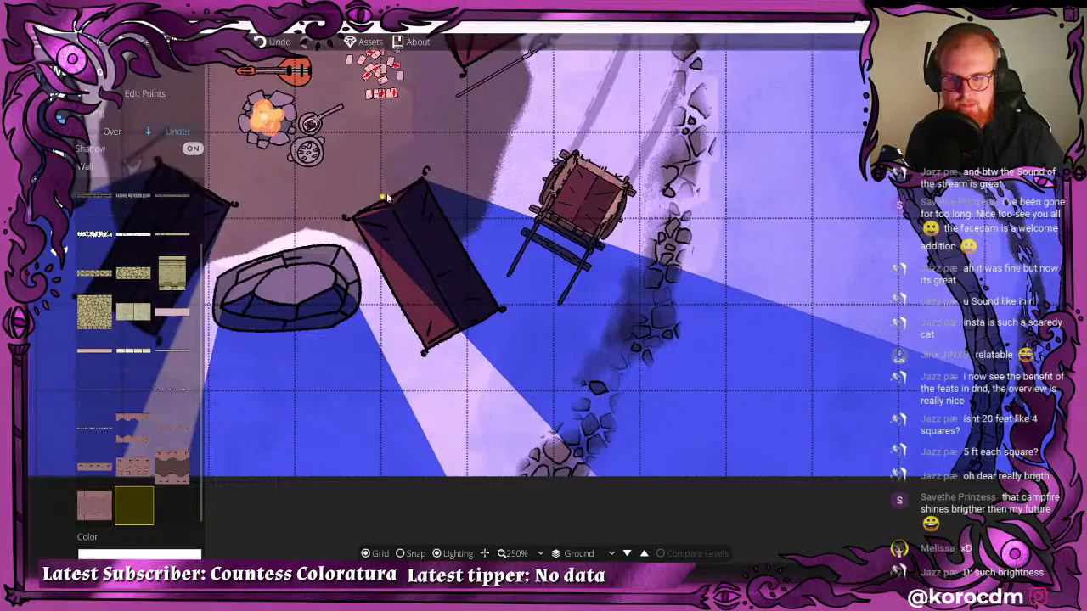
{"action": "left_click_drag", "start_coordinate": [433, 141], "coordinate": [579, 364]}
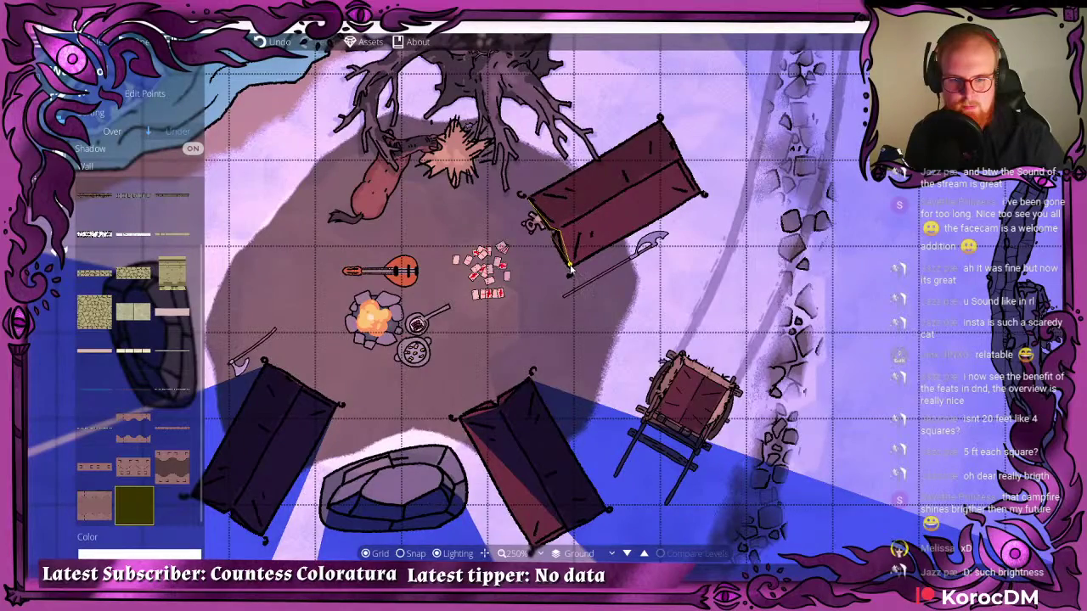
{"action": "scroll", "coordinate": [570, 269], "scroll_direction": "down", "scroll_amount": 6}
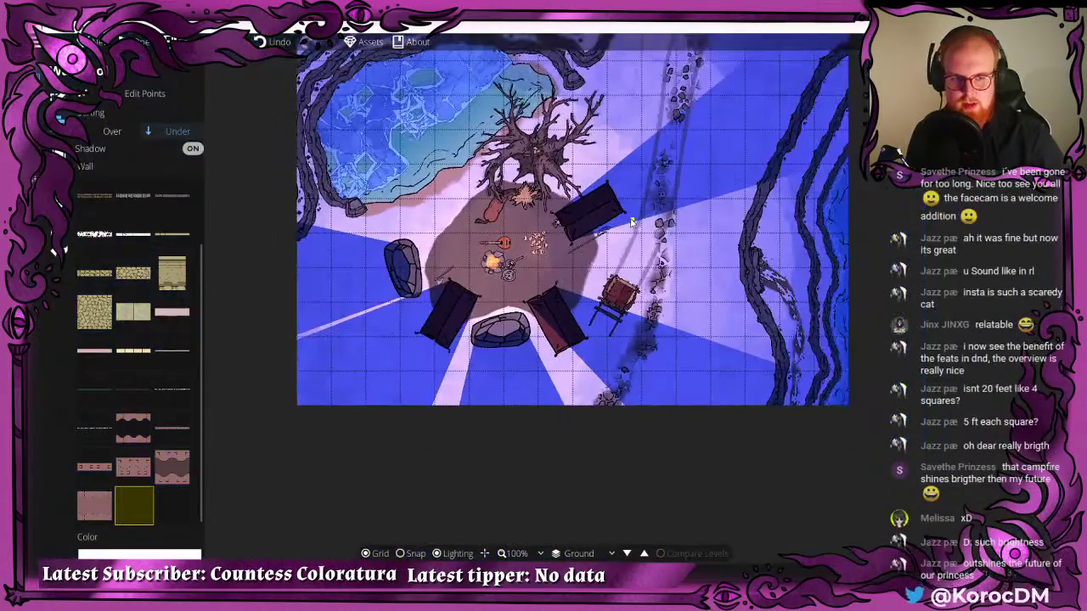
- Draw an invisible wall across the trunk of the dead tree north of the campfire
{"action": "left_click_drag", "start_coordinate": [629, 221], "coordinate": [595, 224]}
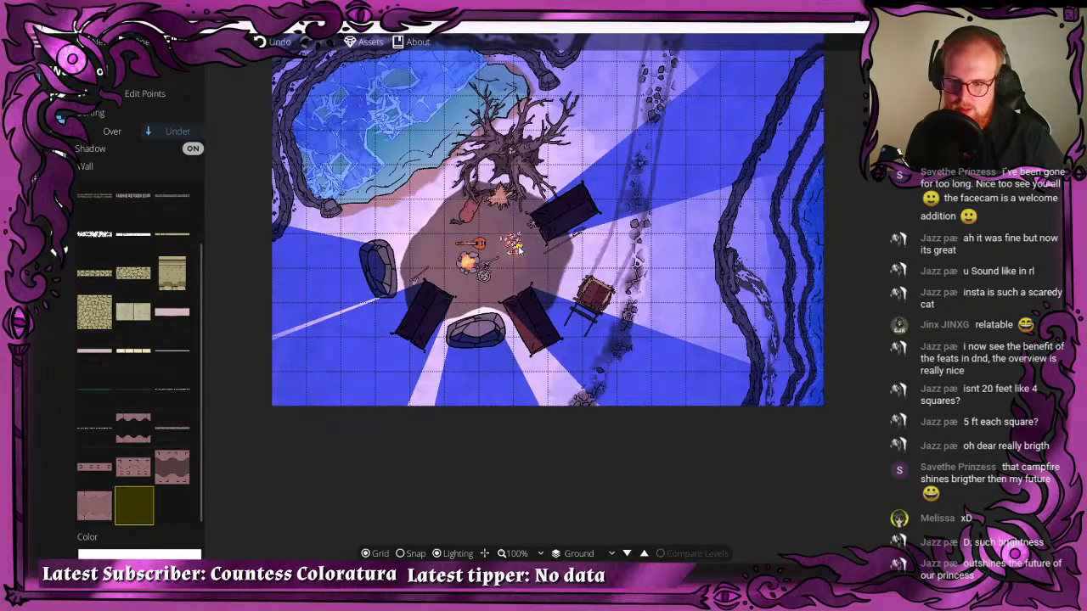
{"action": "scroll", "coordinate": [509, 248], "scroll_direction": "up", "scroll_amount": 3}
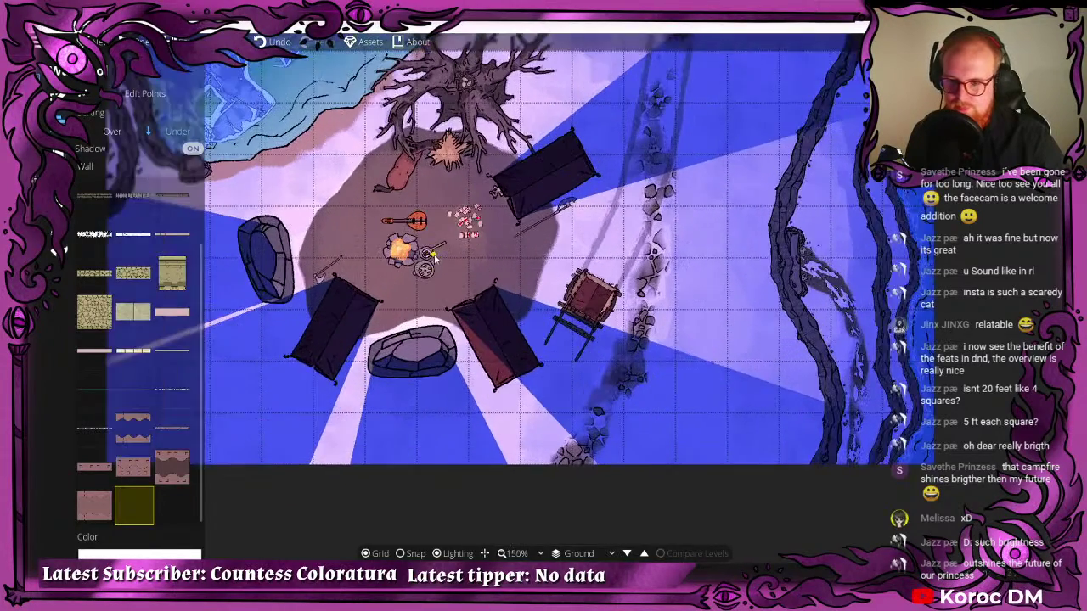
{"action": "scroll", "coordinate": [430, 269], "scroll_direction": "up", "scroll_amount": 2}
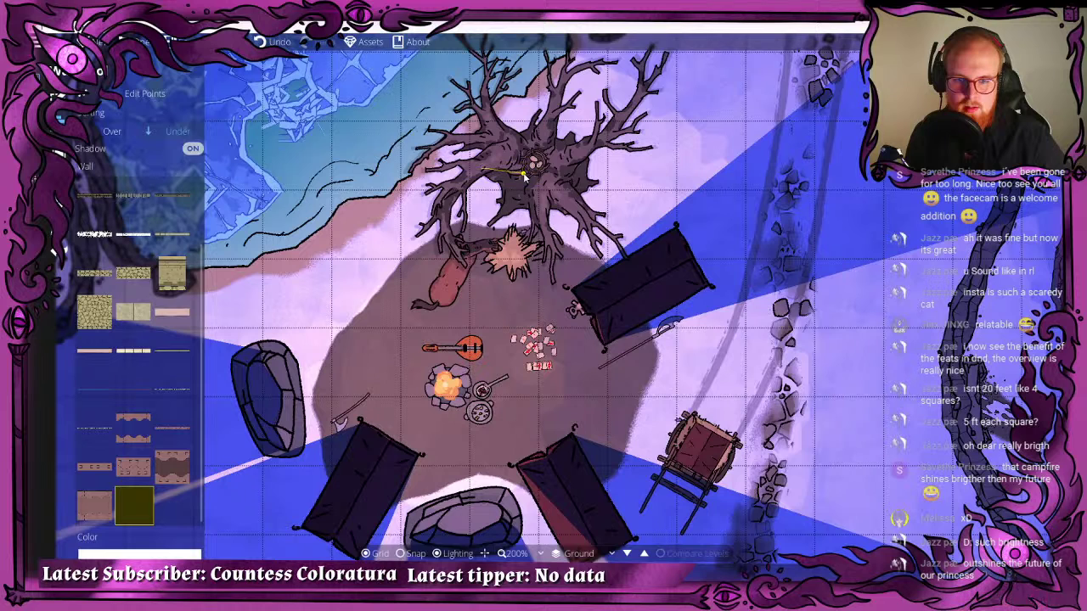
{"action": "right_click", "coordinate": [572, 194]}
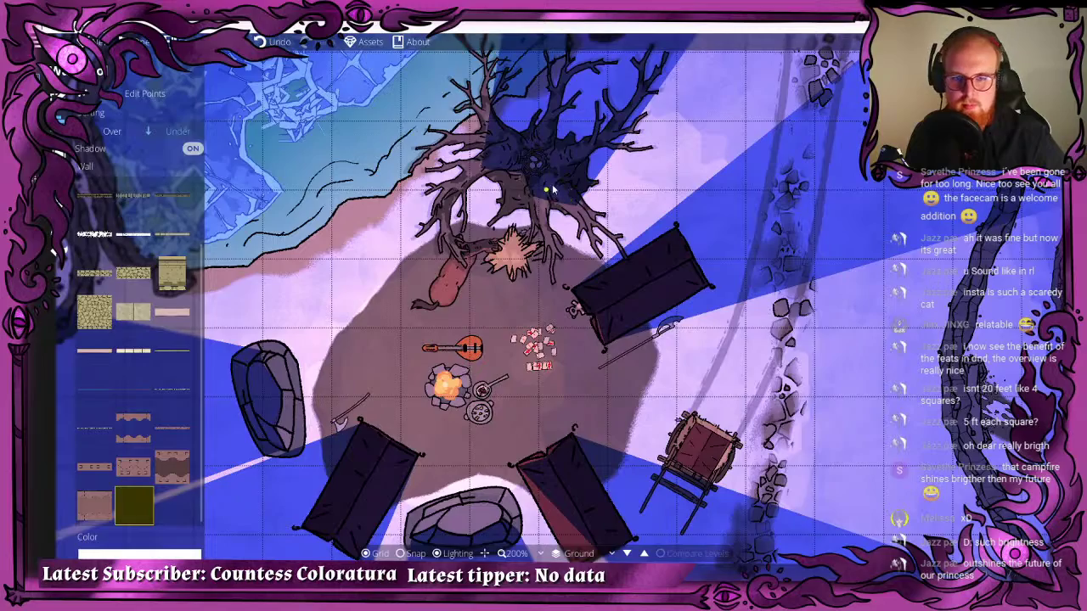
{"action": "left_click_drag", "start_coordinate": [552, 188], "coordinate": [418, 291]}
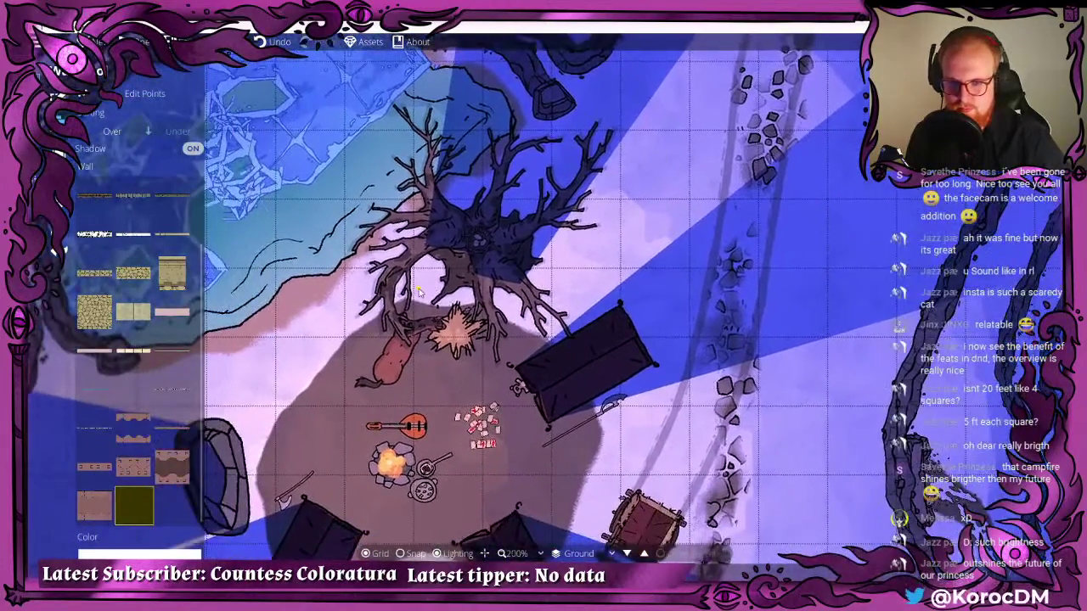
{"action": "scroll", "coordinate": [419, 291], "scroll_direction": "down", "scroll_amount": 3}
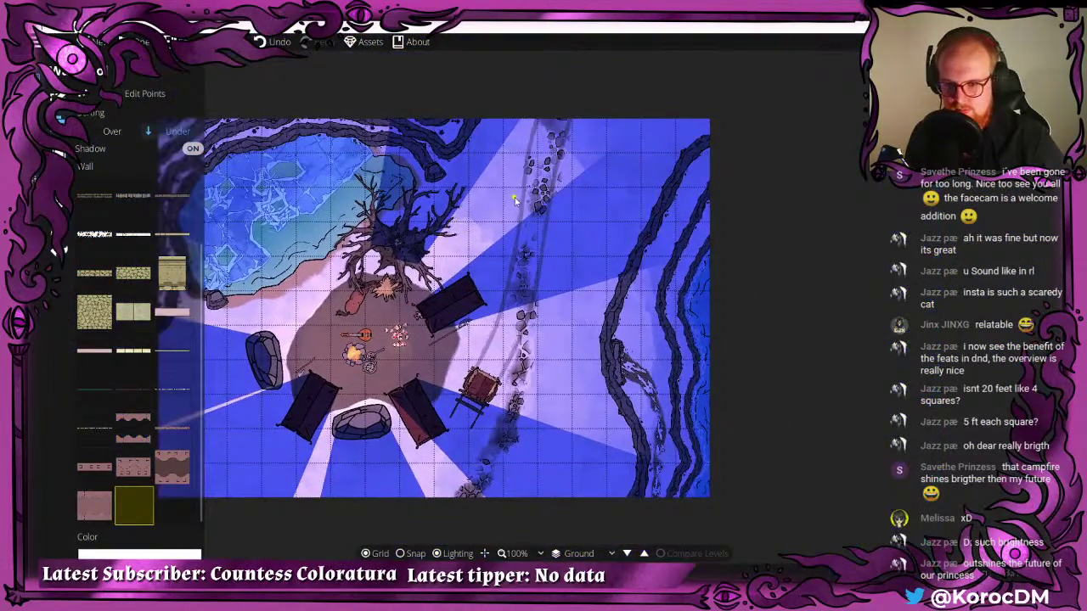
- Edit the points of the tree's invisible wall so it curves behind the nest, and check the shadows over the map
{"action": "scroll", "coordinate": [446, 255], "scroll_direction": "up", "scroll_amount": 2}
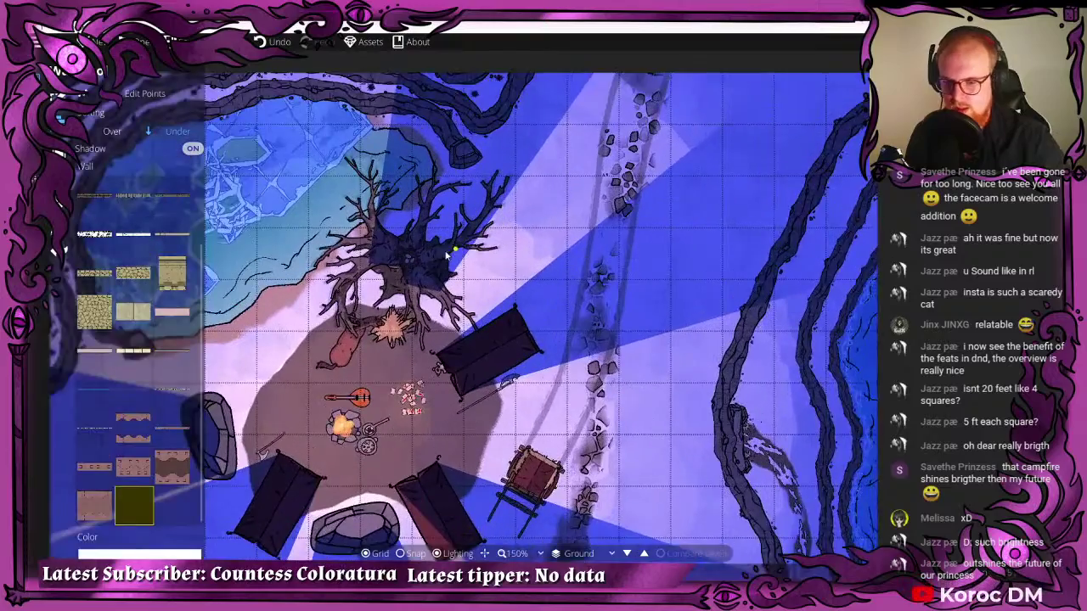
{"action": "scroll", "coordinate": [445, 255], "scroll_direction": "up", "scroll_amount": 2}
{"action": "left_click_drag", "start_coordinate": [436, 194], "coordinate": [501, 201]}
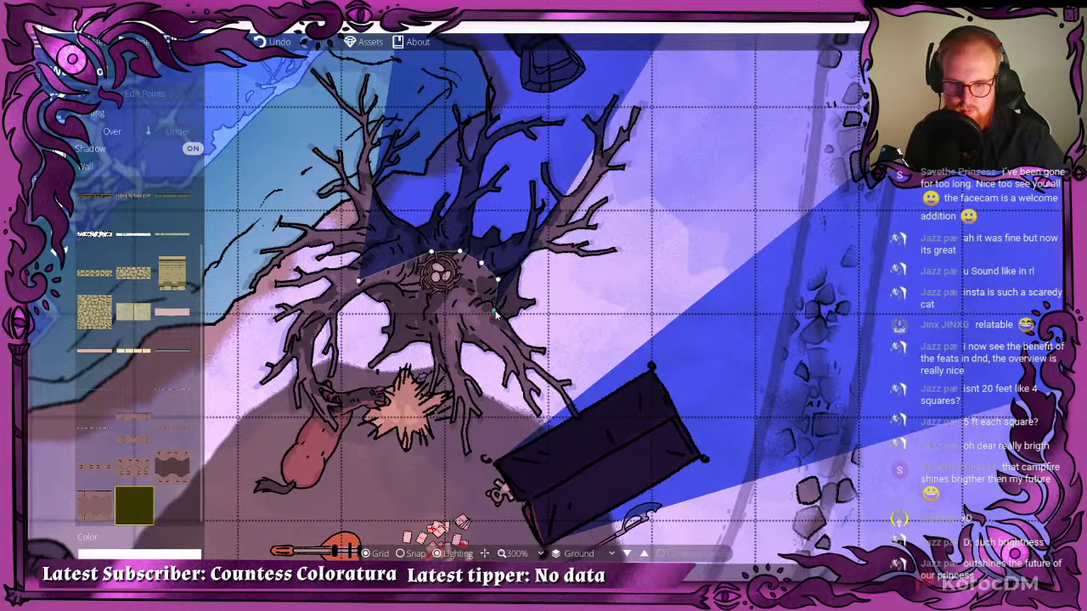
{"action": "scroll", "coordinate": [444, 380], "scroll_direction": "down", "scroll_amount": 5}
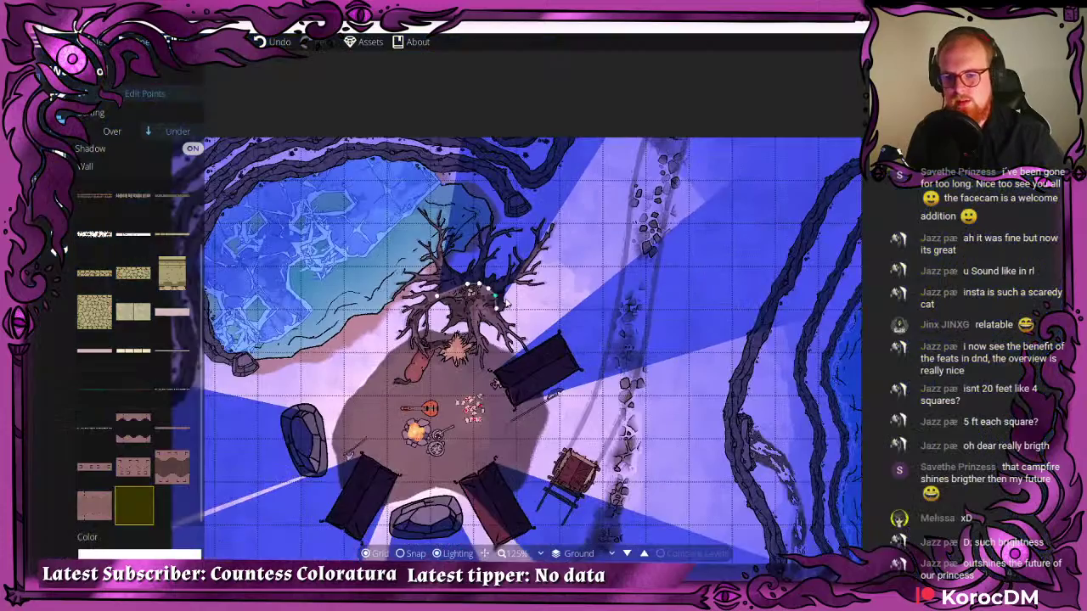
{"action": "left_click_drag", "start_coordinate": [490, 340], "coordinate": [513, 266]}
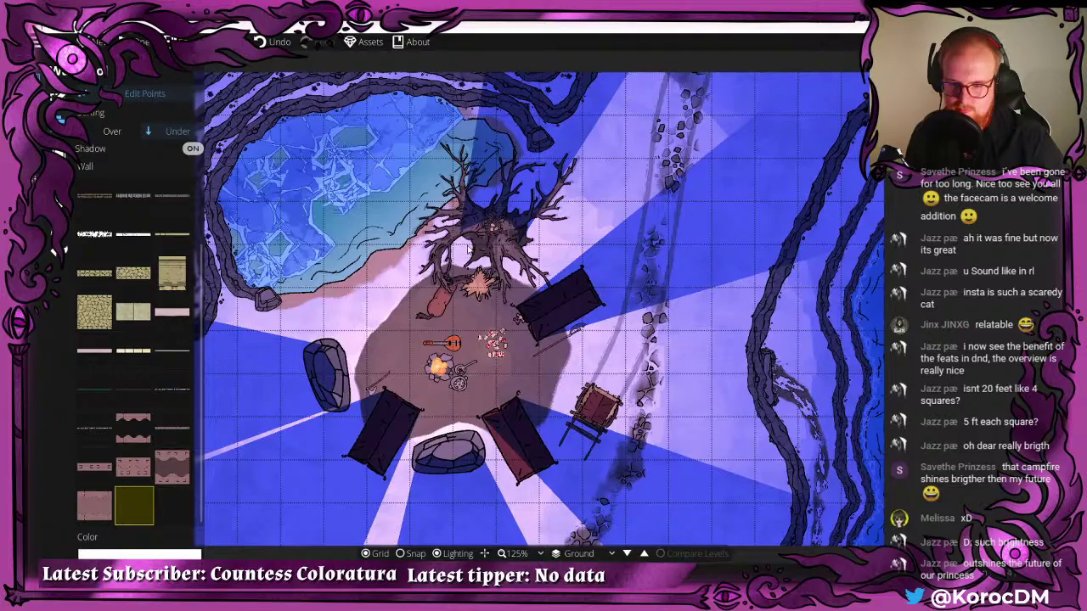
{"action": "scroll", "coordinate": [470, 251], "scroll_direction": "up", "scroll_amount": 4}
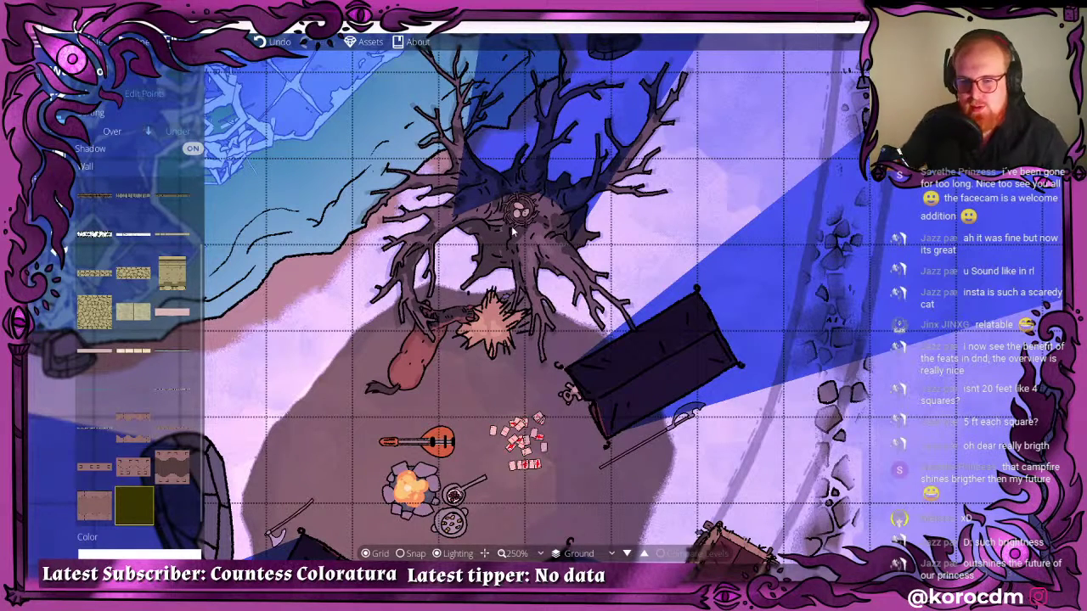
{"action": "scroll", "coordinate": [418, 250], "scroll_direction": "down", "scroll_amount": 5}
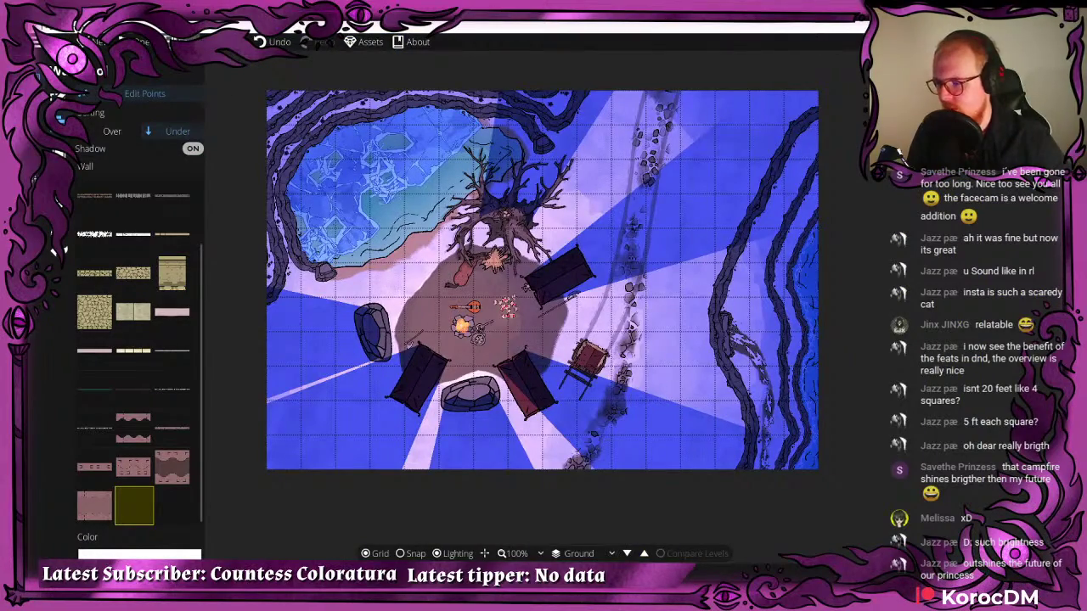
{"action": "scroll", "coordinate": [481, 287], "scroll_direction": "down", "scroll_amount": 1}
{"action": "left_click_drag", "start_coordinate": [516, 287], "coordinate": [486, 240]}
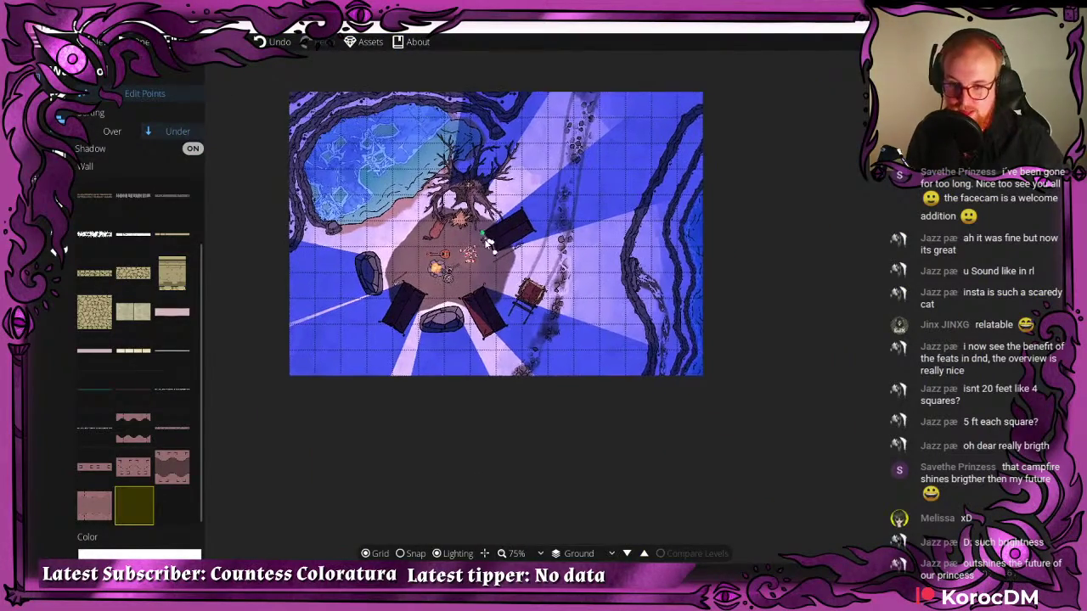
- Draw an invisible wall diagonally across the cart east of the campfire so it blocks the firelight
{"action": "scroll", "coordinate": [487, 257], "scroll_direction": "up", "scroll_amount": 1}
{"action": "scroll", "coordinate": [568, 294], "scroll_direction": "up", "scroll_amount": 3}
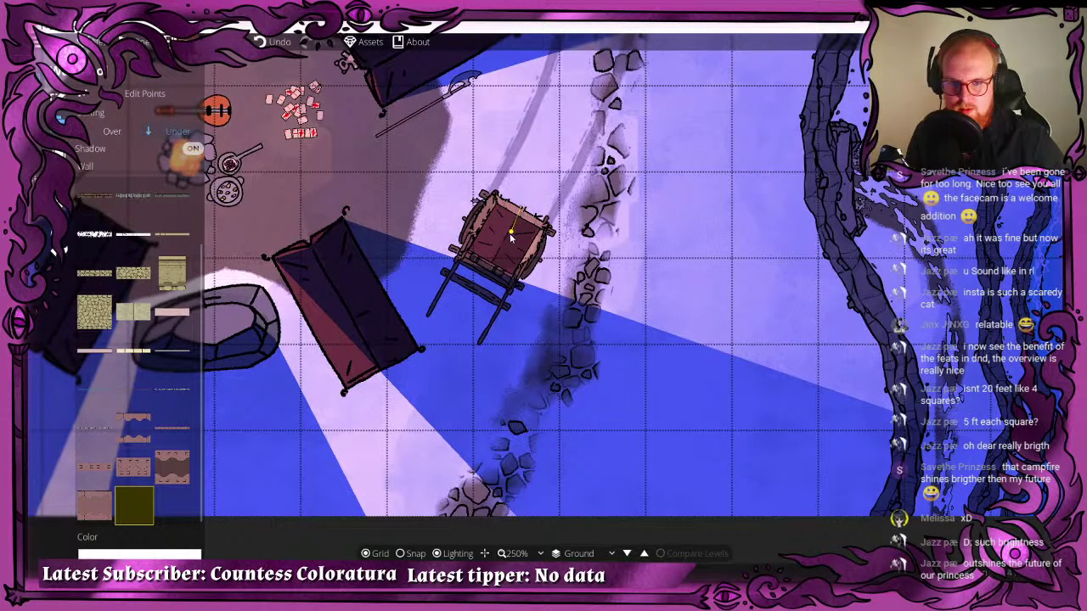
{"action": "left_click", "coordinate": [486, 273]}
{"action": "right_click", "coordinate": [486, 273]}
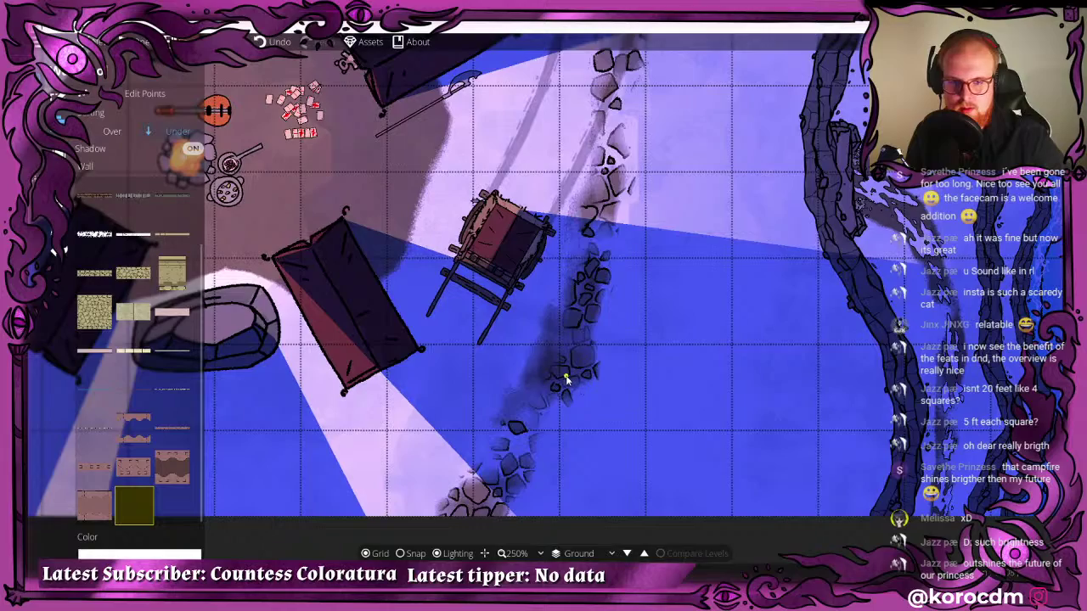
{"action": "scroll", "coordinate": [405, 260], "scroll_direction": "down", "scroll_amount": 4}
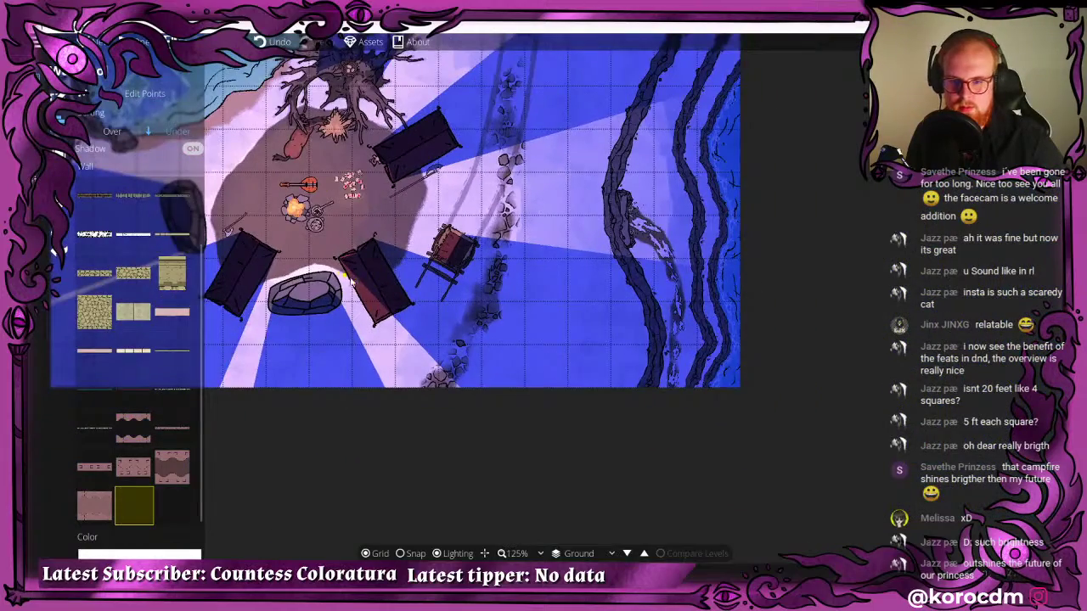
{"action": "left_click_drag", "start_coordinate": [351, 281], "coordinate": [460, 301]}
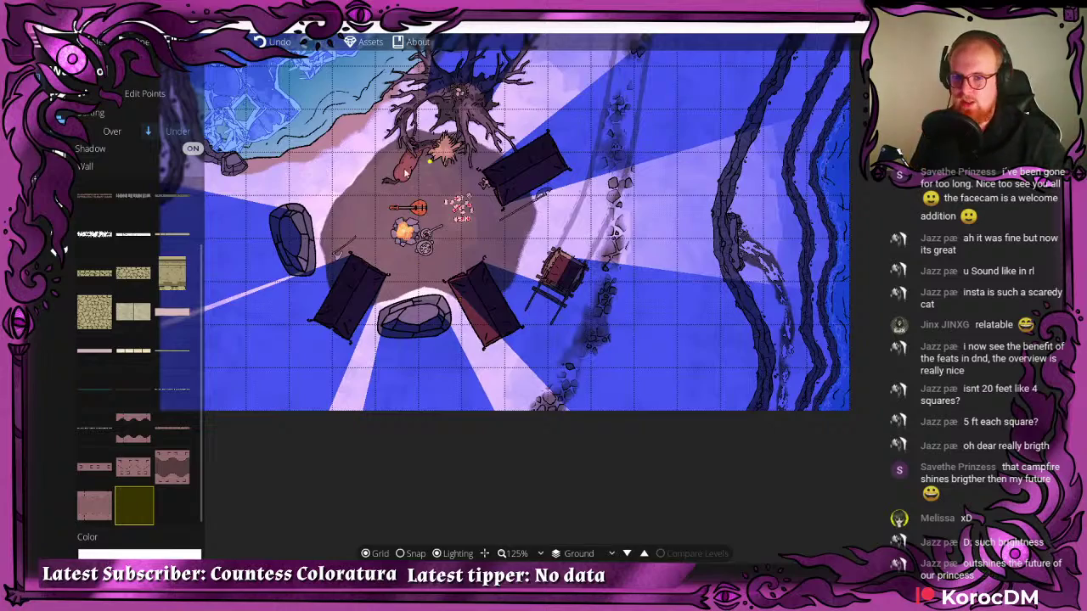
{"action": "scroll", "coordinate": [447, 238], "scroll_direction": "down", "scroll_amount": 2}
{"action": "scroll", "coordinate": [437, 220], "scroll_direction": "up", "scroll_amount": 1}
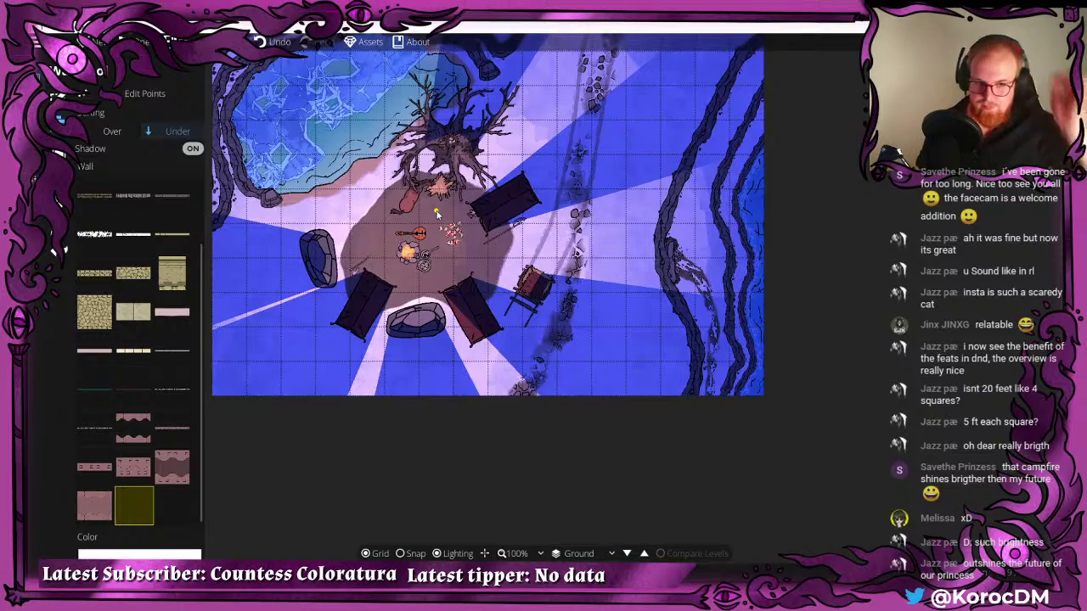
- Draw an invisible wall along the innermost eastern cliff line, across the stretch where the campfire light reaches it
{"action": "scroll", "coordinate": [435, 214], "scroll_direction": "up", "scroll_amount": 1}
{"action": "scroll", "coordinate": [574, 262], "scroll_direction": "up", "scroll_amount": 2}
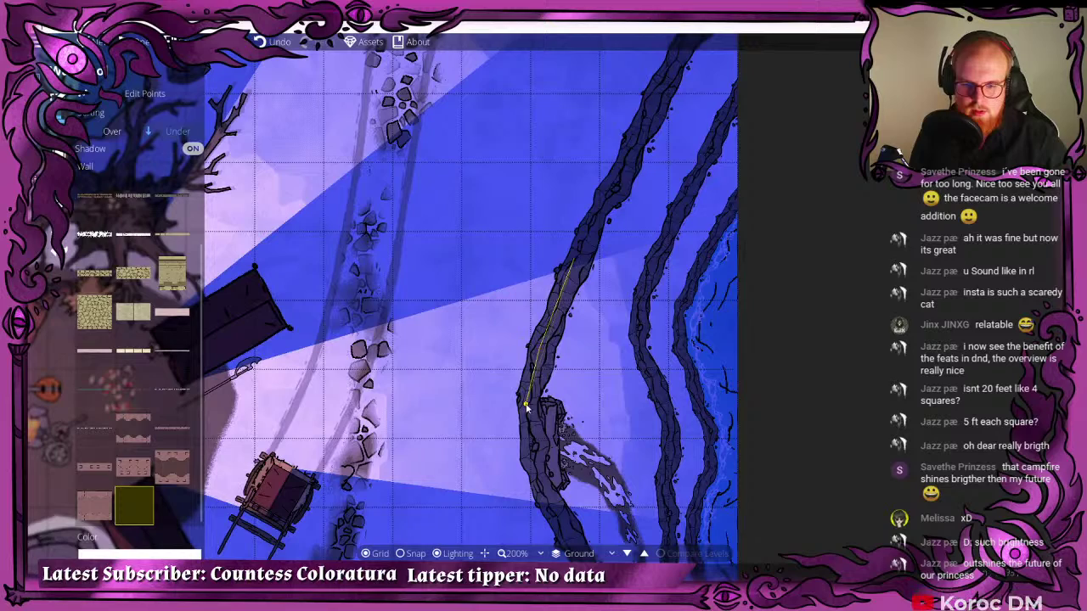
{"action": "left_click_drag", "start_coordinate": [527, 404], "coordinate": [537, 306]}
{"action": "left_click", "coordinate": [540, 301]}
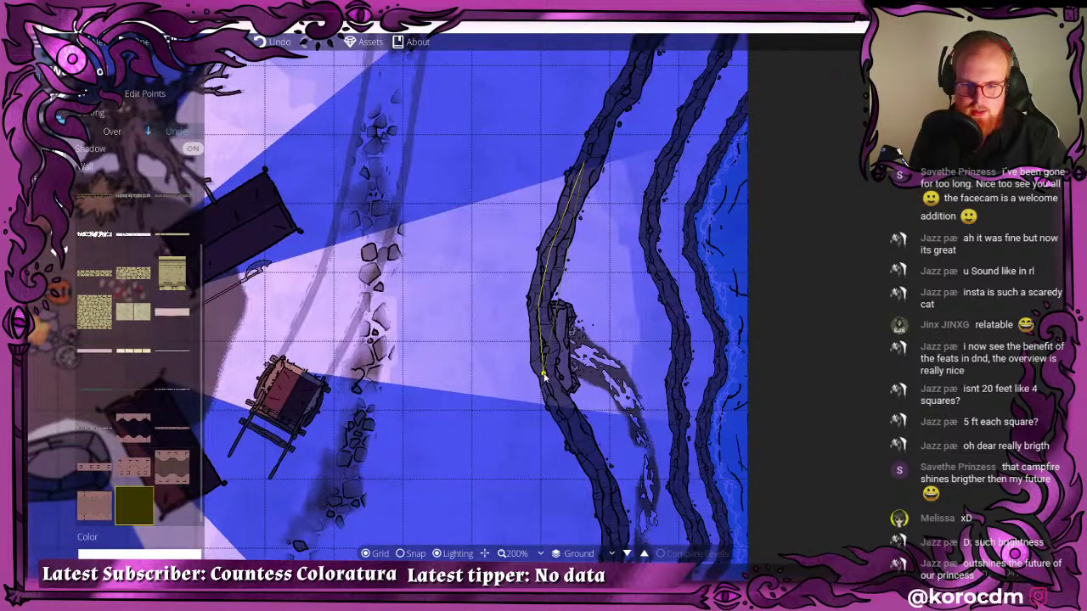
{"action": "right_click", "coordinate": [566, 414]}
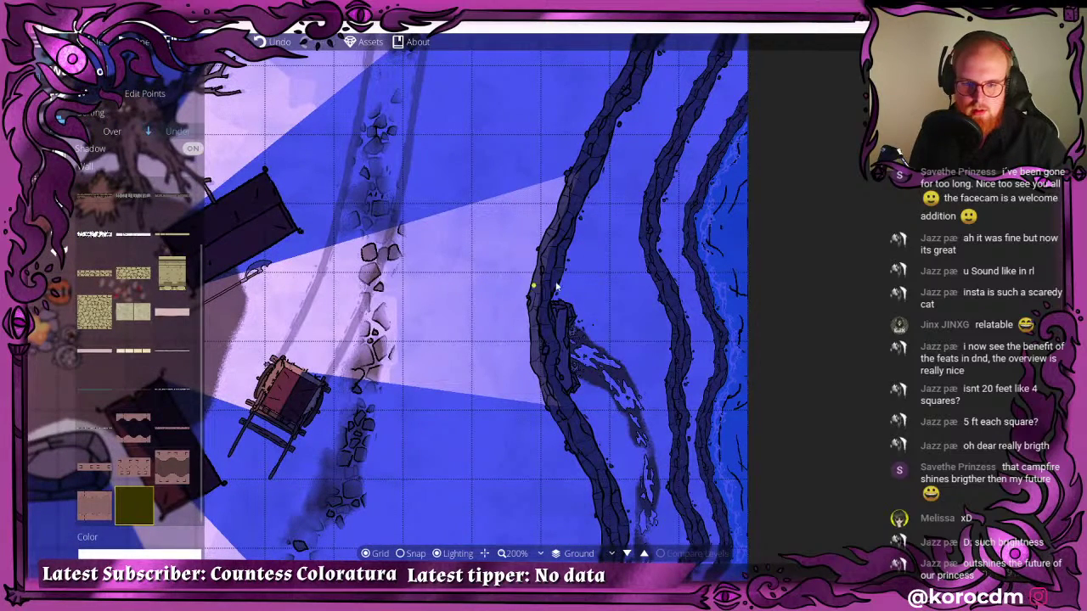
{"action": "scroll", "coordinate": [694, 399], "scroll_direction": "down", "scroll_amount": 3}
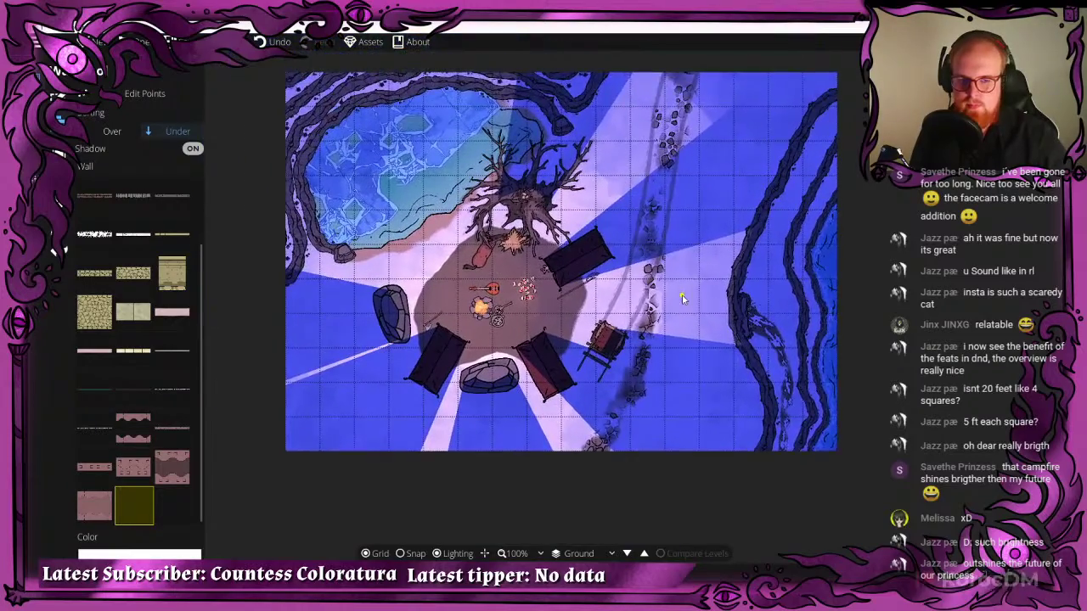
{"action": "left_click_drag", "start_coordinate": [682, 297], "coordinate": [598, 228]}
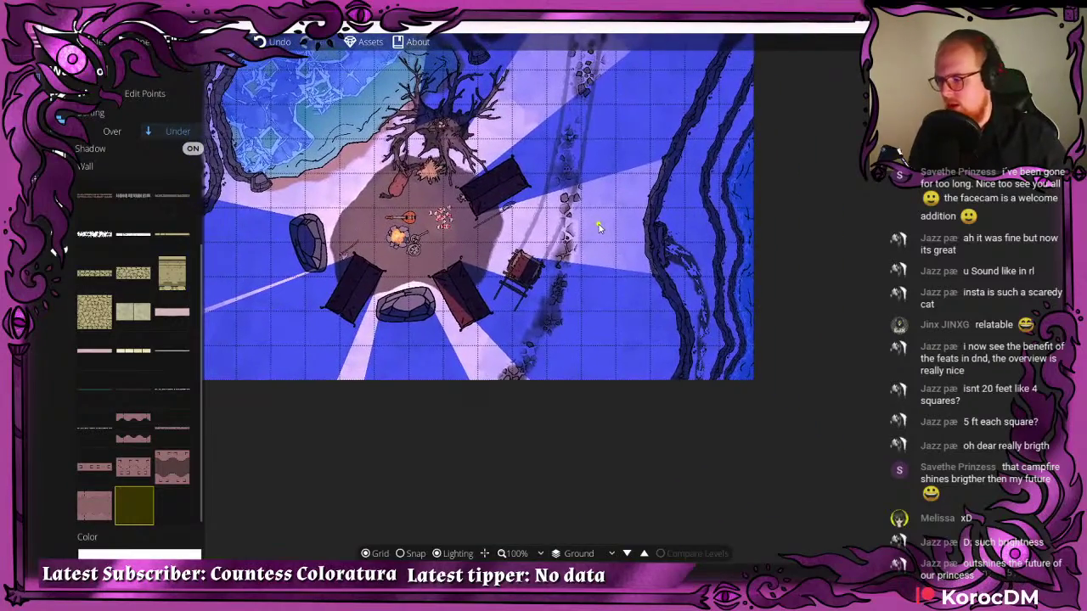
{"action": "scroll", "coordinate": [519, 219], "scroll_direction": "down", "scroll_amount": 3}
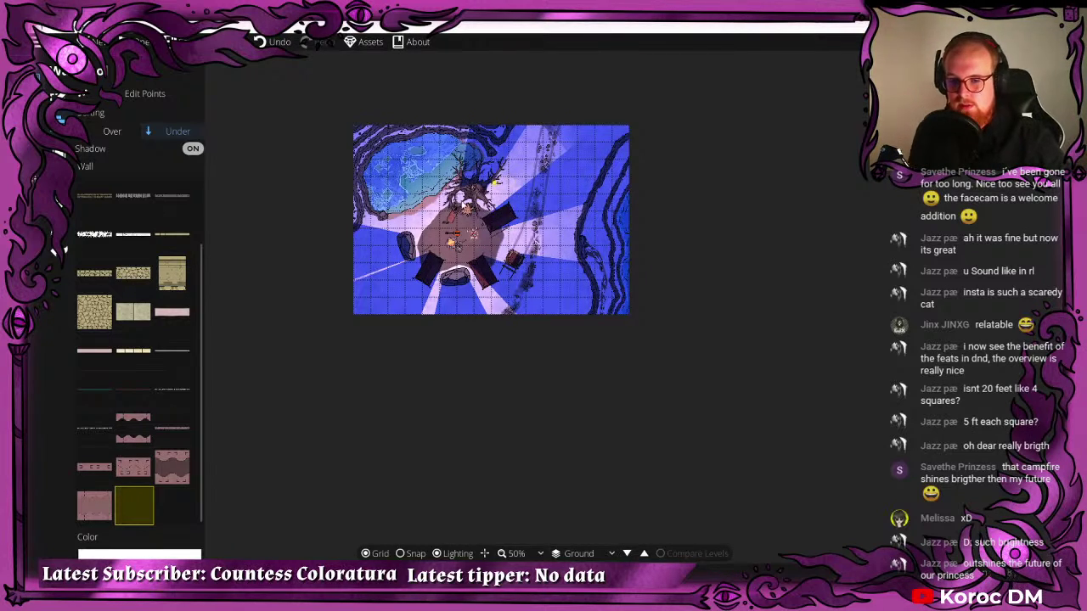
- Set up a light with a range of 0.5 for the opening in the eastern cliff
{"action": "left_click_drag", "start_coordinate": [557, 188], "coordinate": [475, 183]}
{"action": "scroll", "coordinate": [494, 222], "scroll_direction": "up", "scroll_amount": 3}
{"action": "scroll", "coordinate": [497, 242], "scroll_direction": "up", "scroll_amount": 1}
{"action": "left_click_drag", "start_coordinate": [454, 250], "coordinate": [275, 201]}
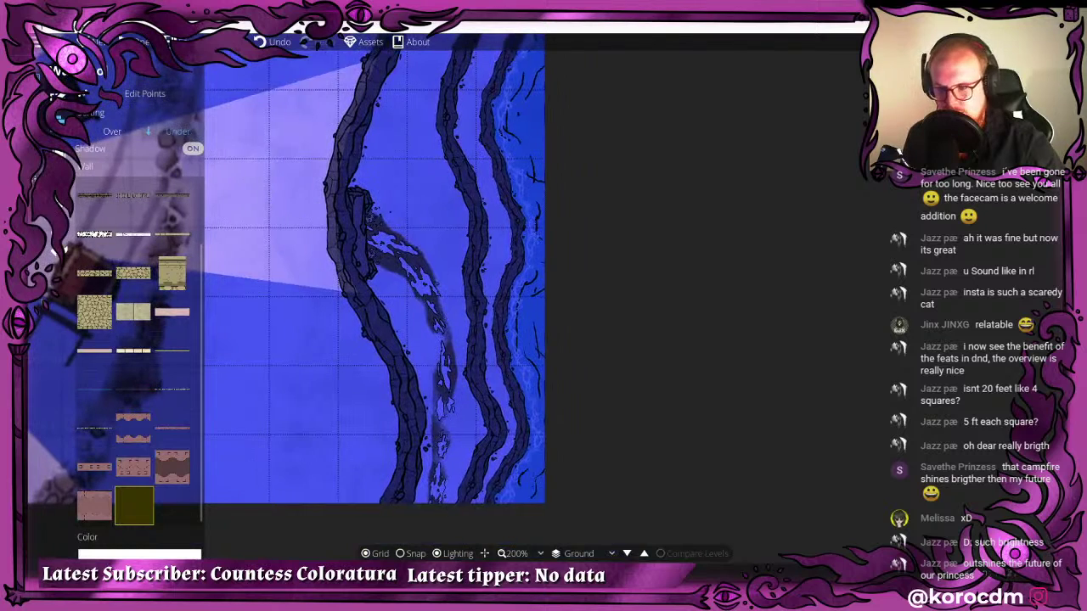
{"action": "left_click", "coordinate": [46, 146]}
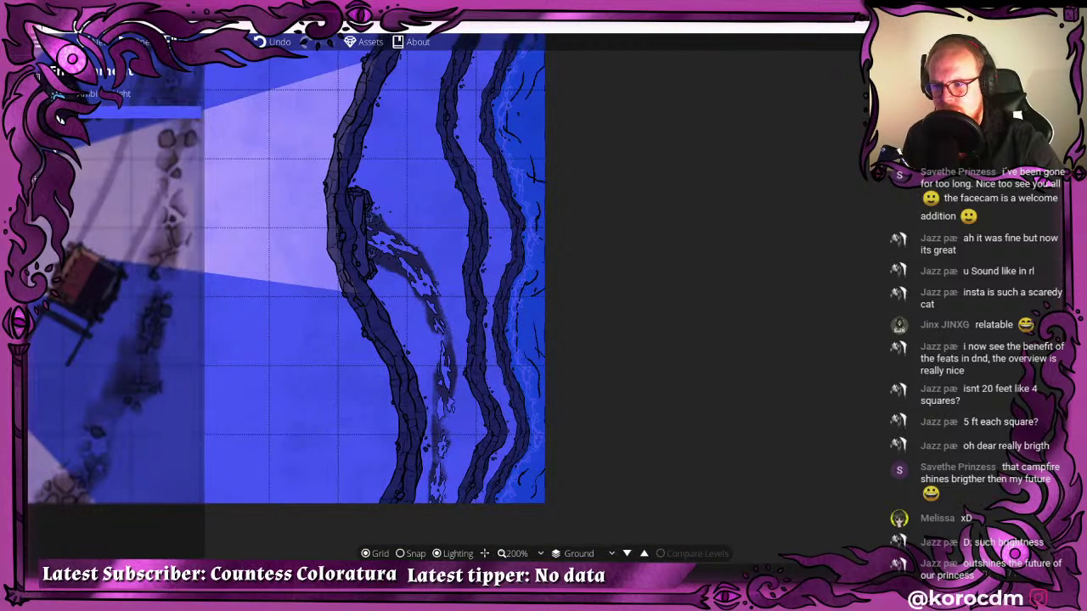
{"action": "left_click", "coordinate": [90, 116]}
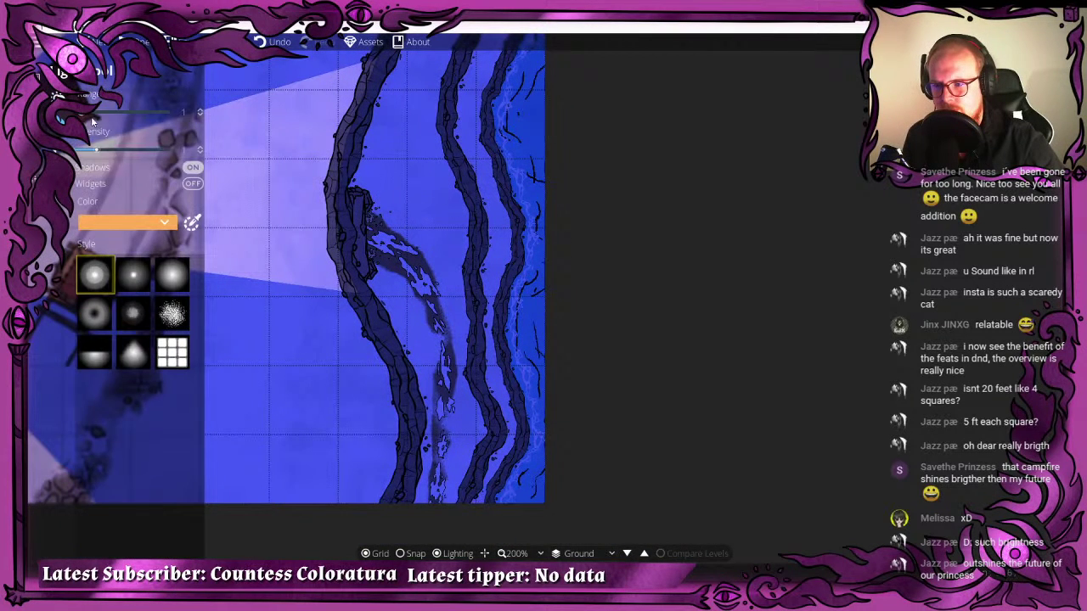
{"action": "left_click", "coordinate": [134, 273]}
{"action": "left_click", "coordinate": [298, 242]}
{"action": "scroll", "coordinate": [370, 242], "scroll_direction": "down", "scroll_amount": 1}
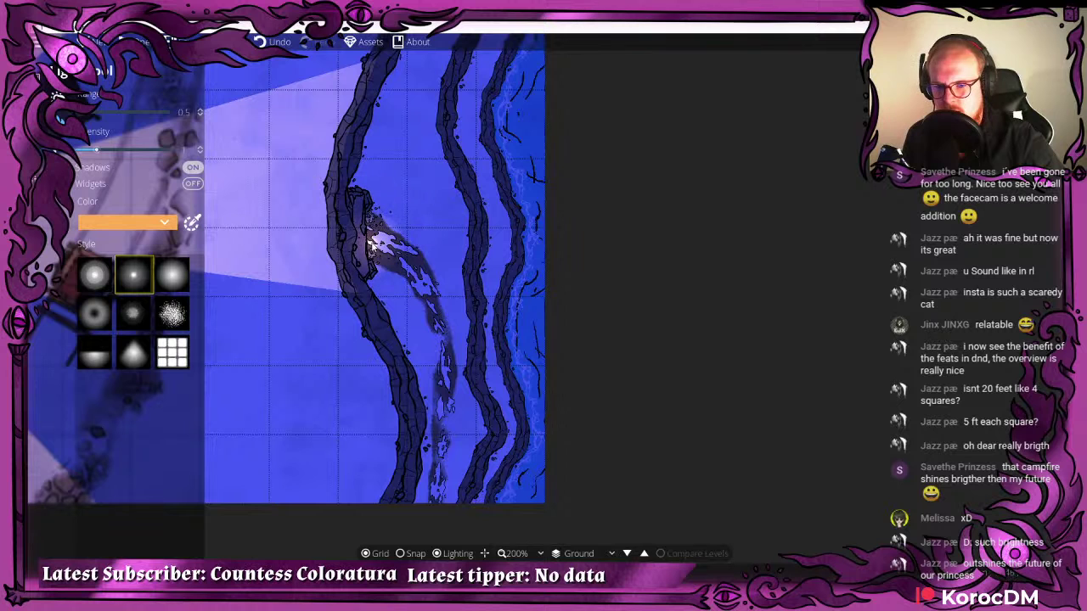
{"action": "scroll", "coordinate": [369, 242], "scroll_direction": "up", "scroll_amount": 1}
{"action": "scroll", "coordinate": [367, 241], "scroll_direction": "up", "scroll_amount": 1}
- Try a pale yellow light in several styles, including soft, half-circle, ring and speckled, over the eastern cliff opening
{"action": "left_click", "coordinate": [151, 223]}
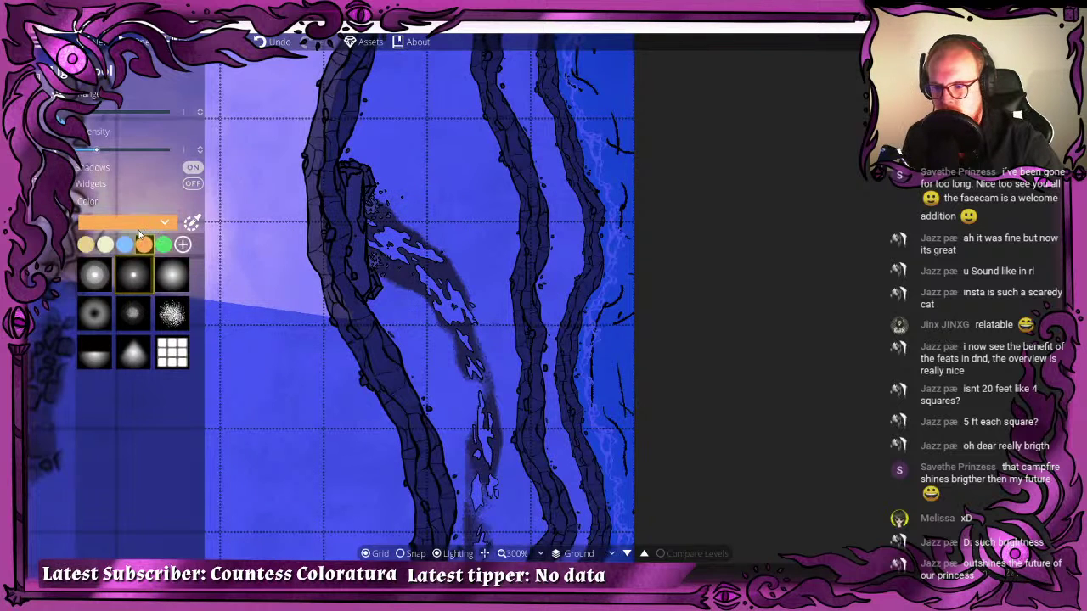
{"action": "left_click", "coordinate": [88, 244]}
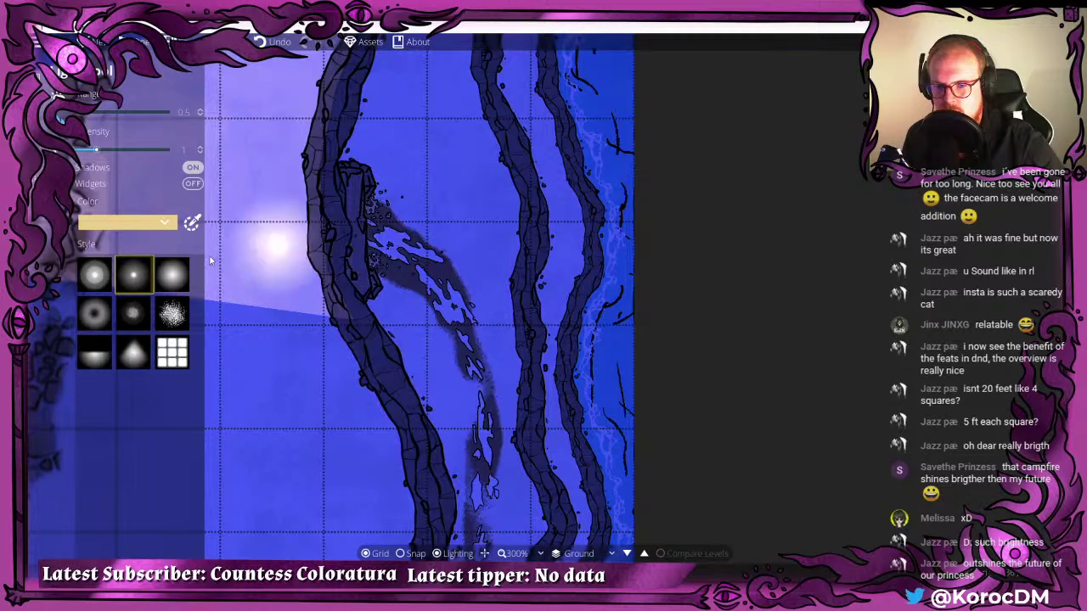
{"action": "left_click", "coordinate": [173, 274]}
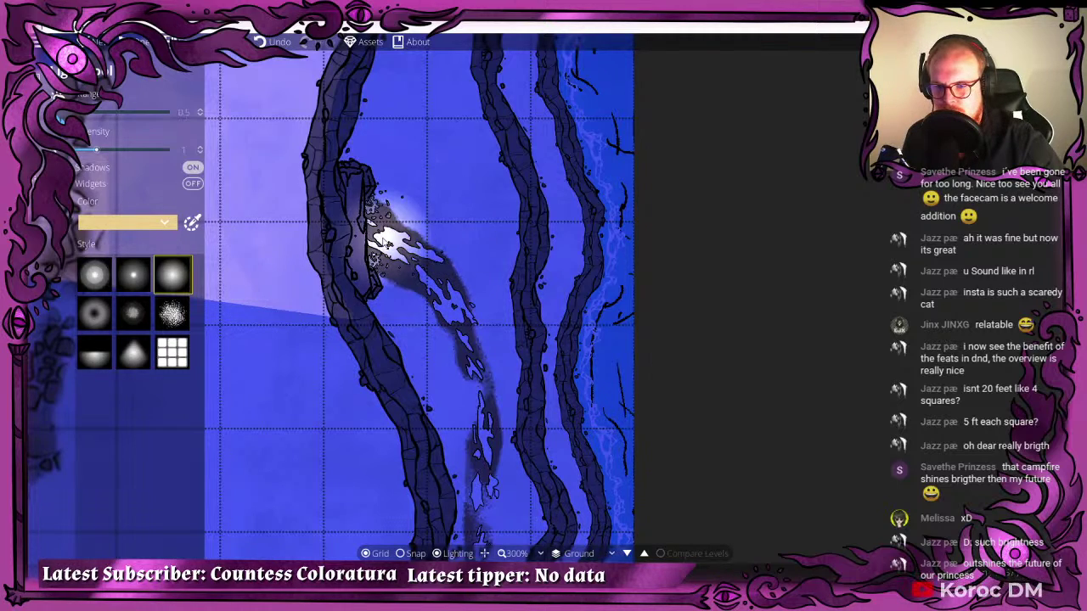
{"action": "left_click", "coordinate": [94, 352]}
{"action": "scroll", "coordinate": [249, 289], "scroll_direction": "up", "scroll_amount": 5}
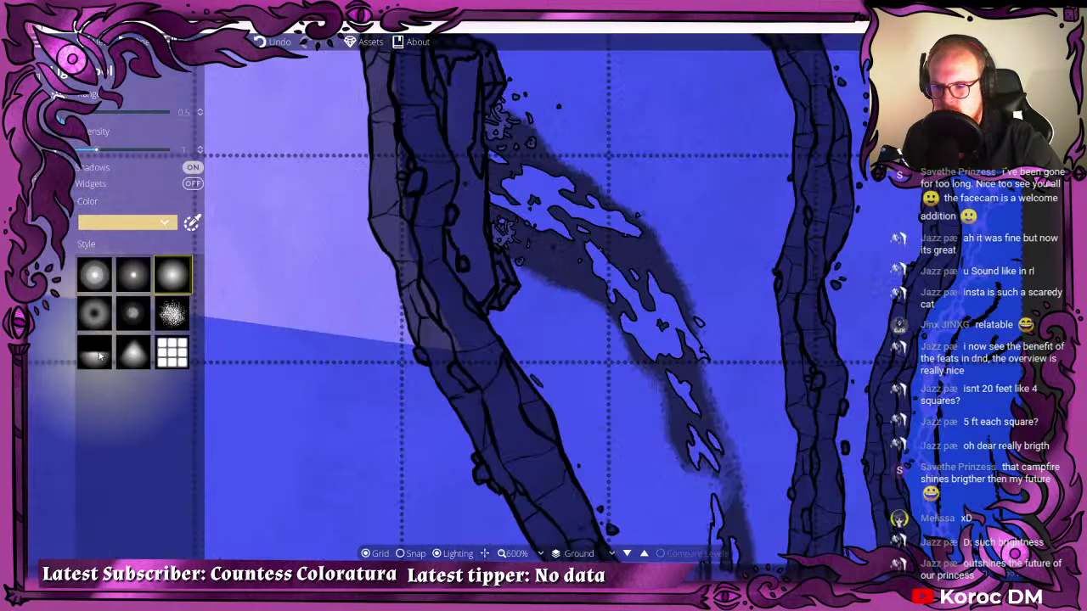
{"action": "scroll", "coordinate": [522, 183], "scroll_direction": "down", "scroll_amount": 5}
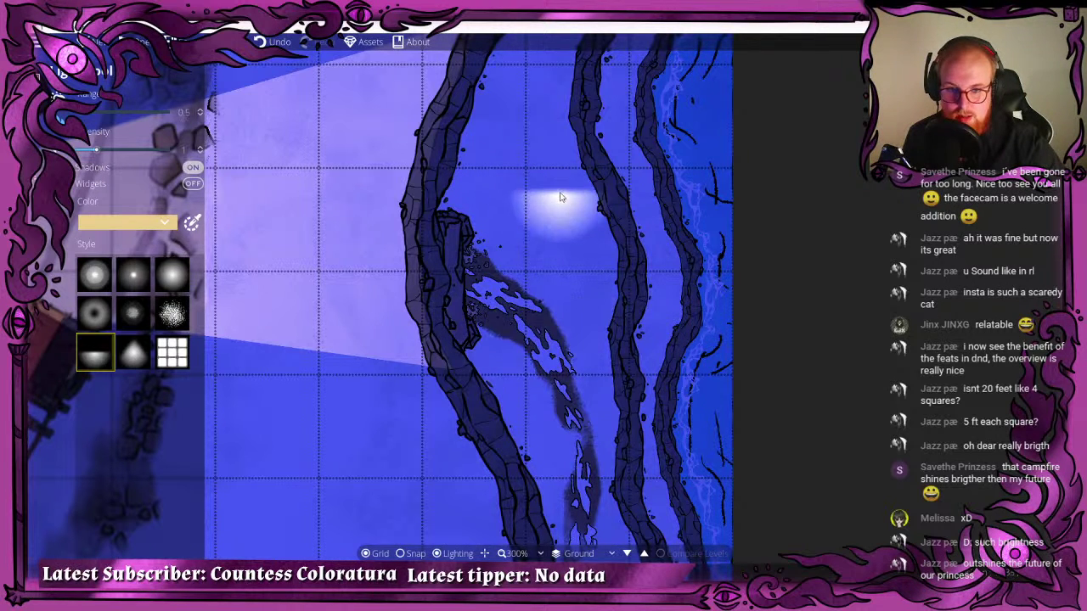
{"action": "left_click", "coordinate": [172, 275]}
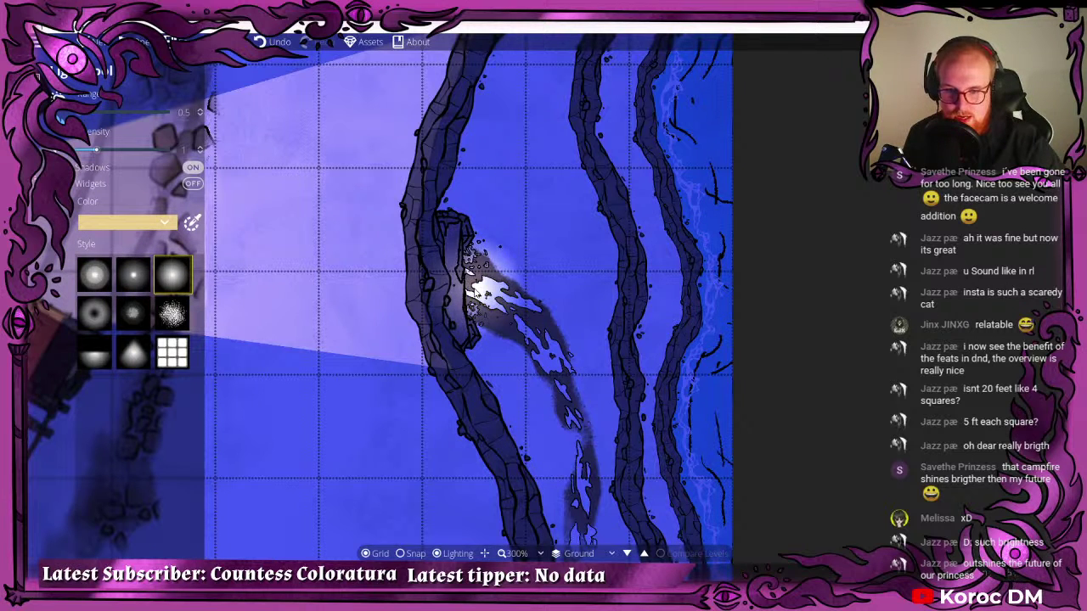
{"action": "left_click", "coordinate": [94, 313]}
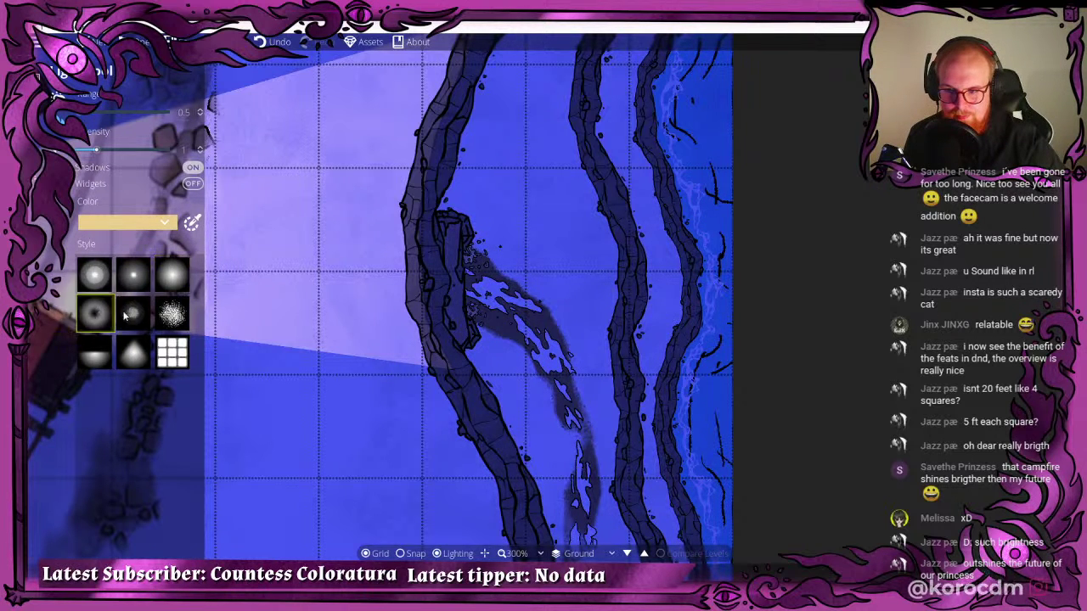
{"action": "scroll", "coordinate": [542, 269], "scroll_direction": "down", "scroll_amount": 3}
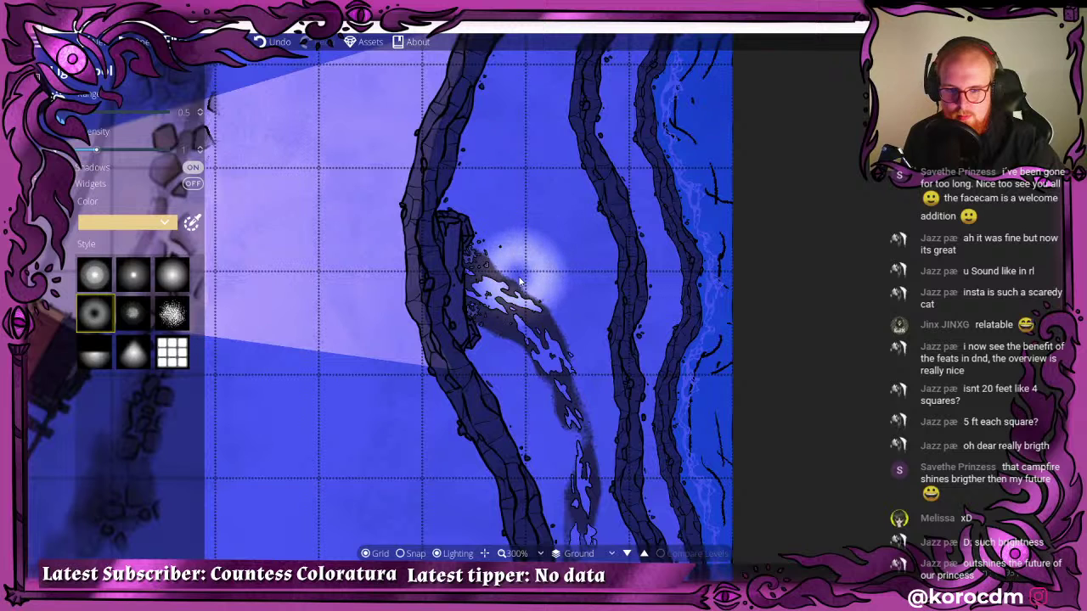
{"action": "scroll", "coordinate": [528, 221], "scroll_direction": "up", "scroll_amount": 1}
{"action": "scroll", "coordinate": [528, 222], "scroll_direction": "down", "scroll_amount": 1}
{"action": "left_click", "coordinate": [134, 314]}
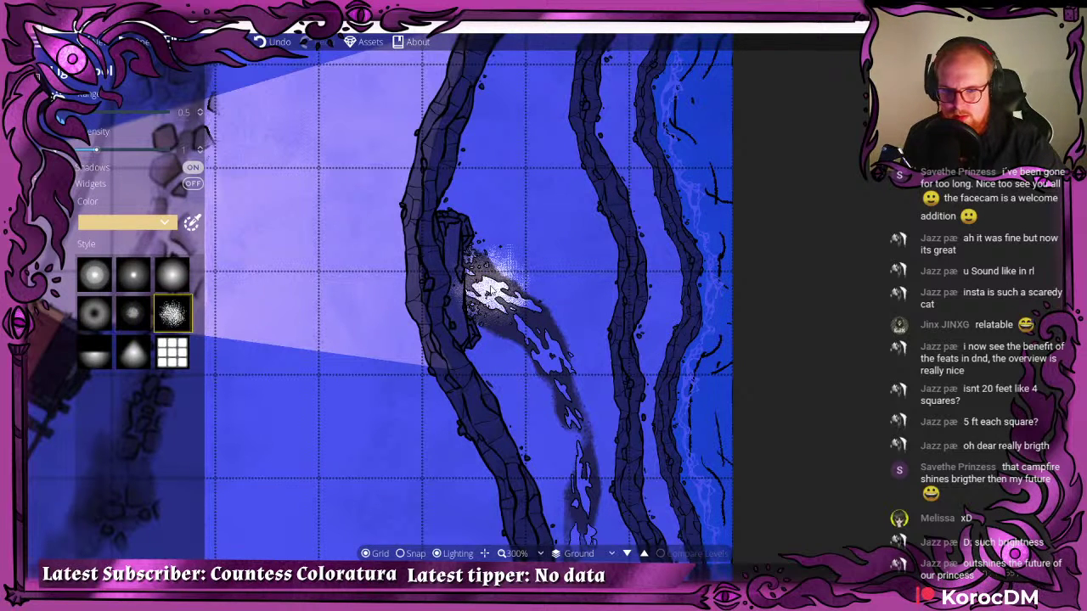
{"action": "left_click", "coordinate": [172, 314]}
- Place an orange light with a range of 0.5 at the eastern cliff opening, using the first radial style
{"action": "left_click", "coordinate": [94, 274]}
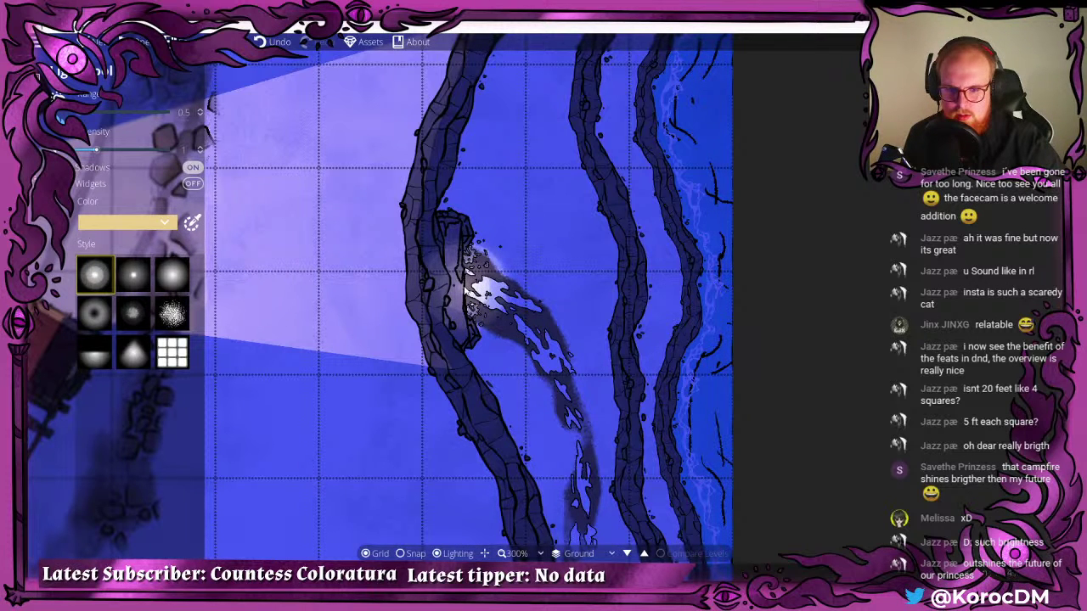
{"action": "scroll", "coordinate": [465, 283], "scroll_direction": "up", "scroll_amount": 1}
{"action": "left_click", "coordinate": [153, 222]}
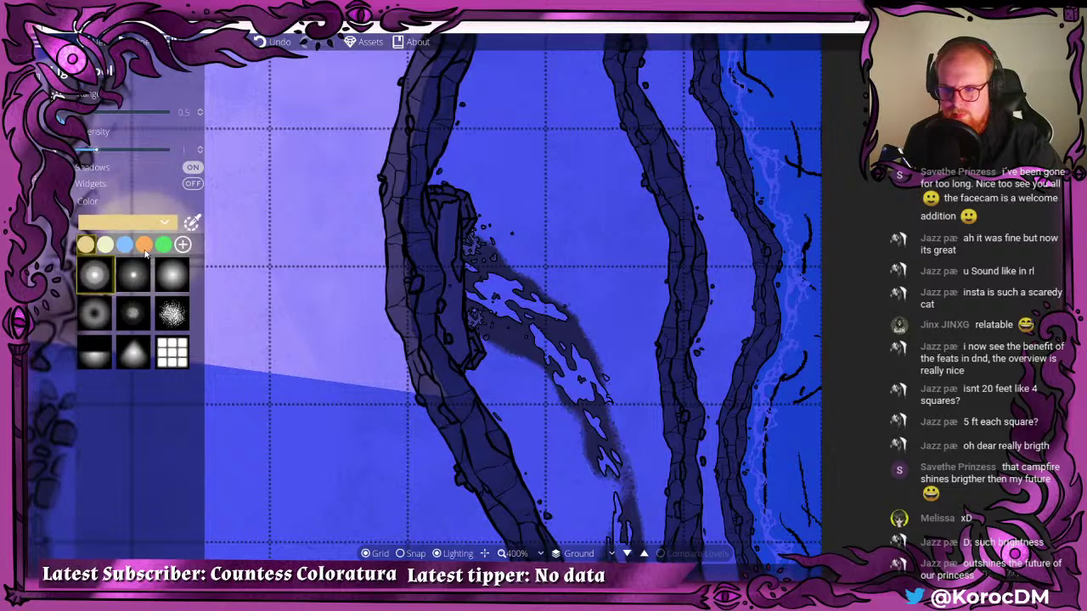
{"action": "left_click", "coordinate": [143, 244]}
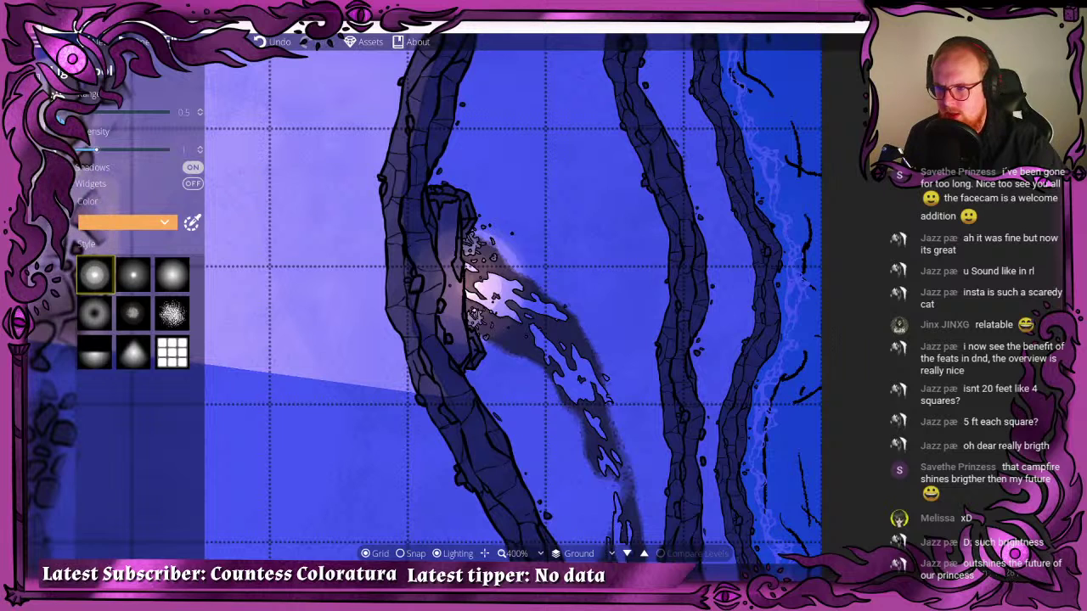
- Draw an invisible wall along the outer edge of the eastern cliff opening so its light only spills outward
{"action": "left_click", "coordinate": [45, 69]}
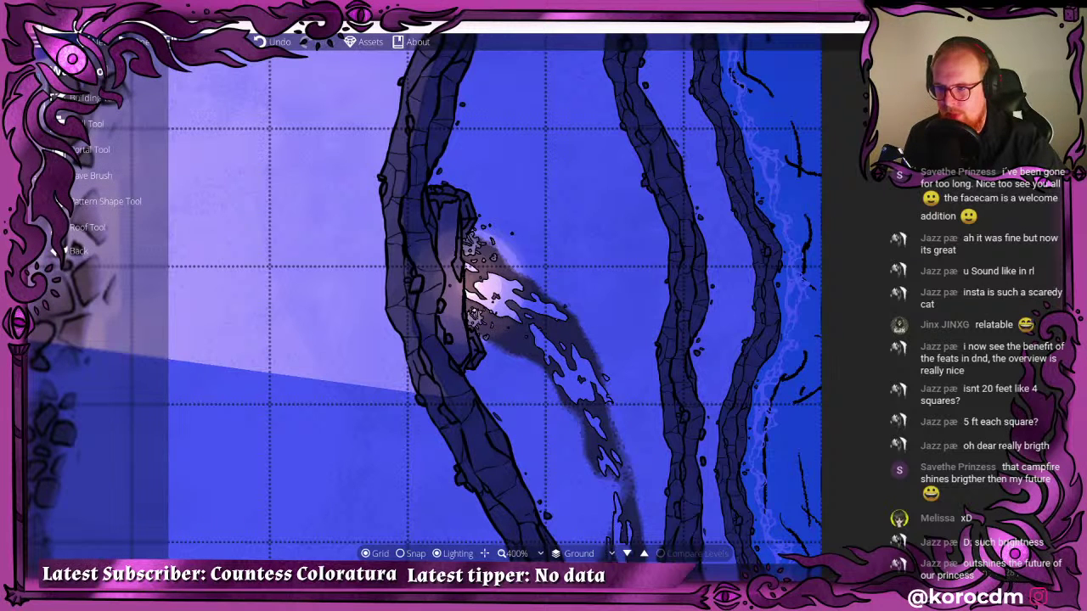
{"action": "left_click", "coordinate": [85, 123]}
{"action": "scroll", "coordinate": [477, 318], "scroll_direction": "up", "scroll_amount": 2}
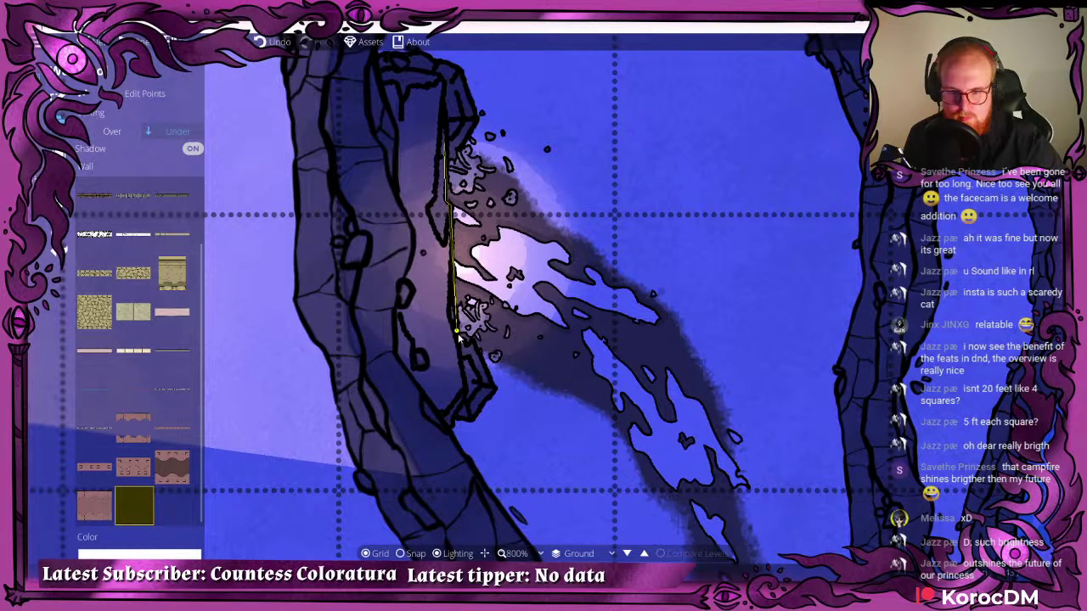
{"action": "right_click", "coordinate": [462, 378]}
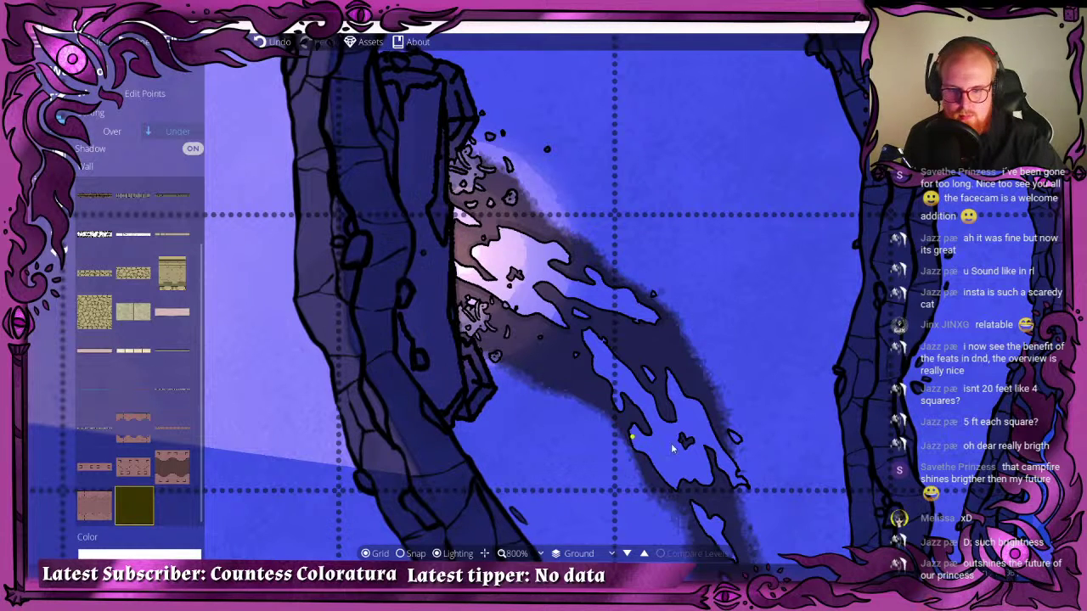
{"action": "scroll", "coordinate": [576, 332], "scroll_direction": "down", "scroll_amount": 5}
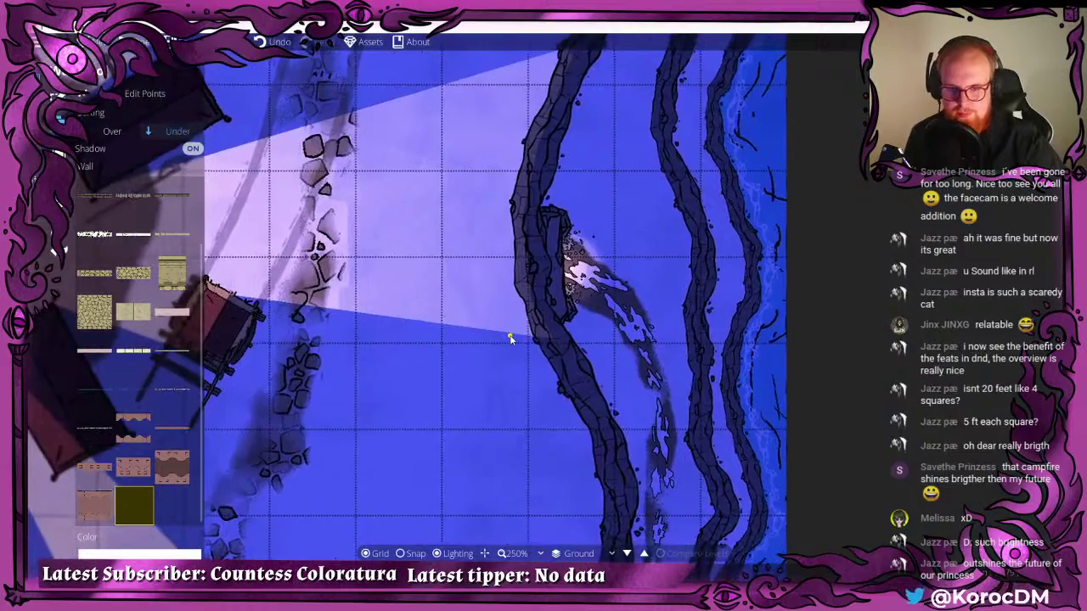
{"action": "scroll", "coordinate": [698, 283], "scroll_direction": "down", "scroll_amount": 3}
{"action": "left_click_drag", "start_coordinate": [540, 337], "coordinate": [527, 254]}
{"action": "left_click_drag", "start_coordinate": [371, 320], "coordinate": [399, 316]}
{"action": "left_click_drag", "start_coordinate": [491, 276], "coordinate": [450, 349]}
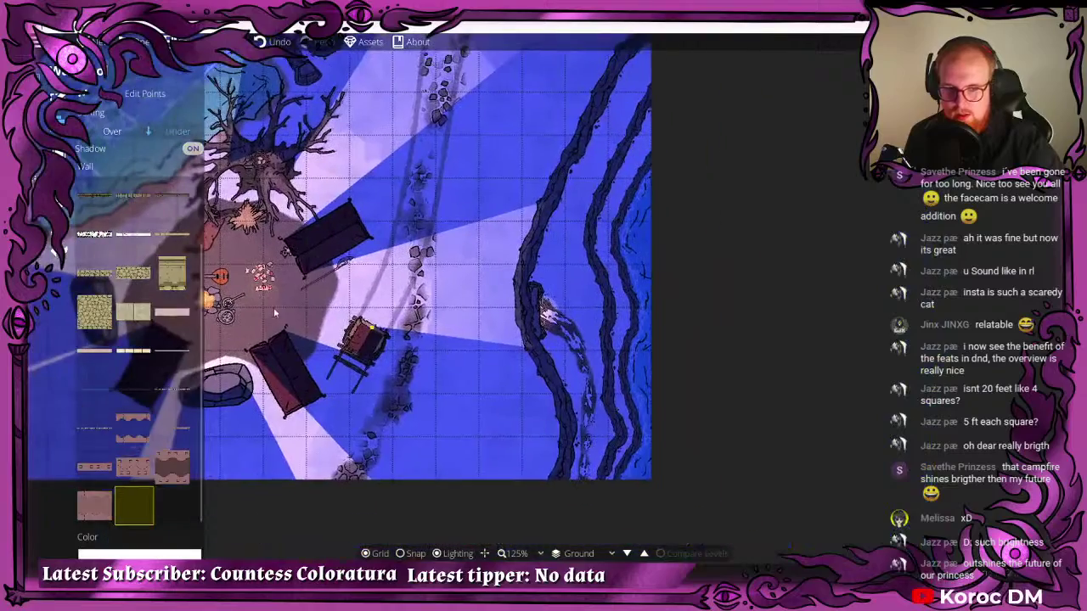
- Set up a blue light in the third, soft radial style for the area beyond the eastern cliffs
{"action": "key", "text": "l"}
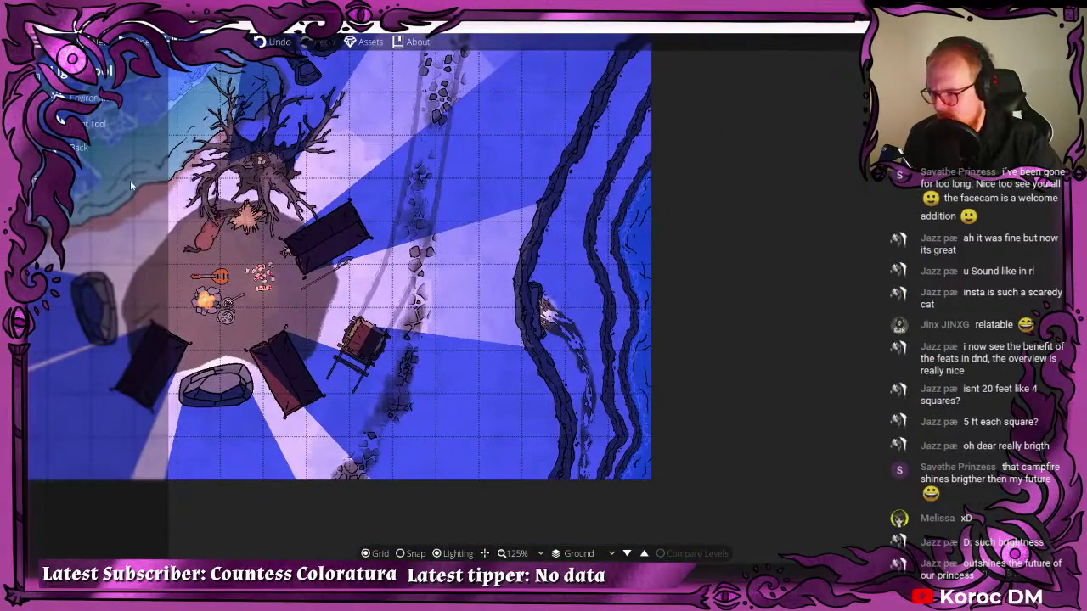
{"action": "left_click_drag", "start_coordinate": [321, 194], "coordinate": [359, 222]}
{"action": "scroll", "coordinate": [496, 227], "scroll_direction": "down", "scroll_amount": 1}
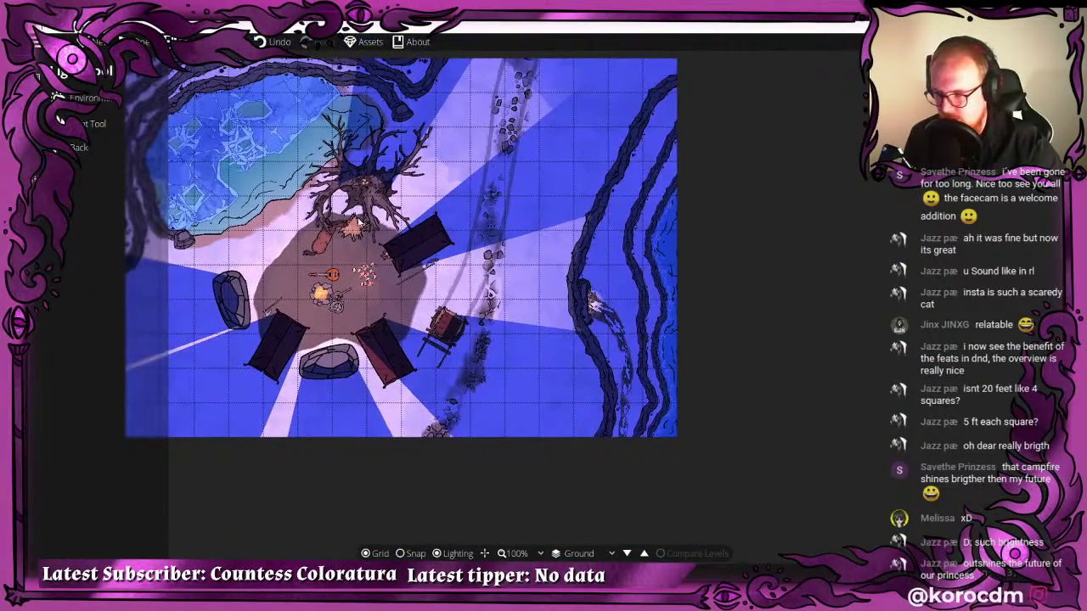
{"action": "left_click", "coordinate": [52, 128]}
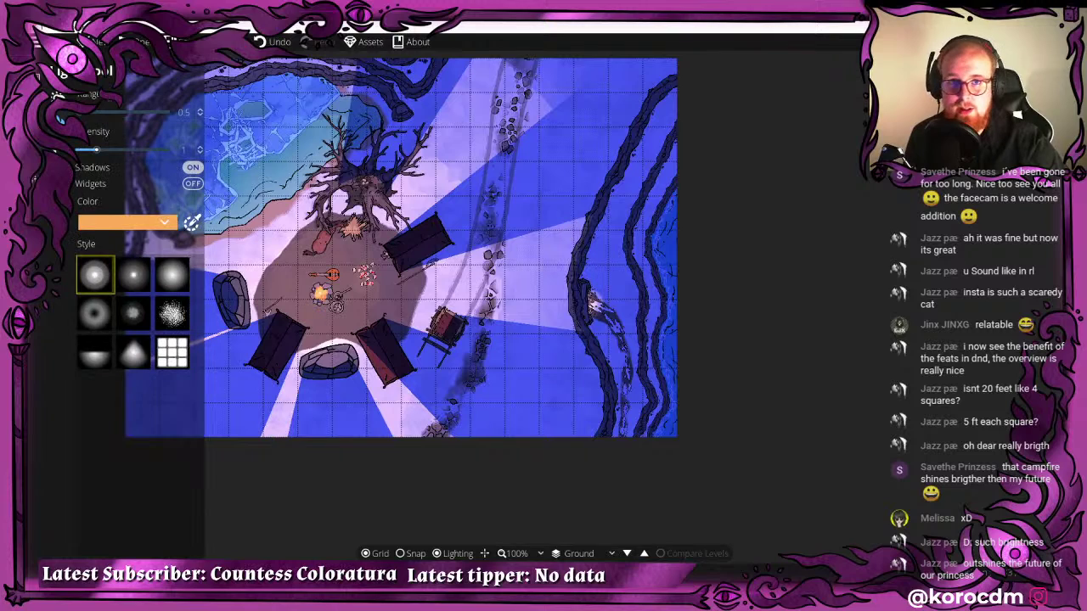
{"action": "left_click", "coordinate": [160, 264]}
{"action": "left_click", "coordinate": [152, 227]}
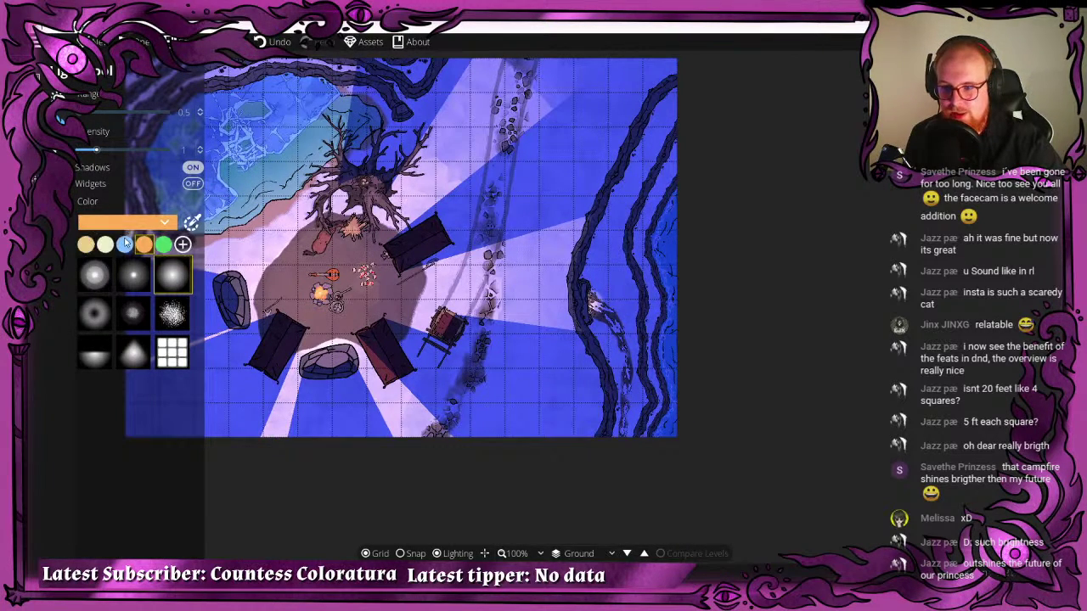
{"action": "left_click", "coordinate": [125, 244]}
- Set the blue light's range to 3, try it beyond the eastern cliffs and undo the placement
{"action": "left_click_drag", "start_coordinate": [603, 249], "coordinate": [482, 254]}
{"action": "scroll", "coordinate": [594, 246], "scroll_direction": "up", "scroll_amount": 3}
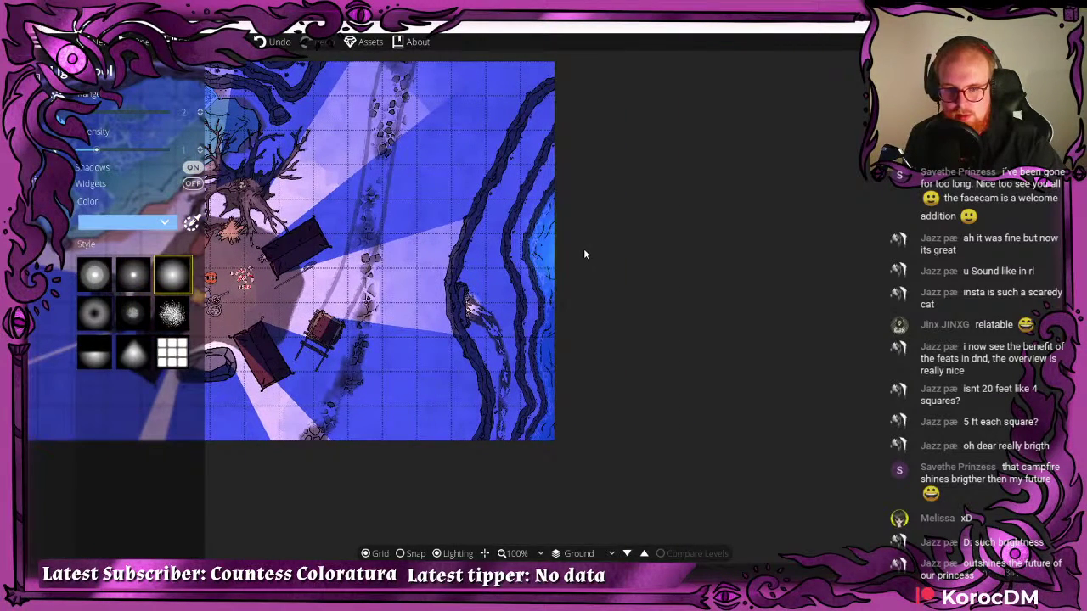
{"action": "scroll", "coordinate": [632, 258], "scroll_direction": "up", "scroll_amount": 3}
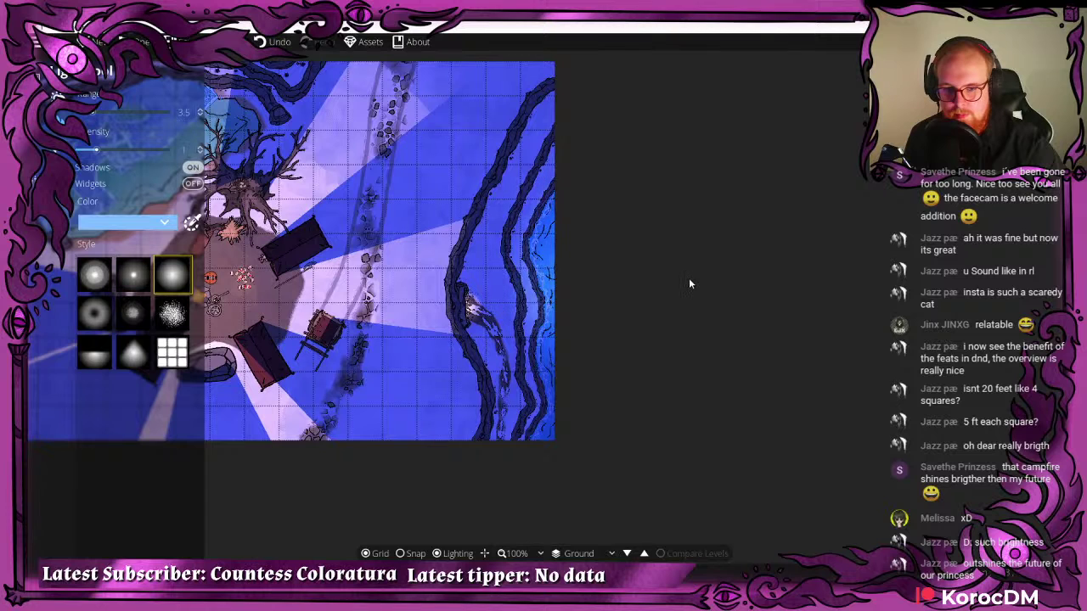
{"action": "scroll", "coordinate": [689, 278], "scroll_direction": "down", "scroll_amount": 1}
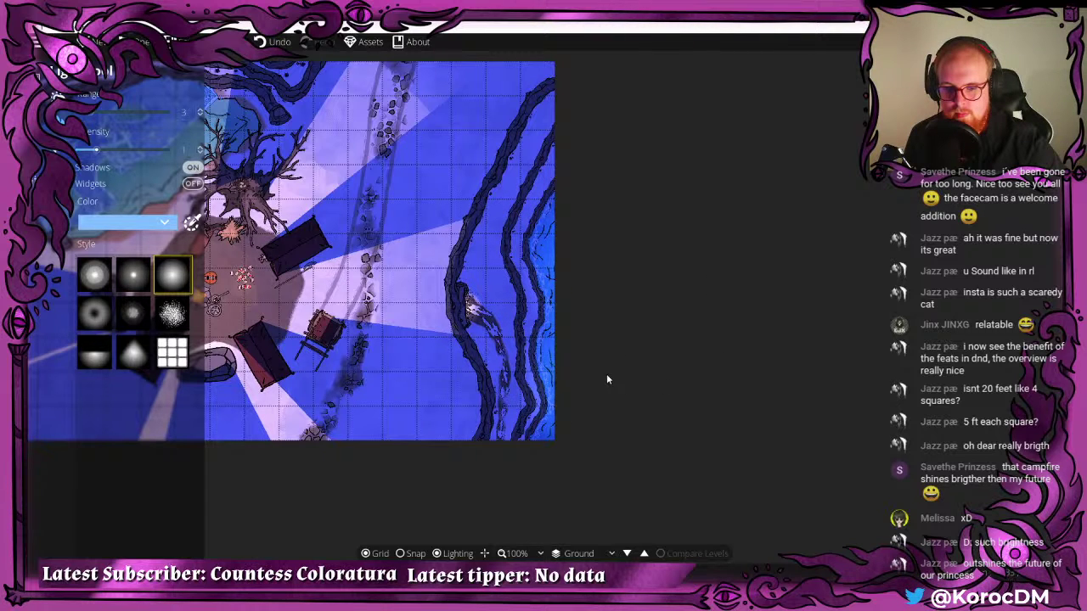
{"action": "left_click", "coordinate": [266, 41]}
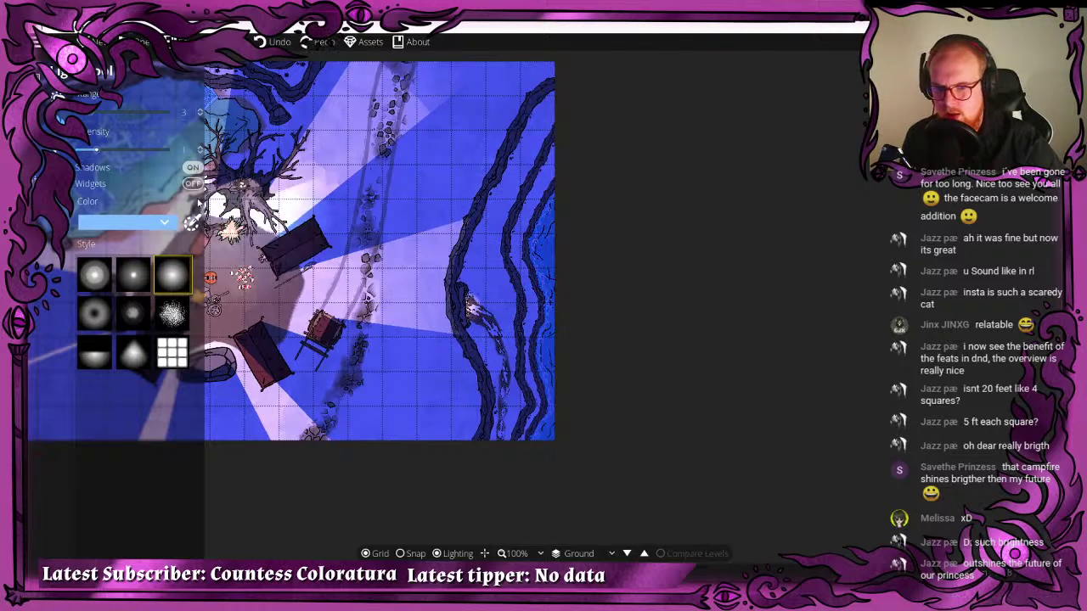
- Lower the light's intensity to 0.5 and place blue lights beyond the eastern cliffs
{"action": "left_click_drag", "start_coordinate": [95, 151], "coordinate": [79, 151]}
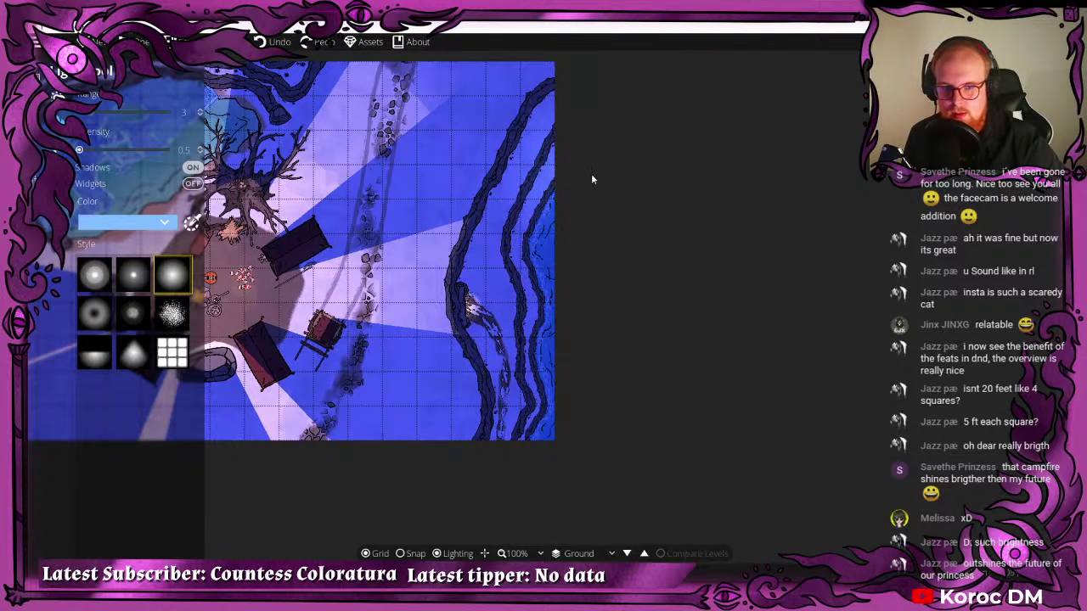
{"action": "left_click", "coordinate": [527, 285]}
{"action": "left_click", "coordinate": [540, 417]}
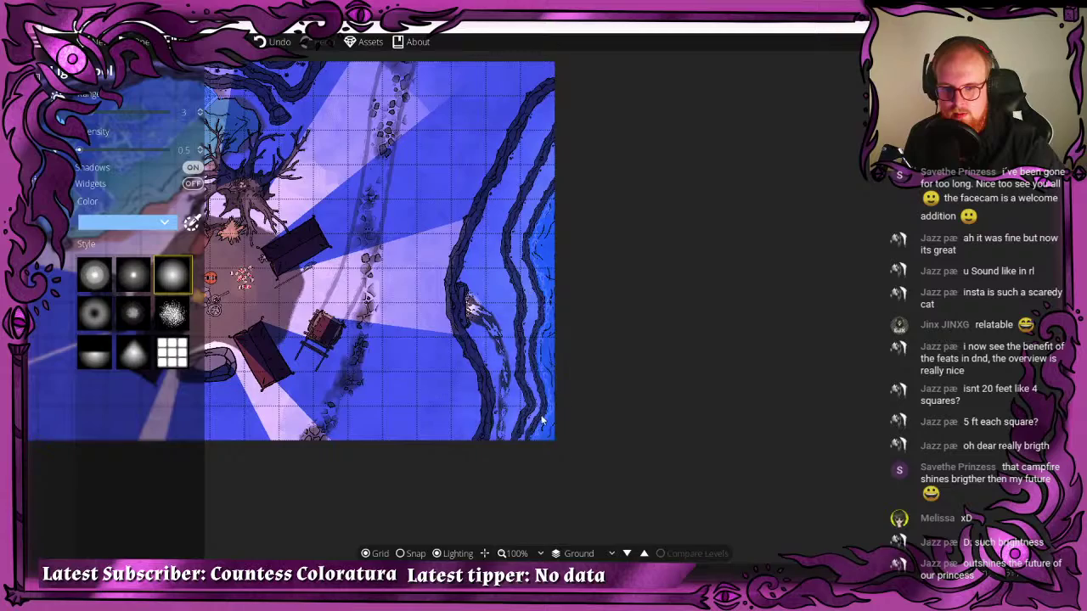
- Try another blue light at the northern map edge near the eastern cliffs and undo the last two placements
{"action": "left_click_drag", "start_coordinate": [390, 319], "coordinate": [744, 495]}
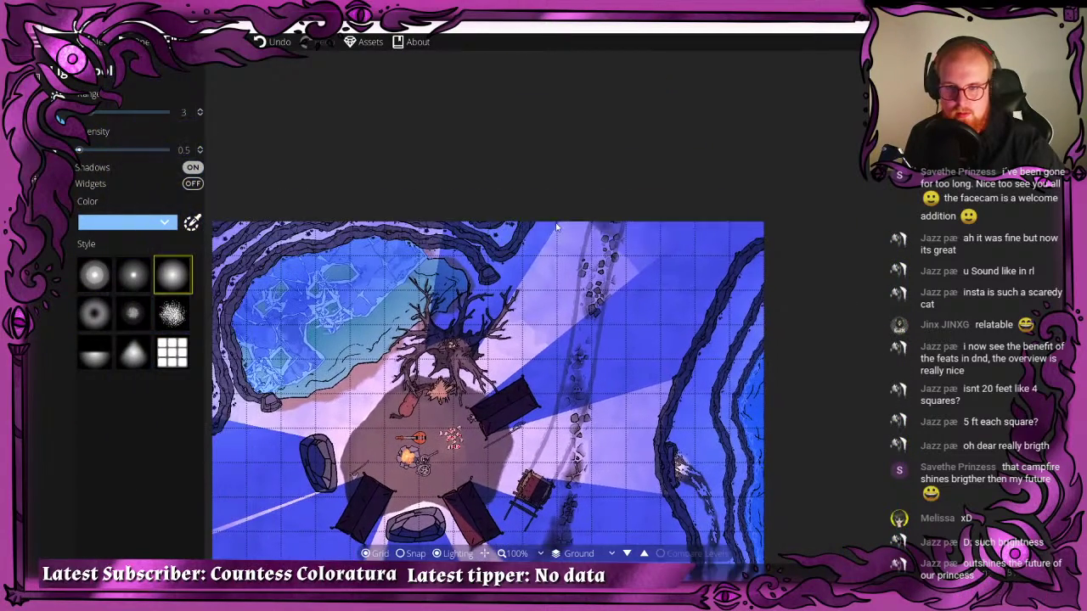
{"action": "left_click", "coordinate": [683, 232]}
{"action": "left_click_drag", "start_coordinate": [633, 371], "coordinate": [631, 106]}
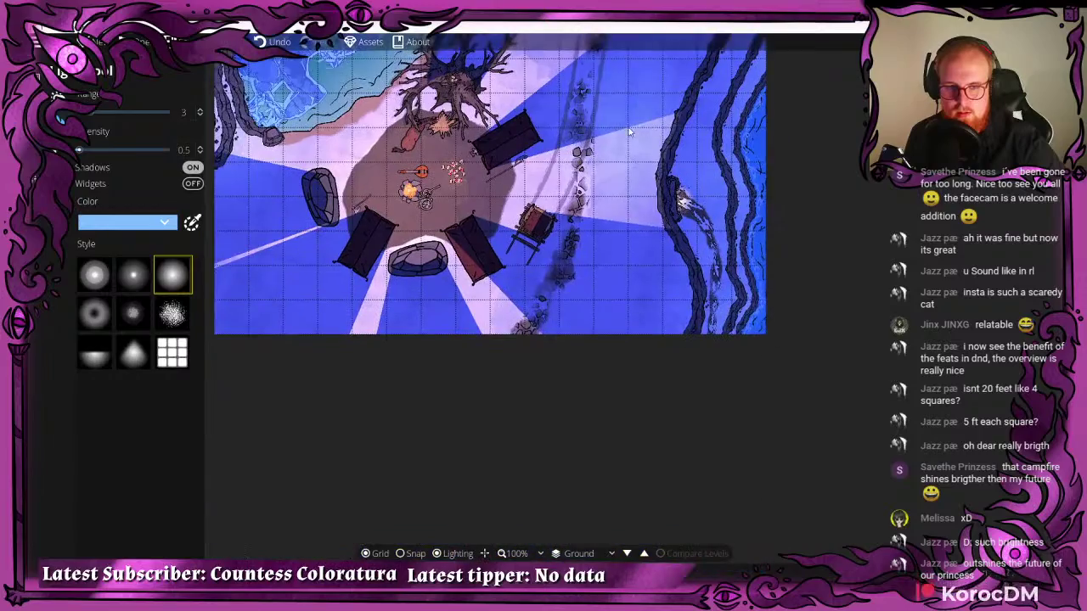
{"action": "left_click_drag", "start_coordinate": [624, 229], "coordinate": [634, 372]}
{"action": "key", "text": "ctrl+z"}
{"action": "key", "text": "ctrl+z"}
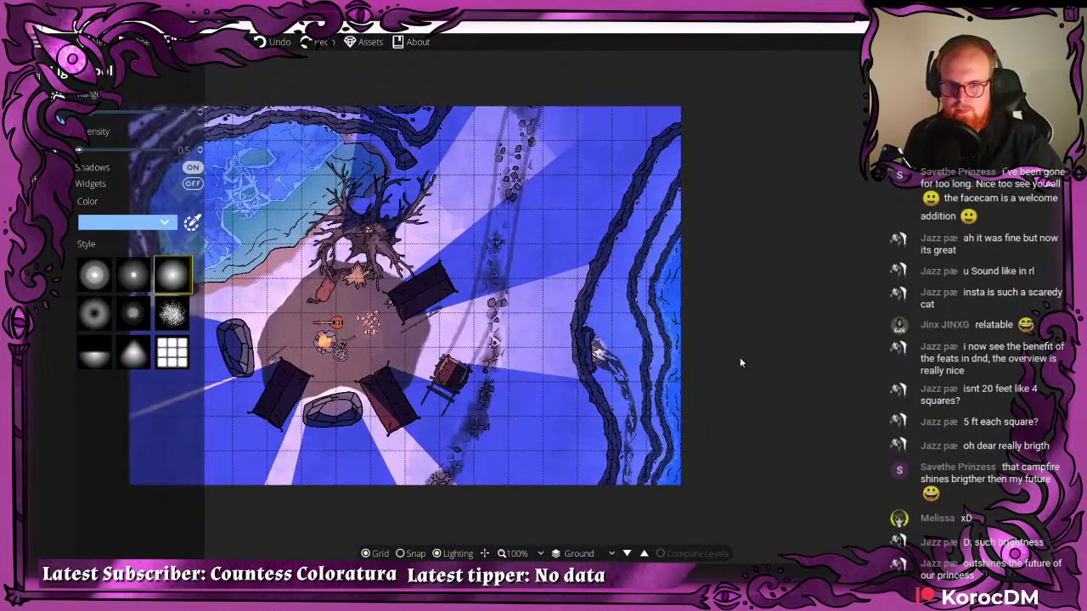
- Switch the light to the second style, with a small bright core, and give it a custom vivid purple color
{"action": "left_click_drag", "start_coordinate": [482, 206], "coordinate": [595, 188]}
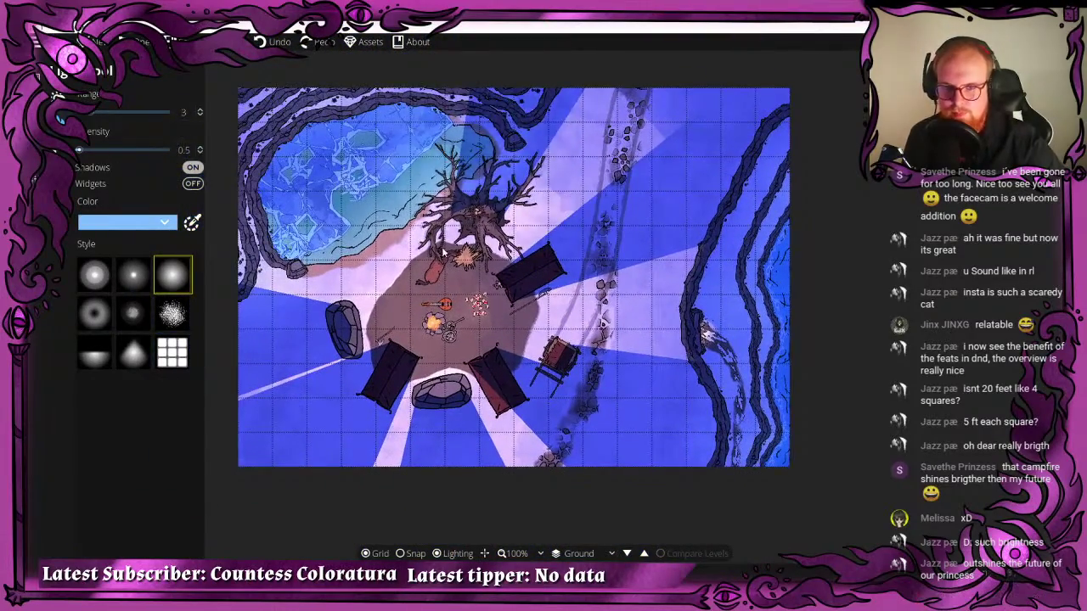
{"action": "left_click_drag", "start_coordinate": [484, 323], "coordinate": [344, 221]}
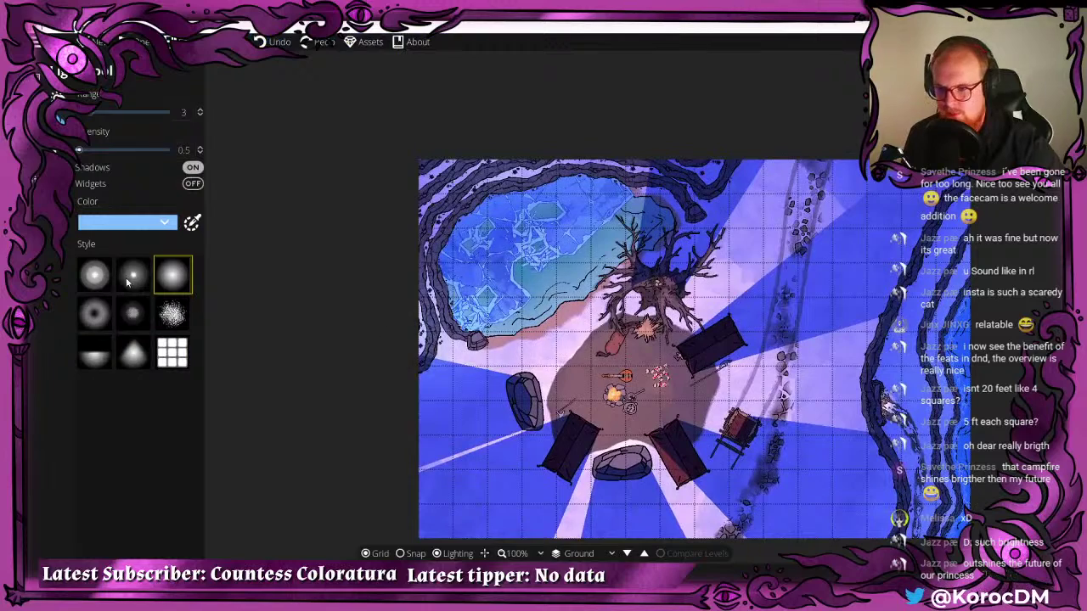
{"action": "left_click", "coordinate": [134, 273]}
{"action": "left_click", "coordinate": [124, 221]}
{"action": "left_click", "coordinate": [186, 245]}
{"action": "mouse_move", "coordinate": [232, 336]}
{"action": "left_mouse_down"}
{"action": "mouse_move", "coordinate": [230, 350]}
{"action": "mouse_move", "coordinate": [226, 341]}
{"action": "left_mouse_up"}
{"action": "left_click_drag", "start_coordinate": [194, 253], "coordinate": [192, 246]}
{"action": "left_click", "coordinate": [218, 487]}
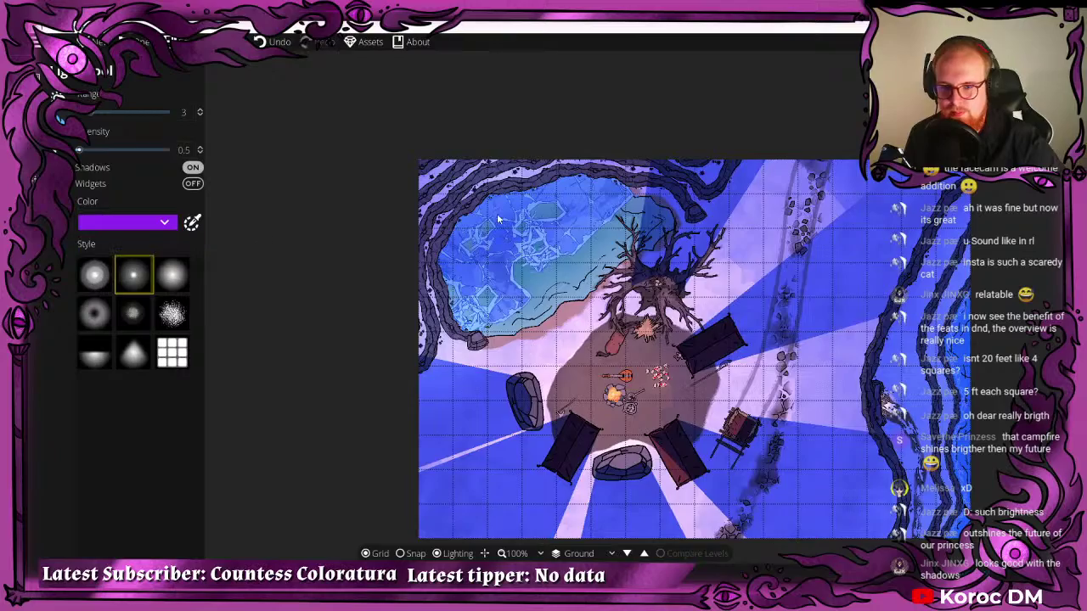
- Place purple lights with intensity 1 and range 0.5 on the purple plants along the western cliff ledges
{"action": "scroll", "coordinate": [498, 219], "scroll_direction": "up", "scroll_amount": 10}
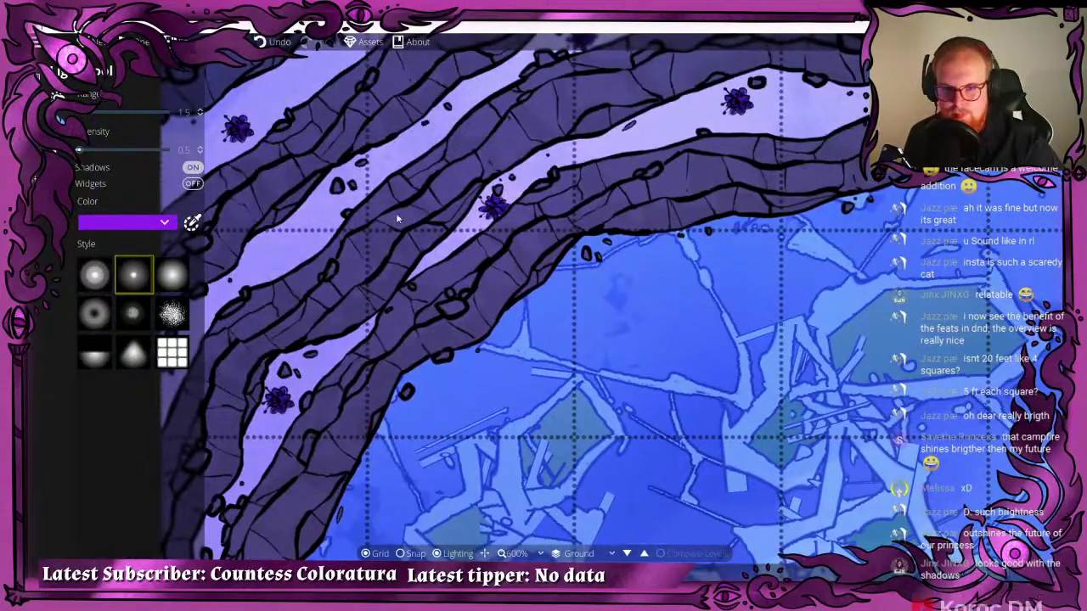
{"action": "left_click_drag", "start_coordinate": [113, 150], "coordinate": [86, 161]}
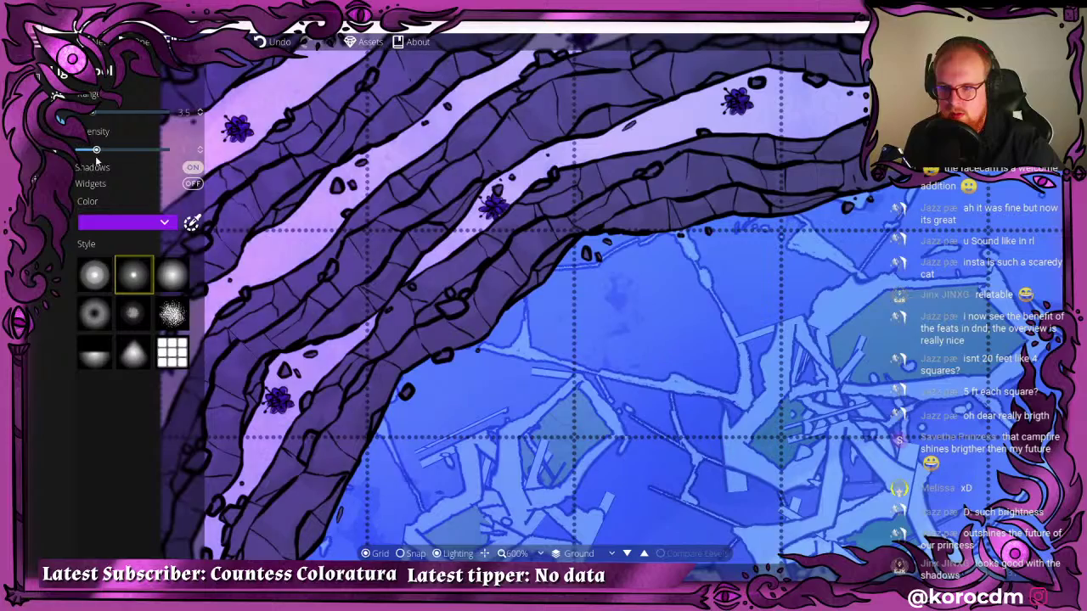
{"action": "scroll", "coordinate": [553, 321], "scroll_direction": "down", "scroll_amount": 6}
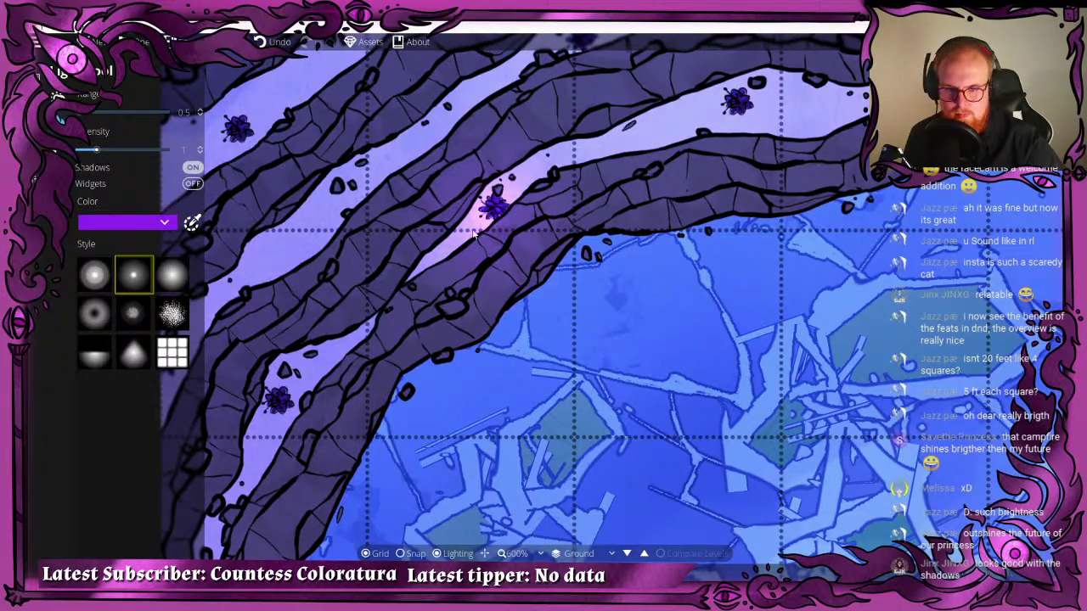
{"action": "left_click_drag", "start_coordinate": [474, 233], "coordinate": [576, 129]}
{"action": "left_click_drag", "start_coordinate": [267, 250], "coordinate": [259, 66]}
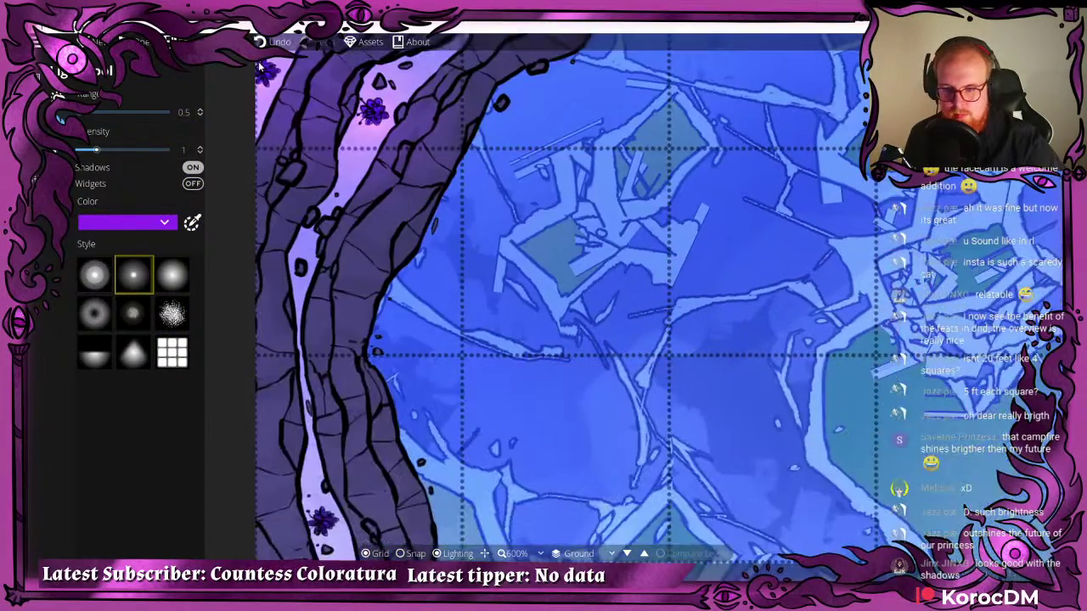
{"action": "left_click_drag", "start_coordinate": [411, 316], "coordinate": [446, 134]}
{"action": "left_click_drag", "start_coordinate": [374, 348], "coordinate": [436, 67]}
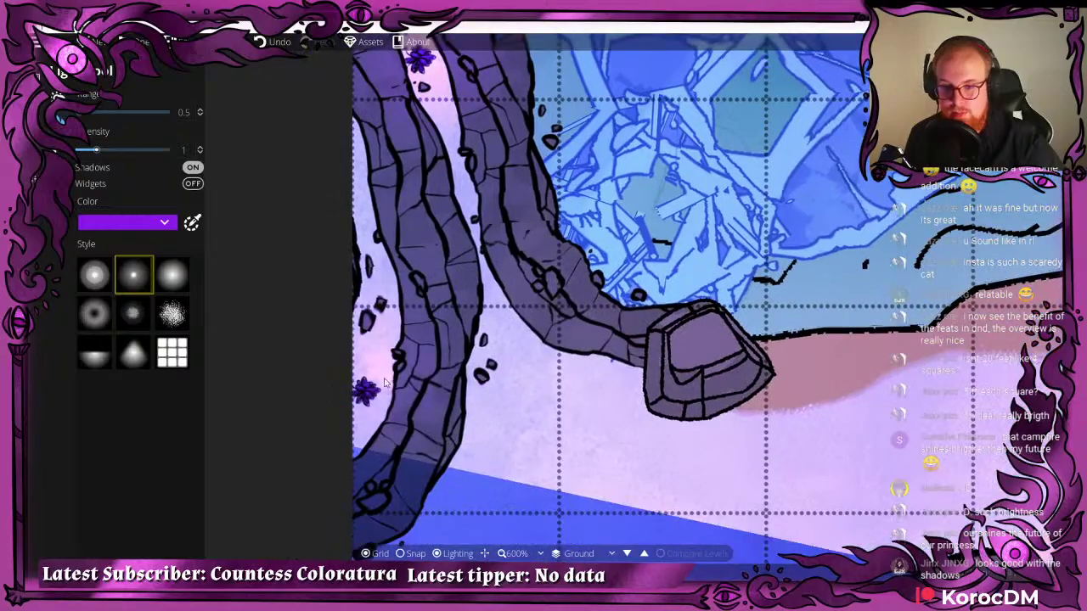
{"action": "left_click", "coordinate": [370, 393]}
- Place matching purple lights on the remaining purple plants along the northern cliff ledges above the frozen pond
{"action": "left_click_drag", "start_coordinate": [473, 260], "coordinate": [442, 459]}
{"action": "left_click_drag", "start_coordinate": [509, 204], "coordinate": [423, 387]}
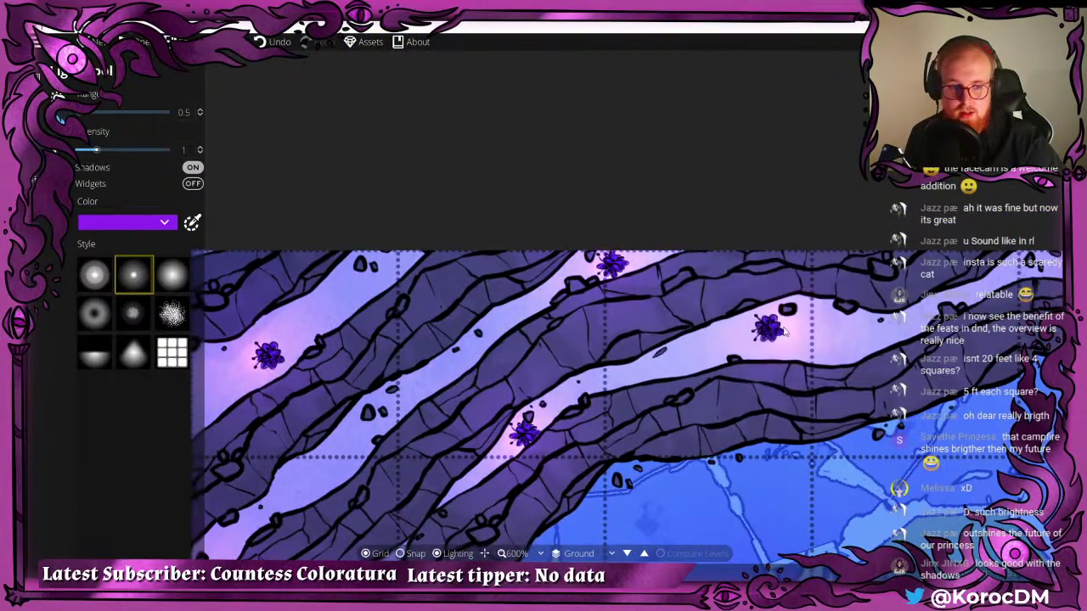
{"action": "left_click_drag", "start_coordinate": [742, 316], "coordinate": [496, 239]}
{"action": "left_click_drag", "start_coordinate": [883, 226], "coordinate": [329, 201]}
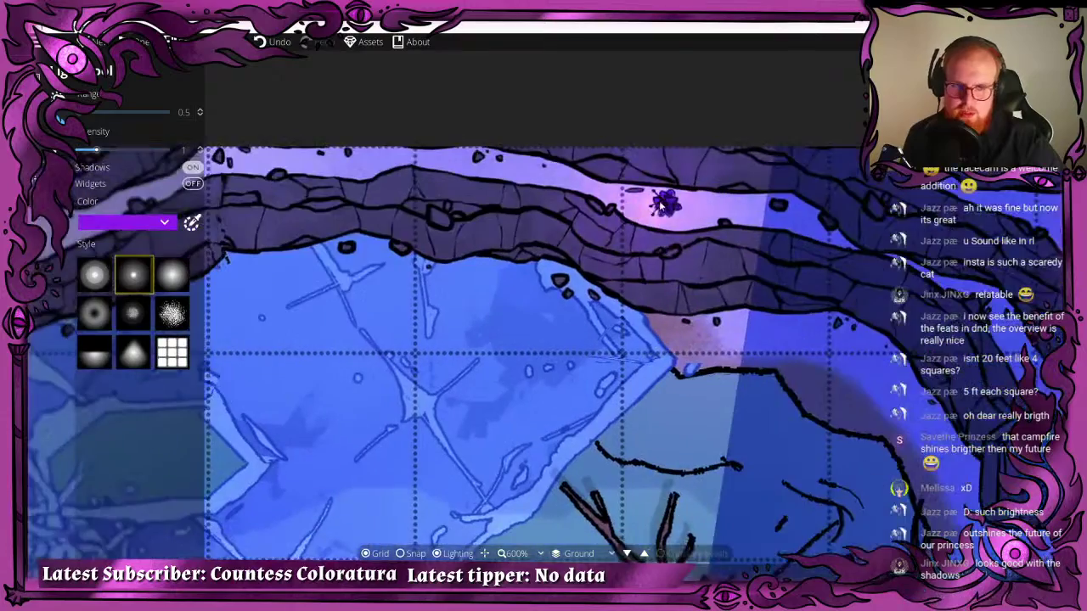
{"action": "left_click_drag", "start_coordinate": [556, 199], "coordinate": [130, 166]}
{"action": "left_click", "coordinate": [653, 197]}
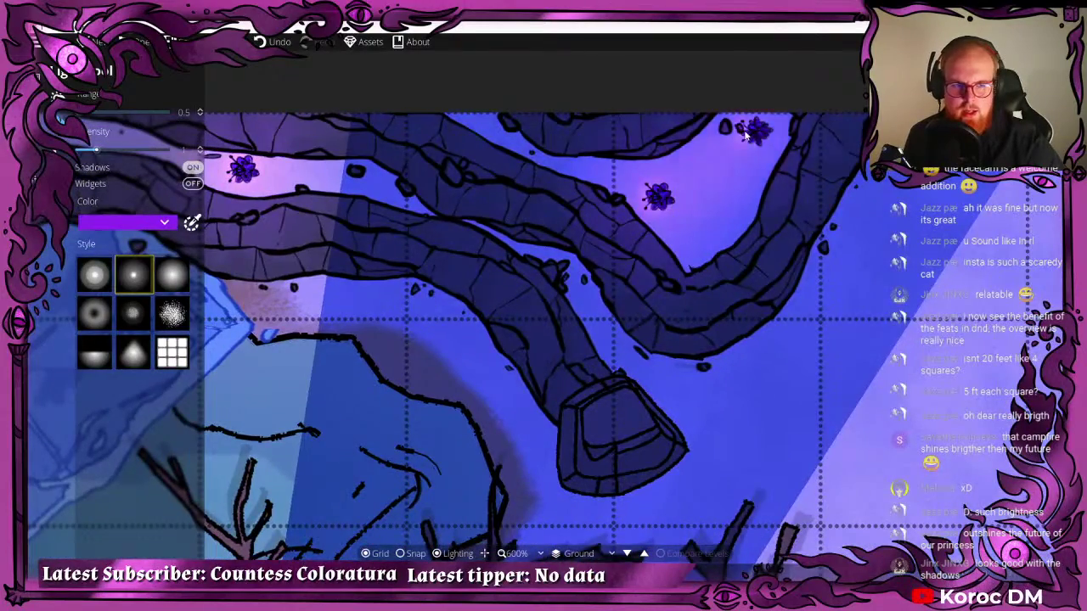
- Add a soft purple glow over the northwestern cliffs using the third light style, intensity 0.7 and range 1.5
{"action": "scroll", "coordinate": [441, 241], "scroll_direction": "down", "scroll_amount": 8}
{"action": "left_click_drag", "start_coordinate": [346, 328], "coordinate": [652, 256]}
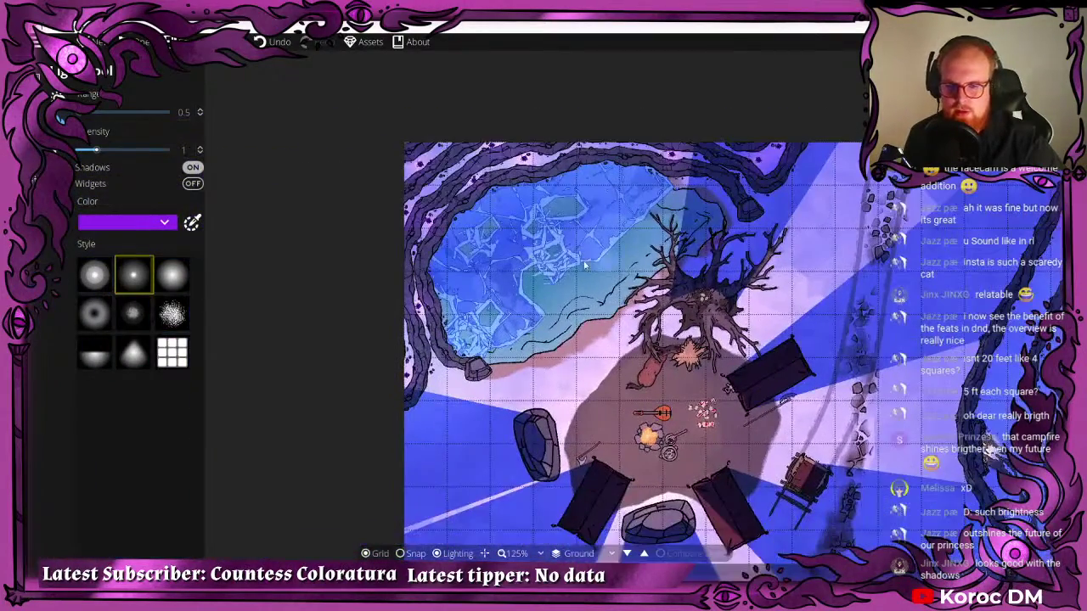
{"action": "left_click_drag", "start_coordinate": [553, 262], "coordinate": [442, 256]}
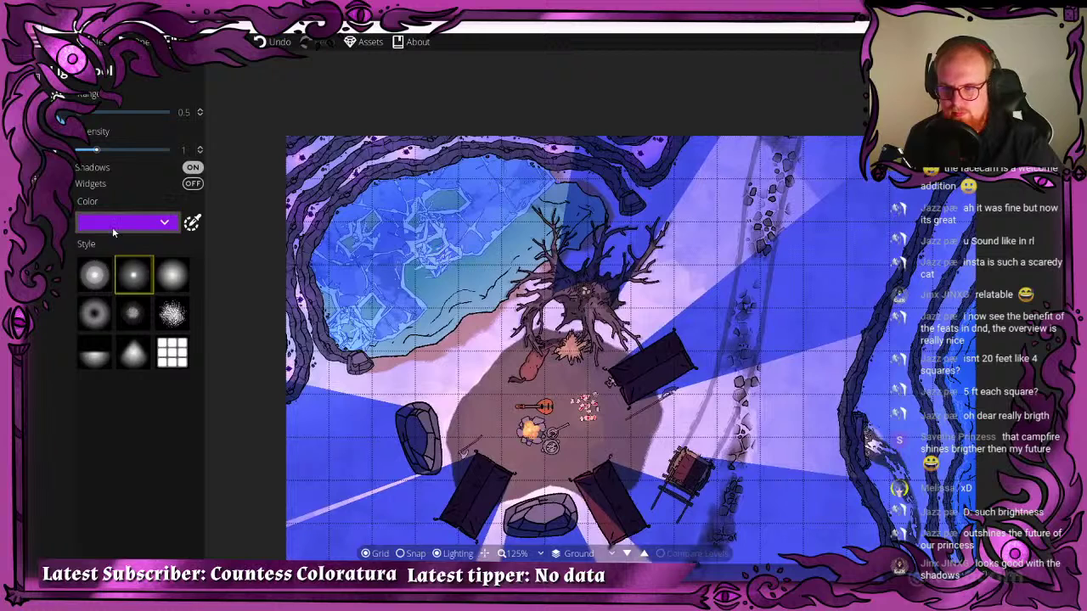
{"action": "left_click", "coordinate": [173, 273]}
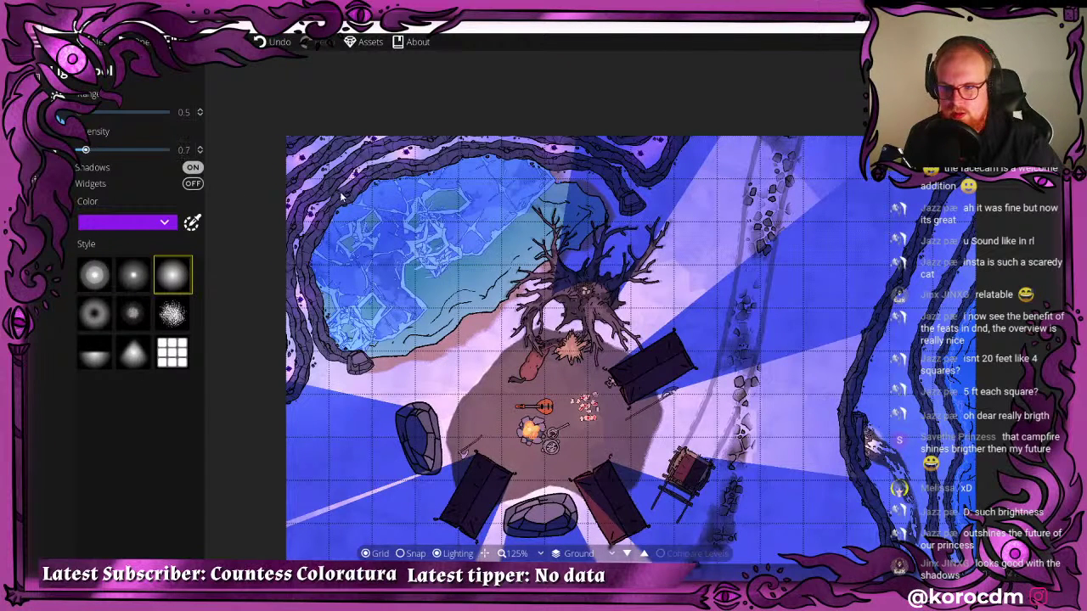
{"action": "scroll", "coordinate": [316, 188], "scroll_direction": "up", "scroll_amount": 3}
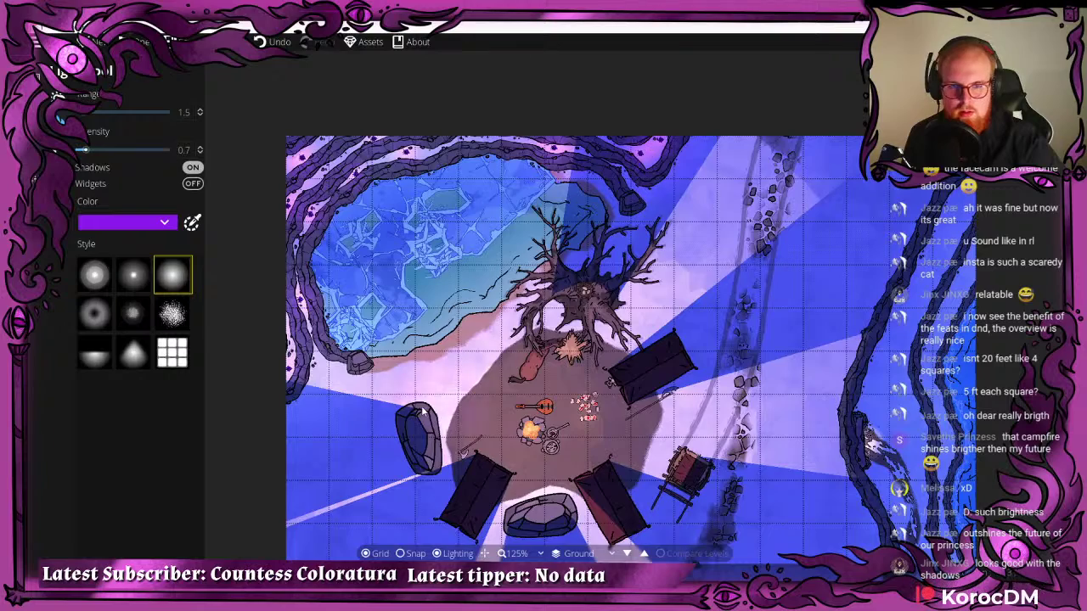
{"action": "scroll", "coordinate": [386, 272], "scroll_direction": "down", "scroll_amount": 2}
{"action": "left_click_drag", "start_coordinate": [481, 296], "coordinate": [468, 286]}
{"action": "left_click_drag", "start_coordinate": [367, 312], "coordinate": [349, 250]}
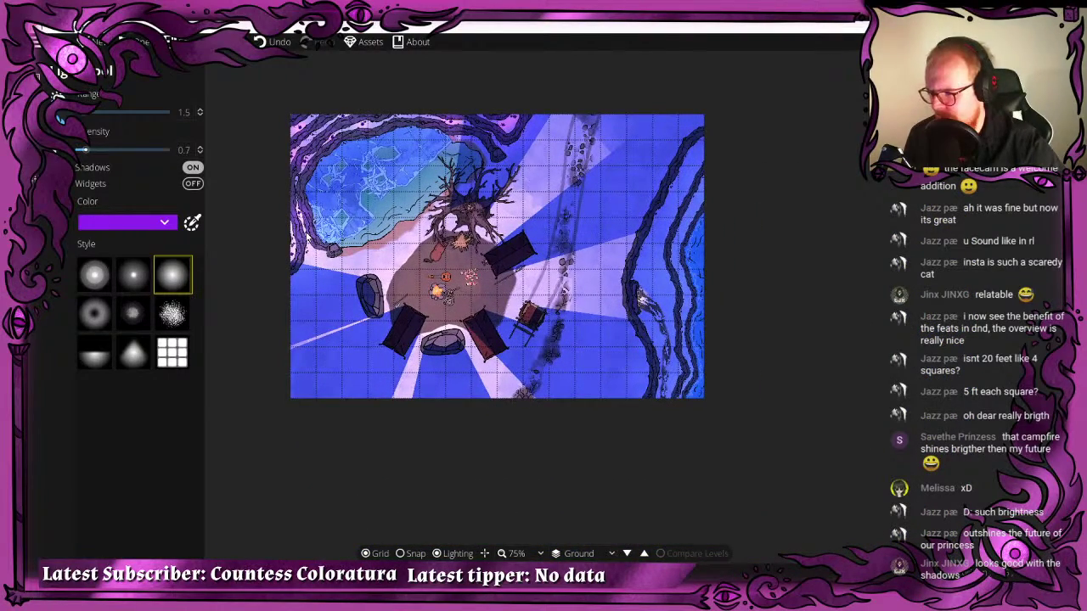
{"action": "left_click_drag", "start_coordinate": [265, 217], "coordinate": [315, 250]}
{"action": "left_click_drag", "start_coordinate": [395, 213], "coordinate": [431, 249]}
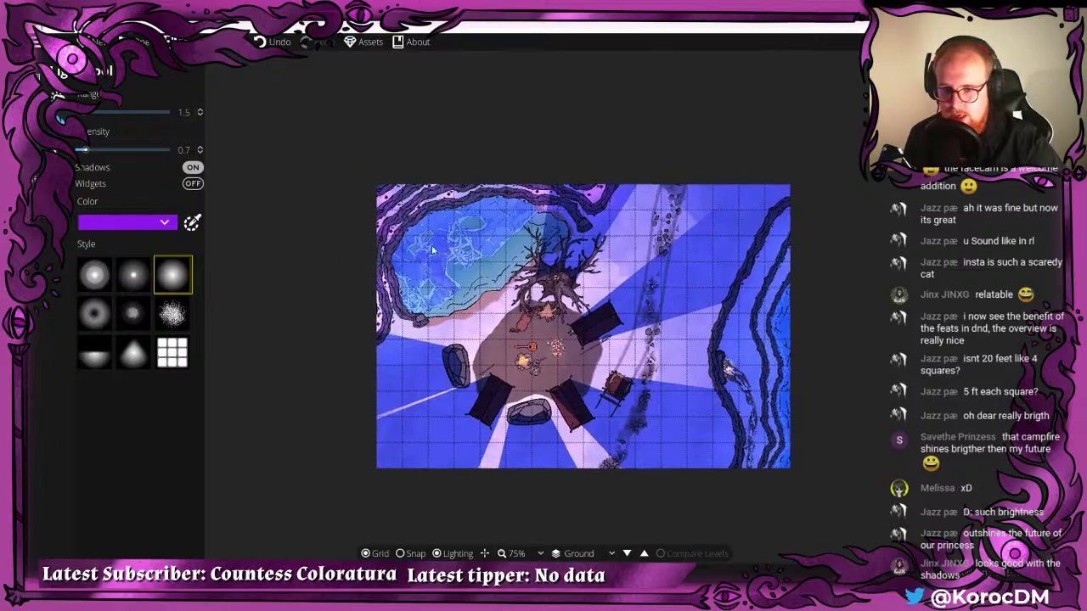
- Draw an invisible SightBlock wall along the outer cliff ledge around the frozen pond, from its southwestern end up to the northern map edge
{"action": "scroll", "coordinate": [432, 248], "scroll_direction": "up", "scroll_amount": 5}
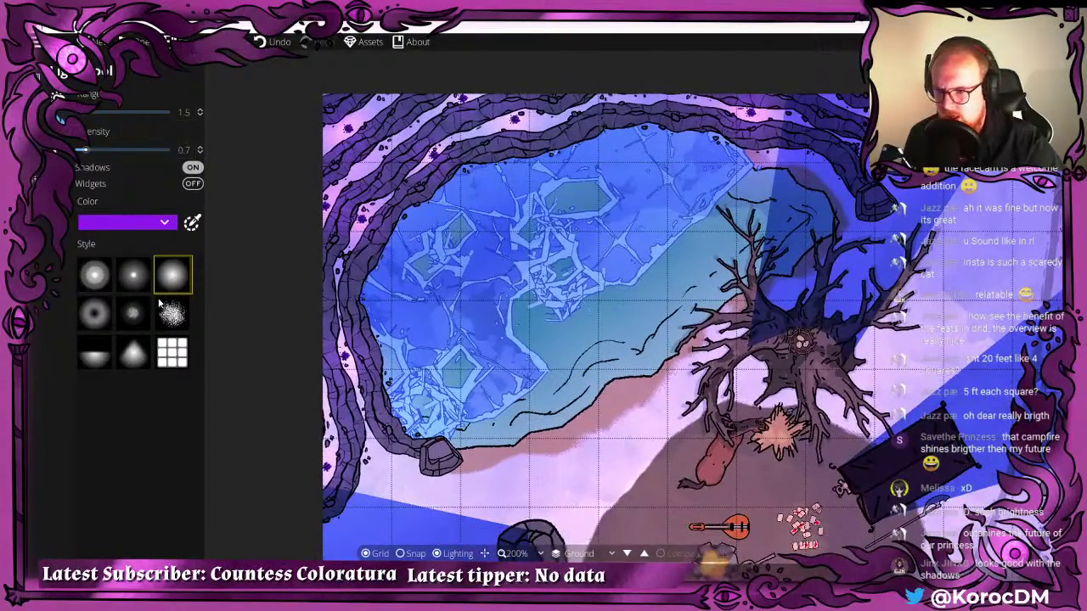
{"action": "left_click", "coordinate": [38, 76]}
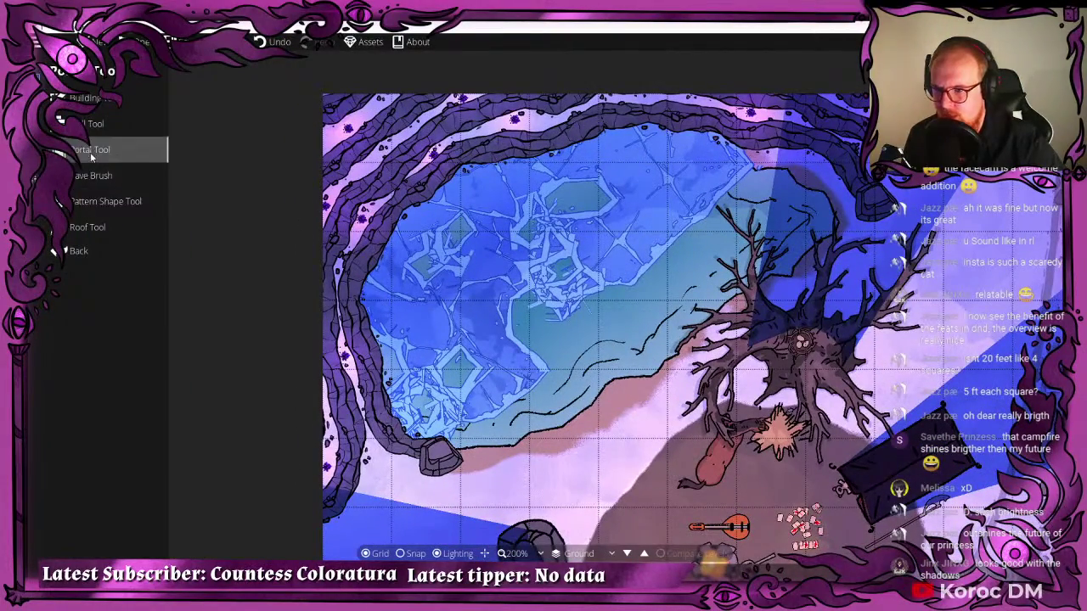
{"action": "left_click", "coordinate": [90, 125]}
{"action": "left_click_drag", "start_coordinate": [369, 177], "coordinate": [381, 303]}
{"action": "left_click_drag", "start_coordinate": [360, 239], "coordinate": [335, 263]}
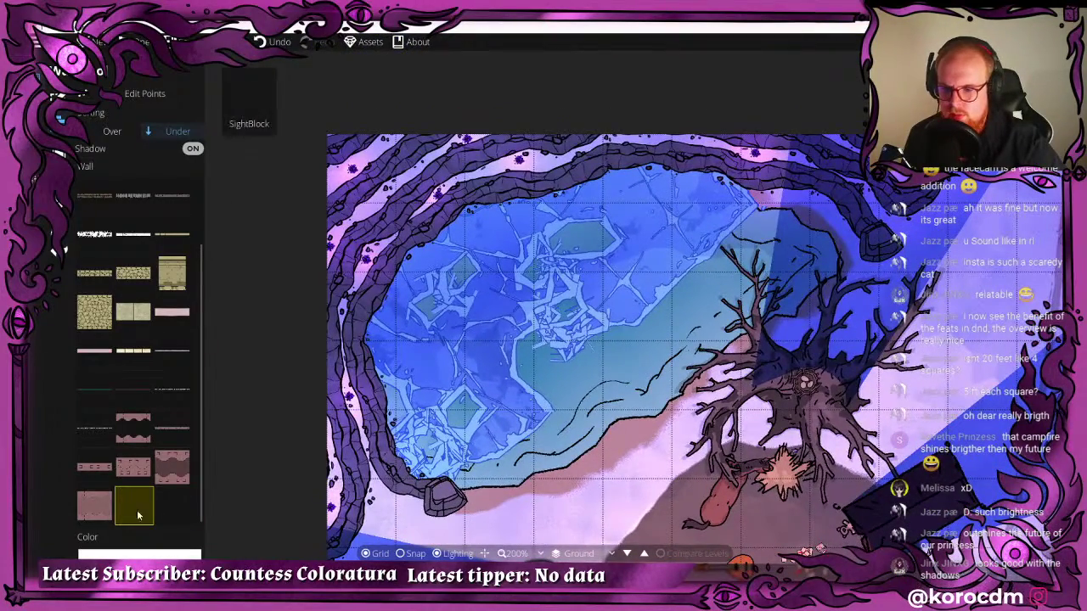
{"action": "right_click", "coordinate": [440, 131]}
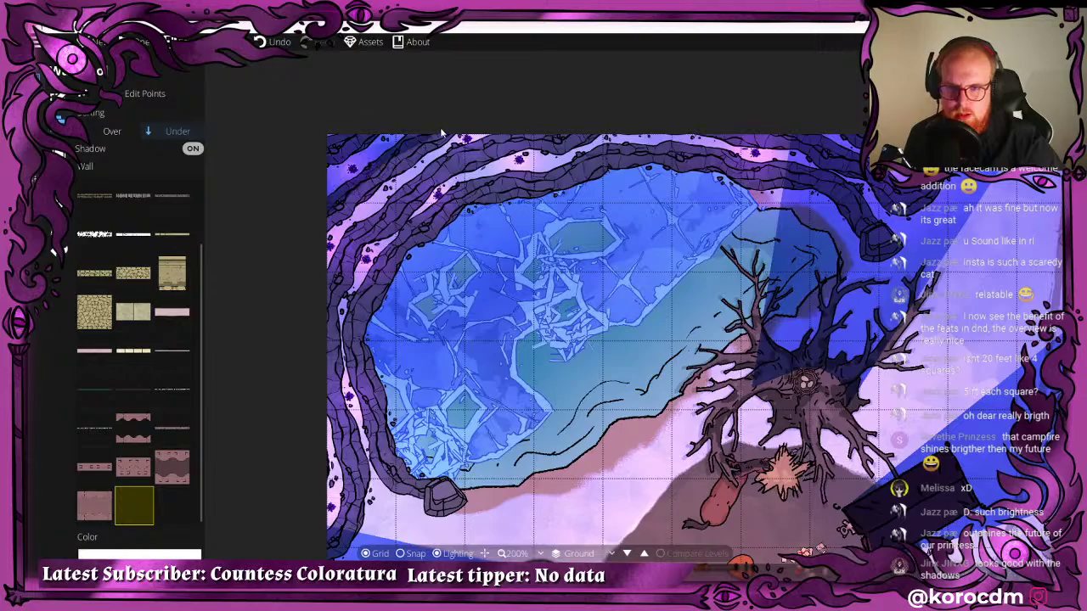
{"action": "left_click_drag", "start_coordinate": [444, 363], "coordinate": [365, 307]}
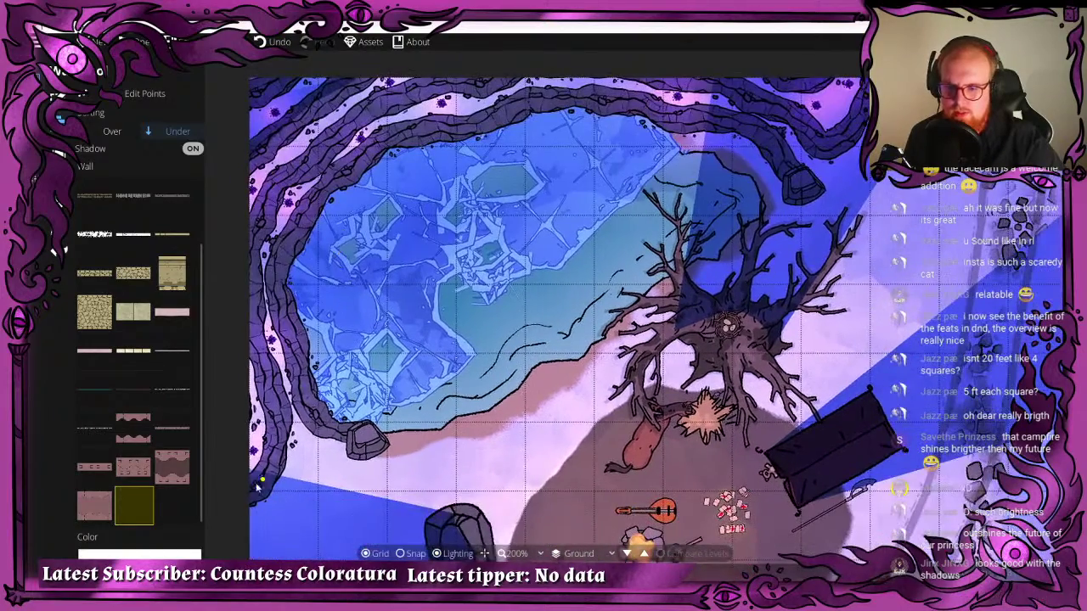
{"action": "left_click", "coordinate": [257, 484]}
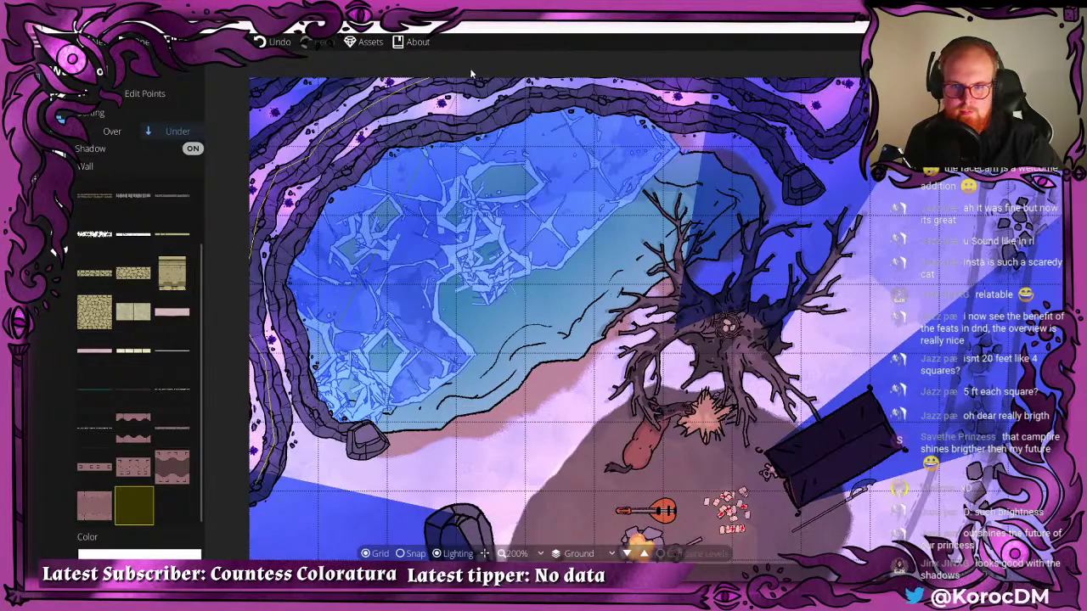
{"action": "right_click", "coordinate": [500, 71]}
- Examine the lighting and cast shadows across the whole map, from the frozen pond to the campsite and eastern cliffs
{"action": "left_click_drag", "start_coordinate": [533, 116], "coordinate": [438, 135]}
{"action": "scroll", "coordinate": [462, 195], "scroll_direction": "down", "scroll_amount": 5}
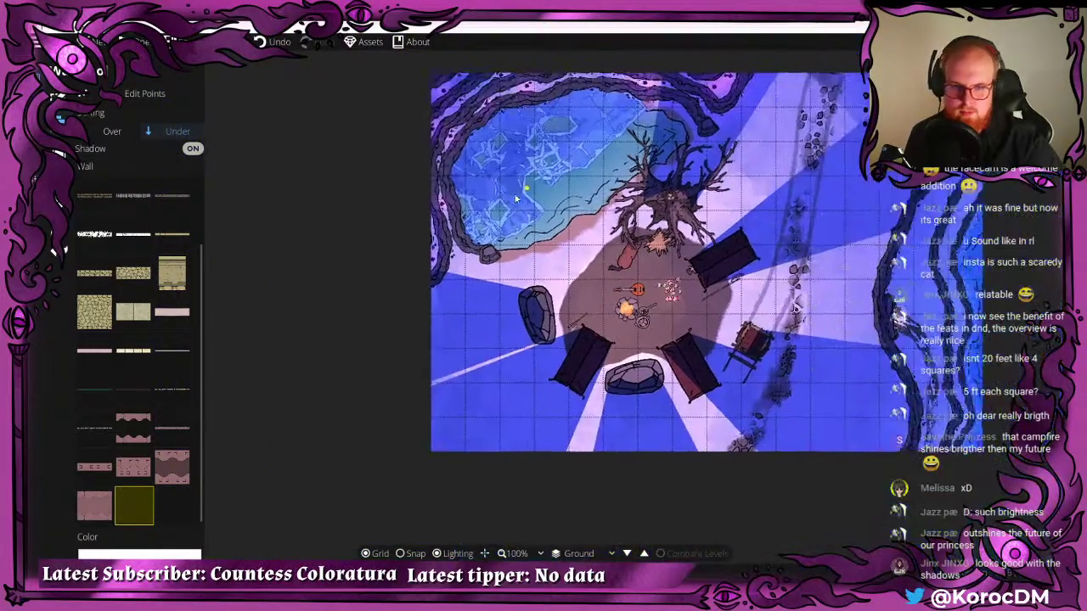
{"action": "left_click_drag", "start_coordinate": [515, 199], "coordinate": [494, 198]}
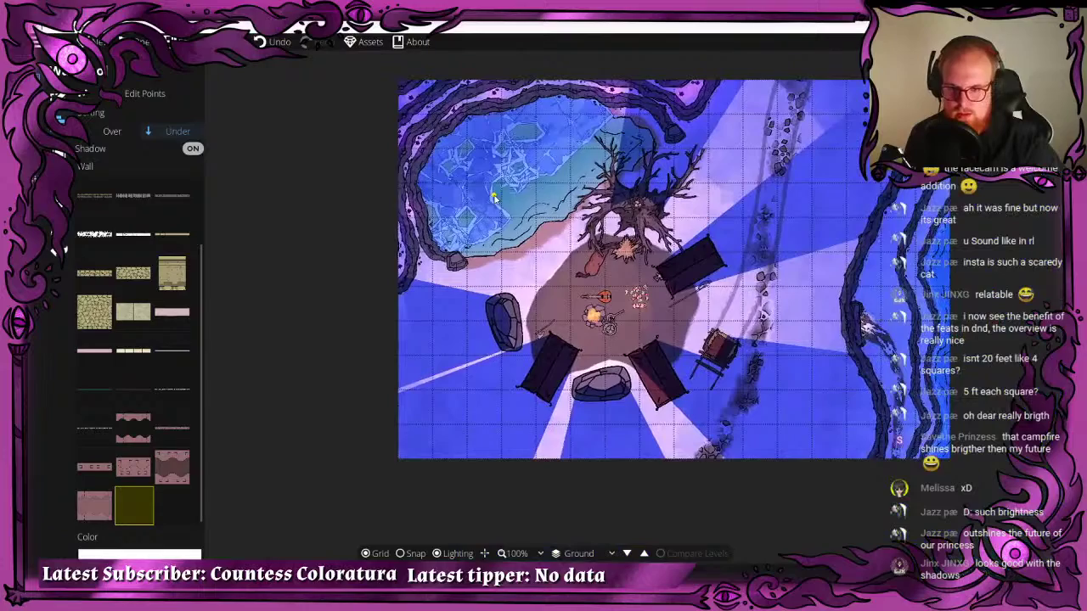
{"action": "key", "text": "Right"}
{"action": "key", "text": "Up"}
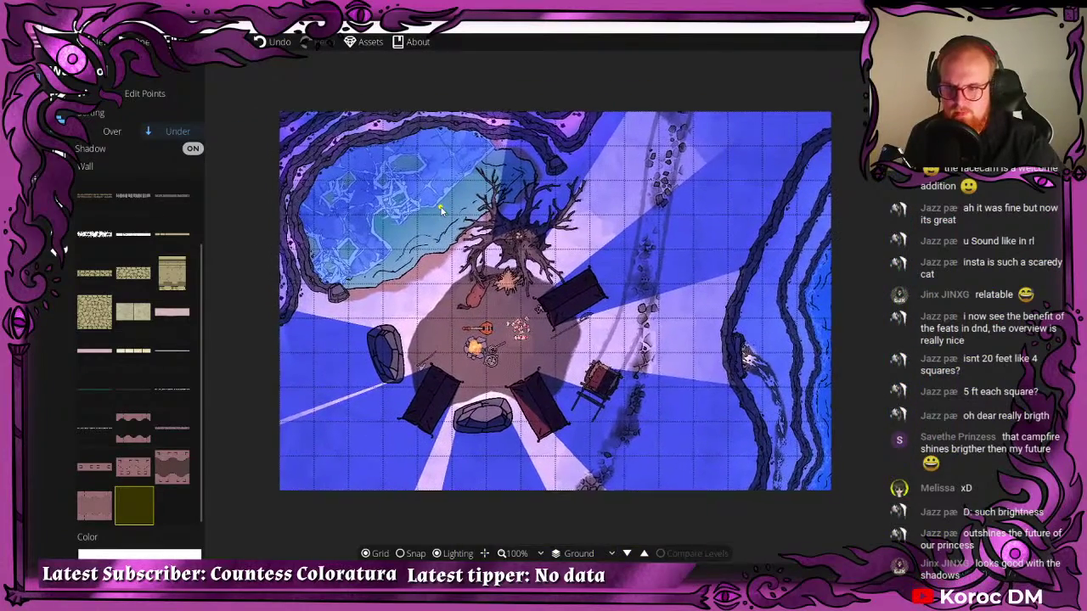
{"action": "left_click_drag", "start_coordinate": [441, 209], "coordinate": [464, 205]}
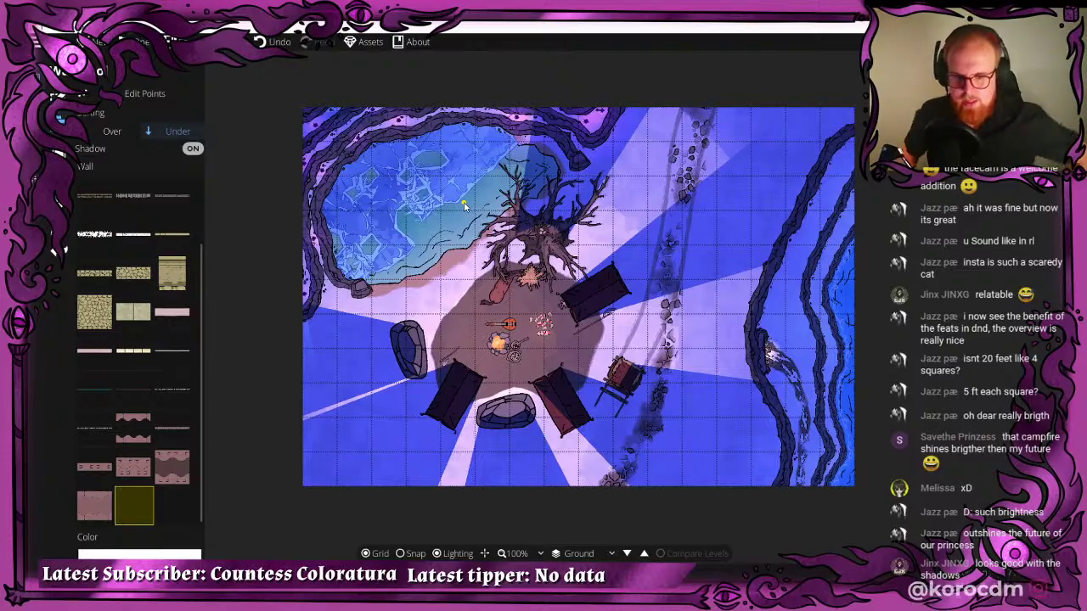
{"action": "key", "text": "Right"}
{"action": "key", "text": "Down"}
{"action": "left_click_drag", "start_coordinate": [510, 88], "coordinate": [471, 120]}
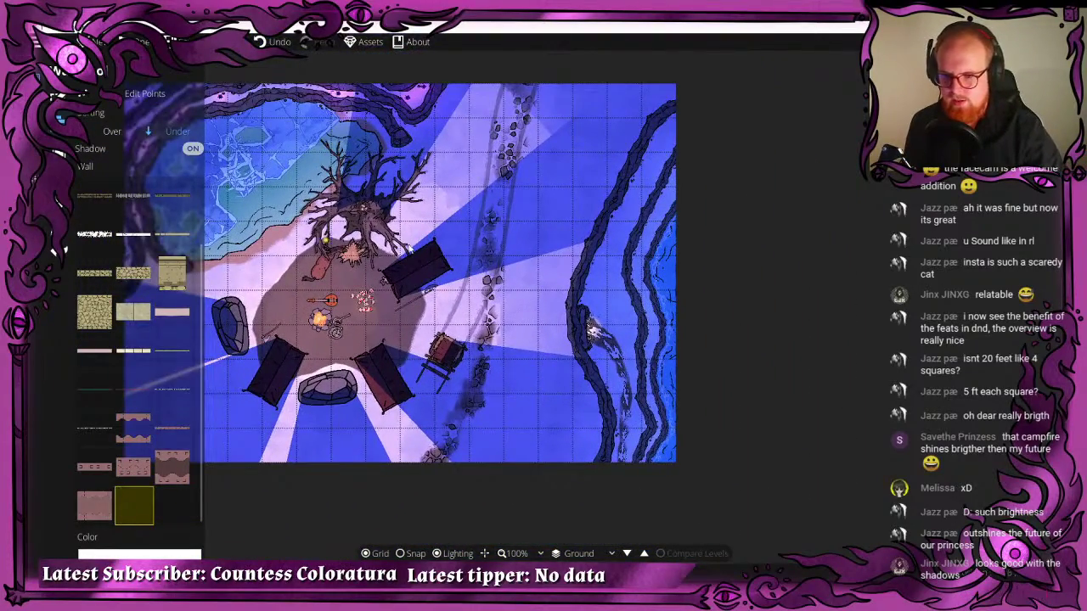
{"action": "scroll", "coordinate": [585, 314], "scroll_direction": "down", "scroll_amount": 2}
{"action": "left_click_drag", "start_coordinate": [554, 222], "coordinate": [549, 221]}
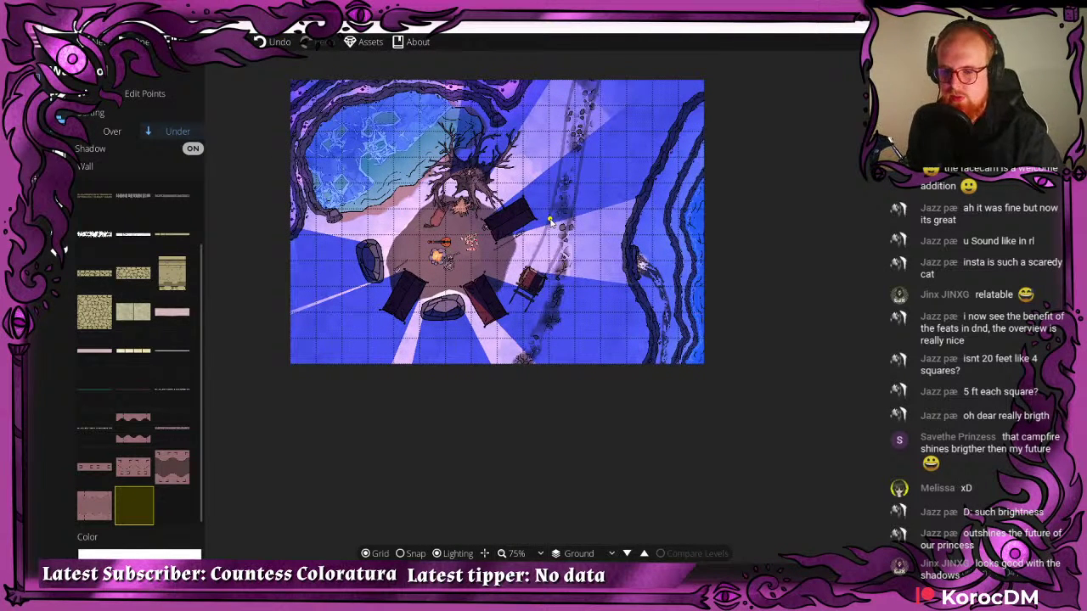
{"action": "mouse_move", "coordinate": [149, 518]}
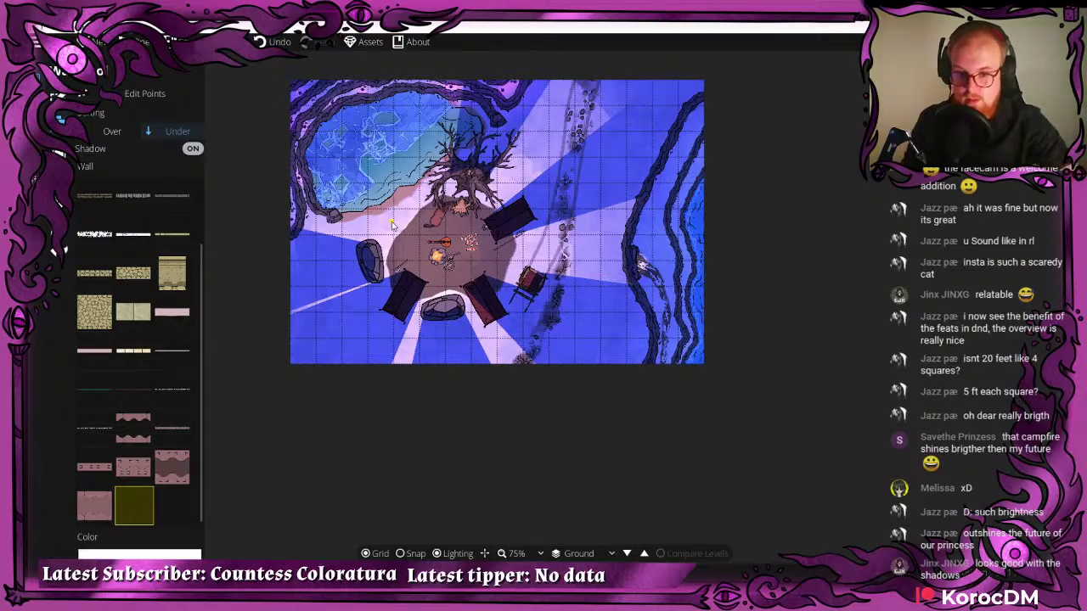
{"action": "scroll", "coordinate": [423, 228], "scroll_direction": "up", "scroll_amount": 3}
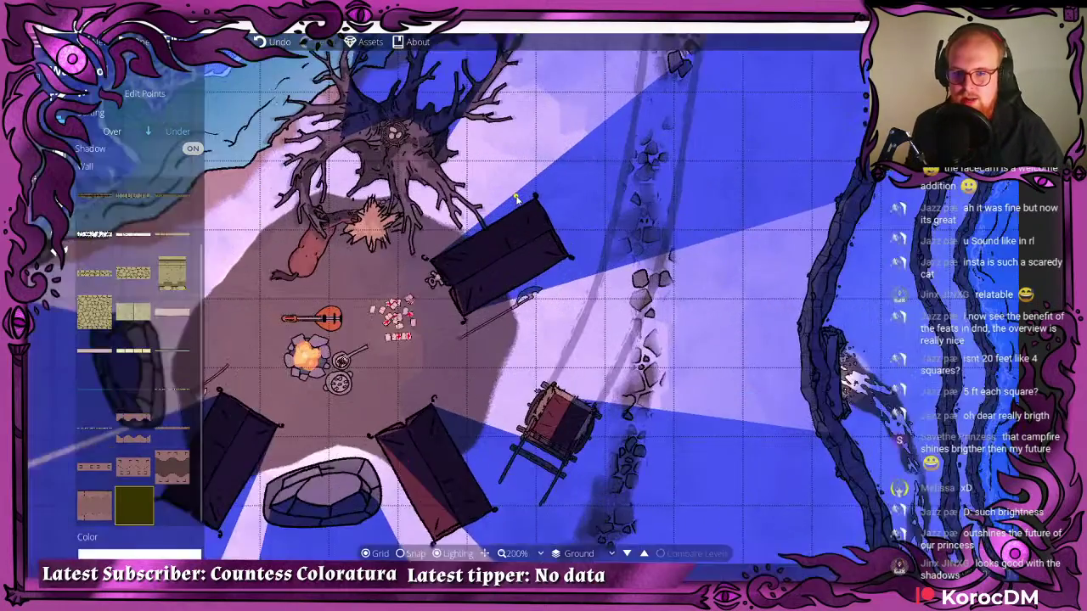
{"action": "scroll", "coordinate": [515, 304], "scroll_direction": "down", "scroll_amount": 3}
{"action": "left_click_drag", "start_coordinate": [557, 251], "coordinate": [510, 274]}
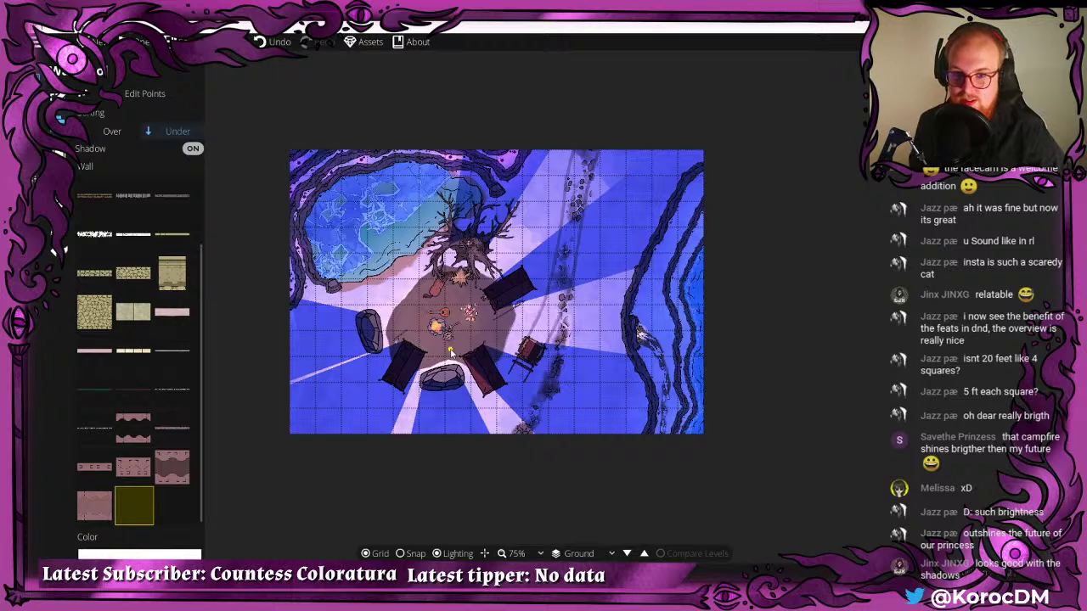
{"action": "left_click", "coordinate": [511, 282]}
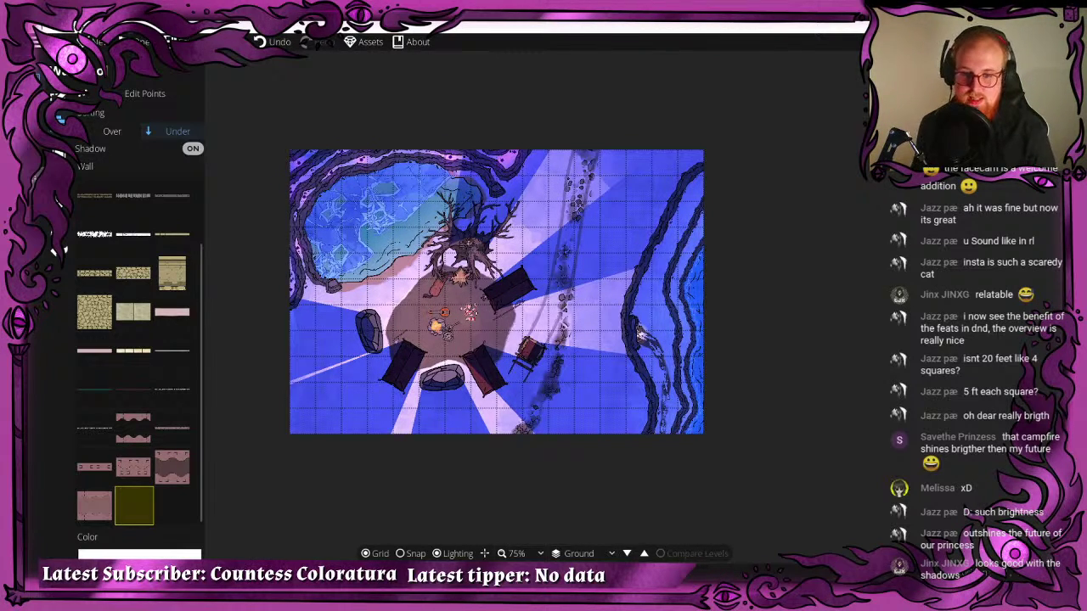
- Draw a SightBlock wall along the horse's back and head beside the bush so it blocks the campfire light
{"action": "scroll", "coordinate": [436, 310], "scroll_direction": "up", "scroll_amount": 5}
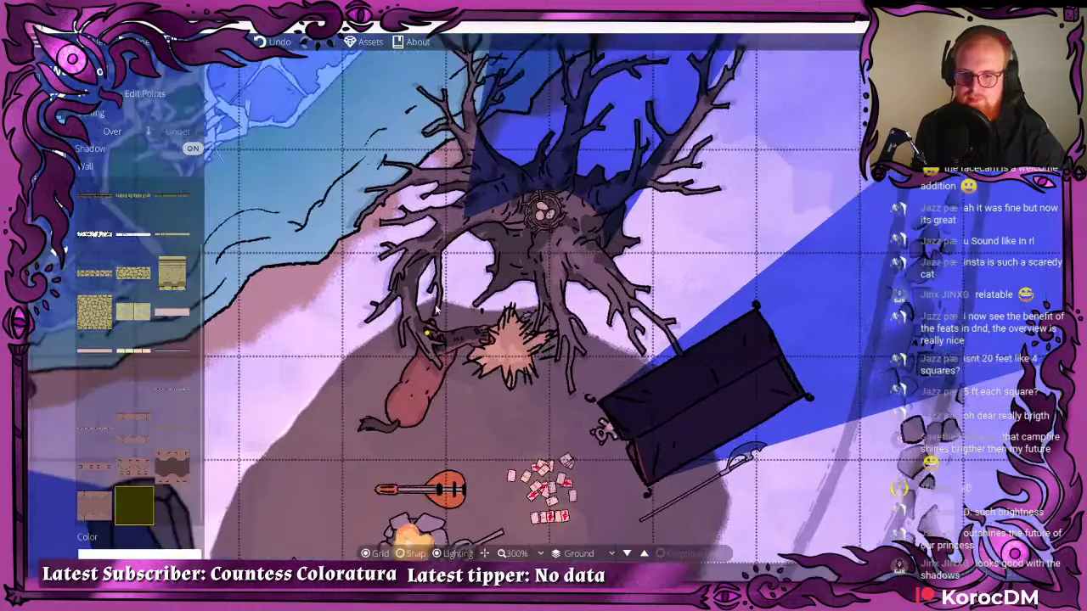
{"action": "left_click_drag", "start_coordinate": [427, 330], "coordinate": [423, 211]}
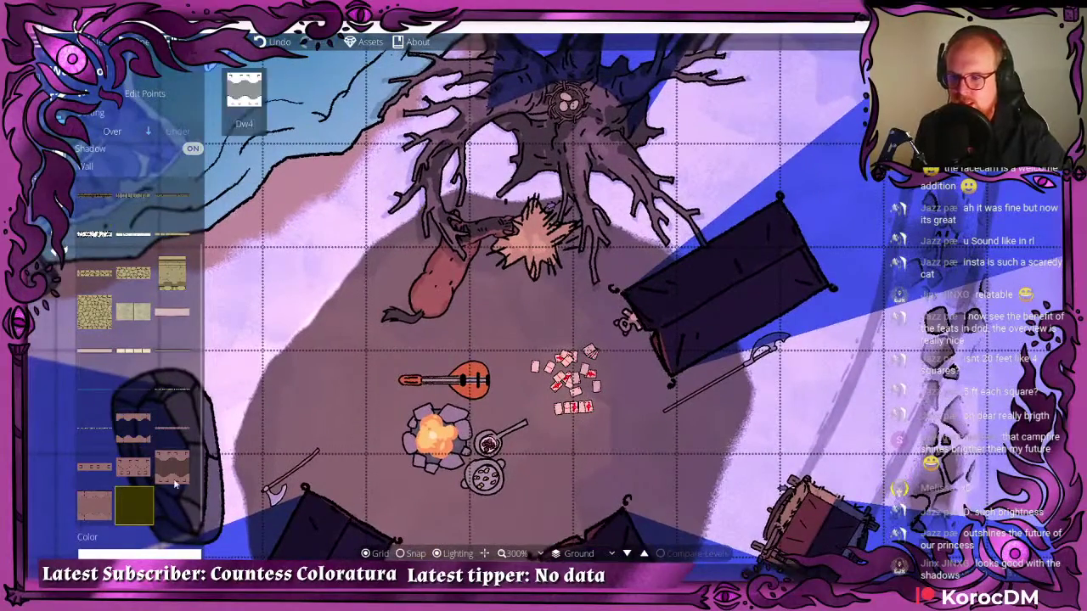
{"action": "scroll", "coordinate": [419, 299], "scroll_direction": "up", "scroll_amount": 3}
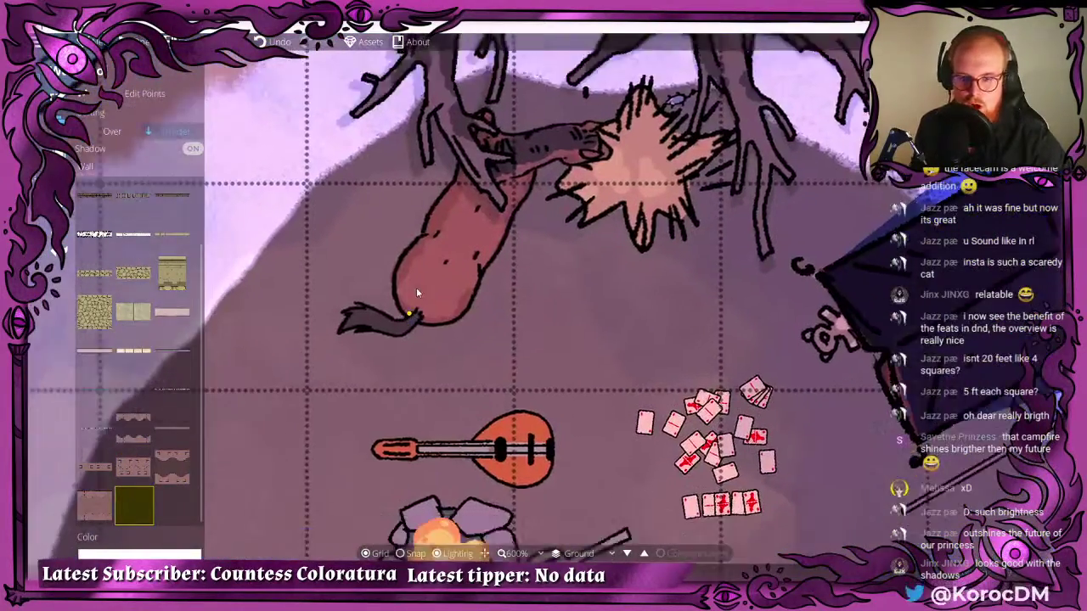
{"action": "left_click_drag", "start_coordinate": [417, 291], "coordinate": [454, 344]}
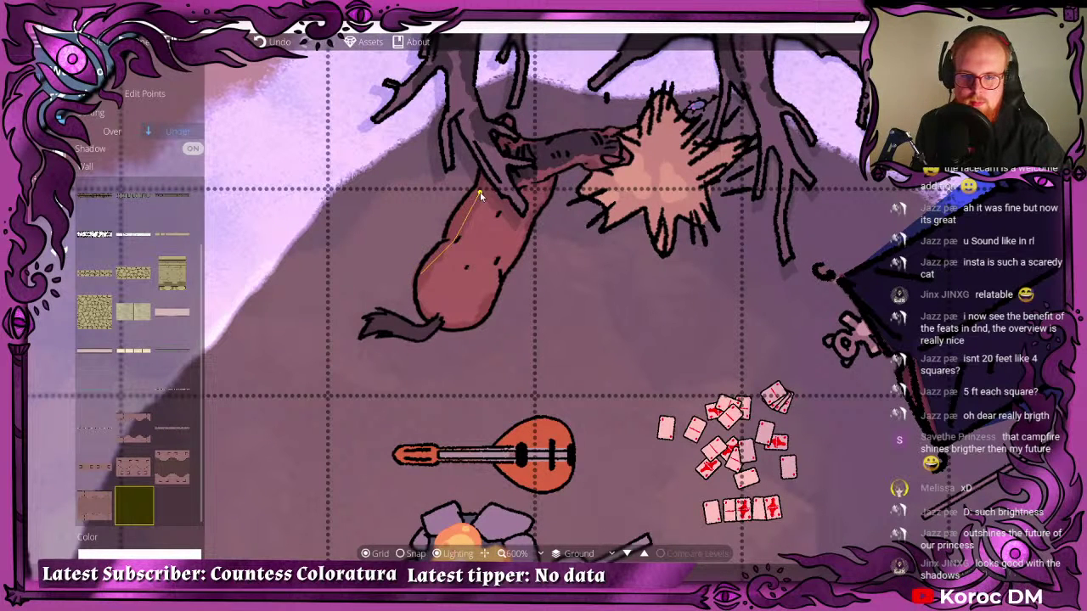
{"action": "right_click", "coordinate": [620, 149]}
{"action": "scroll", "coordinate": [537, 362], "scroll_direction": "down", "scroll_amount": 10}
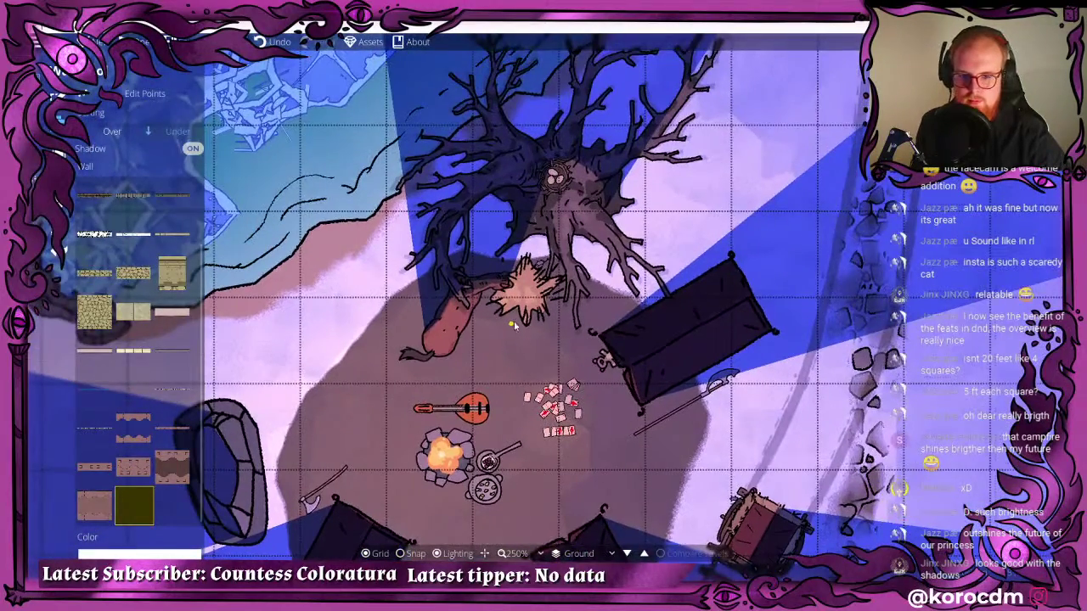
- Edit the horse wall's points, moving them inward from the back's outline toward the middle of the body and neck
{"action": "scroll", "coordinate": [476, 335], "scroll_direction": "up", "scroll_amount": 10}
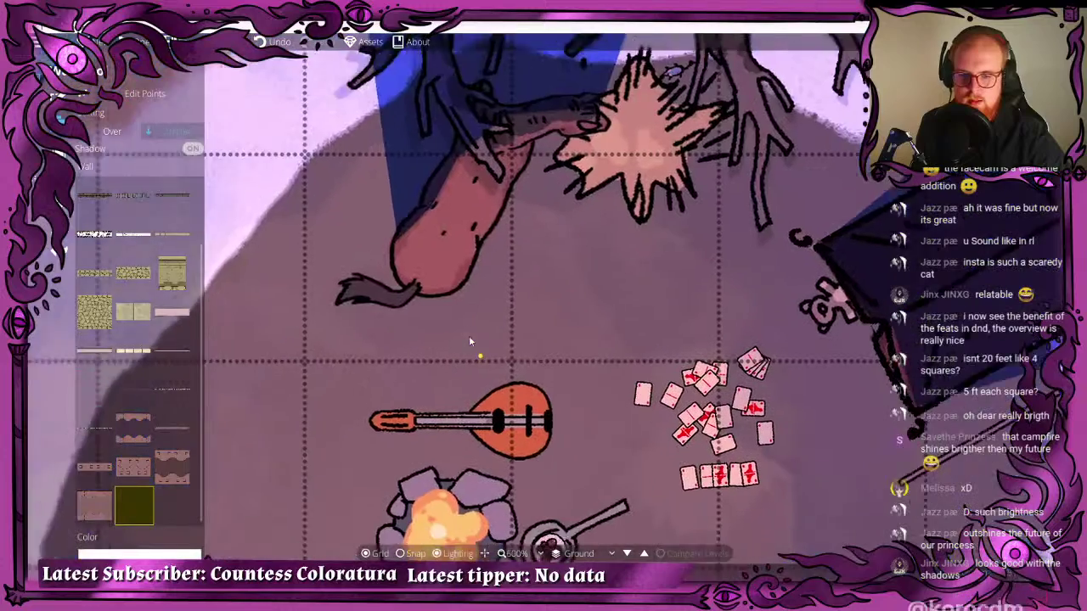
{"action": "left_click_drag", "start_coordinate": [274, 219], "coordinate": [267, 181]}
{"action": "left_click", "coordinate": [166, 96]}
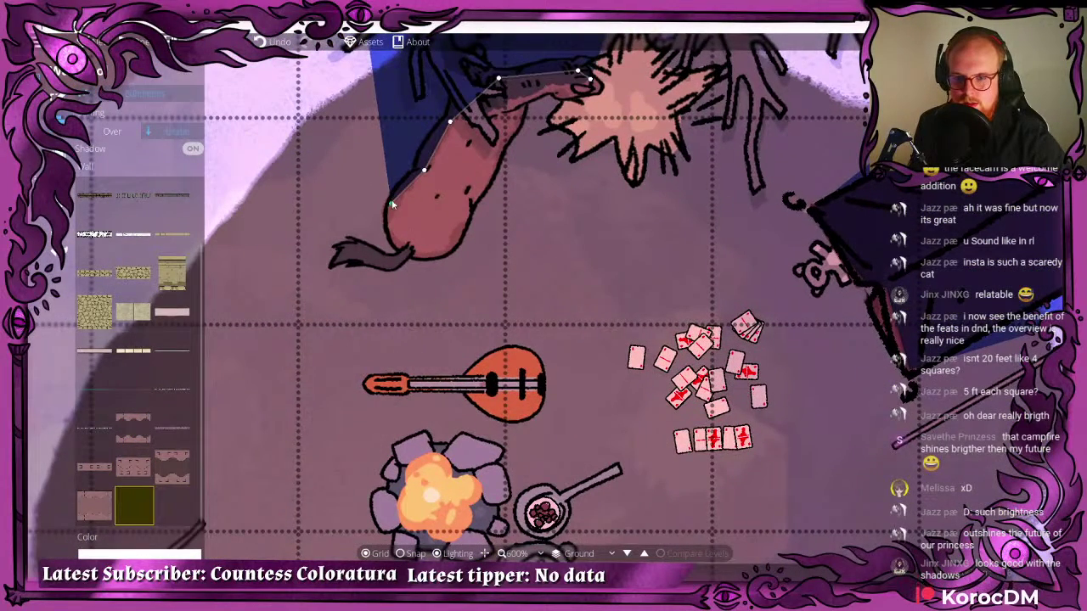
{"action": "left_click_drag", "start_coordinate": [390, 204], "coordinate": [426, 219]}
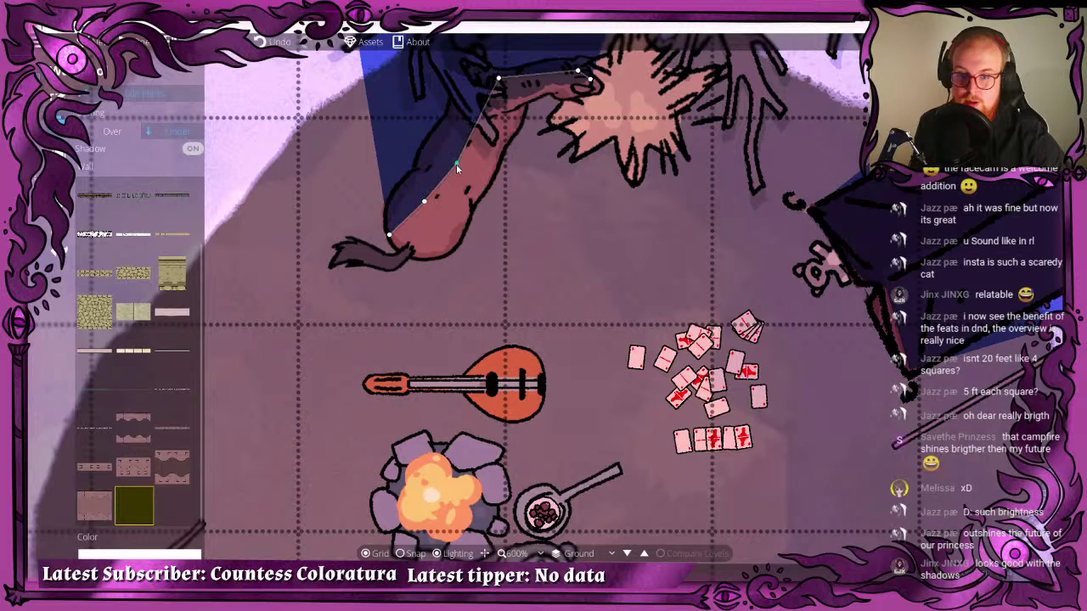
{"action": "left_click_drag", "start_coordinate": [455, 164], "coordinate": [454, 206]}
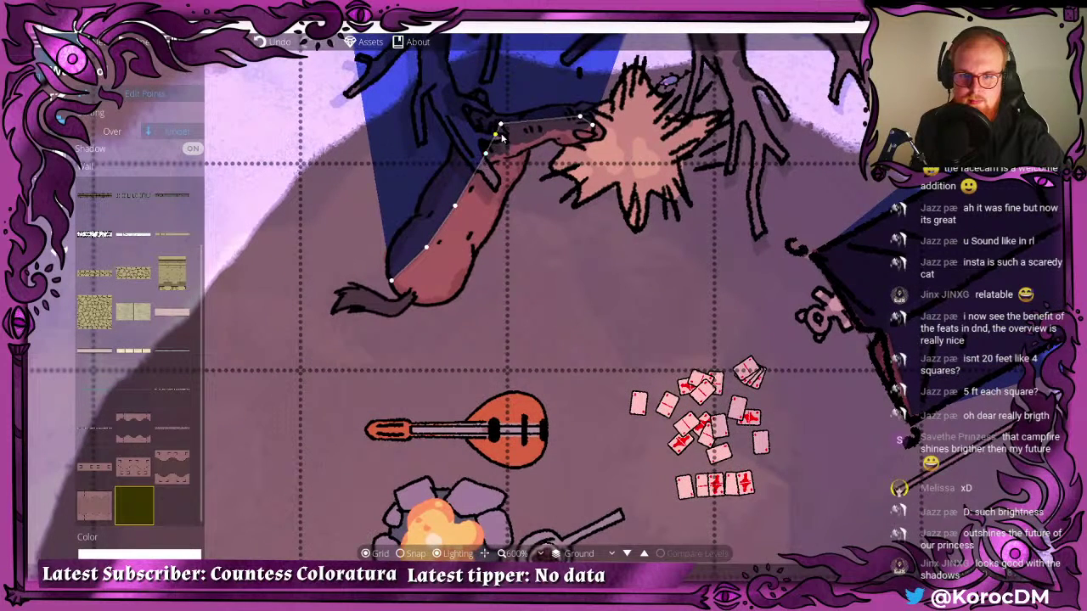
{"action": "left_click_drag", "start_coordinate": [501, 135], "coordinate": [506, 129]}
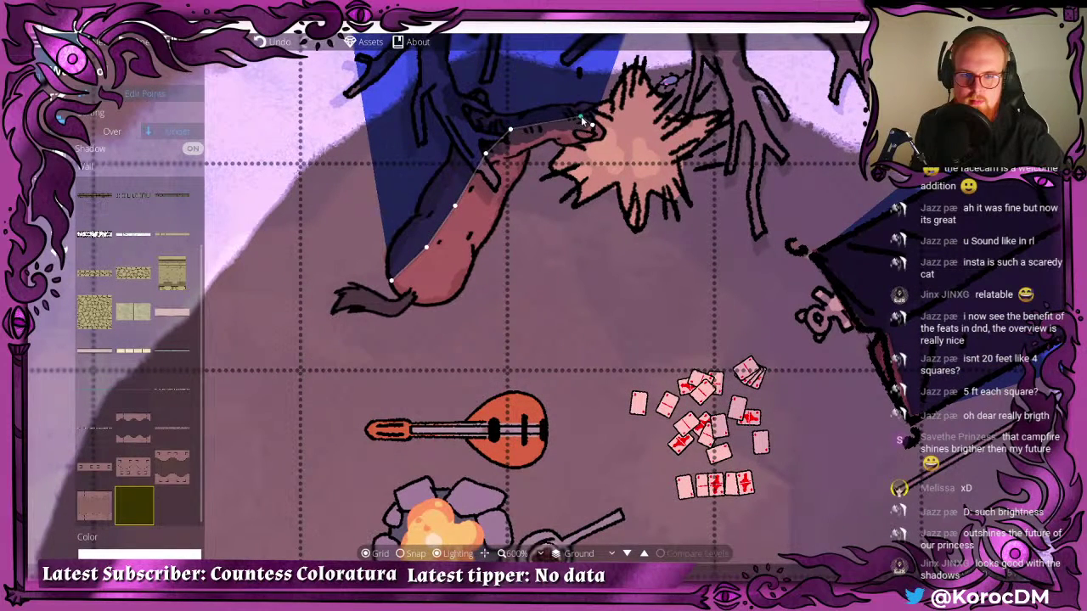
{"action": "scroll", "coordinate": [595, 288], "scroll_direction": "down", "scroll_amount": 5}
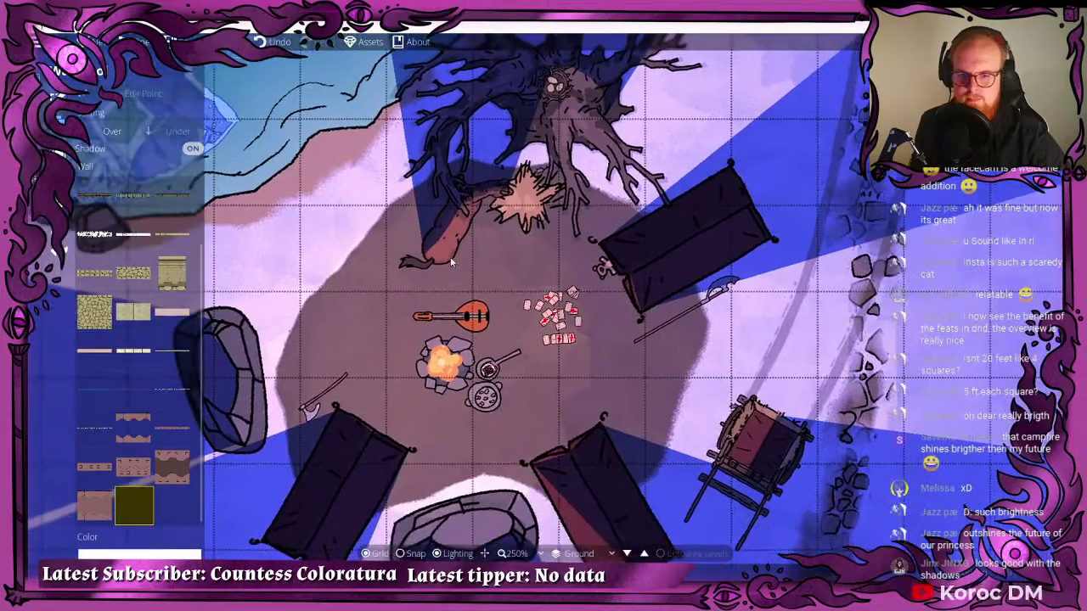
{"action": "scroll", "coordinate": [479, 486], "scroll_direction": "down", "scroll_amount": 3}
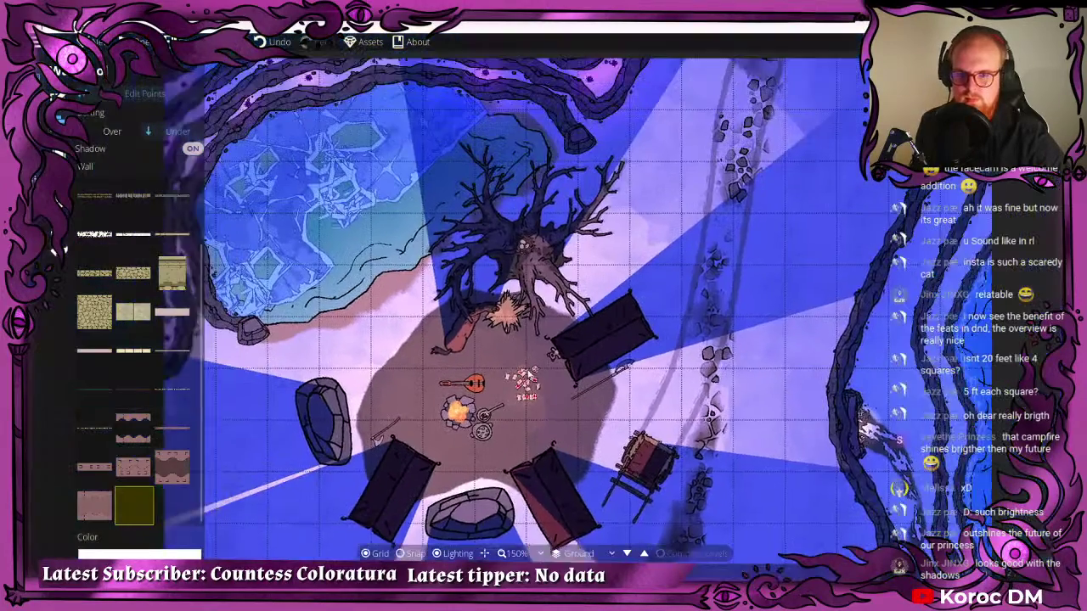
- Review the finished campsite lighting and check the map's export options, closing them without exporting
{"action": "left_click_drag", "start_coordinate": [527, 370], "coordinate": [483, 328]}
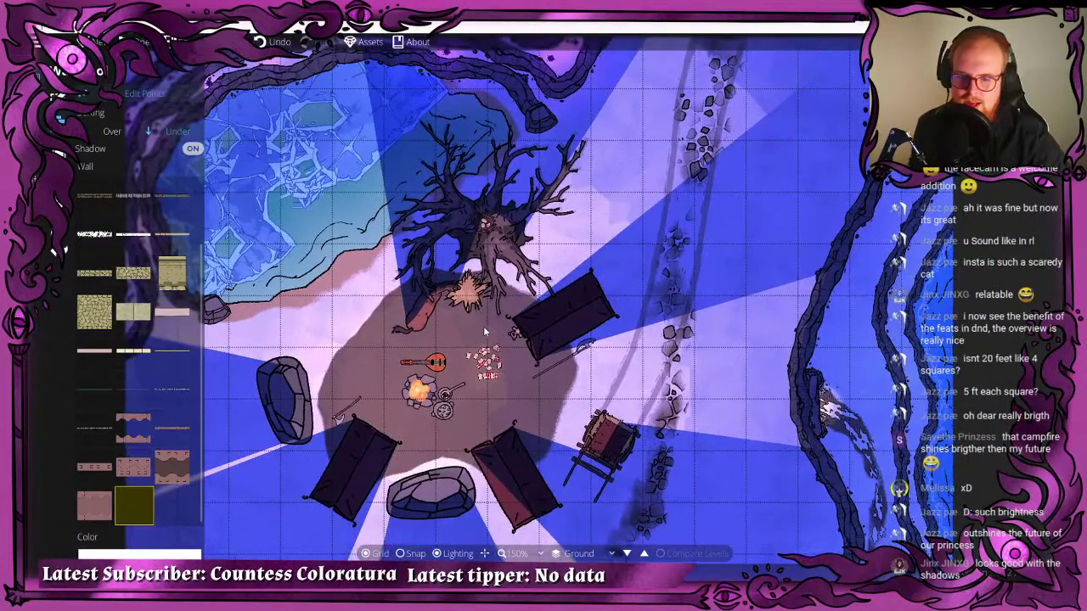
{"action": "scroll", "coordinate": [431, 297], "scroll_direction": "up", "scroll_amount": 5}
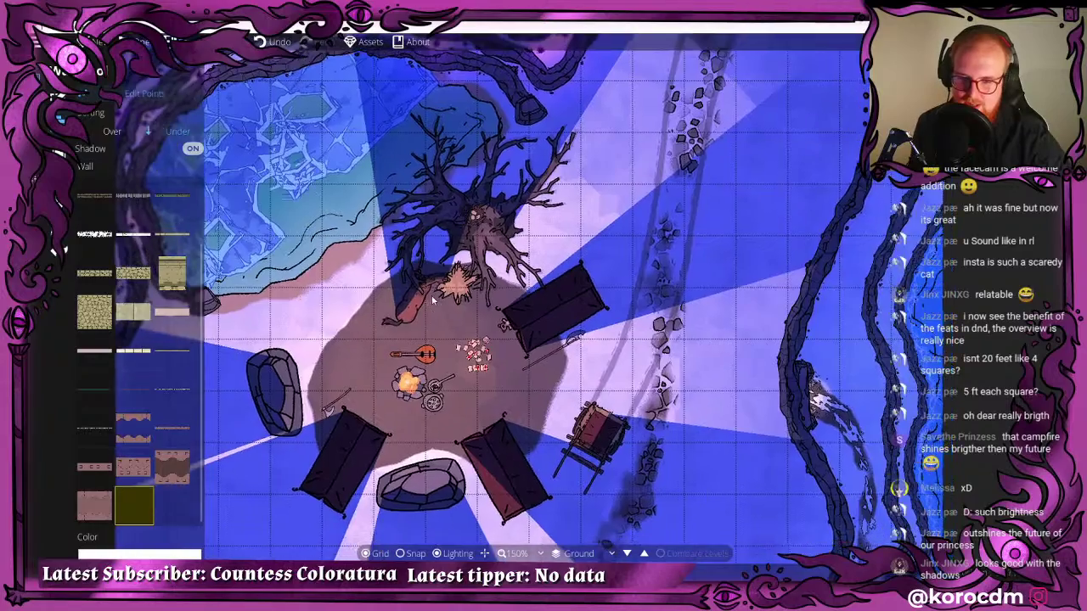
{"action": "scroll", "coordinate": [431, 295], "scroll_direction": "down", "scroll_amount": 4}
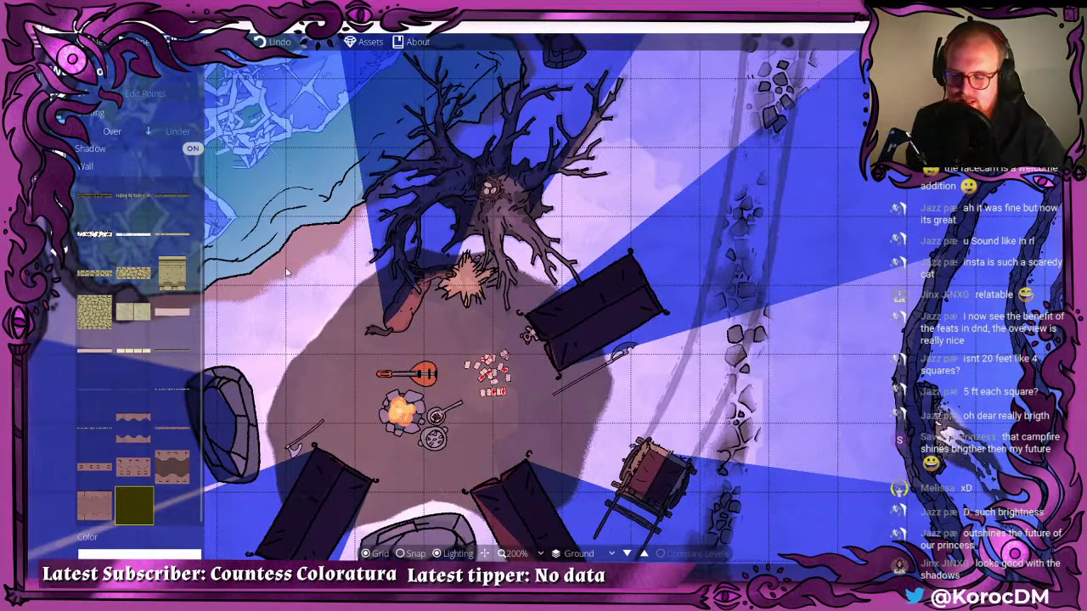
{"action": "scroll", "coordinate": [465, 261], "scroll_direction": "down", "scroll_amount": 3}
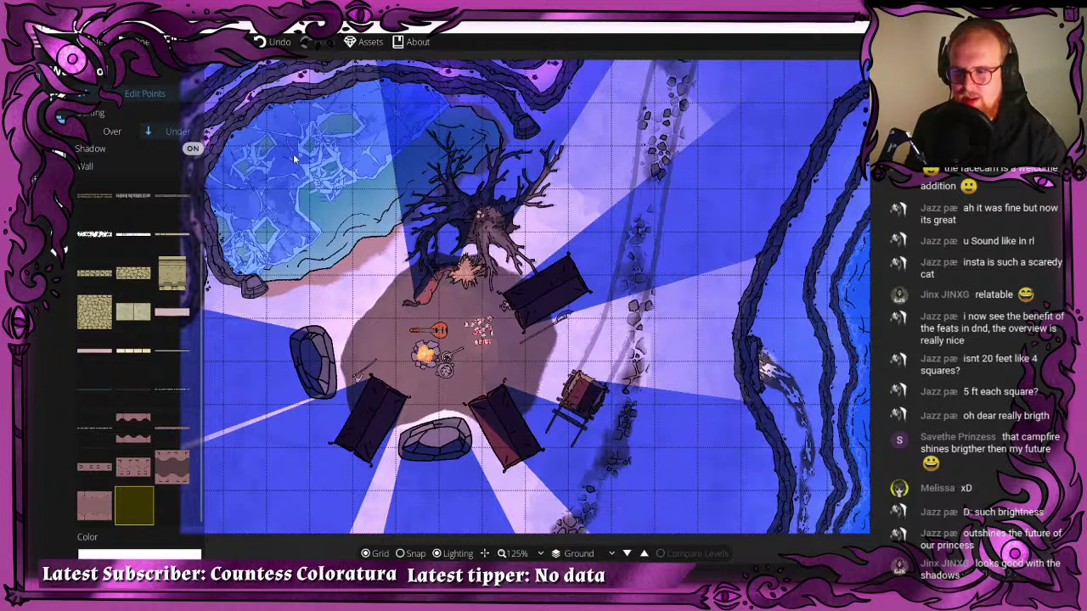
{"action": "key", "text": "ctrl+e"}
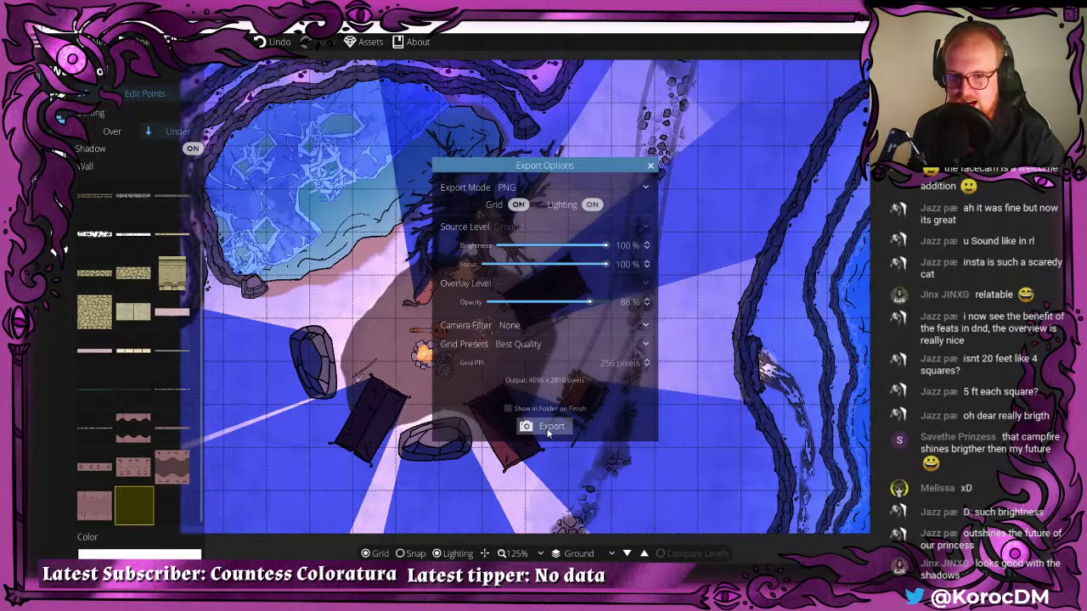
{"action": "left_click", "coordinate": [651, 165]}
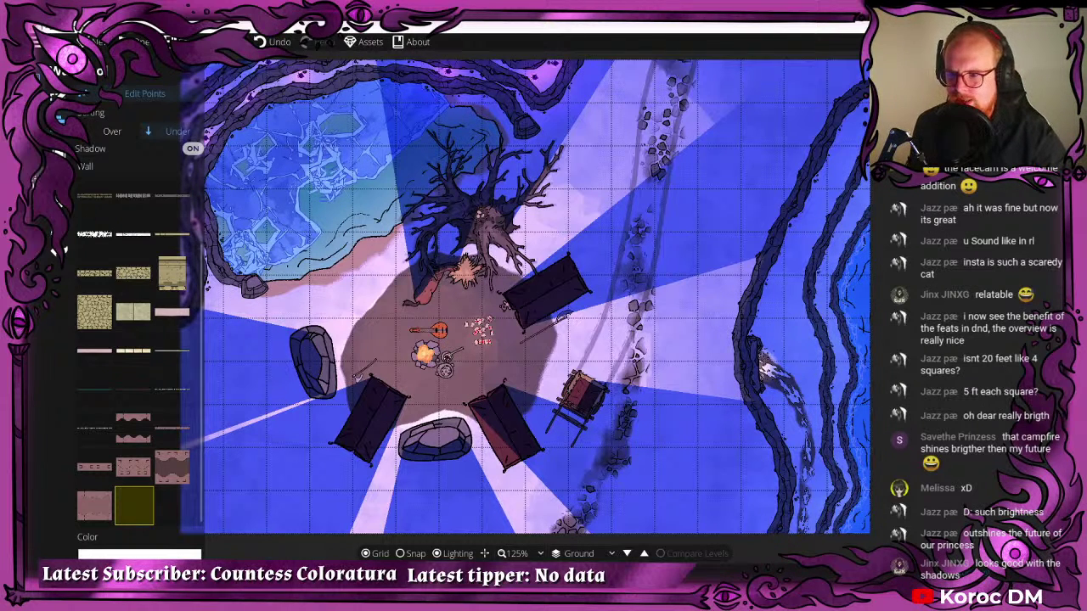
- Add a new map level labelled Tree without cloning another level, and switch to it
{"action": "left_click", "coordinate": [40, 212]}
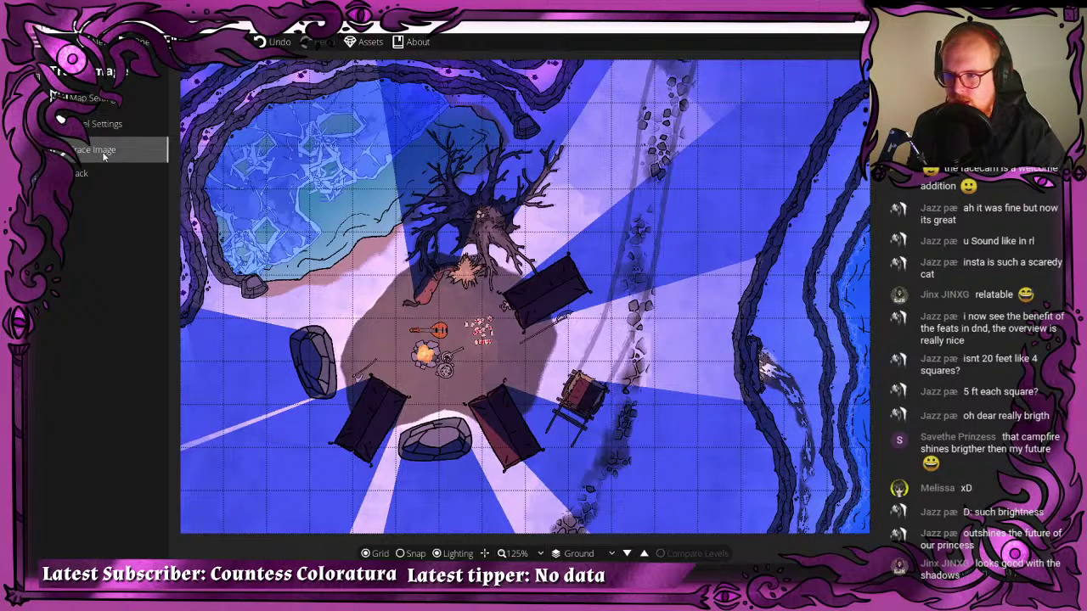
{"action": "left_click", "coordinate": [117, 130]}
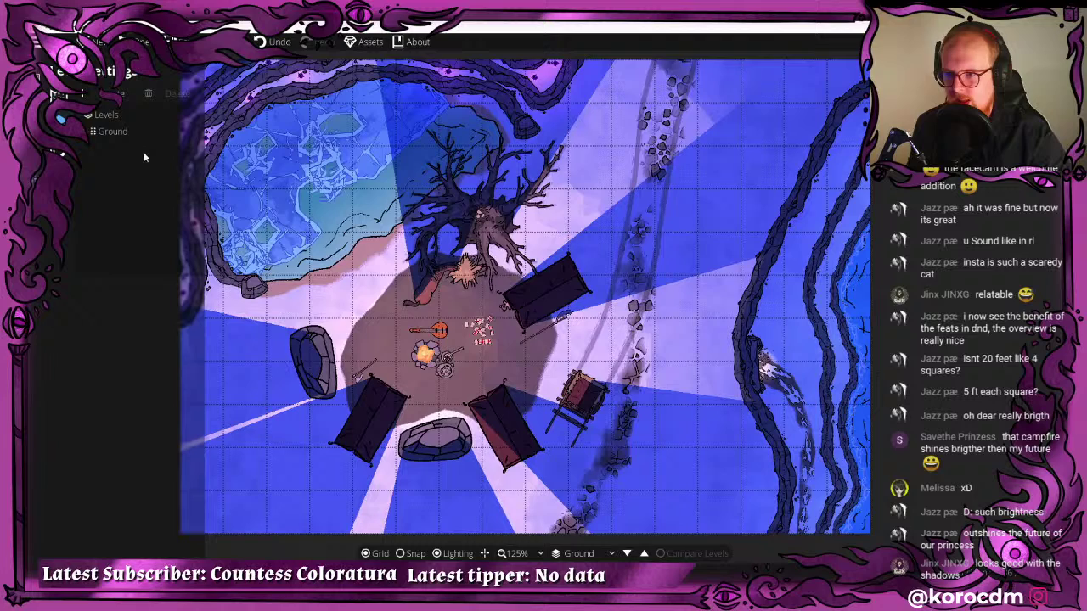
{"action": "left_click", "coordinate": [128, 96]}
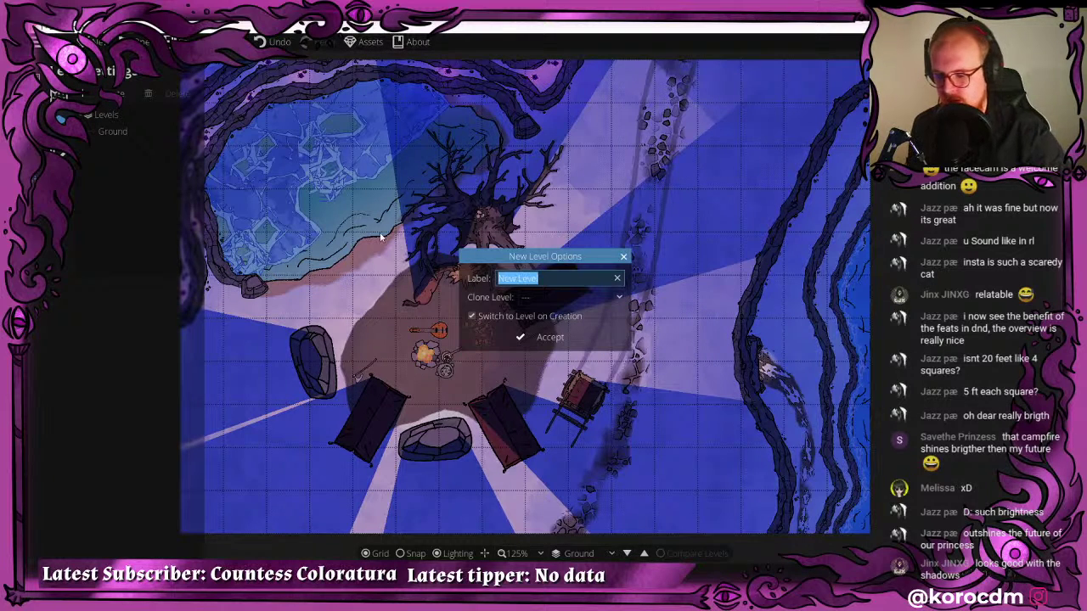
{"action": "type", "text": "Tree"}
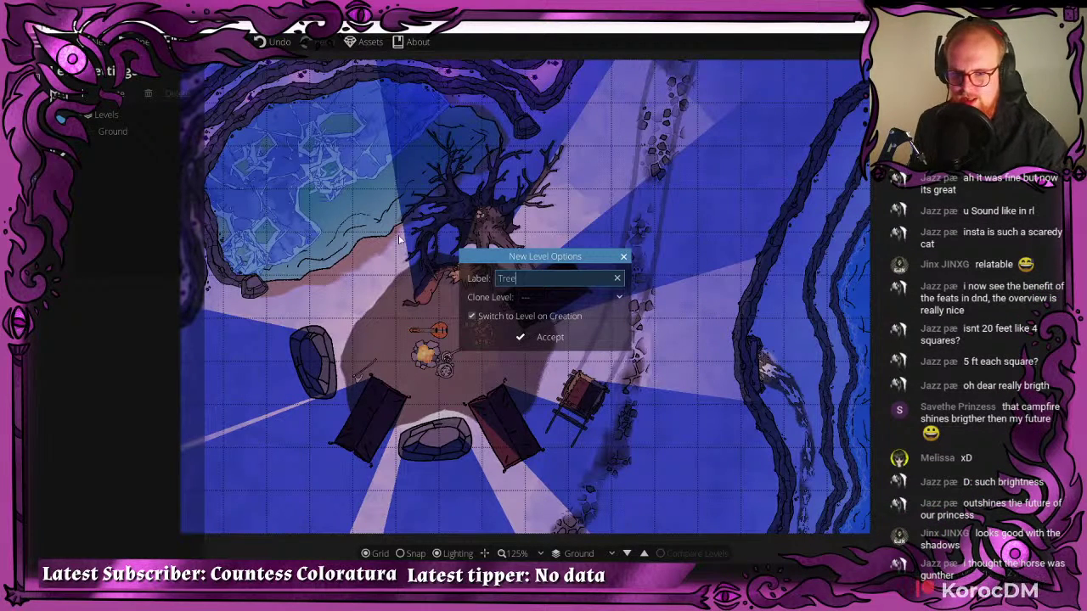
{"action": "left_click", "coordinate": [535, 338]}
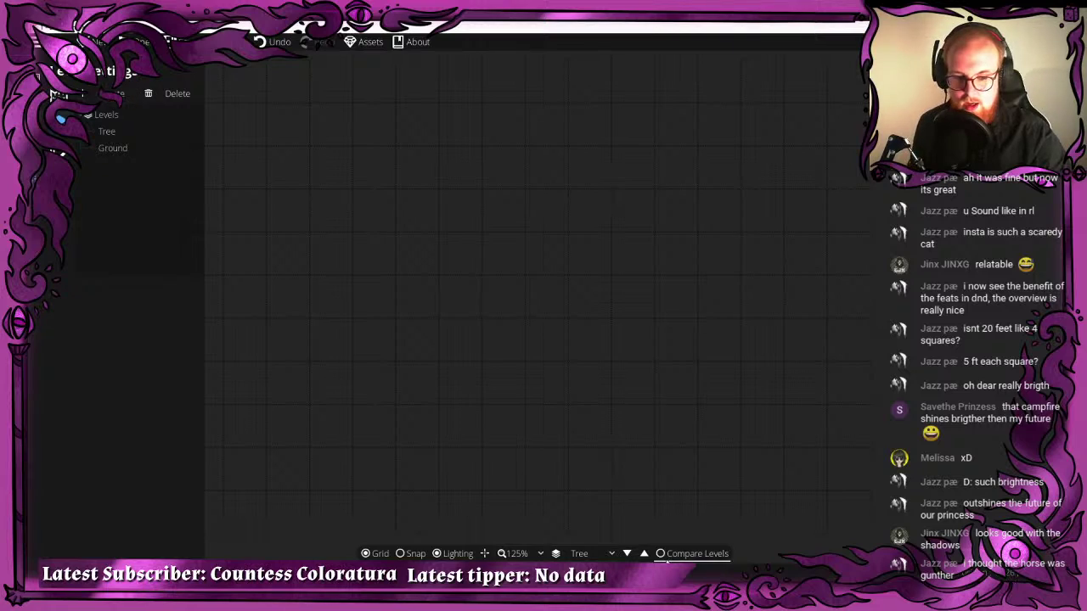
- Turn on level comparison with Ground as the reference level and raise the reference opacity to nearly full
{"action": "left_click", "coordinate": [662, 554]}
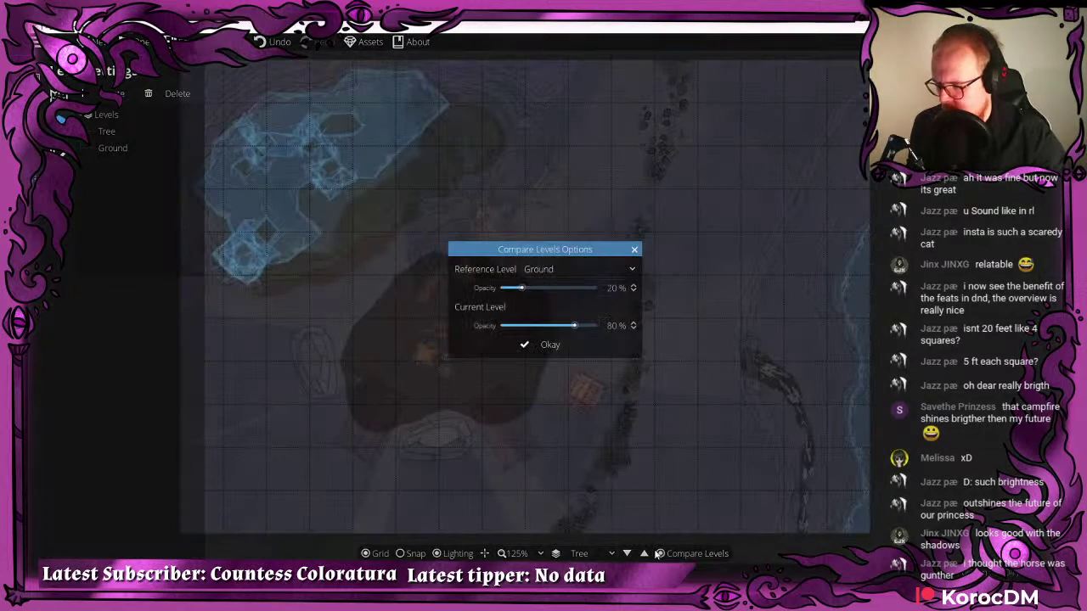
{"action": "left_click_drag", "start_coordinate": [522, 289], "coordinate": [569, 294]}
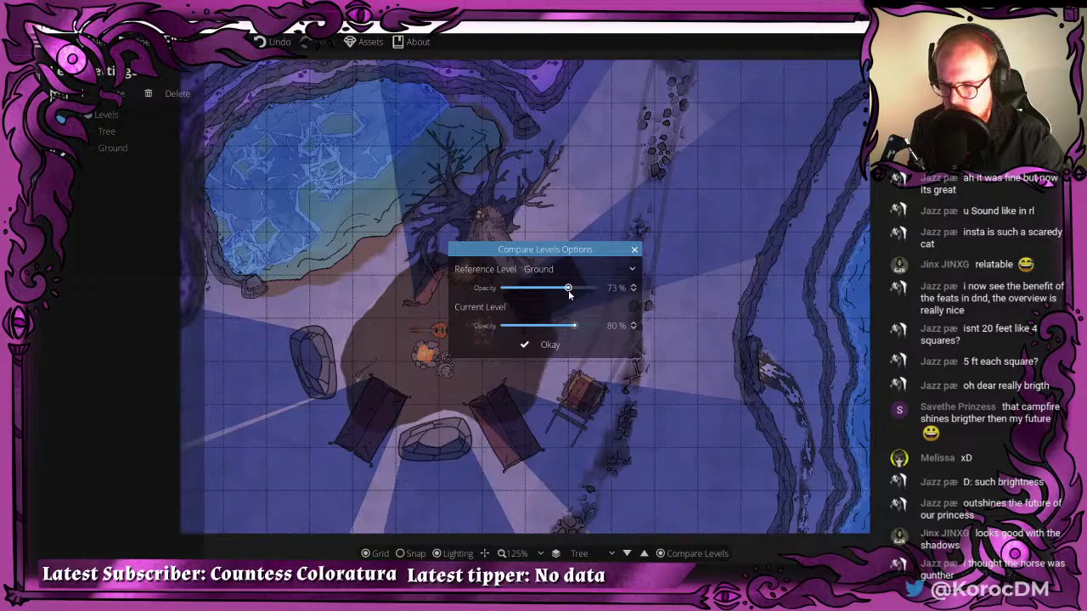
{"action": "left_click_drag", "start_coordinate": [568, 291], "coordinate": [585, 296]}
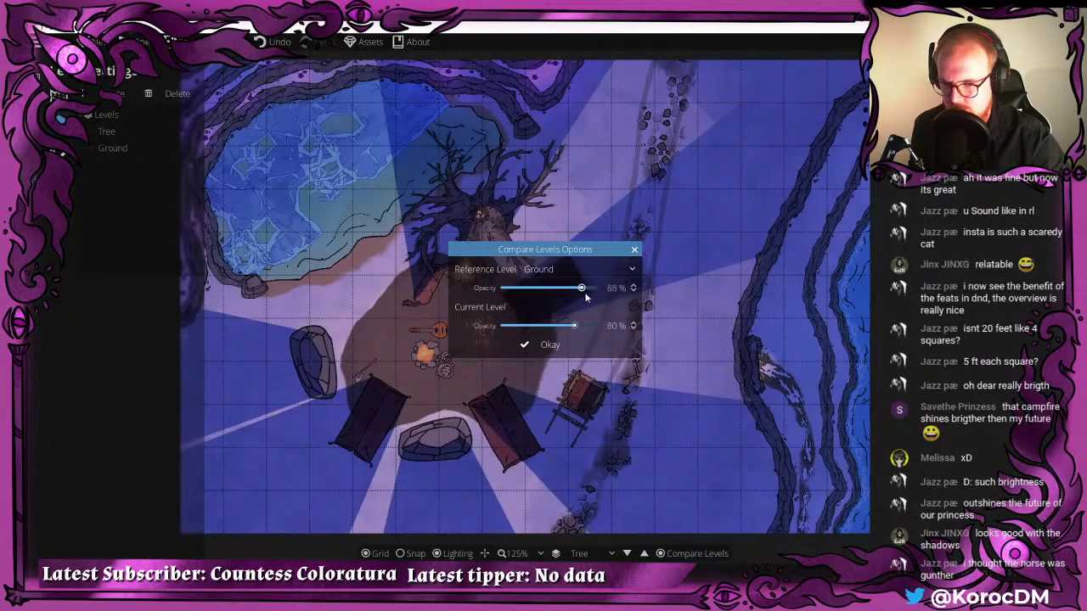
{"action": "left_click", "coordinate": [547, 345]}
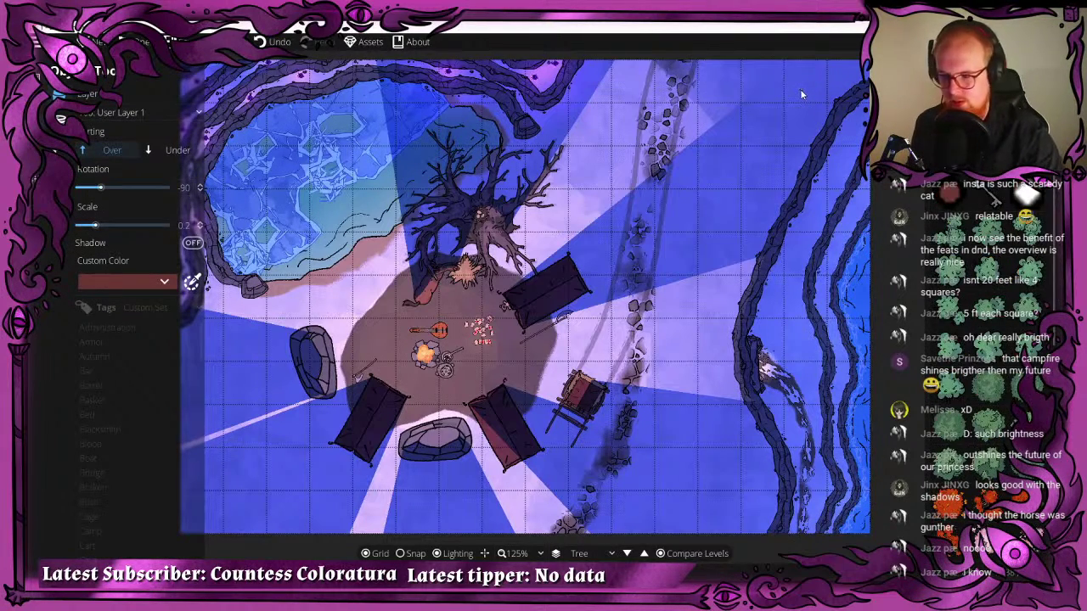
- Place the bare dead tree on the Tree level at rotation 0 and scale 1.1, exactly over the Ground level's tree
{"action": "scroll", "coordinate": [951, 291], "scroll_direction": "down", "scroll_amount": 4}
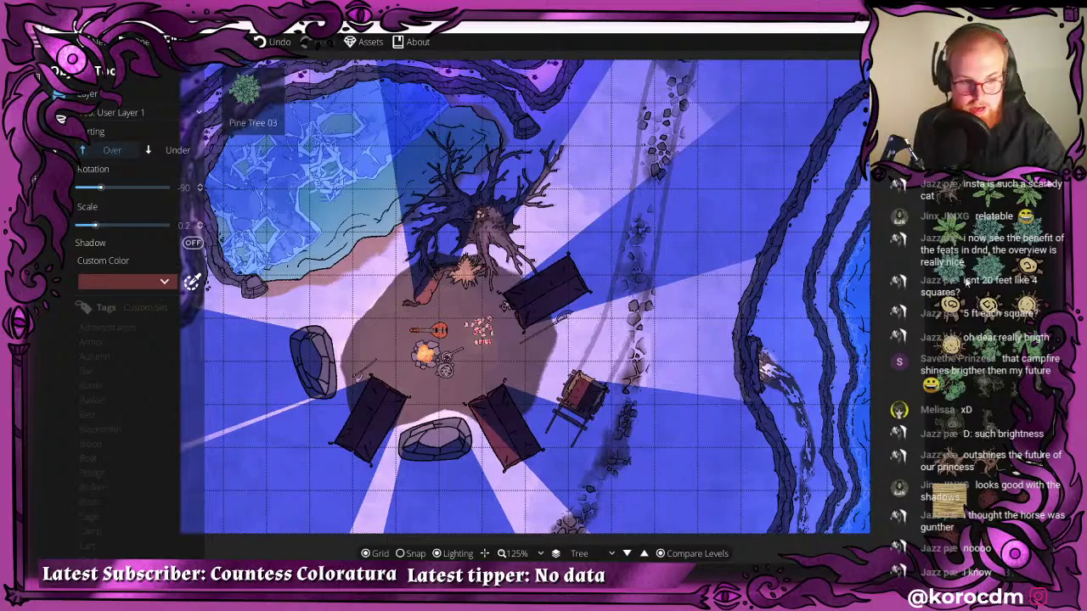
{"action": "scroll", "coordinate": [971, 294], "scroll_direction": "up", "scroll_amount": 1}
{"action": "left_click", "coordinate": [961, 345]}
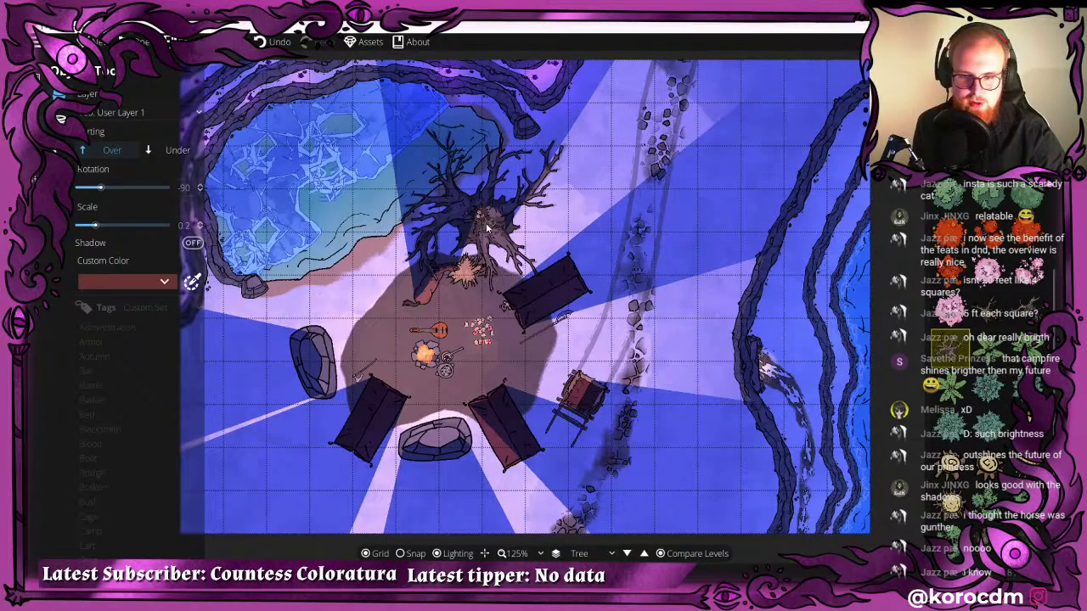
{"action": "scroll", "coordinate": [479, 232], "scroll_direction": "up", "scroll_amount": 5}
{"action": "scroll", "coordinate": [479, 231], "scroll_direction": "up", "scroll_amount": 13}
{"action": "scroll", "coordinate": [476, 215], "scroll_direction": "down", "scroll_amount": 4}
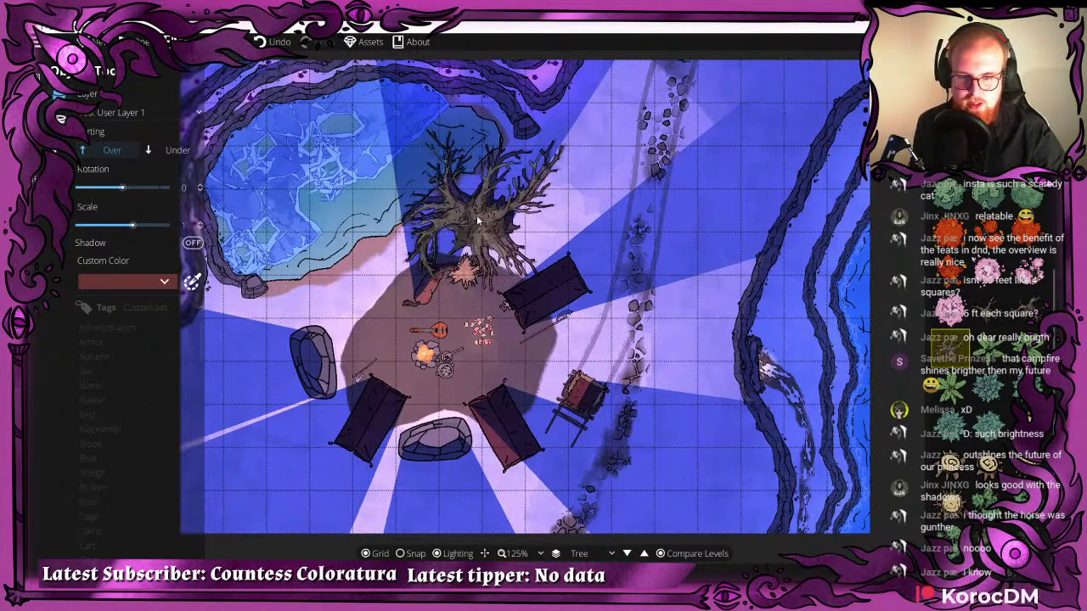
{"action": "scroll", "coordinate": [485, 218], "scroll_direction": "up", "scroll_amount": 1}
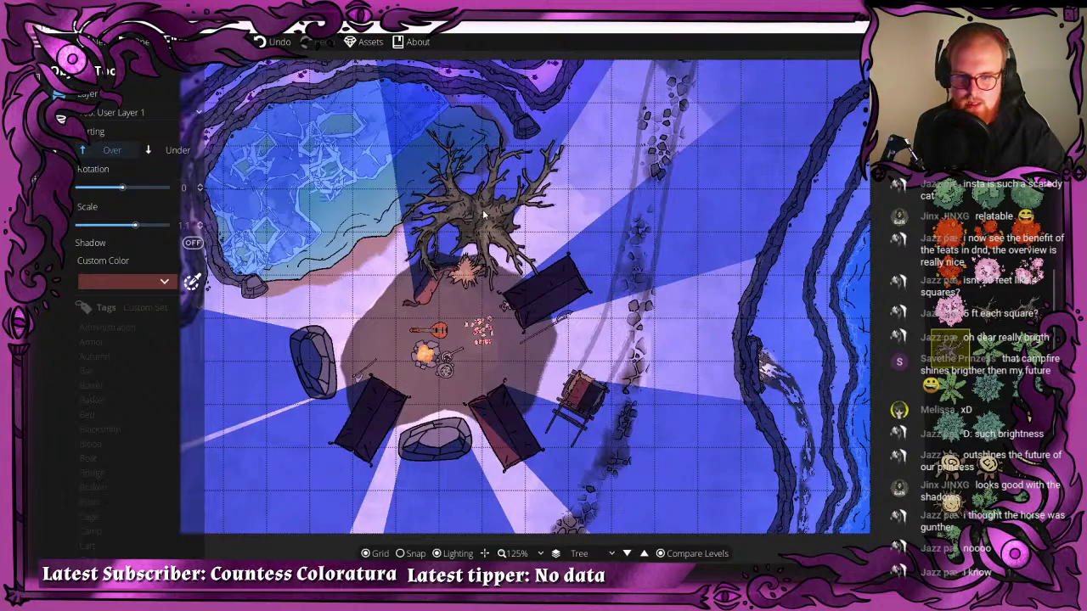
{"action": "scroll", "coordinate": [484, 217], "scroll_direction": "up", "scroll_amount": 5}
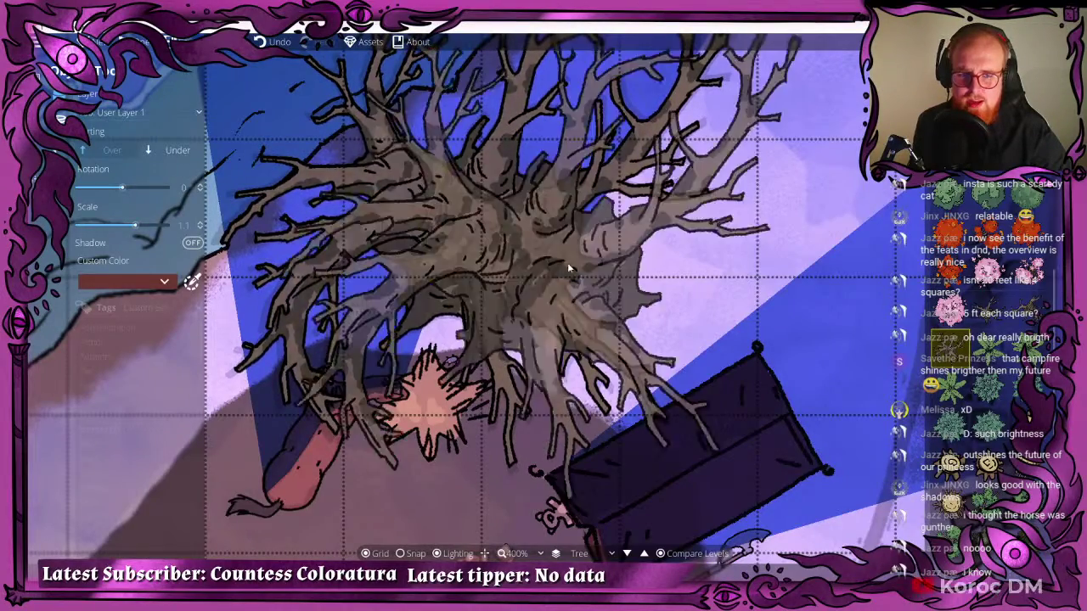
- Examine the placed tree's branches against the tents, horse and pond, both close up and across the whole map
{"action": "left_click_drag", "start_coordinate": [567, 262], "coordinate": [621, 313]}
{"action": "scroll", "coordinate": [589, 289], "scroll_direction": "down", "scroll_amount": 3}
{"action": "left_click_drag", "start_coordinate": [577, 253], "coordinate": [475, 189]}
{"action": "scroll", "coordinate": [576, 212], "scroll_direction": "down", "scroll_amount": 2}
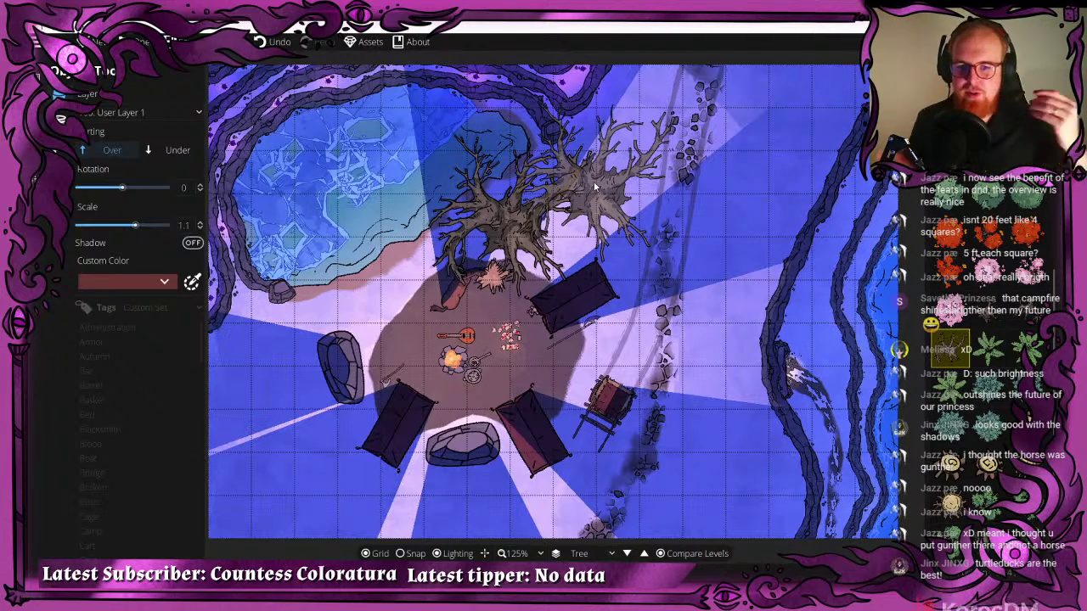
{"action": "left_click_drag", "start_coordinate": [594, 185], "coordinate": [550, 507]}
{"action": "key", "text": "Delete"}
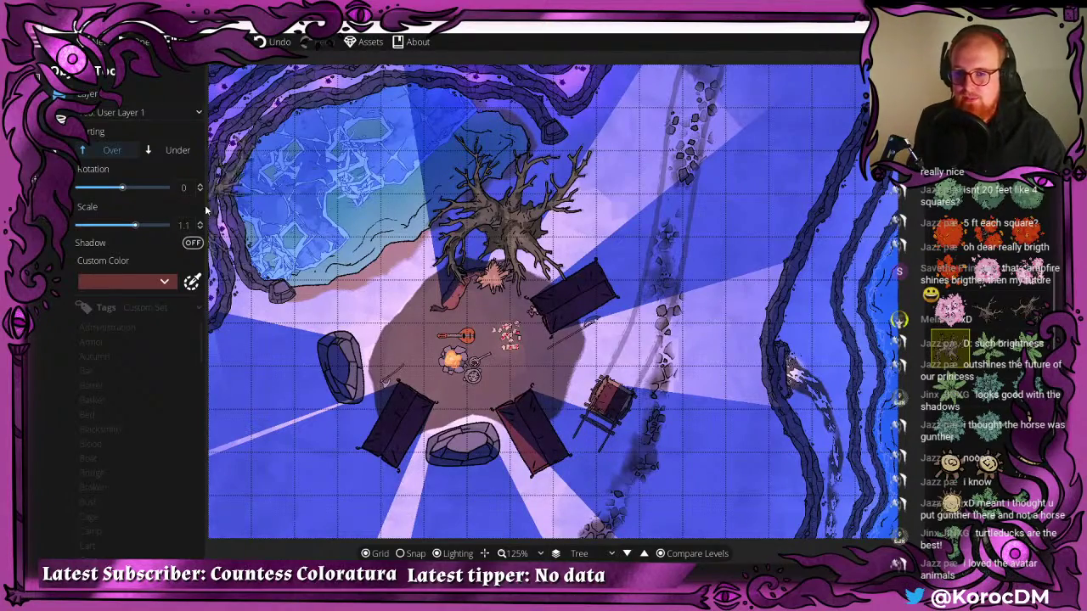
{"action": "scroll", "coordinate": [483, 234], "scroll_direction": "up", "scroll_amount": 4}
{"action": "left_click_drag", "start_coordinate": [100, 246], "coordinate": [25, 213]}
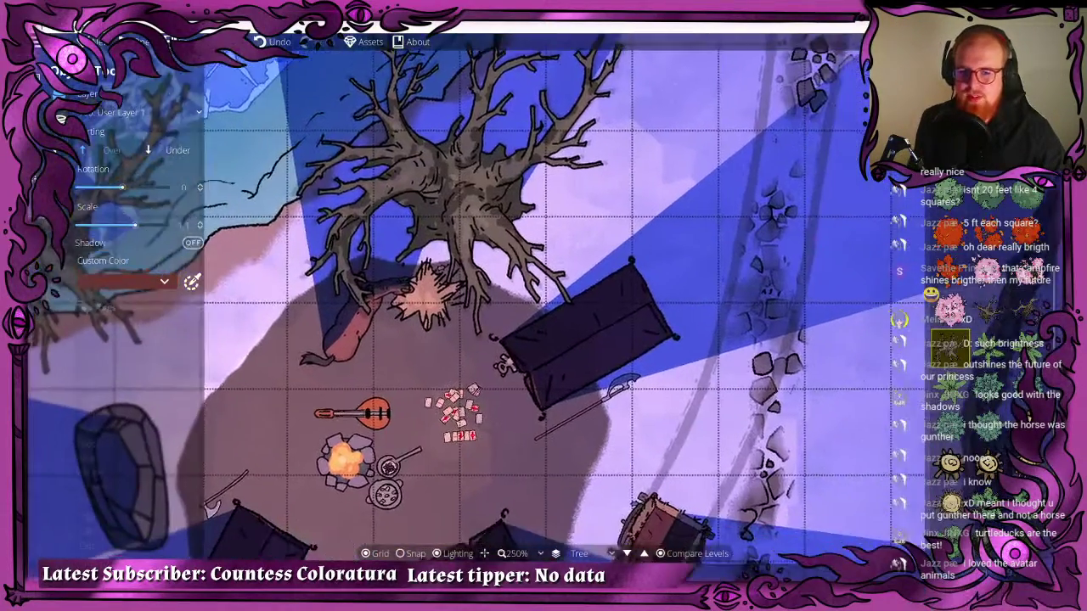
{"action": "scroll", "coordinate": [257, 170], "scroll_direction": "down", "scroll_amount": 4}
{"action": "left_click_drag", "start_coordinate": [139, 205], "coordinate": [275, 245]}
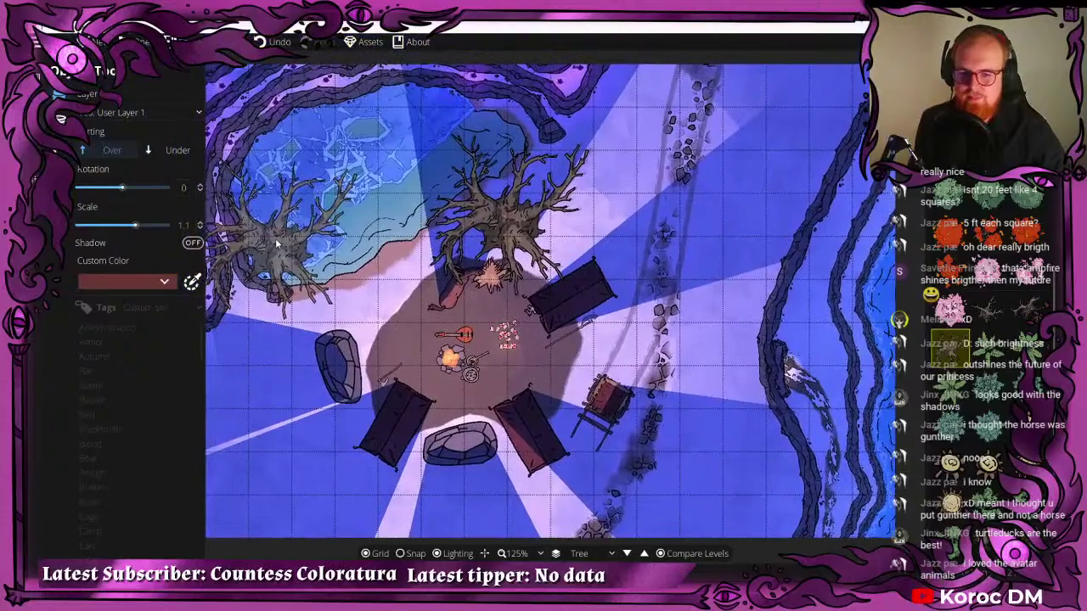
{"action": "scroll", "coordinate": [276, 244], "scroll_direction": "up", "scroll_amount": 3}
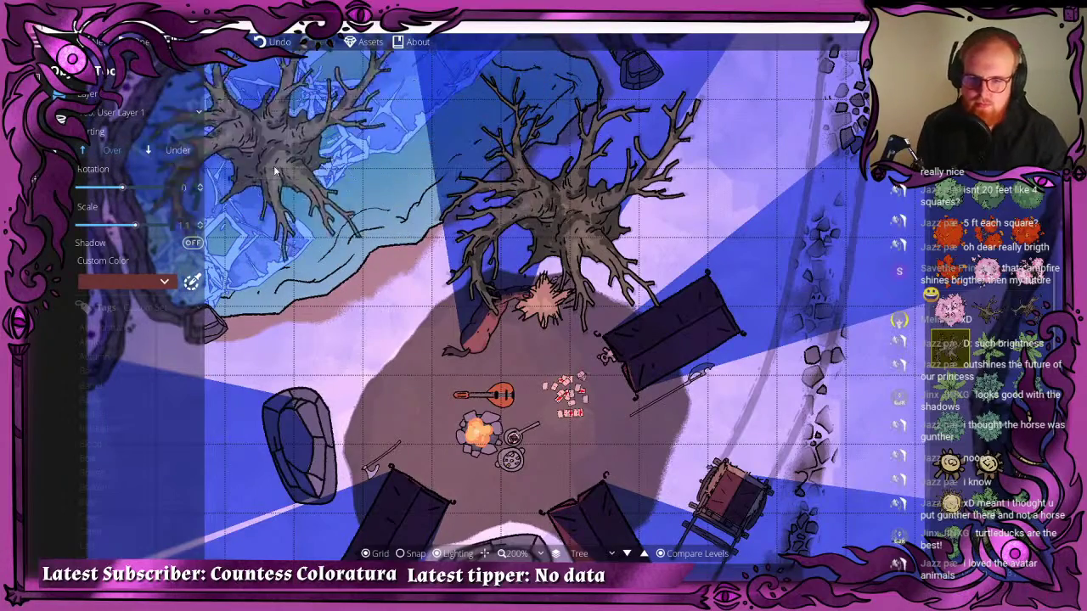
{"action": "left_click", "coordinate": [227, 280]}
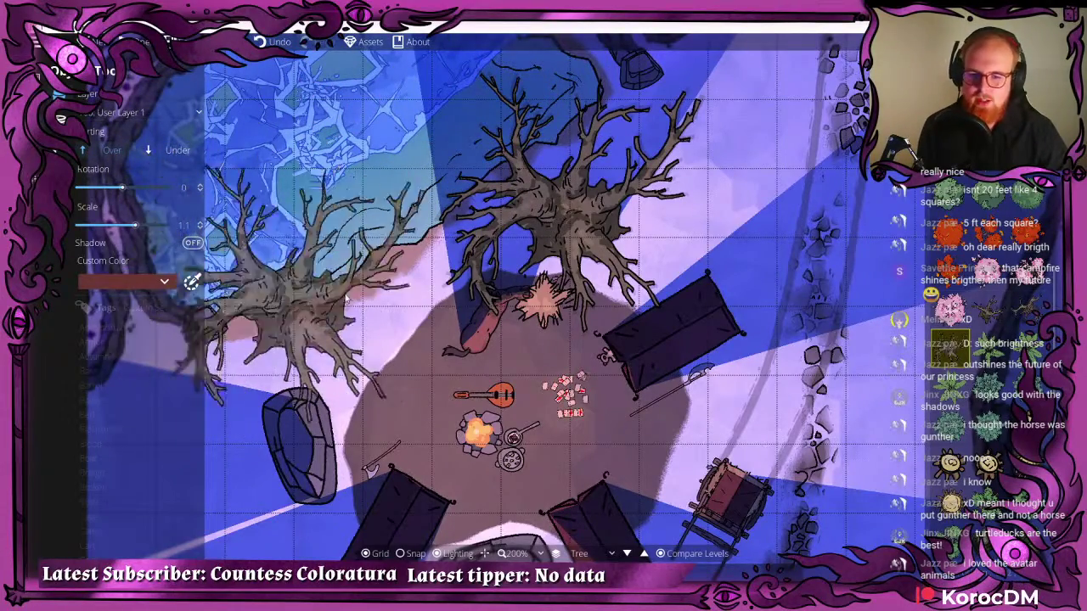
{"action": "left_click_drag", "start_coordinate": [319, 279], "coordinate": [224, 270]}
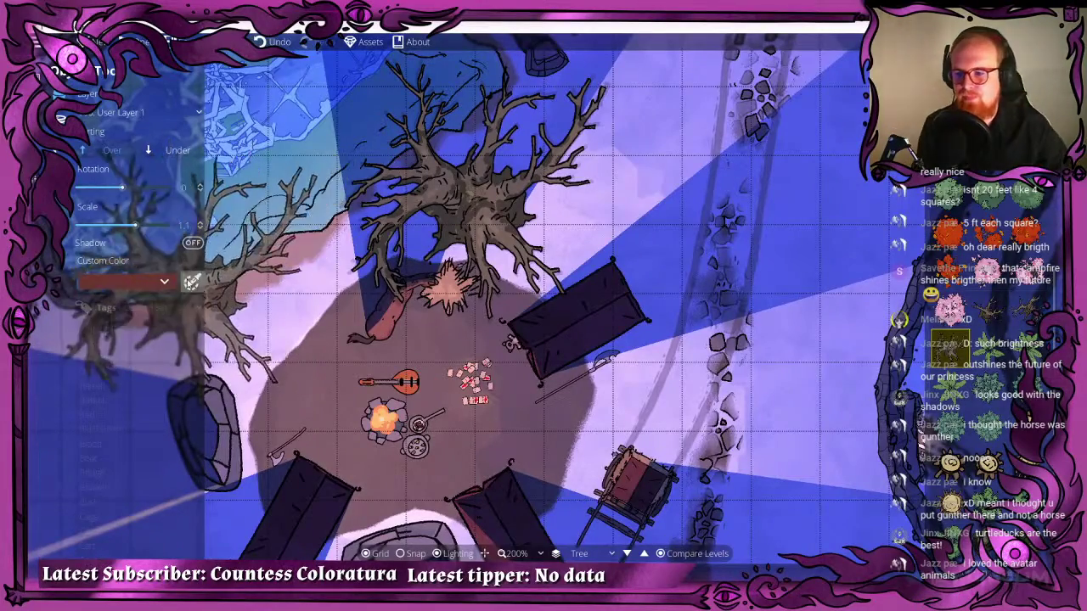
- Copy the Ground level's ambient light color 4c5fff and apply it as the Tree level's ambient light
{"action": "left_click", "coordinate": [58, 95]}
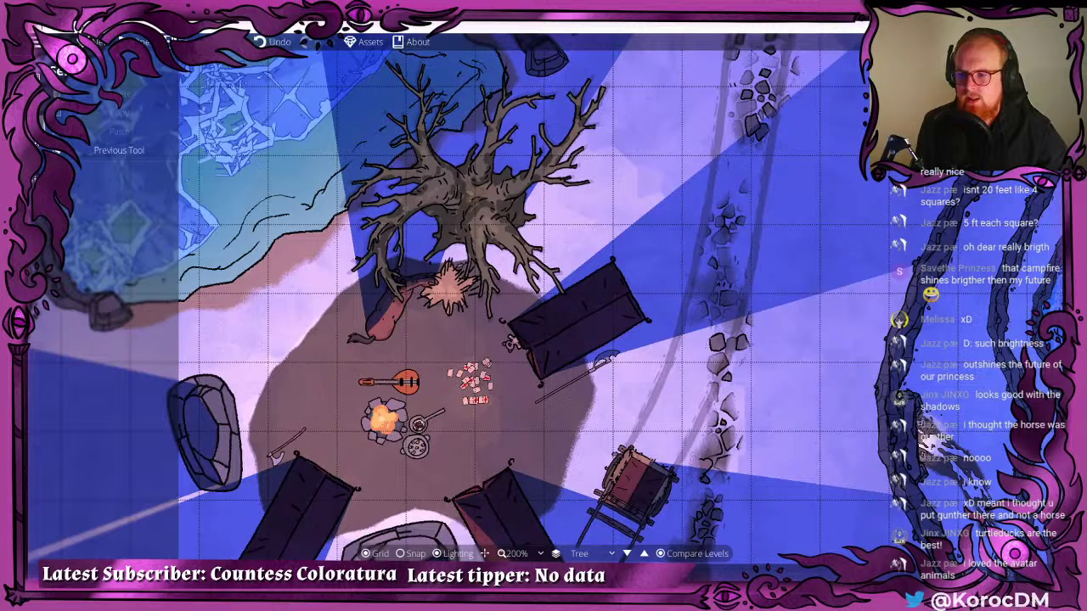
{"action": "left_click", "coordinate": [39, 151]}
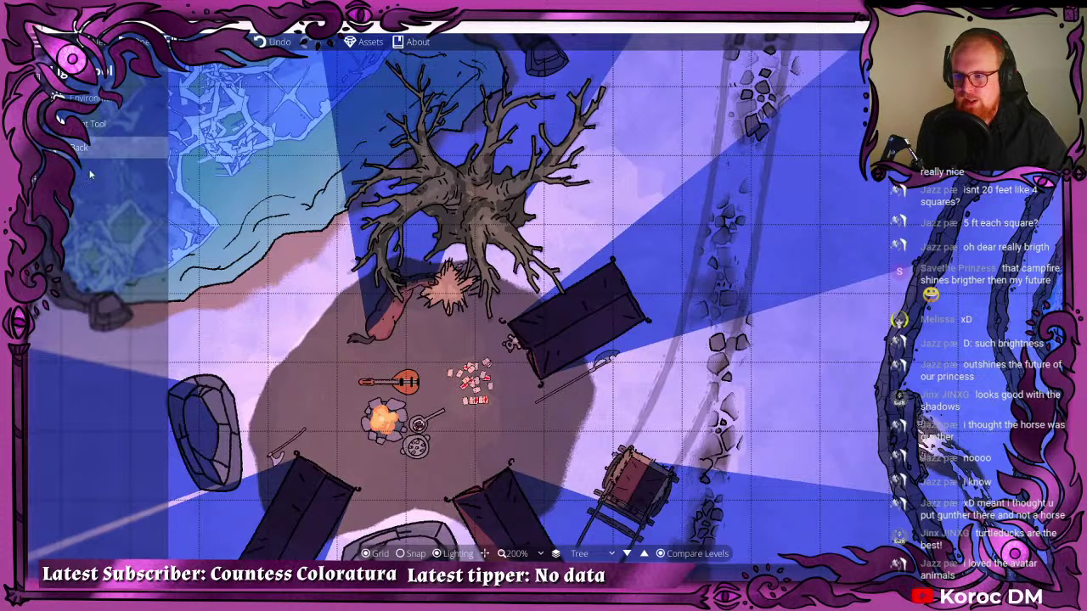
{"action": "left_click", "coordinate": [632, 555]}
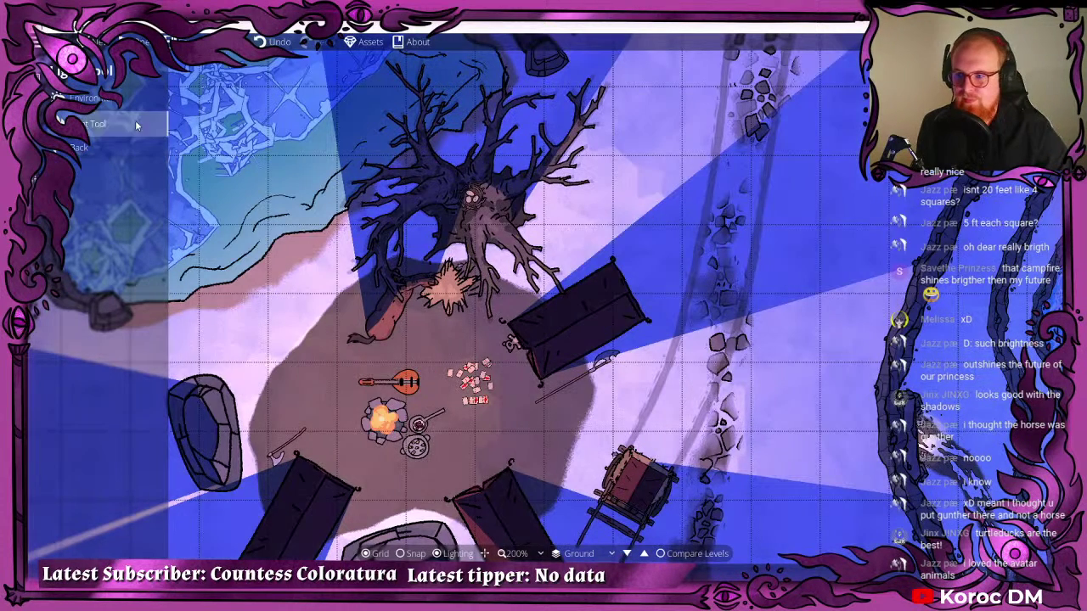
{"action": "left_click", "coordinate": [104, 99]}
{"action": "left_click", "coordinate": [105, 114]}
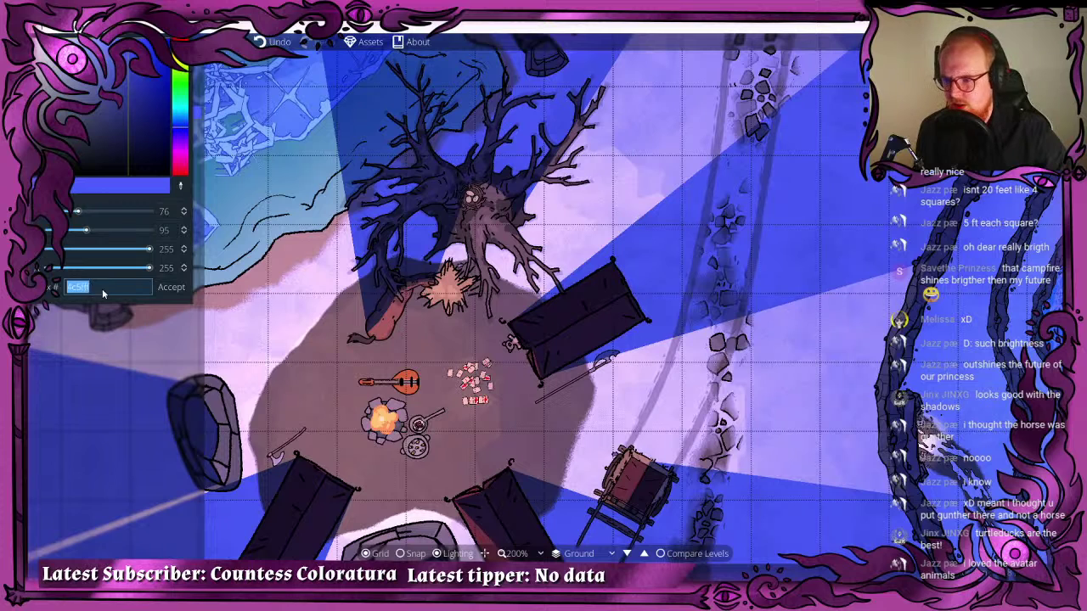
{"action": "left_click", "coordinate": [645, 554]}
{"action": "left_click", "coordinate": [120, 112]}
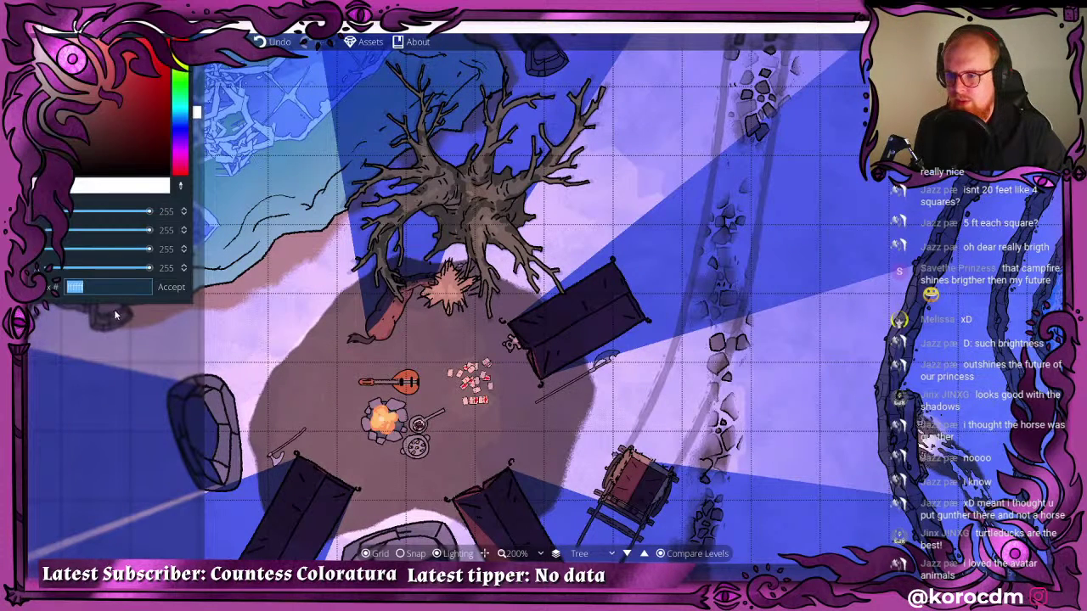
{"action": "left_click", "coordinate": [167, 288]}
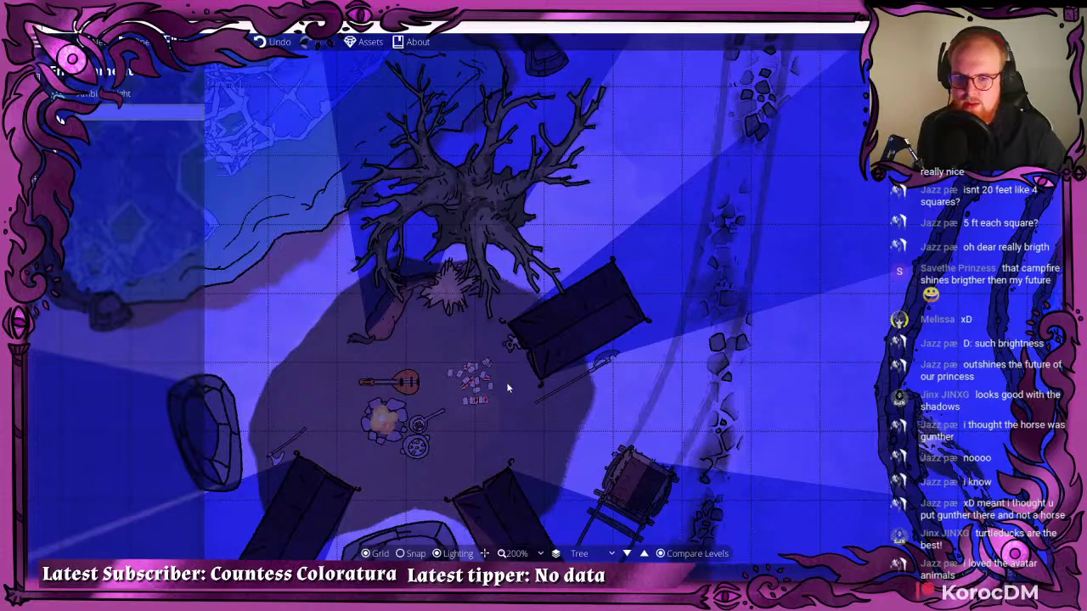
- Copy the campfire light from the Ground level, paste it on the Tree level over the campfire, and check the tree's lighting
{"action": "left_click", "coordinate": [626, 552]}
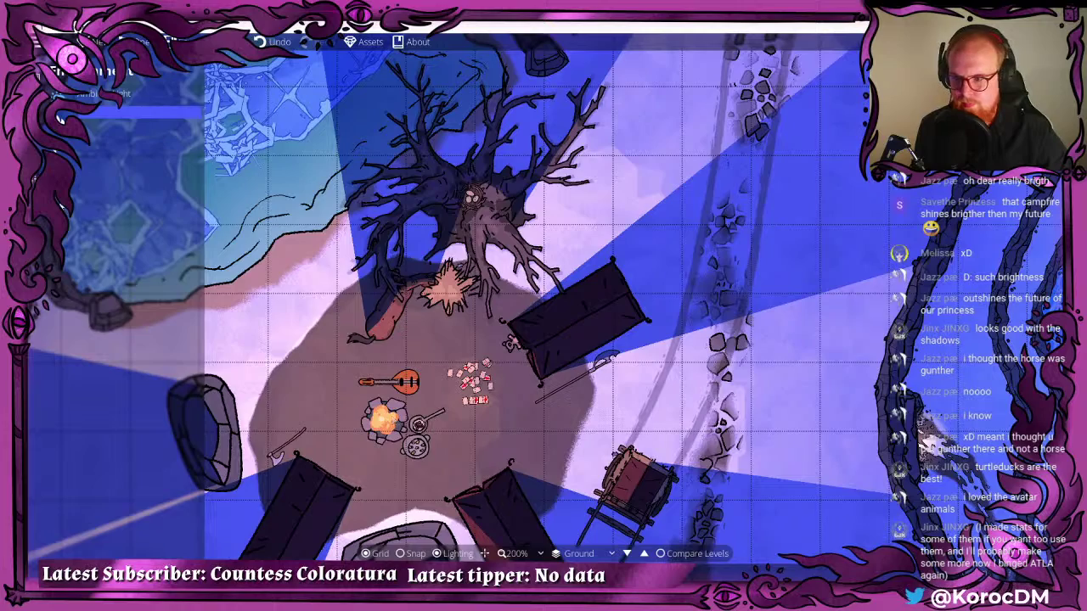
{"action": "left_click", "coordinate": [60, 119]}
{"action": "left_click", "coordinate": [386, 425]}
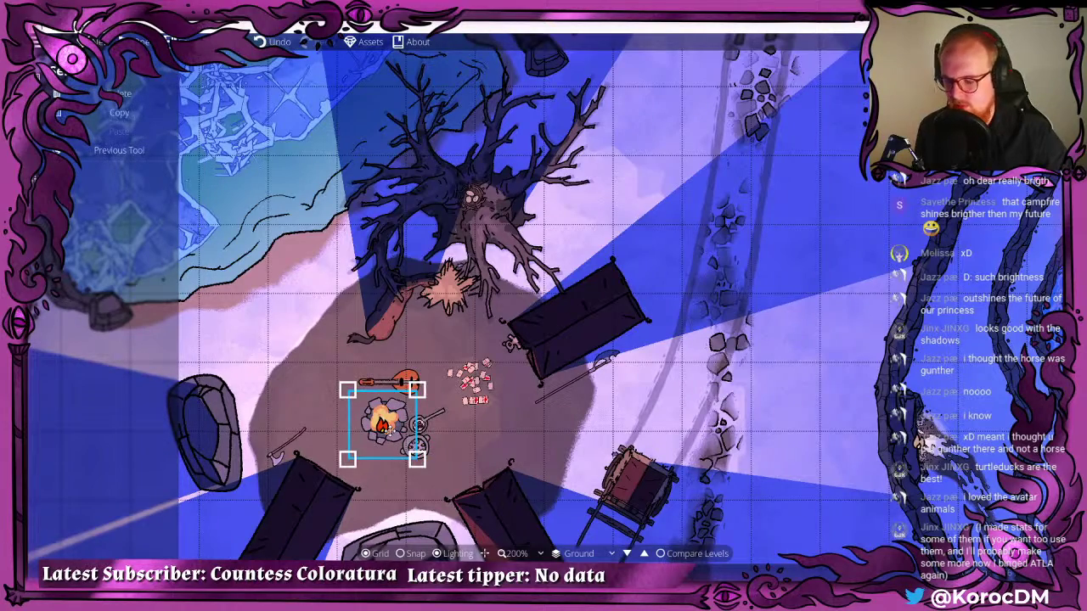
{"action": "left_click", "coordinate": [626, 552]}
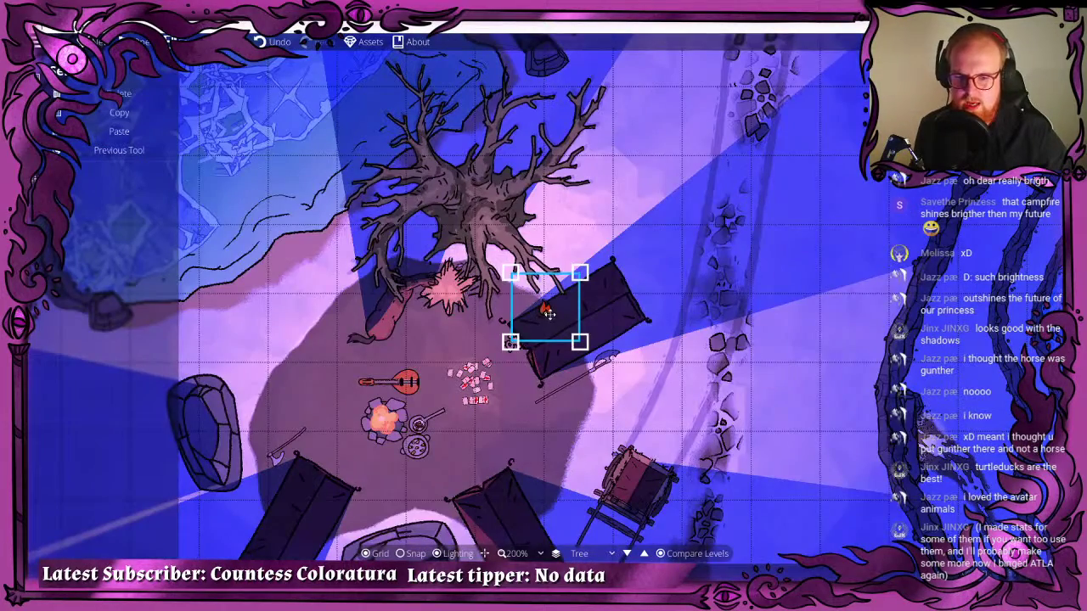
{"action": "left_click_drag", "start_coordinate": [548, 314], "coordinate": [381, 425]}
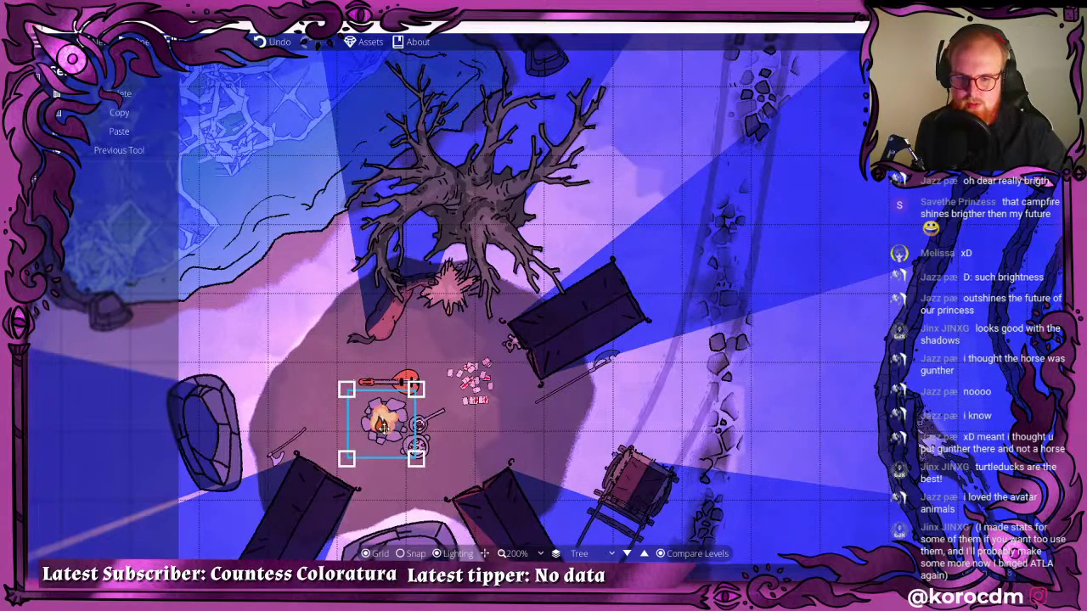
{"action": "scroll", "coordinate": [671, 358], "scroll_direction": "down", "scroll_amount": 2}
{"action": "scroll", "coordinate": [698, 357], "scroll_direction": "down", "scroll_amount": 2}
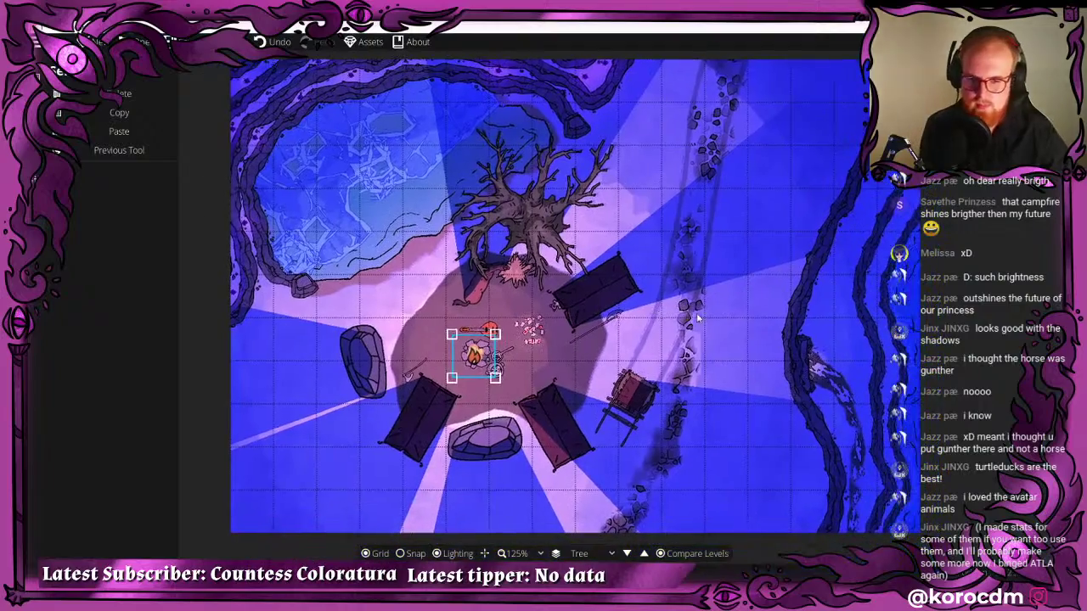
{"action": "left_click", "coordinate": [722, 339]}
{"action": "left_click_drag", "start_coordinate": [644, 369], "coordinate": [564, 353]}
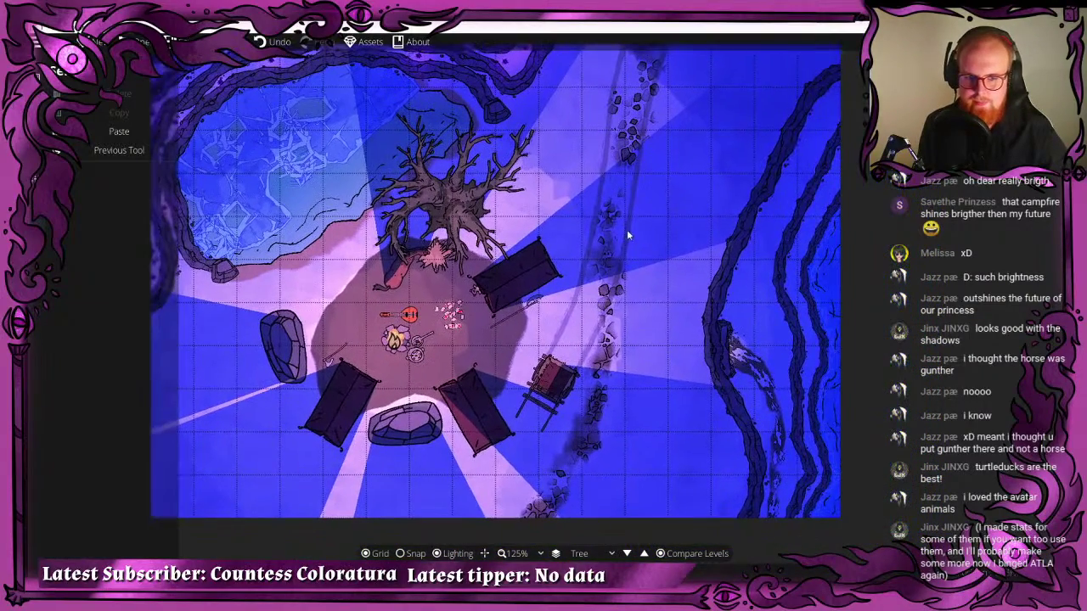
{"action": "left_click_drag", "start_coordinate": [391, 341], "coordinate": [379, 341]}
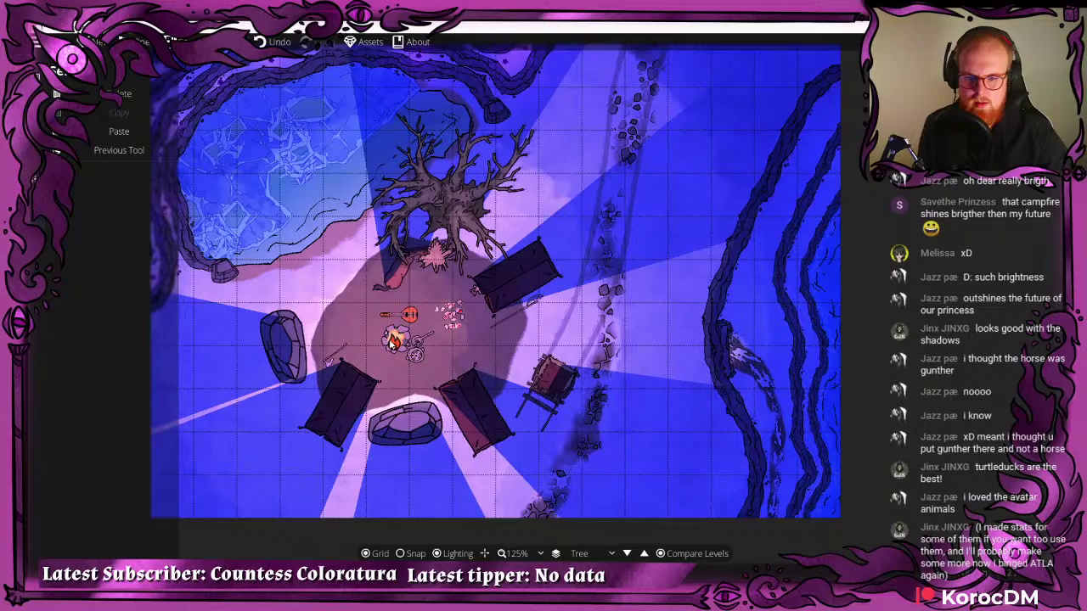
{"action": "scroll", "coordinate": [528, 231], "scroll_direction": "up", "scroll_amount": 5}
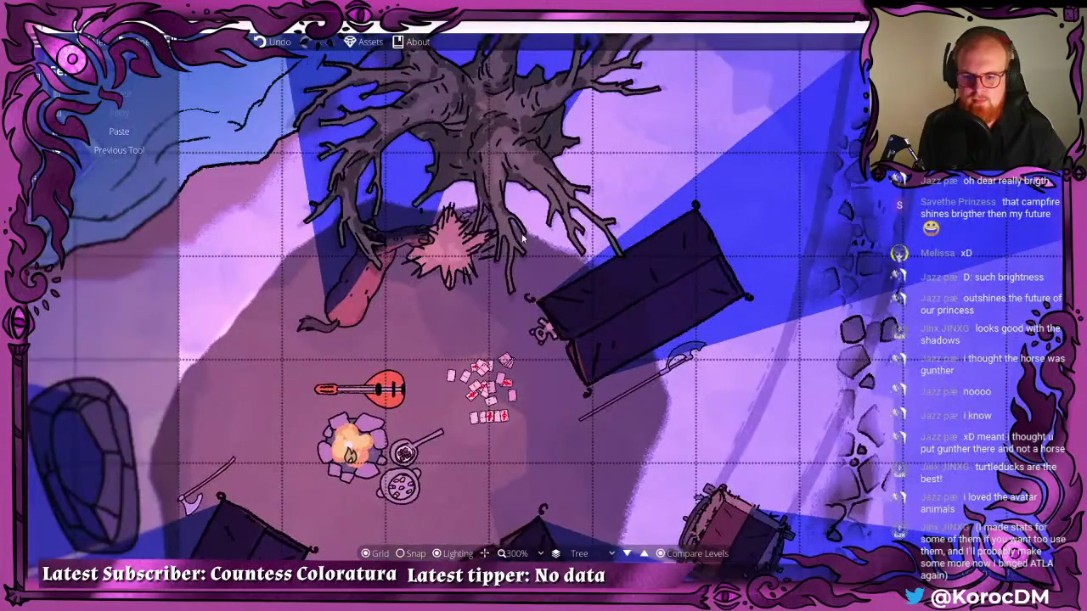
- Copy the bird's nest with eggs from the Ground level and paste it on the Tree level at the trunk's centre
{"action": "left_click_drag", "start_coordinate": [522, 235], "coordinate": [587, 314]}
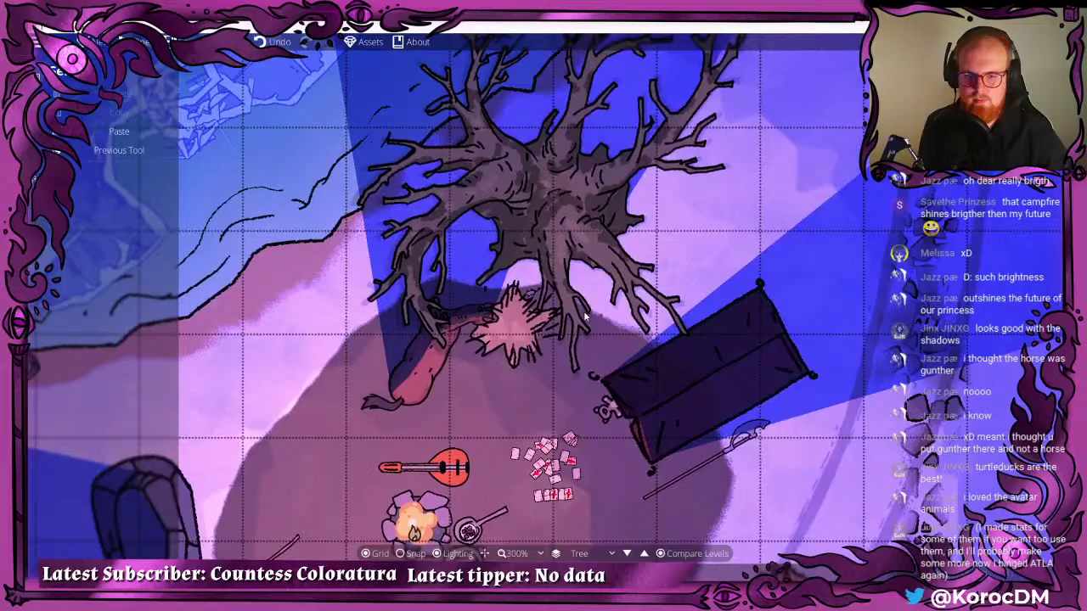
{"action": "left_click", "coordinate": [626, 553]}
{"action": "left_click", "coordinate": [558, 193]}
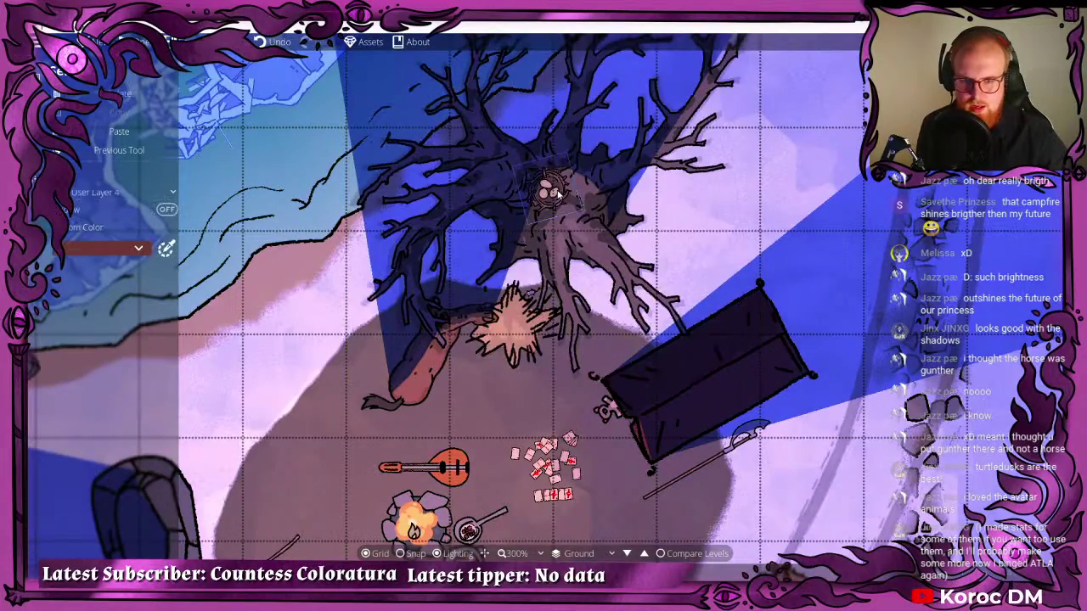
{"action": "left_click", "coordinate": [644, 553]}
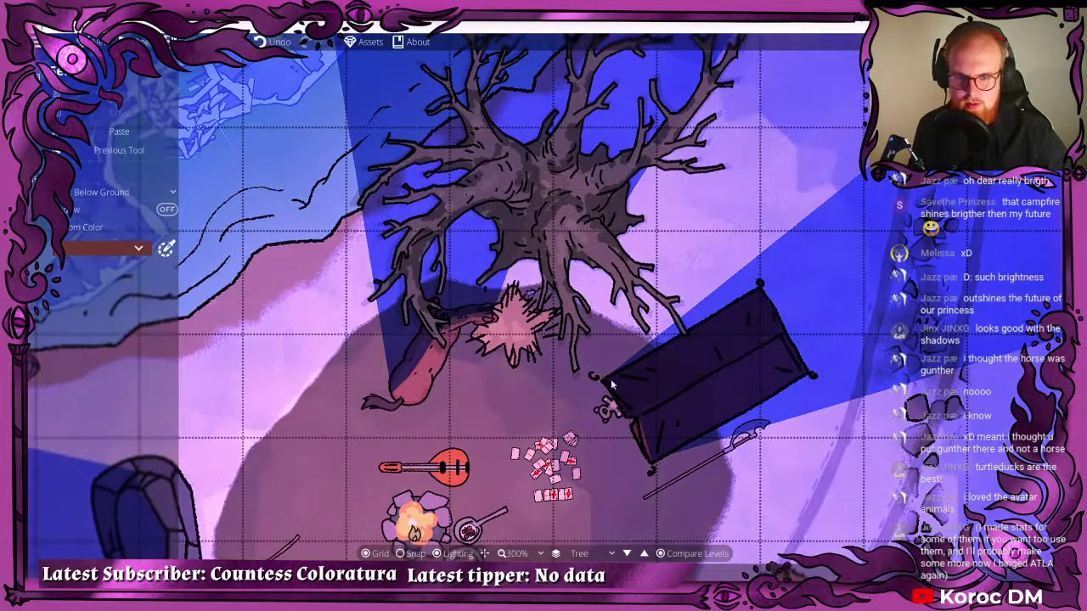
{"action": "left_click", "coordinate": [546, 308]}
{"action": "left_click_drag", "start_coordinate": [545, 307], "coordinate": [567, 227]}
{"action": "scroll", "coordinate": [550, 194], "scroll_direction": "up", "scroll_amount": 3}
{"action": "left_click_drag", "start_coordinate": [565, 240], "coordinate": [549, 231]}
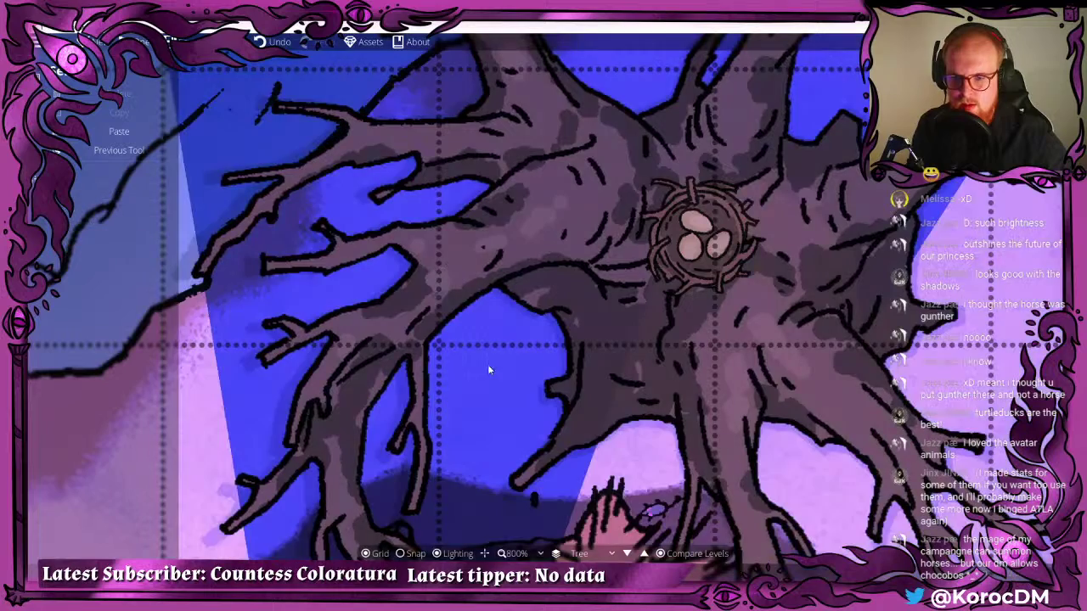
{"action": "scroll", "coordinate": [484, 343], "scroll_direction": "down", "scroll_amount": 2}
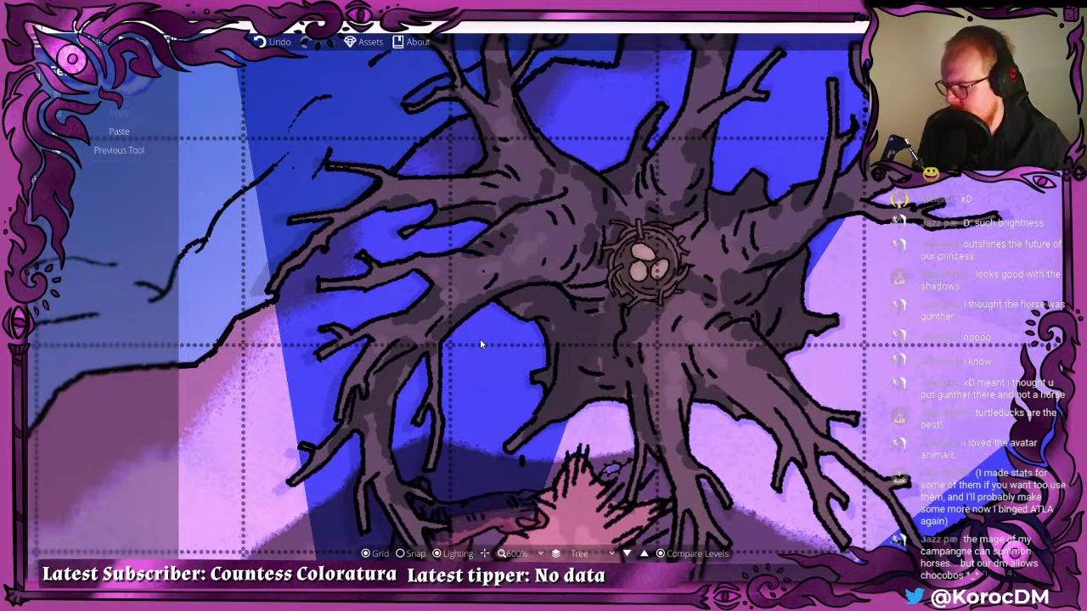
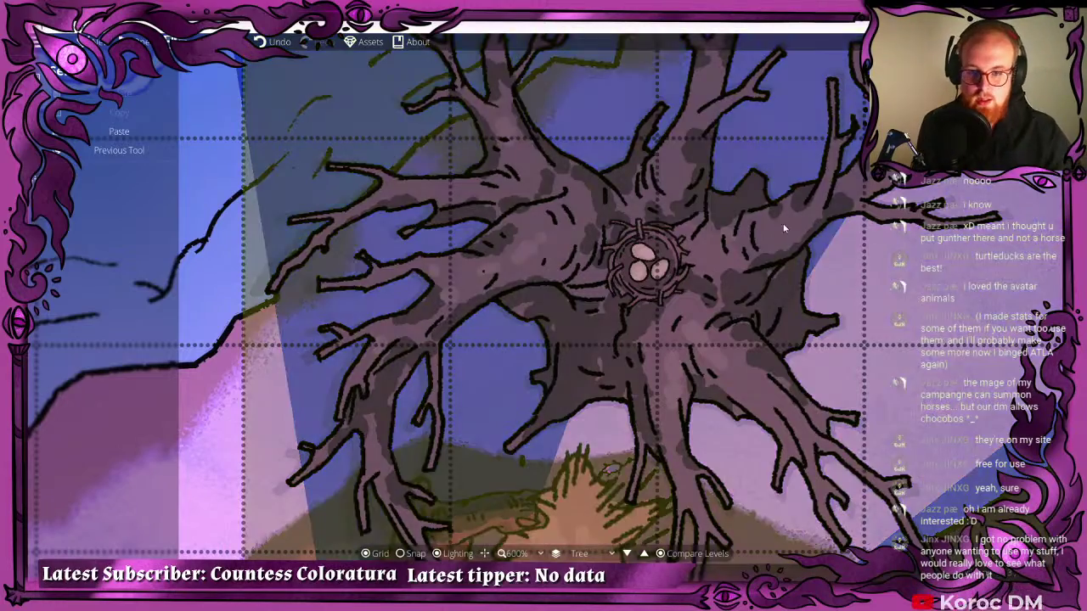
{"action": "scroll", "coordinate": [784, 228], "scroll_direction": "down", "scroll_amount": 5}
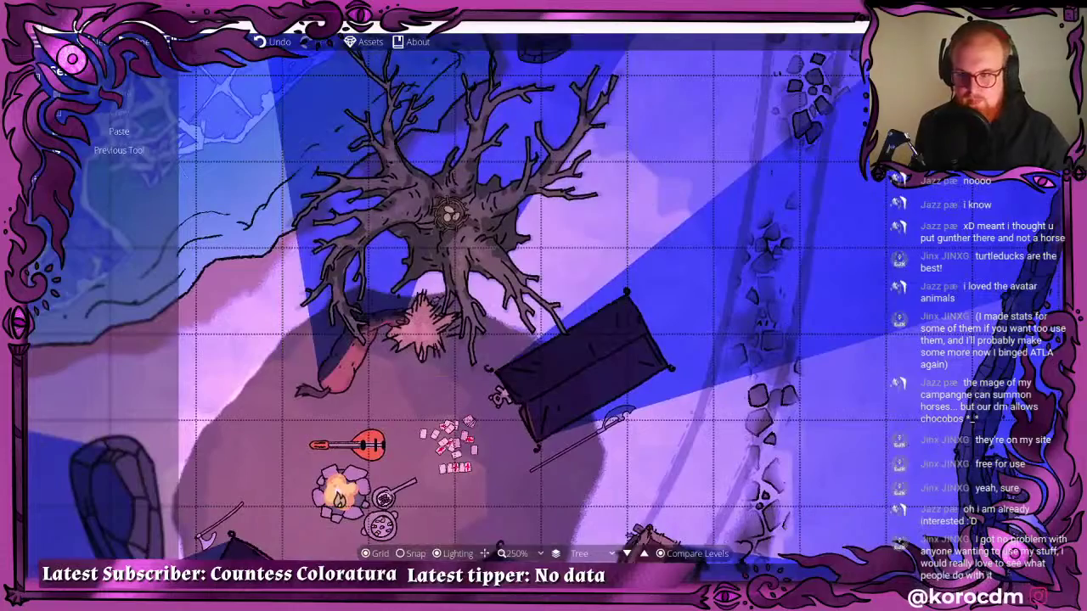
{"action": "left_click", "coordinate": [41, 123]}
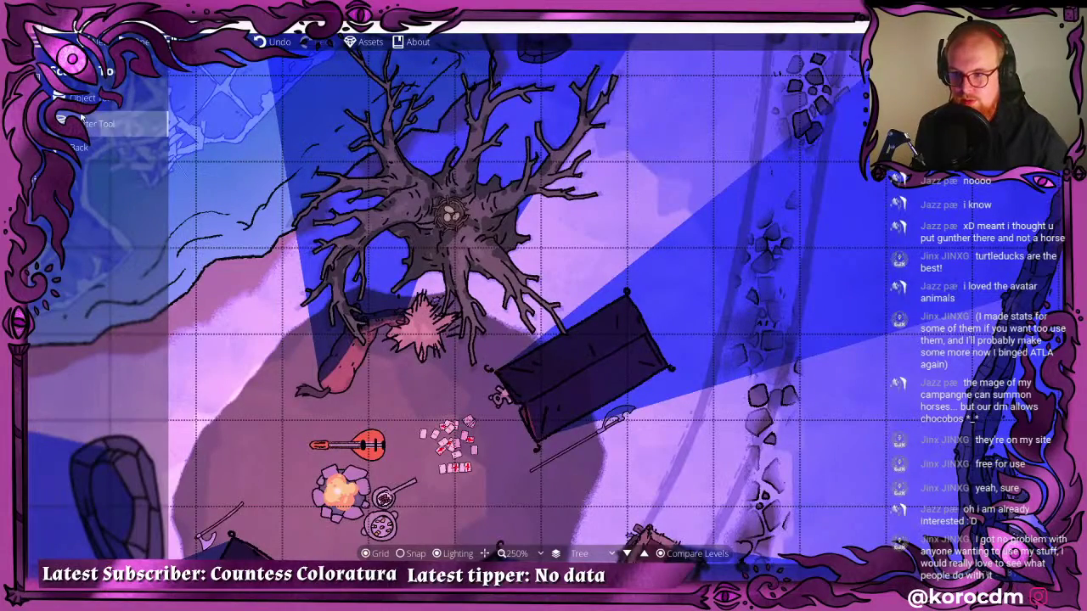
{"action": "left_click_drag", "start_coordinate": [411, 185], "coordinate": [416, 172]}
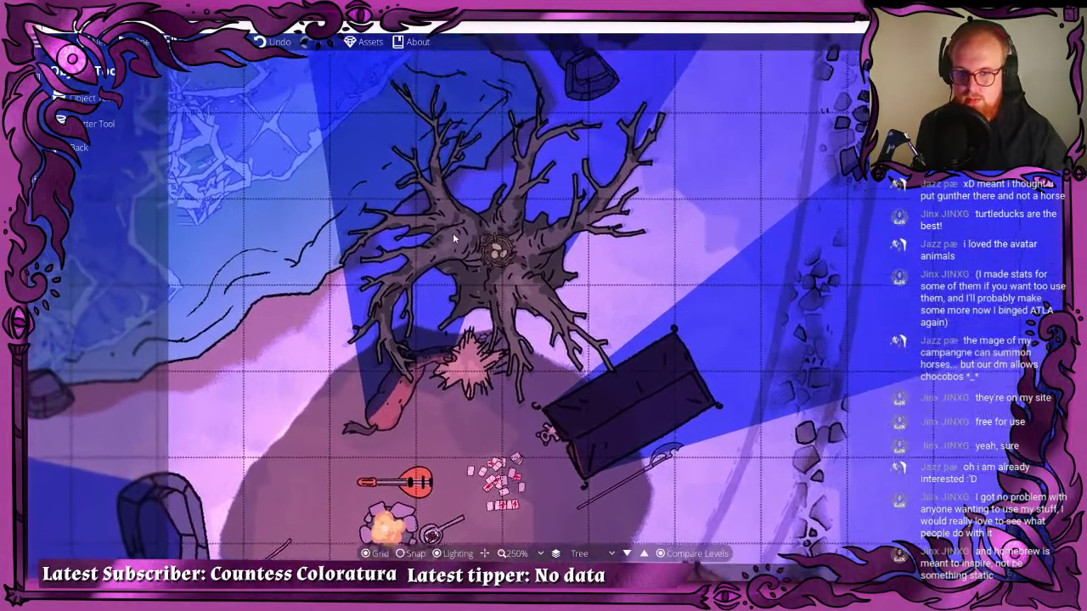
{"action": "scroll", "coordinate": [425, 195], "scroll_direction": "down", "scroll_amount": 2}
{"action": "scroll", "coordinate": [439, 219], "scroll_direction": "down", "scroll_amount": 2}
{"action": "scroll", "coordinate": [439, 204], "scroll_direction": "up", "scroll_amount": 4}
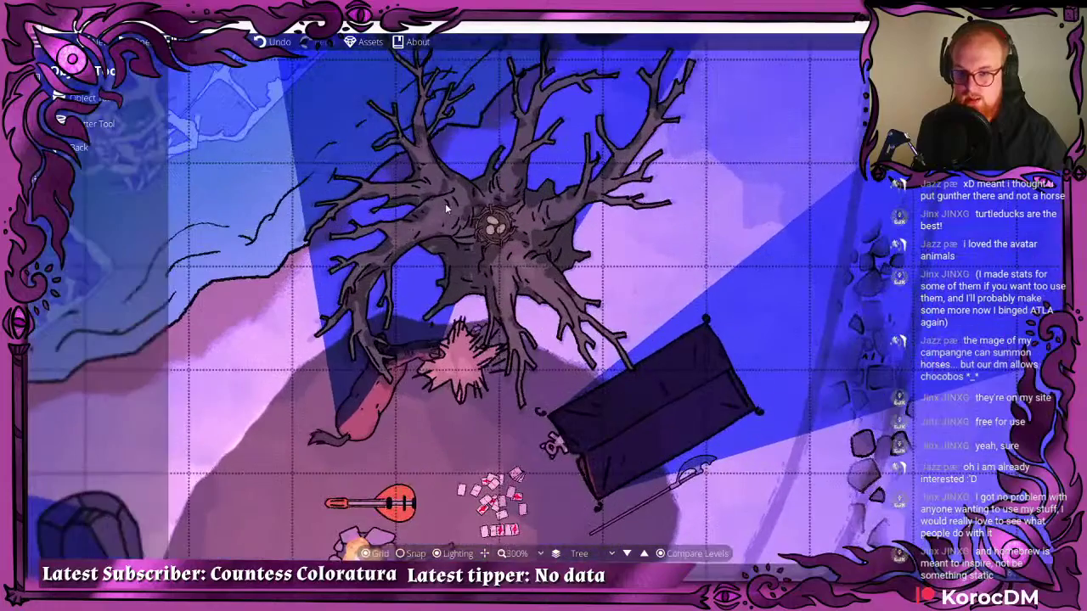
- Use the Wall Tool on the Tree level to draw a light-blocking wall across the base of the tree's upper-left branch
{"action": "left_click", "coordinate": [44, 87]}
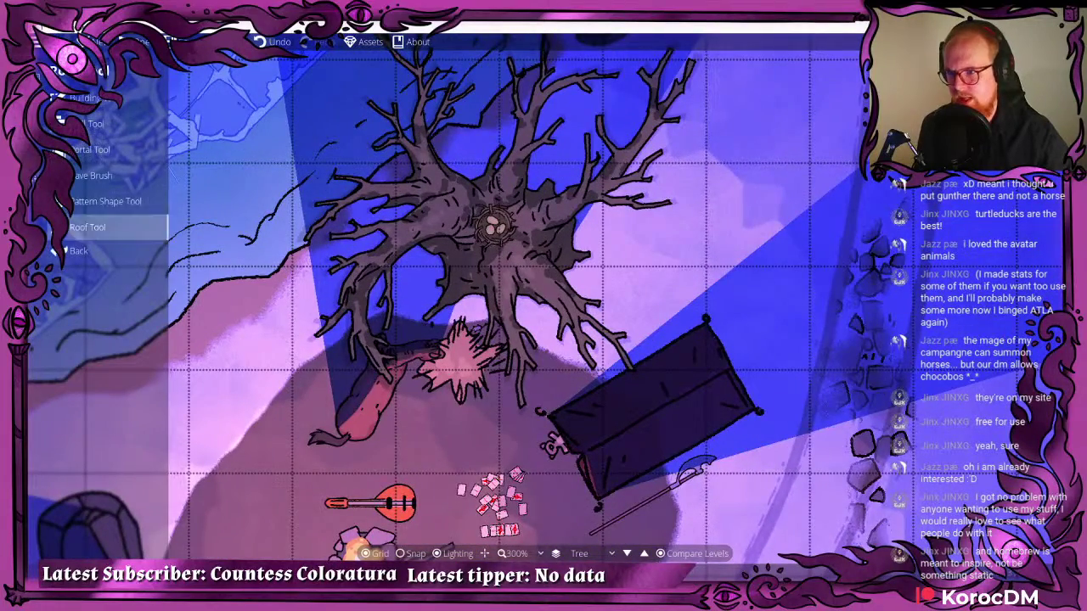
{"action": "left_click", "coordinate": [58, 128]}
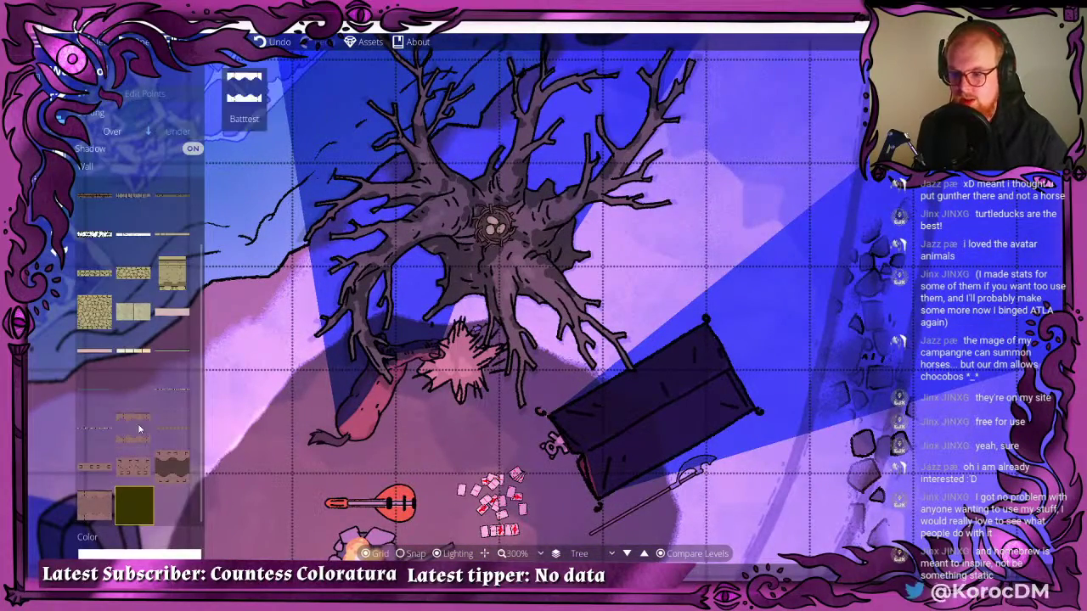
{"action": "scroll", "coordinate": [453, 251], "scroll_direction": "up", "scroll_amount": 2}
{"action": "scroll", "coordinate": [452, 250], "scroll_direction": "up", "scroll_amount": 2}
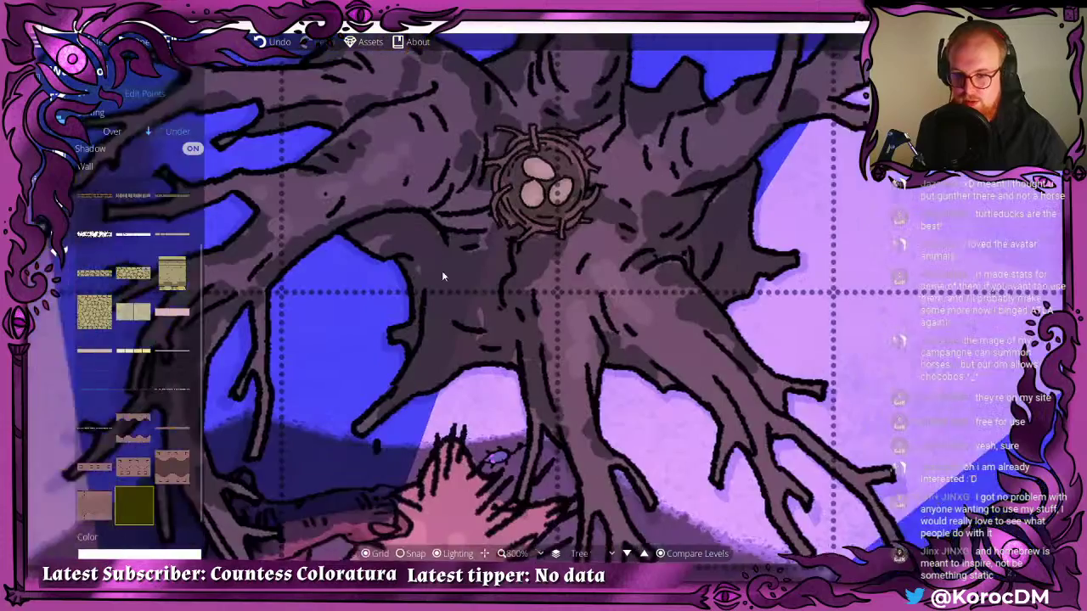
{"action": "scroll", "coordinate": [441, 270], "scroll_direction": "down", "scroll_amount": 4}
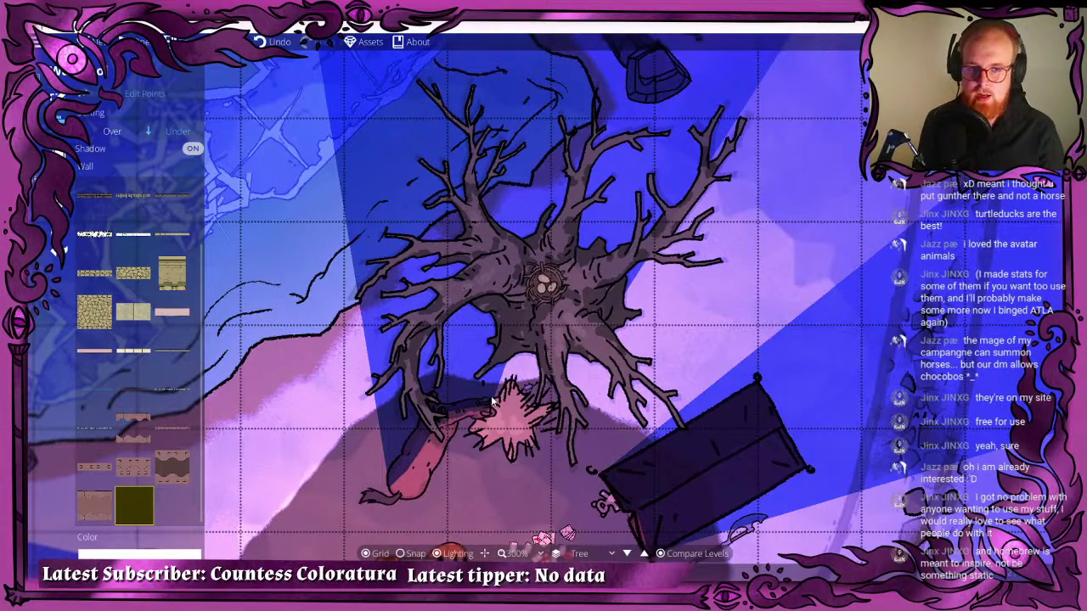
{"action": "left_click_drag", "start_coordinate": [501, 220], "coordinate": [458, 189]}
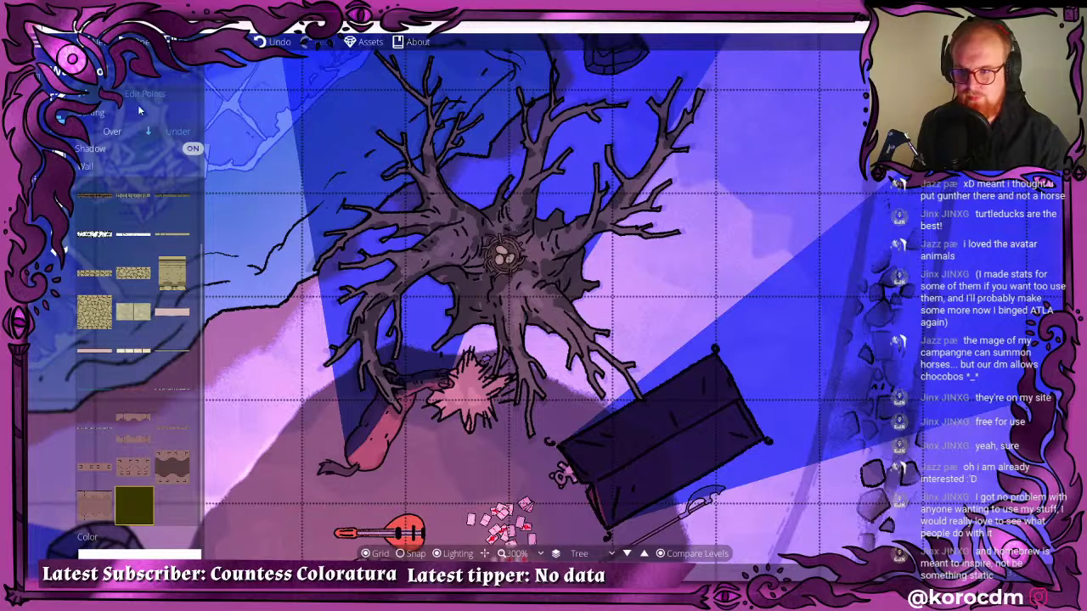
{"action": "left_click", "coordinate": [463, 221]}
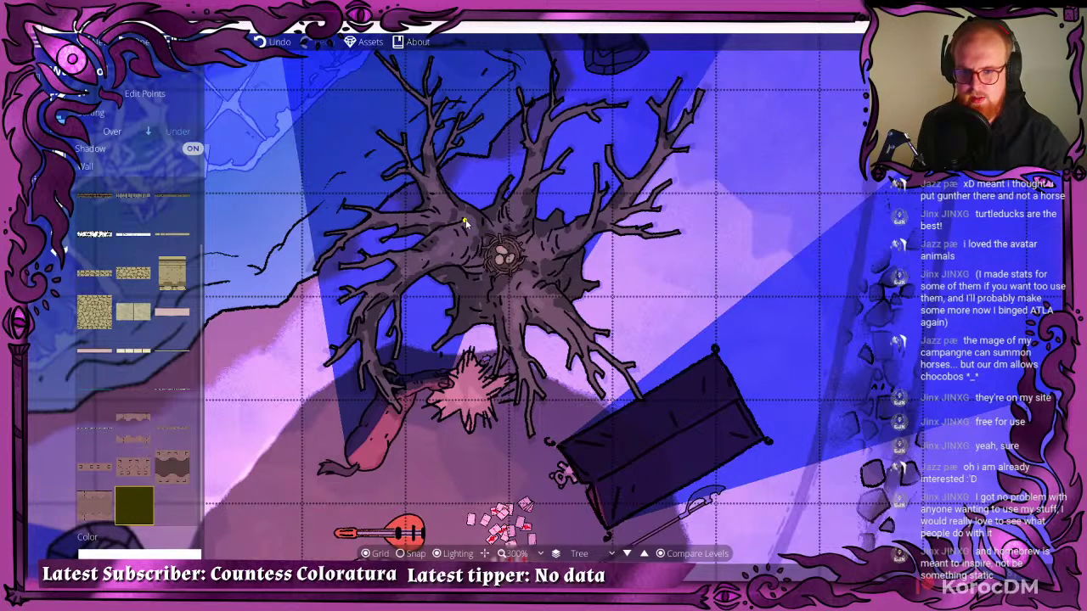
{"action": "right_click", "coordinate": [413, 249]}
{"action": "left_click_drag", "start_coordinate": [552, 309], "coordinate": [523, 431]}
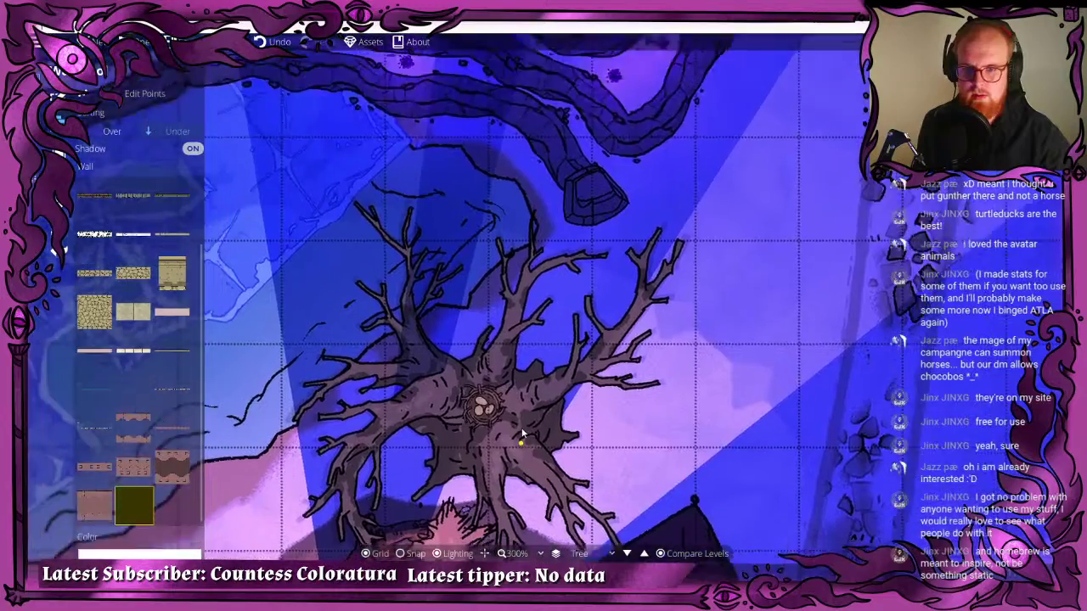
- Draw a short curved wall above the nest, across the base of the tree's upper middle branch
{"action": "key", "text": "s"}
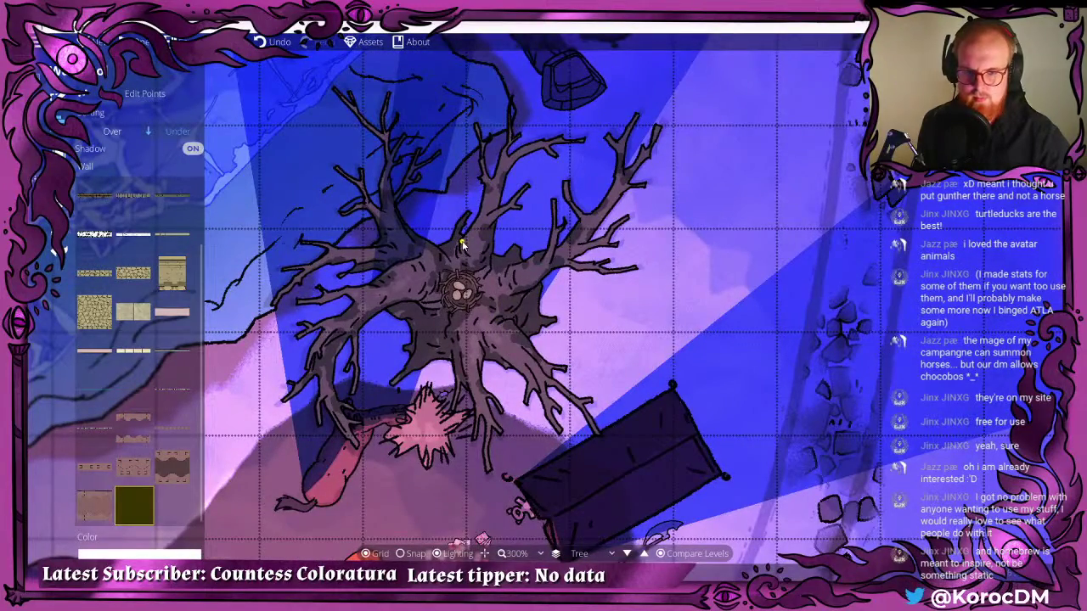
{"action": "key", "text": "s"}
{"action": "key", "text": "a"}
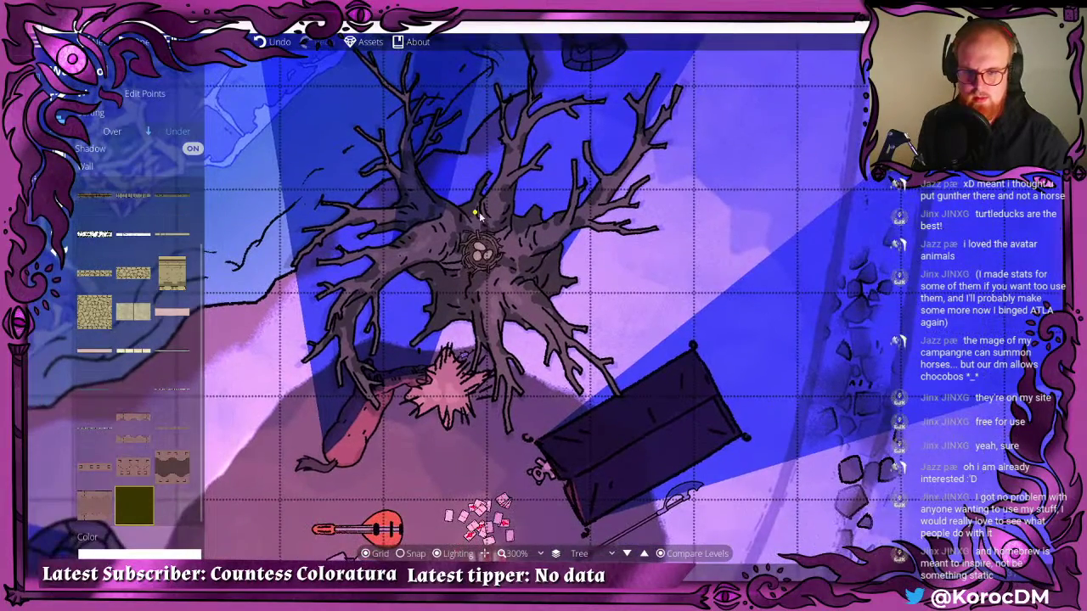
{"action": "left_click", "coordinate": [479, 222]}
{"action": "left_click", "coordinate": [485, 231]}
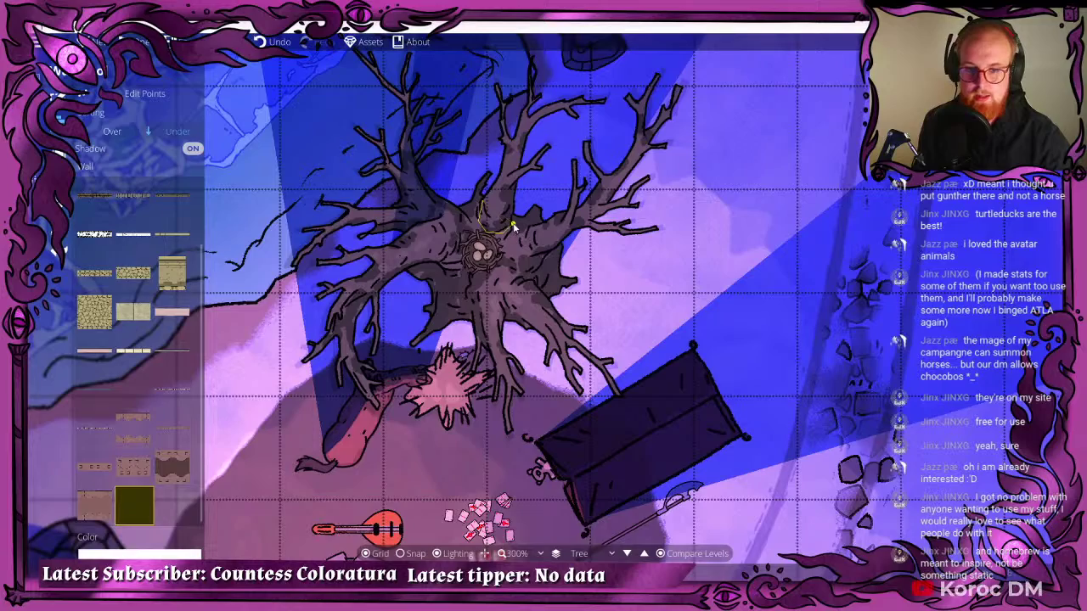
{"action": "right_click", "coordinate": [514, 226]}
- Draw a wall from the trunk along the tree's right-hand branch out to its tip
{"action": "key", "text": "s"}
{"action": "key", "text": "d"}
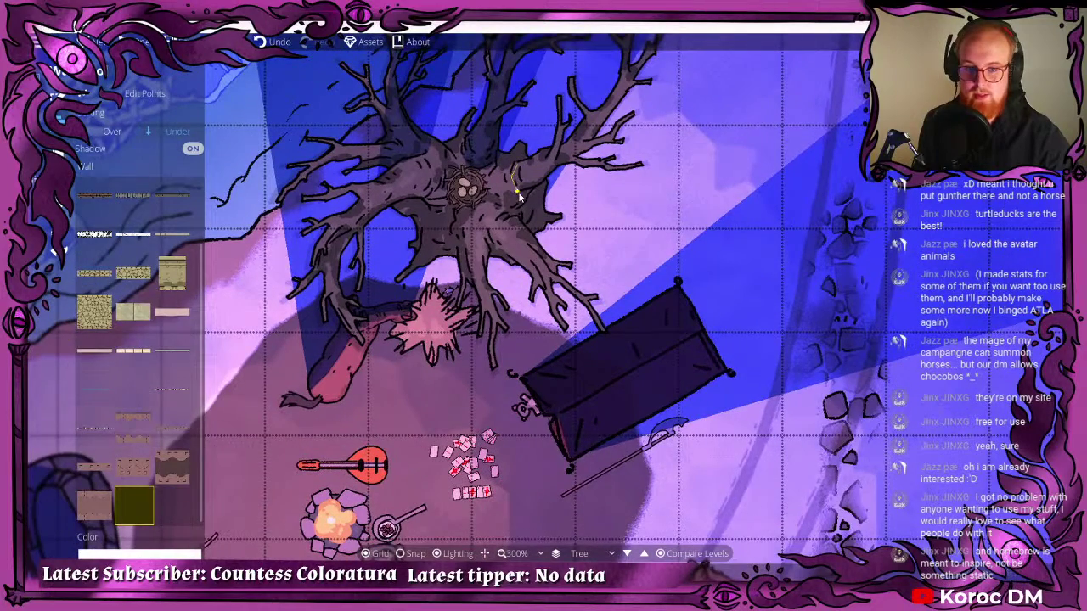
{"action": "key", "text": "w"}
{"action": "key", "text": "d"}
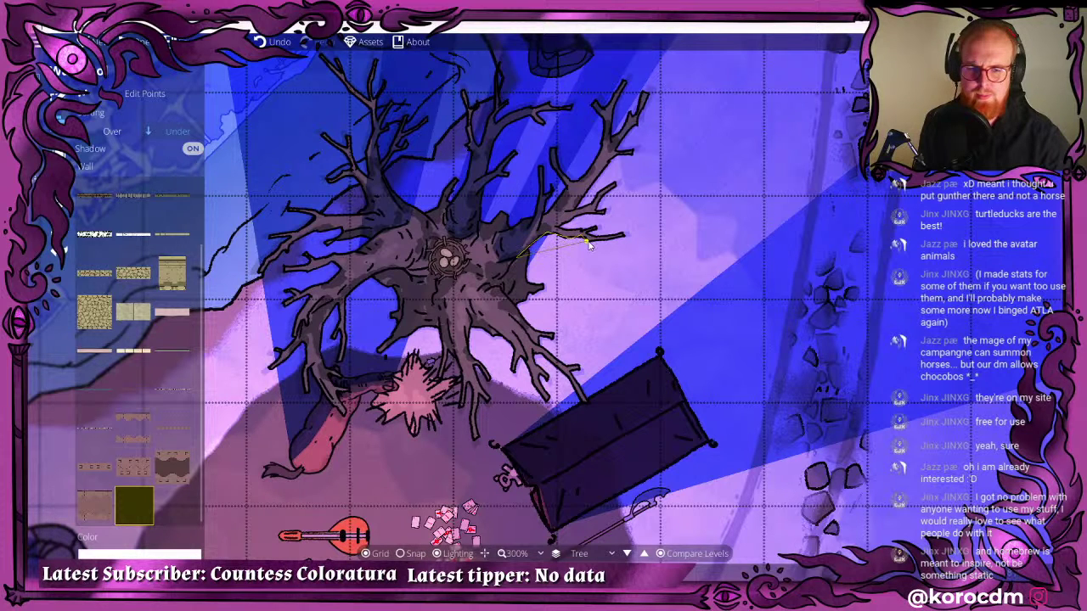
{"action": "left_click", "coordinate": [621, 235]}
{"action": "right_click", "coordinate": [620, 236]}
- Draw a short wall across the trunk just below the nest, ending toward the tree's right side
{"action": "key", "text": "a"}
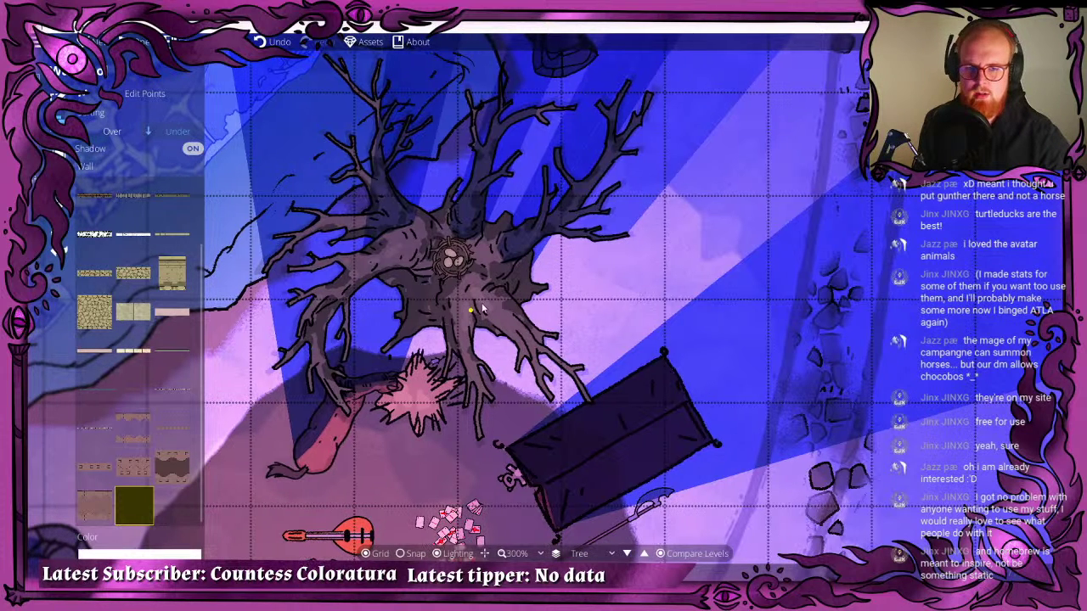
{"action": "left_click_drag", "start_coordinate": [528, 248], "coordinate": [524, 256]}
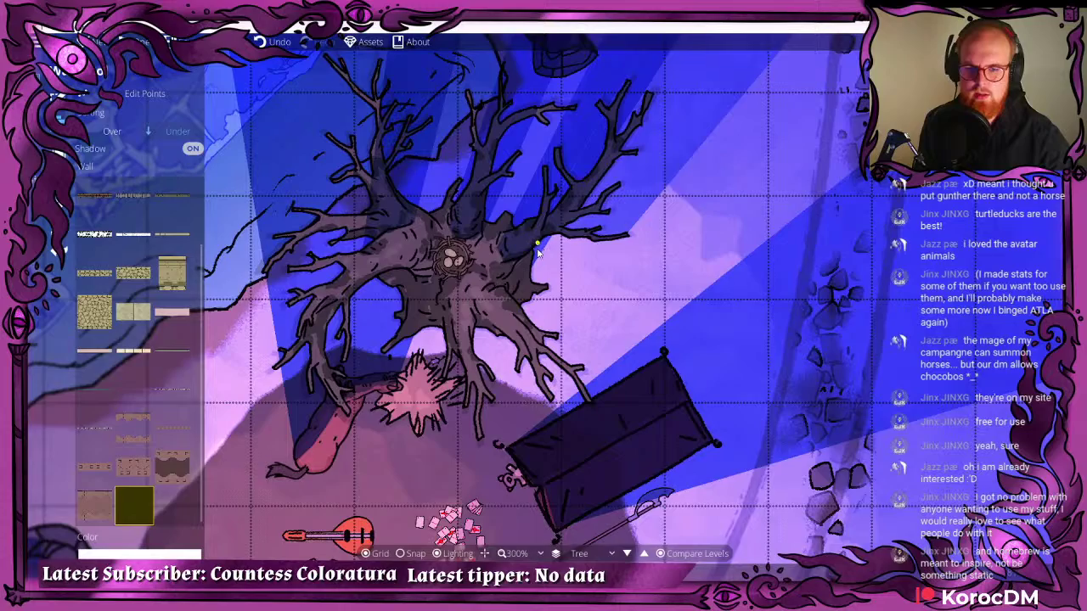
{"action": "left_click_drag", "start_coordinate": [528, 317], "coordinate": [562, 238]}
{"action": "scroll", "coordinate": [547, 219], "scroll_direction": "up", "scroll_amount": 3}
{"action": "scroll", "coordinate": [548, 224], "scroll_direction": "down", "scroll_amount": 5}
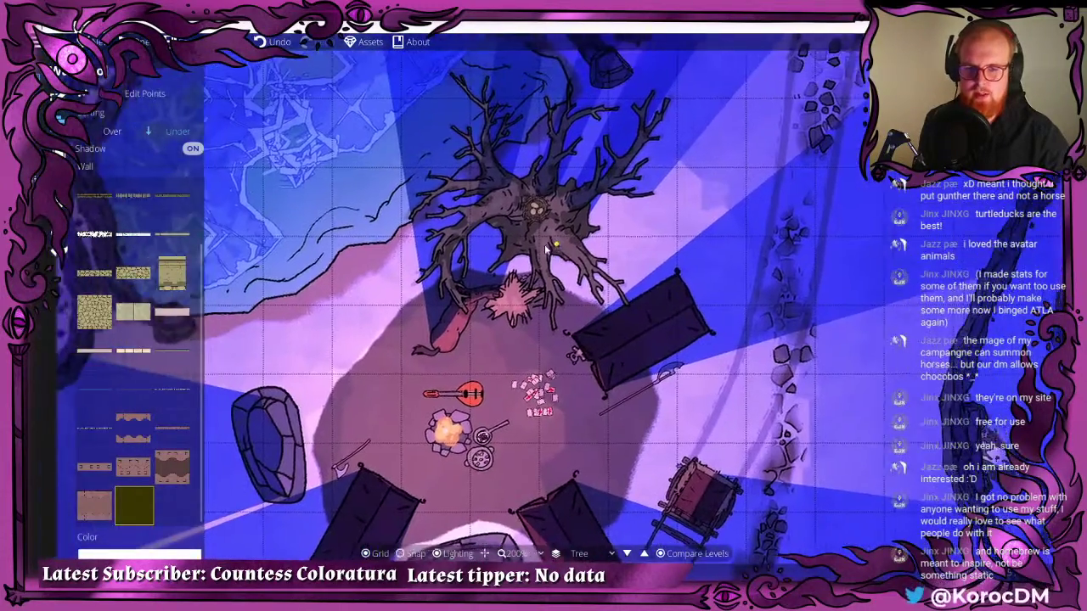
{"action": "scroll", "coordinate": [521, 249], "scroll_direction": "up", "scroll_amount": 3}
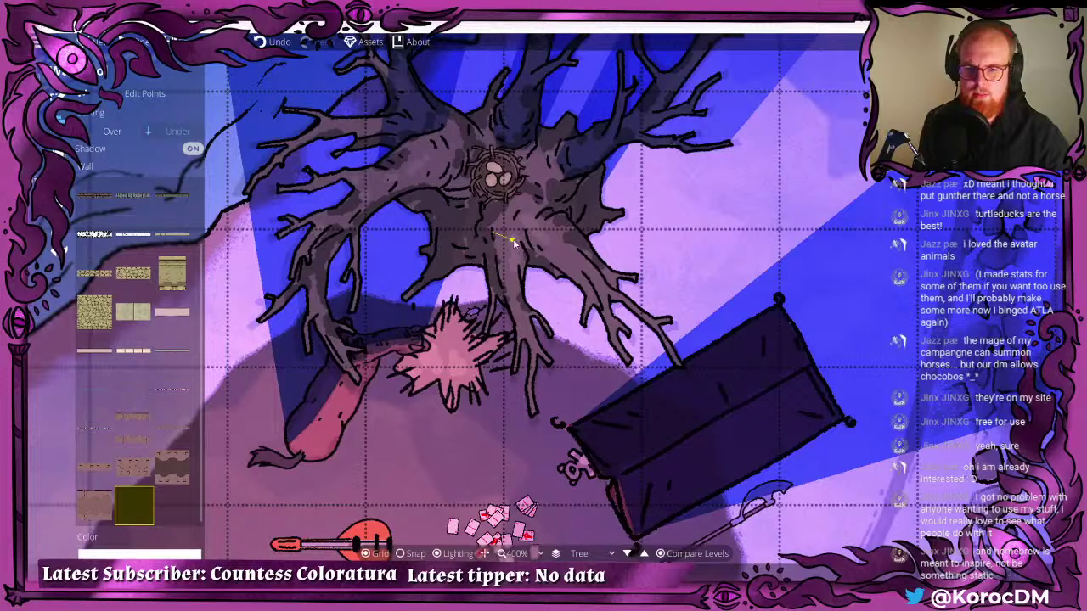
{"action": "right_click", "coordinate": [562, 212]}
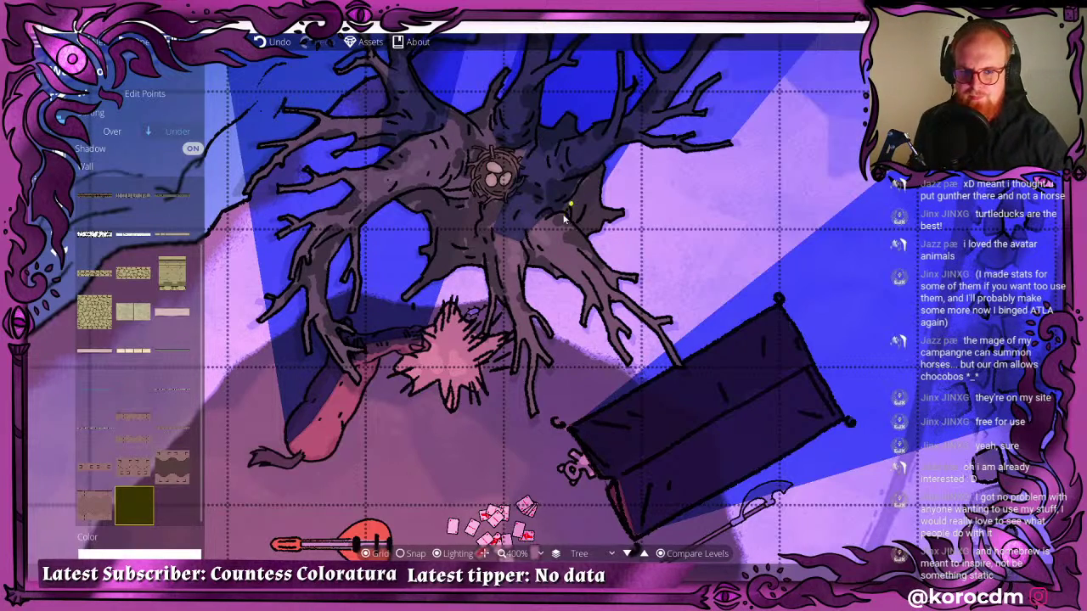
- Draw a wall along the tree's left branch, from near the trunk toward the outer twigs above the horse
{"action": "scroll", "coordinate": [477, 217], "scroll_direction": "down", "scroll_amount": 5}
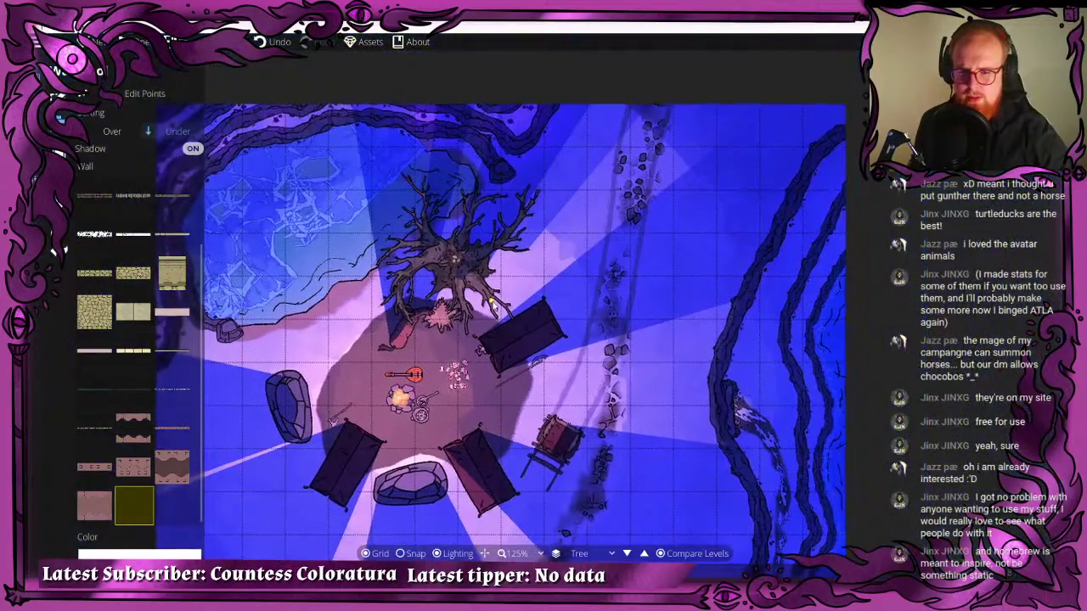
{"action": "left_click_drag", "start_coordinate": [532, 286], "coordinate": [551, 234]}
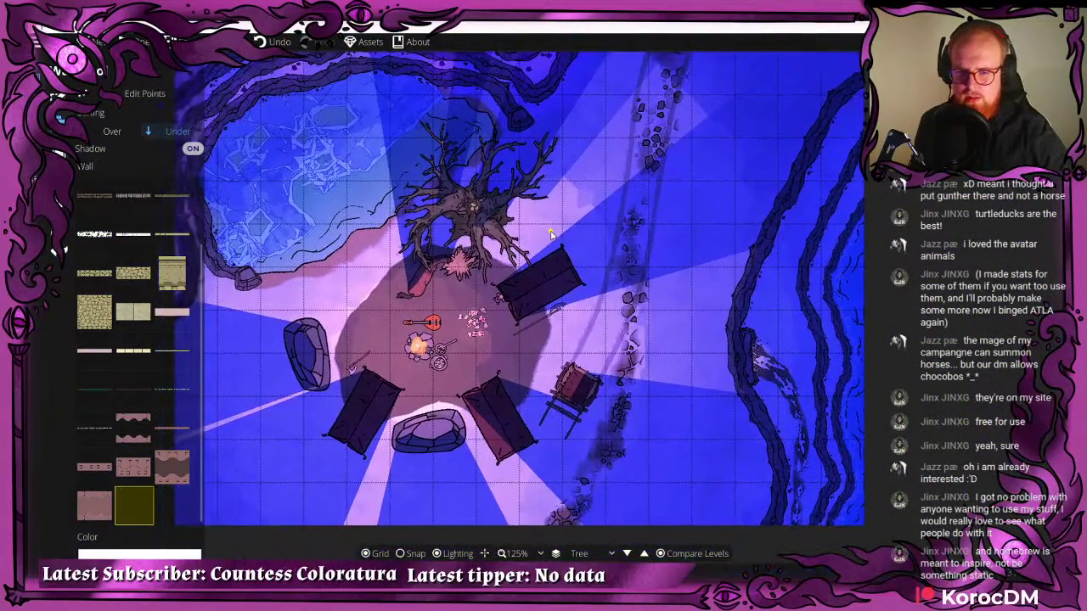
{"action": "scroll", "coordinate": [463, 215], "scroll_direction": "up", "scroll_amount": 3}
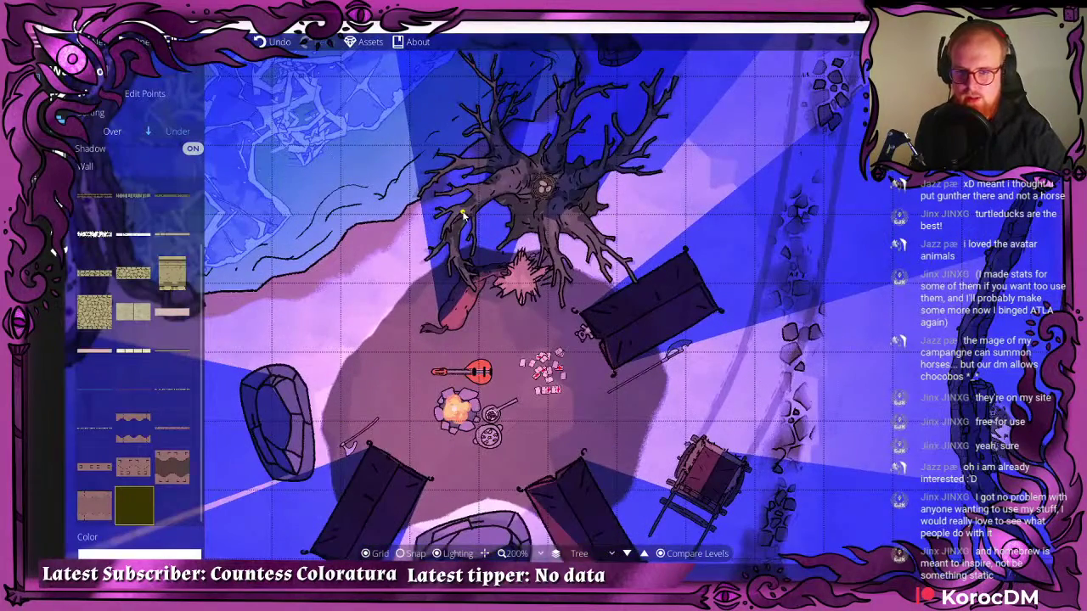
{"action": "scroll", "coordinate": [510, 225], "scroll_direction": "up", "scroll_amount": 2}
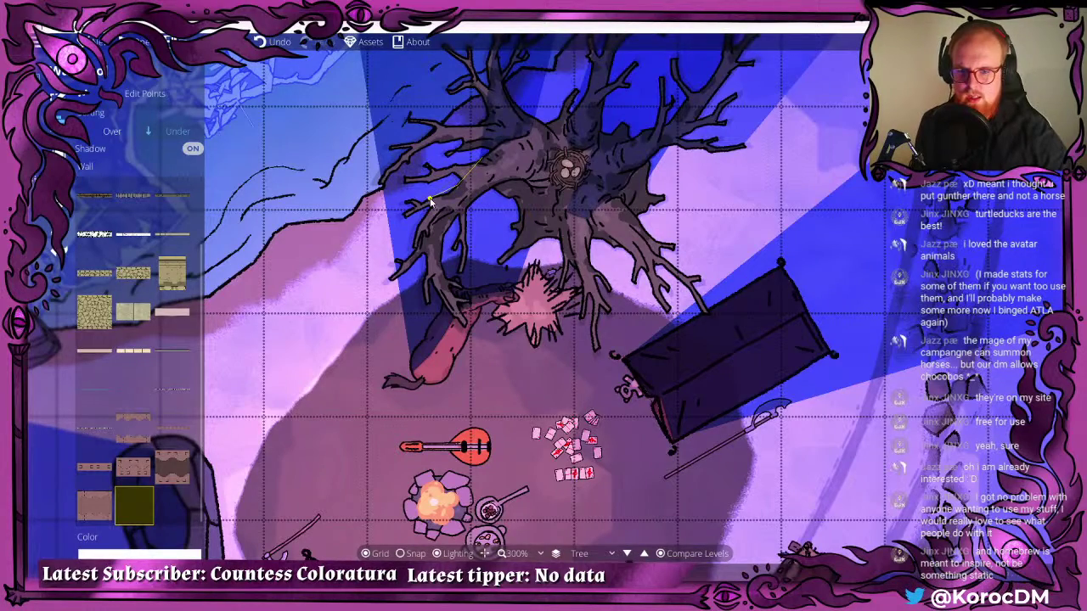
{"action": "left_click", "coordinate": [416, 249]}
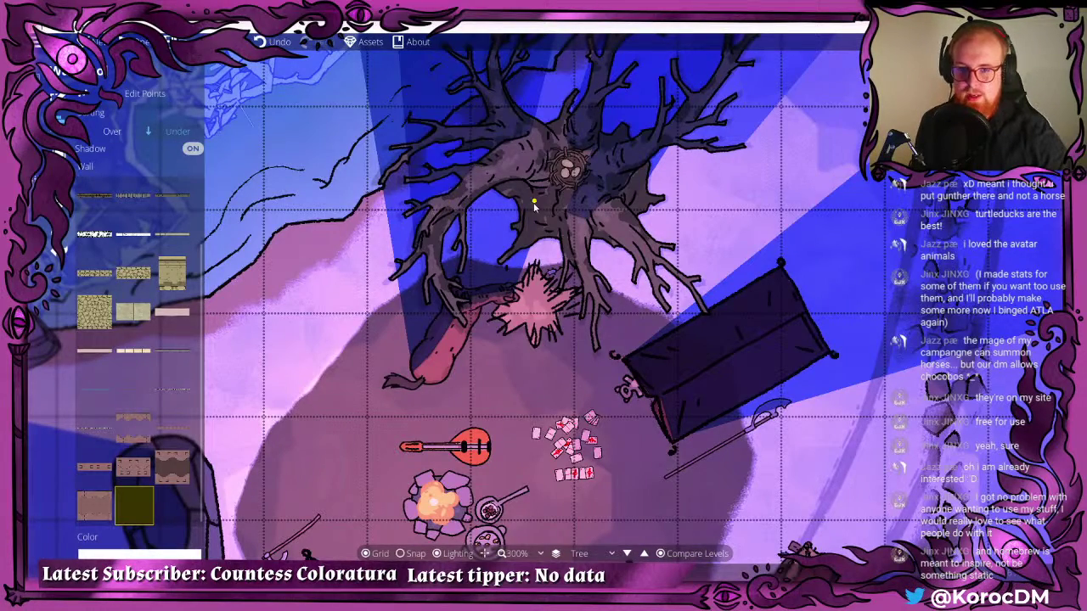
- Draw a wall along the tree's lower-right branch toward the nearby tent to block the campfire light
{"action": "scroll", "coordinate": [526, 216], "scroll_direction": "down", "scroll_amount": 3}
{"action": "scroll", "coordinate": [429, 333], "scroll_direction": "up", "scroll_amount": 1}
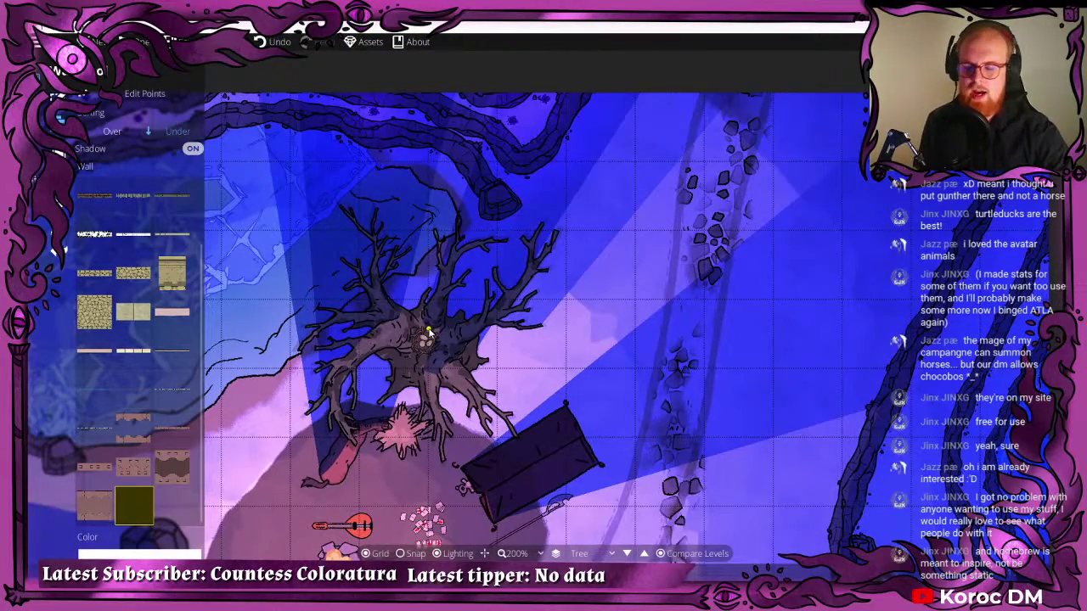
{"action": "left_click_drag", "start_coordinate": [550, 225], "coordinate": [569, 127]}
{"action": "left_click_drag", "start_coordinate": [536, 206], "coordinate": [516, 130]}
{"action": "scroll", "coordinate": [463, 197], "scroll_direction": "up", "scroll_amount": 2}
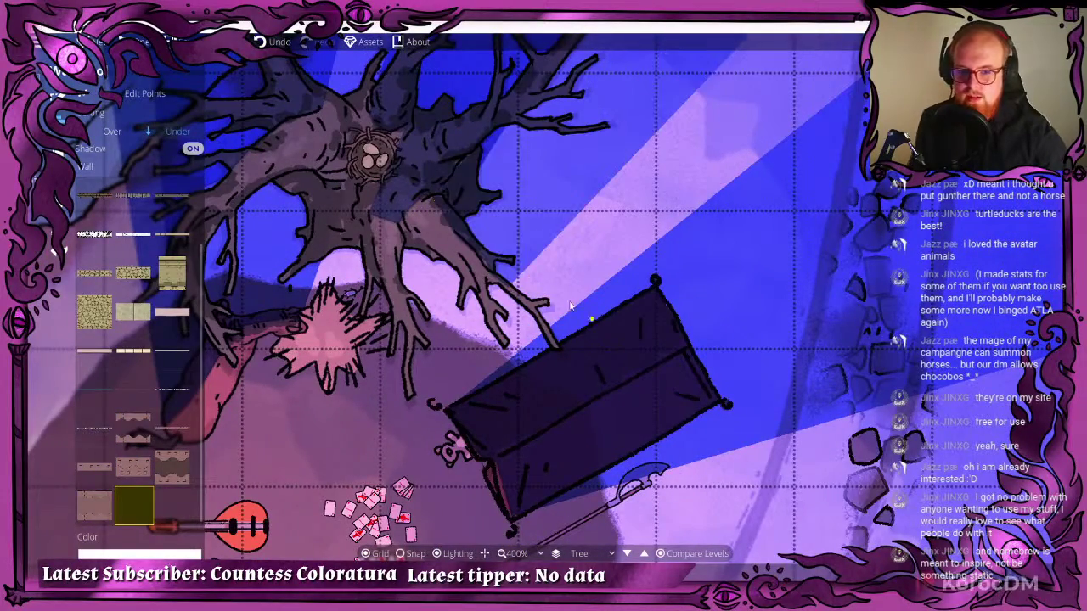
{"action": "scroll", "coordinate": [543, 271], "scroll_direction": "down", "scroll_amount": 3}
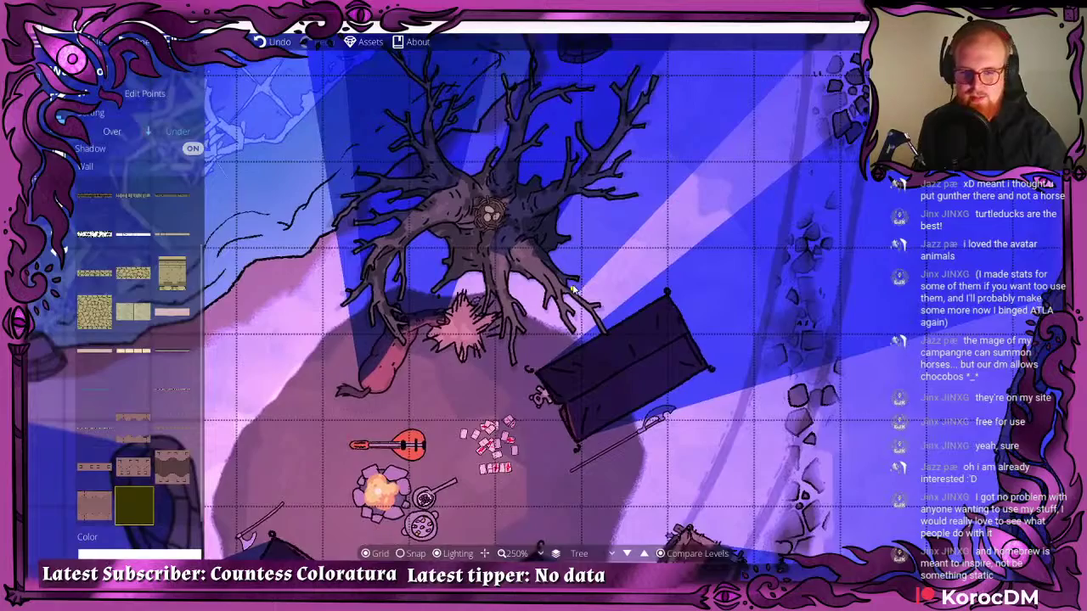
- Inspect the campfire shadows cast by the tree and compare the lighting across the whole map on the Tree and Ground levels
{"action": "scroll", "coordinate": [574, 291], "scroll_direction": "down", "scroll_amount": 2}
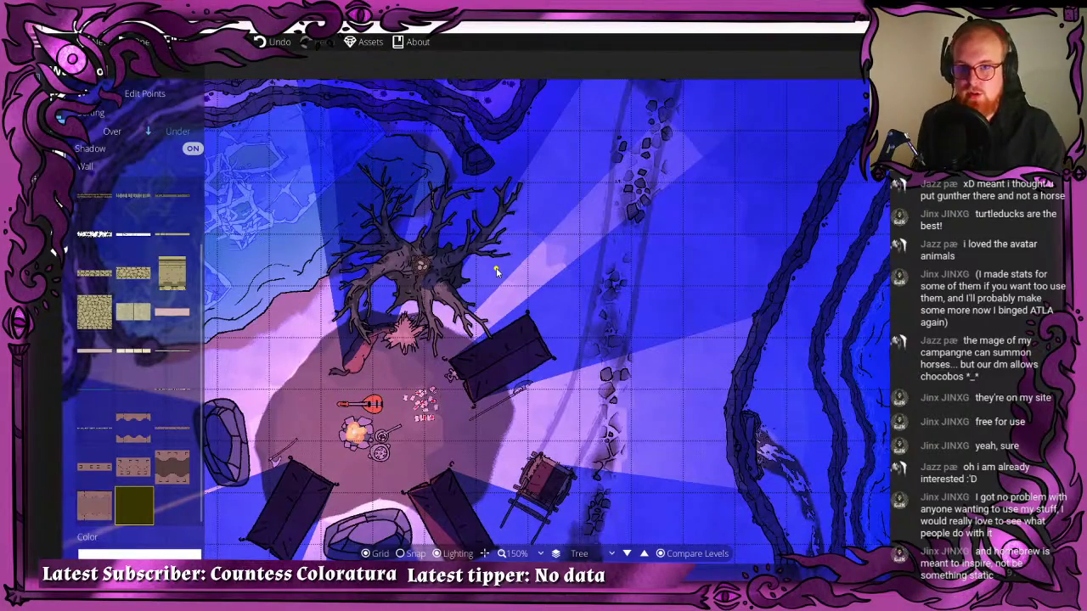
{"action": "scroll", "coordinate": [497, 272], "scroll_direction": "up", "scroll_amount": 4}
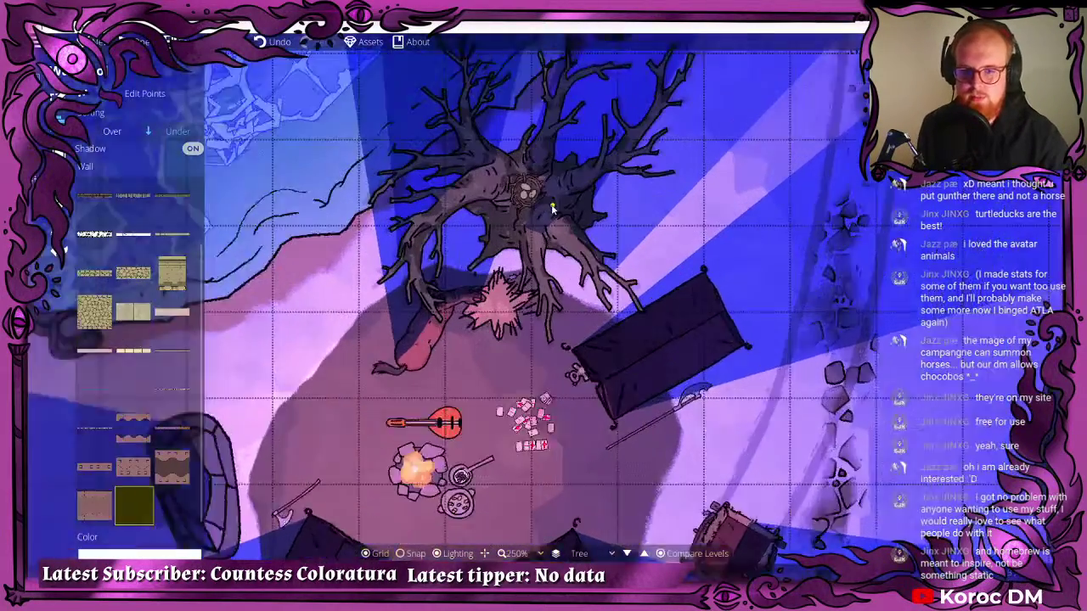
{"action": "scroll", "coordinate": [552, 208], "scroll_direction": "down", "scroll_amount": 5}
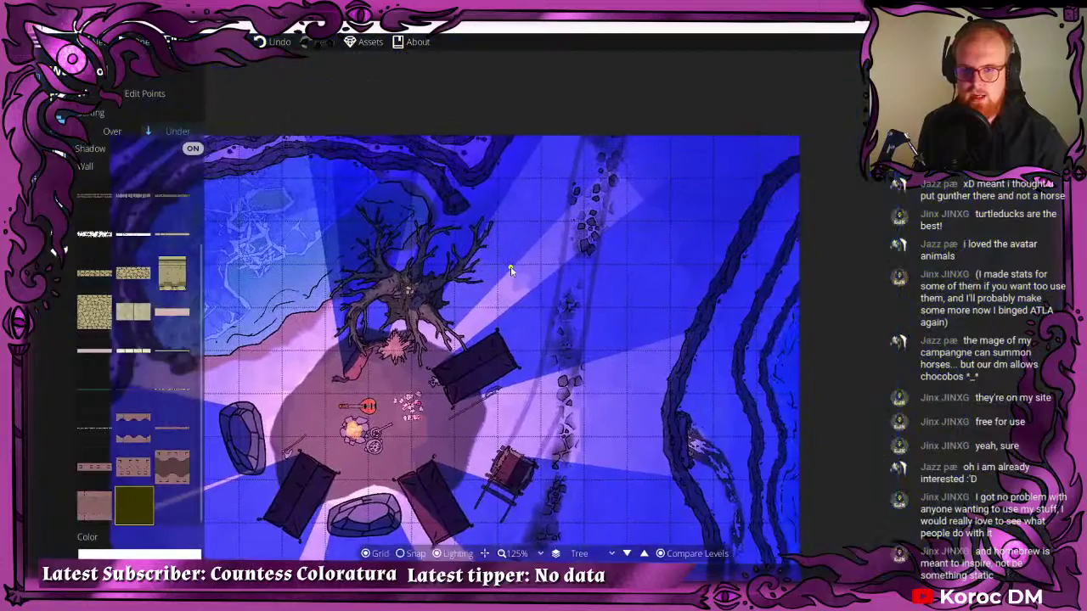
{"action": "scroll", "coordinate": [510, 269], "scroll_direction": "down", "scroll_amount": 1}
{"action": "left_click_drag", "start_coordinate": [493, 270], "coordinate": [569, 214]}
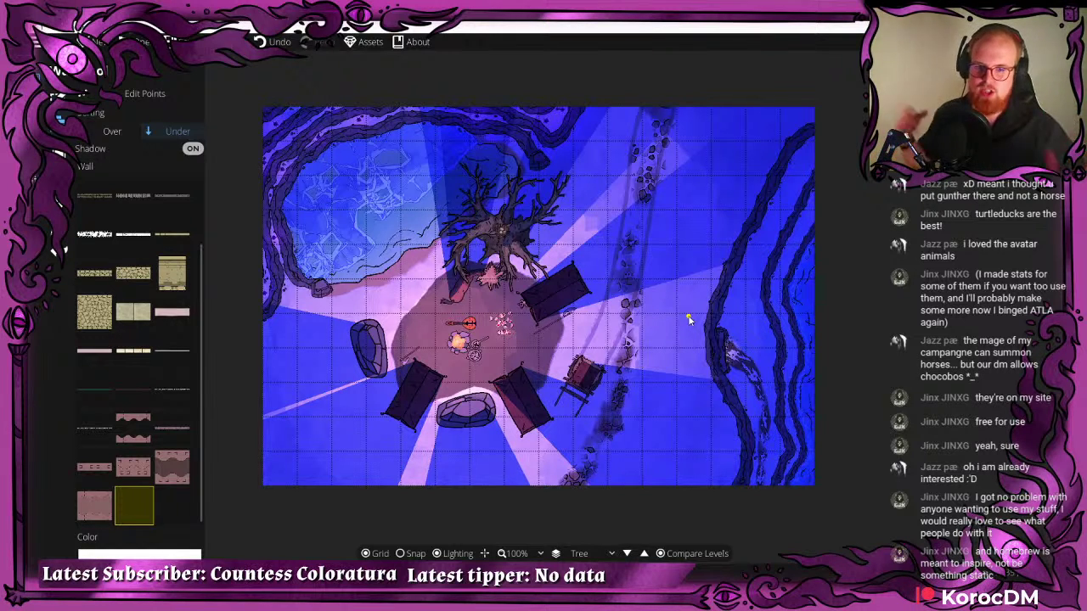
{"action": "left_click", "coordinate": [629, 553]}
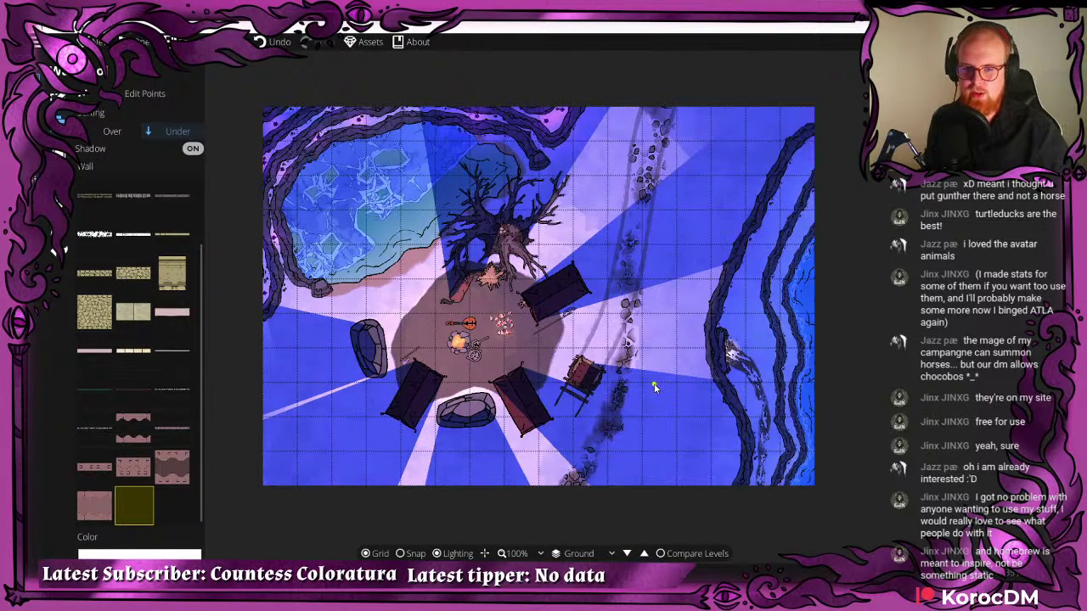
{"action": "left_click", "coordinate": [654, 384]}
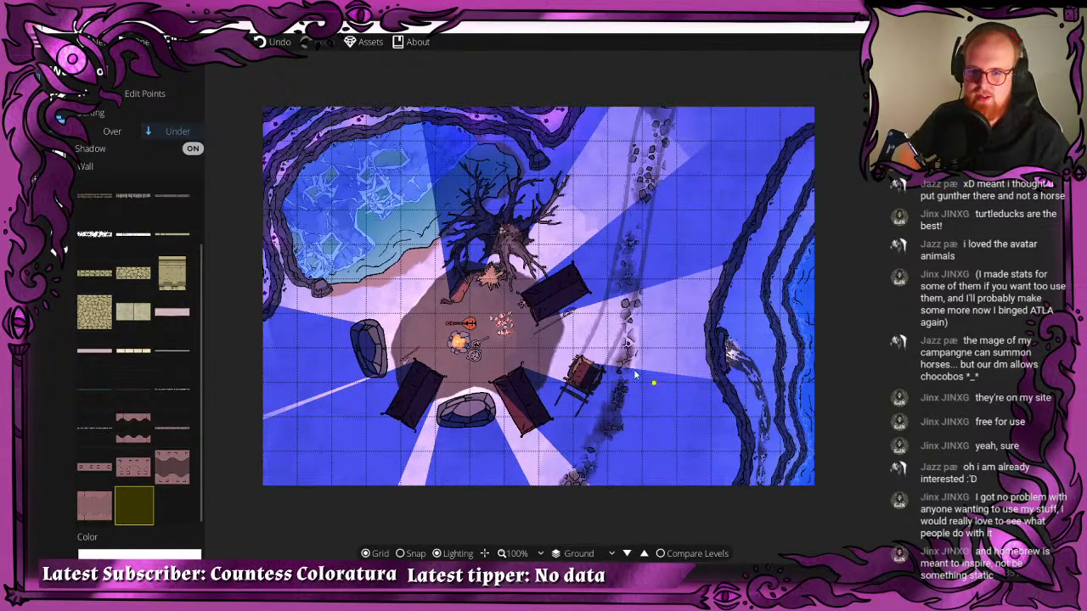
{"action": "left_click", "coordinate": [644, 553]}
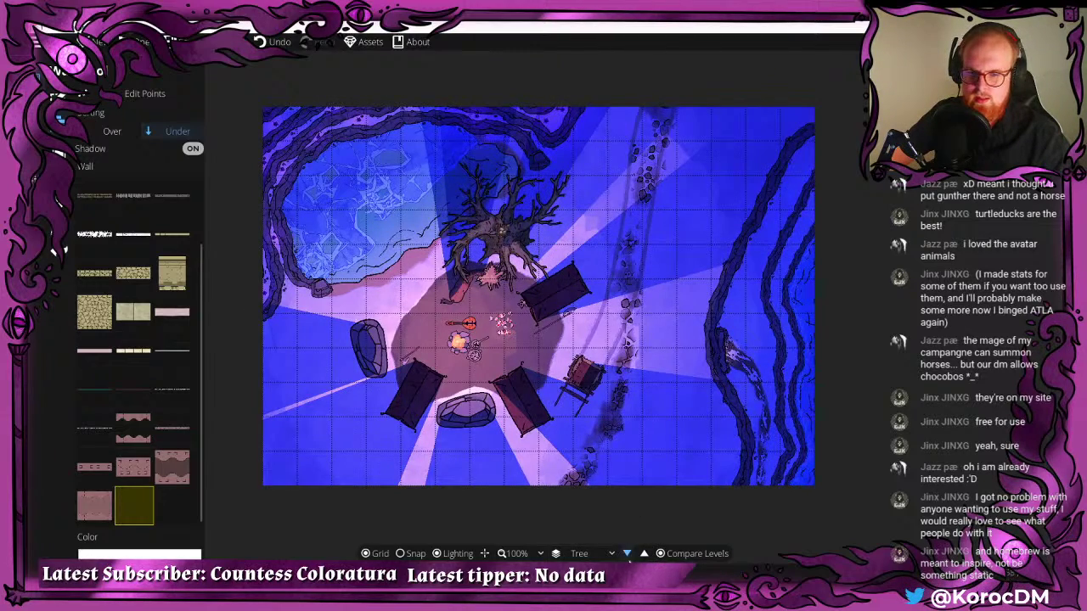
{"action": "left_click", "coordinate": [627, 554]}
{"action": "left_click", "coordinate": [644, 553]}
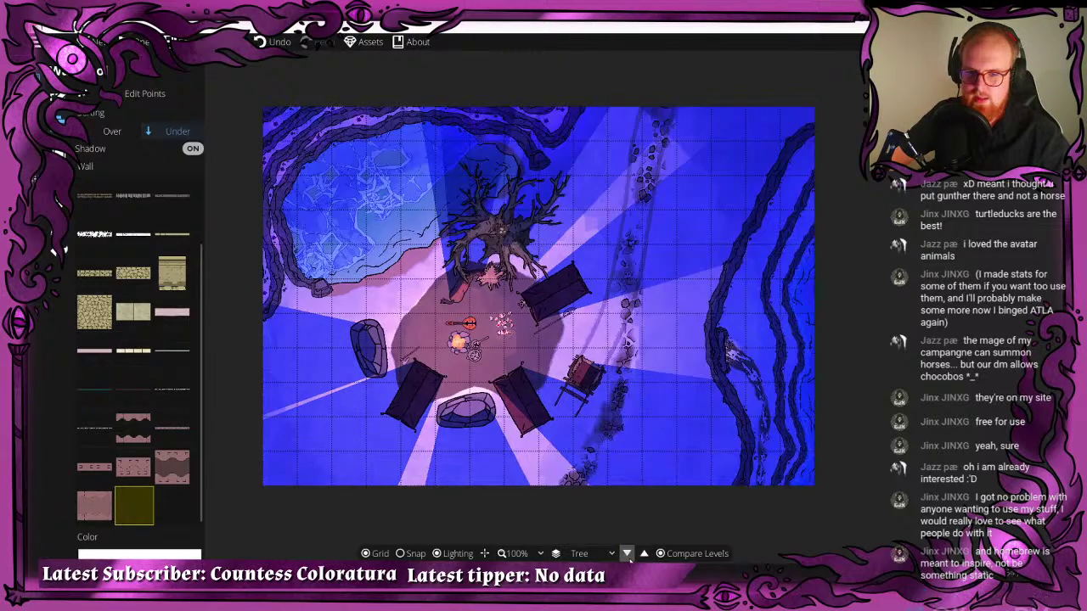
{"action": "left_click", "coordinate": [626, 553]}
{"action": "left_click", "coordinate": [643, 554]}
{"action": "left_click", "coordinate": [626, 553]}
{"action": "left_click", "coordinate": [643, 554]}
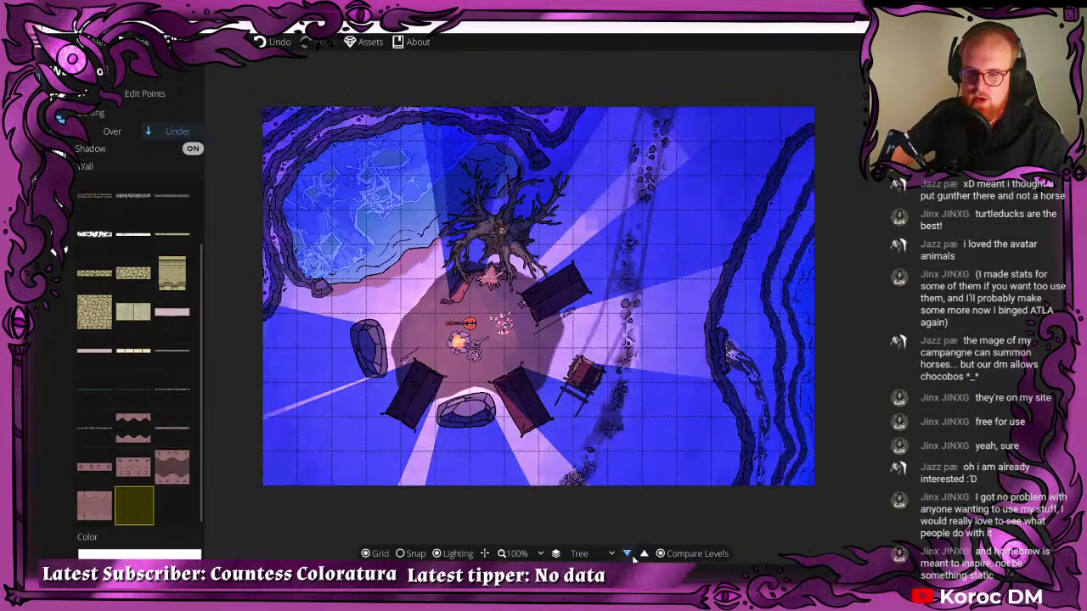
{"action": "left_click", "coordinate": [626, 553]}
{"action": "left_click", "coordinate": [644, 553]}
{"action": "left_click", "coordinate": [626, 554]}
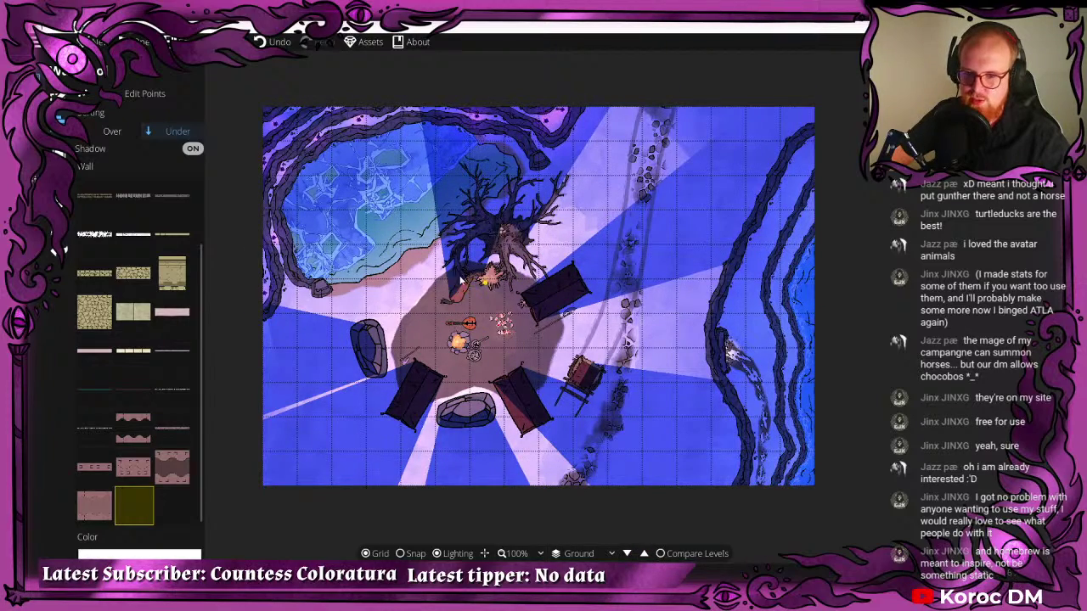
{"action": "left_click", "coordinate": [643, 553]}
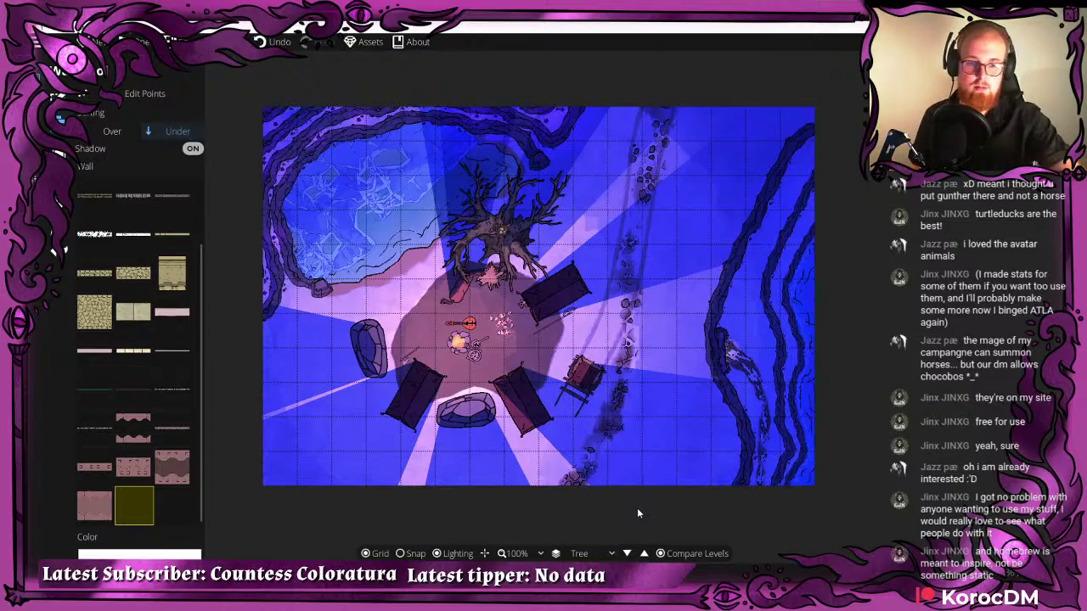
- Draw a light-blocking wall on the Tree level along the near edge of the eastern cliff, spanning the lit stretch
{"action": "left_click_drag", "start_coordinate": [696, 280], "coordinate": [555, 176]}
{"action": "scroll", "coordinate": [572, 276], "scroll_direction": "up", "scroll_amount": 6}
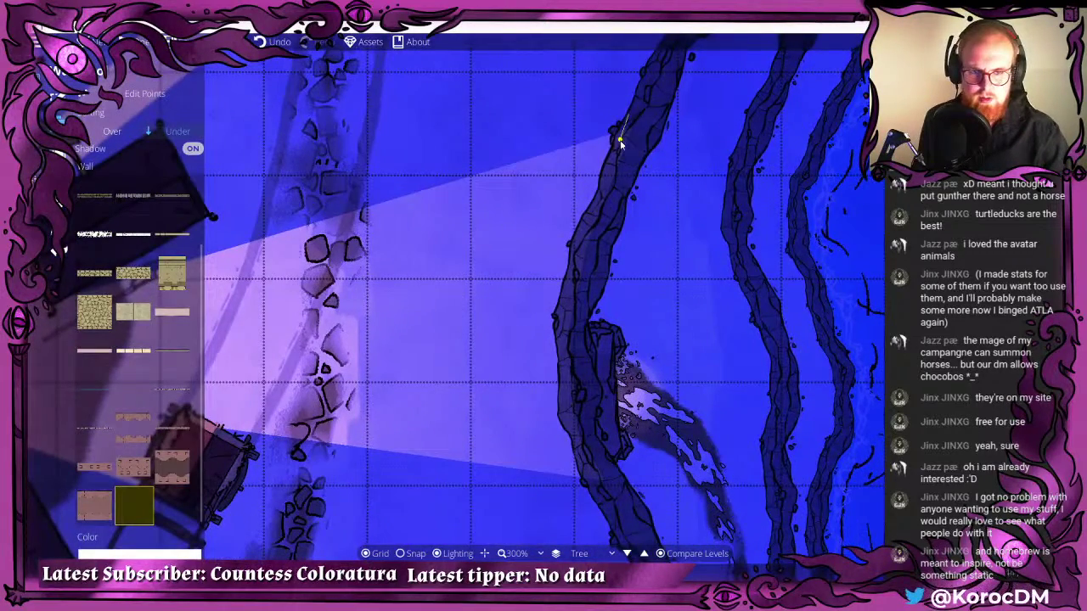
{"action": "left_click", "coordinate": [598, 206]}
{"action": "left_click", "coordinate": [577, 248]}
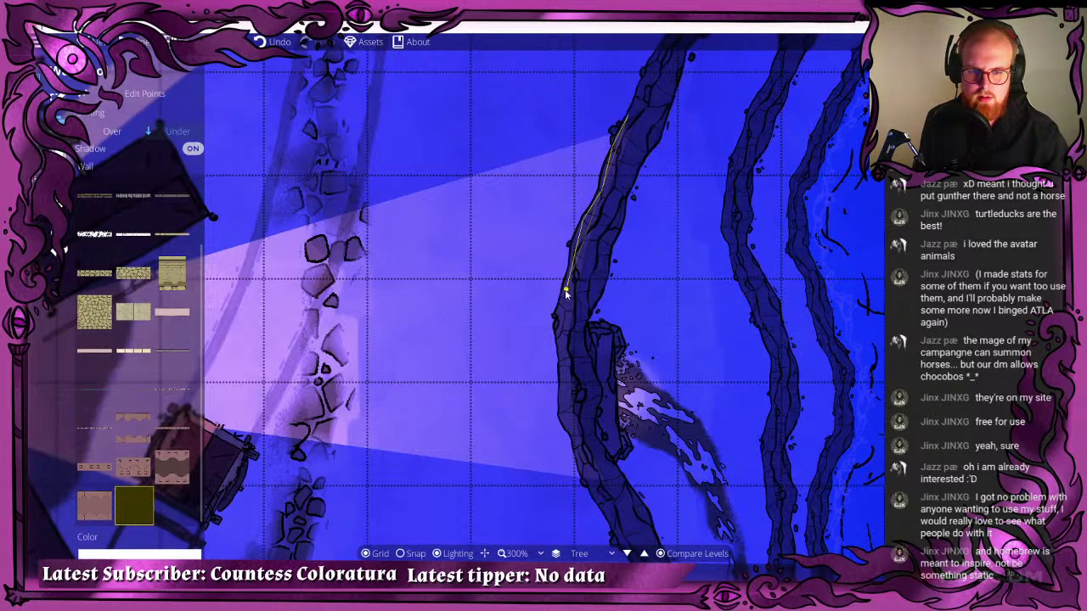
{"action": "left_click", "coordinate": [556, 326]}
{"action": "left_click", "coordinate": [562, 388]}
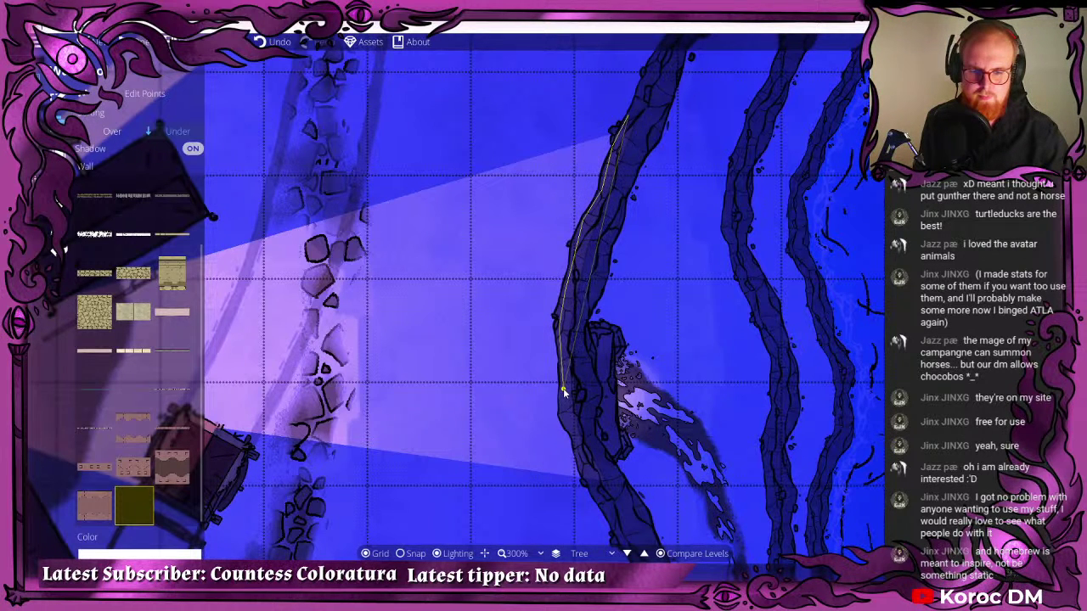
{"action": "left_click", "coordinate": [568, 427]}
{"action": "left_click", "coordinate": [589, 474]}
{"action": "right_click", "coordinate": [604, 498]}
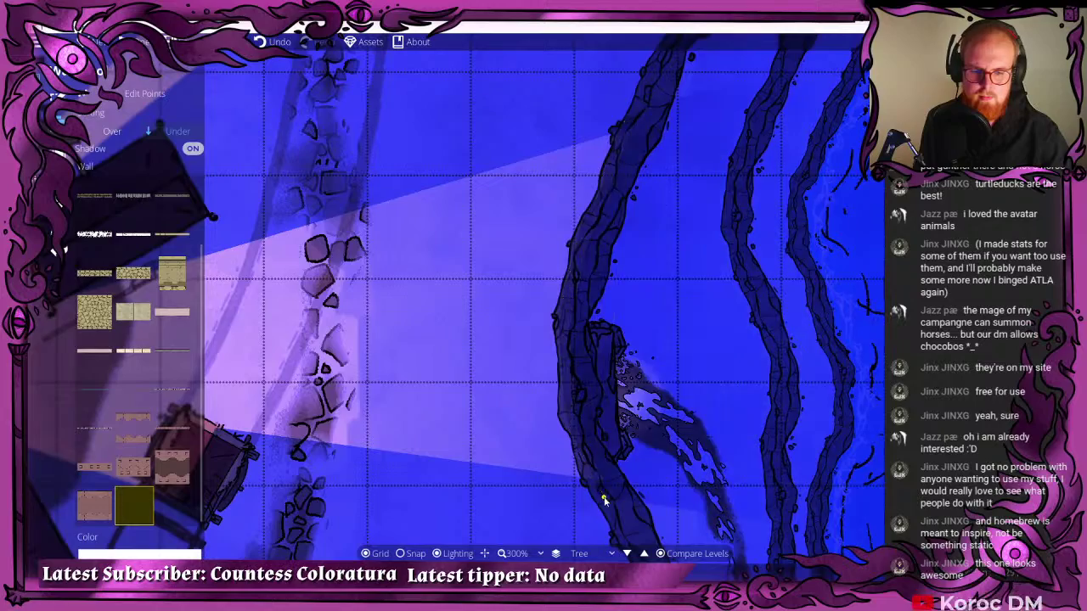
- Examine the light and shadow along the eastern cliff, then around the tents, tree and frozen pond
{"action": "left_click_drag", "start_coordinate": [668, 461], "coordinate": [679, 374]}
{"action": "scroll", "coordinate": [682, 357], "scroll_direction": "down", "scroll_amount": 2}
{"action": "scroll", "coordinate": [691, 308], "scroll_direction": "down", "scroll_amount": 1}
{"action": "left_click_drag", "start_coordinate": [671, 284], "coordinate": [594, 219]}
{"action": "scroll", "coordinate": [688, 204], "scroll_direction": "down", "scroll_amount": 1}
{"action": "scroll", "coordinate": [595, 279], "scroll_direction": "up", "scroll_amount": 2}
{"action": "scroll", "coordinate": [594, 281], "scroll_direction": "up", "scroll_amount": 1}
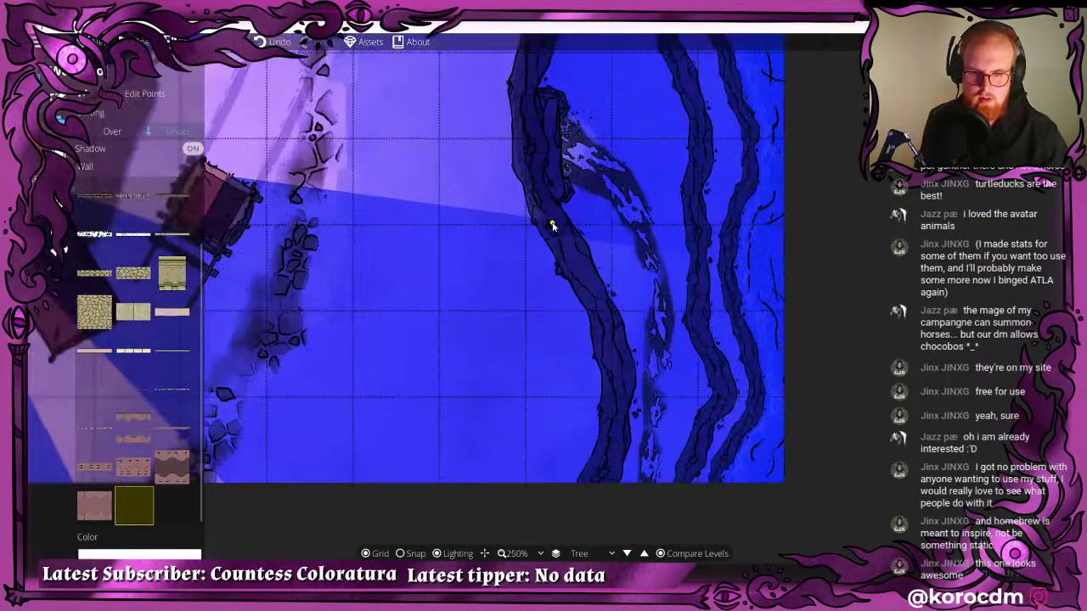
{"action": "right_click", "coordinate": [606, 391]}
{"action": "scroll", "coordinate": [556, 196], "scroll_direction": "down", "scroll_amount": 3}
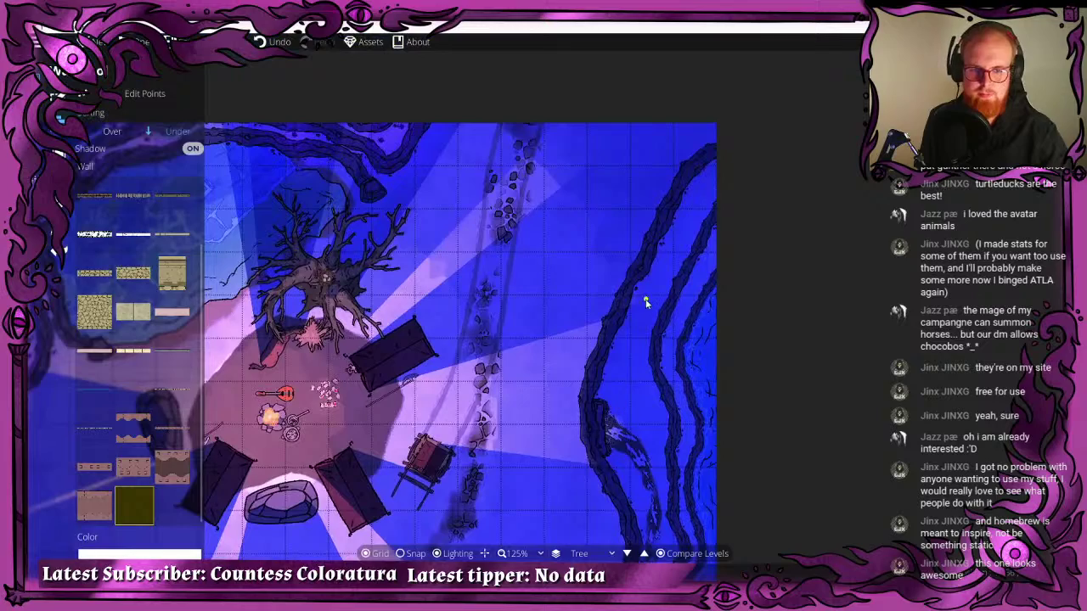
{"action": "left_click", "coordinate": [608, 322]}
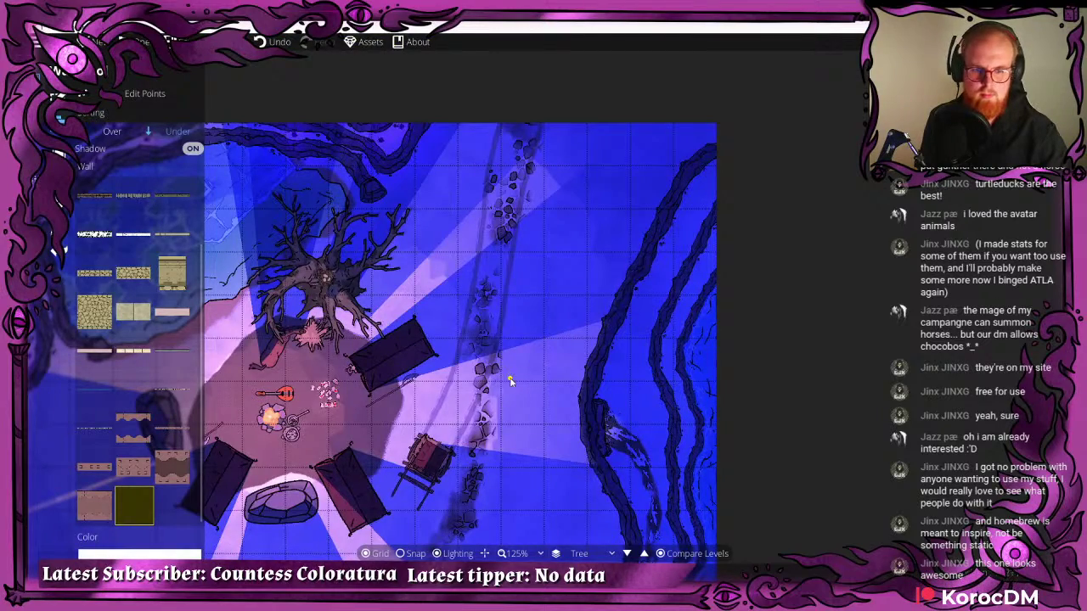
{"action": "left_click_drag", "start_coordinate": [511, 380], "coordinate": [665, 192]}
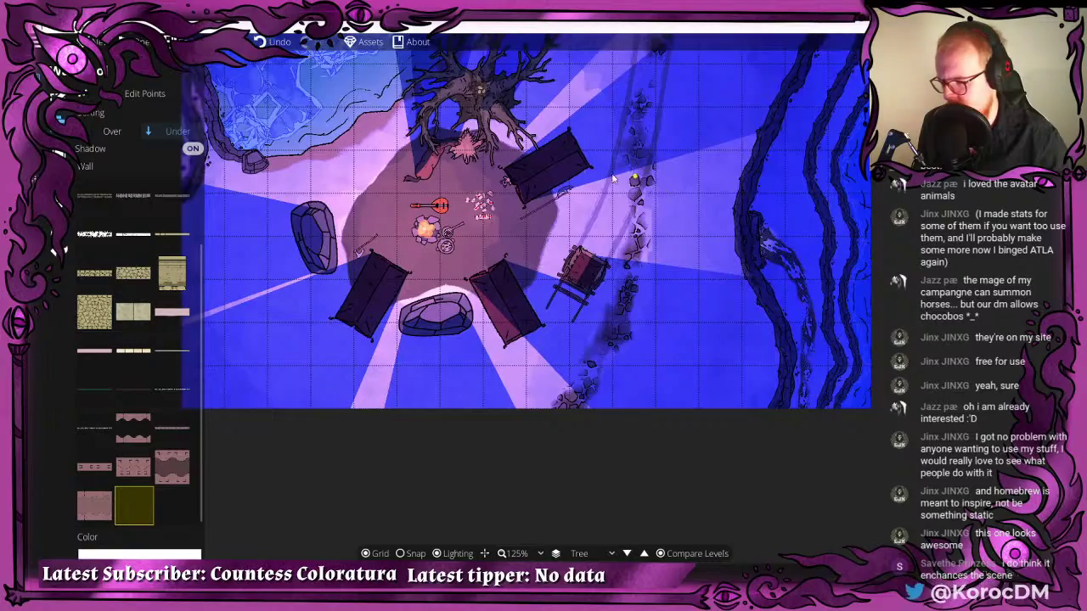
{"action": "left_click_drag", "start_coordinate": [553, 168], "coordinate": [504, 271]}
{"action": "left_click_drag", "start_coordinate": [511, 233], "coordinate": [554, 298]}
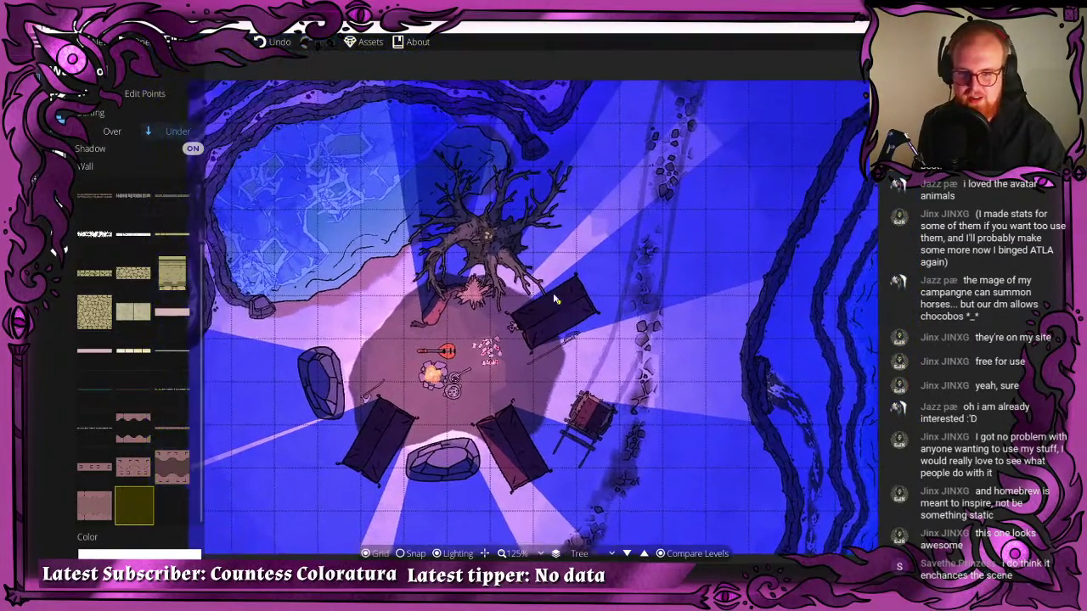
{"action": "scroll", "coordinate": [586, 263], "scroll_direction": "down", "scroll_amount": 2}
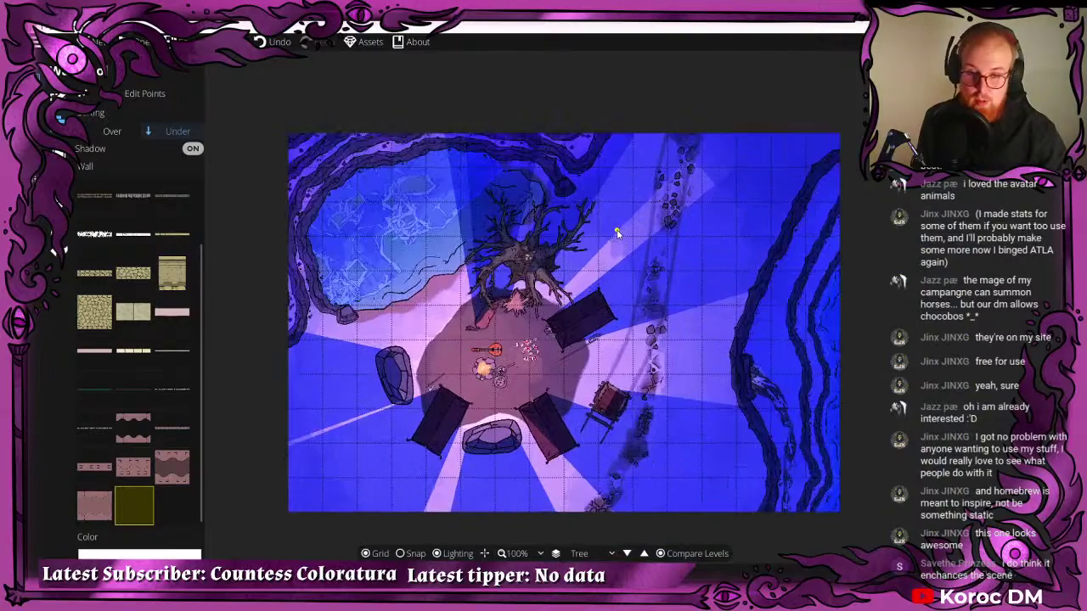
{"action": "left_click_drag", "start_coordinate": [602, 248], "coordinate": [668, 166]}
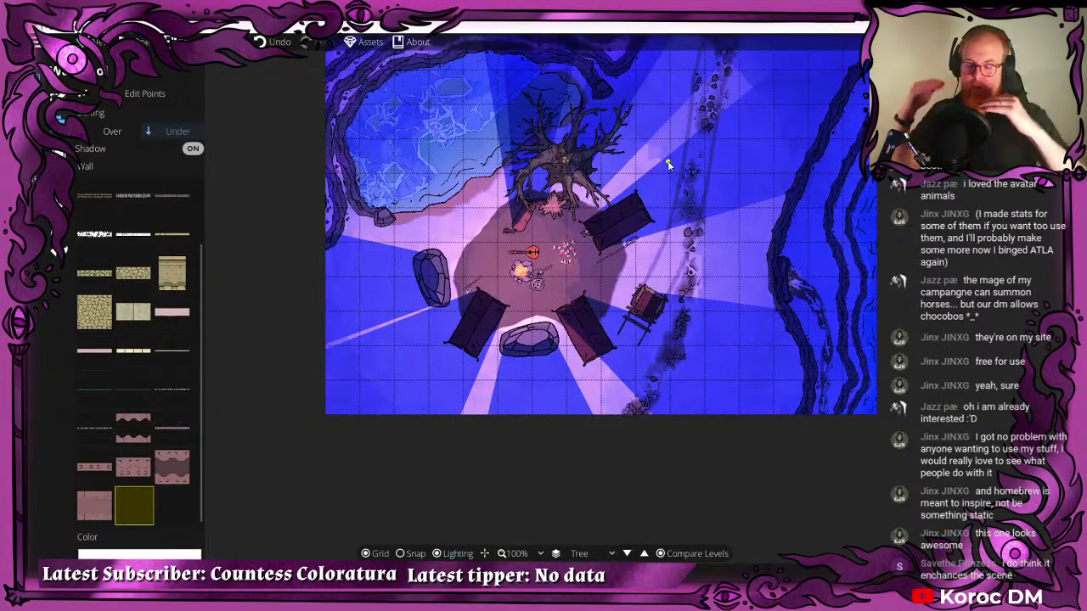
{"action": "left_click_drag", "start_coordinate": [546, 118], "coordinate": [424, 207]}
{"action": "left_click_drag", "start_coordinate": [562, 273], "coordinate": [598, 225]}
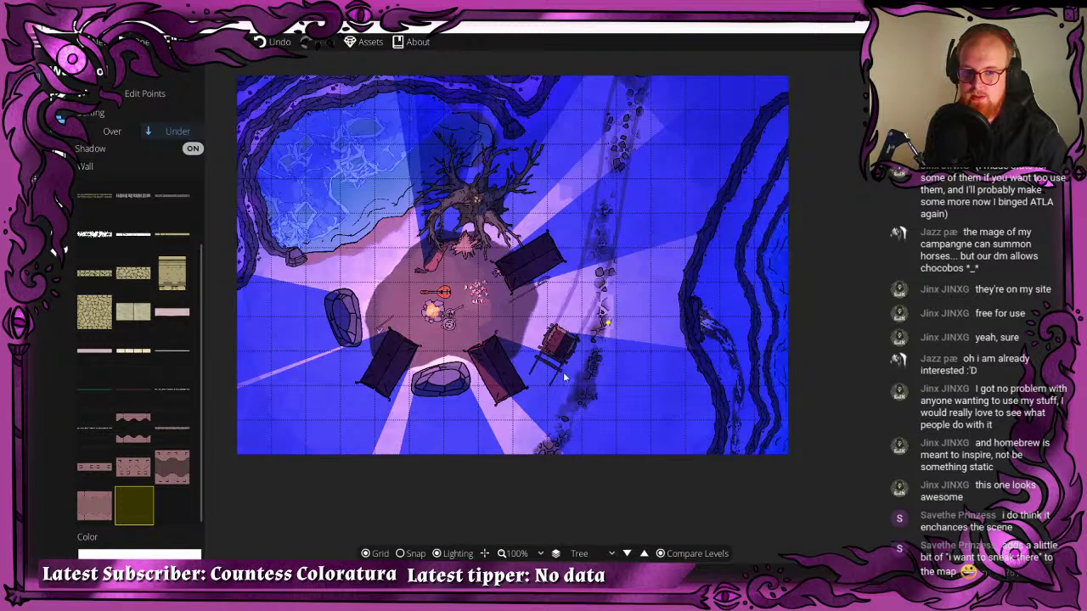
- View the Tree level on its own, then restore the level comparison with Ground as the reference level
{"action": "left_click", "coordinate": [660, 554]}
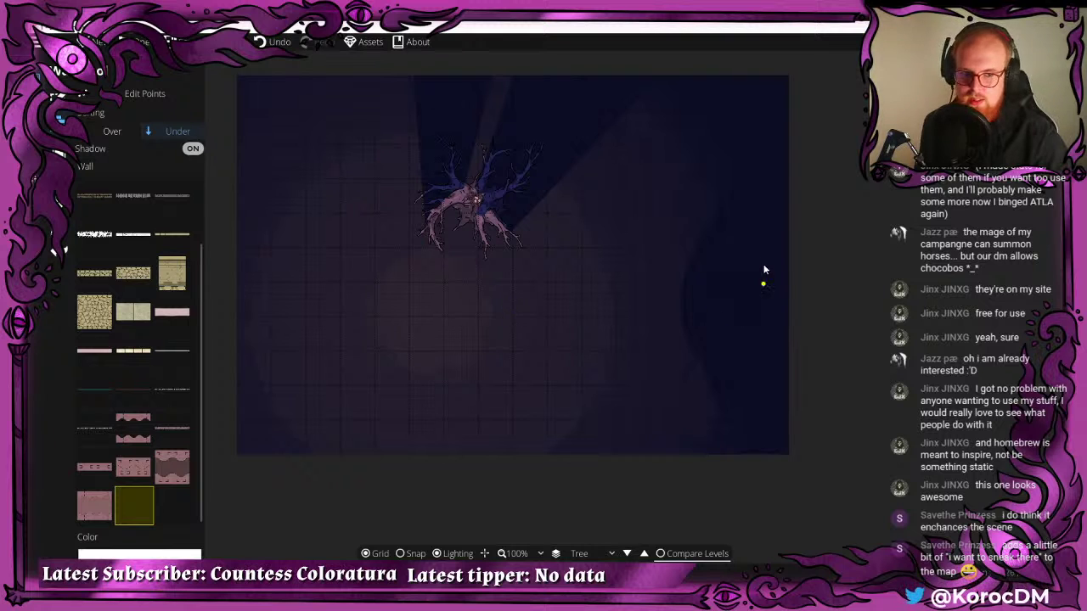
{"action": "scroll", "coordinate": [614, 100], "scroll_direction": "up", "scroll_amount": 3}
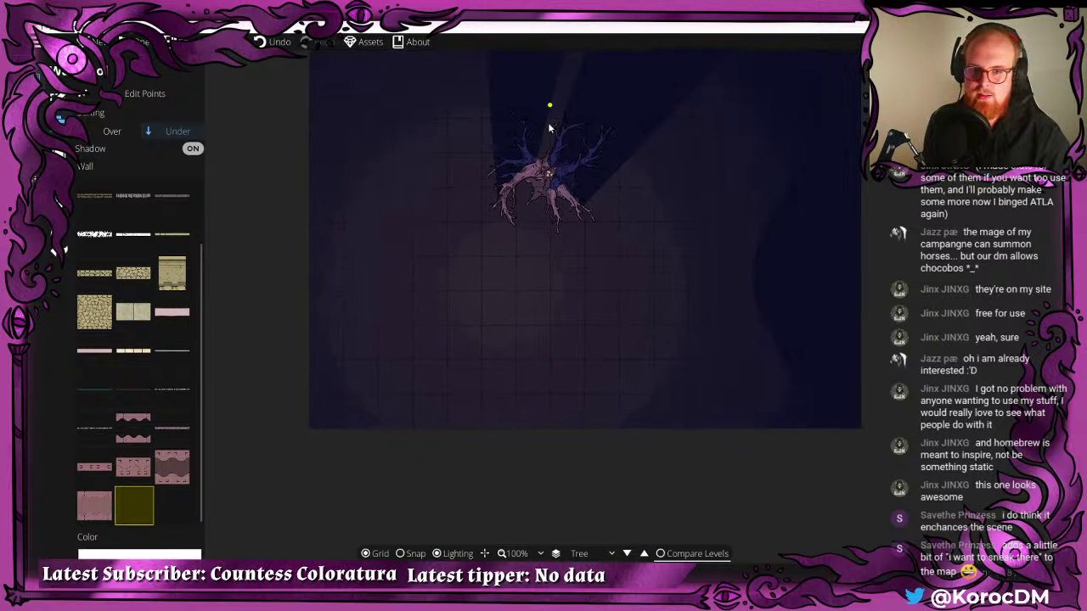
{"action": "scroll", "coordinate": [501, 138], "scroll_direction": "down", "scroll_amount": 2}
{"action": "scroll", "coordinate": [535, 157], "scroll_direction": "down", "scroll_amount": 2}
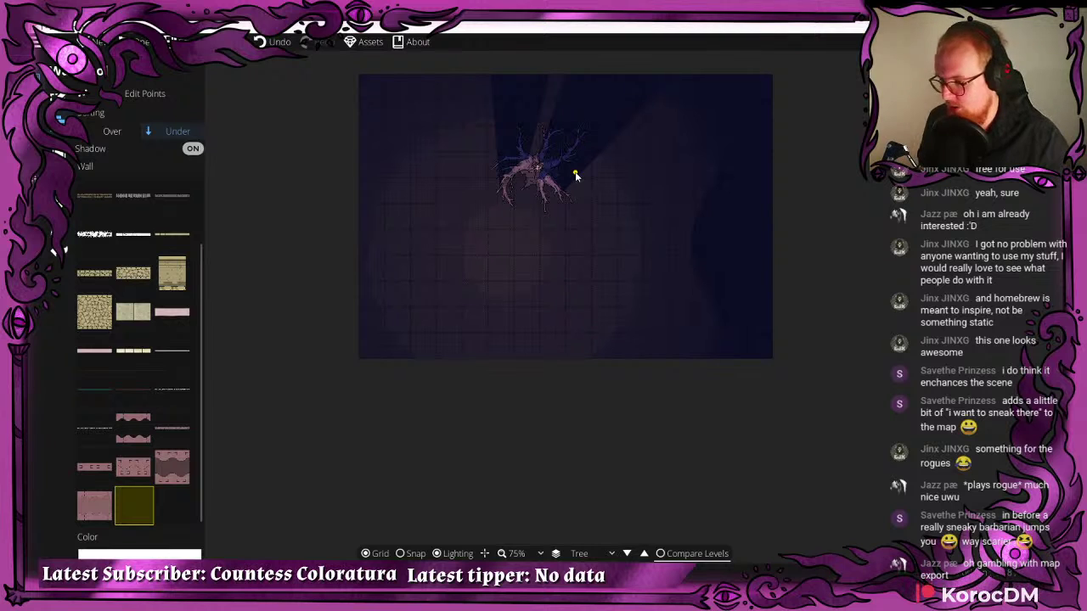
{"action": "left_click", "coordinate": [661, 554]}
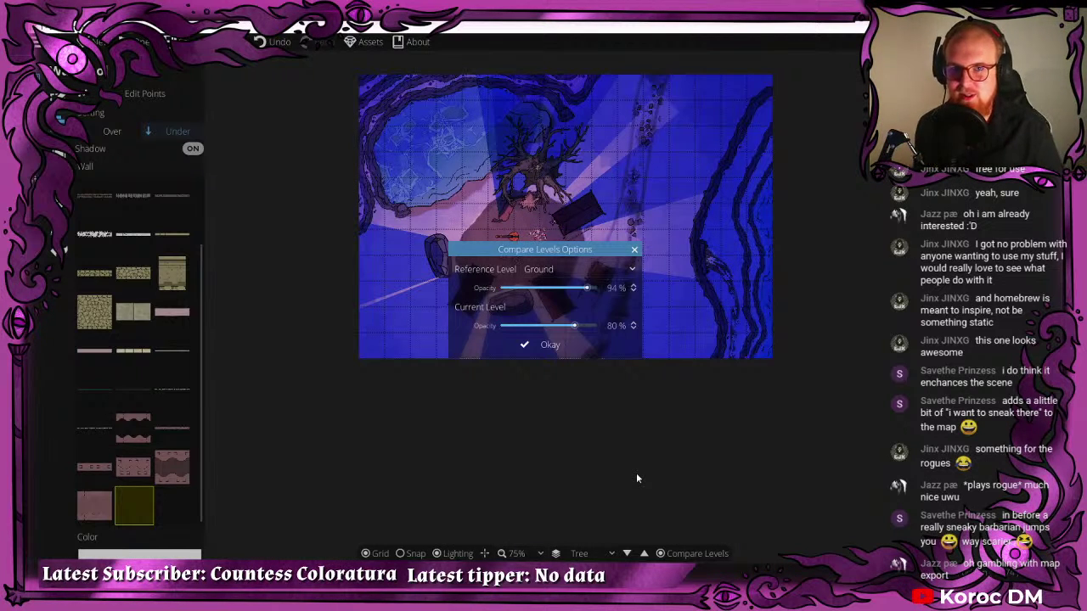
{"action": "left_click", "coordinate": [539, 345]}
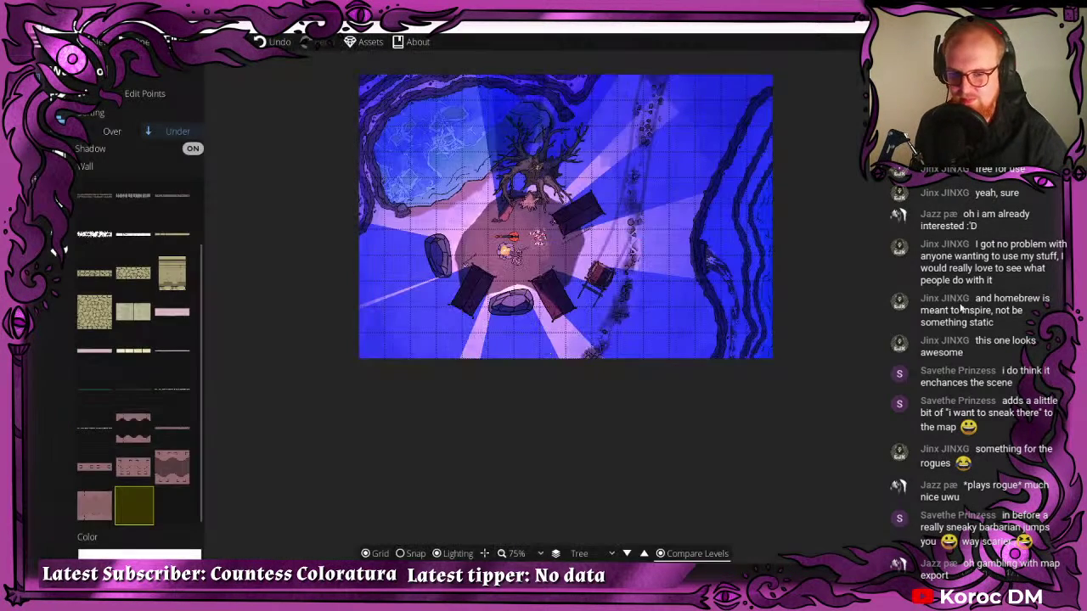
- Open the export options and set Ground as the source level with Tree as the overlay level
{"action": "left_click", "coordinate": [223, 42]}
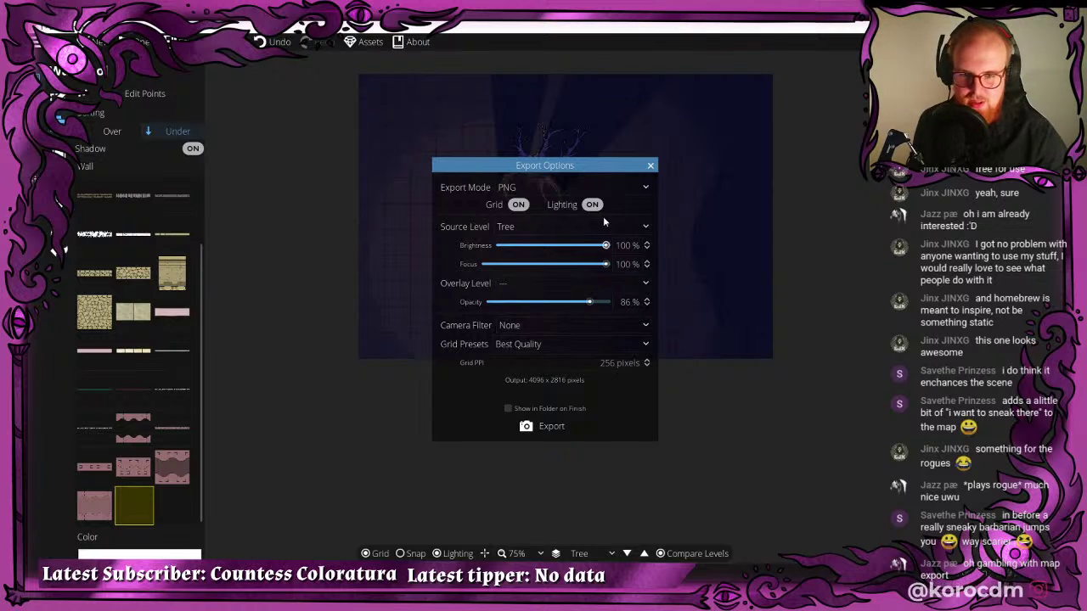
{"action": "left_click", "coordinate": [511, 280]}
{"action": "left_click", "coordinate": [528, 326]}
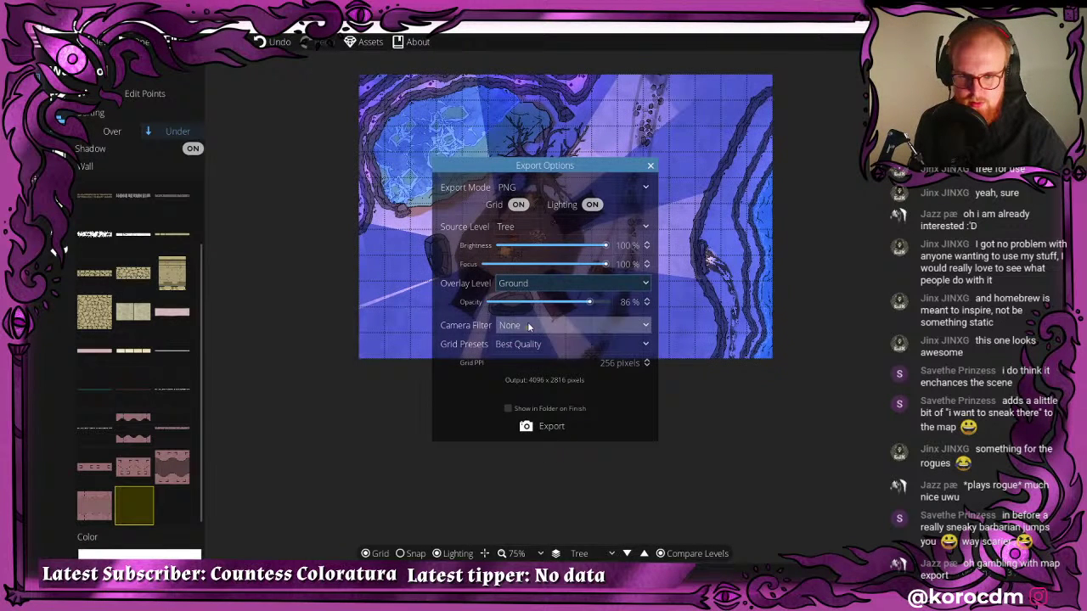
{"action": "left_click", "coordinate": [513, 227]}
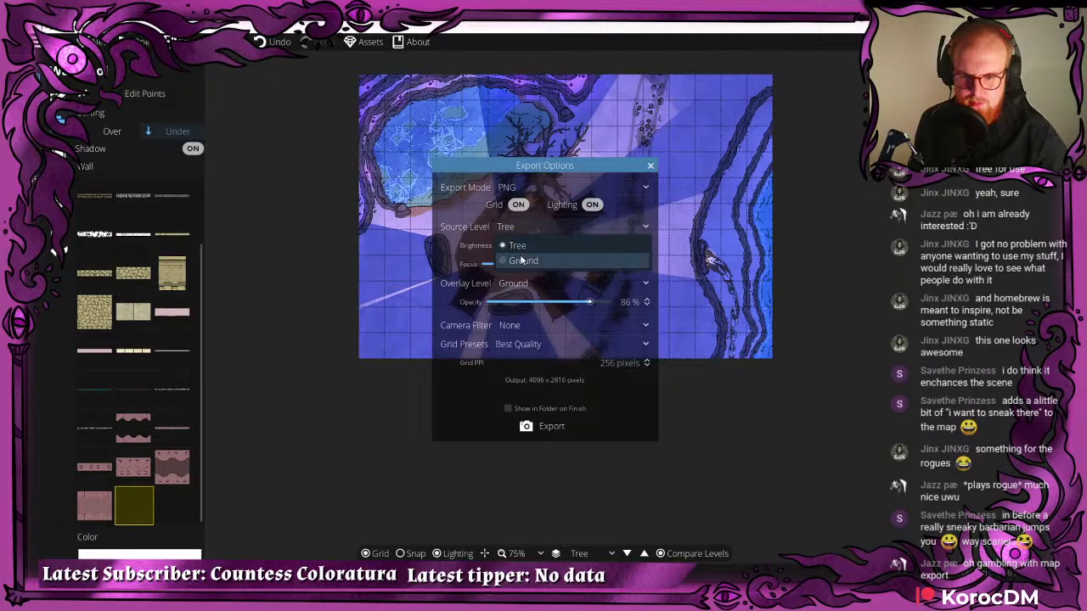
{"action": "left_click", "coordinate": [514, 260]}
{"action": "left_click", "coordinate": [514, 283]}
{"action": "left_click", "coordinate": [519, 320]}
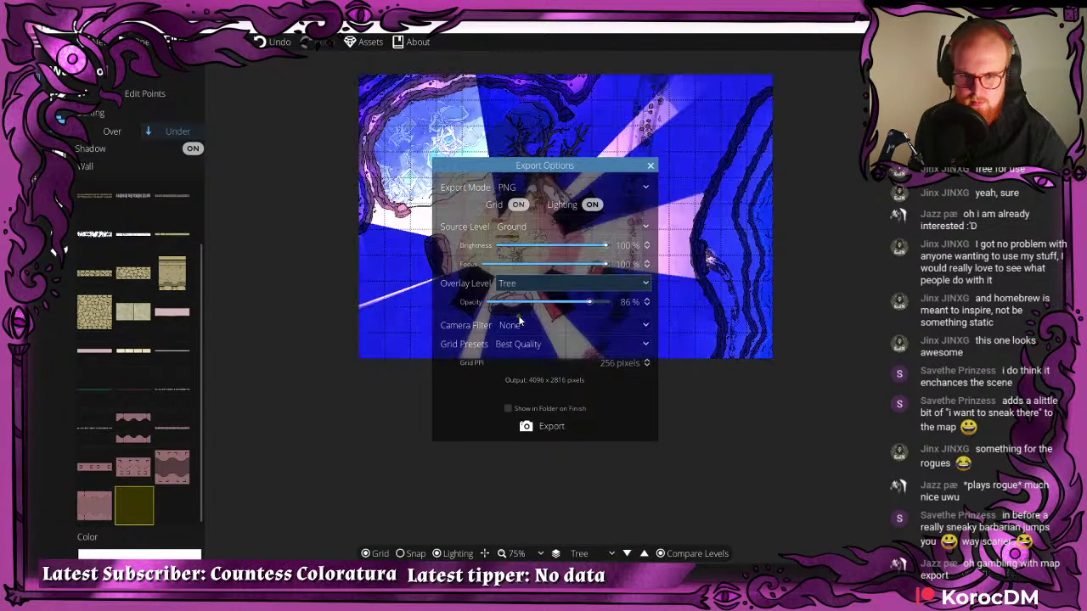
- Move the export options clear of the map preview and set the overlay level's opacity to 100%
{"action": "left_click_drag", "start_coordinate": [479, 166], "coordinate": [788, 122]}
{"action": "mouse_move", "coordinate": [900, 255]}
{"action": "left_mouse_down"}
{"action": "mouse_move", "coordinate": [813, 255]}
{"action": "mouse_move", "coordinate": [913, 254]}
{"action": "left_mouse_up"}
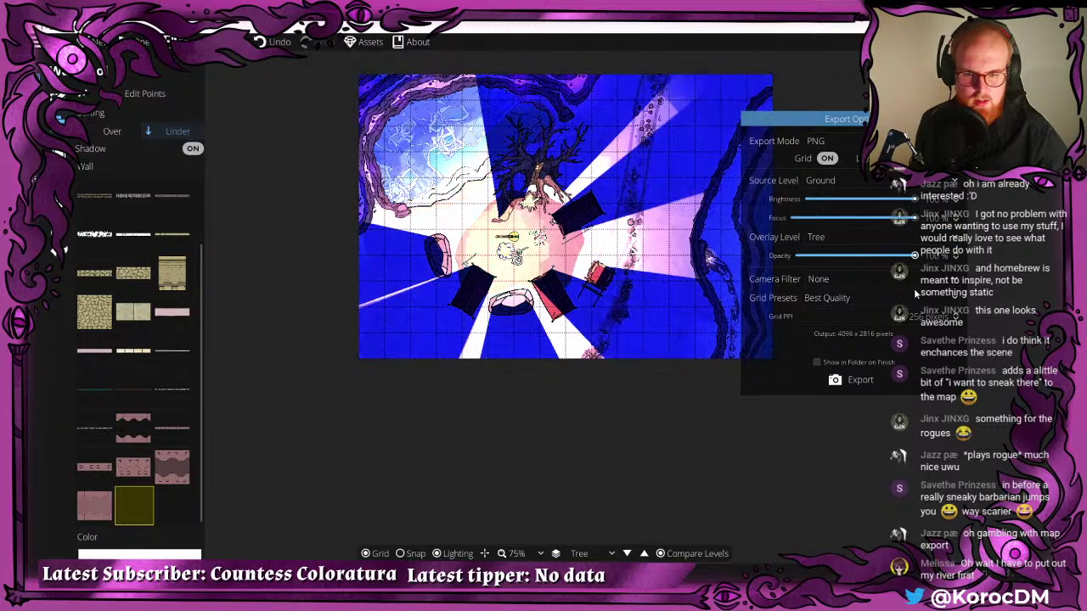
{"action": "left_click_drag", "start_coordinate": [854, 119], "coordinate": [925, 106]}
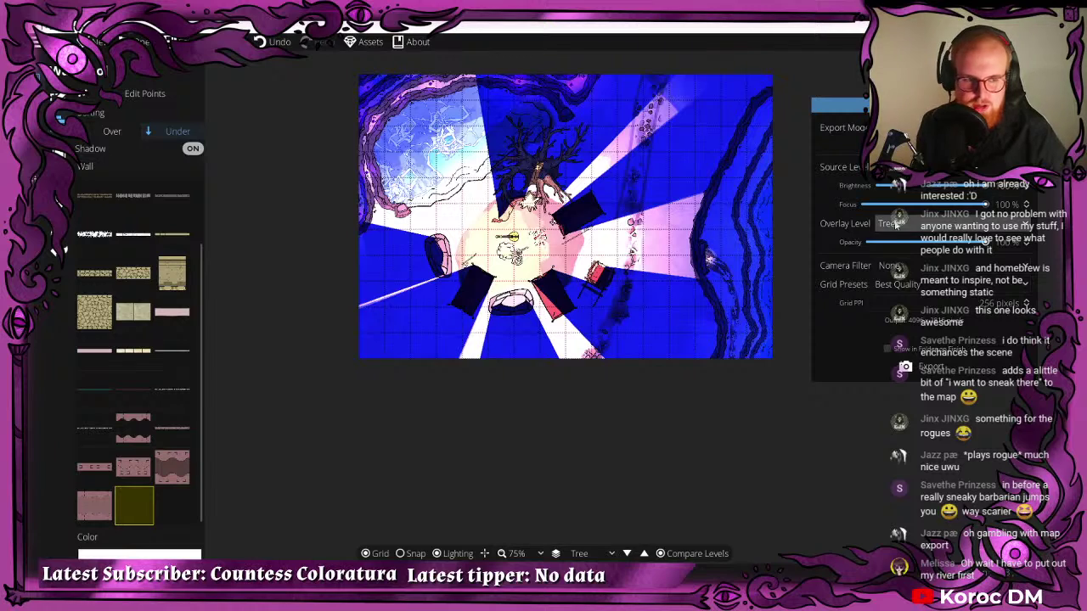
{"action": "mouse_move", "coordinate": [986, 242]}
{"action": "left_mouse_down"}
{"action": "mouse_move", "coordinate": [915, 242]}
{"action": "mouse_move", "coordinate": [987, 242]}
{"action": "left_mouse_up"}
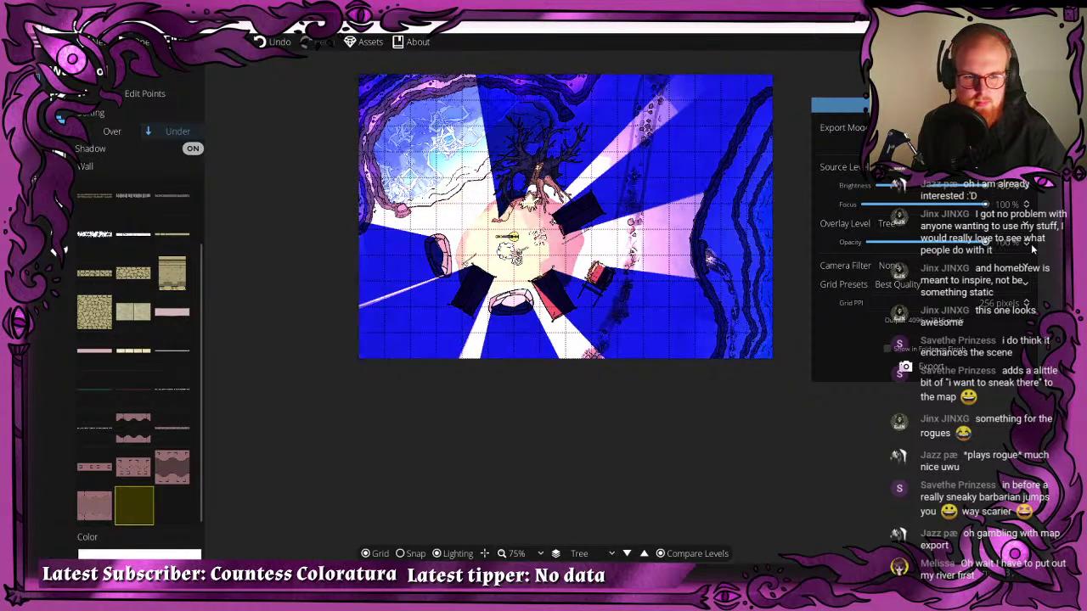
- Try the Tree overlay at 0% opacity in the export preview and restore it to 100%
{"action": "mouse_move", "coordinate": [987, 185]}
{"action": "left_mouse_down"}
{"action": "mouse_move", "coordinate": [934, 200]}
{"action": "mouse_move", "coordinate": [994, 203]}
{"action": "left_mouse_up"}
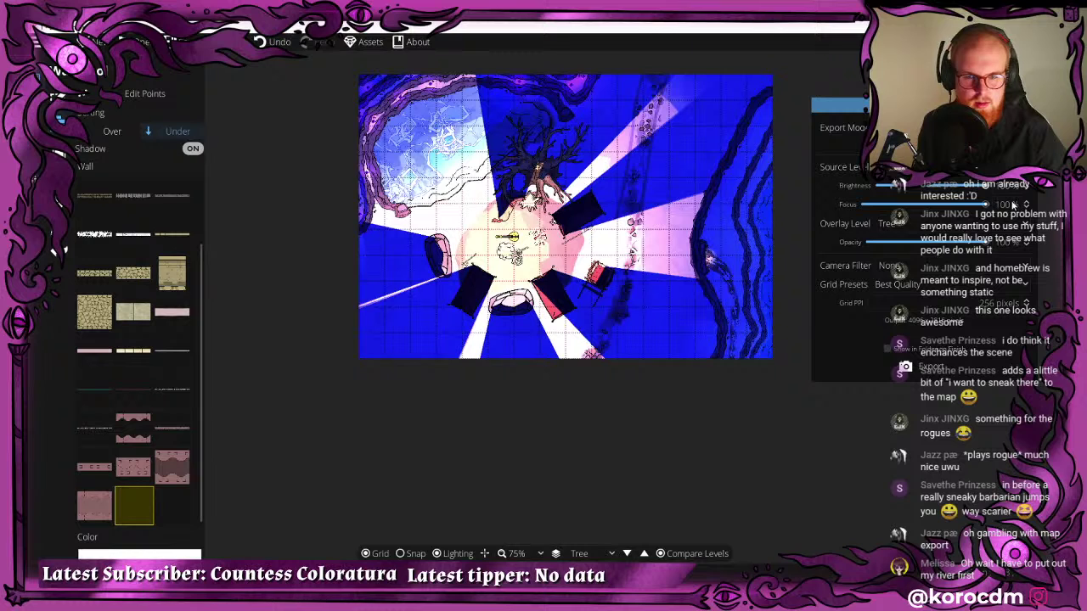
{"action": "left_click_drag", "start_coordinate": [986, 242], "coordinate": [835, 257]}
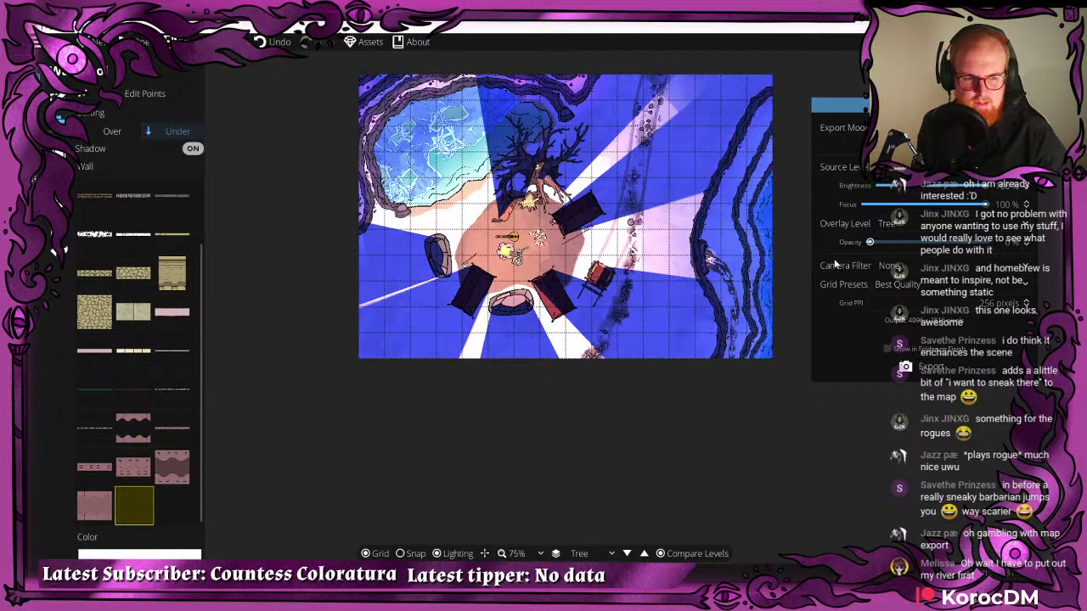
{"action": "left_click_drag", "start_coordinate": [869, 242], "coordinate": [1027, 245]}
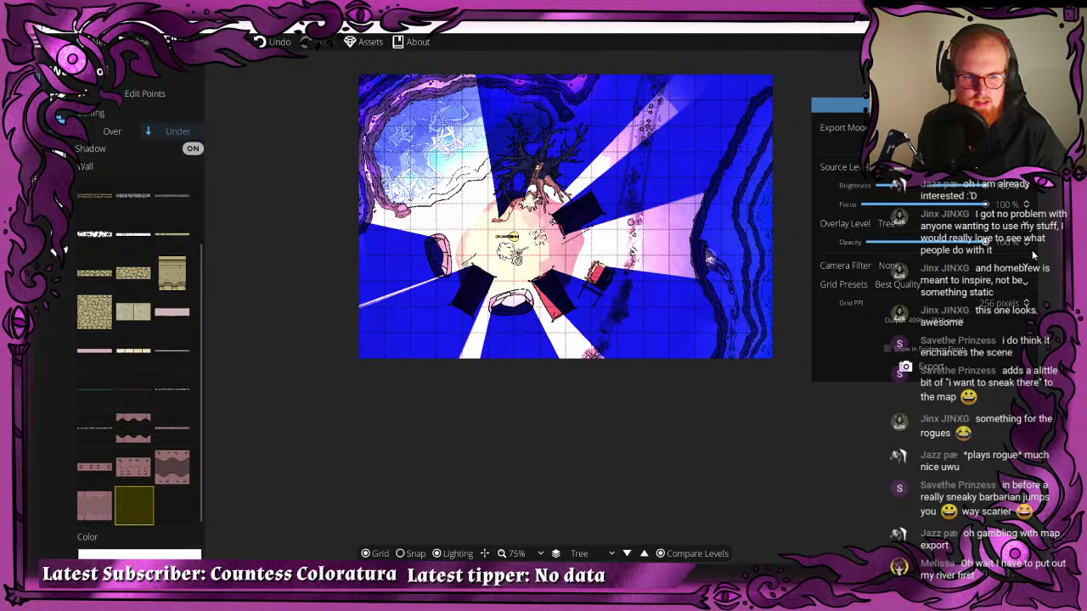
- Try swapping the exported levels, with Tree as the source level and Ground as the overlay level
{"action": "left_click", "coordinate": [902, 168]}
{"action": "left_click", "coordinate": [901, 201]}
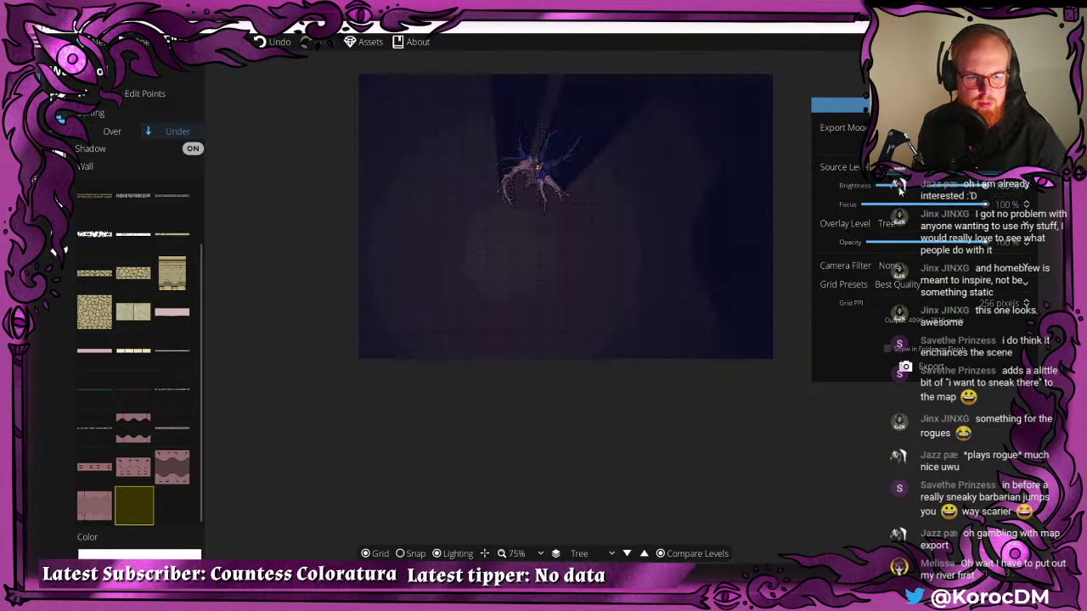
{"action": "left_click", "coordinate": [891, 223]}
{"action": "left_click", "coordinate": [914, 275]}
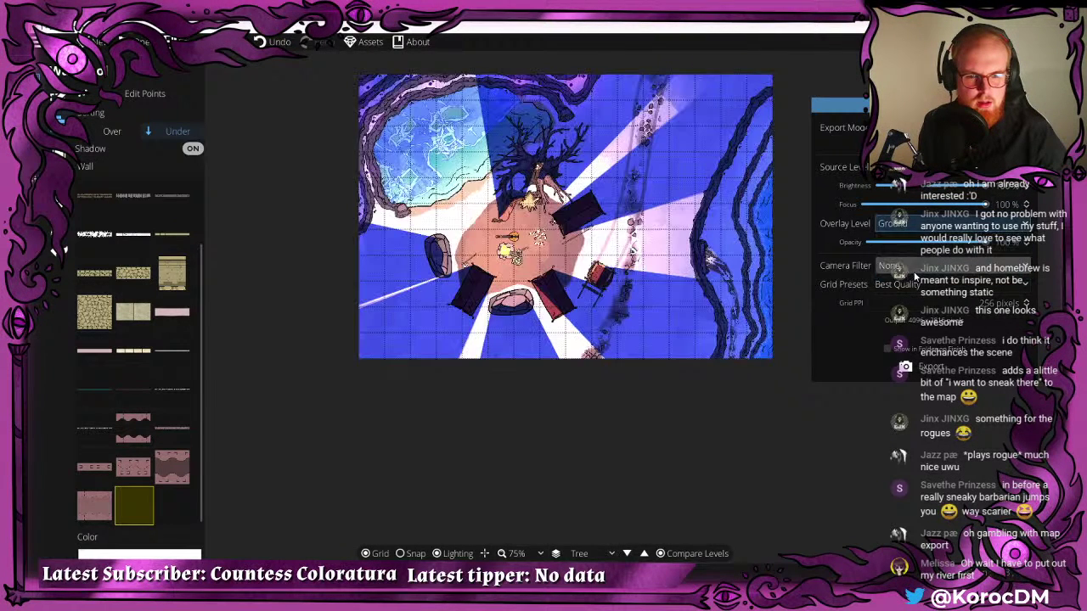
- Test the opacity and focus settings on the swapped levels, returning the source level's focus to 100%
{"action": "mouse_move", "coordinate": [983, 242]}
{"action": "left_mouse_down"}
{"action": "mouse_move", "coordinate": [897, 254]}
{"action": "mouse_move", "coordinate": [997, 255]}
{"action": "left_mouse_up"}
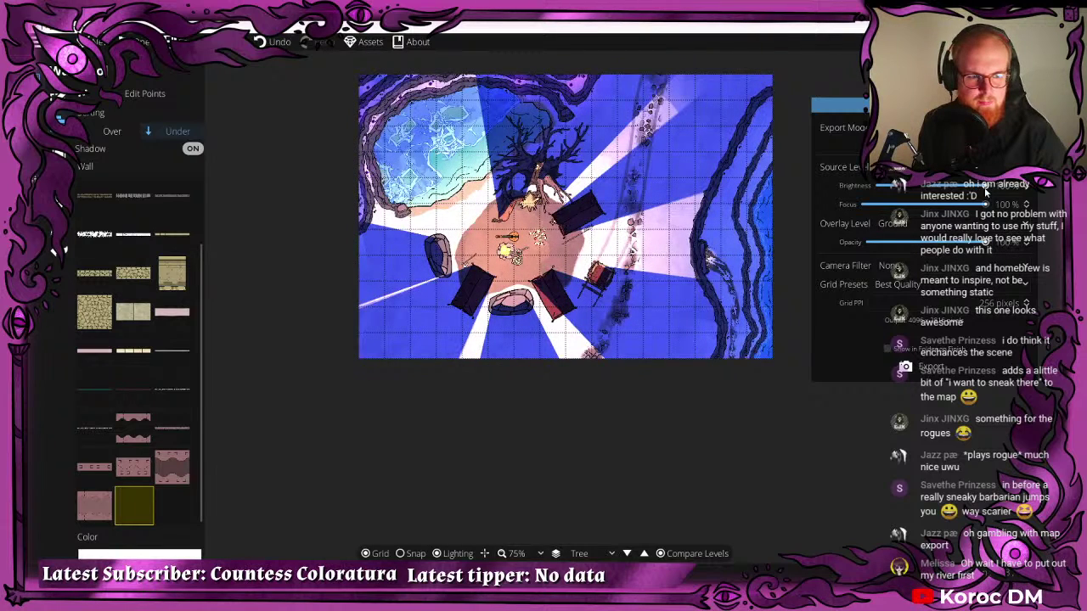
{"action": "left_click_drag", "start_coordinate": [982, 189], "coordinate": [934, 198]}
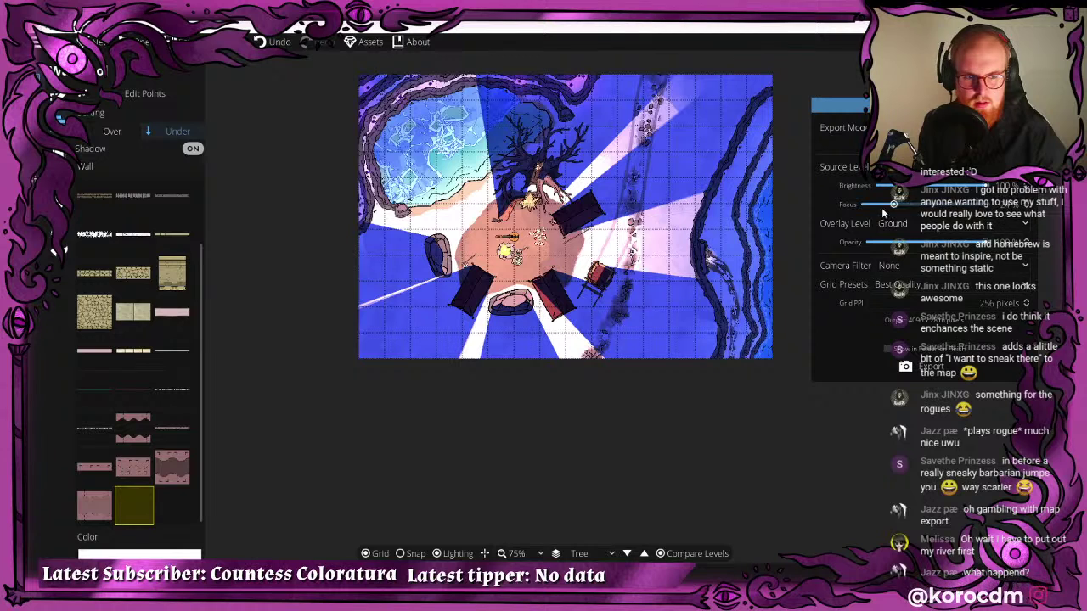
{"action": "left_click_drag", "start_coordinate": [865, 204], "coordinate": [988, 204]}
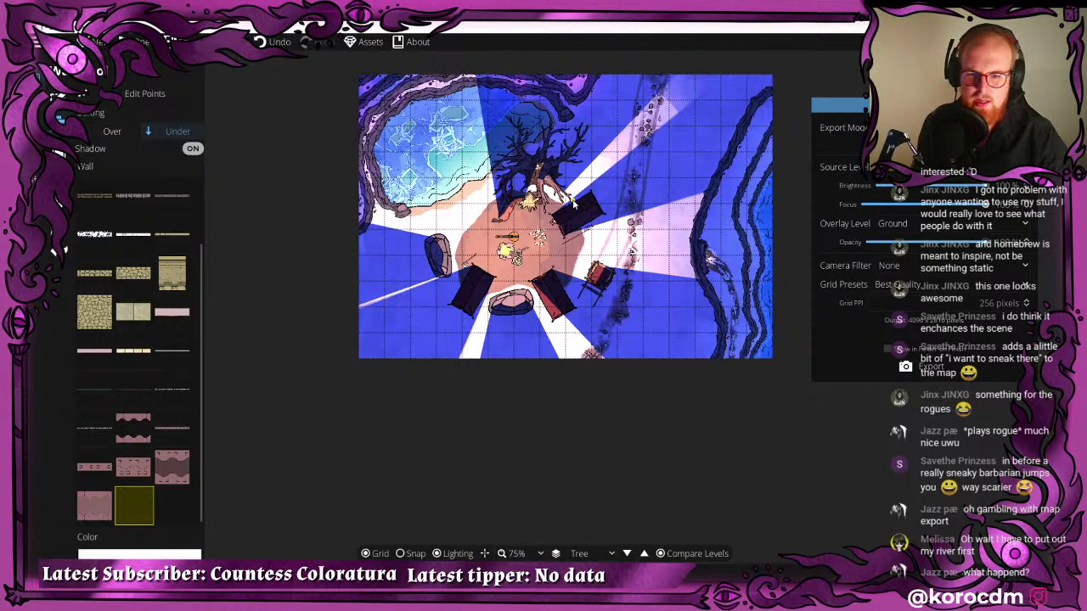
- Switch the overlay level back to Tree and the source level to Ground, and test the overlay's opacity
{"action": "left_click", "coordinate": [892, 224]}
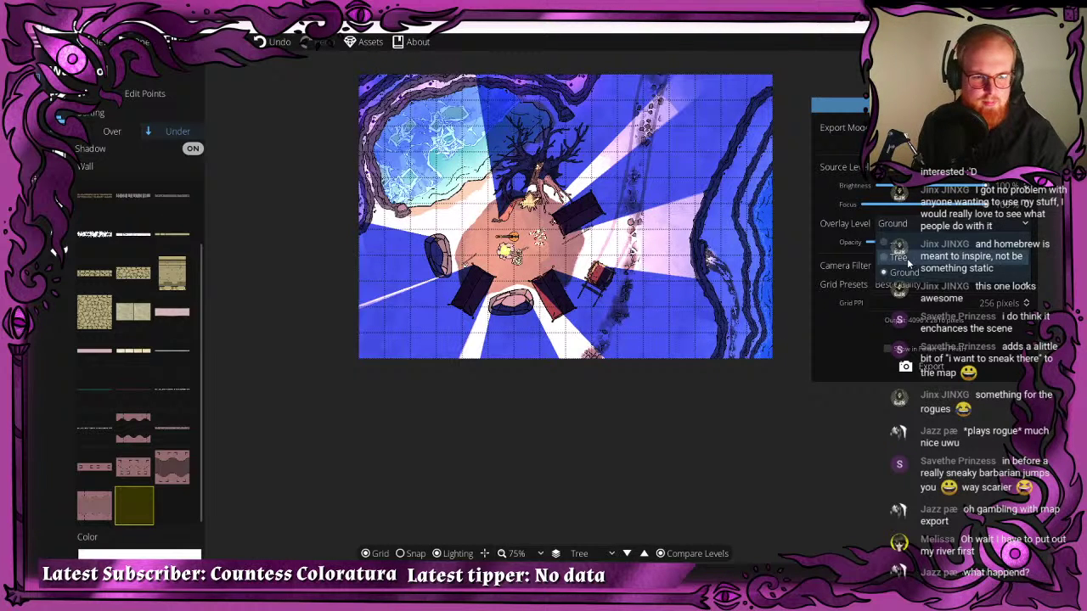
{"action": "left_click", "coordinate": [906, 248]}
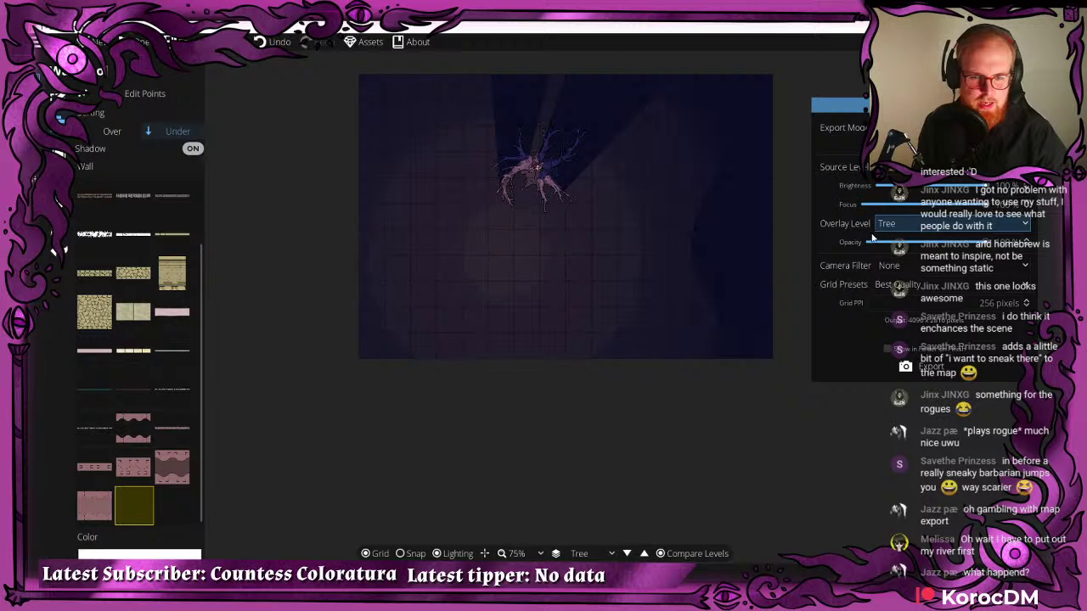
{"action": "left_click", "coordinate": [906, 168]}
{"action": "left_click", "coordinate": [909, 197]}
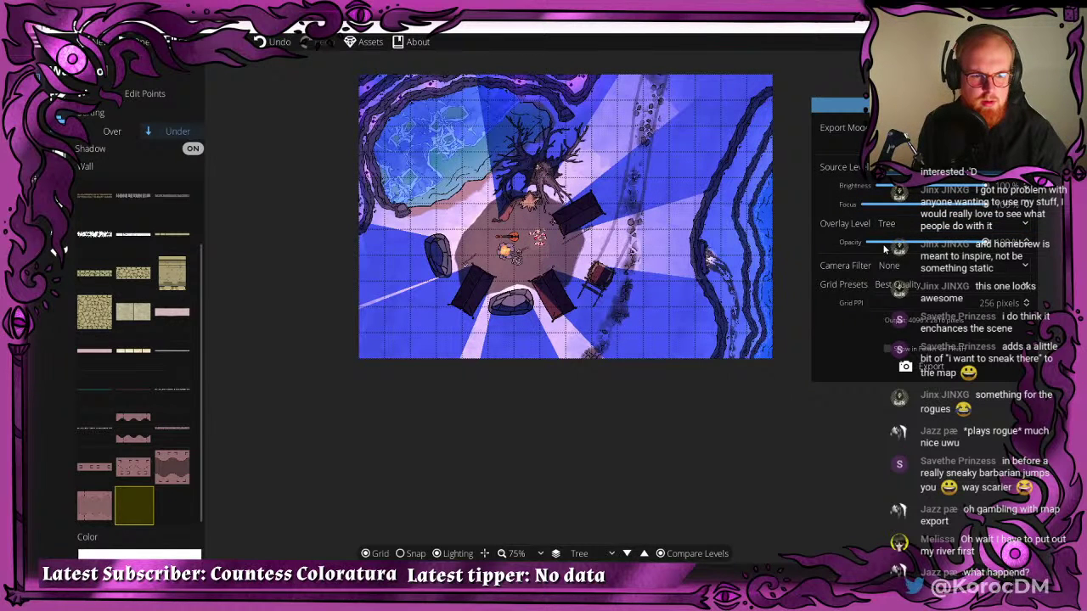
{"action": "left_click_drag", "start_coordinate": [883, 243], "coordinate": [973, 259]}
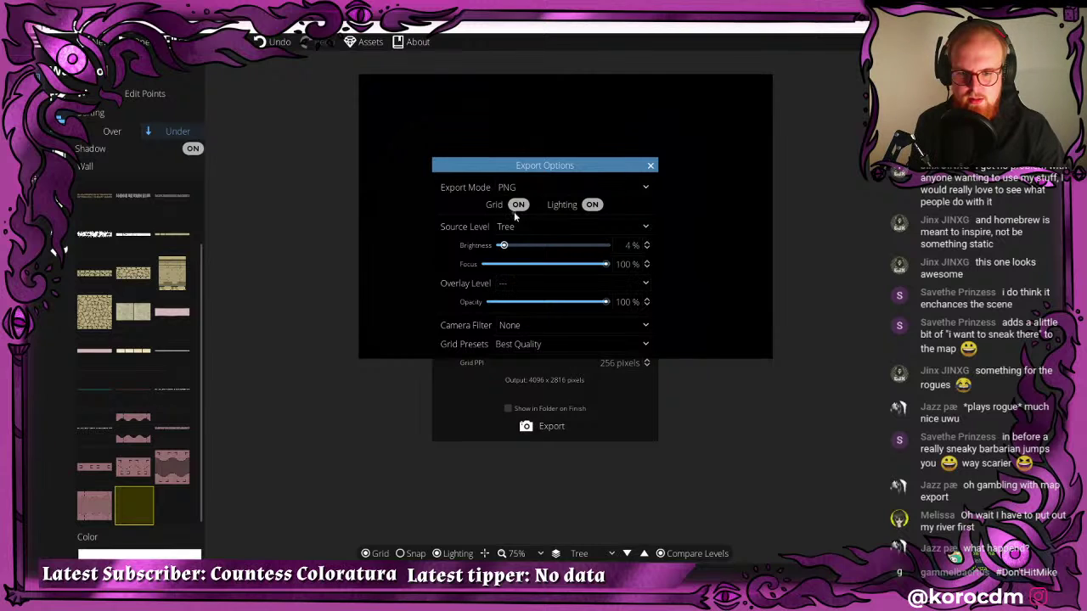
- Set Ground as the source level at 100% brightness with Tree as the overlay, and move the export options off the map
{"action": "left_click", "coordinate": [514, 226]}
{"action": "left_click", "coordinate": [509, 260]}
{"action": "left_click", "coordinate": [514, 283]}
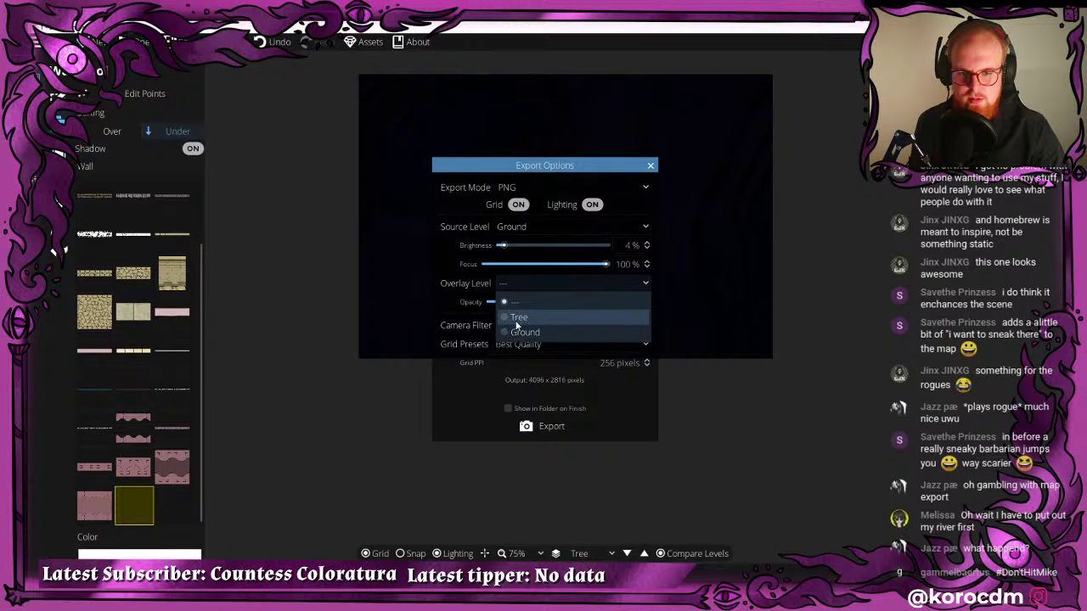
{"action": "left_click", "coordinate": [517, 325]}
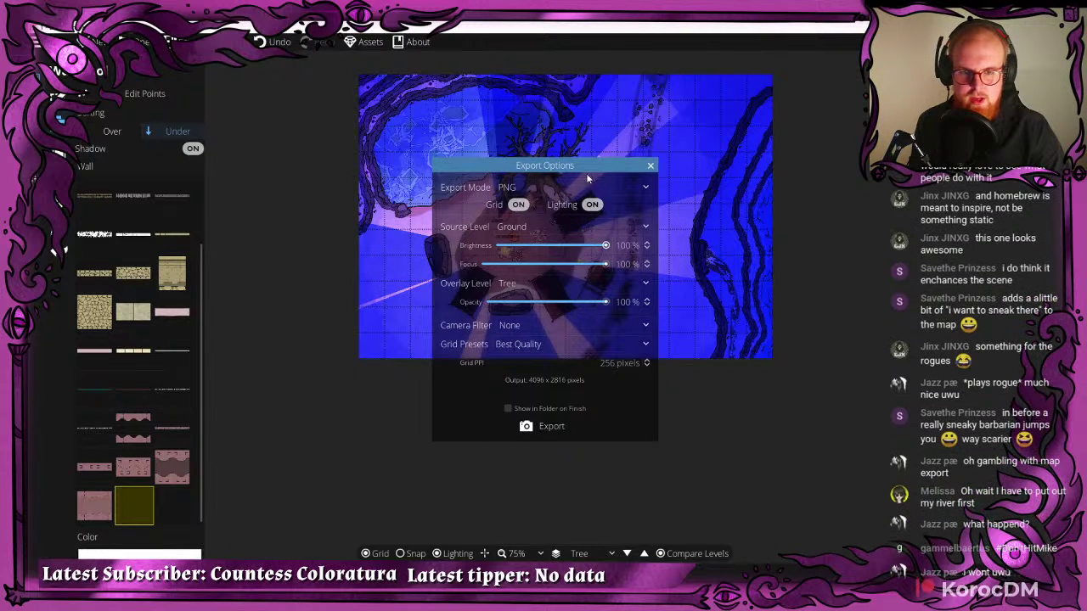
{"action": "left_click_drag", "start_coordinate": [614, 170], "coordinate": [999, 103]}
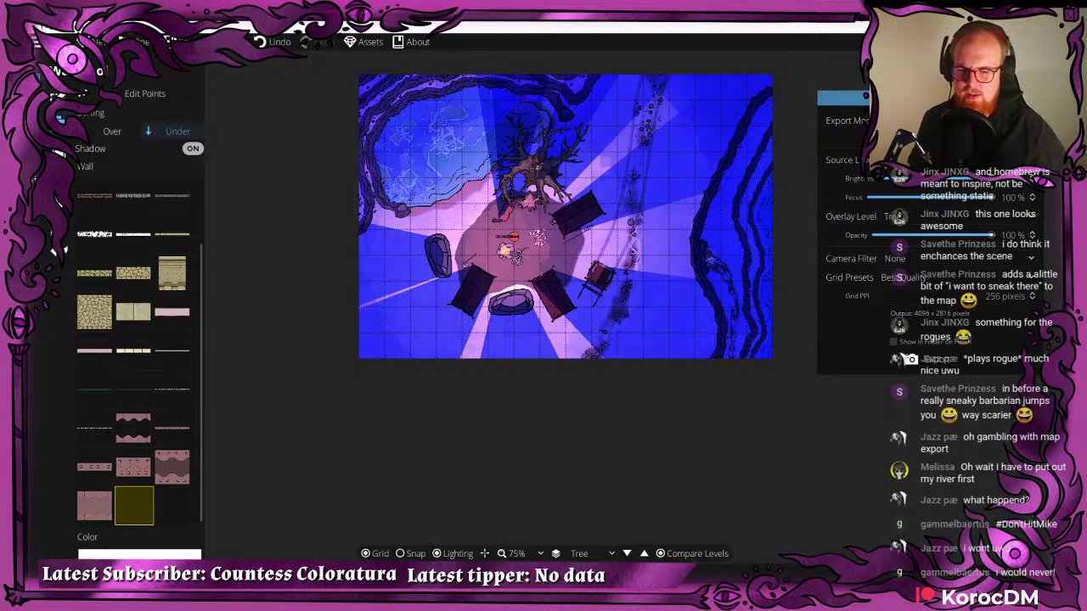